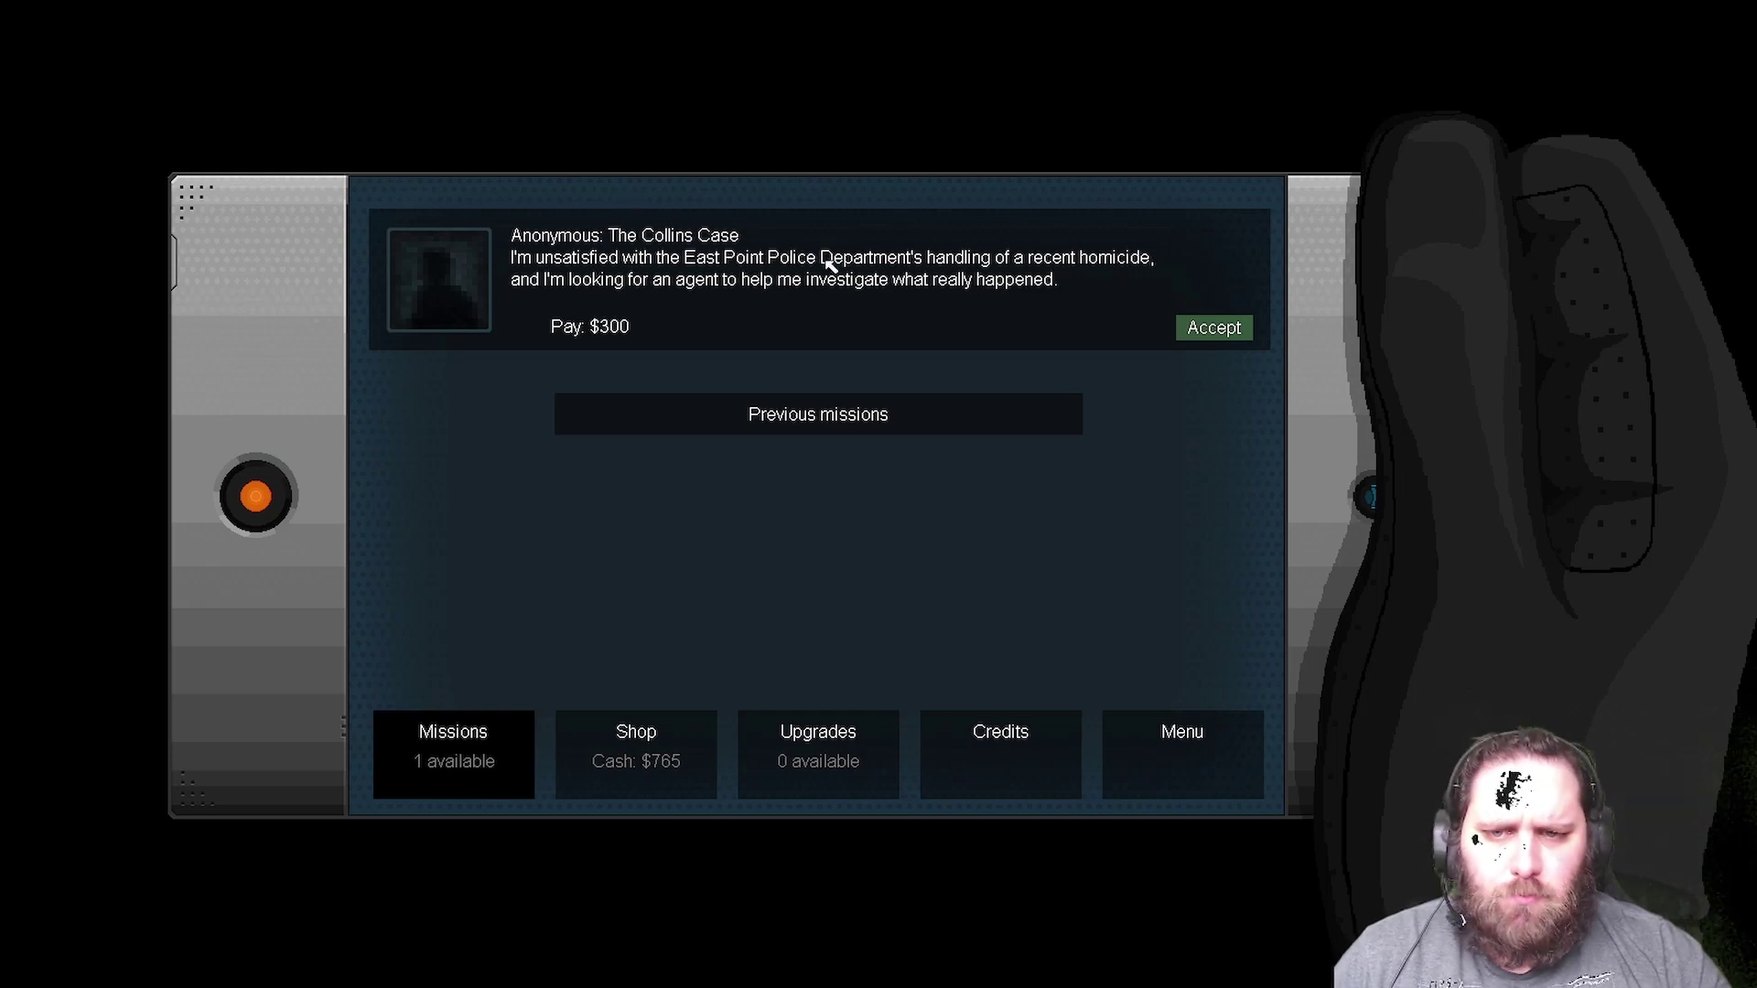
# - Accept The Collins Case job from the phone's Missions list
pyautogui.click(1216, 332)
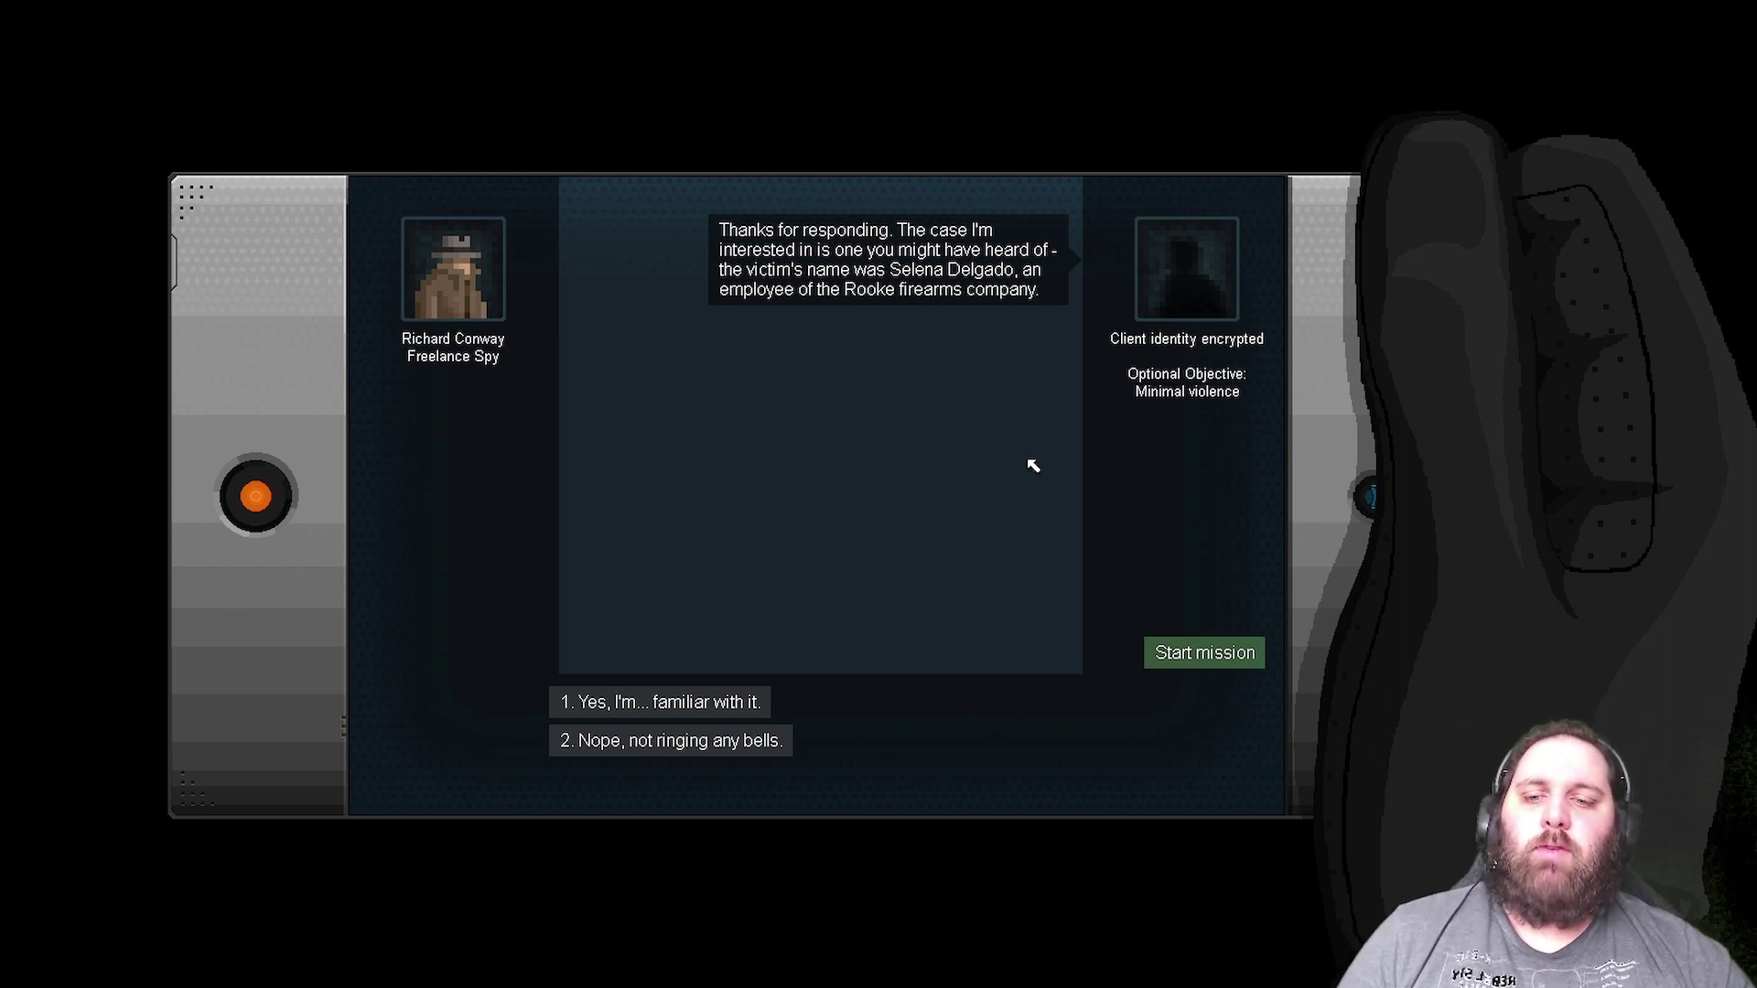
# - Question the client about the Collins case, plan and location, then begin at the Rooke office
pyautogui.press('1')
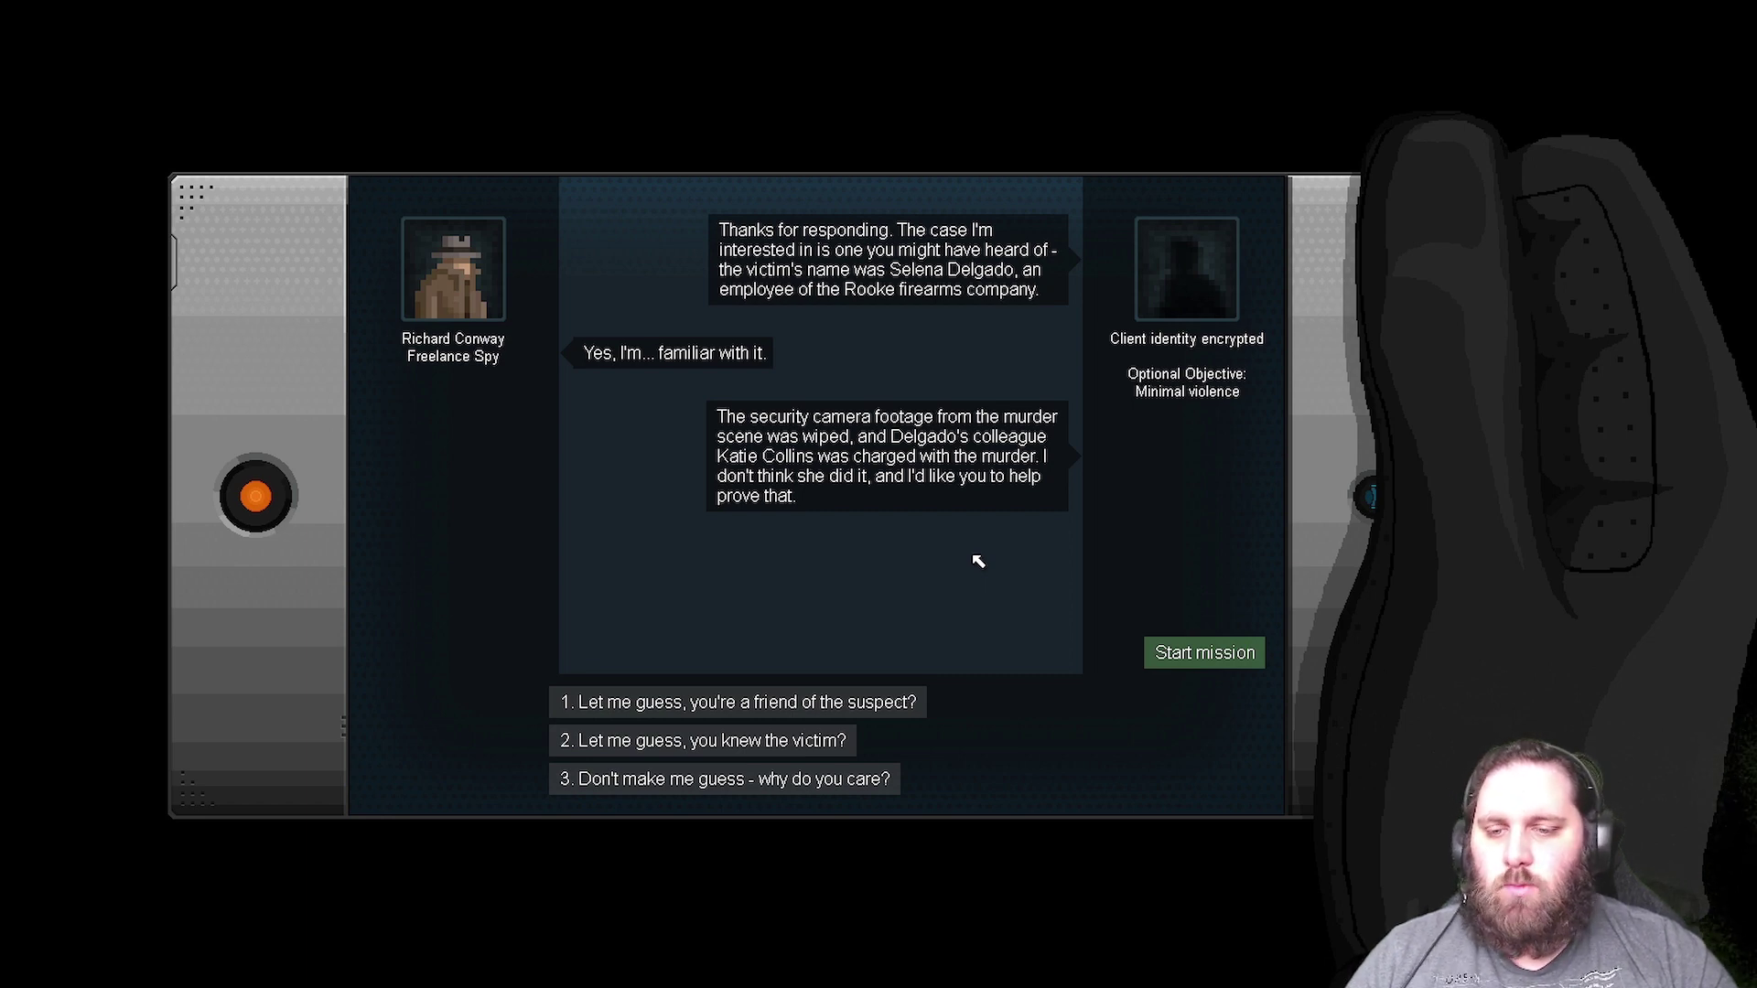
pyautogui.press('3')
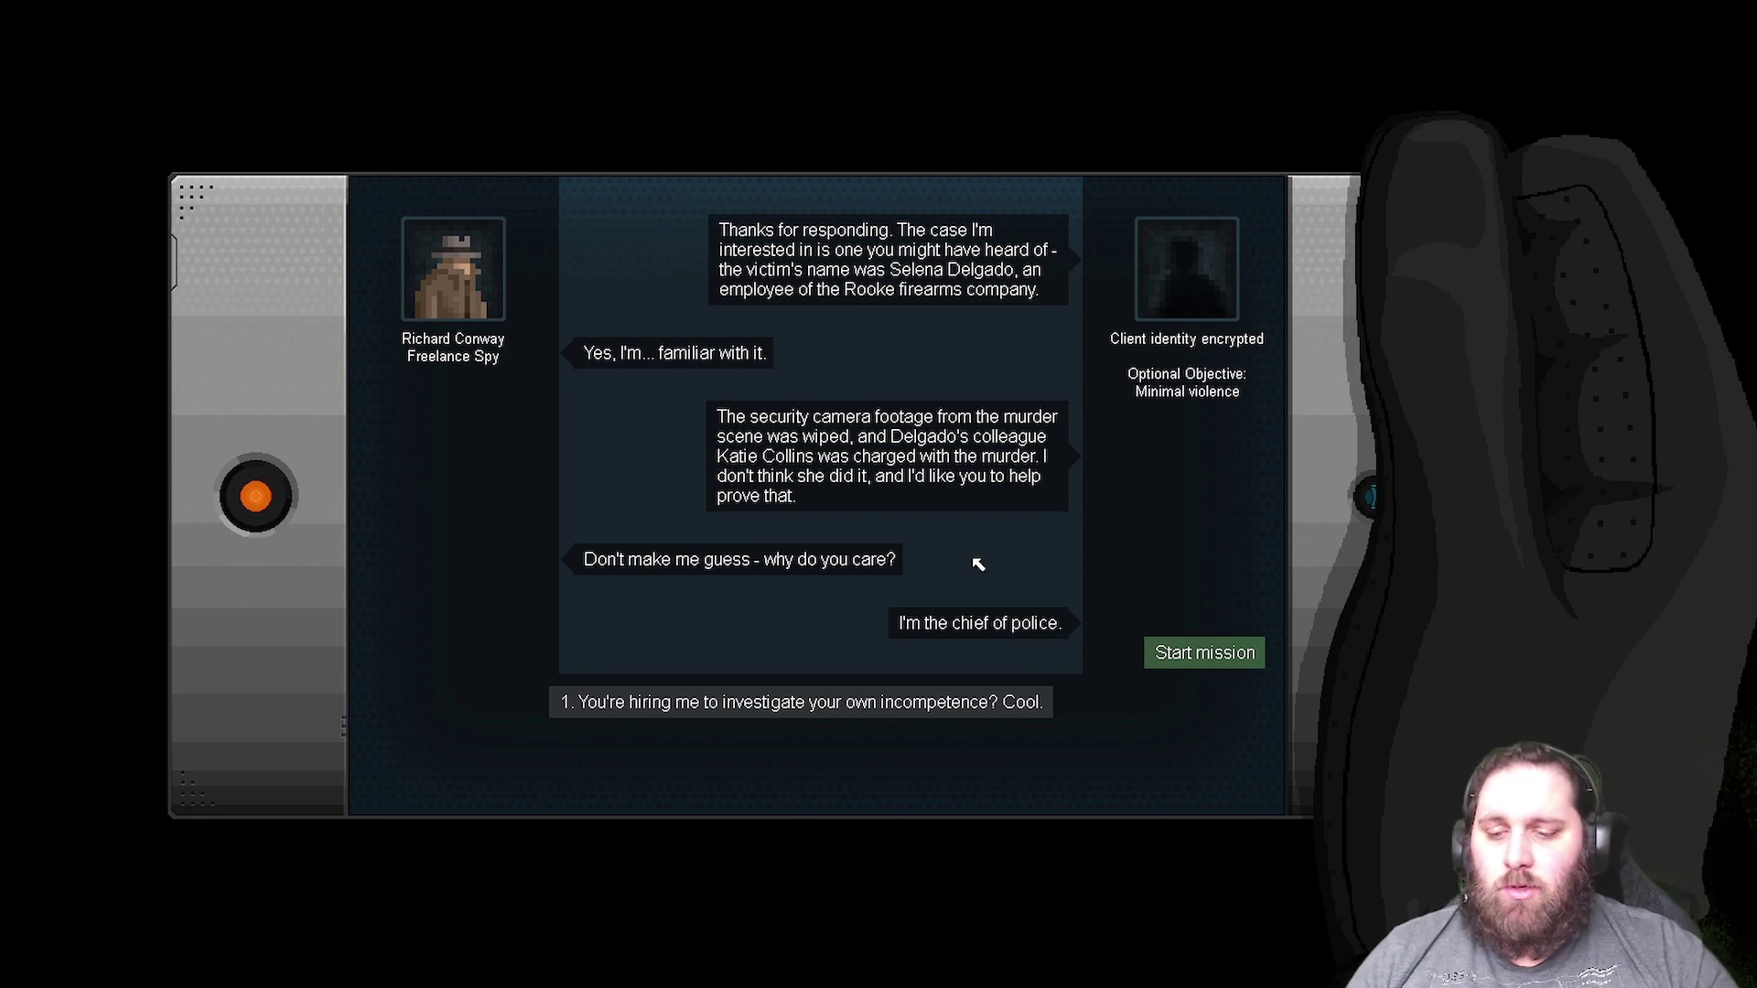
pyautogui.press('1')
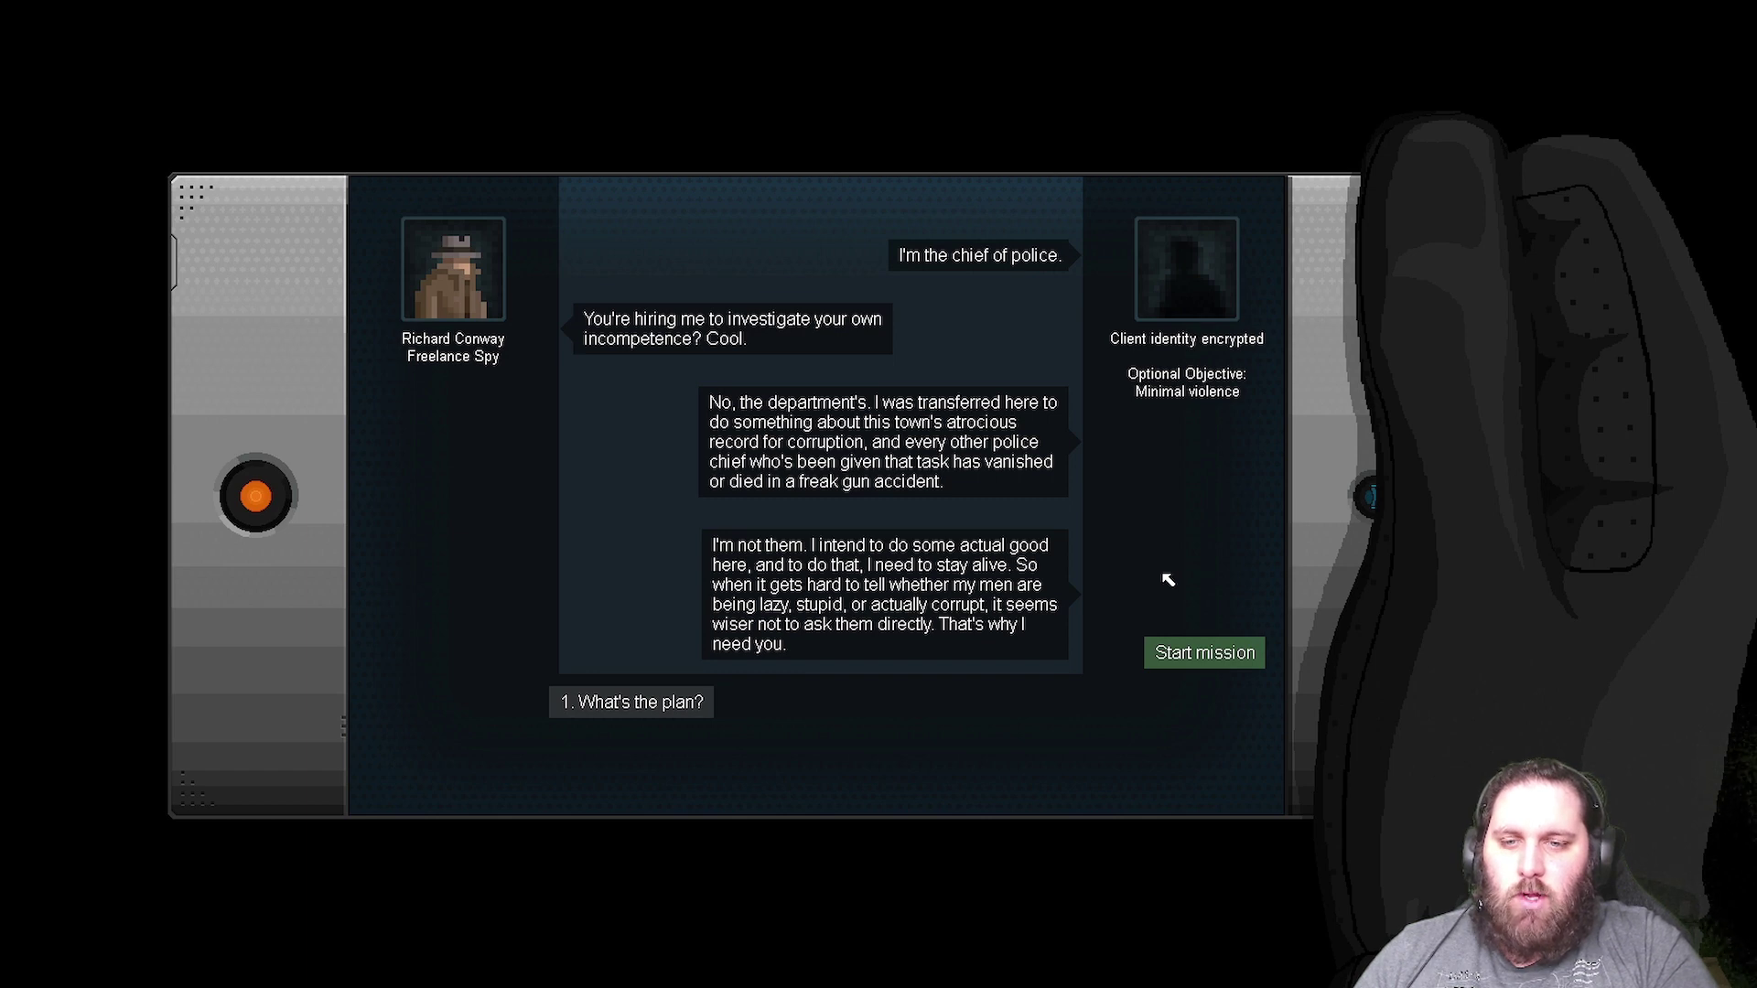
pyautogui.press('1')
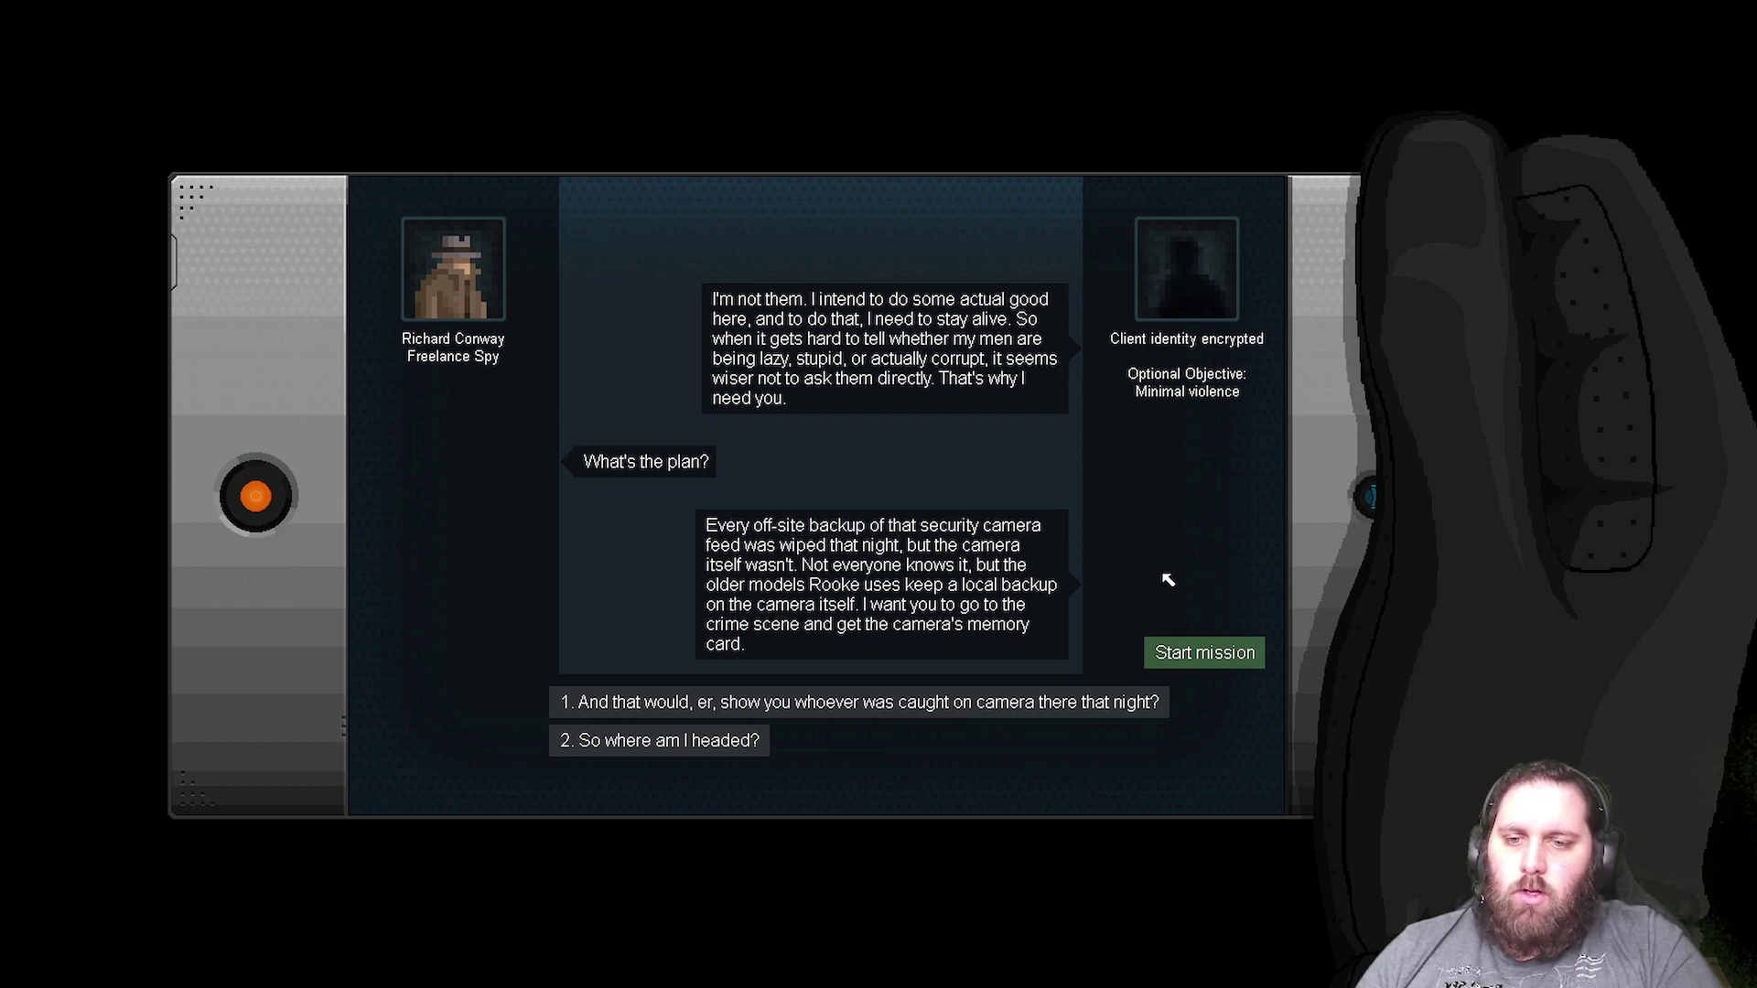
pyautogui.press('2')
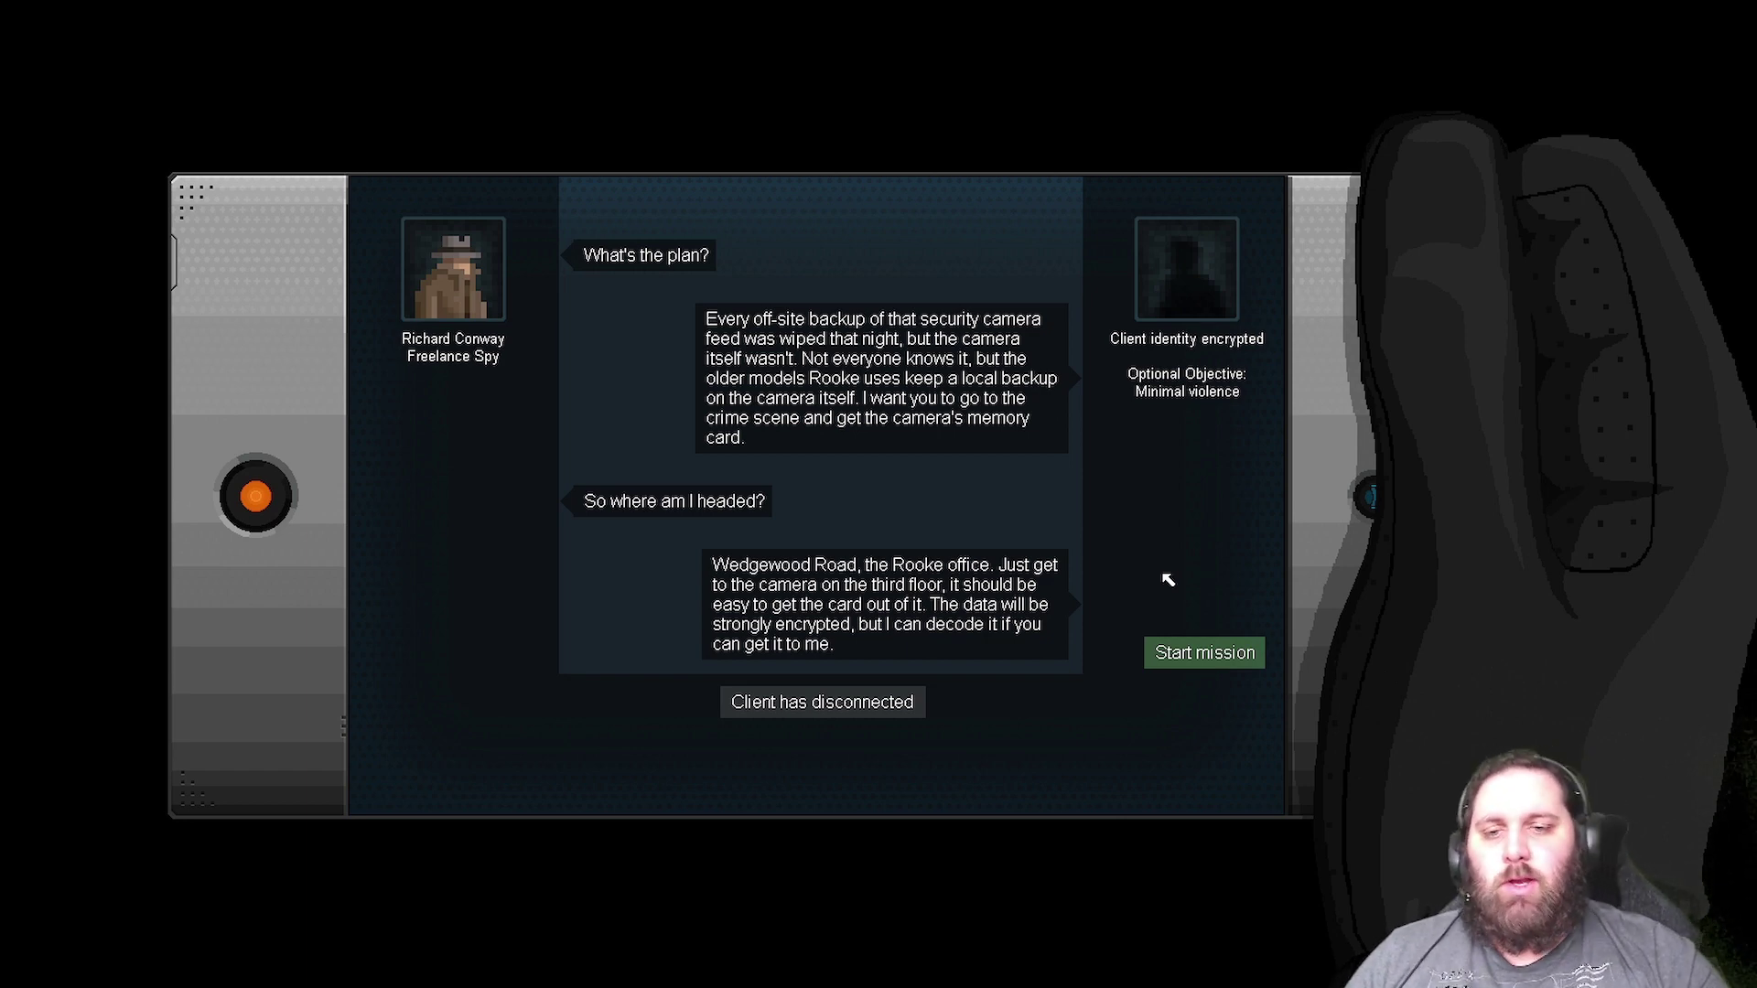
pyautogui.click(1190, 652)
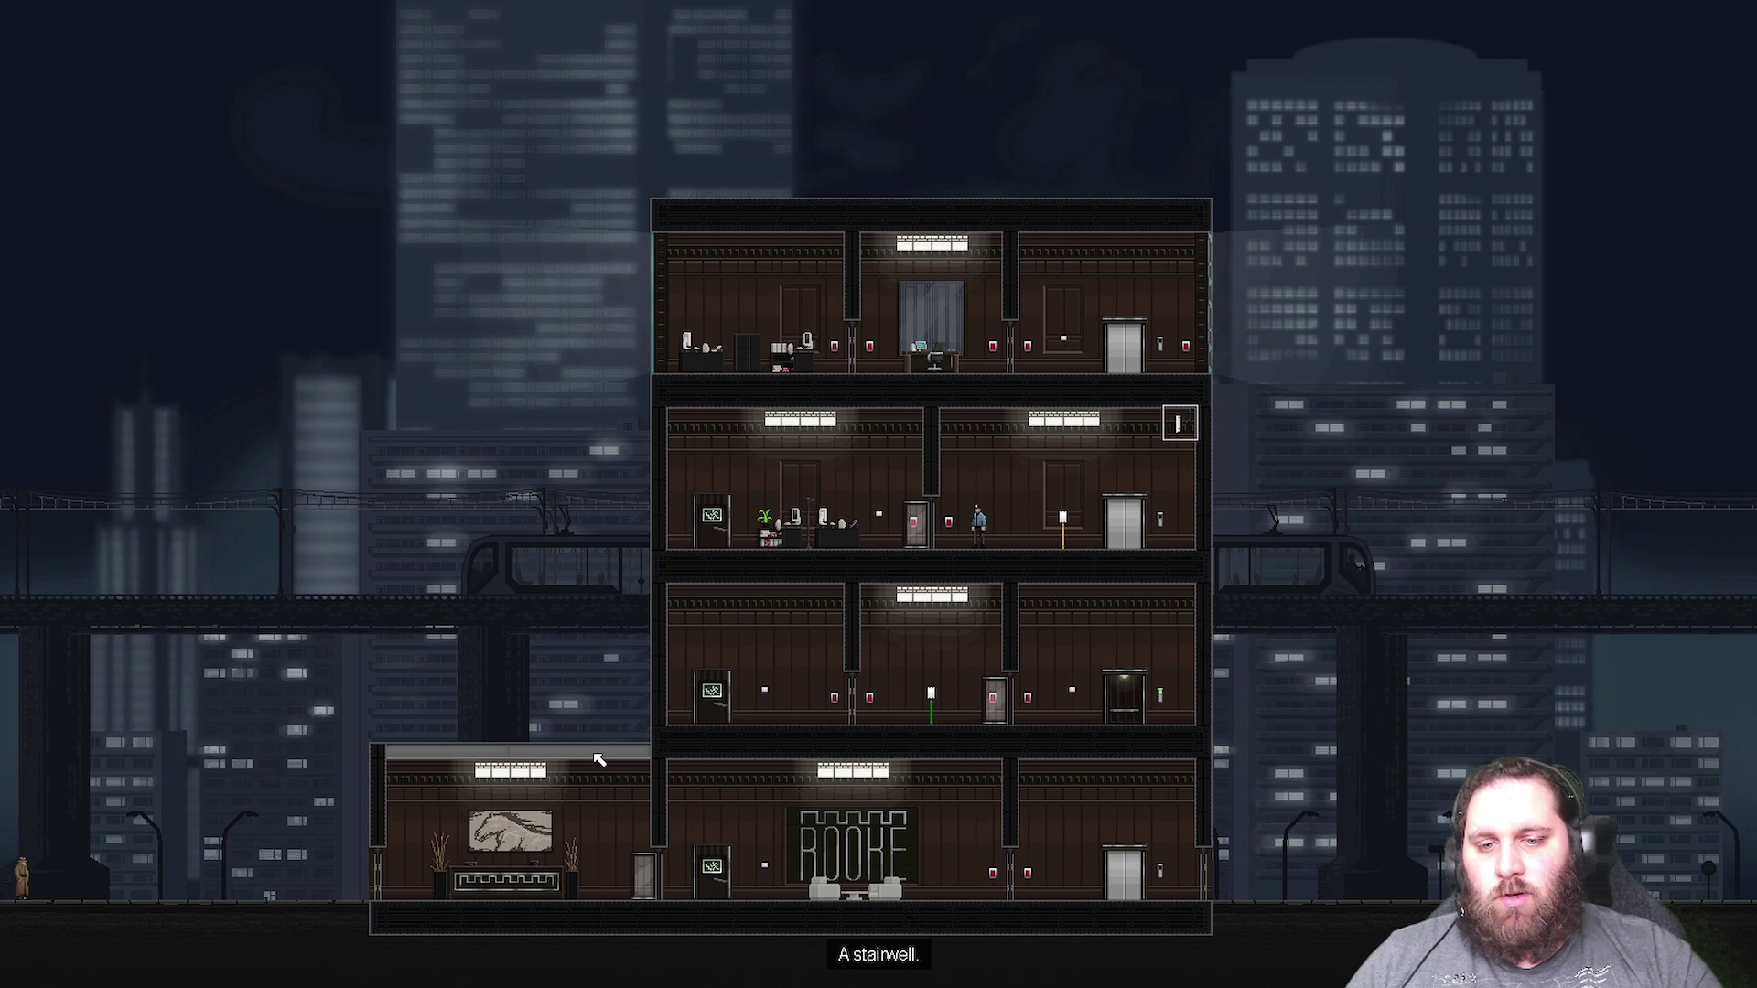
# - Leap from the street into the Rooke building's ground floor and toggle the wiring overlay
pyautogui.moveTo(550, 640); pyautogui.dragTo(474, 655)
pyautogui.moveTo(402, 599); pyautogui.dragTo(375, 587)
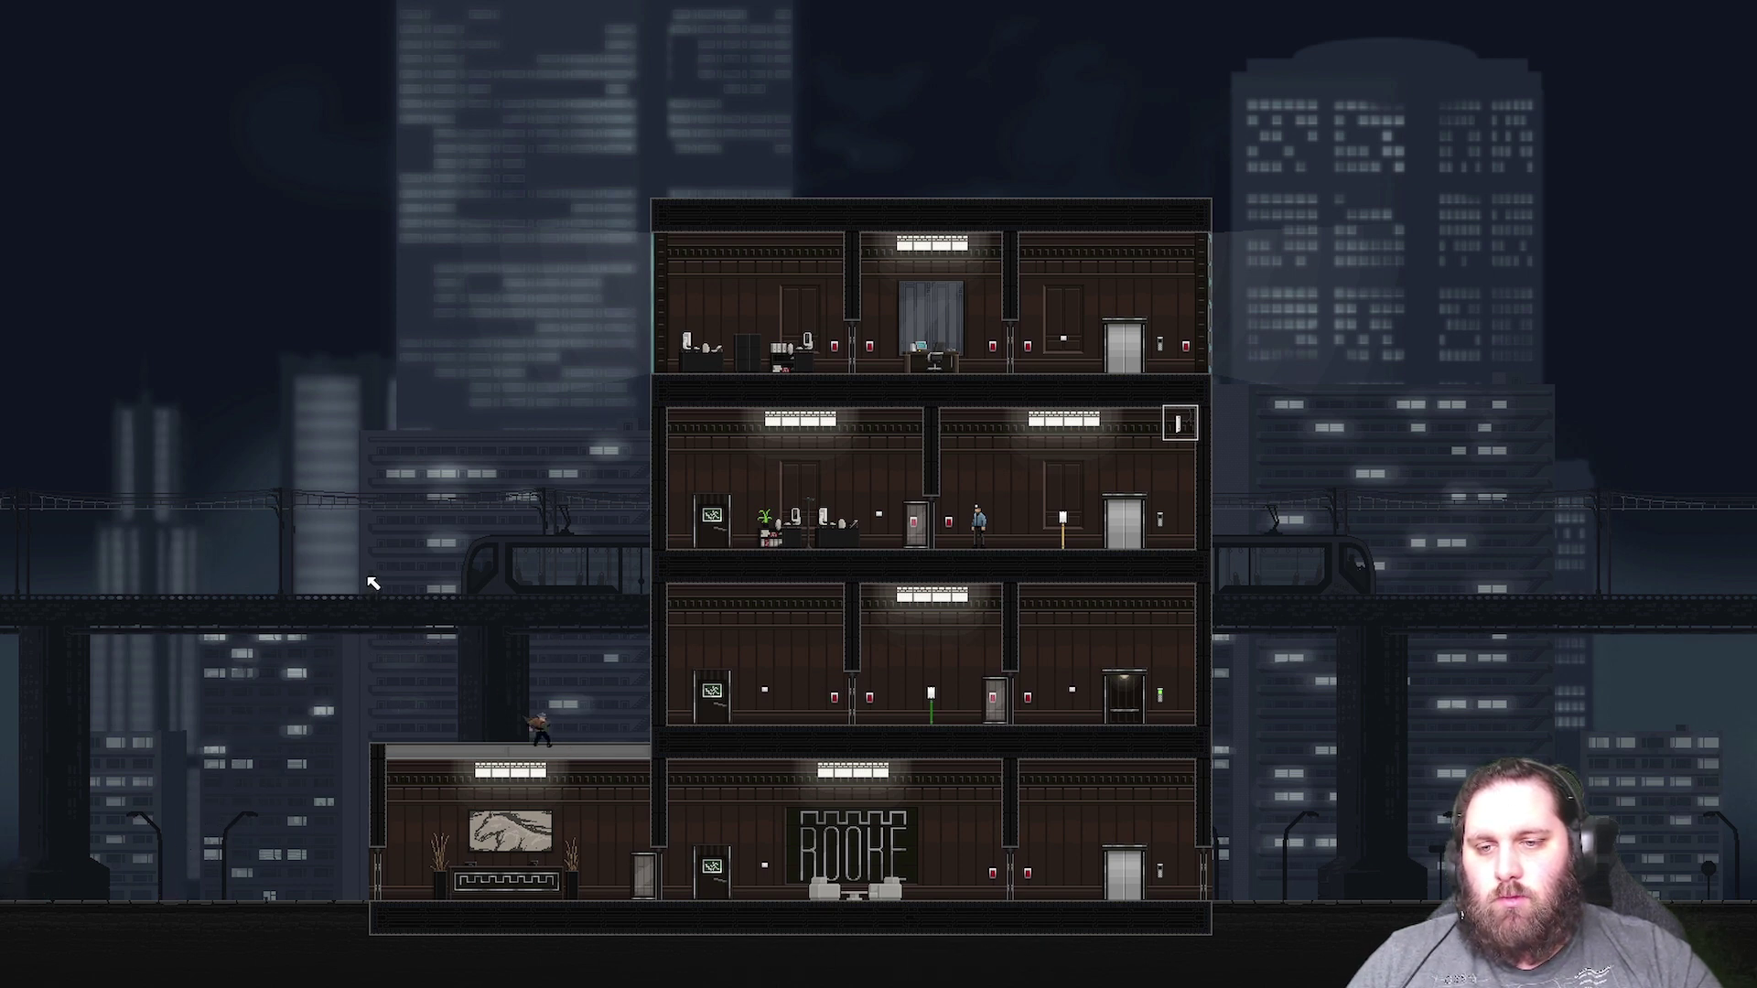
pyautogui.press('space')
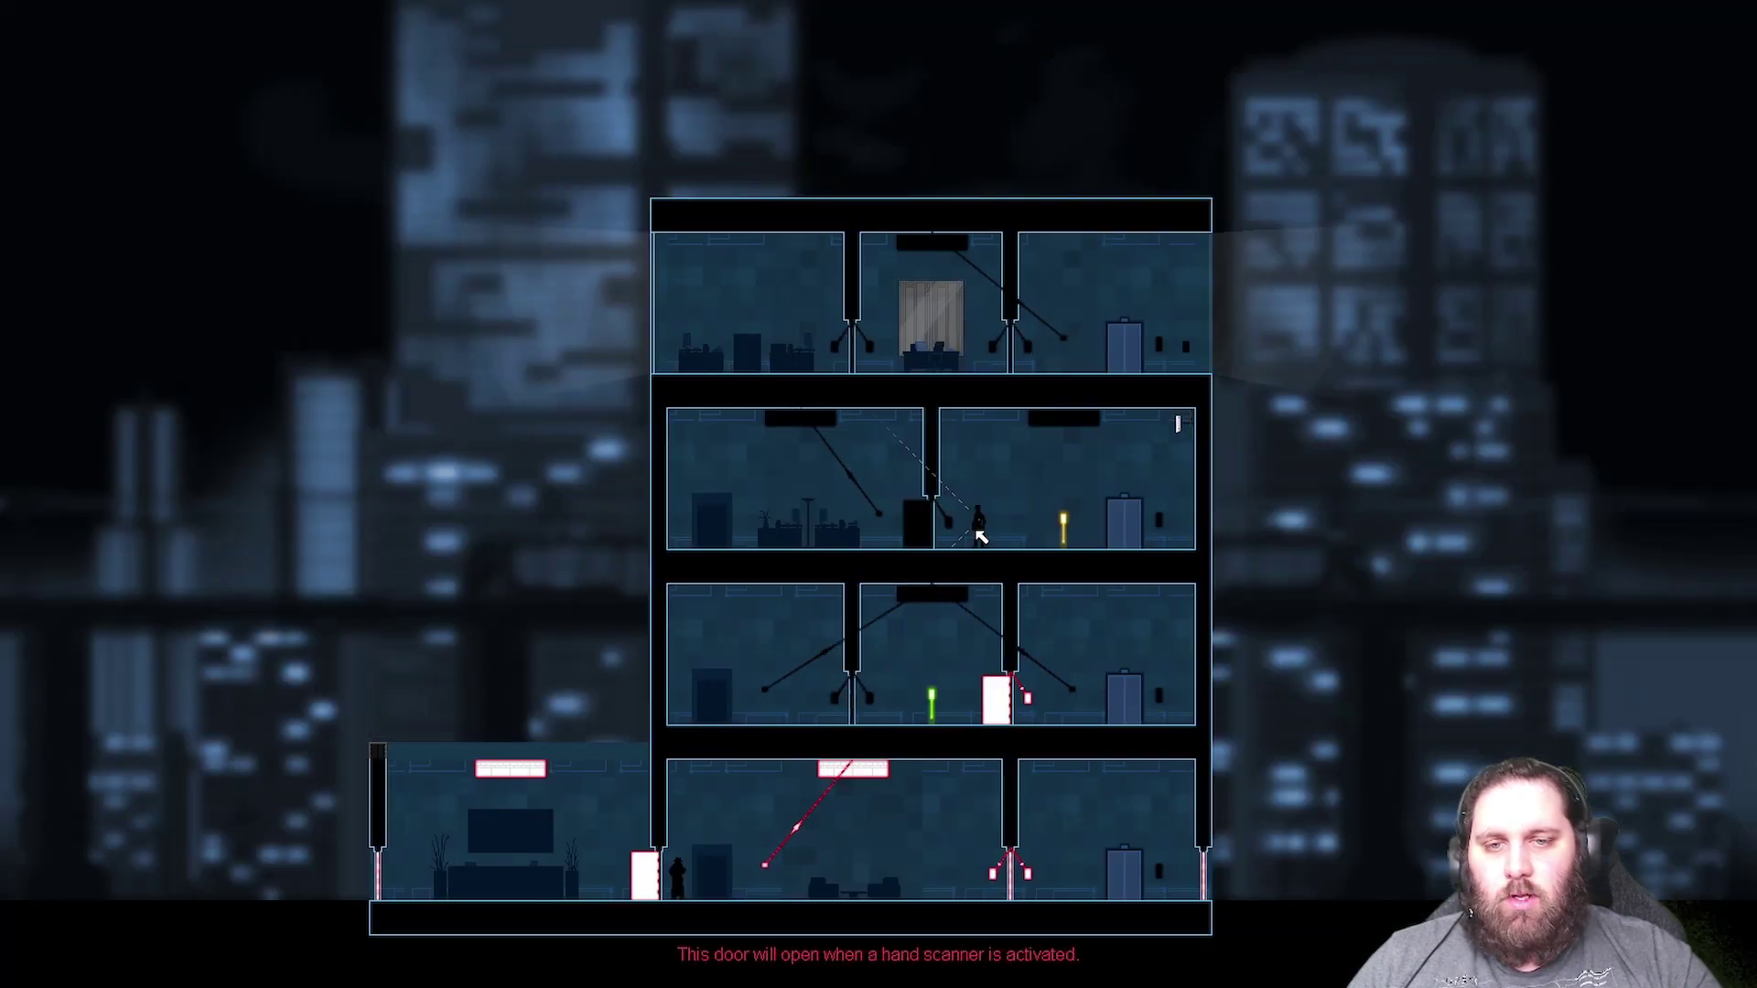
pyautogui.press('space')
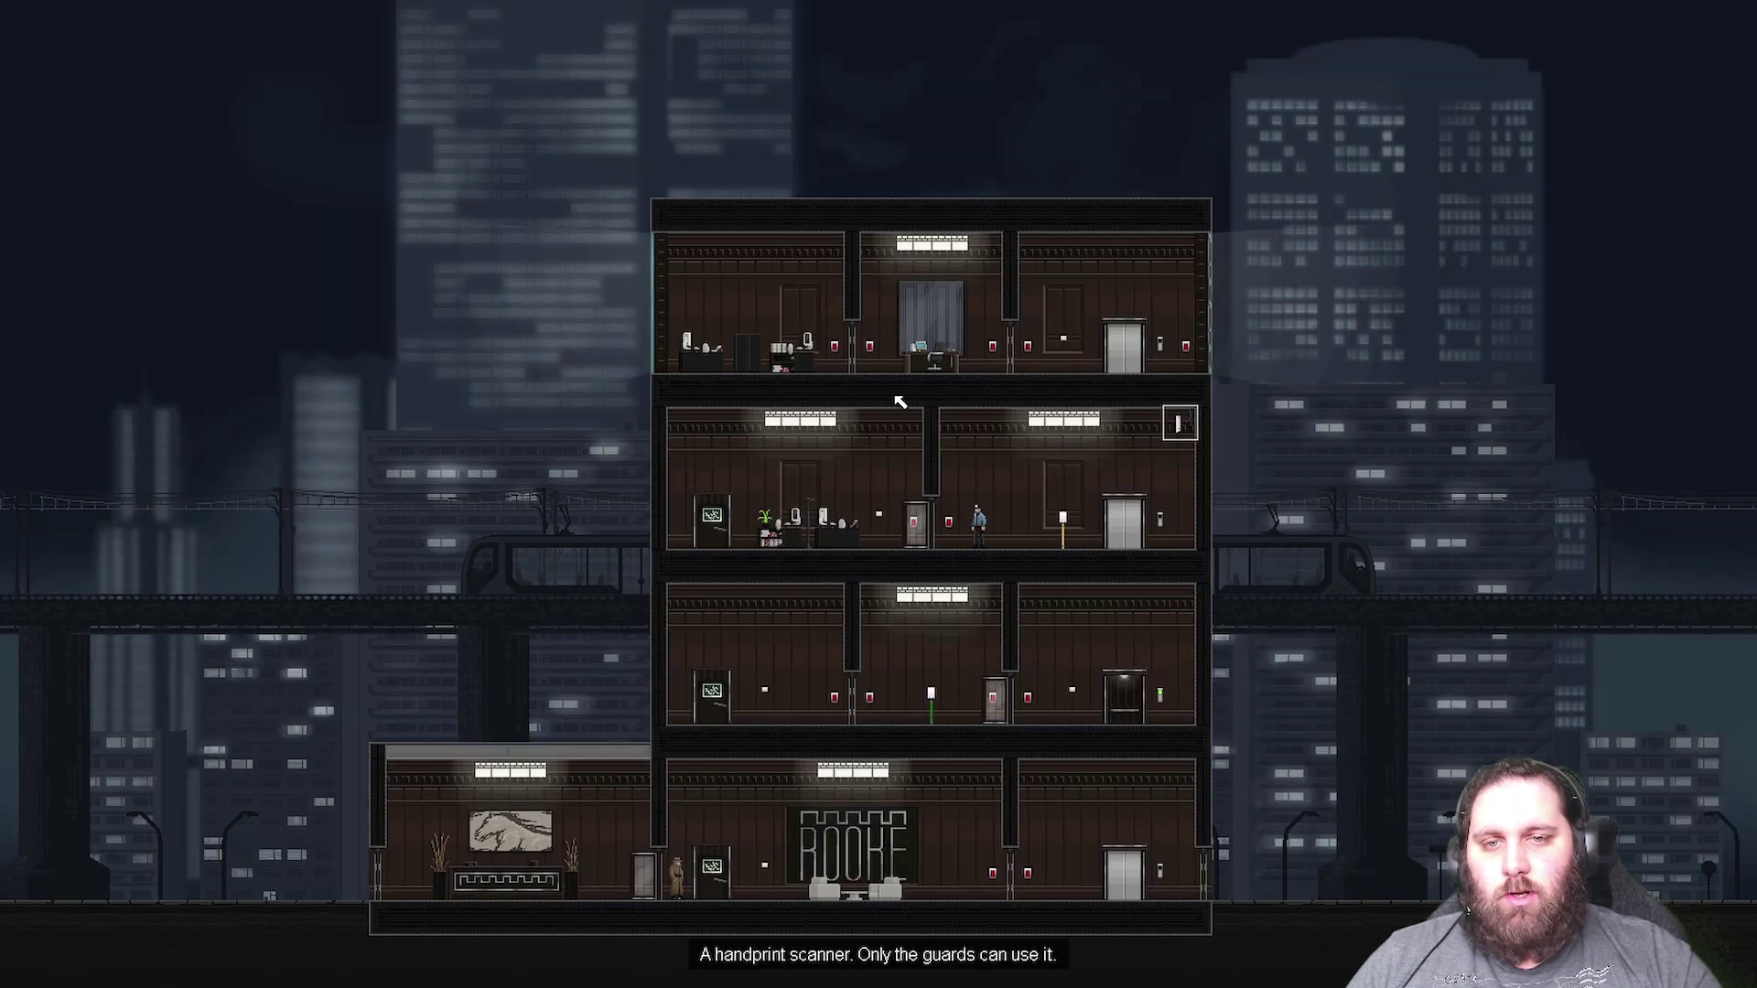
pyautogui.press('space')
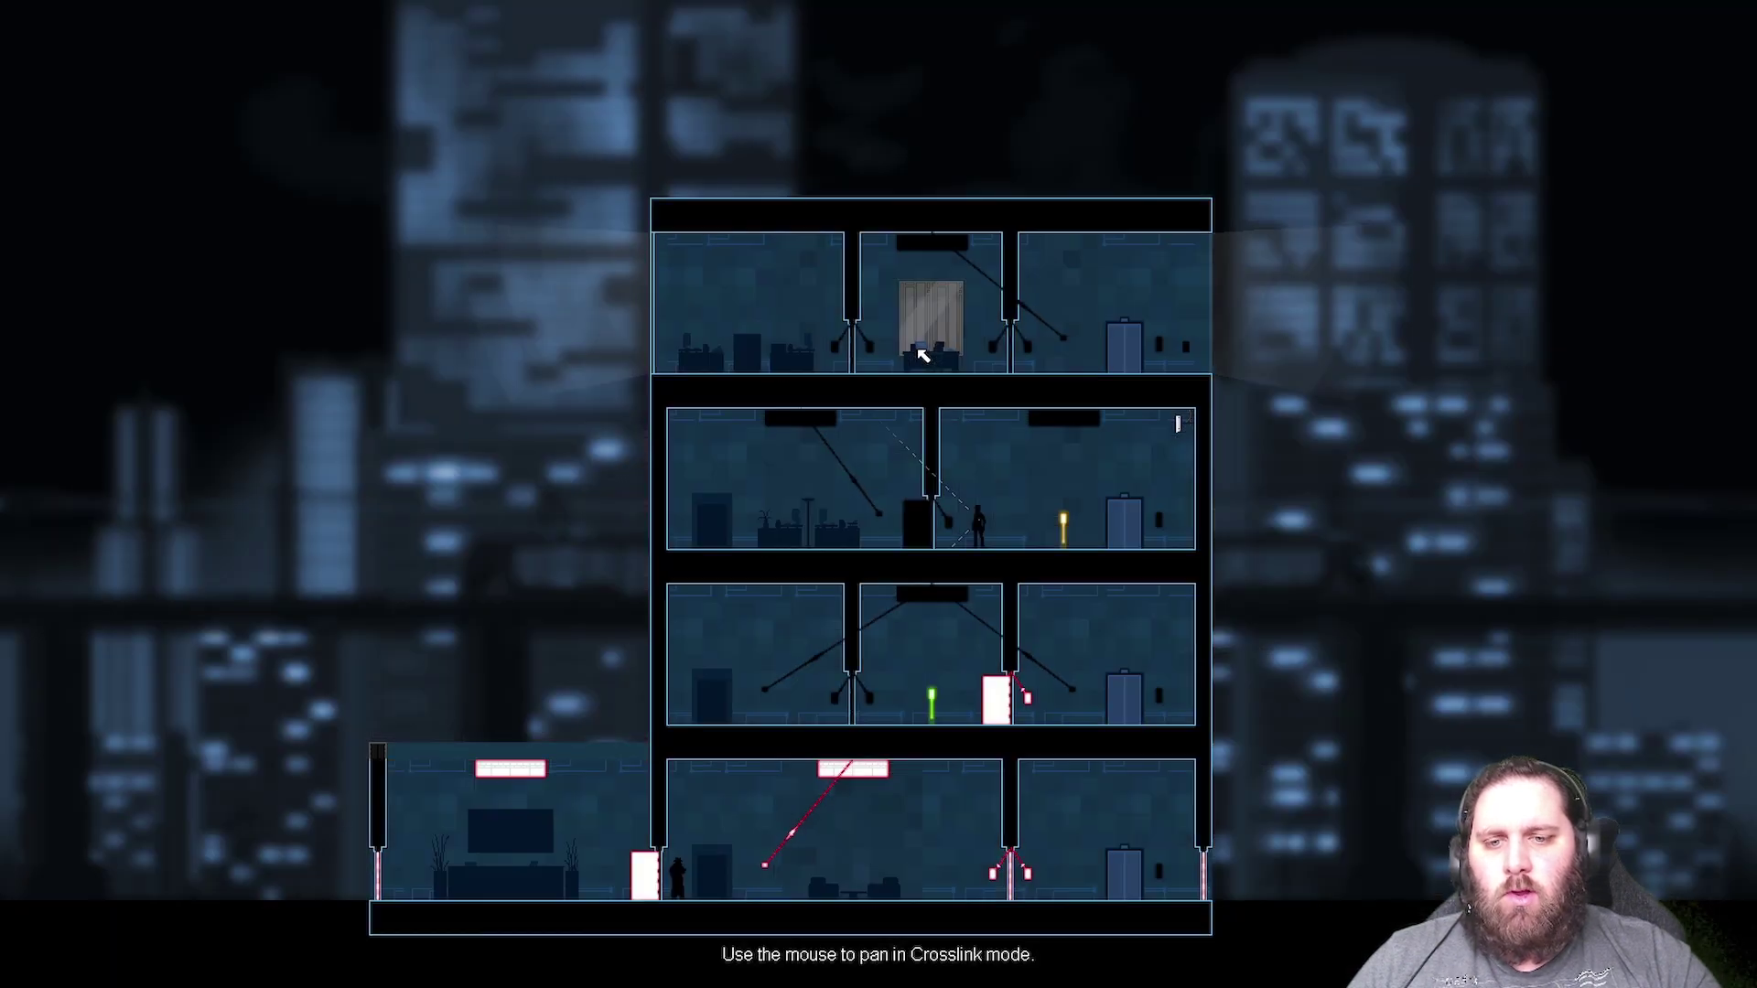
pyautogui.press('space')
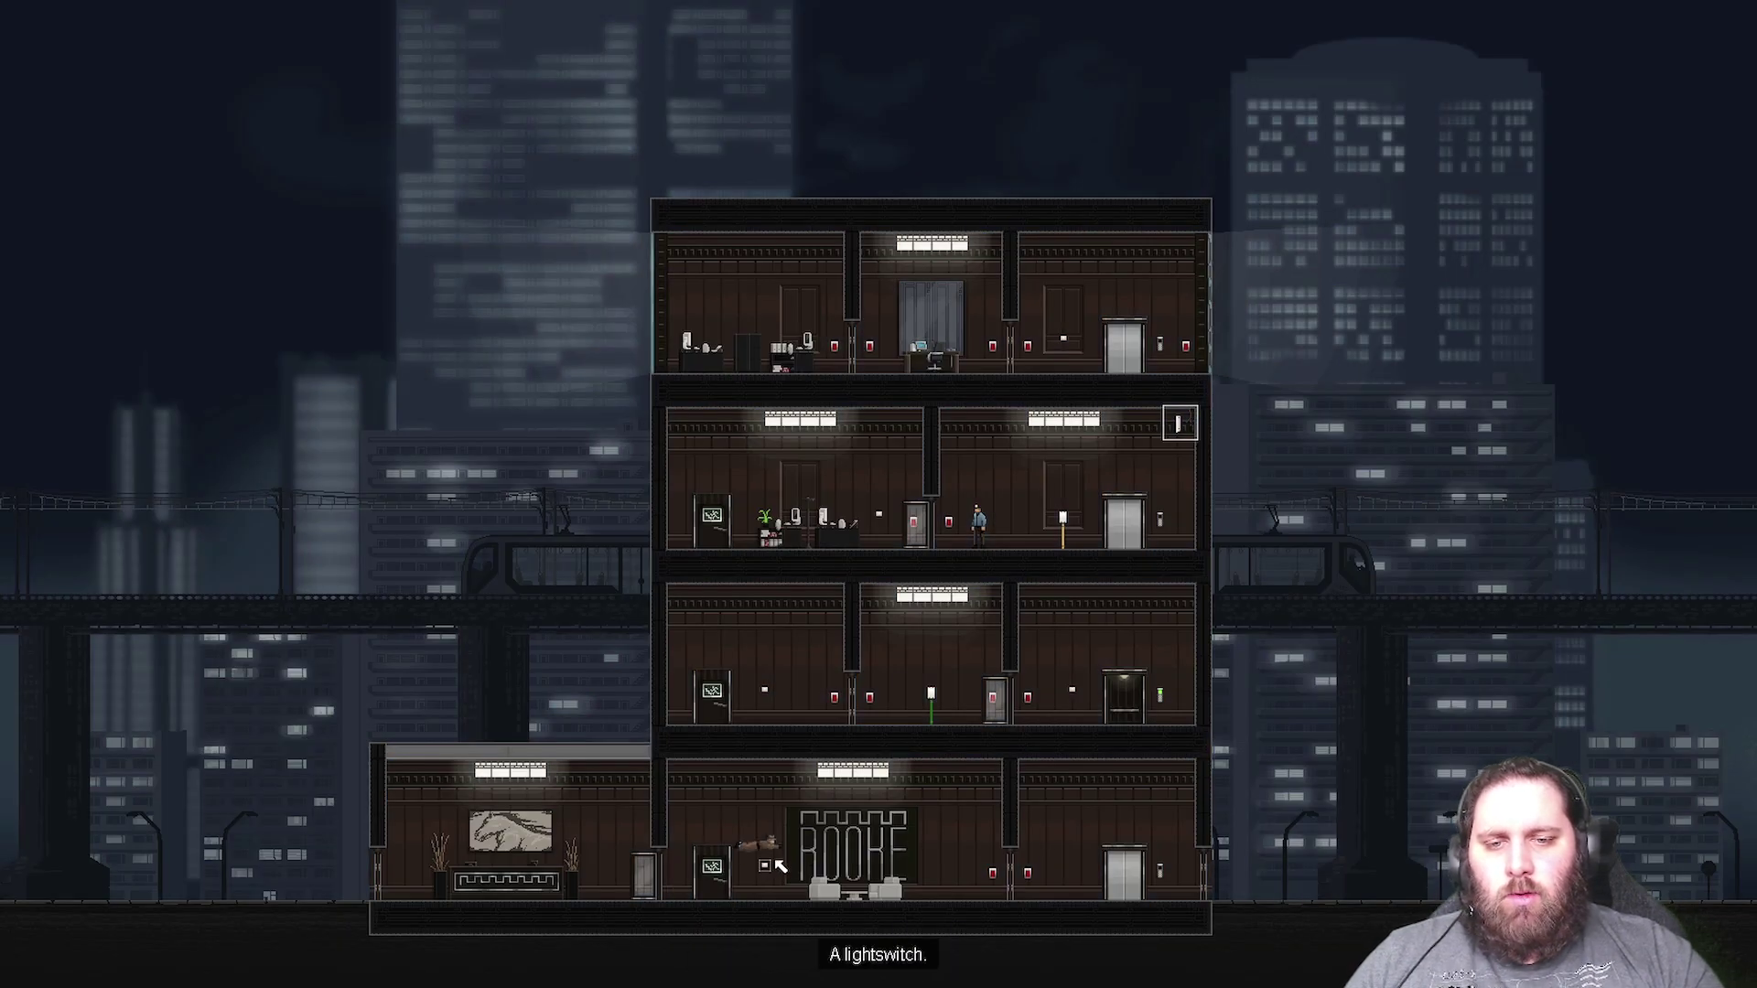
pyautogui.press('space')
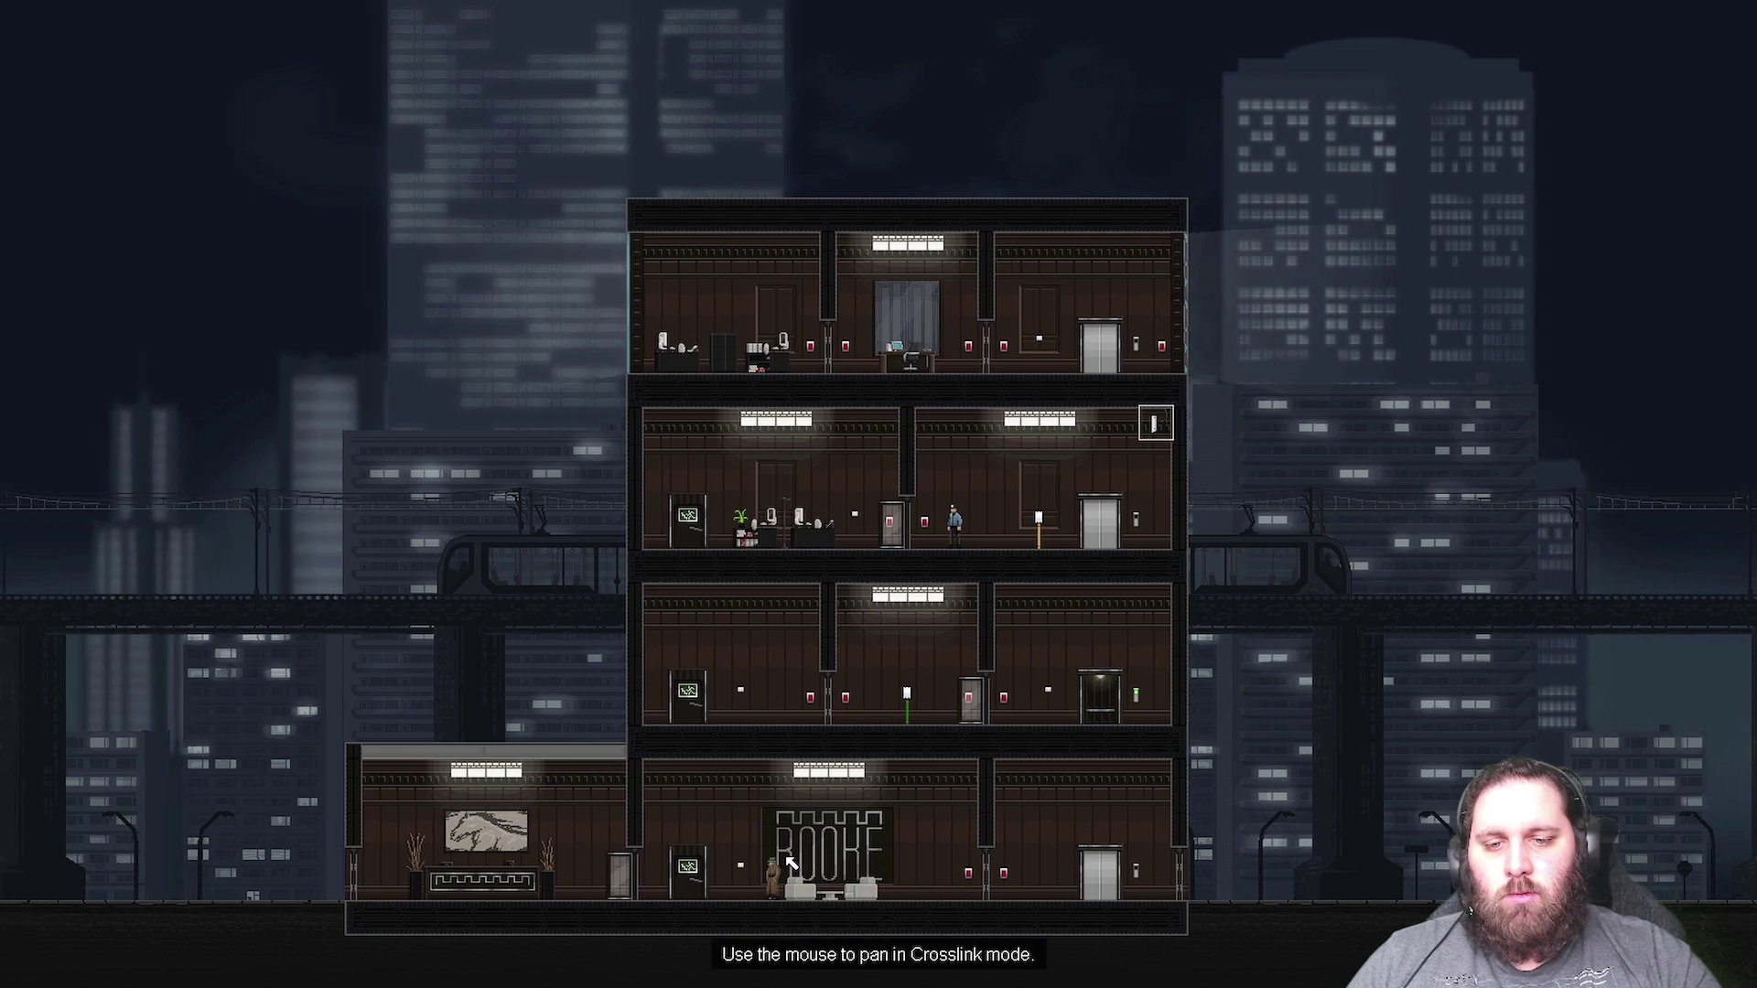
pyautogui.press('space')
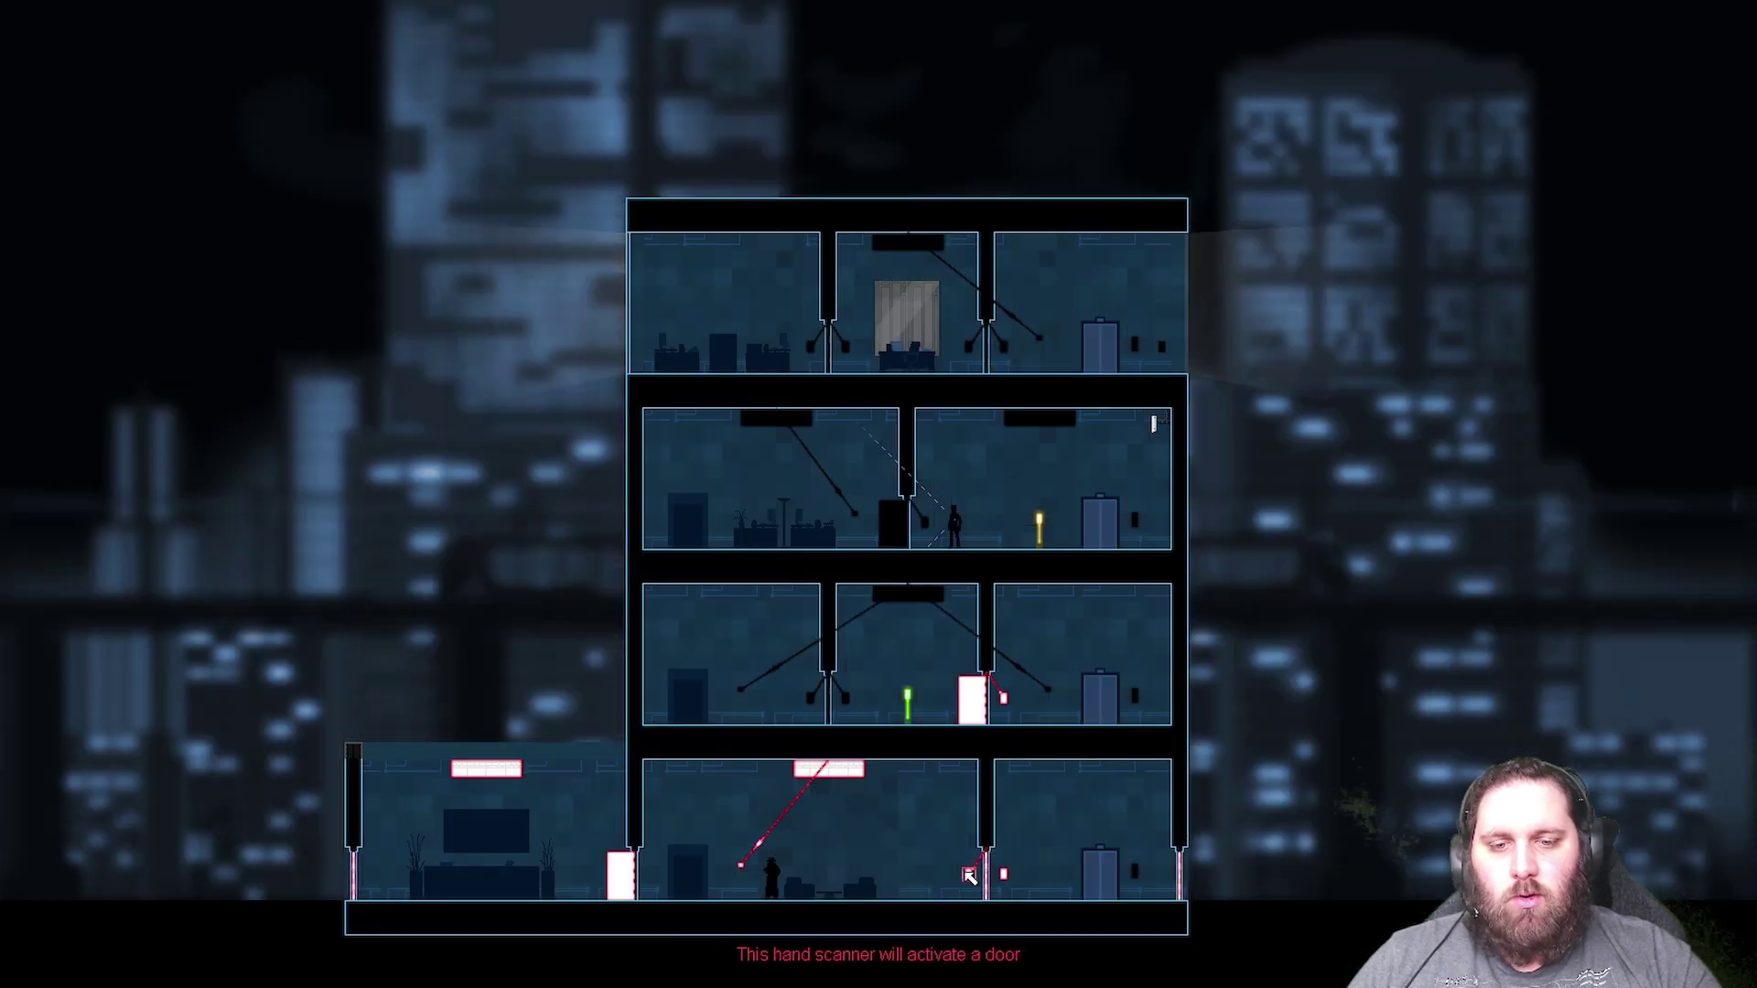
# - Rewire the ground-floor light switch to the door and relink the hand scanner to it
pyautogui.moveTo(969, 877); pyautogui.dragTo(935, 698)
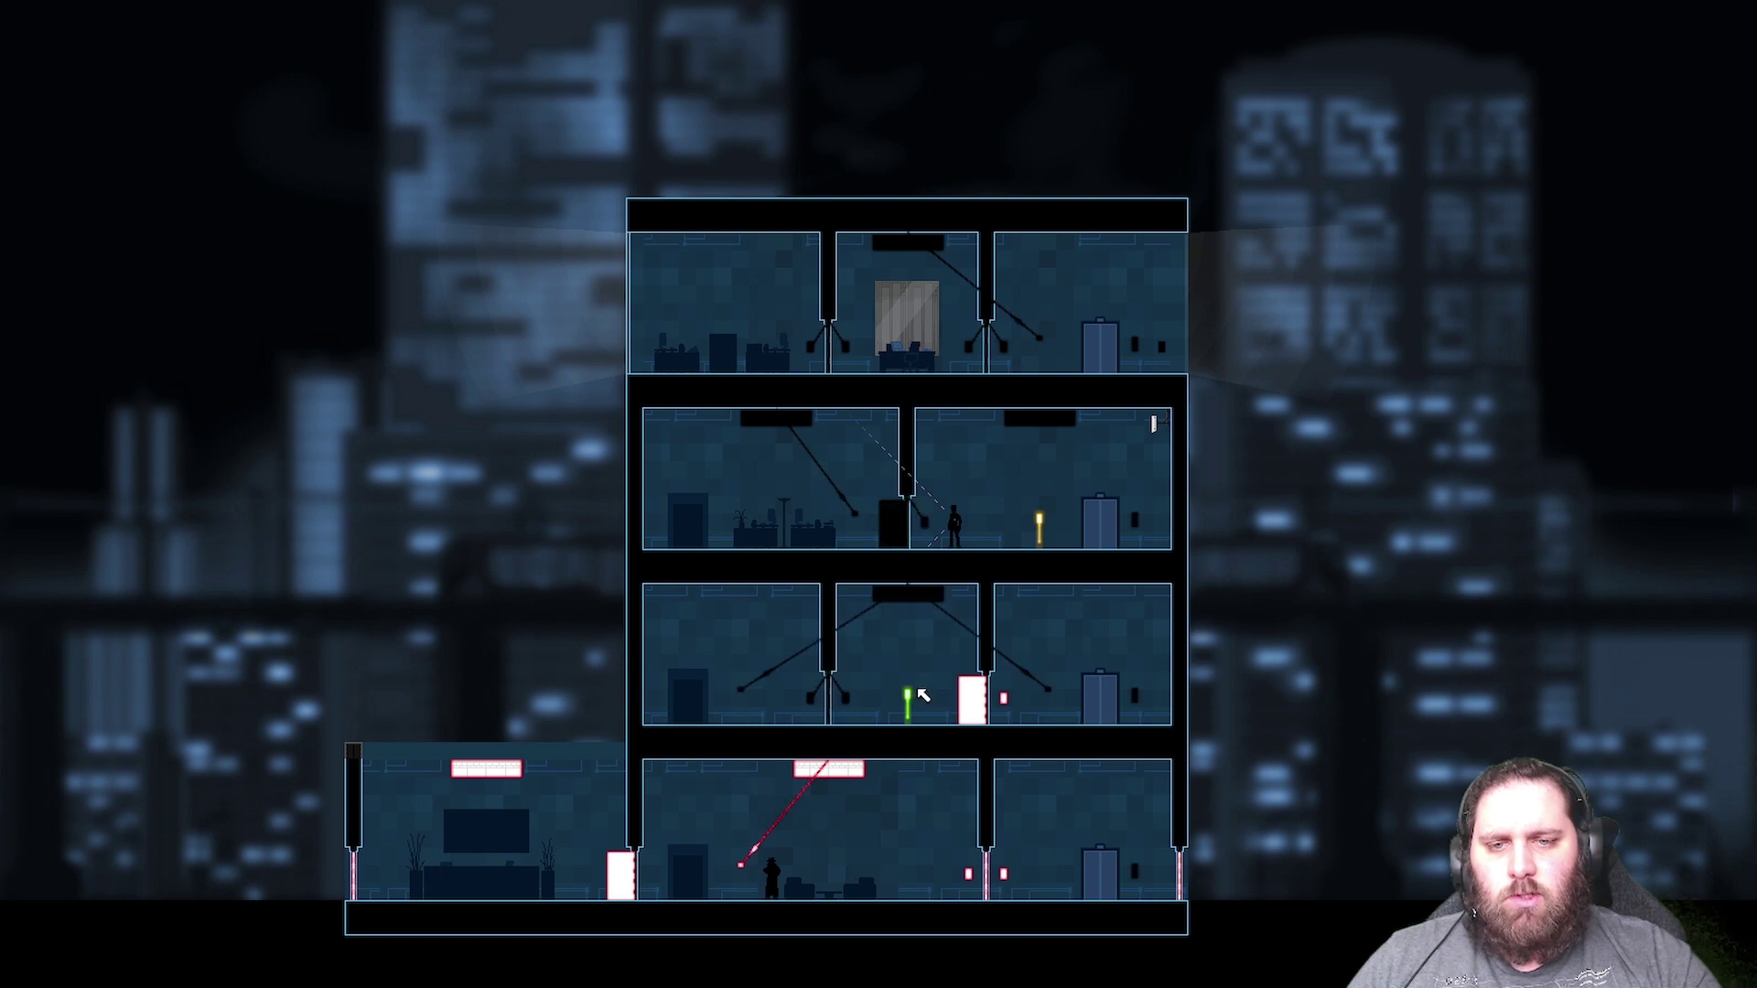
pyautogui.click(920, 701)
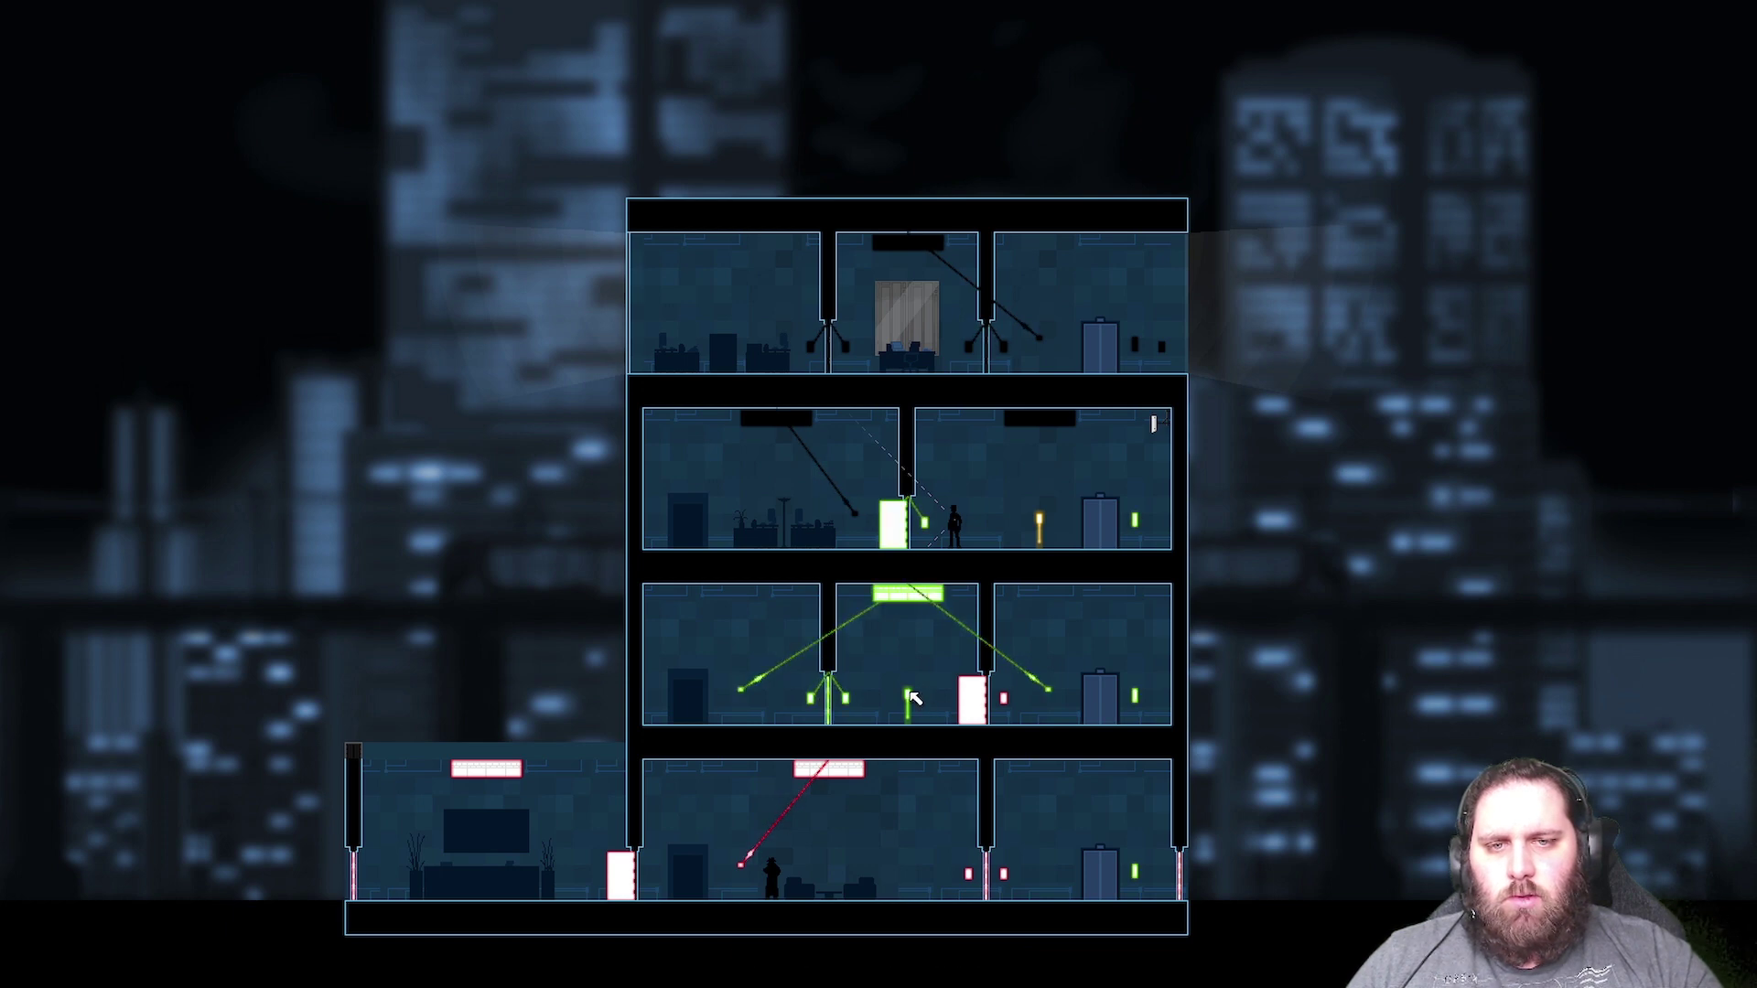
pyautogui.click(914, 700)
pyautogui.moveTo(742, 866); pyautogui.dragTo(982, 852)
pyautogui.press('space')
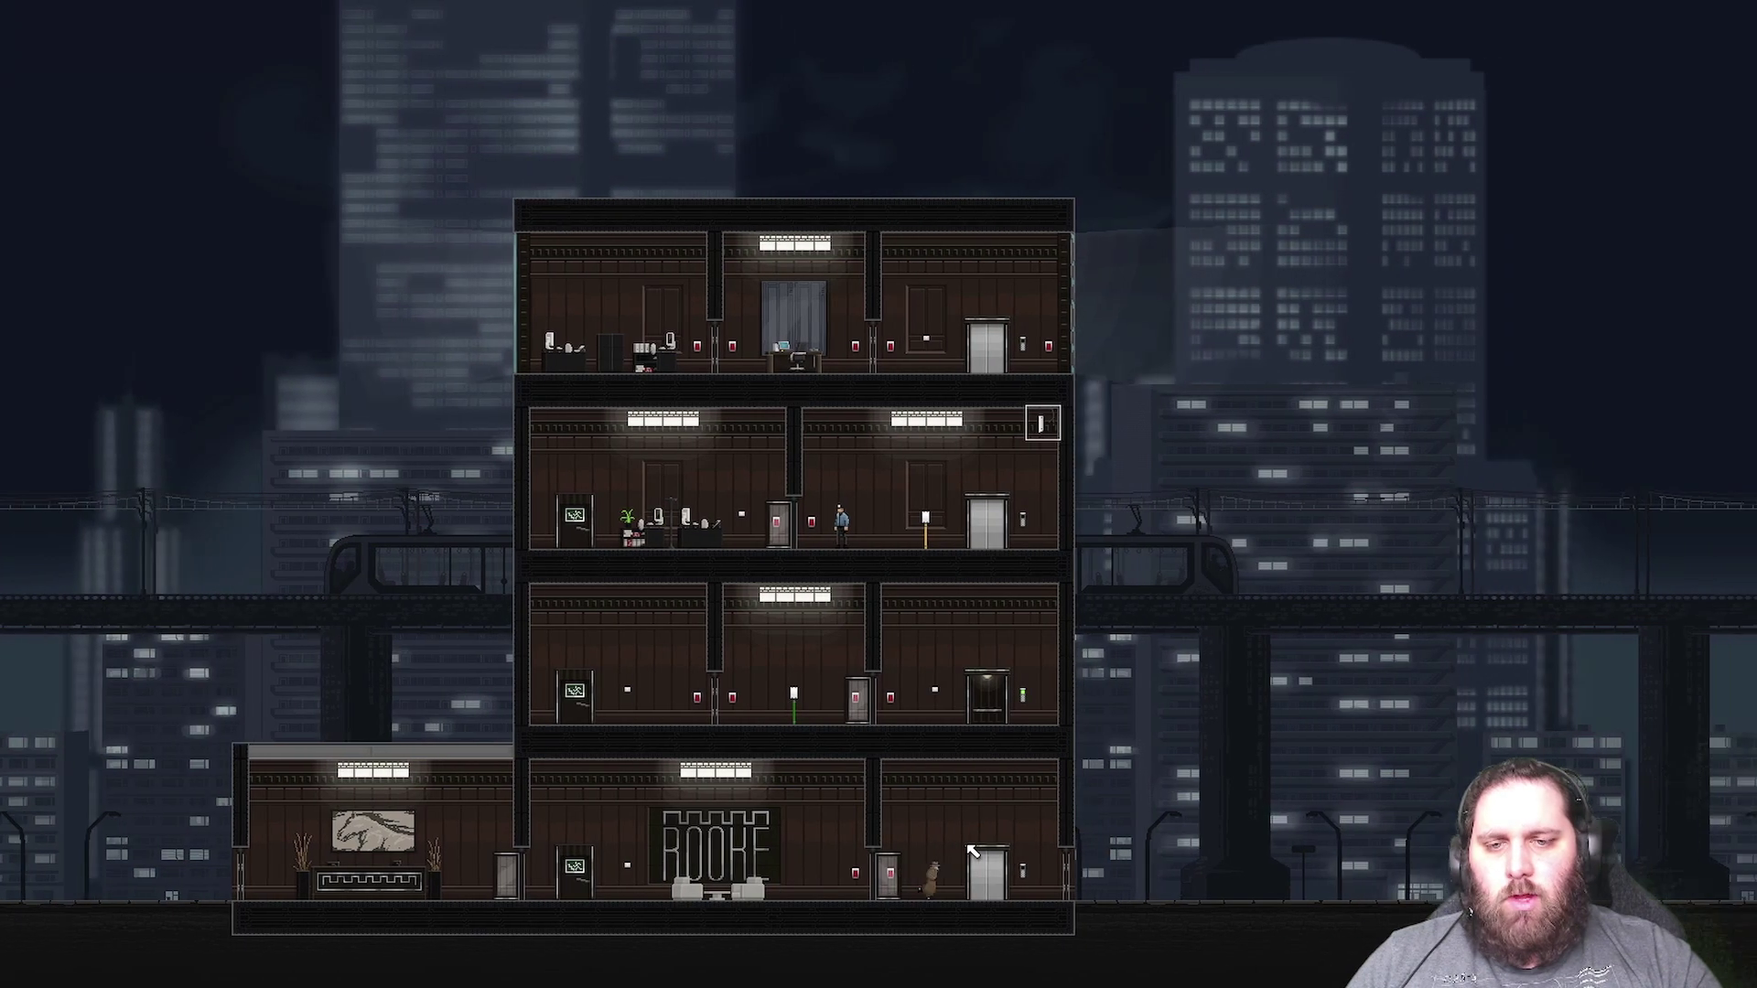
pyautogui.press('space')
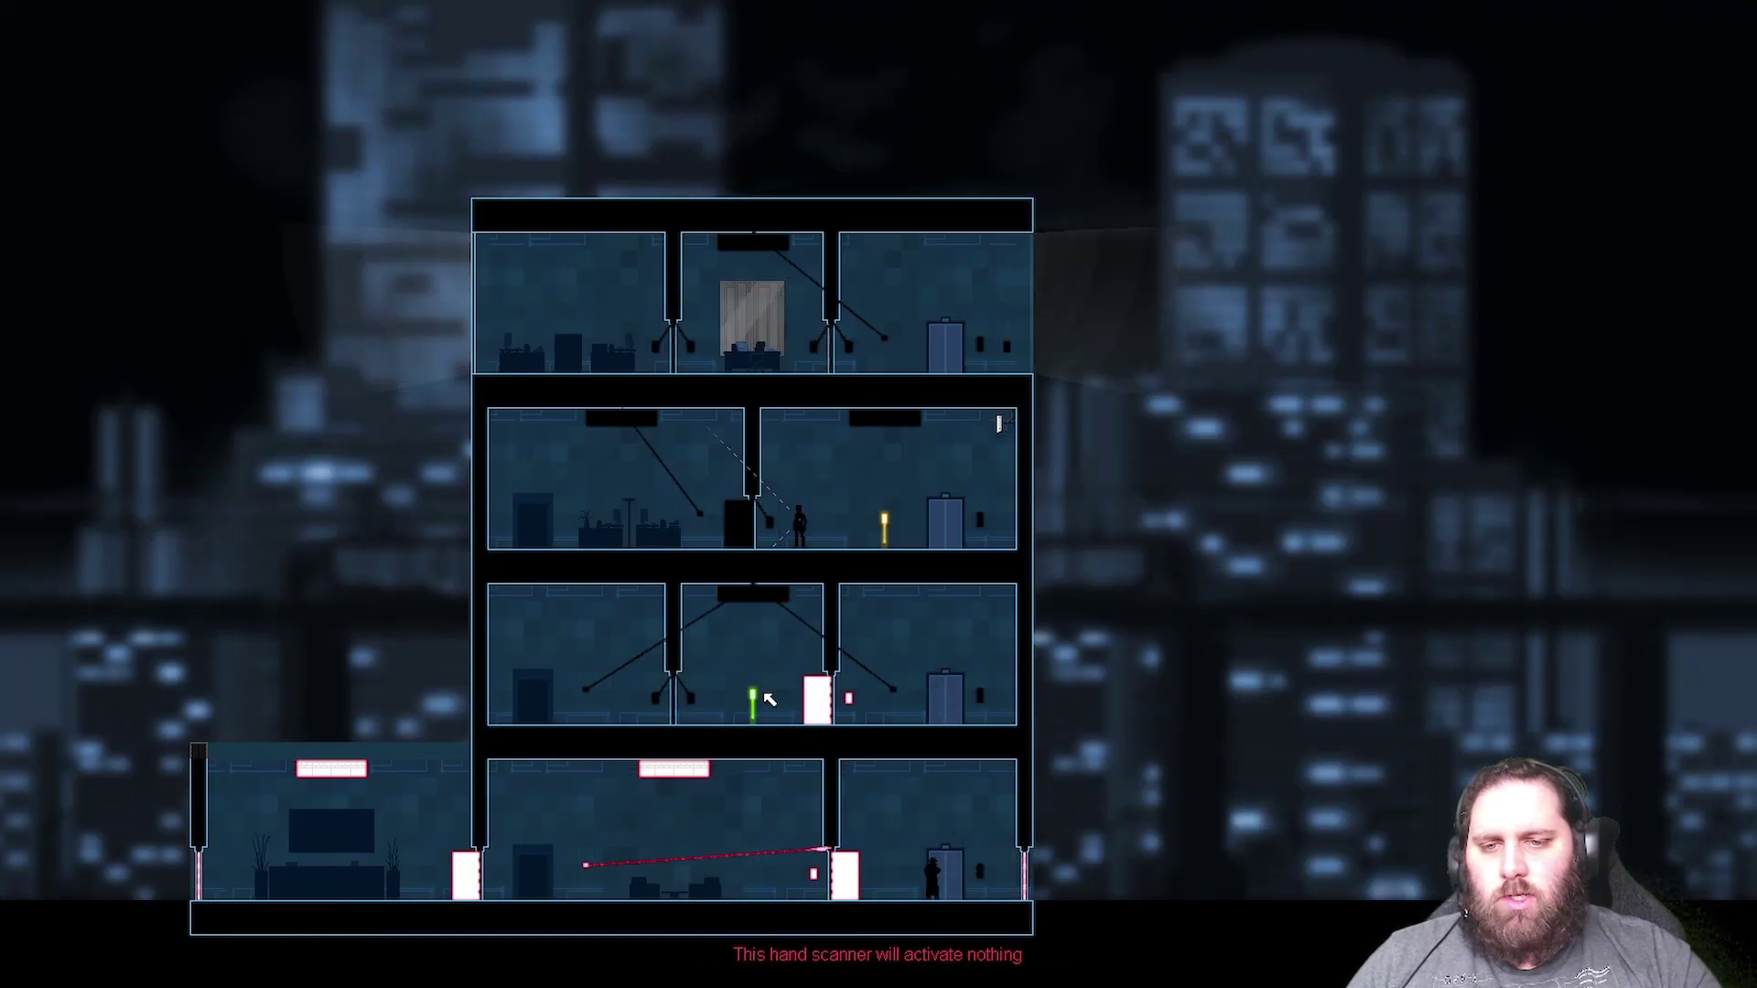
pyautogui.click(814, 700)
pyautogui.press('space')
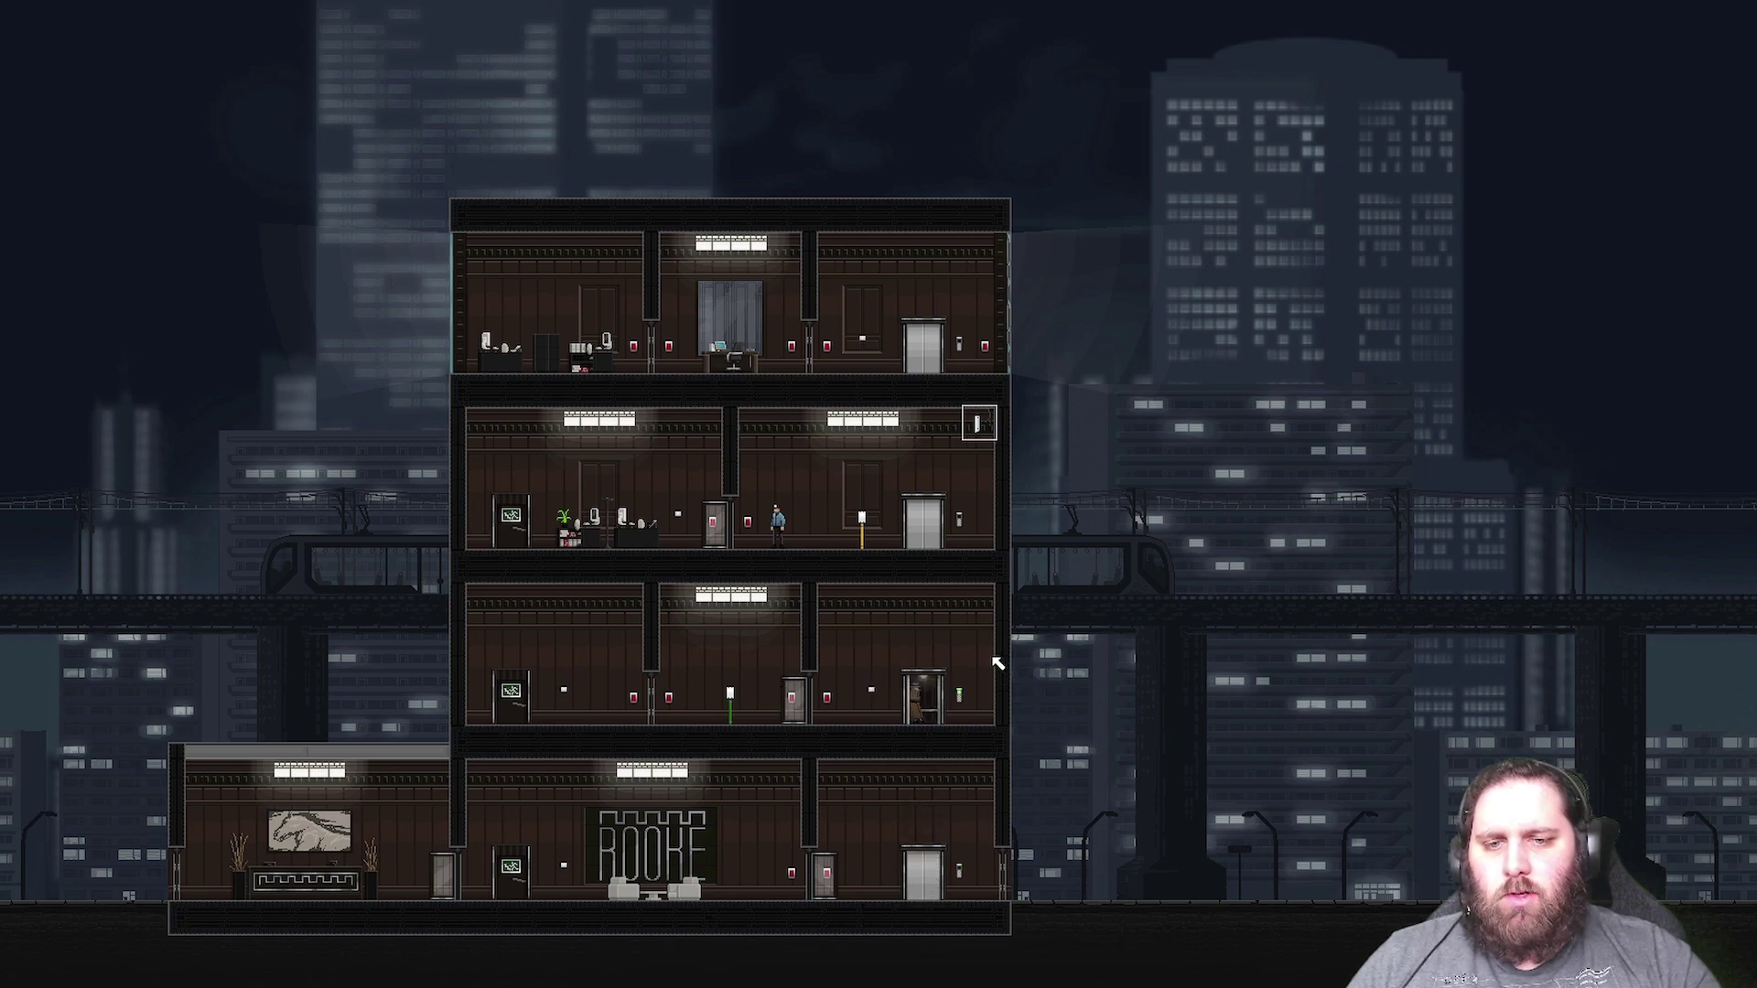
# - Disconnect the ceiling light from both switches and wire the lightswitch to the door
pyautogui.press('space')
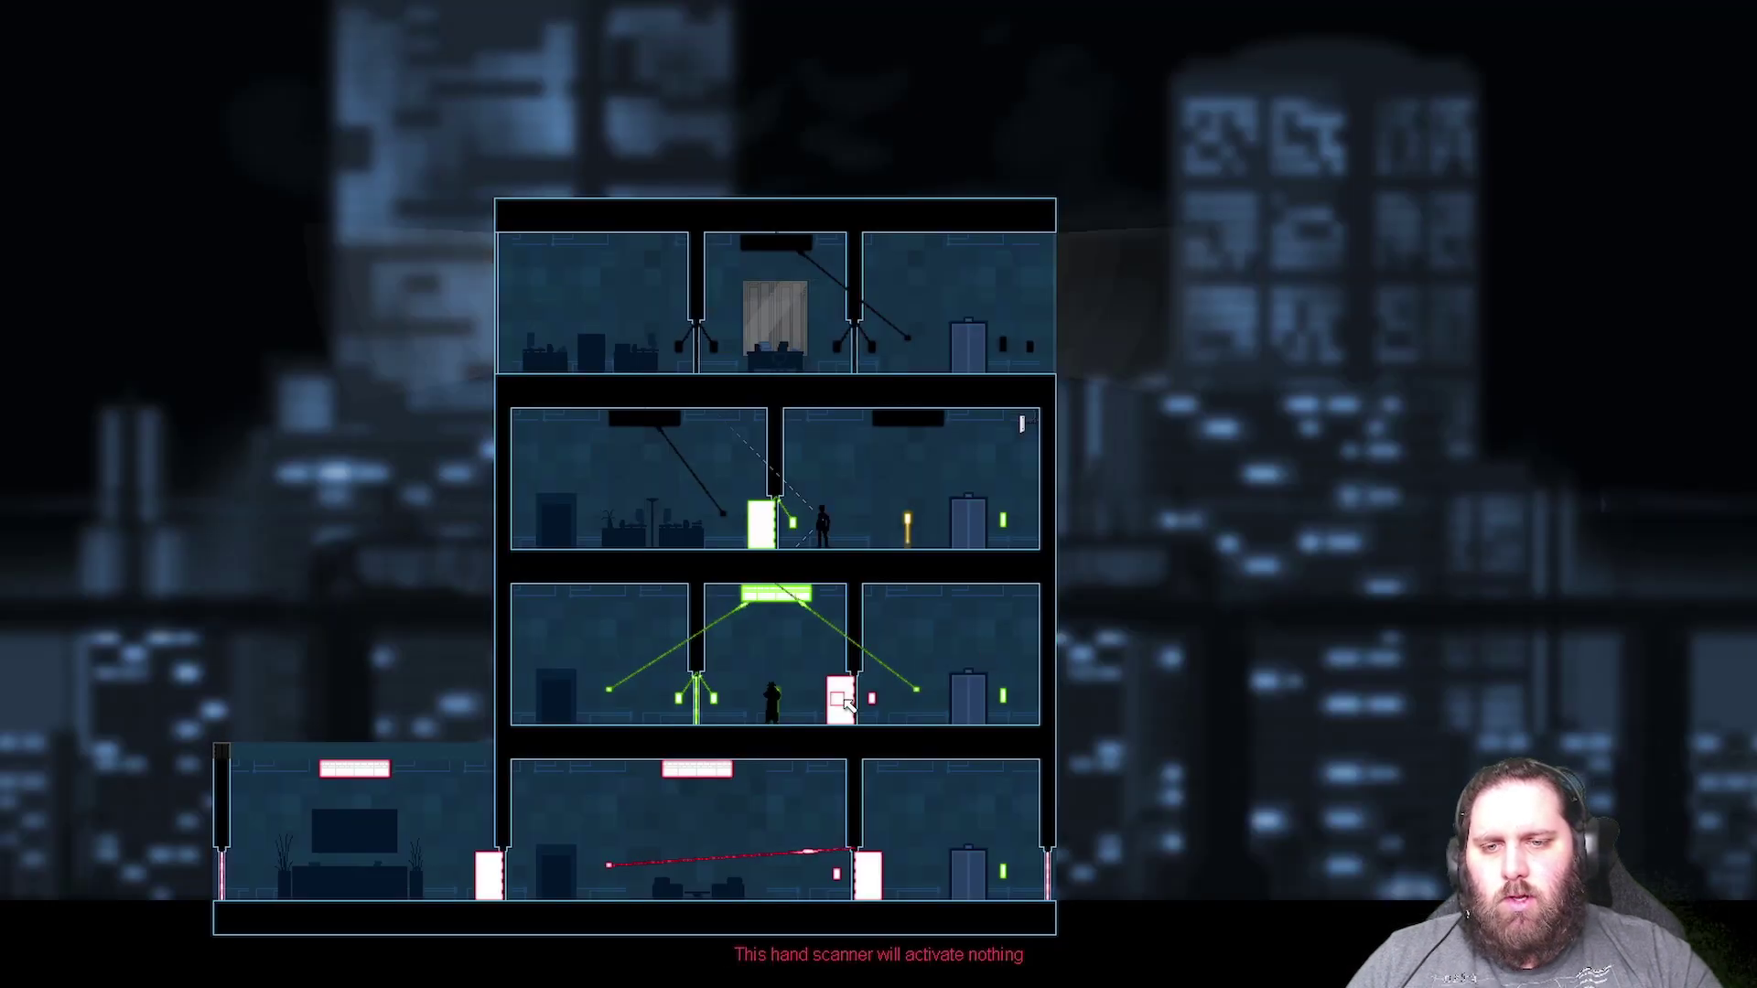
pyautogui.click(608, 689)
pyautogui.click(917, 689)
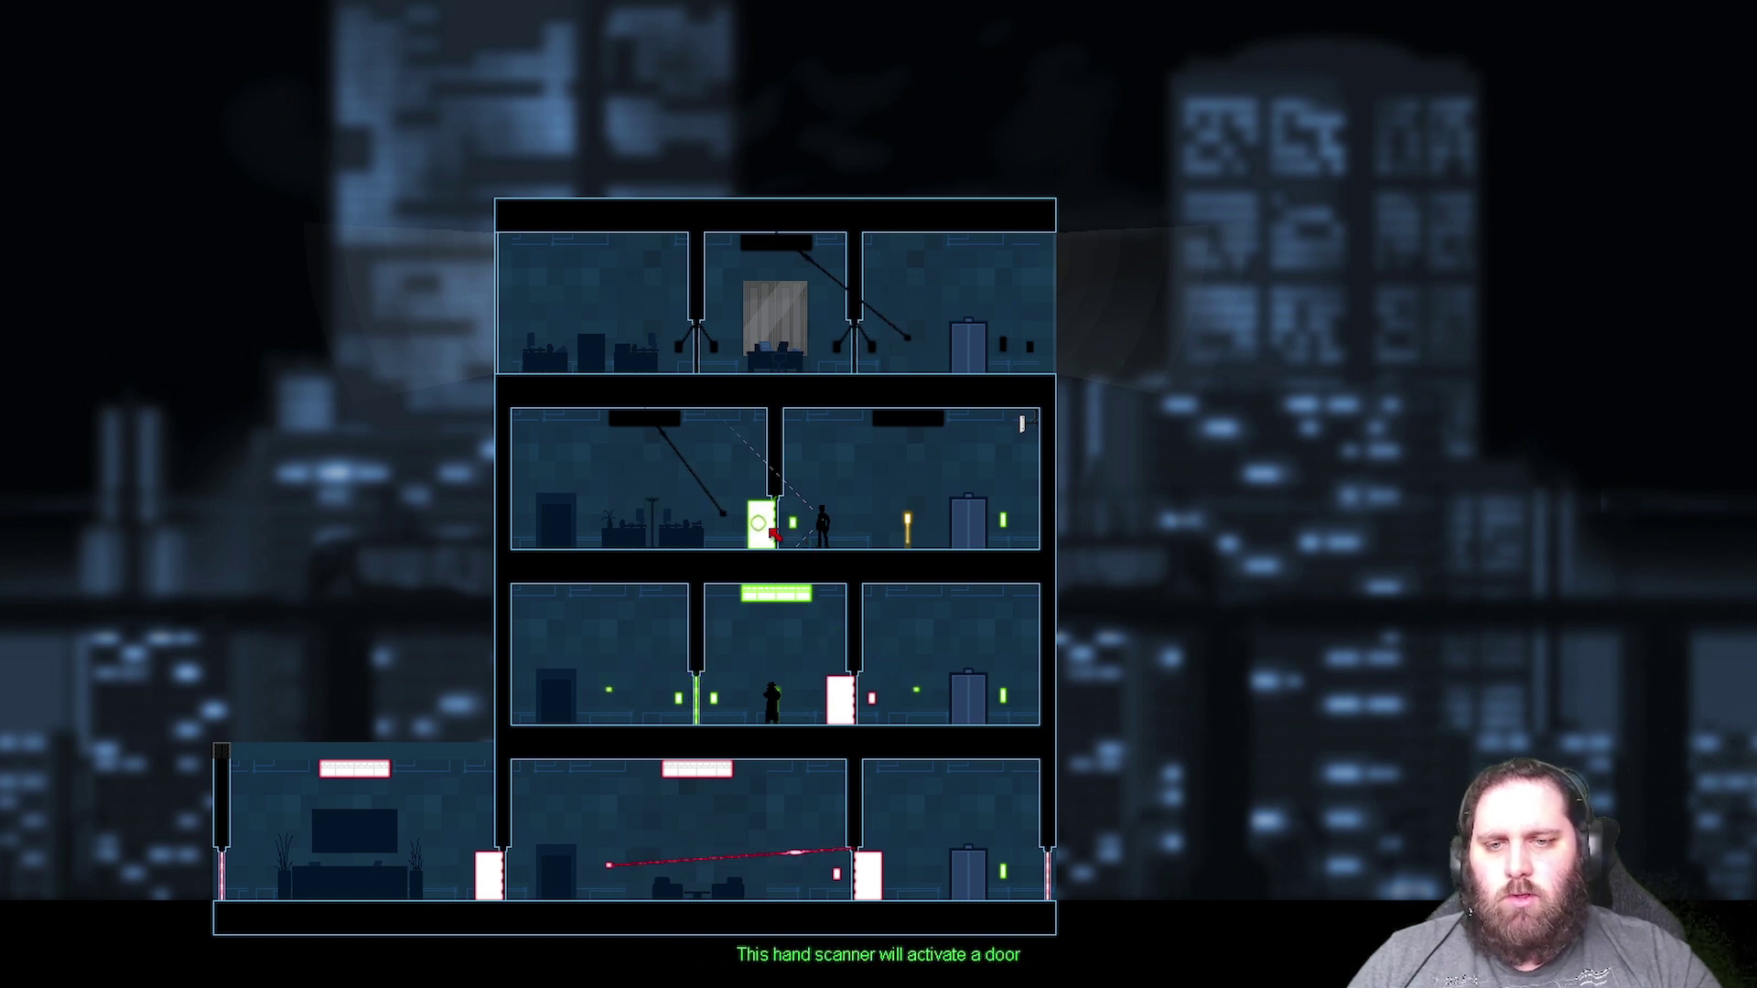
pyautogui.moveTo(918, 690); pyautogui.dragTo(700, 694)
pyautogui.press('space')
# - Walk the spy toward the door and back, then unlink the lightswitch from the door
pyautogui.press('d')
pyautogui.press('a')
pyautogui.press('space')
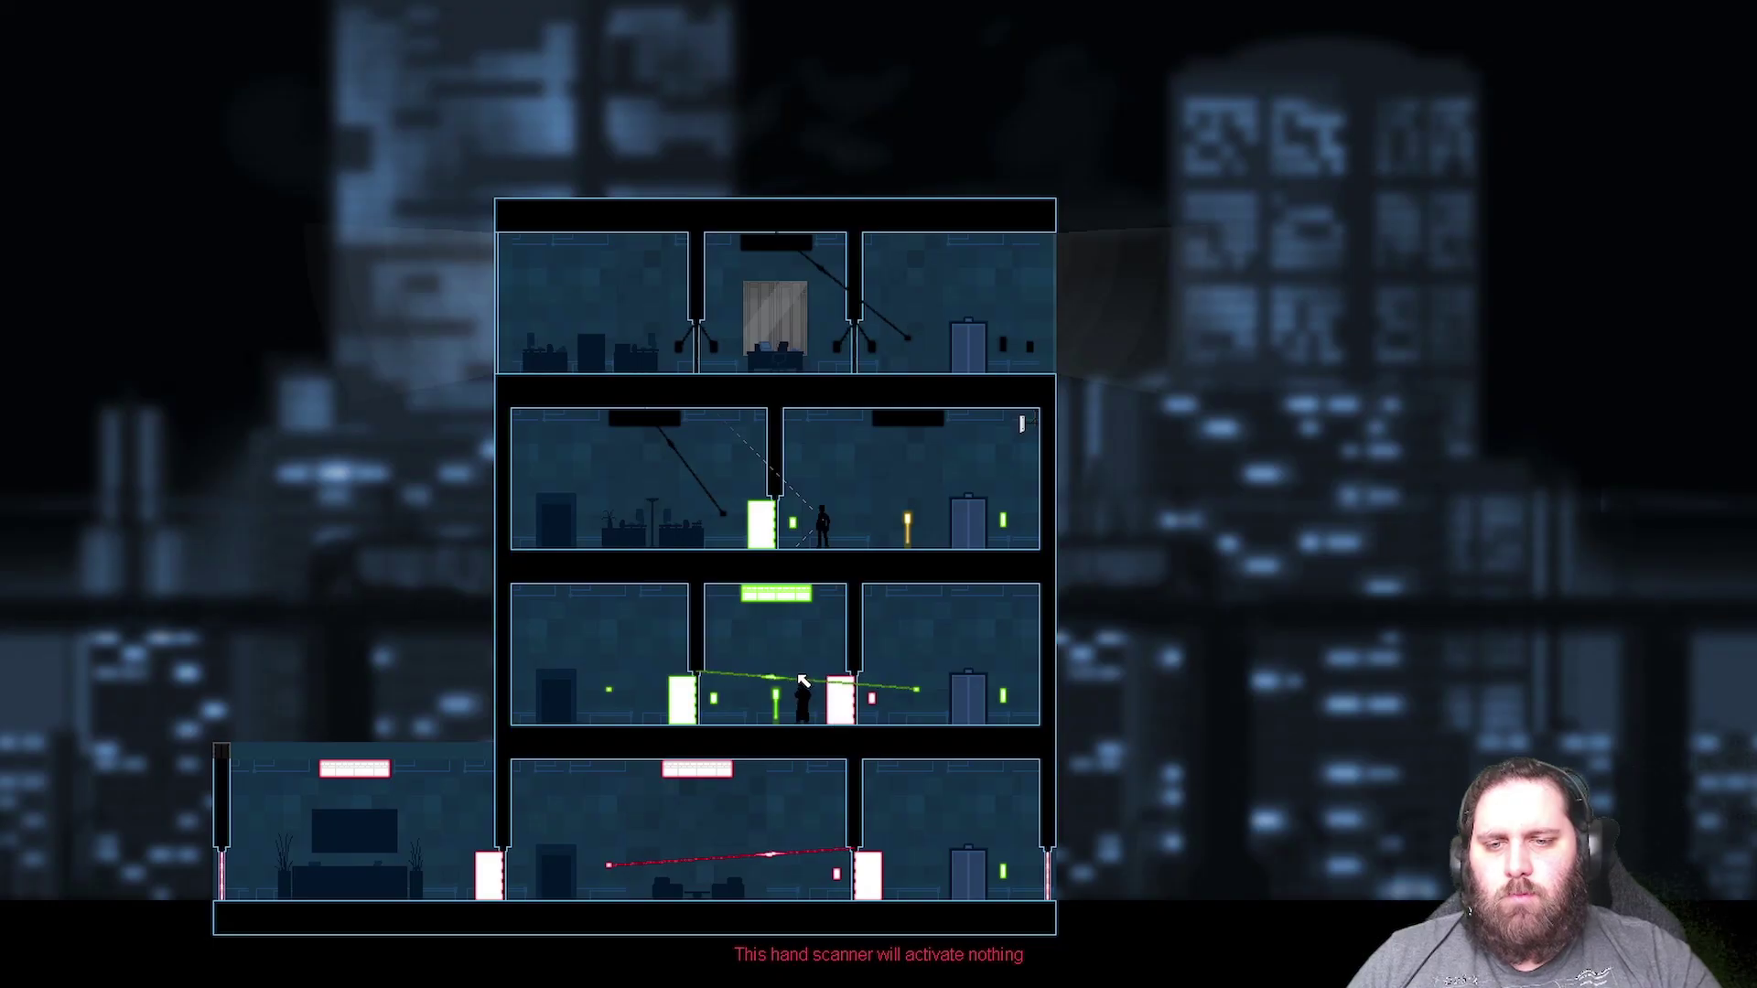
pyautogui.click(920, 693)
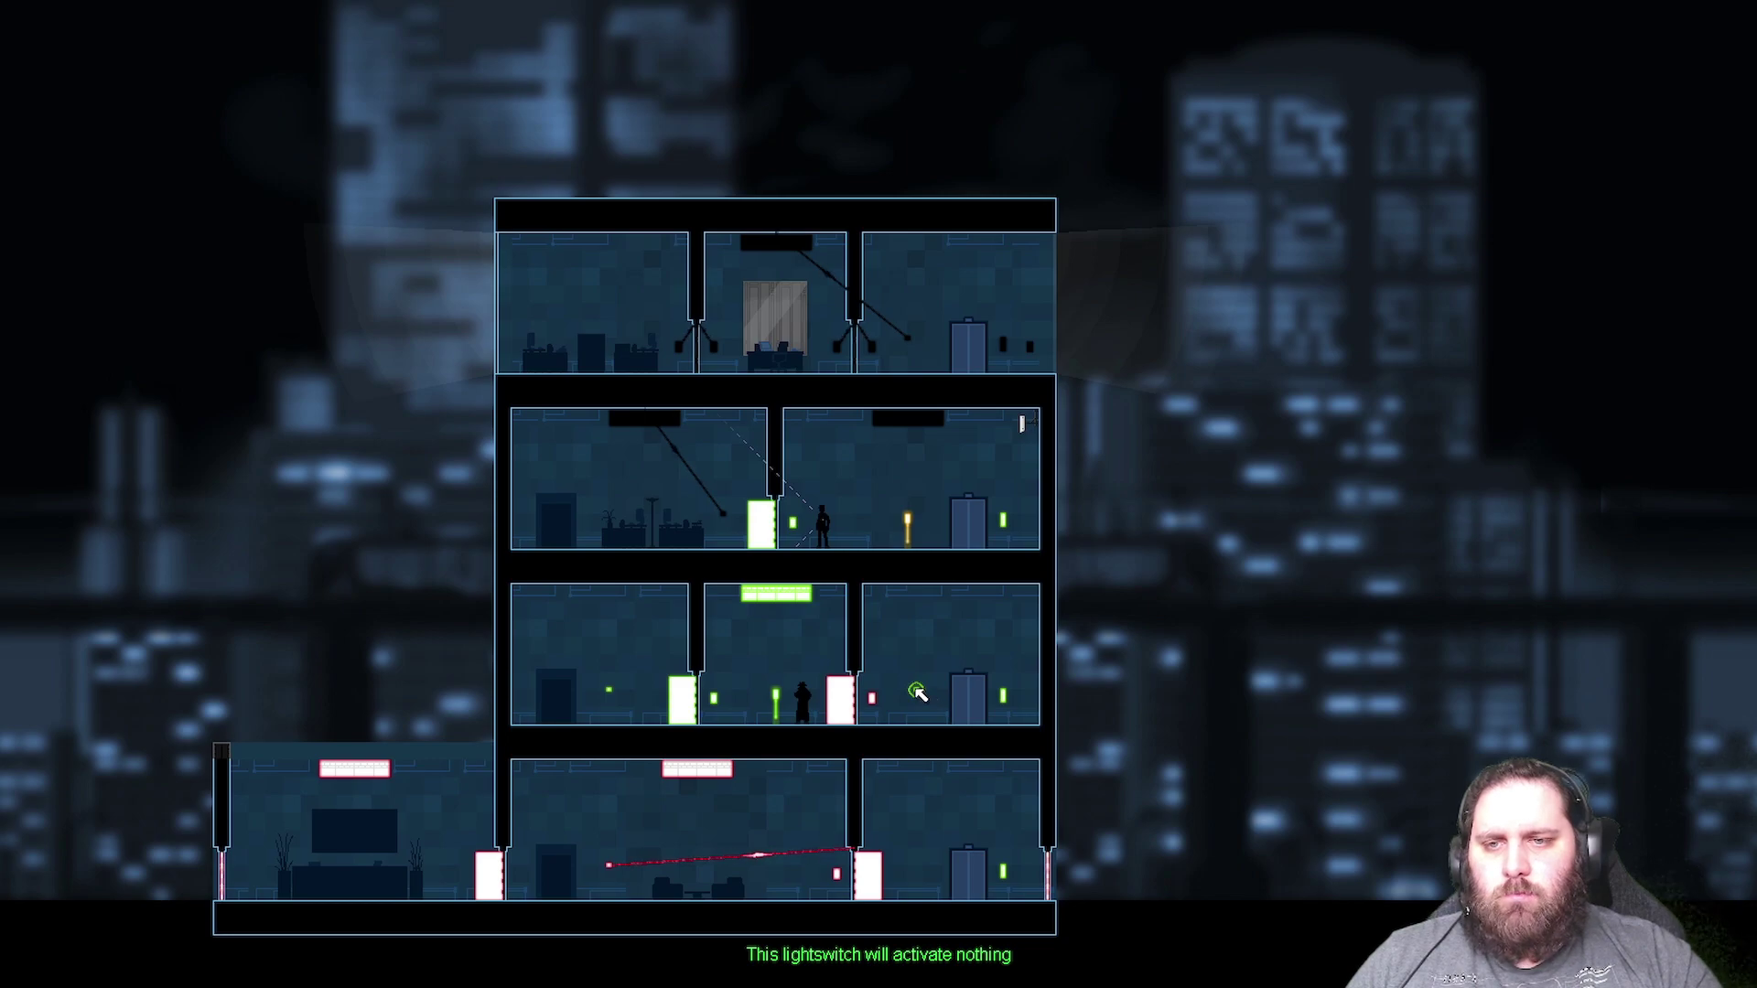
pyautogui.press('space')
pyautogui.press('space')
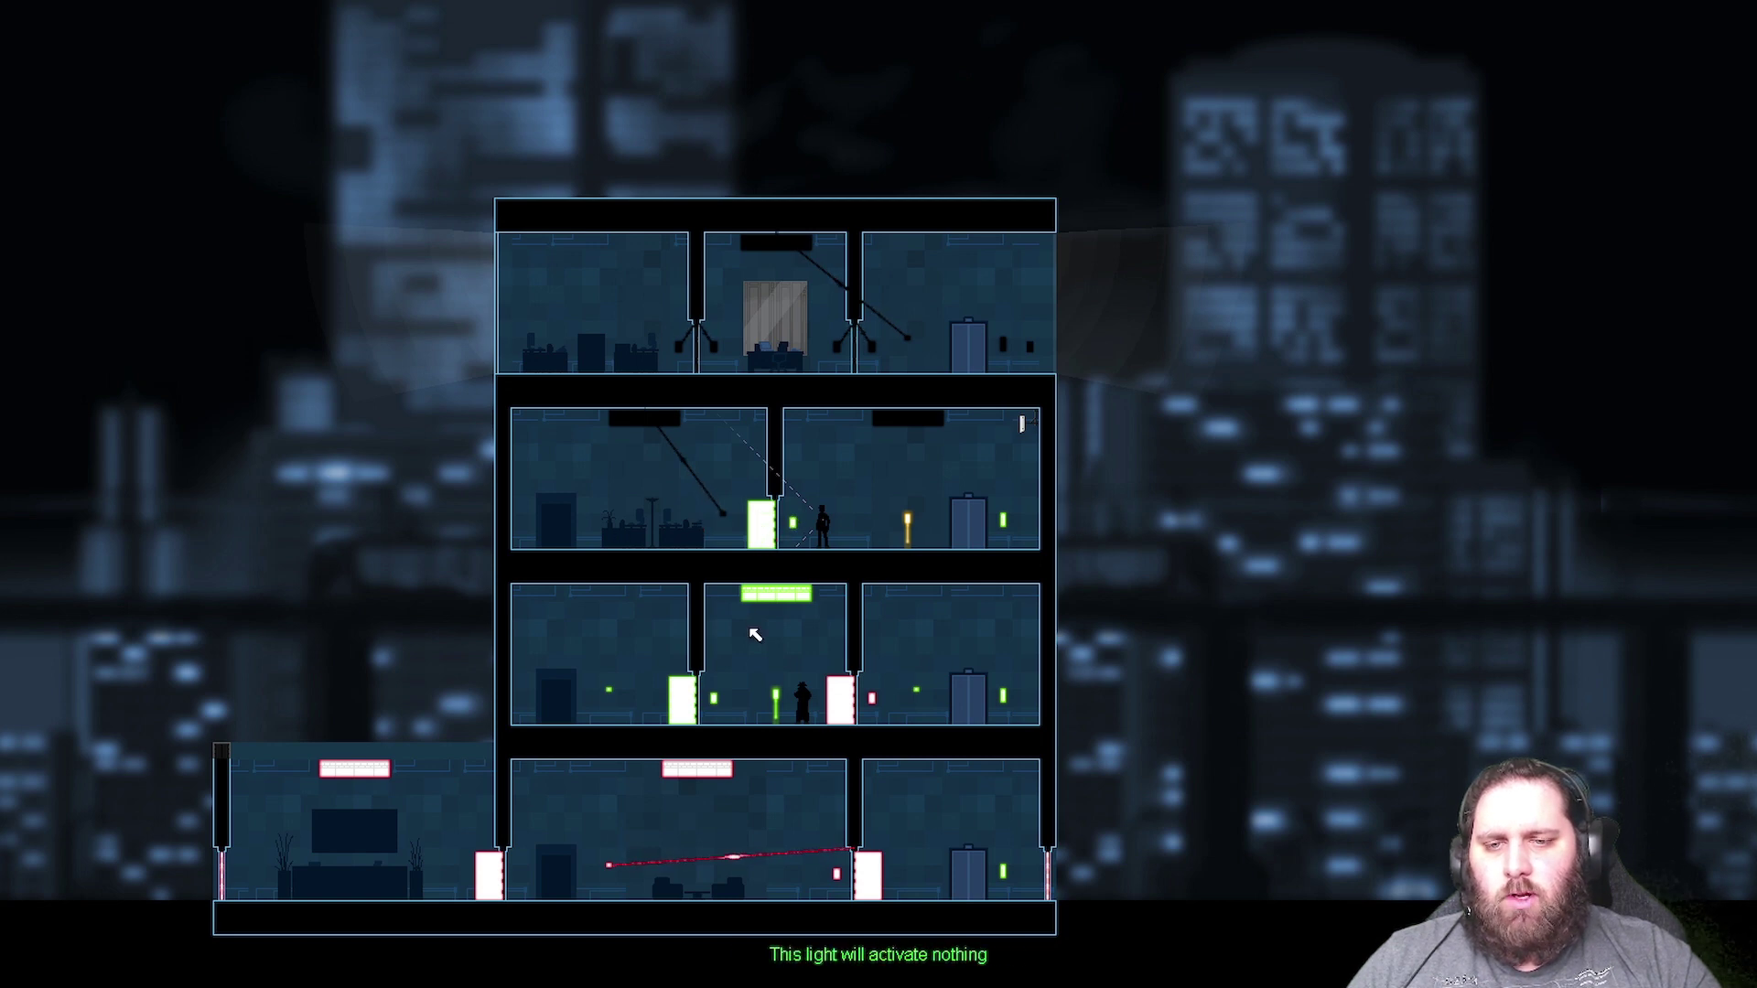
# - Walk the spy into the lift, reload a recent autosave, and recheck the wiring
pyautogui.press('space')
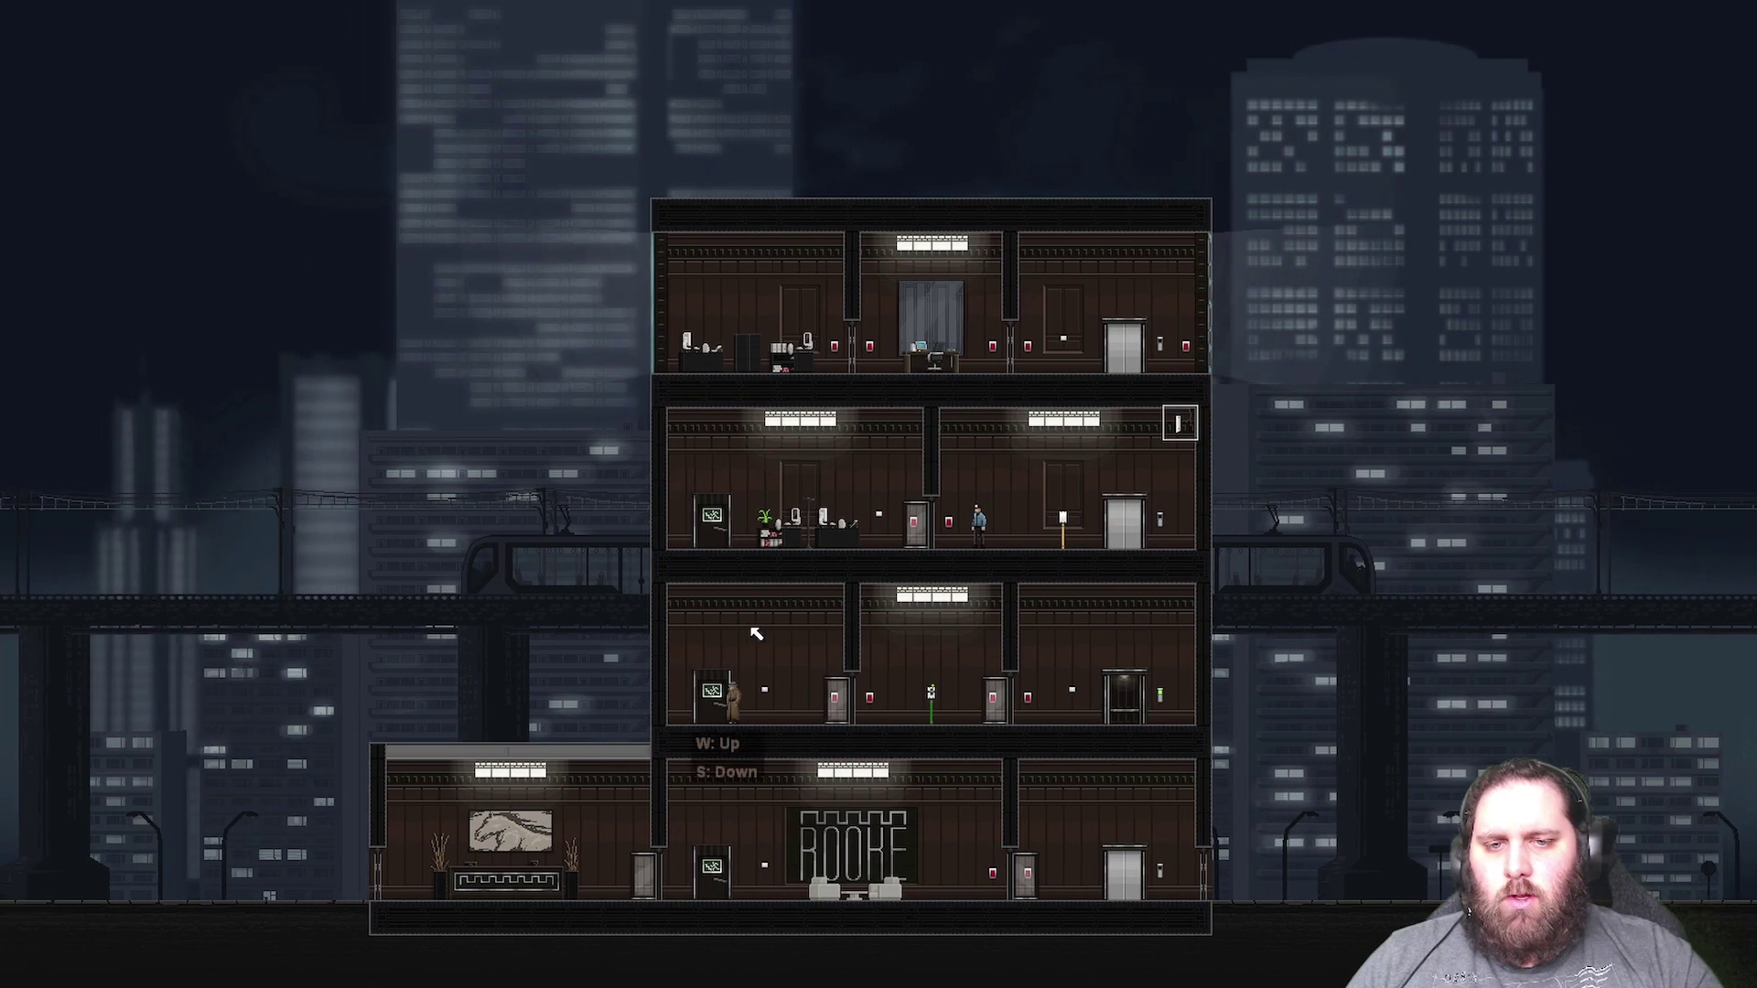
pyautogui.press('a')
pyautogui.press('w')
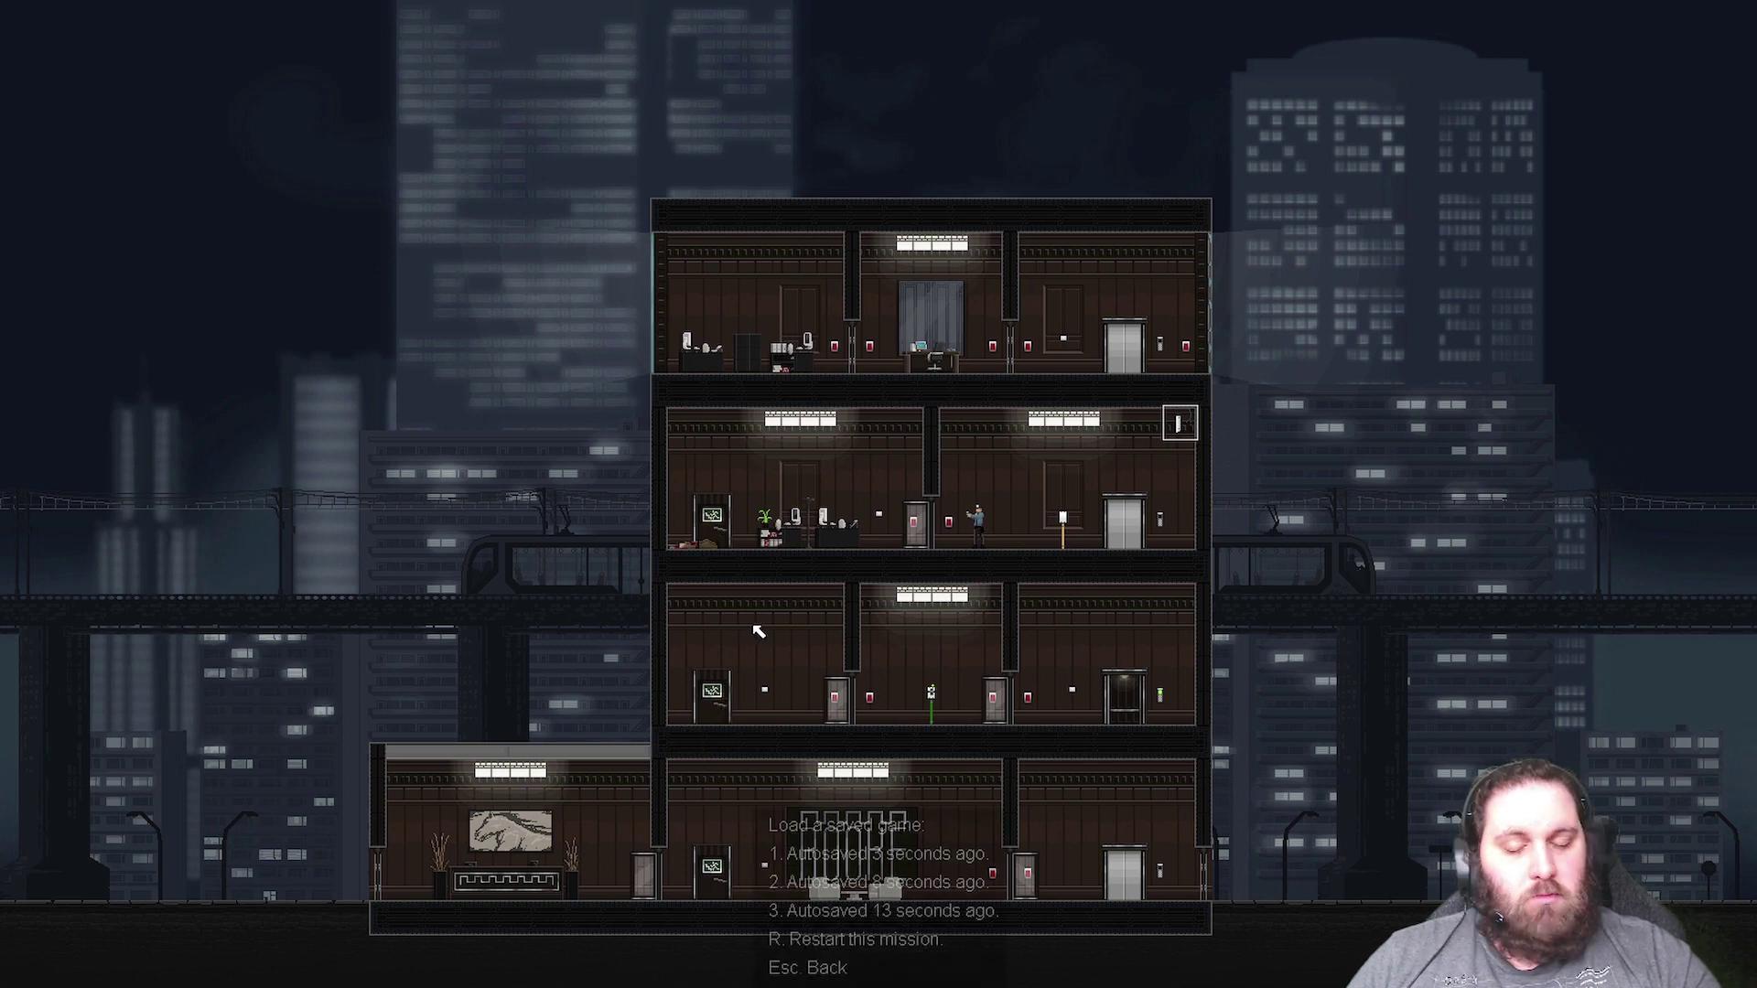
pyautogui.press('1')
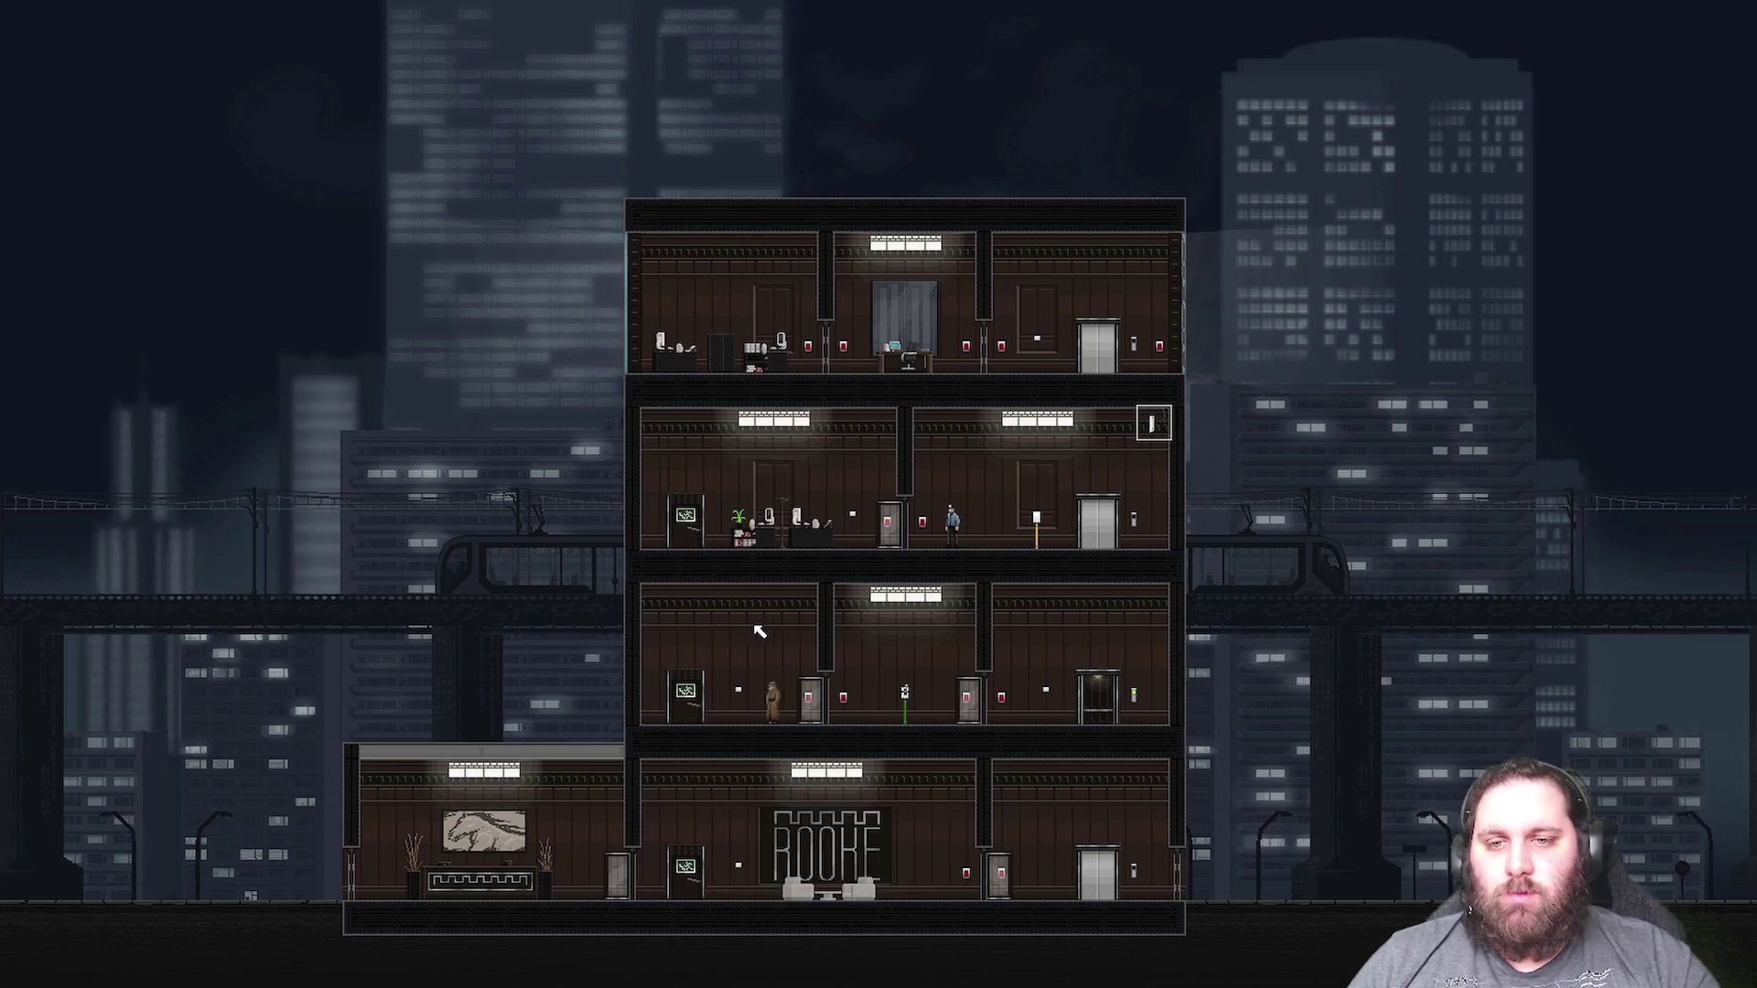
pyautogui.press('ctrl')
pyautogui.press('ctrl')
pyautogui.press('ctrl')
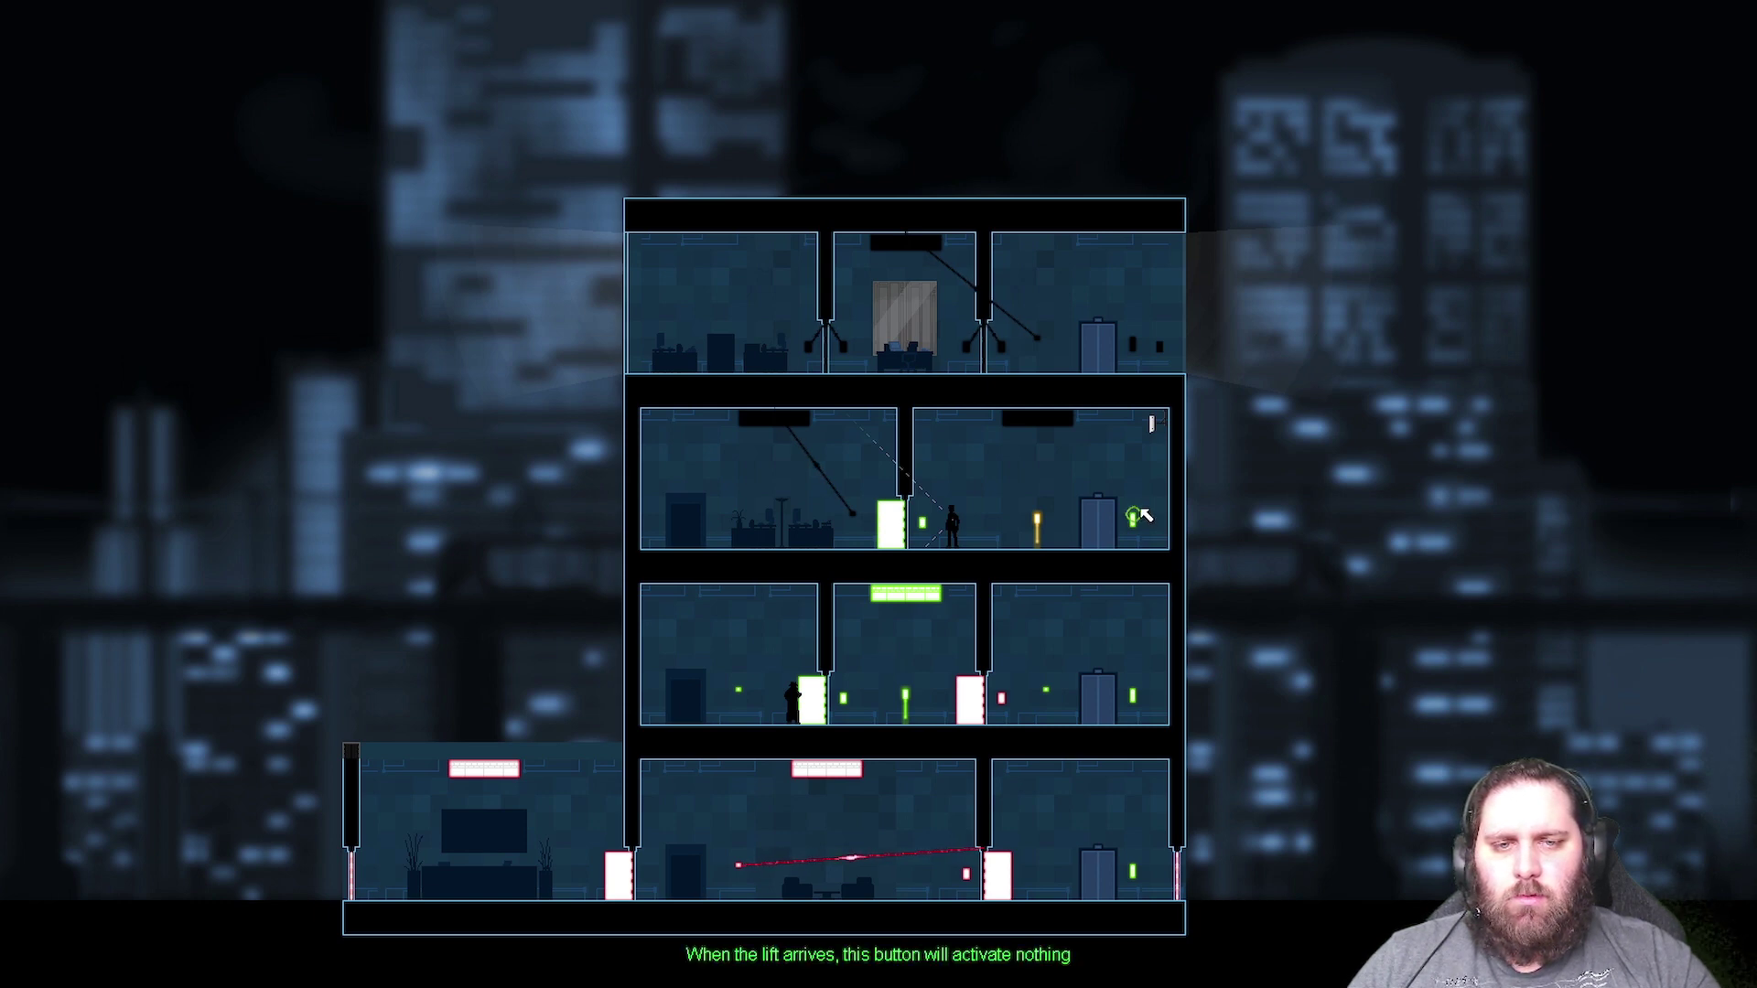
pyautogui.press('space')
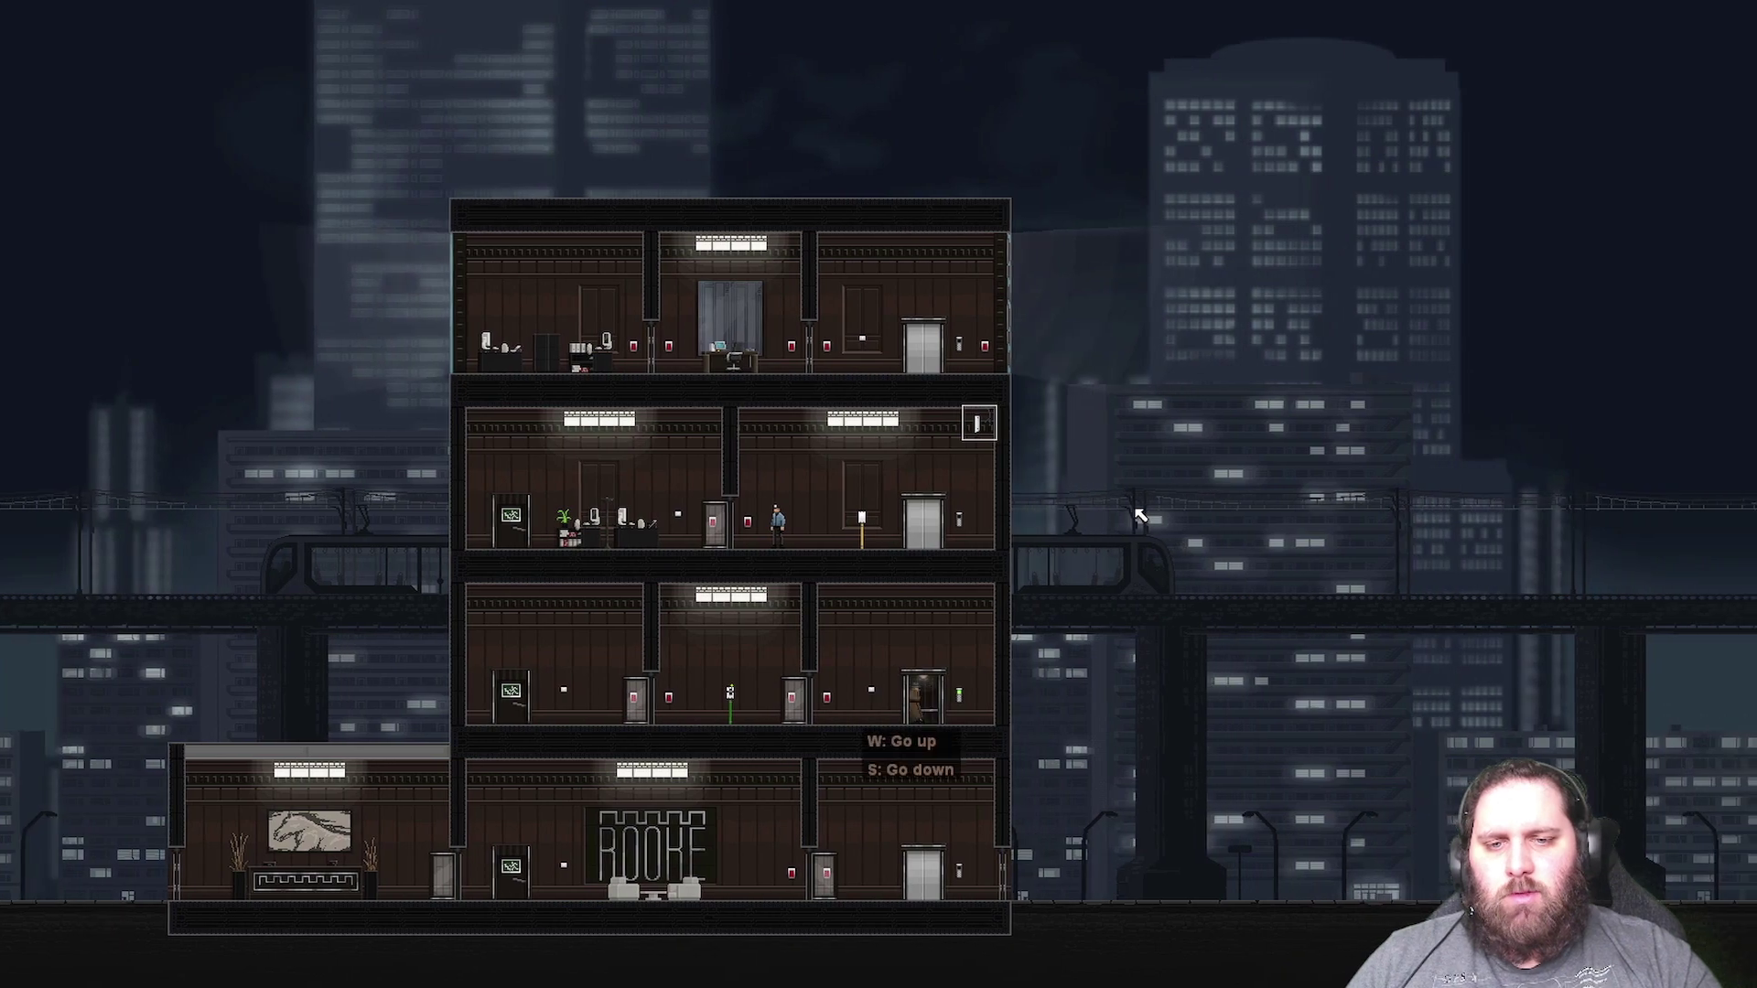
# - Ride the lift down to the second floor and inspect the circuits in the wiring overlay
pyautogui.press('w')
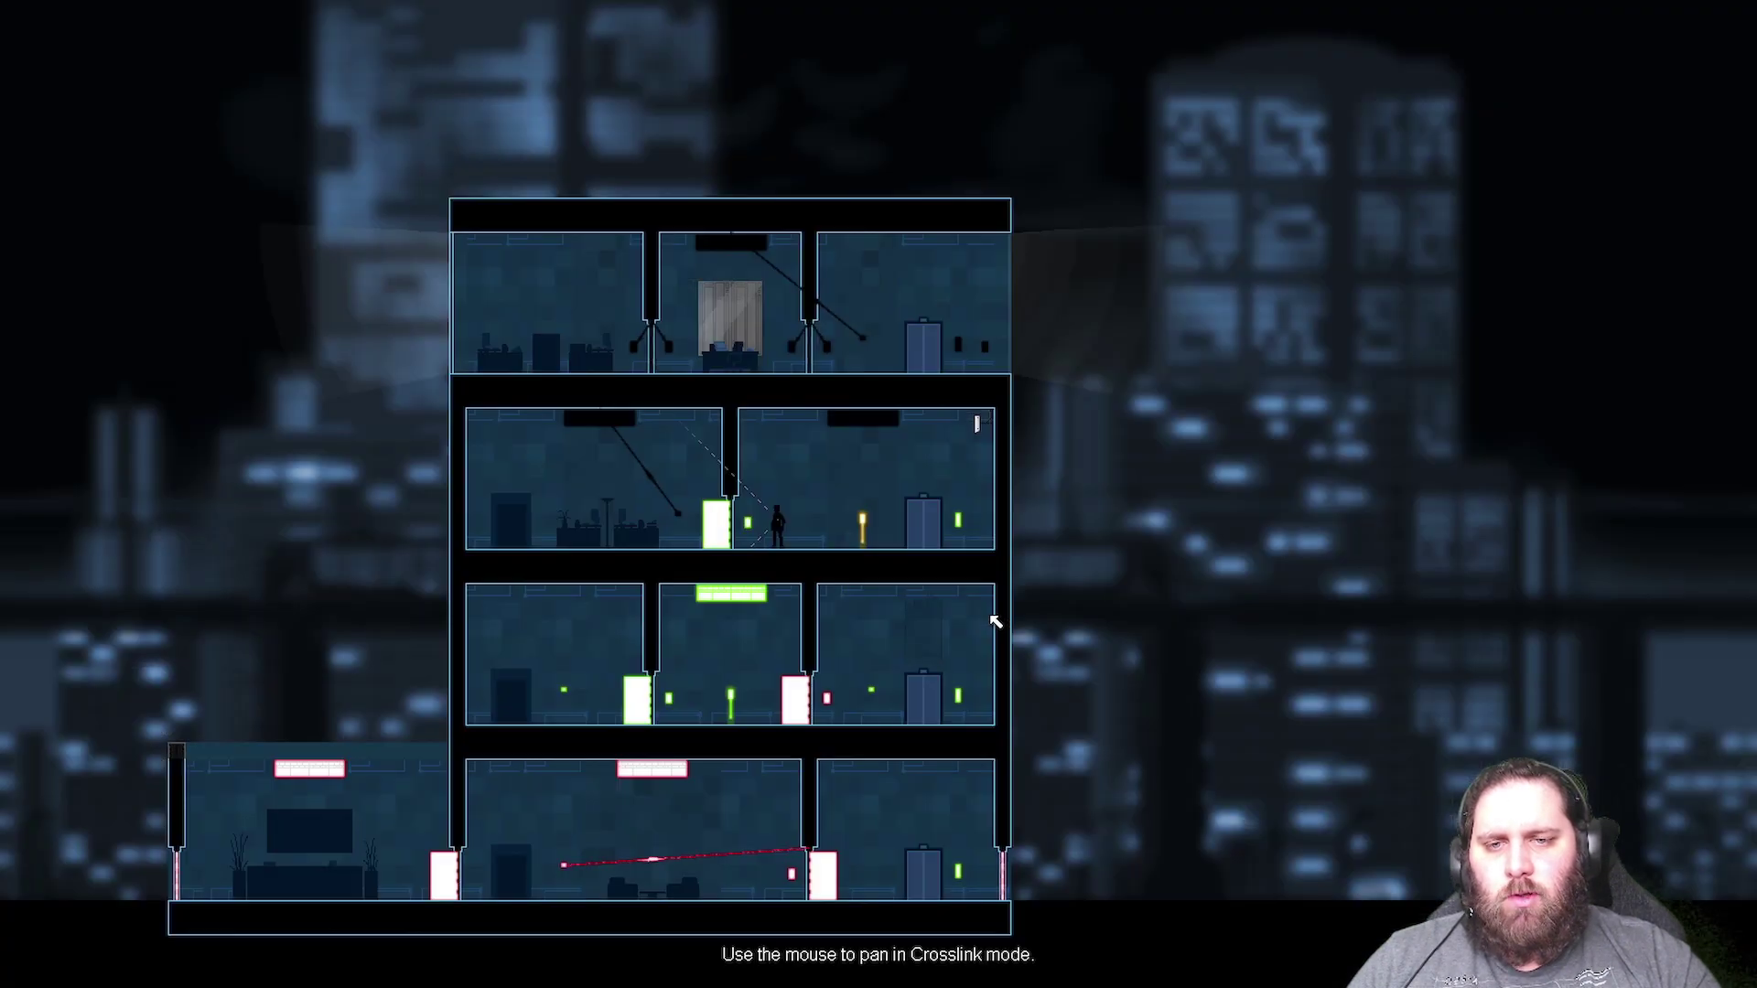
pyautogui.press('space')
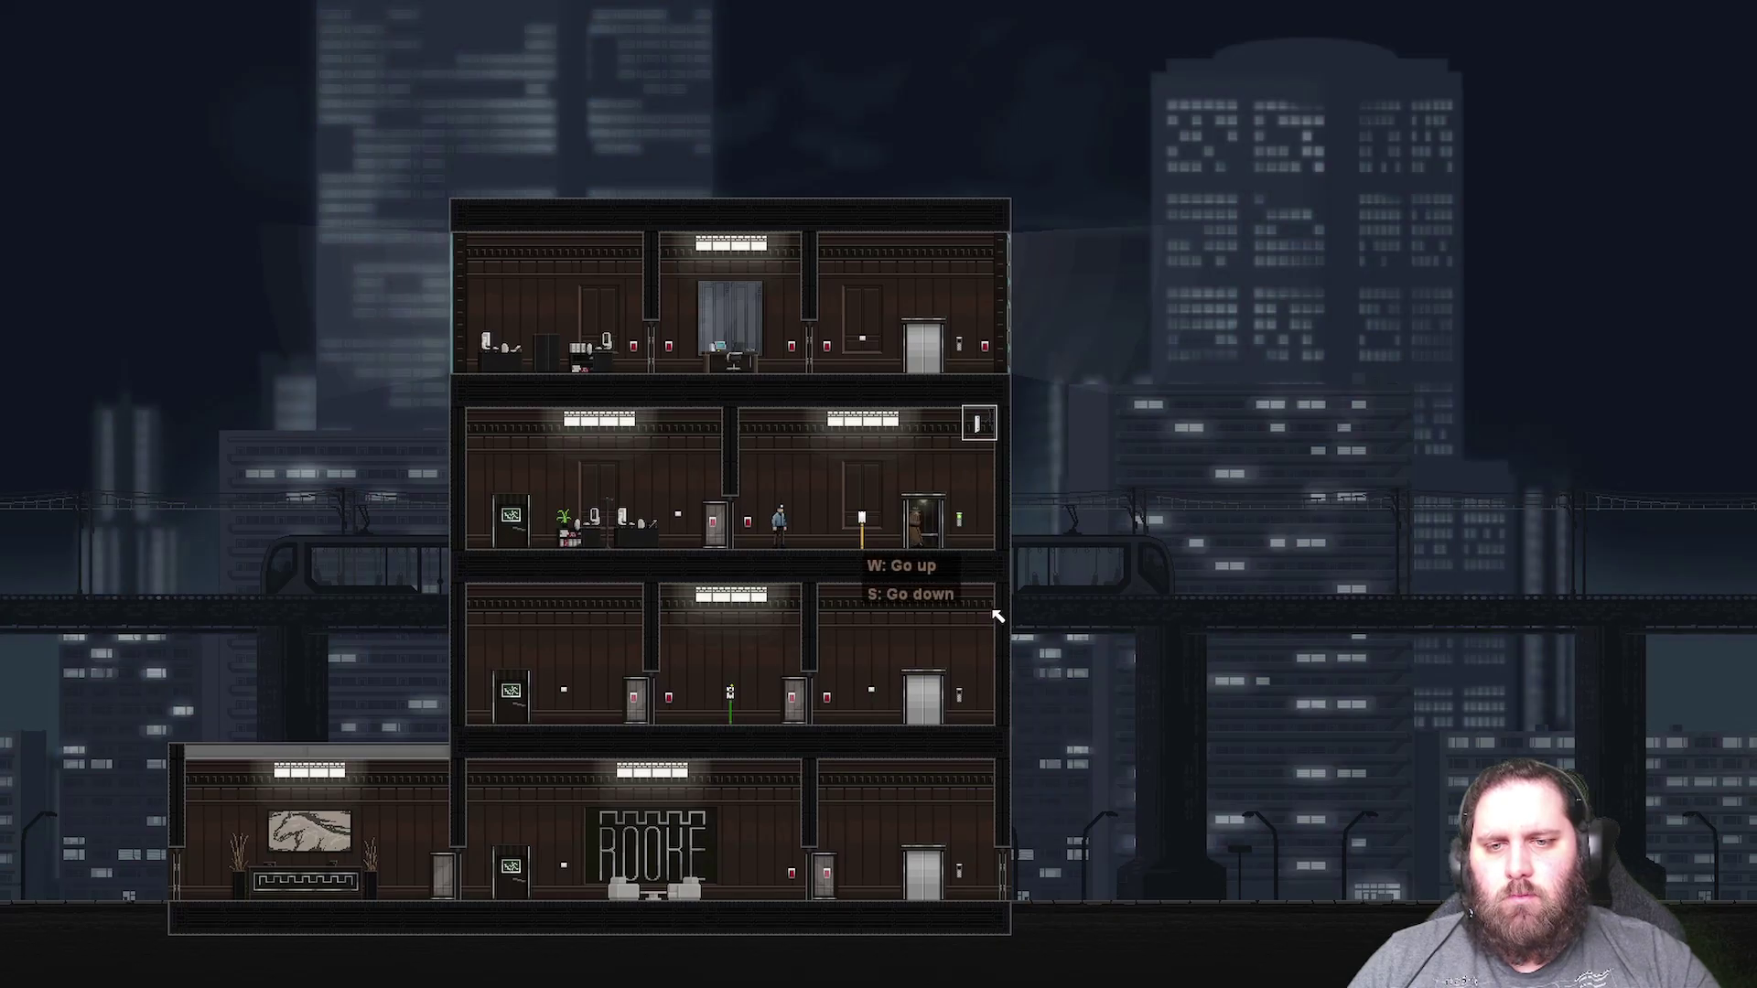
pyautogui.press('w')
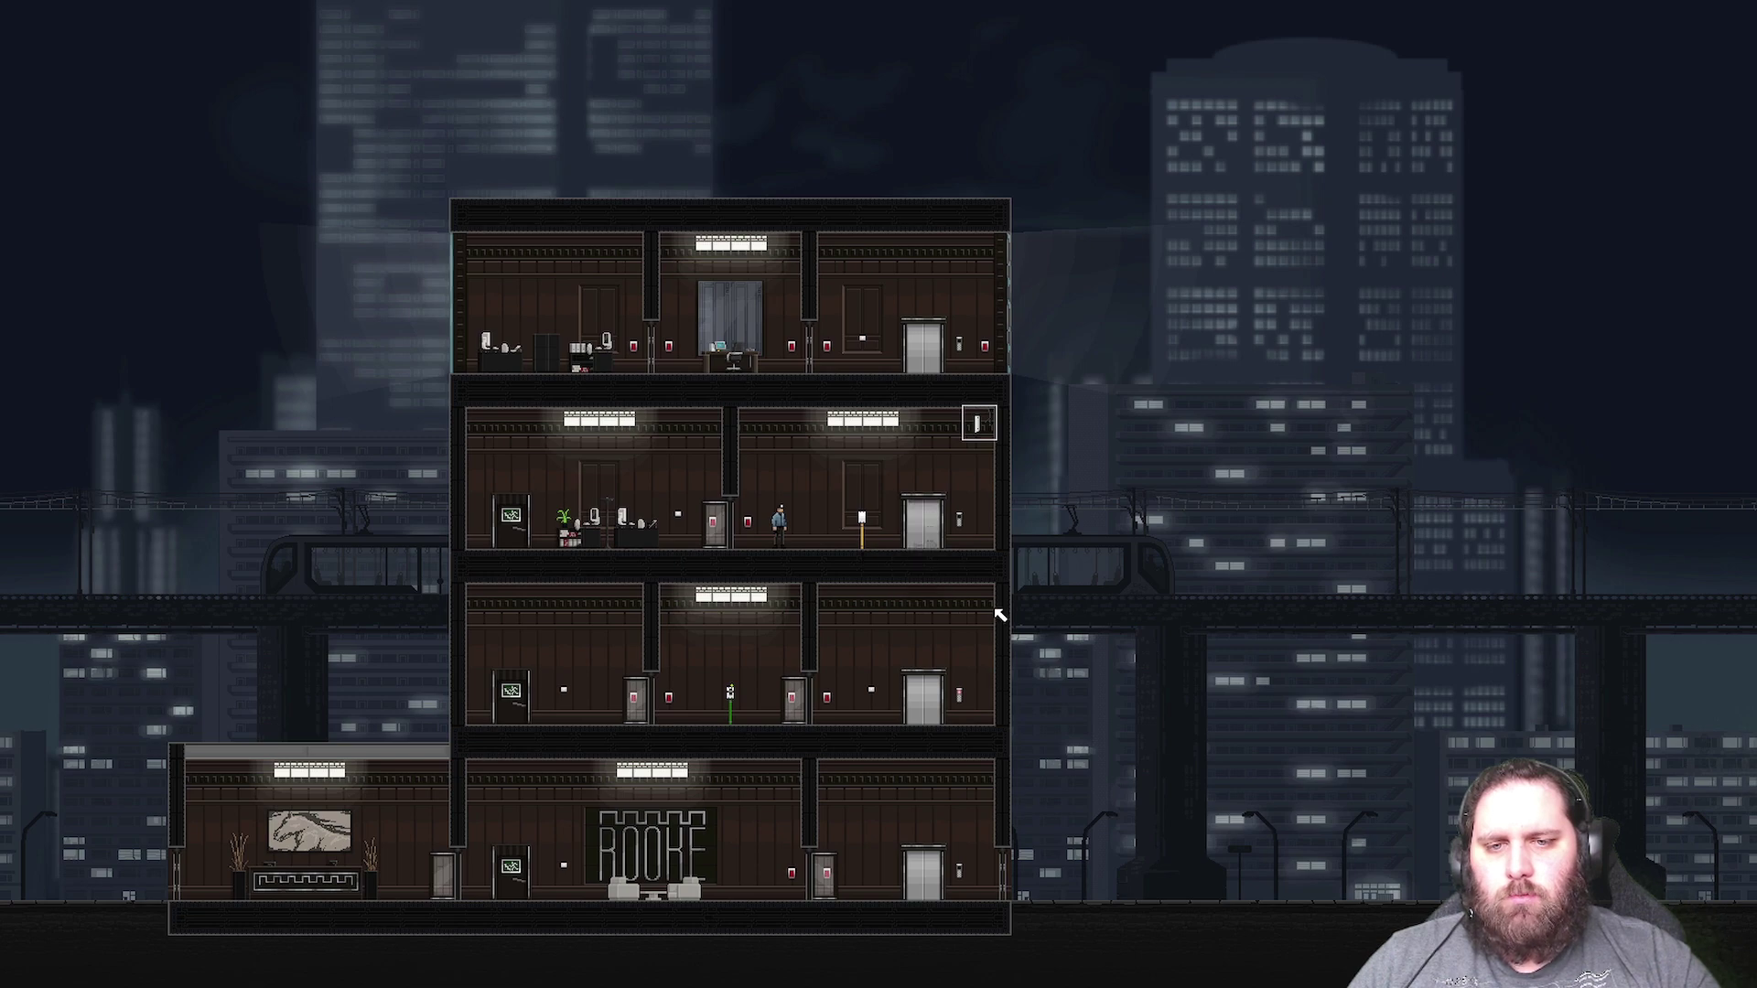
pyautogui.press('space')
pyautogui.press('space')
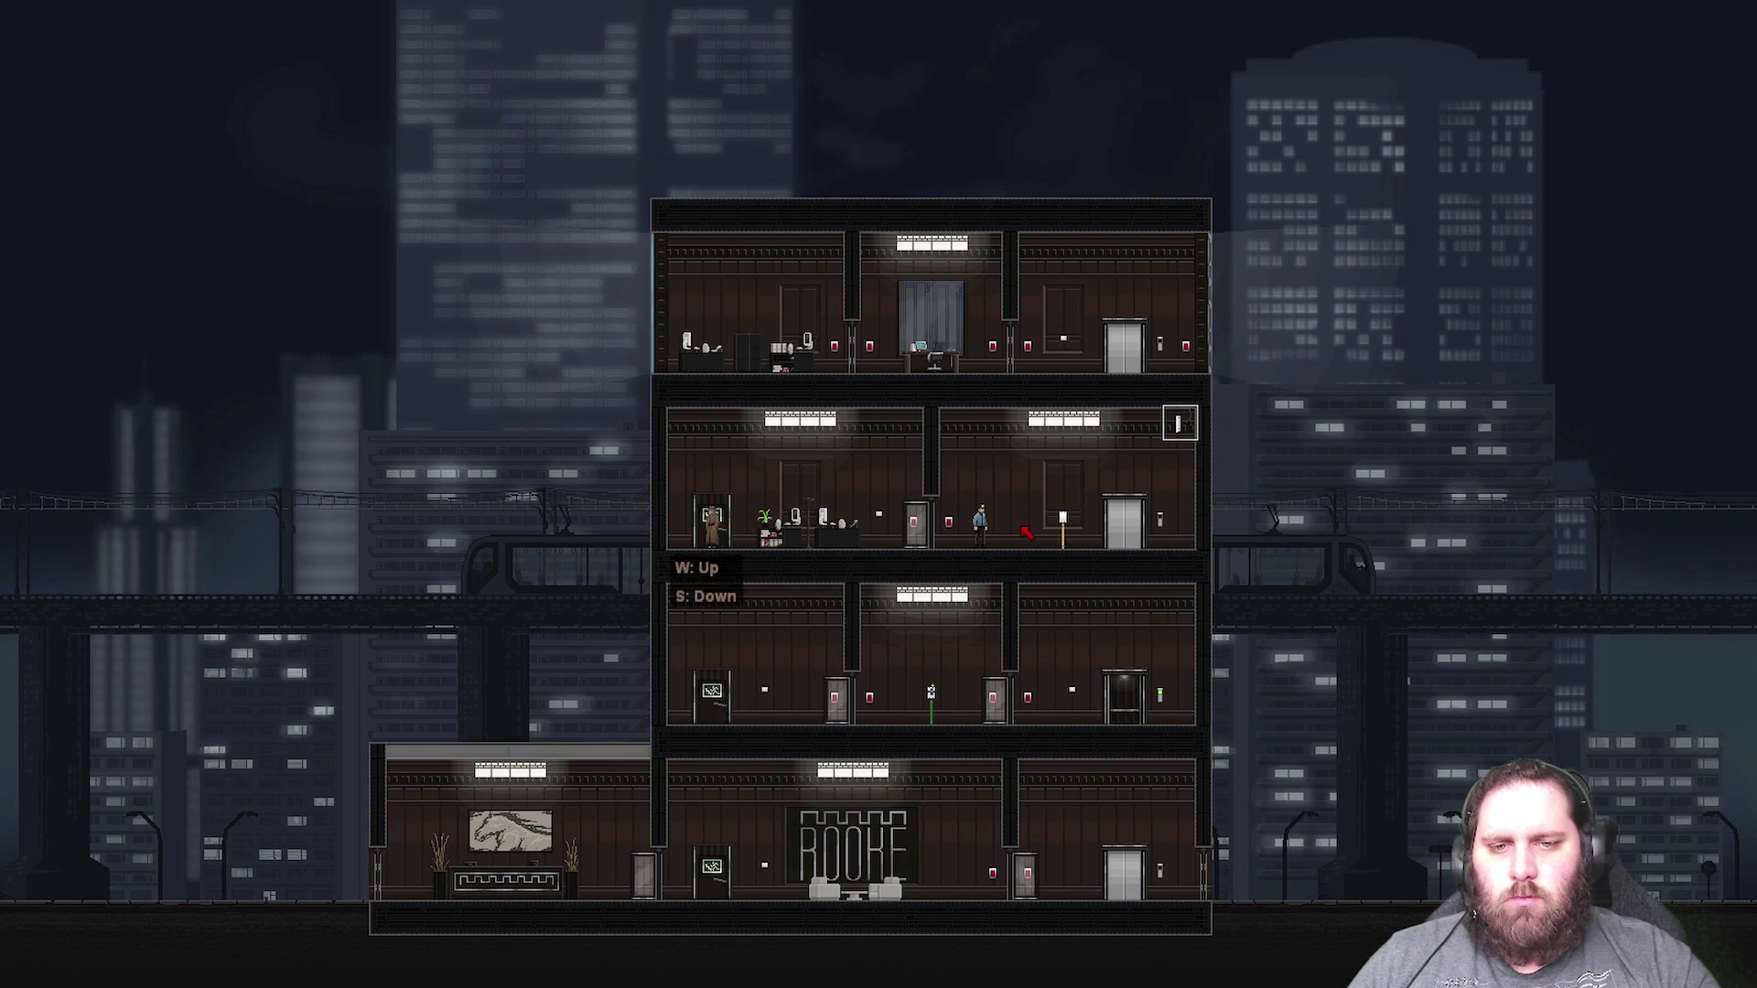
pyautogui.press('space')
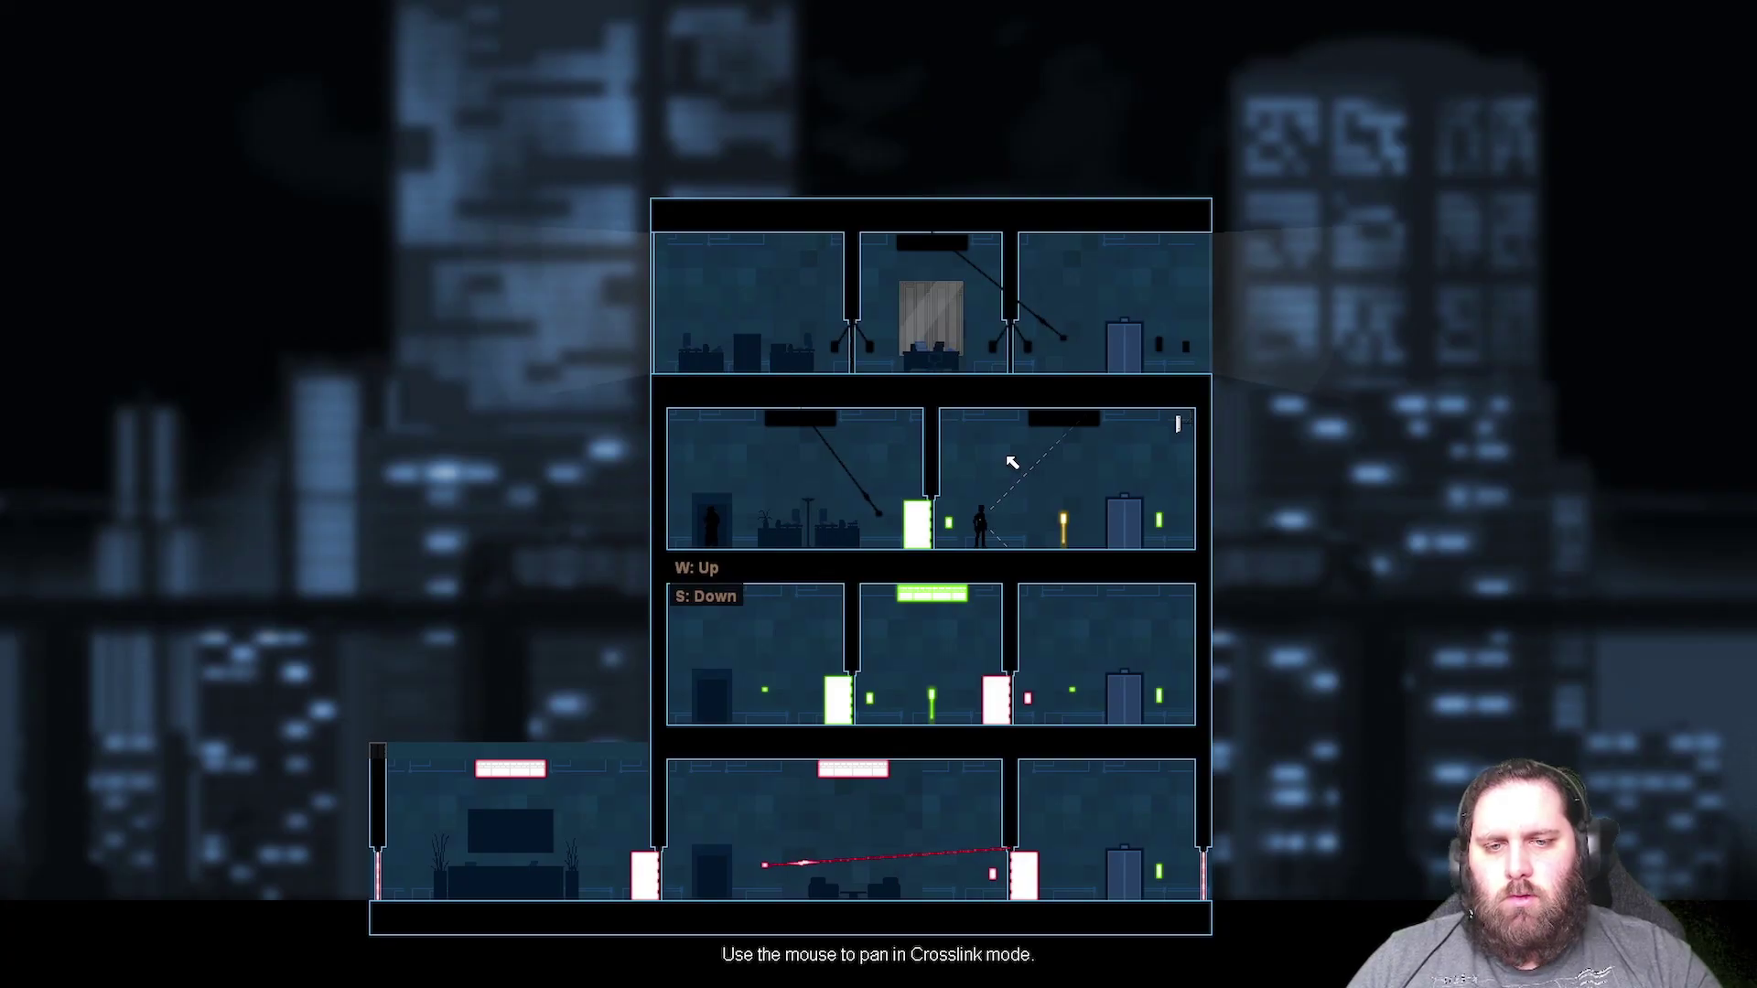
pyautogui.press('space')
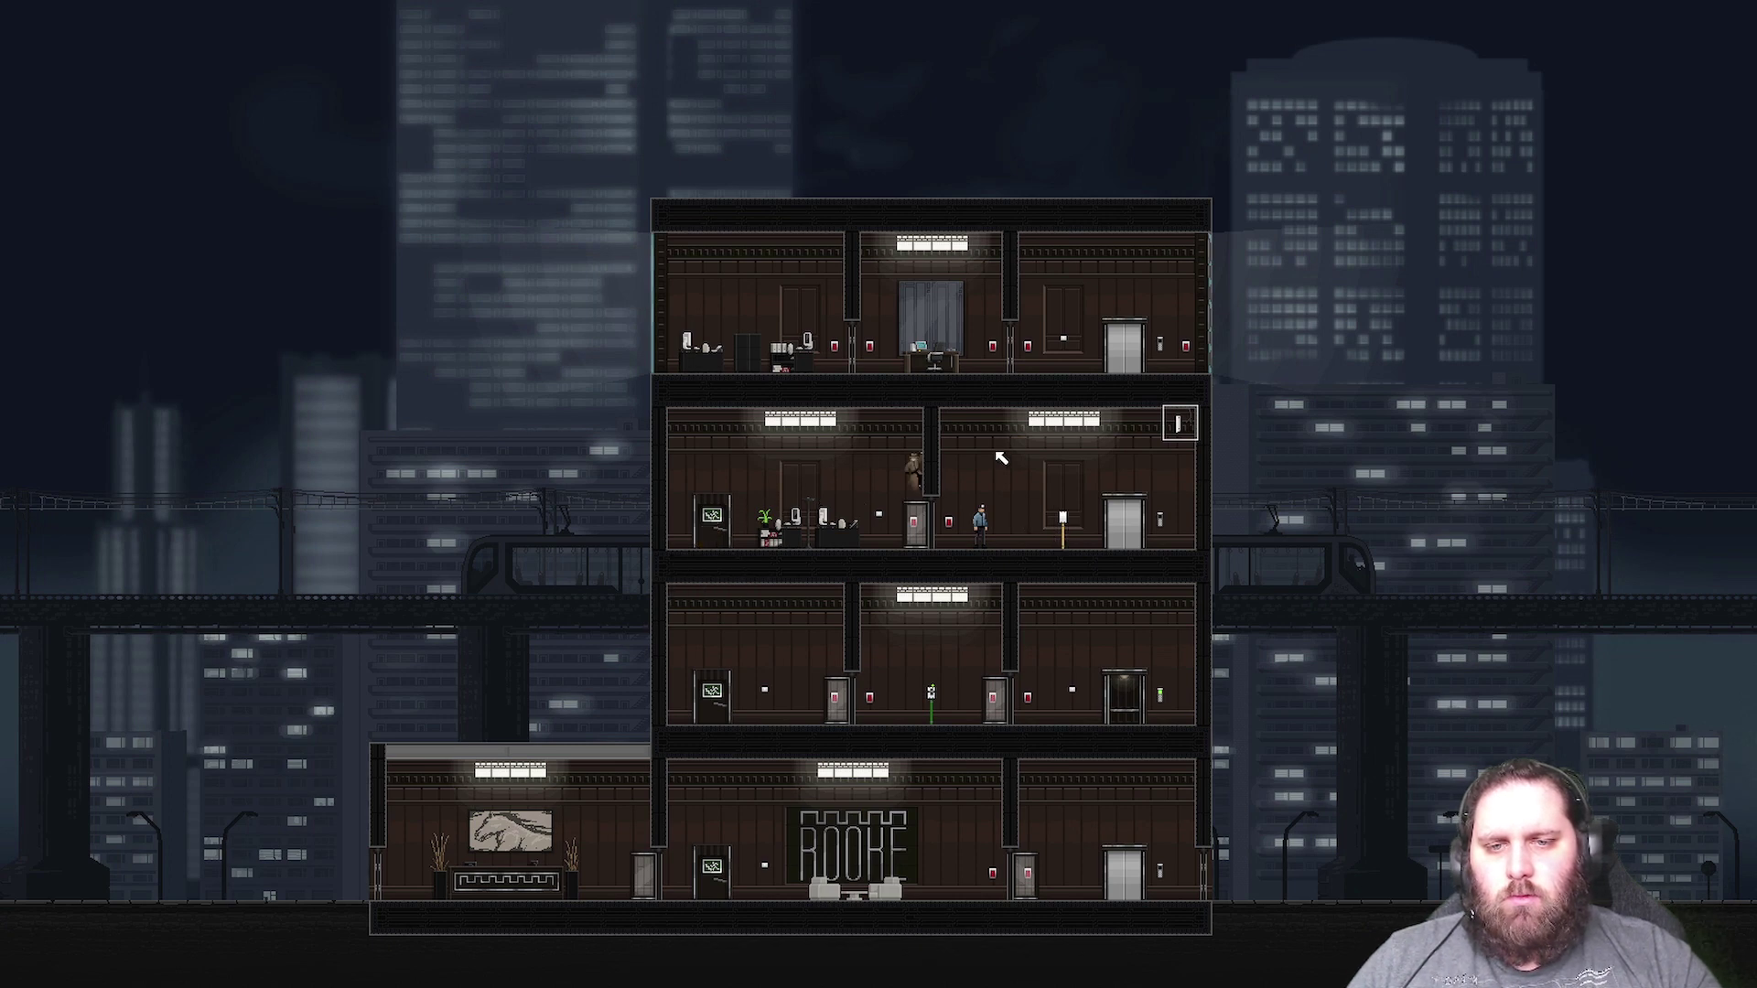
pyautogui.press('space')
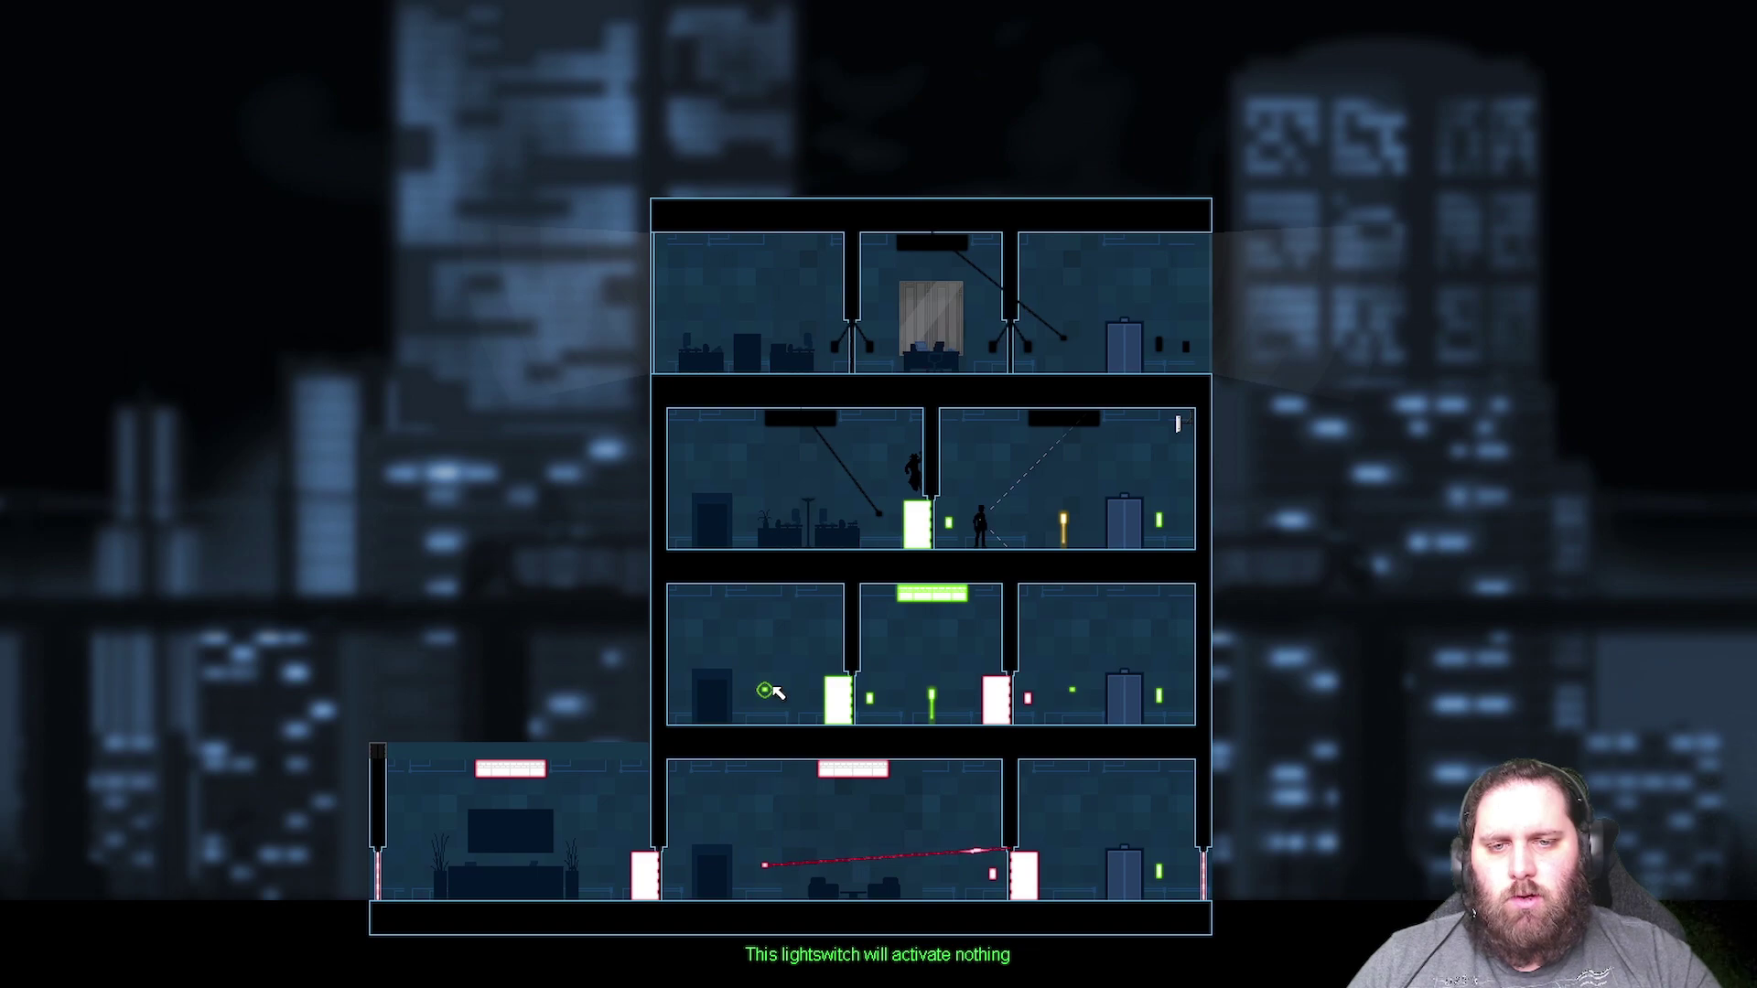
pyautogui.press('space')
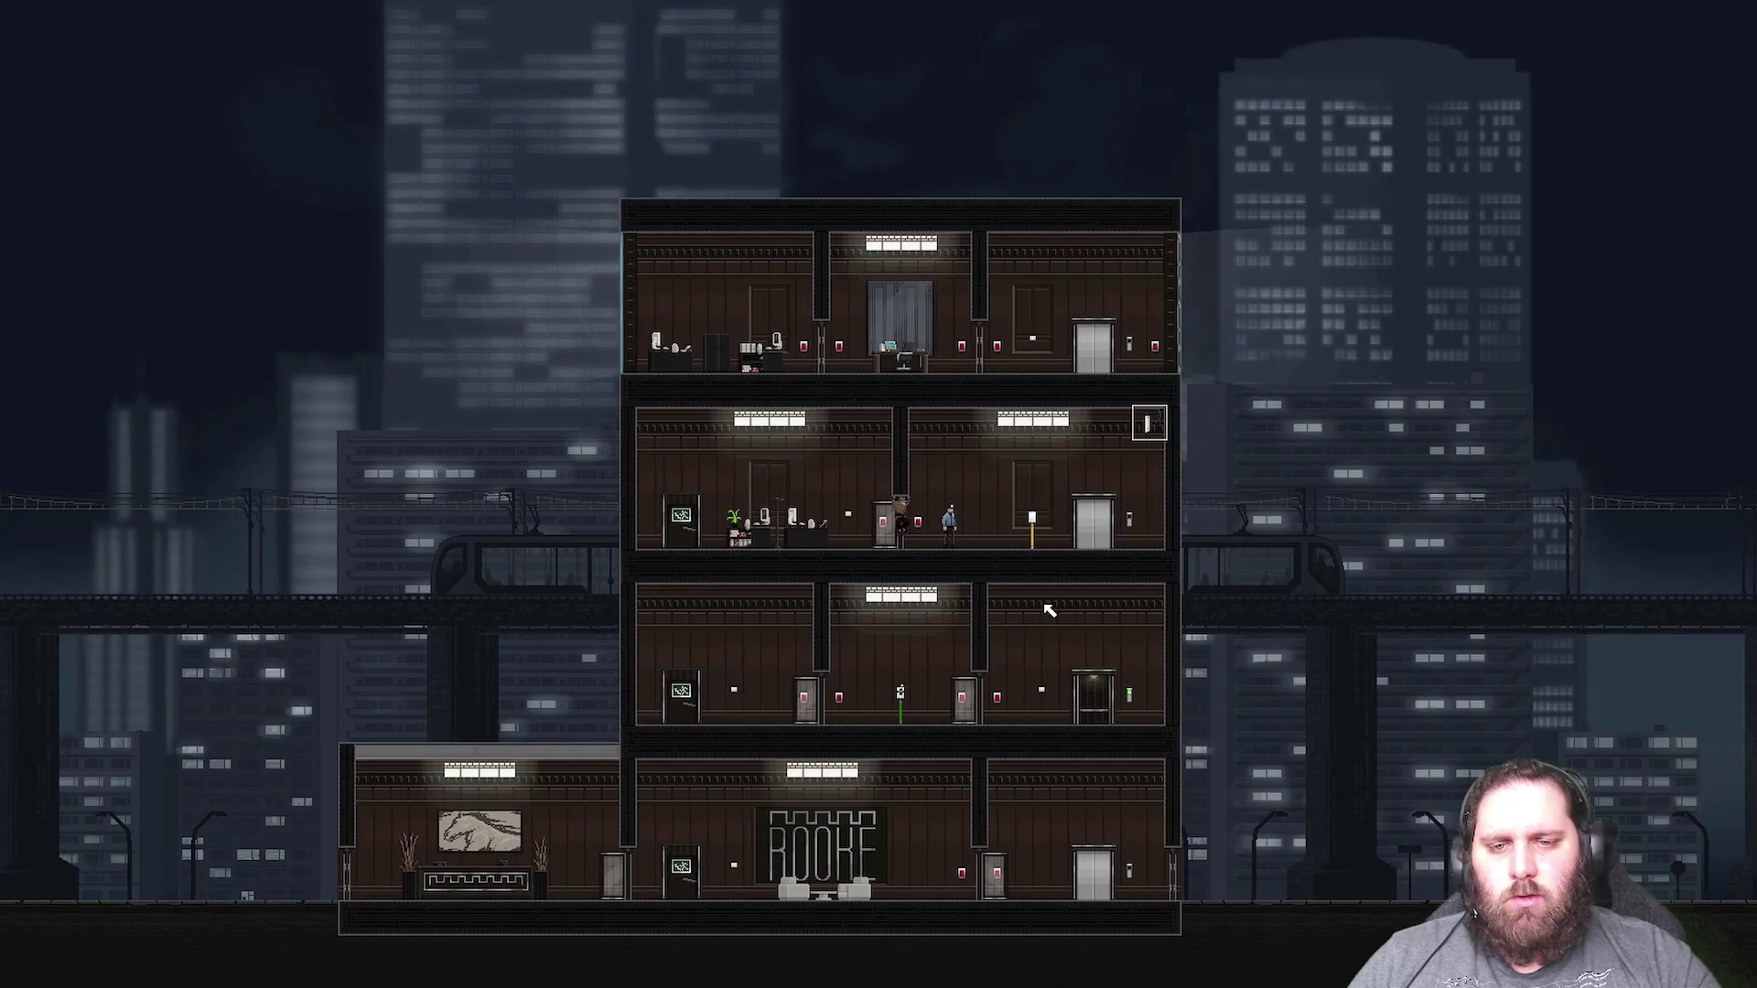
# - Pounce on the second-floor guard and punch him unconscious
pyautogui.click(999, 548)
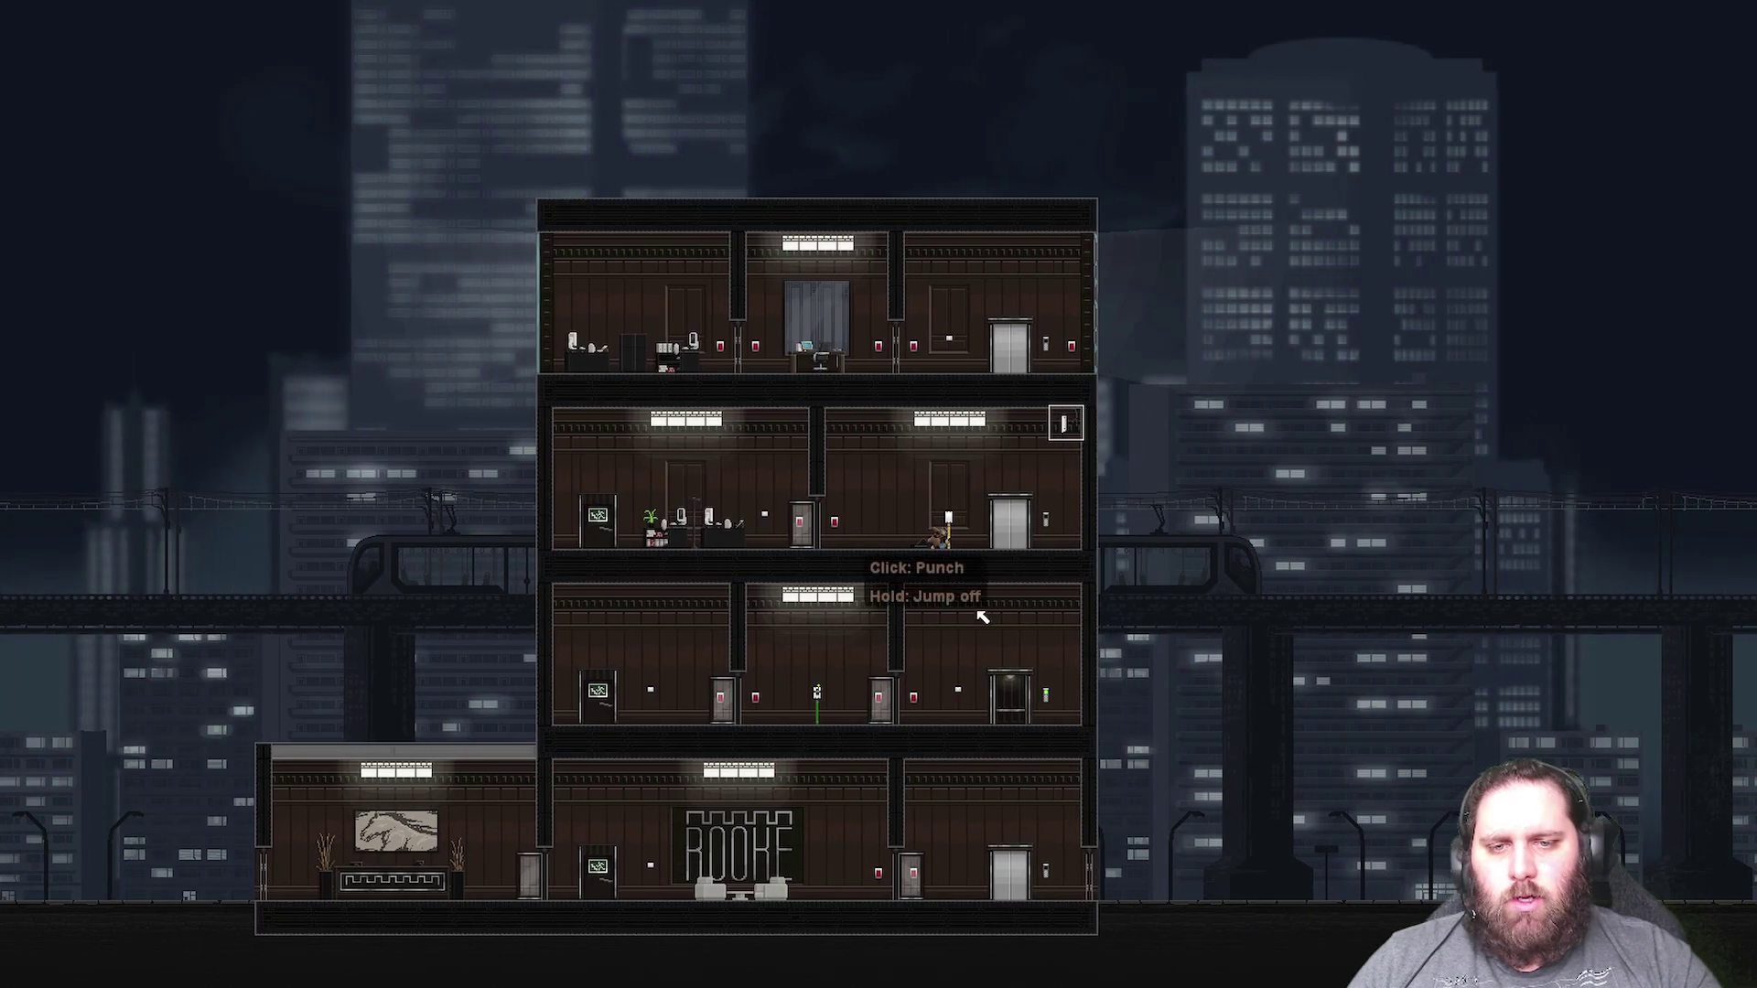
pyautogui.click(979, 673)
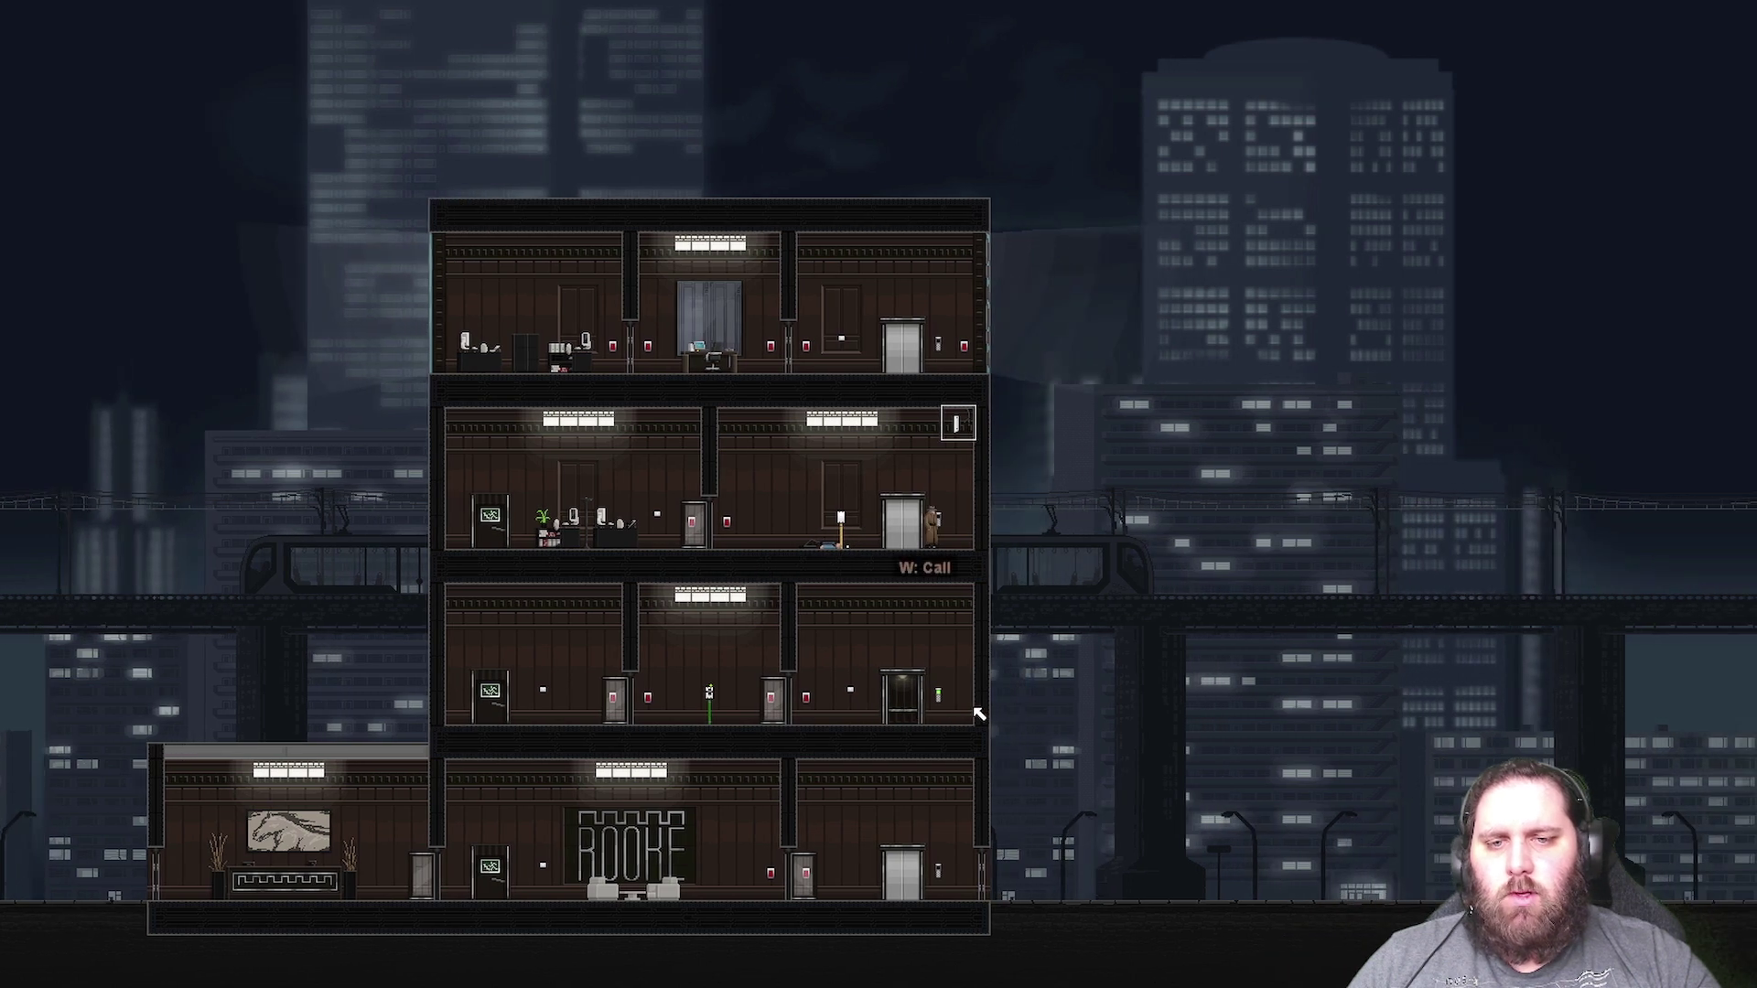
pyautogui.press('d')
pyautogui.press('a')
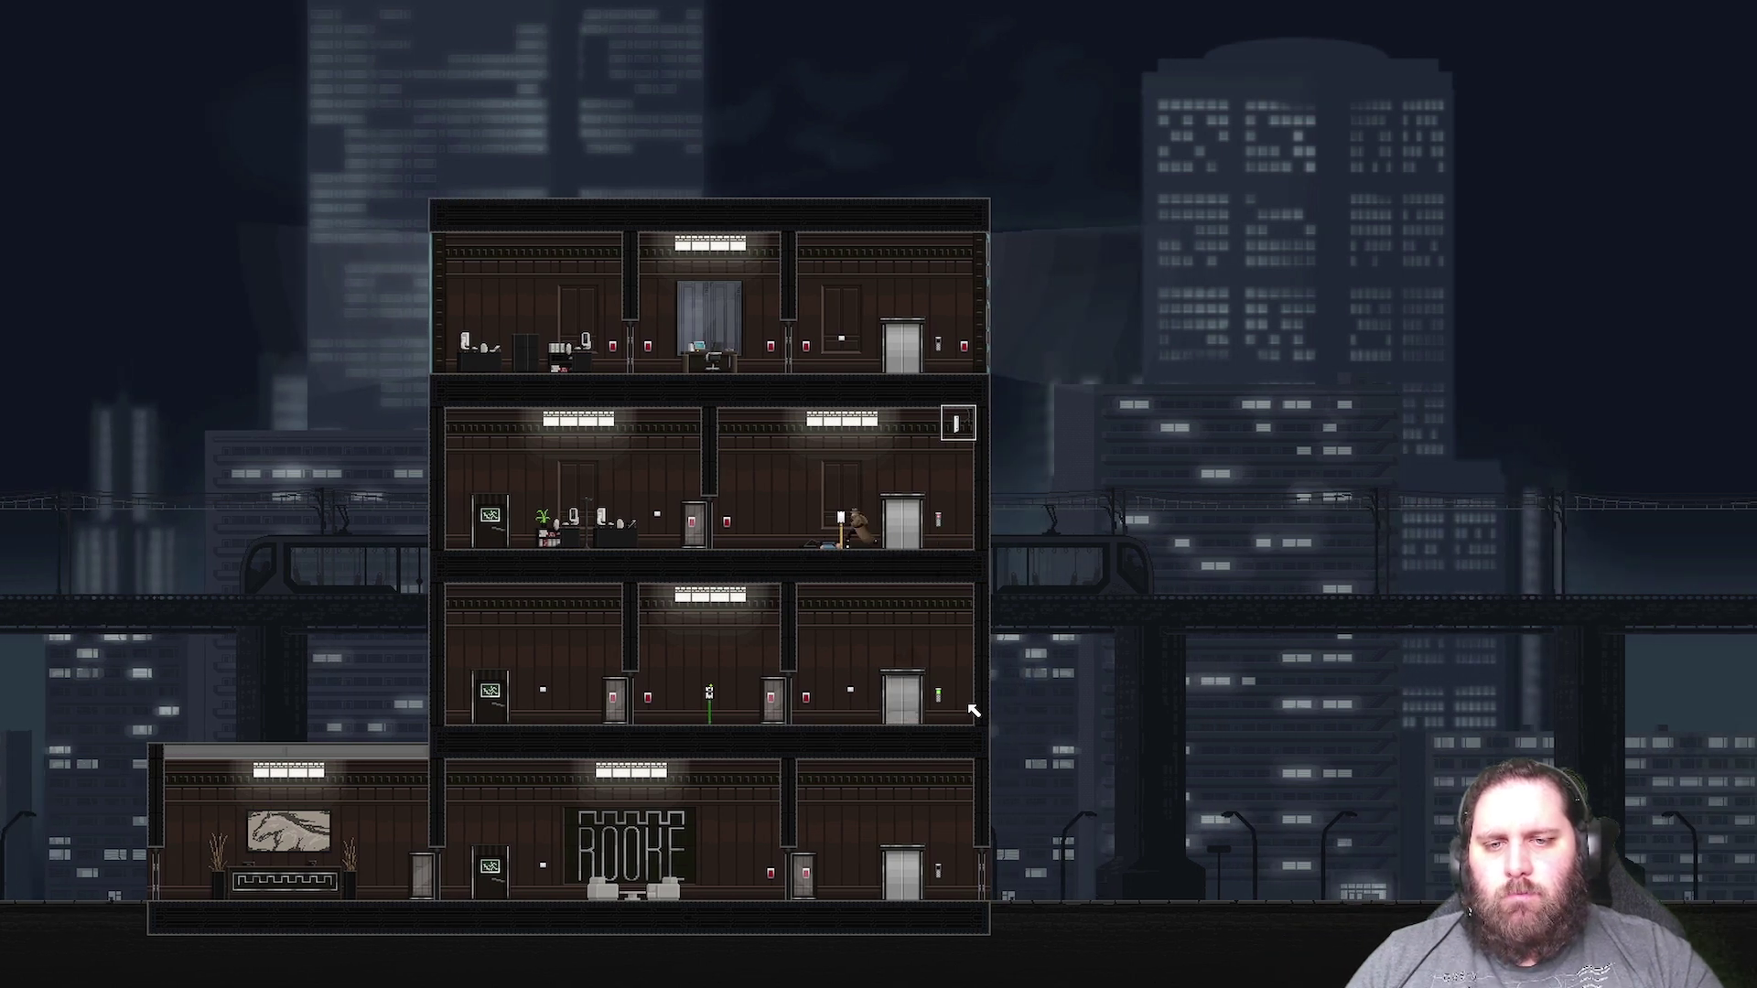
pyautogui.press('w')
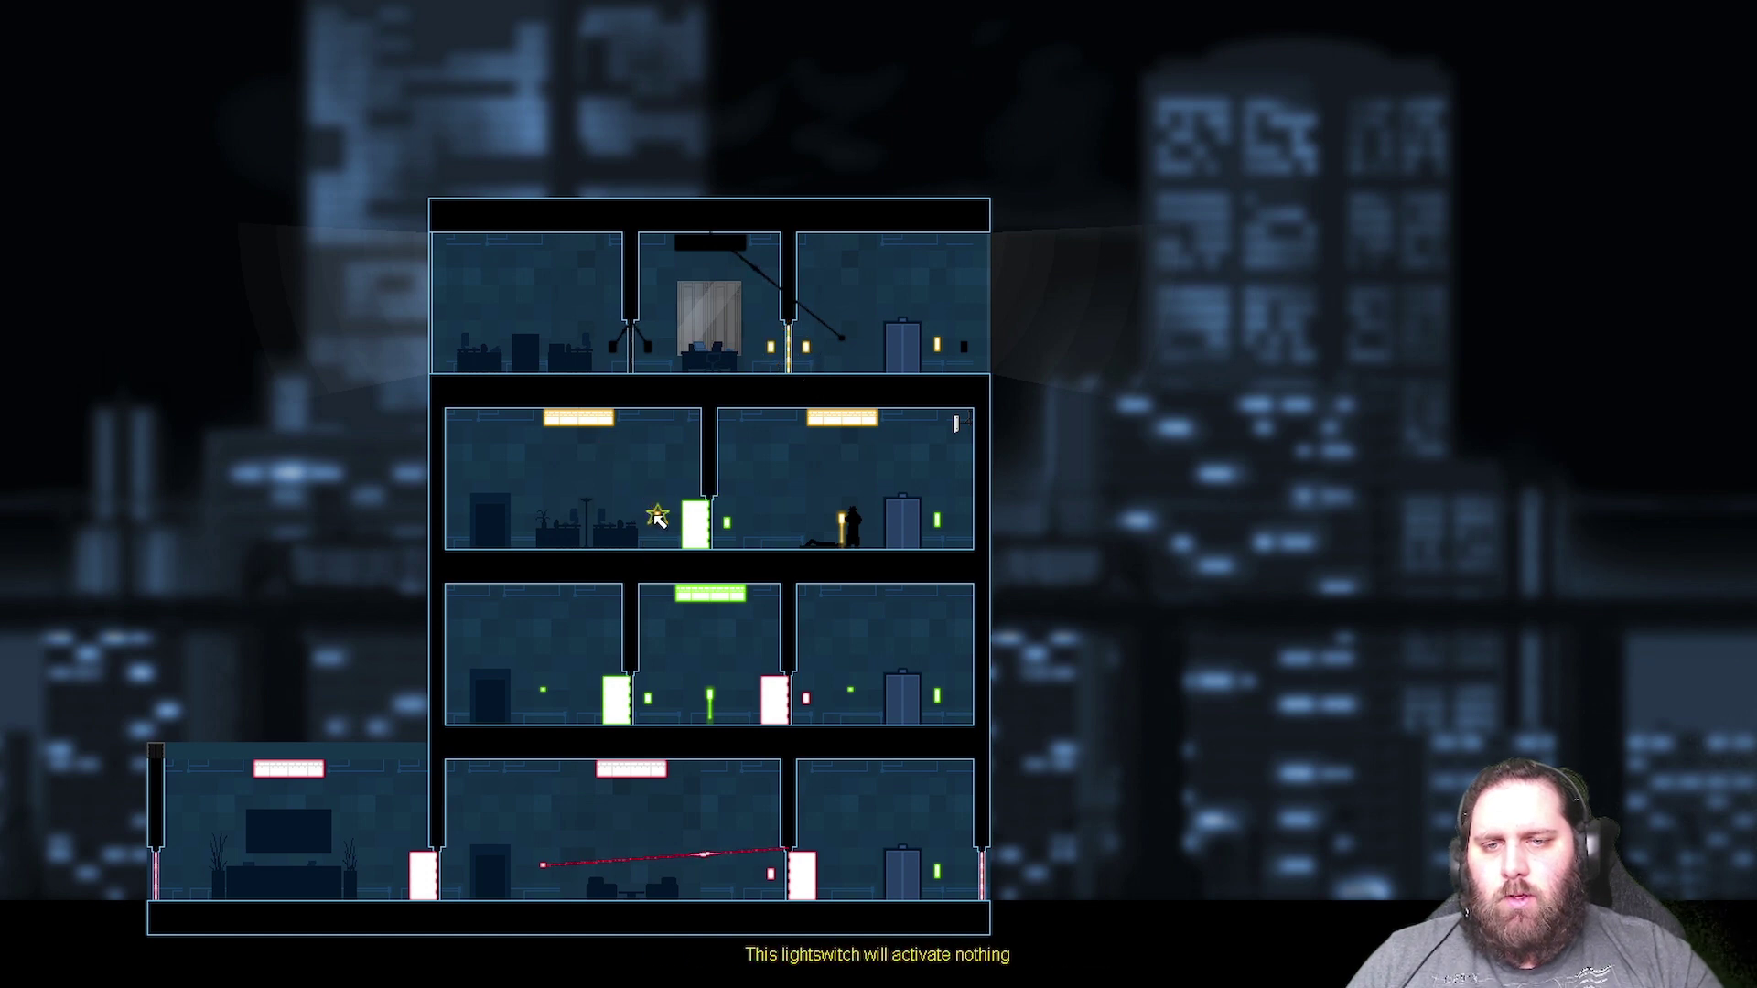
pyautogui.moveTo(656, 513); pyautogui.dragTo(796, 337)
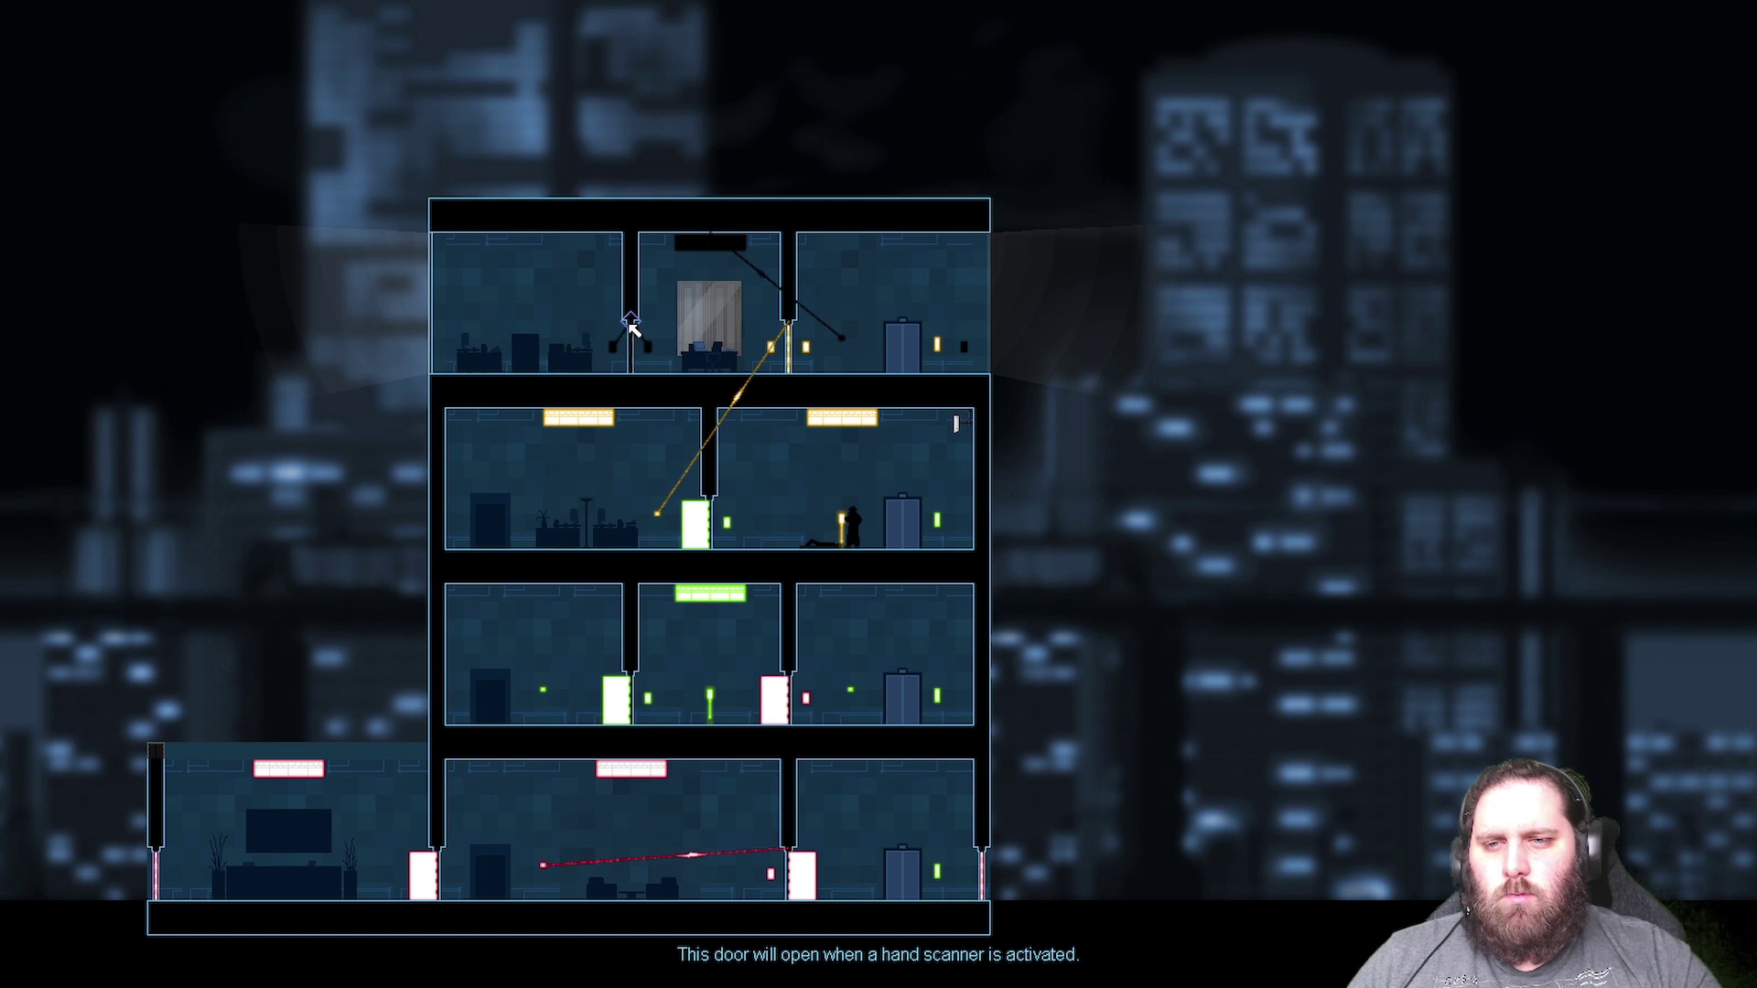
pyautogui.press('space')
pyautogui.press('a')
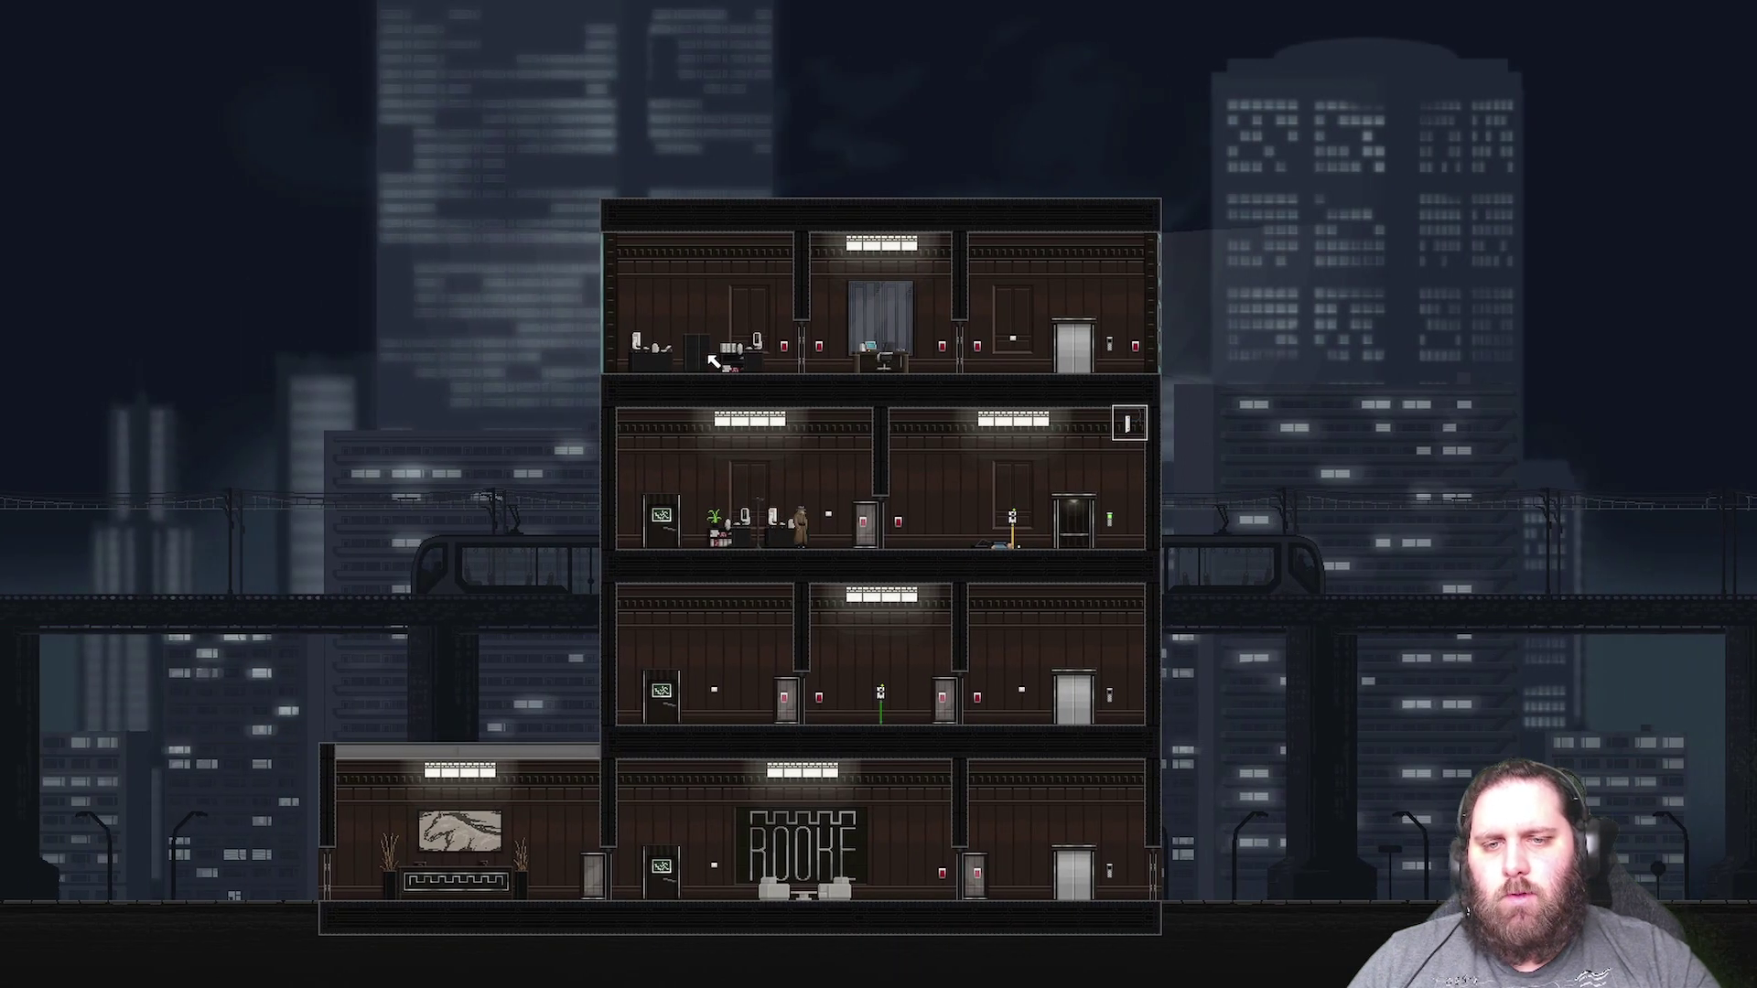
pyautogui.press('d')
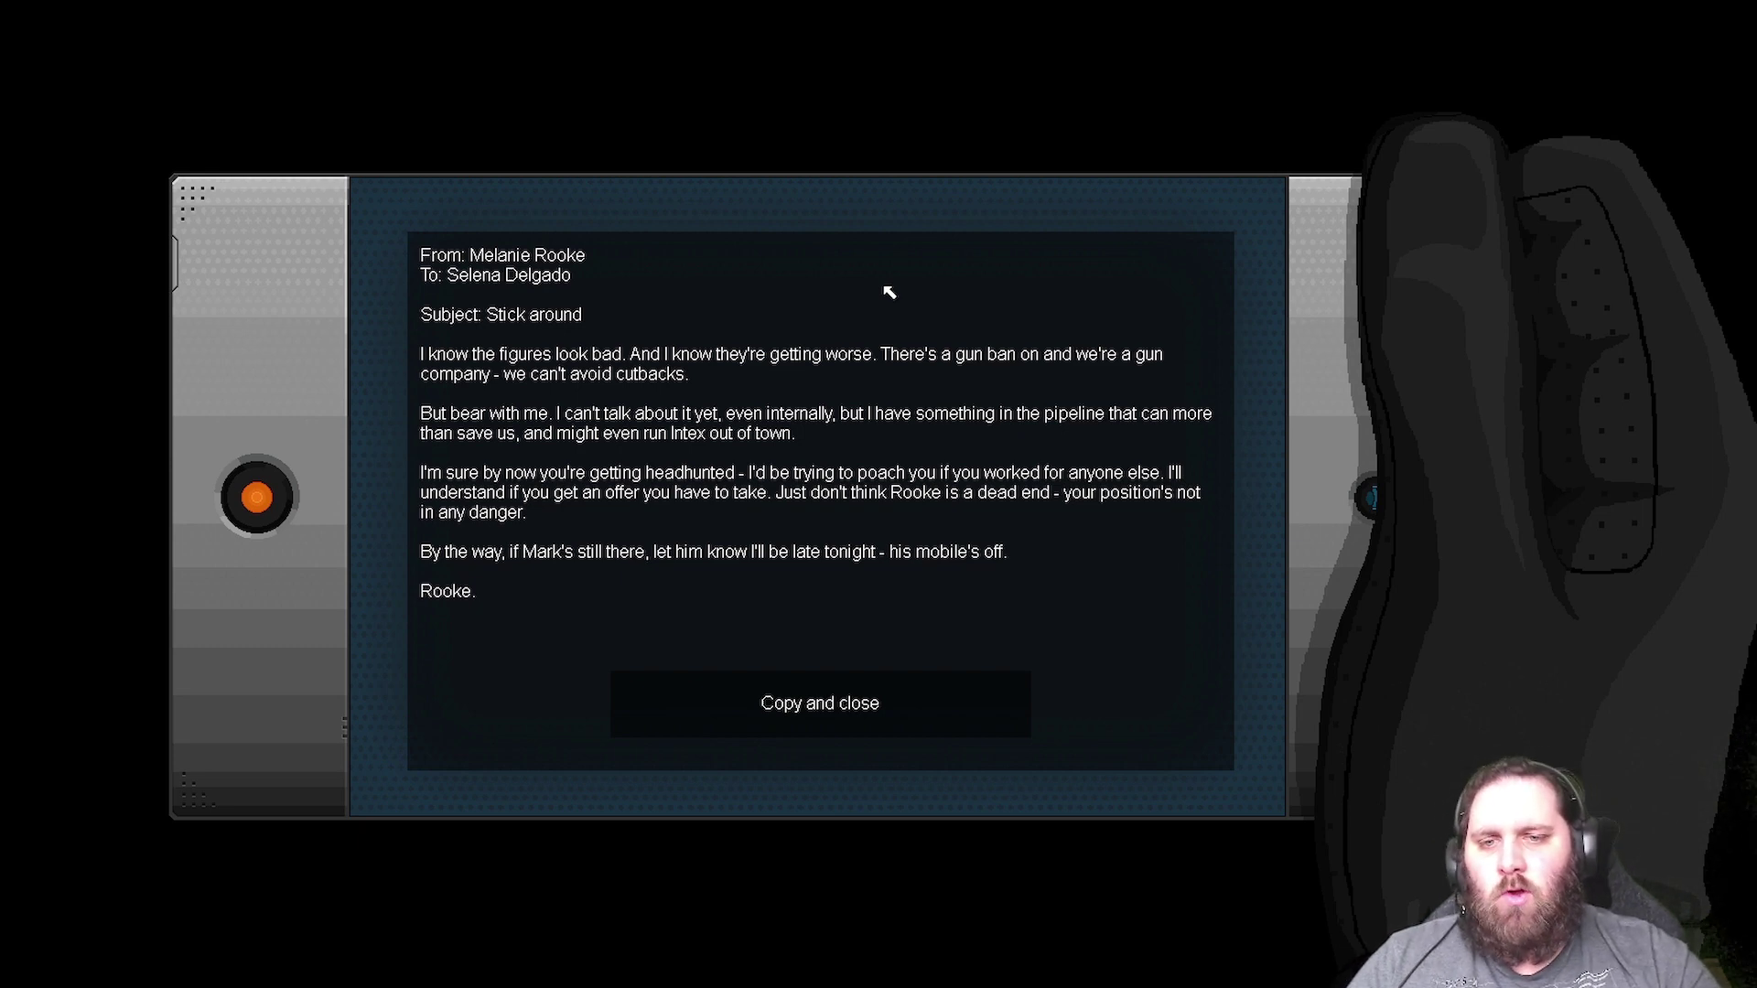
pyautogui.click(894, 725)
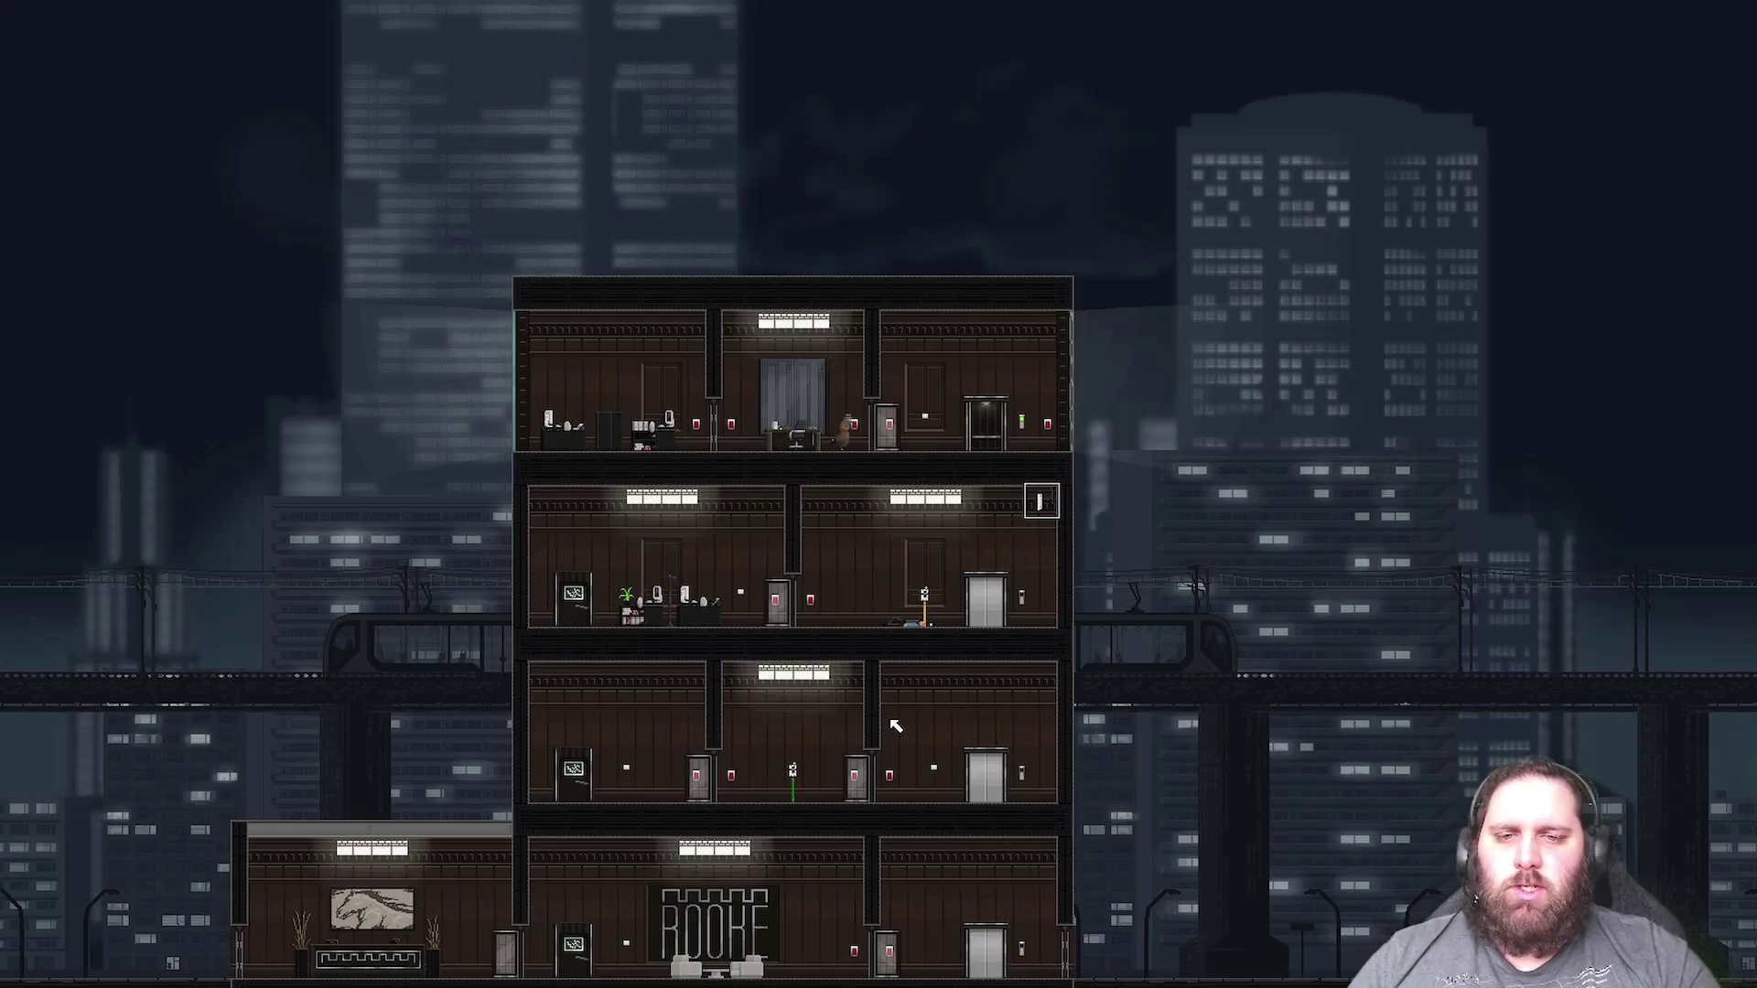
# - Ride down to the second floor, retrieve the item by the camera wall, and re-enter the elevator
pyautogui.press('d')
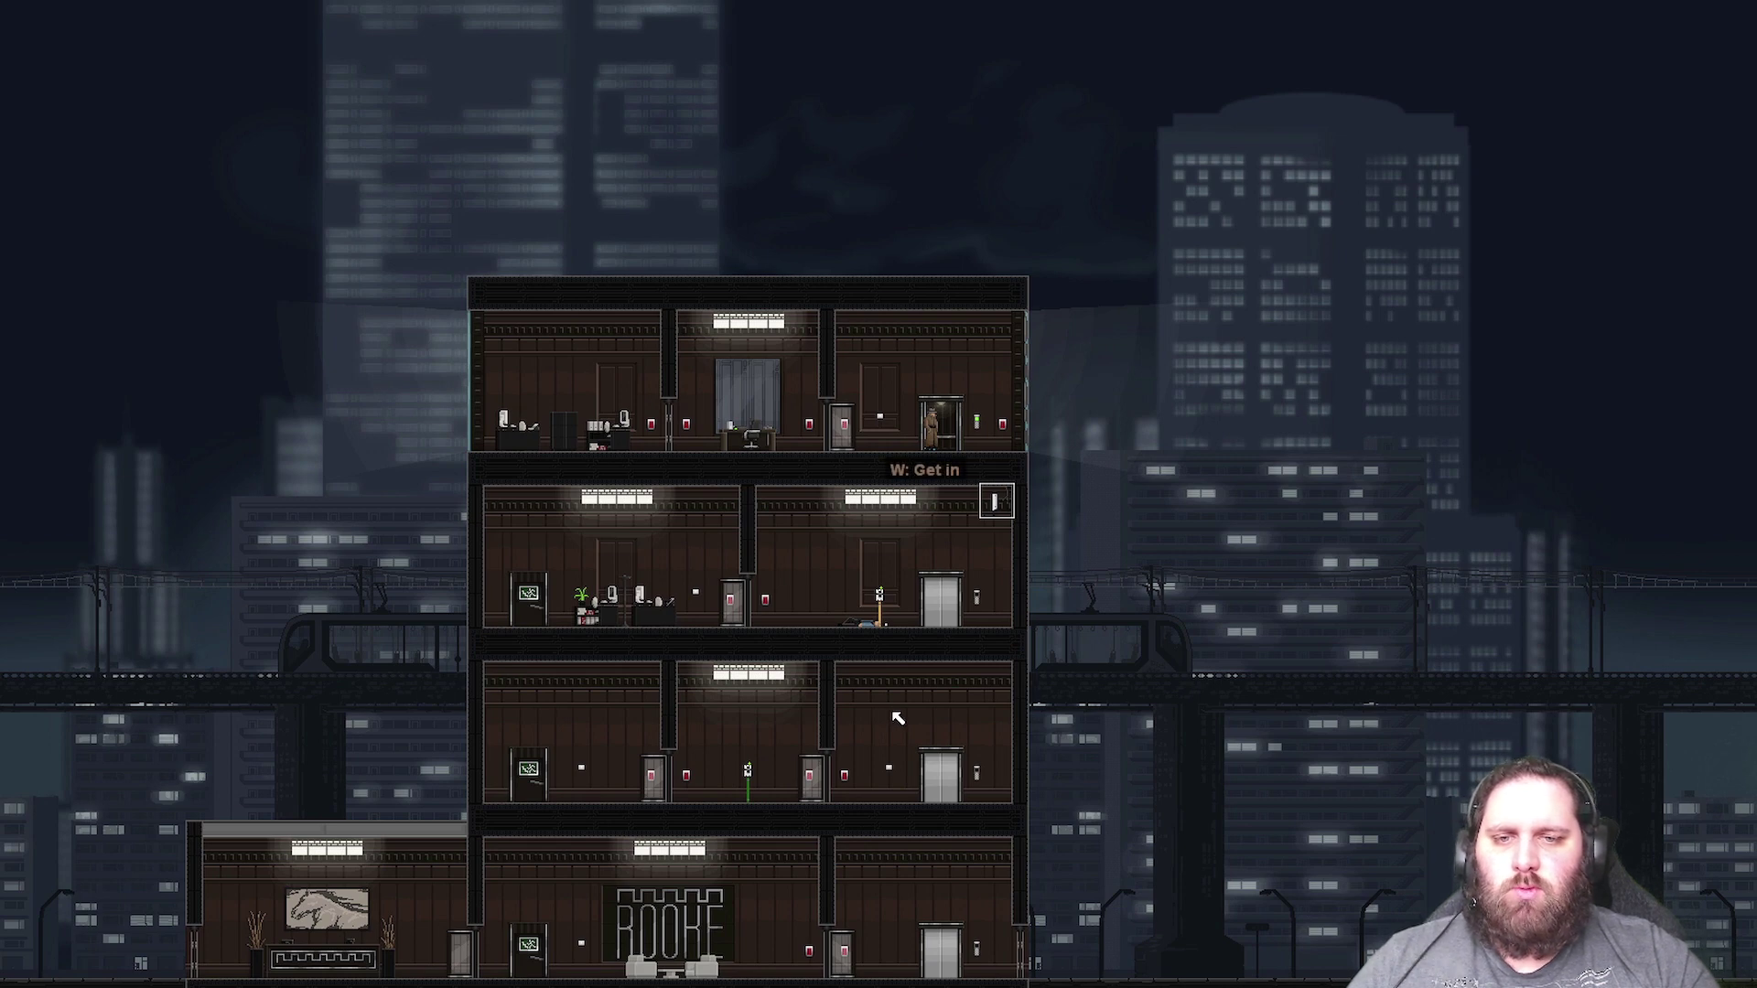
pyautogui.press('w')
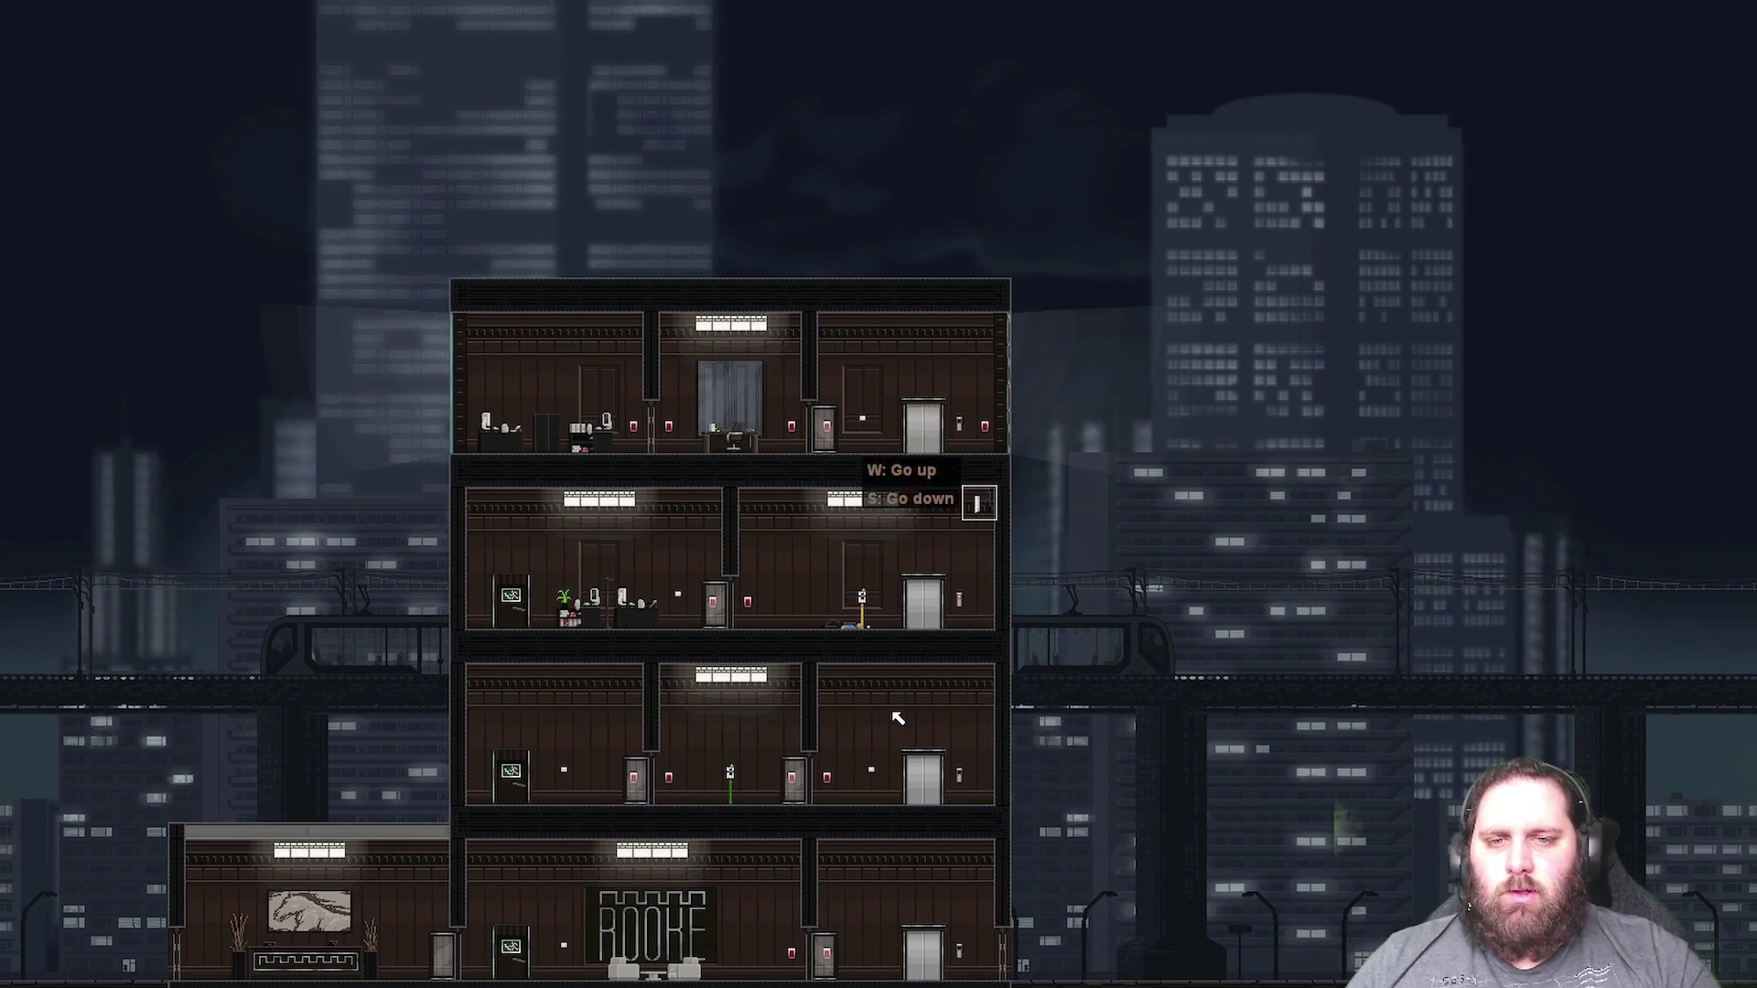
pyautogui.press('s')
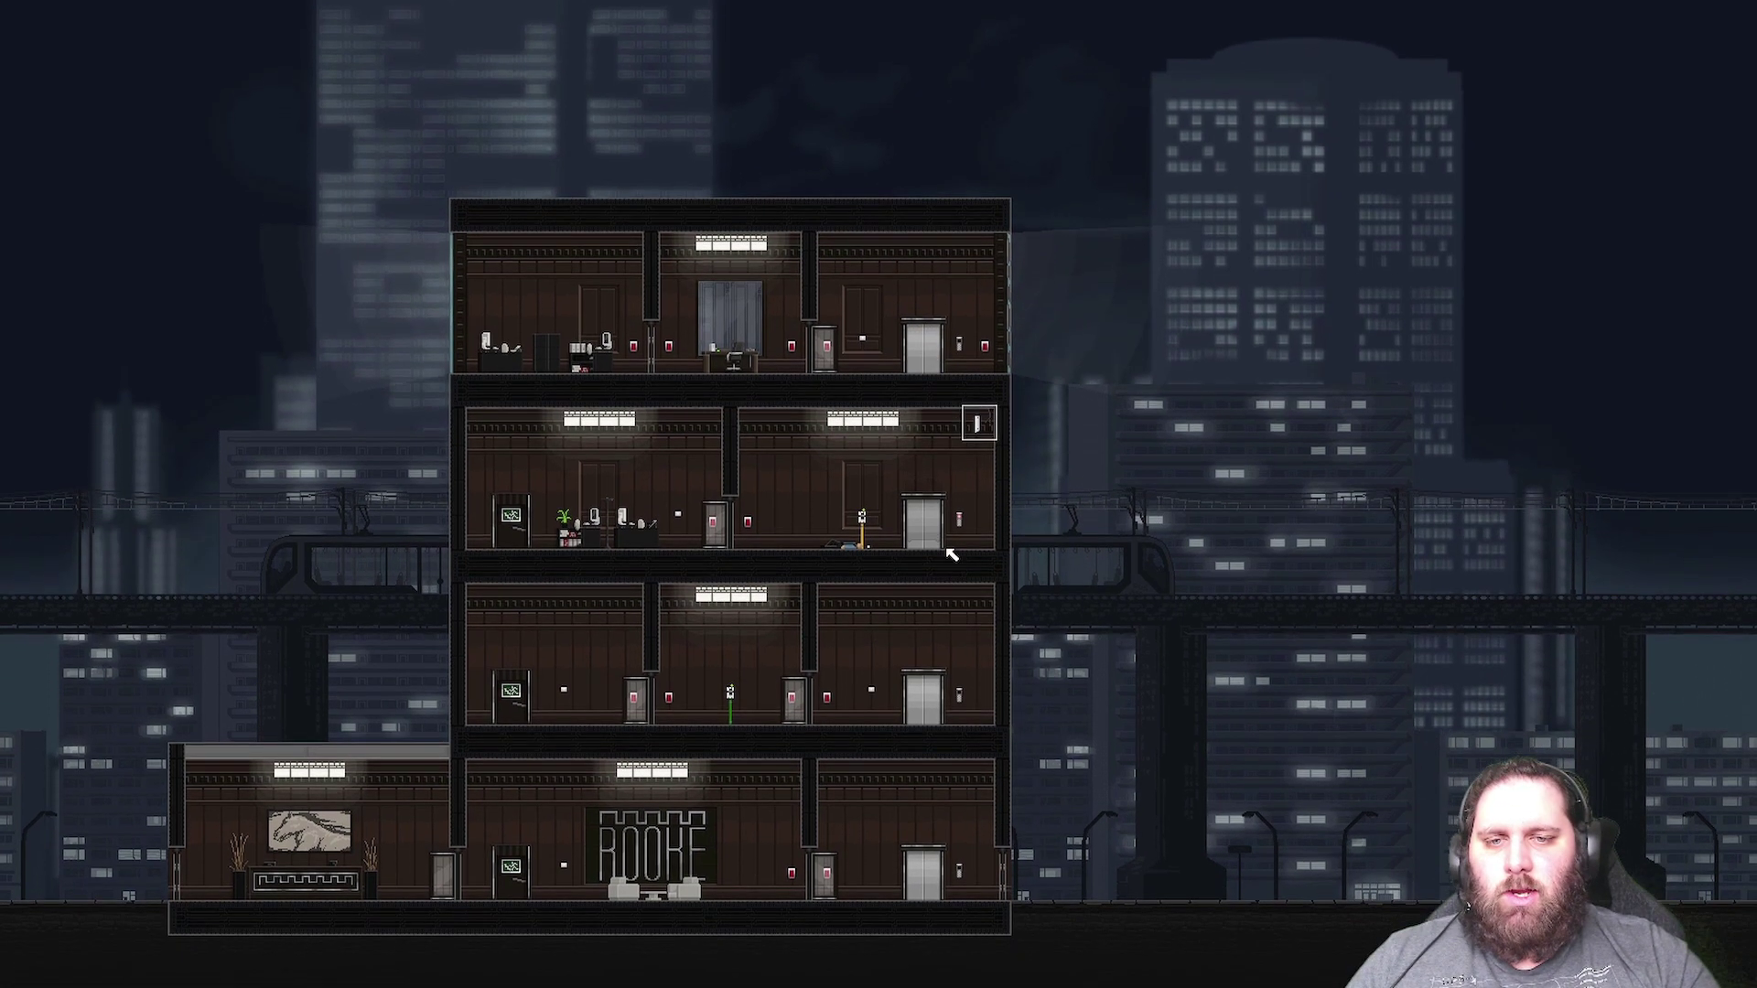
pyautogui.press('d')
pyautogui.click(1006, 421)
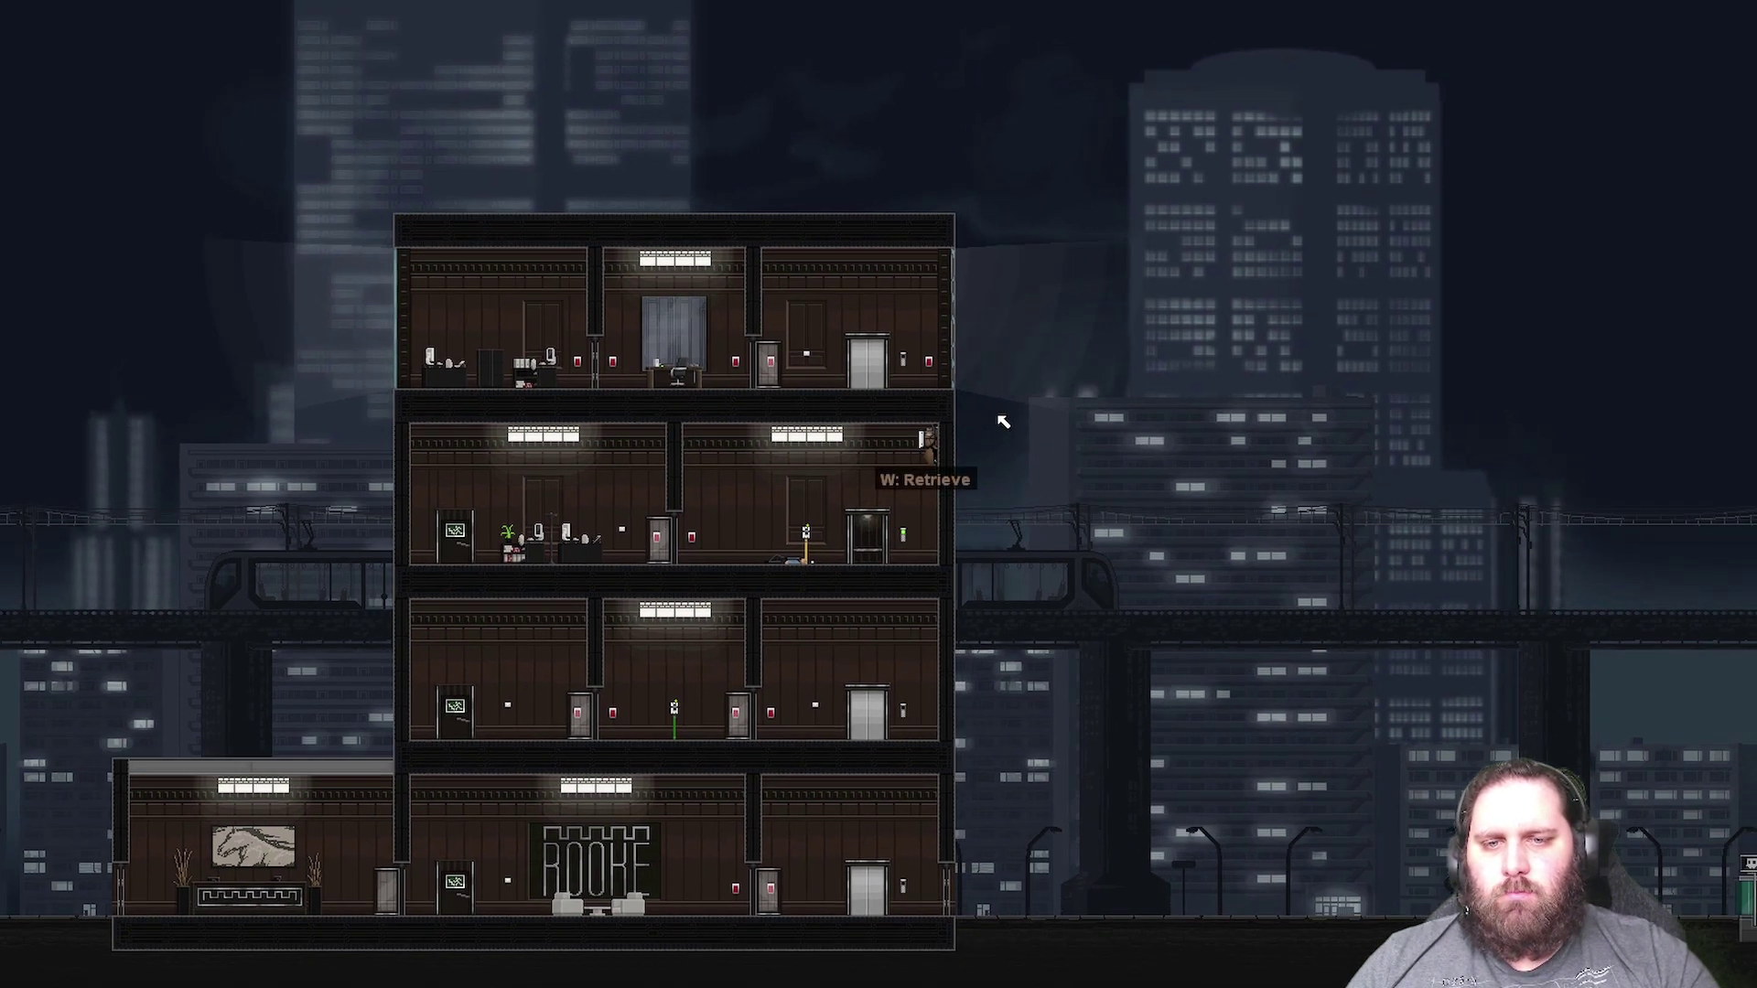
pyautogui.press('s')
pyautogui.press('a')
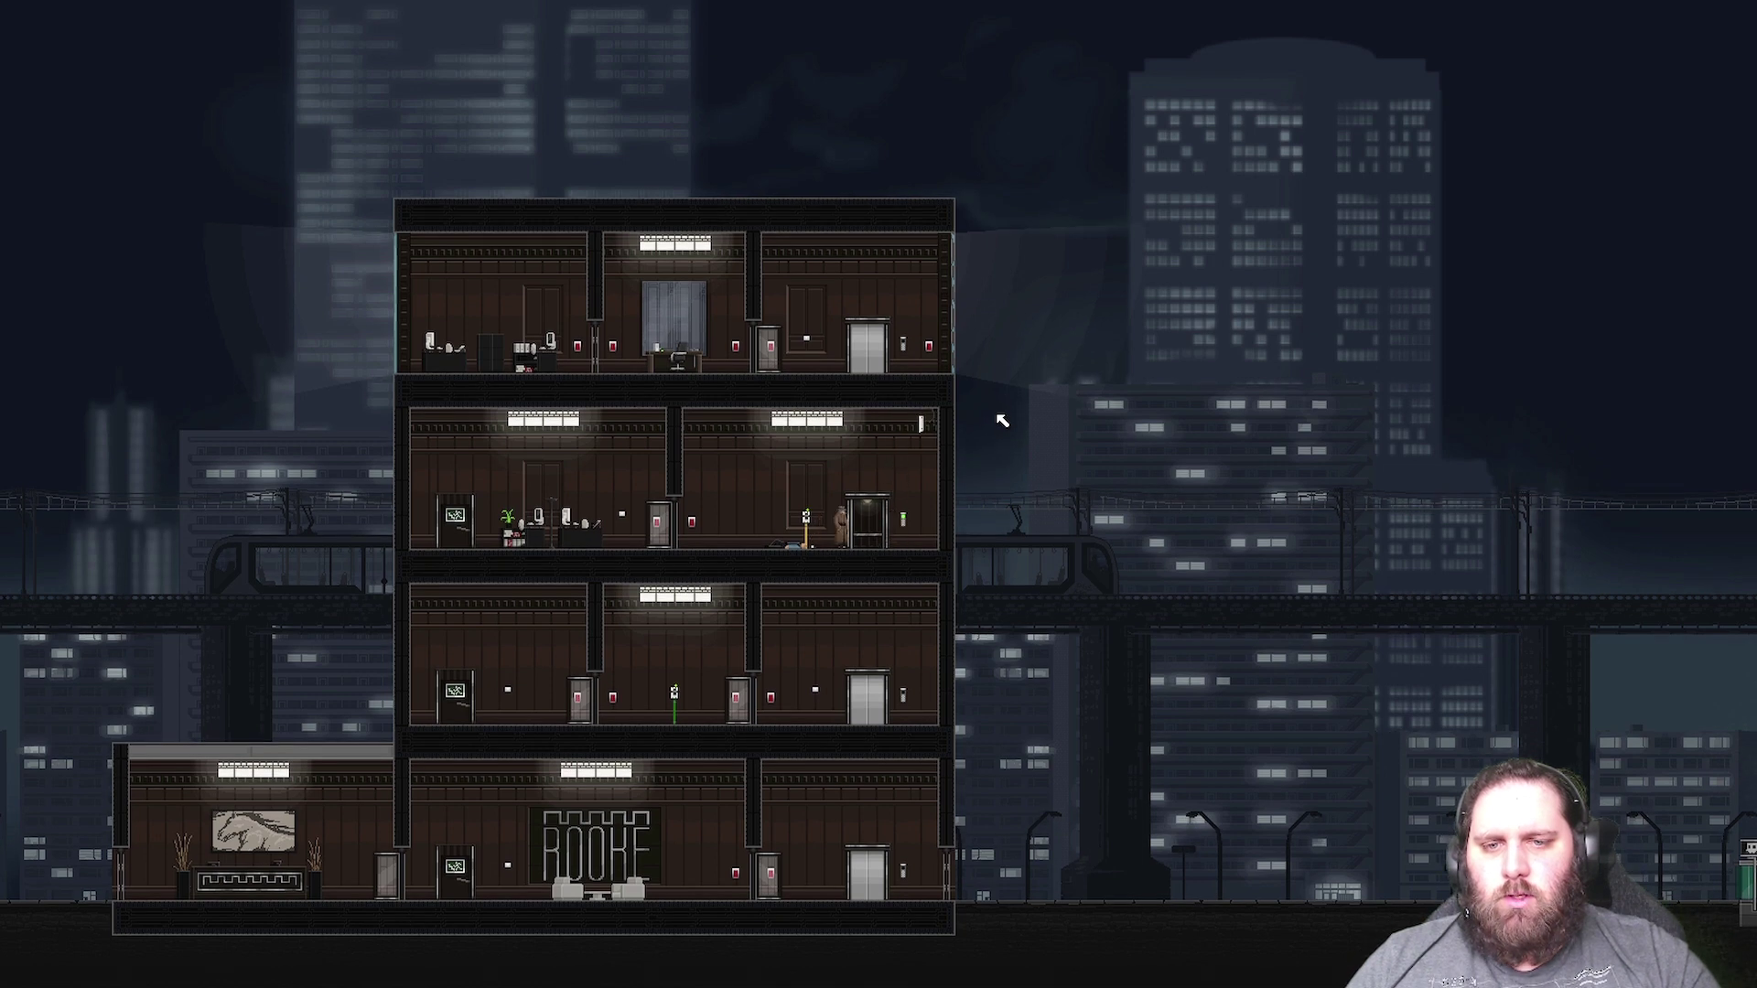
pyautogui.press('d')
pyautogui.press('w')
pyautogui.press('w')
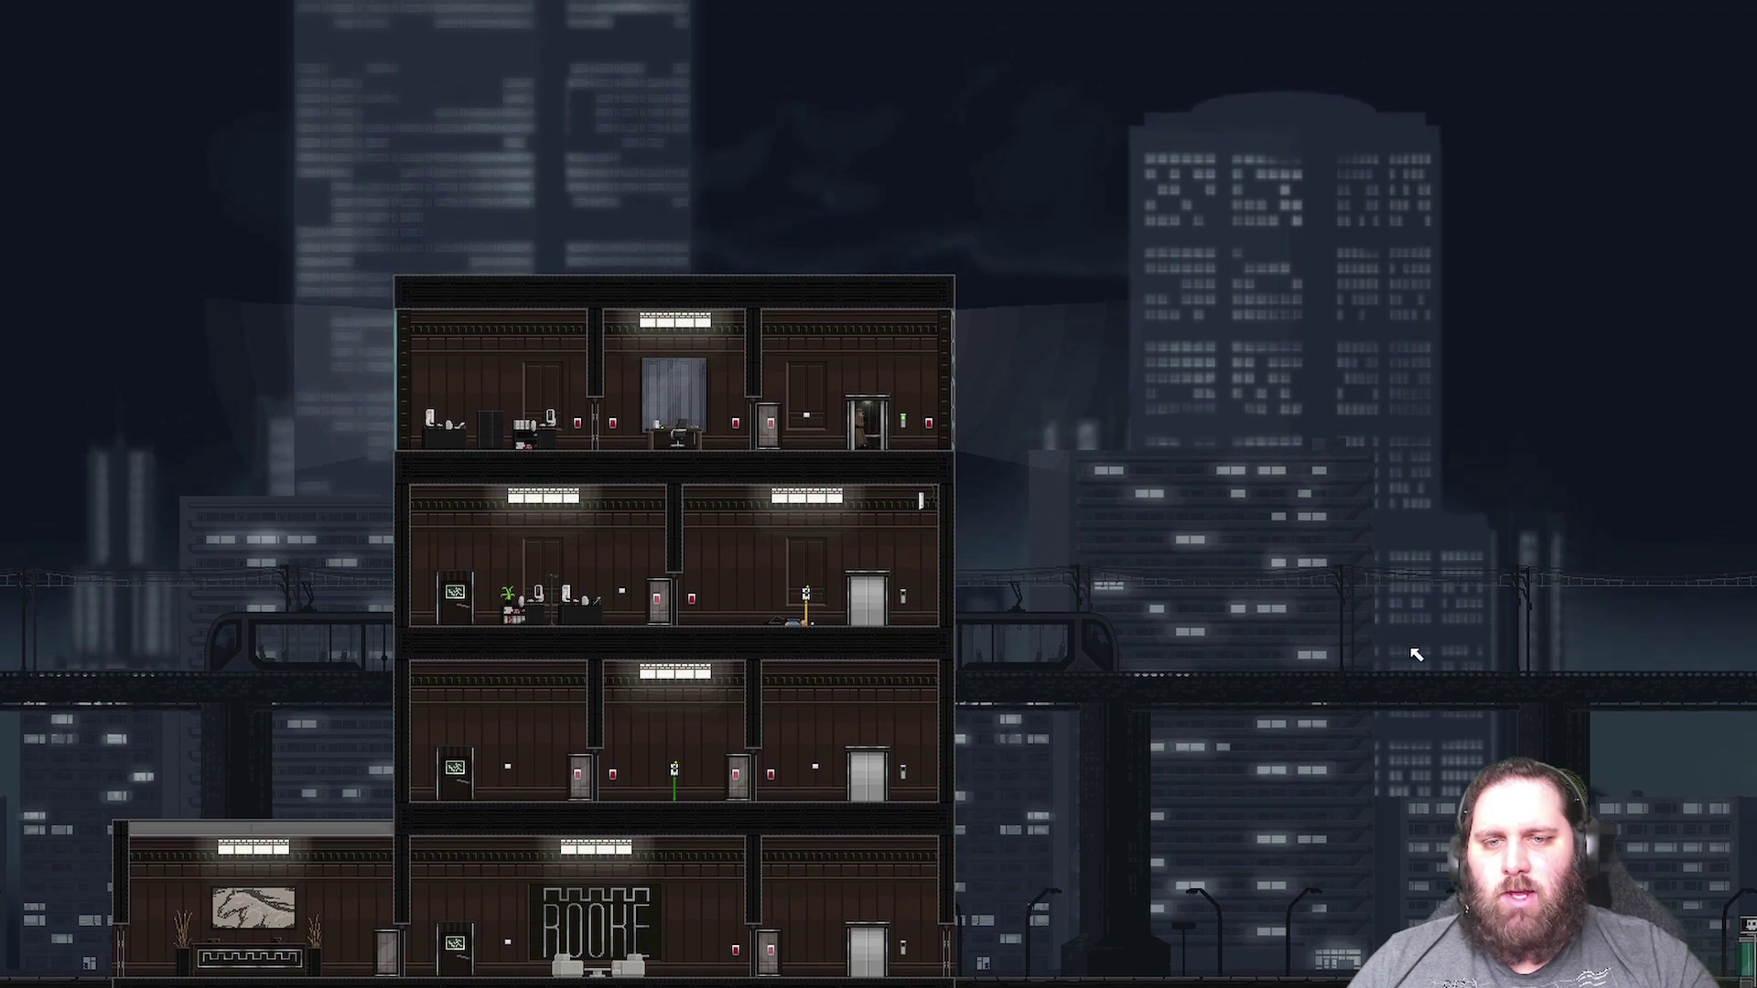
# - Walk out onto the street to finish the Rooke office level
pyautogui.press('d')
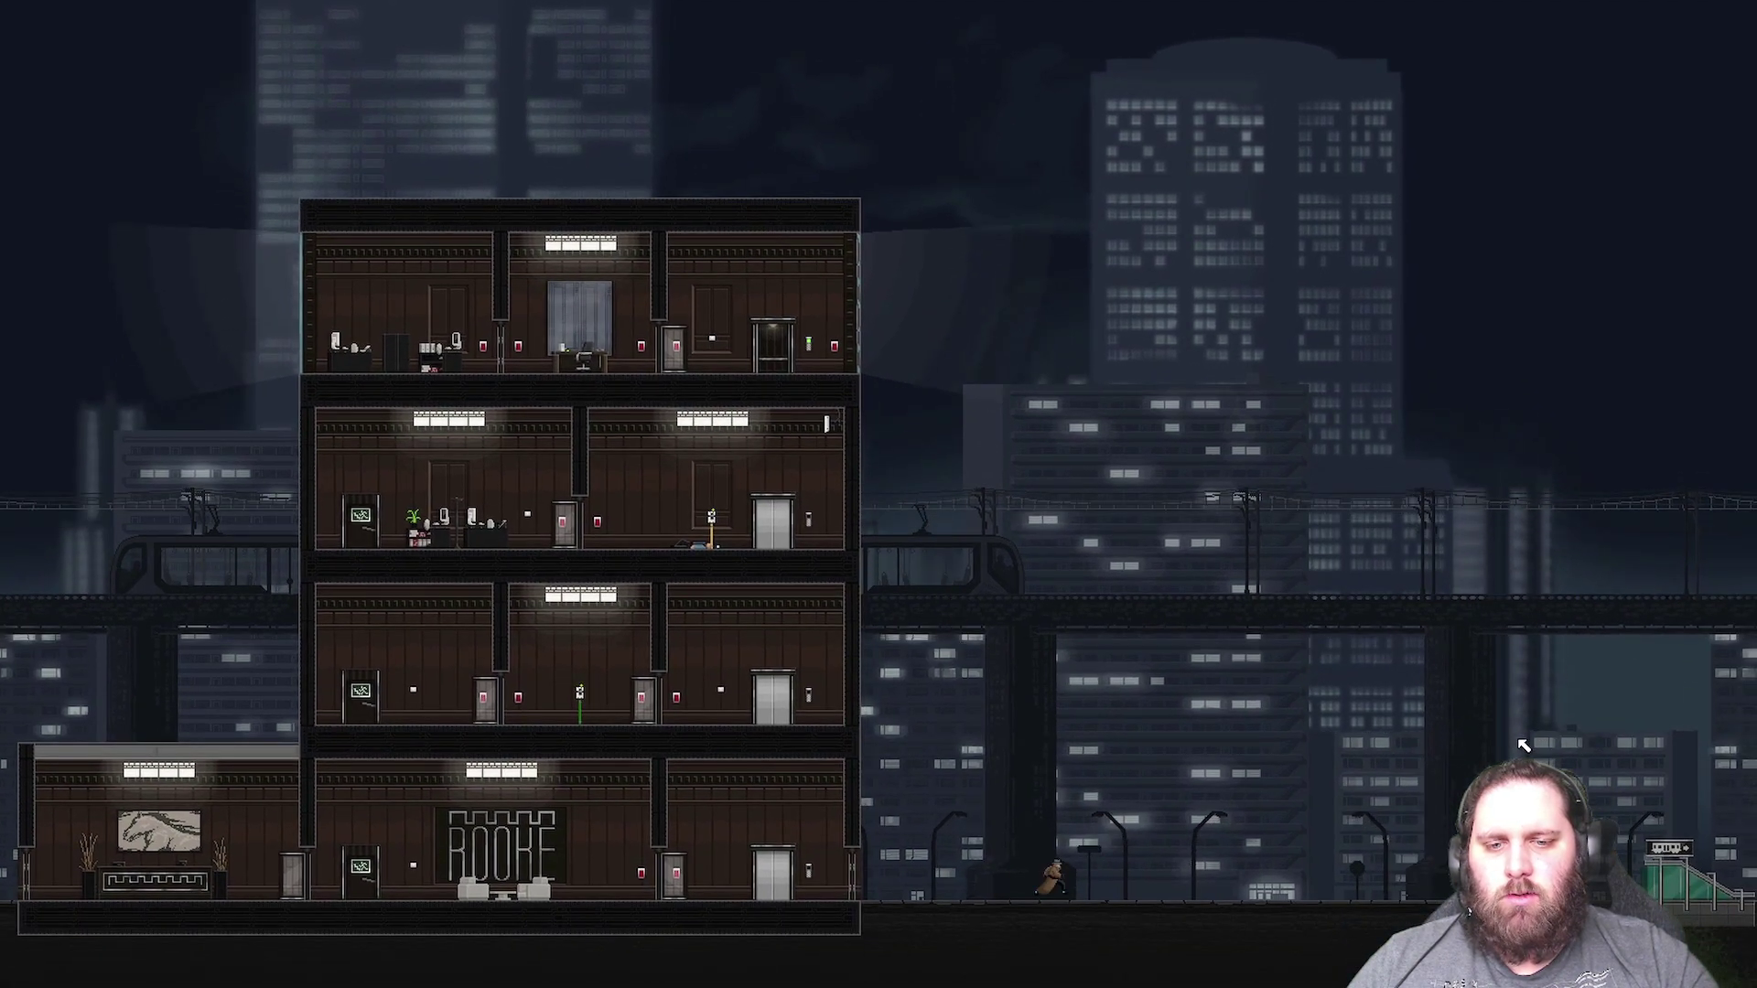
pyautogui.press('d')
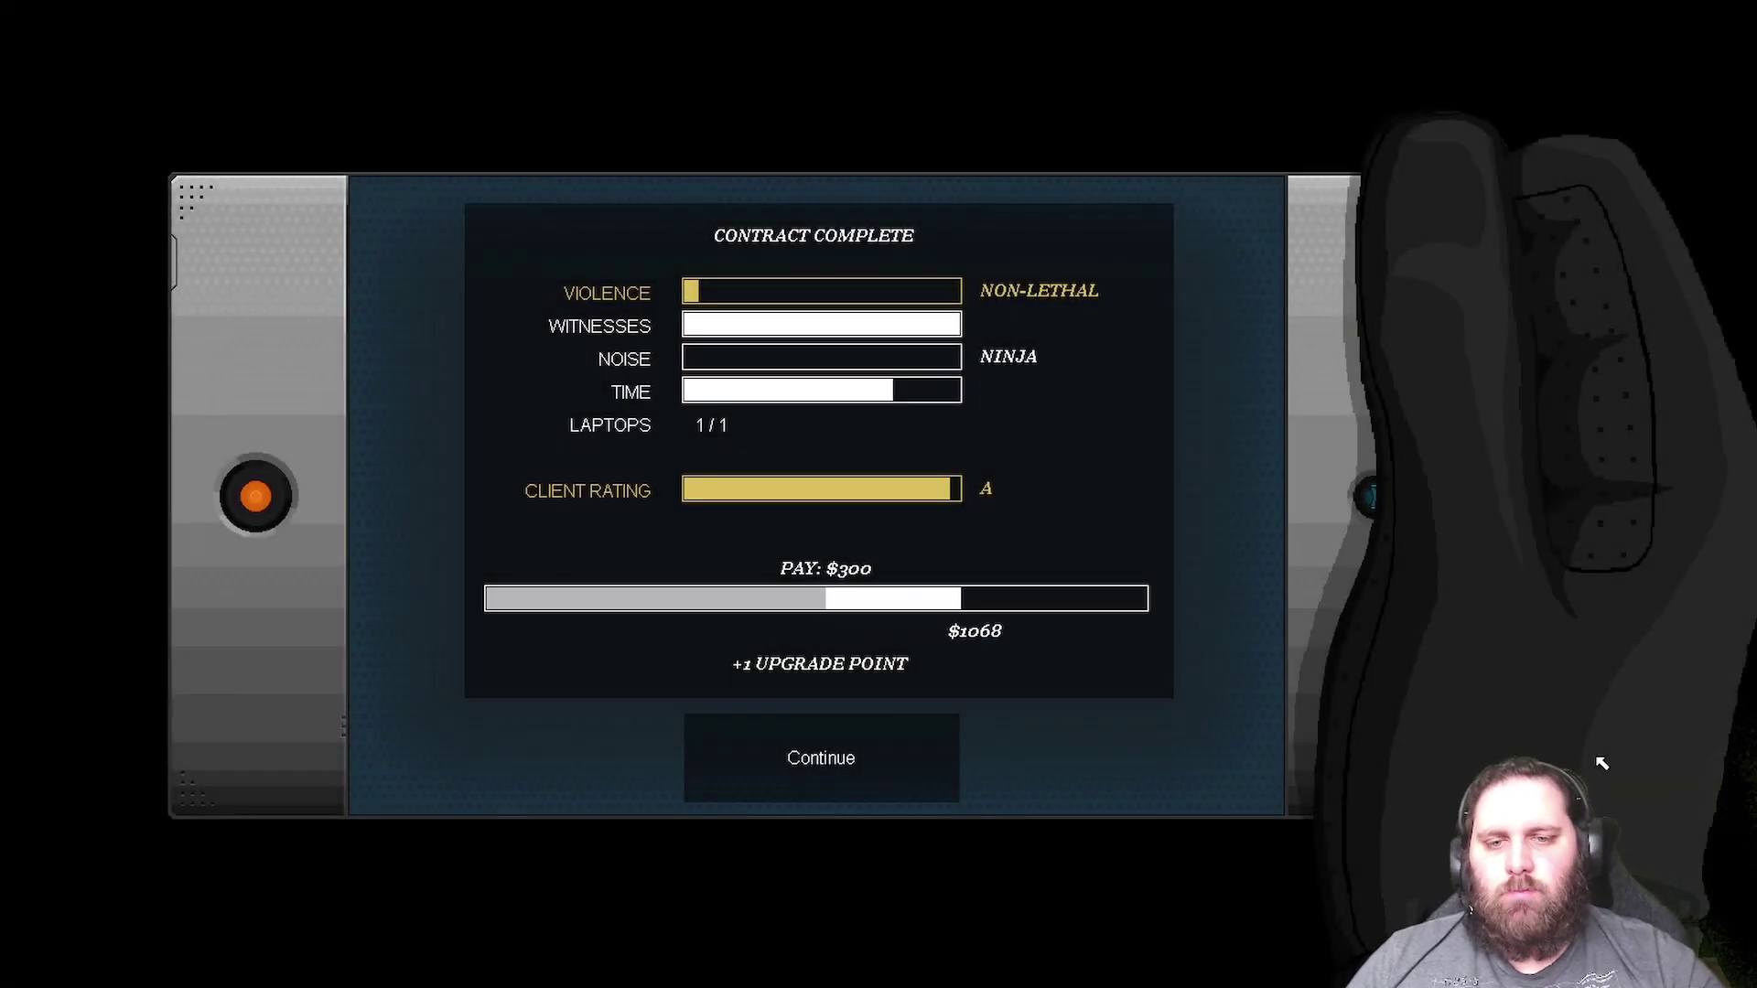
# - Move past the contract results, tell the chief the data is coming, and hang up
pyautogui.click(894, 748)
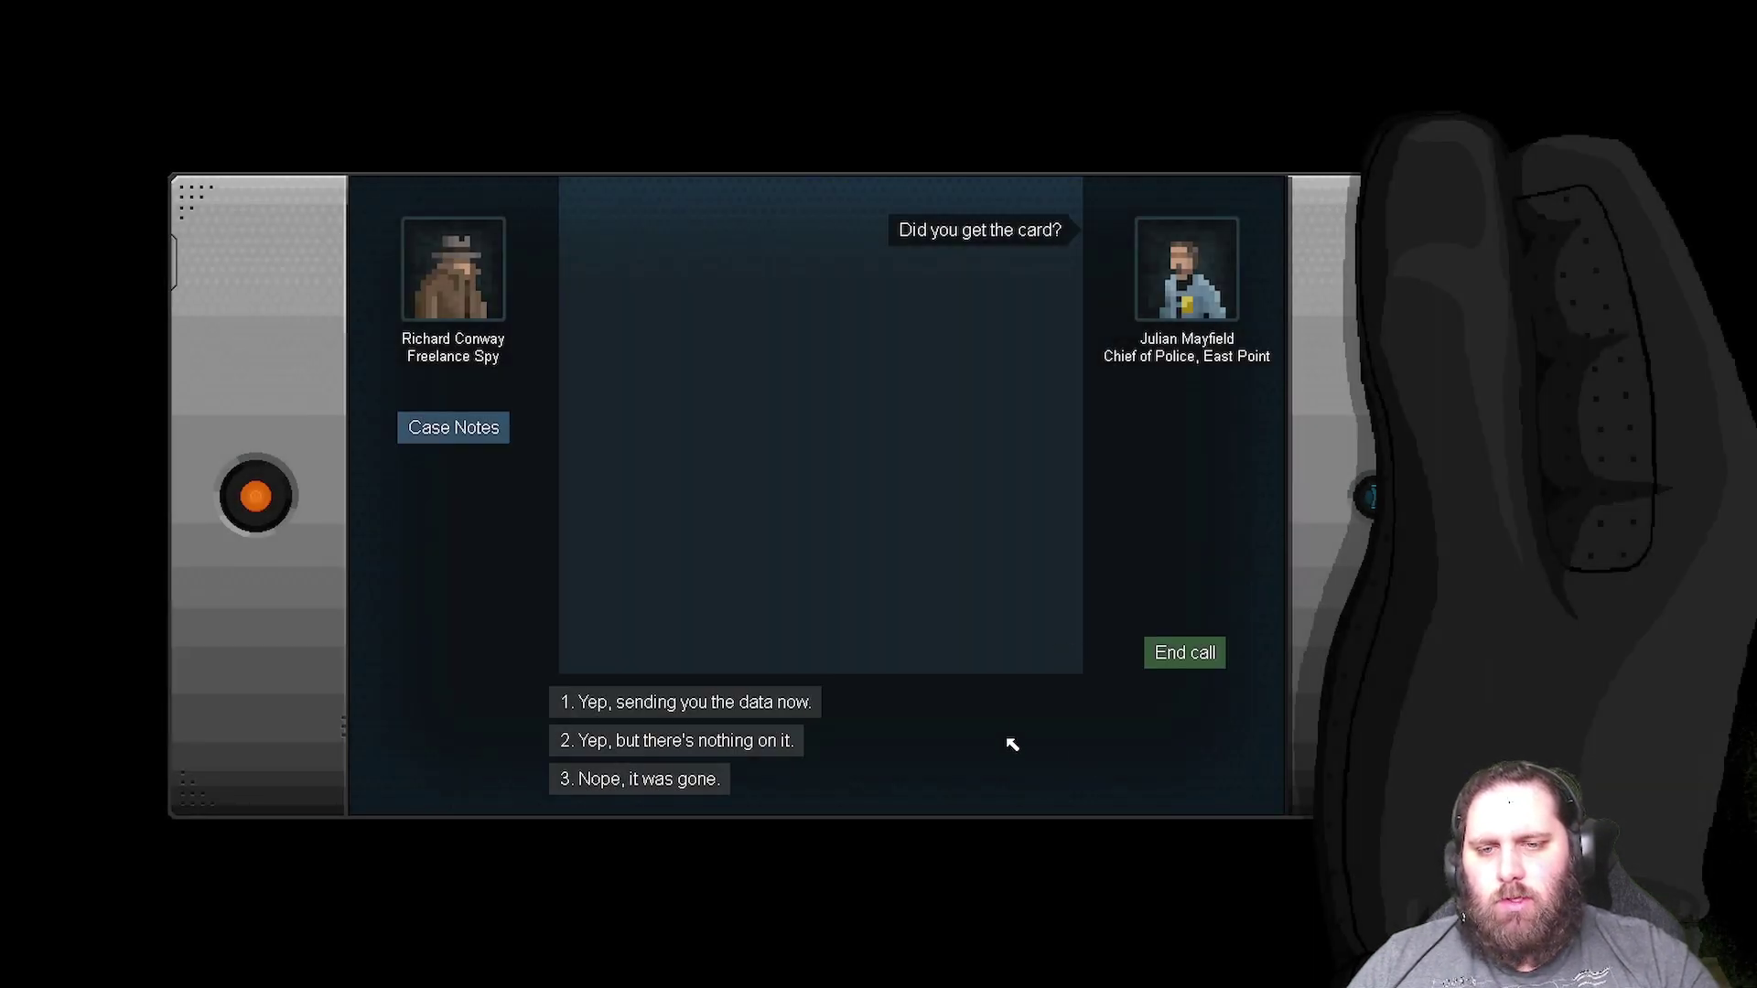
pyautogui.press('1')
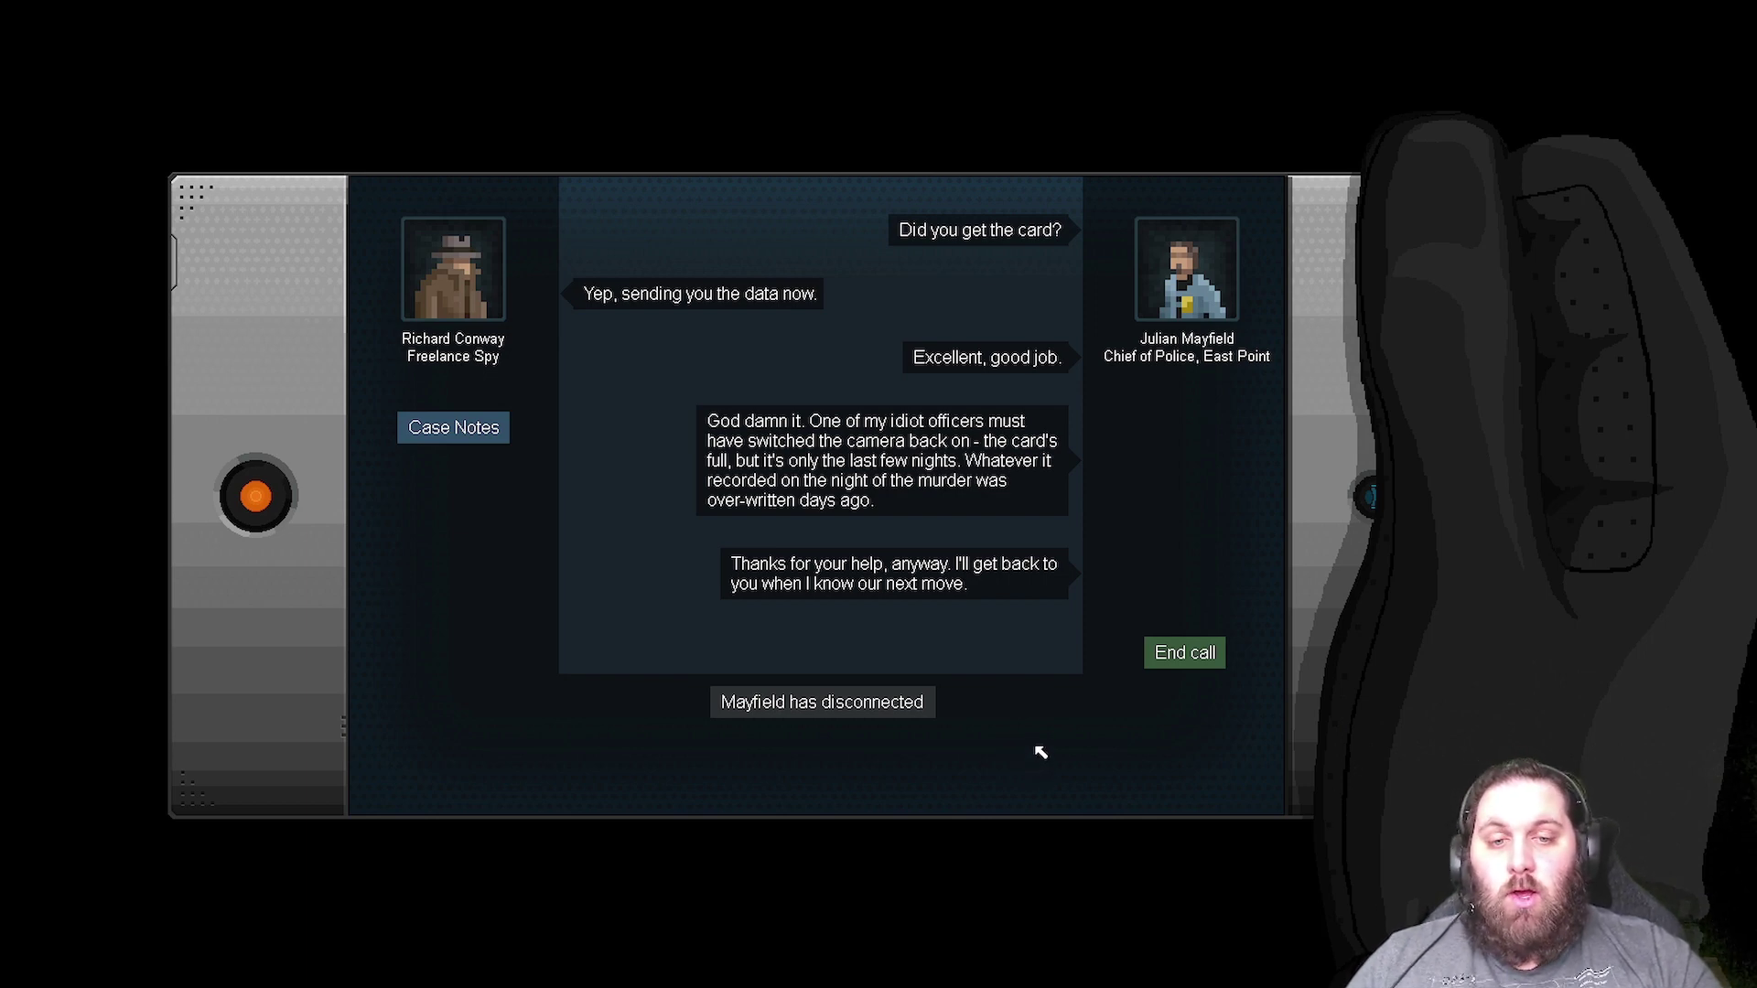
pyautogui.click(1191, 658)
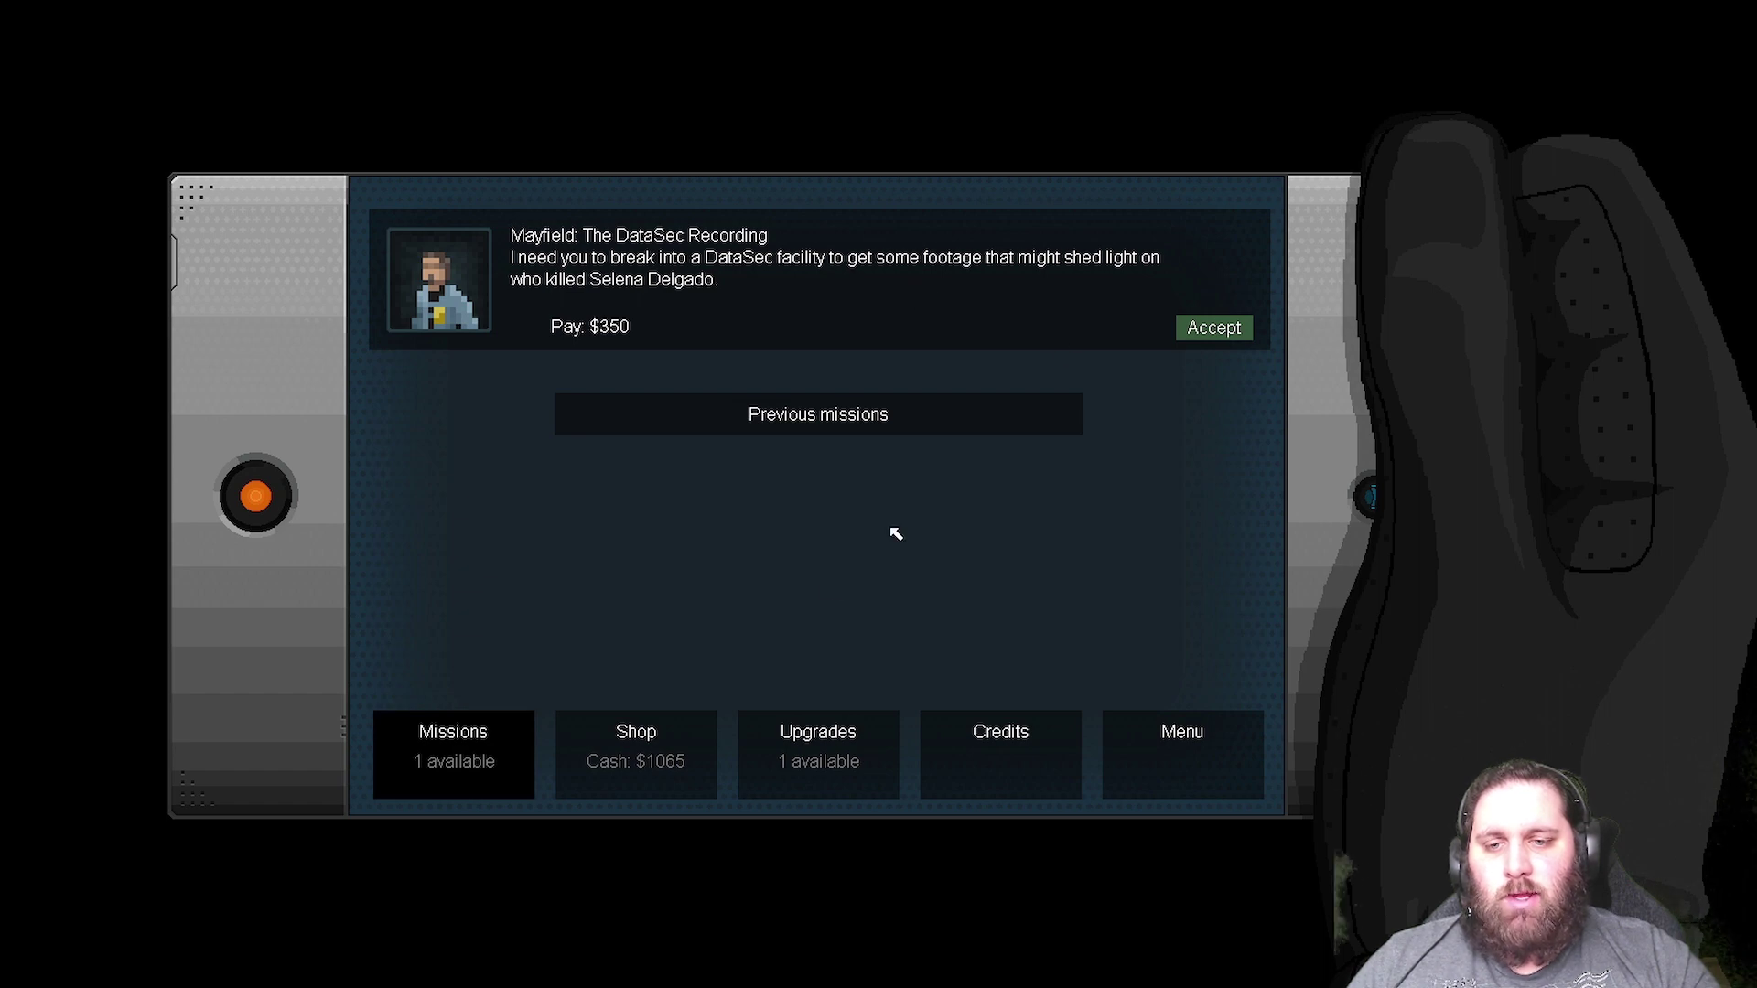
# - Spend the upgrade point on Bullfrog jump strength, then accept Mayfield's DataSec Recording job
pyautogui.click(643, 755)
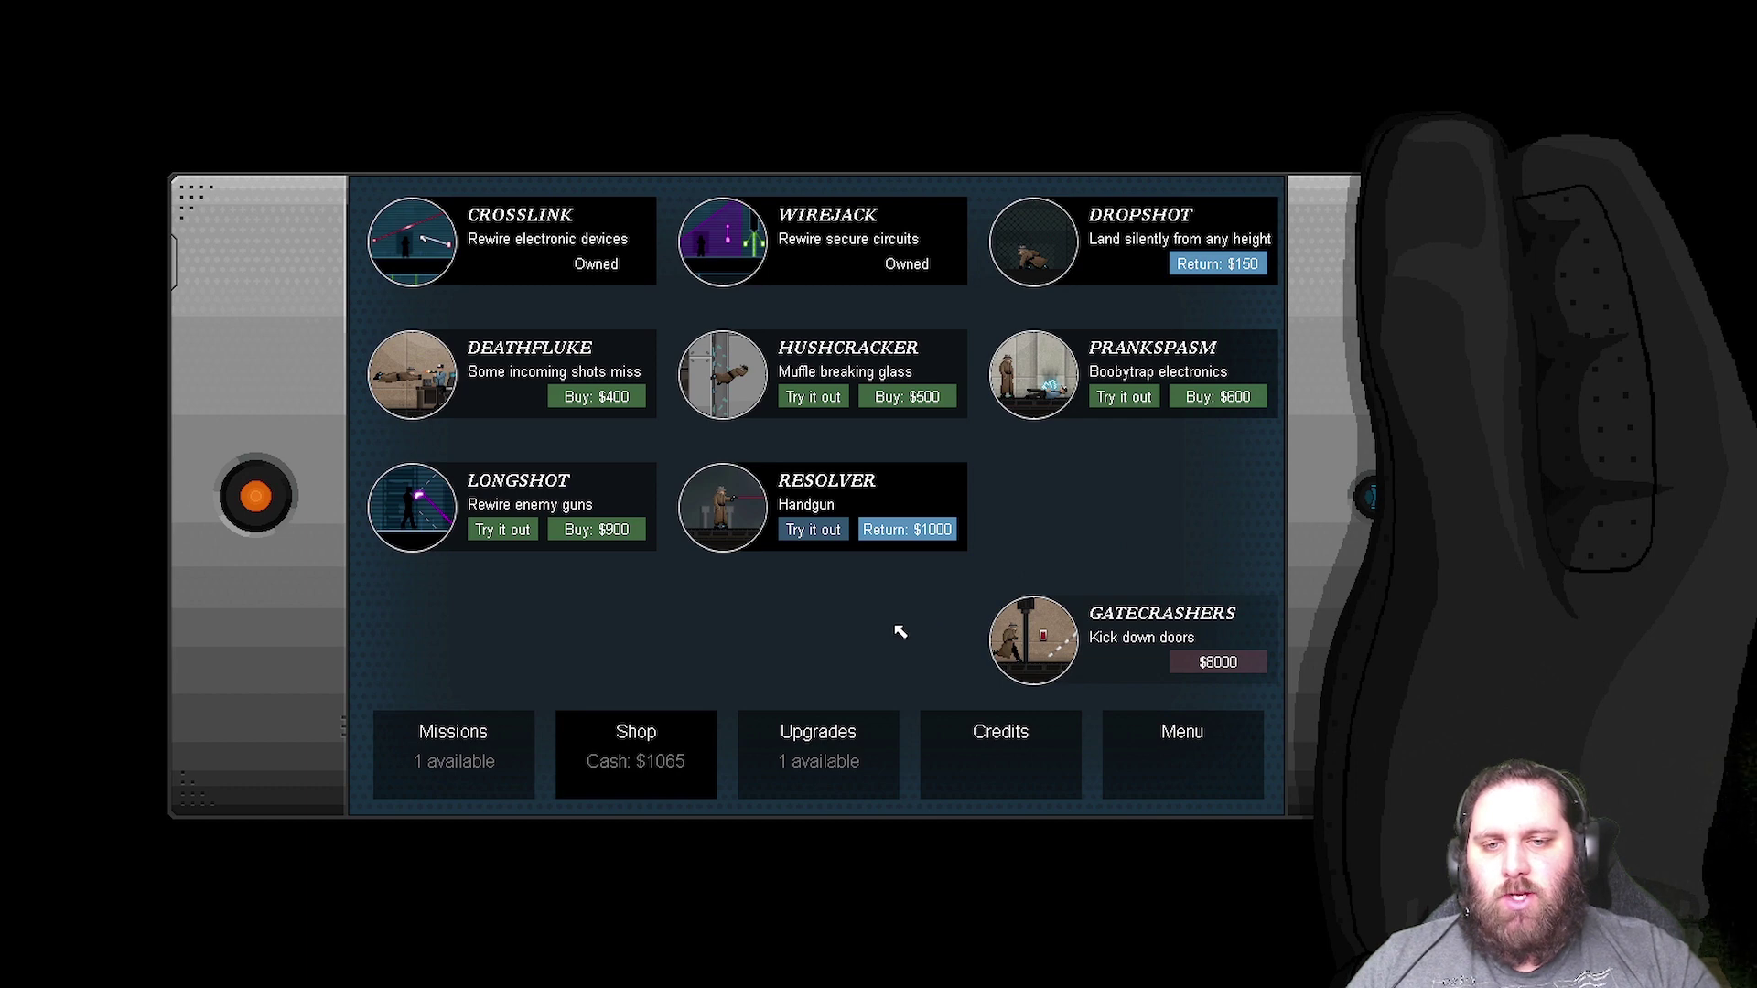
pyautogui.click(819, 749)
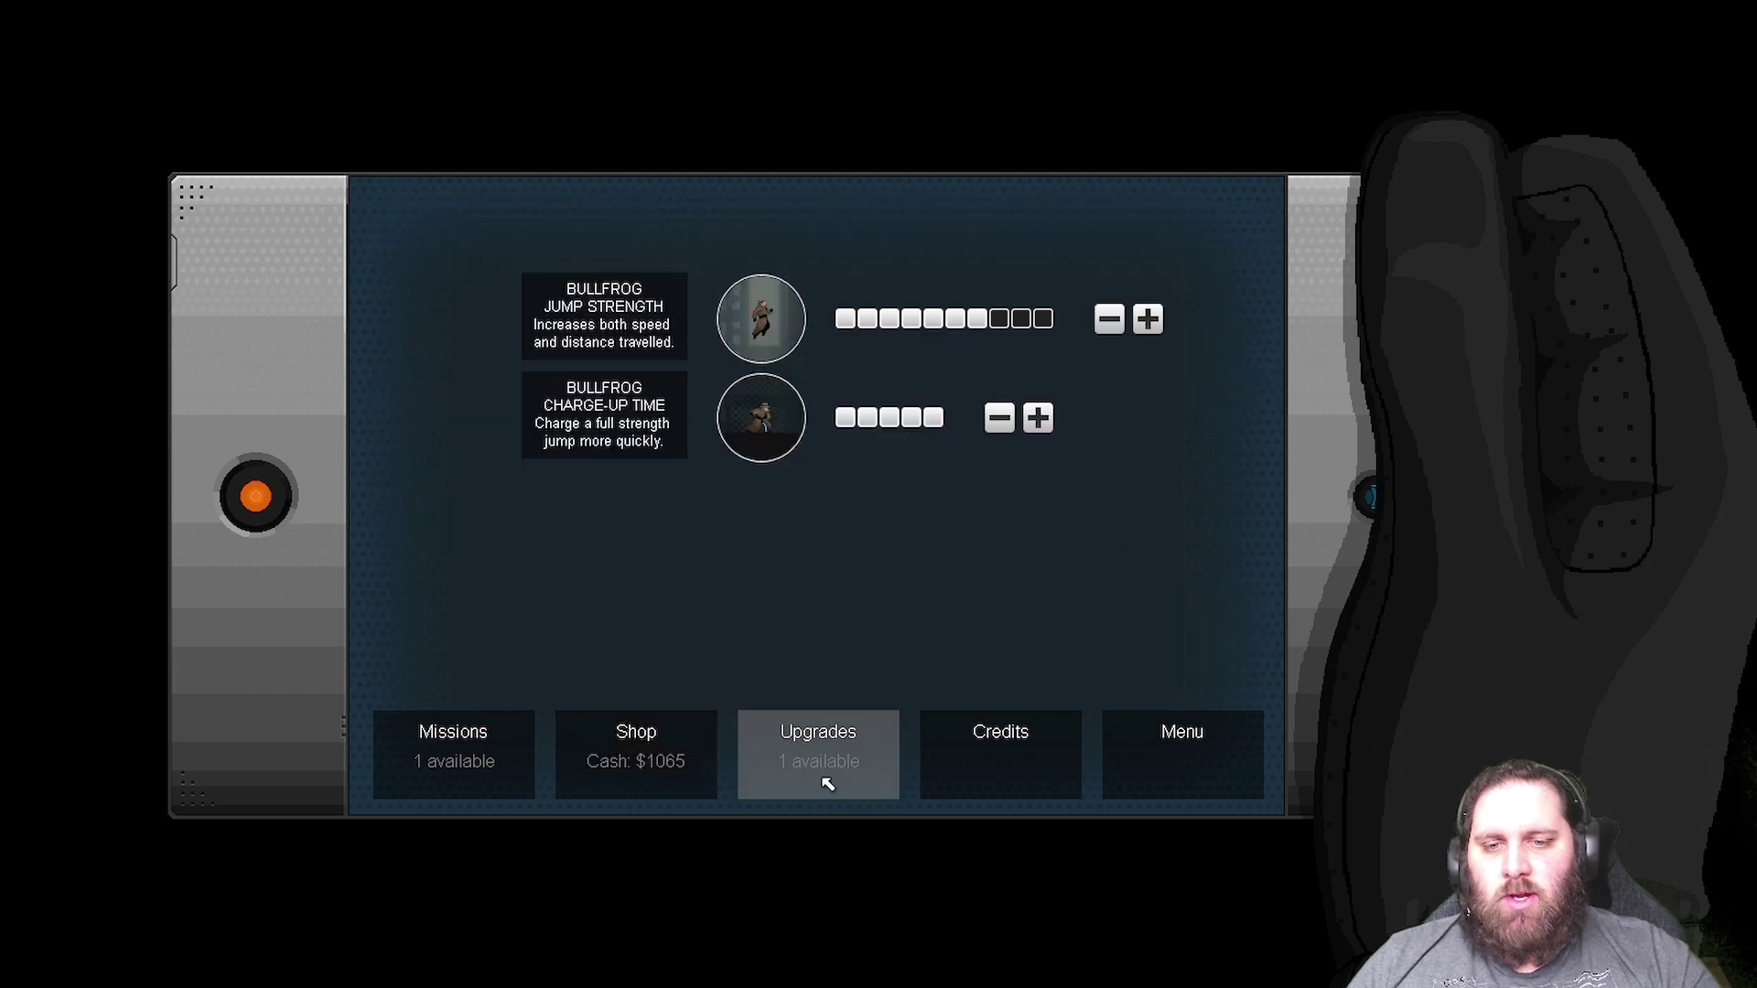
pyautogui.click(1147, 320)
pyautogui.click(626, 752)
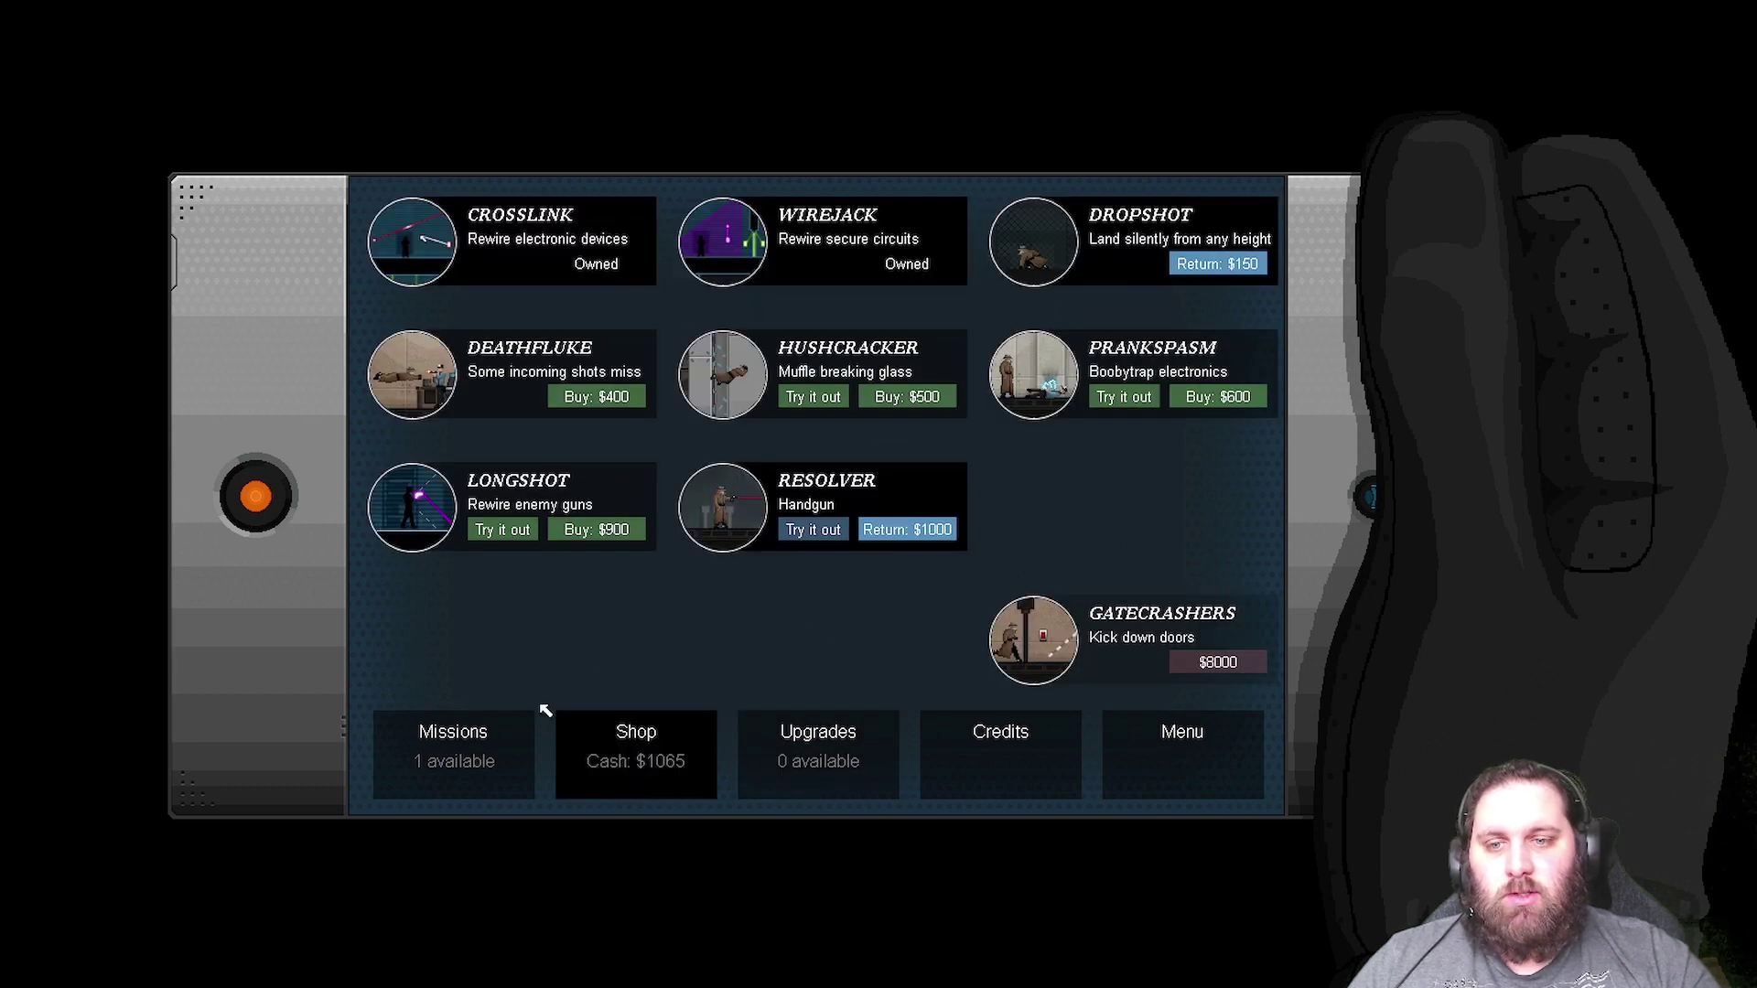
pyautogui.click(417, 772)
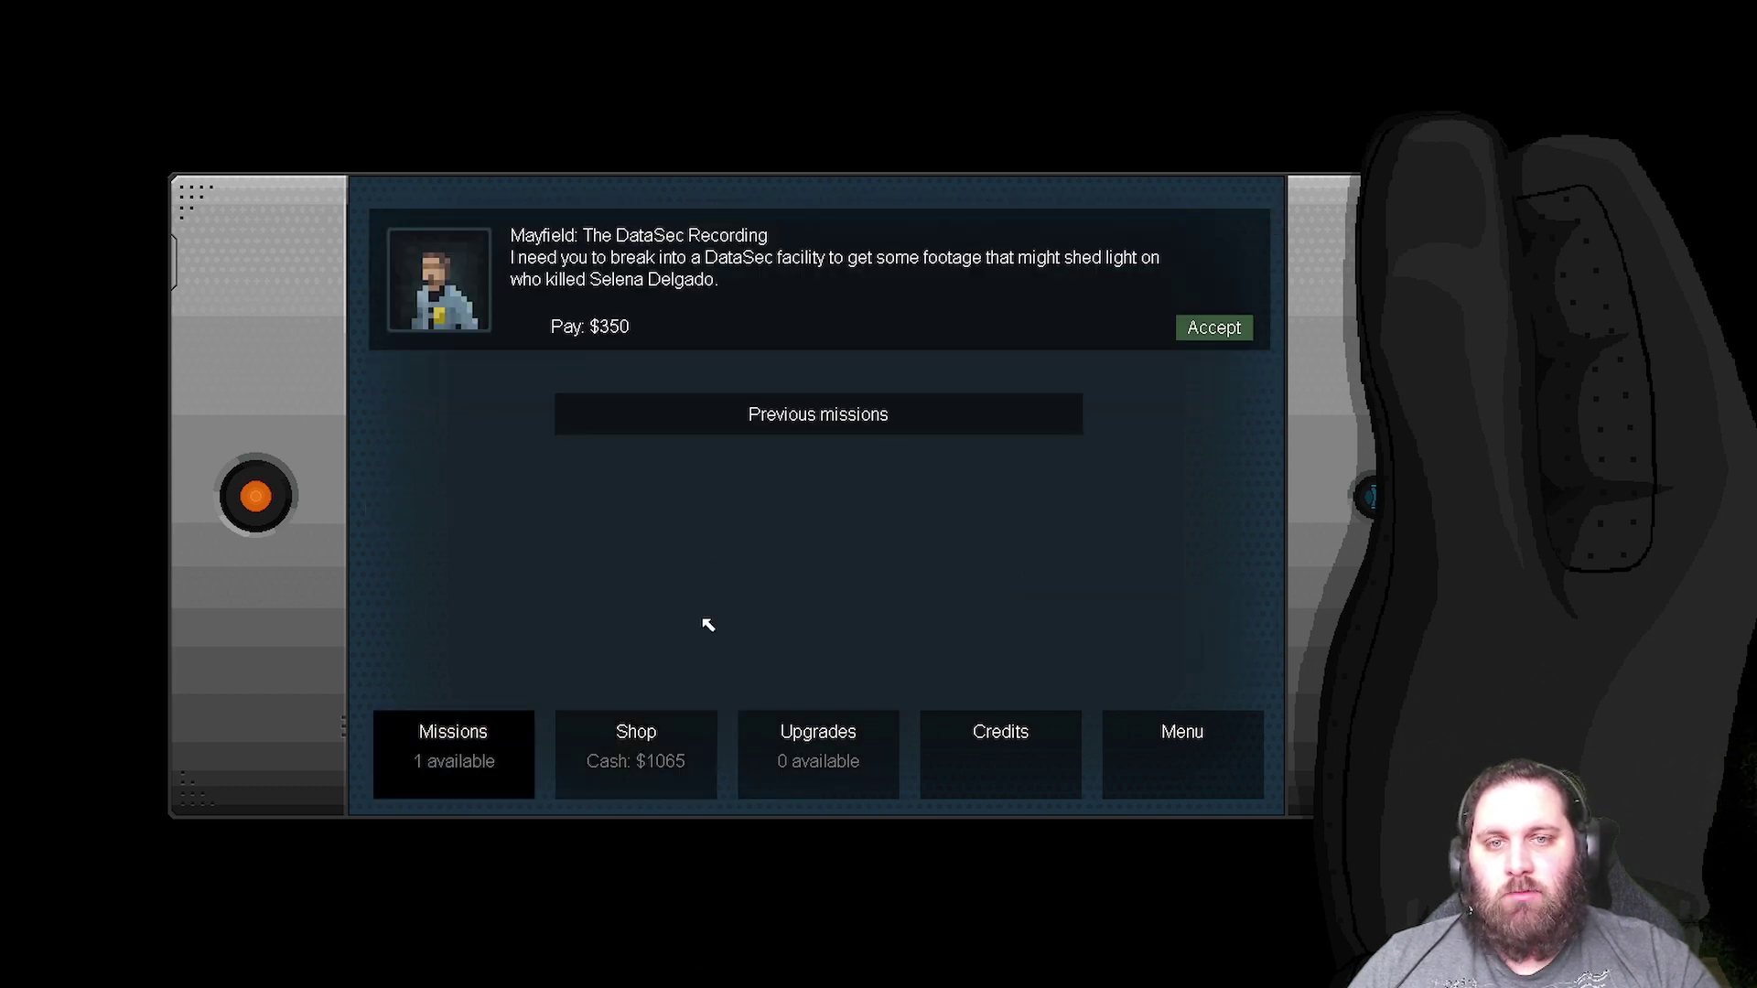
pyautogui.click(1233, 329)
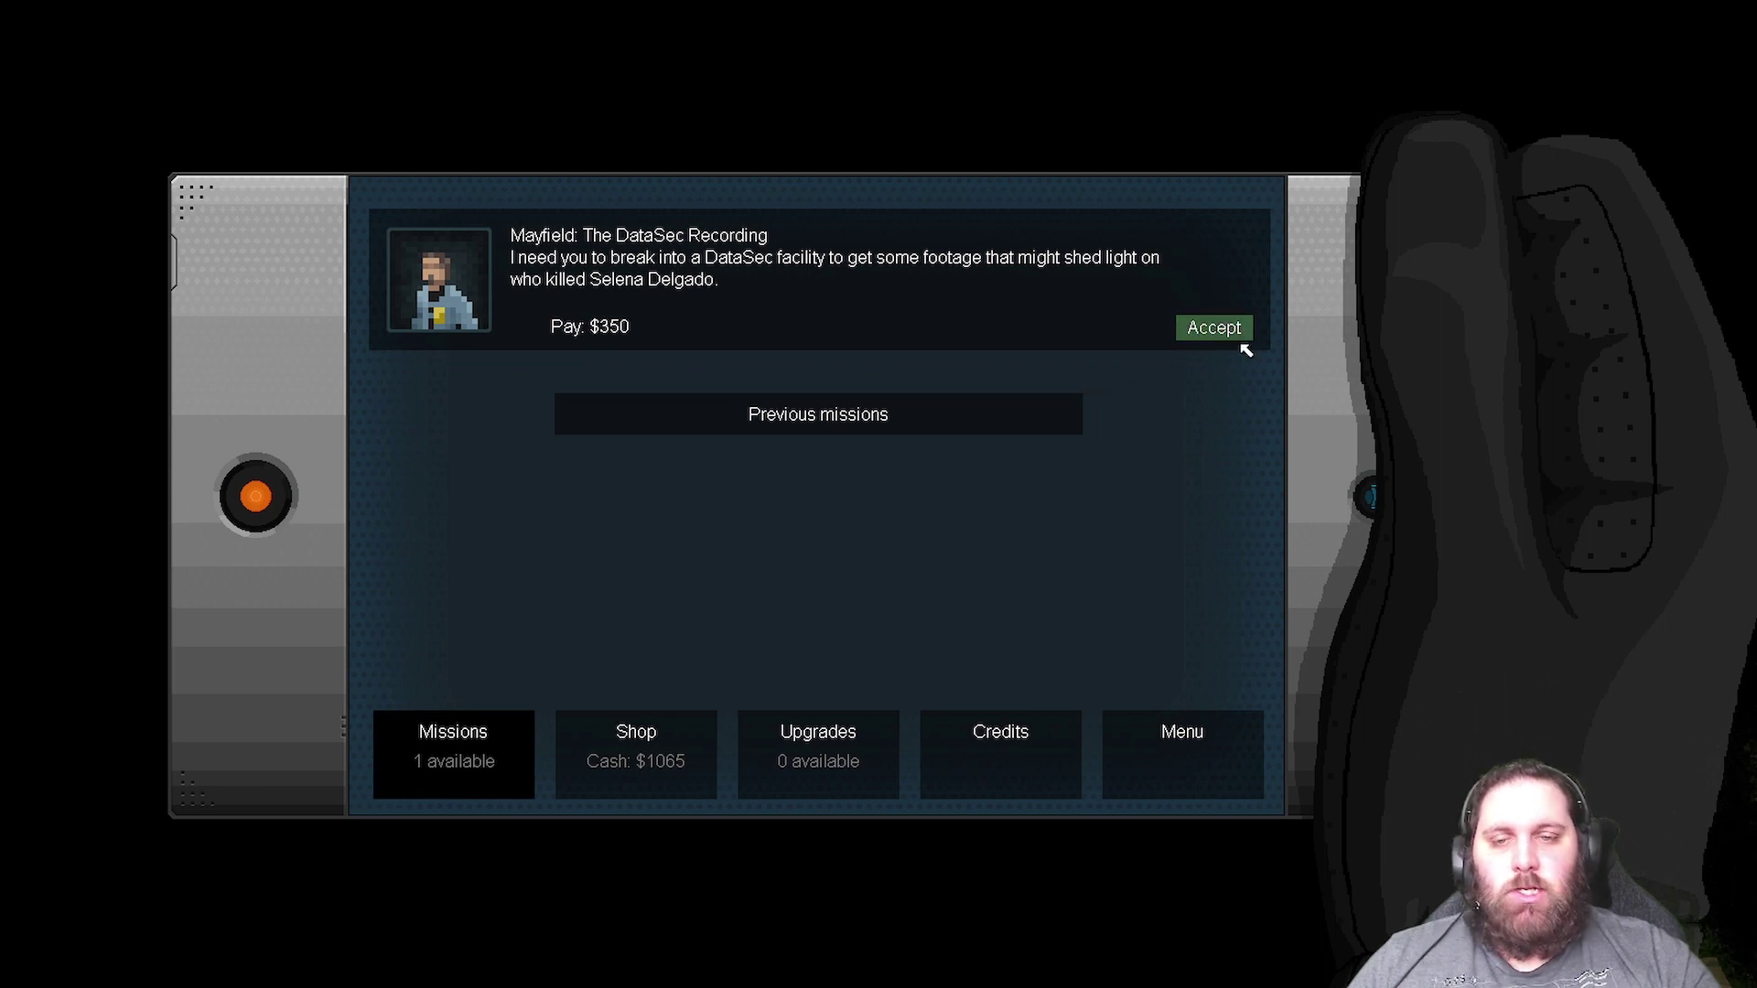
# - Ask the chief about the footage, guards and approach, then acknowledge and start the DataSec mission
pyautogui.click(1229, 330)
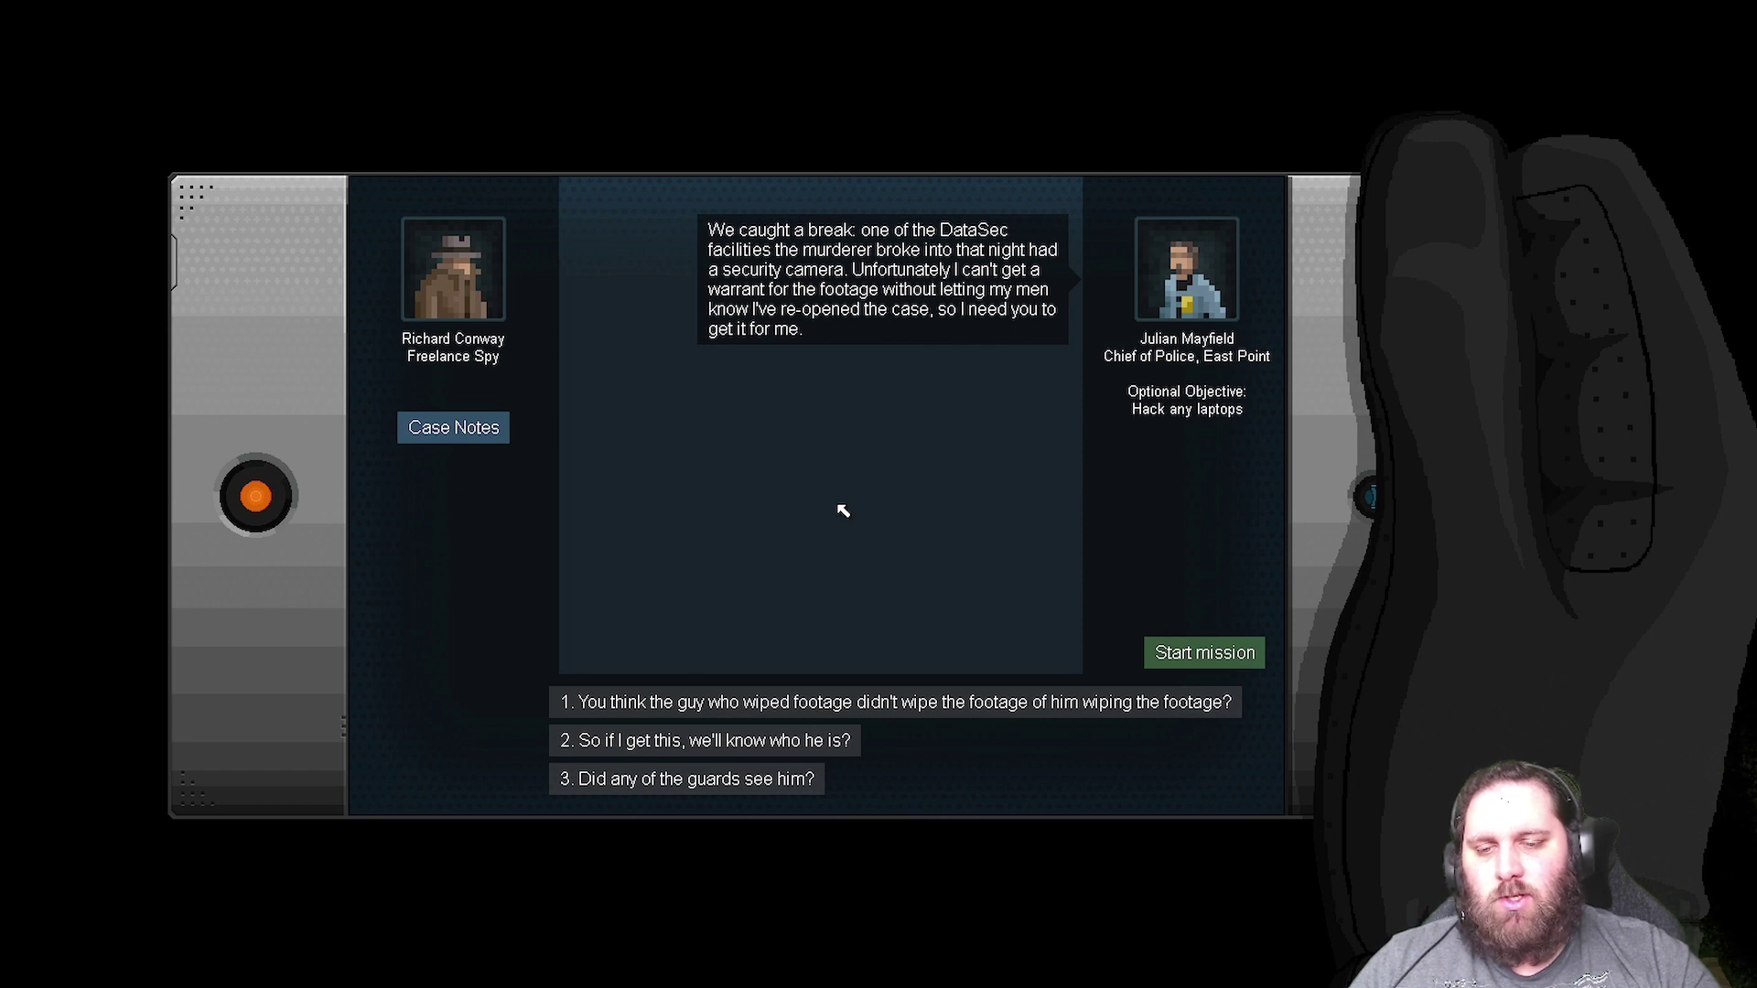
pyautogui.press('1')
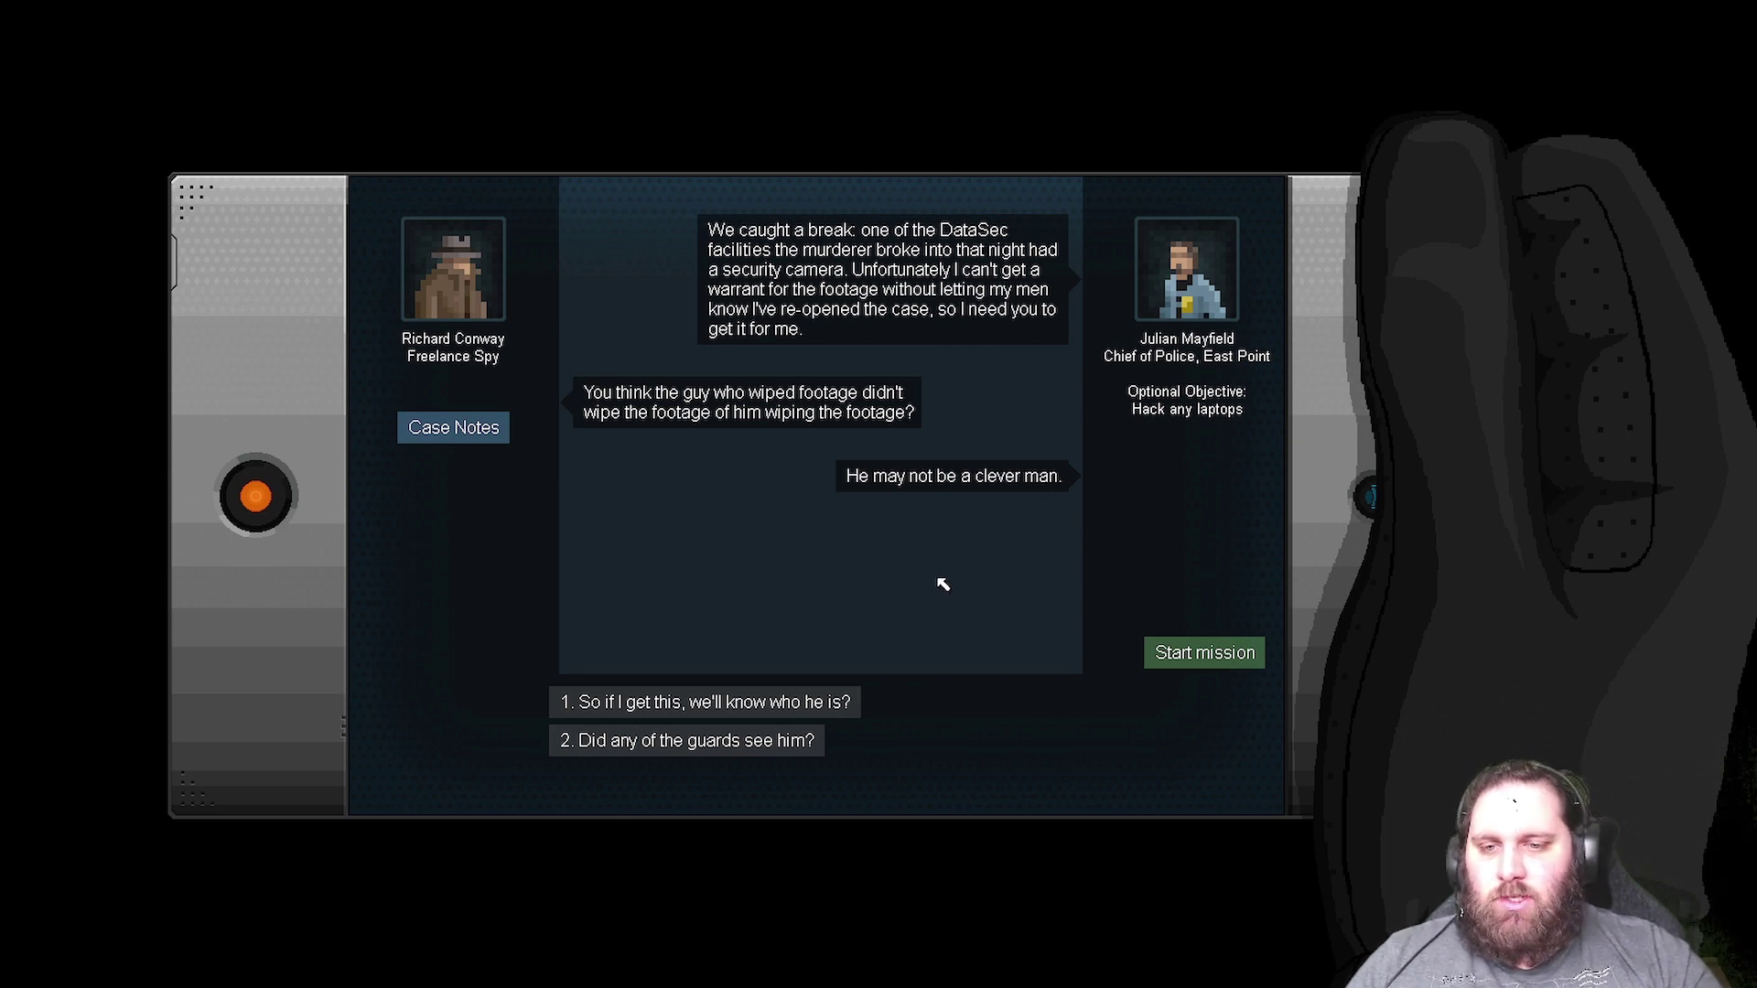
pyautogui.press('2')
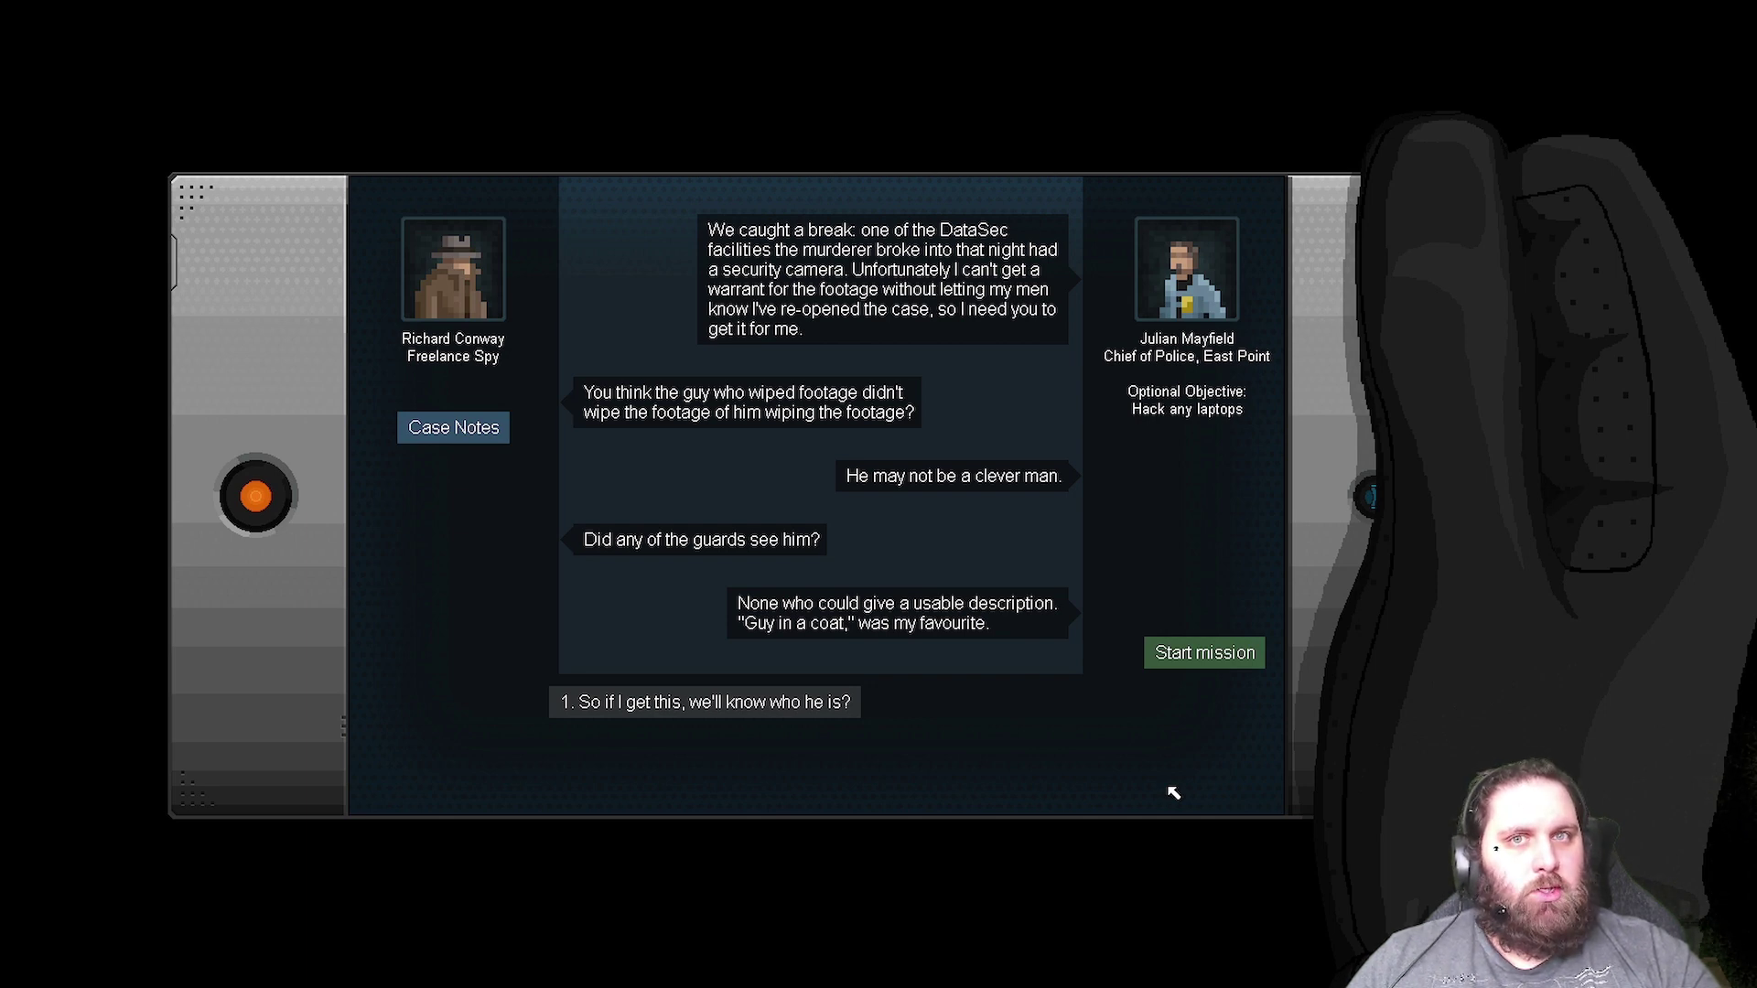
pyautogui.press('1')
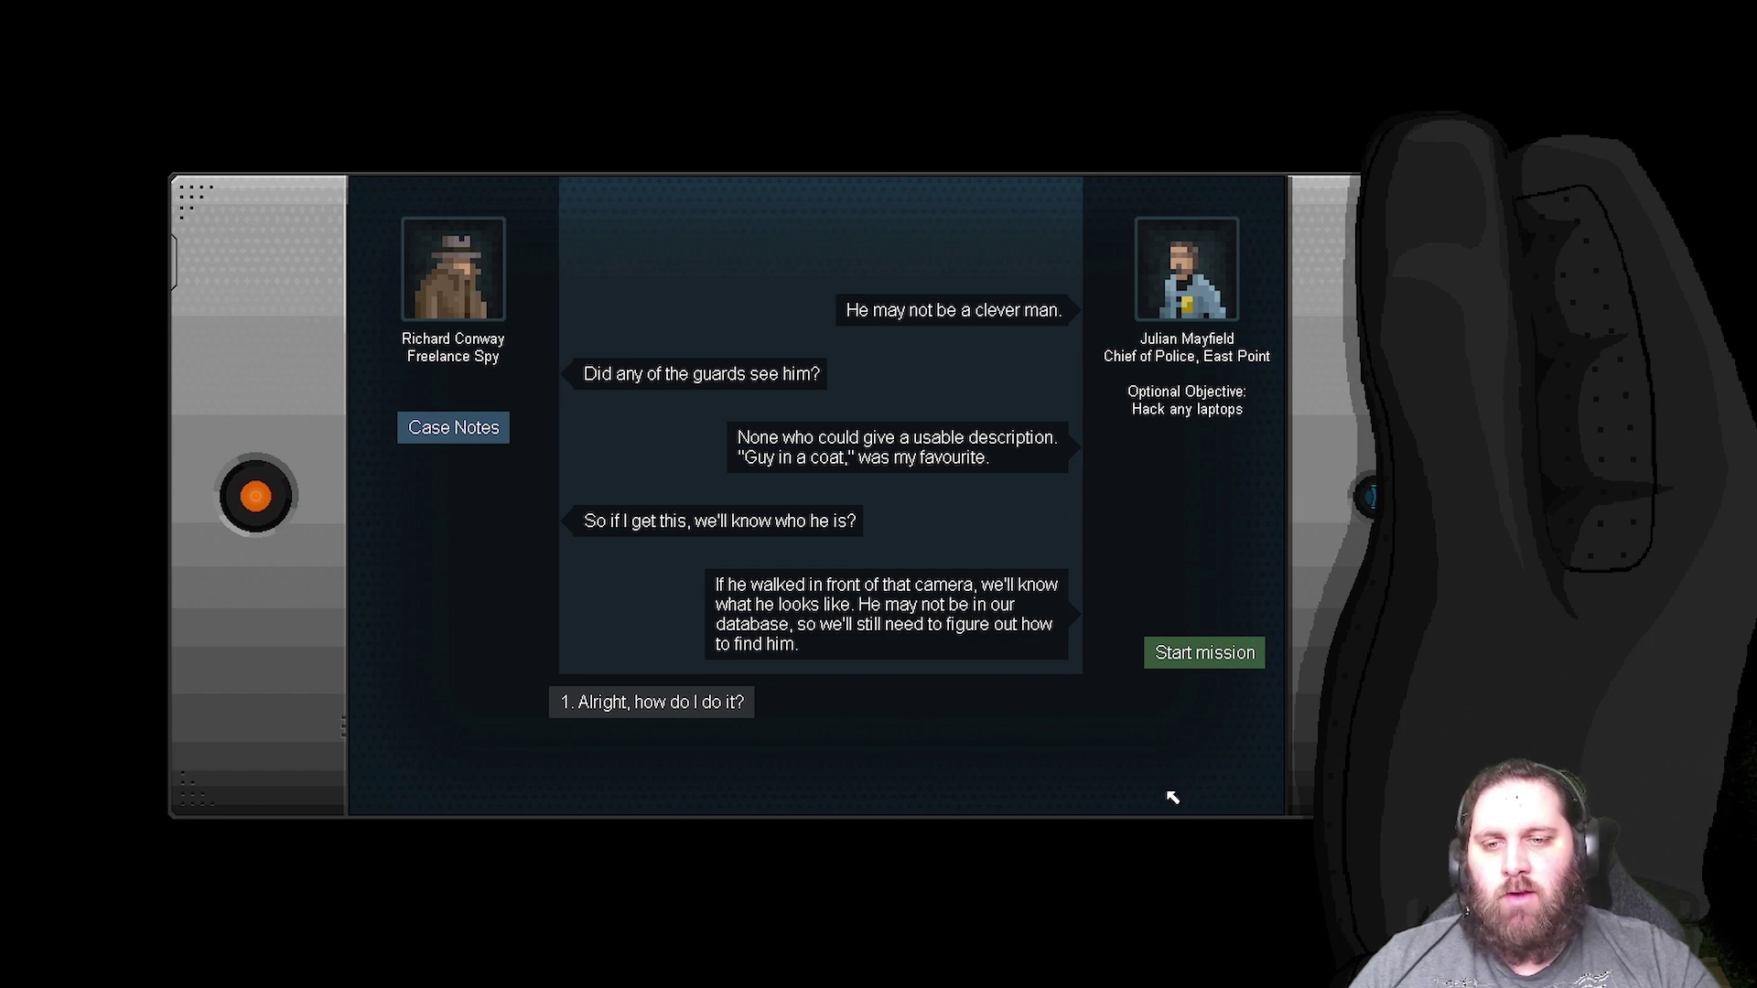
pyautogui.press('1')
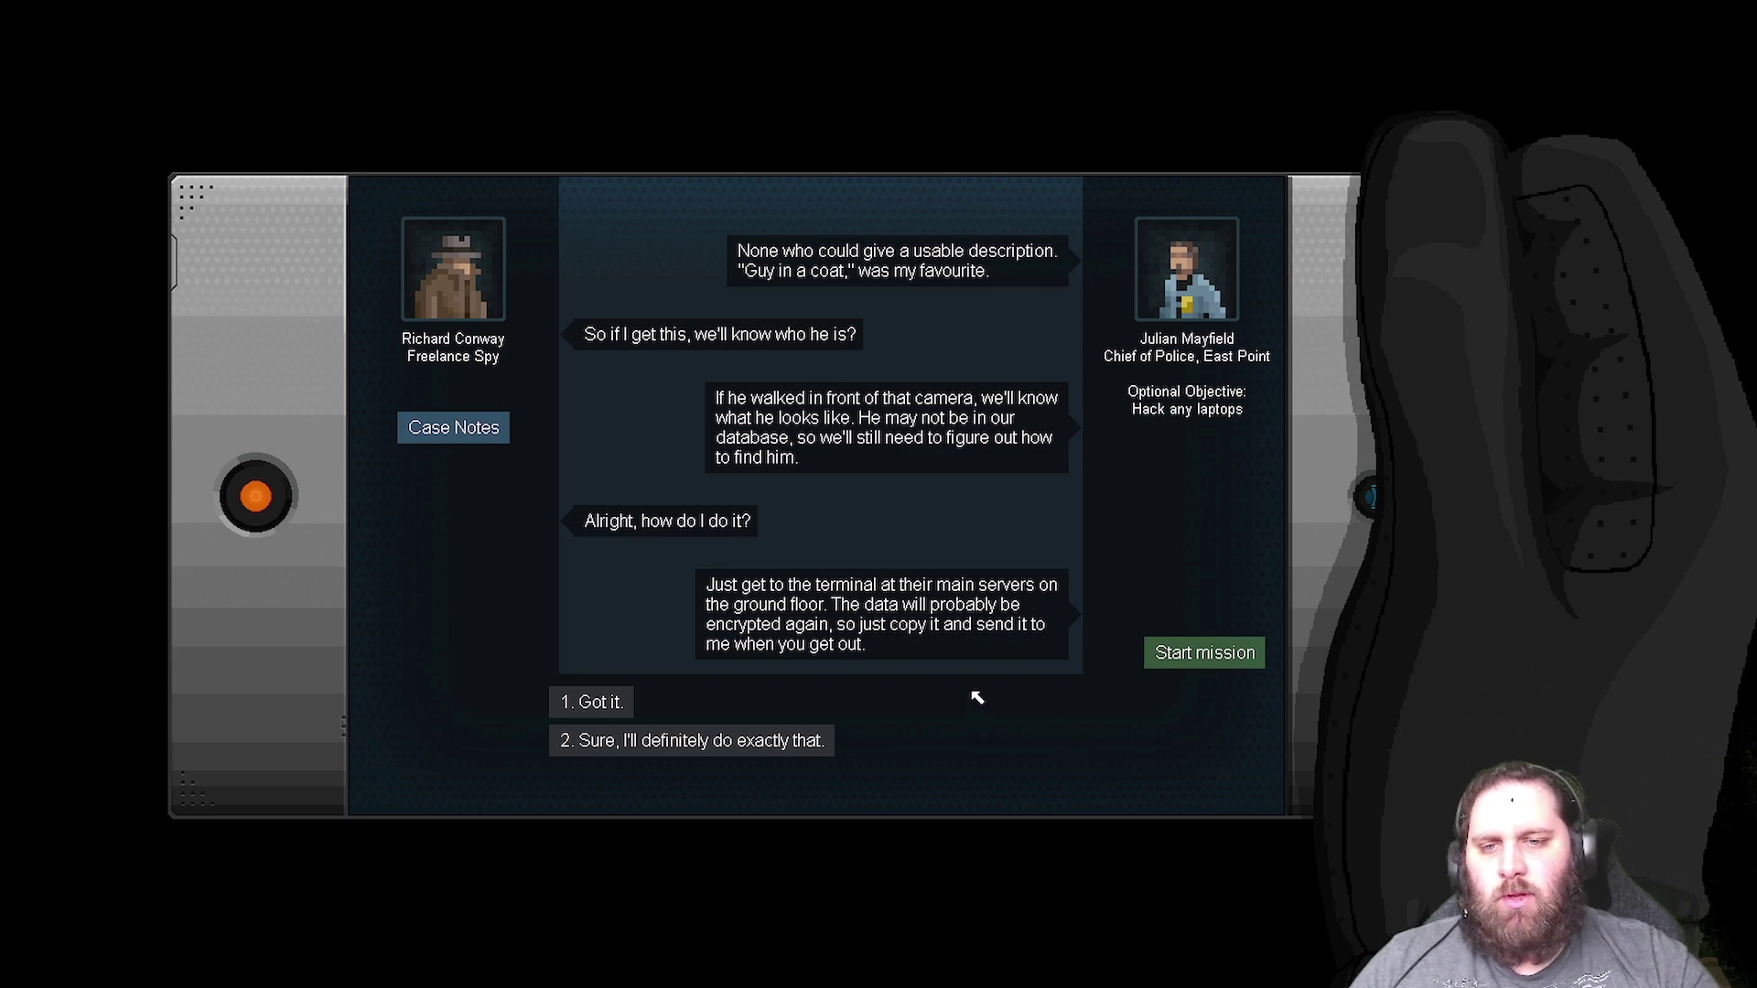
pyautogui.press('1')
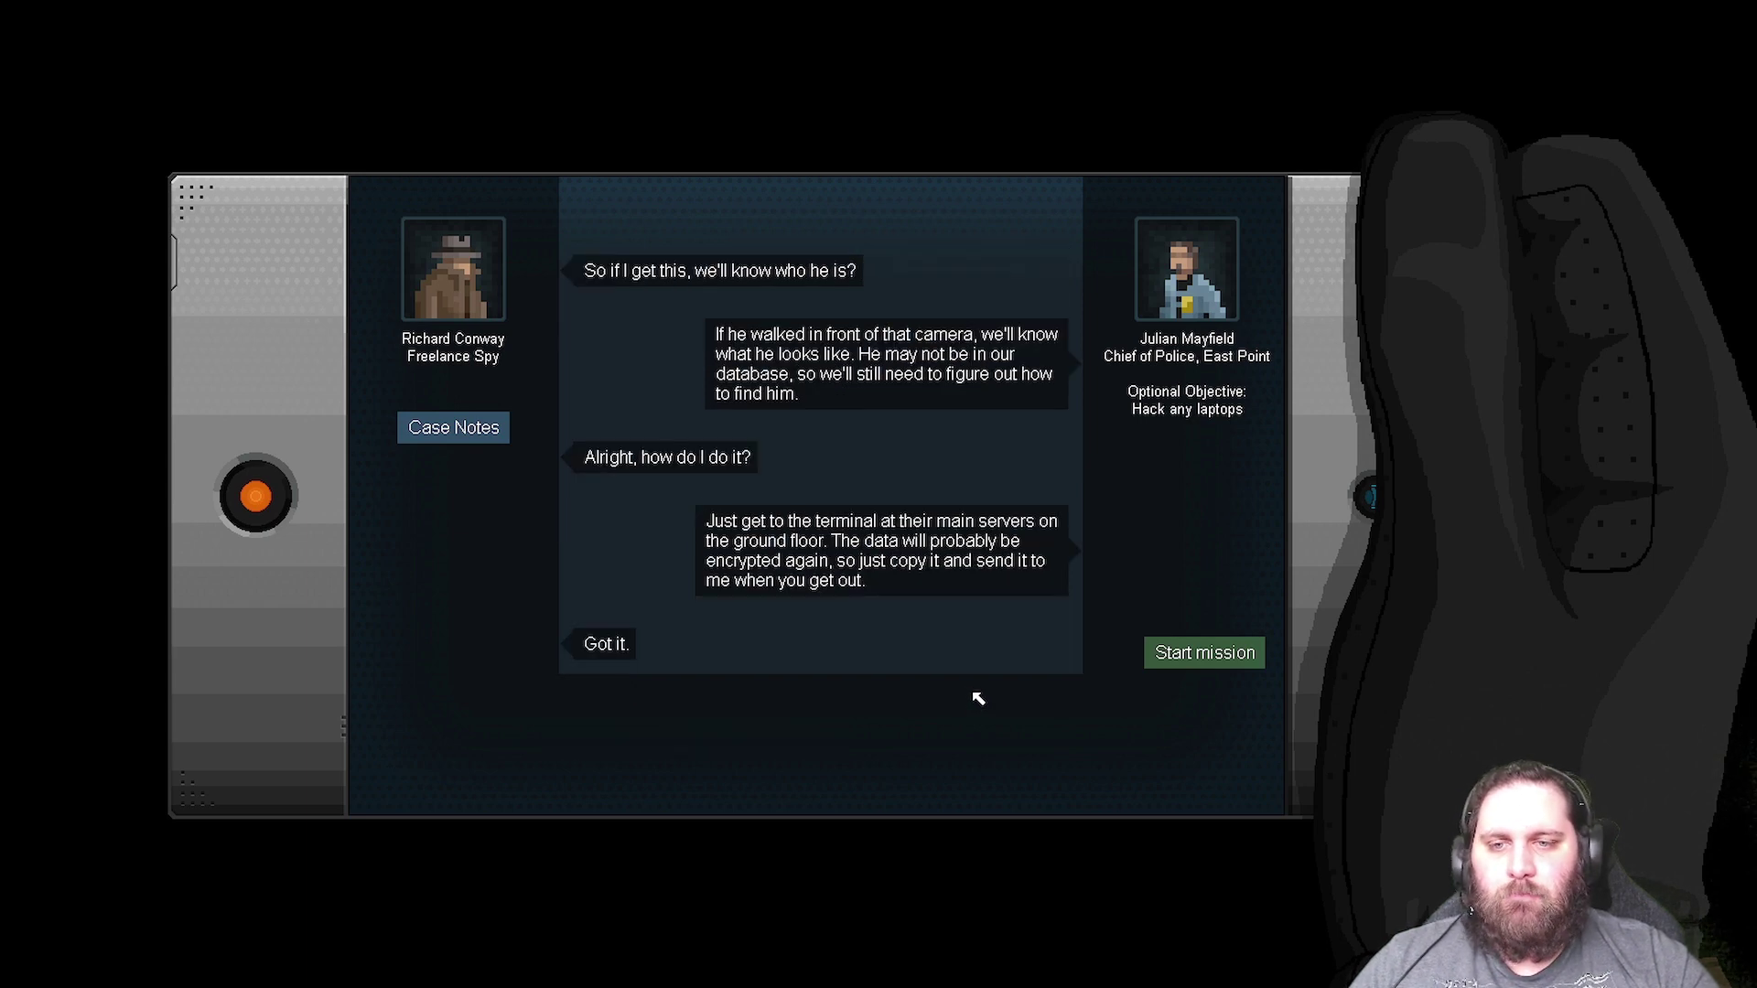
pyautogui.click(1180, 656)
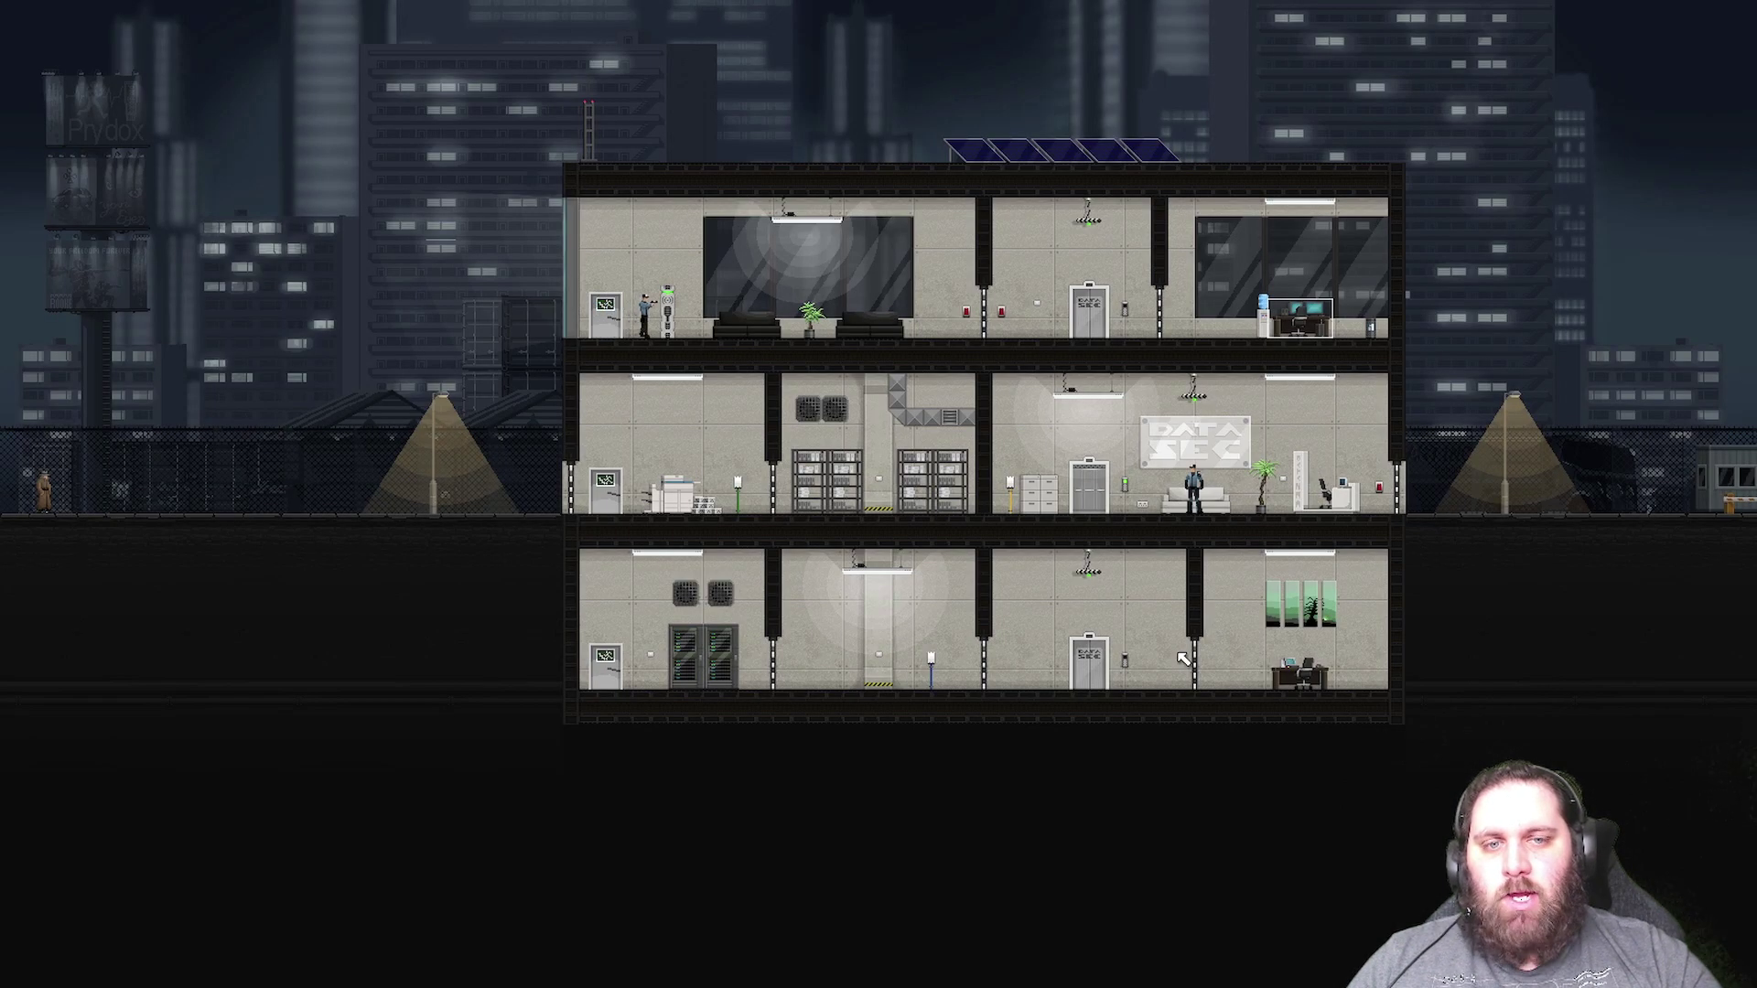
# - Leap onto the building and wire the top-floor motion detector to the middle-floor left door
pyautogui.press('d')
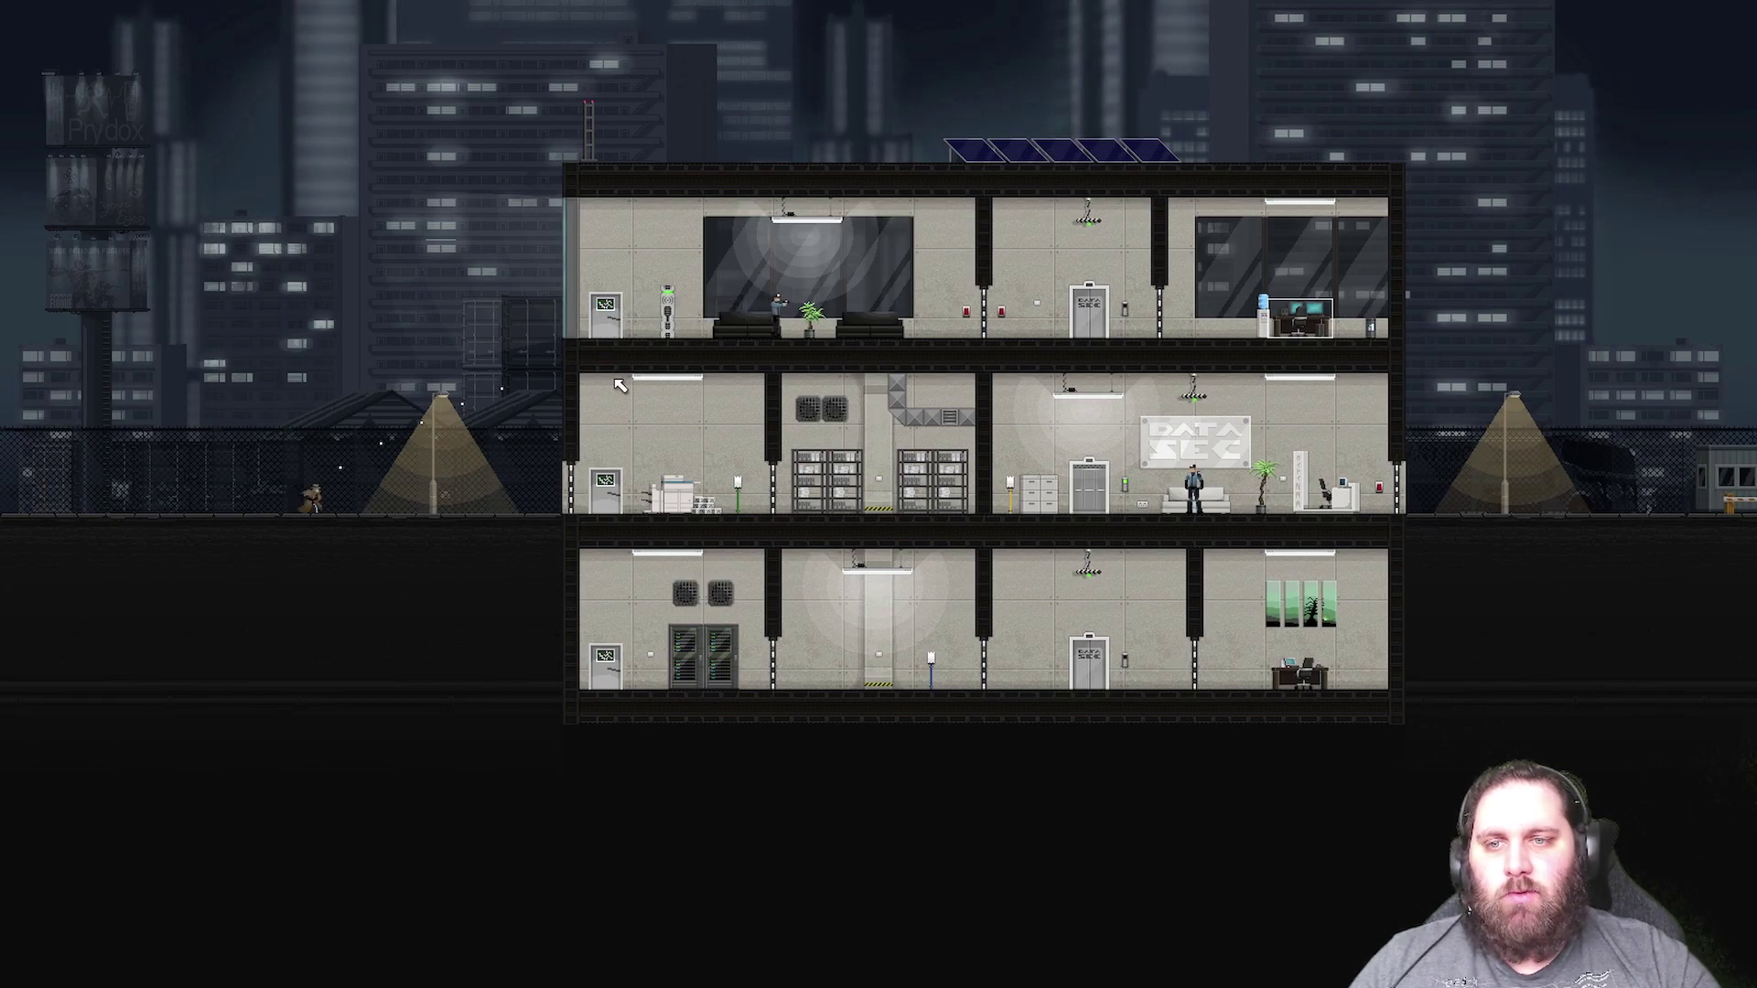
pyautogui.click(628, 398)
pyautogui.press('space')
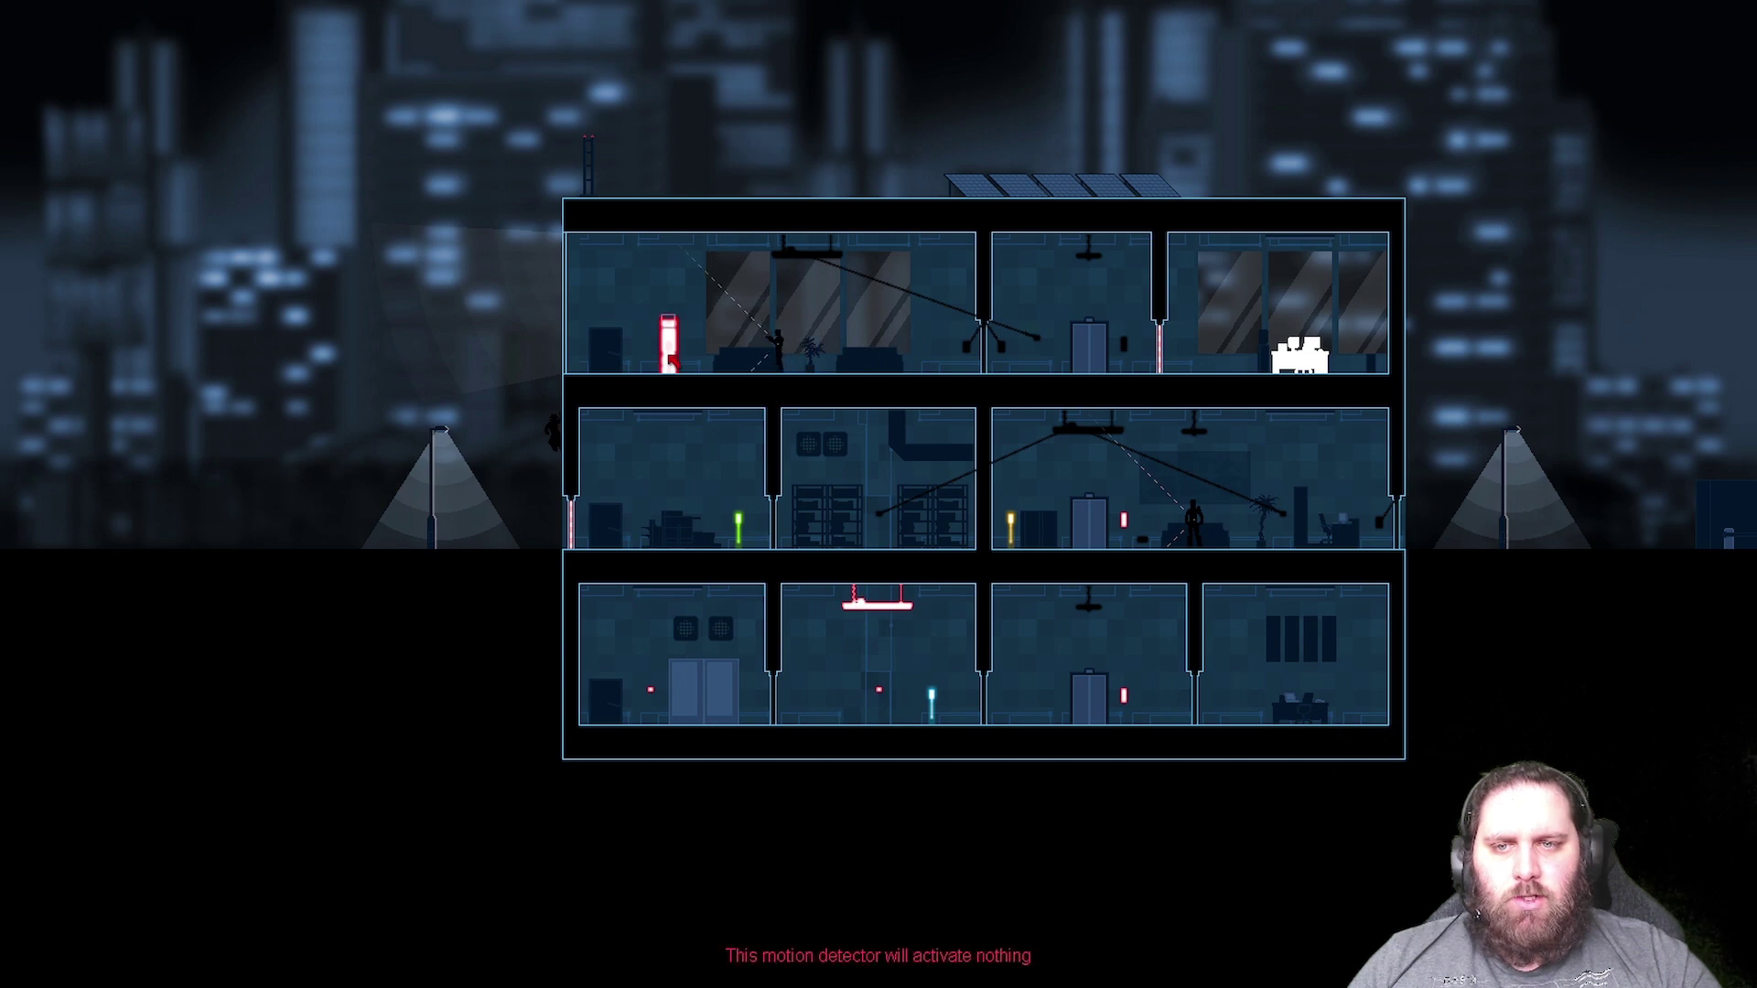
pyautogui.moveTo(667, 344); pyautogui.dragTo(877, 600)
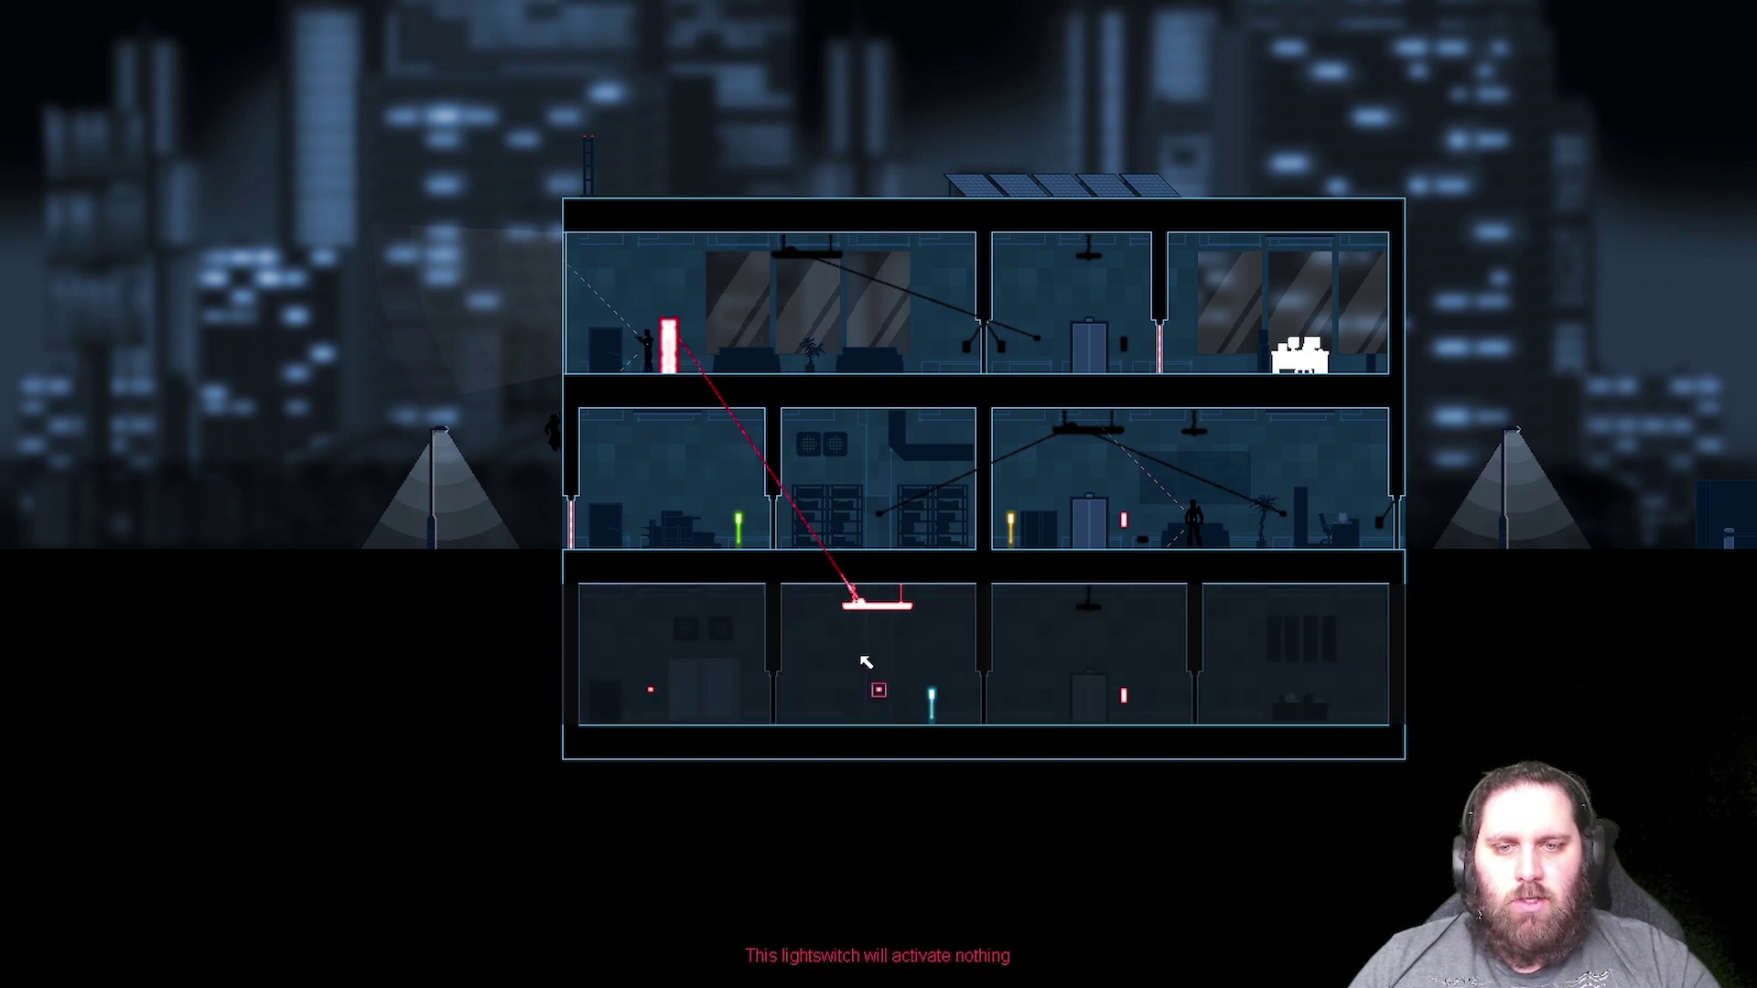
pyautogui.moveTo(838, 582)
pyautogui.mouseDown()
pyautogui.moveTo(679, 350)
pyautogui.moveTo(1159, 325)
pyautogui.mouseUp()
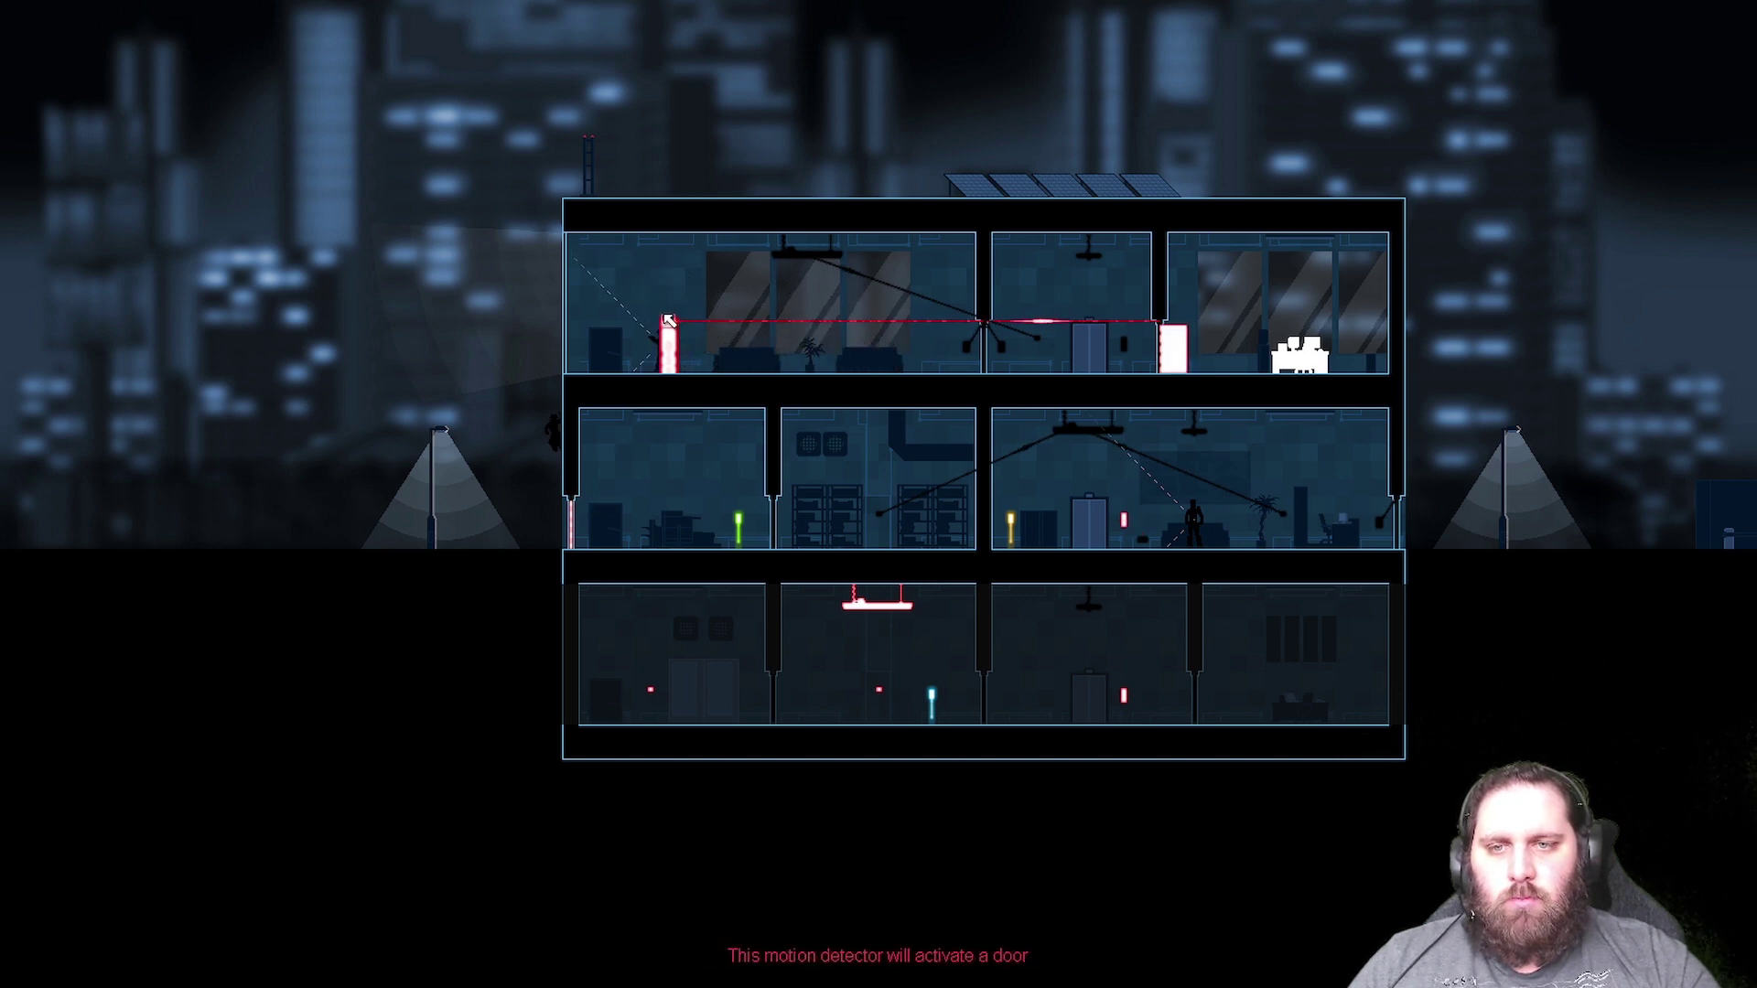
pyautogui.moveTo(667, 320); pyautogui.dragTo(571, 505)
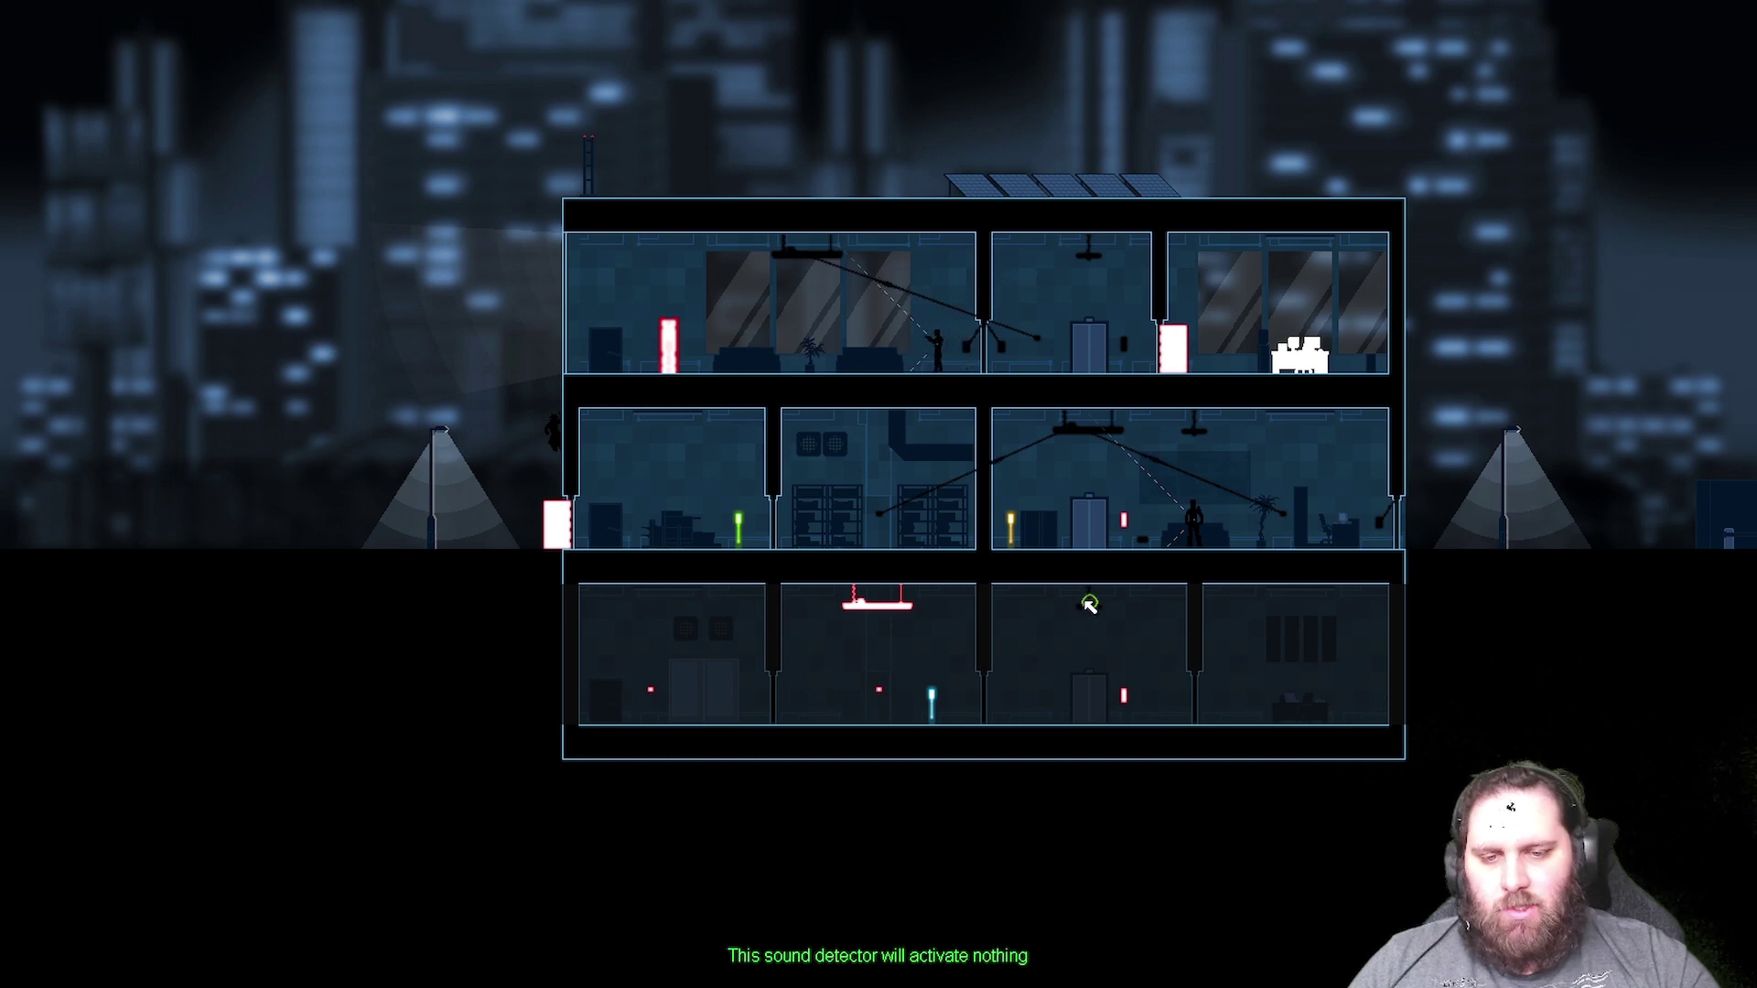
# - Drop out past the middle floor, leap back onto the left wall, and reopen wiring view
pyautogui.press('space')
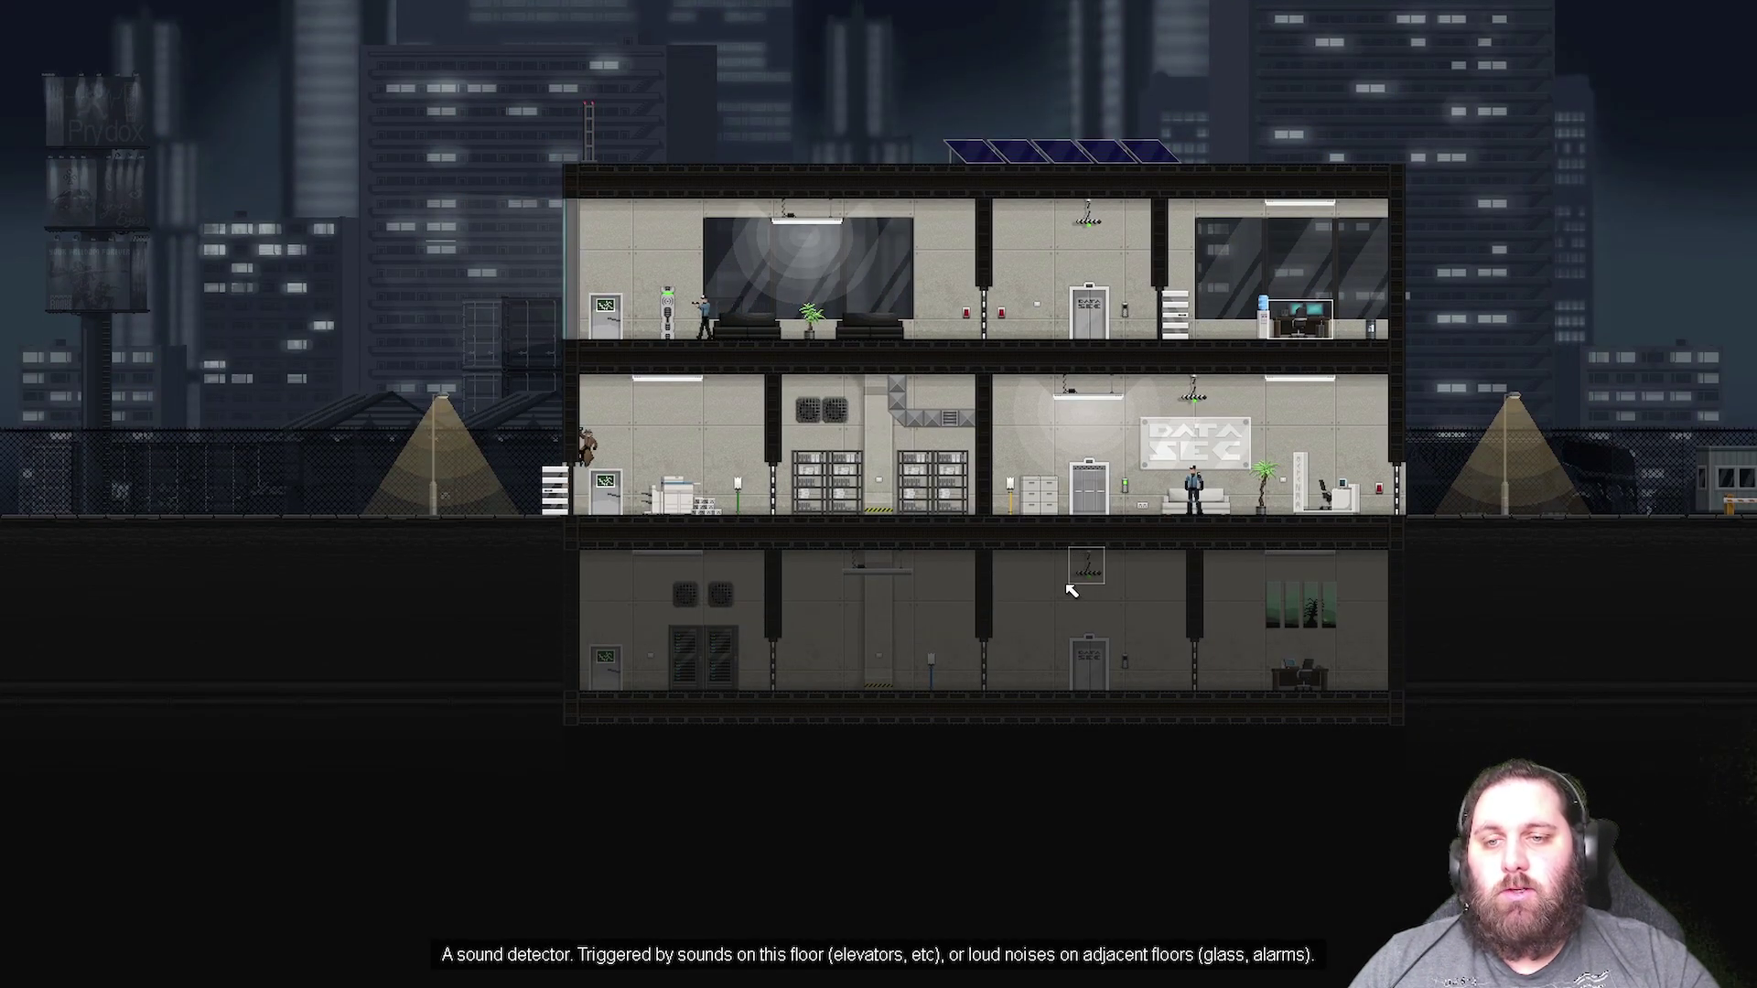
pyautogui.press('s')
pyautogui.press('d')
pyautogui.press('a')
pyautogui.click(659, 387)
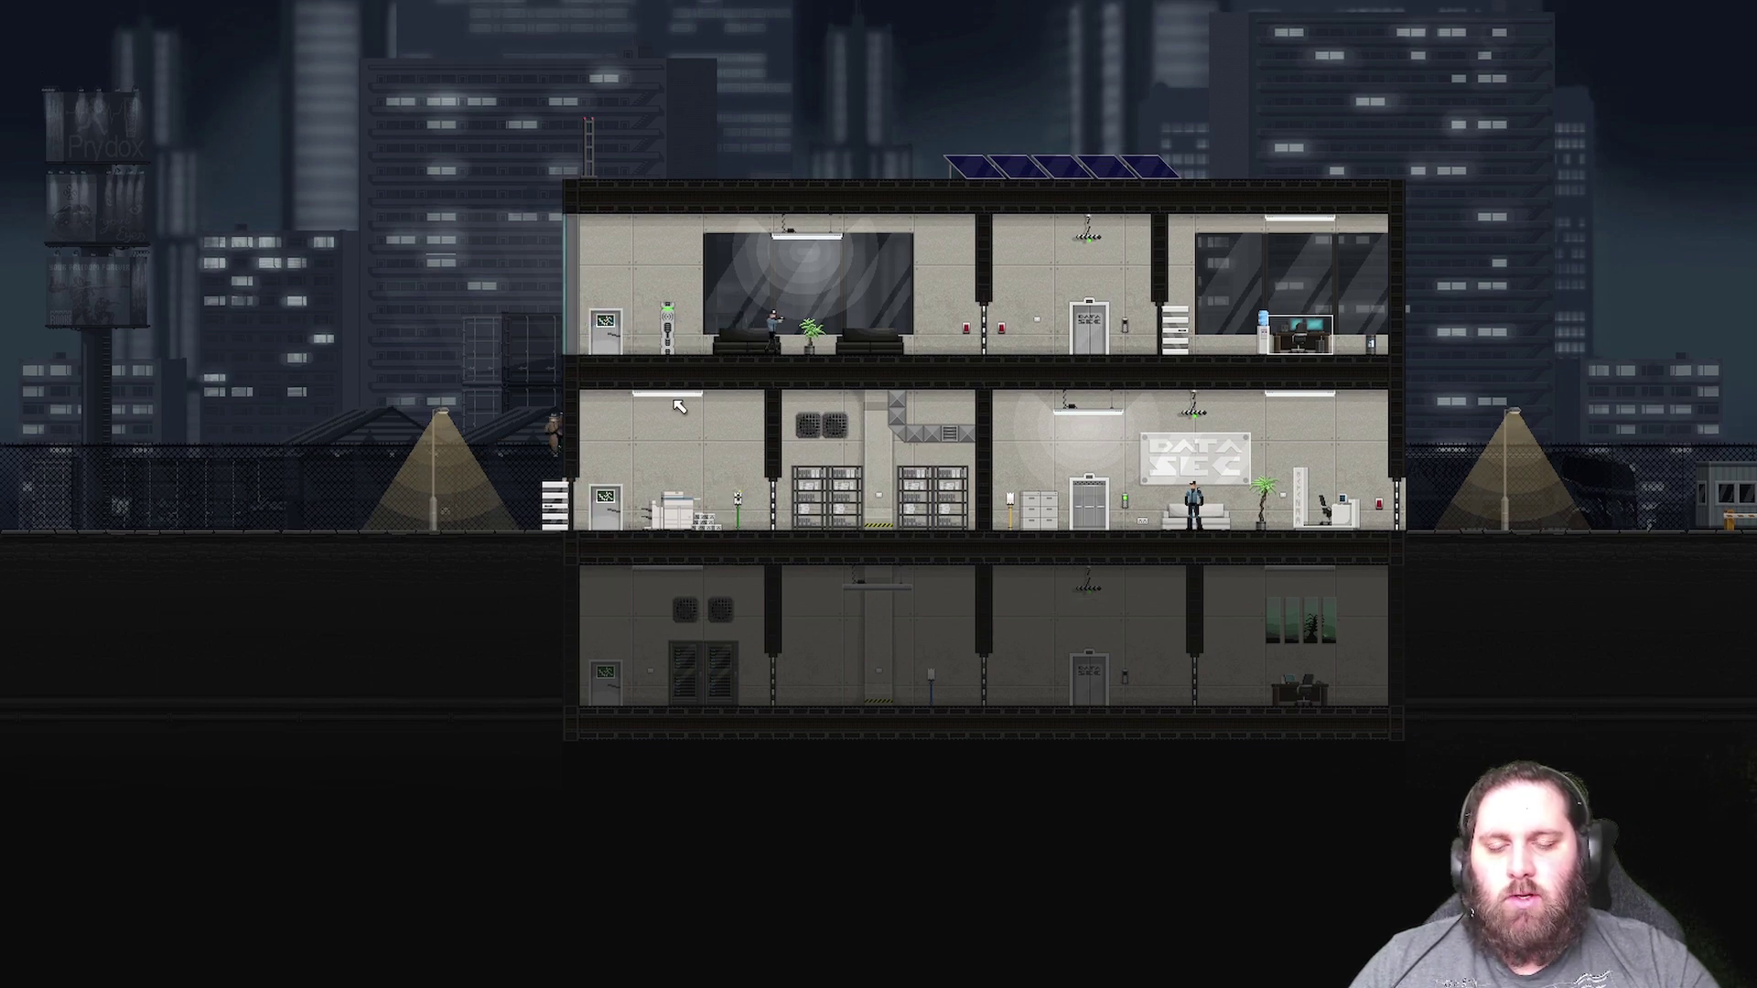
pyautogui.press('space')
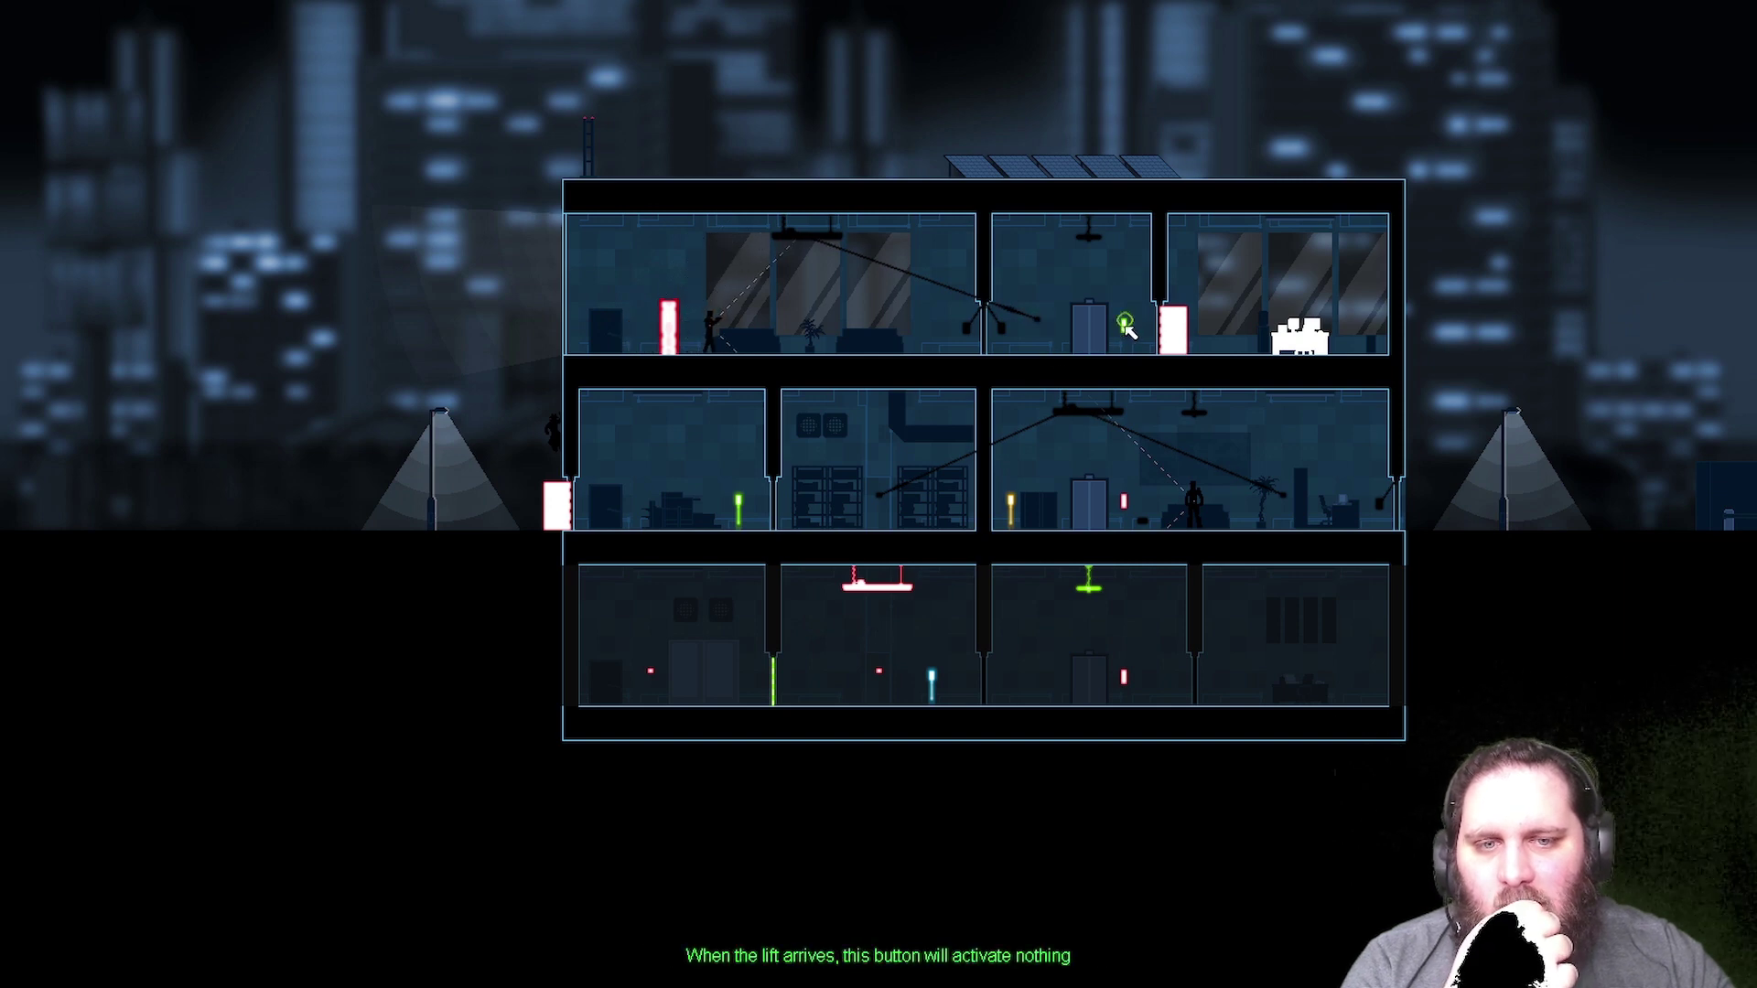
# - Test motion detector-to-lift button and sound detector-to-door links, then remove both
pyautogui.click(1147, 466)
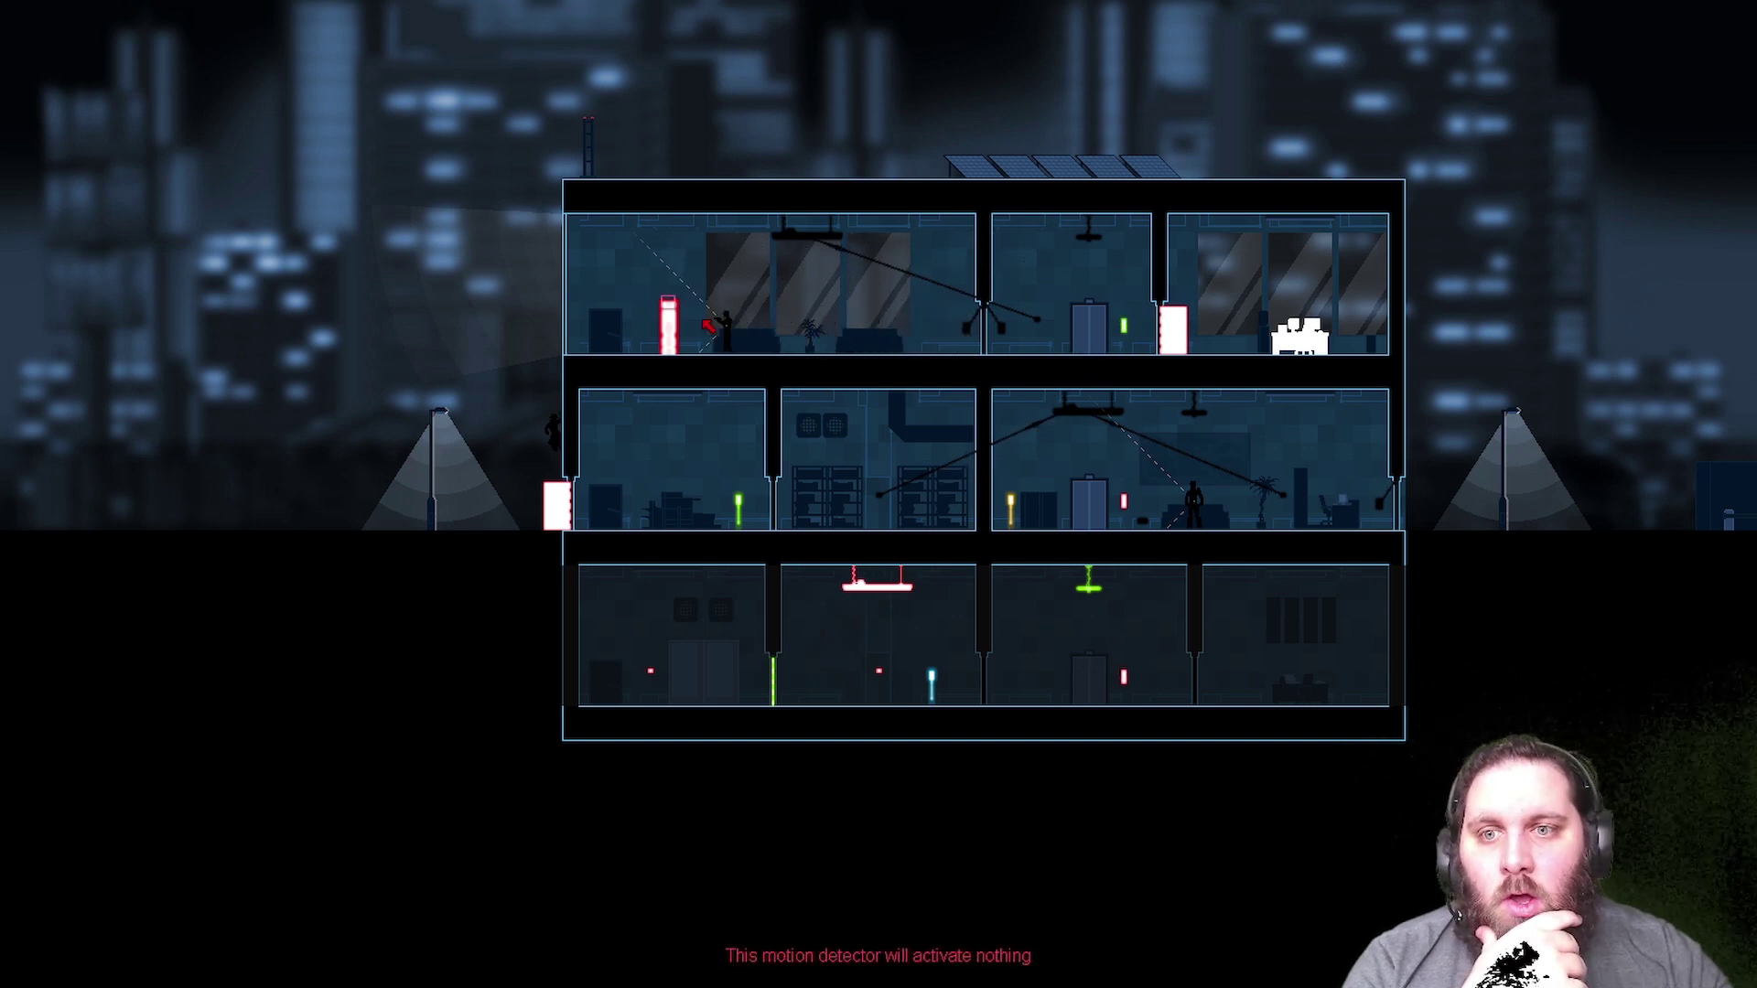
pyautogui.moveTo(669, 325); pyautogui.dragTo(1123, 674)
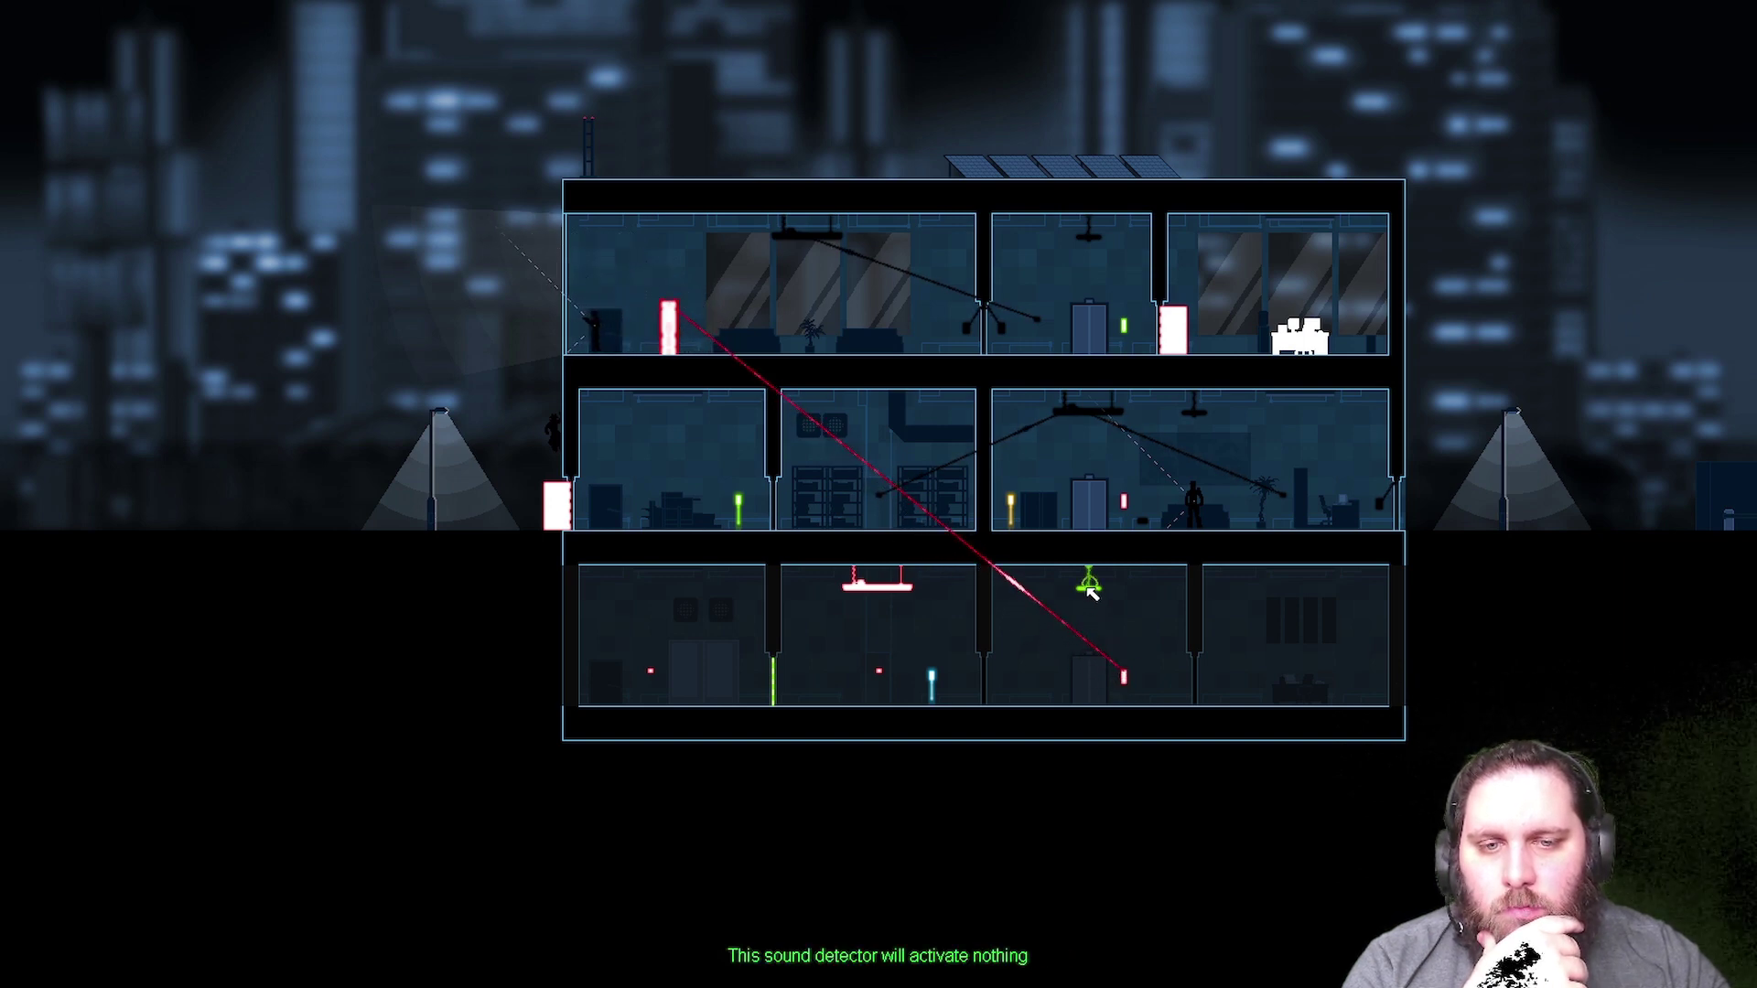
pyautogui.moveTo(1087, 585); pyautogui.dragTo(773, 660)
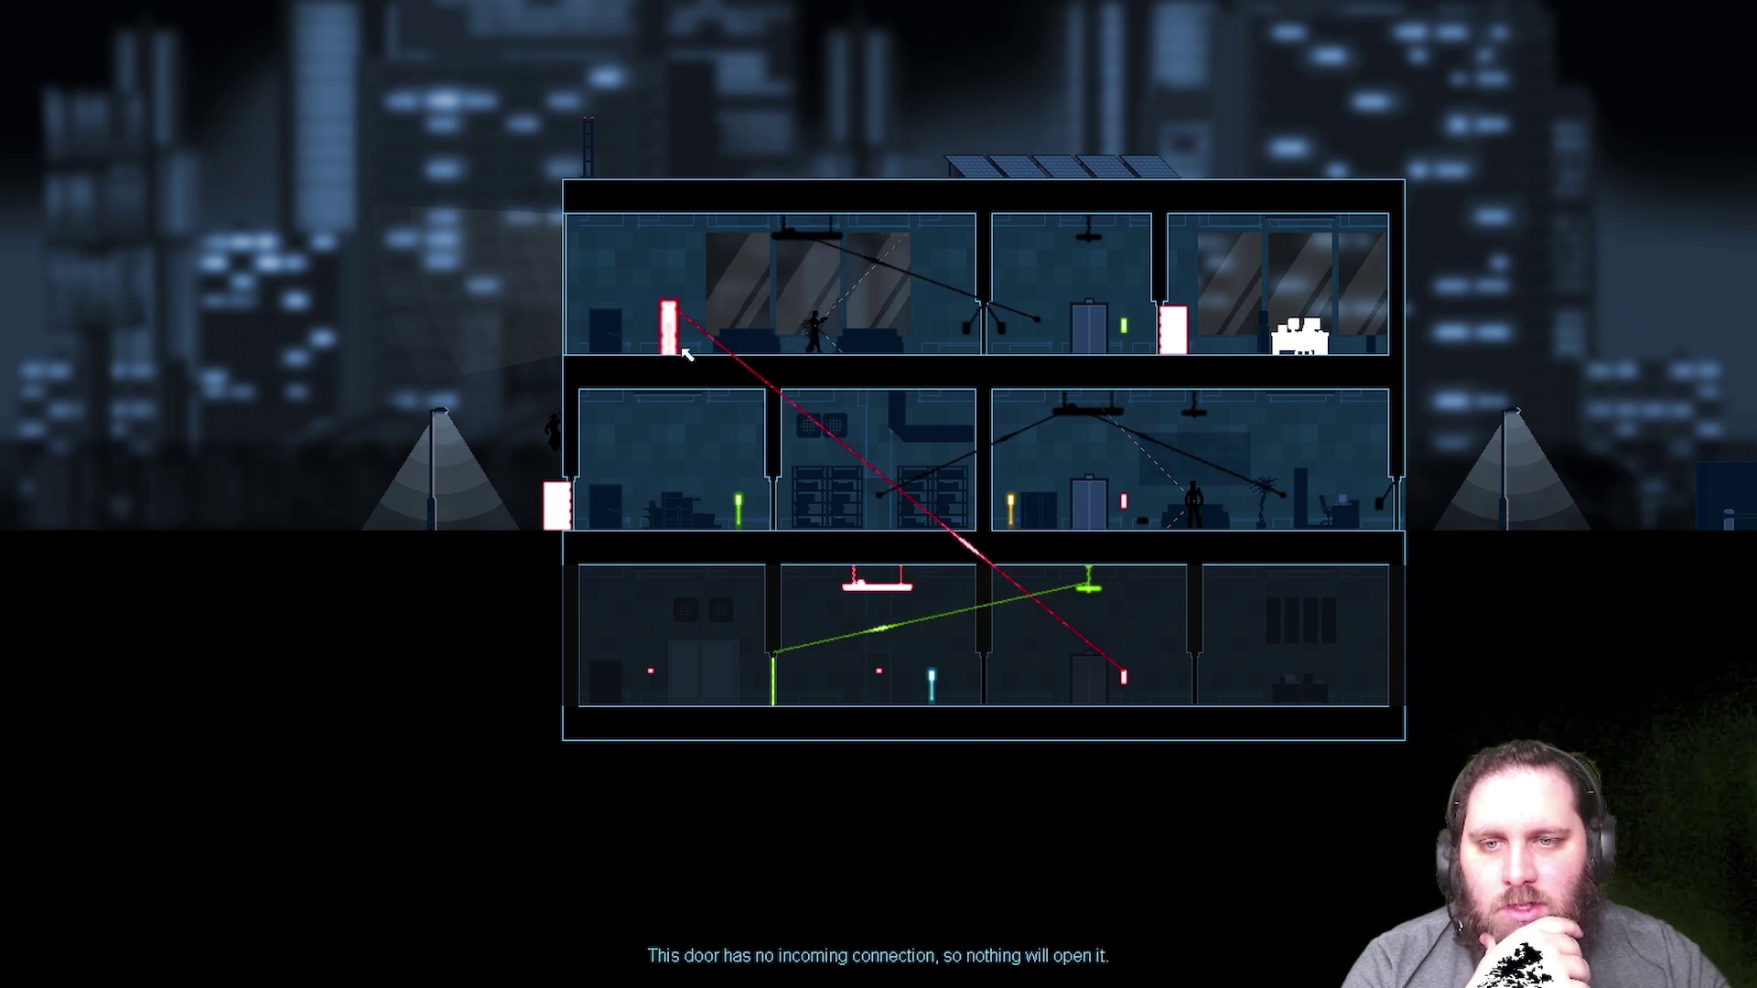
pyautogui.click(1032, 605)
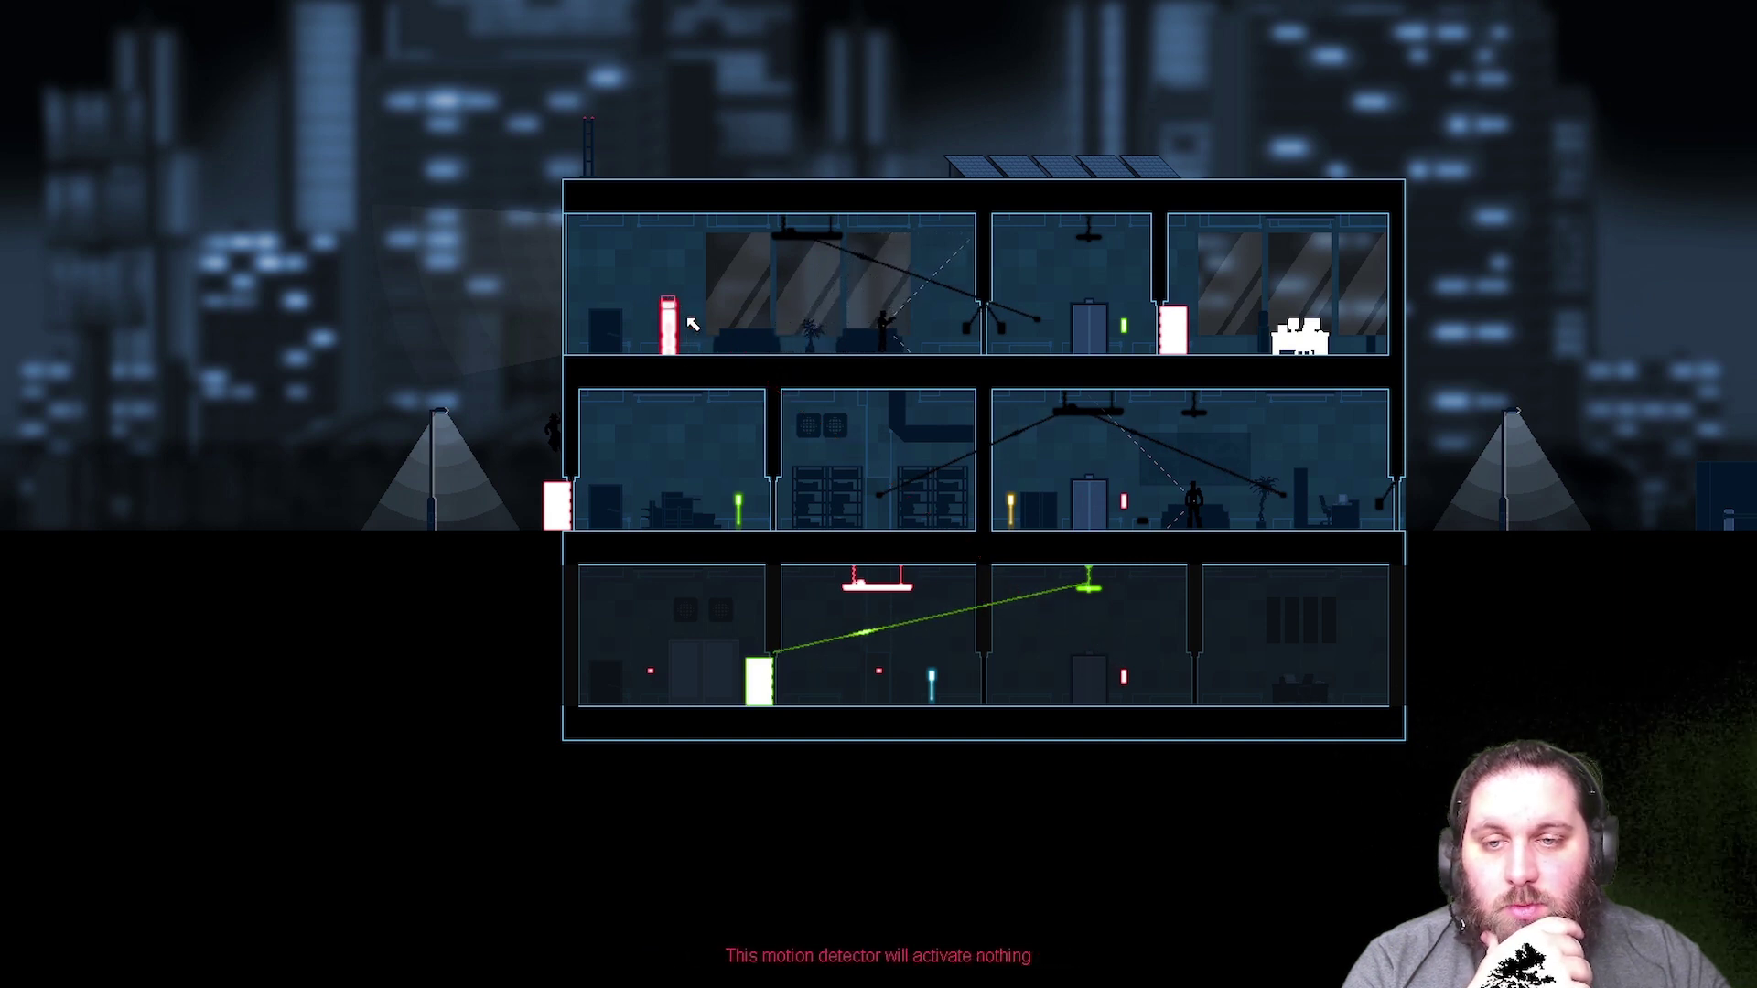
pyautogui.click(1098, 586)
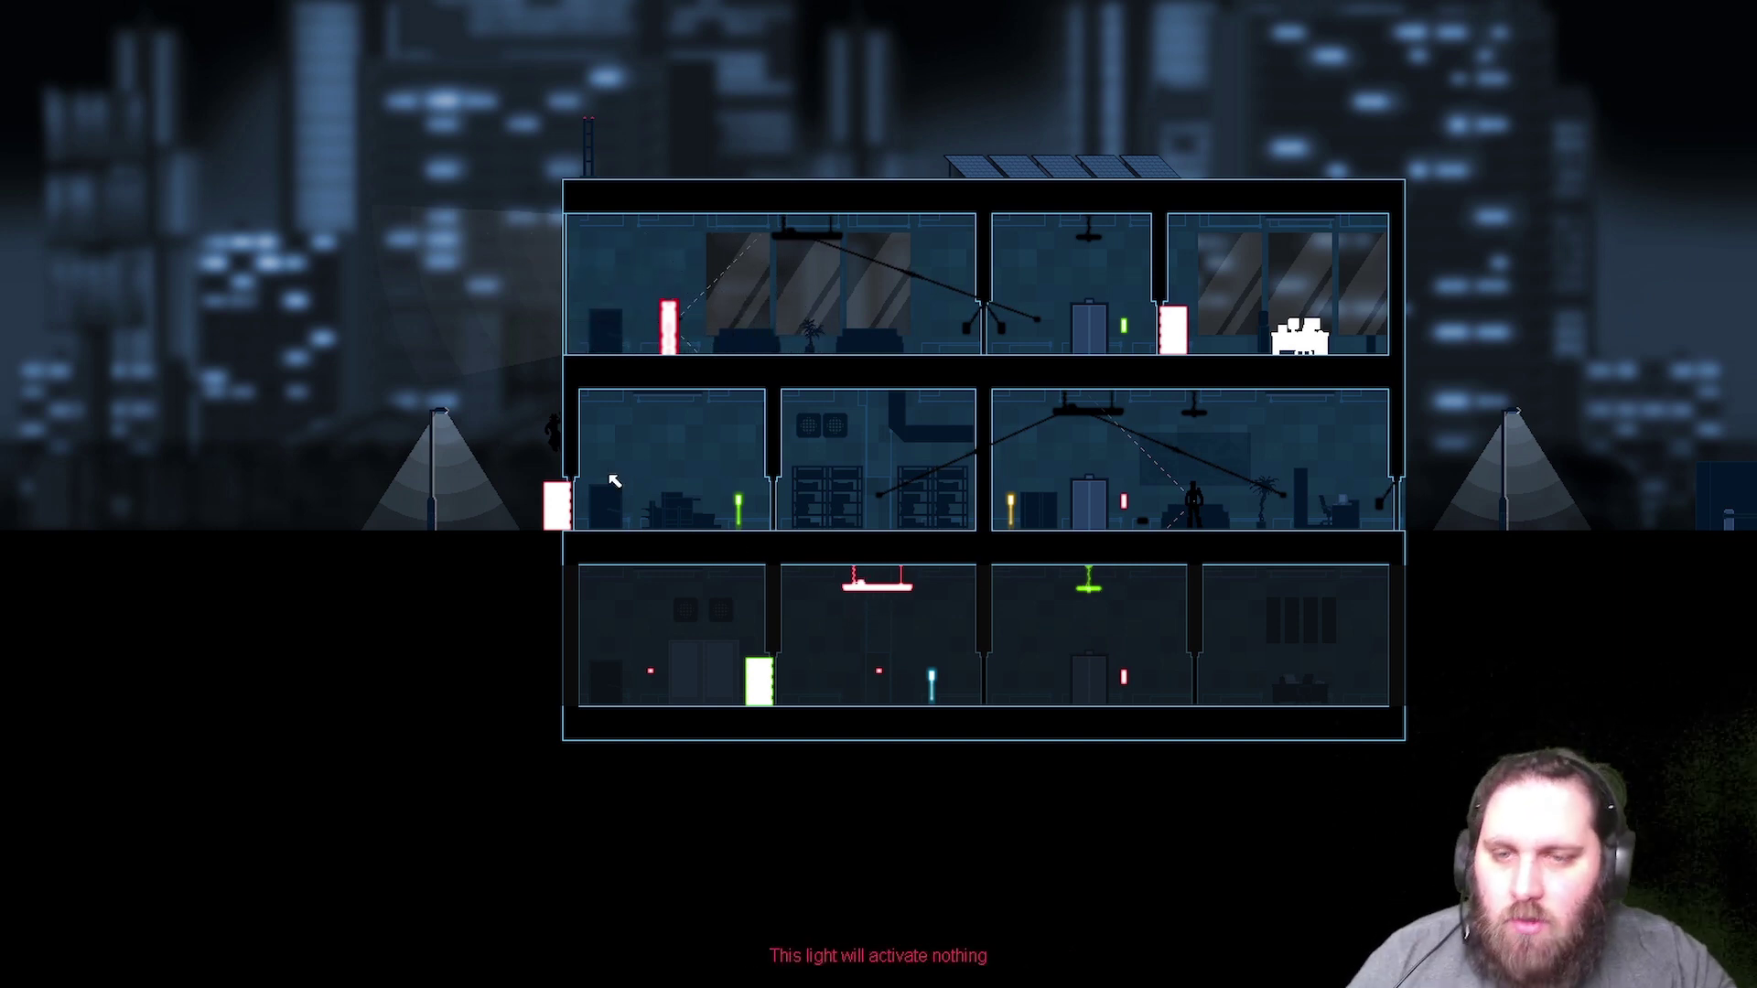
# - Drop down the wall and take the stairwell to the bottom floor
pyautogui.press('Tab')
pyautogui.press('s')
pyautogui.press('d')
pyautogui.press('s')
pyautogui.press('d')
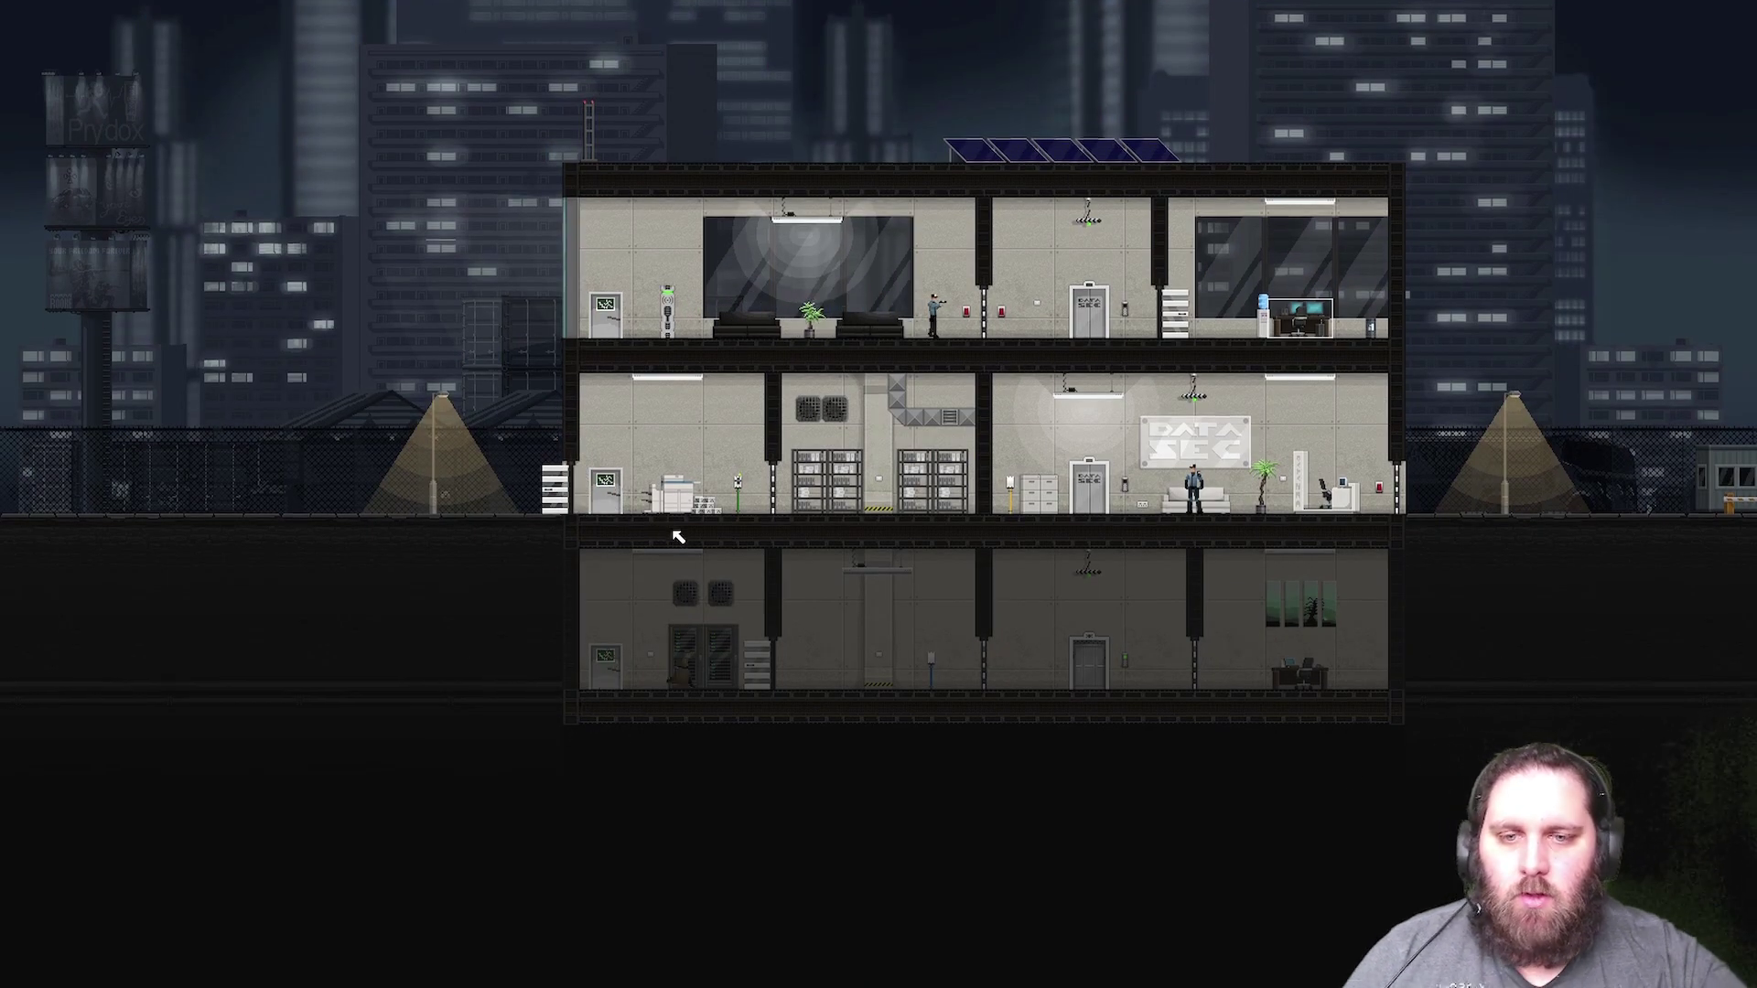
# - Check the bottom-floor door's trigger and link the sound detector to the elevator button
pyautogui.press('space')
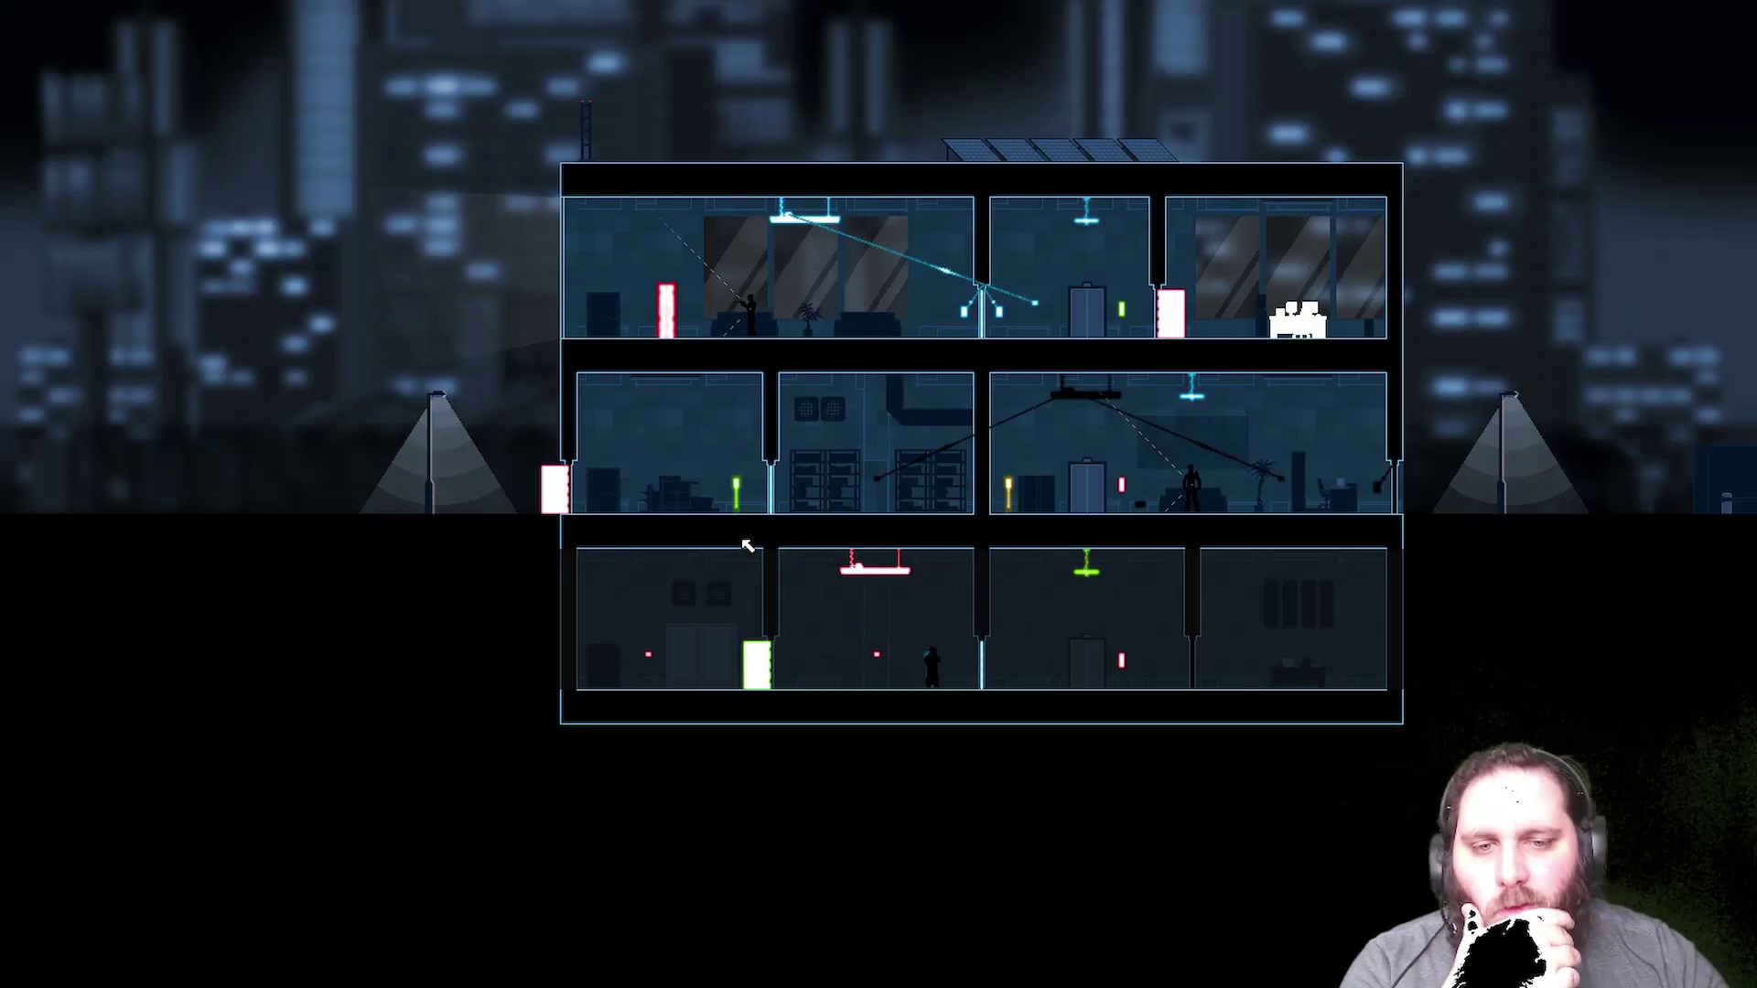
pyautogui.click(980, 659)
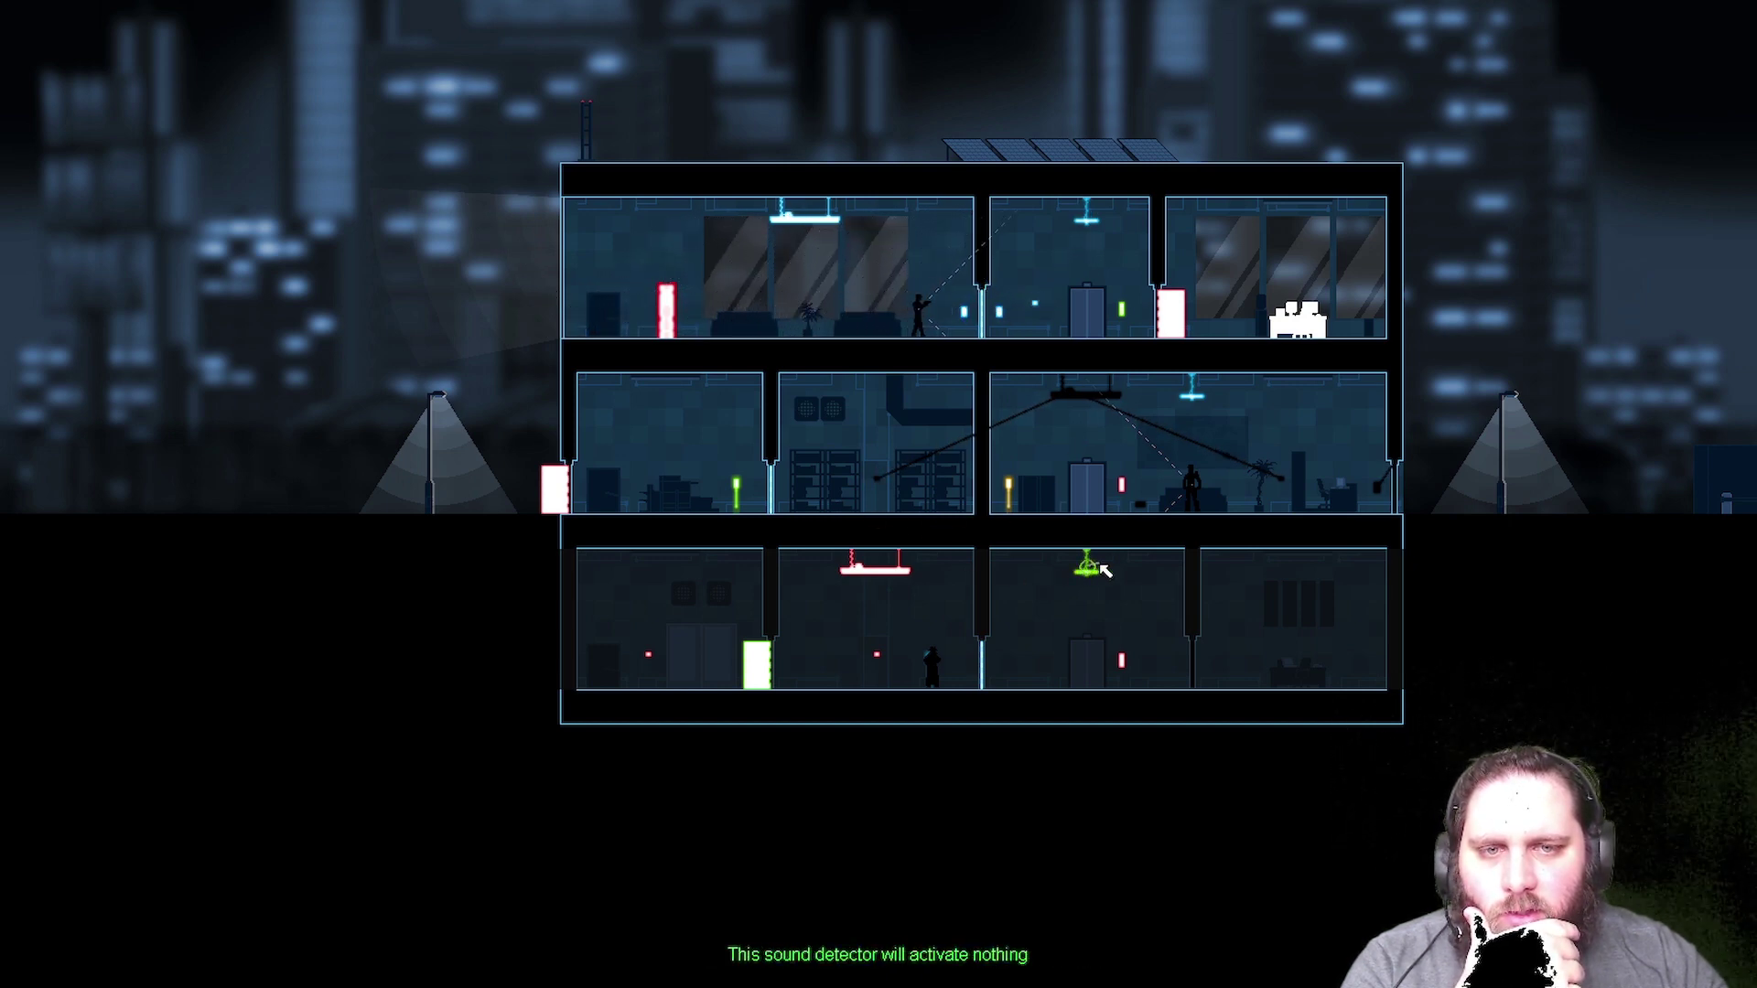
pyautogui.moveTo(1105, 567); pyautogui.dragTo(1121, 309)
pyautogui.moveTo(1084, 217)
pyautogui.mouseDown()
pyautogui.moveTo(998, 234)
pyautogui.moveTo(983, 629)
pyautogui.mouseUp()
pyautogui.press('space')
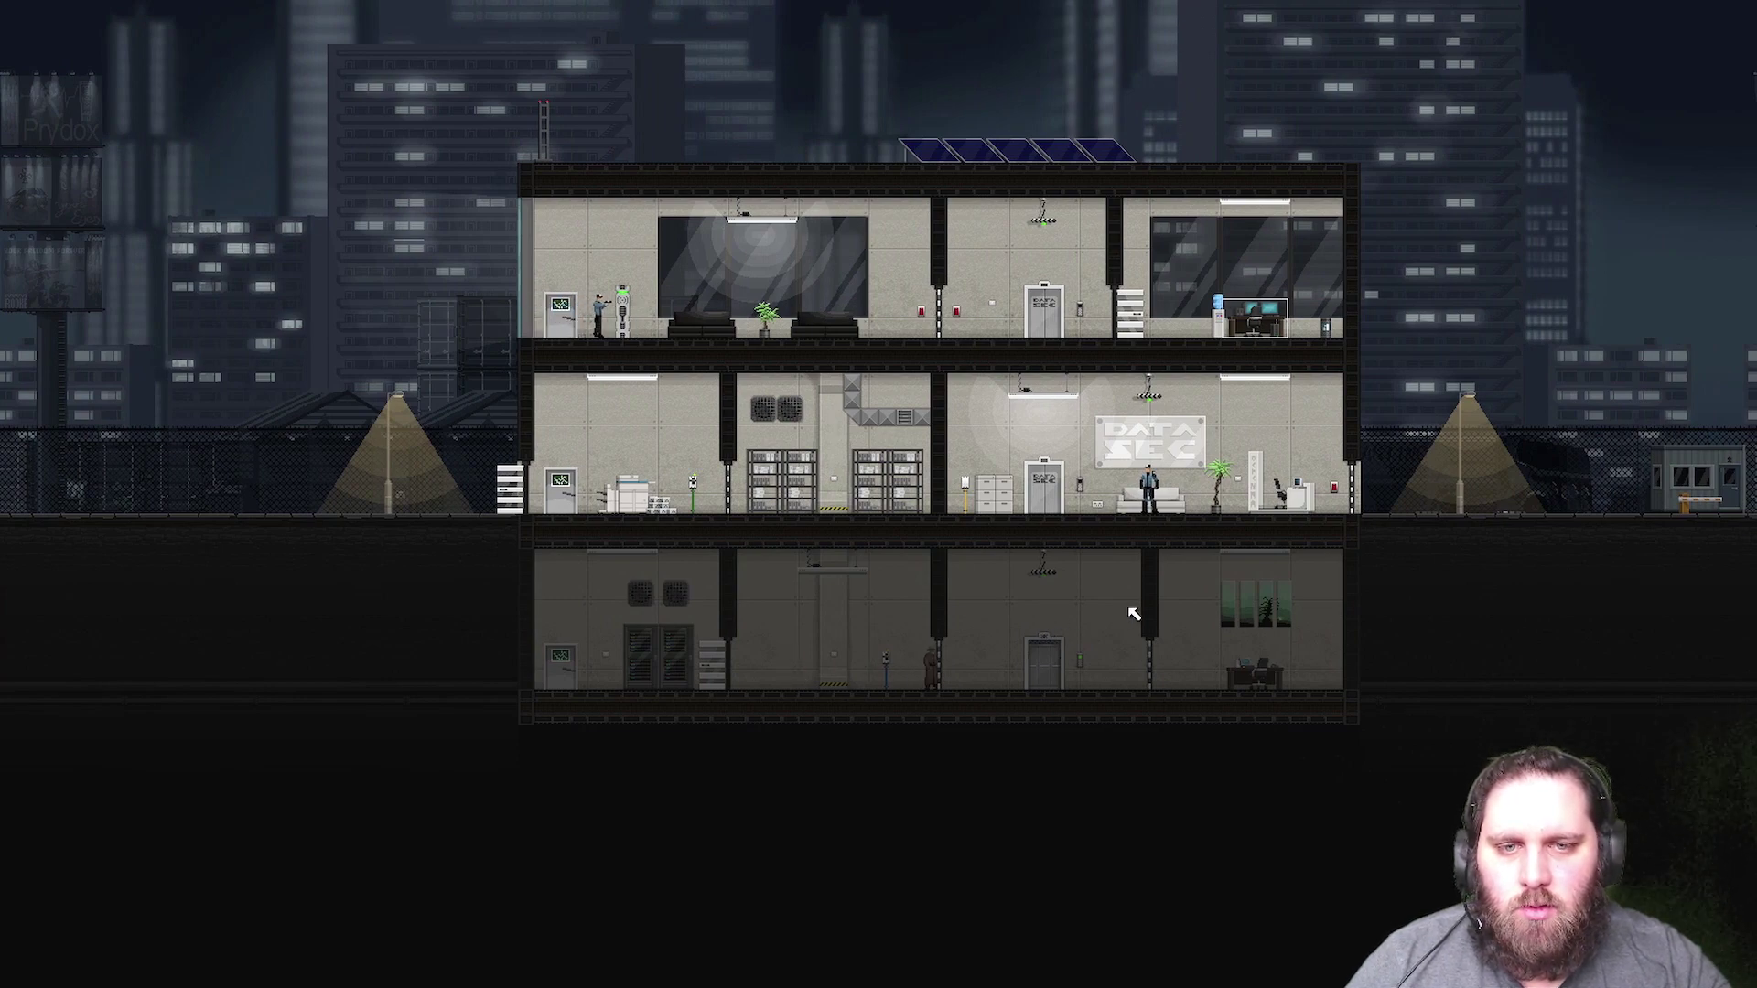
pyautogui.press('space')
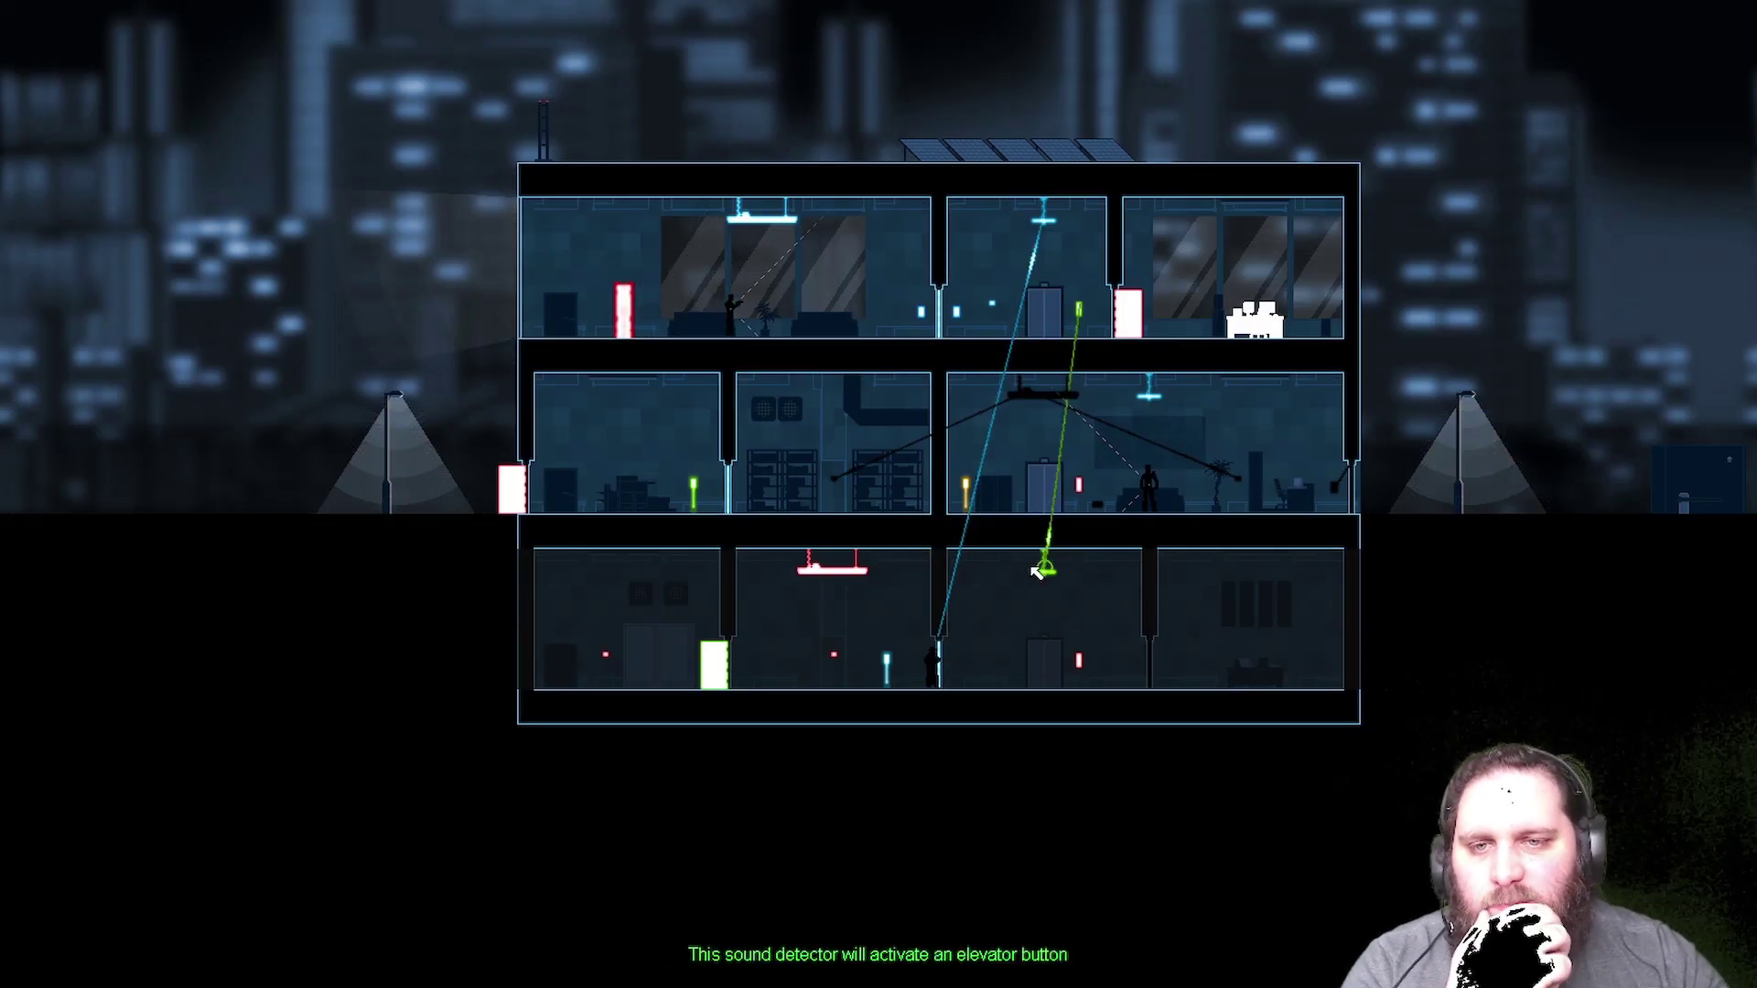
# - Connect the sound detector to the door and run the motion detector's wire to the bottom floor
pyautogui.moveTo(1037, 569); pyautogui.dragTo(1050, 578)
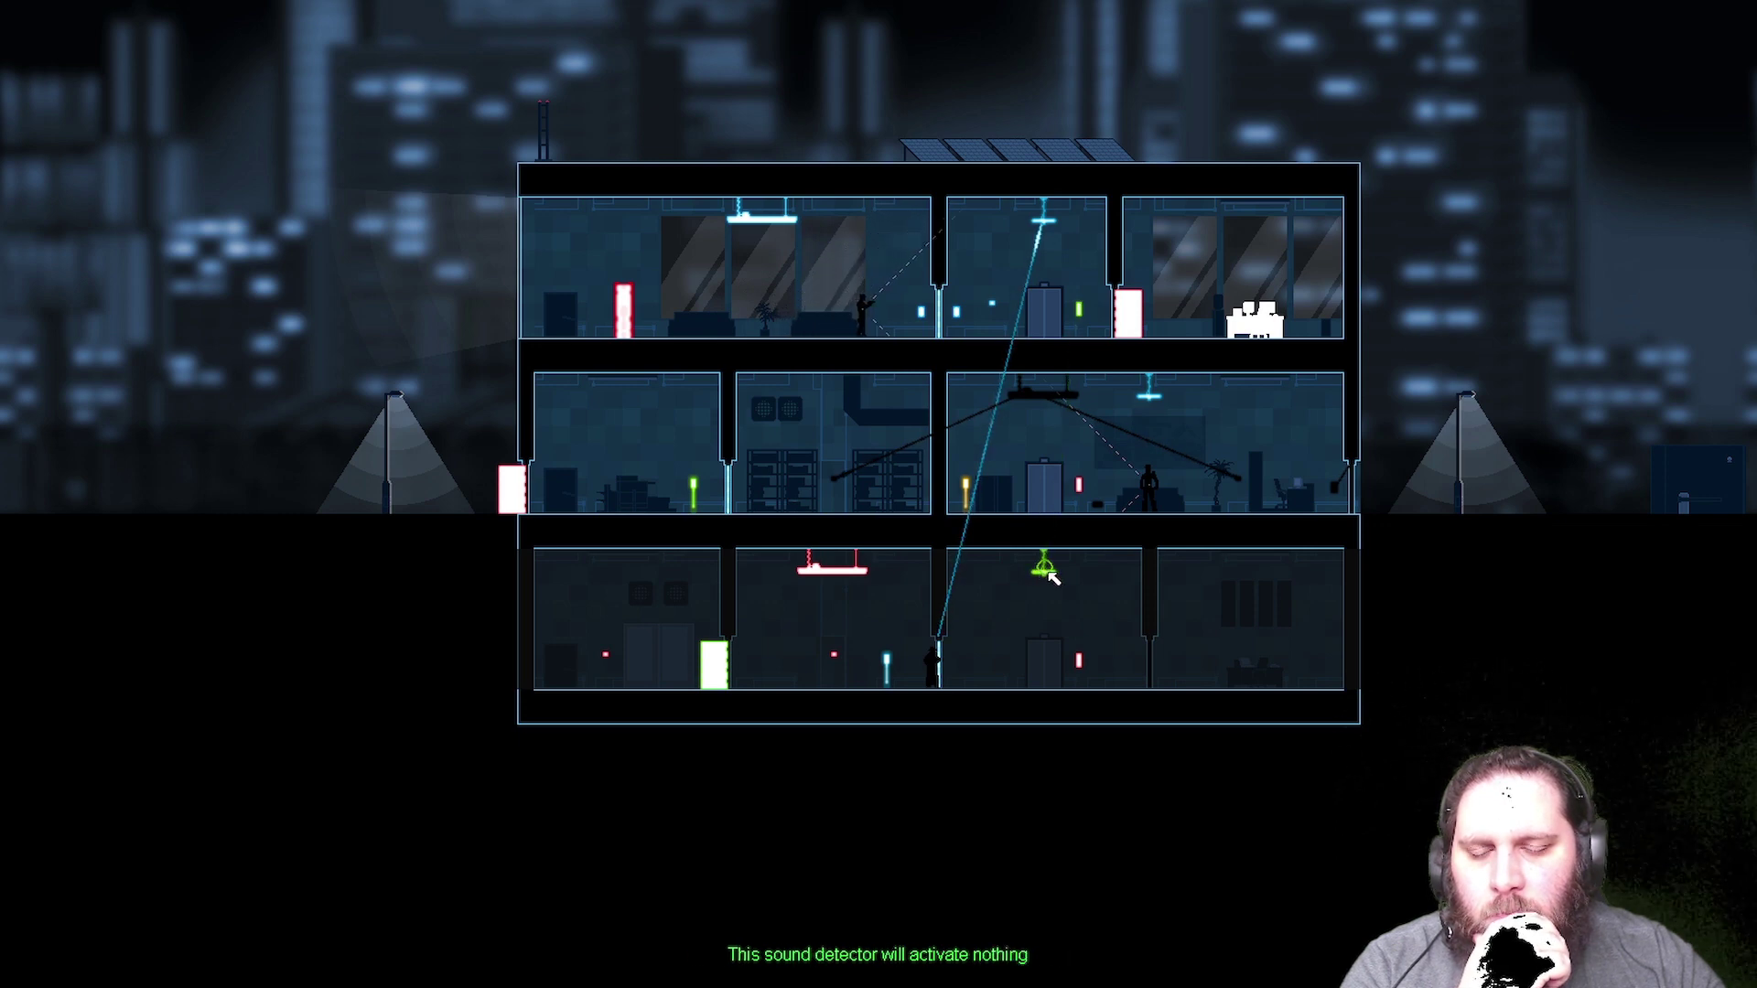
pyautogui.moveTo(984, 580)
pyautogui.mouseDown()
pyautogui.moveTo(718, 642)
pyautogui.moveTo(1023, 229)
pyautogui.moveTo(1078, 310)
pyautogui.mouseUp()
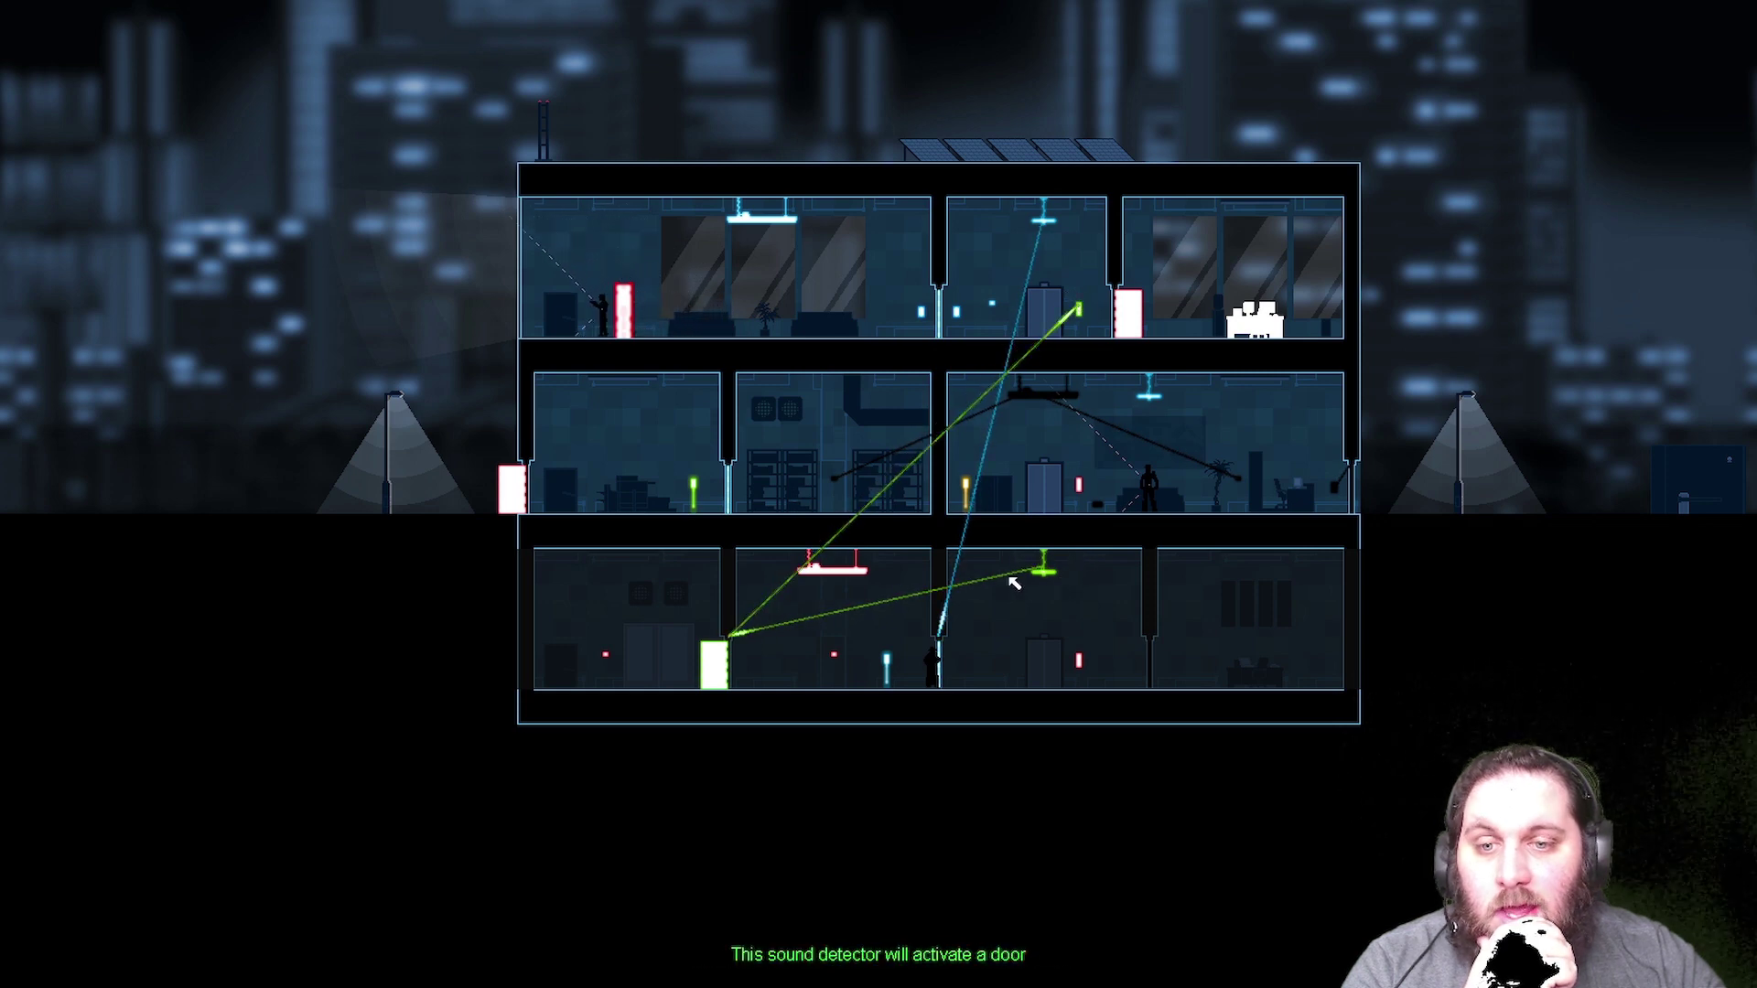
pyautogui.moveTo(624, 298)
pyautogui.mouseDown()
pyautogui.moveTo(1007, 474)
pyautogui.moveTo(1078, 484)
pyautogui.mouseUp()
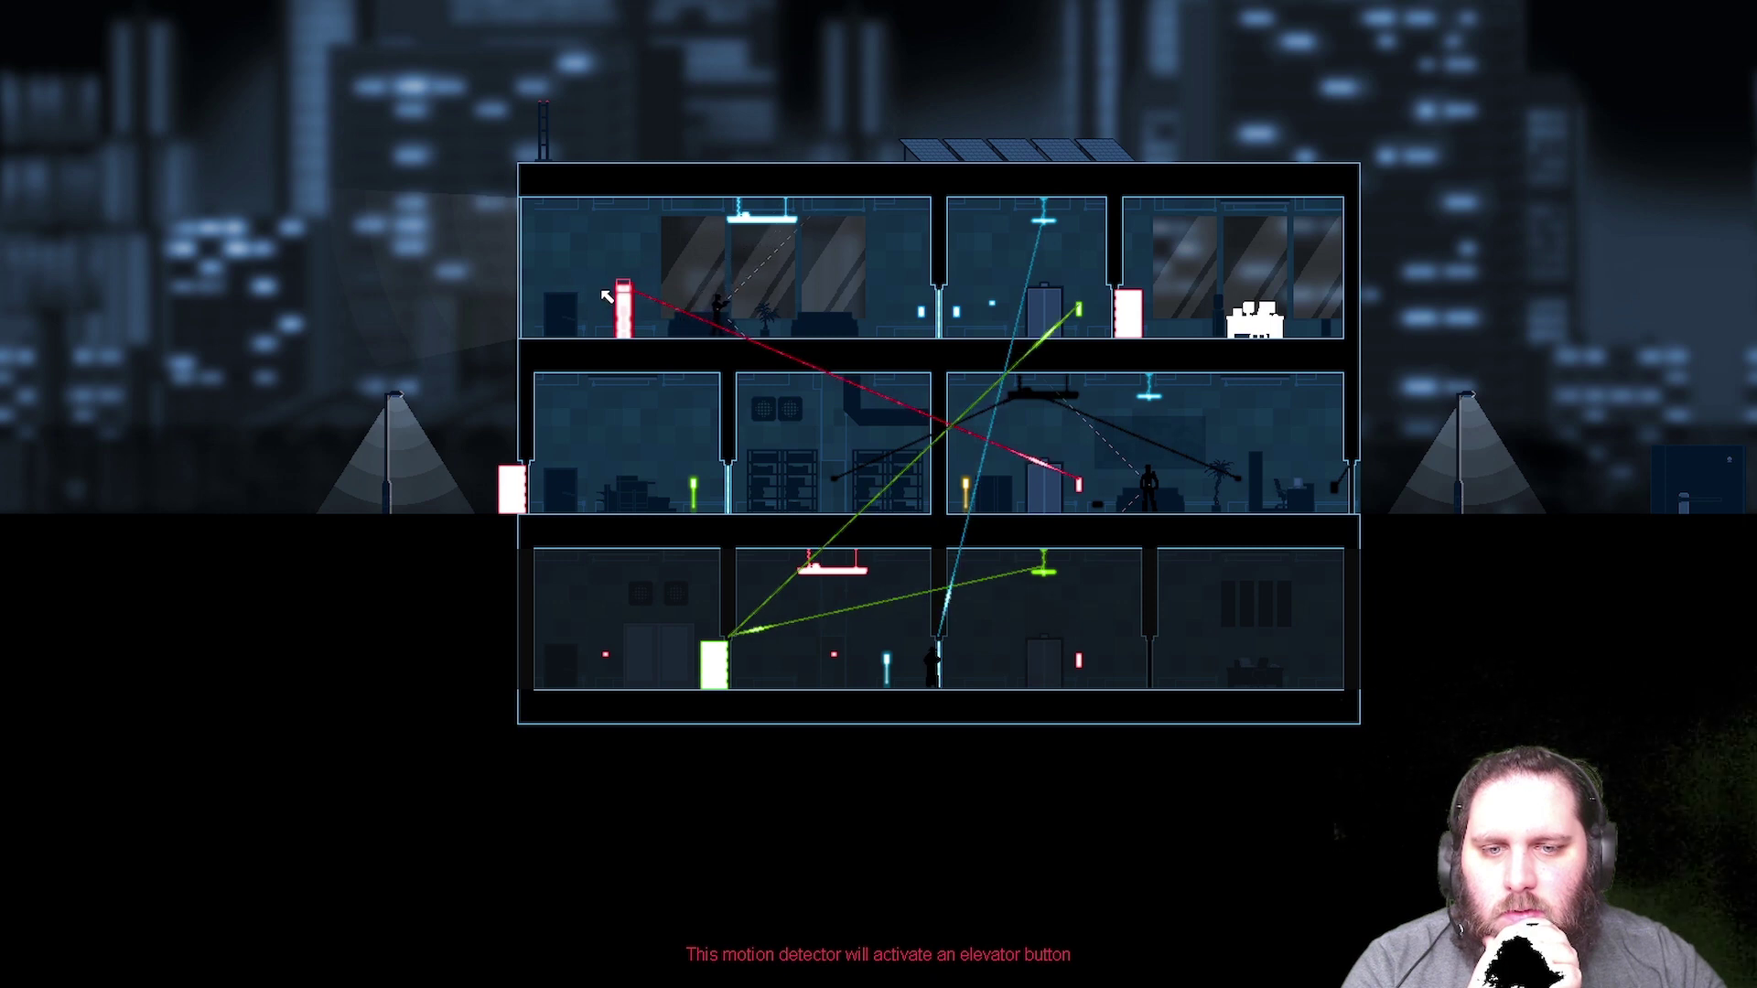
pyautogui.moveTo(617, 299); pyautogui.dragTo(1079, 657)
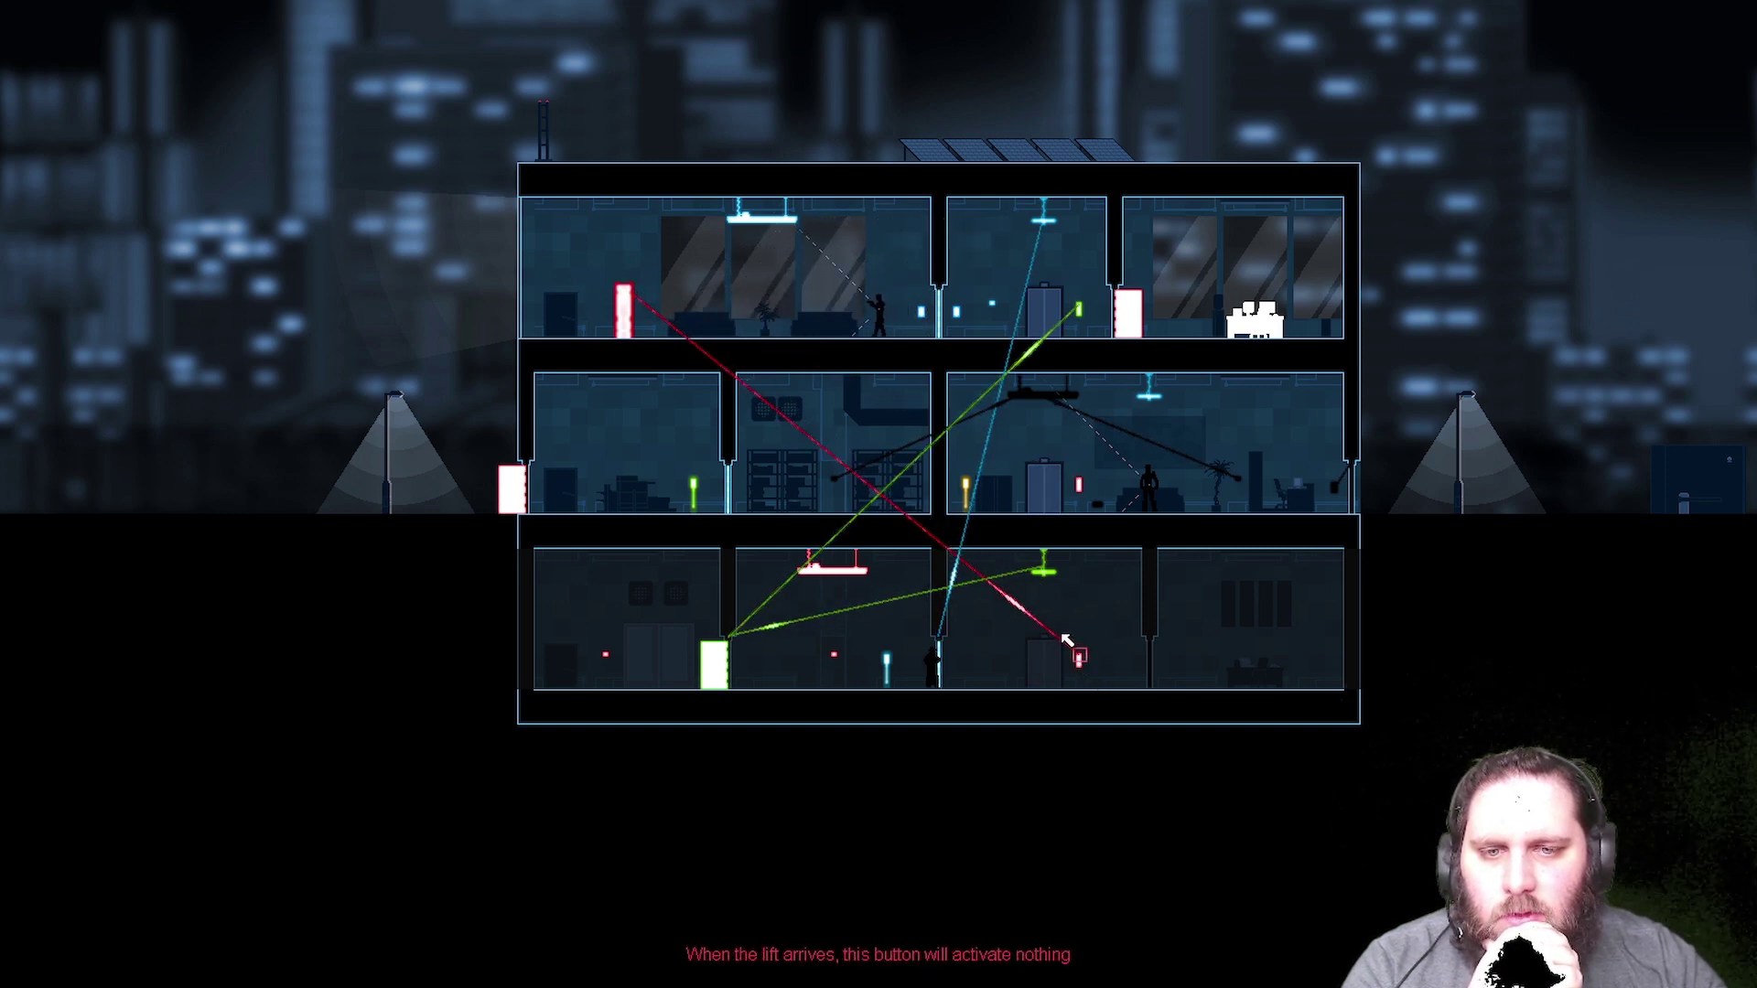
# - Link the sound detector to the top-floor elevator button, clear the bottom-left door link, and open the Steam overlay
pyautogui.click(1054, 552)
pyautogui.moveTo(1055, 546); pyautogui.dragTo(1079, 312)
pyautogui.click(739, 643)
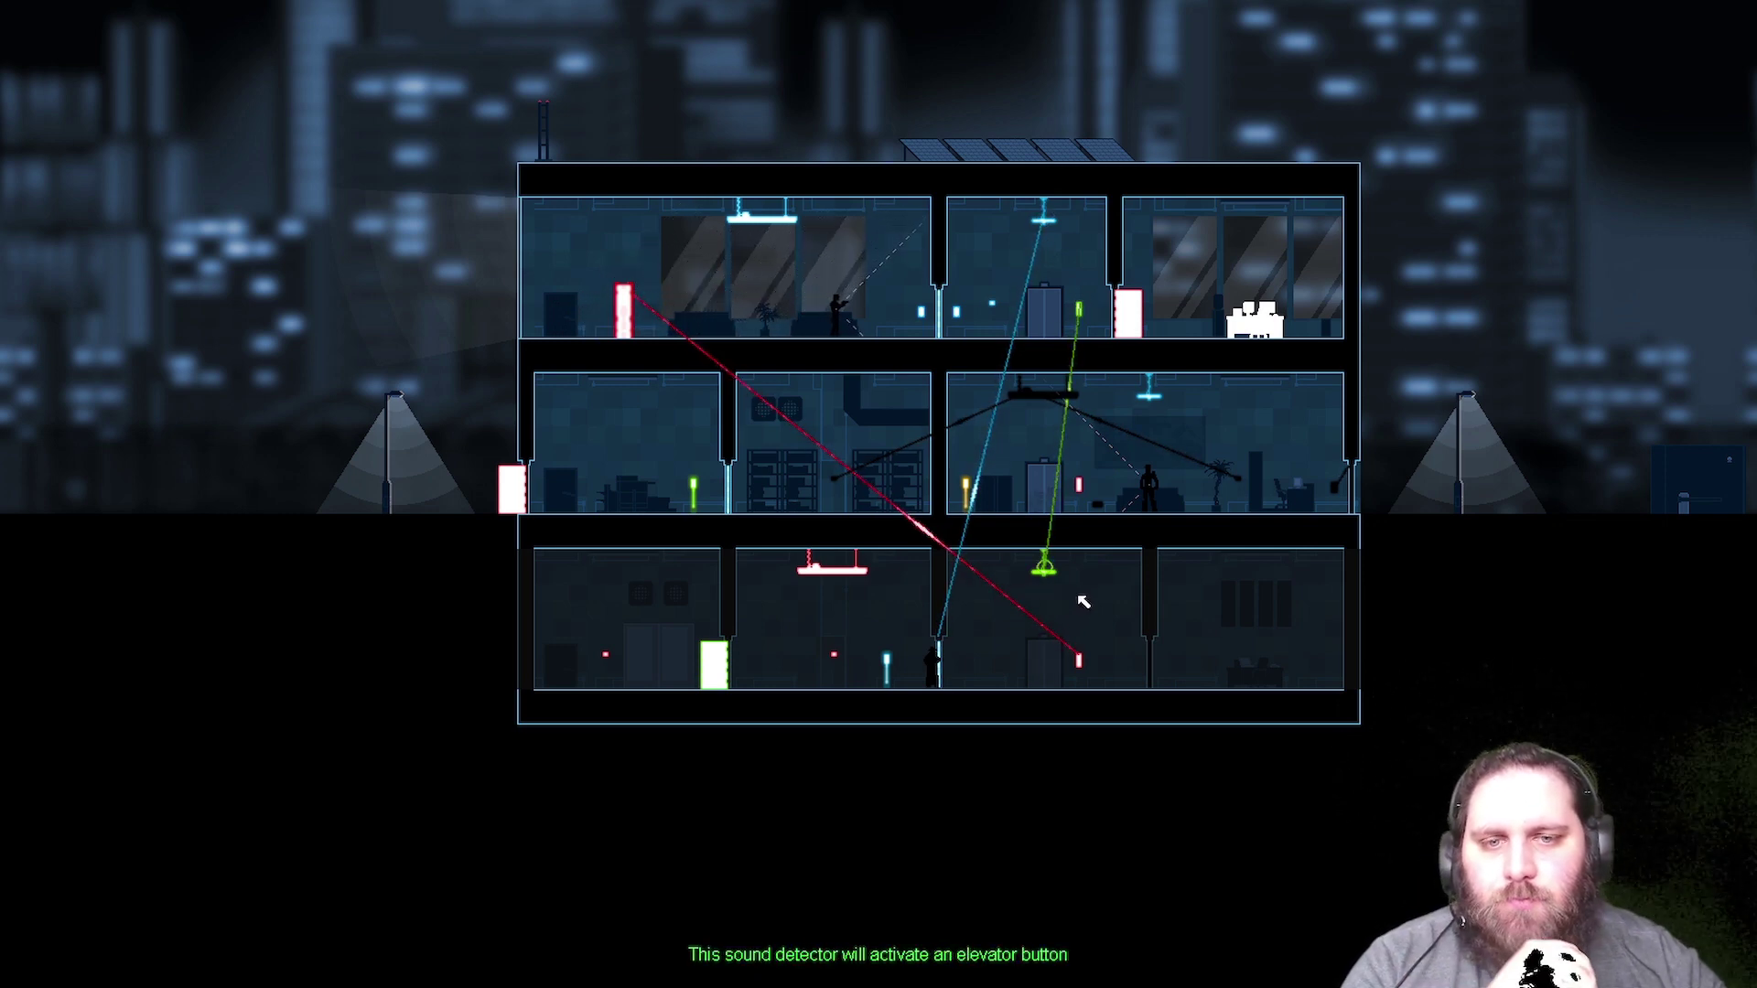
pyautogui.press('Tab')
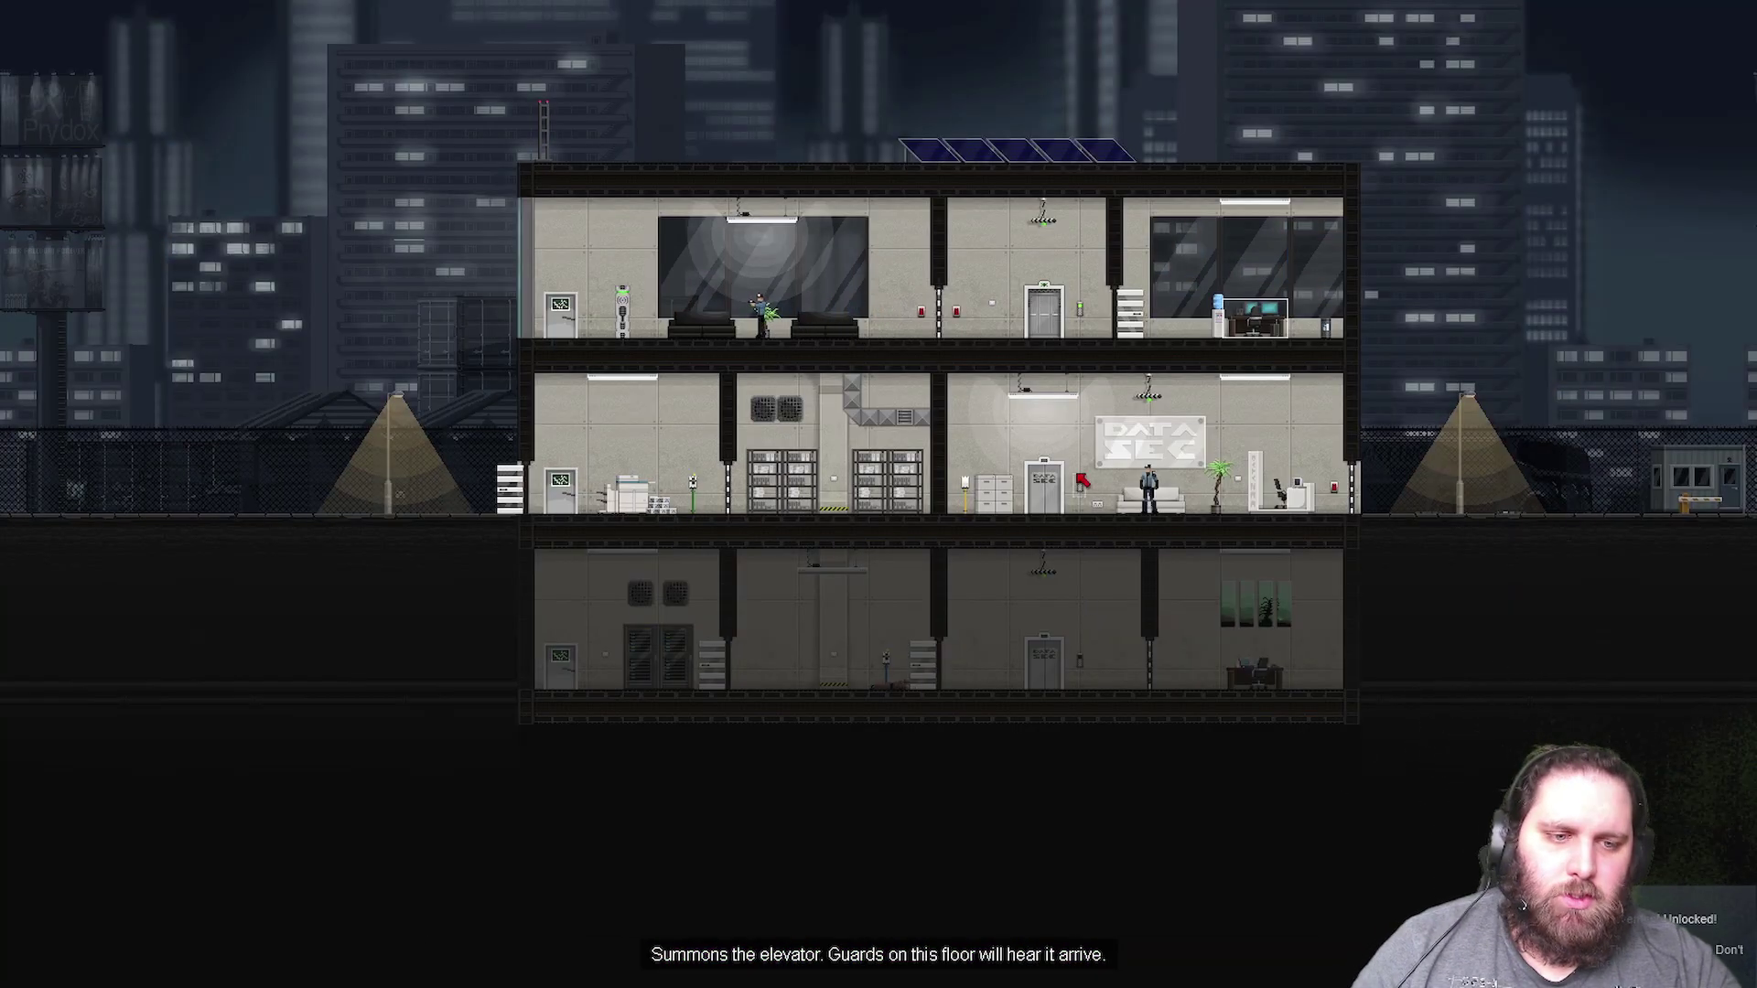
pyautogui.hotkey('shift', 'Tab')
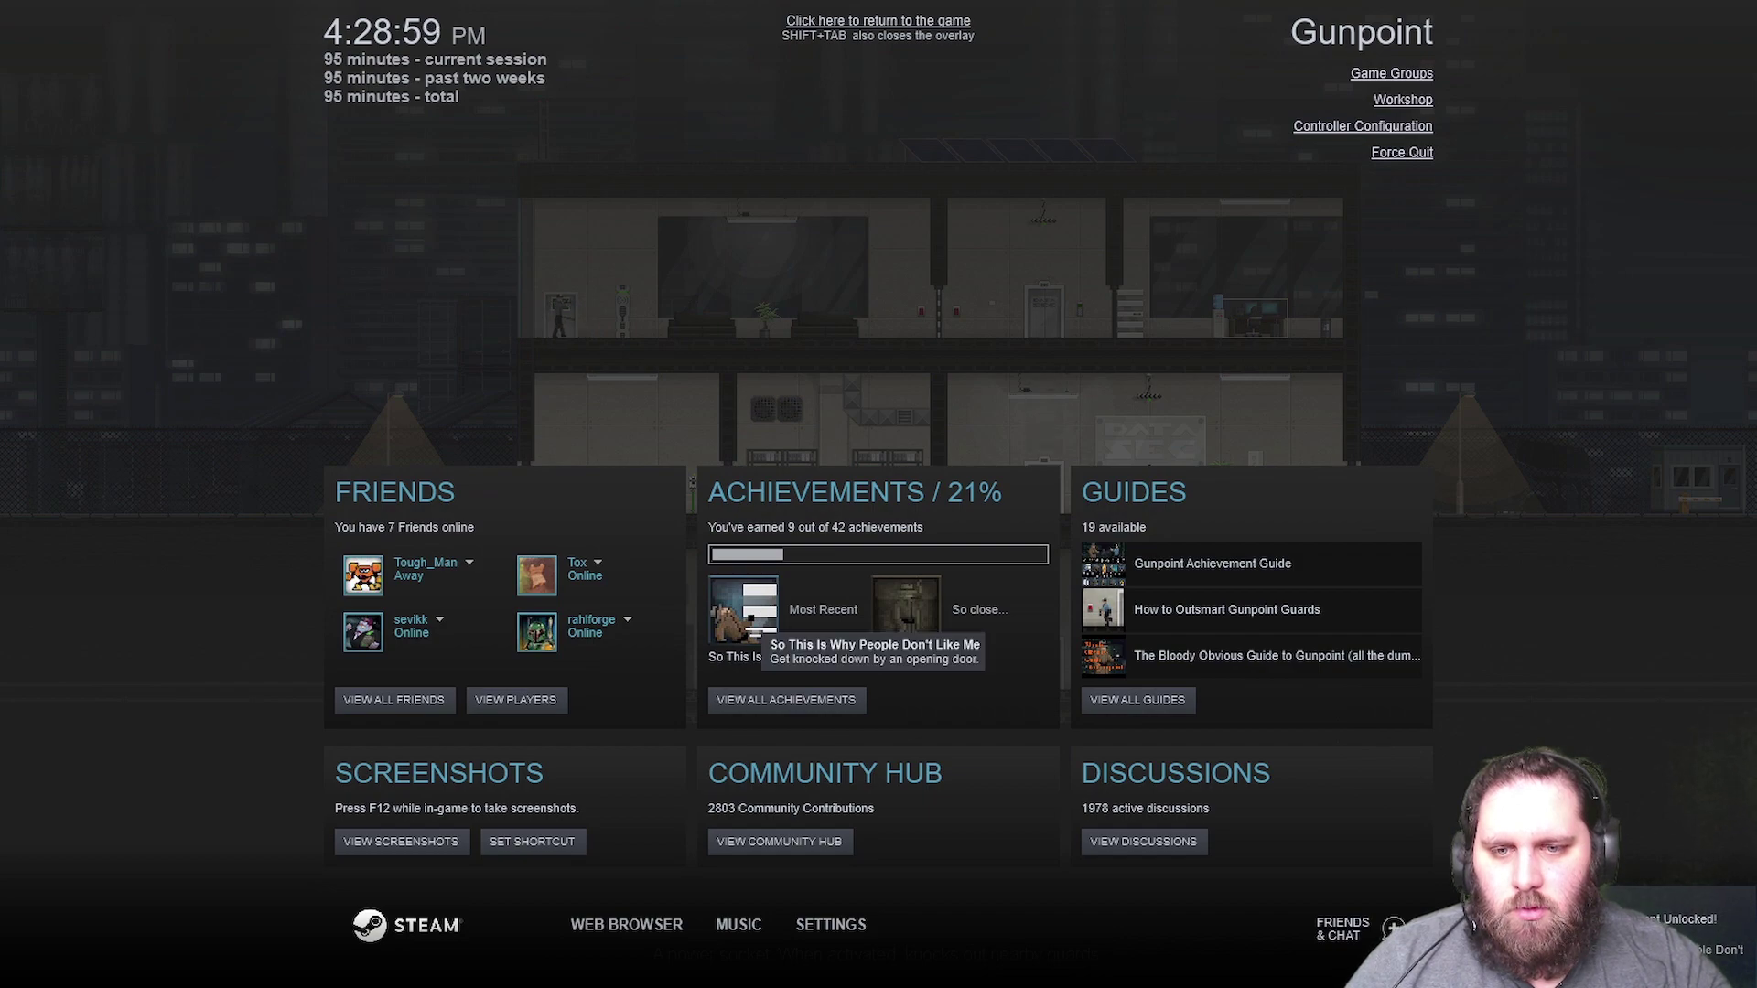
# - Close the Steam overlay and remove the motion and sound detectors' links to the lift button
pyautogui.hotkey('shift', 'Tab')
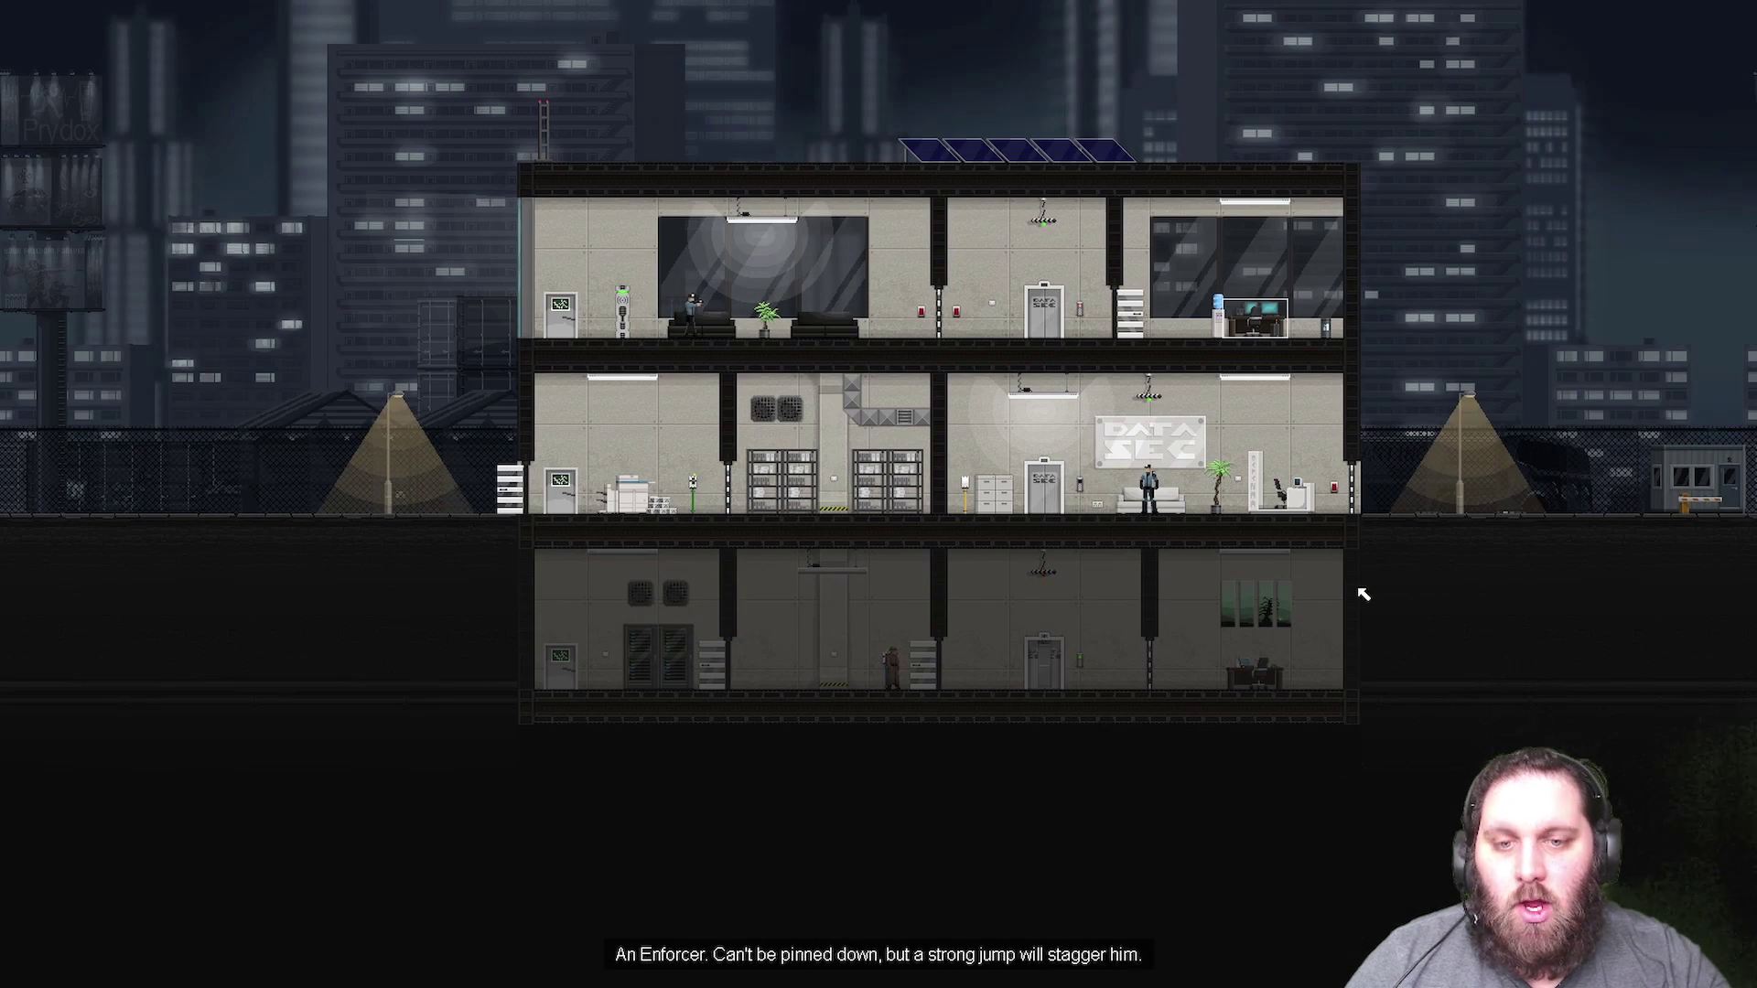
pyautogui.press('space')
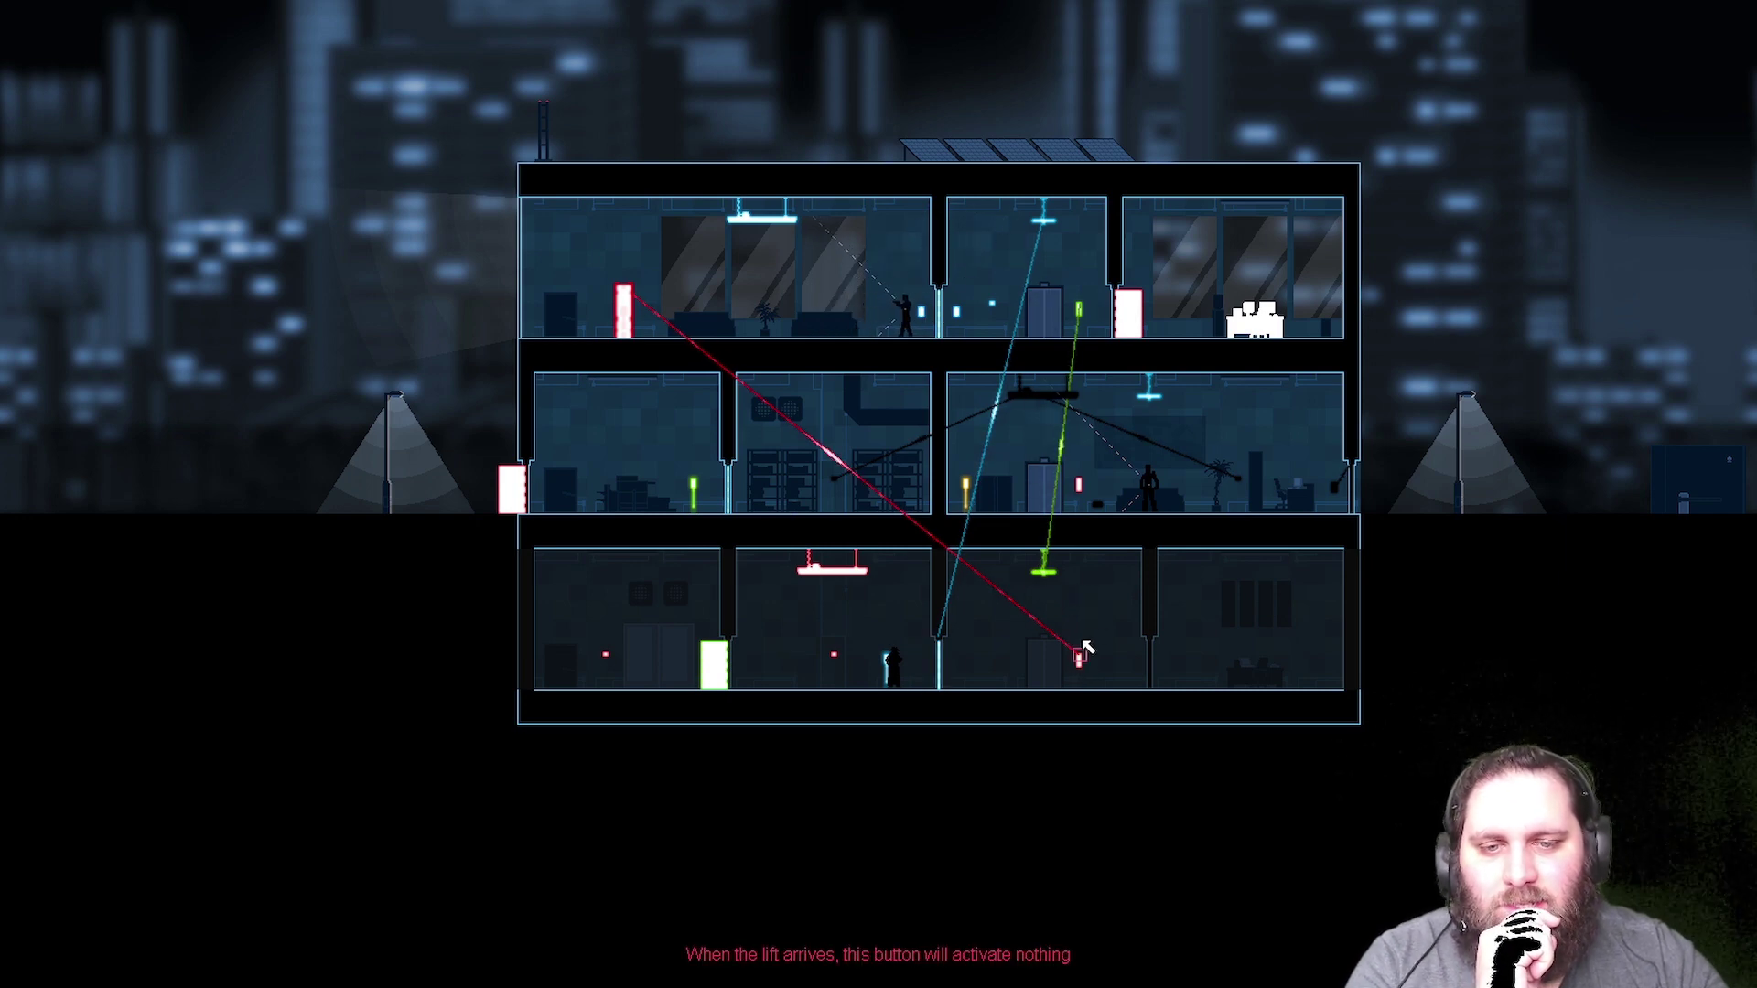
pyautogui.click(753, 305)
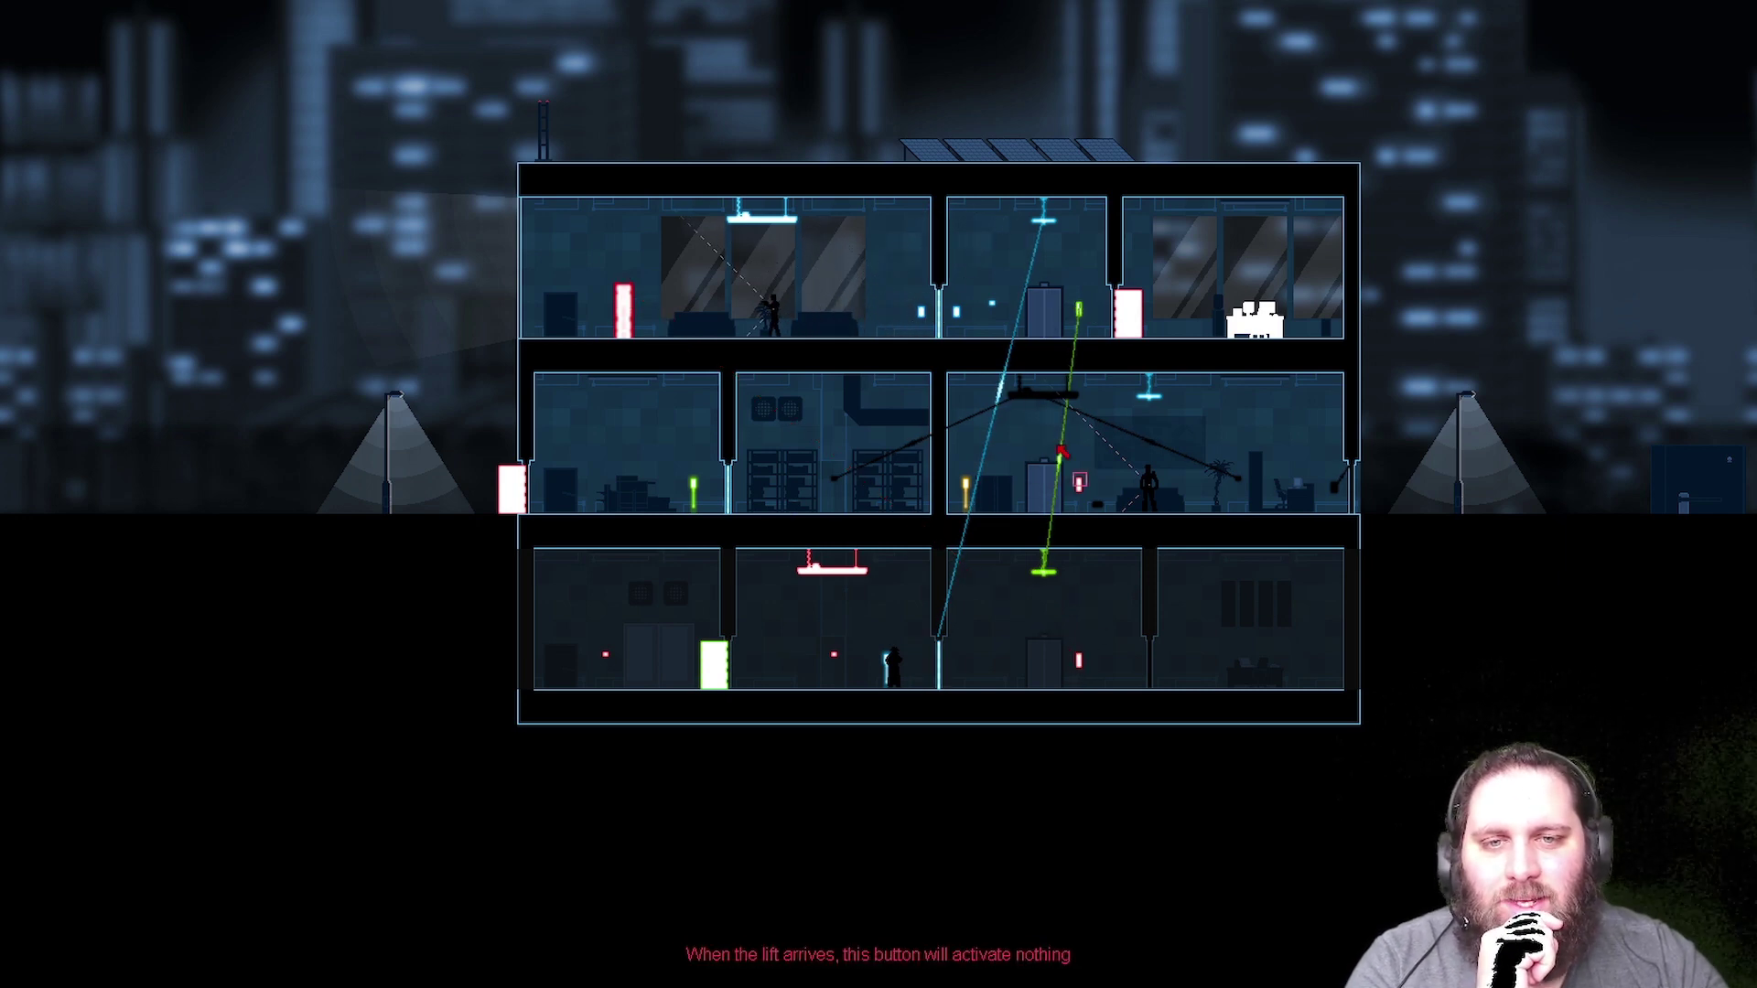
pyautogui.click(1099, 608)
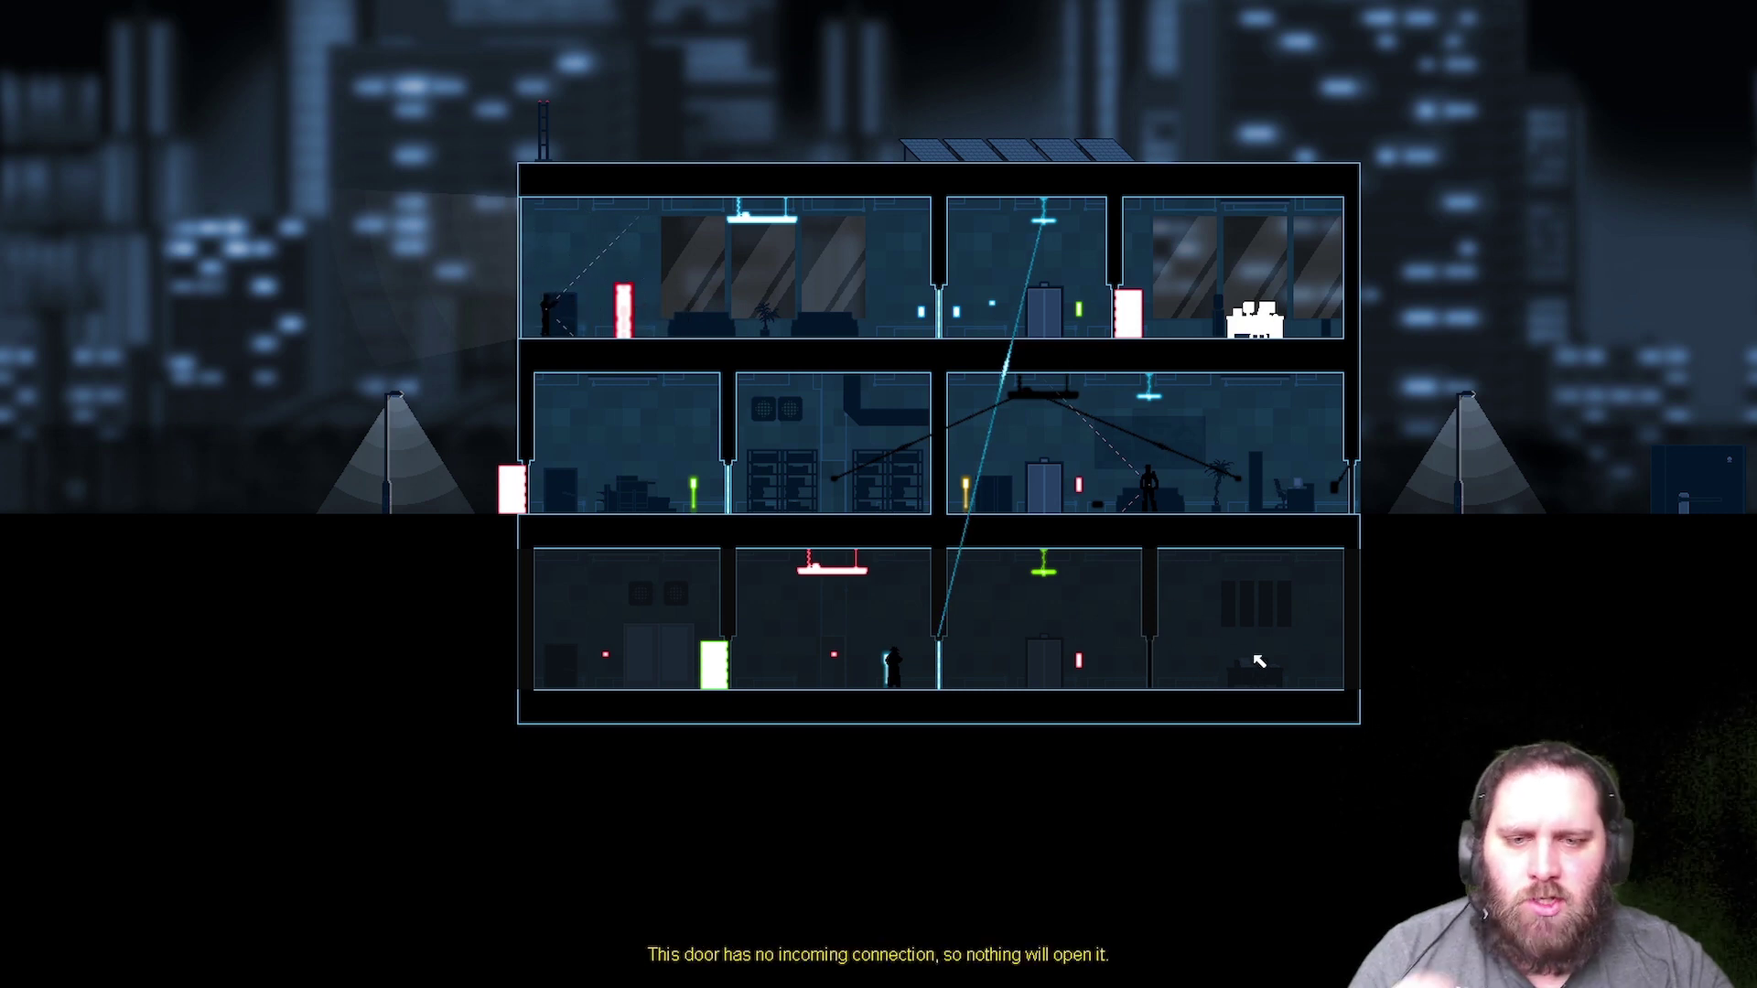
pyautogui.press('space')
pyautogui.press('space')
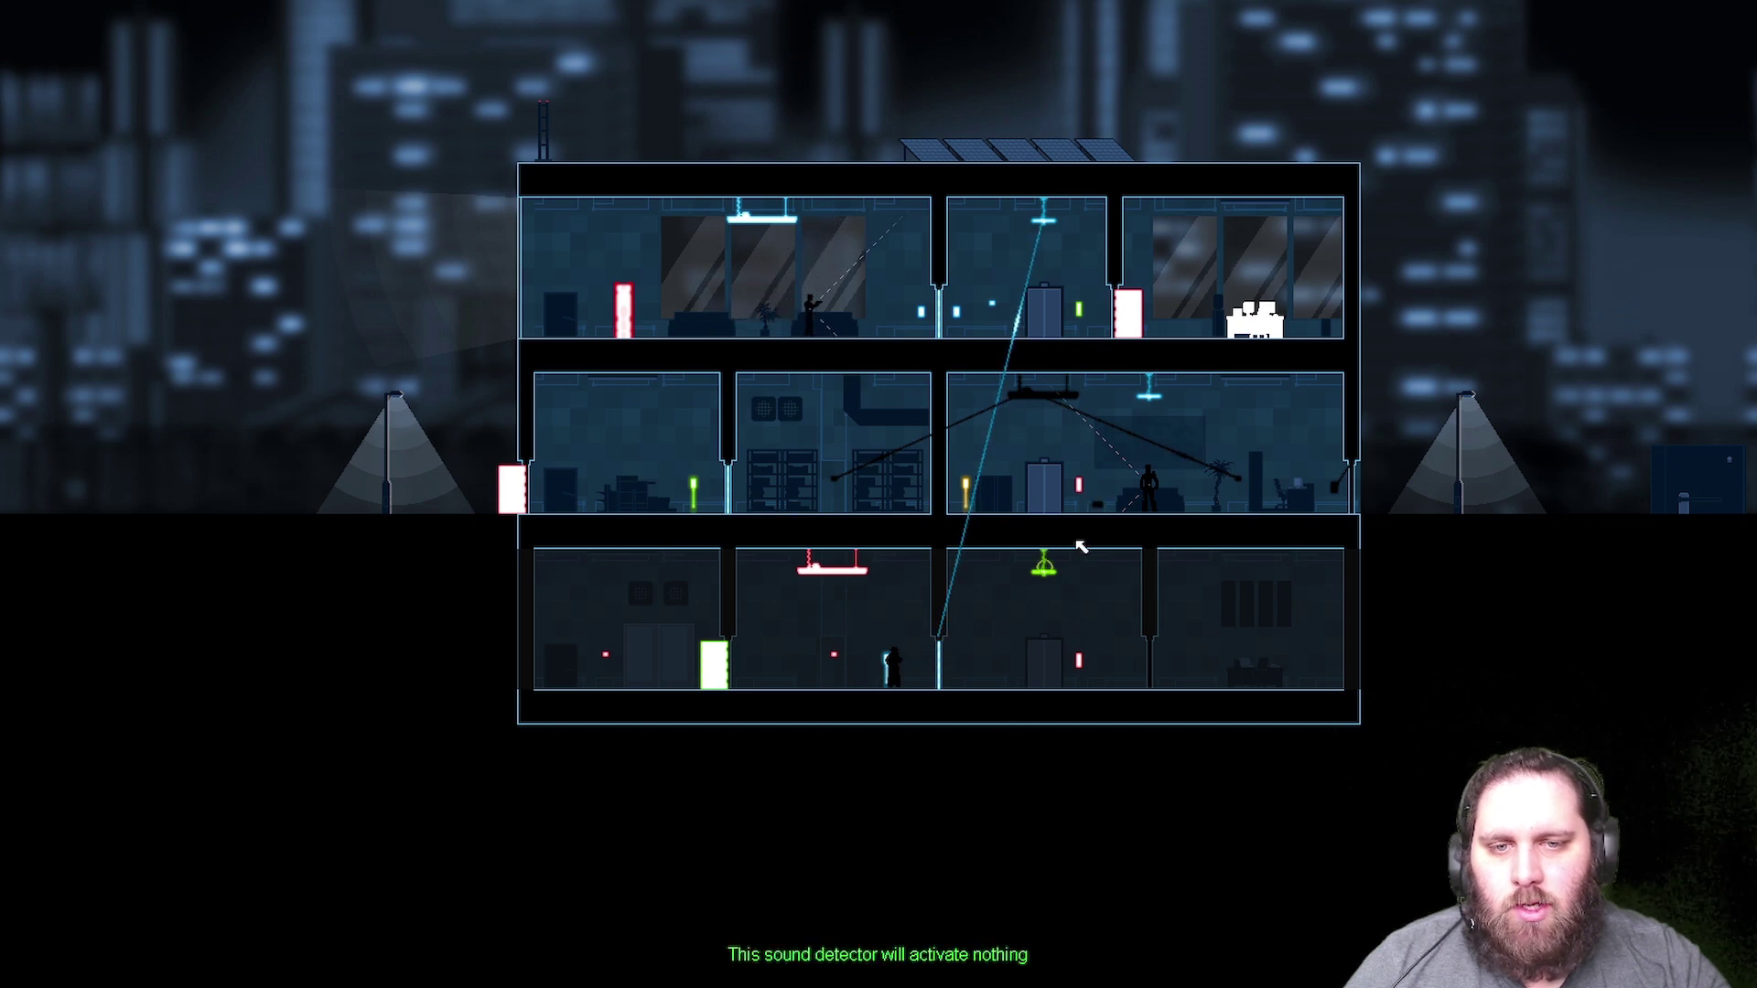
# - Link the lift button to the motion detector and the sound detector to the top elevator button
pyautogui.moveTo(1079, 660); pyautogui.dragTo(622, 296)
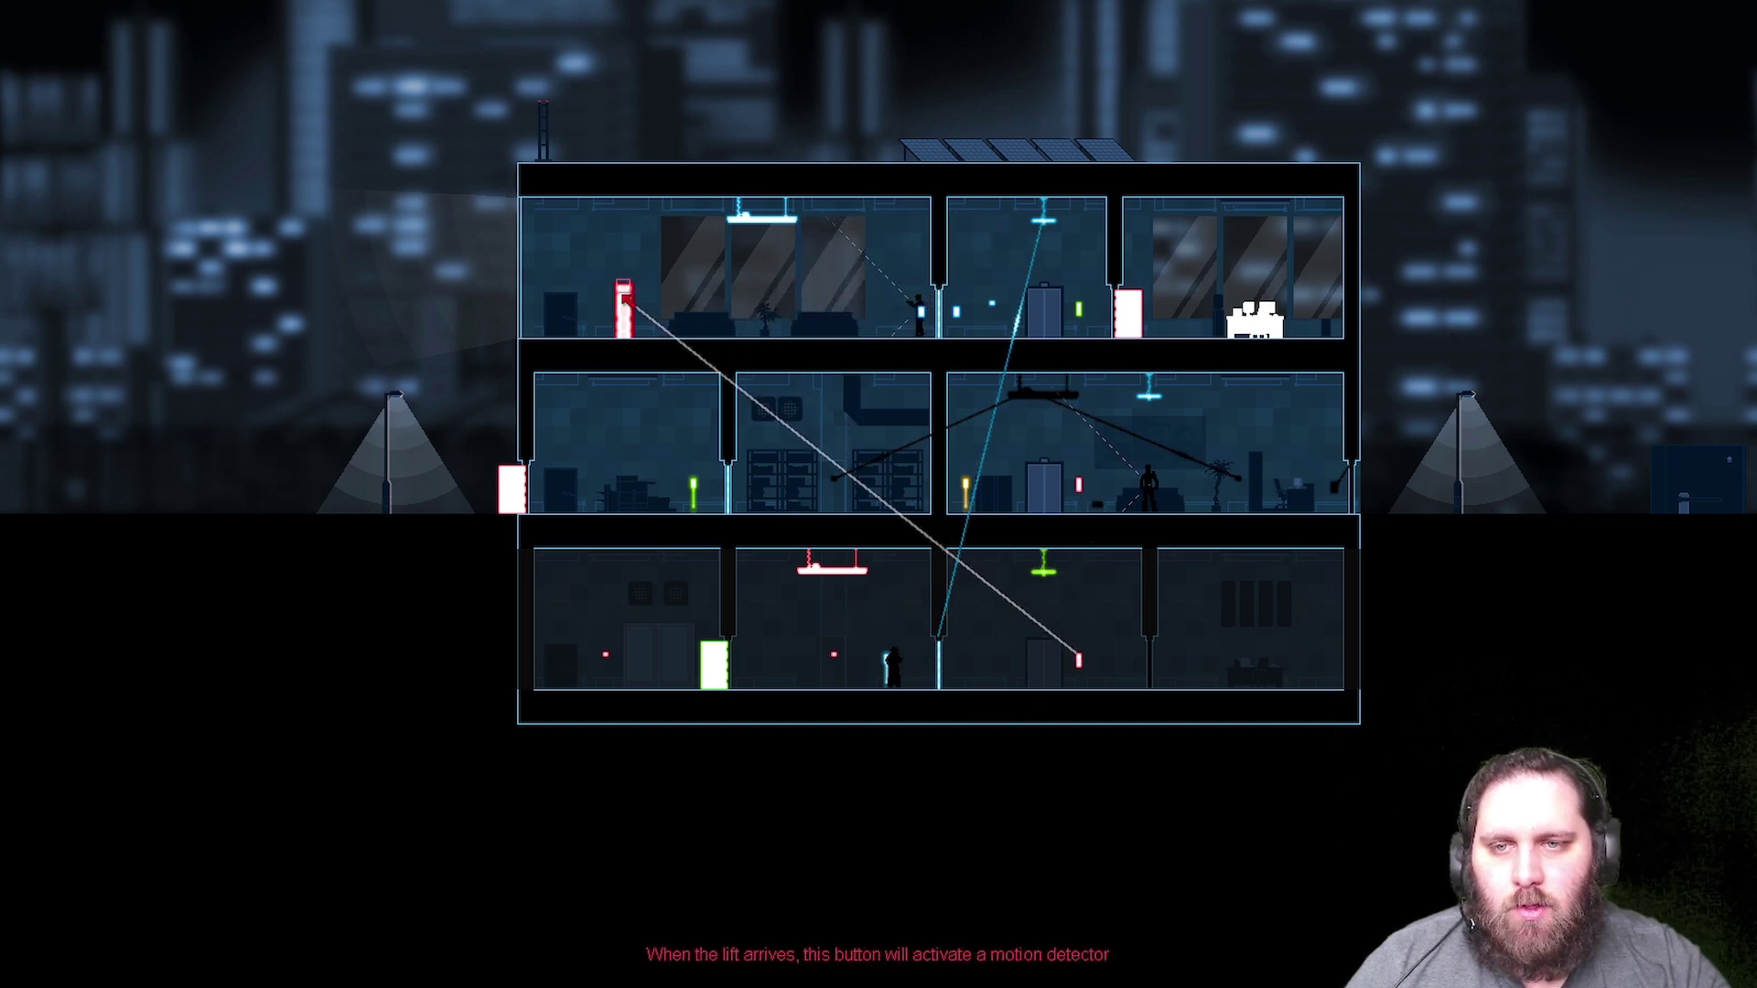
pyautogui.moveTo(1043, 563); pyautogui.dragTo(1081, 313)
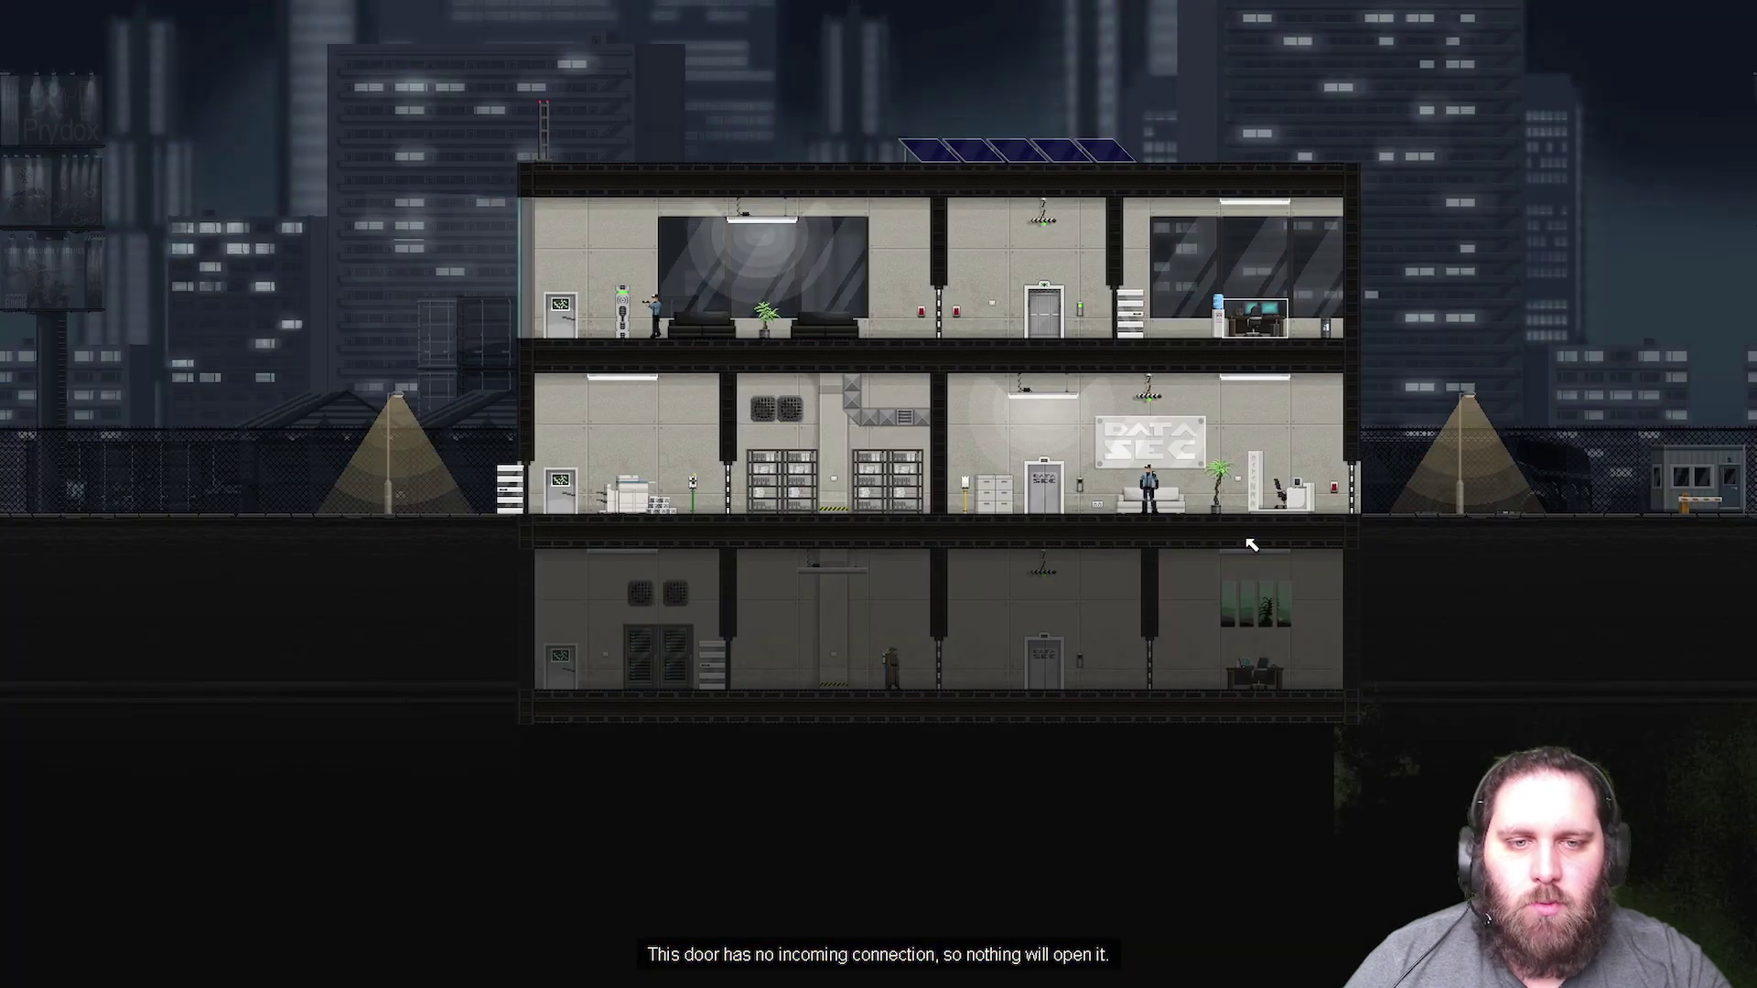
pyautogui.press('space')
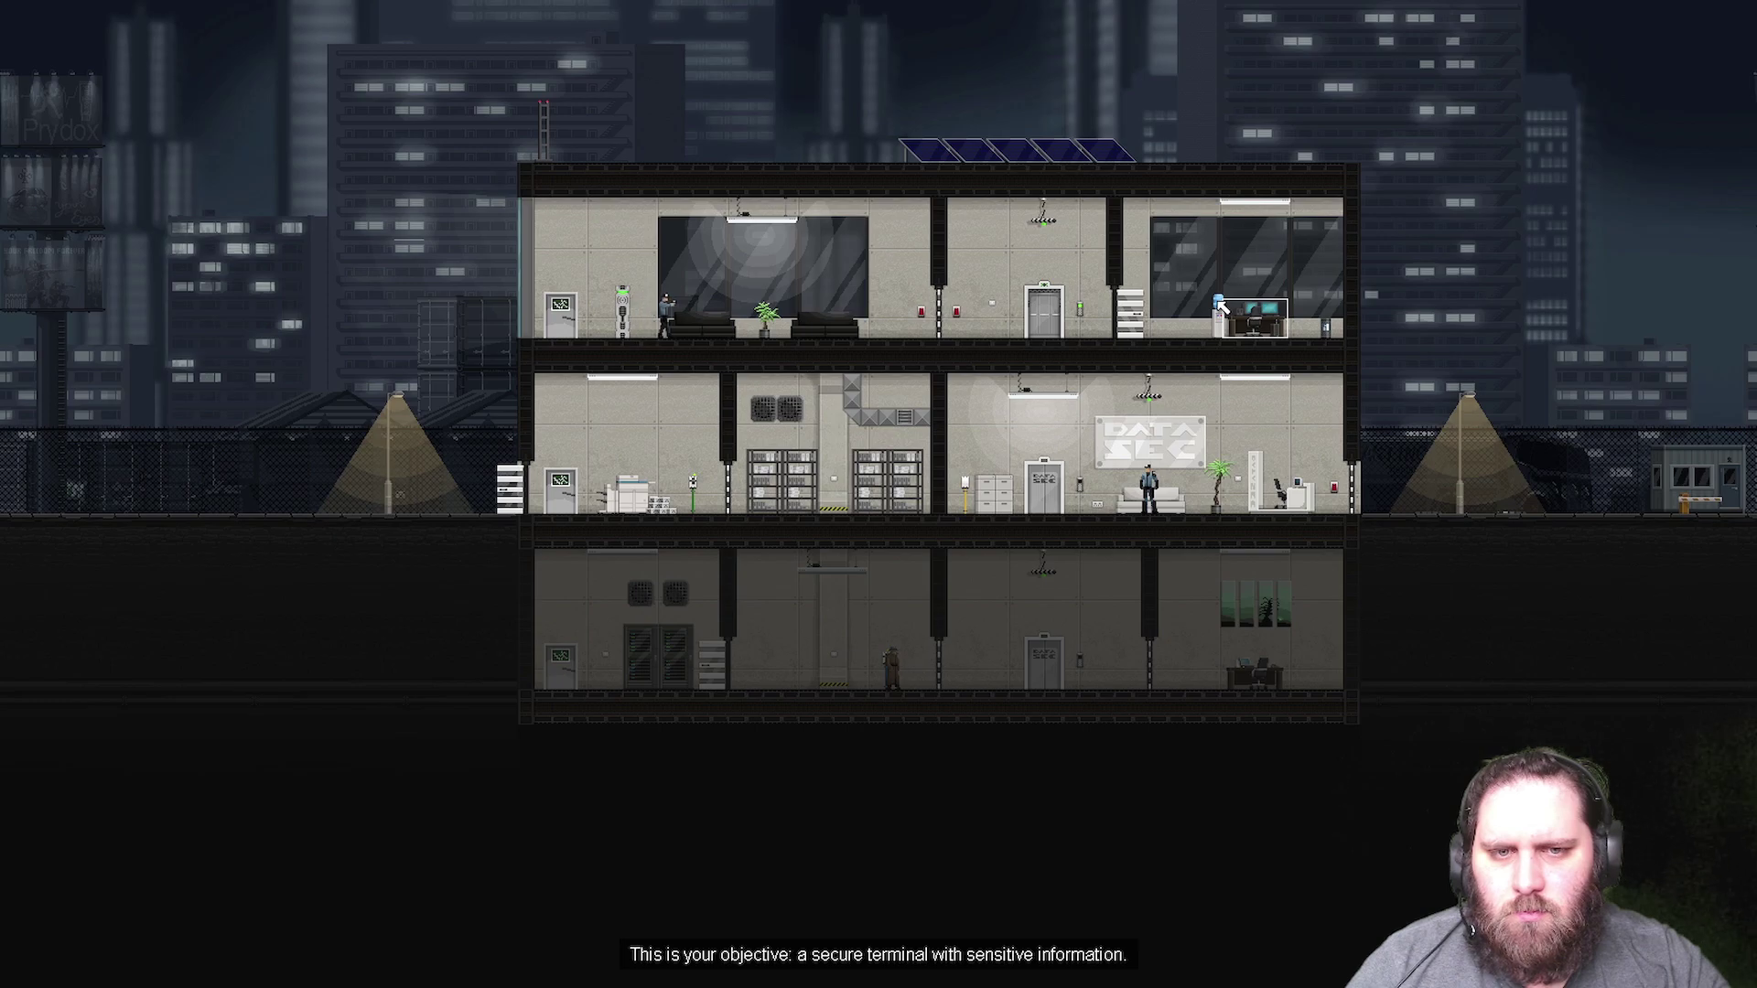
pyautogui.press('space')
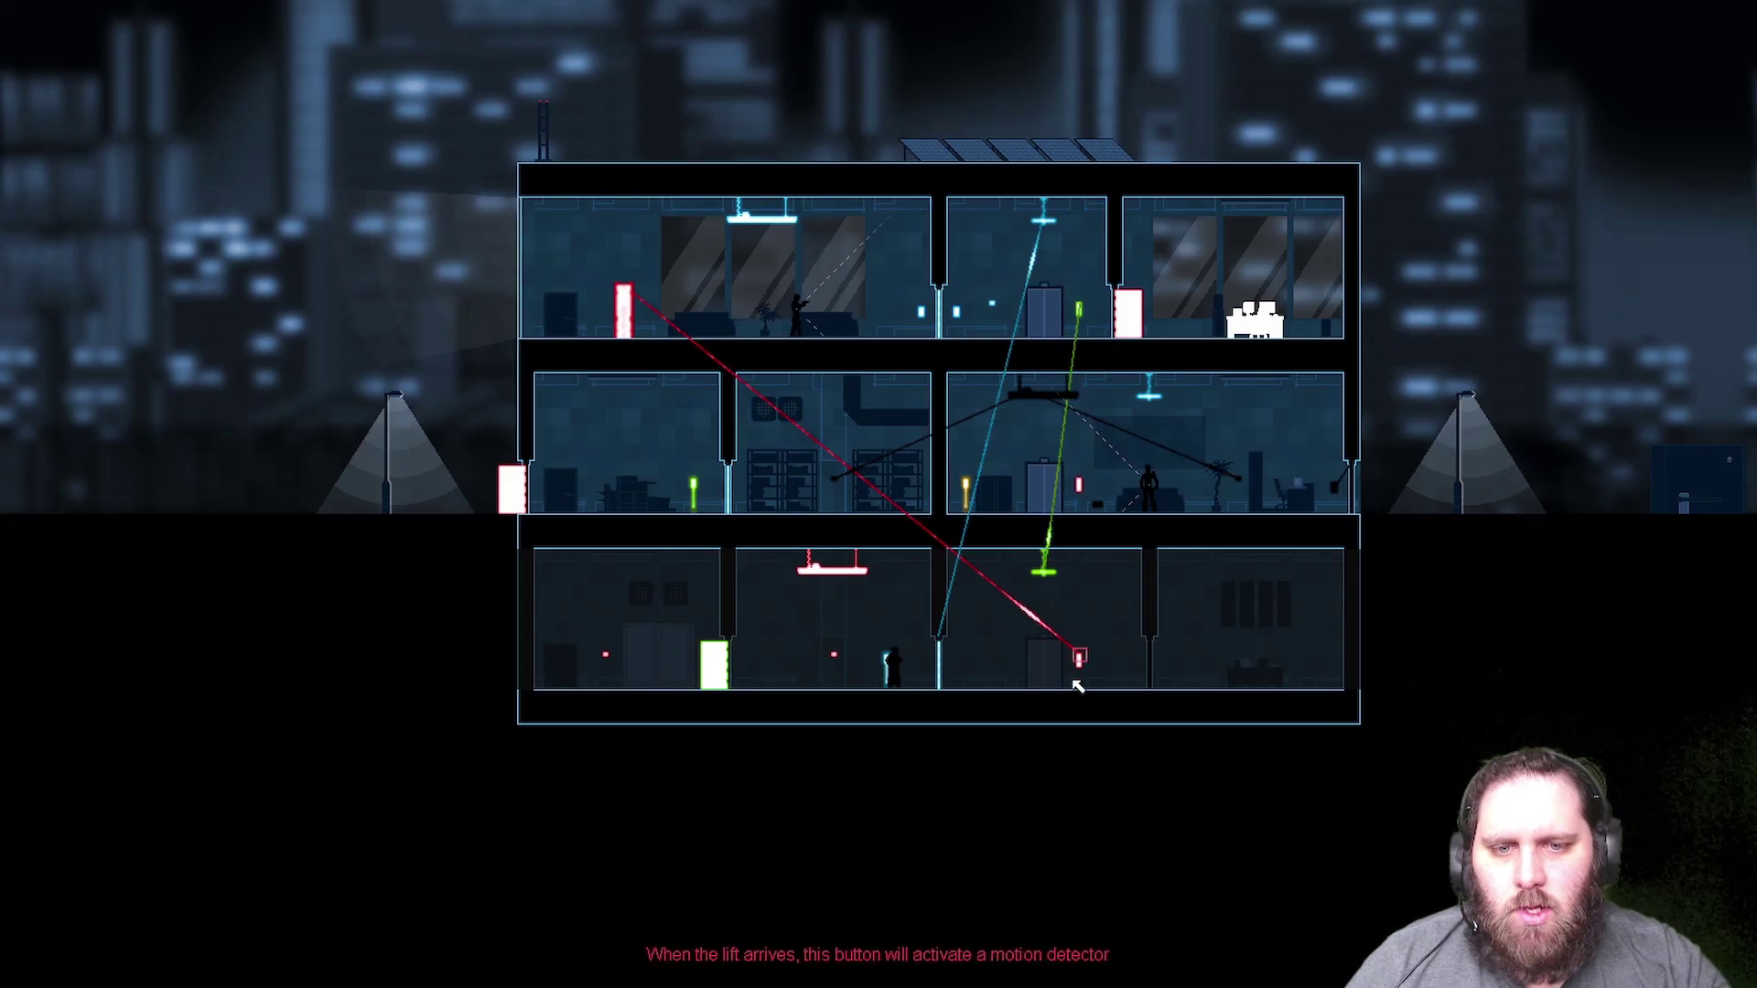
pyautogui.moveTo(624, 309)
pyautogui.mouseDown()
pyautogui.moveTo(678, 393)
pyautogui.moveTo(1078, 660)
pyautogui.mouseUp()
pyautogui.press('space')
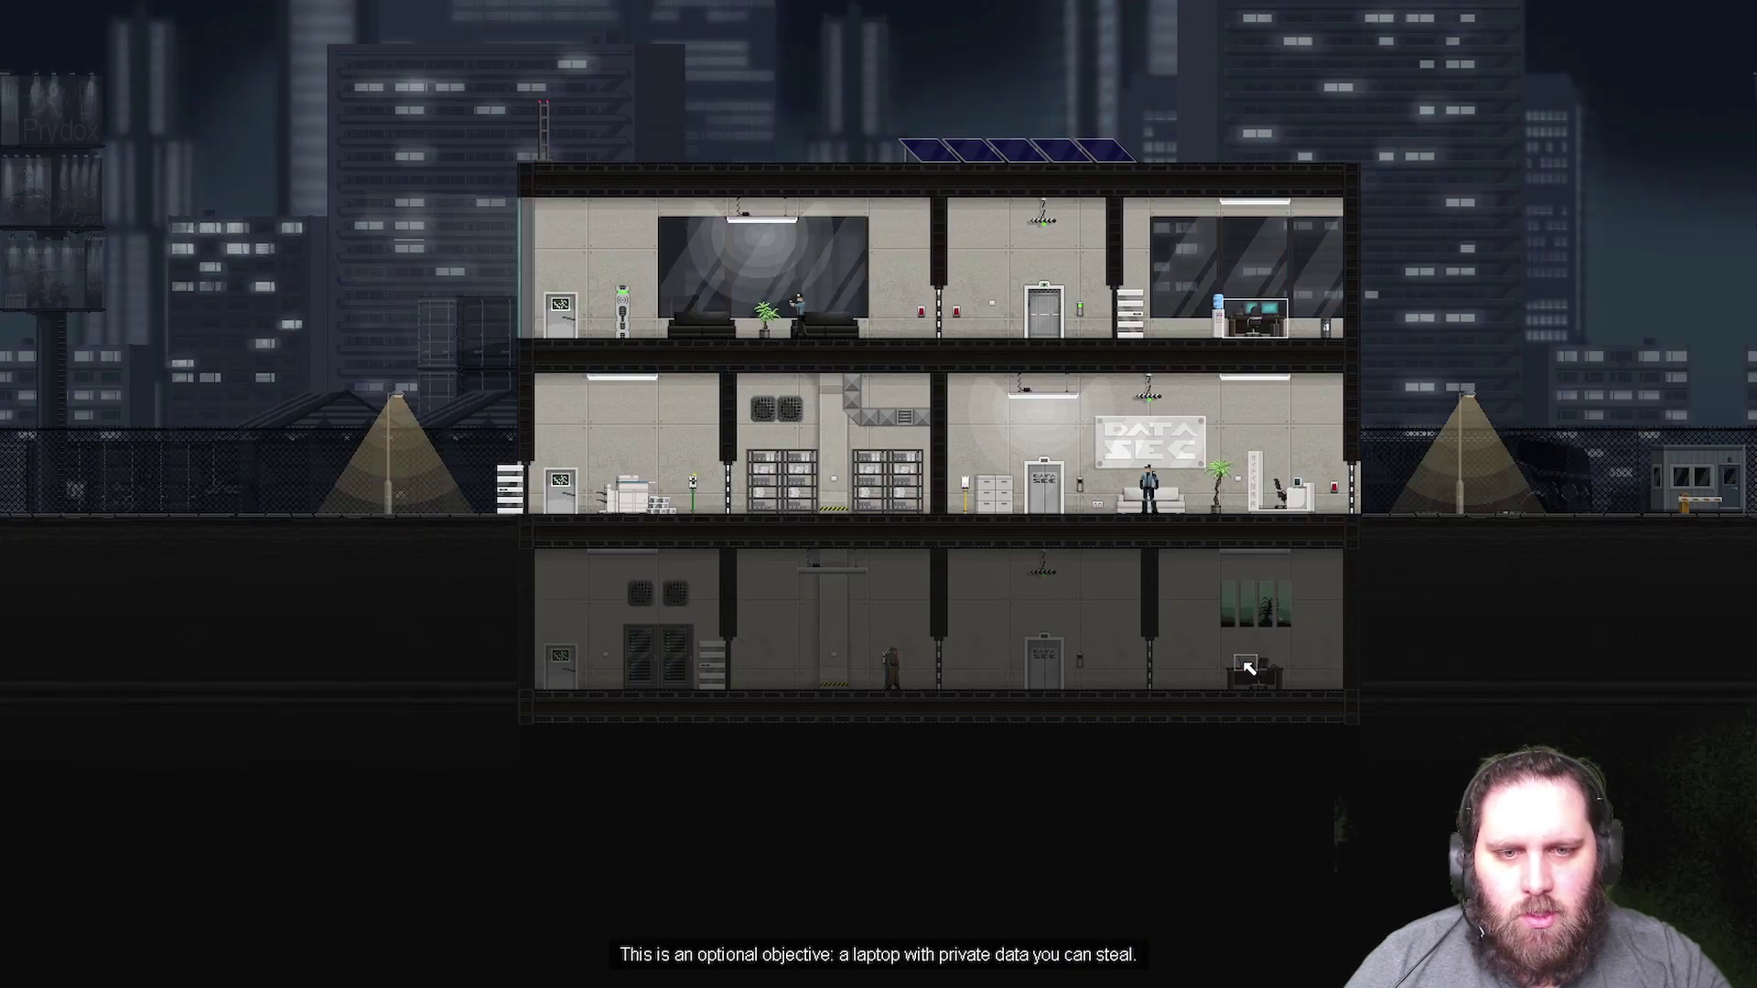
# - Check the middle-floor ceiling light, wire it to the bottom-floor door, and remove the green wire
pyautogui.press('space')
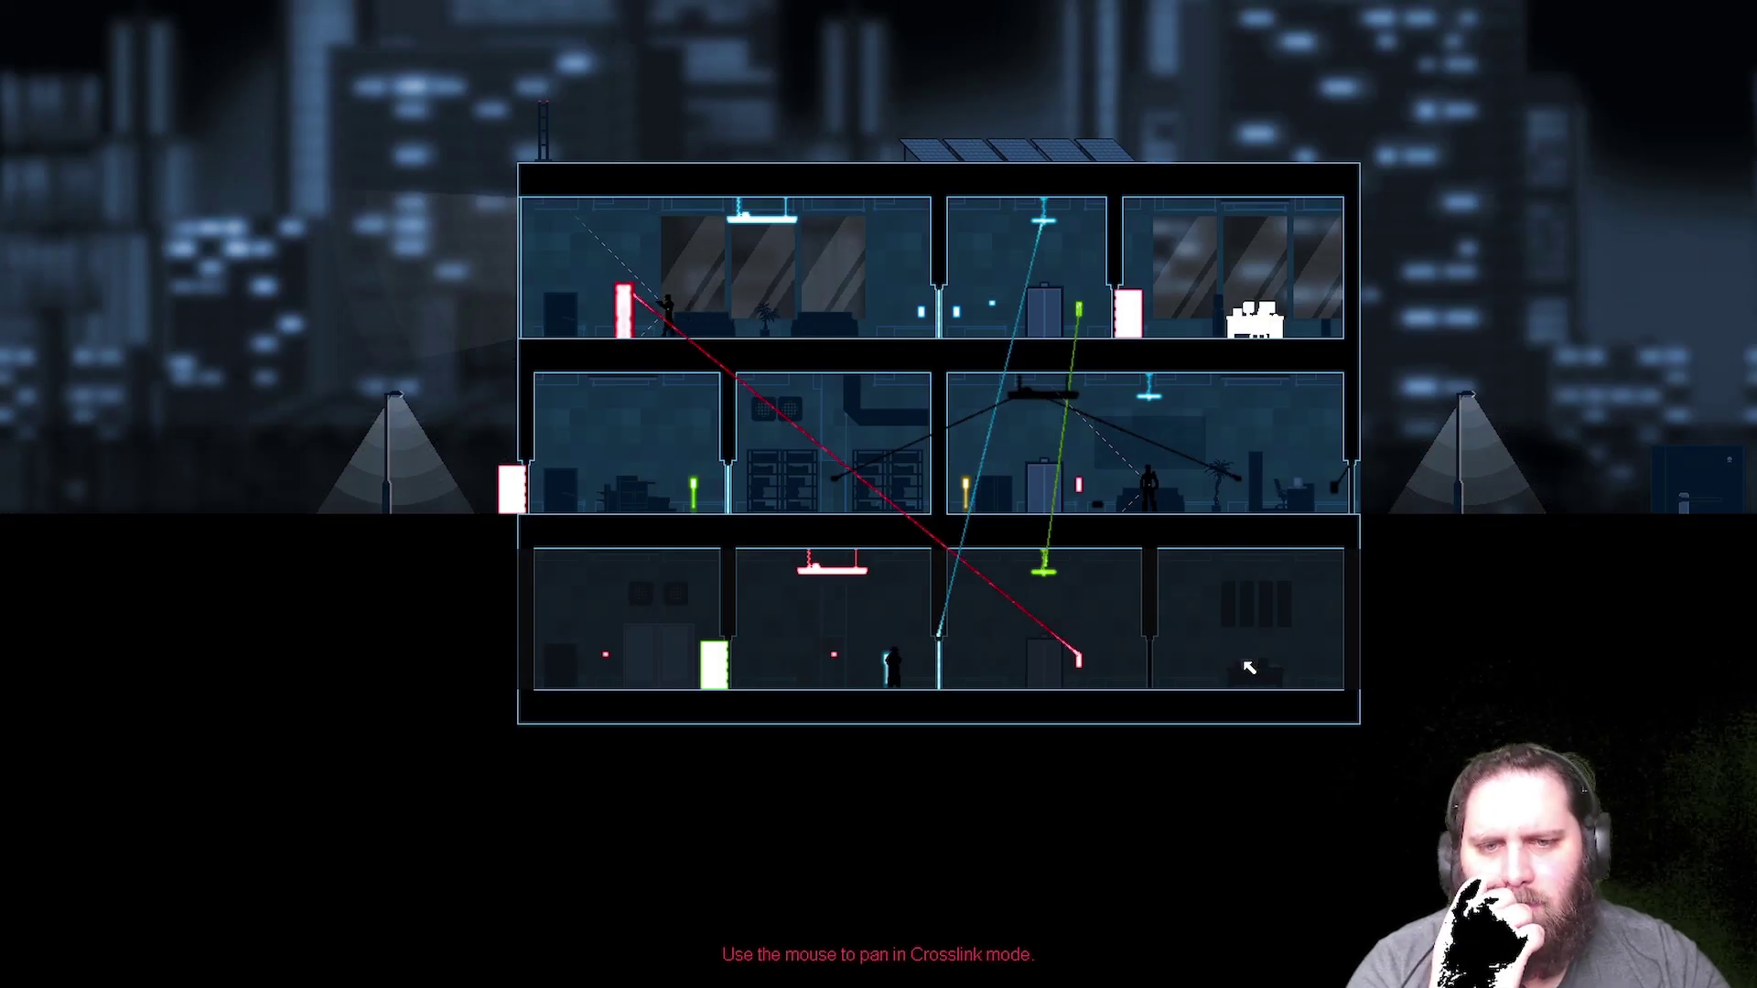
pyautogui.click(1044, 394)
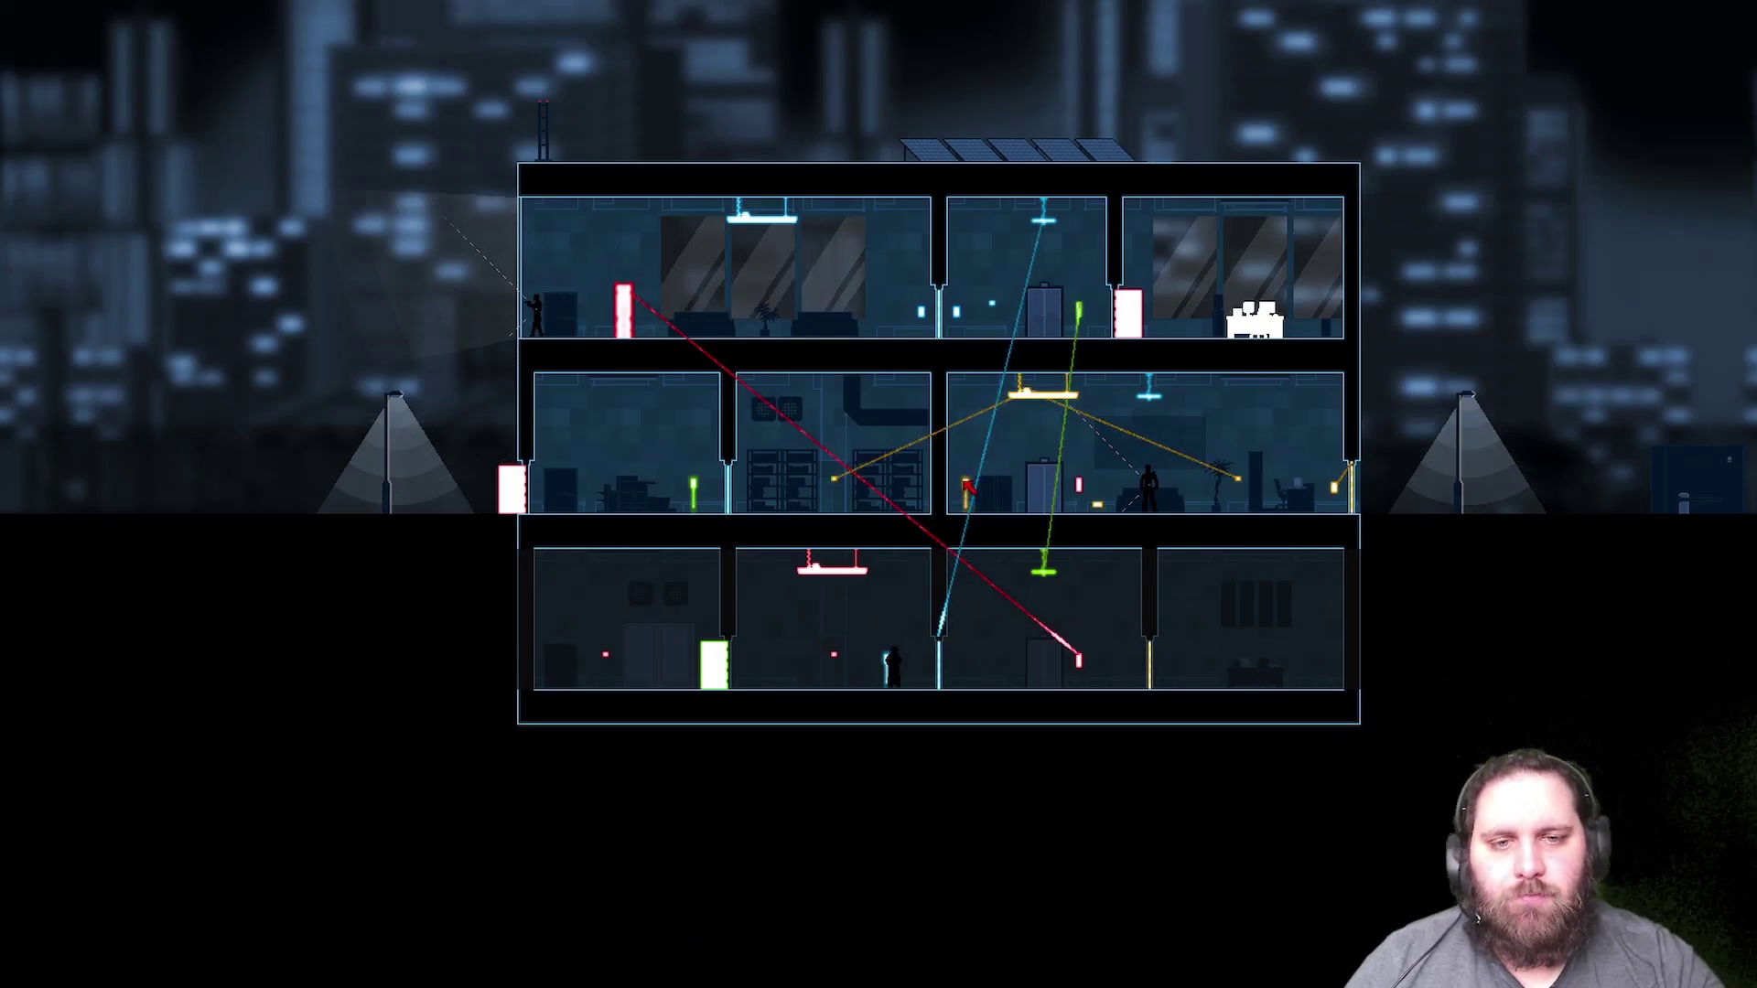
pyautogui.press('space')
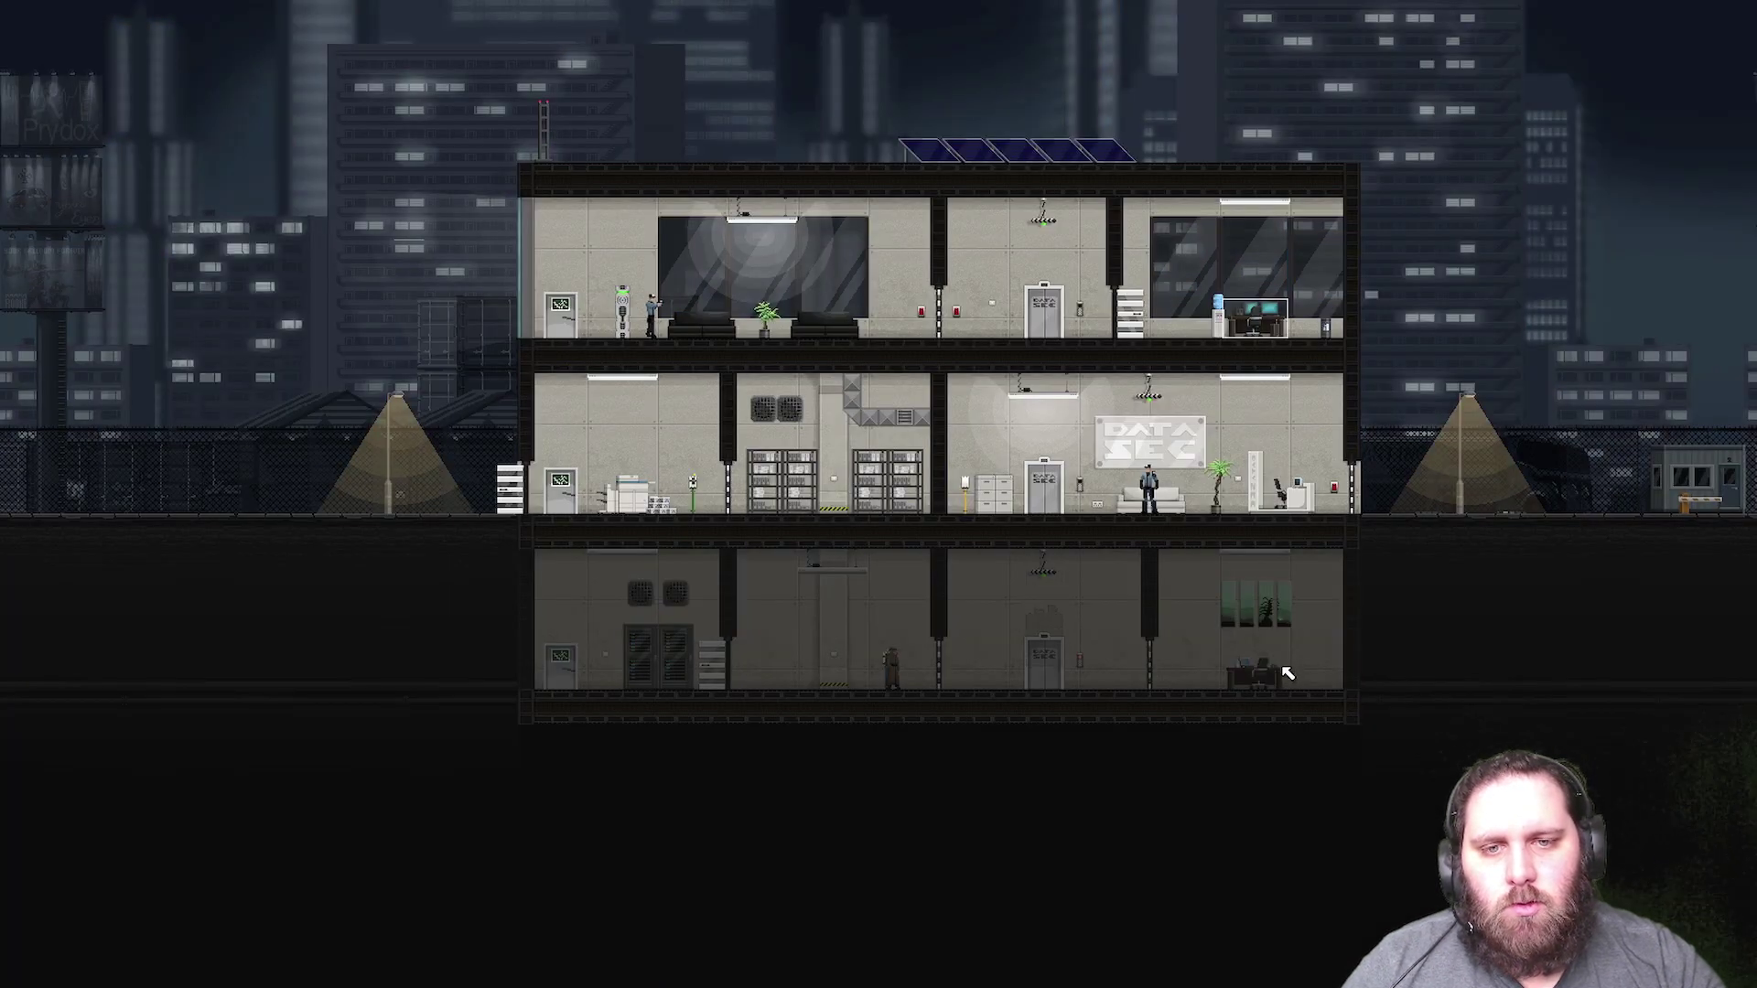
pyautogui.press('space')
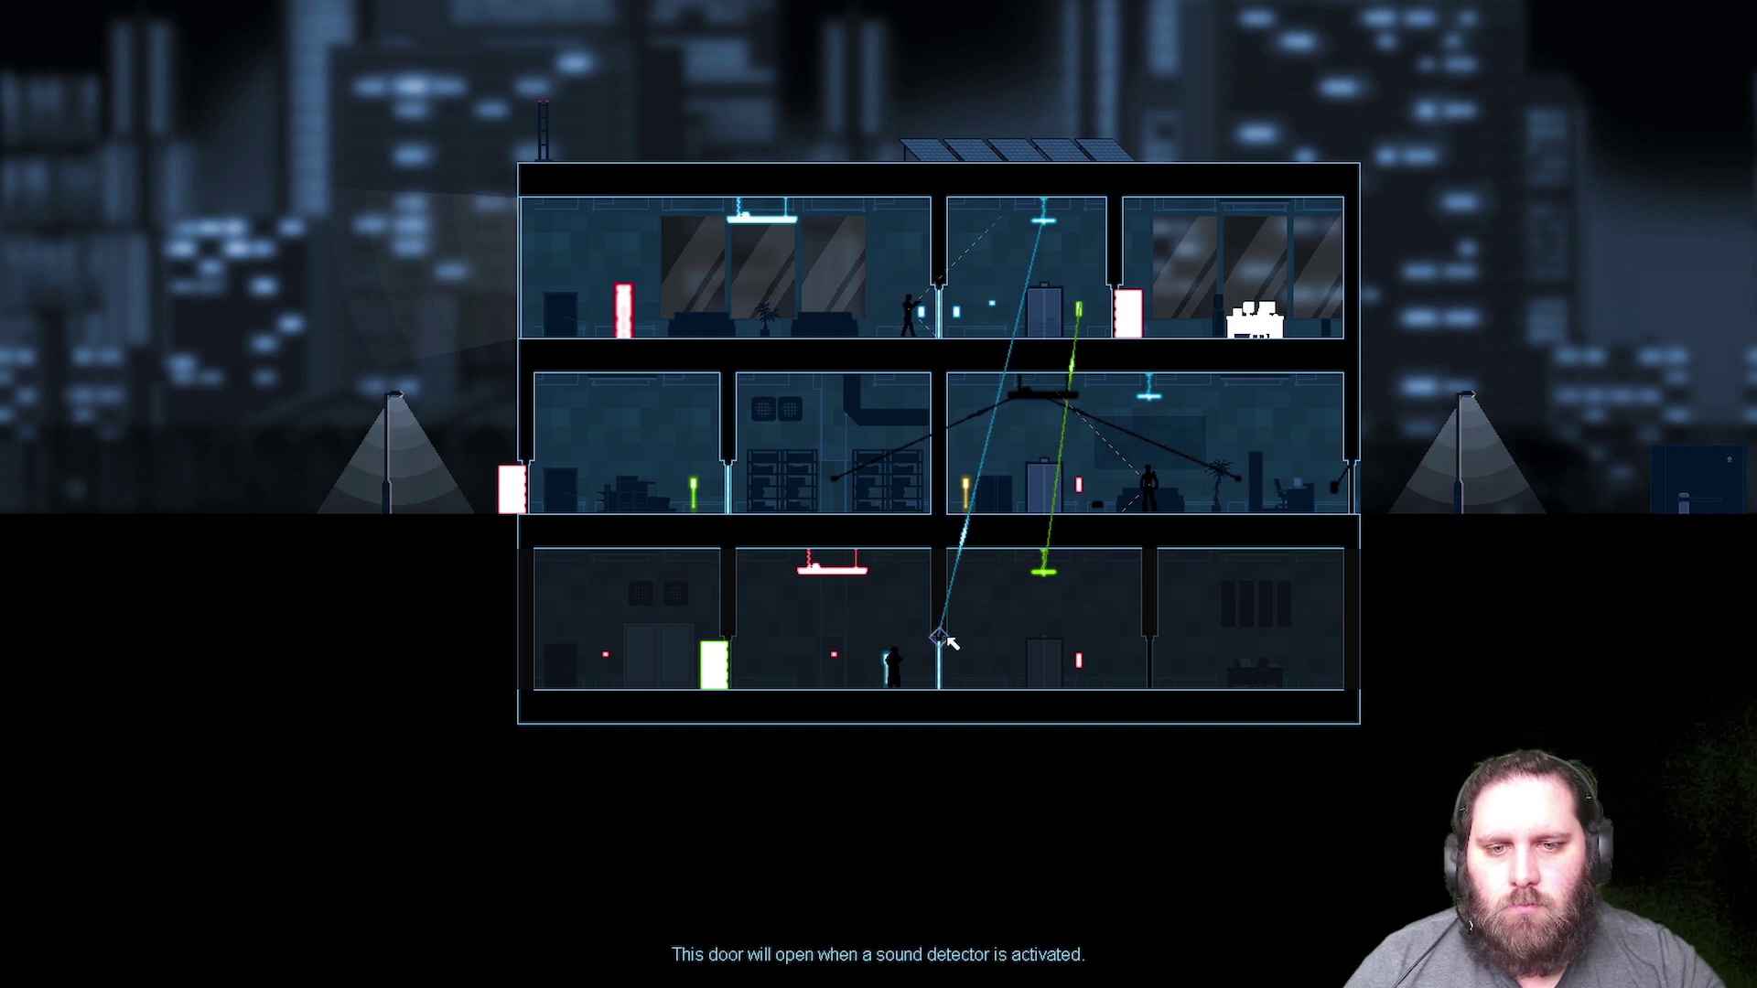
pyautogui.moveTo(945, 636); pyautogui.dragTo(942, 636)
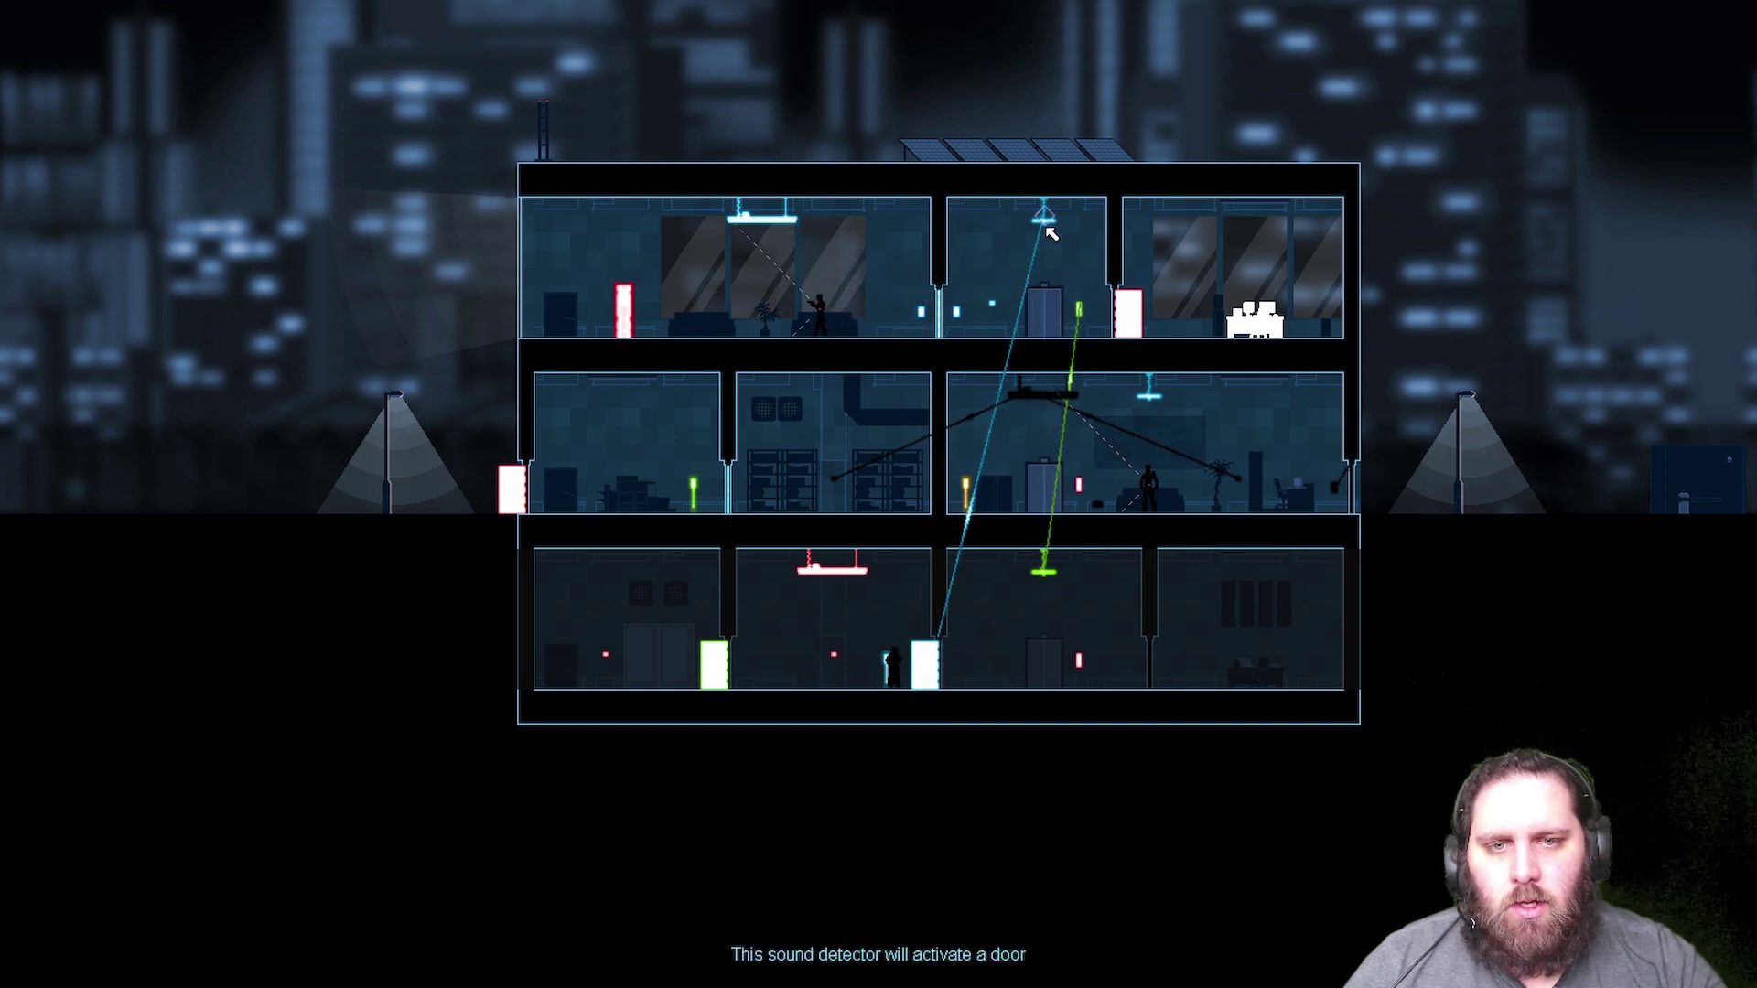
pyautogui.moveTo(1043, 563); pyautogui.dragTo(1040, 569)
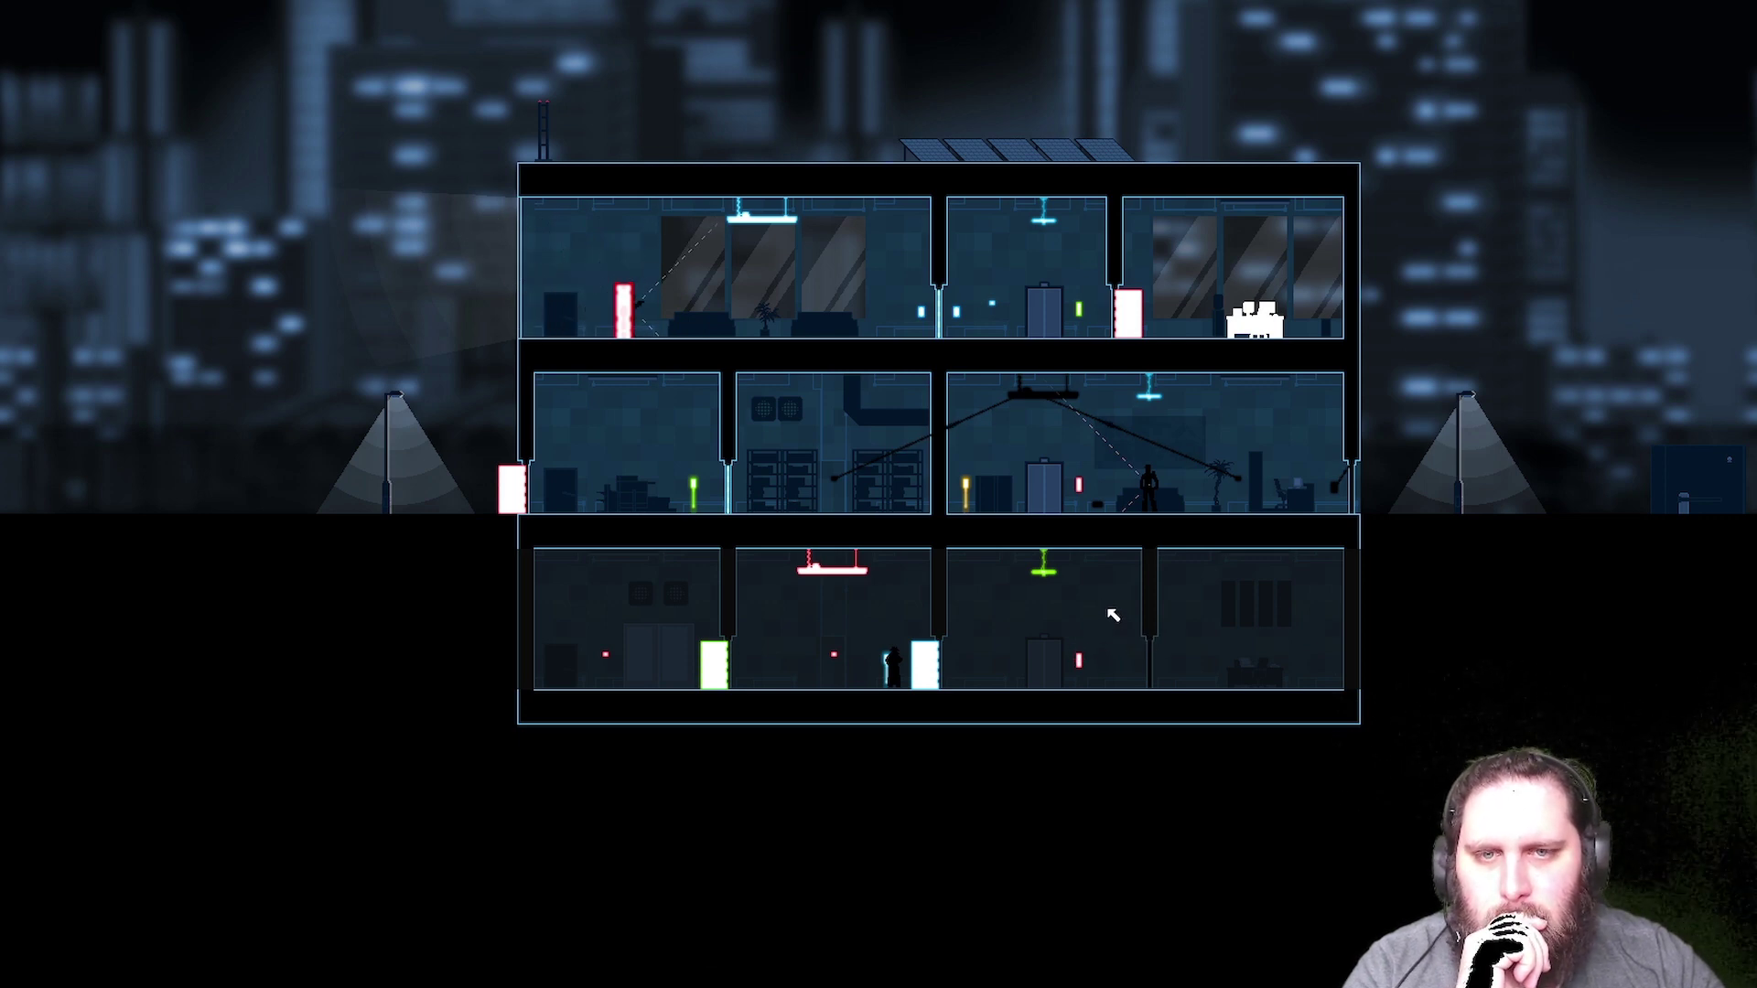
# - Link the top-left sound detector to the light and rewire the top-floor lightswitch to a door
pyautogui.moveTo(742, 216); pyautogui.dragTo(1044, 217)
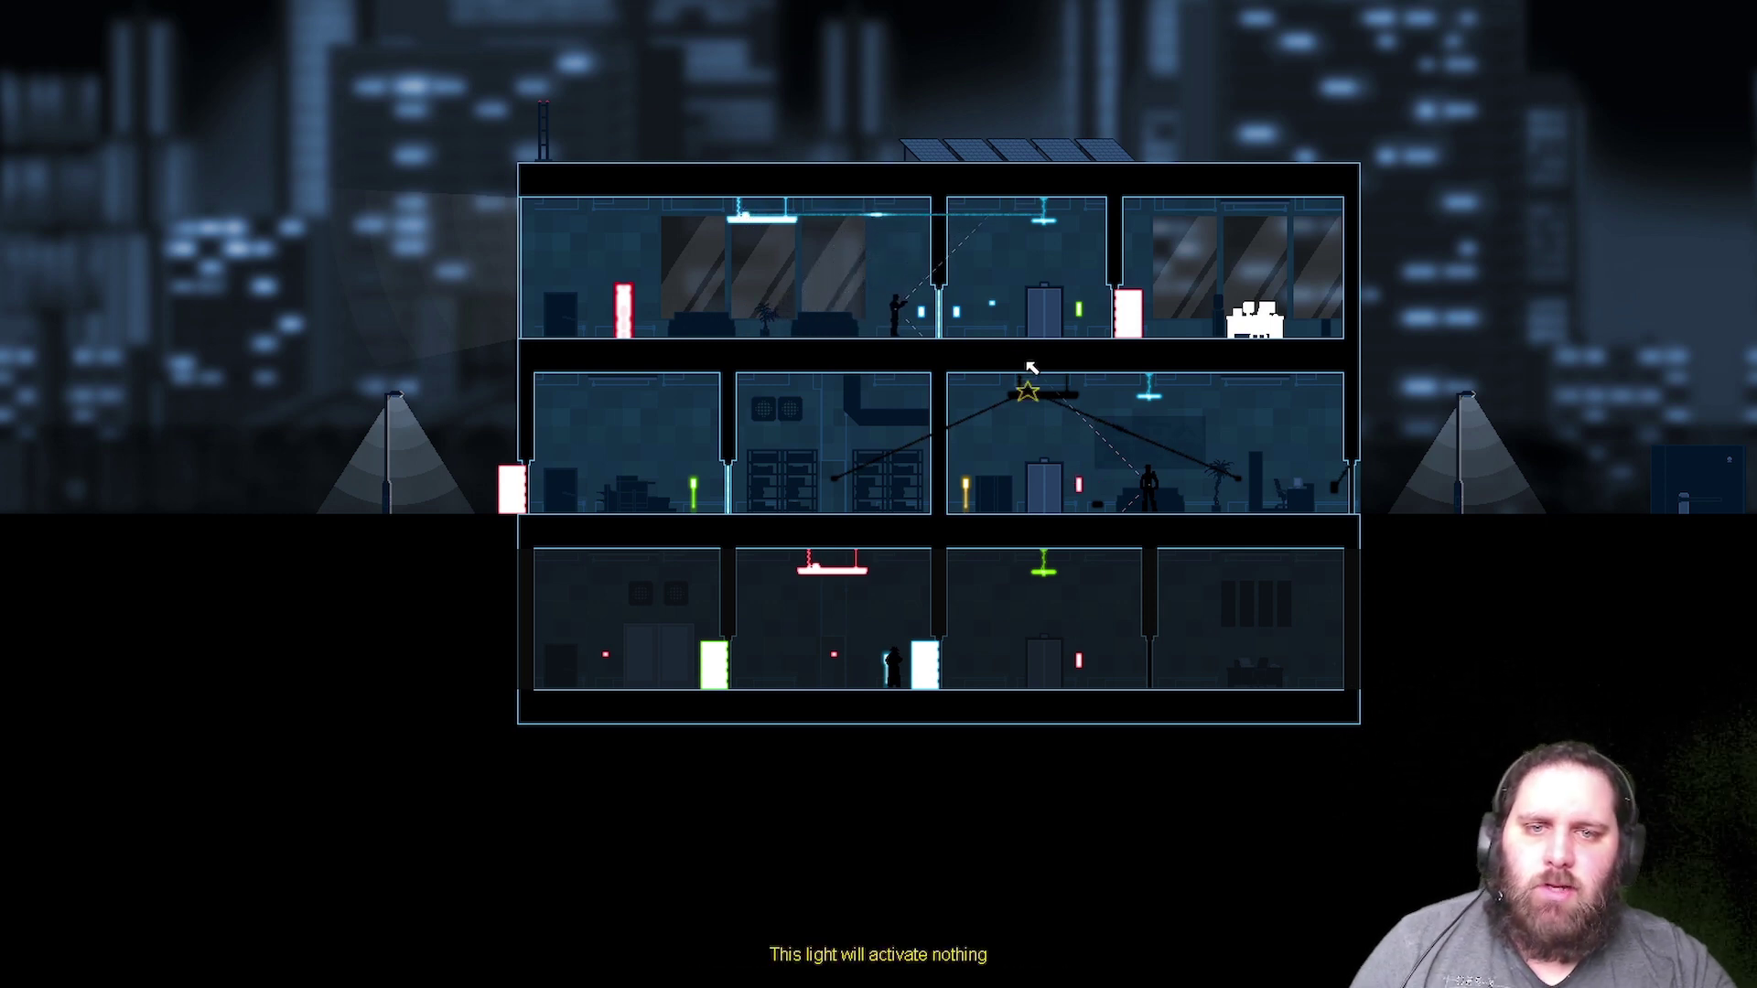
pyautogui.moveTo(992, 301); pyautogui.dragTo(981, 281)
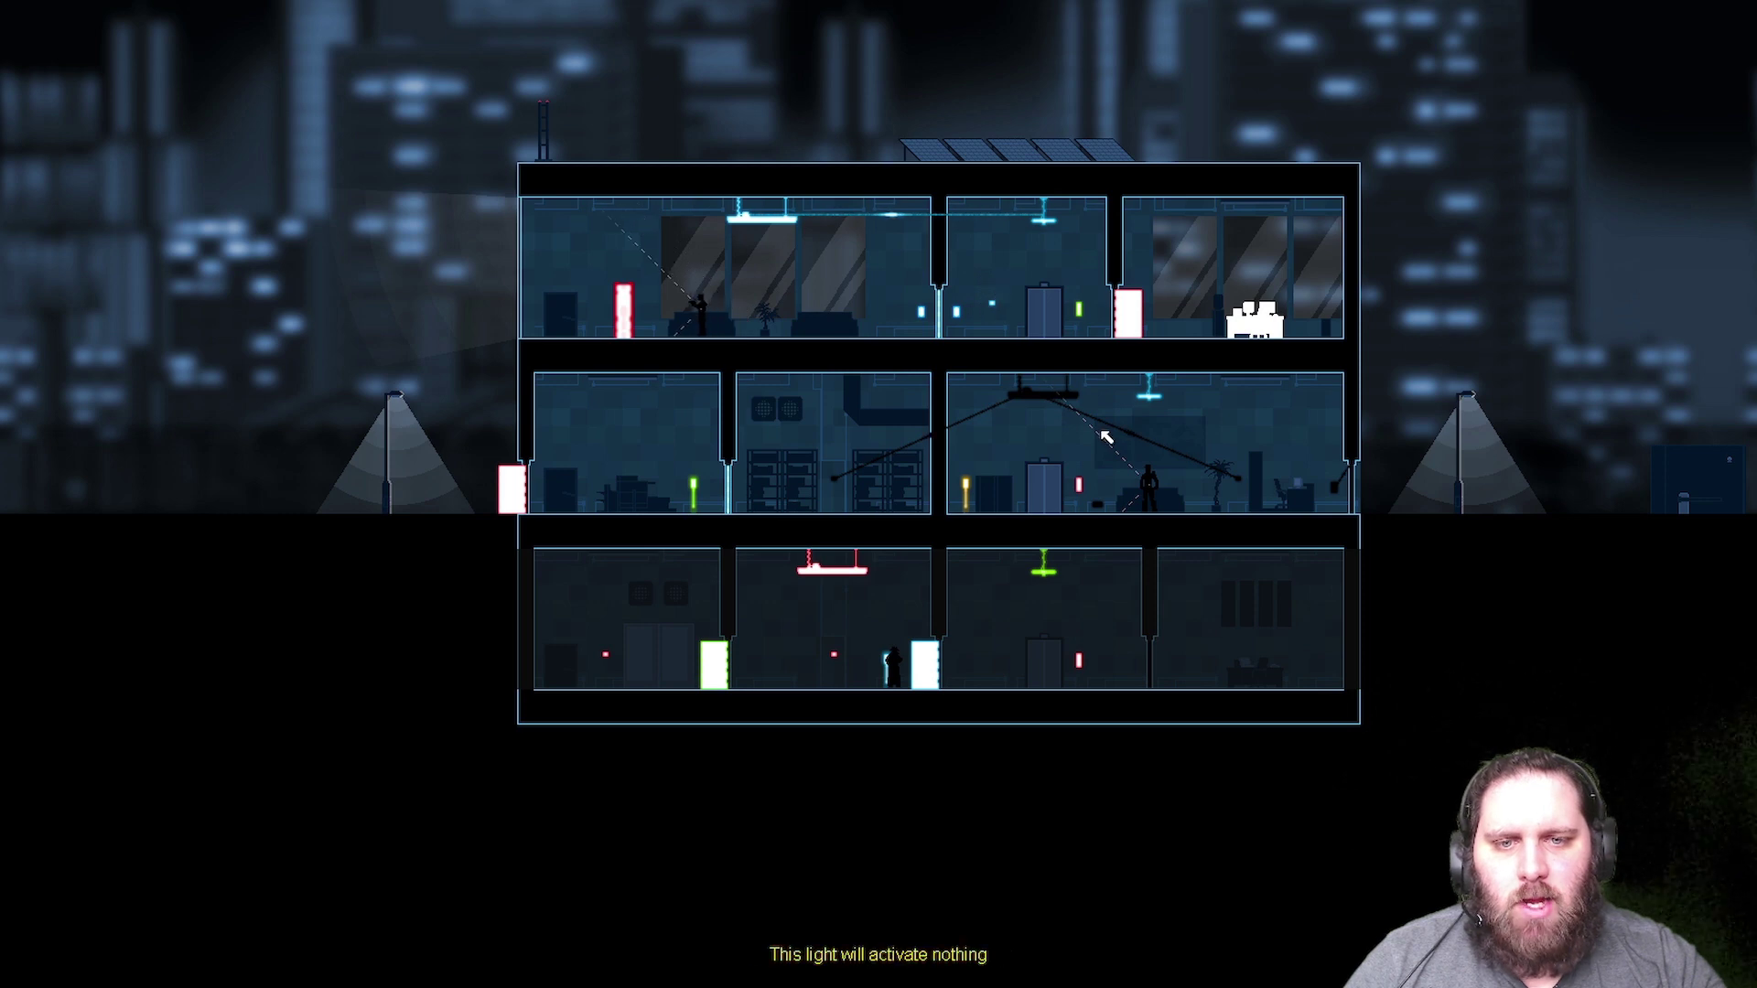
pyautogui.press('ctrl')
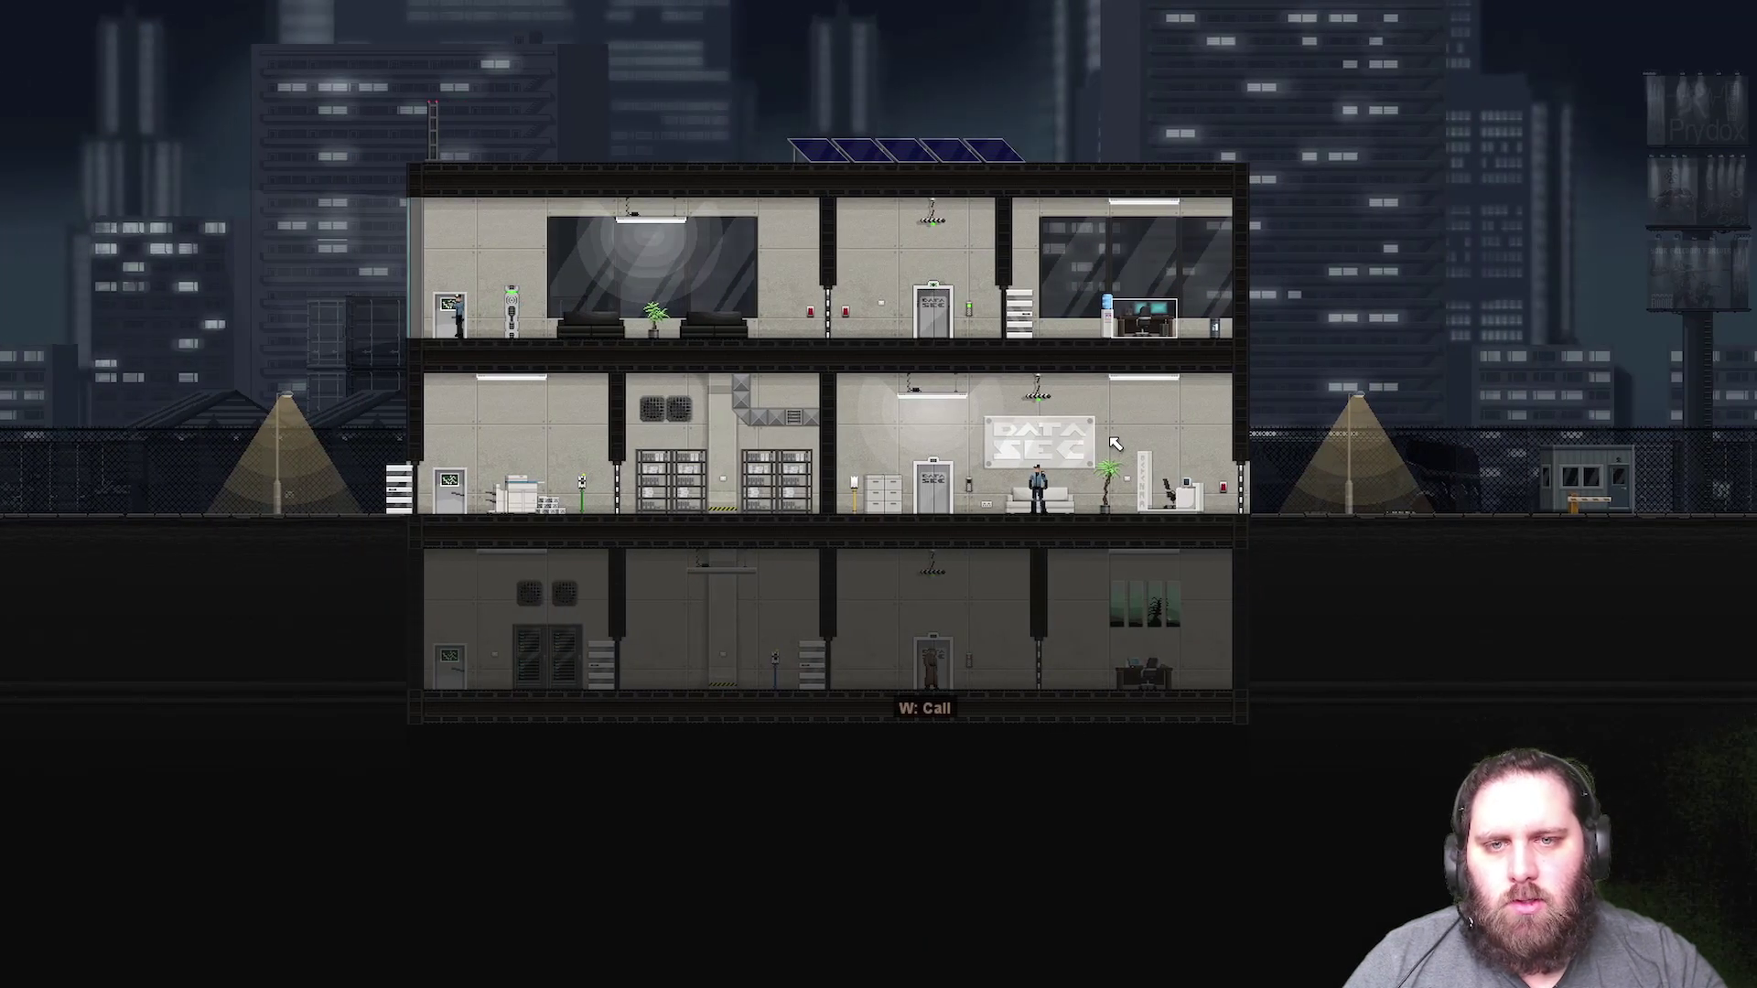
pyautogui.press('ctrl')
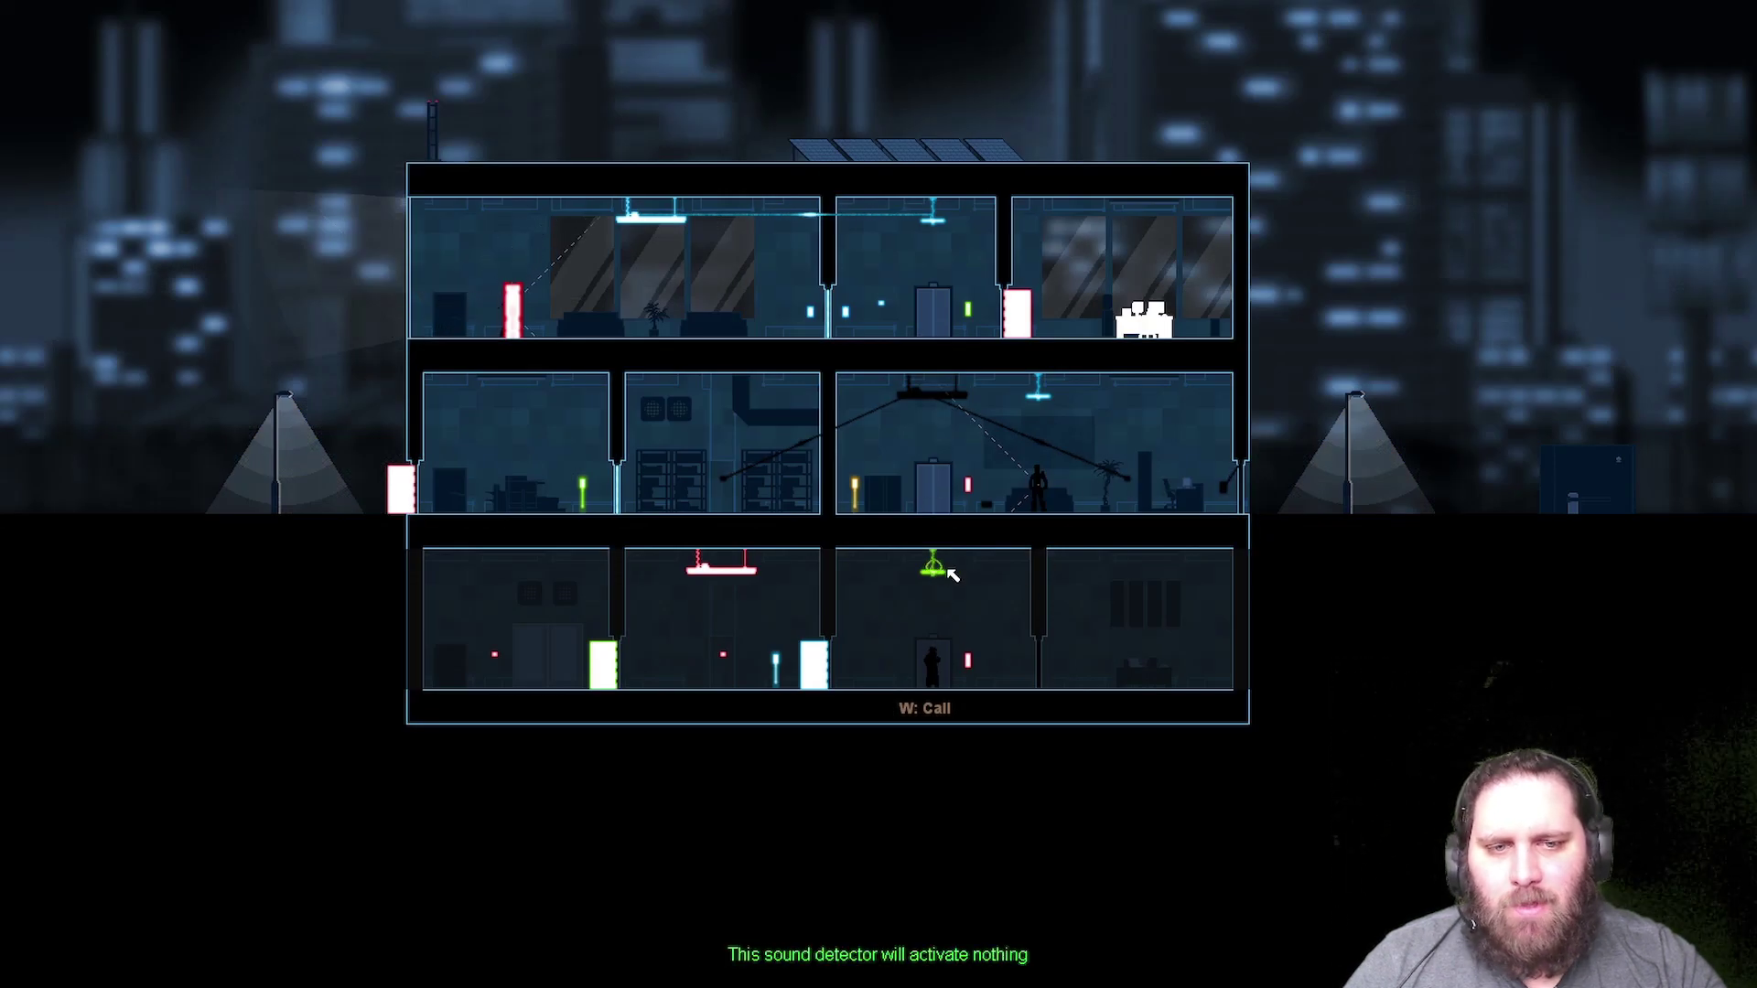
pyautogui.press('ctrl')
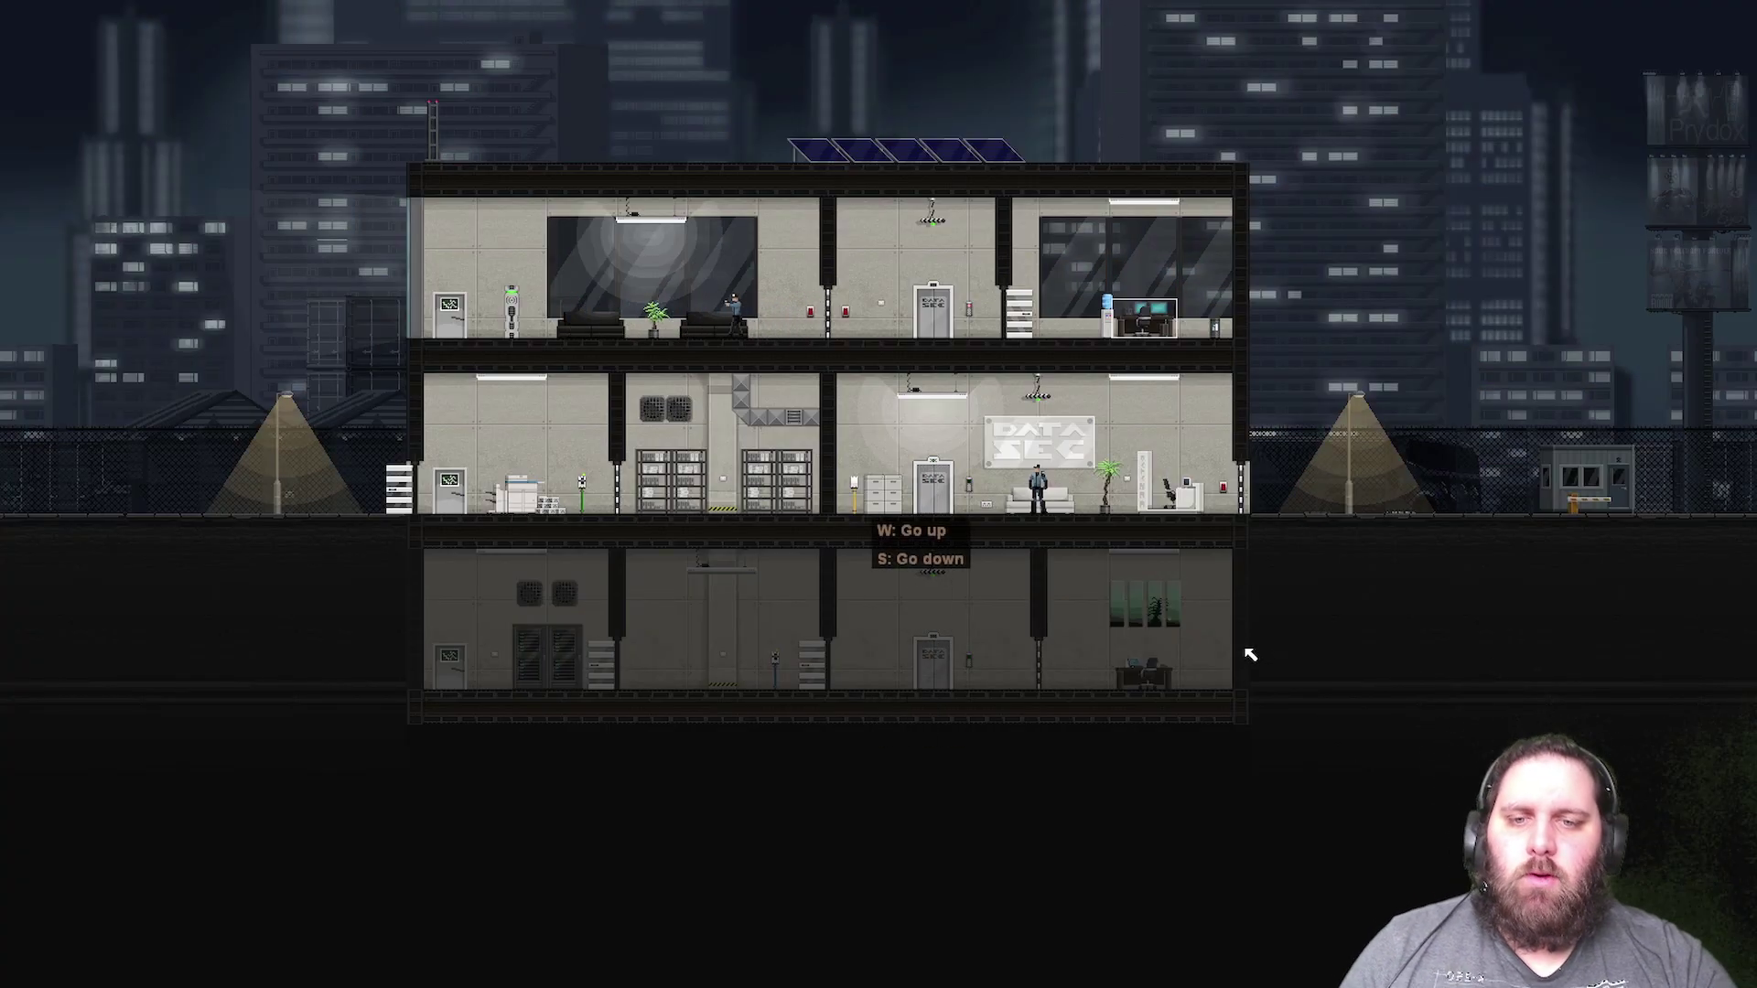
pyautogui.press('ctrl')
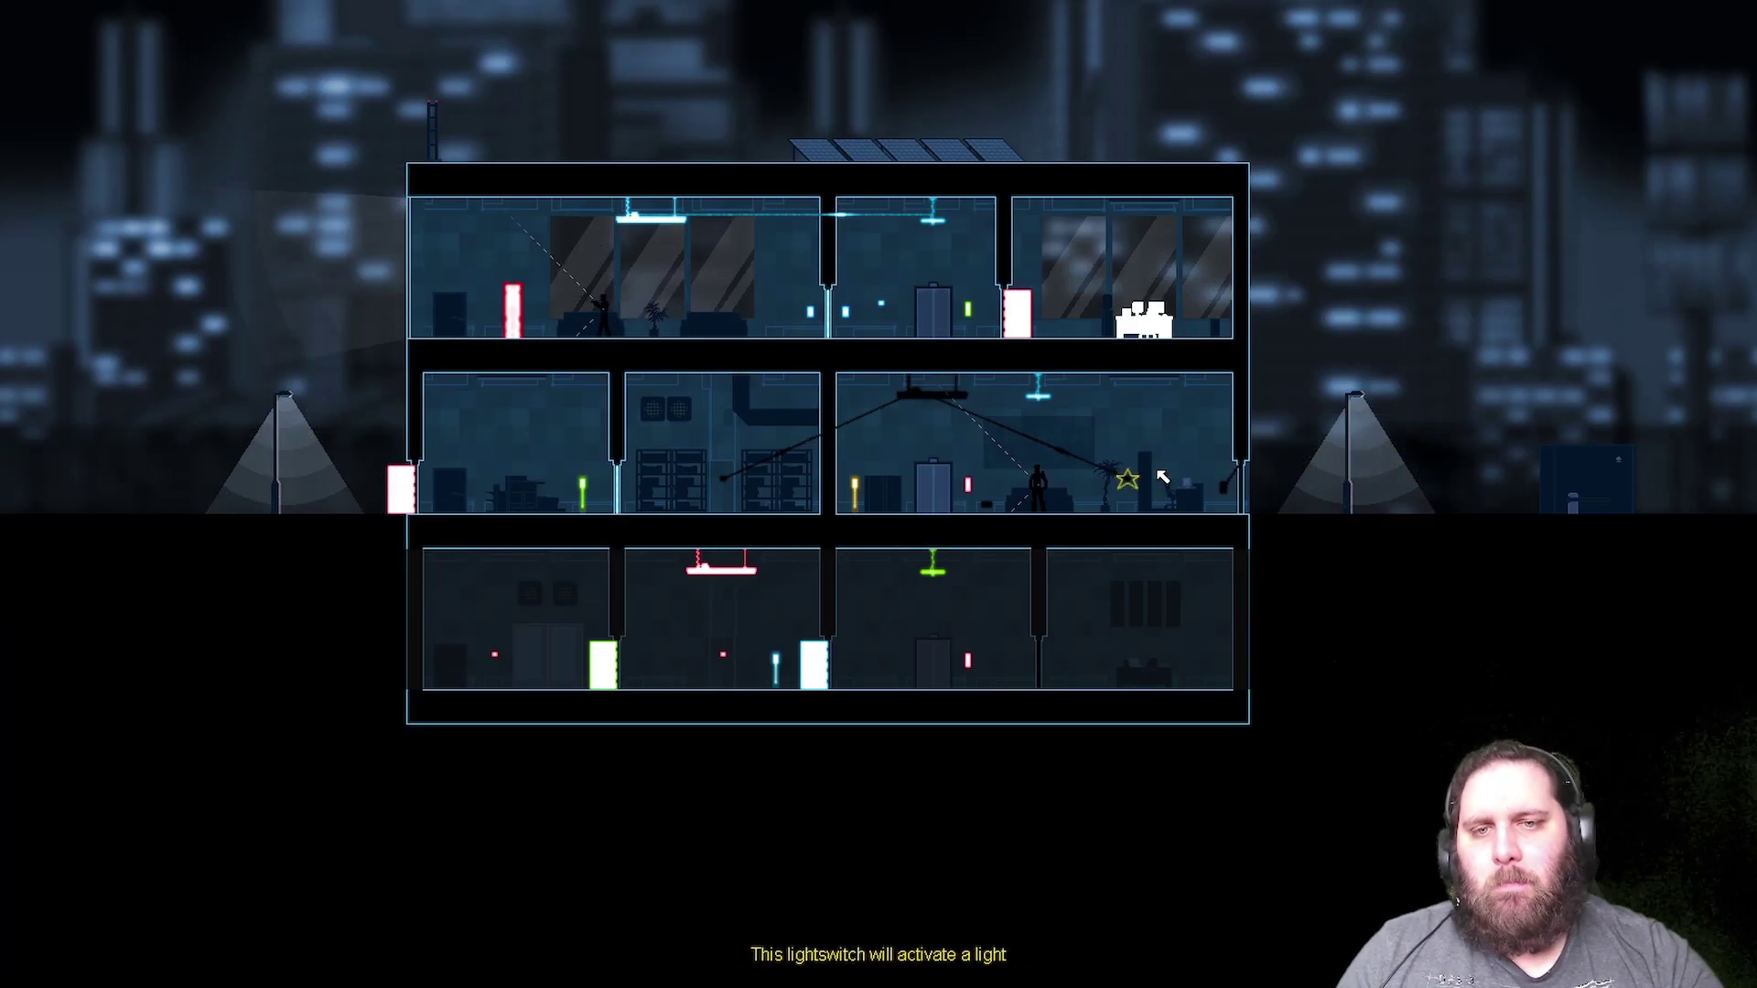
pyautogui.press('ctrl')
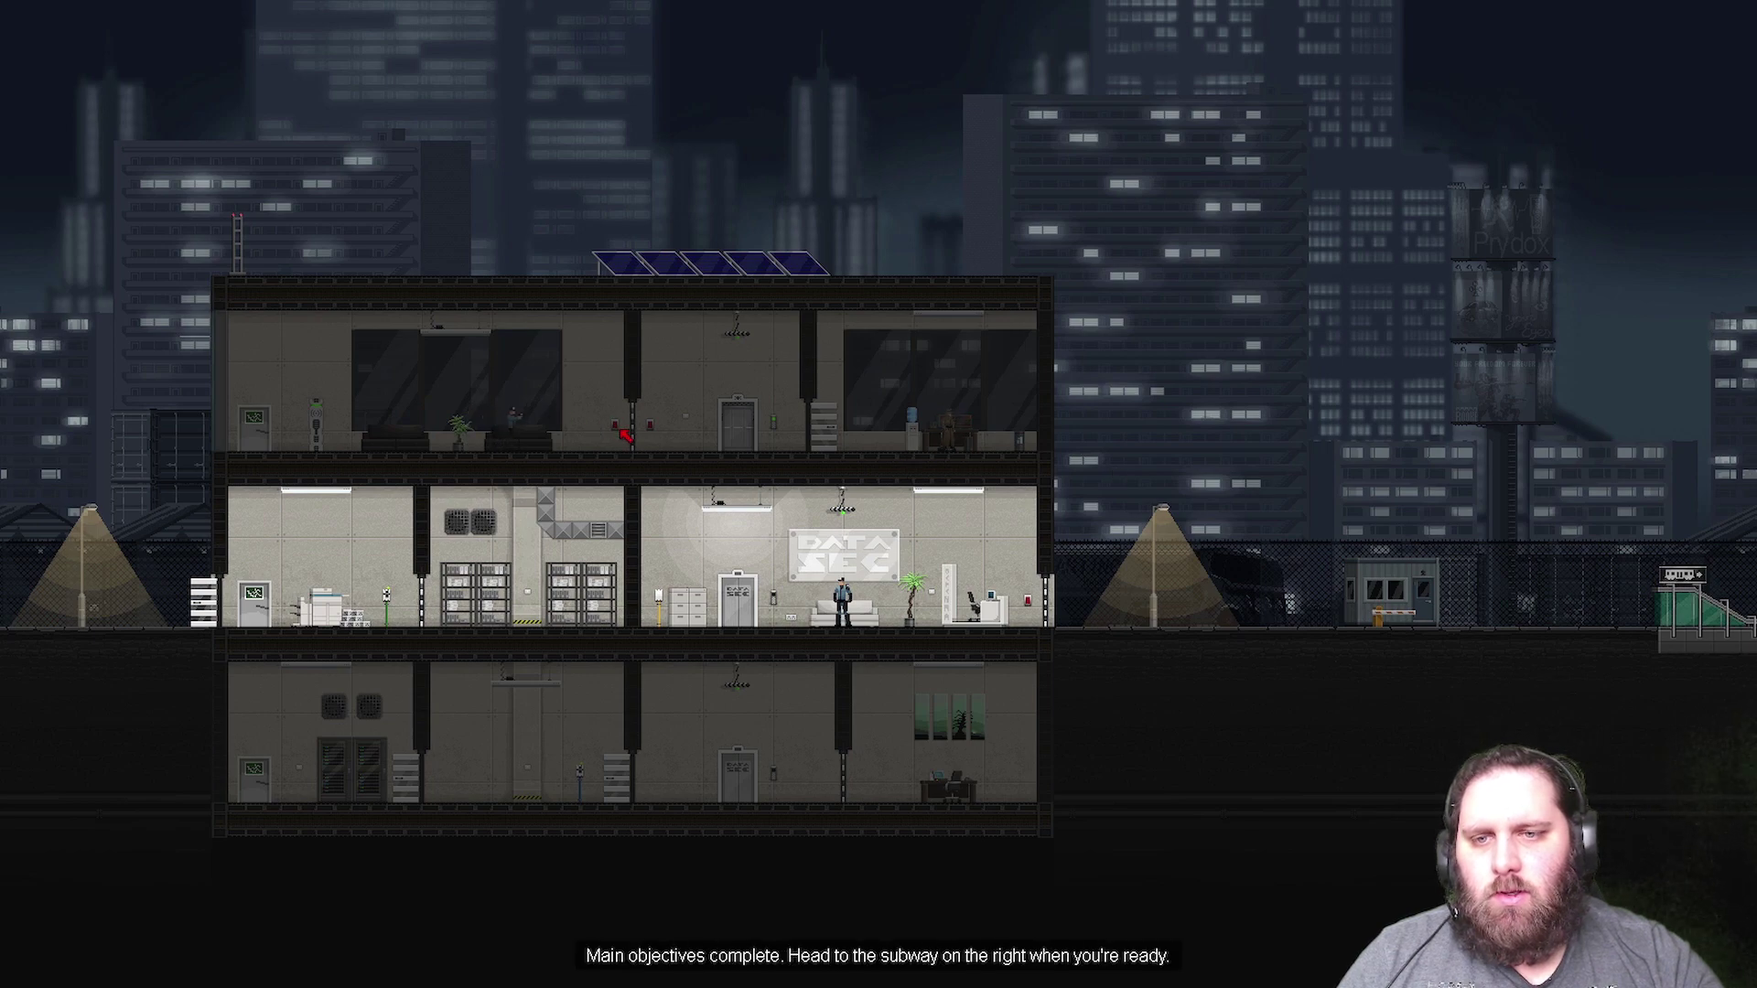
# - Wire the ceiling device to the lightswitch
pyautogui.press('ctrl')
pyautogui.press('ctrl')
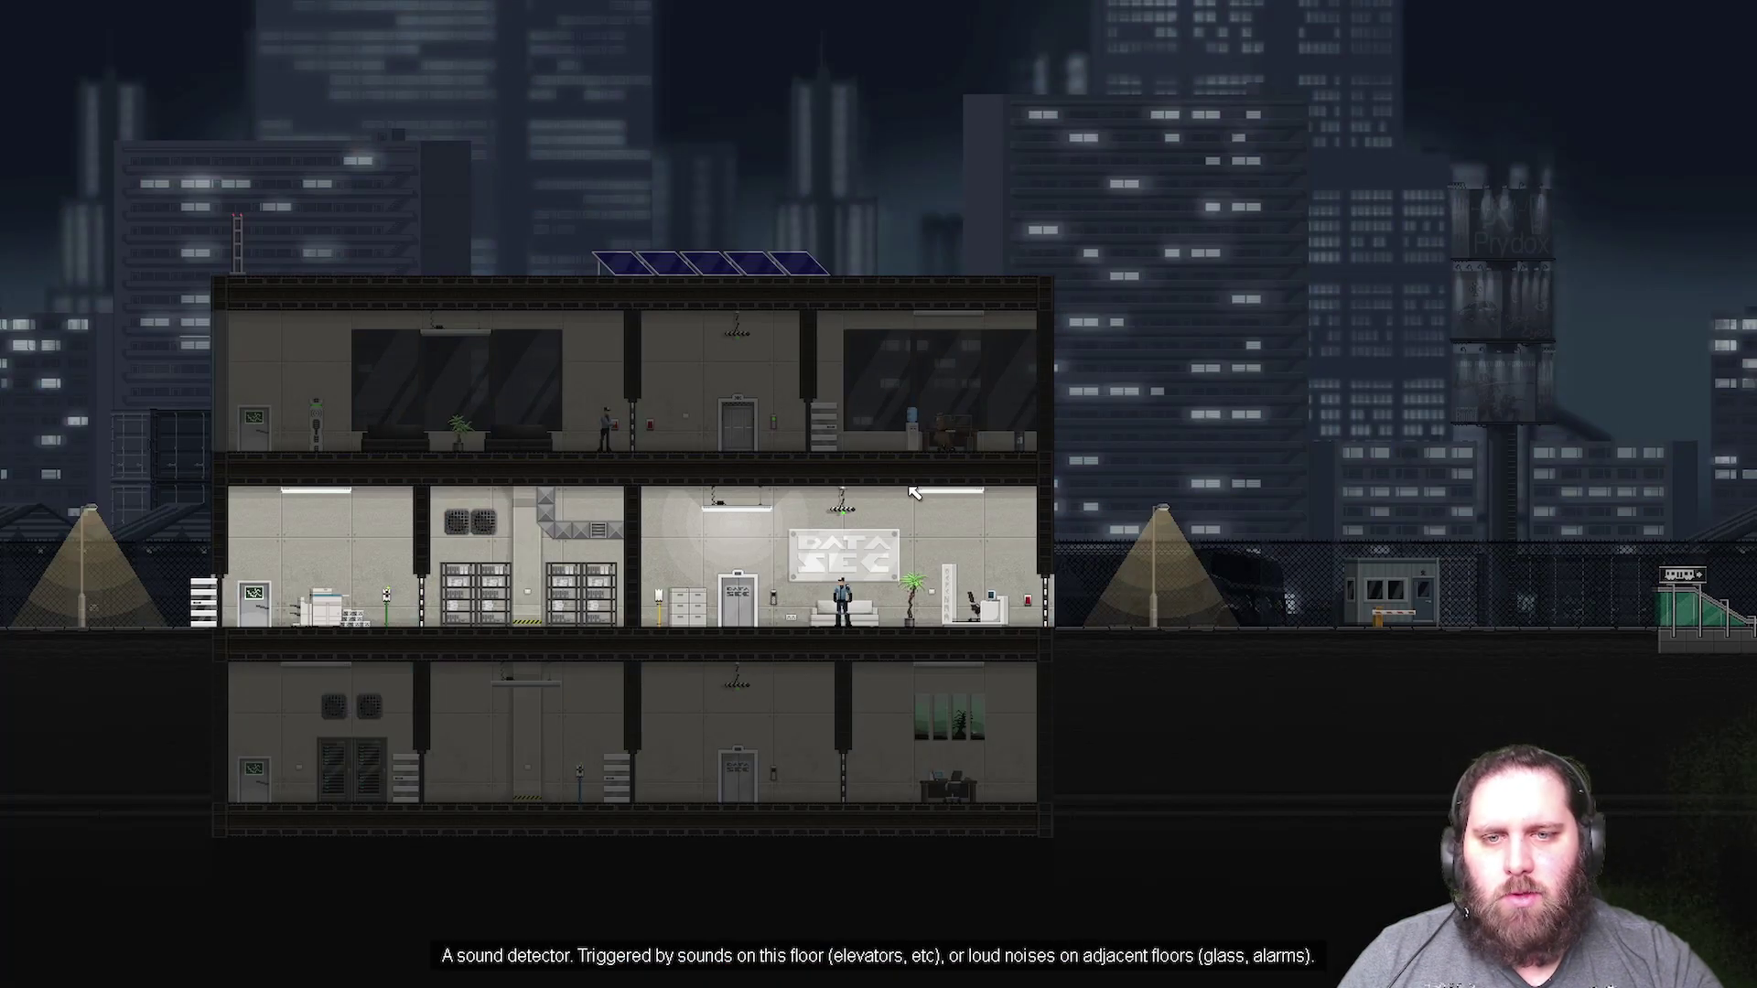
pyautogui.press('ctrl')
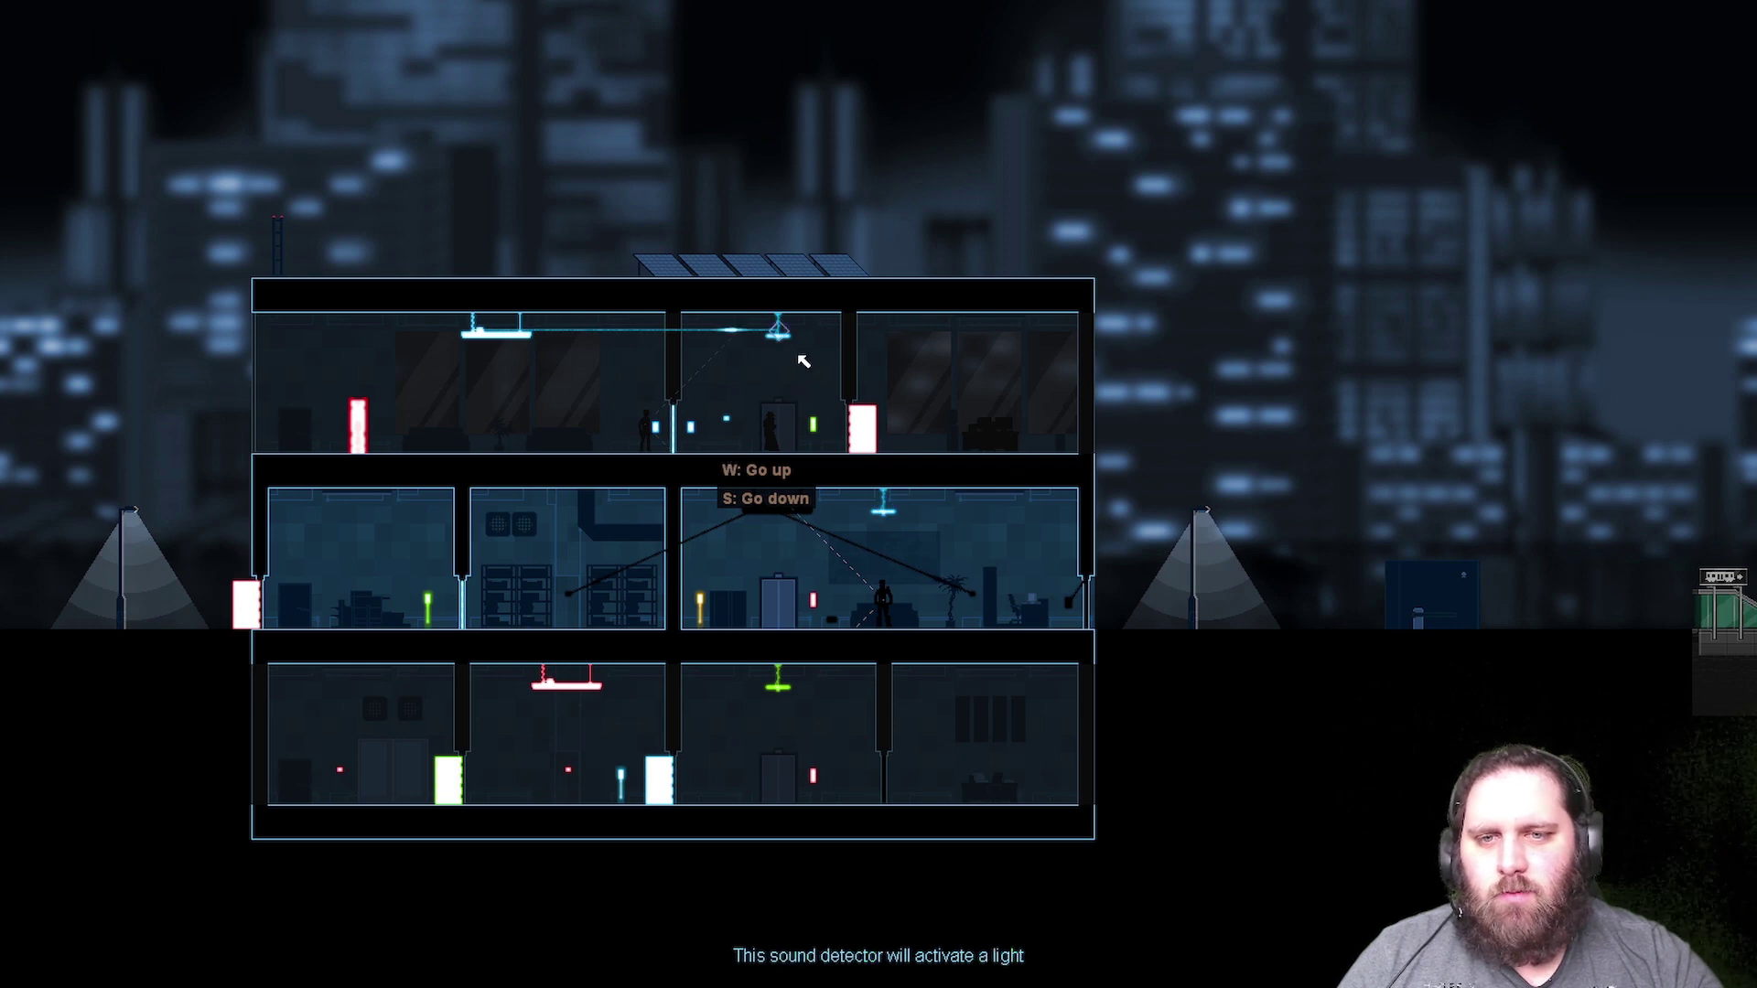
pyautogui.moveTo(789, 343); pyautogui.dragTo(462, 588)
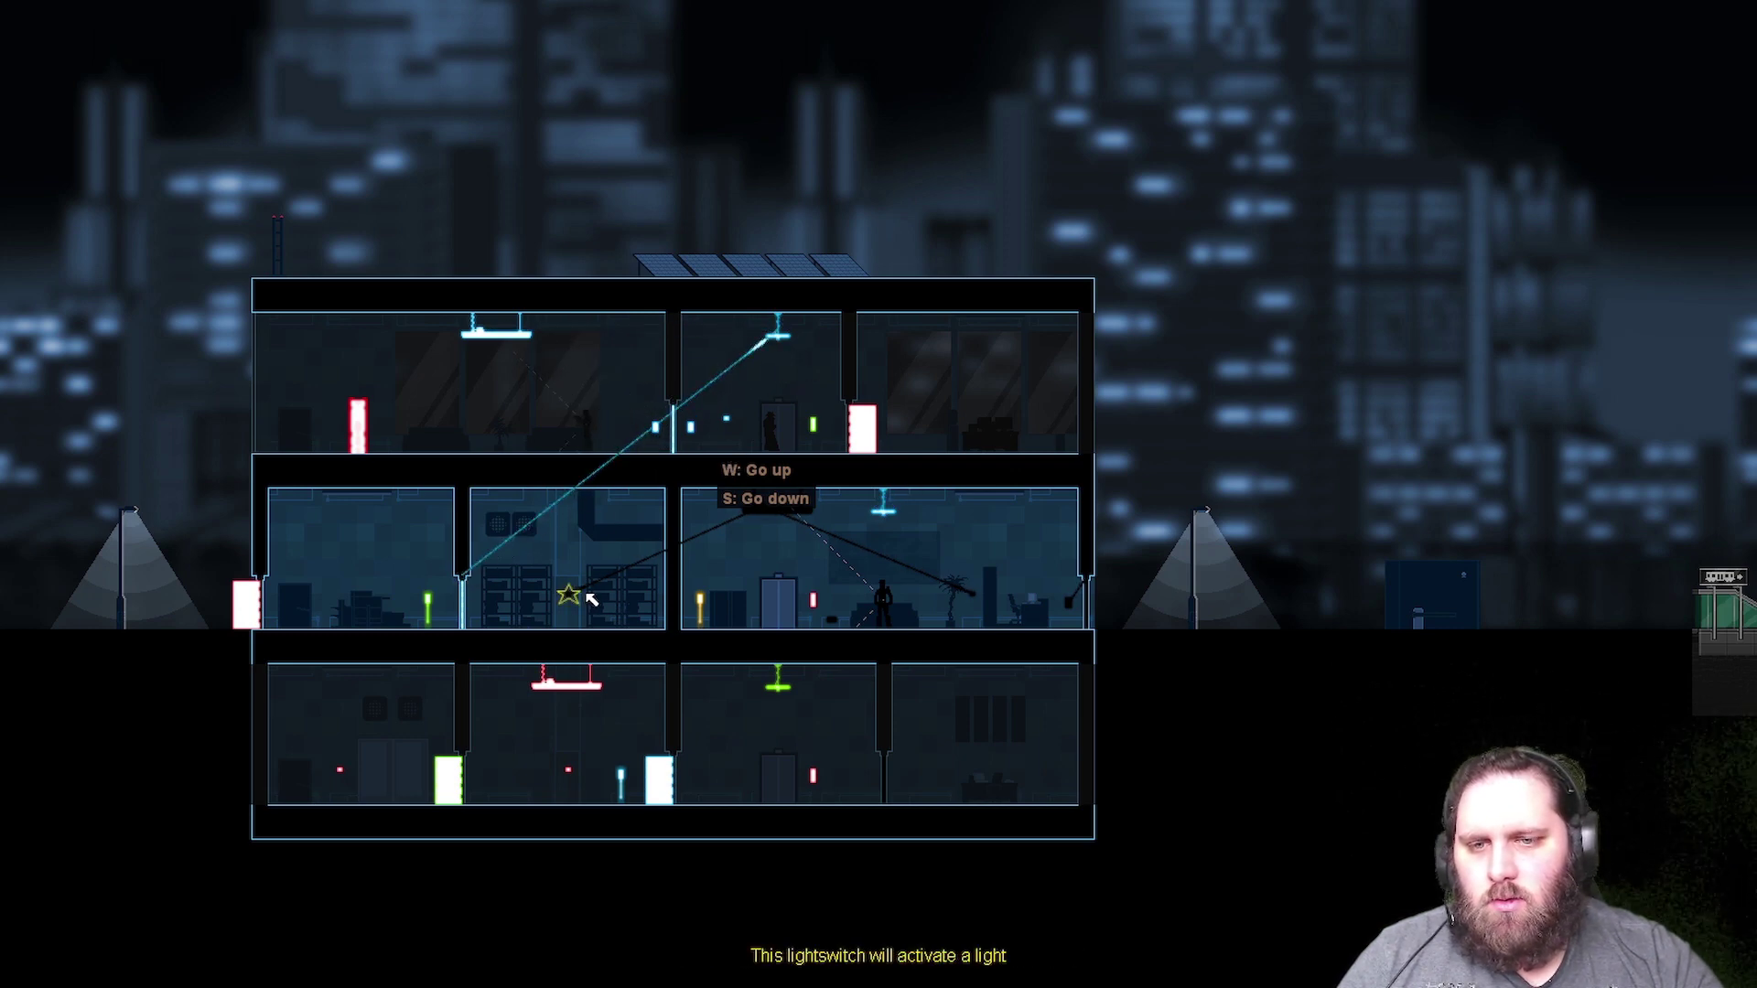
pyautogui.press('space')
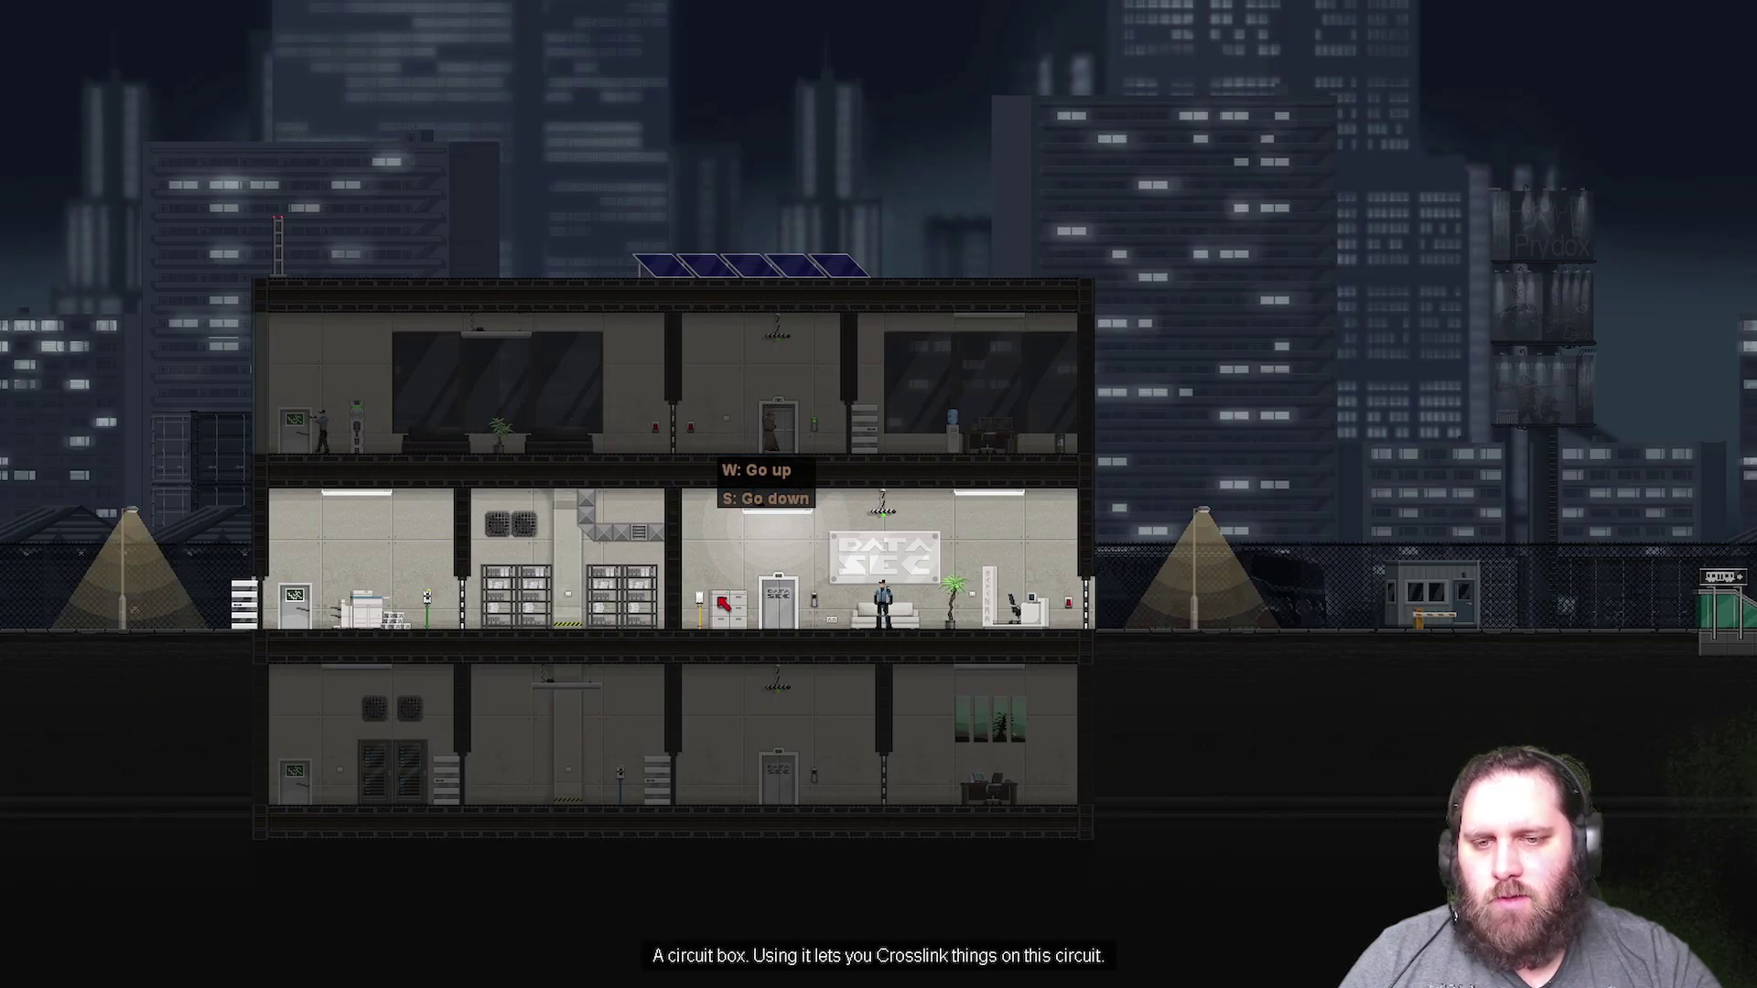
# - Toggle the wiring view to check the links, then ride the elevator
pyautogui.press('space')
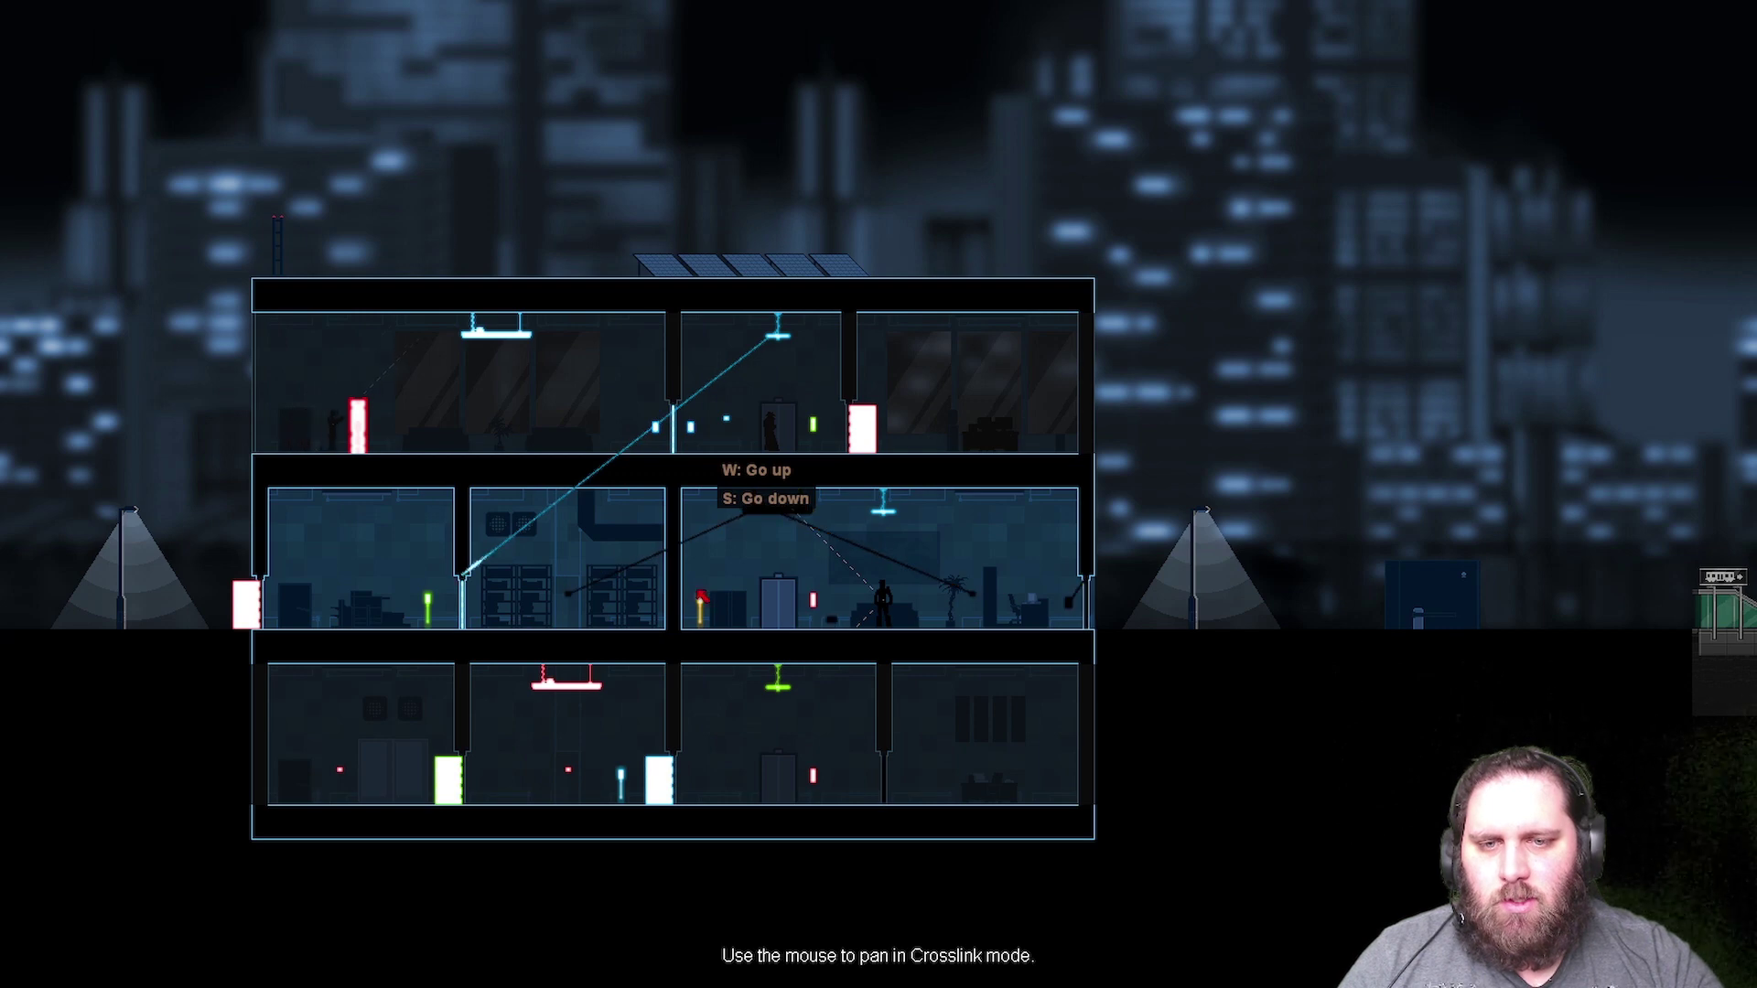
pyautogui.press('space')
pyautogui.press('space')
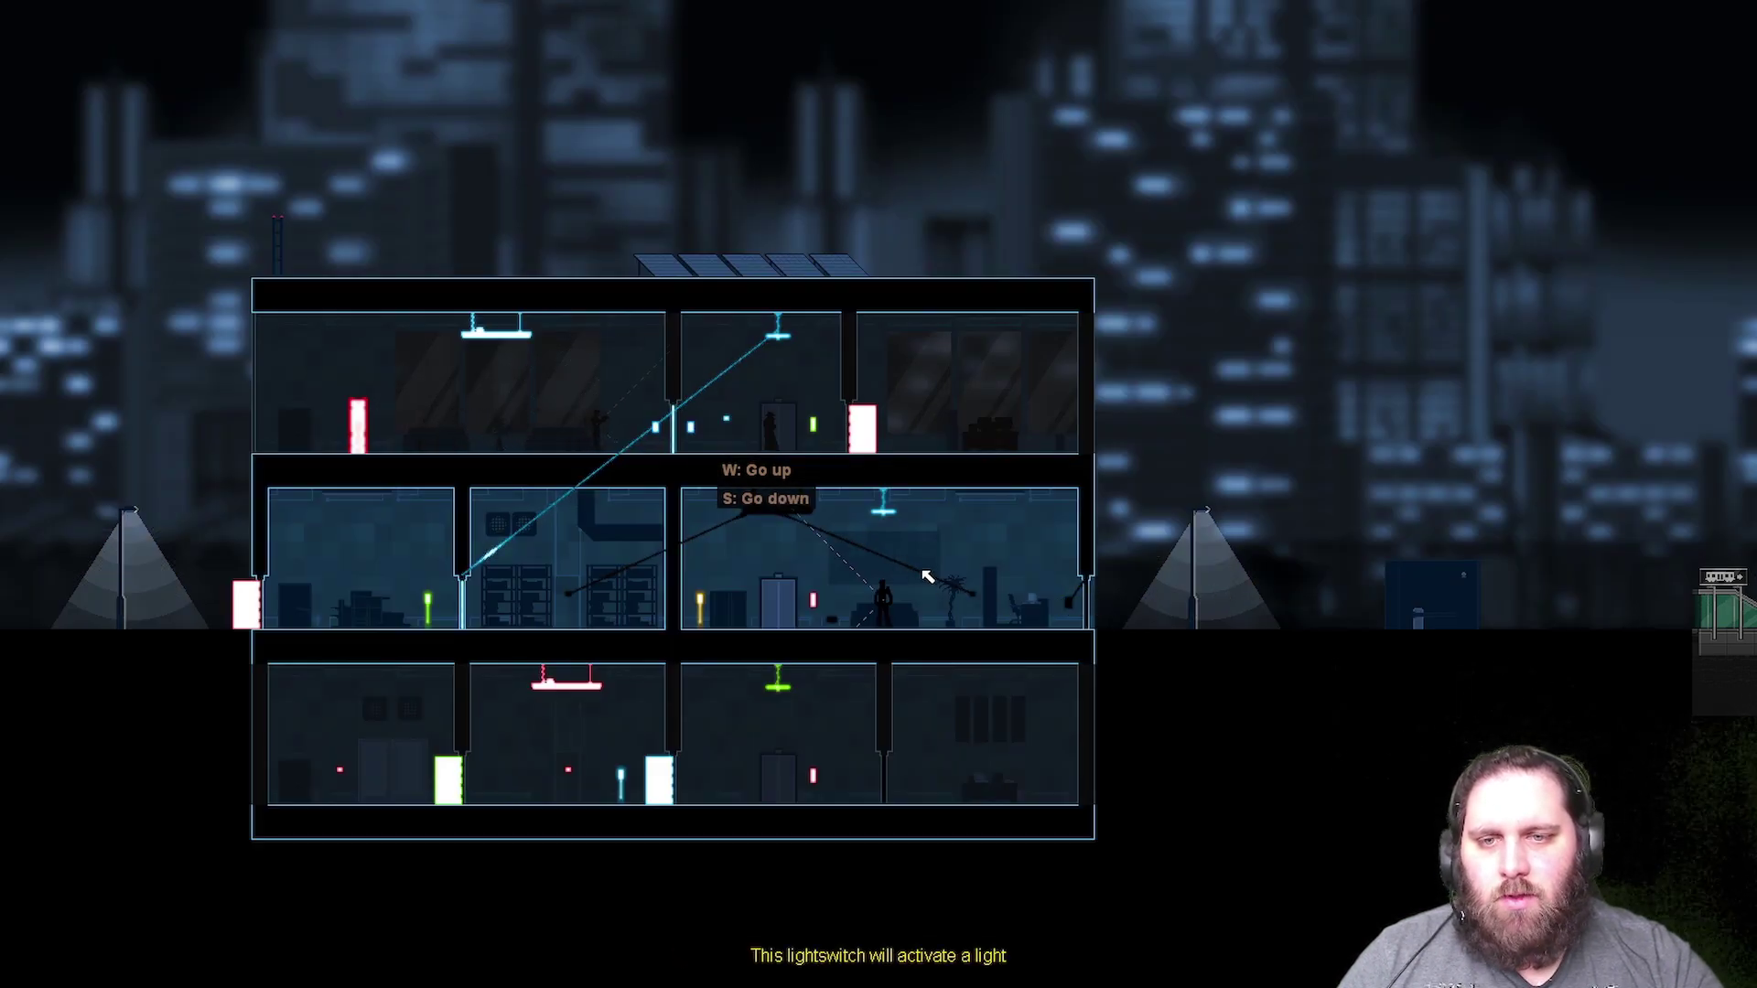
pyautogui.press('space')
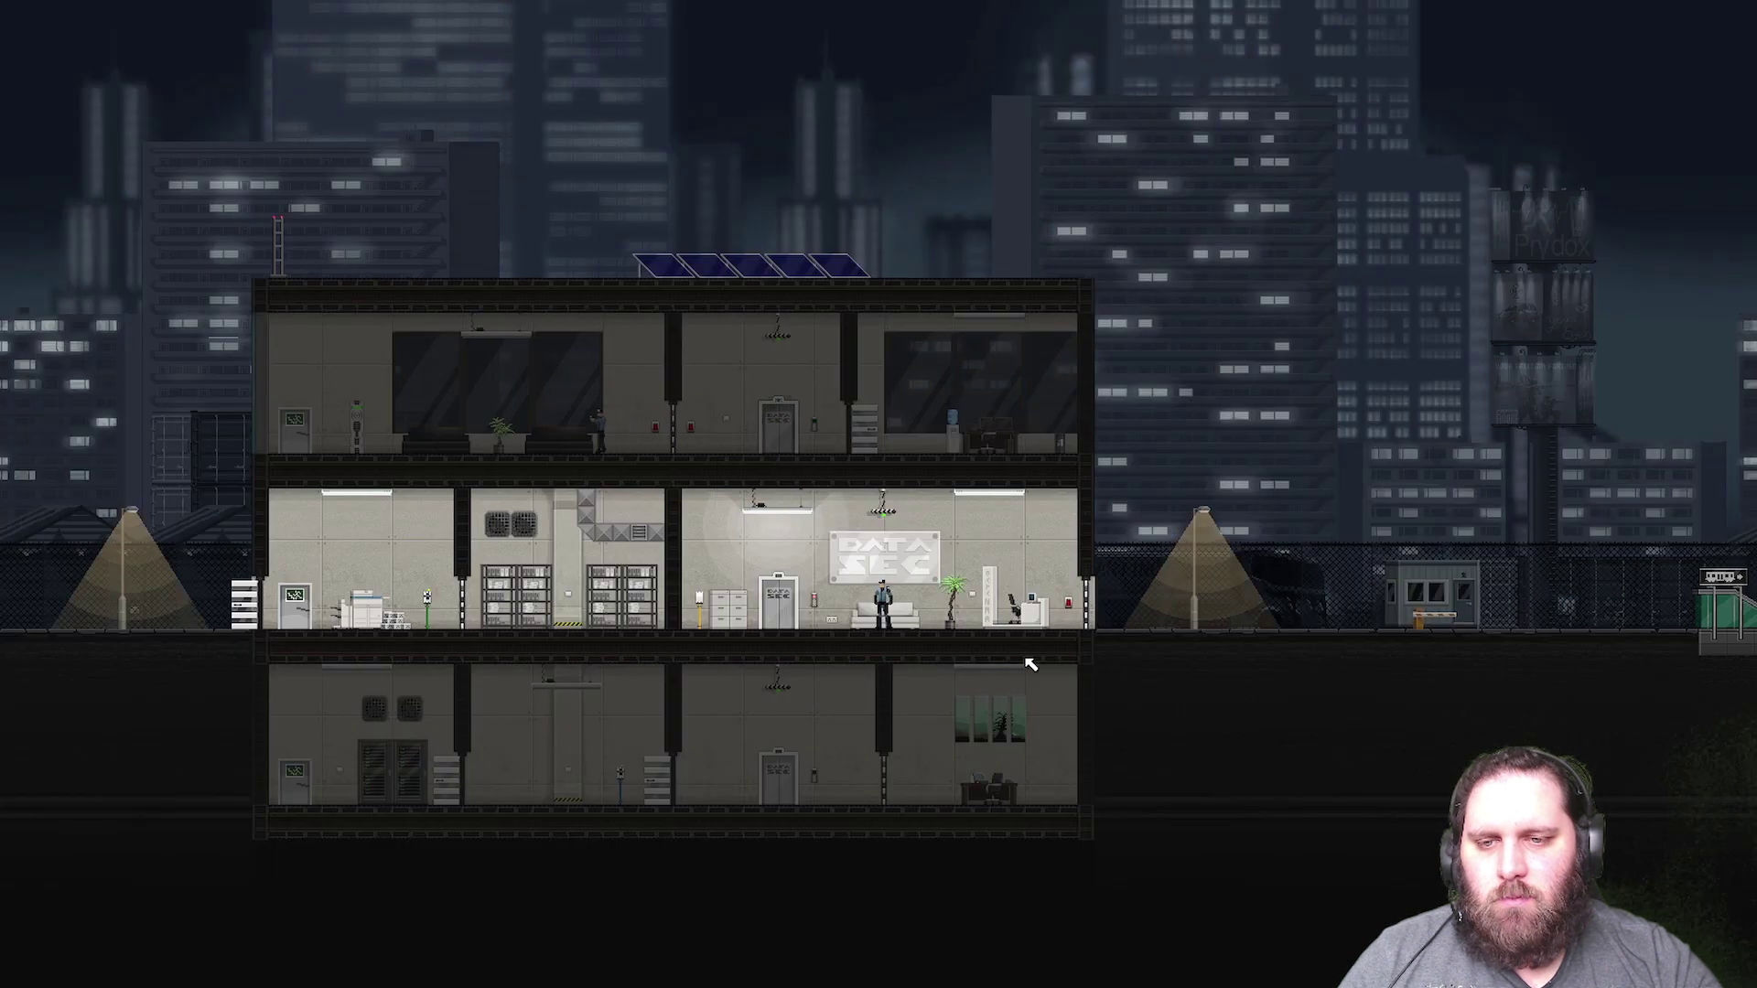
pyautogui.press('space')
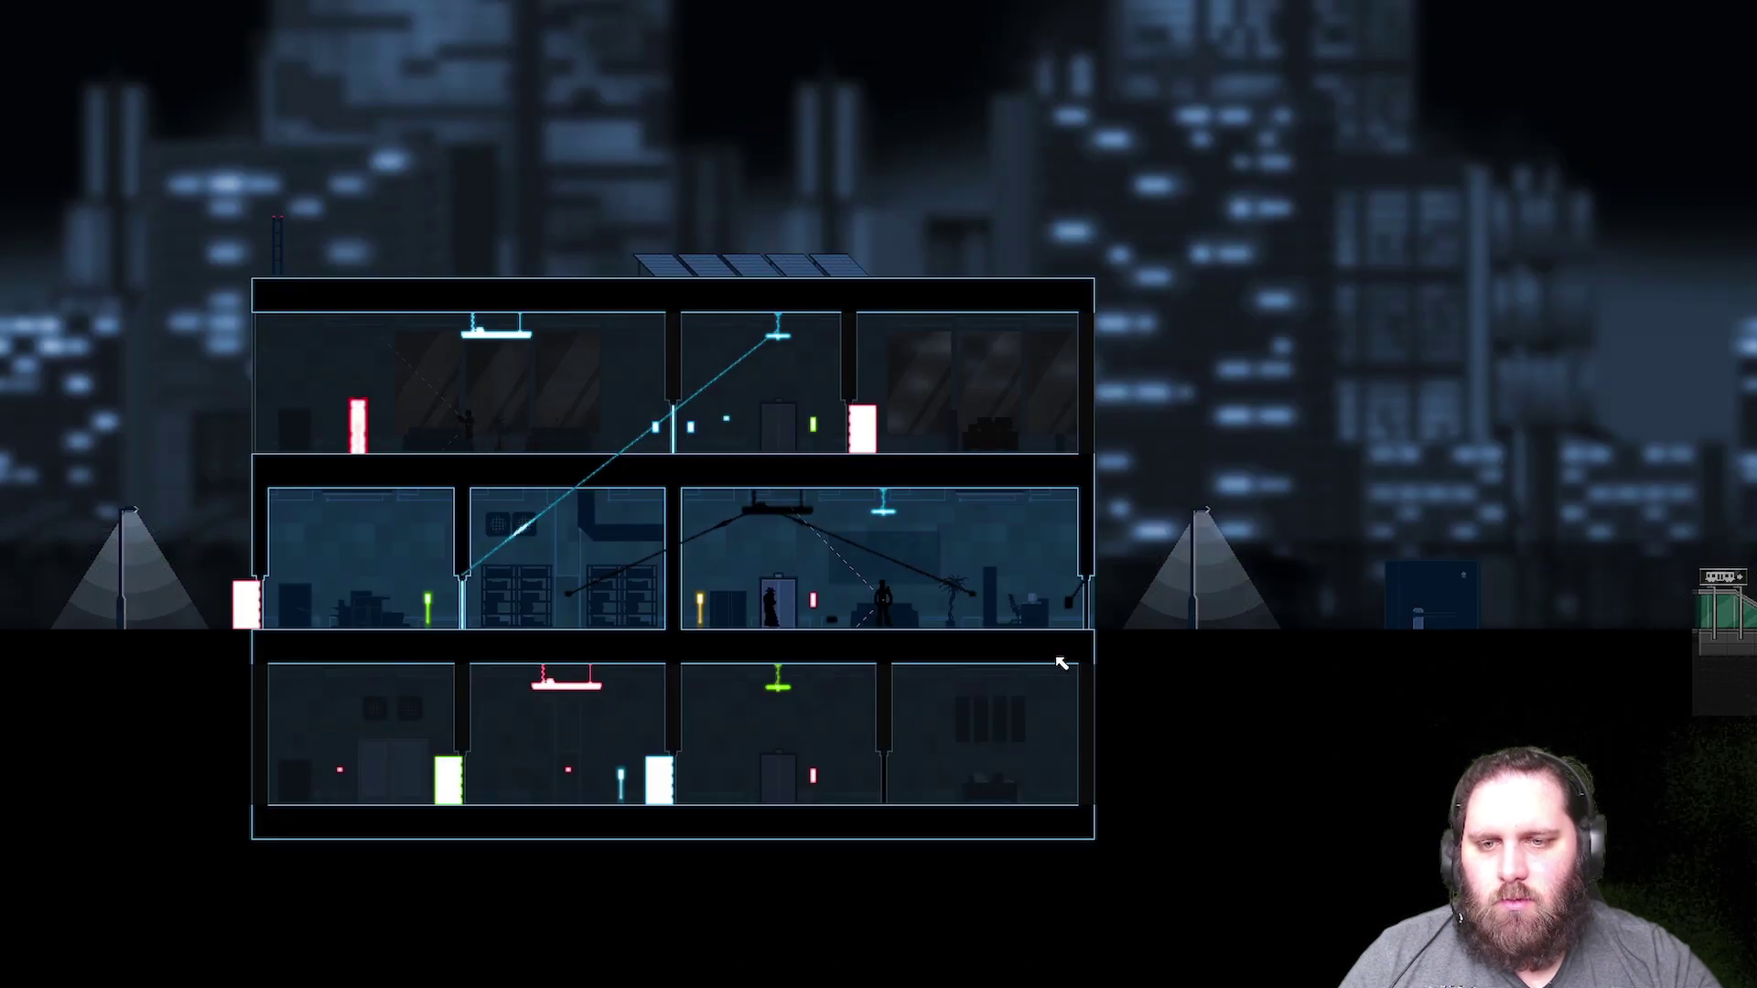
pyautogui.press('space')
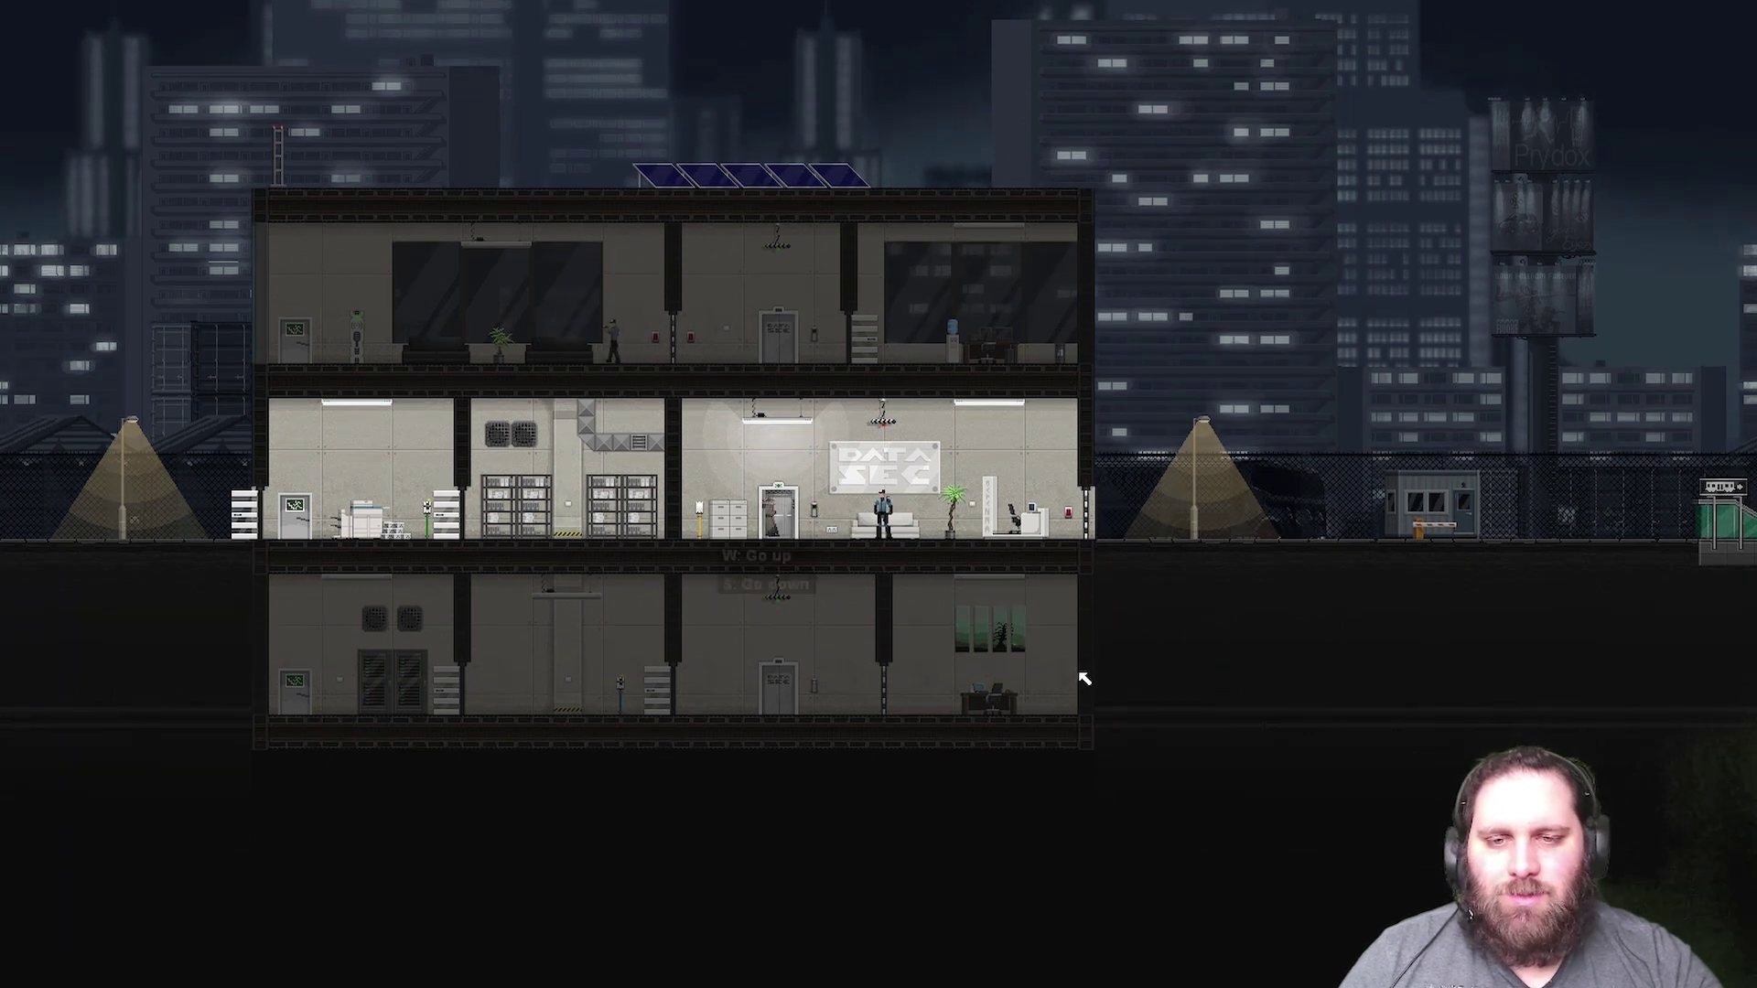
pyautogui.press('s')
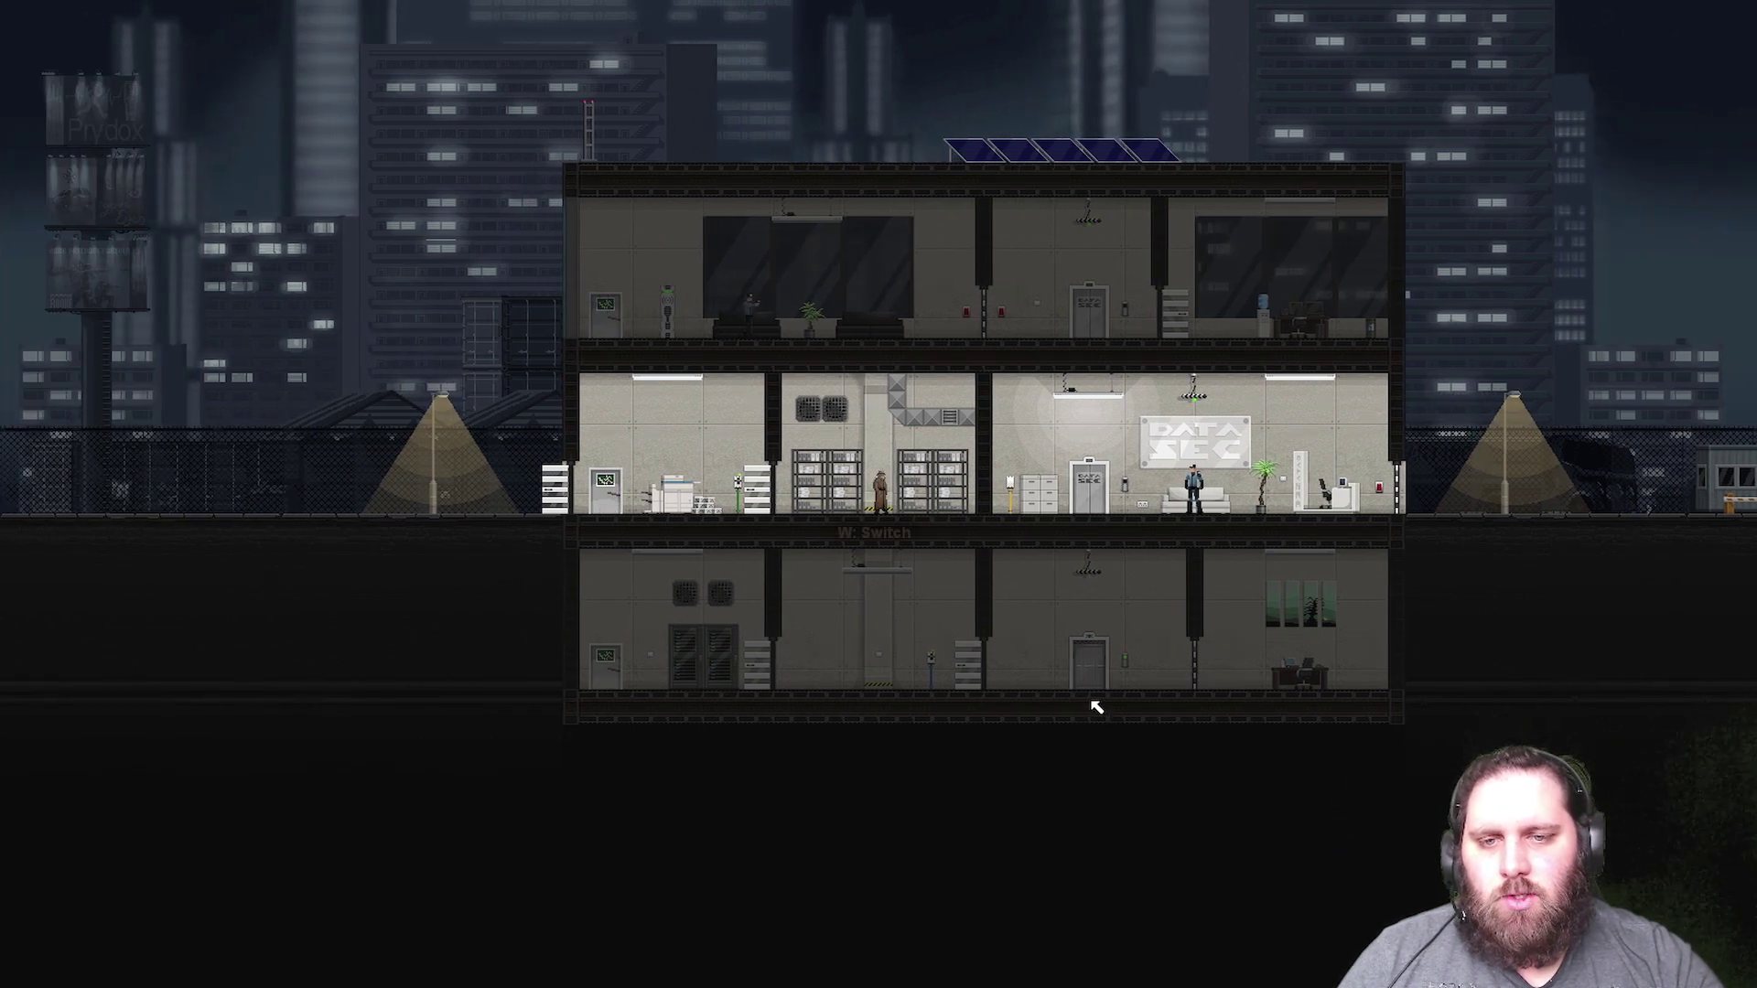
# - Run right along the bottom floor to the elevator, toggling the wiring view
pyautogui.press('a')
pyautogui.press('space')
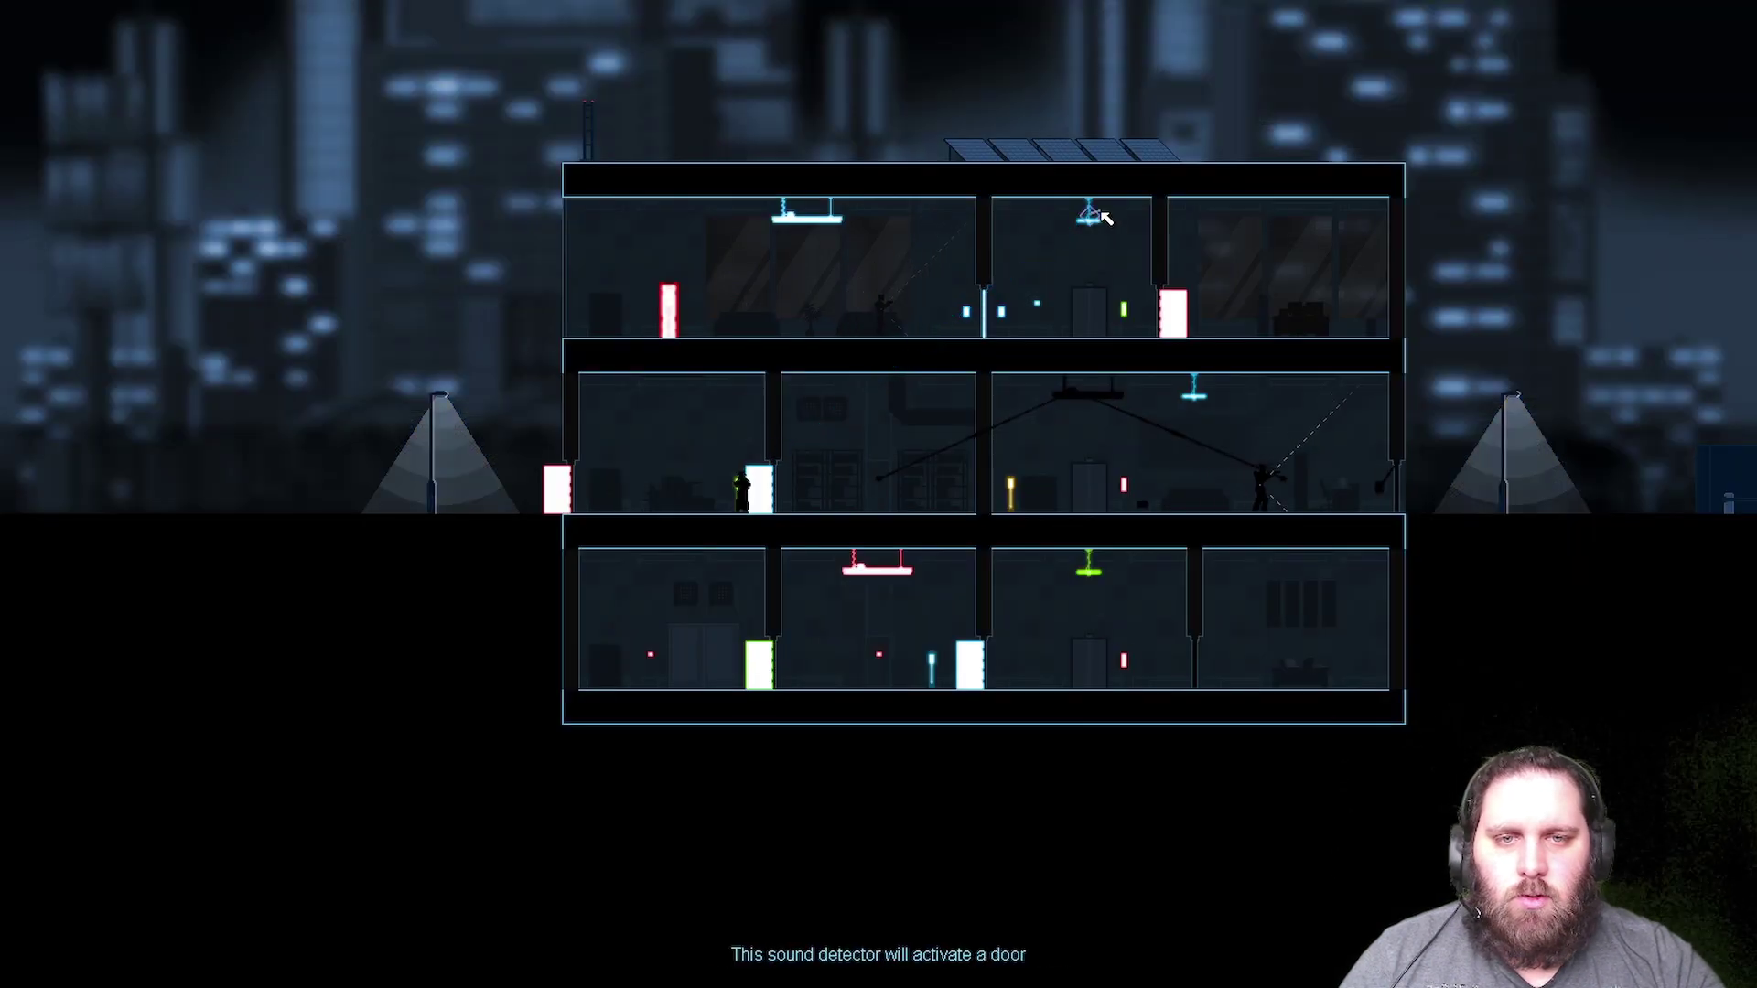
pyautogui.press('space')
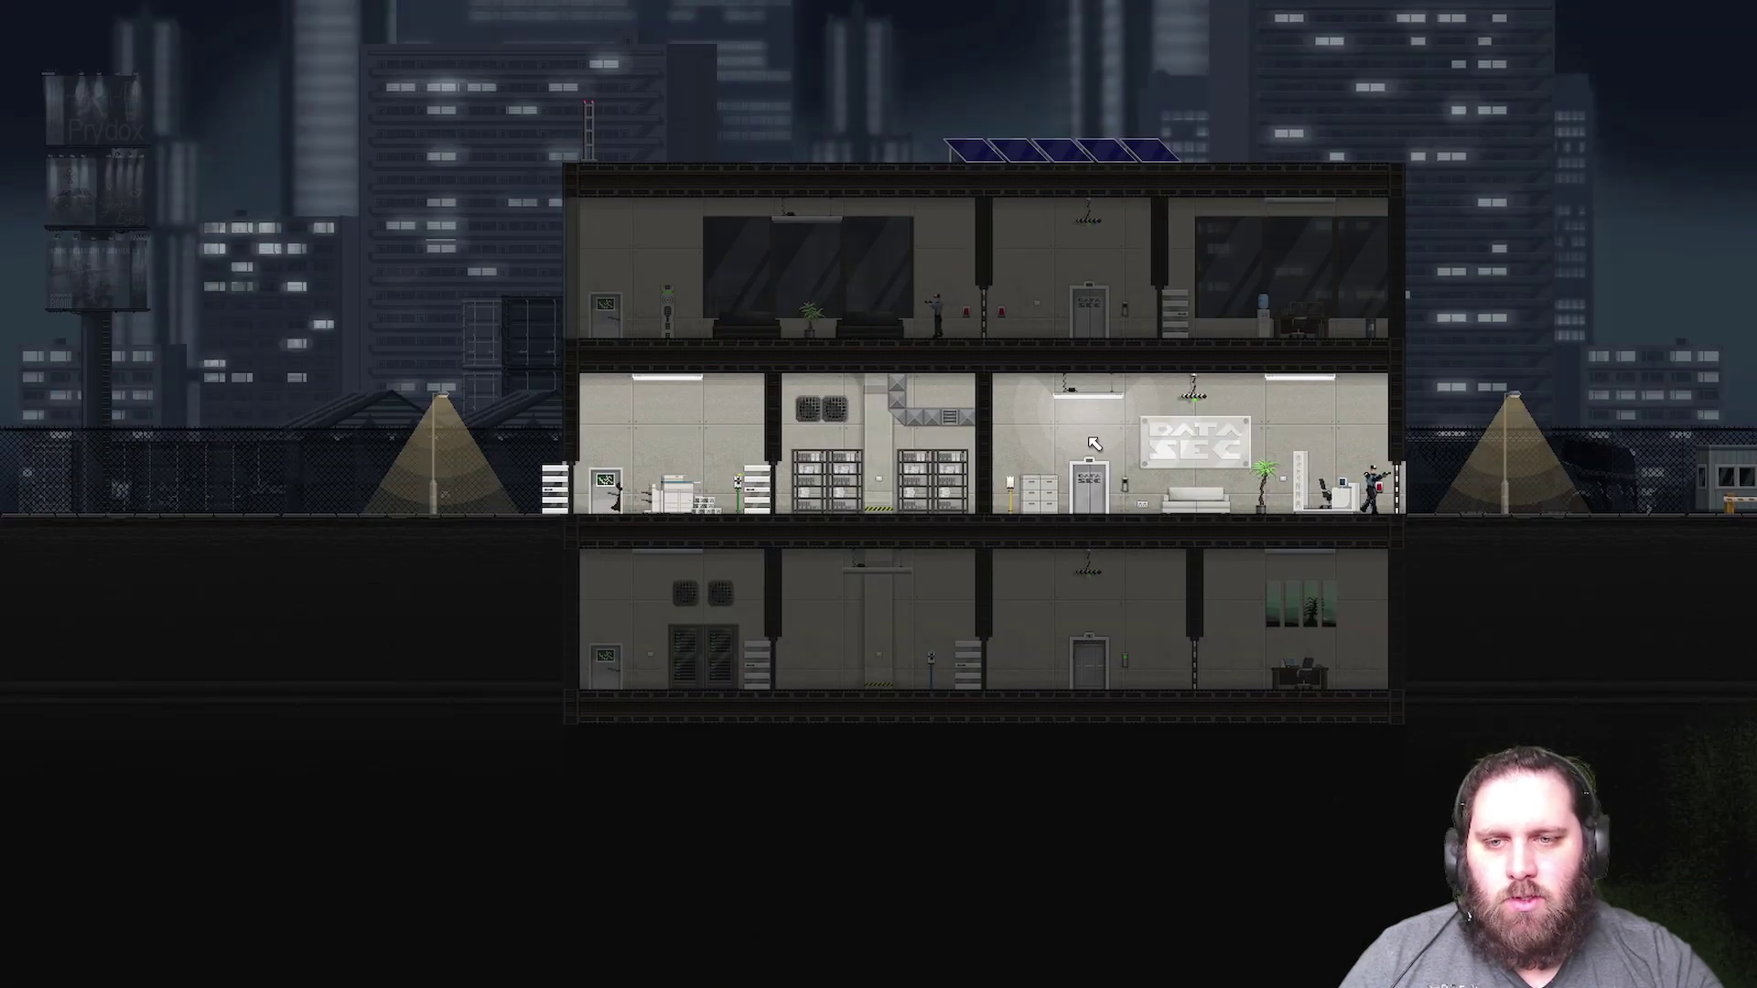
pyautogui.press('d')
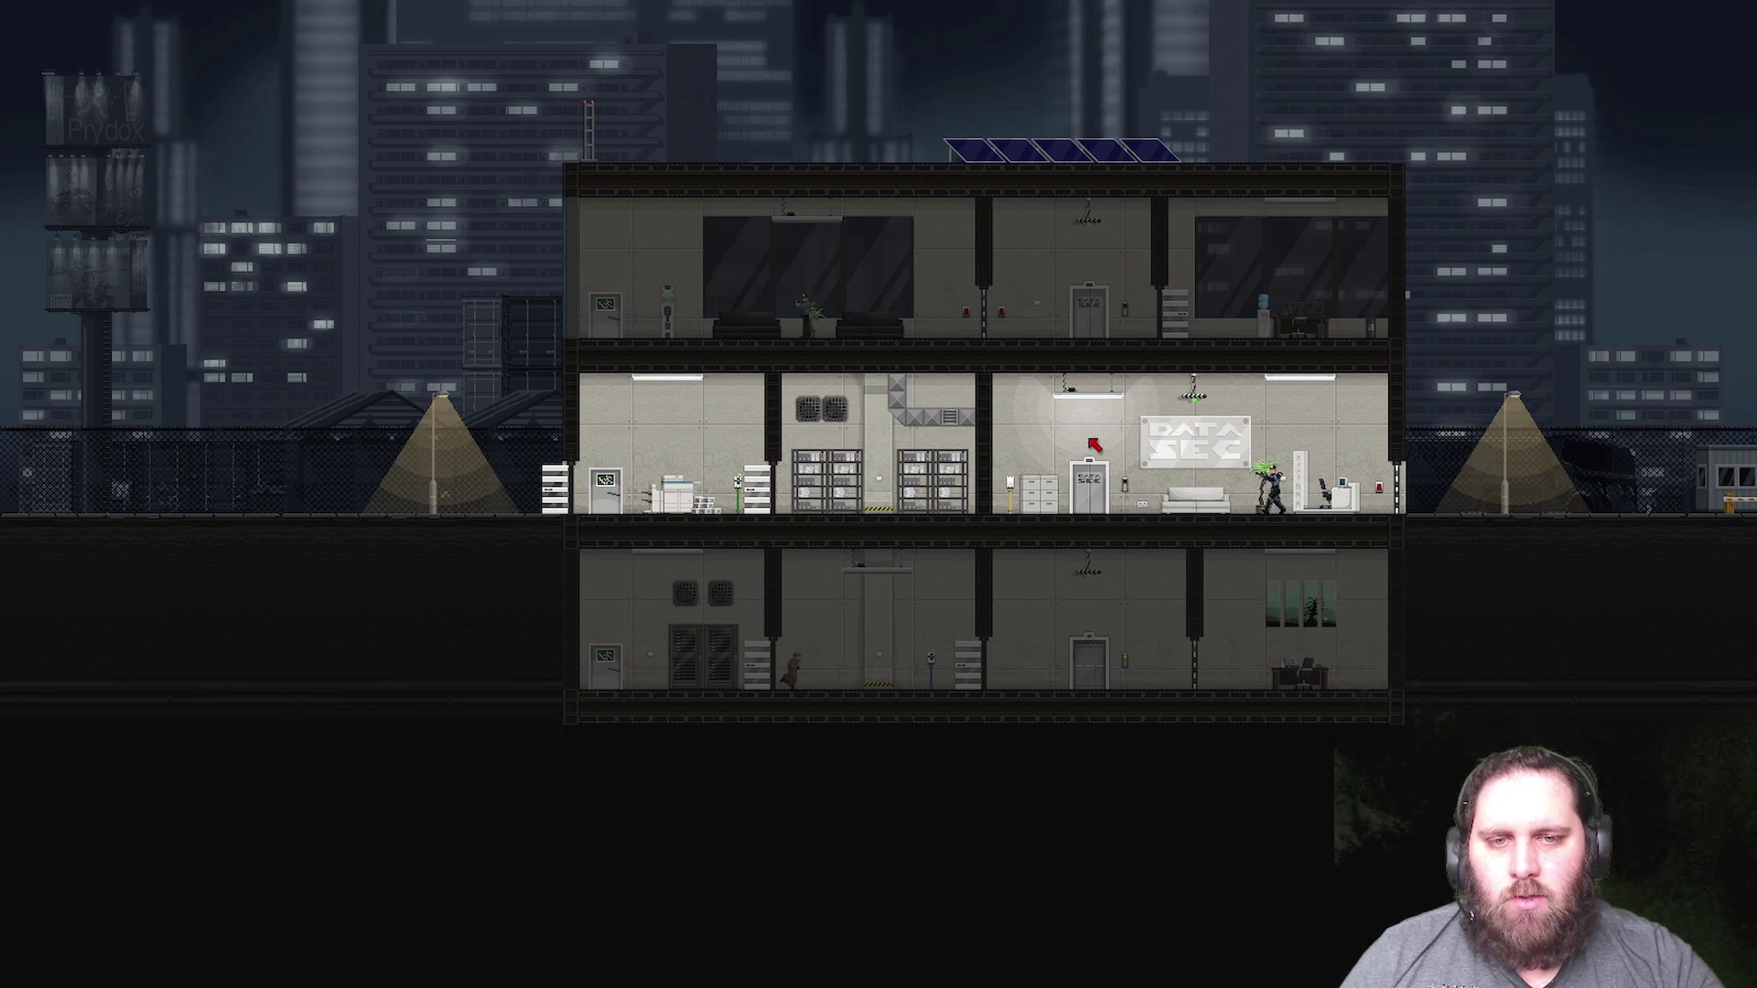
pyautogui.press('space')
pyautogui.press('space')
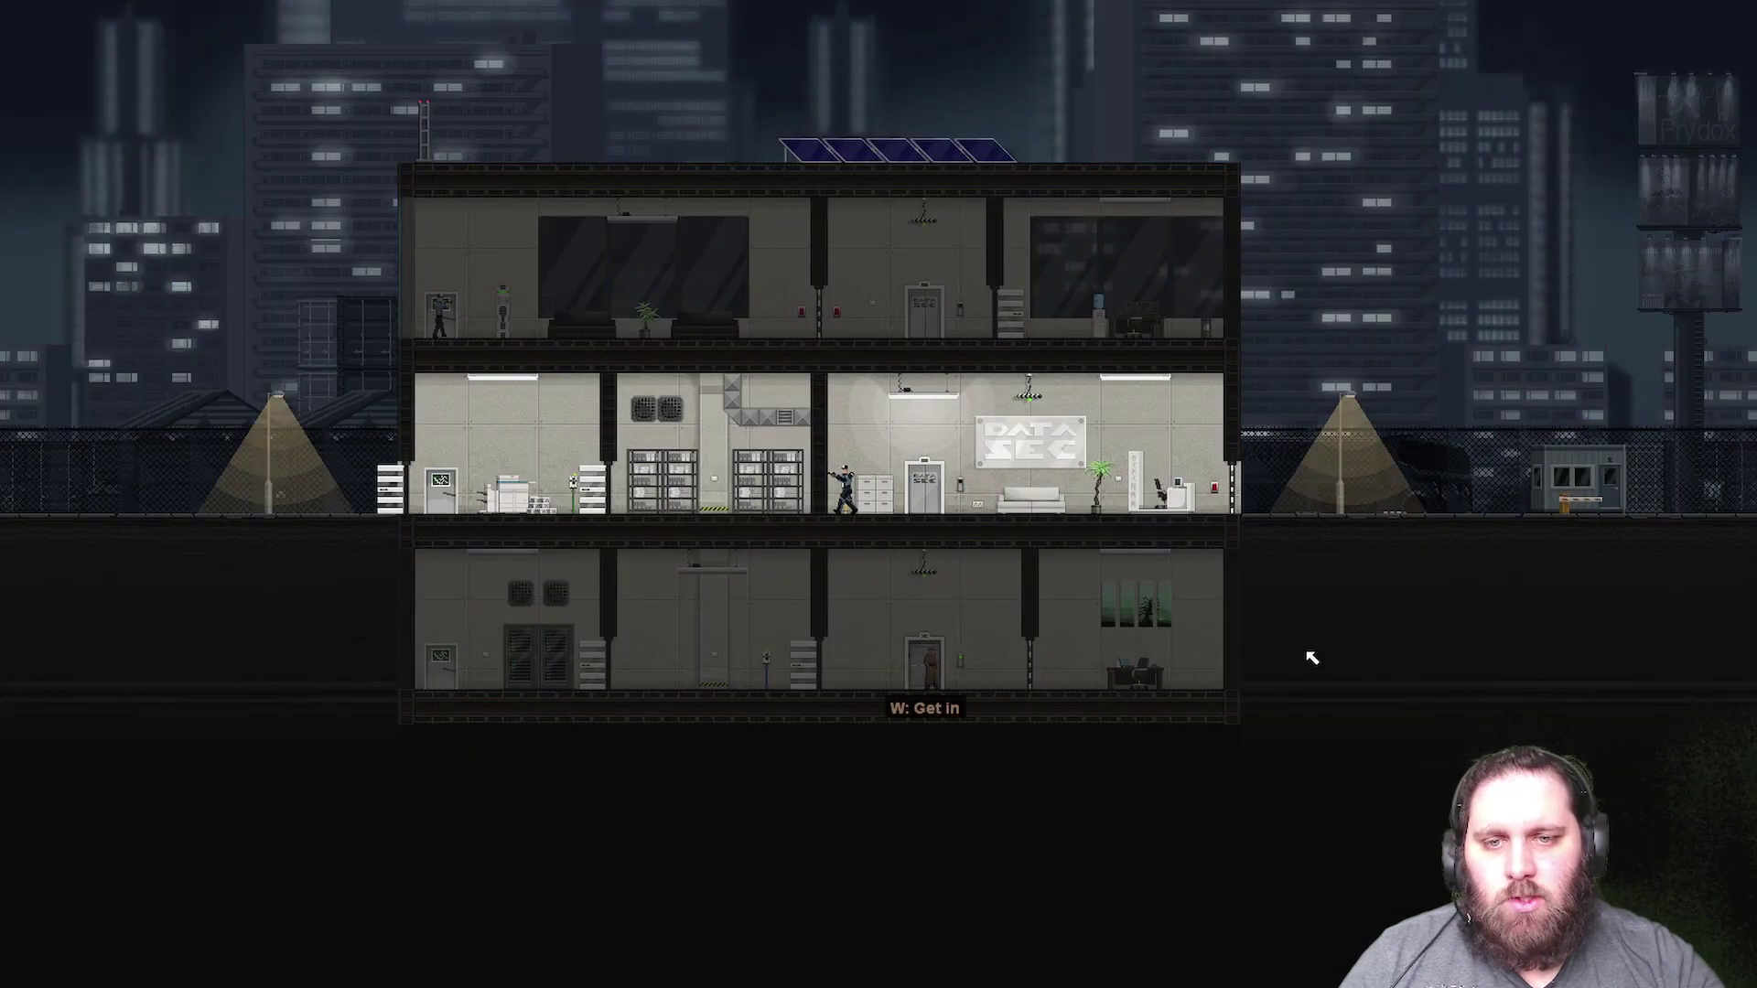
pyautogui.press('space')
pyautogui.press('space')
# - Ride the elevator up and step out by the middle-floor elevator door
pyautogui.press('w')
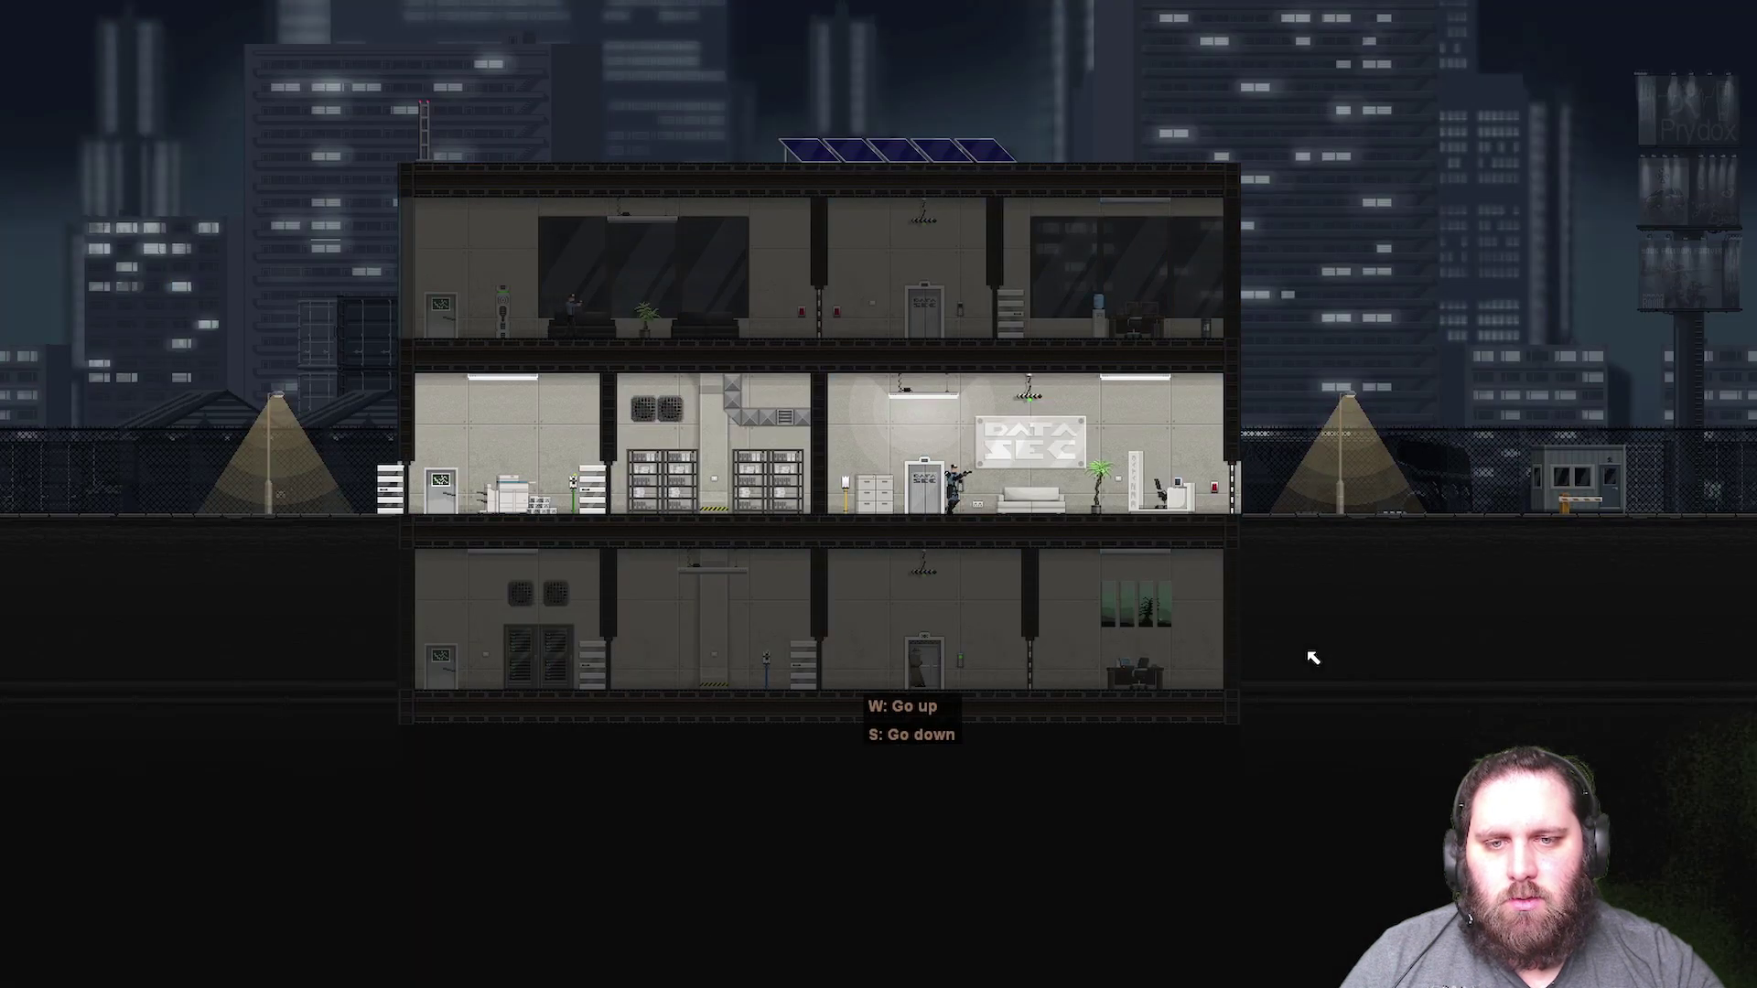
pyautogui.press('w')
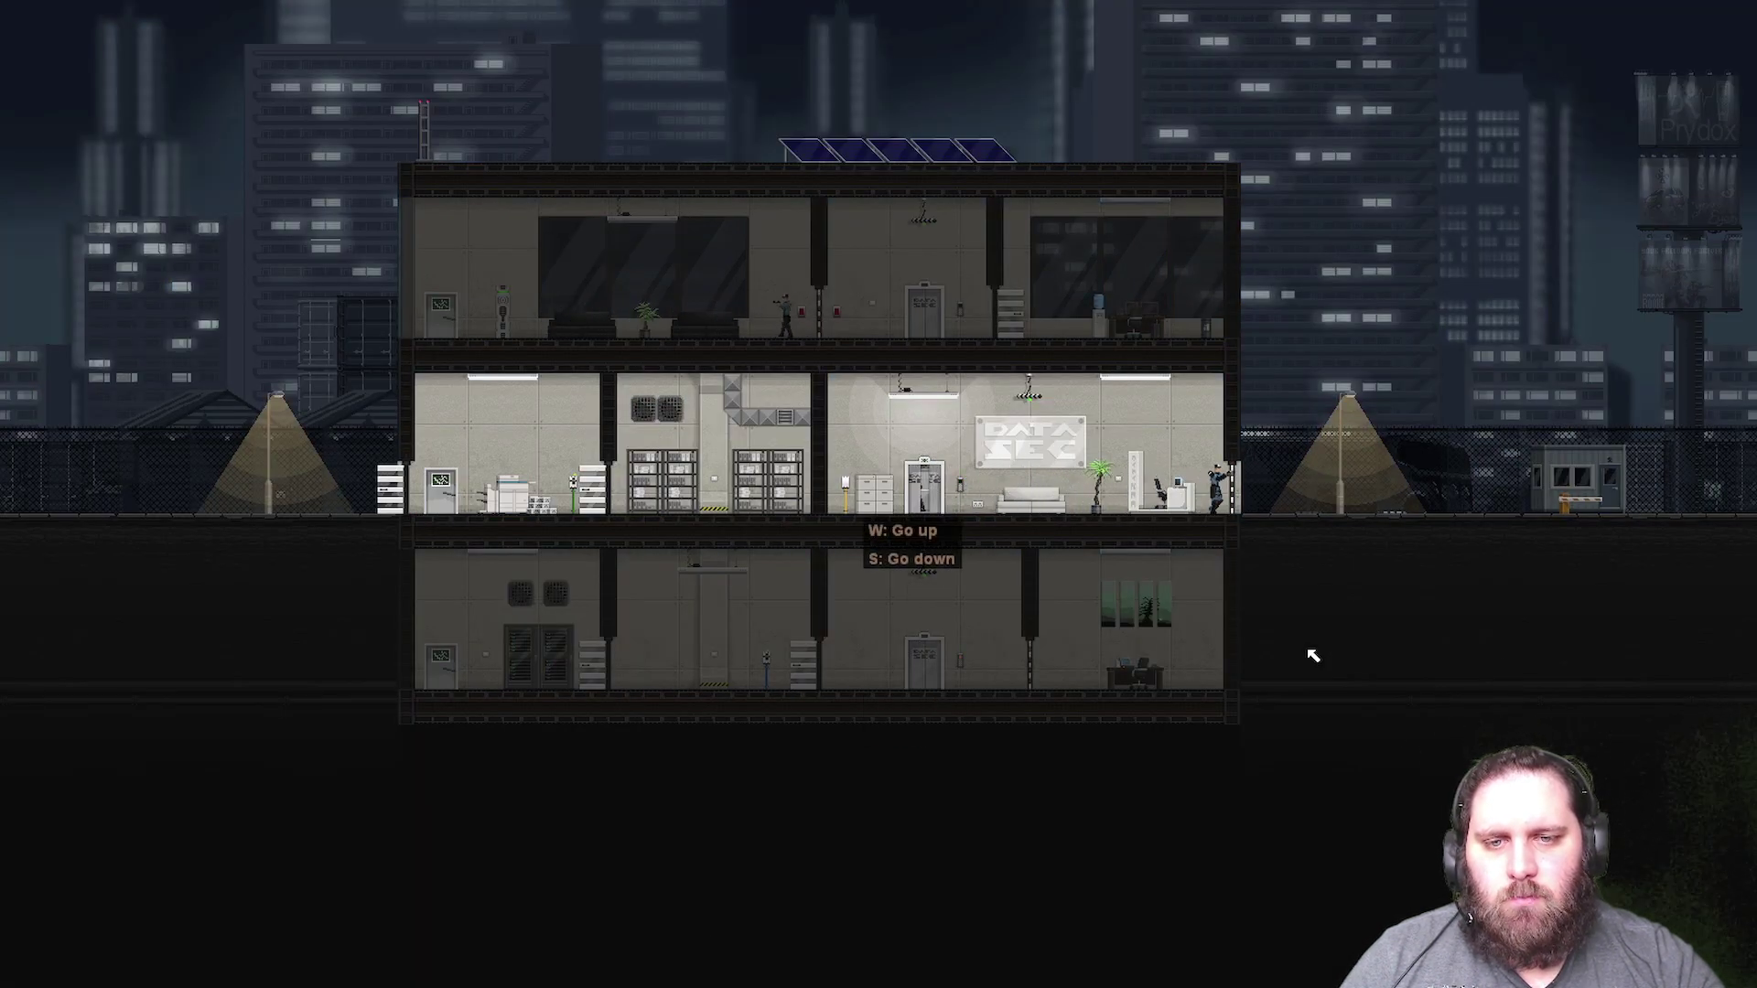
pyautogui.press('w')
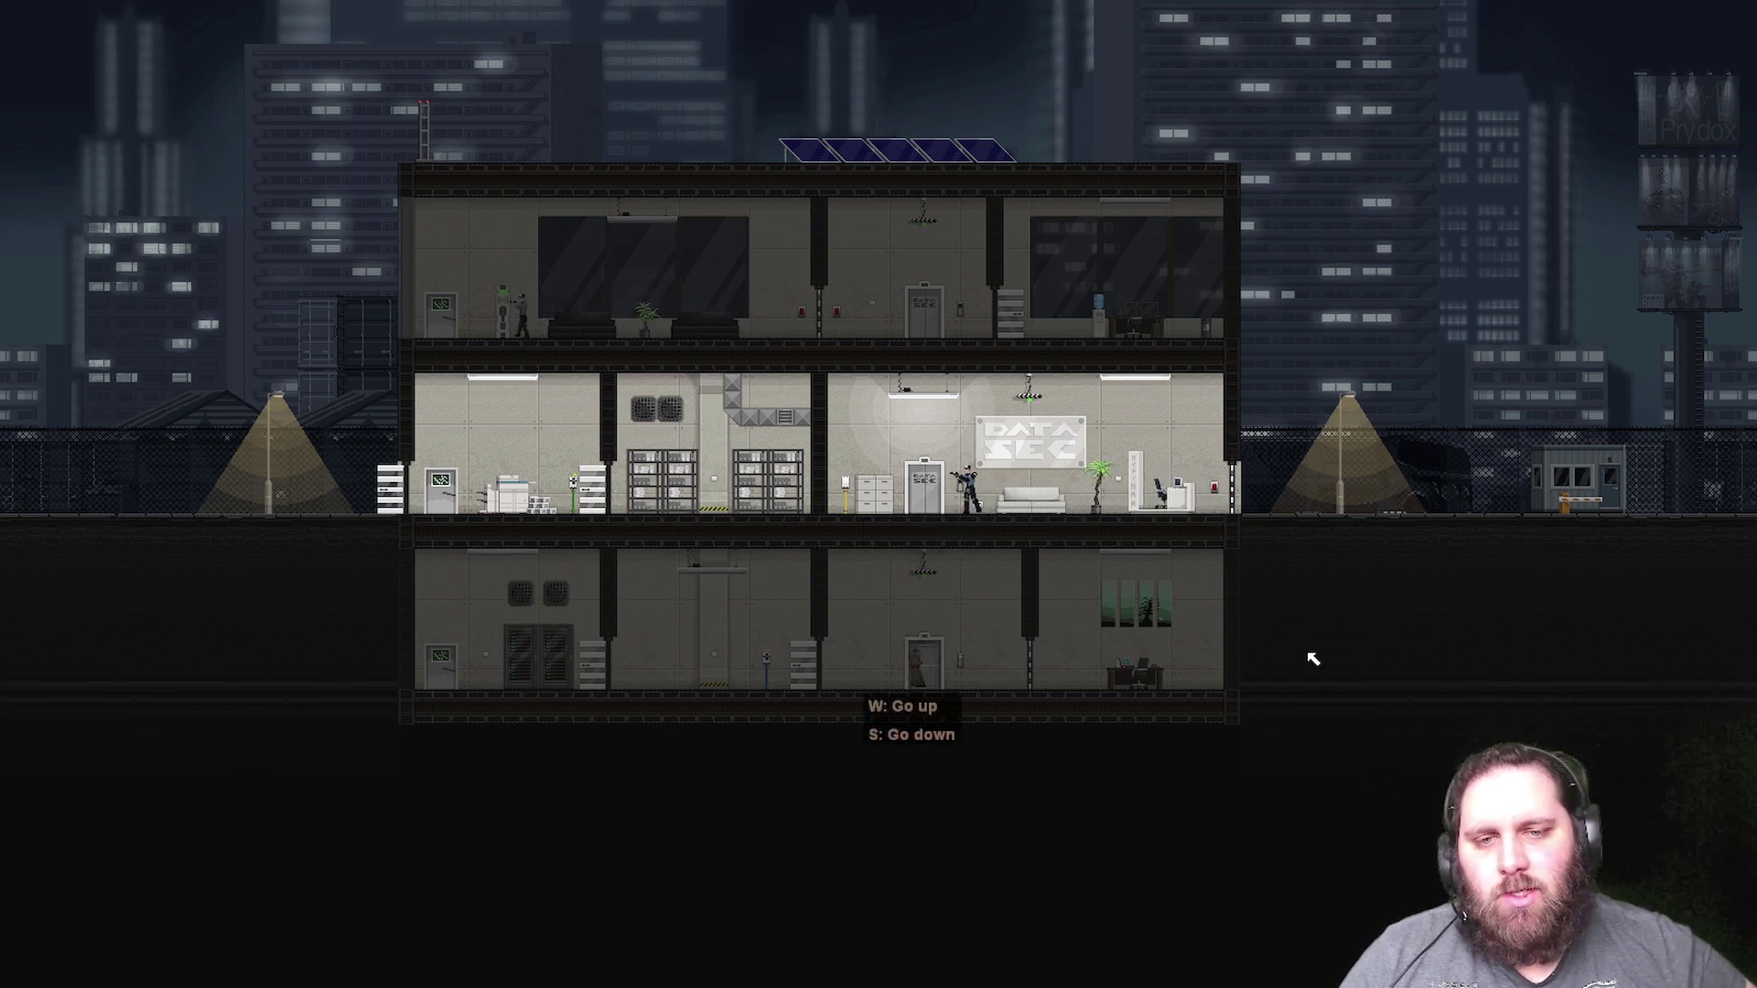
pyautogui.press('w')
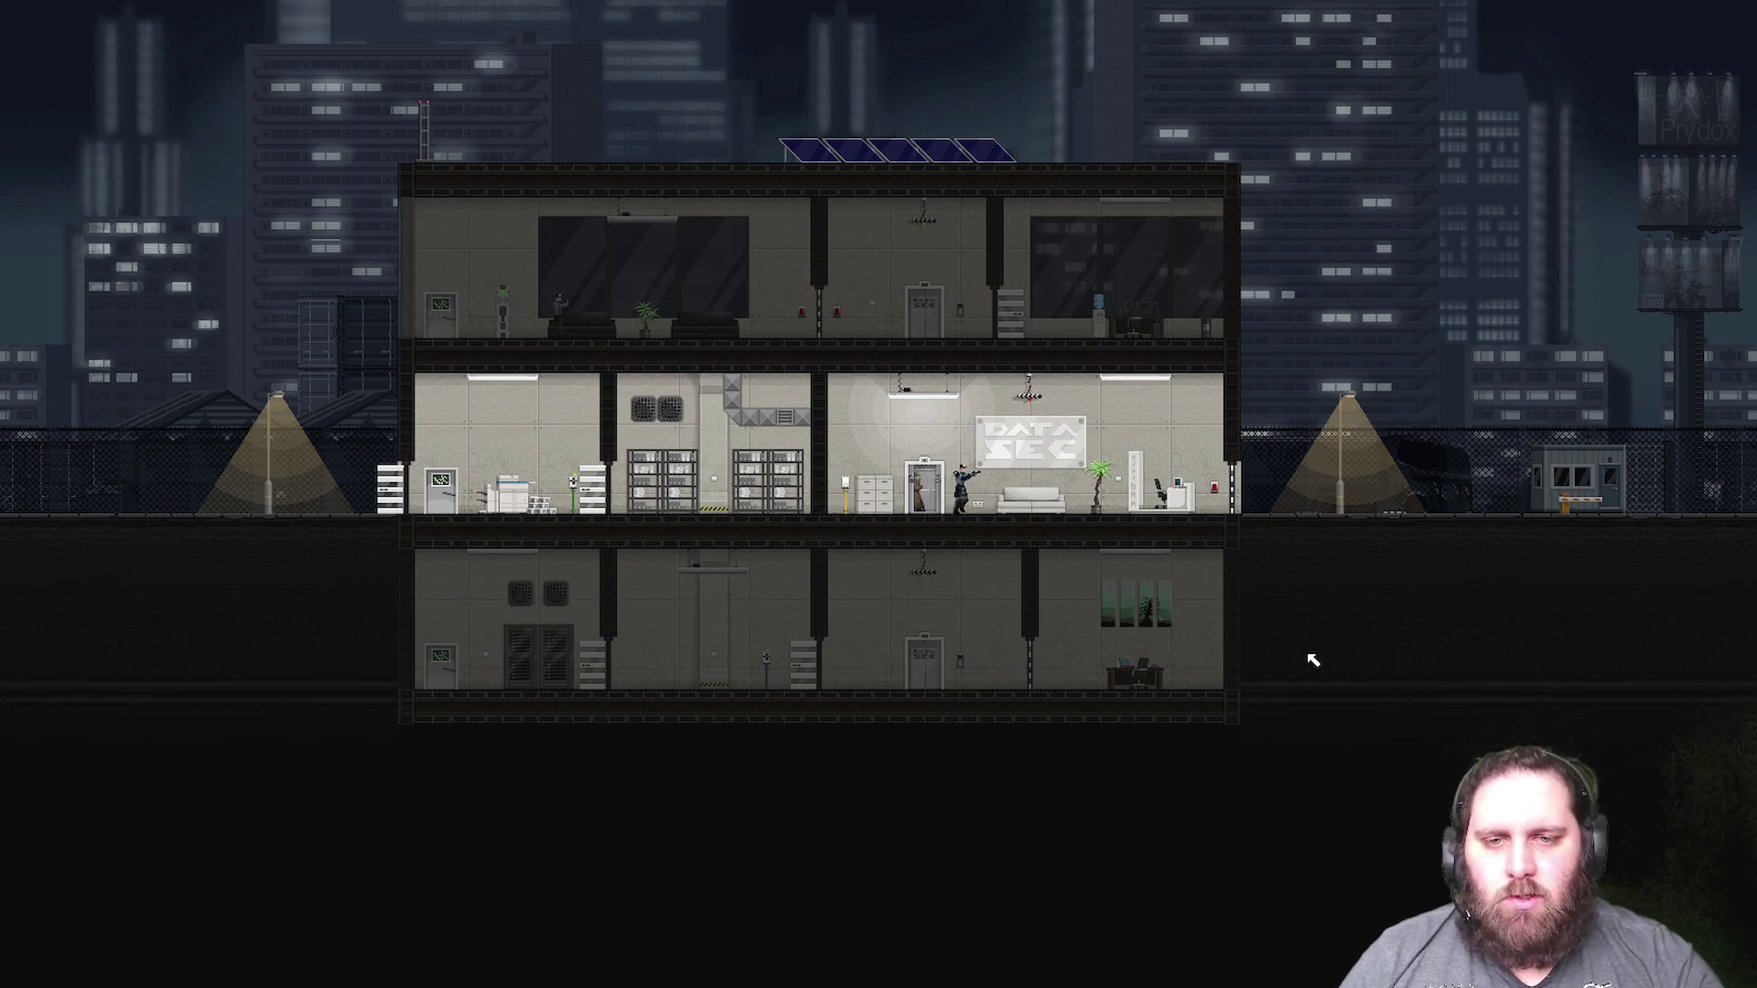
pyautogui.press('a')
pyautogui.press('d')
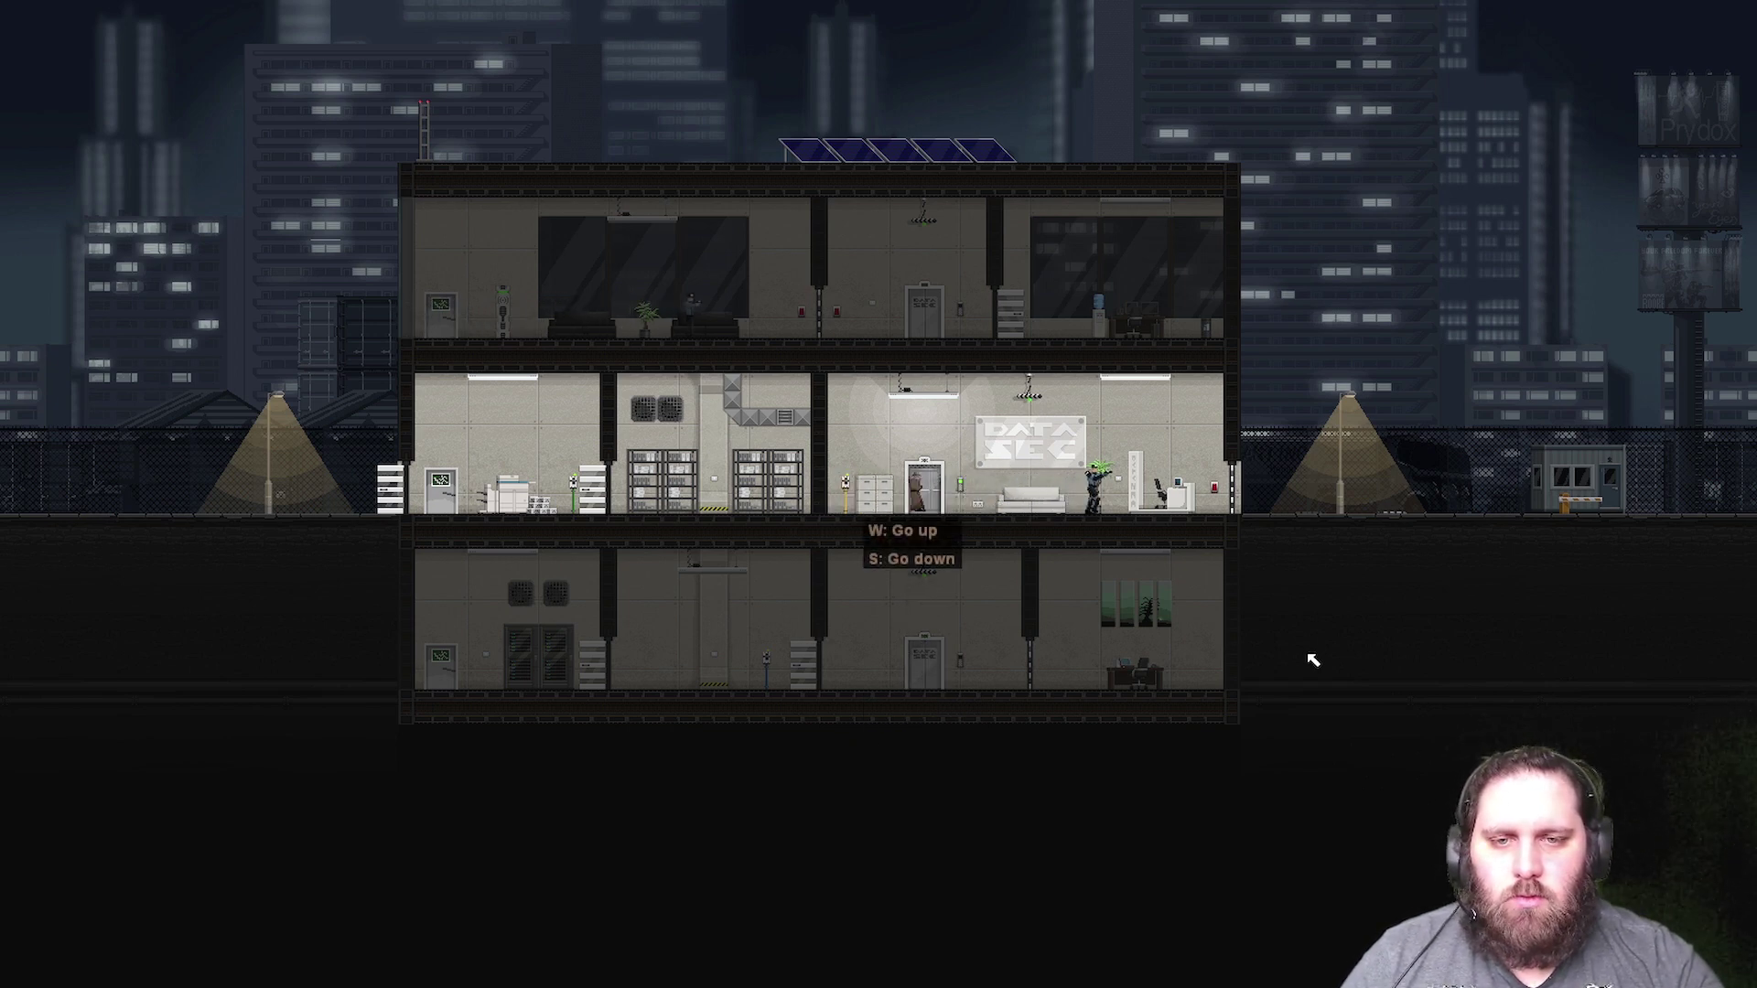
# - Disconnect the middle-floor lightswitch from its light and wire the hand scanner to a lightswitch
pyautogui.press('space')
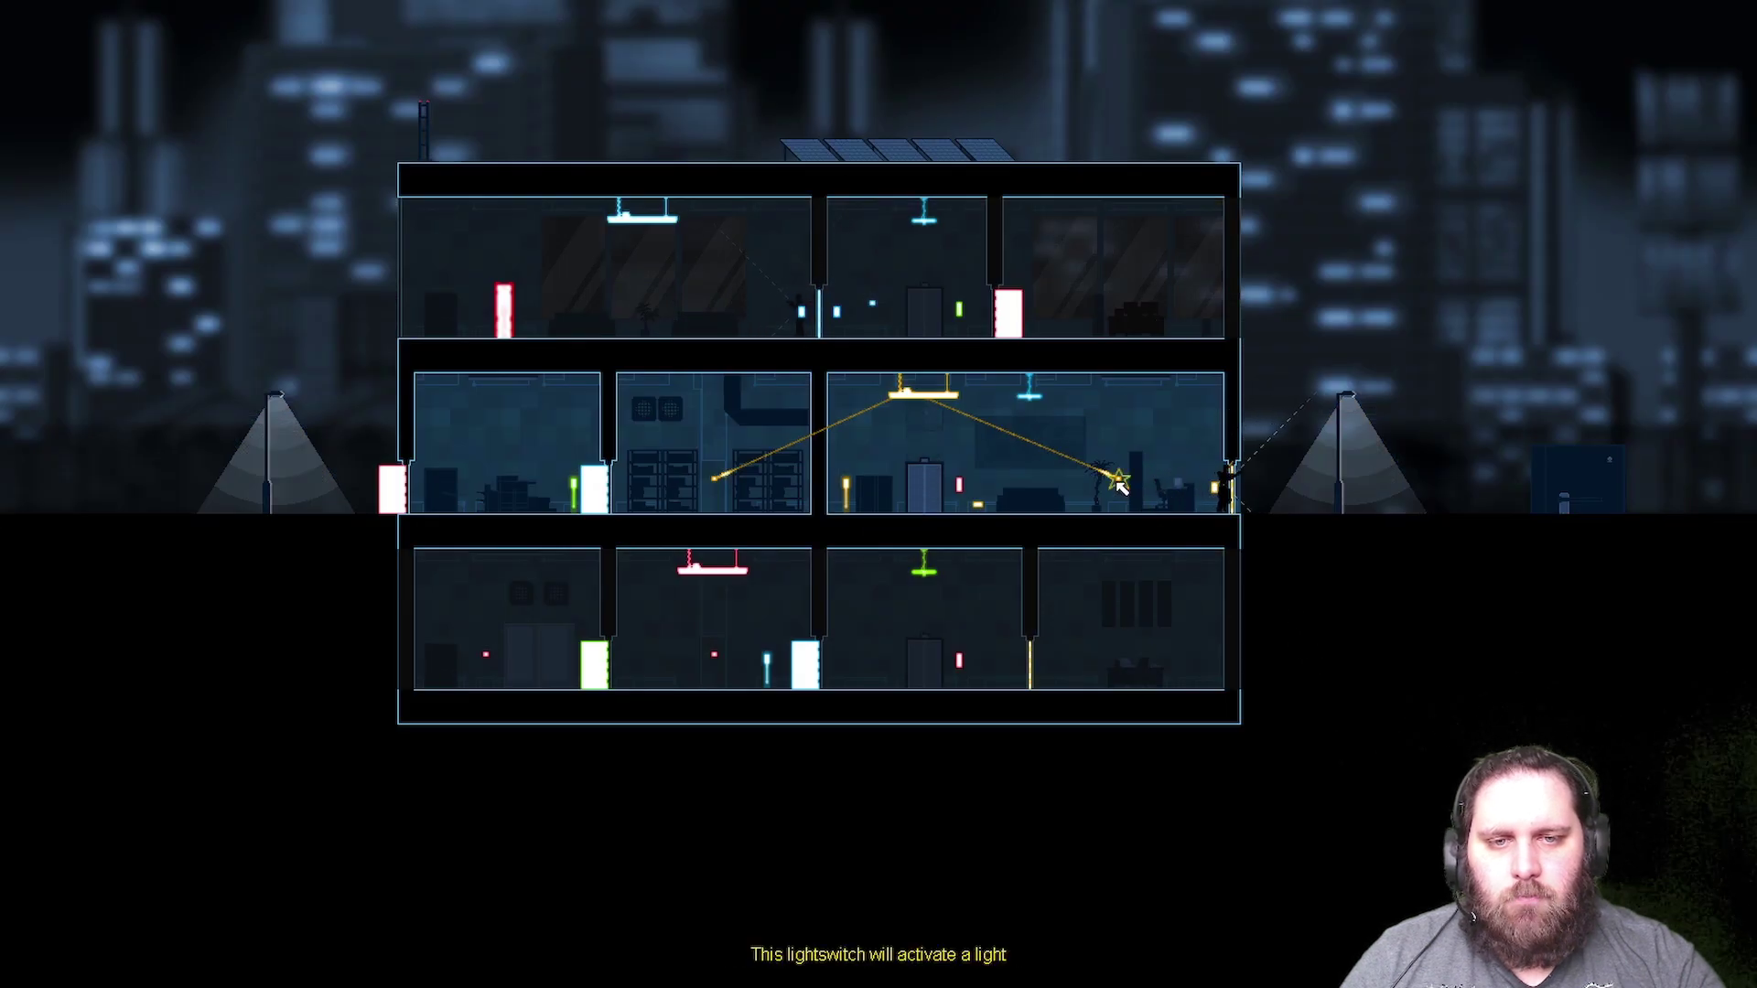
pyautogui.moveTo(860, 409)
pyautogui.mouseDown()
pyautogui.moveTo(721, 481)
pyautogui.moveTo(1216, 490)
pyautogui.mouseUp()
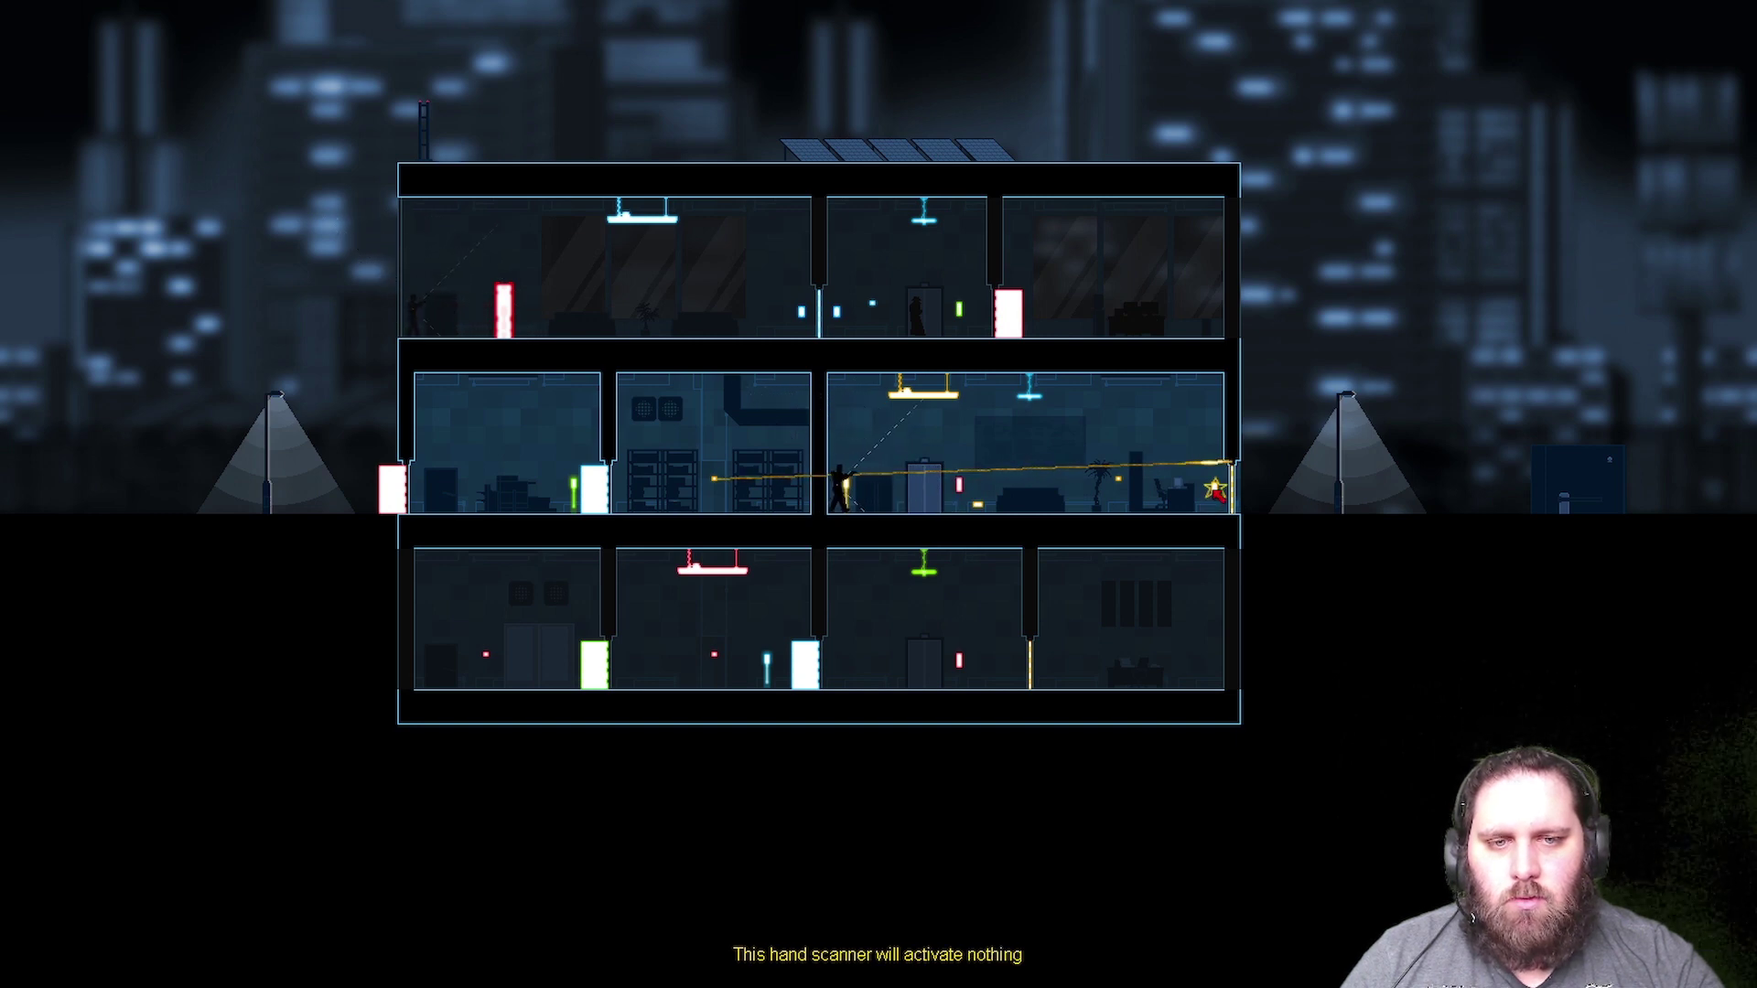
pyautogui.moveTo(1216, 489)
pyautogui.mouseDown()
pyautogui.moveTo(1120, 549)
pyautogui.moveTo(1113, 522)
pyautogui.mouseUp()
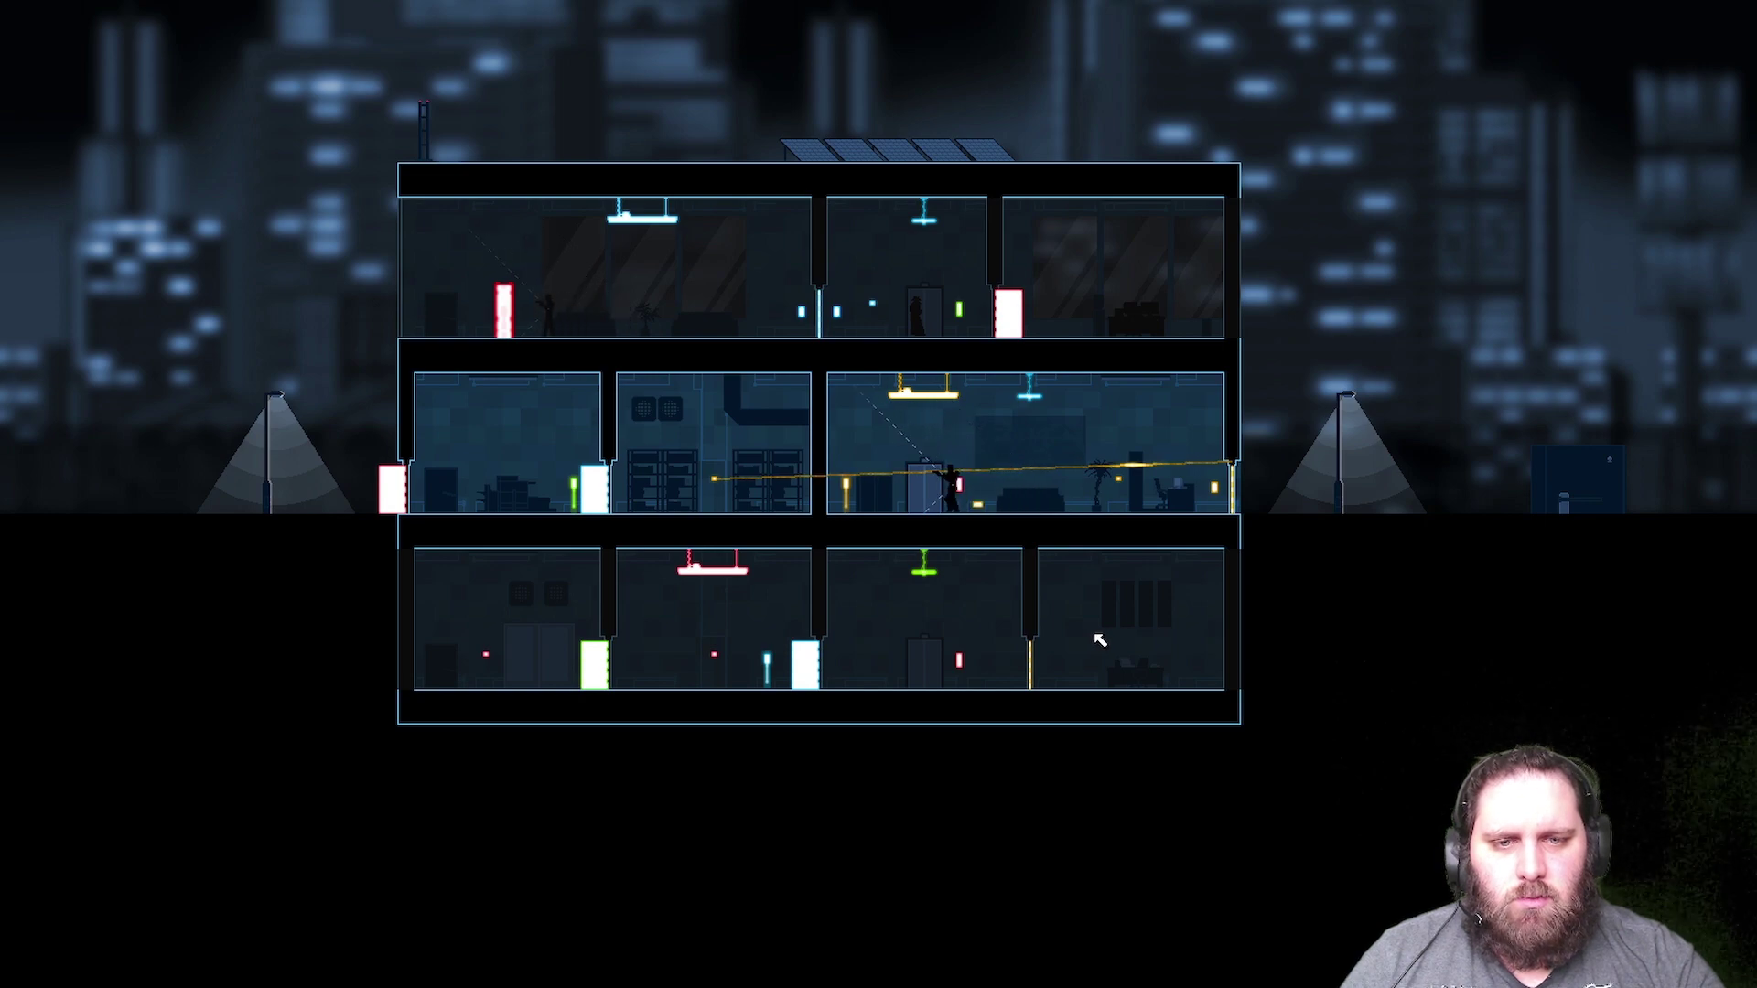
# - Wire the middle-floor lightswitch to the lower-floor door
pyautogui.press('space')
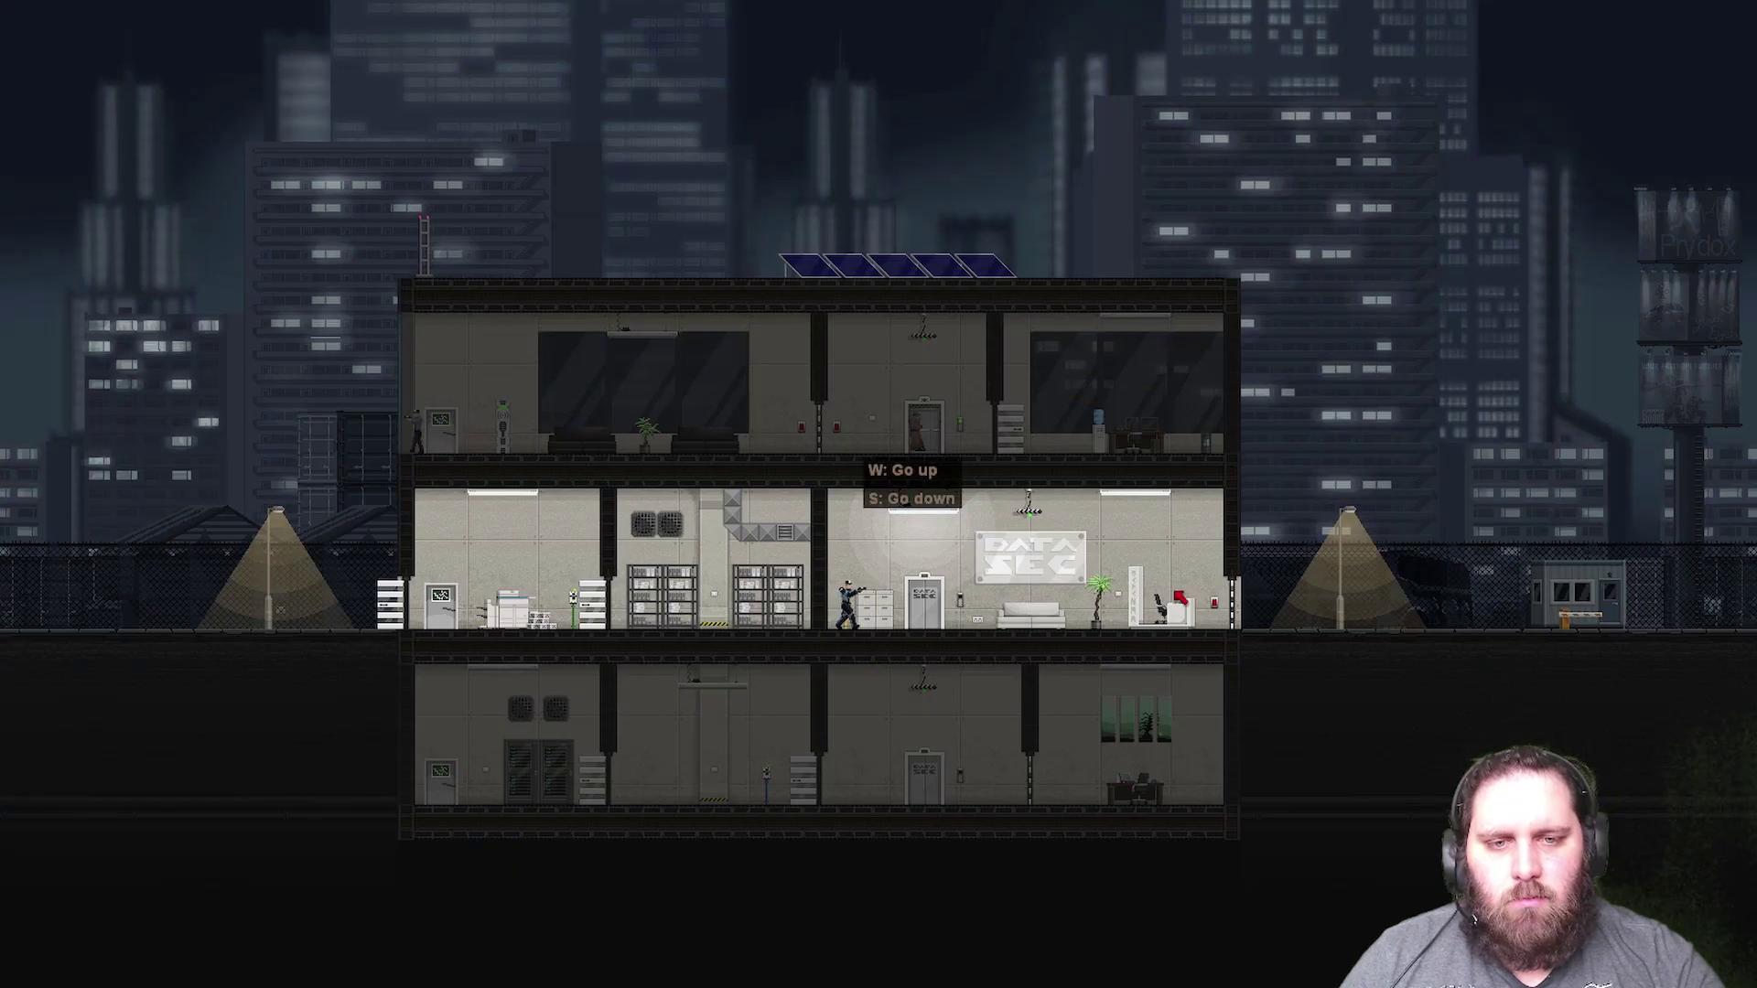
pyautogui.press('space')
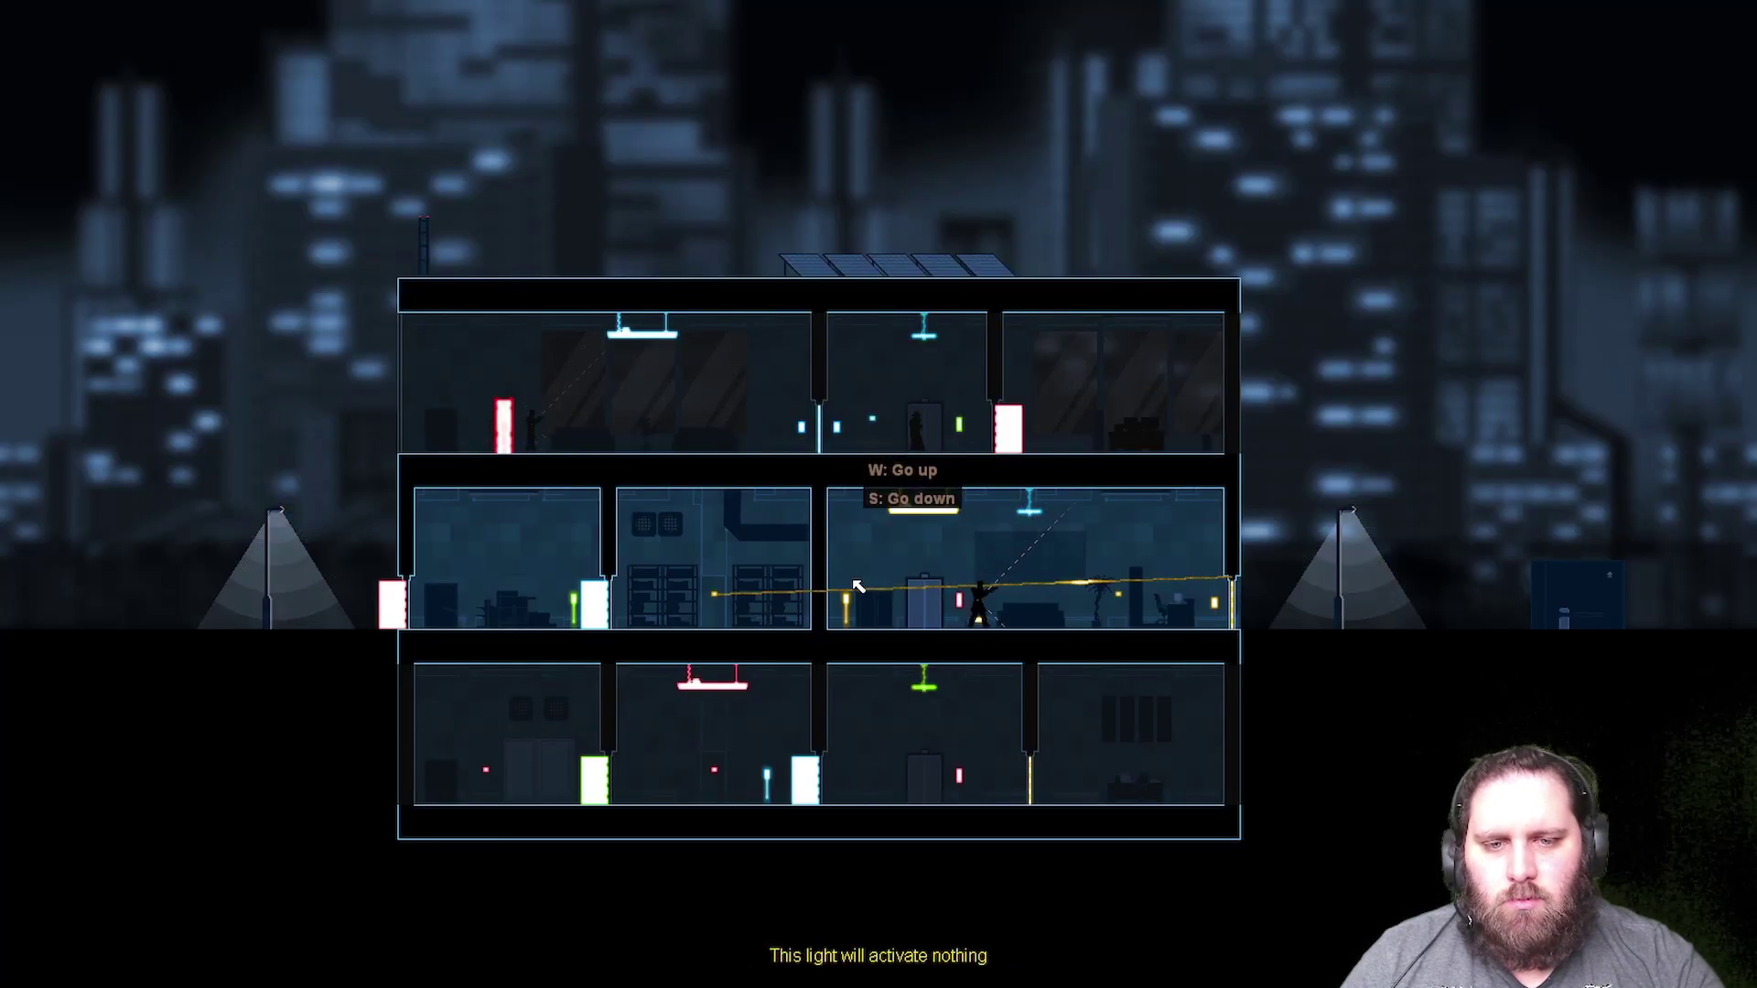
pyautogui.moveTo(712, 594); pyautogui.dragTo(1029, 755)
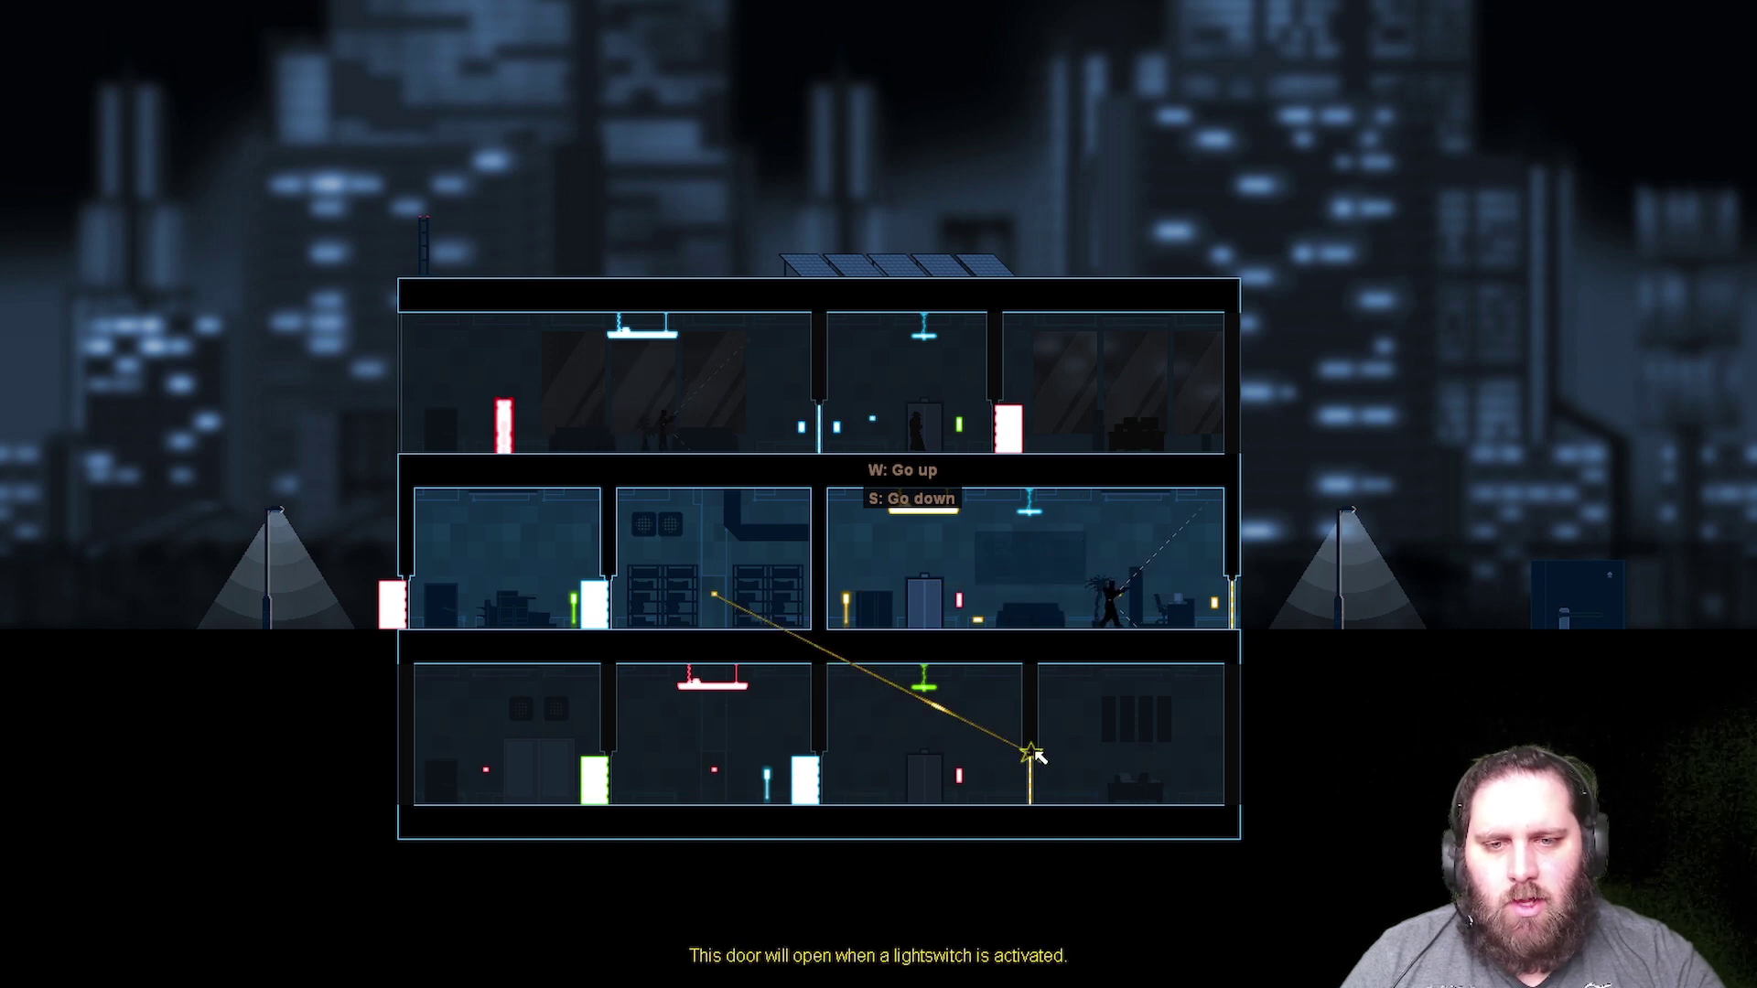
pyautogui.press('space')
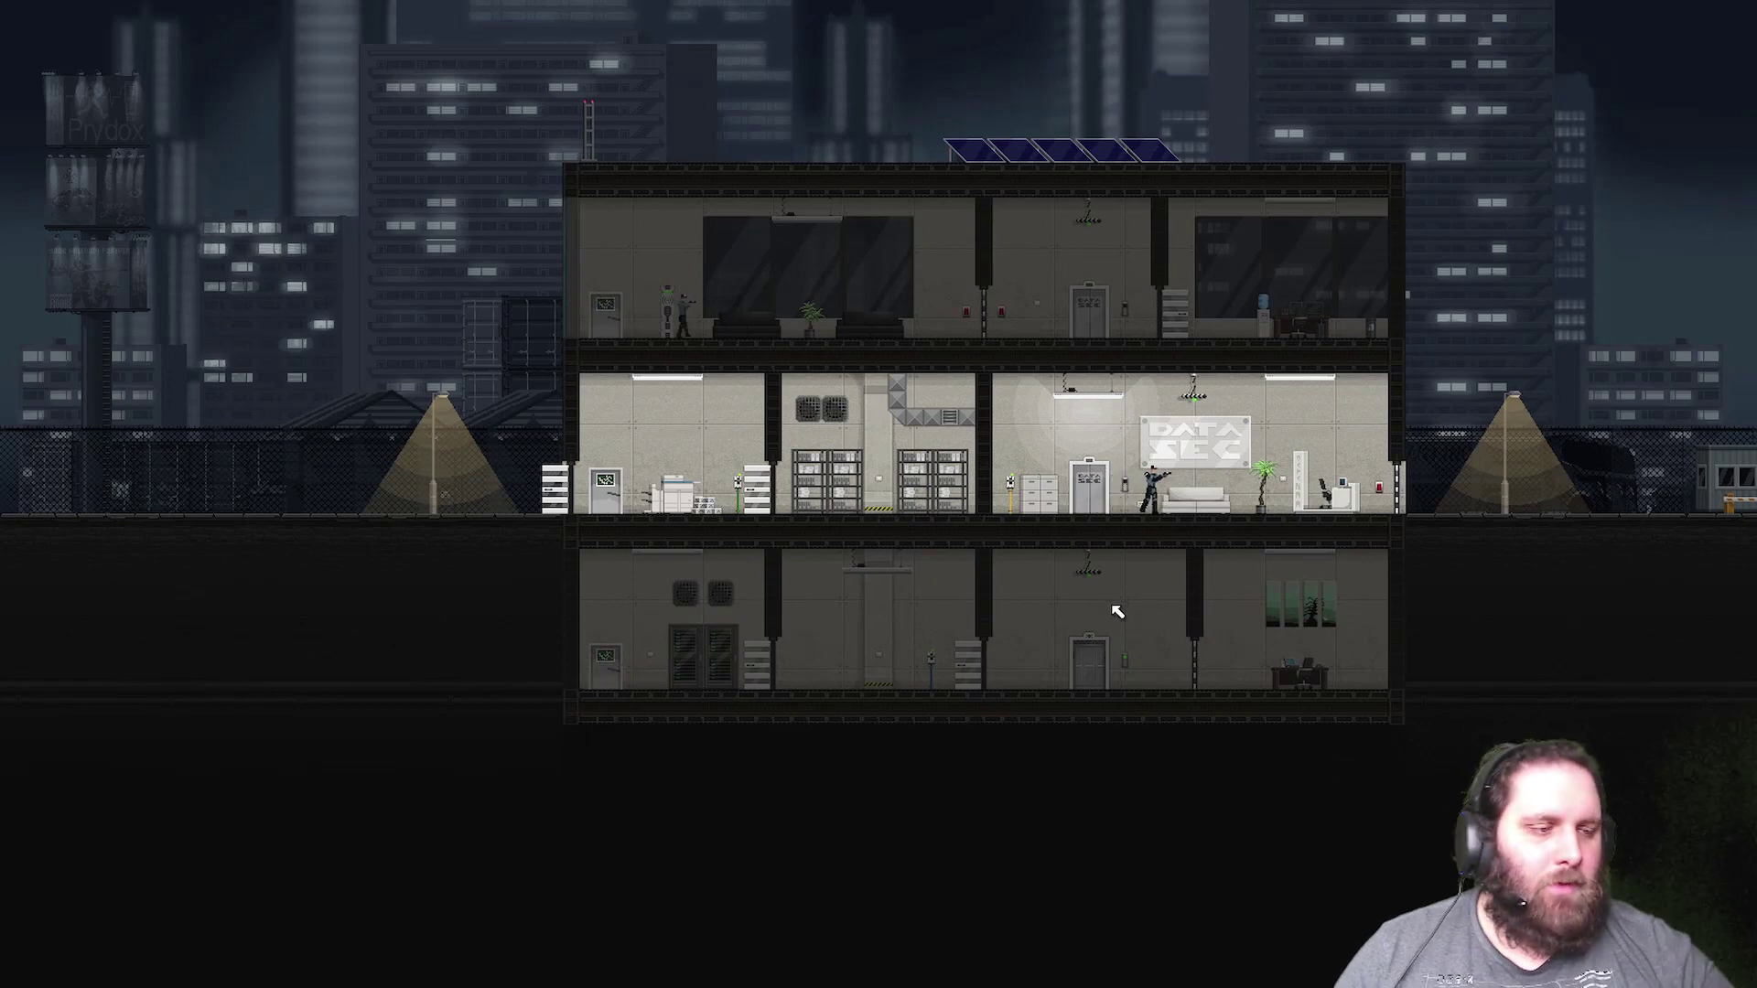
# - Walk right to the filing cabinets and use the switch there
pyautogui.press('w')
pyautogui.press('d')
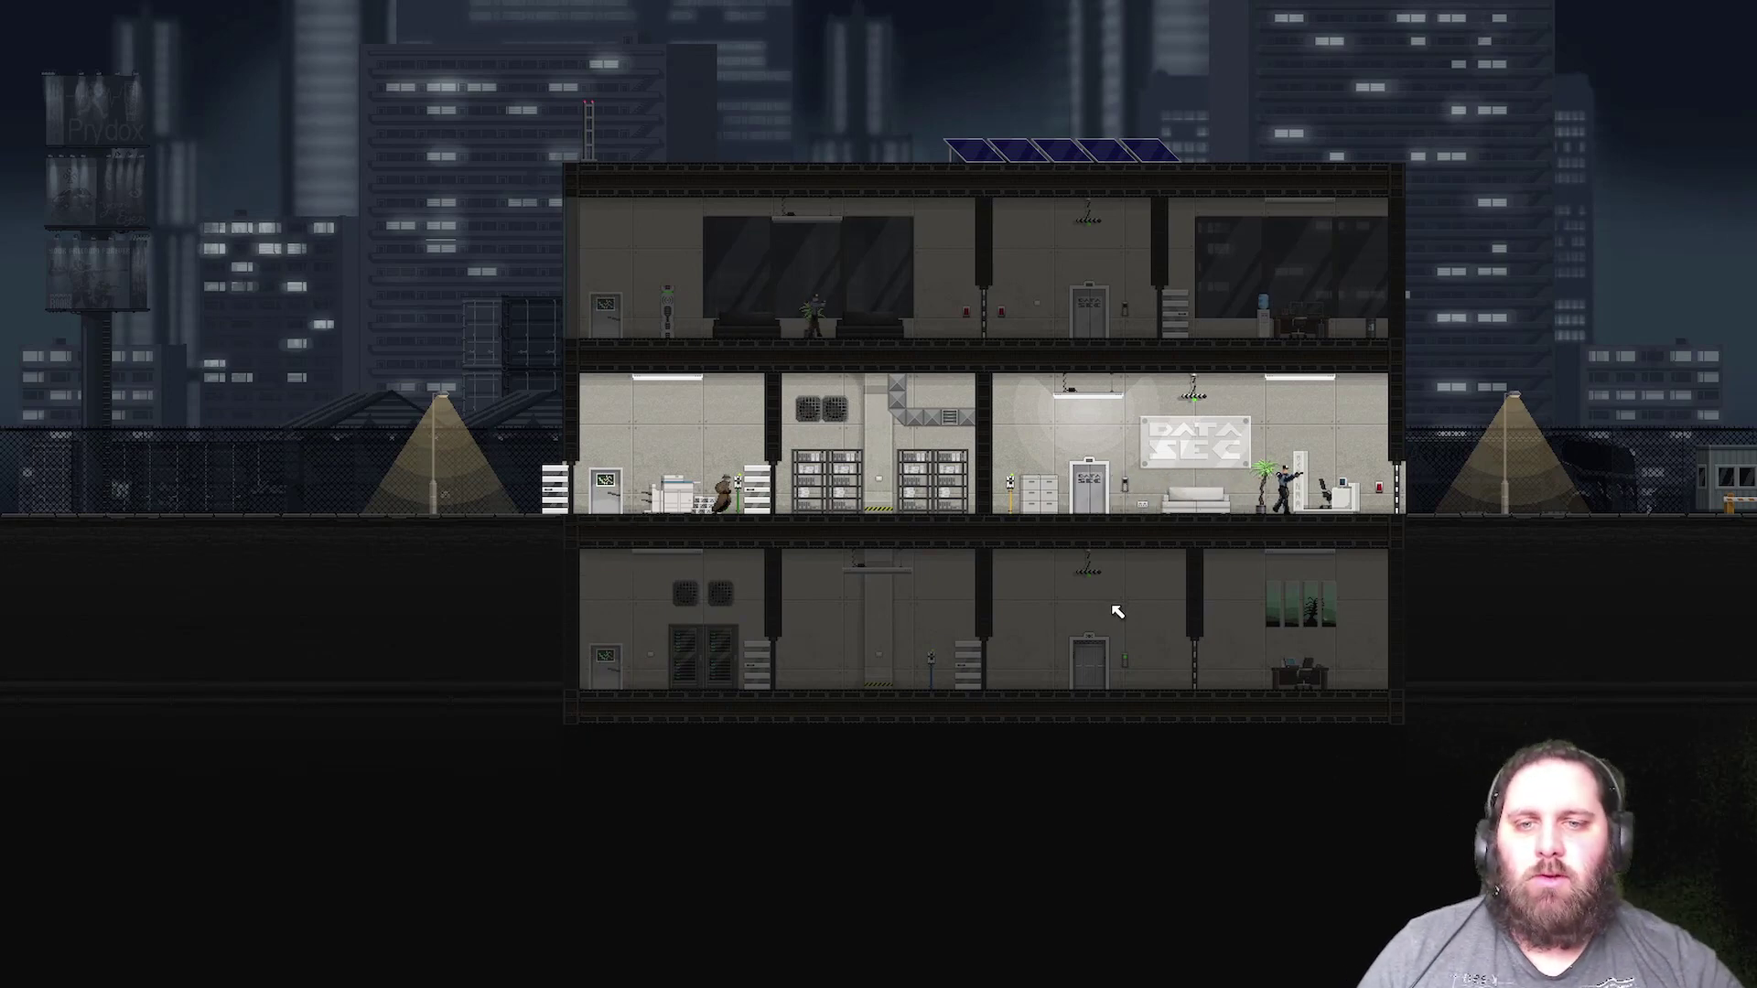
pyautogui.press('w')
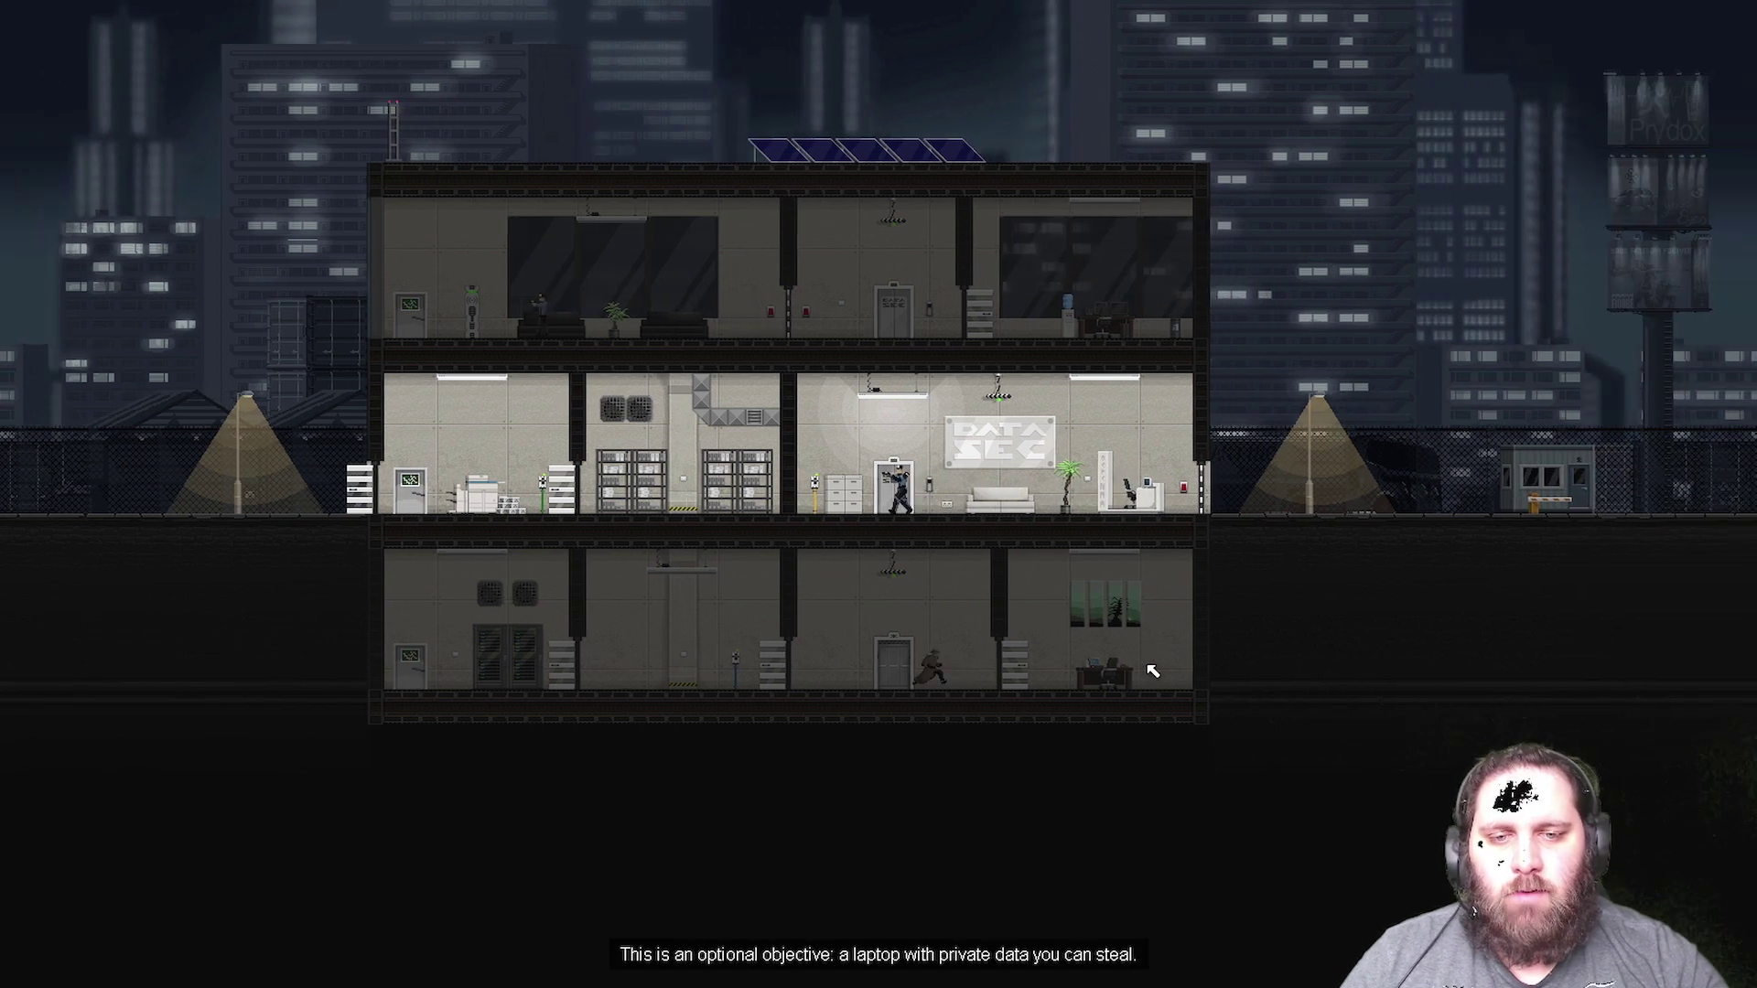
pyautogui.click(1151, 670)
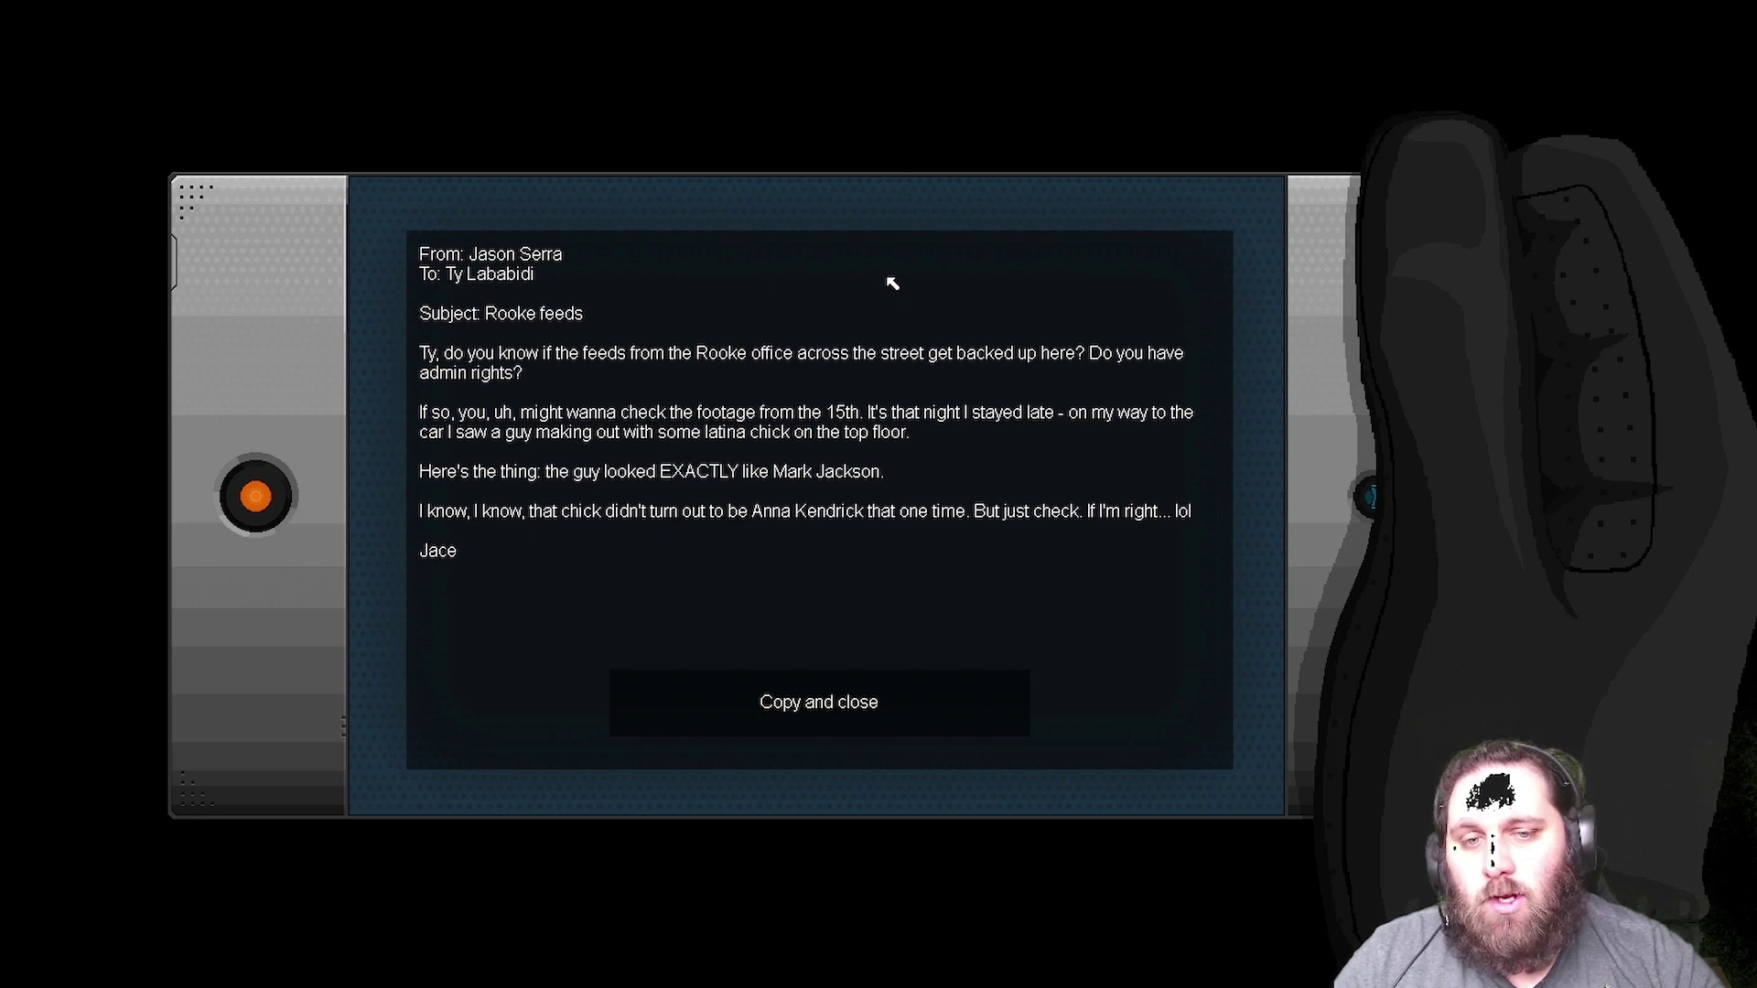
# - Copy the email data and walk right along the middle floor to the building's edge
pyautogui.click(823, 703)
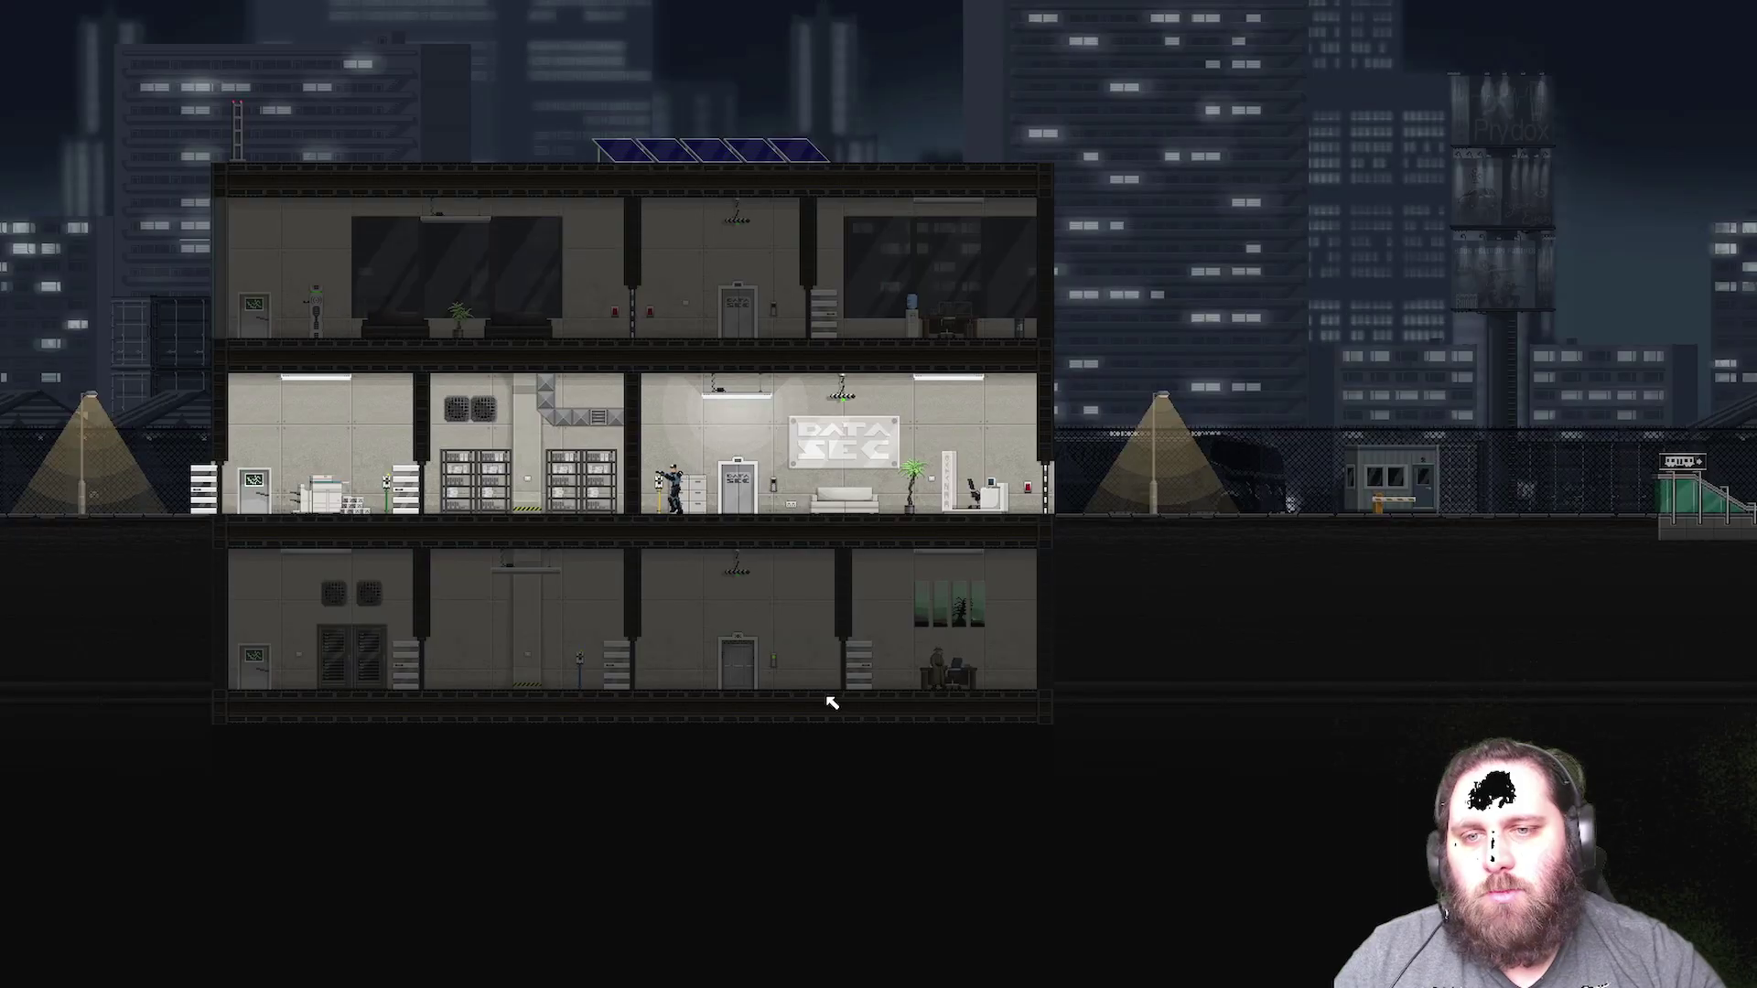
pyautogui.press('d')
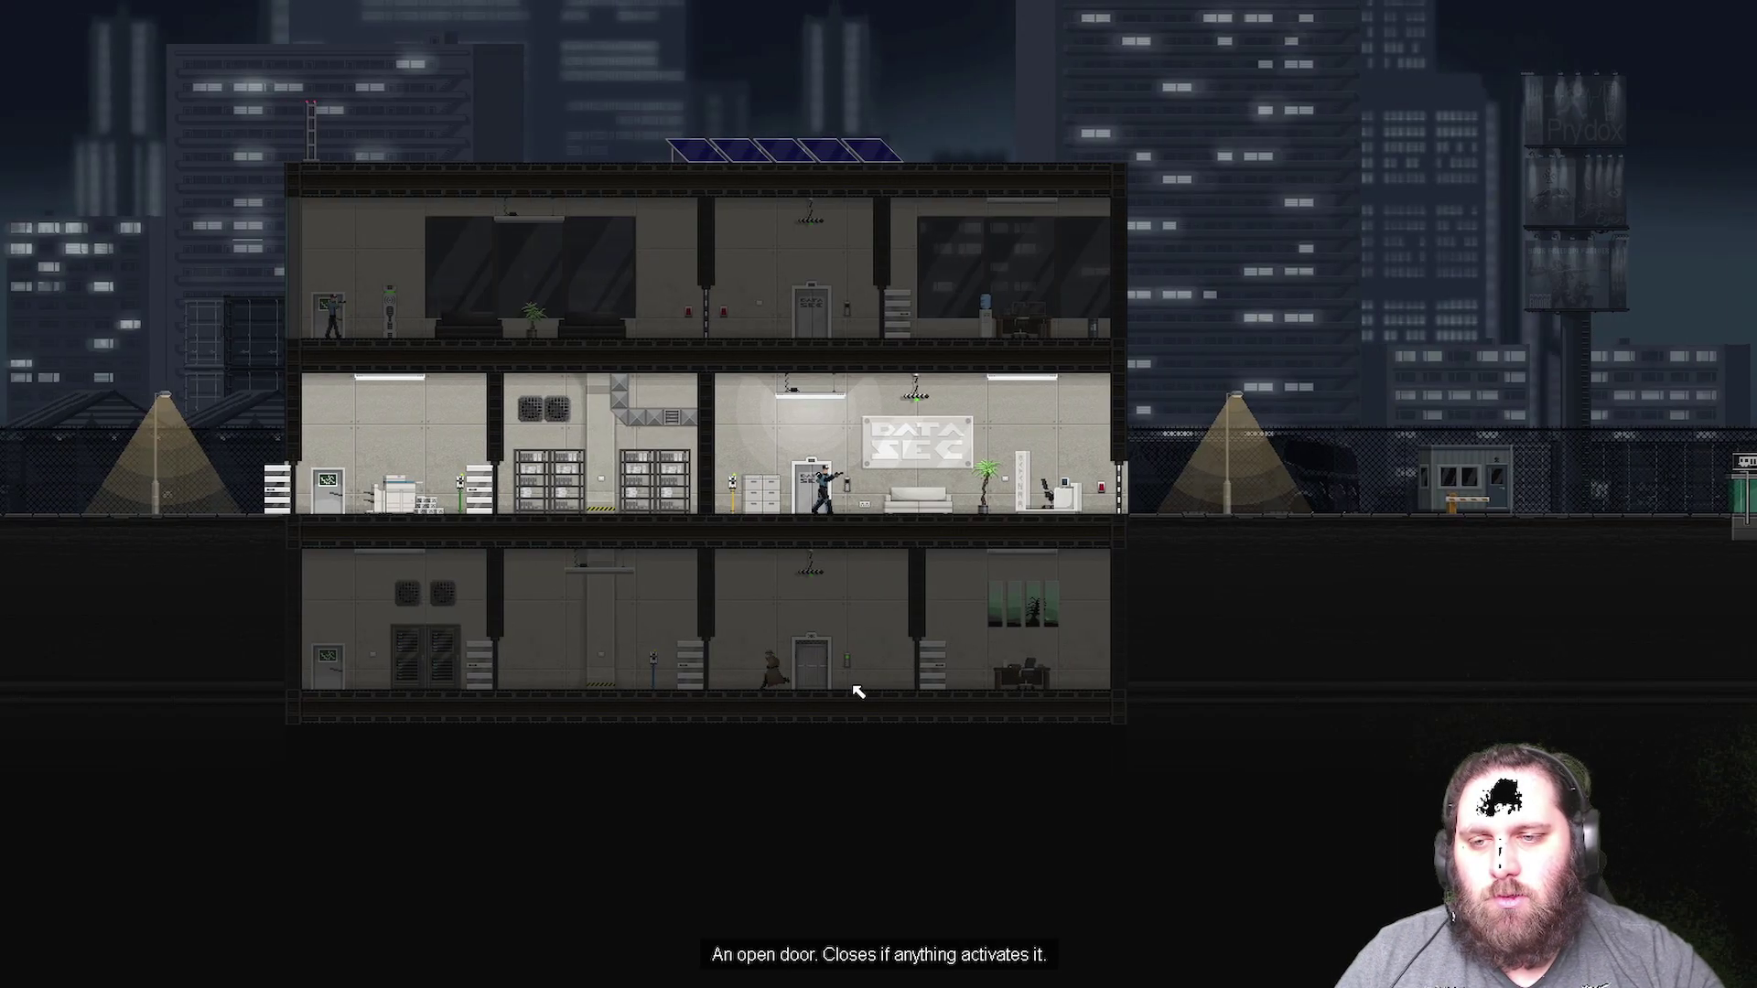
pyautogui.press('d')
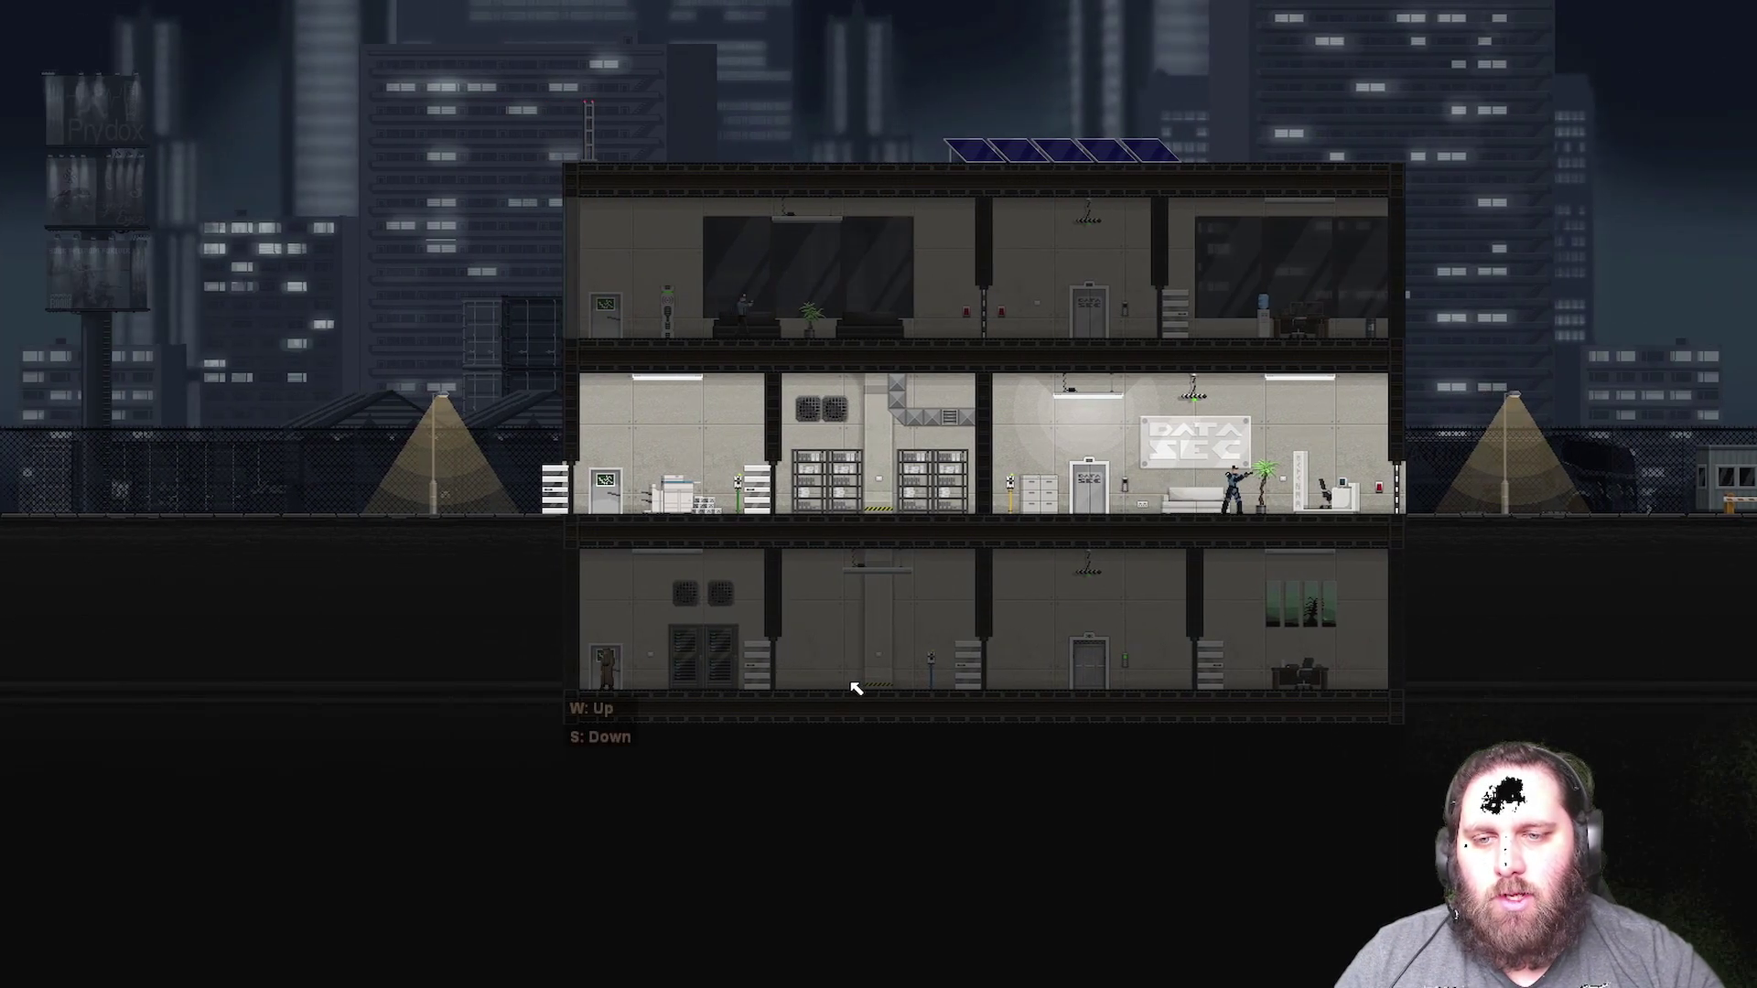
pyautogui.press('d')
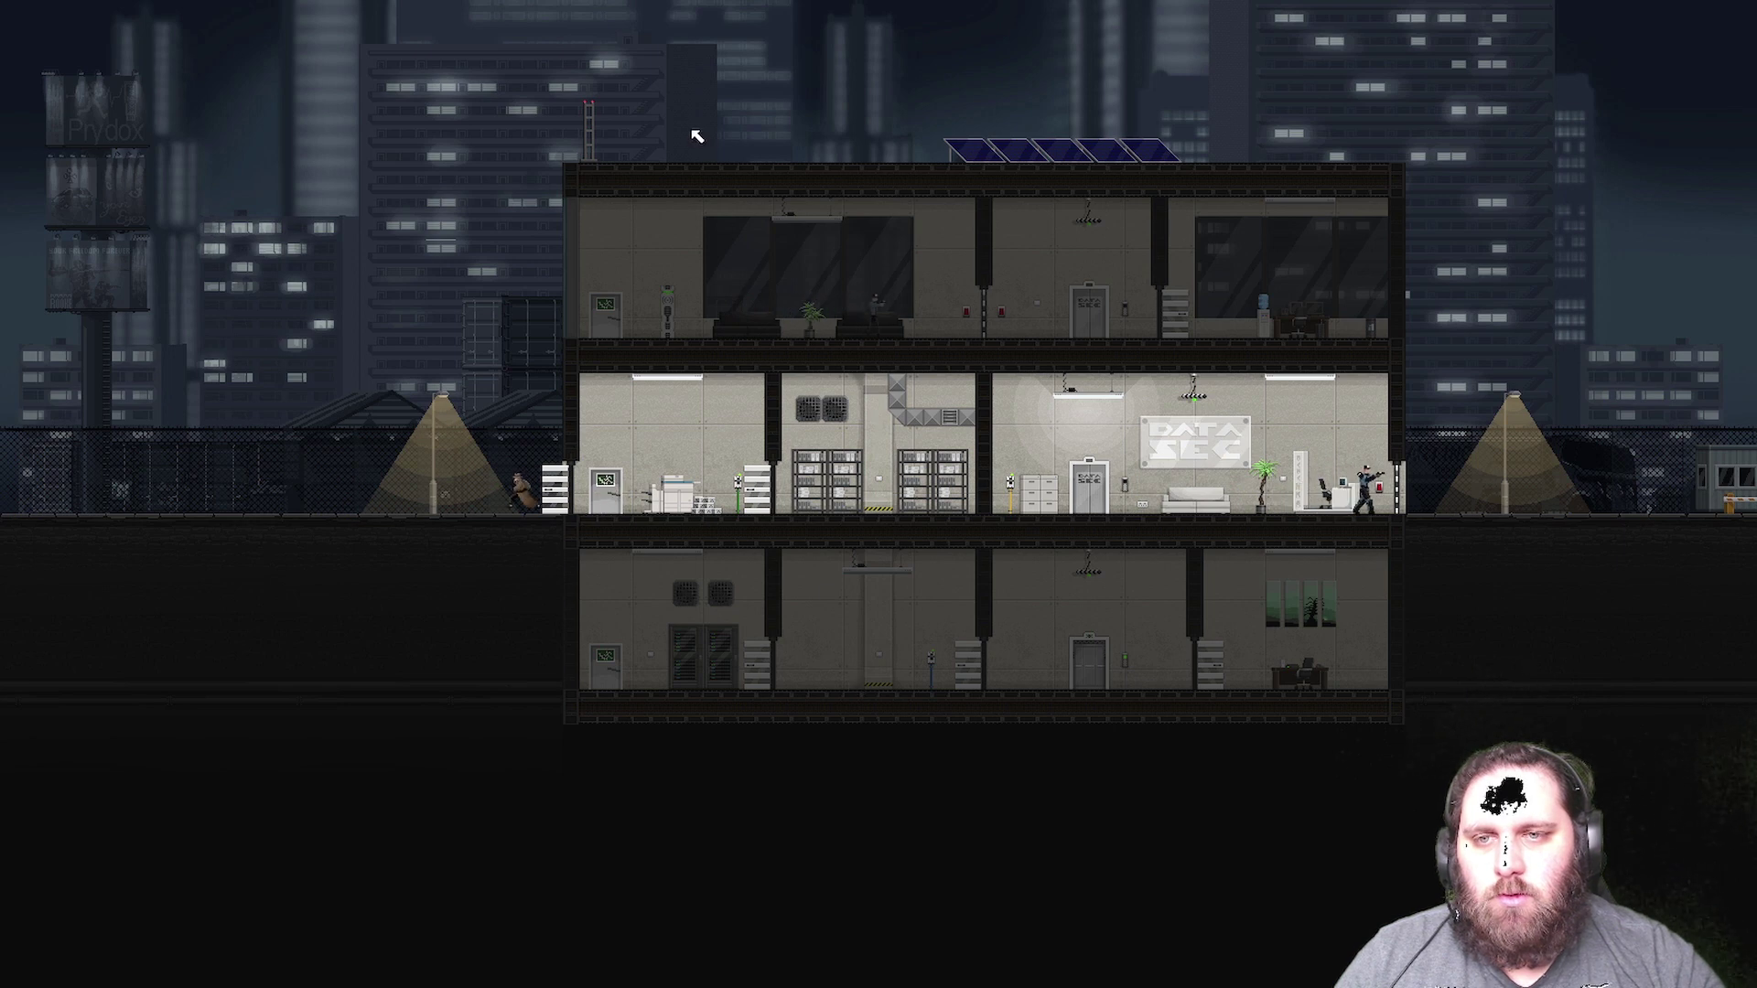
# - Leap onto the roof, walk right and drop down to the street exit
pyautogui.click(608, 86)
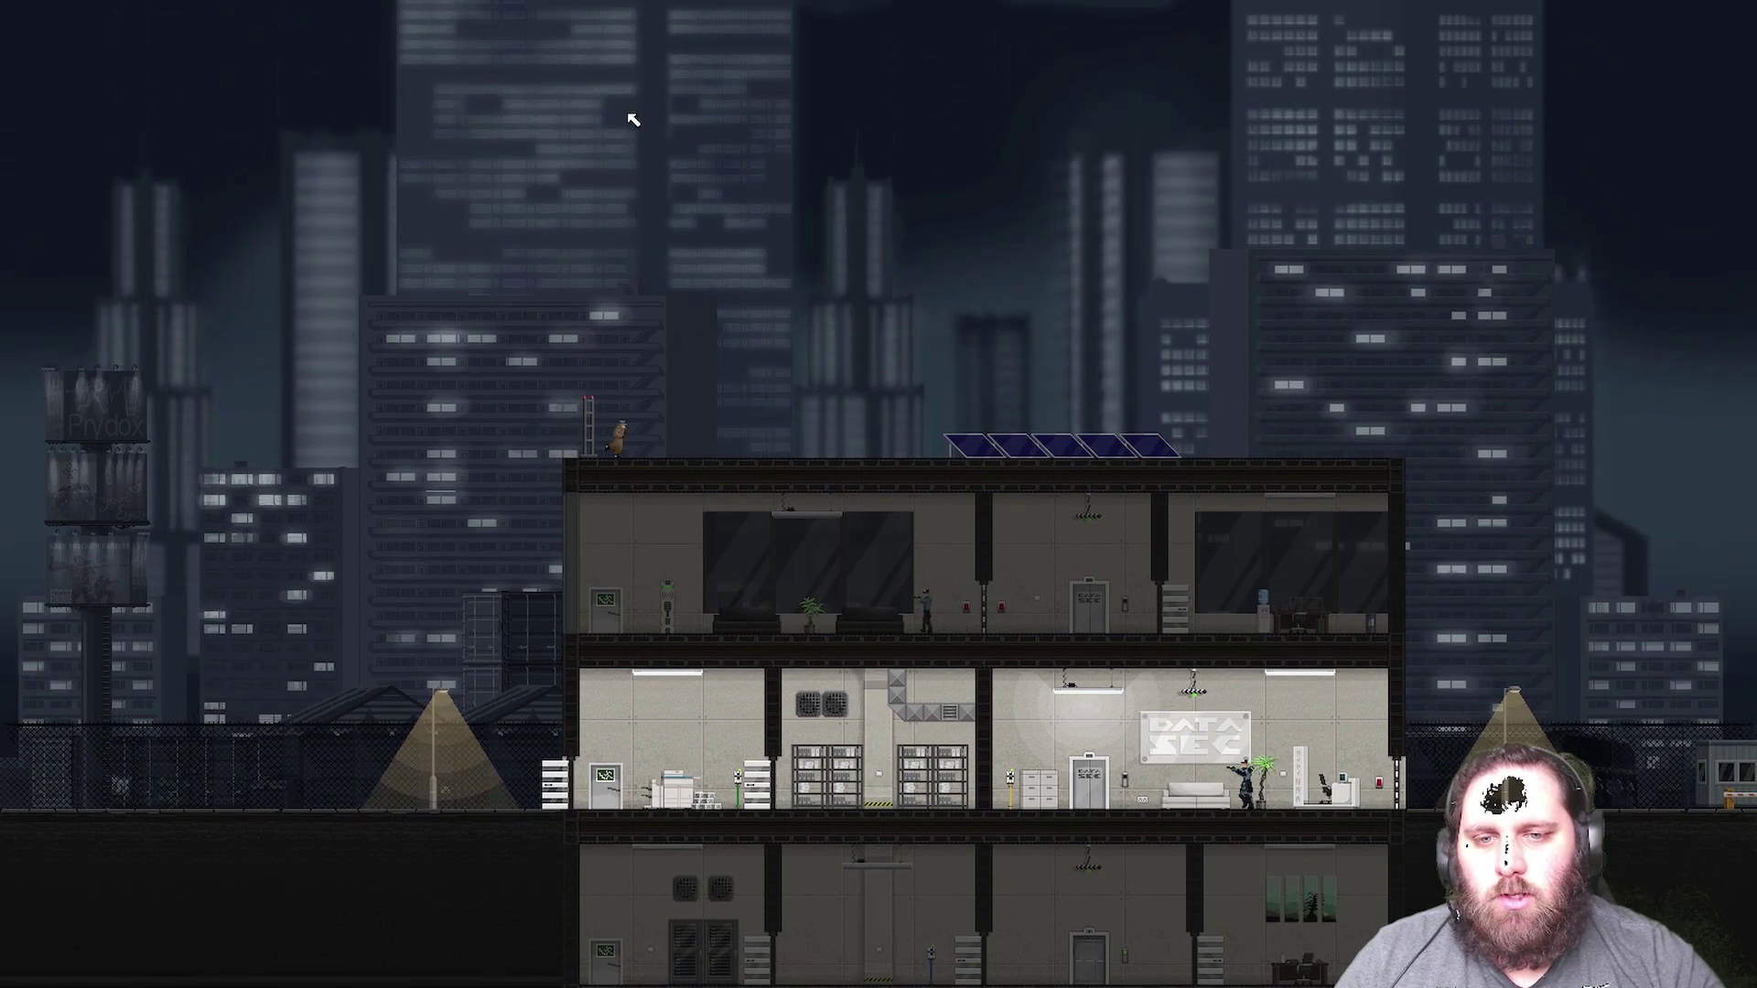
pyautogui.press('d')
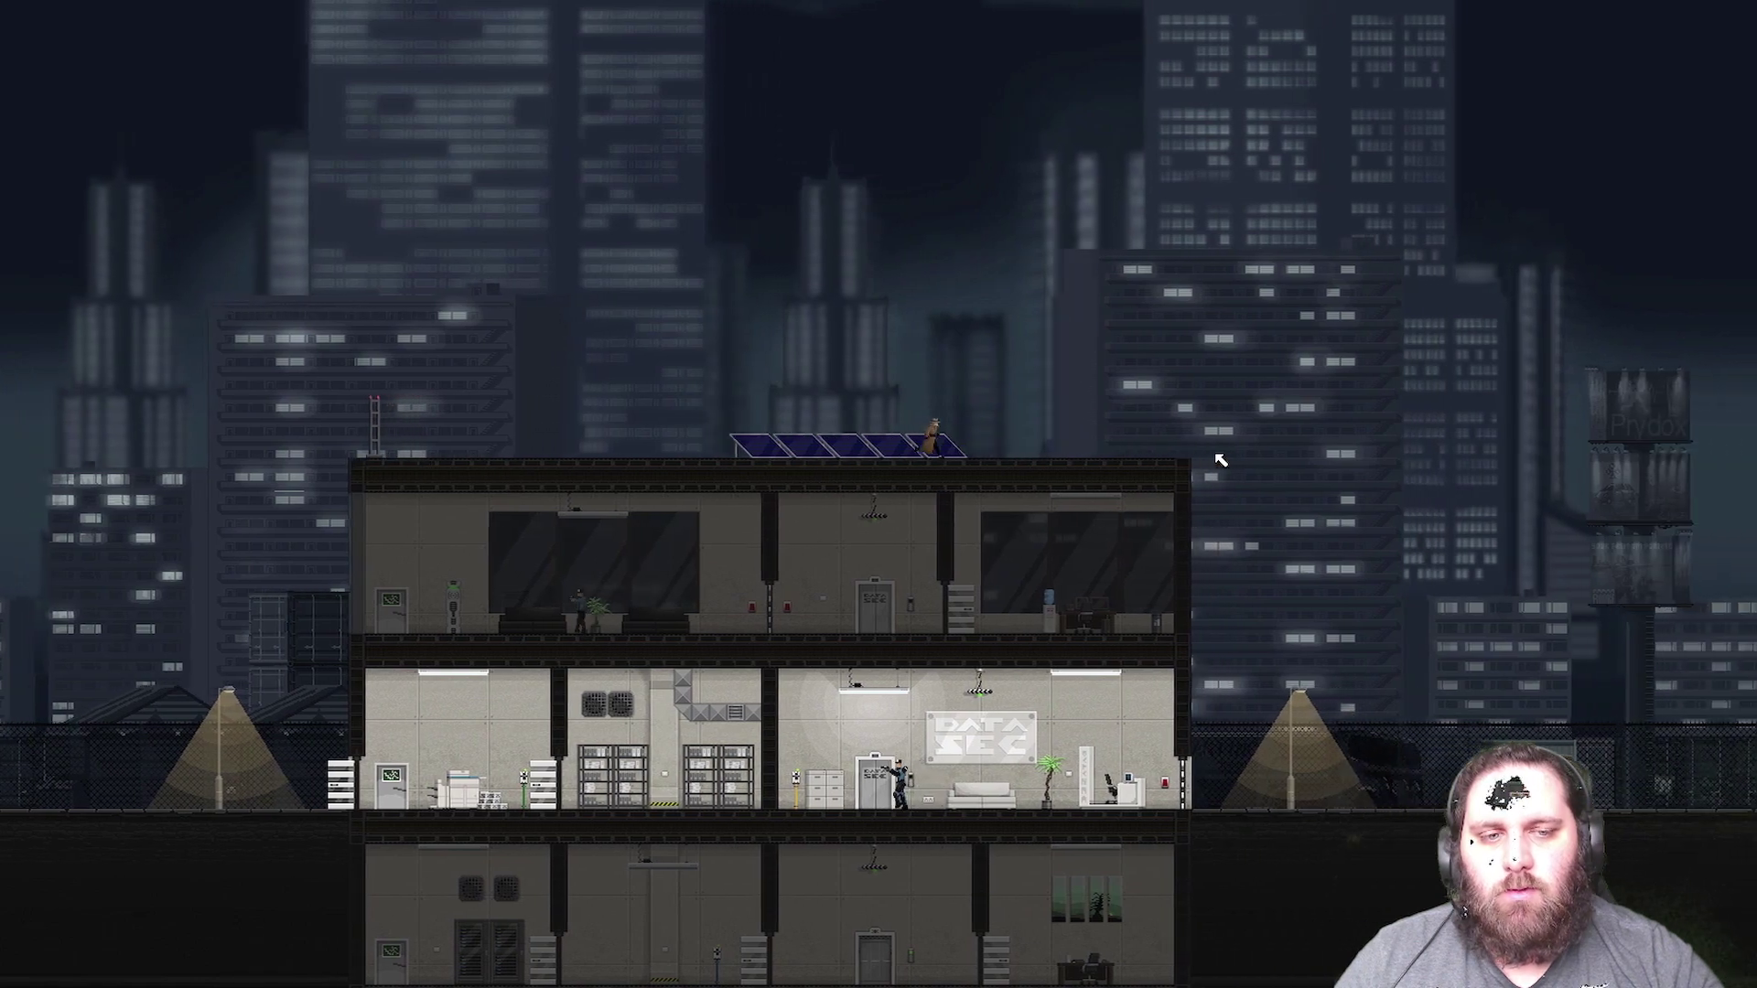
pyautogui.press('d')
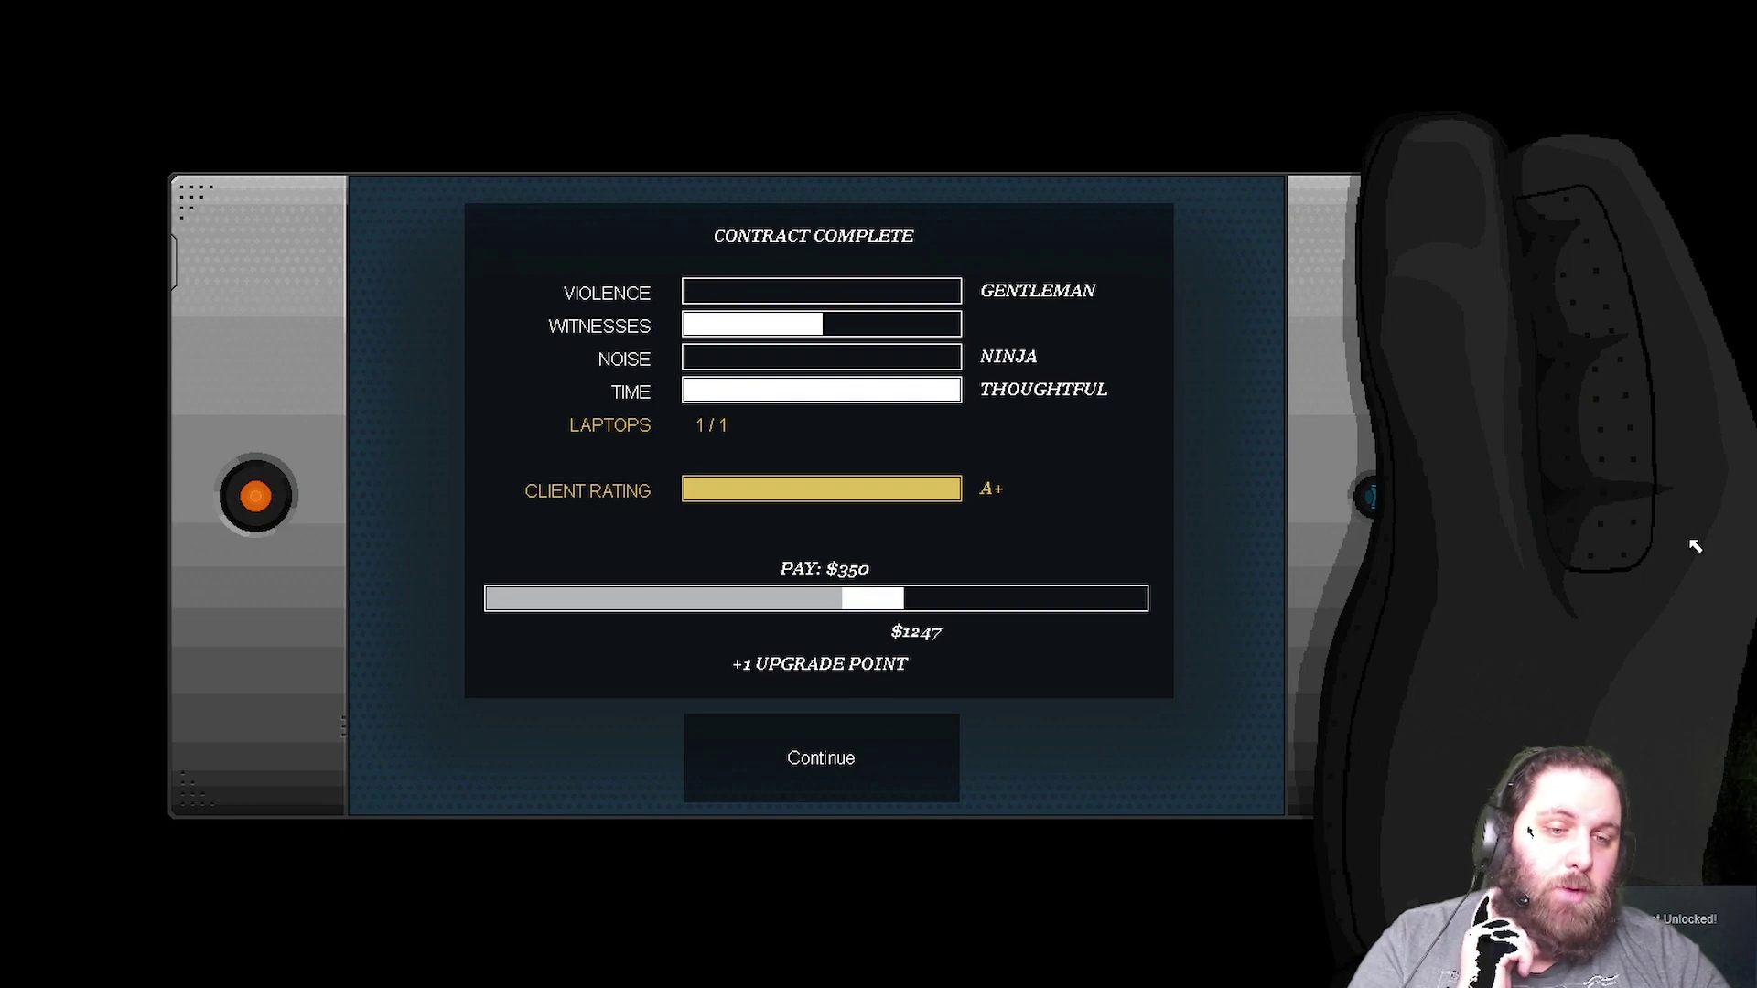
# - Toggle the Steam overlay, then continue past the A+ contract summary to the chief's call
pyautogui.hotkey('shift', 'Tab')
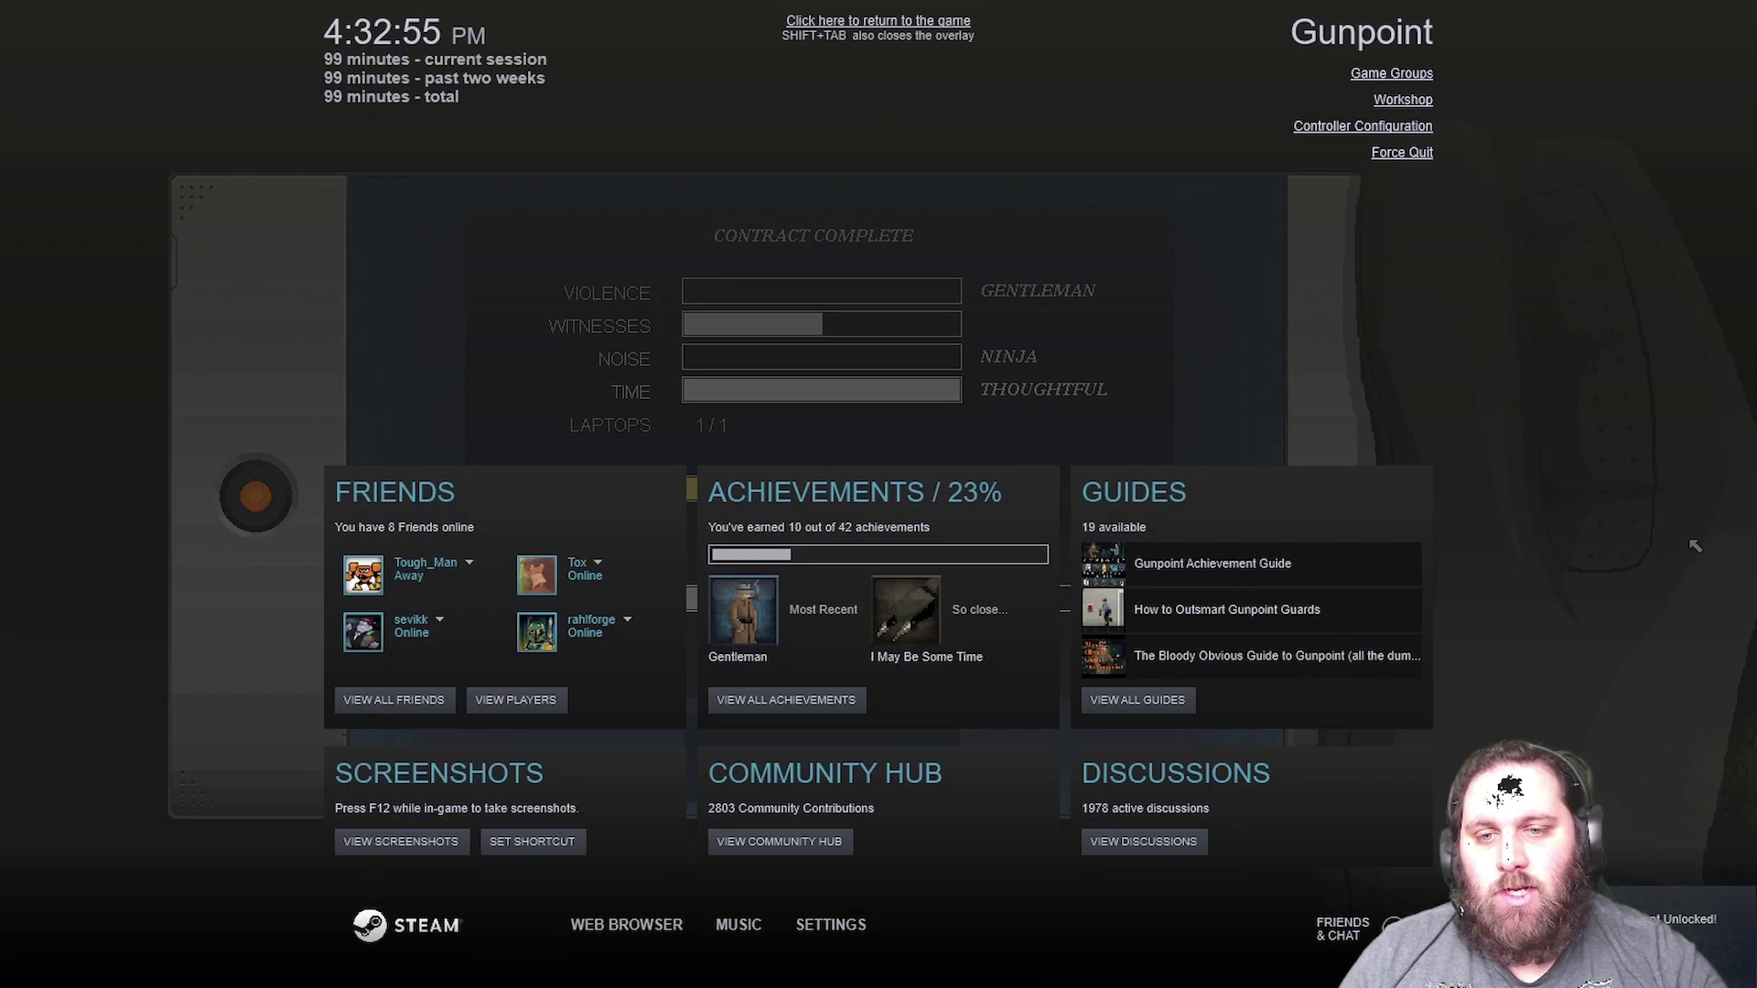
pyautogui.hotkey('shift', 'Tab')
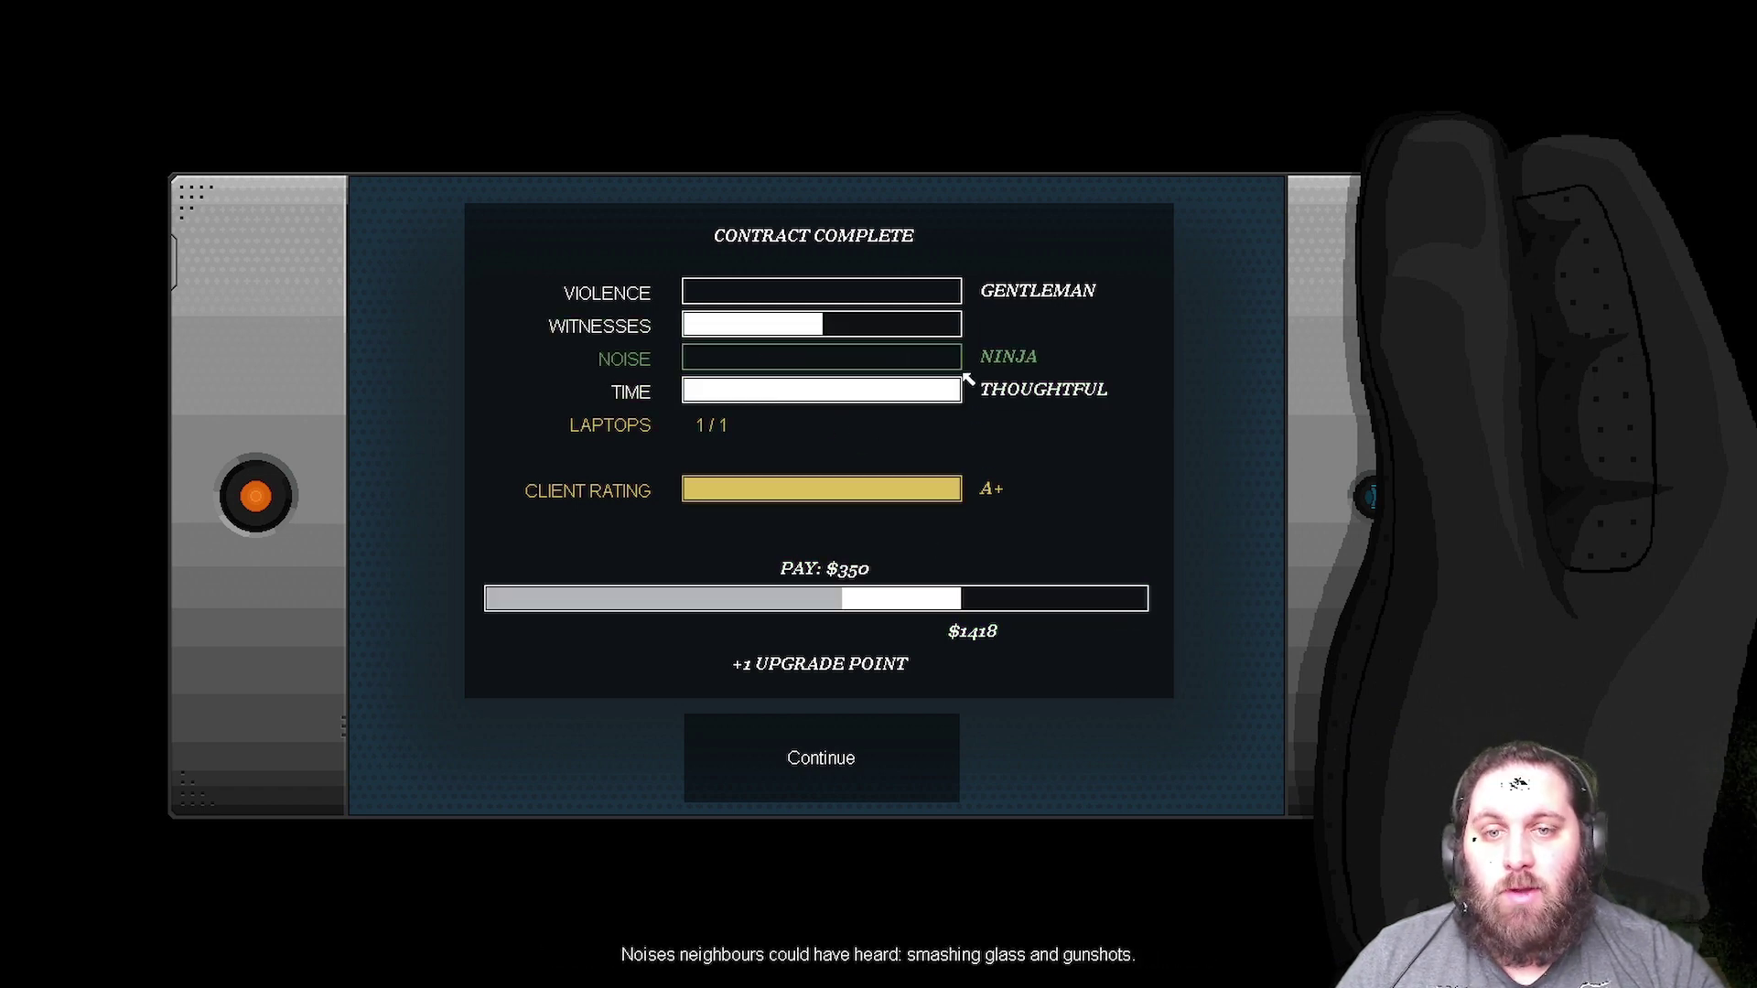
pyautogui.click(920, 792)
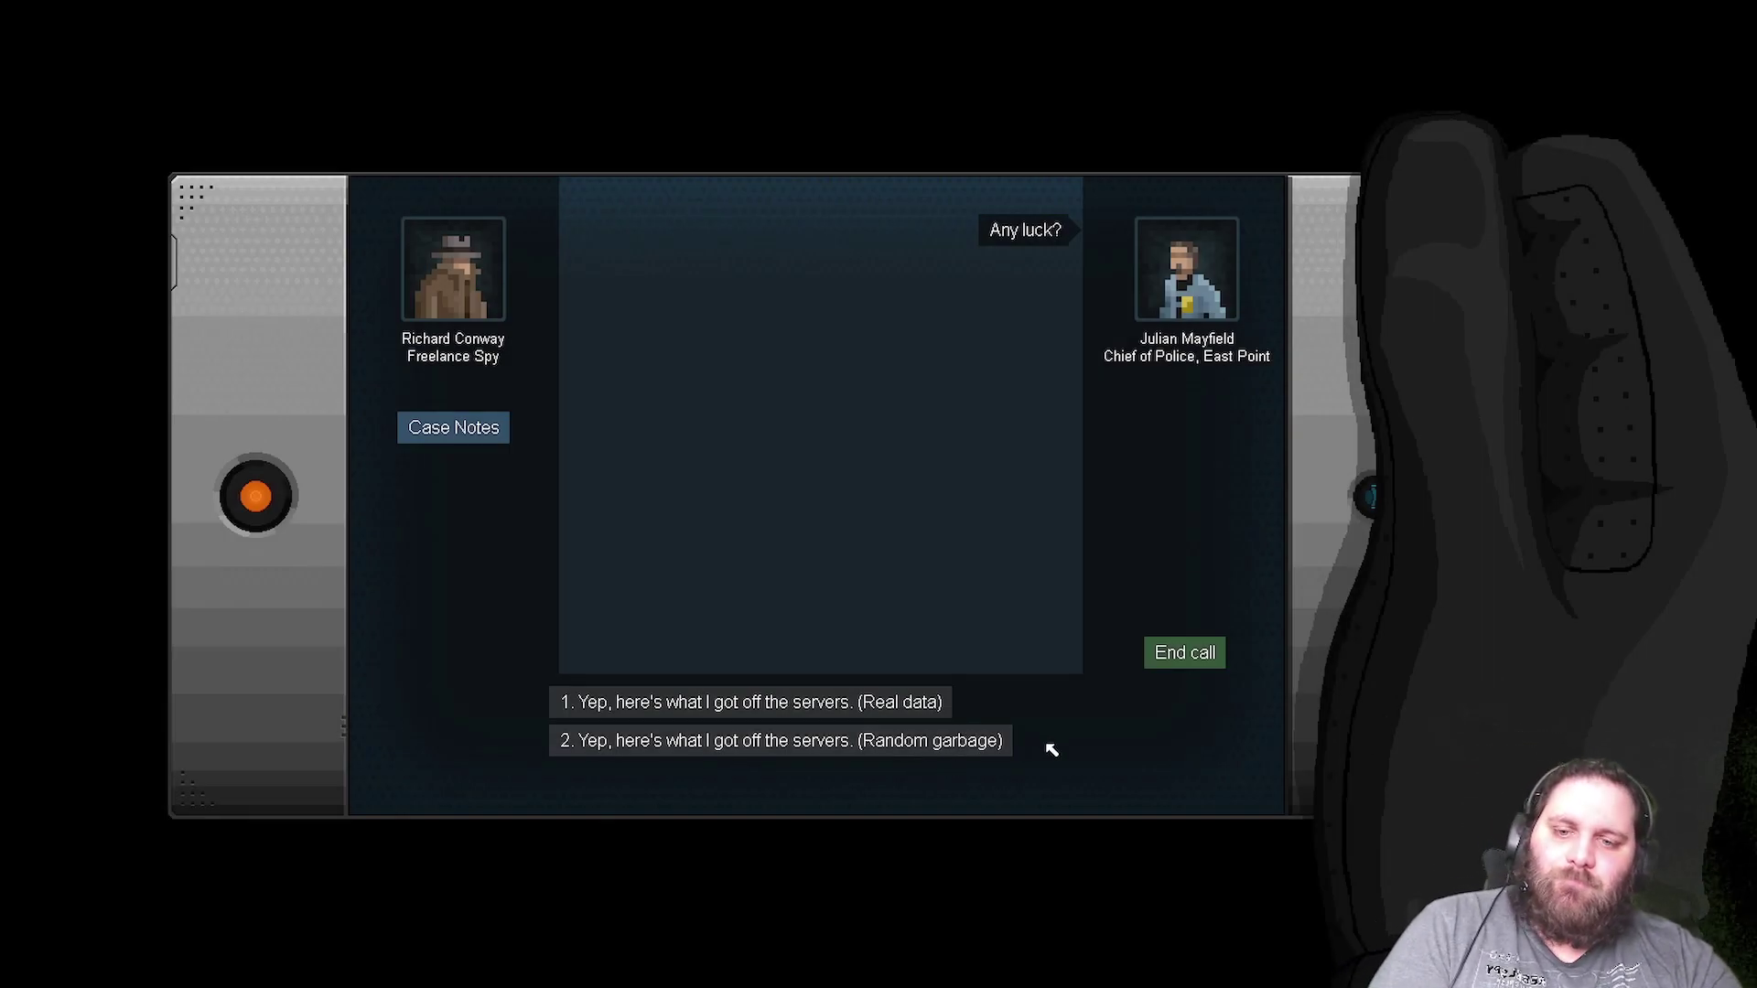
# - Give Mayfield the real data, check the Steam overlay, and end the call
pyautogui.click(934, 706)
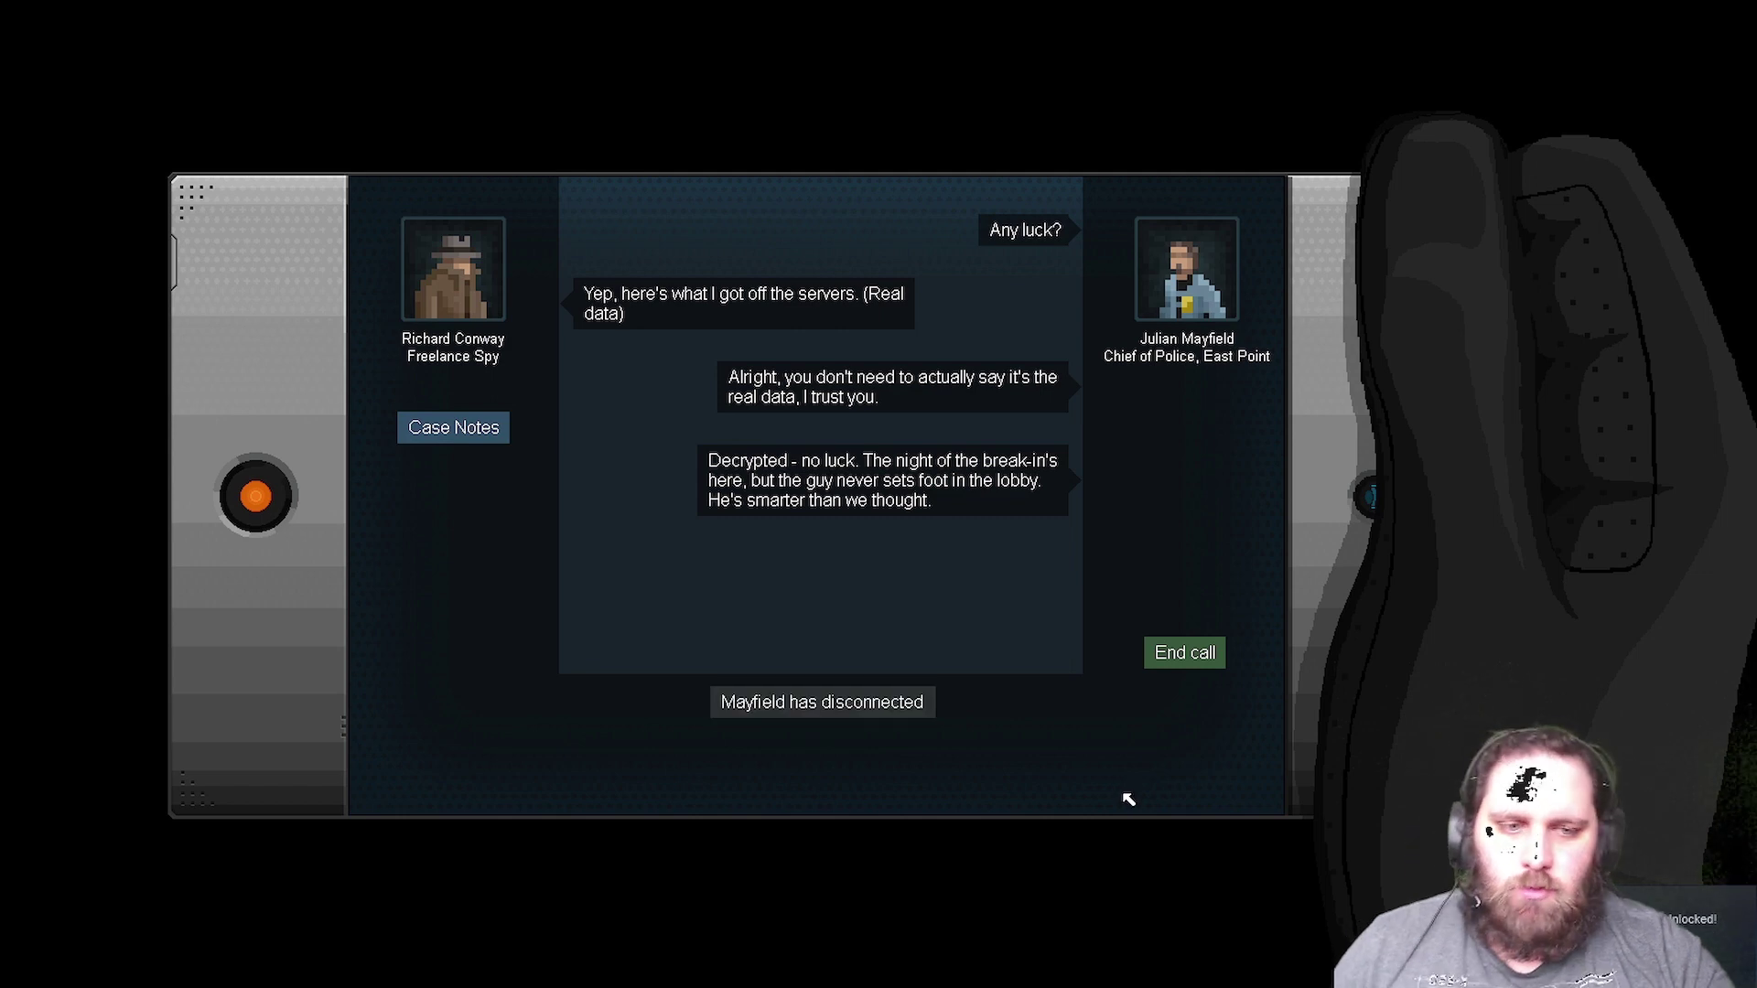
pyautogui.hotkey('shift', 'Tab')
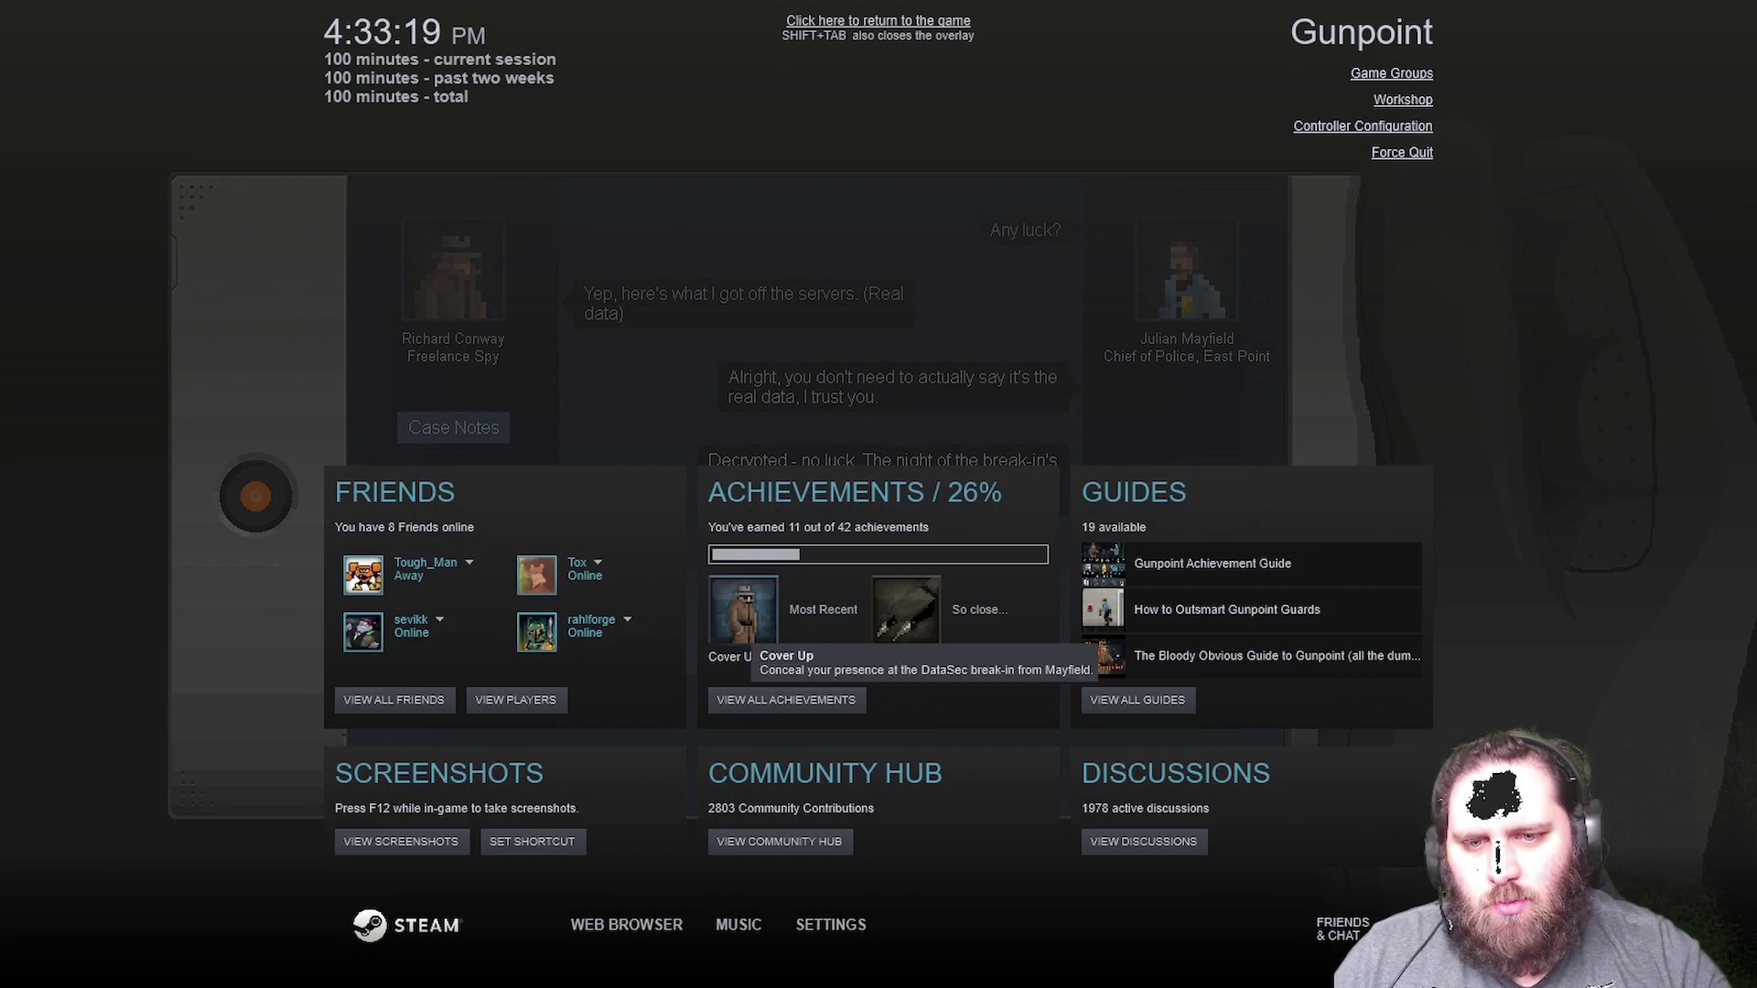
pyautogui.hotkey('shift', 'Tab')
pyautogui.hotkey('shift', 'Tab')
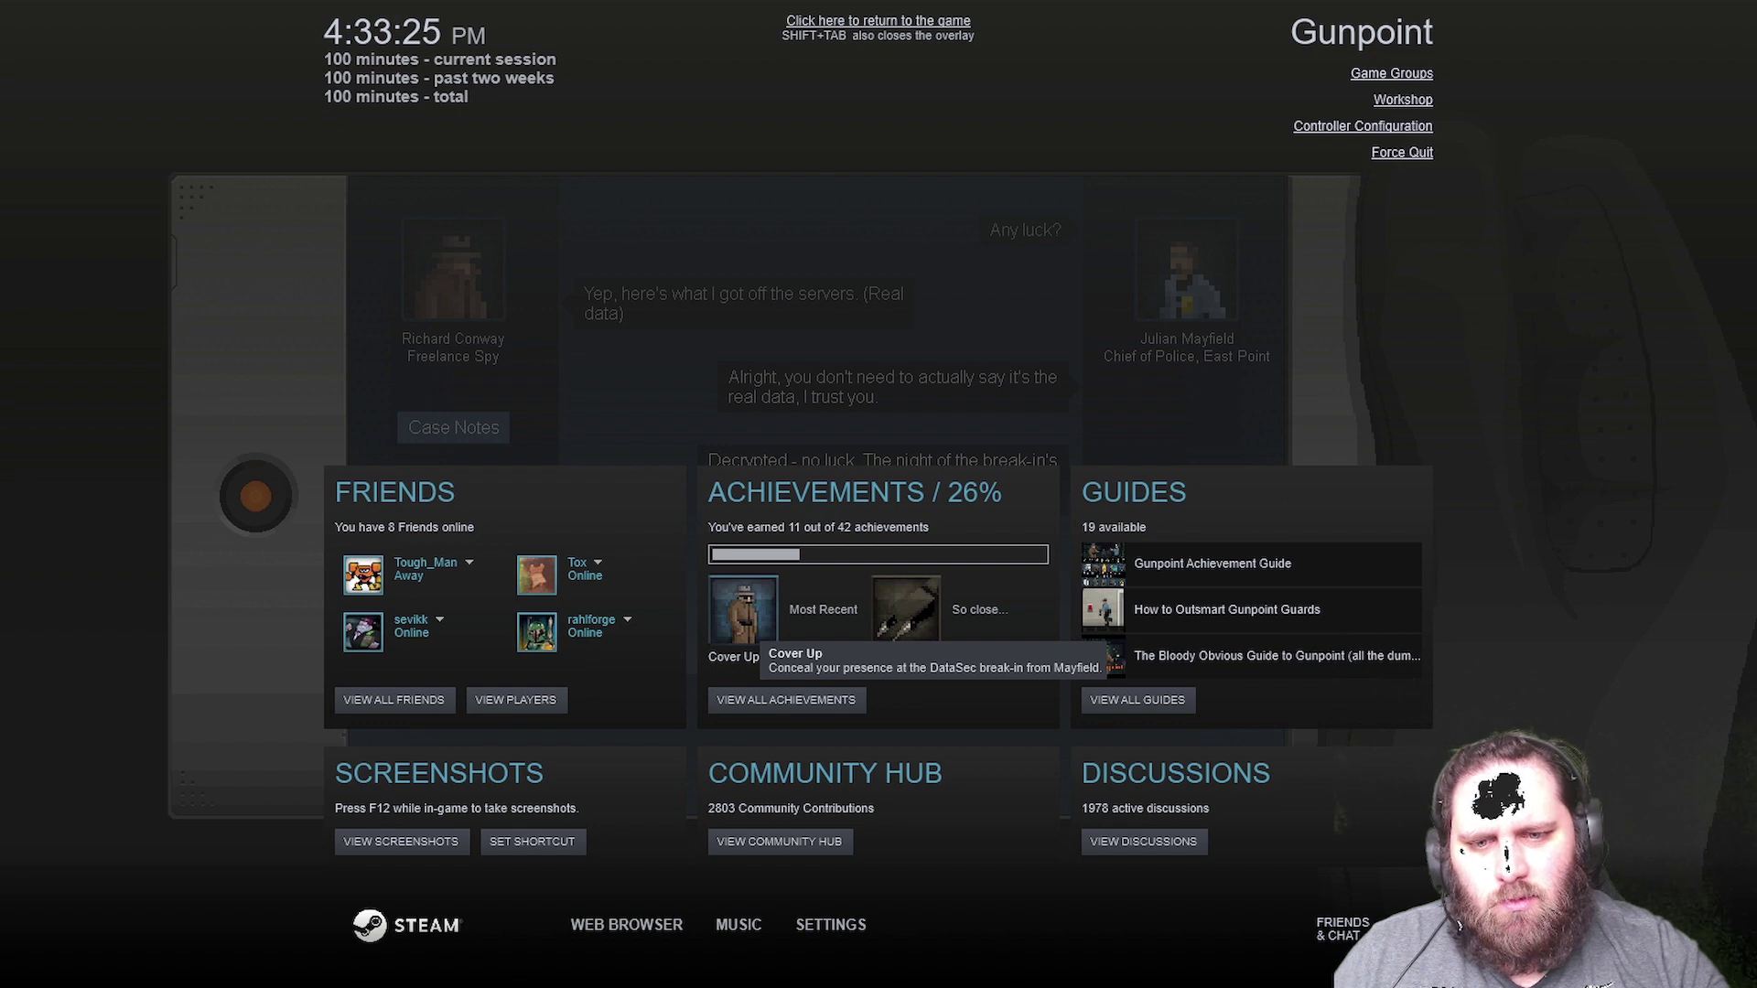
pyautogui.hotkey('shift', 'Tab')
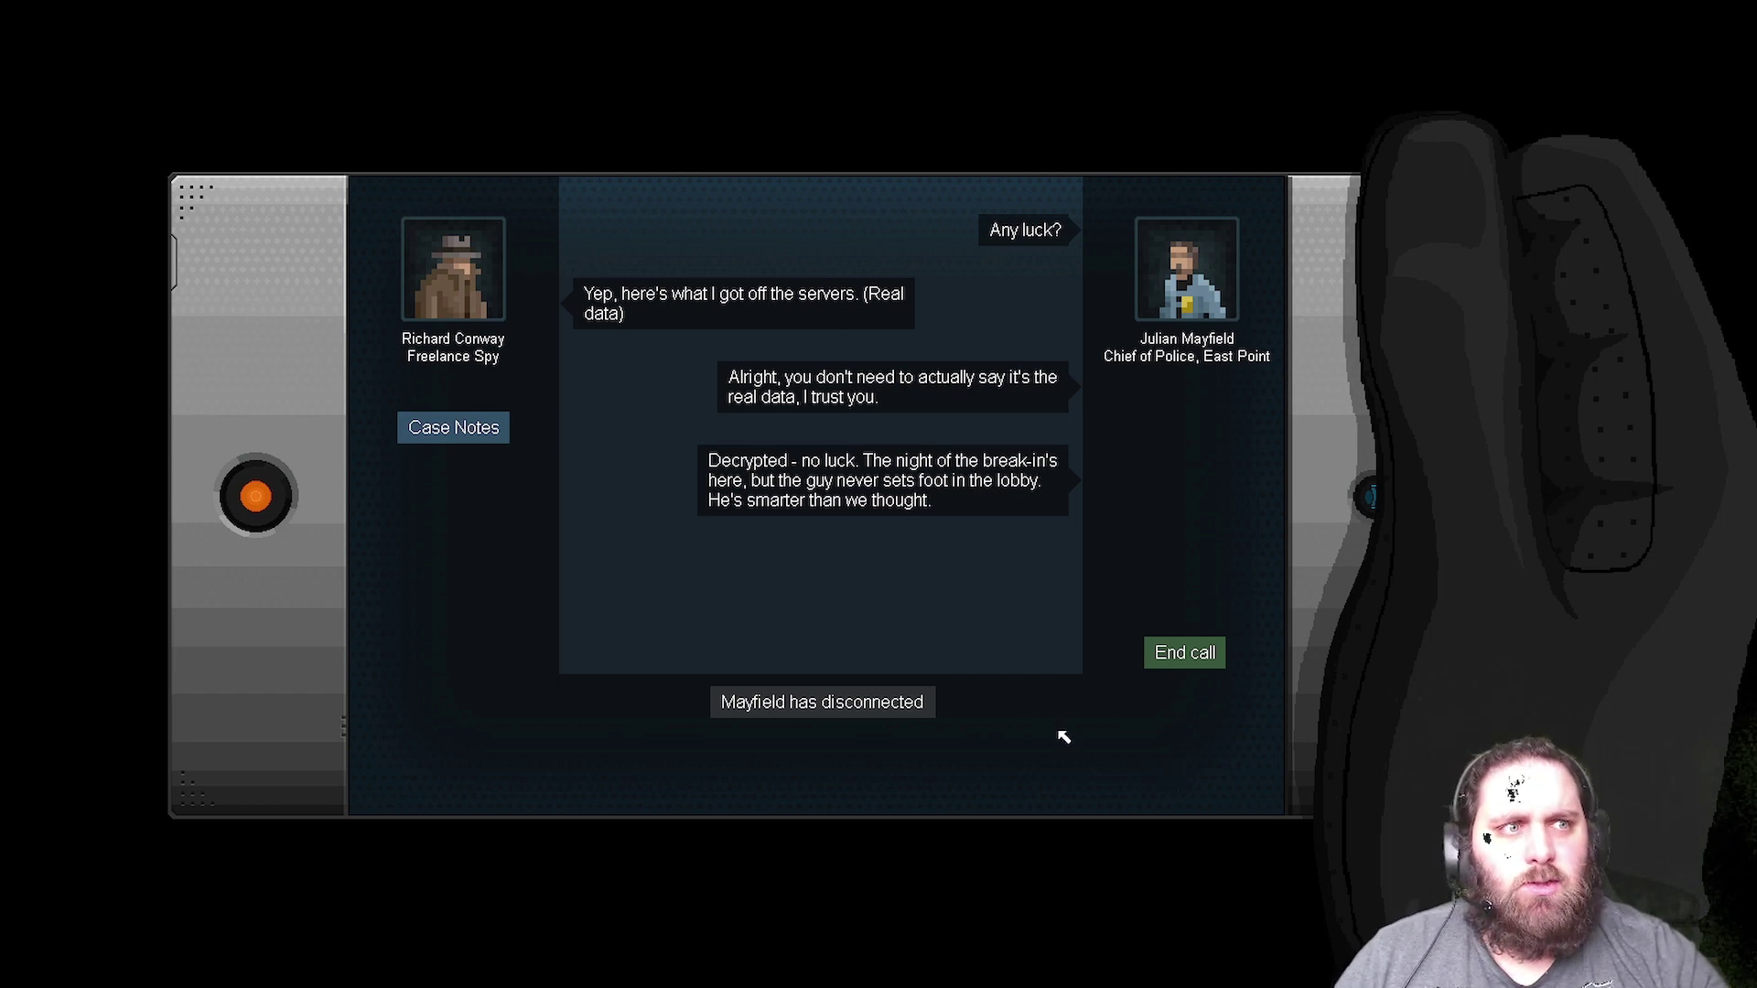
pyautogui.click(1205, 654)
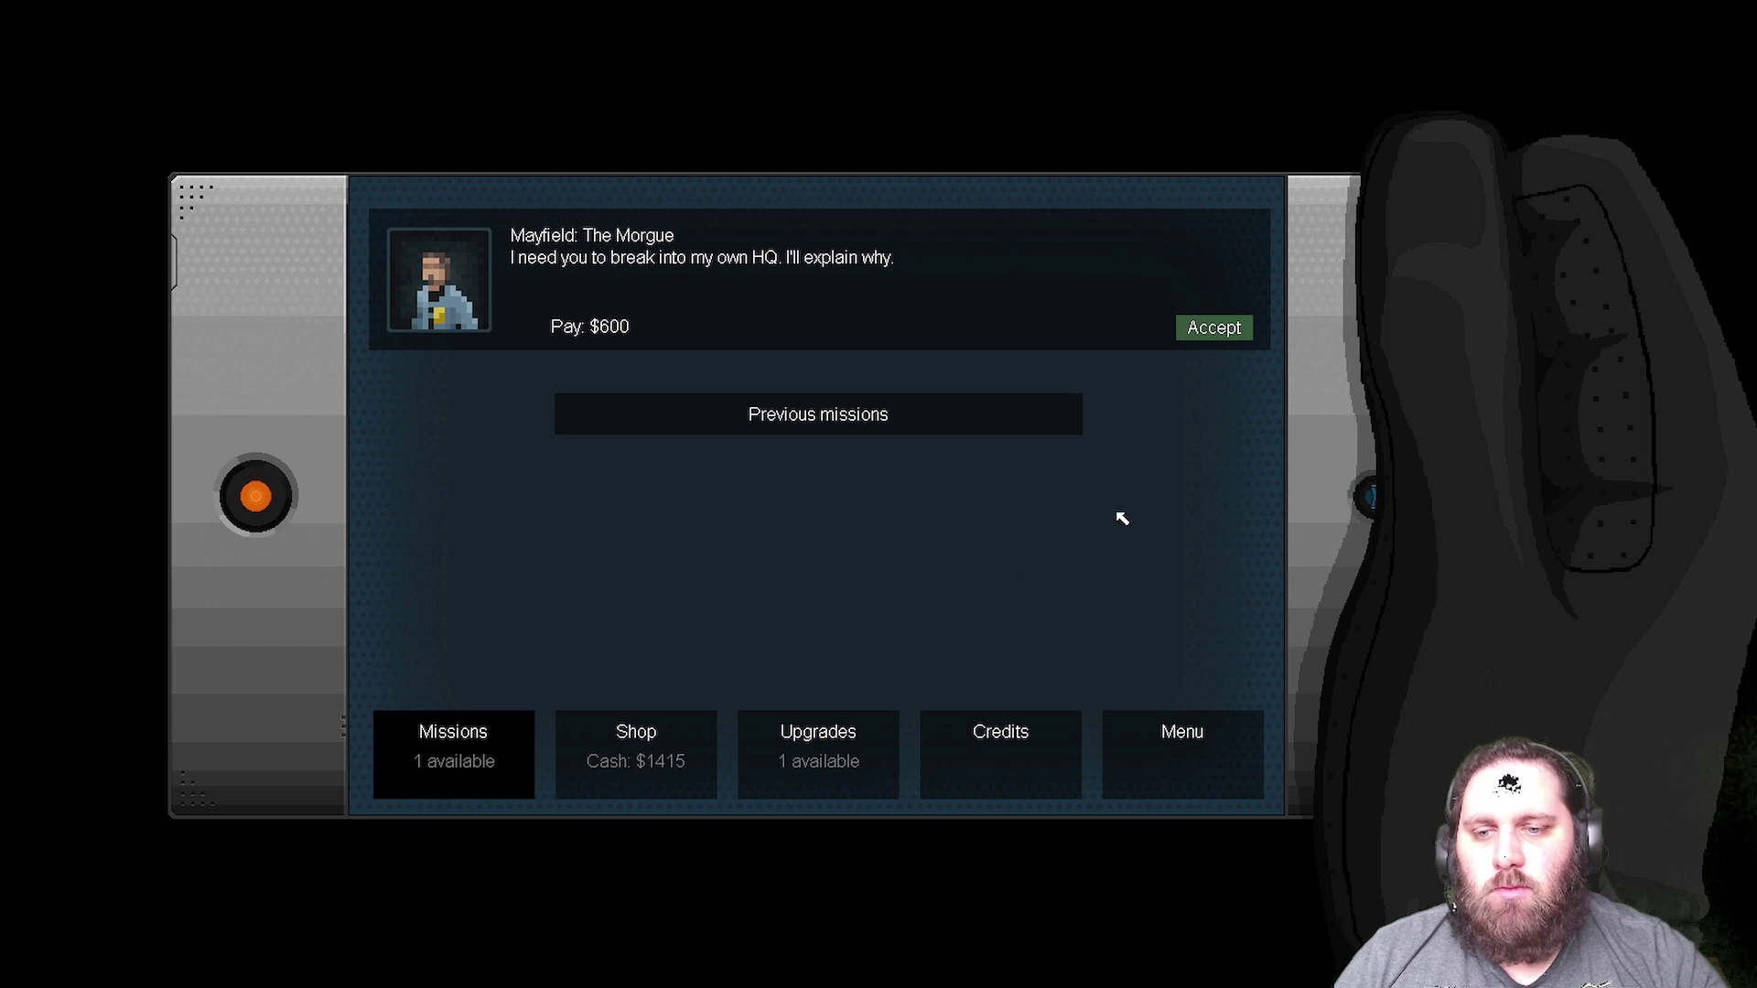
# - Spend the upgrade point on Bullfrog Jump Strength, then accept The Morgue mission
pyautogui.click(636, 742)
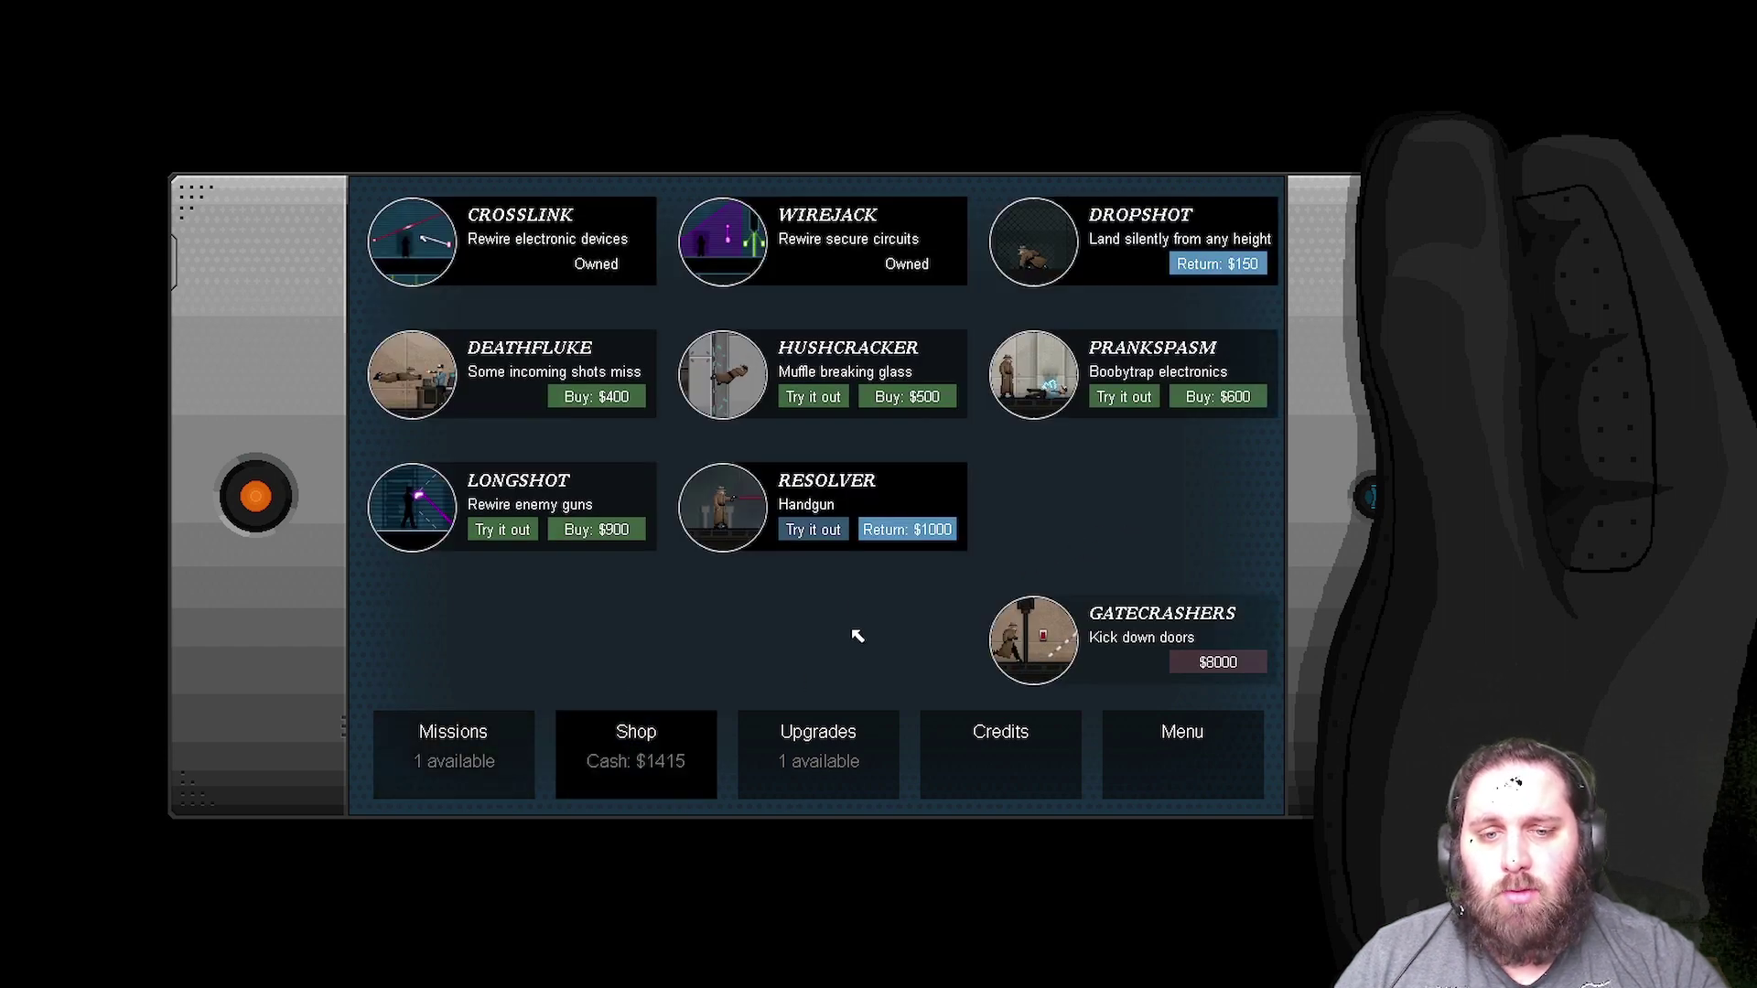
pyautogui.click(827, 742)
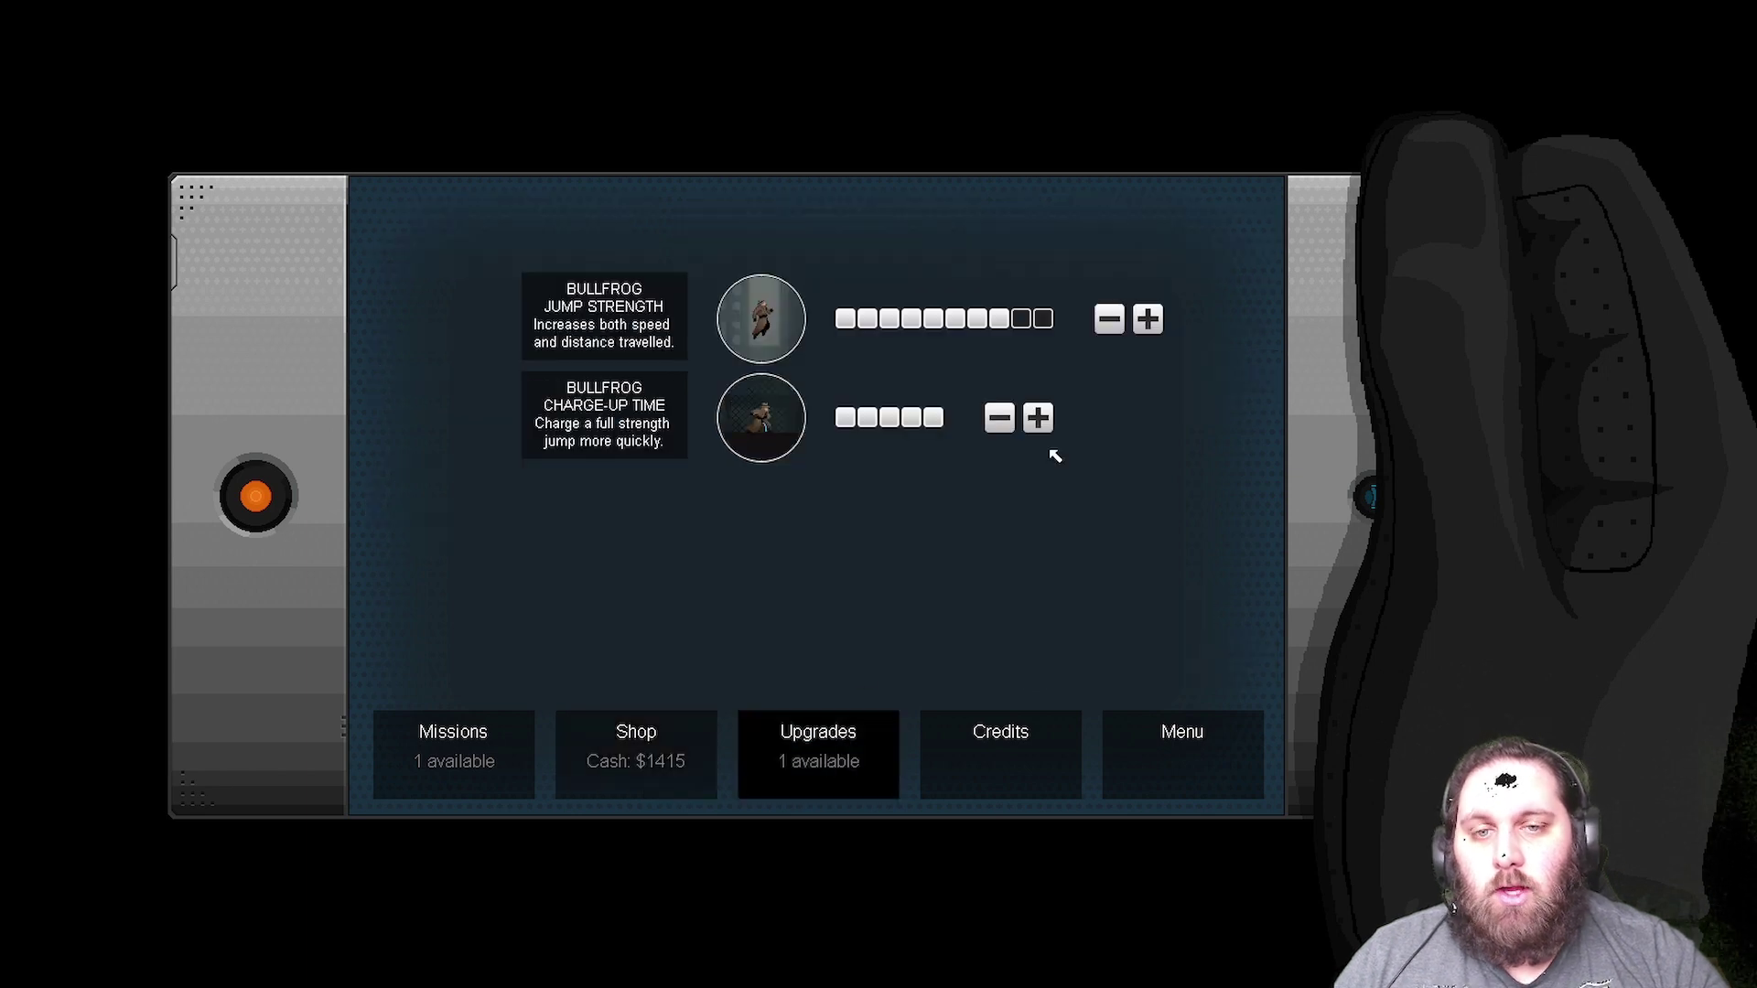
pyautogui.click(1146, 320)
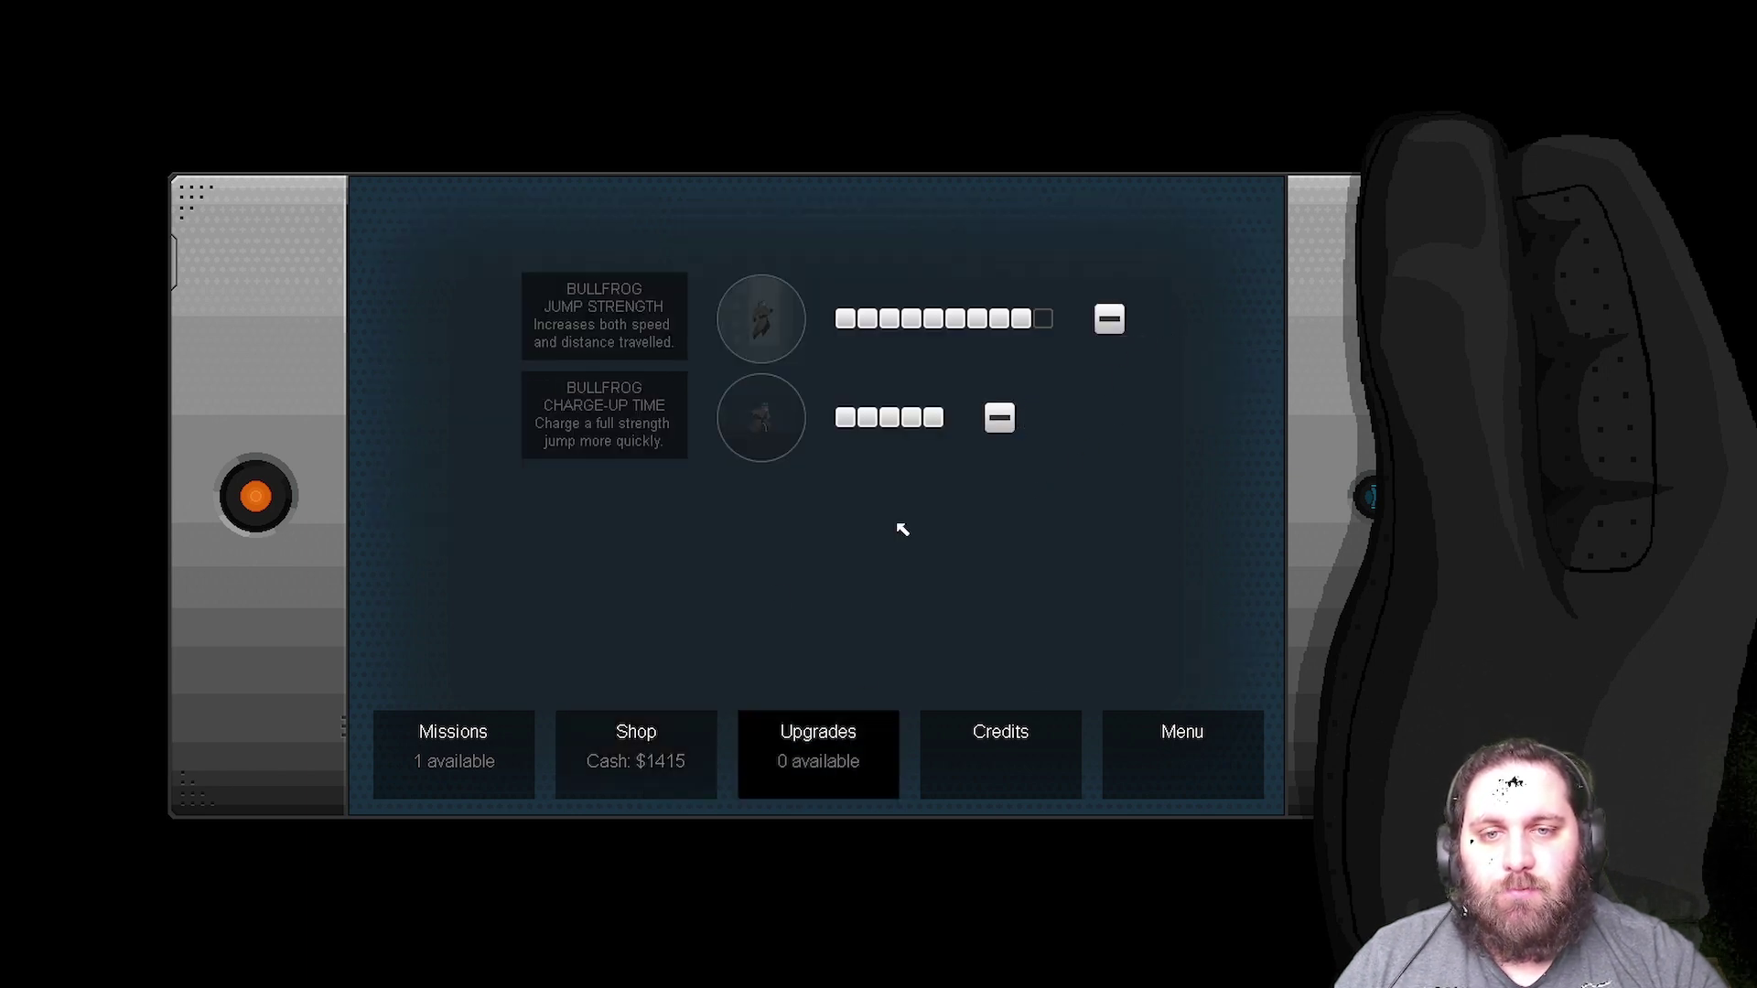
pyautogui.click(471, 746)
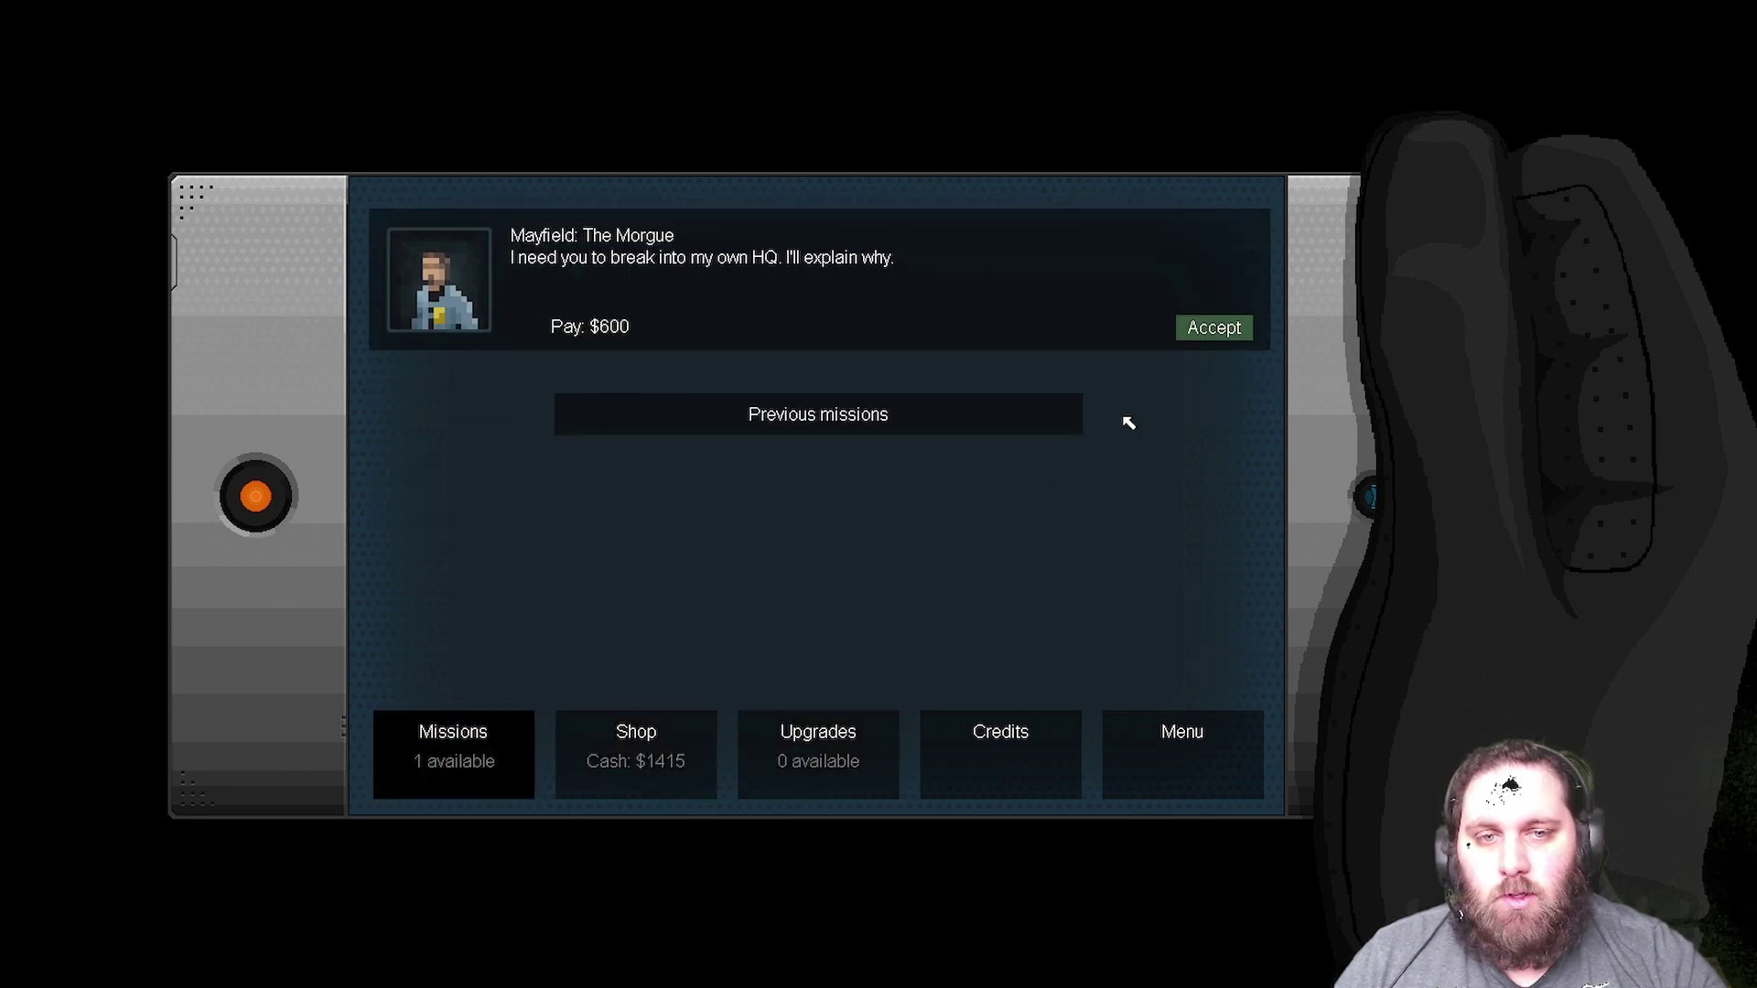
pyautogui.click(1210, 339)
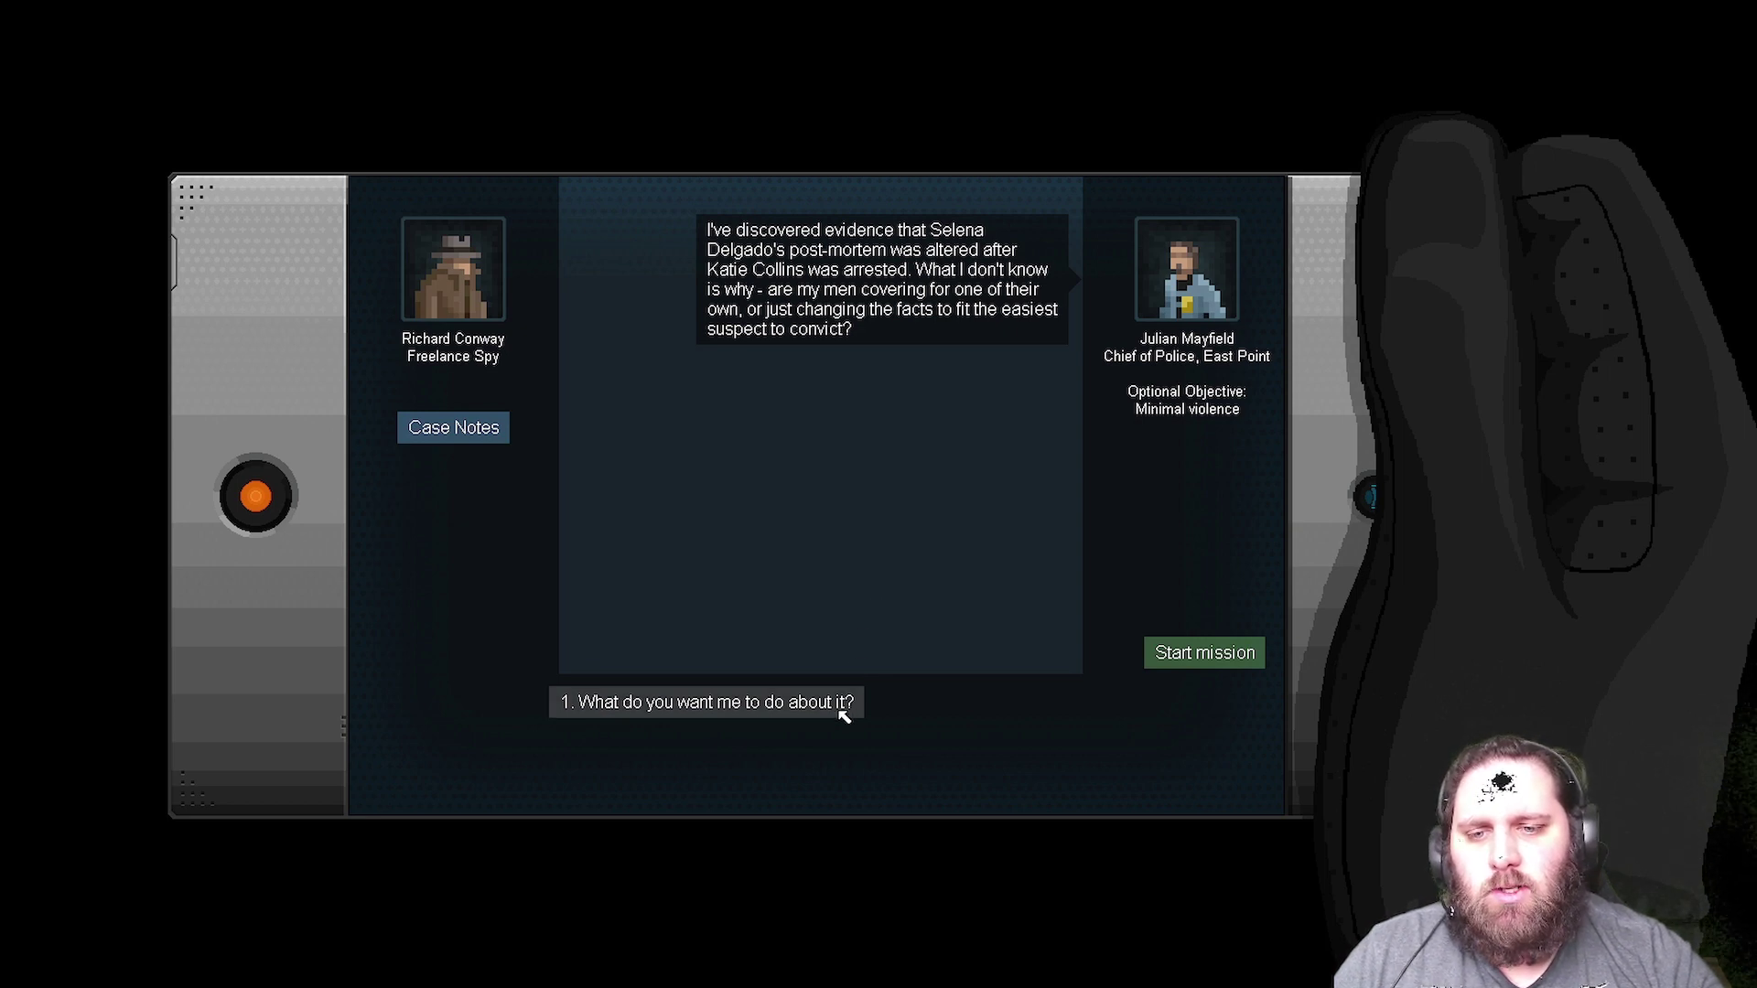
# - Ask Mayfield what he needs, accept the coroner computer job, and start The Morgue
pyautogui.click(810, 703)
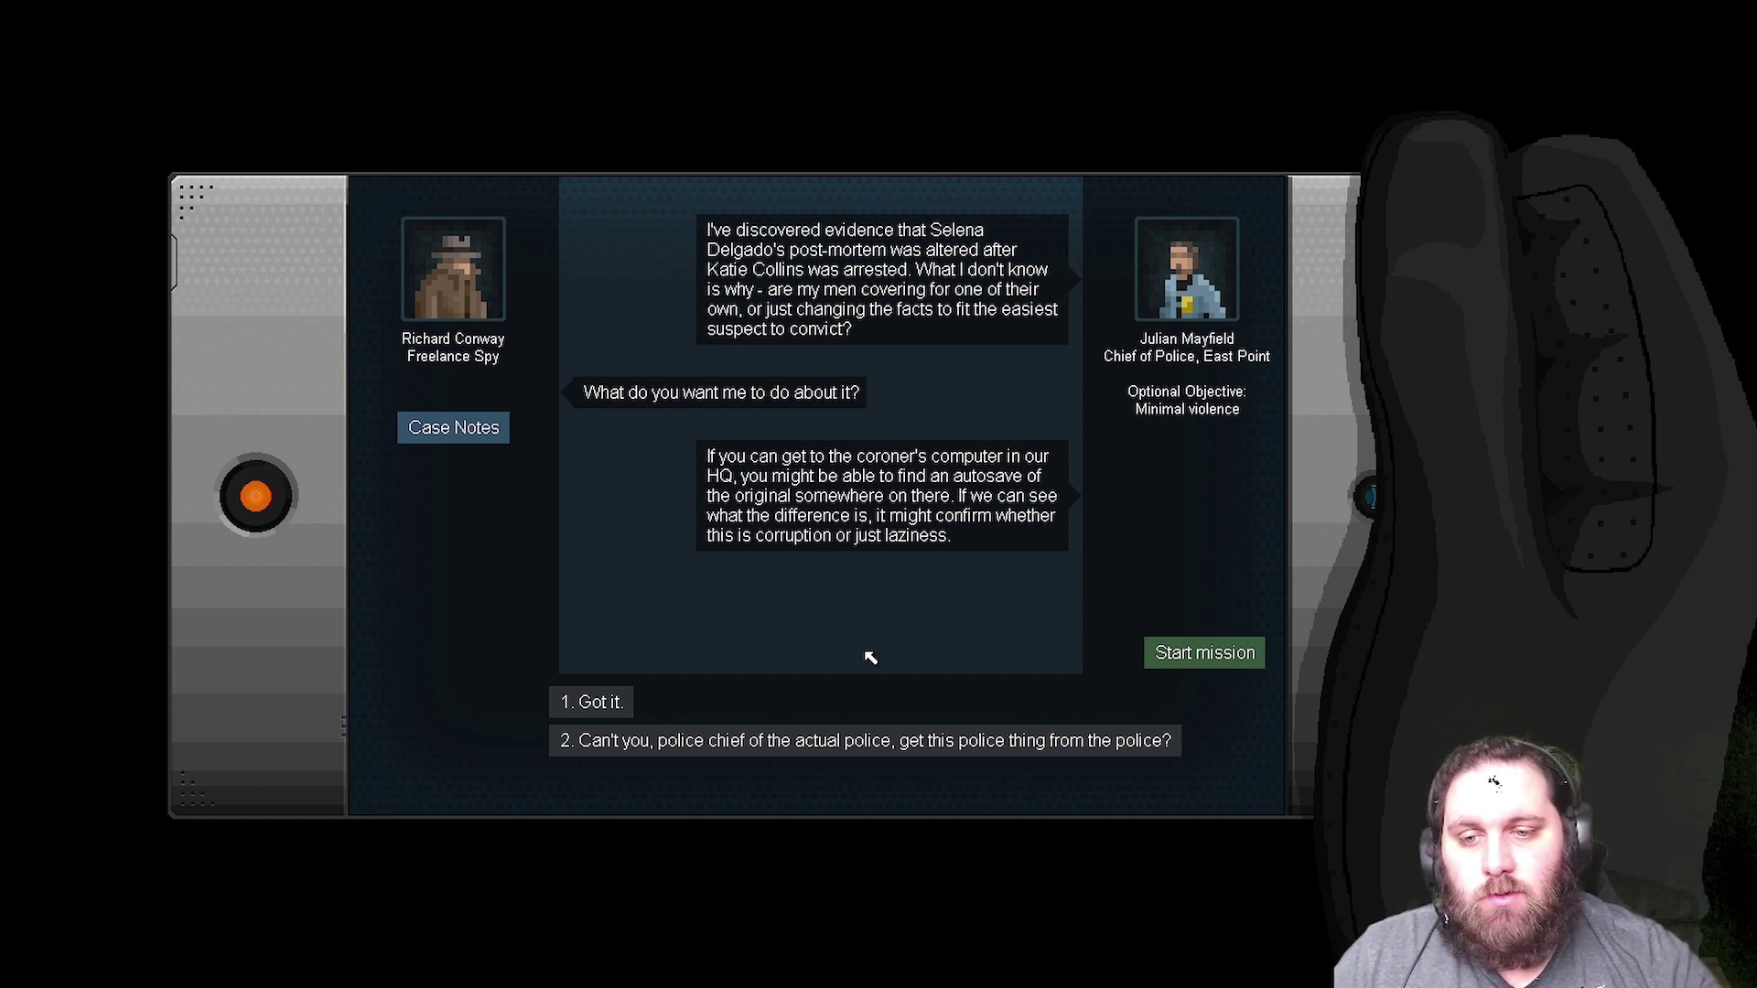
pyautogui.click(604, 706)
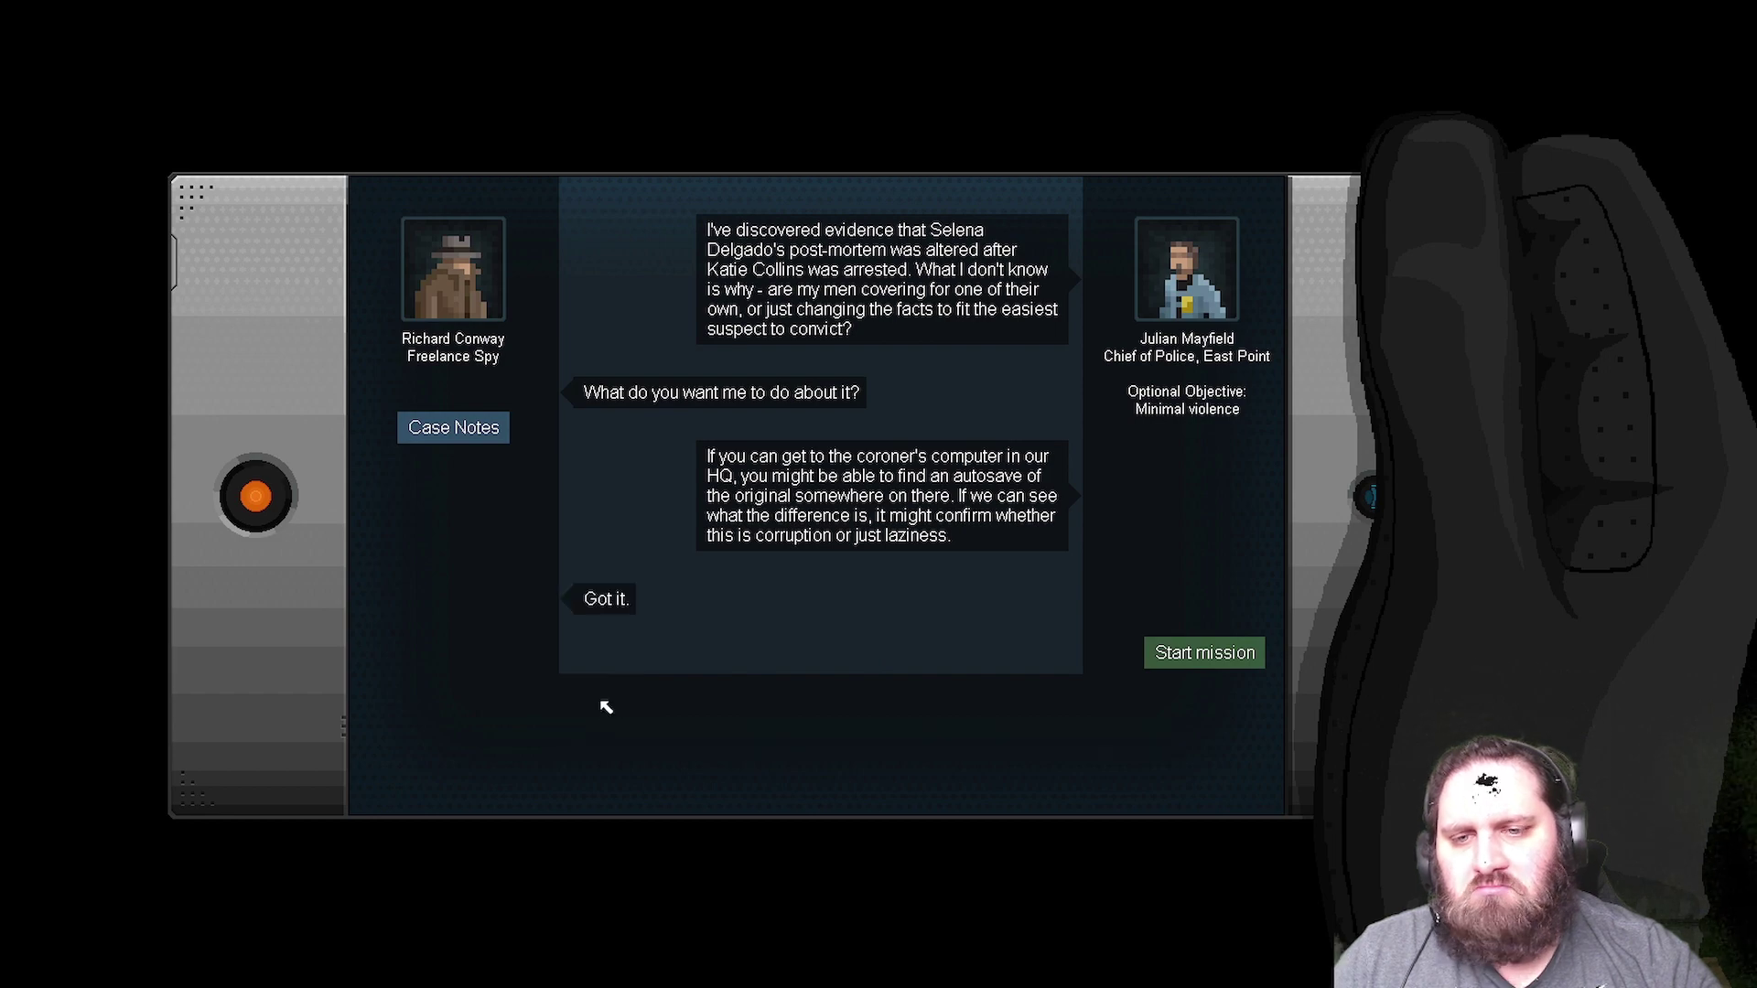
pyautogui.click(1203, 654)
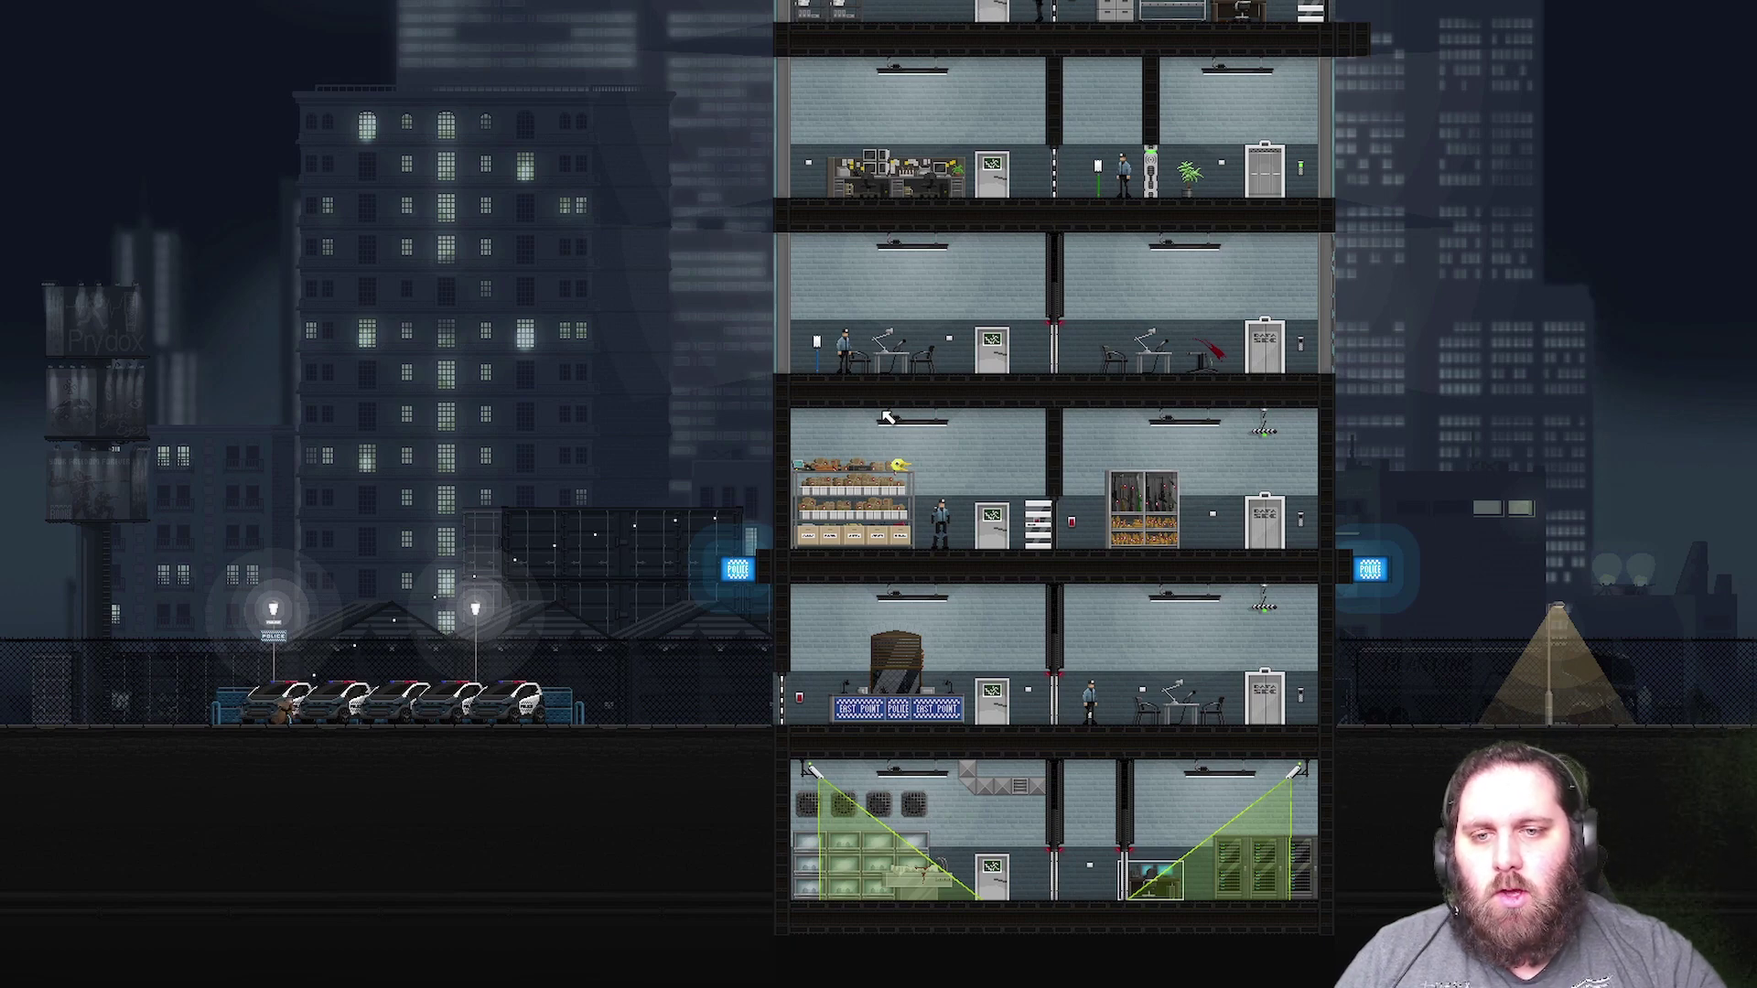
# - In Crosslink, wire the top-floor lightswitch to a ceiling light, then return to normal view
pyautogui.press('space')
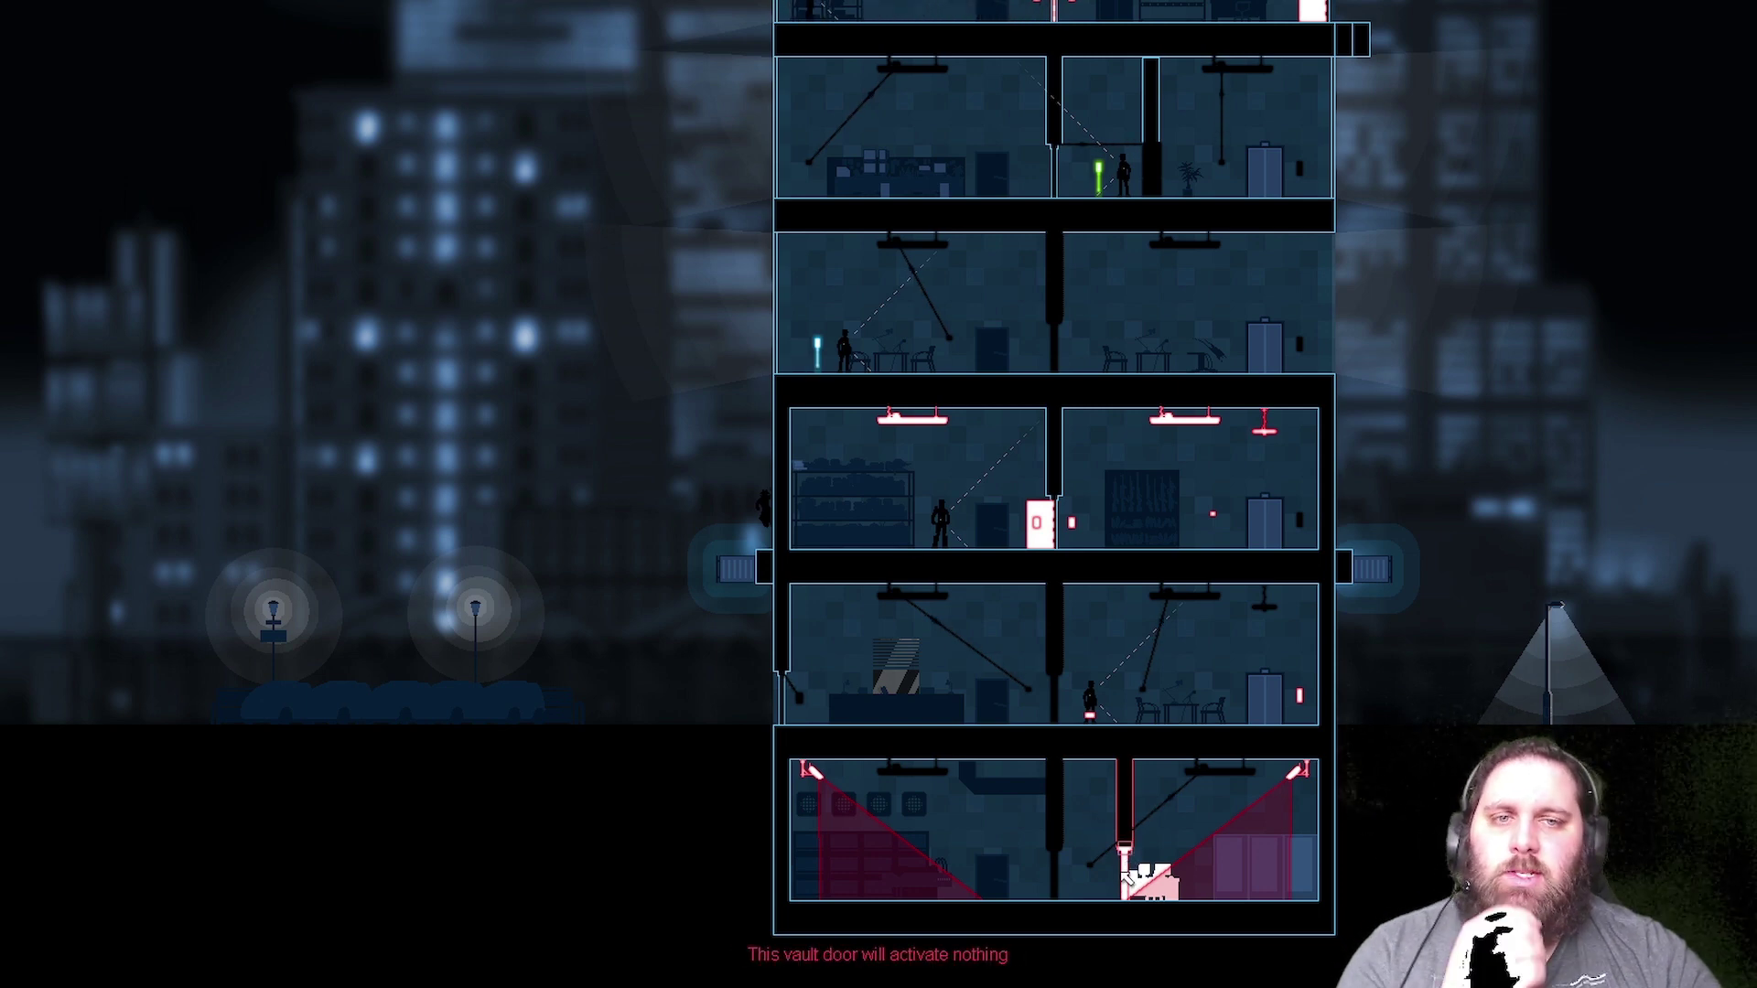
pyautogui.press('space')
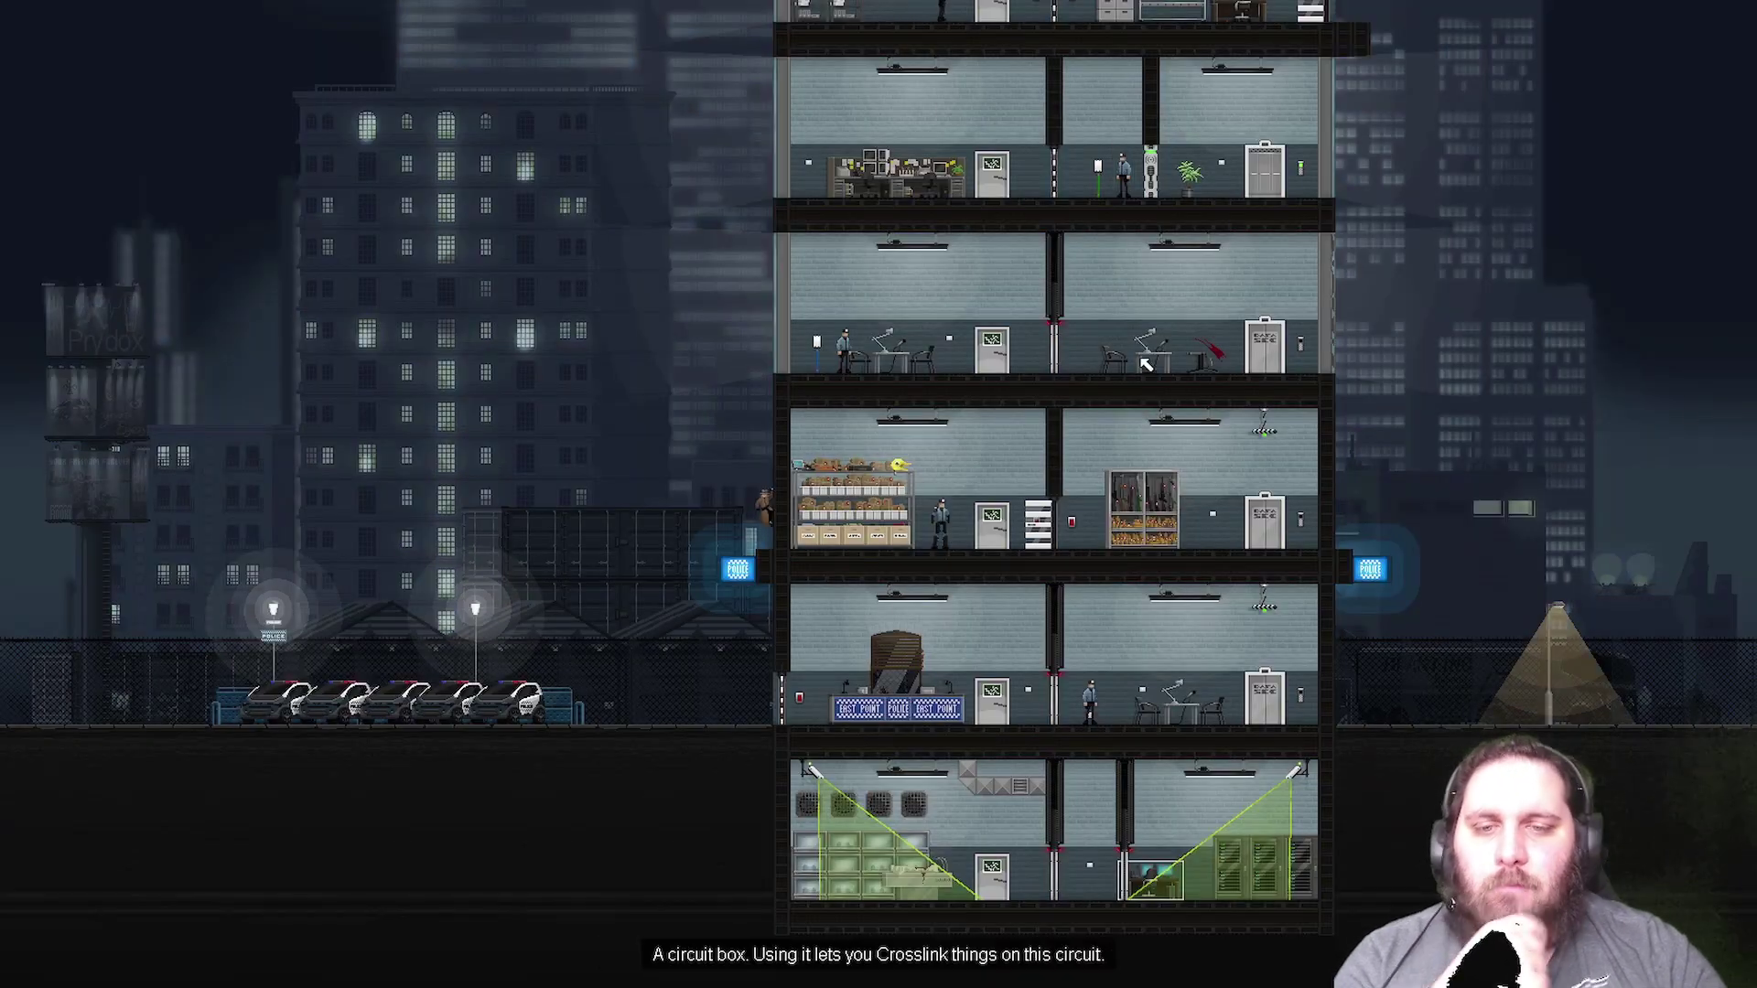
pyautogui.press('space')
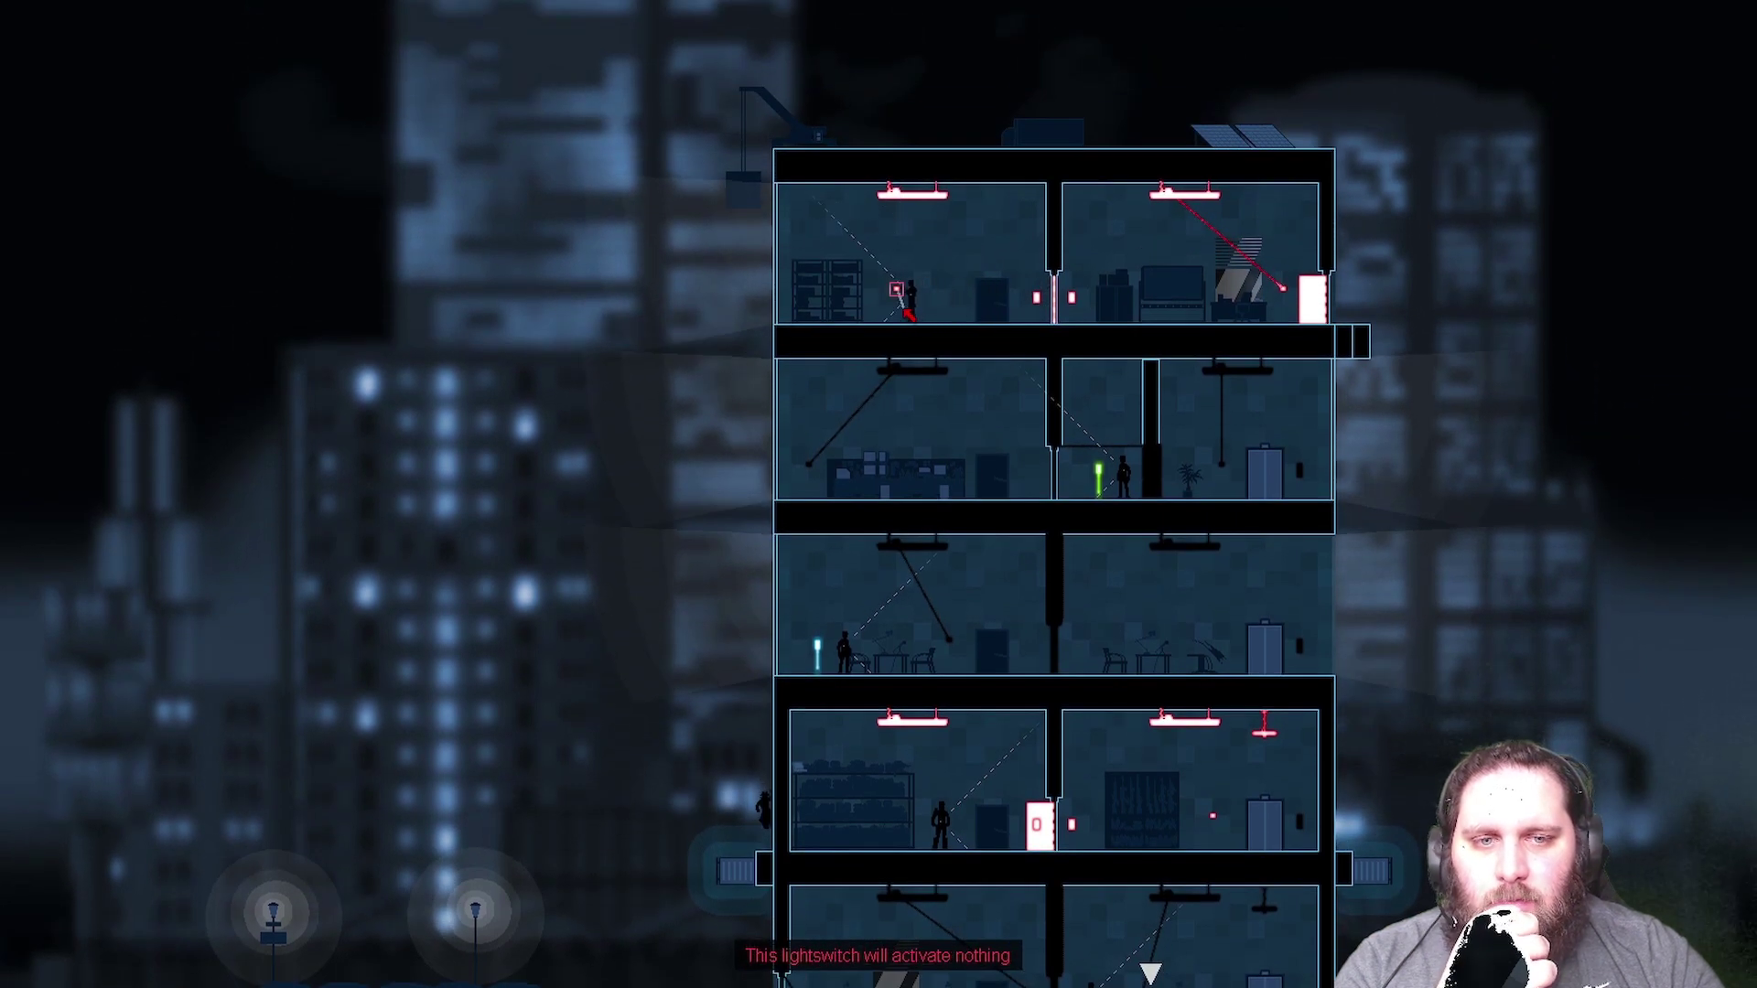
pyautogui.moveTo(897, 290); pyautogui.dragTo(899, 728)
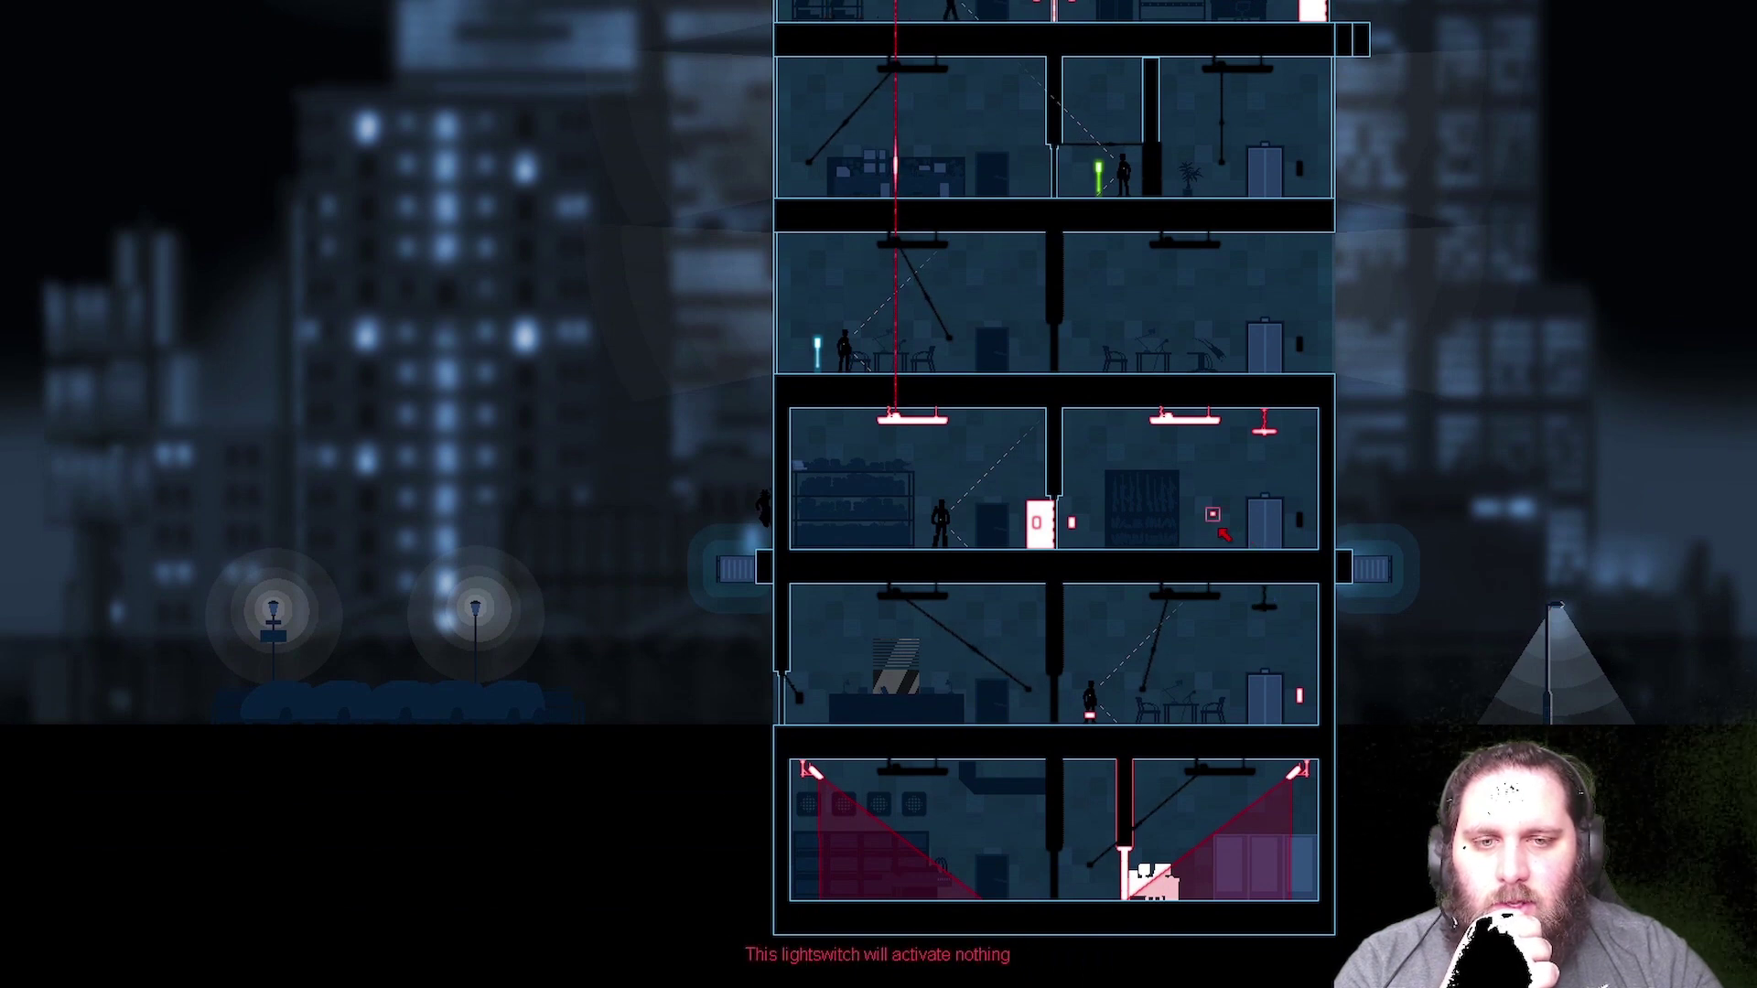
pyautogui.moveTo(1212, 517)
pyautogui.mouseDown()
pyautogui.moveTo(1197, 566)
pyautogui.moveTo(1214, 6)
pyautogui.moveTo(1176, 178)
pyautogui.mouseUp()
pyautogui.press('space')
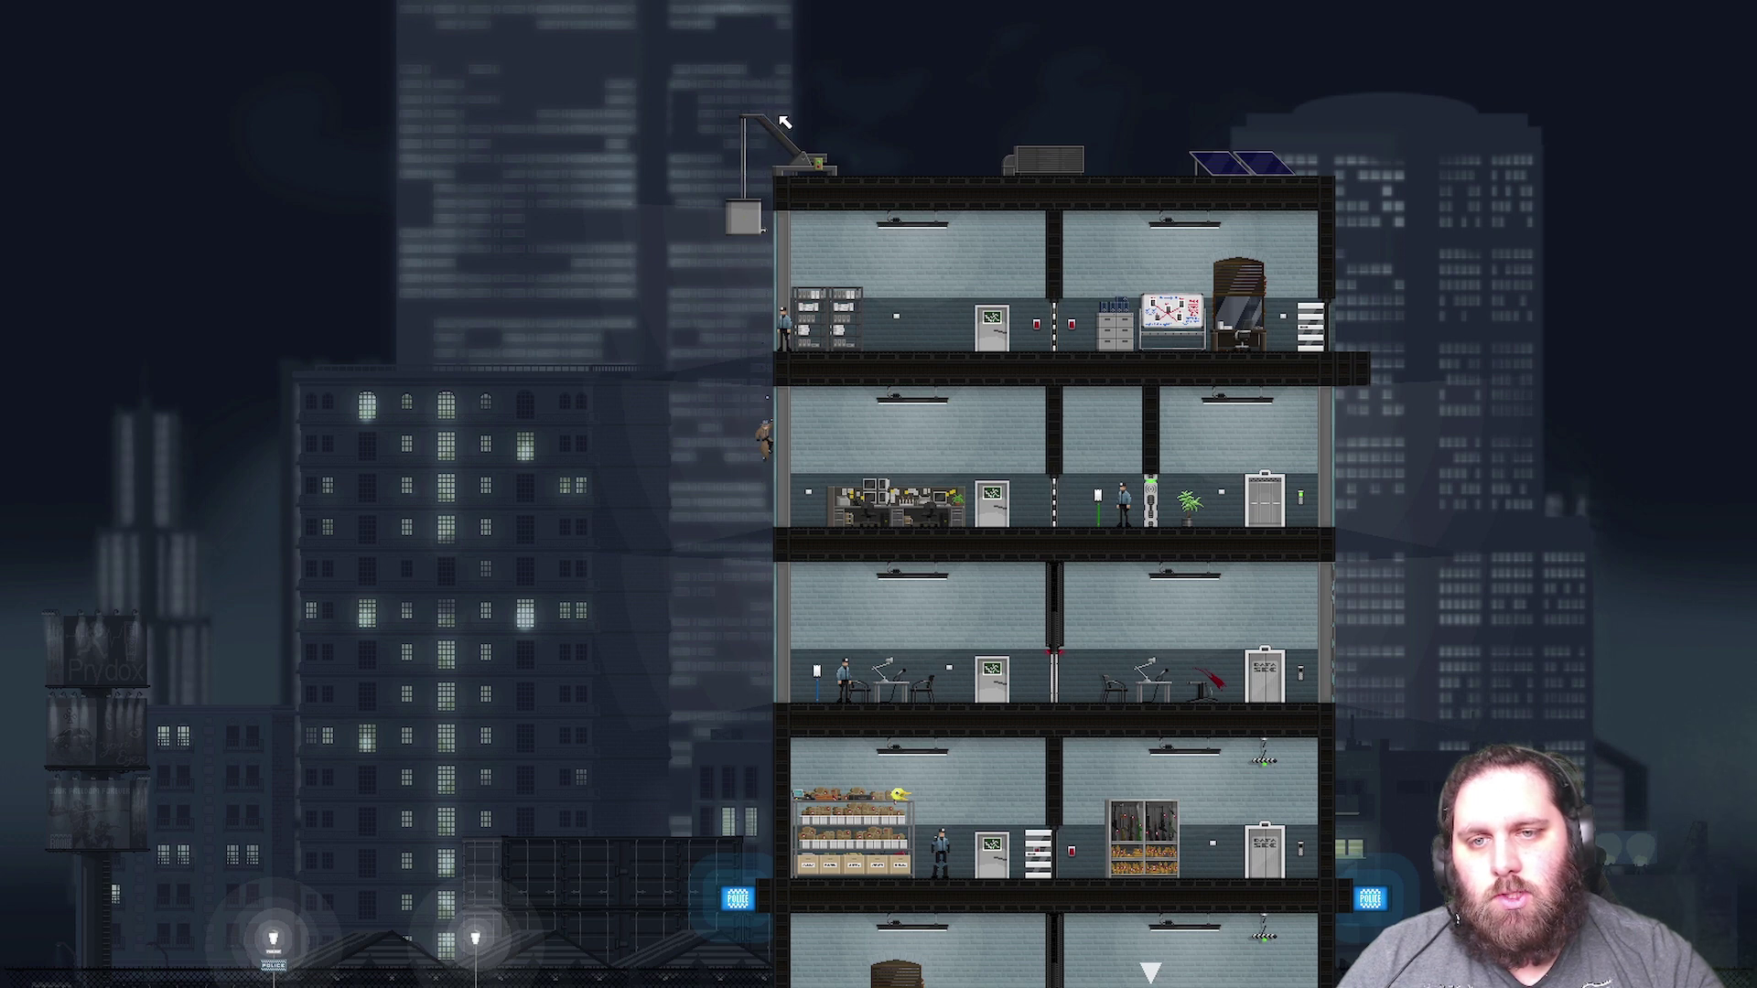
# - Reload the latest autosave and inspect the lift button and a door in Crosslink
pyautogui.click(947, 259)
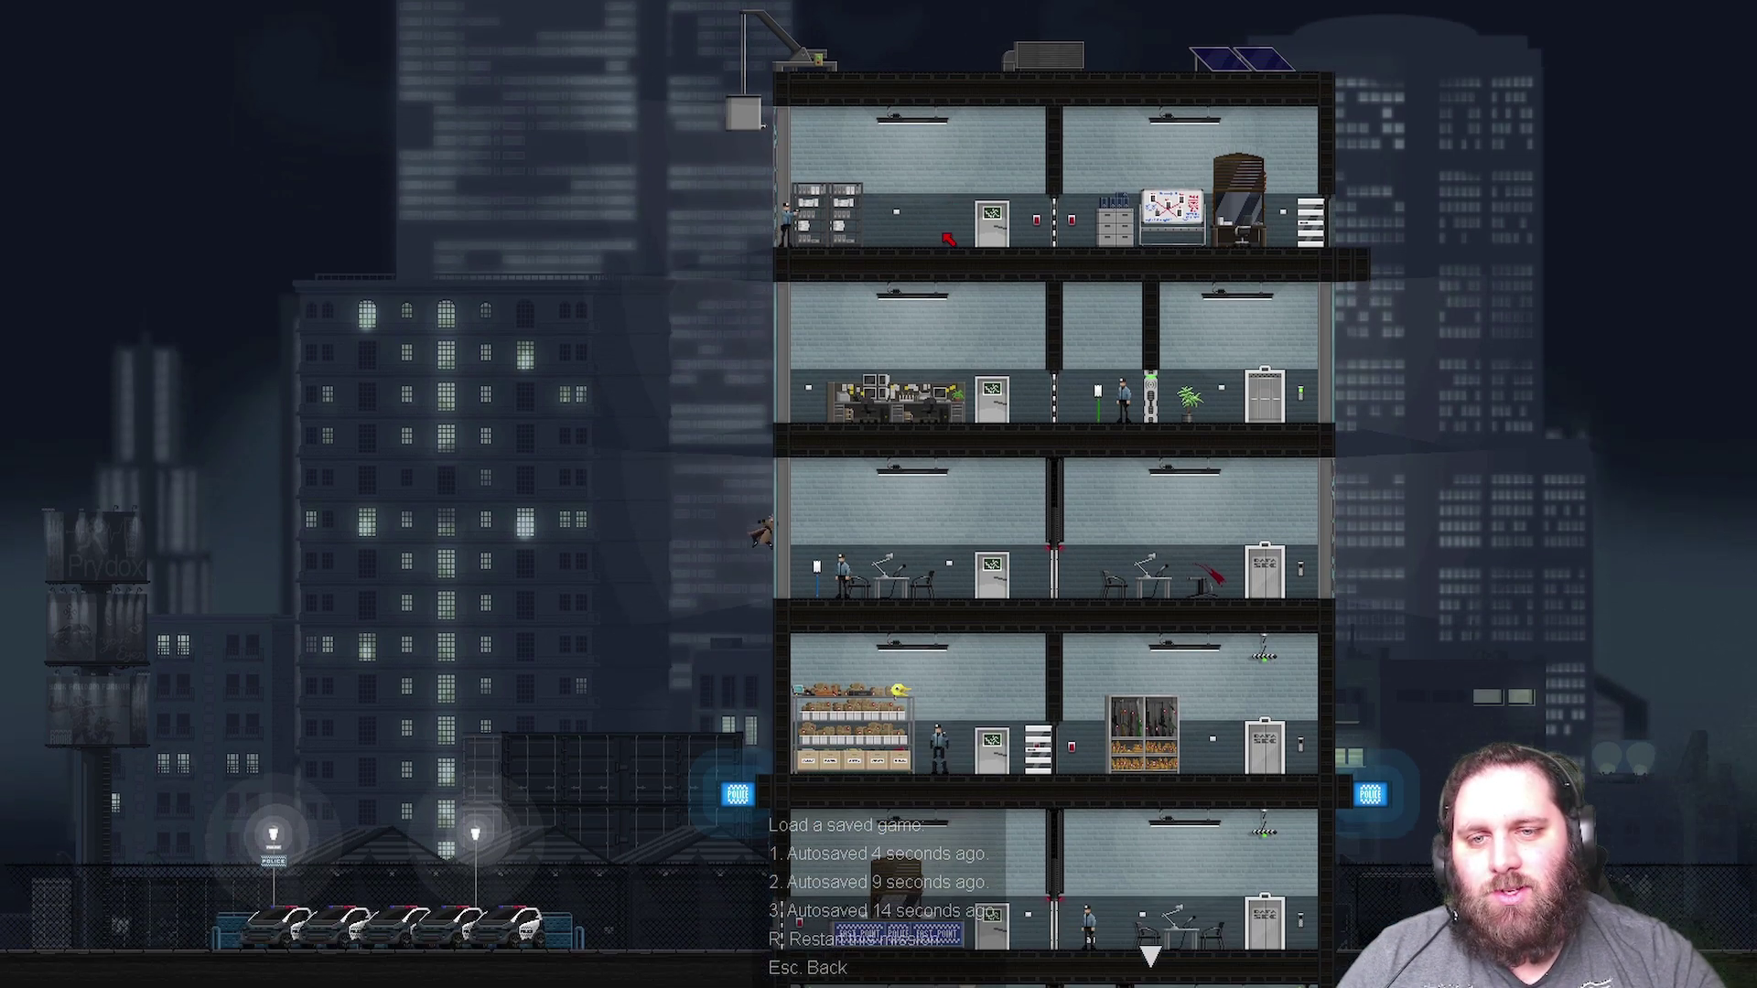
pyautogui.press('1')
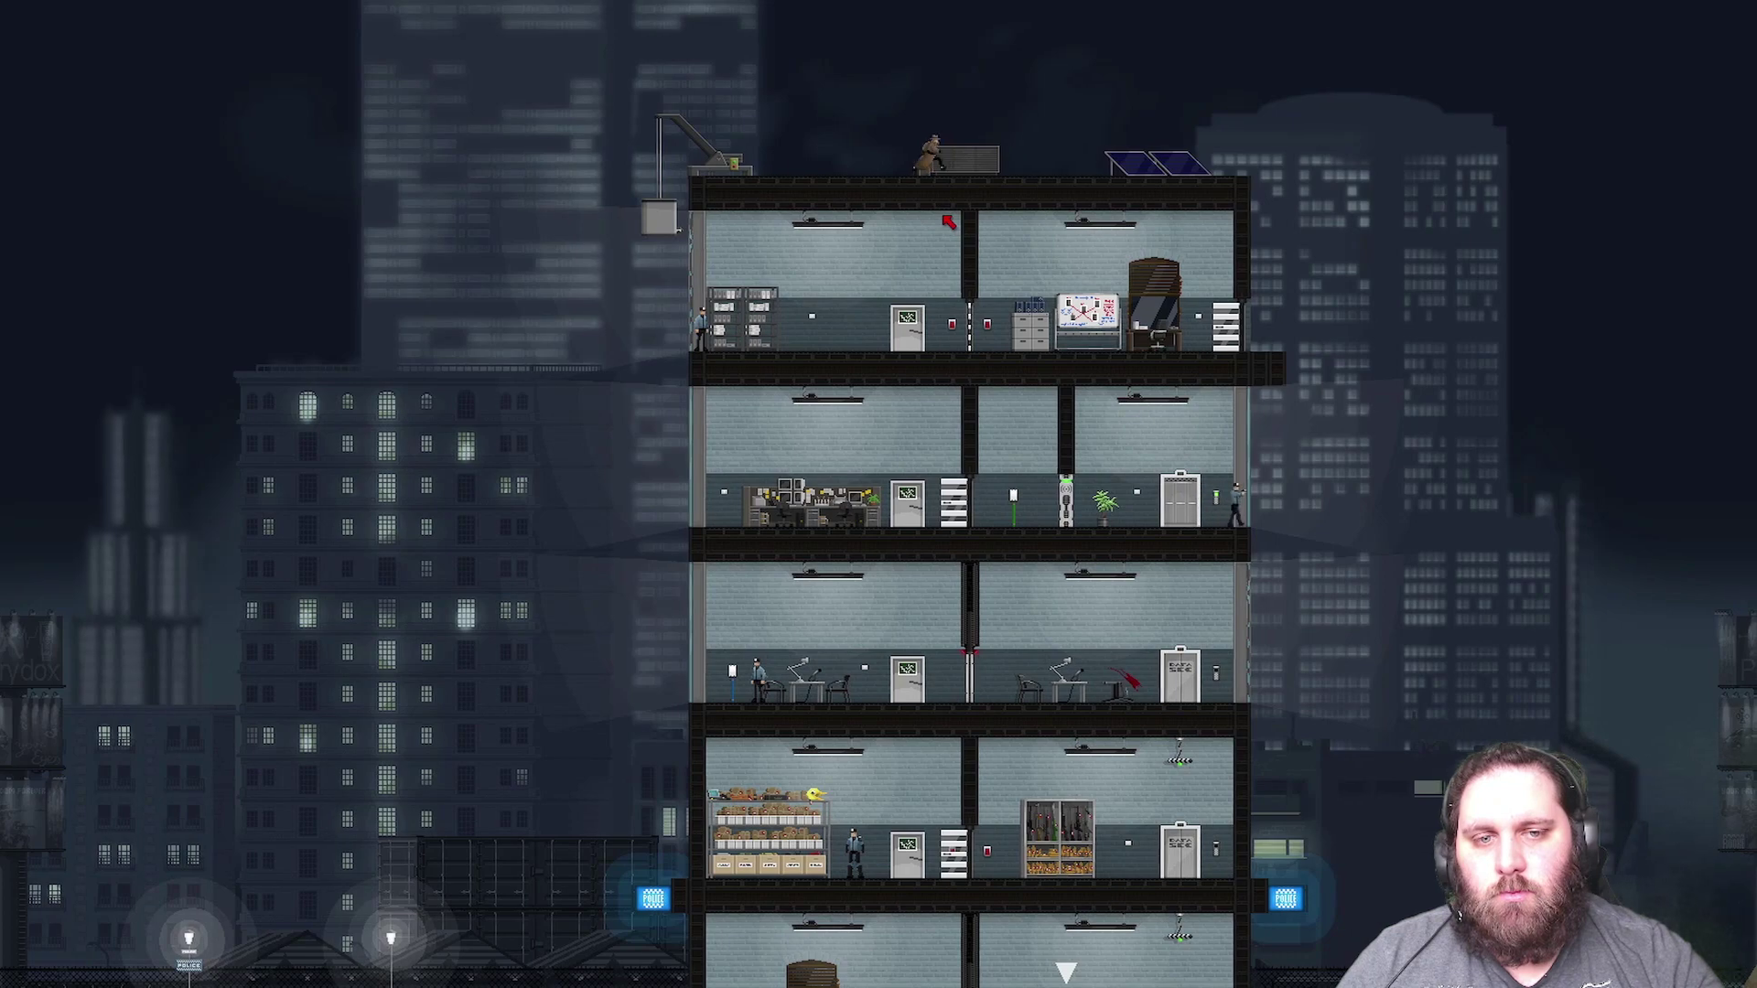
pyautogui.press('ctrl')
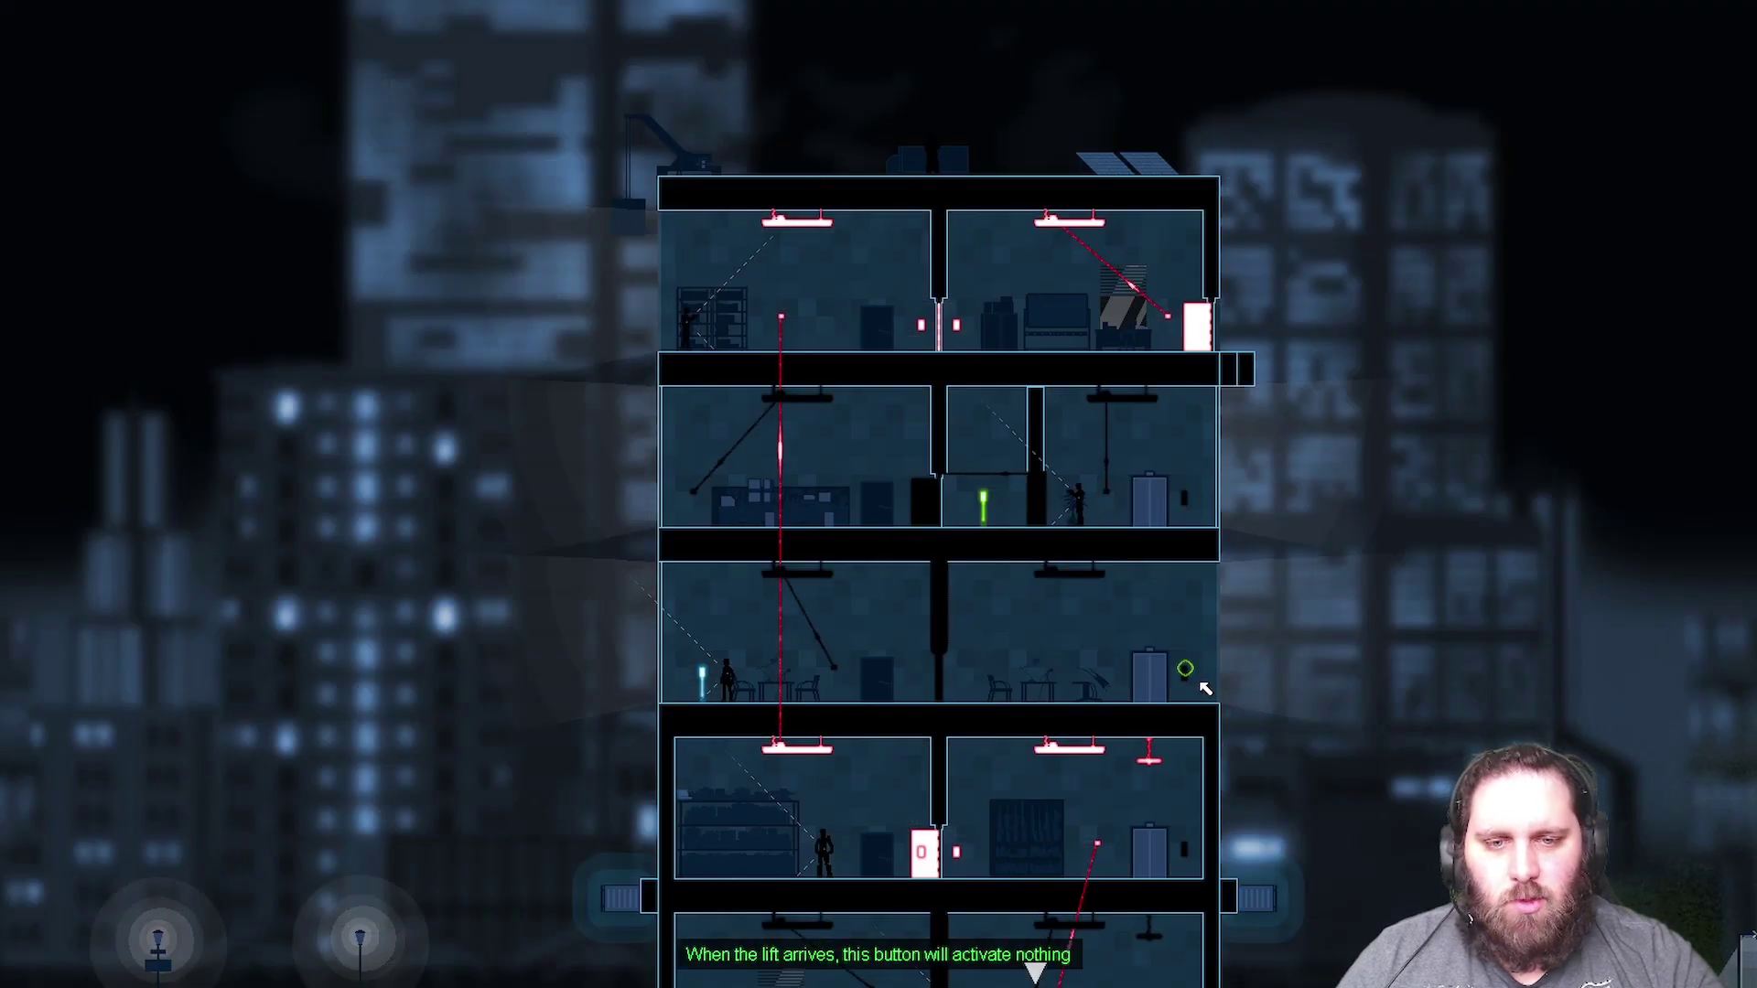
pyautogui.press('ctrl')
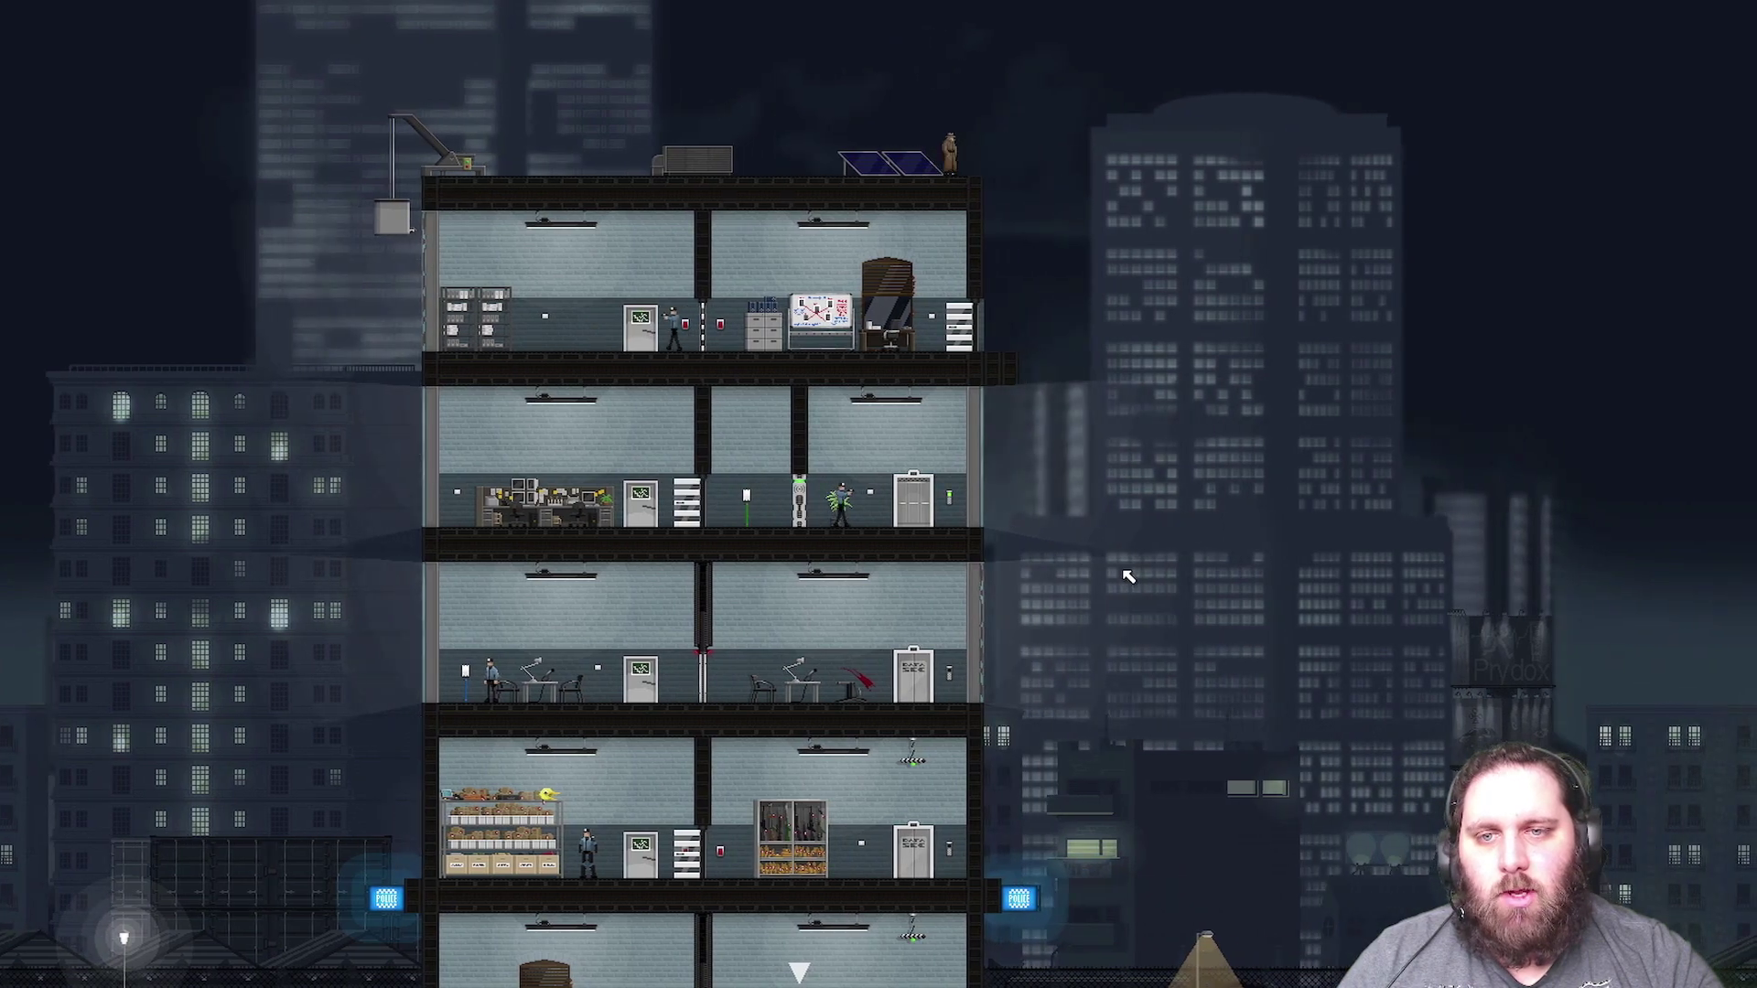
pyautogui.press('ctrl')
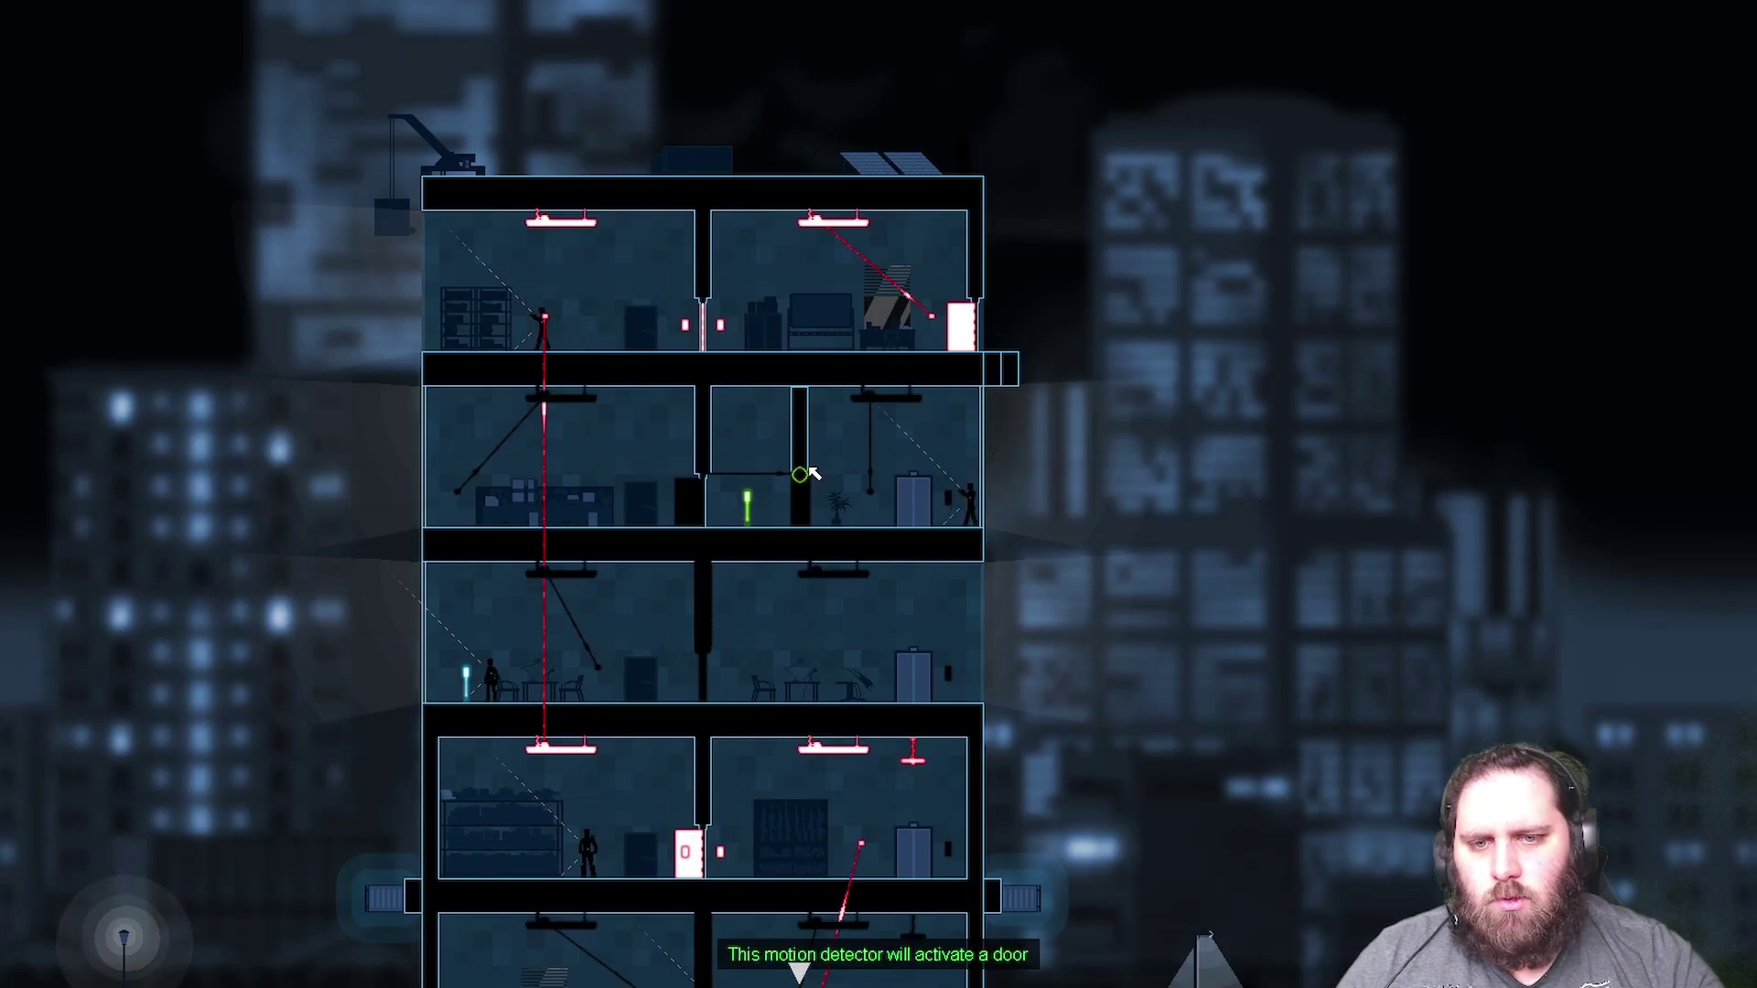
pyautogui.press('ctrl')
# - Walk off the rooftop edge, abandon a sound-detector wire, and climb higher up the wall
pyautogui.press('d')
pyautogui.press('ctrl')
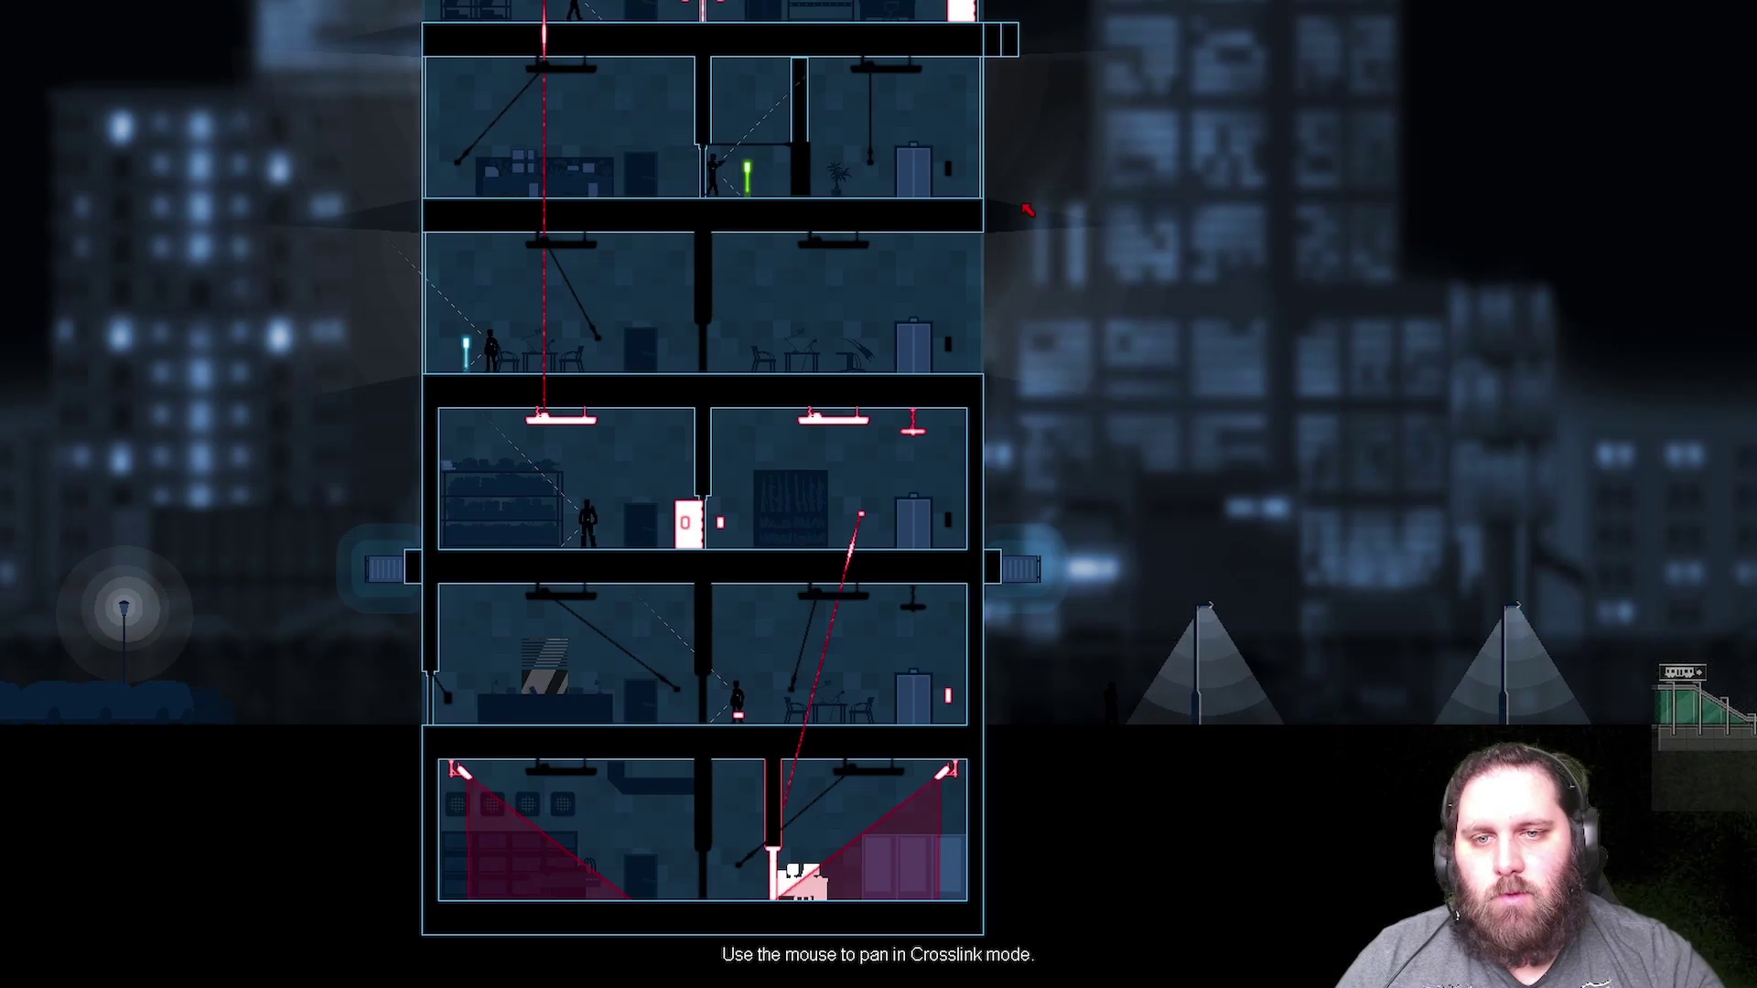
pyautogui.press('ctrl')
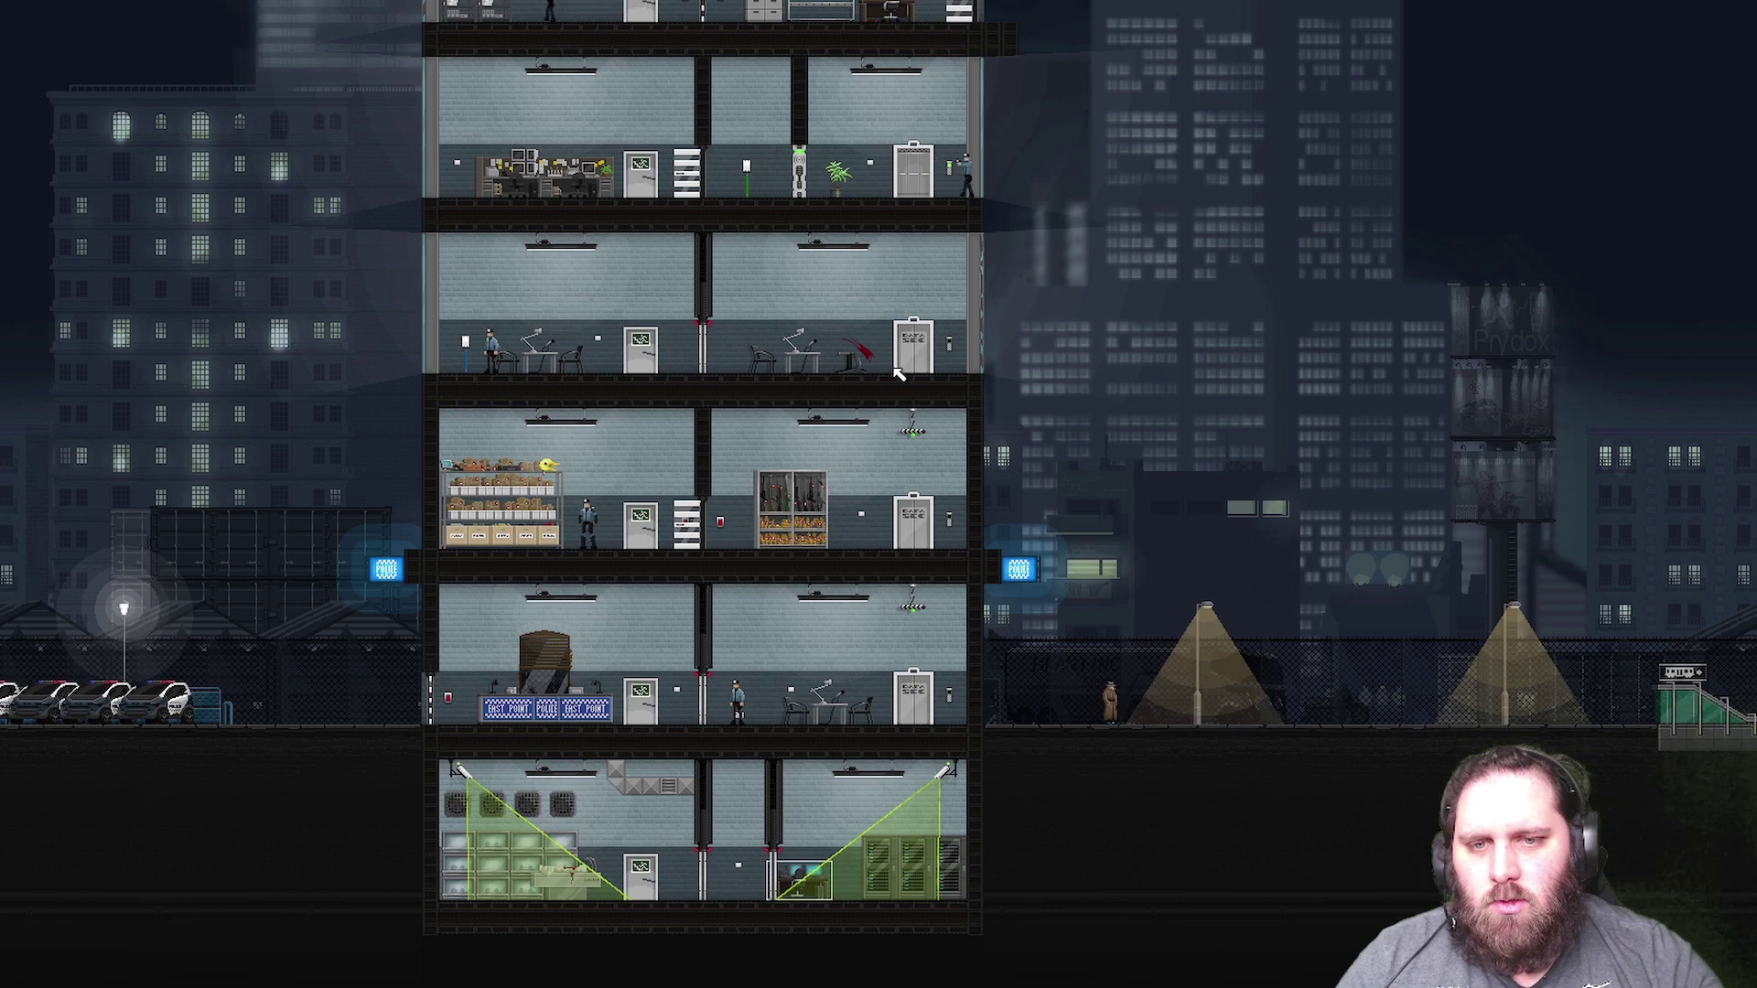
pyautogui.press('ctrl')
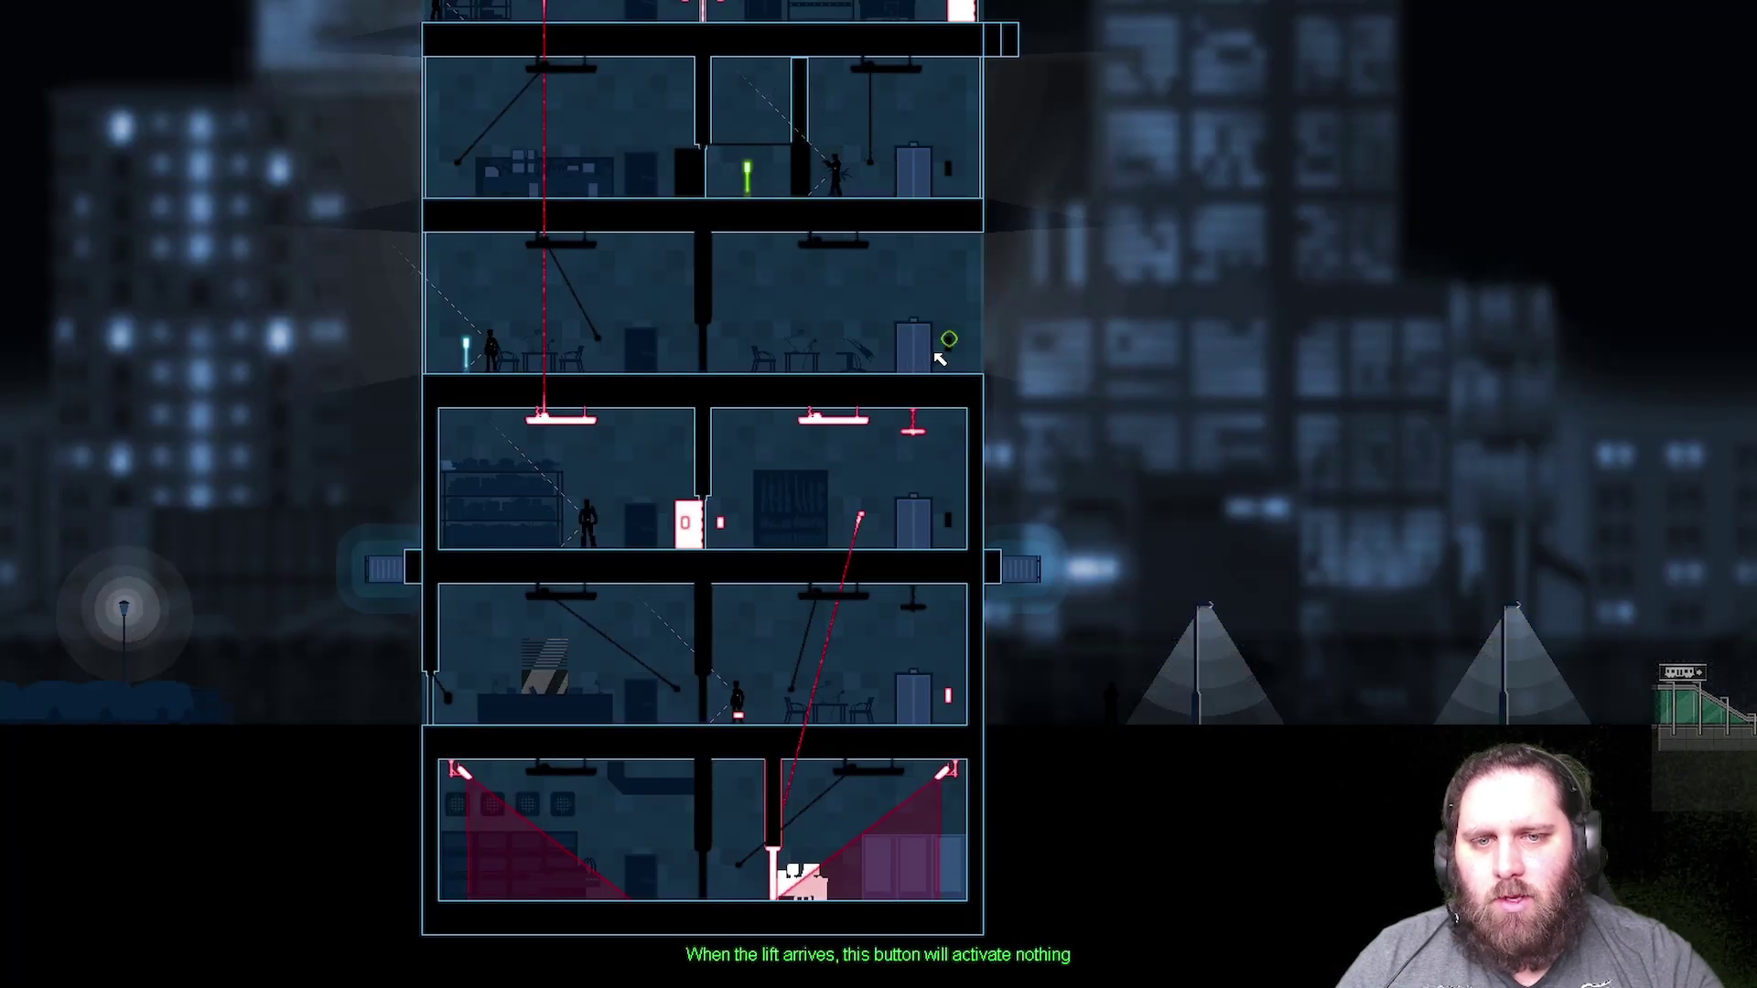
pyautogui.moveTo(912, 430); pyautogui.dragTo(1008, 437)
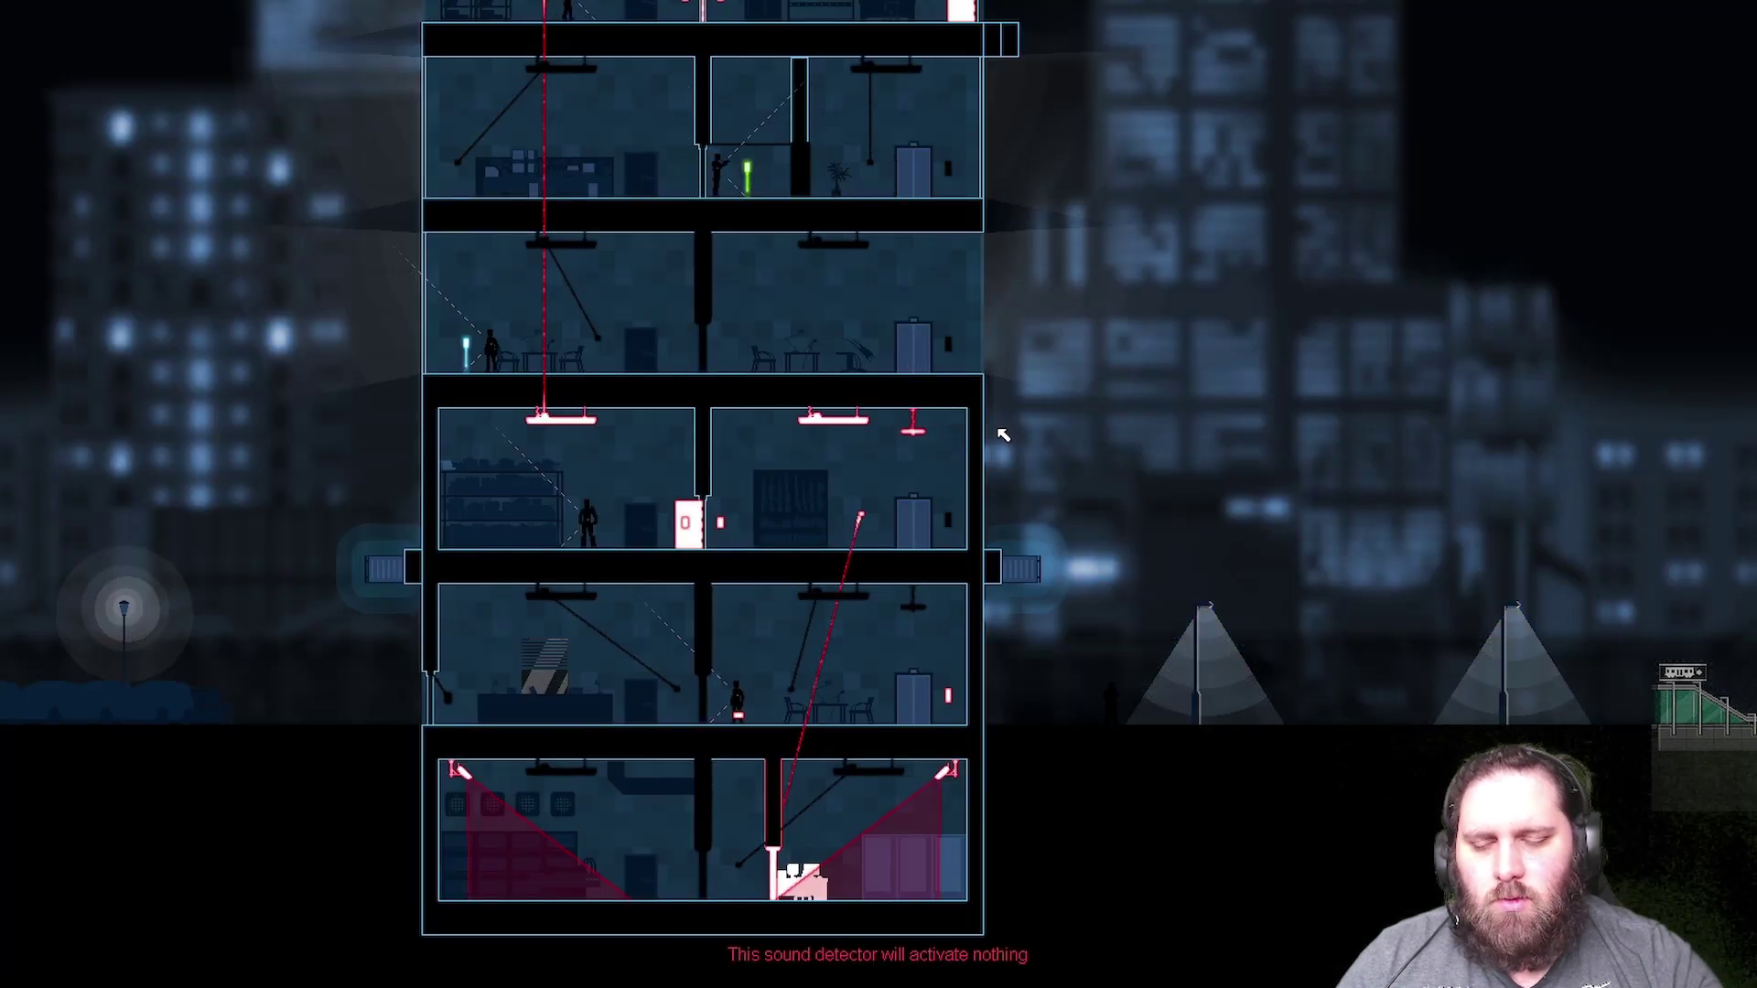
pyautogui.press('ctrl')
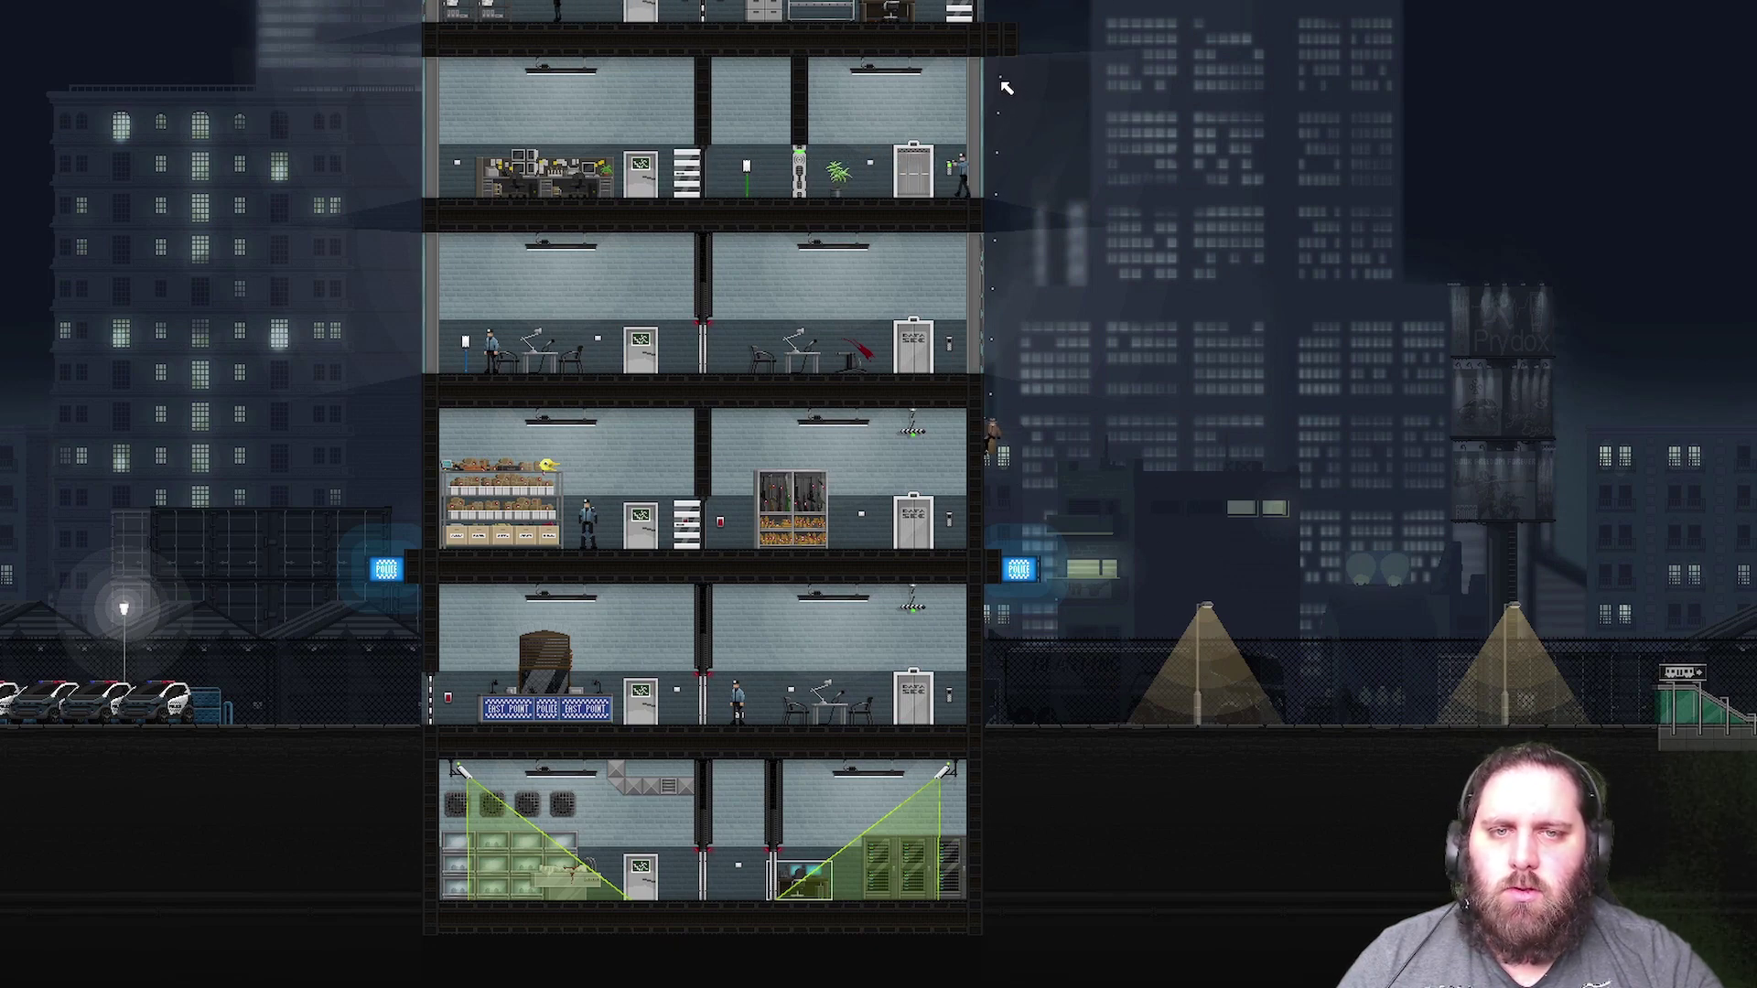
pyautogui.click(1005, 86)
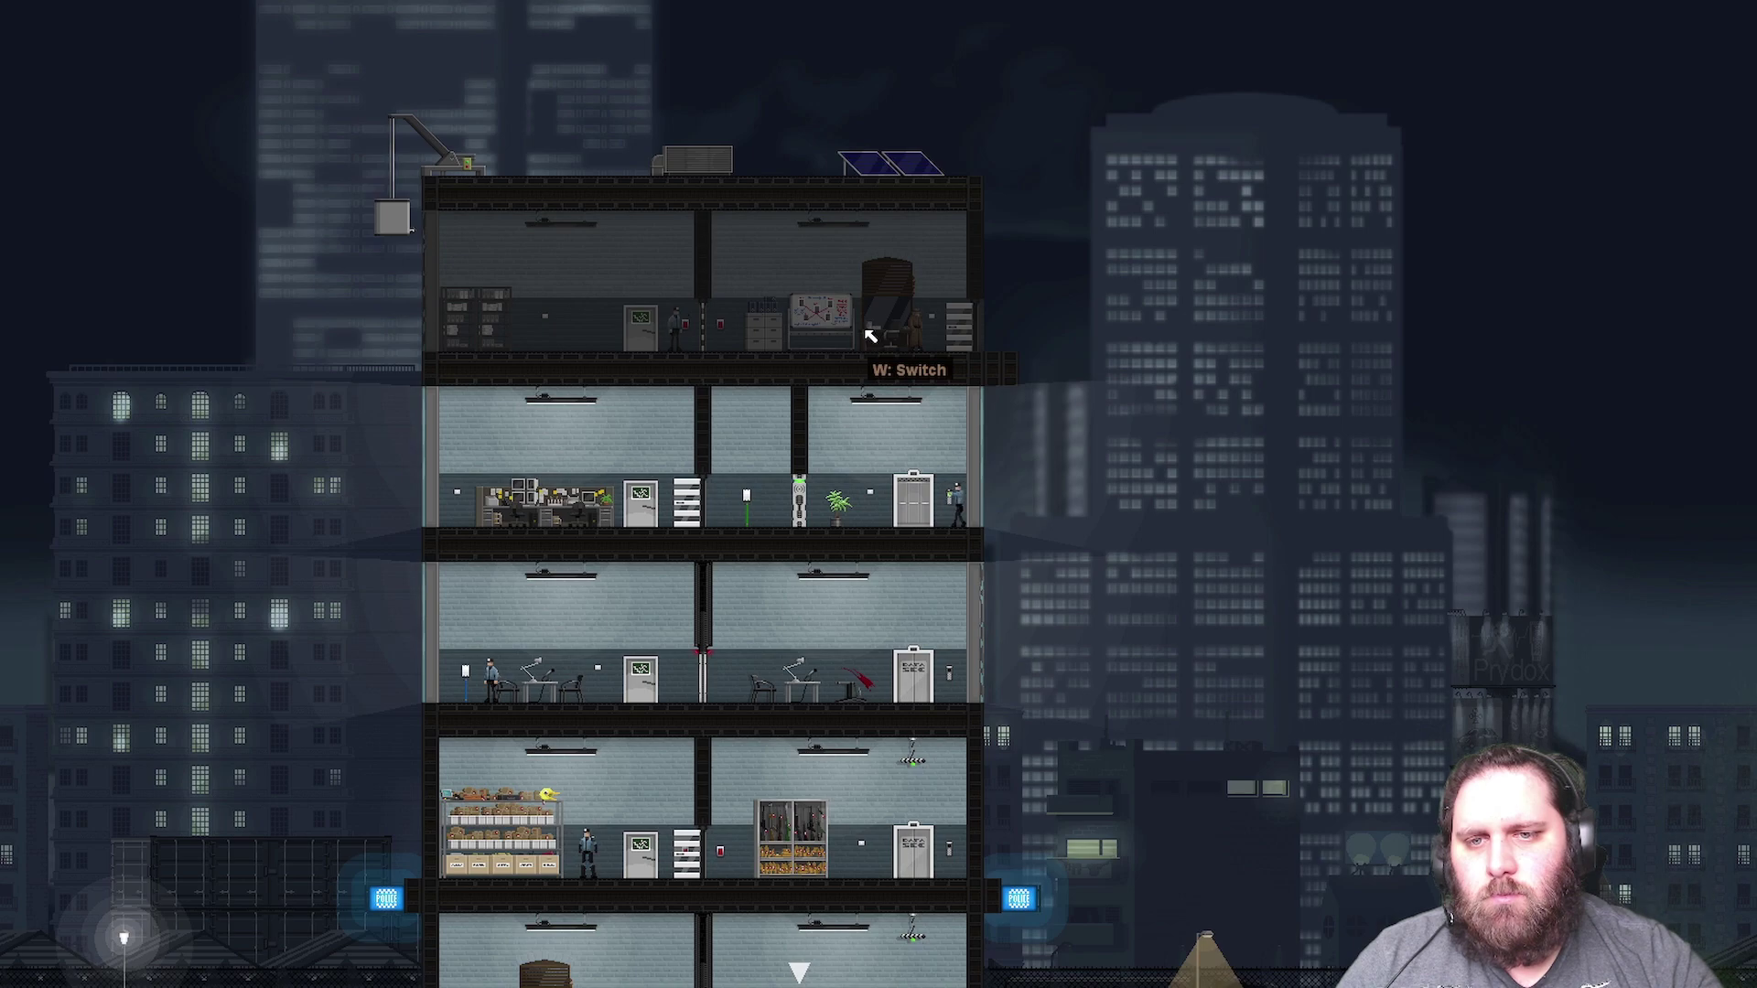
# - Wire the top-floor lightswitch to a ceiling light and toggle Crosslink to check it
pyautogui.press('ctrl')
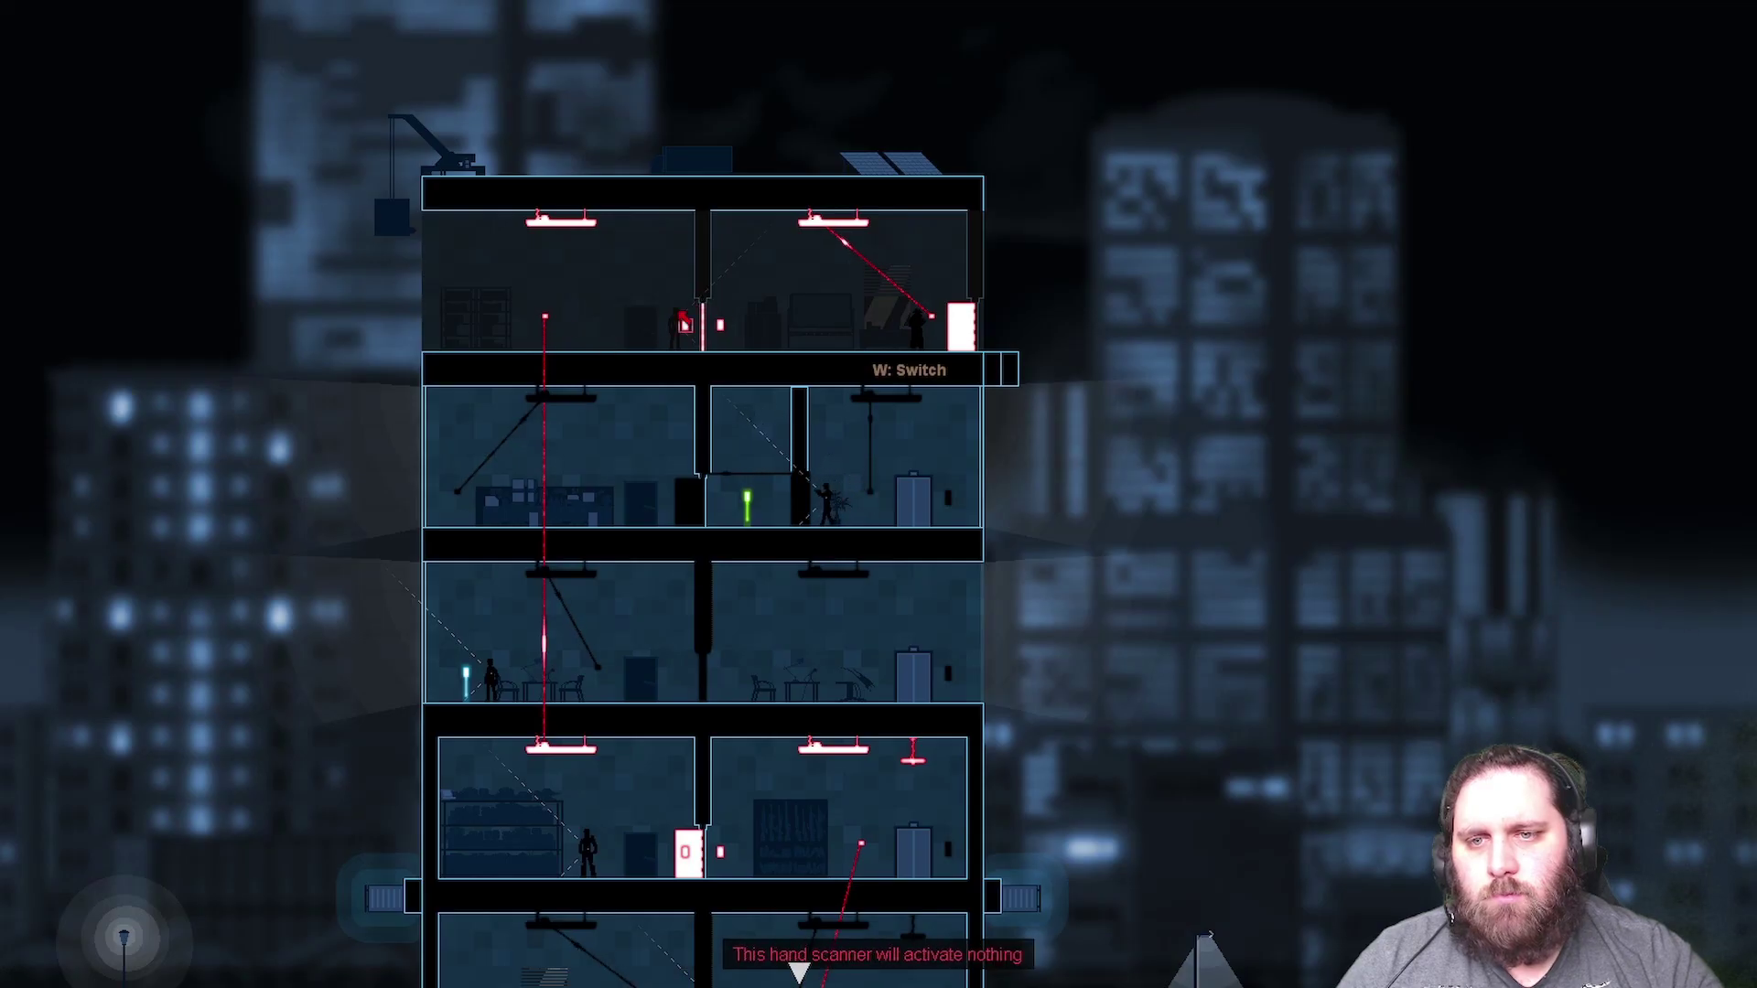
pyautogui.moveTo(960, 326)
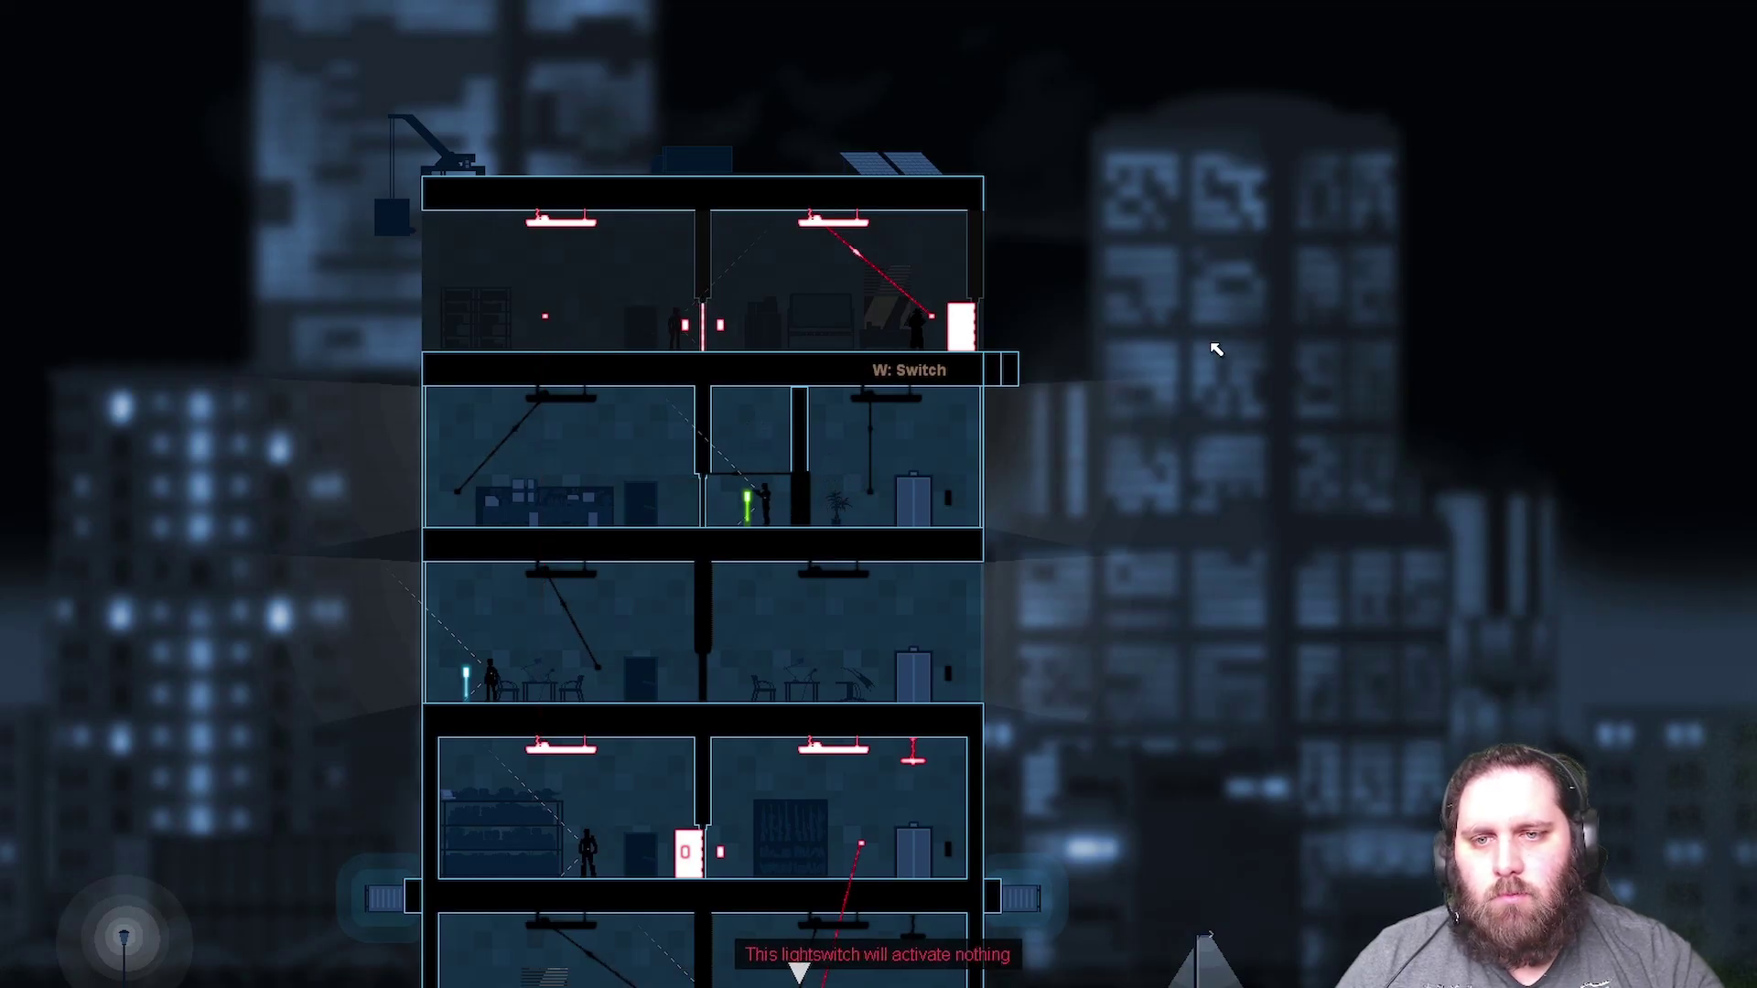
pyautogui.moveTo(958, 325); pyautogui.dragTo(556, 762)
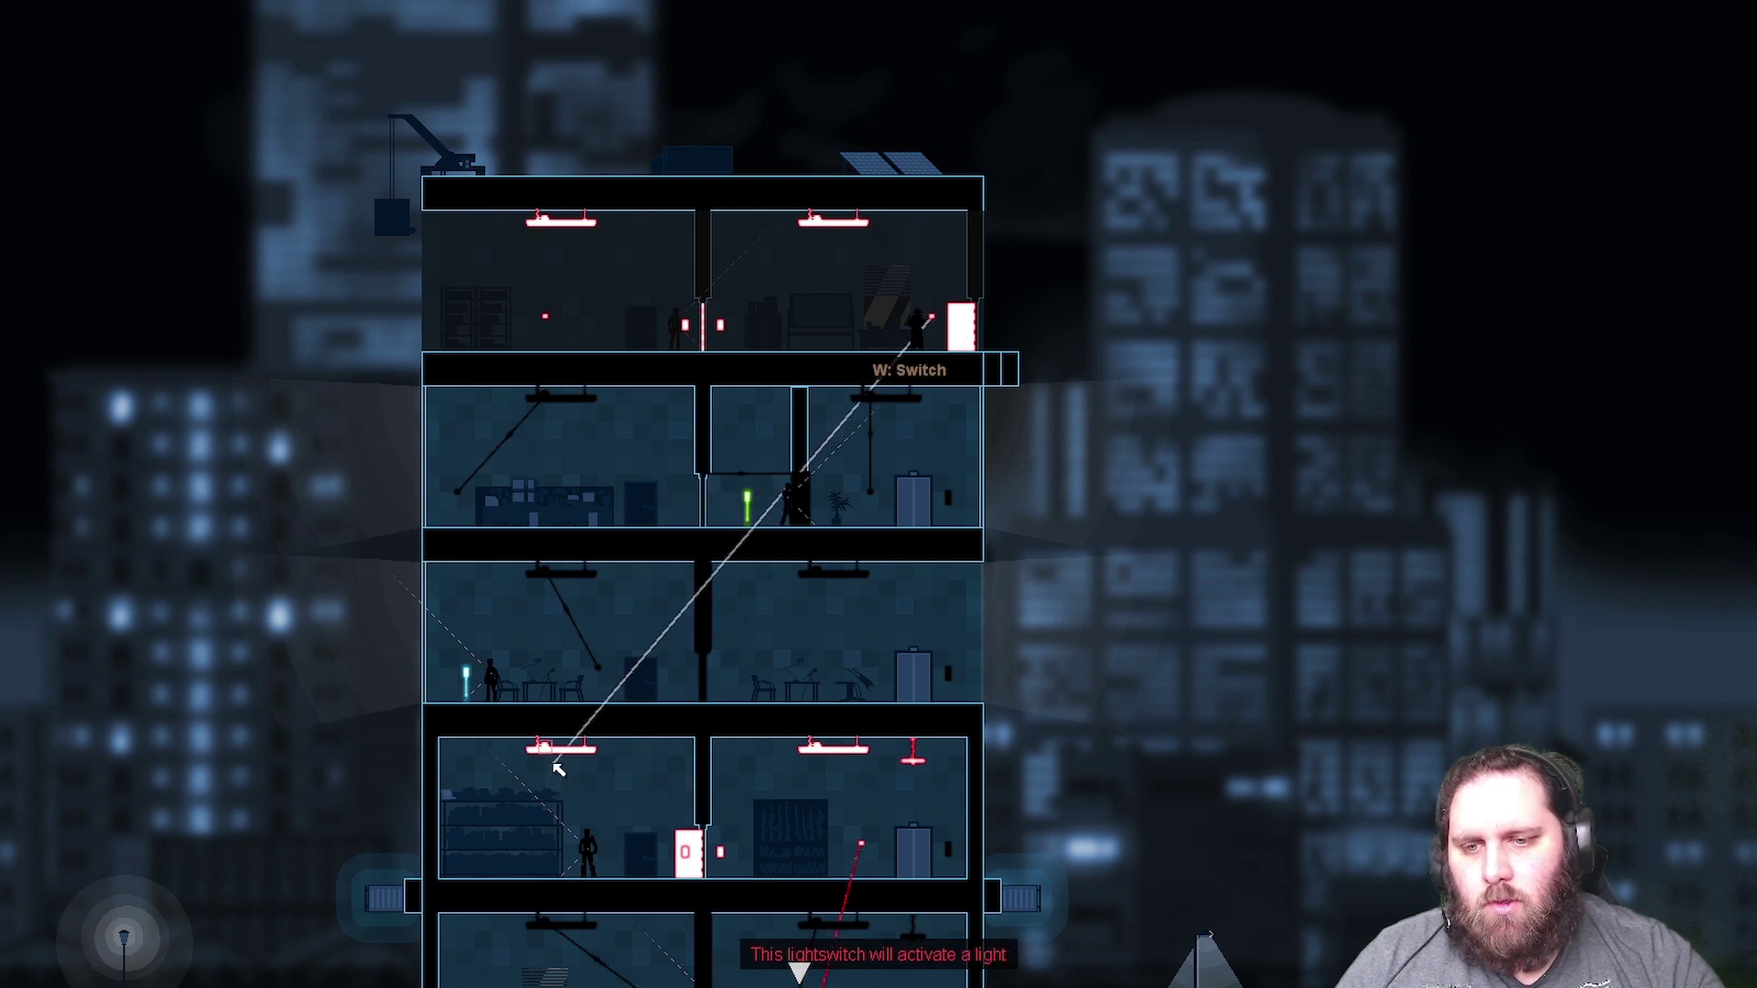
pyautogui.press('ctrl')
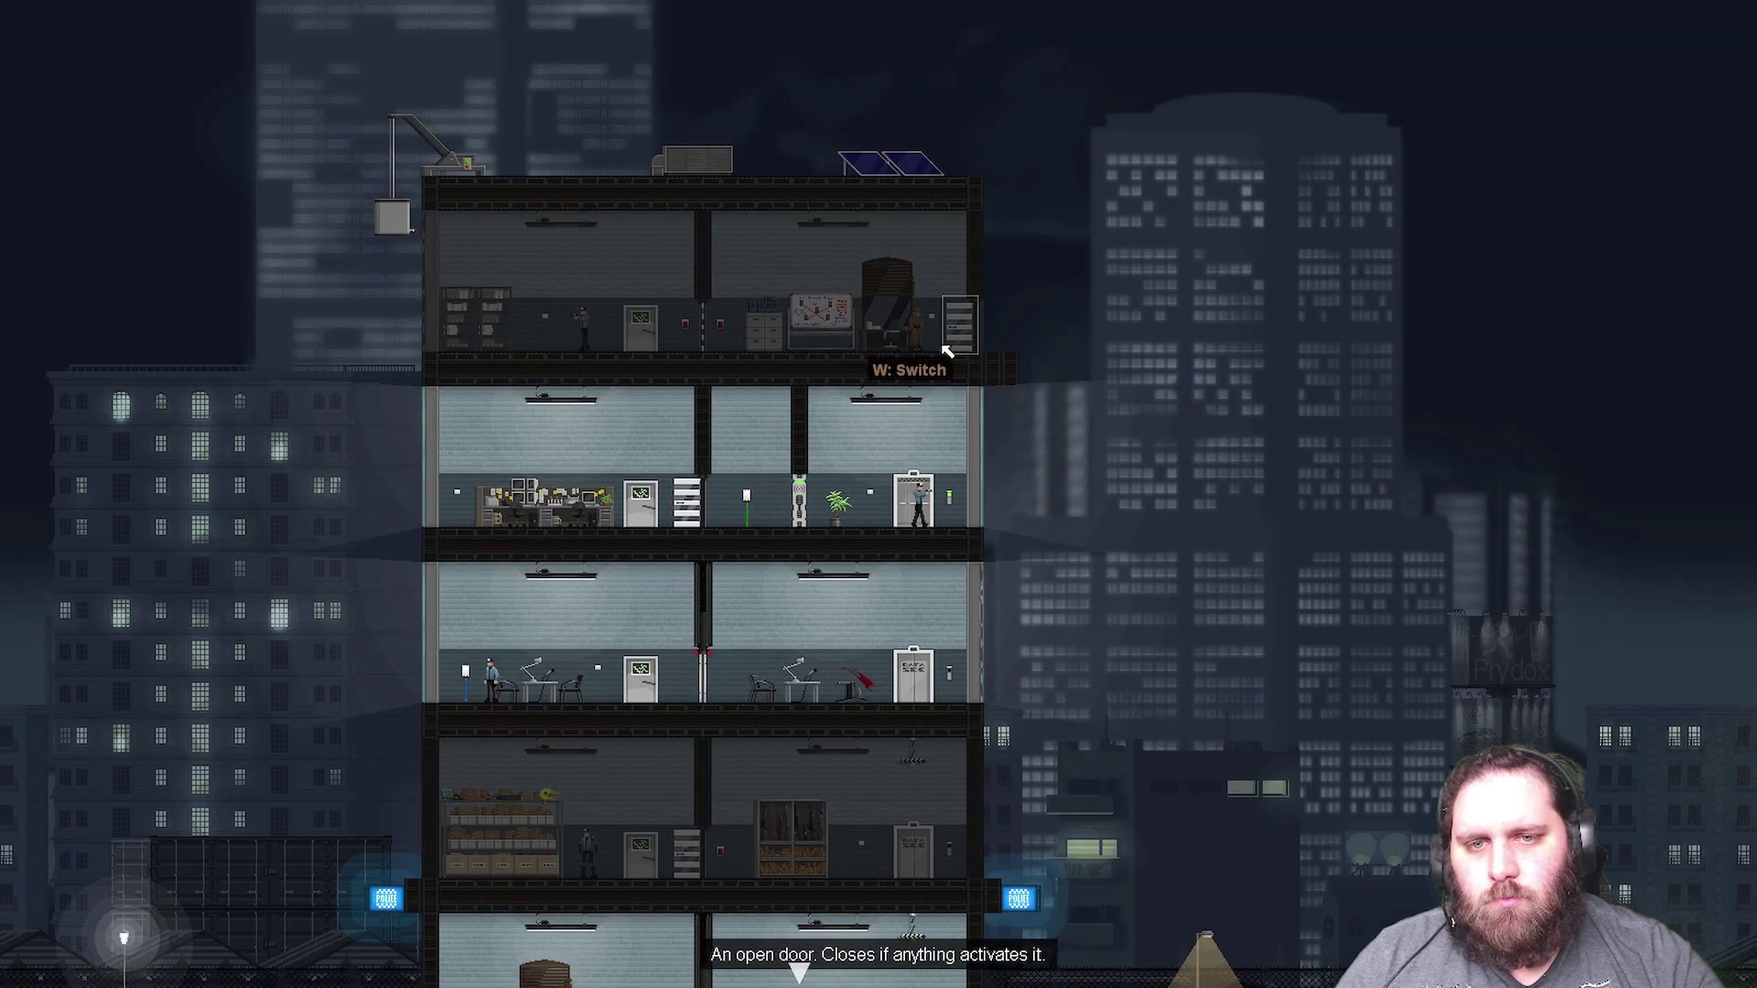
pyautogui.press('ctrl')
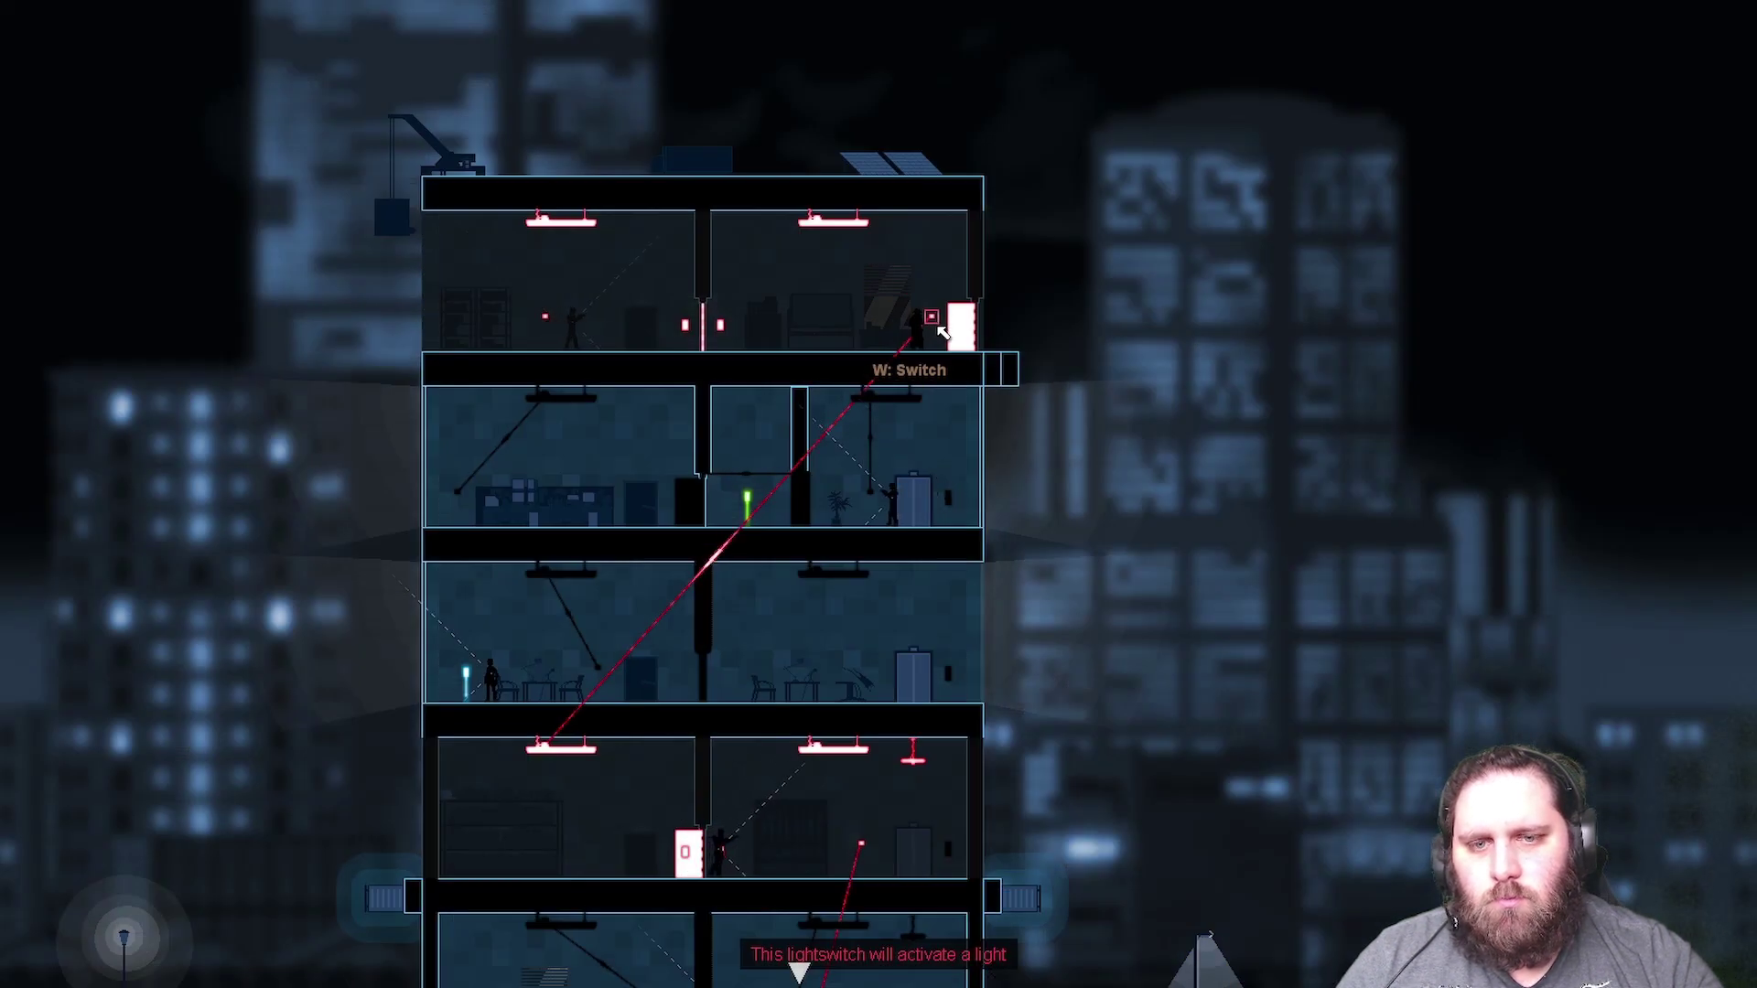
pyautogui.press('ctrl')
pyautogui.press('ctrl')
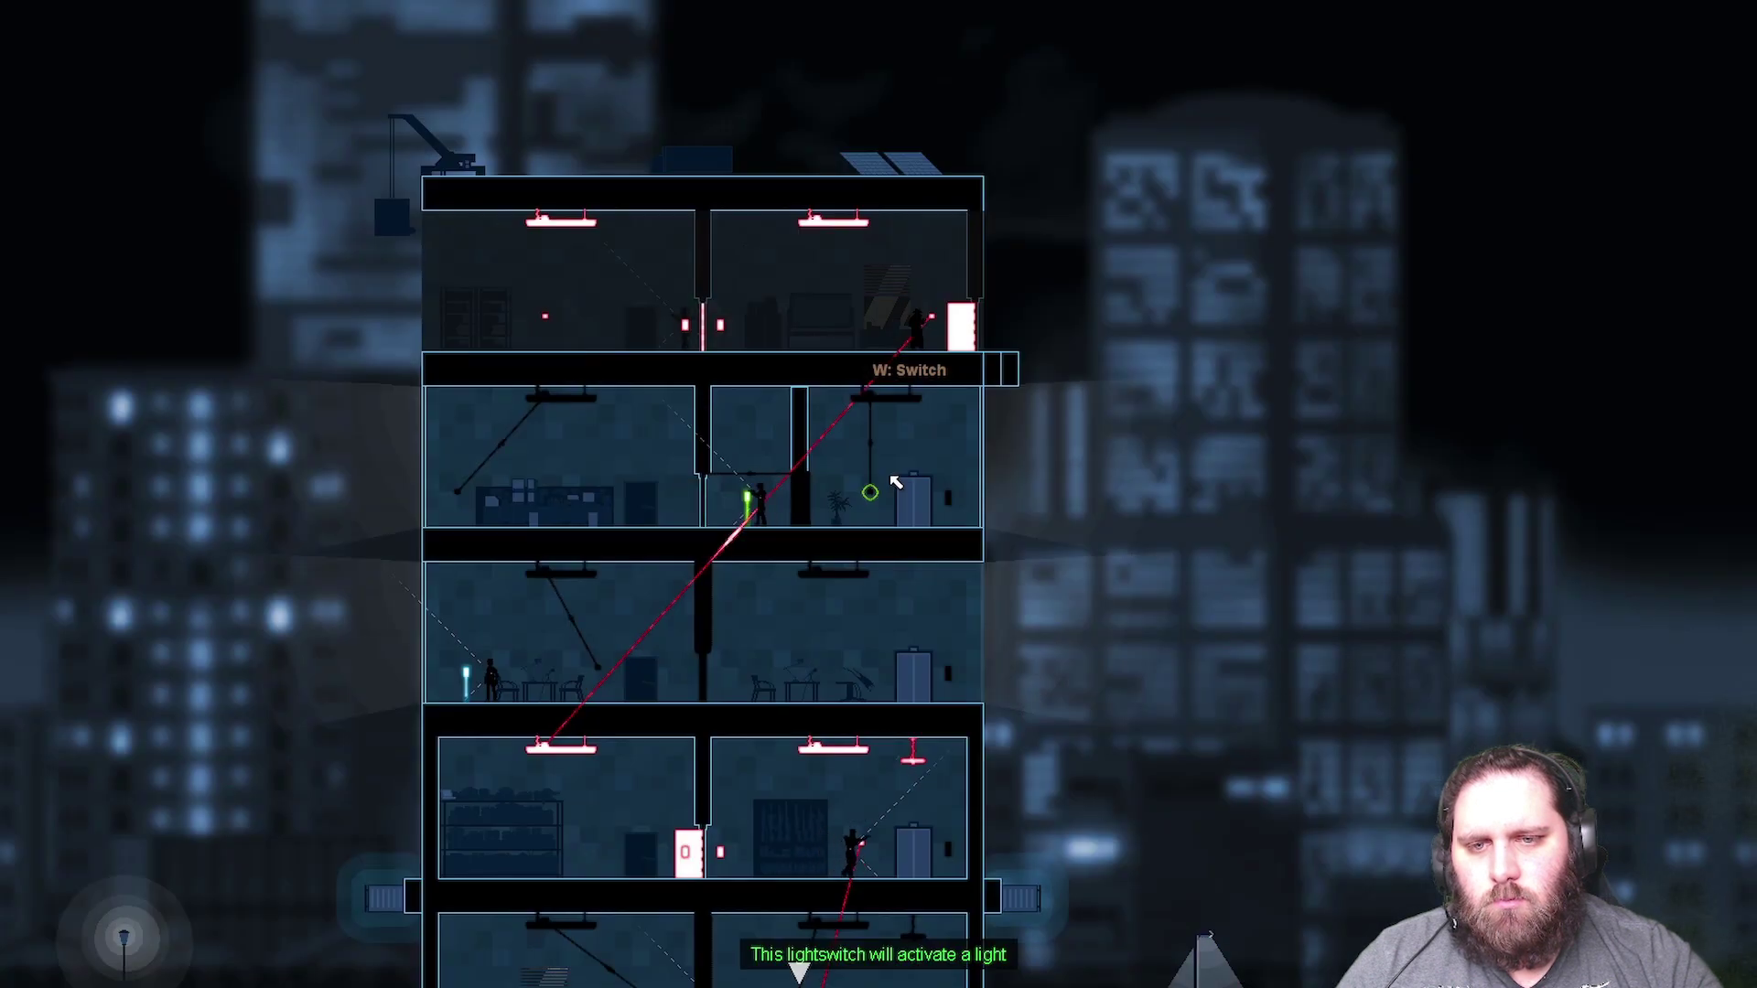
pyautogui.press('ctrl')
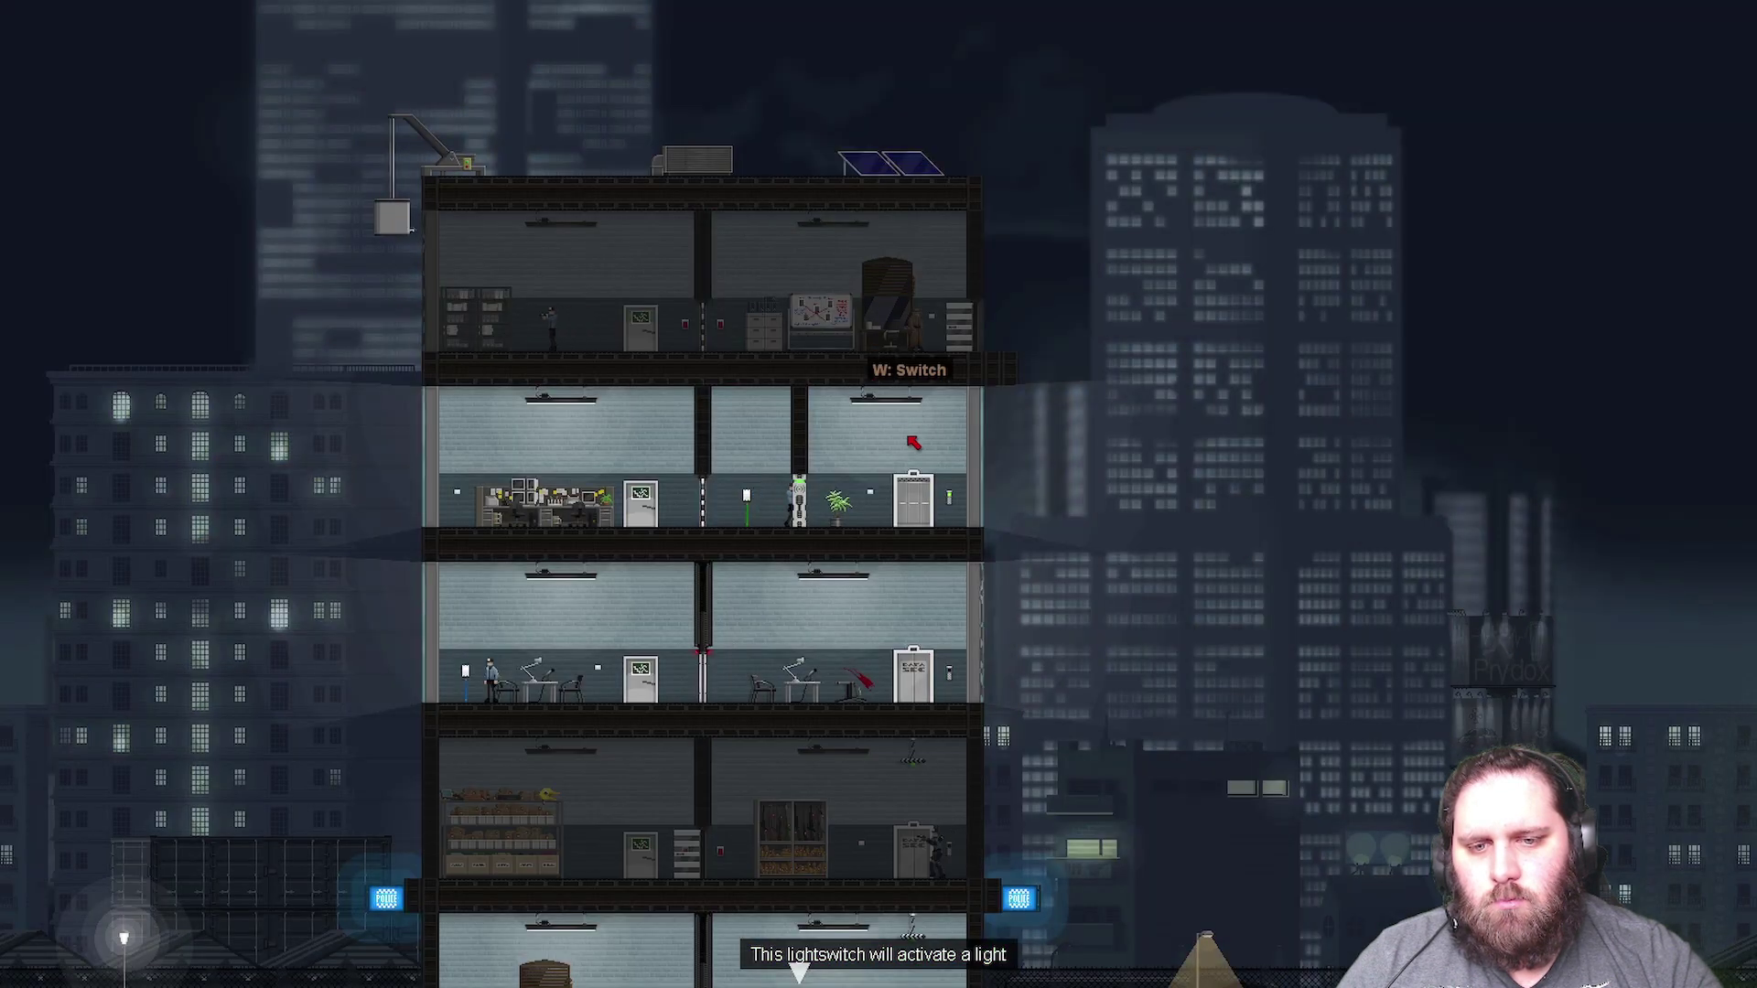
pyautogui.press('ctrl')
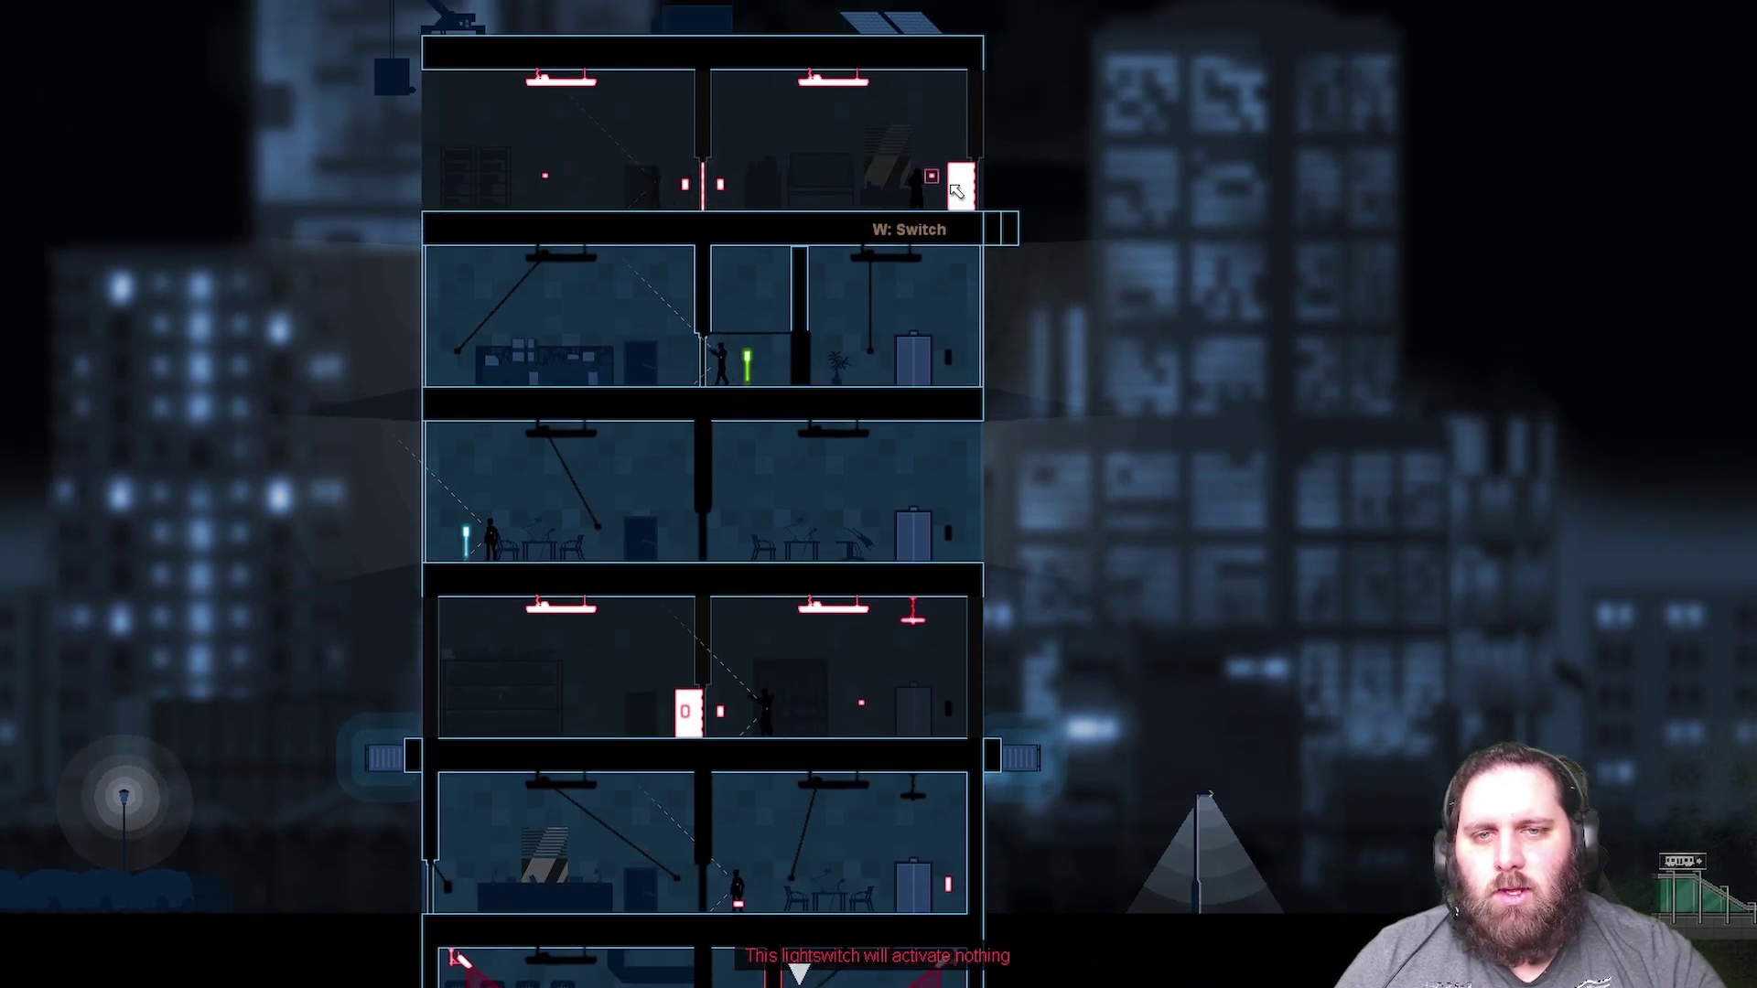
# - Link the vault door to the top lightswitch, then remove that link and unlink the switch
pyautogui.click(931, 179)
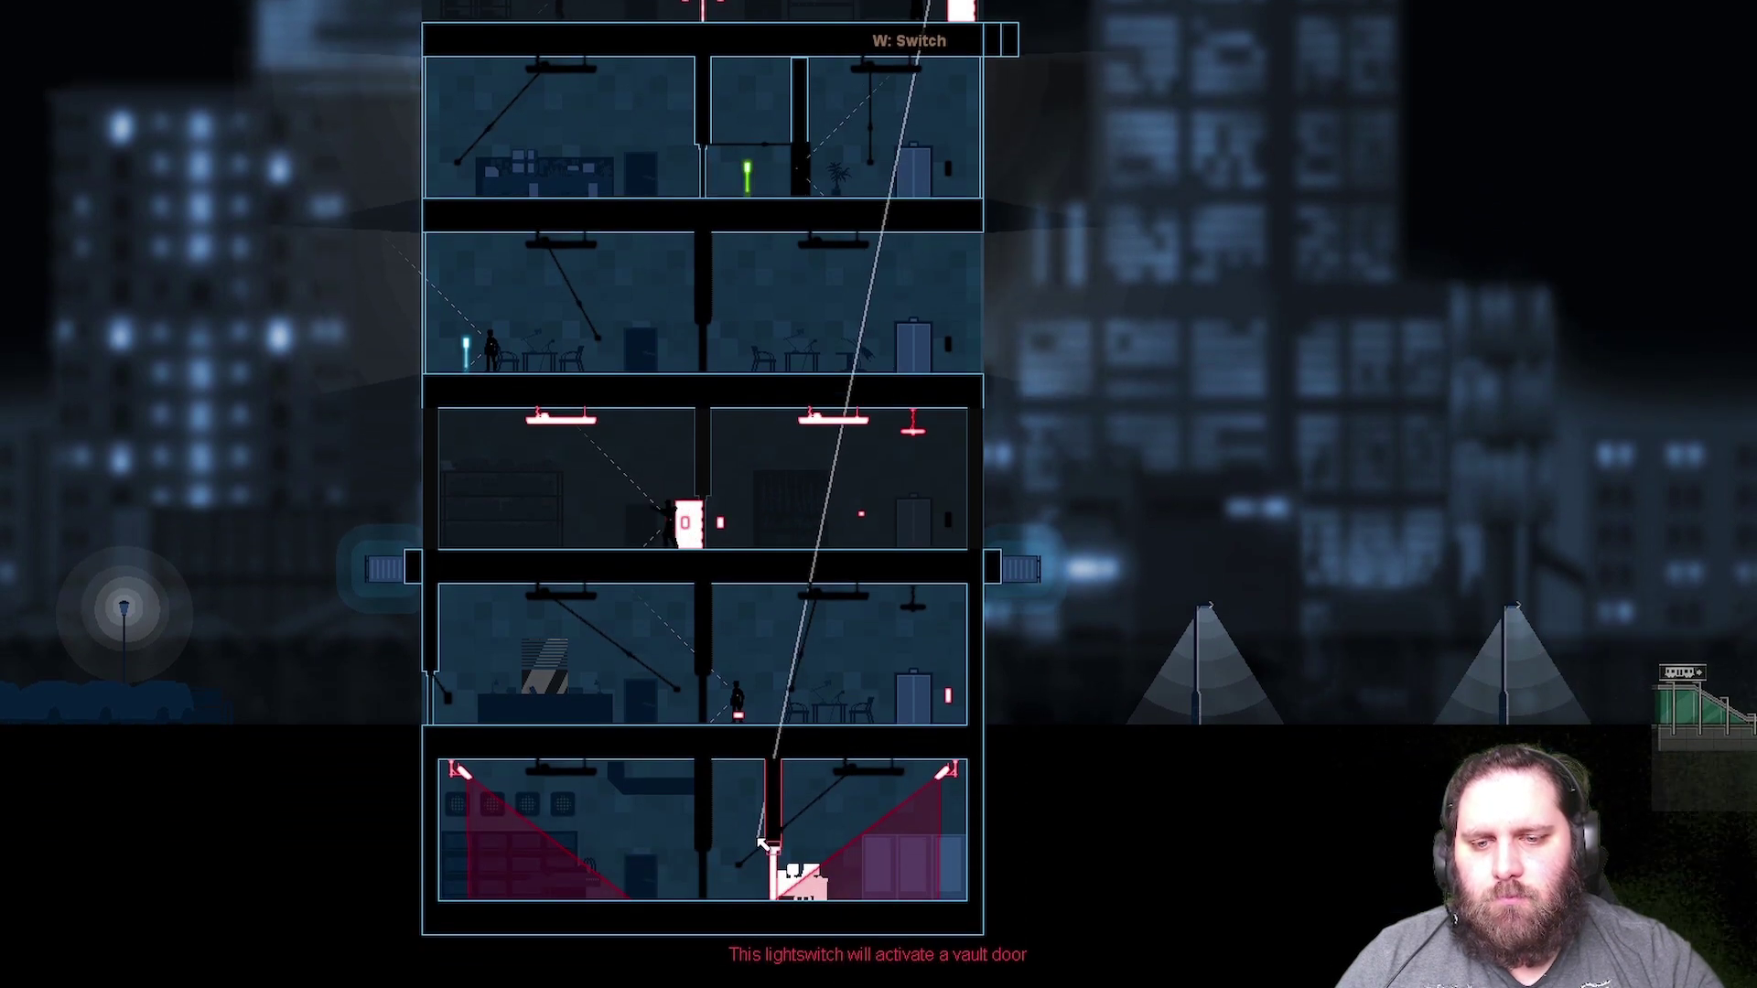
pyautogui.press('space')
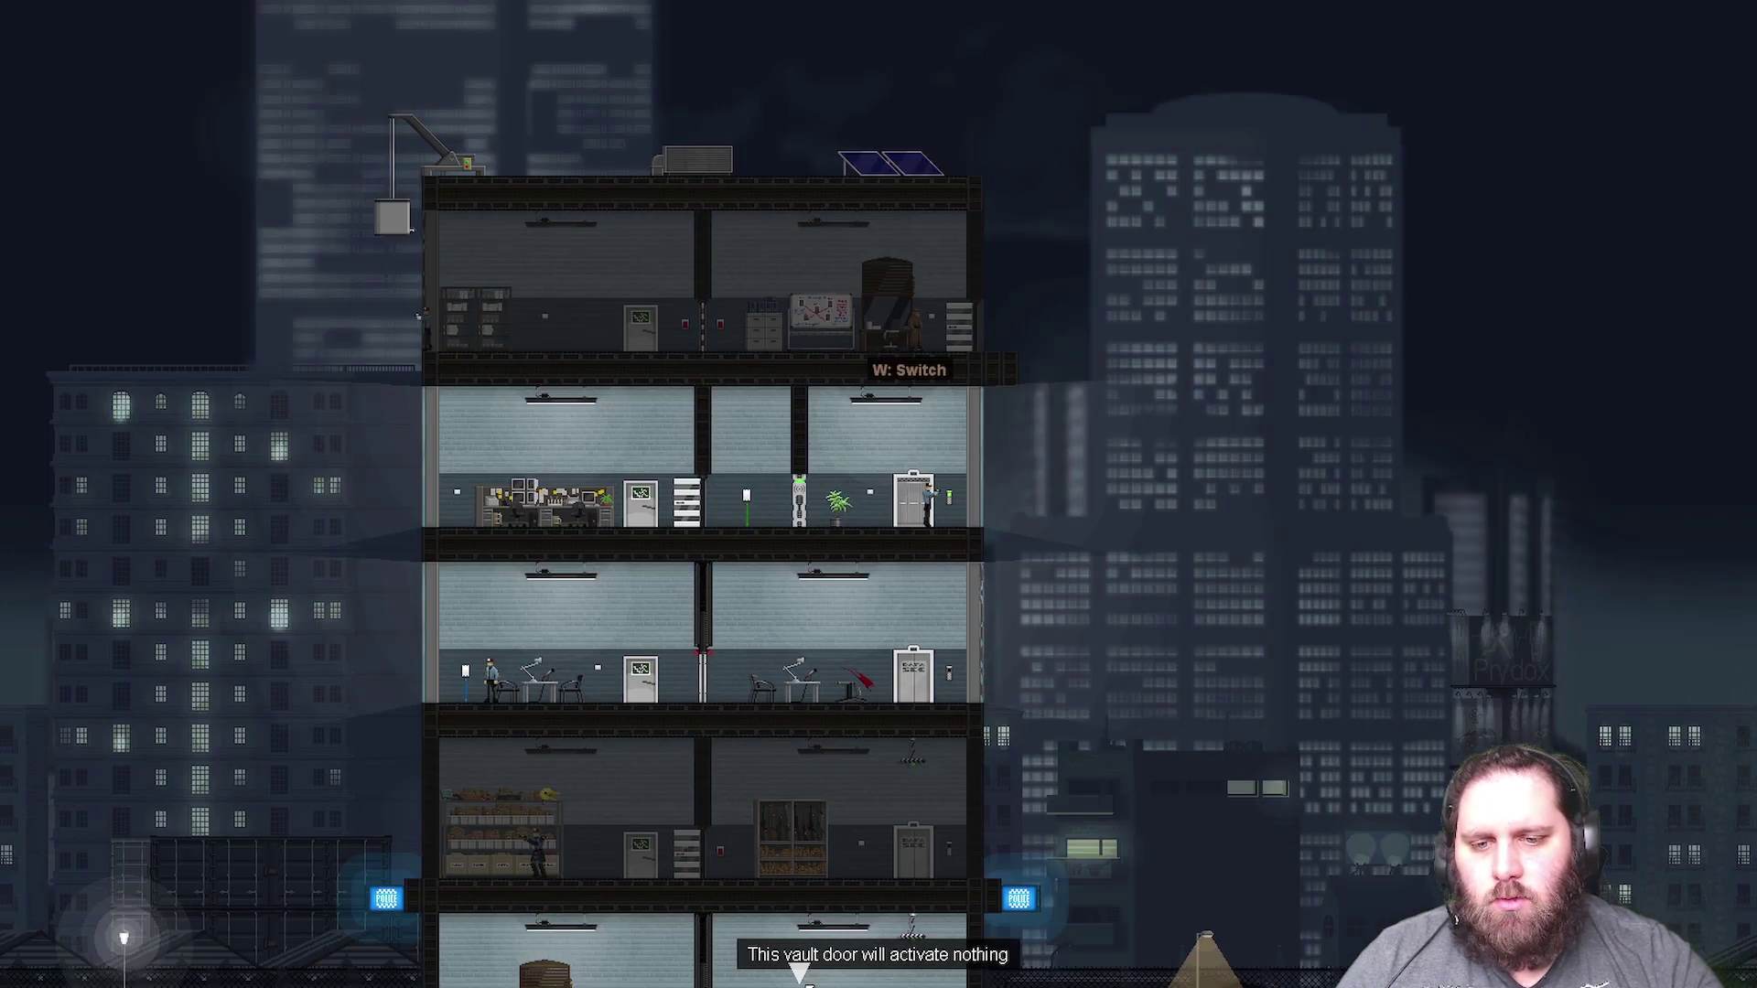
pyautogui.press('space')
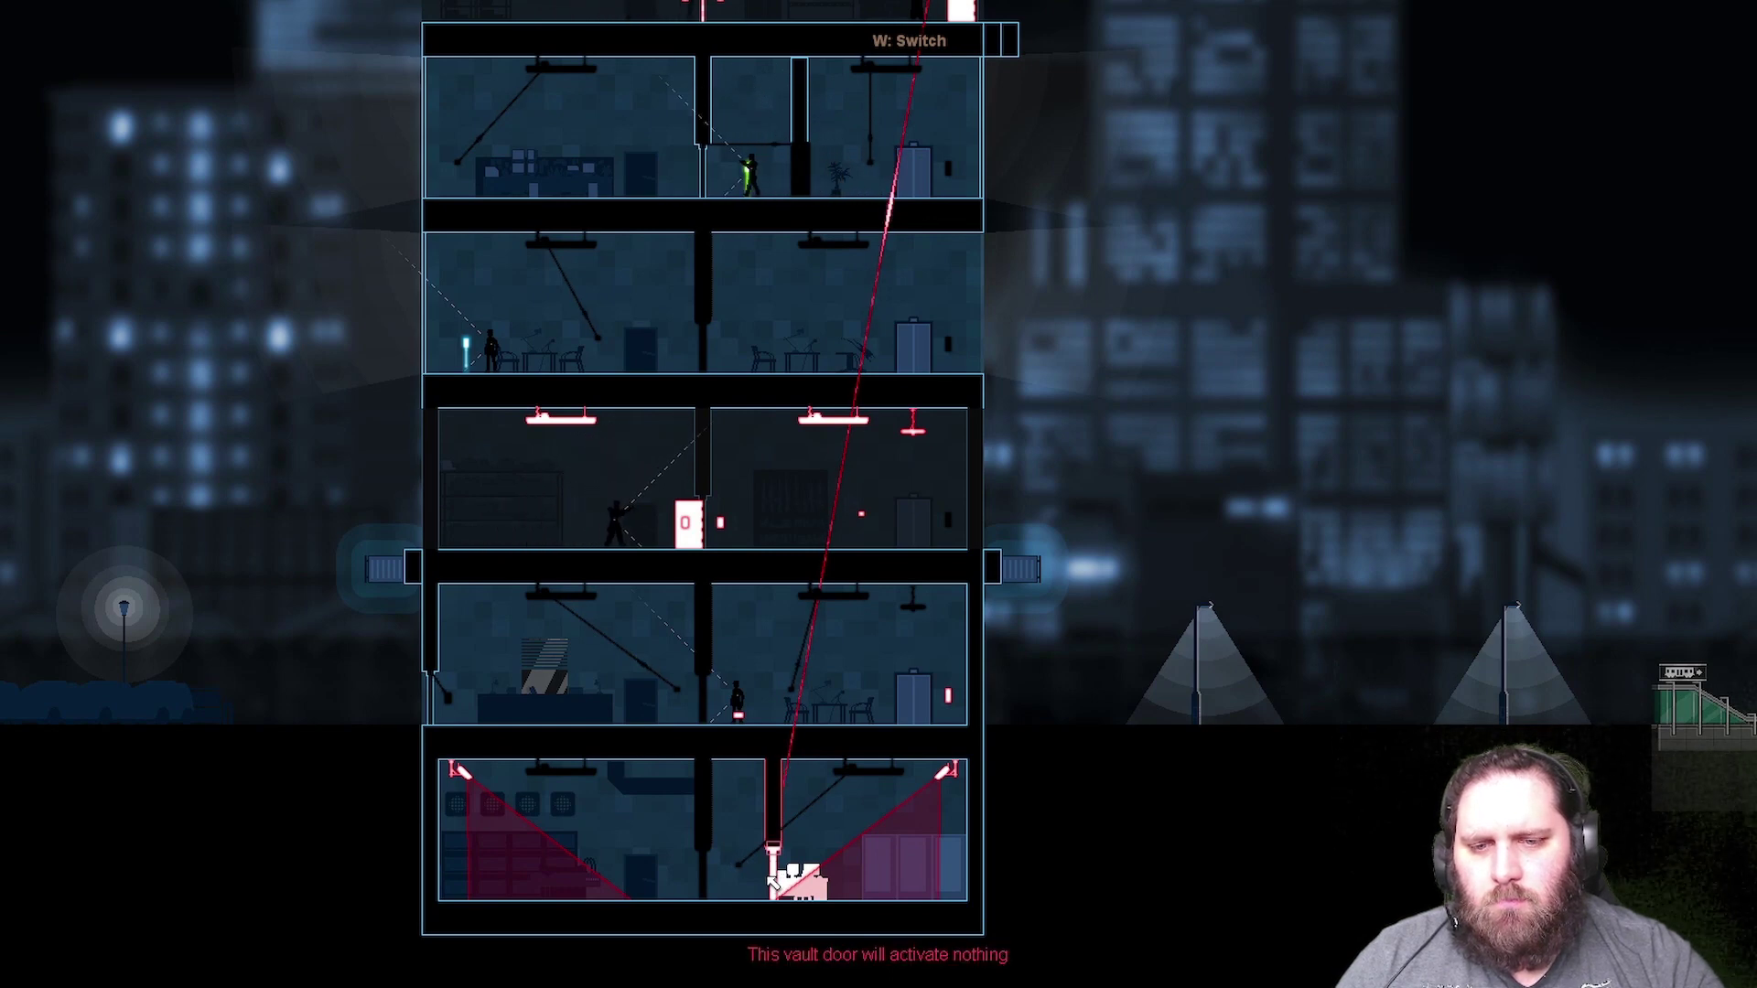
pyautogui.moveTo(772, 854); pyautogui.dragTo(940, 203)
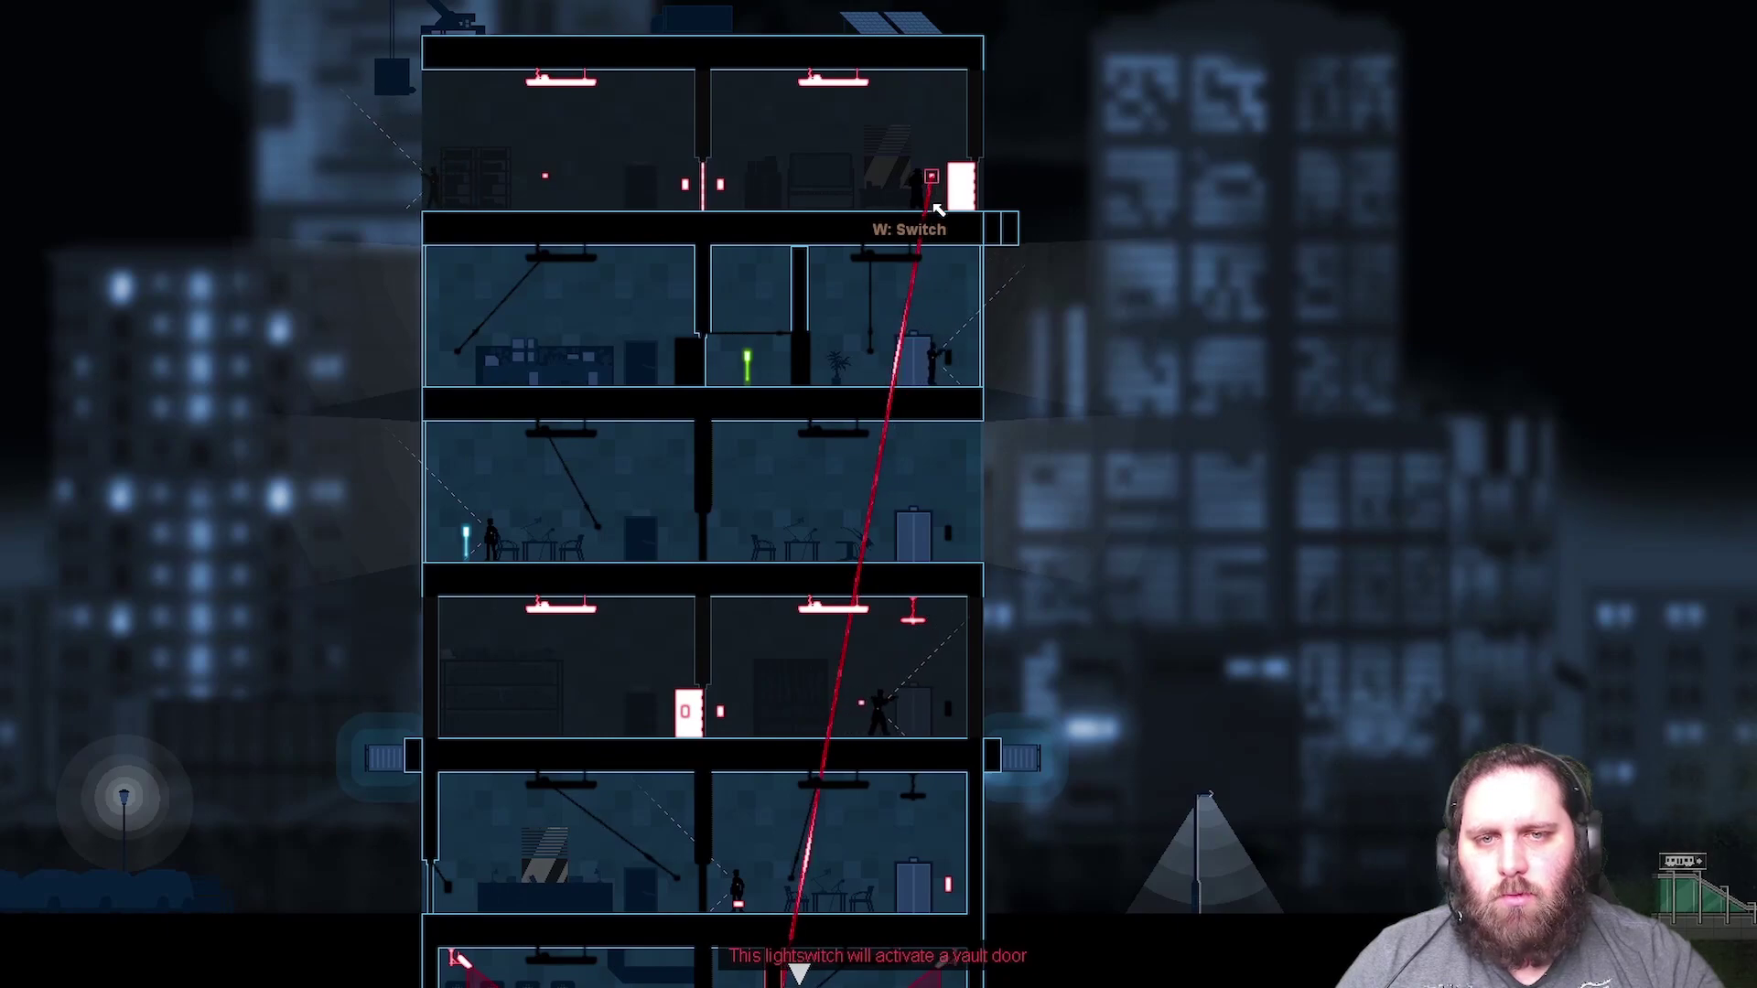
pyautogui.press('space')
pyautogui.press('space')
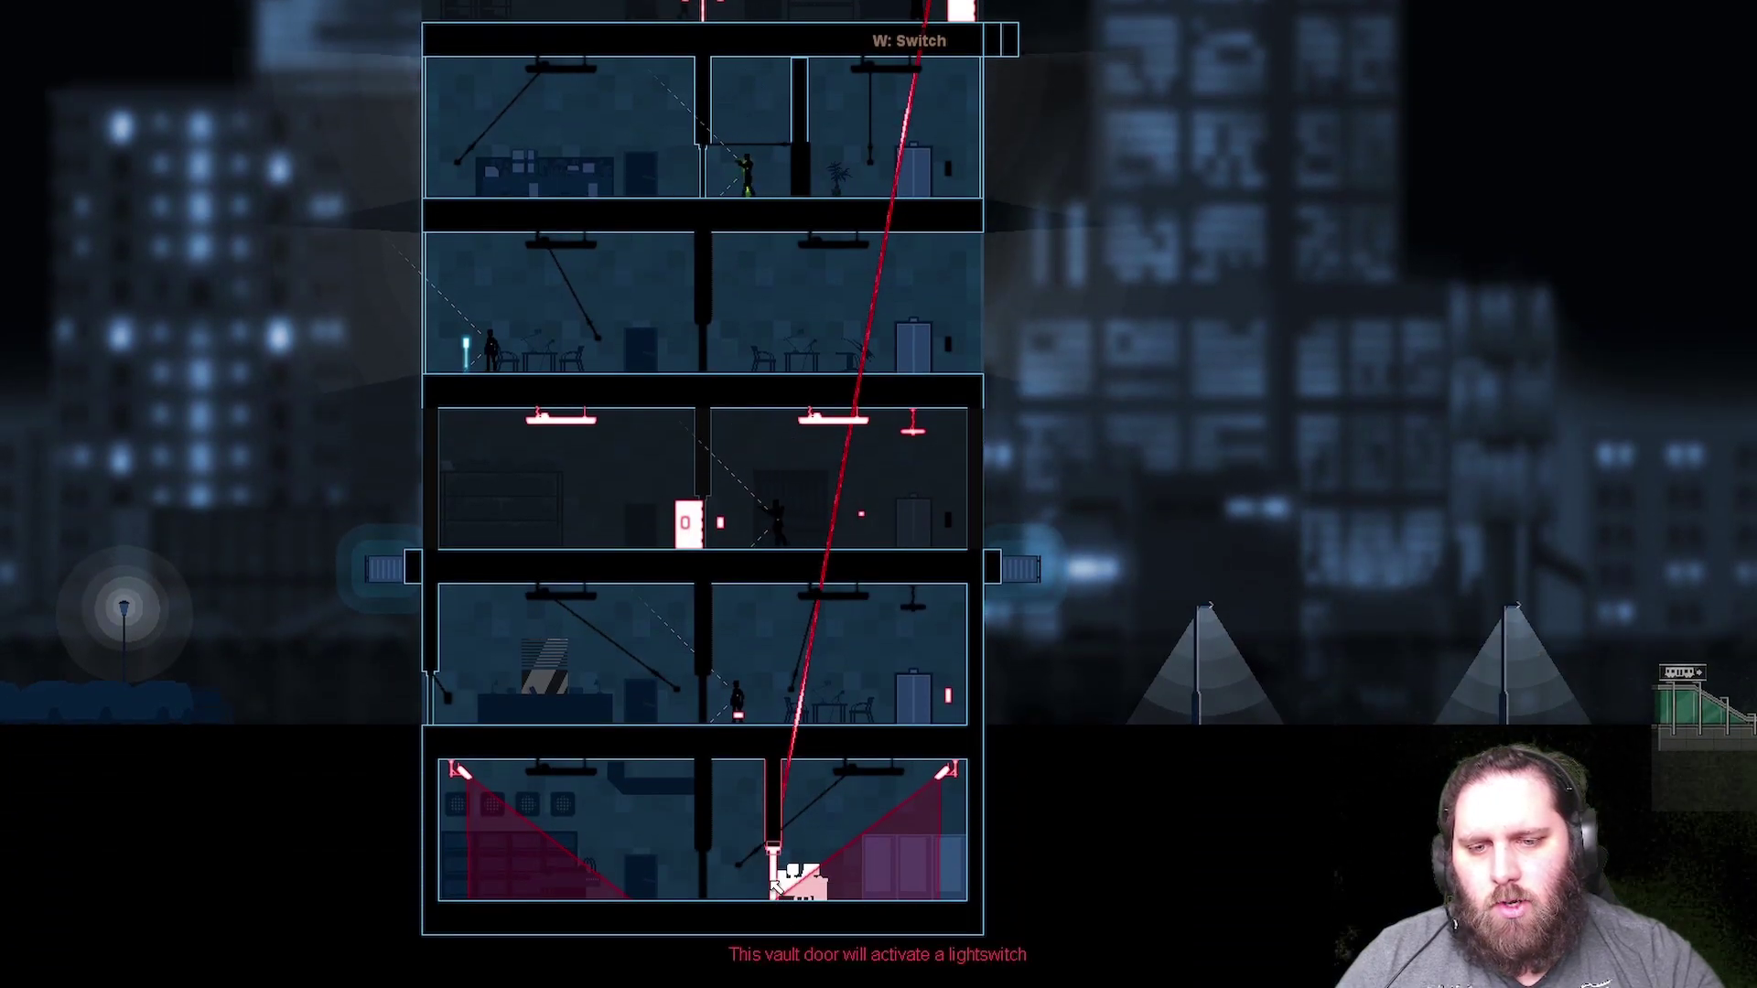
pyautogui.moveTo(773, 848); pyautogui.dragTo(603, 742)
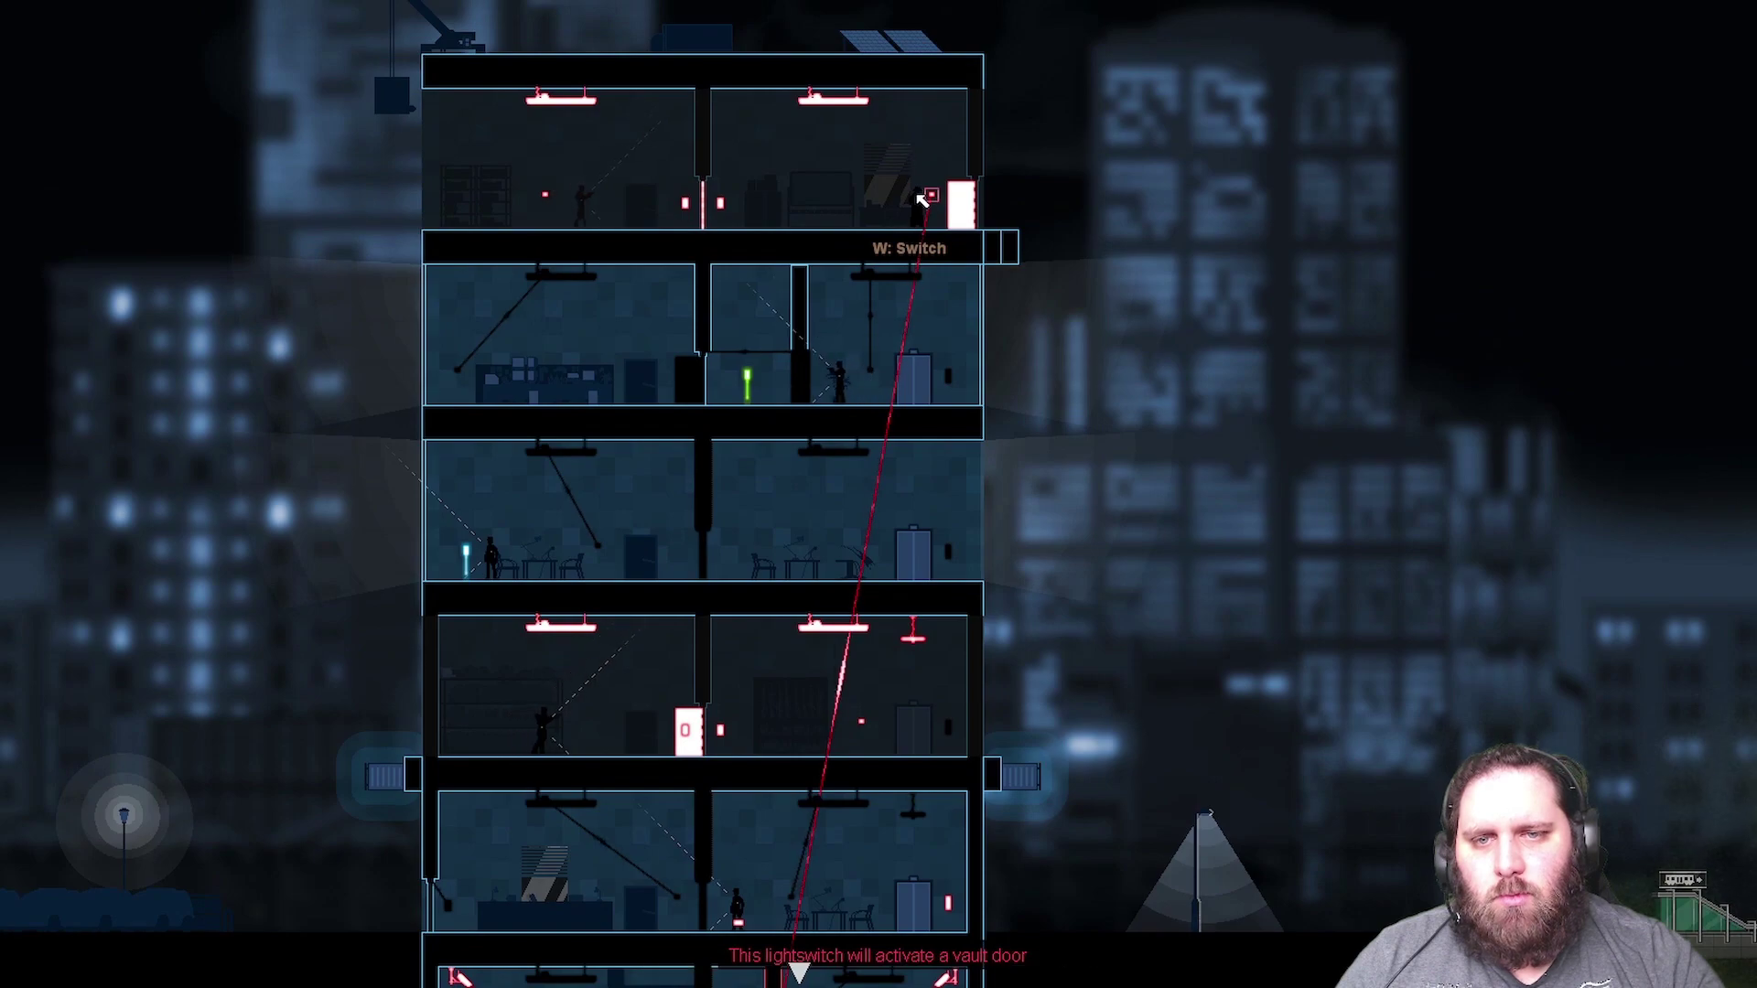
pyautogui.click(937, 196)
pyautogui.press('space')
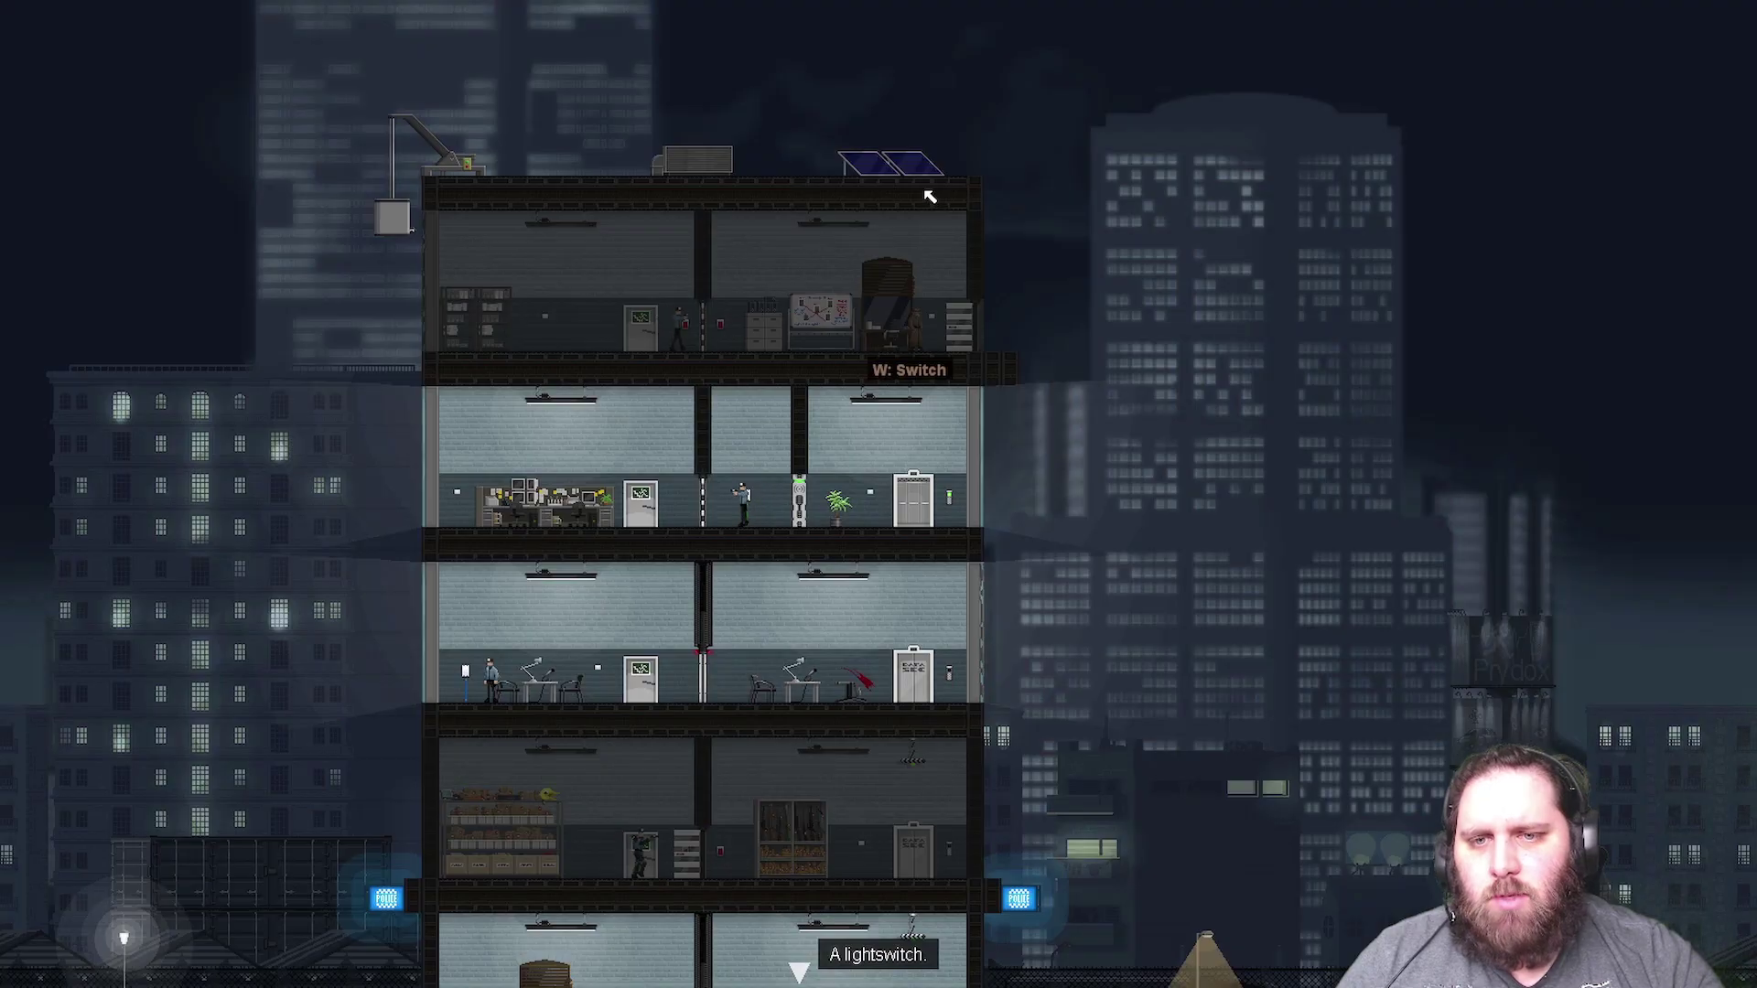
# - Walk right along the second floor and inspect the lift button's wiring in Crosslink
pyautogui.press('d')
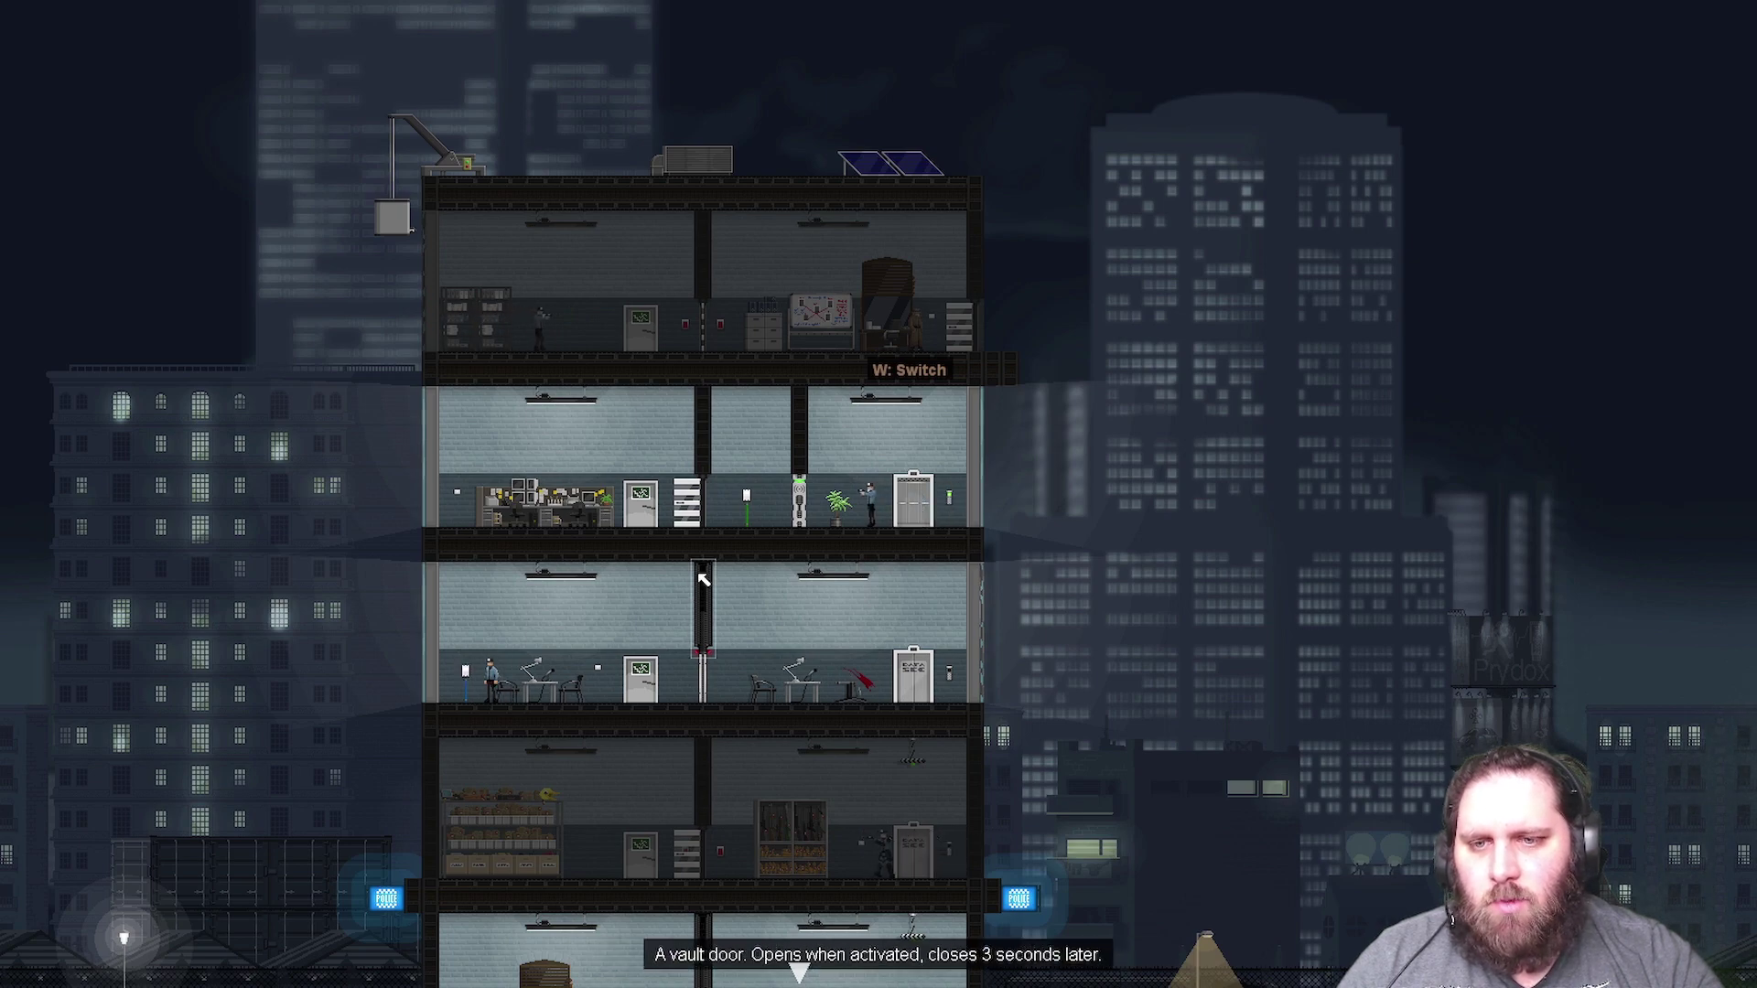
pyautogui.press('space')
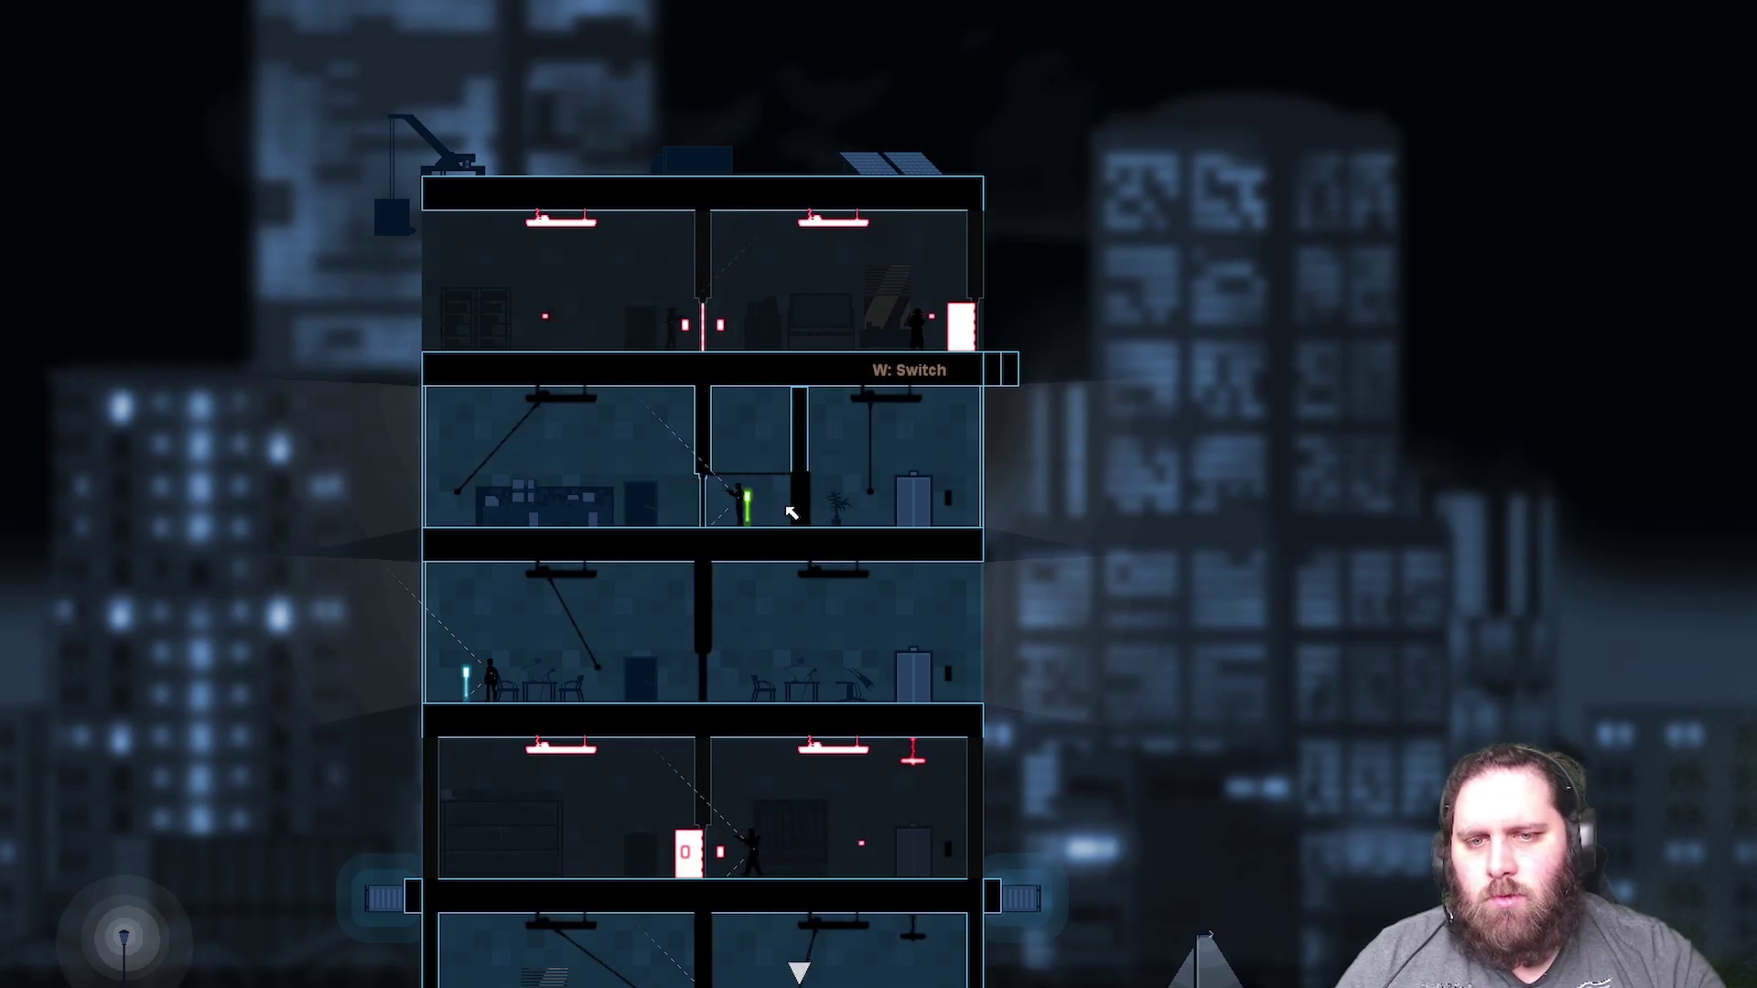
pyautogui.press('space')
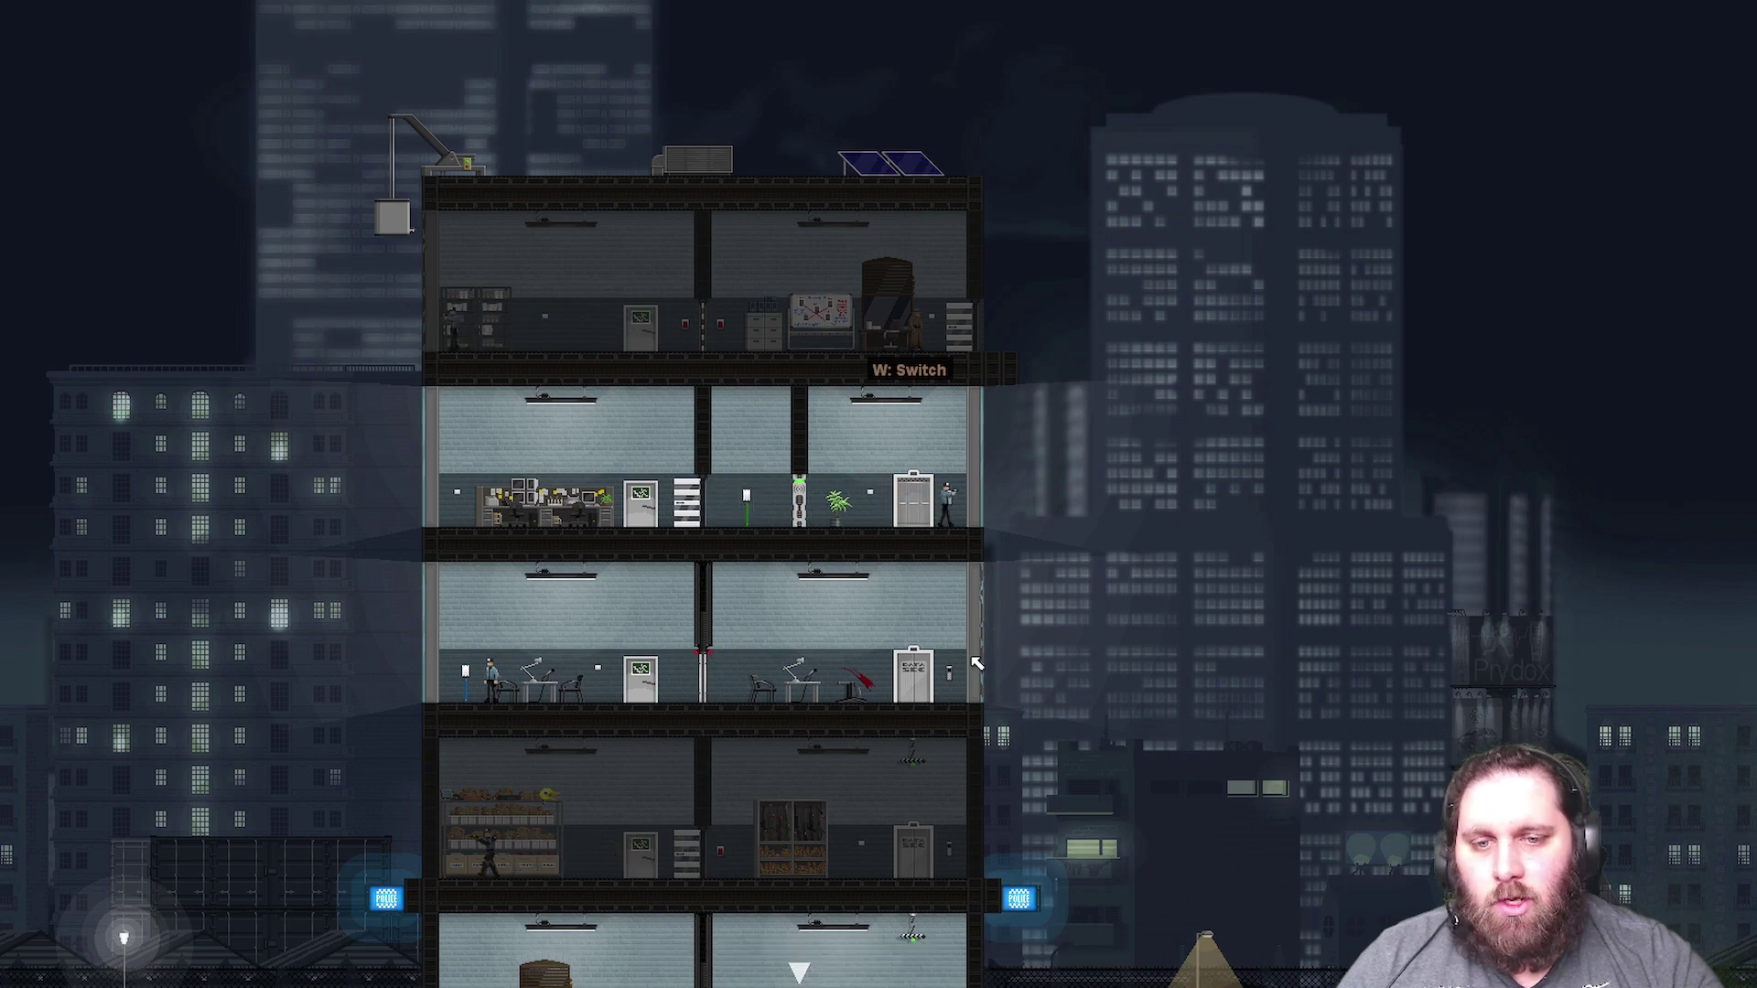
pyautogui.press('space')
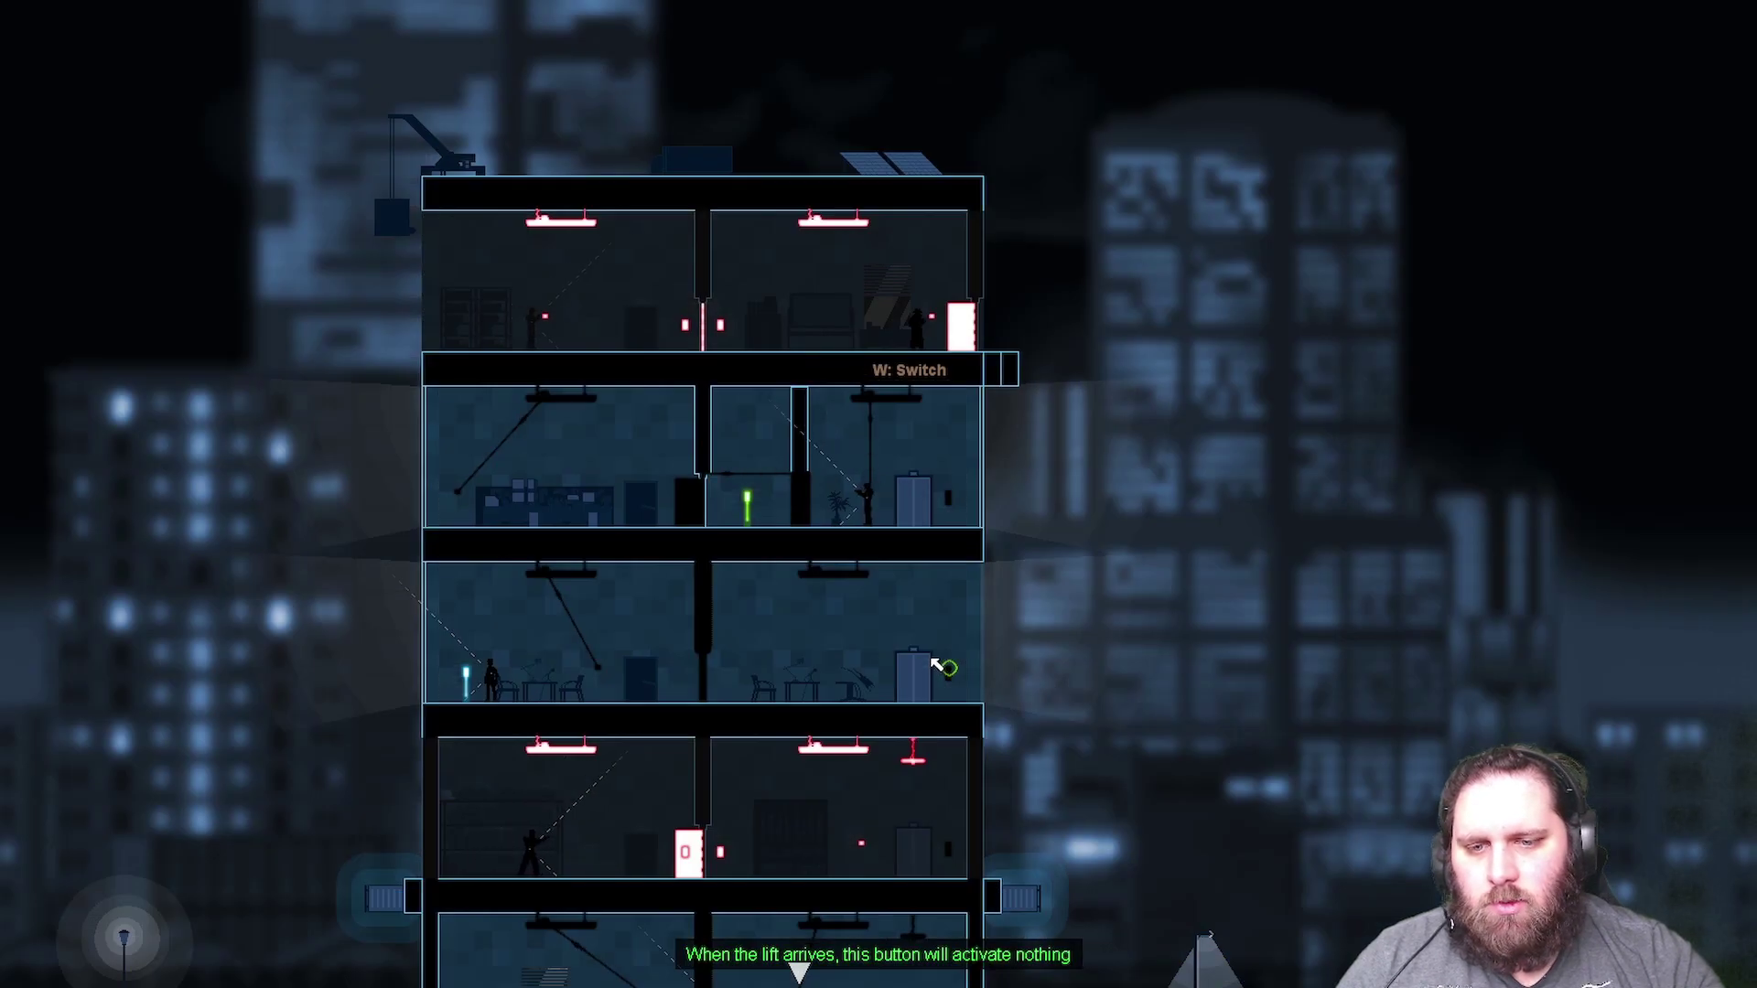
pyautogui.press('space')
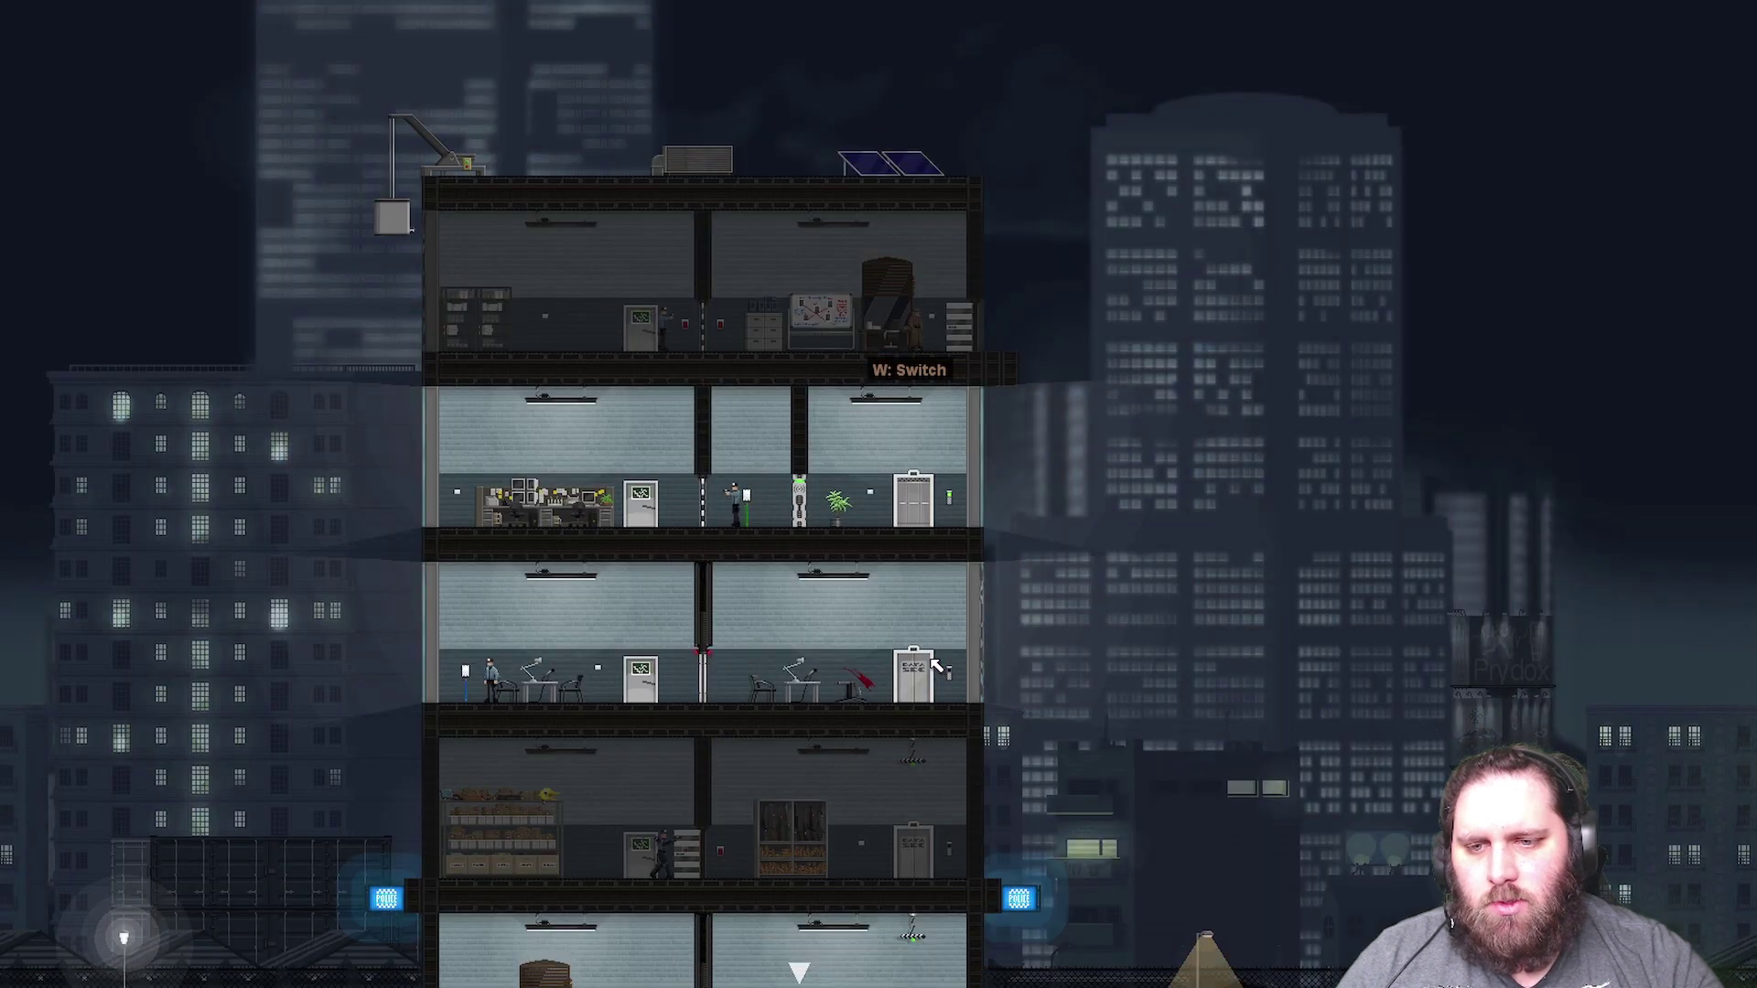
pyautogui.press('space')
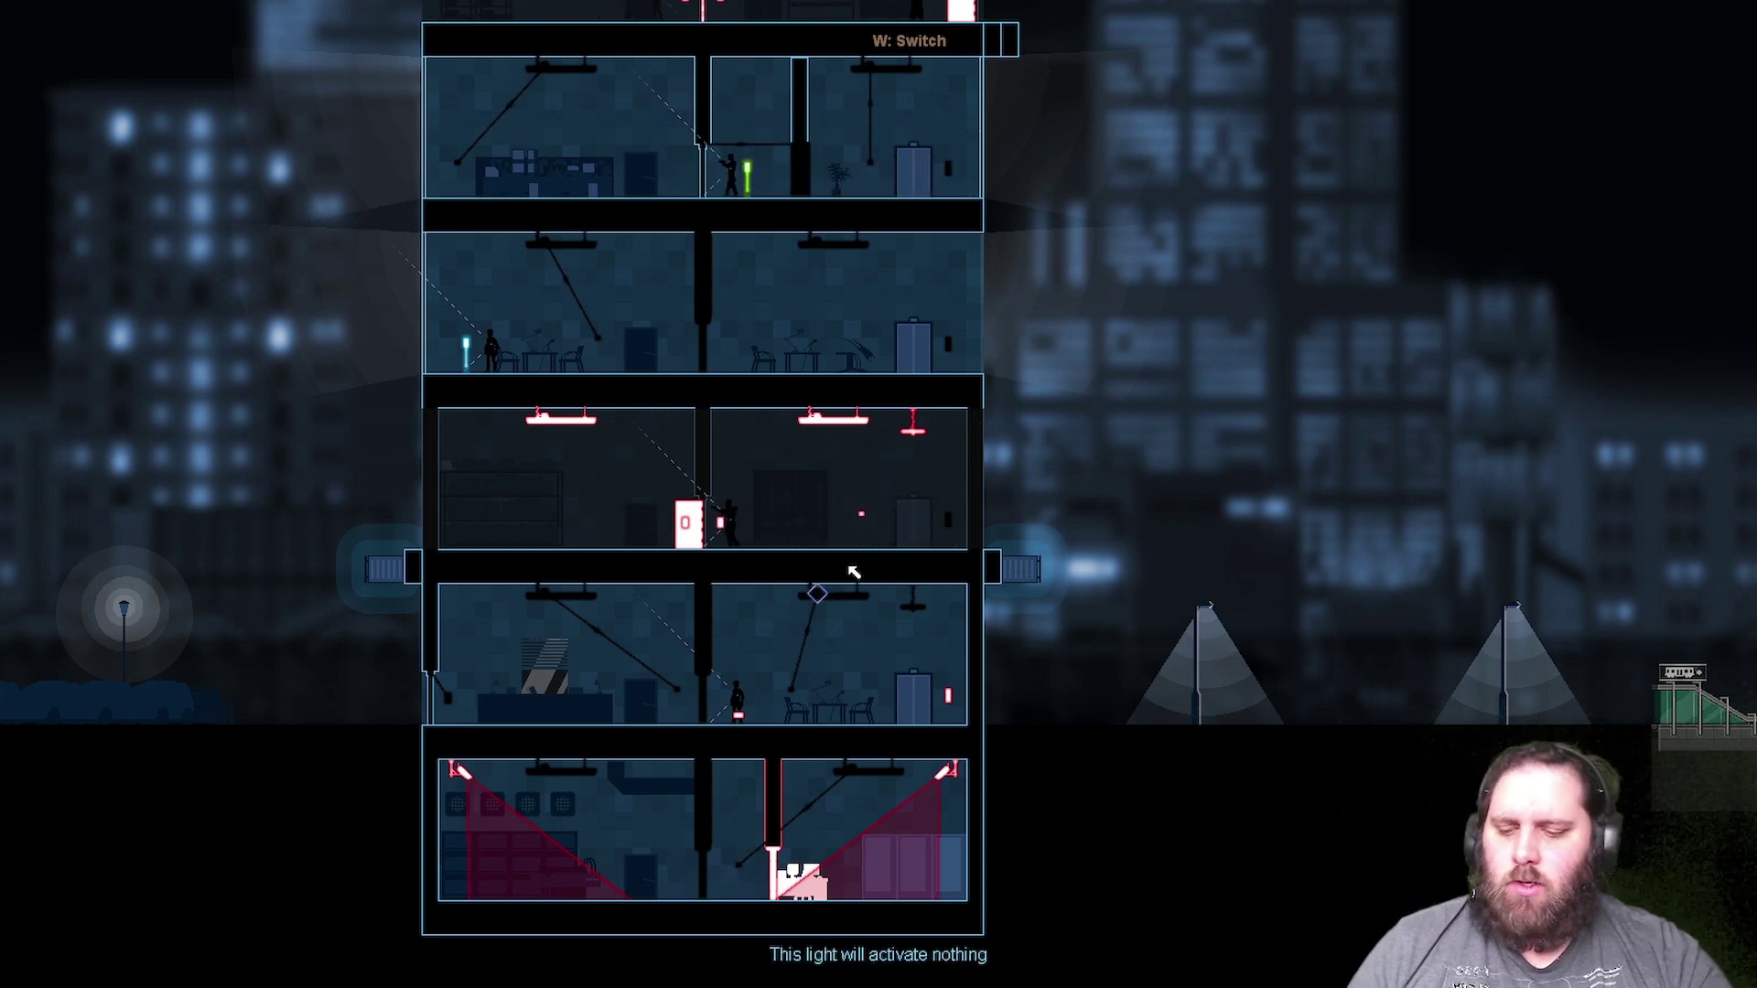
pyautogui.press('space')
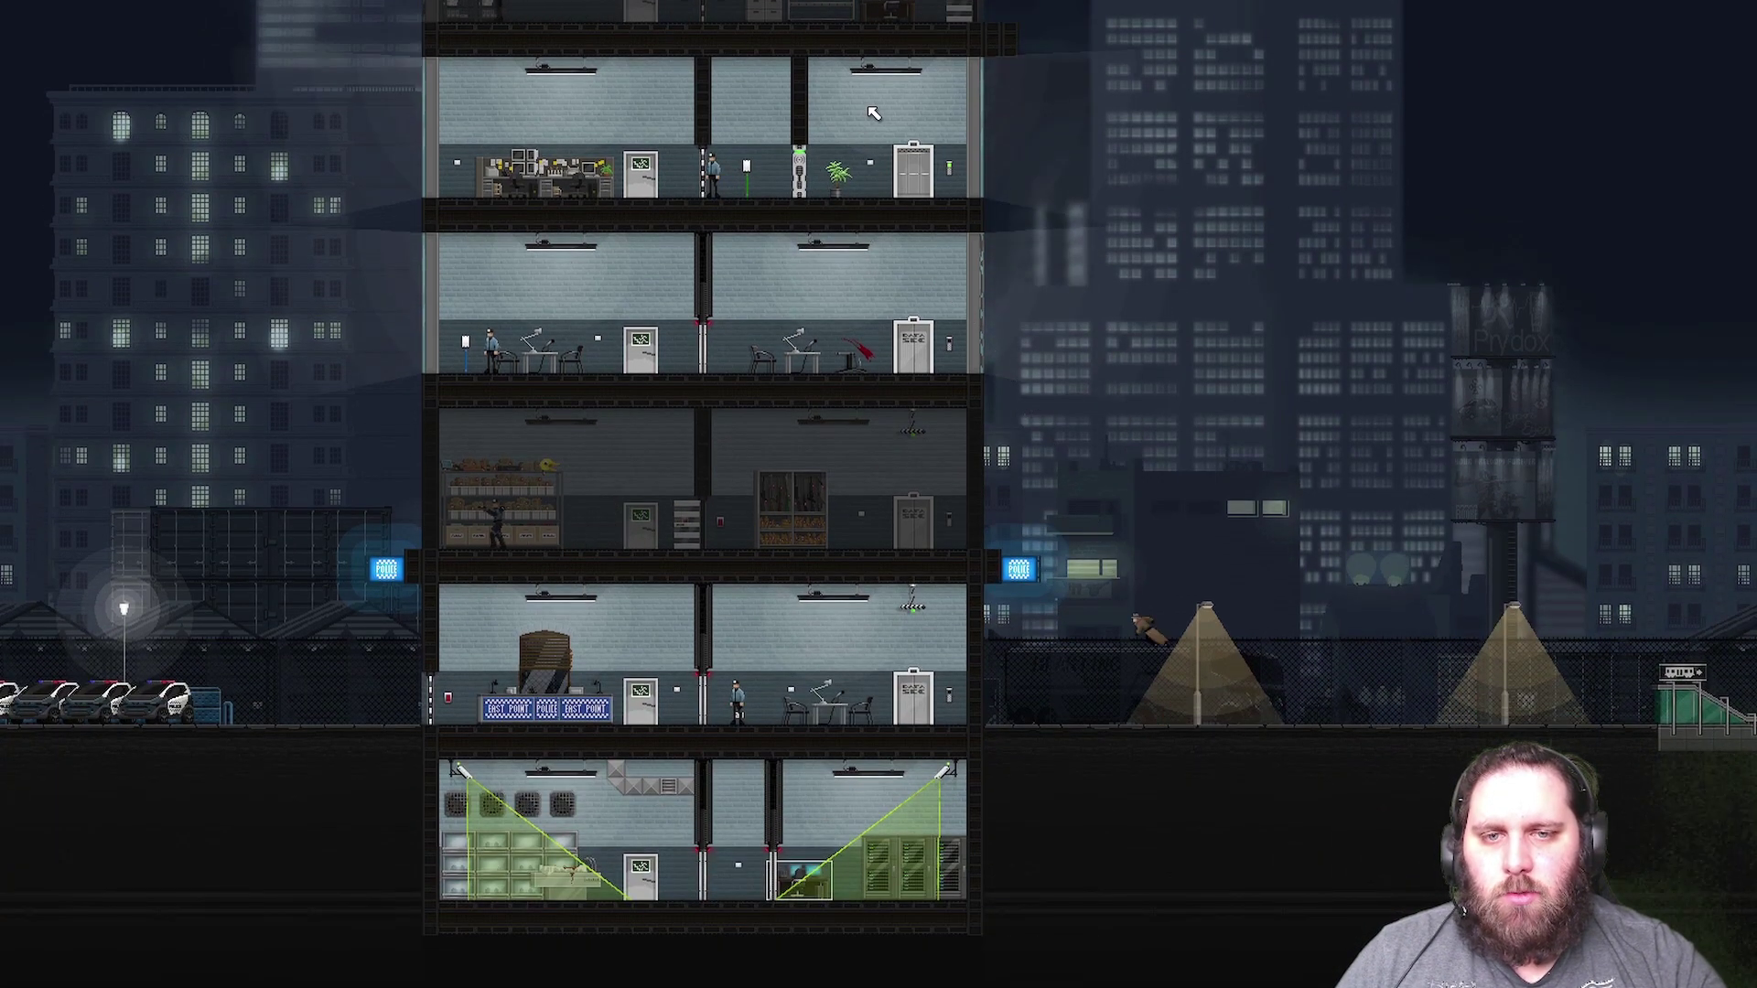
# - Cling to the ceiling and relink the middle lightswitch to a different light
pyautogui.click(874, 112)
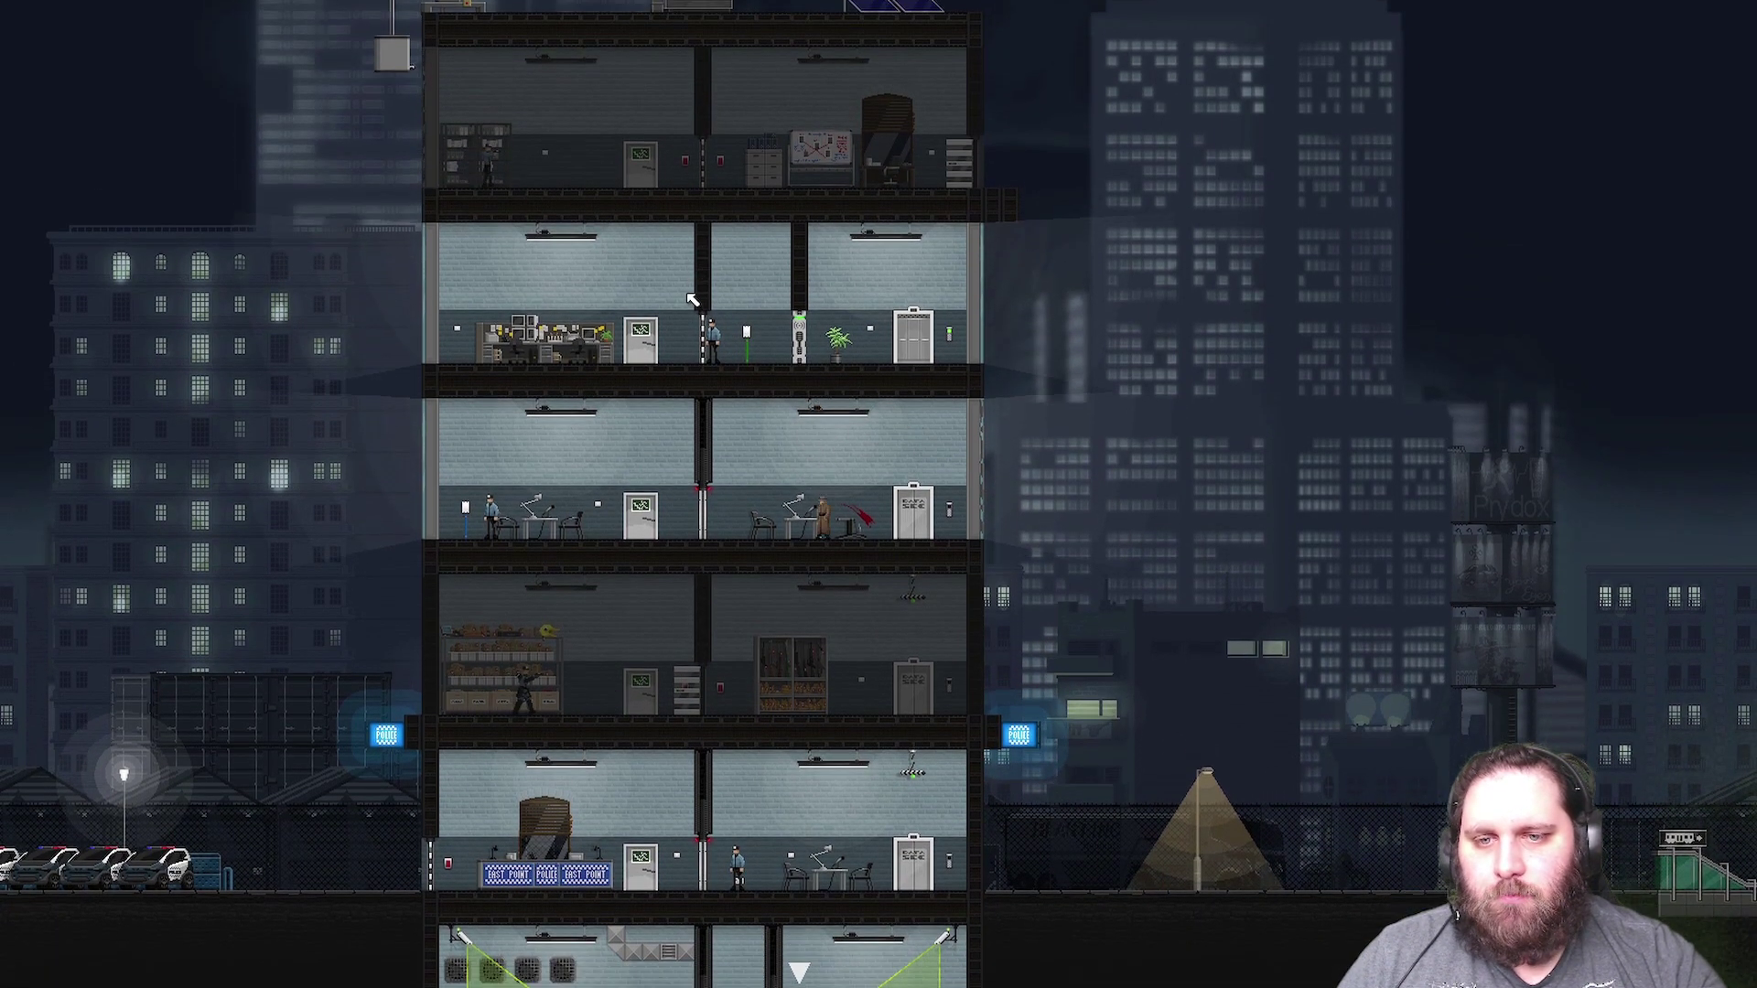
pyautogui.press('space')
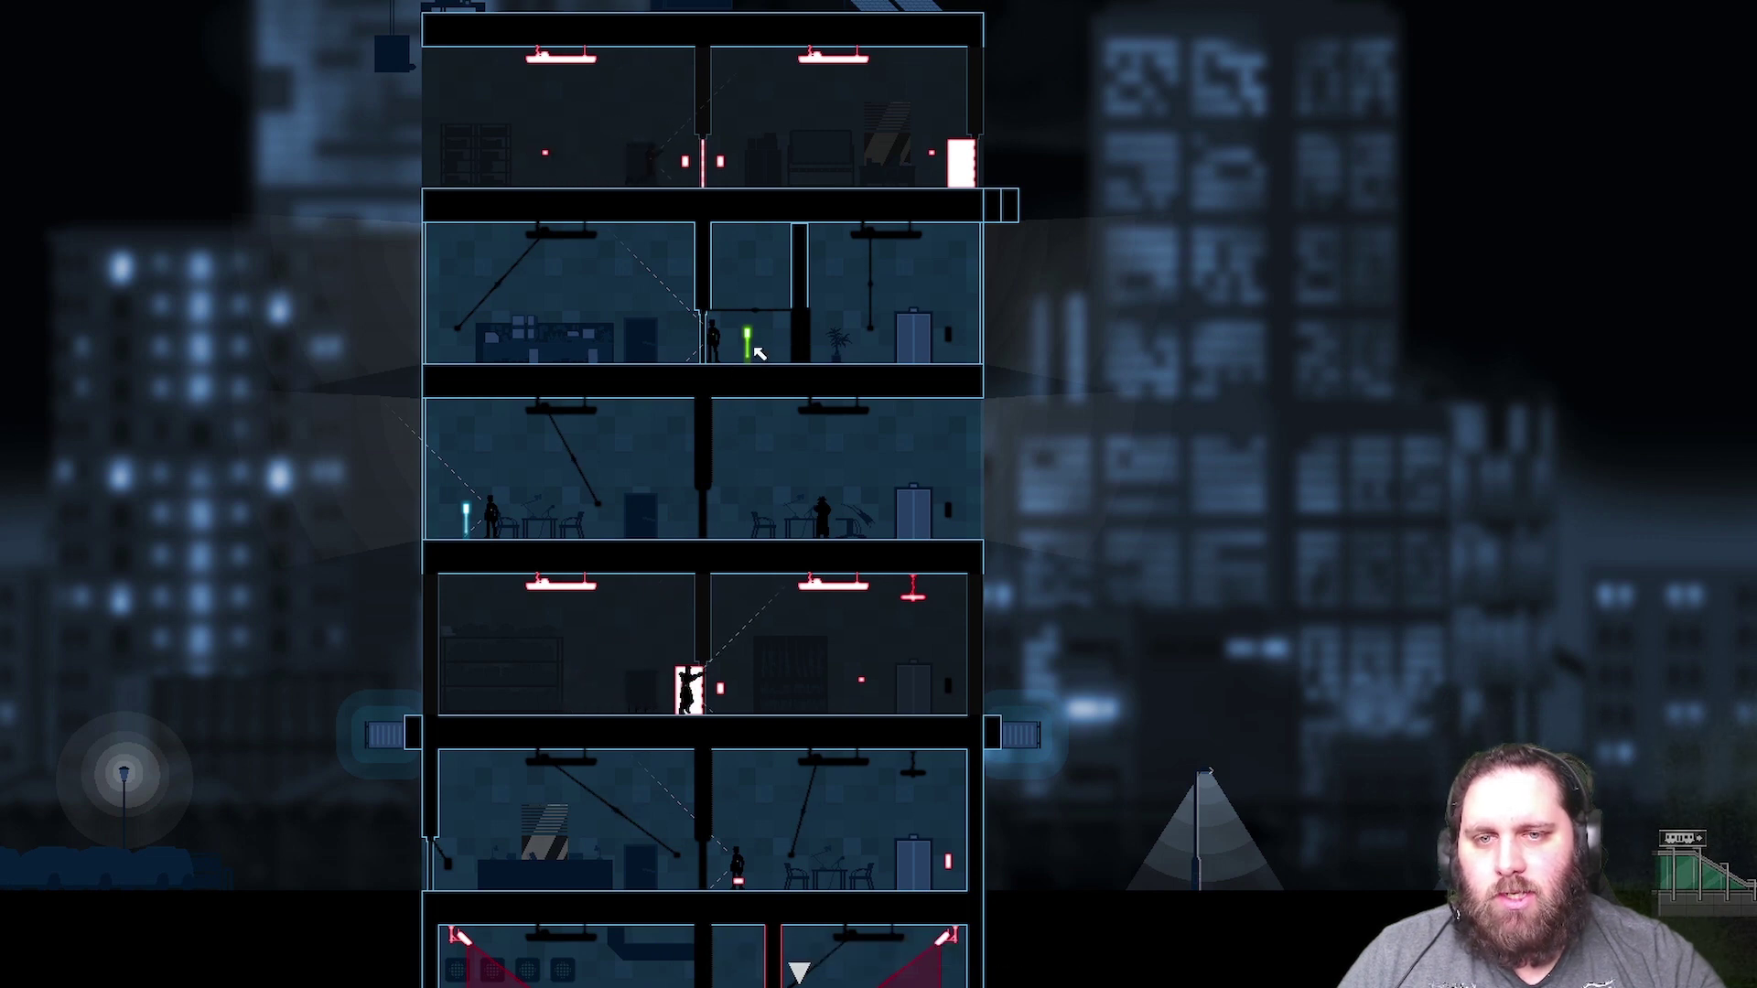
pyautogui.click(751, 346)
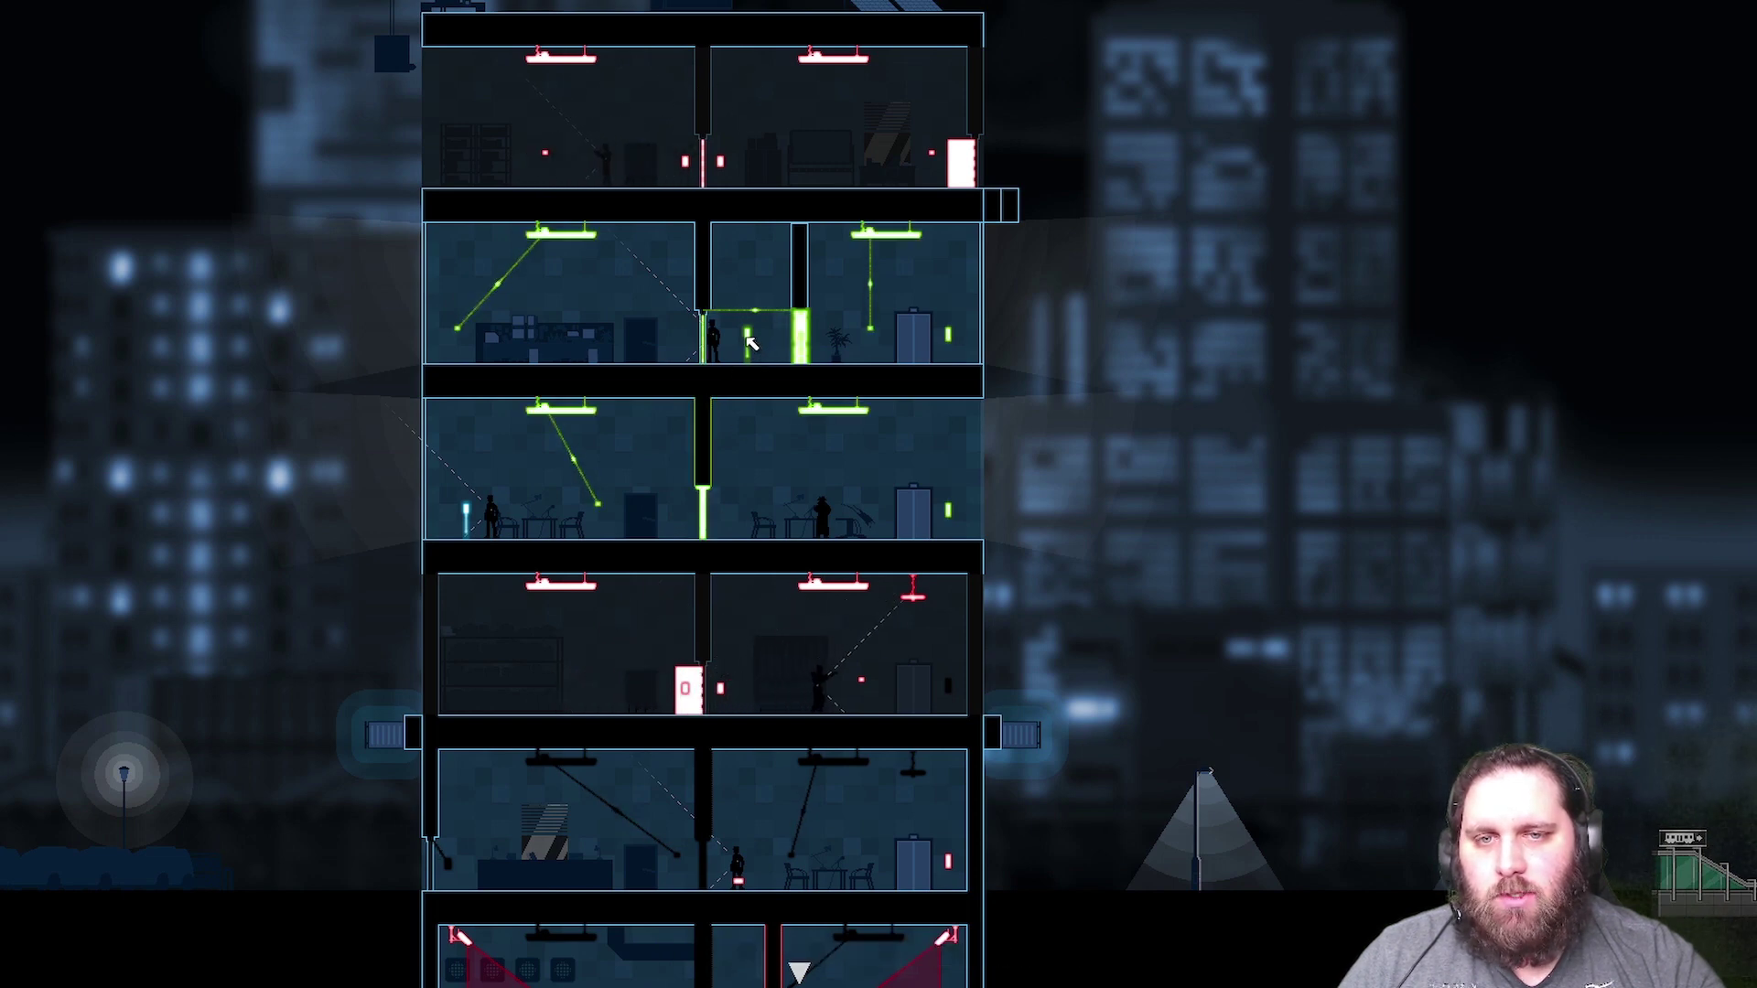
pyautogui.click(751, 347)
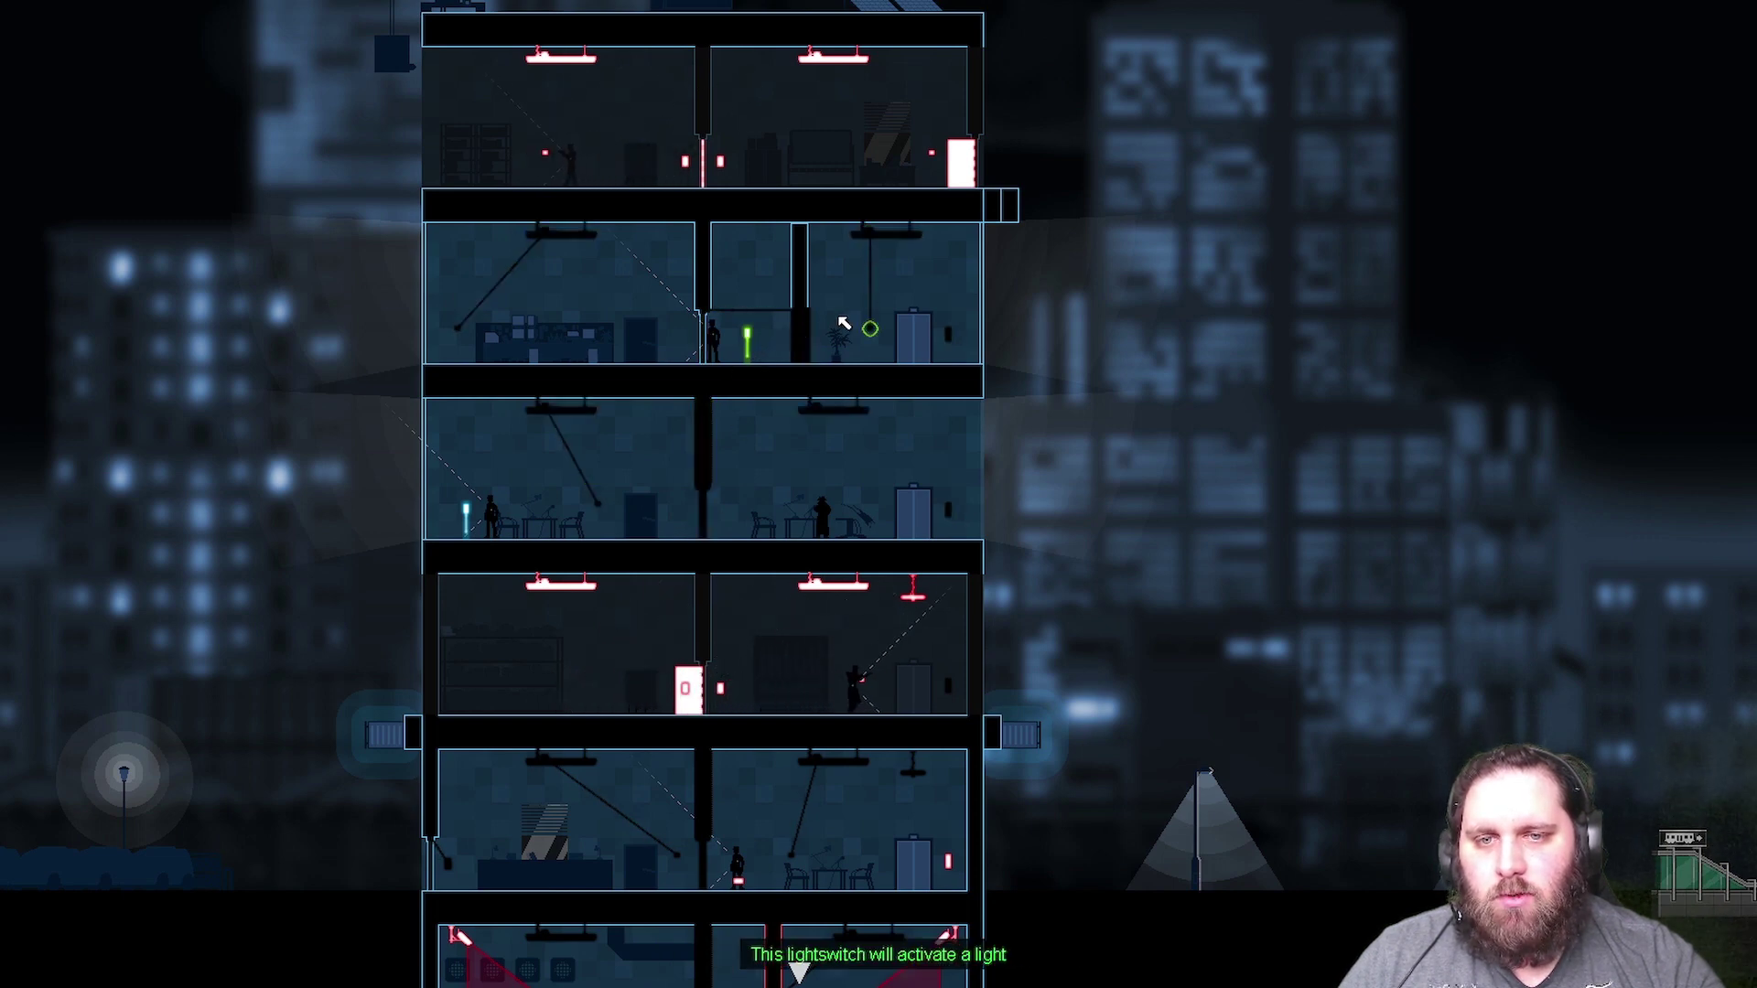
pyautogui.click(469, 519)
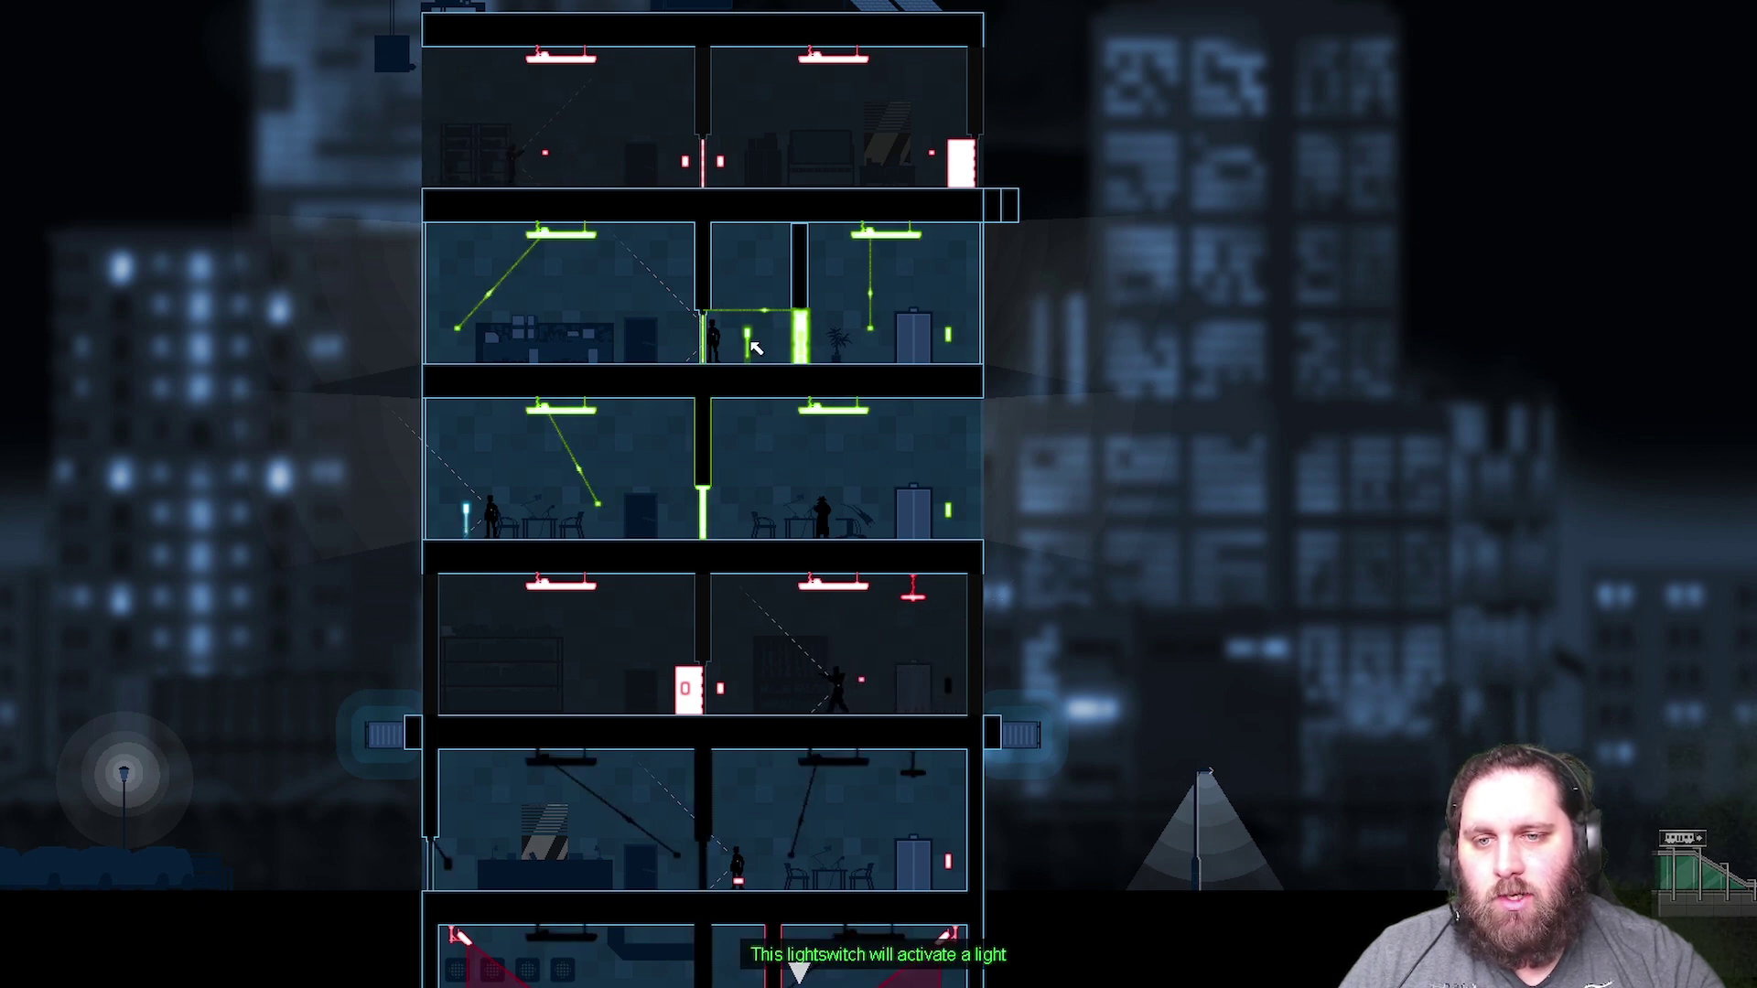
pyautogui.press('ctrl')
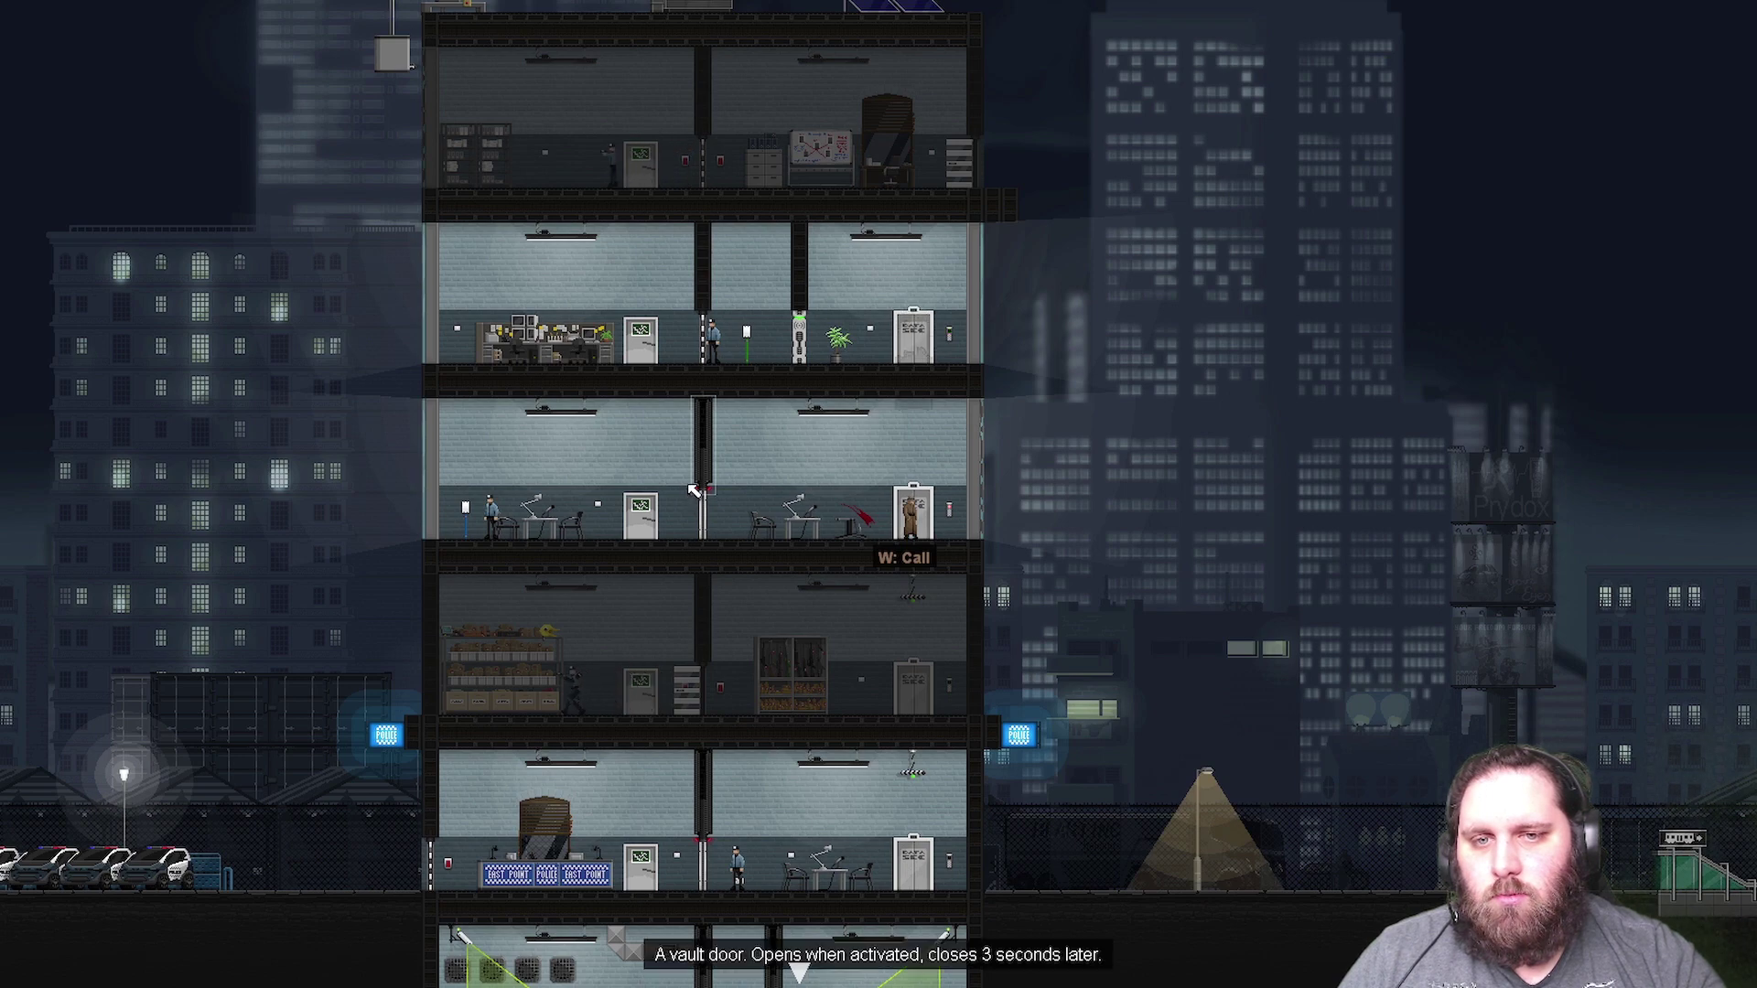
# - Call the lift, ride it to another floor and step out to the right
pyautogui.press('w')
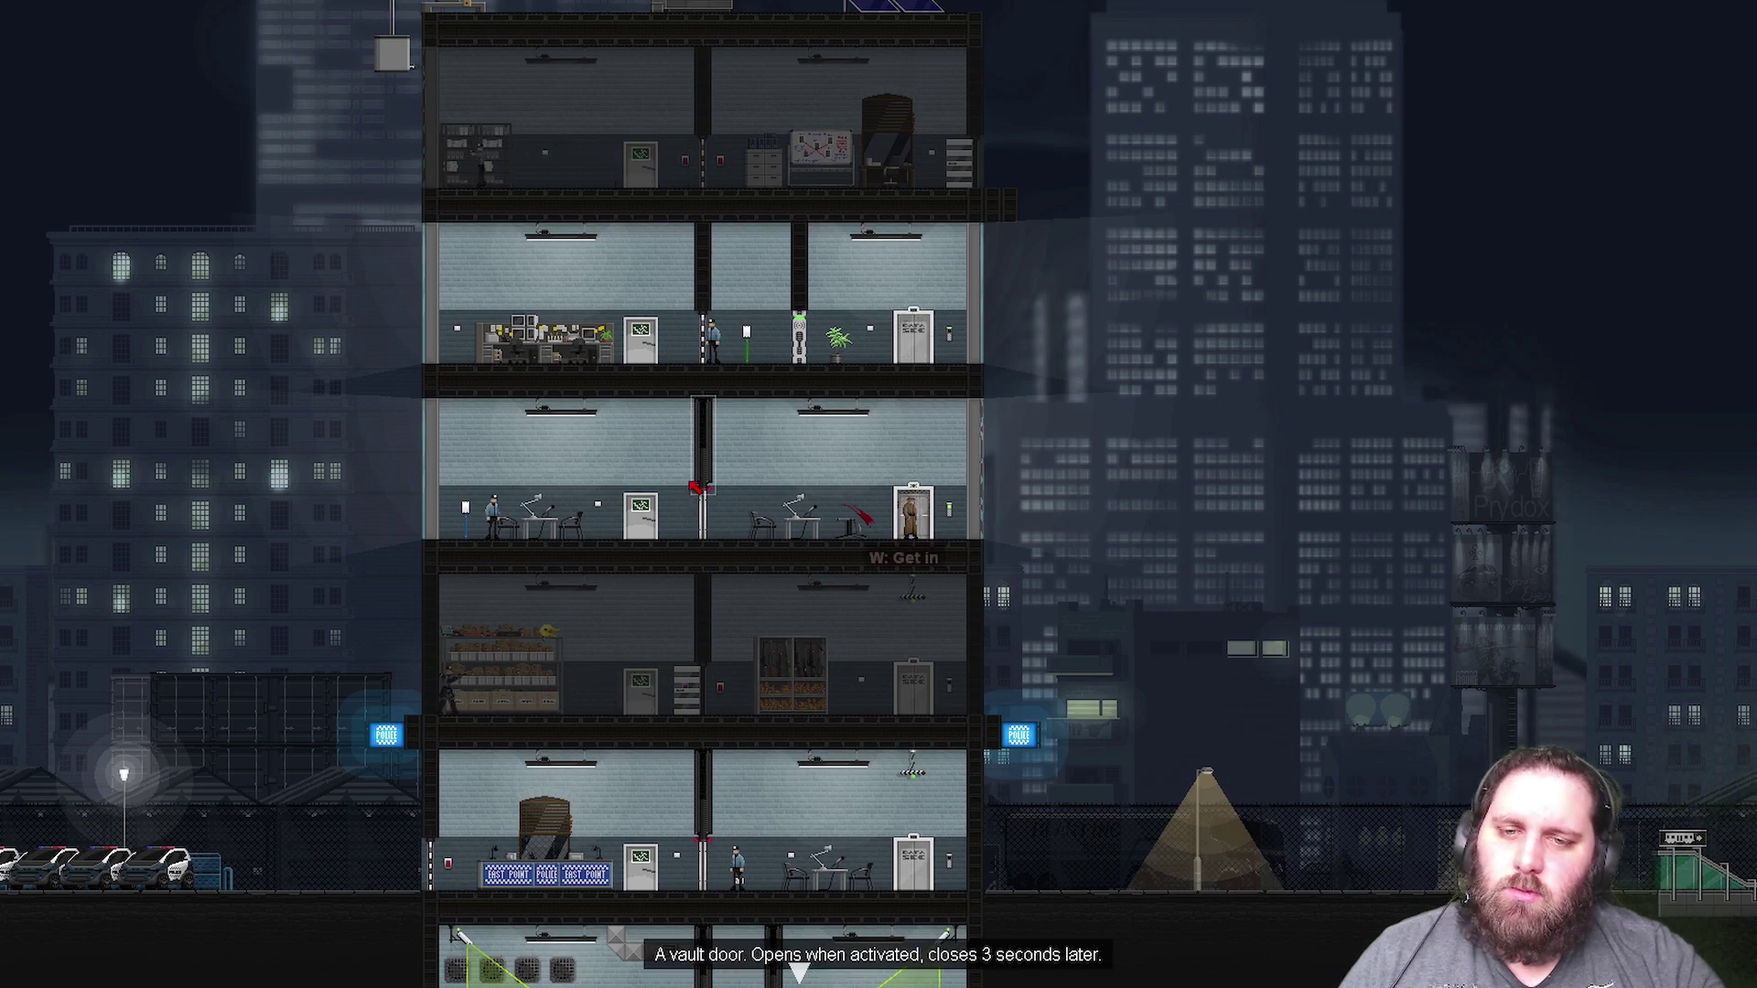
pyautogui.press('ctrl')
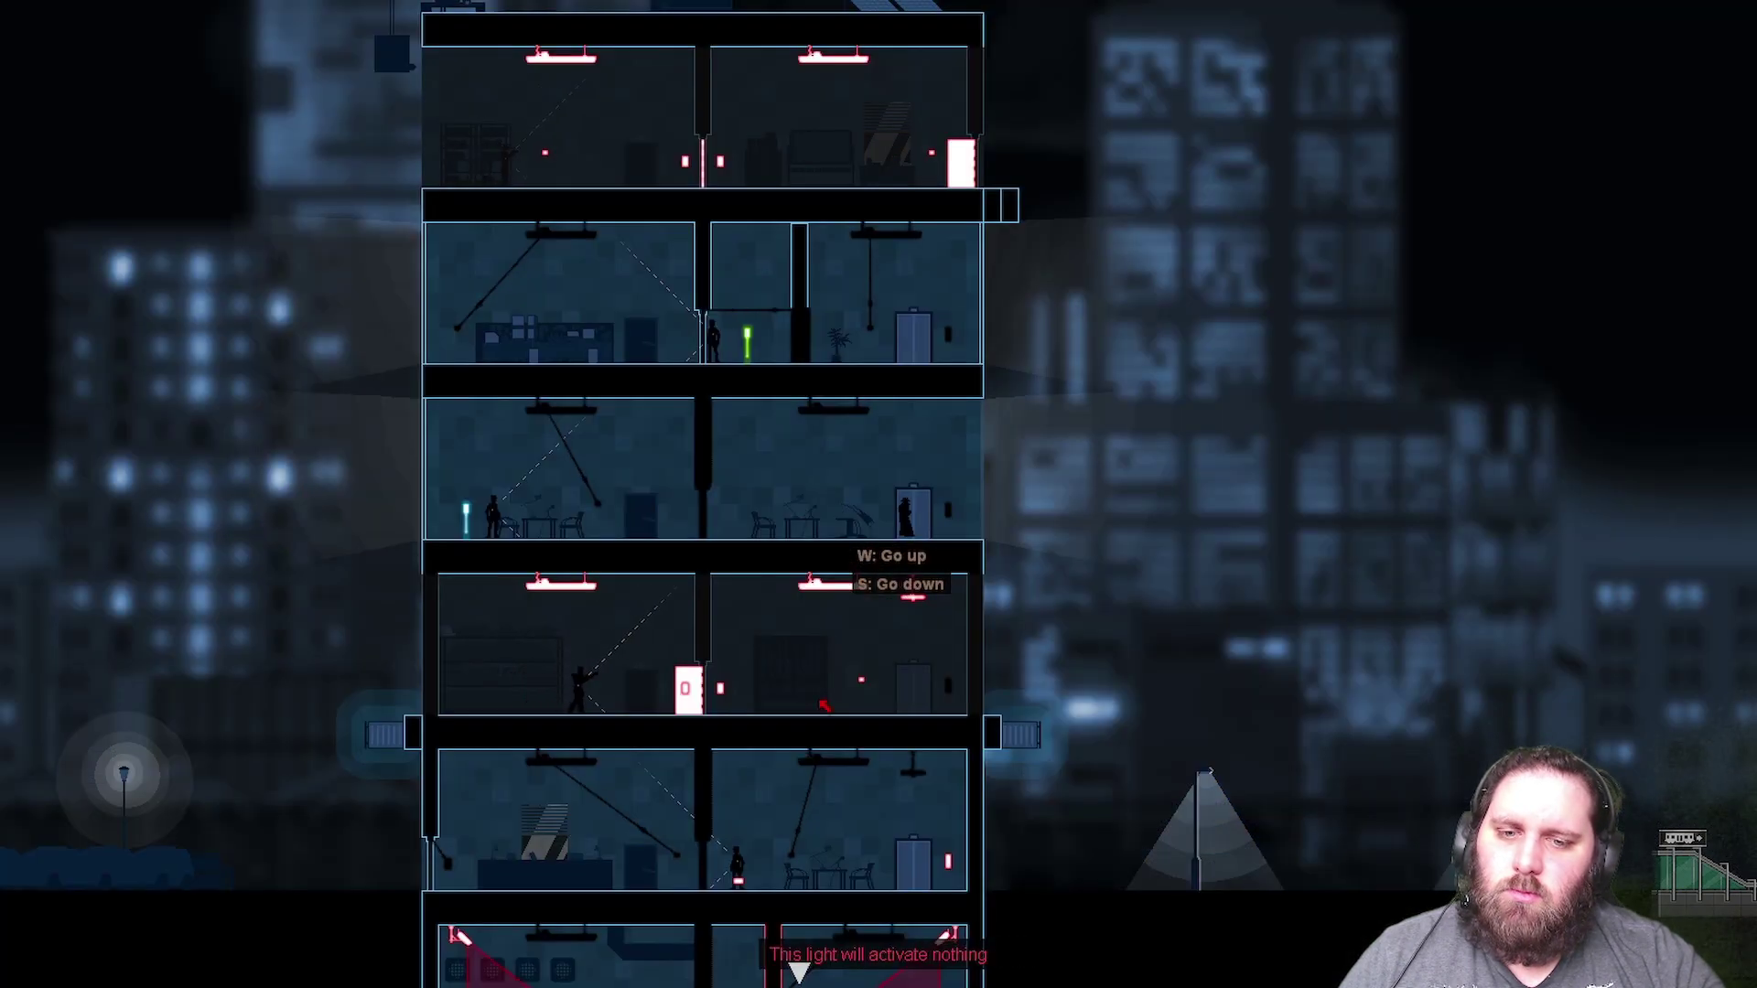
pyautogui.press('ctrl')
pyautogui.press('ctrl')
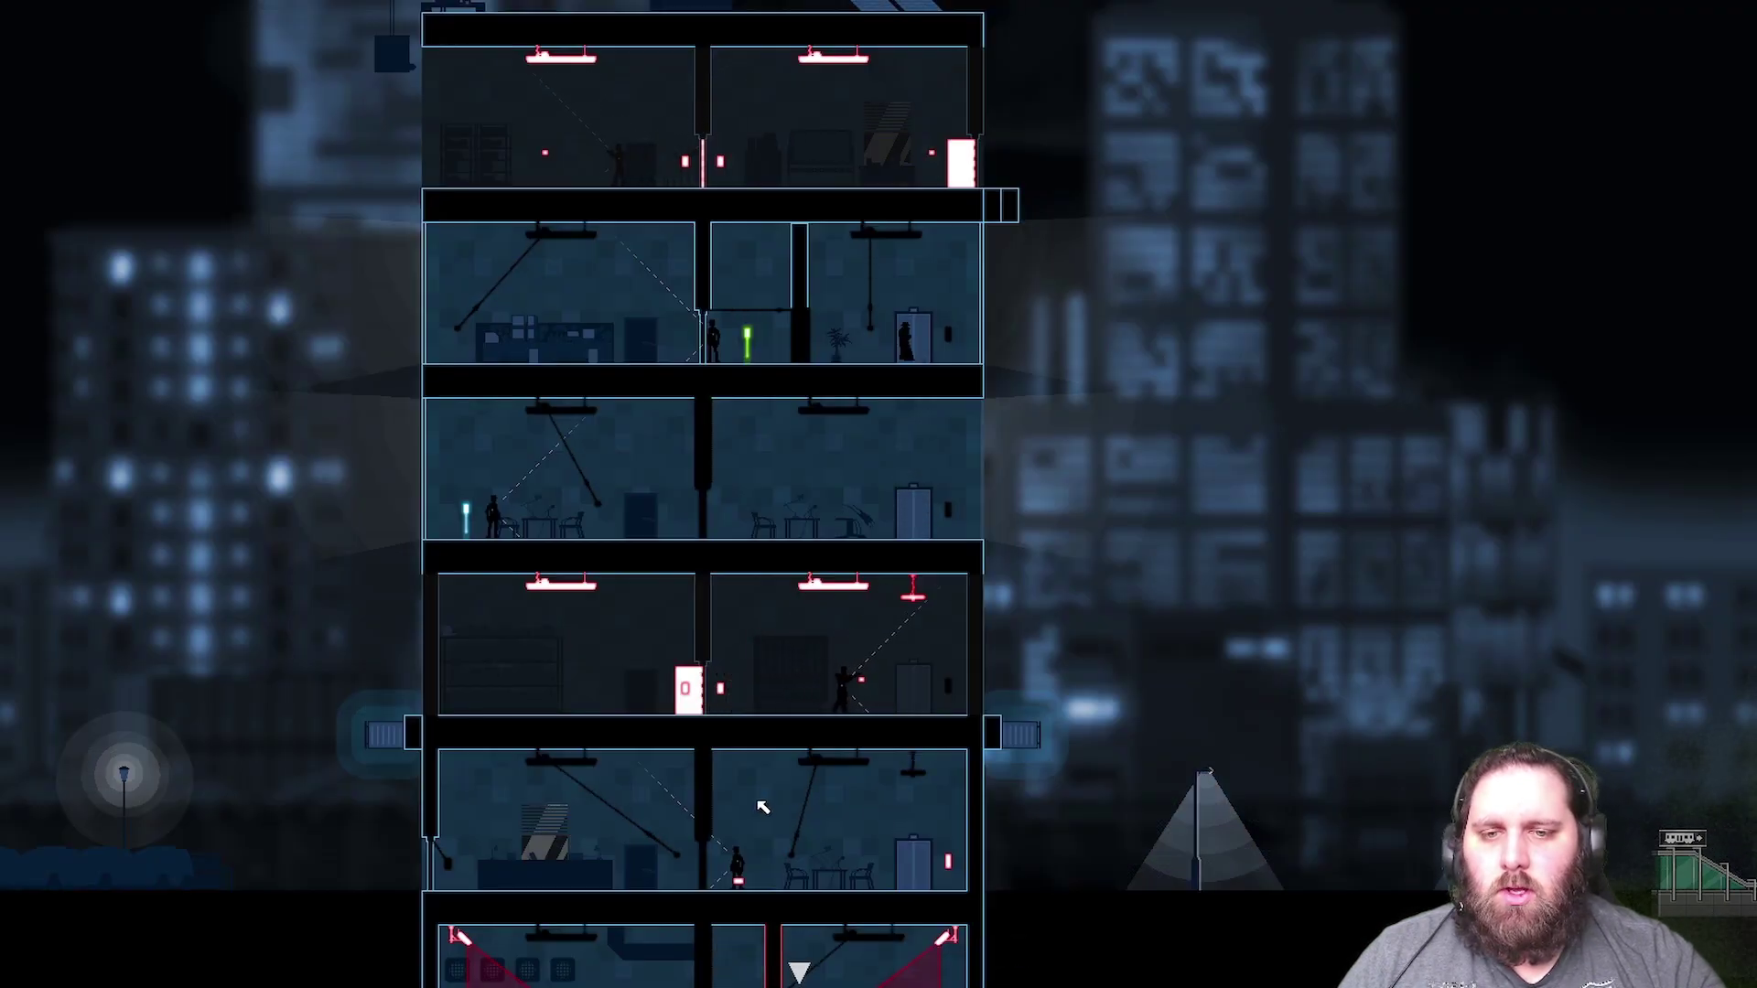
pyautogui.press('ctrl')
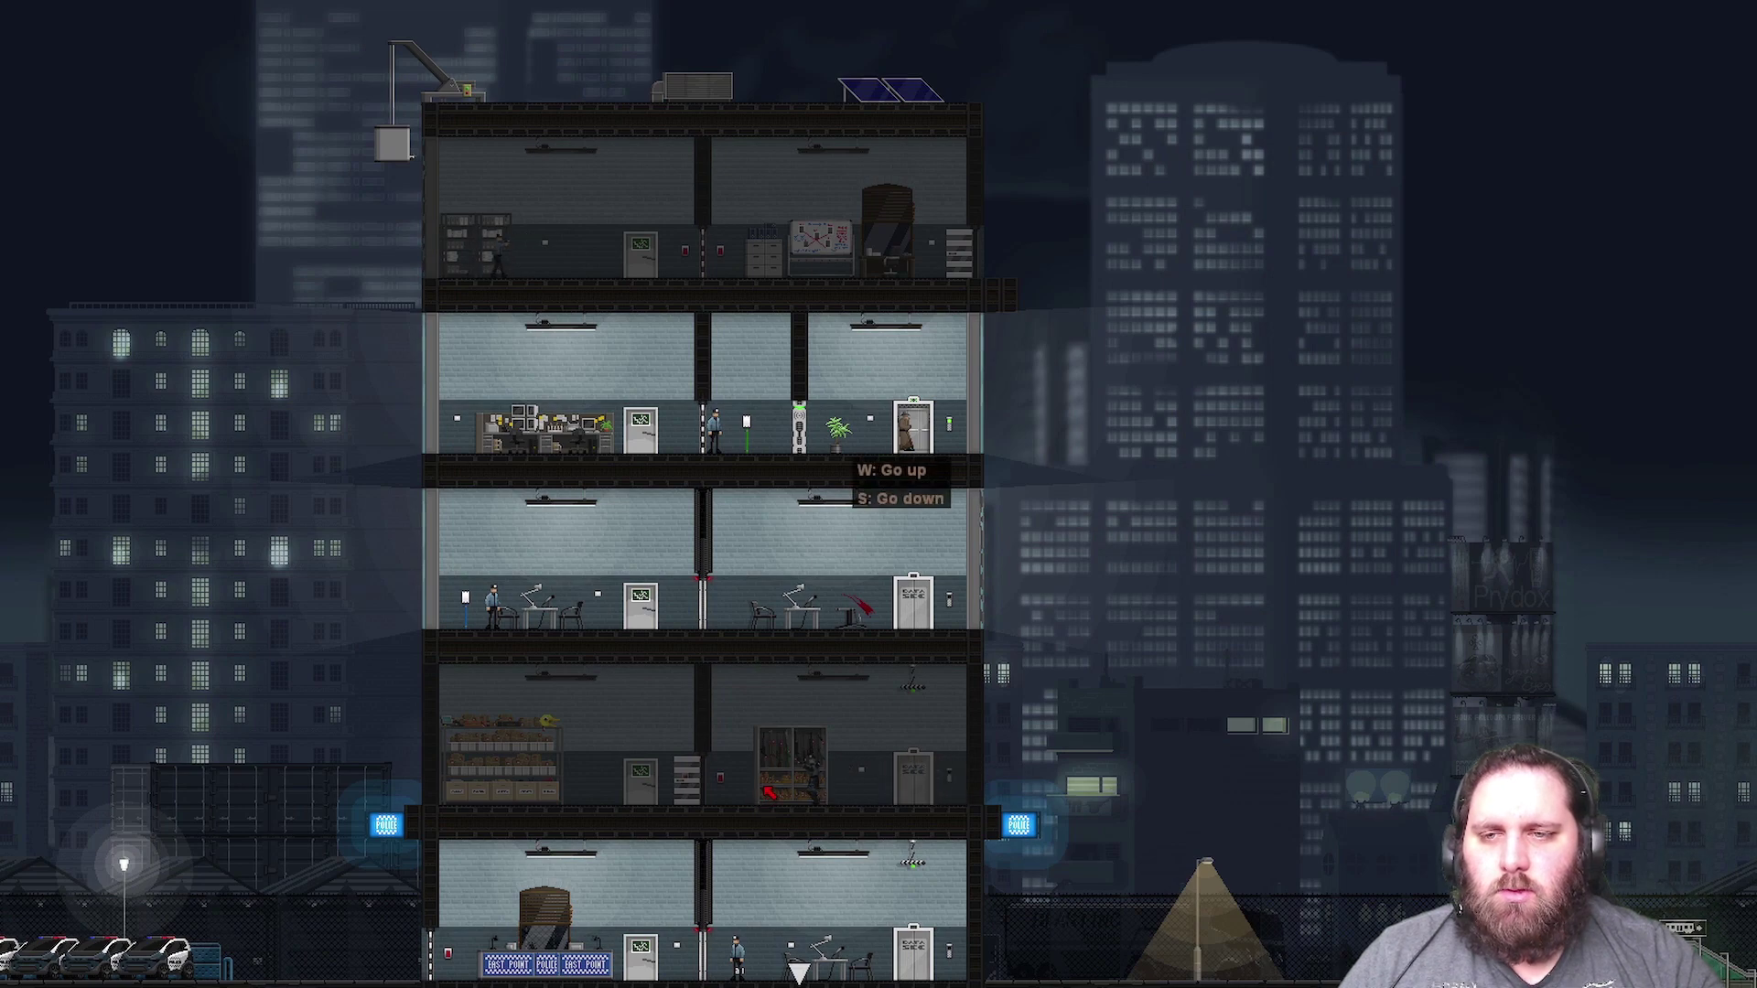
pyautogui.press('s')
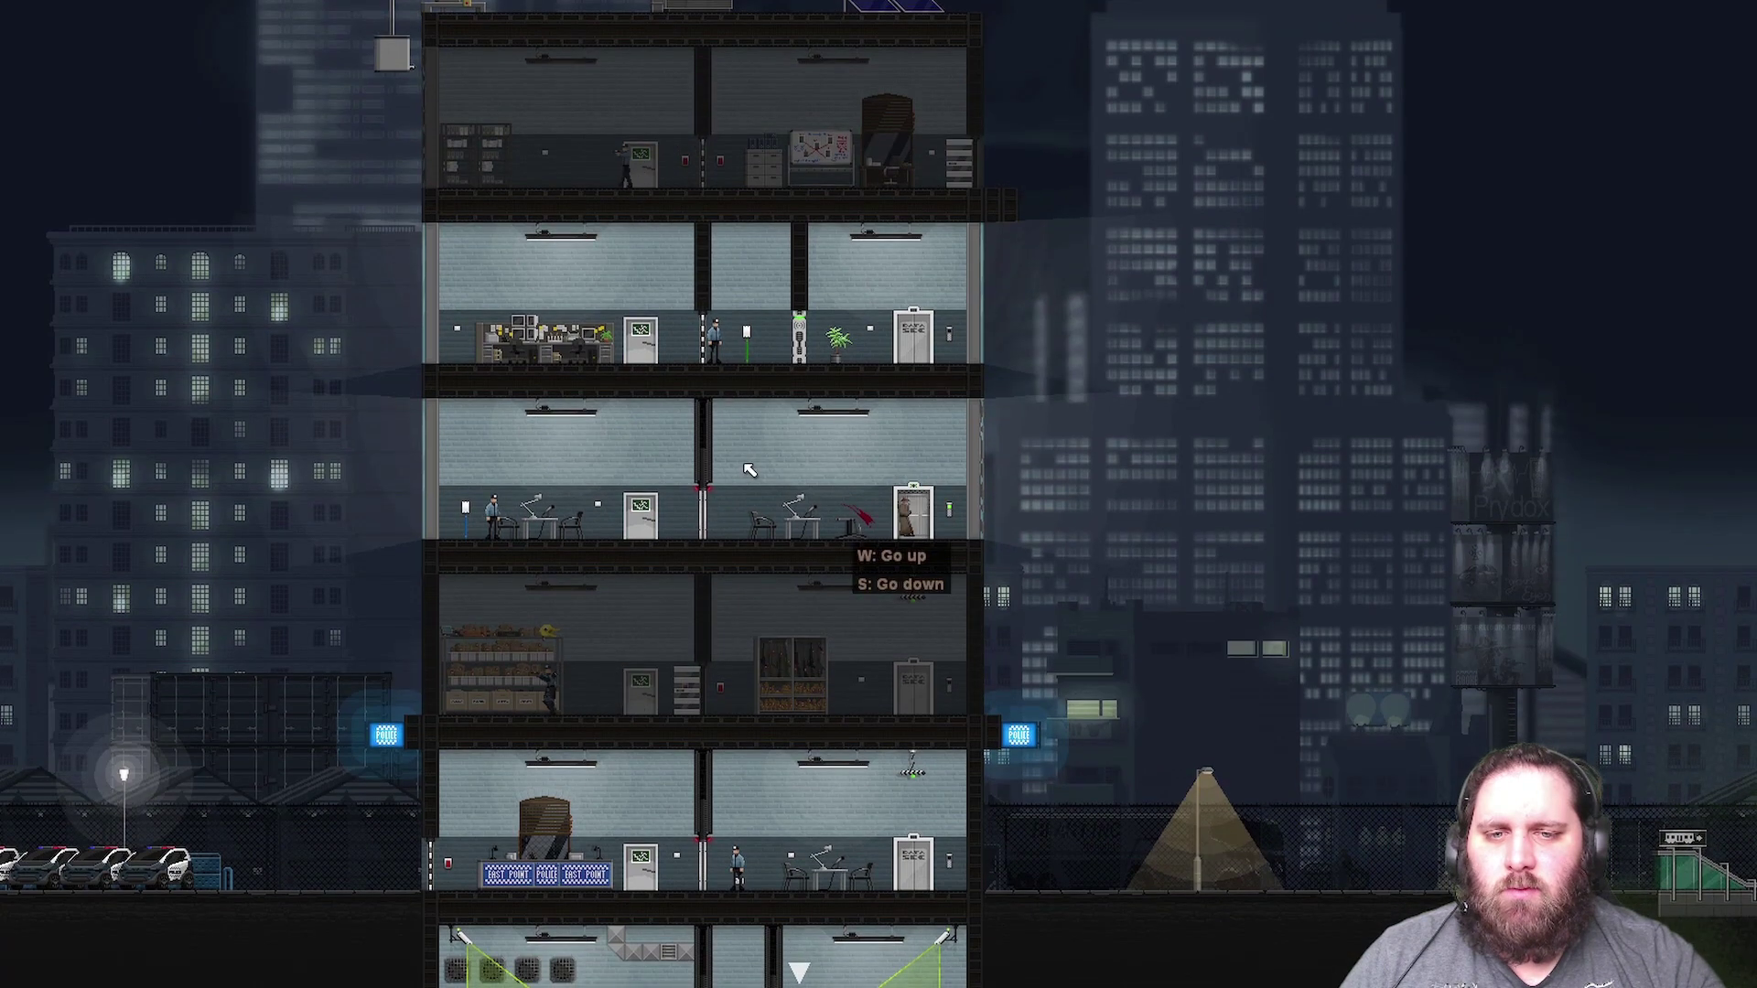
pyautogui.press('d')
pyautogui.press('ctrl')
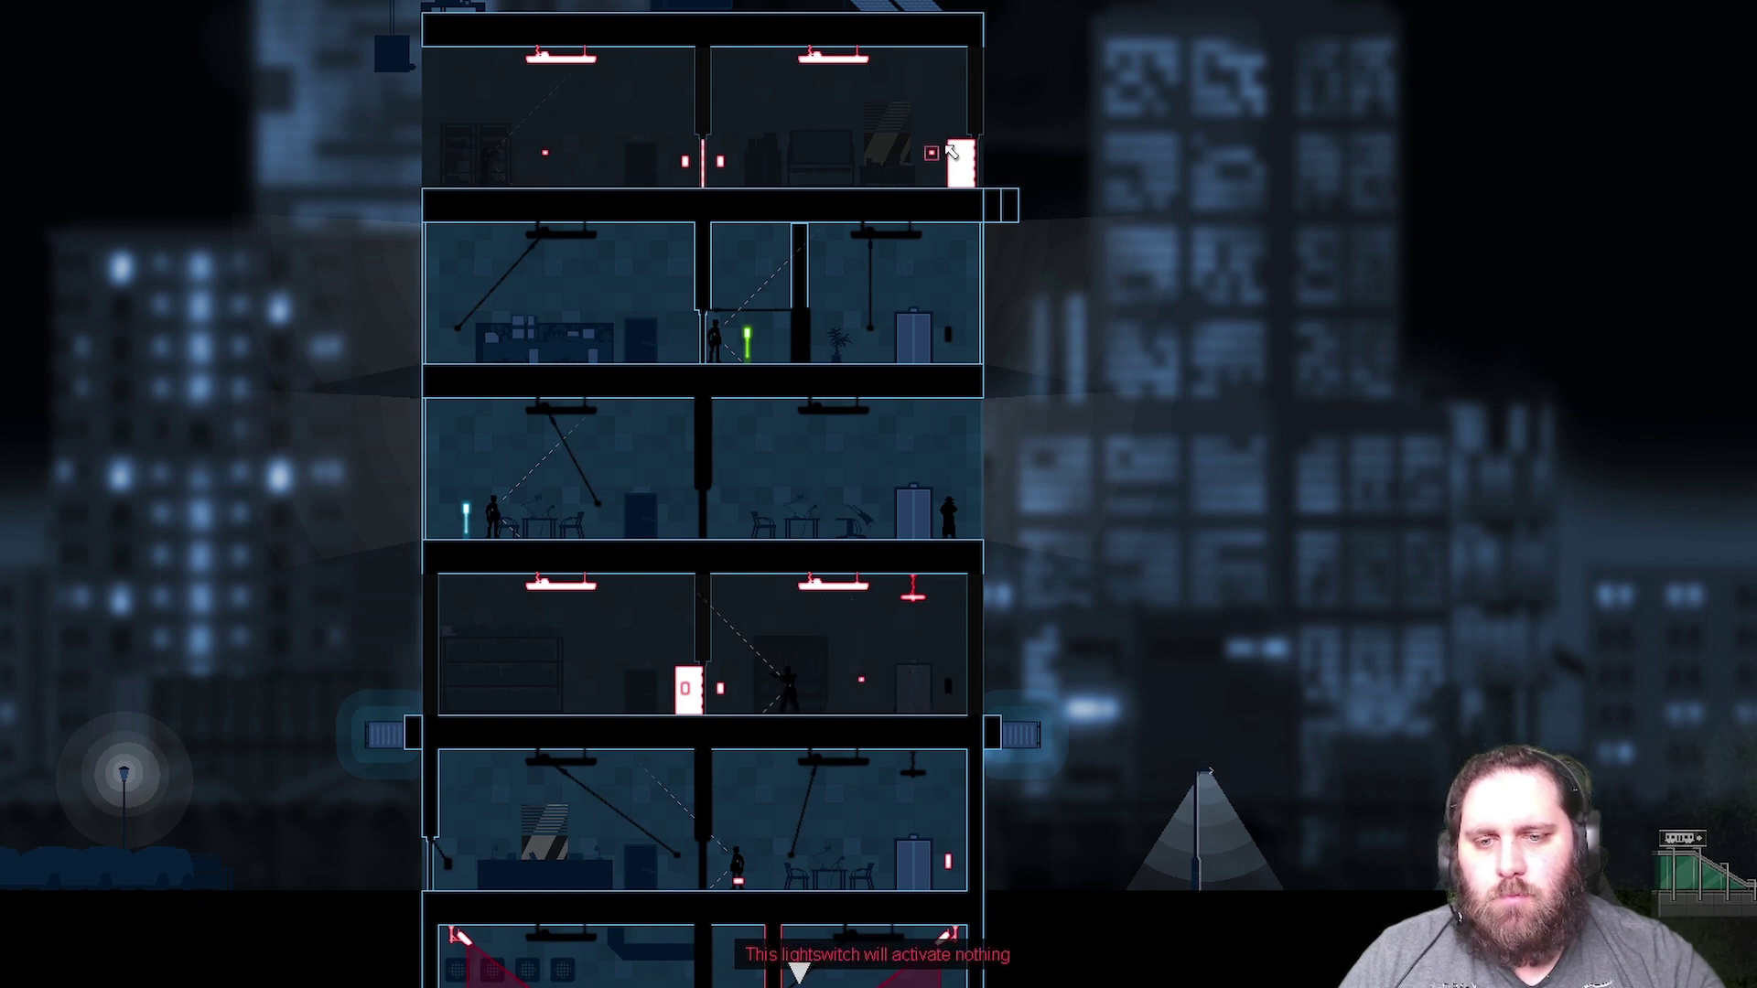
# - Leave the wiring view and leap up the building's outside wall
pyautogui.press('space')
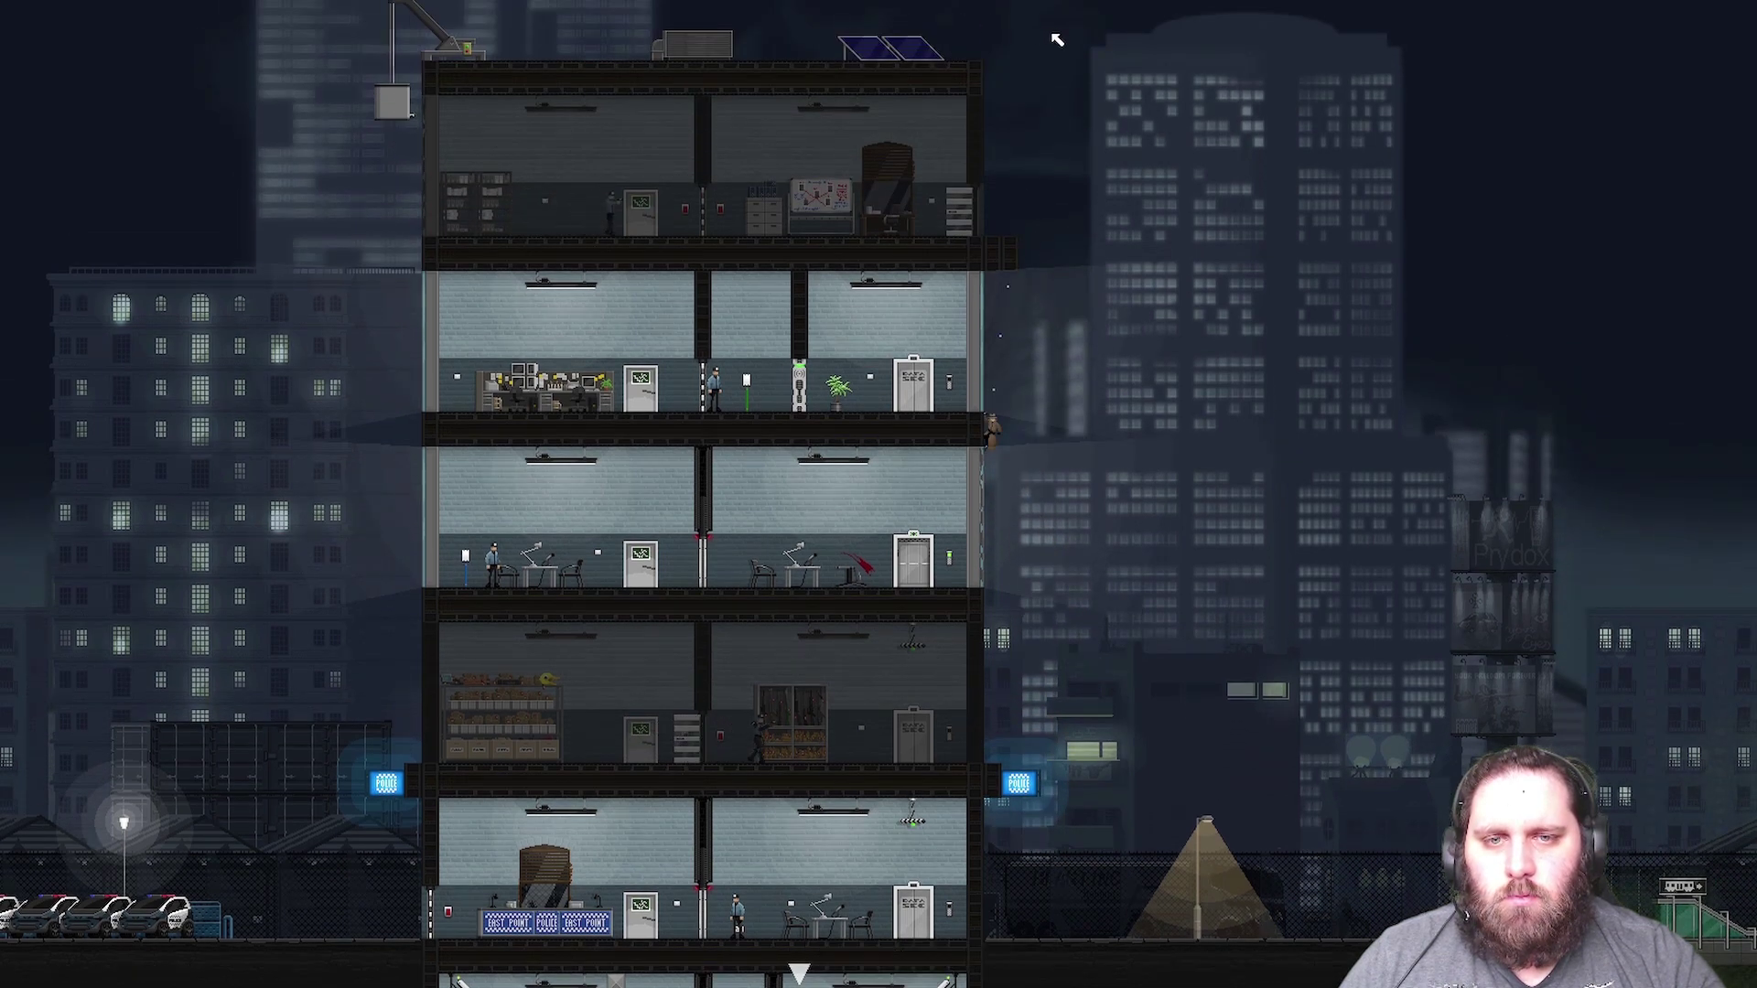
pyautogui.click(1056, 40)
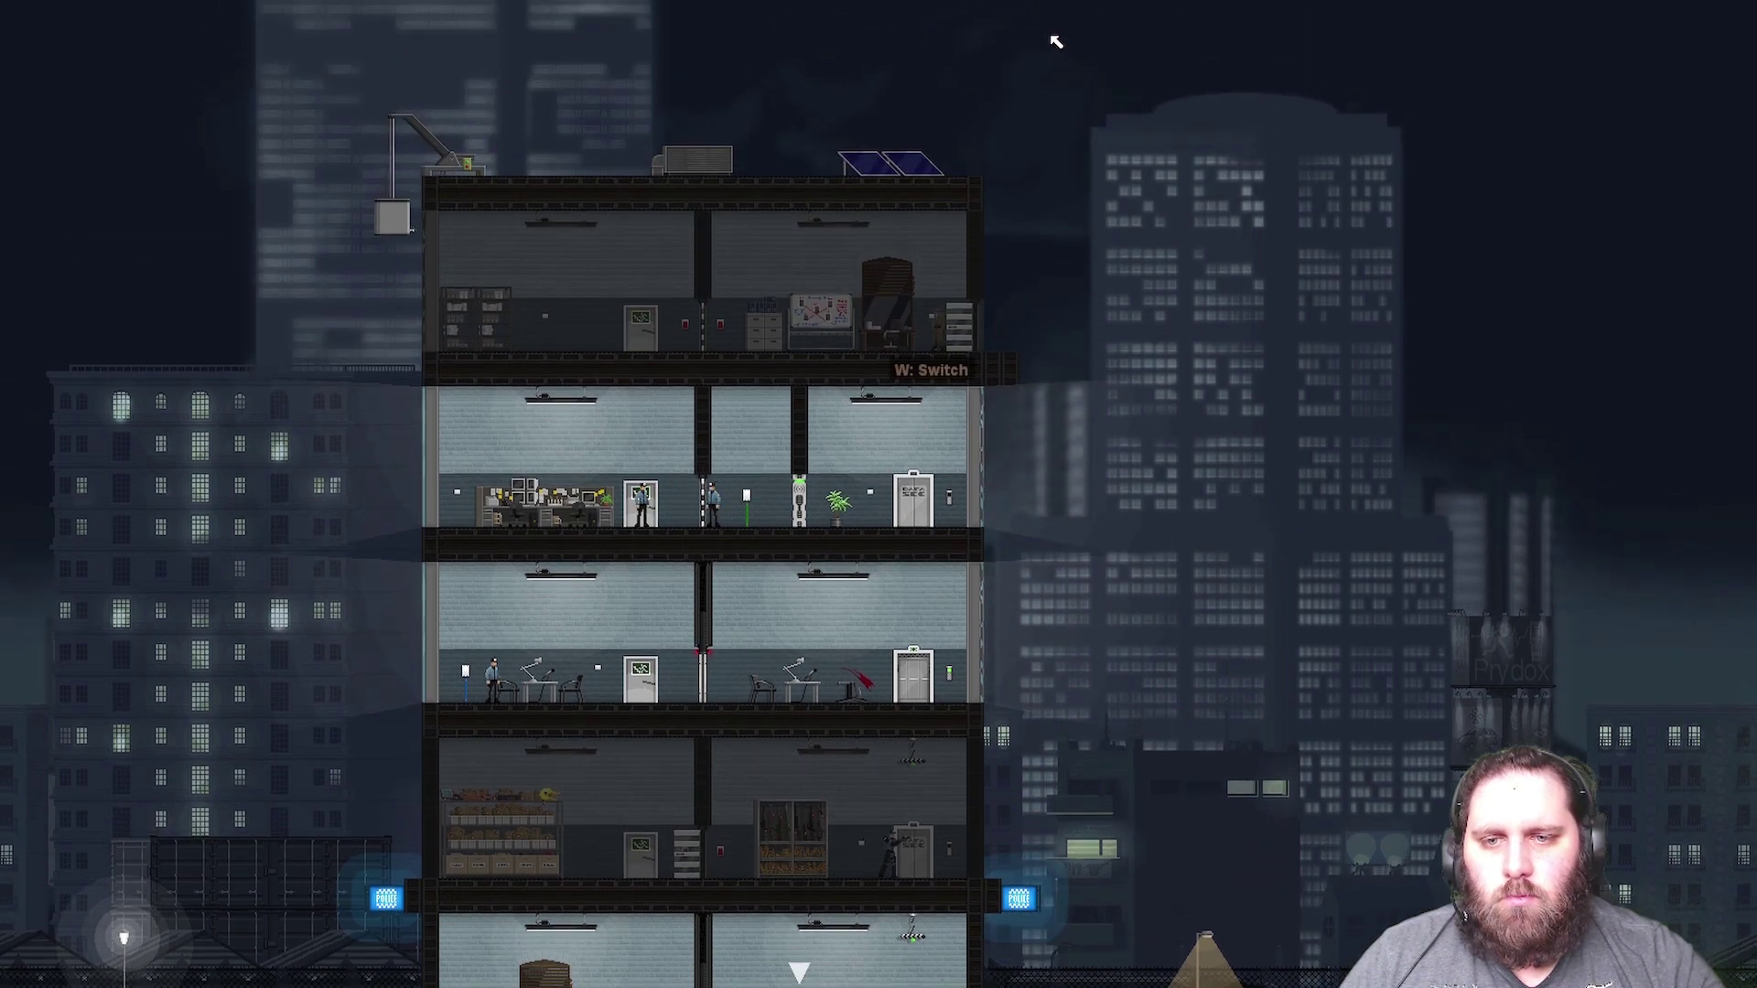
pyautogui.press('Tab')
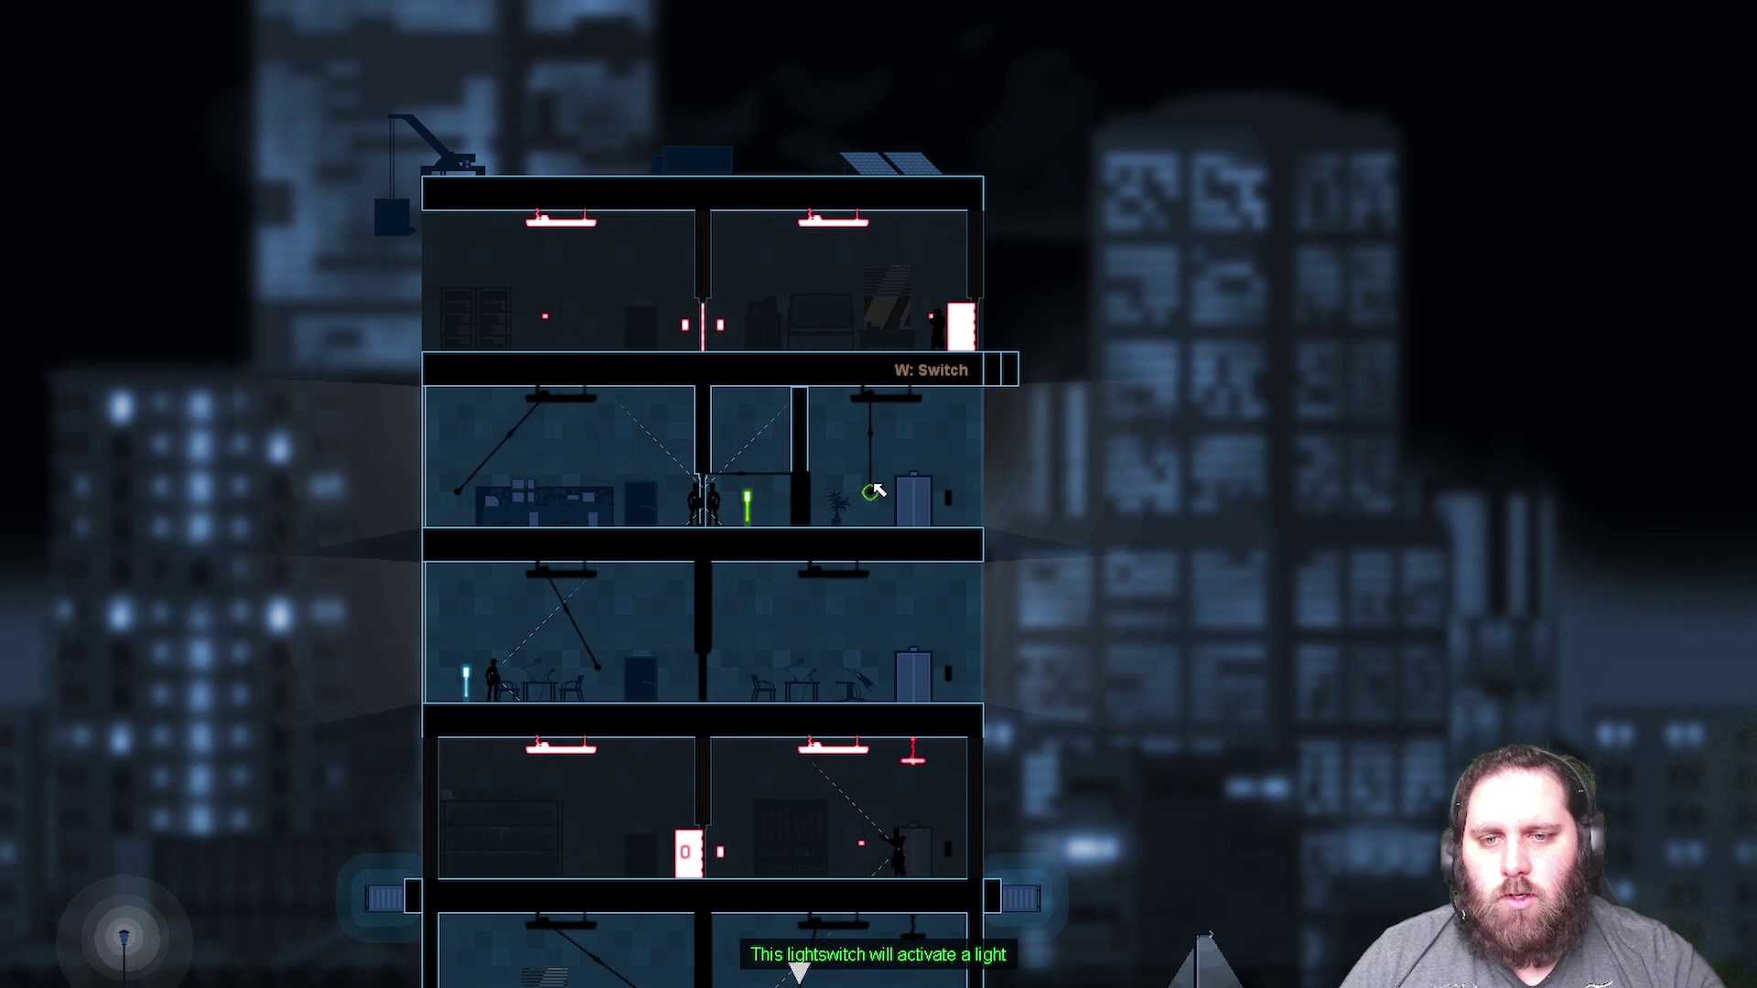
pyautogui.press('Tab')
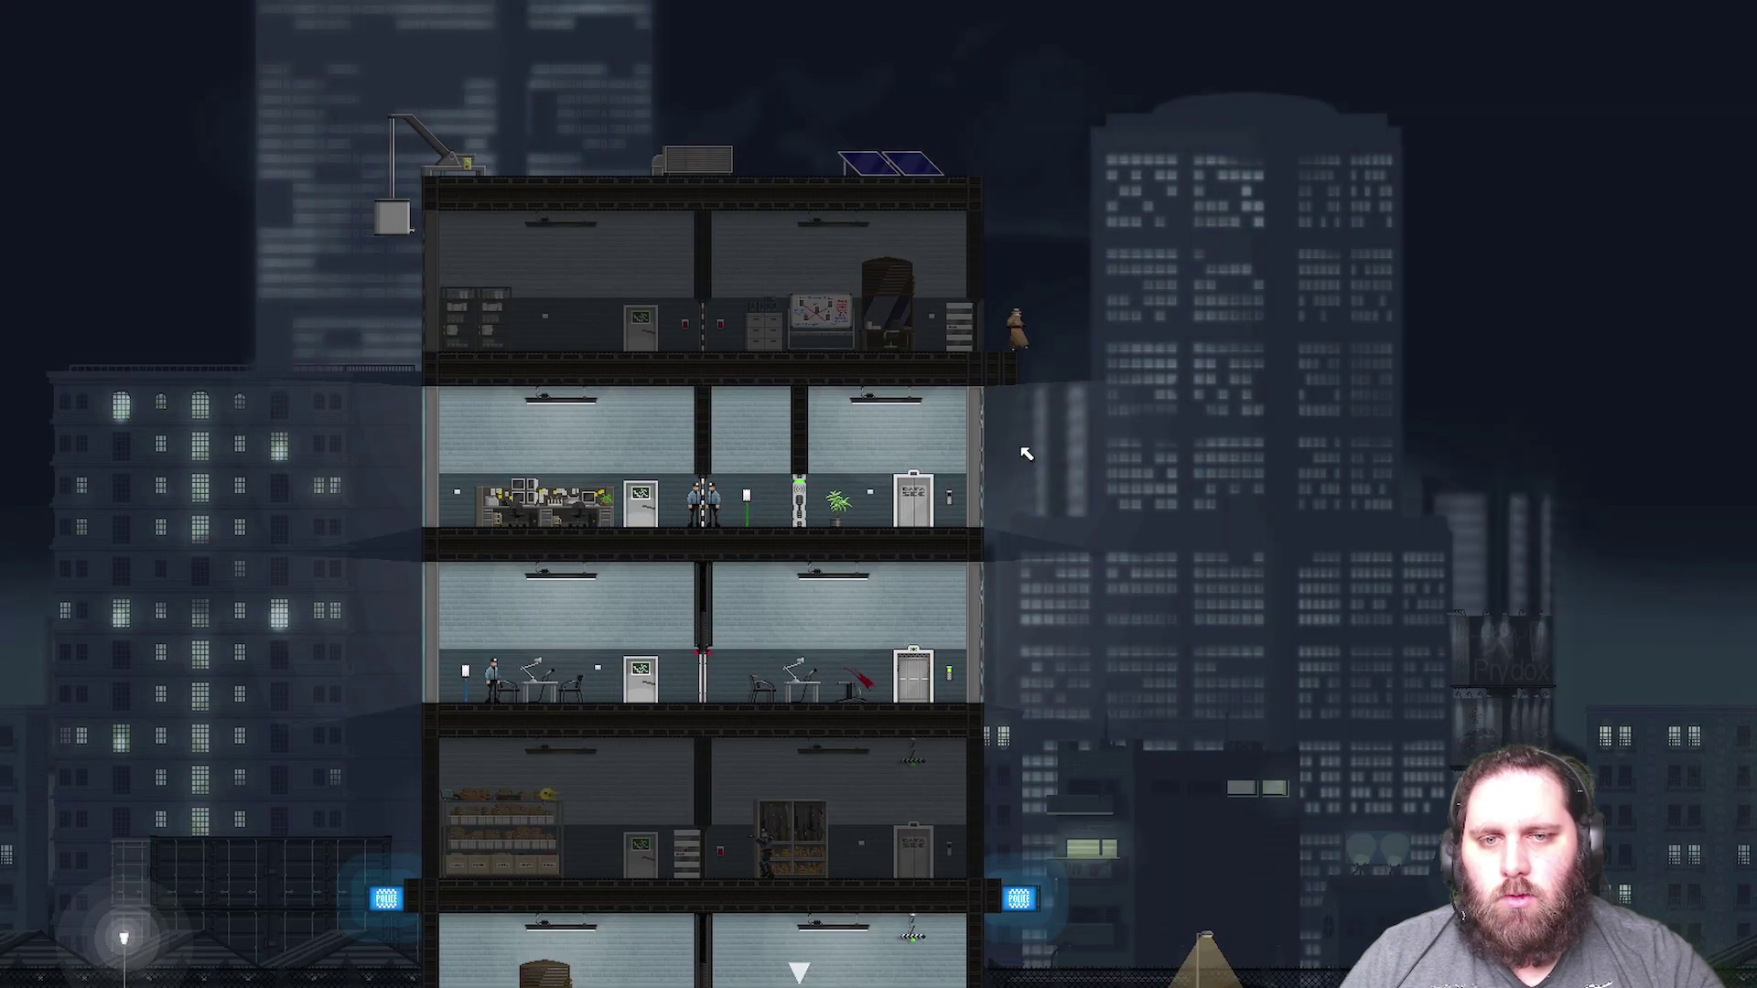
# - Jump back into the second floor, crawl along the ceiling, and walk to the lift
pyautogui.click(1001, 425)
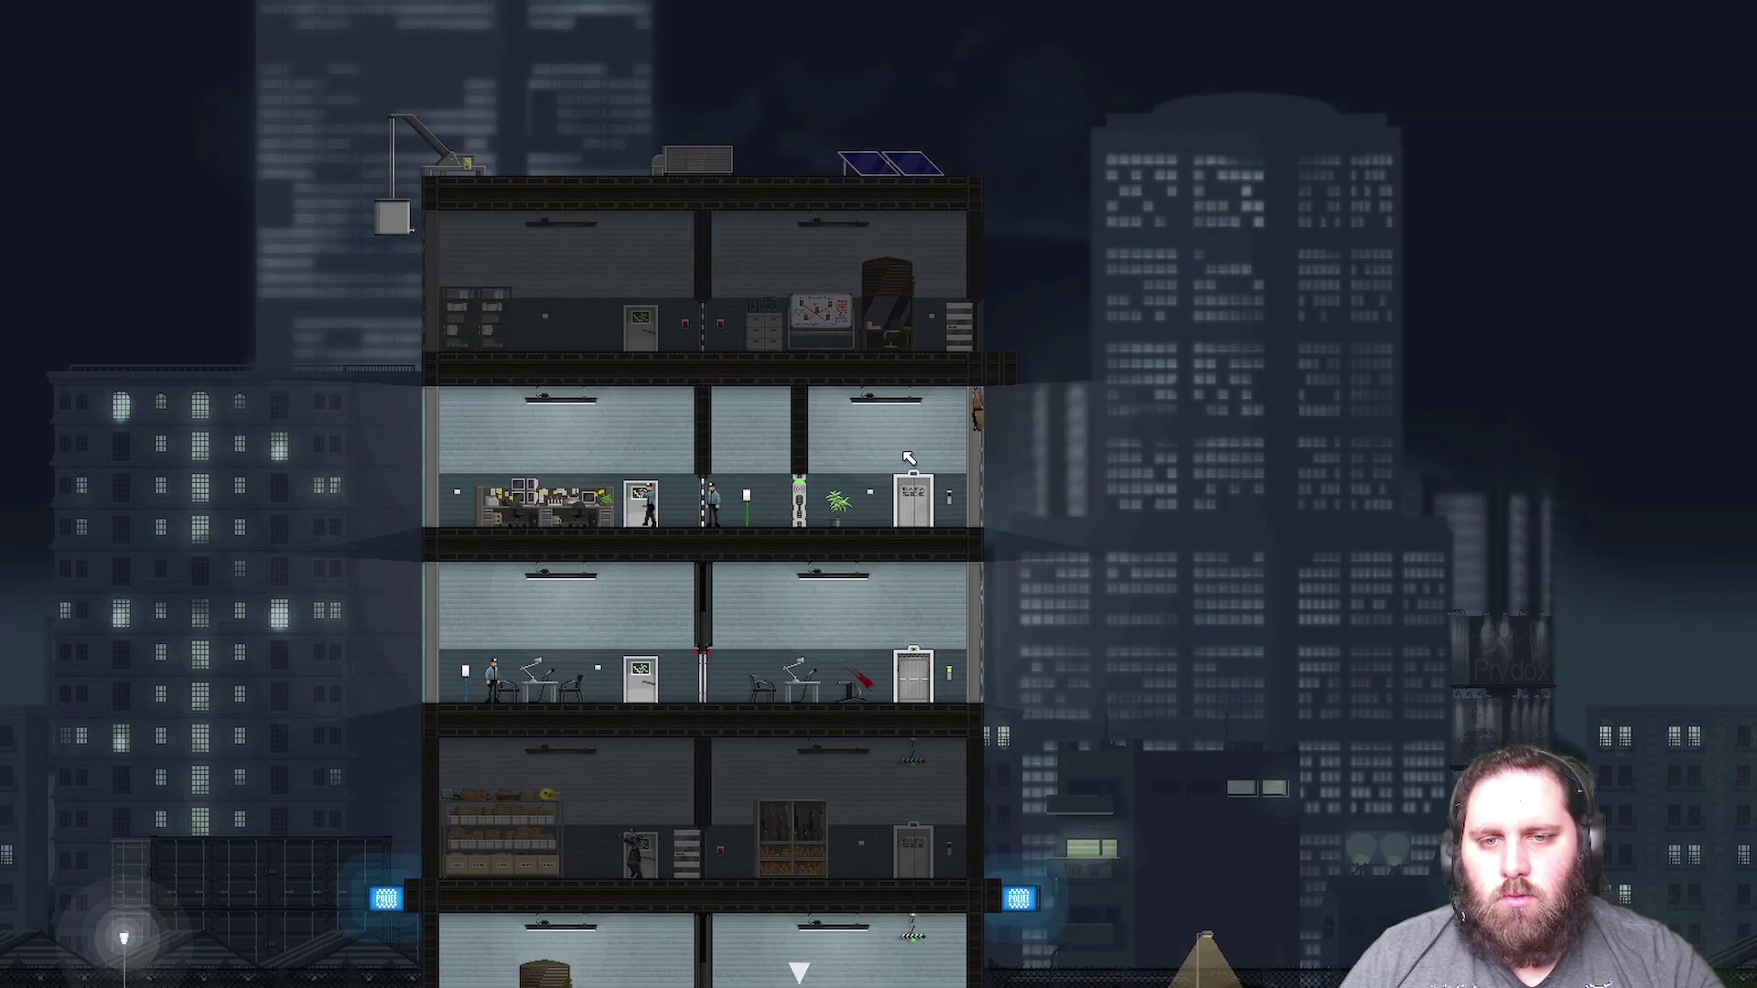
pyautogui.click(824, 459)
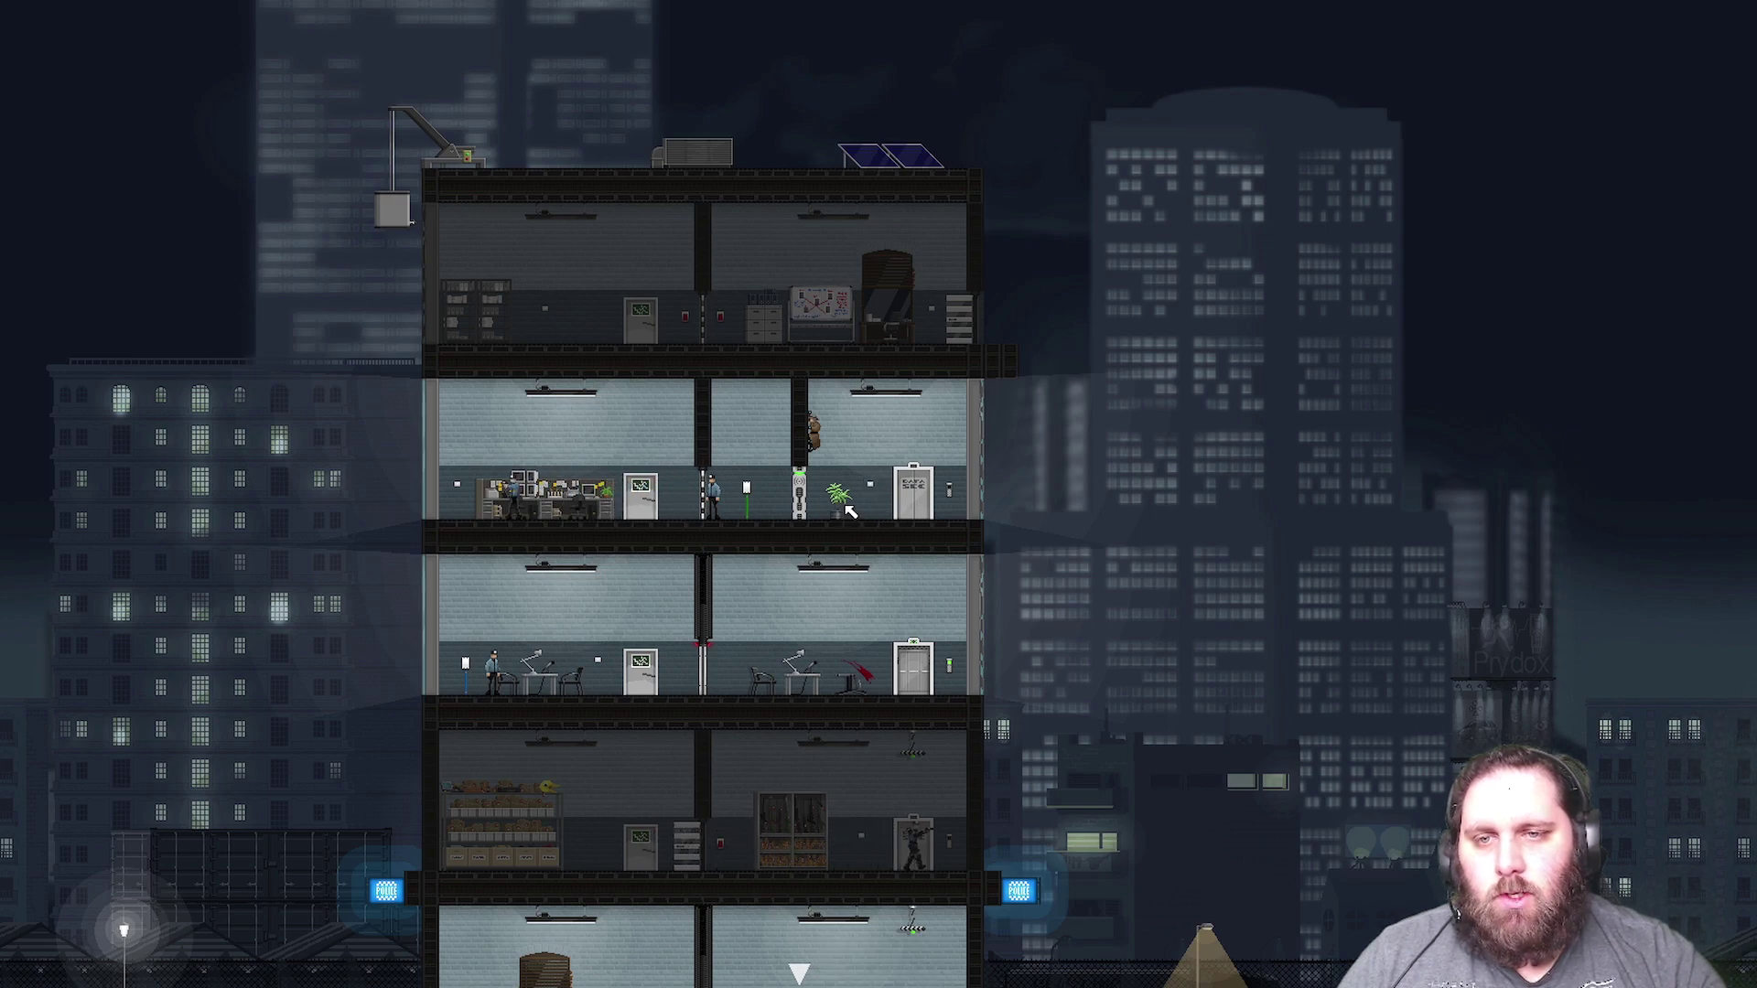
pyautogui.press('Tab')
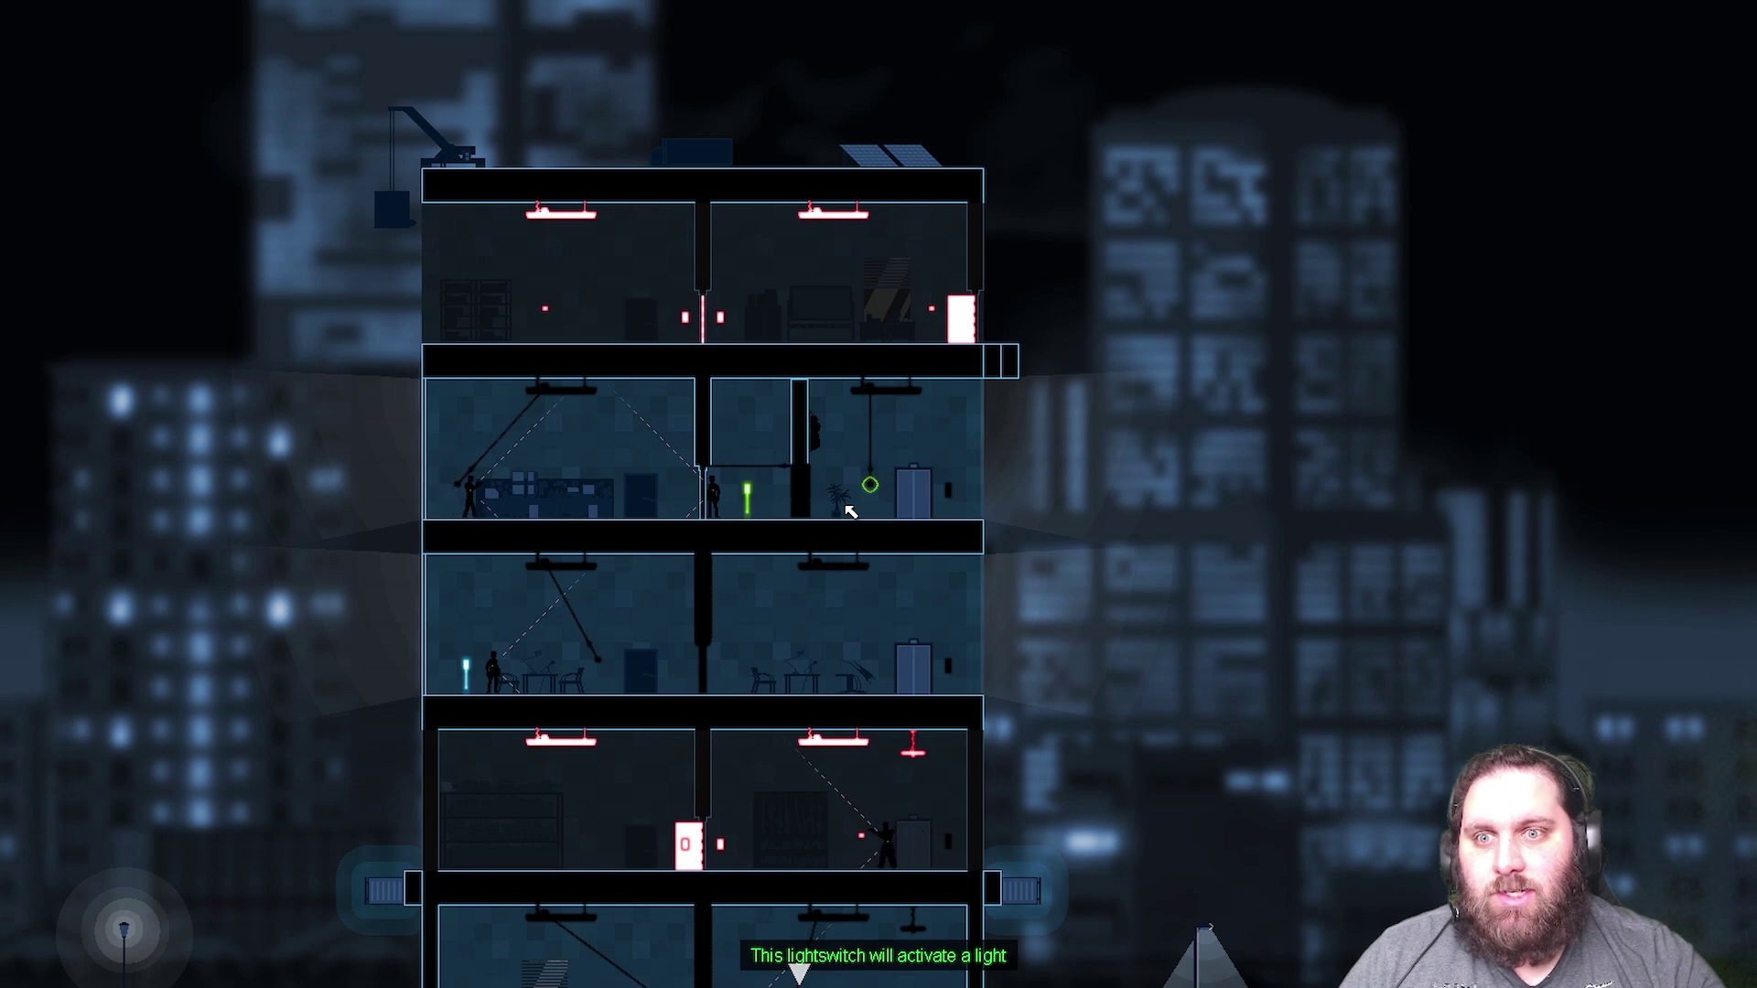
pyautogui.press('Tab')
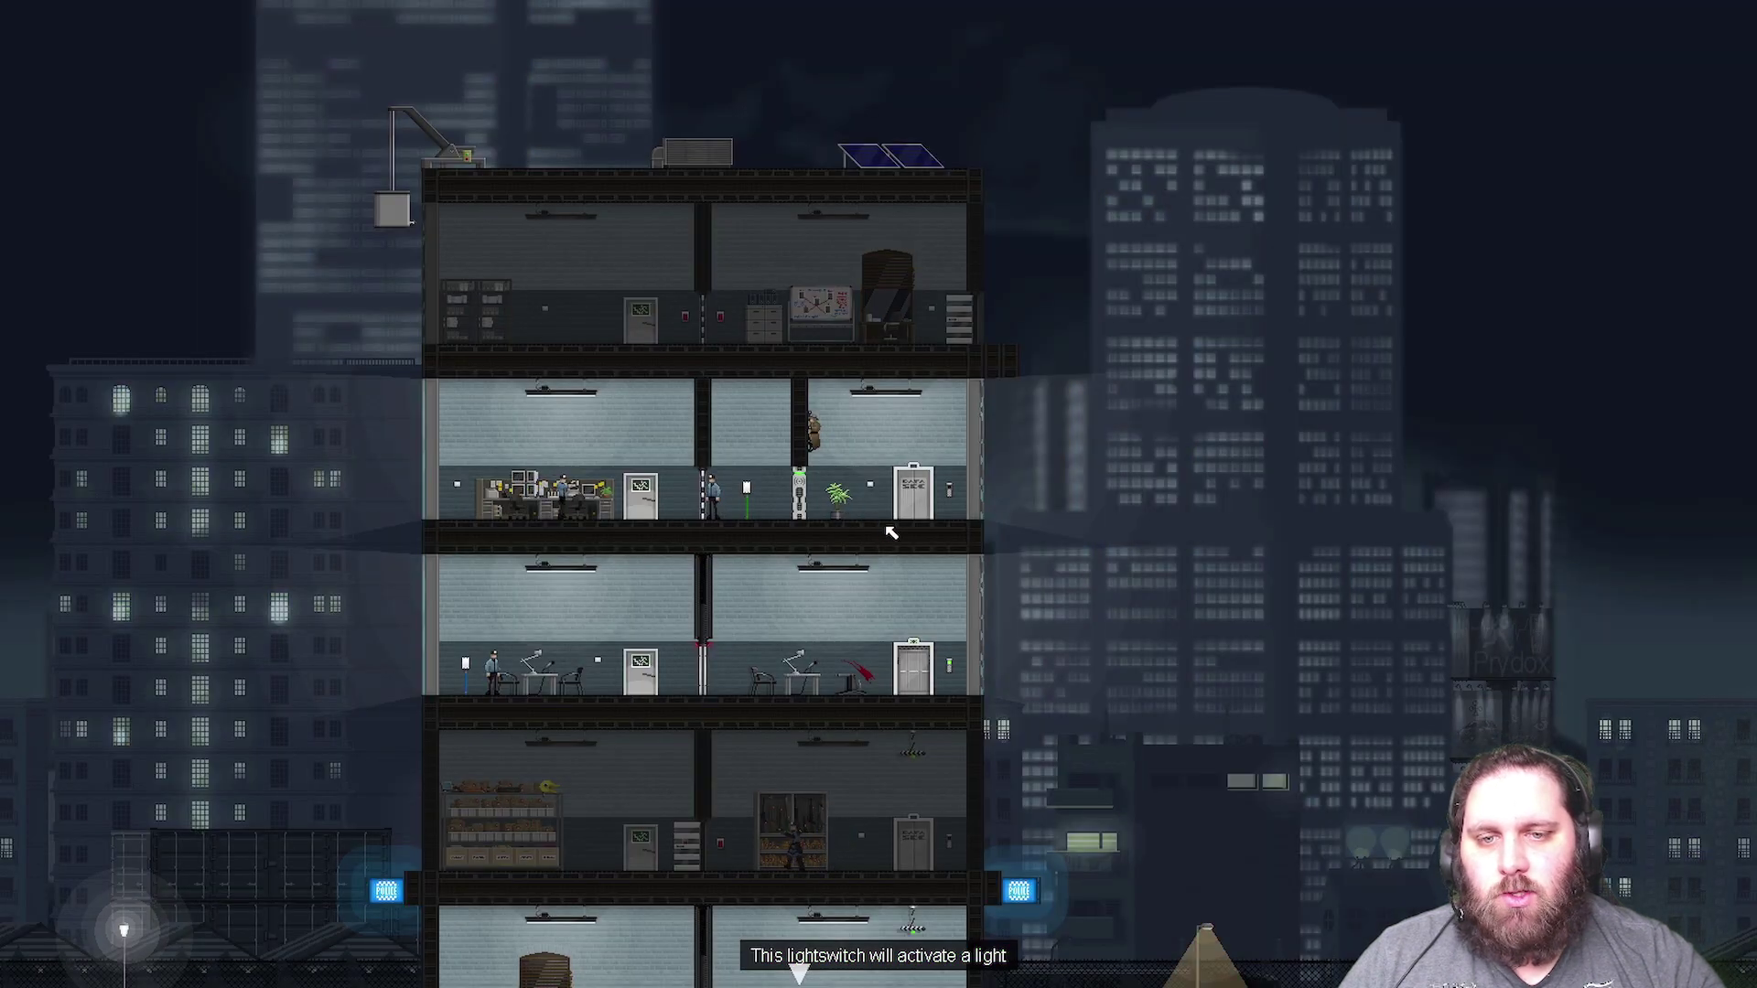
pyautogui.press('d')
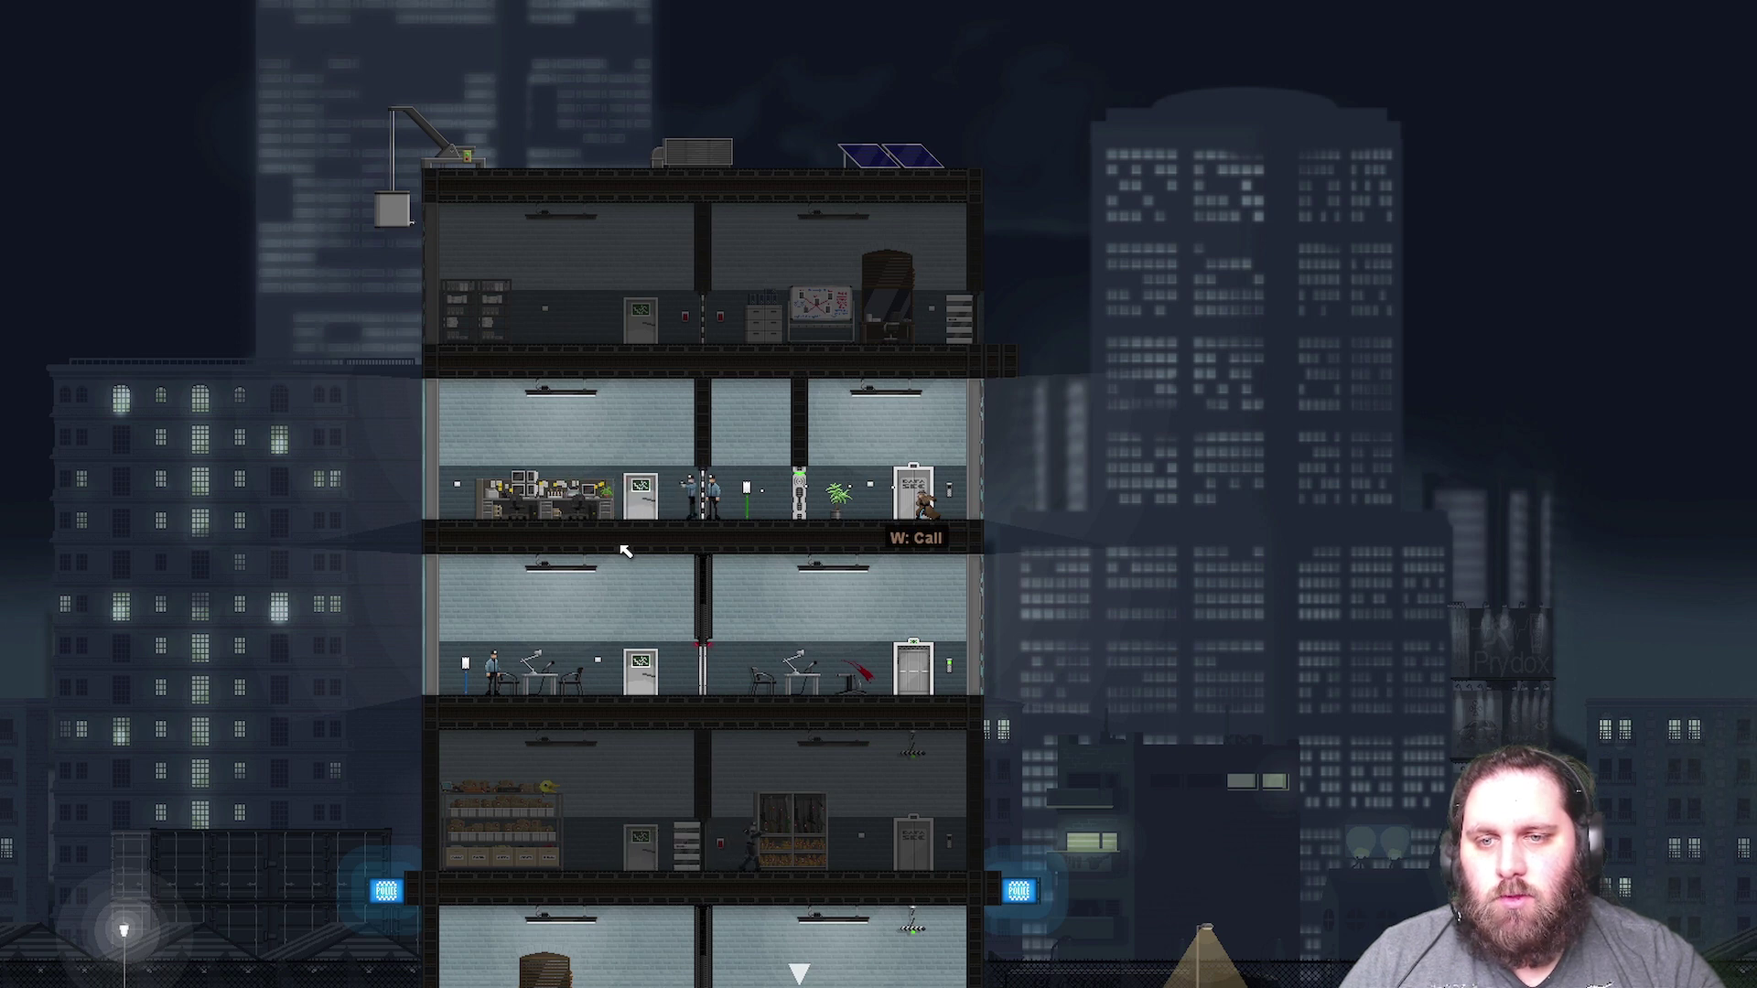
# - Reload the most recent autosave from the saved-games list
pyautogui.press('Escape')
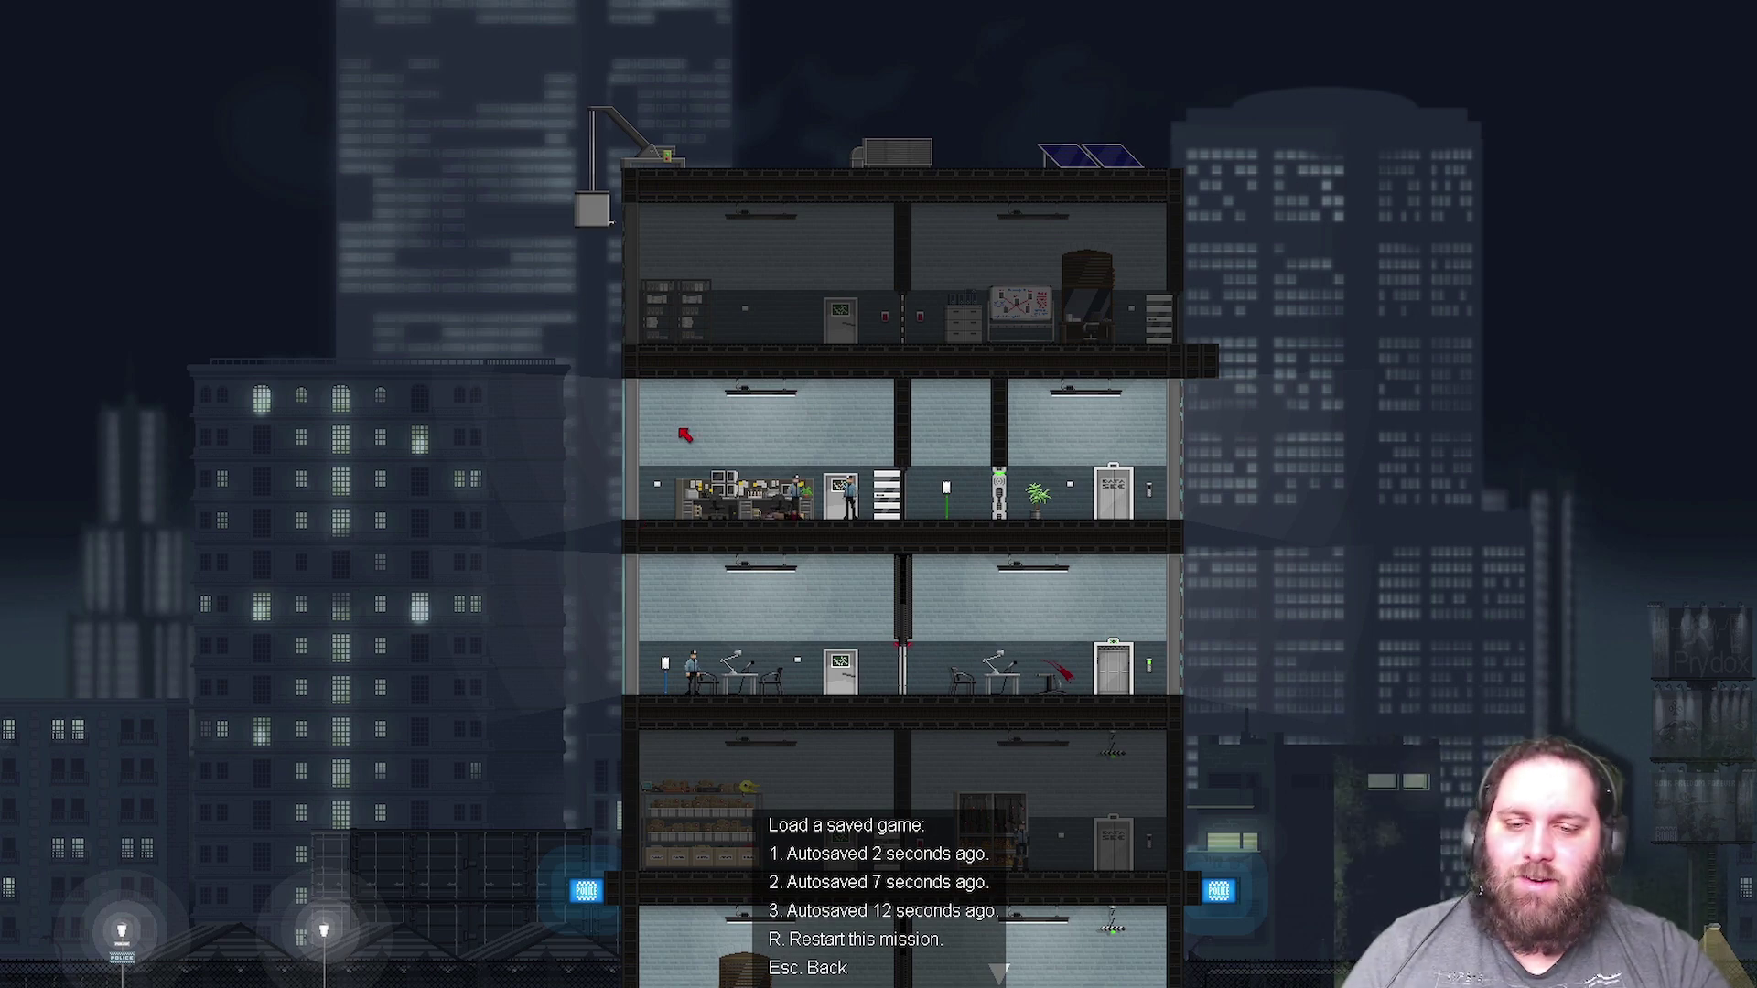
pyautogui.press('1')
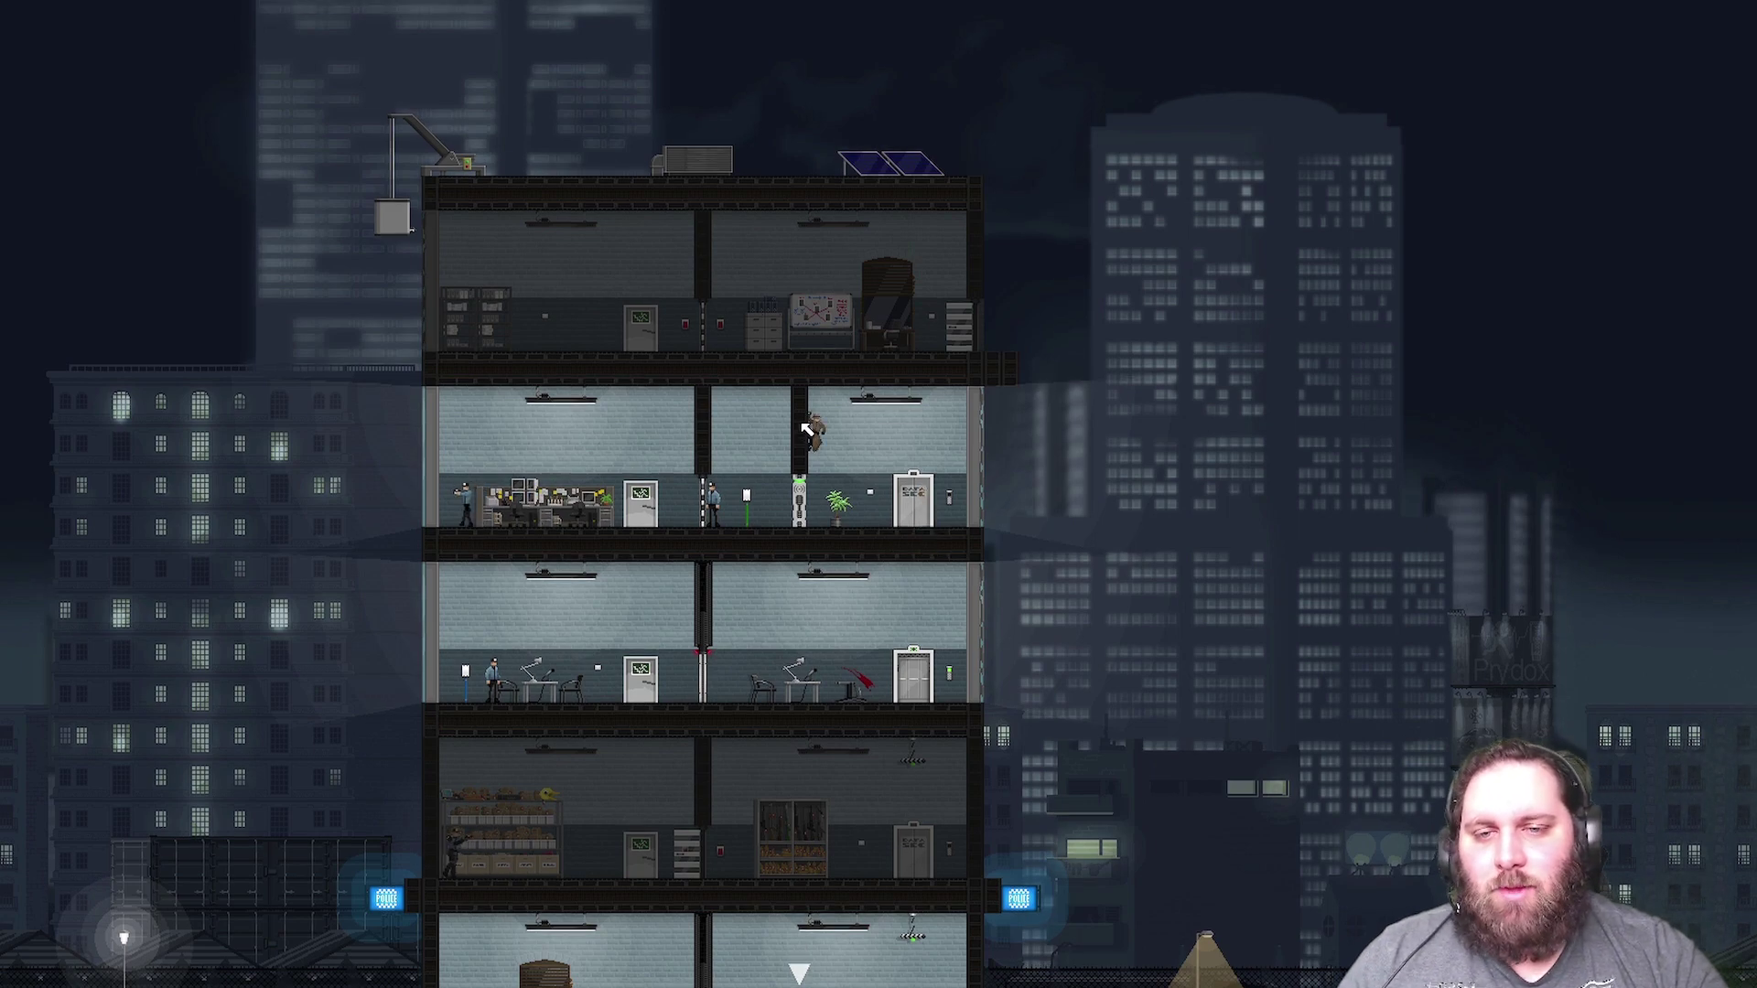
pyautogui.press('Tab')
pyautogui.press('Tab')
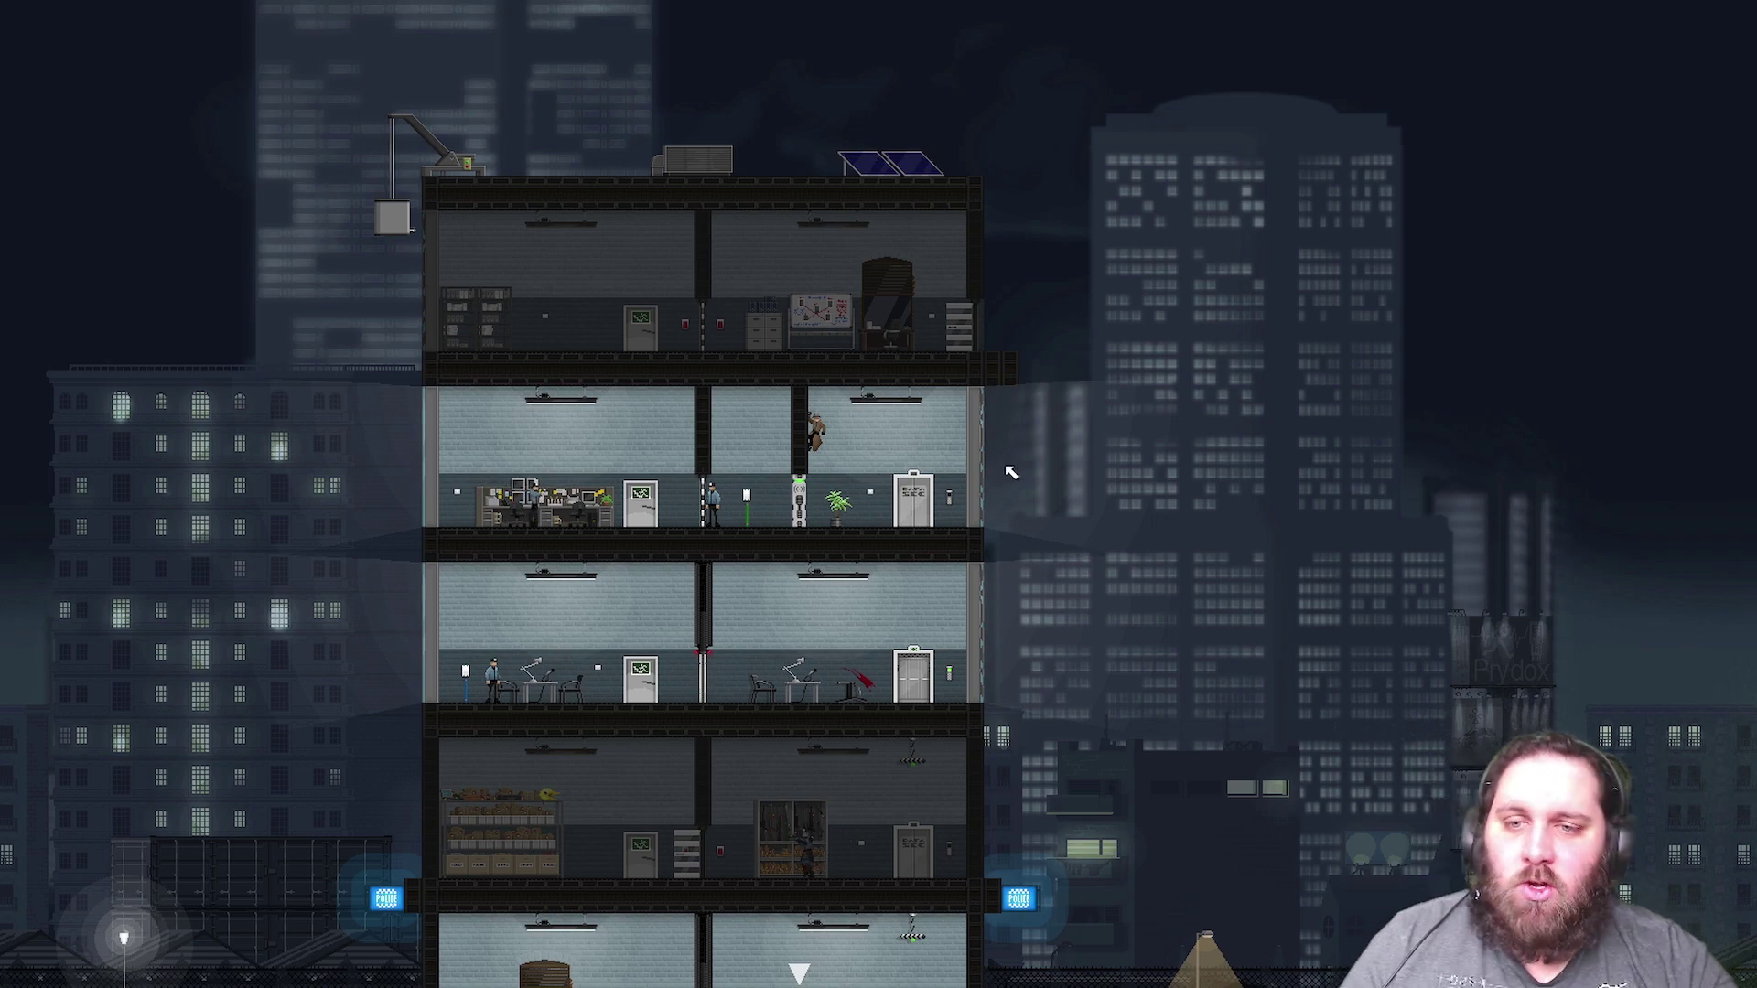
# - Wire the top-floor lightswitch to the locked door and a power socket in Crosslink
pyautogui.press('space')
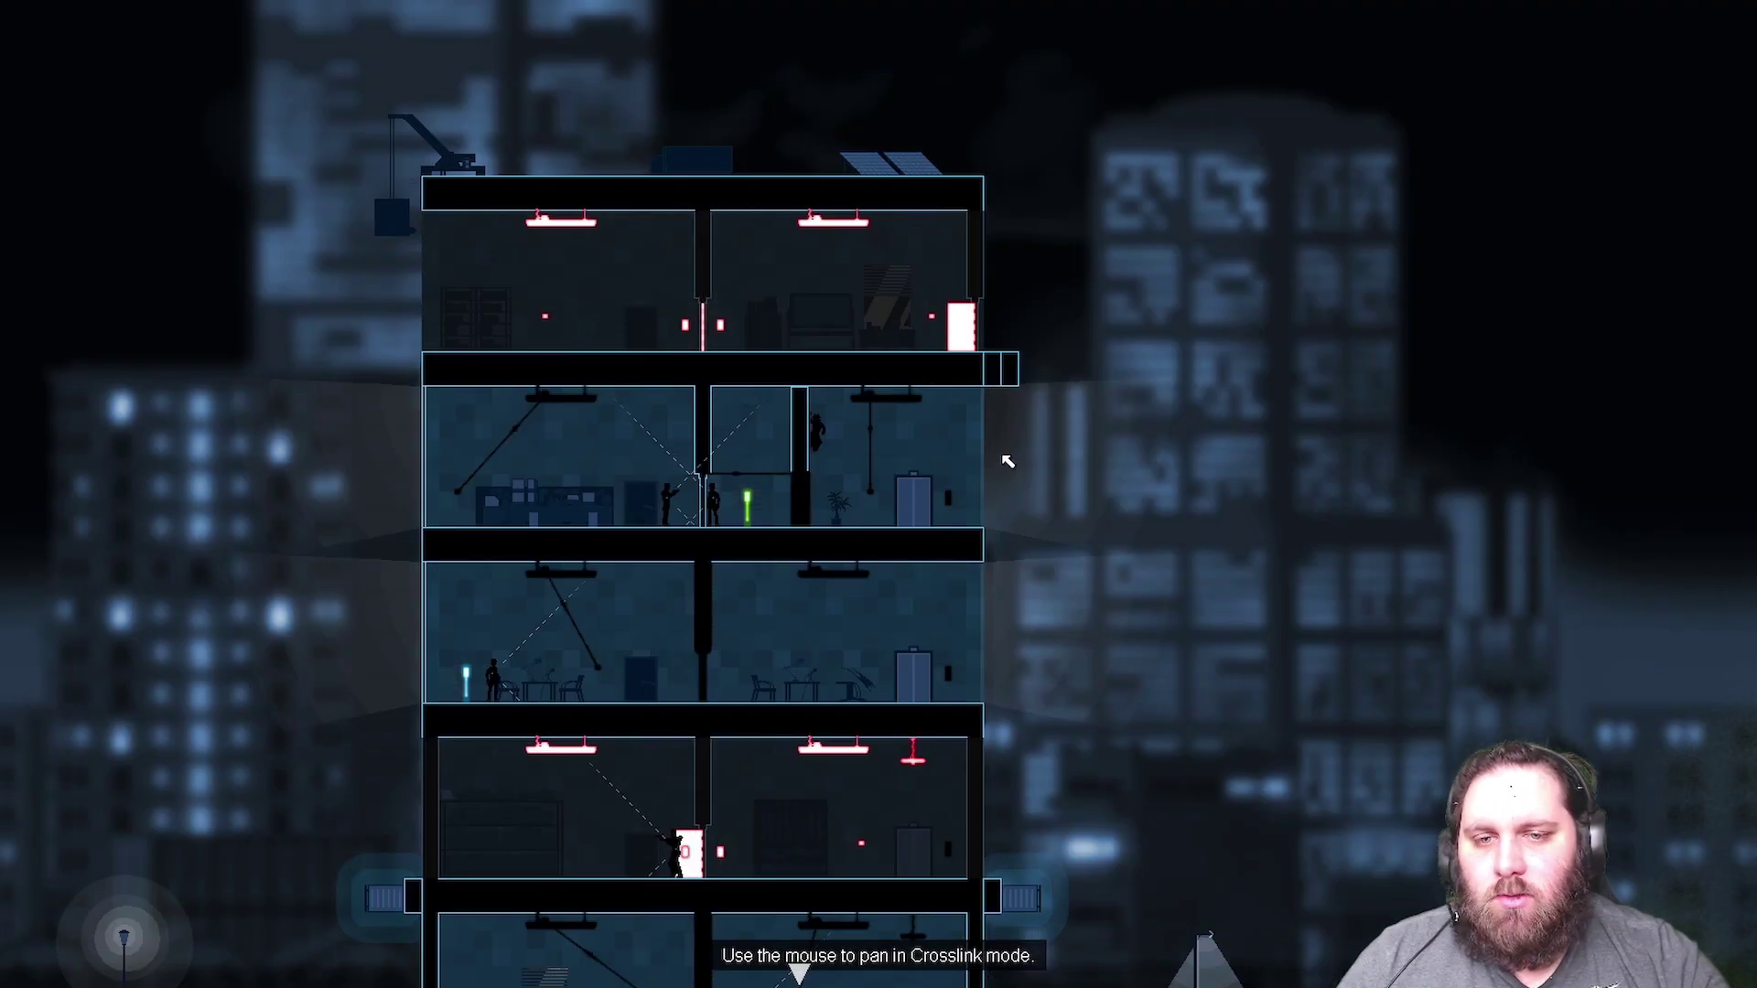
pyautogui.press('space')
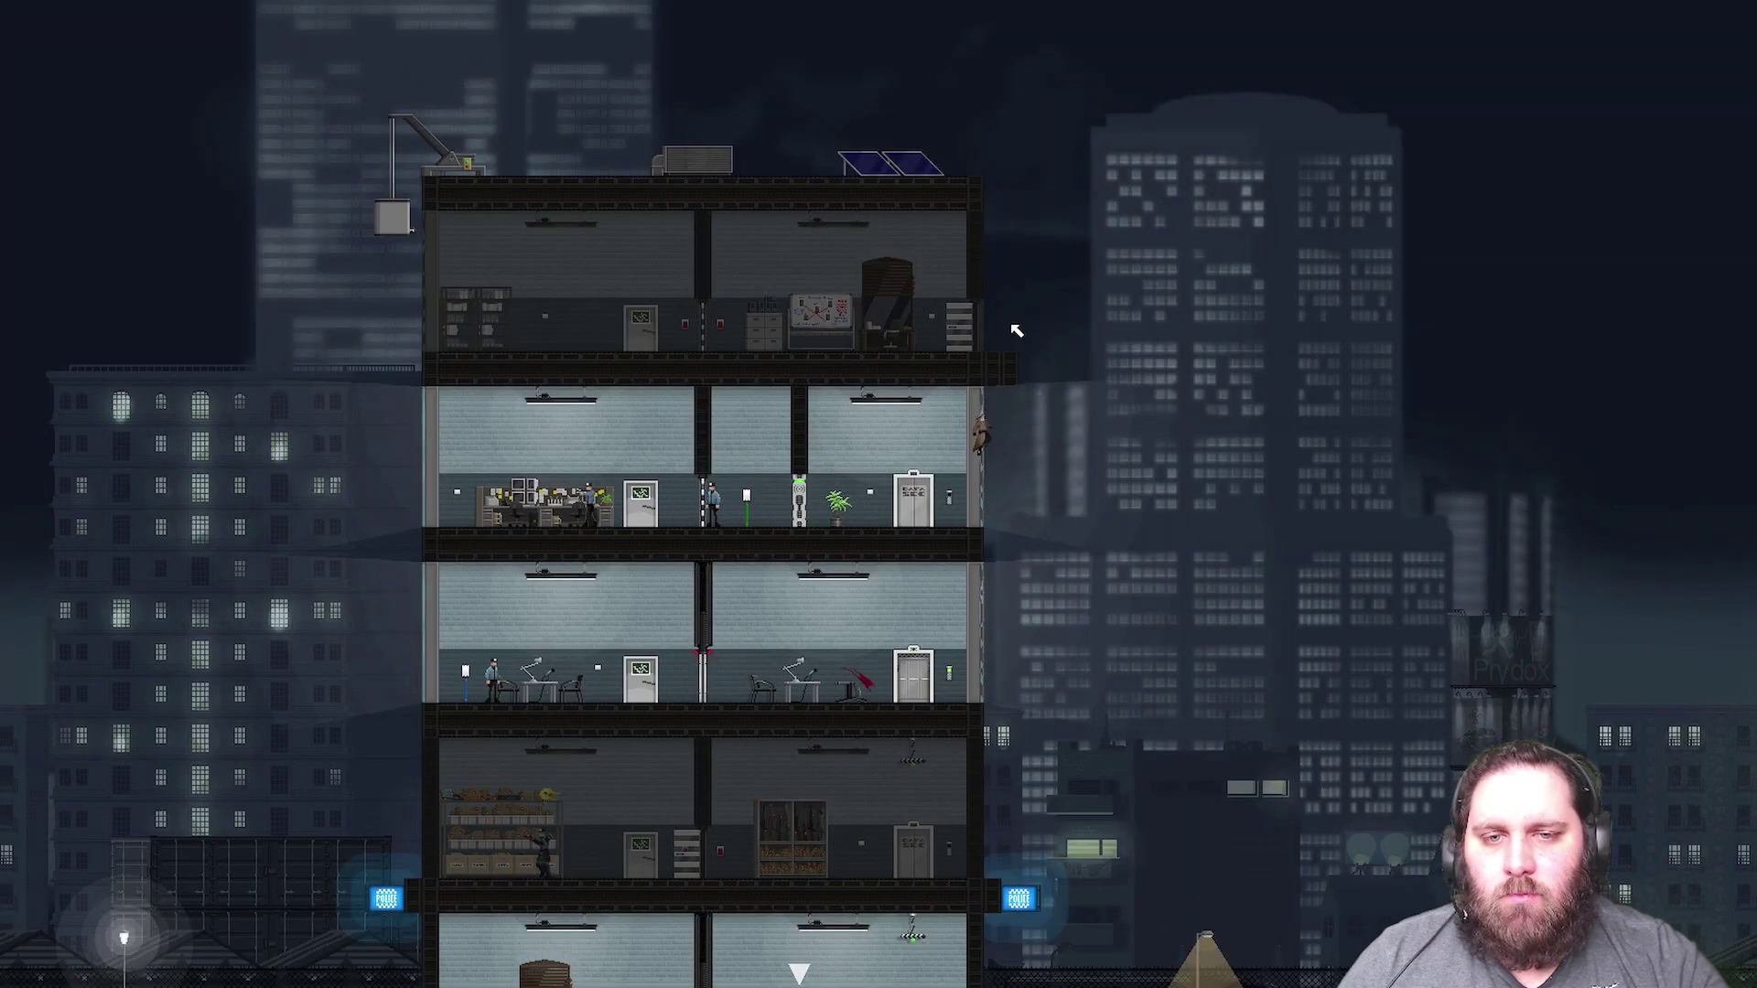
pyautogui.press('space')
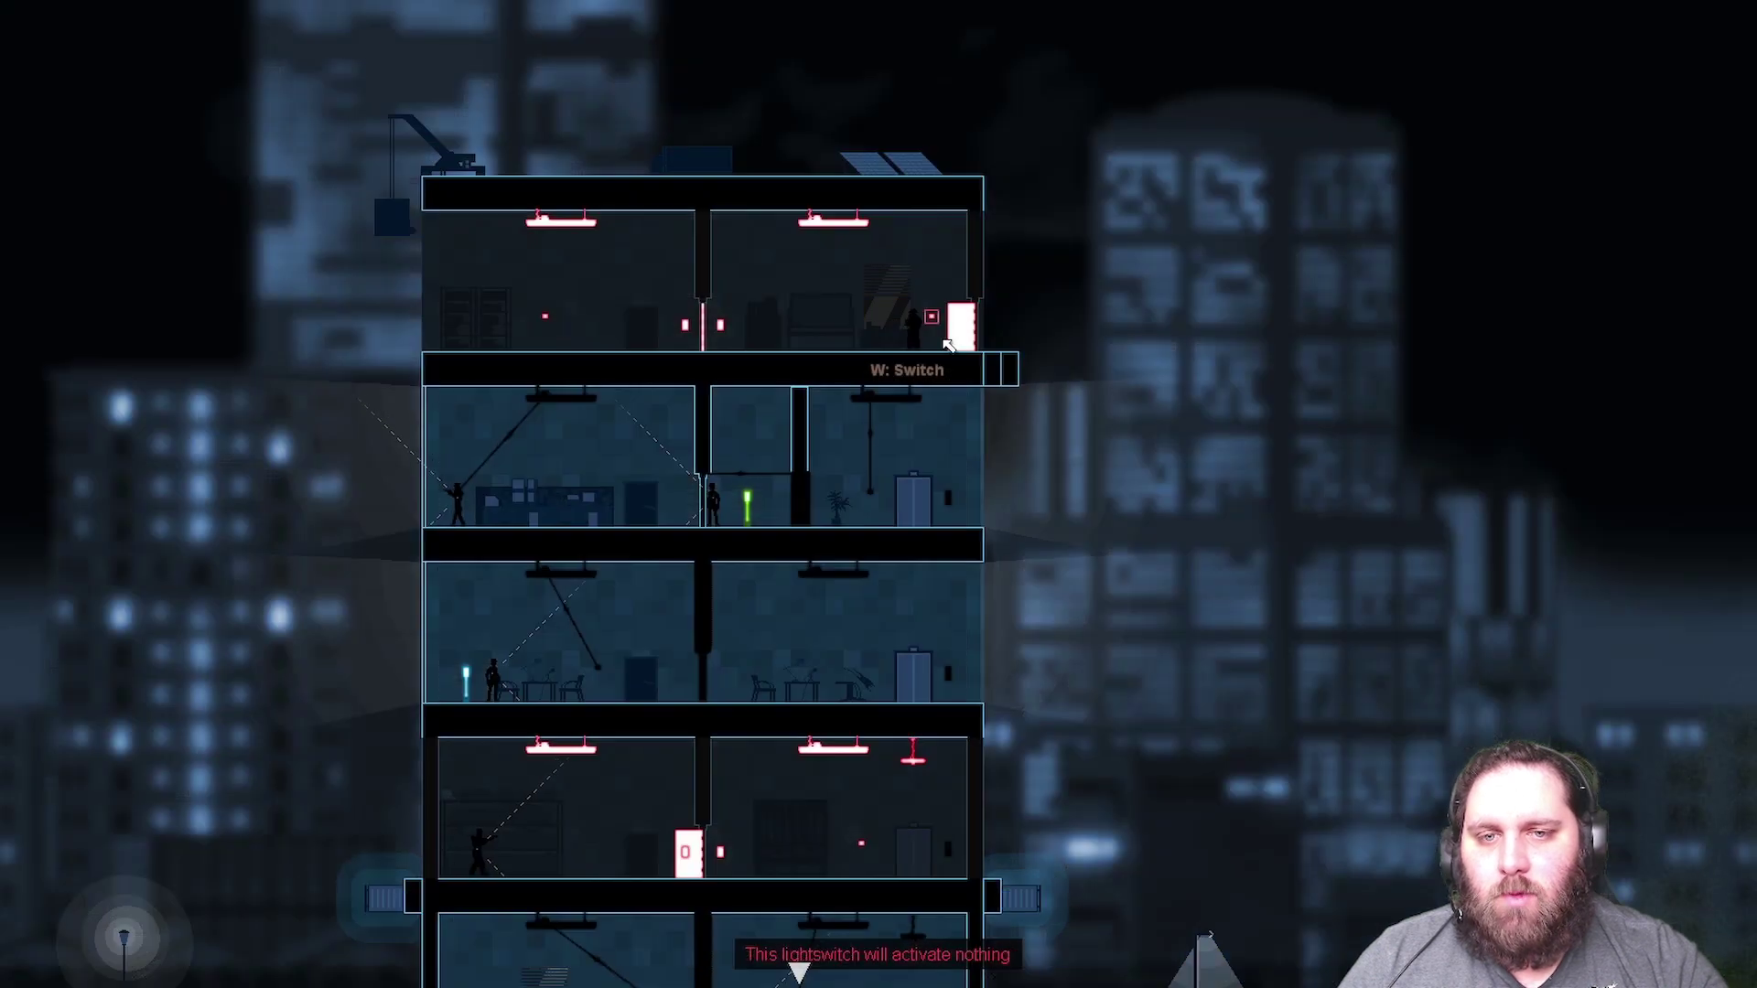
pyautogui.moveTo(936, 324); pyautogui.dragTo(723, 294)
pyautogui.press('space')
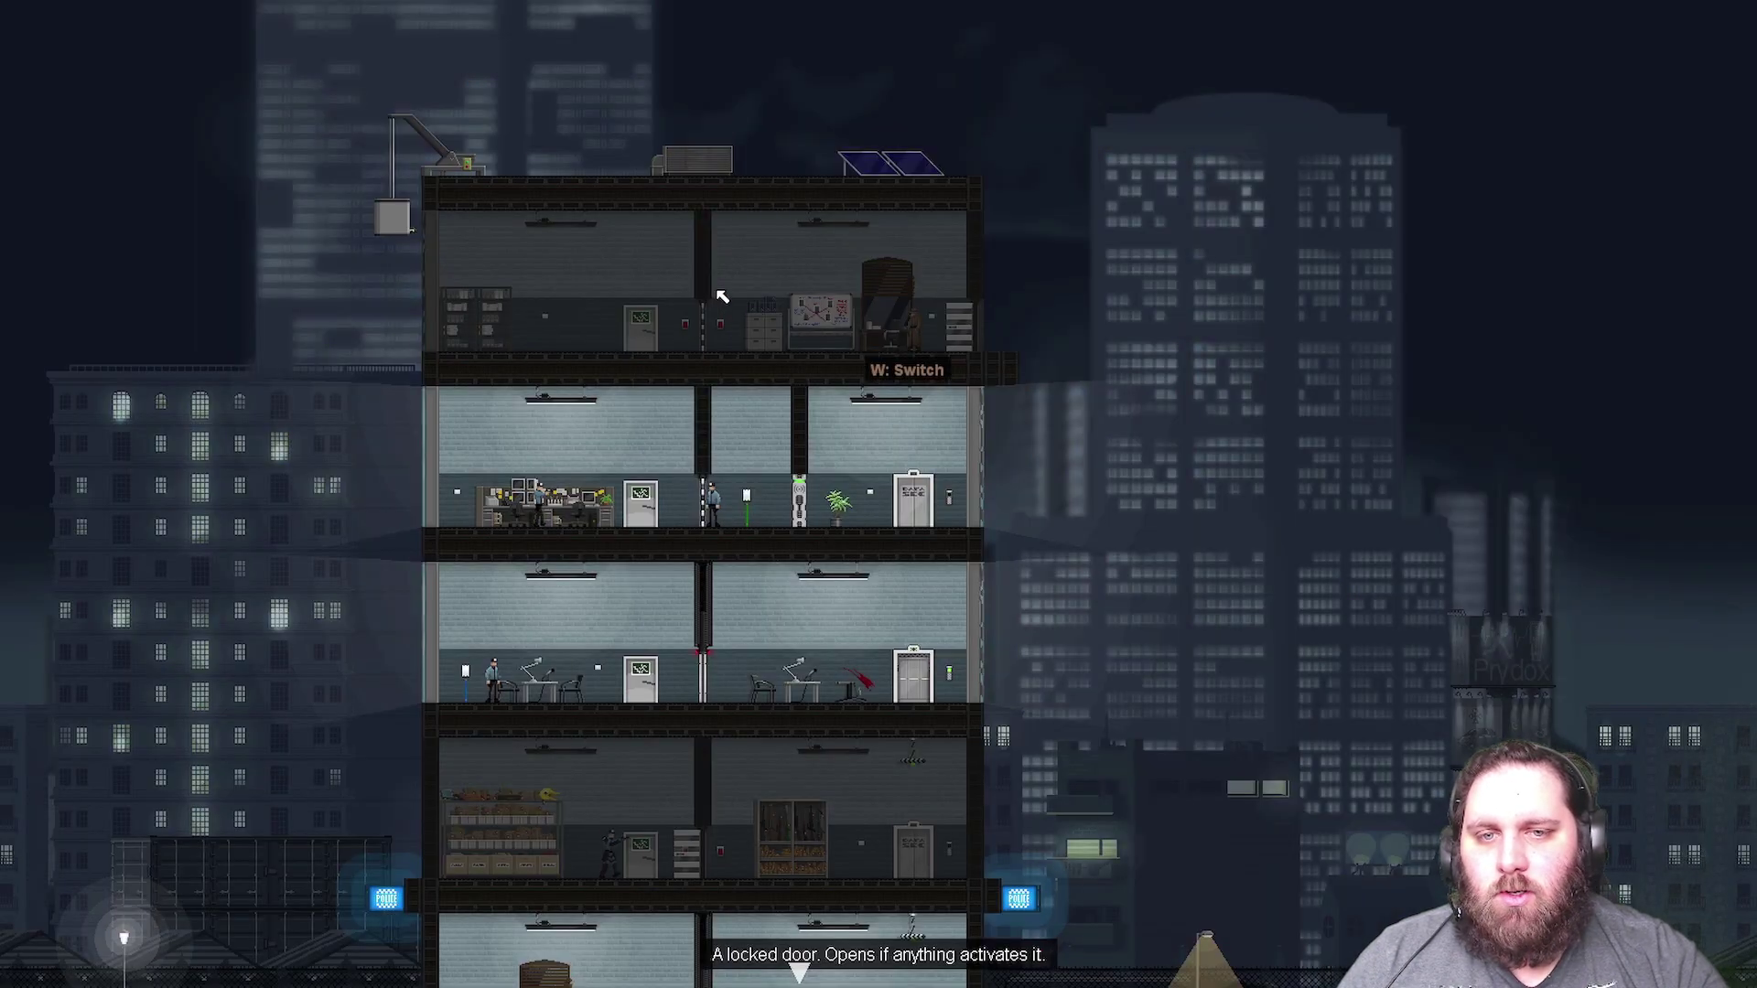
pyautogui.press('space')
pyautogui.moveTo(935, 321)
pyautogui.mouseDown()
pyautogui.moveTo(751, 980)
pyautogui.moveTo(741, 803)
pyautogui.mouseUp()
pyautogui.press('space')
pyautogui.press('space')
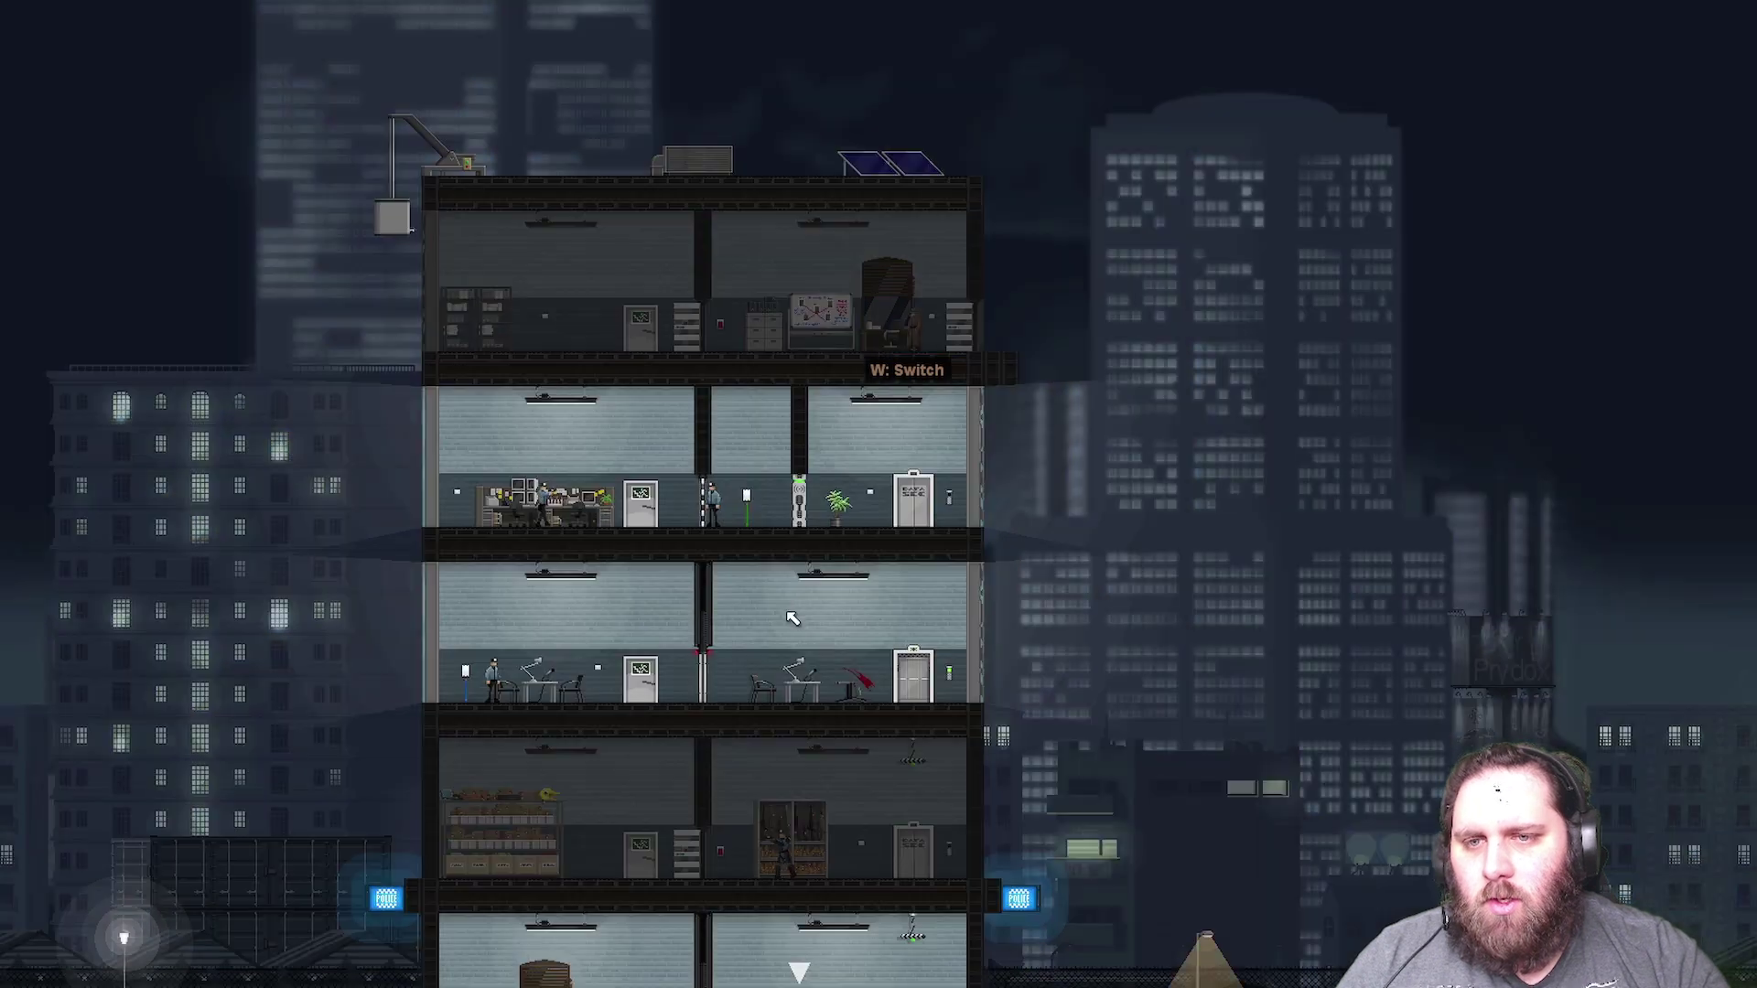
pyautogui.press('space')
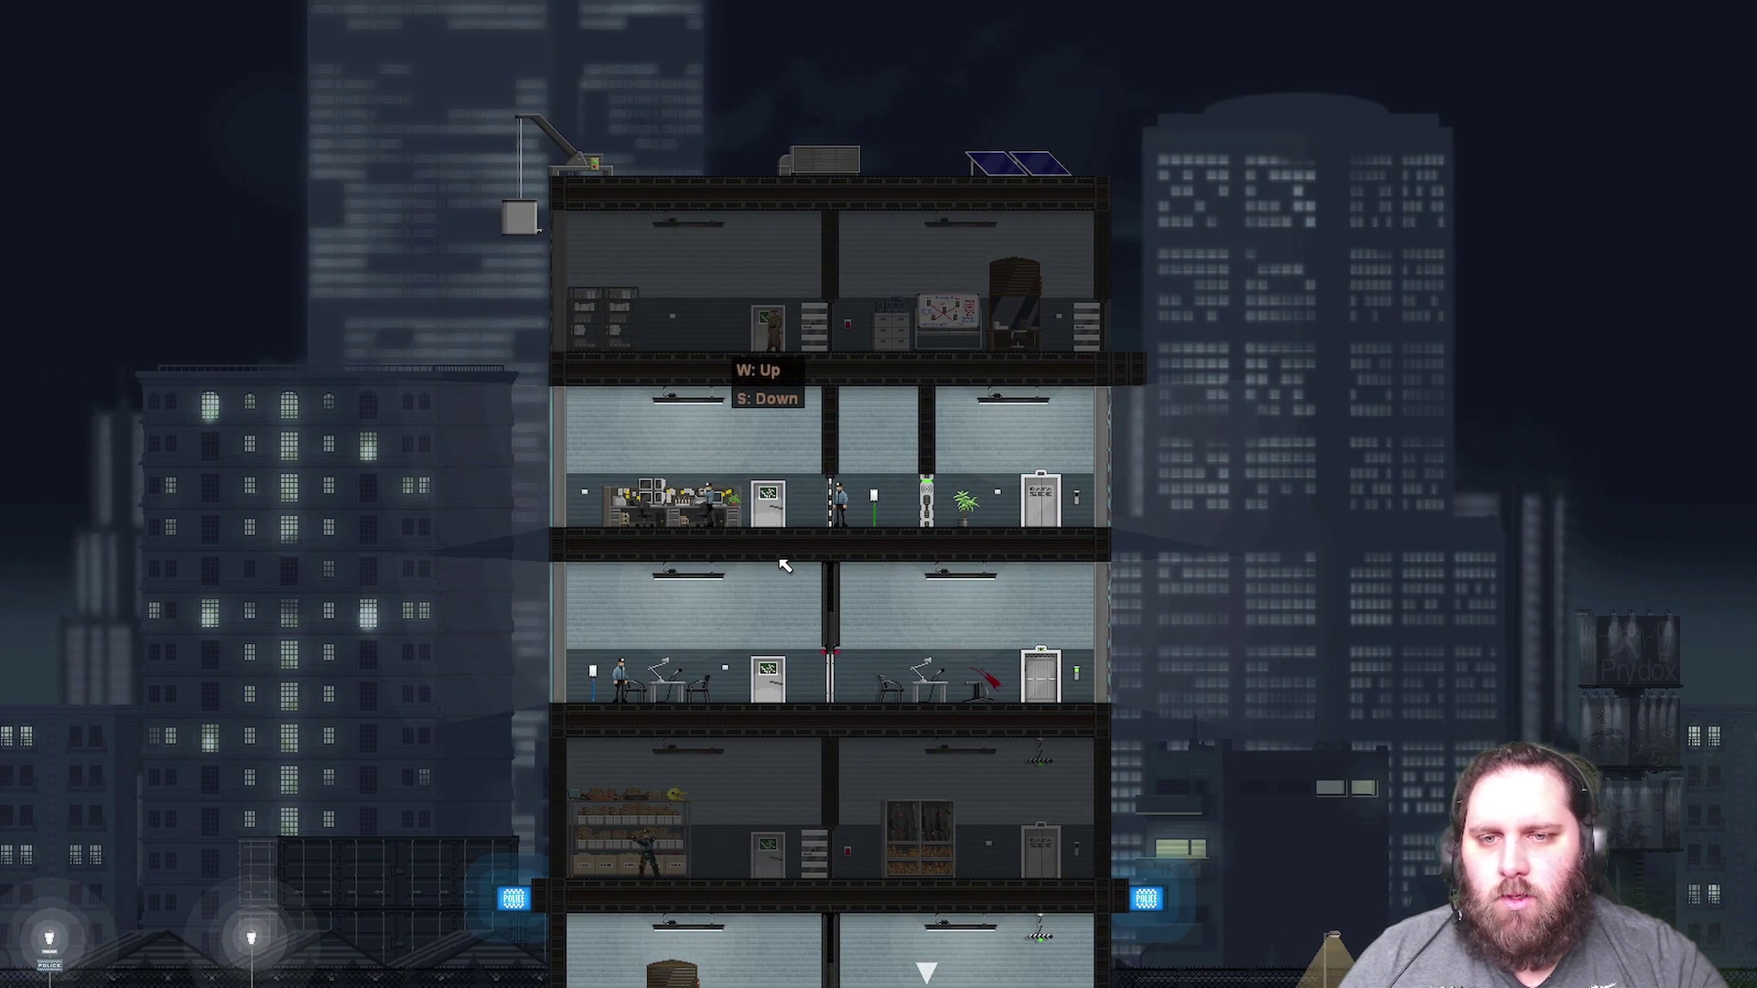
# - Exit to the floor below, leap off the wall, and reload after the failed jump
pyautogui.press('s')
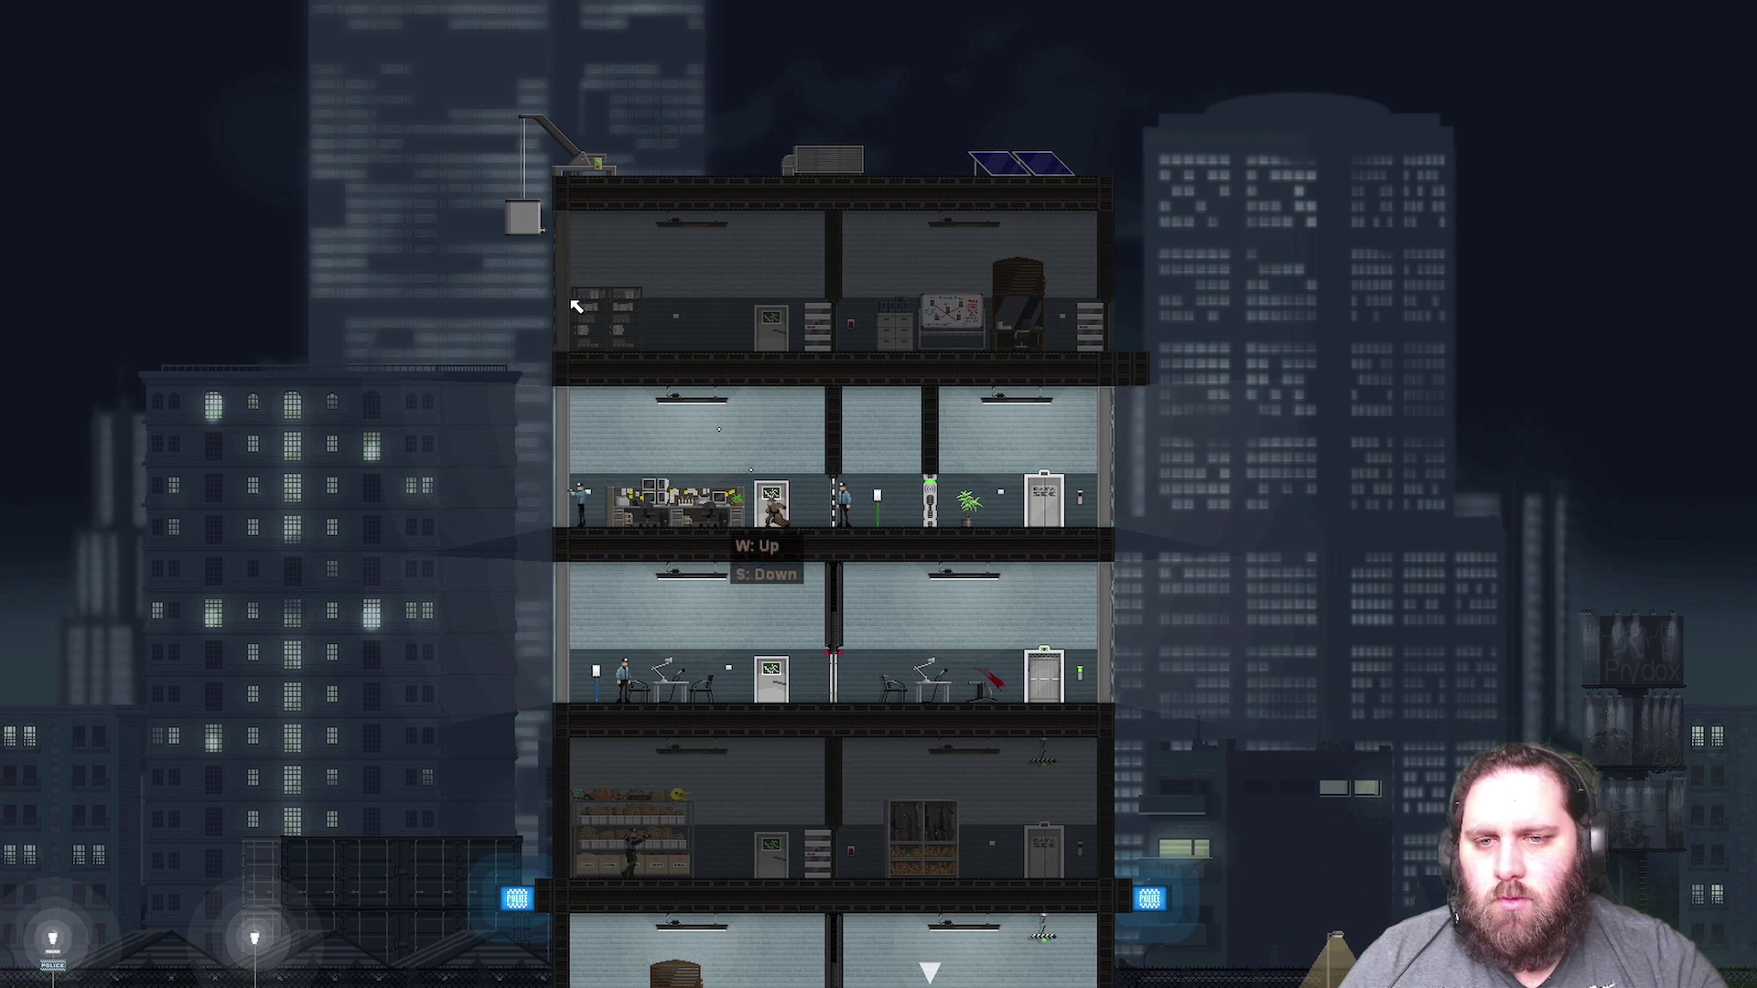
pyautogui.click(581, 294)
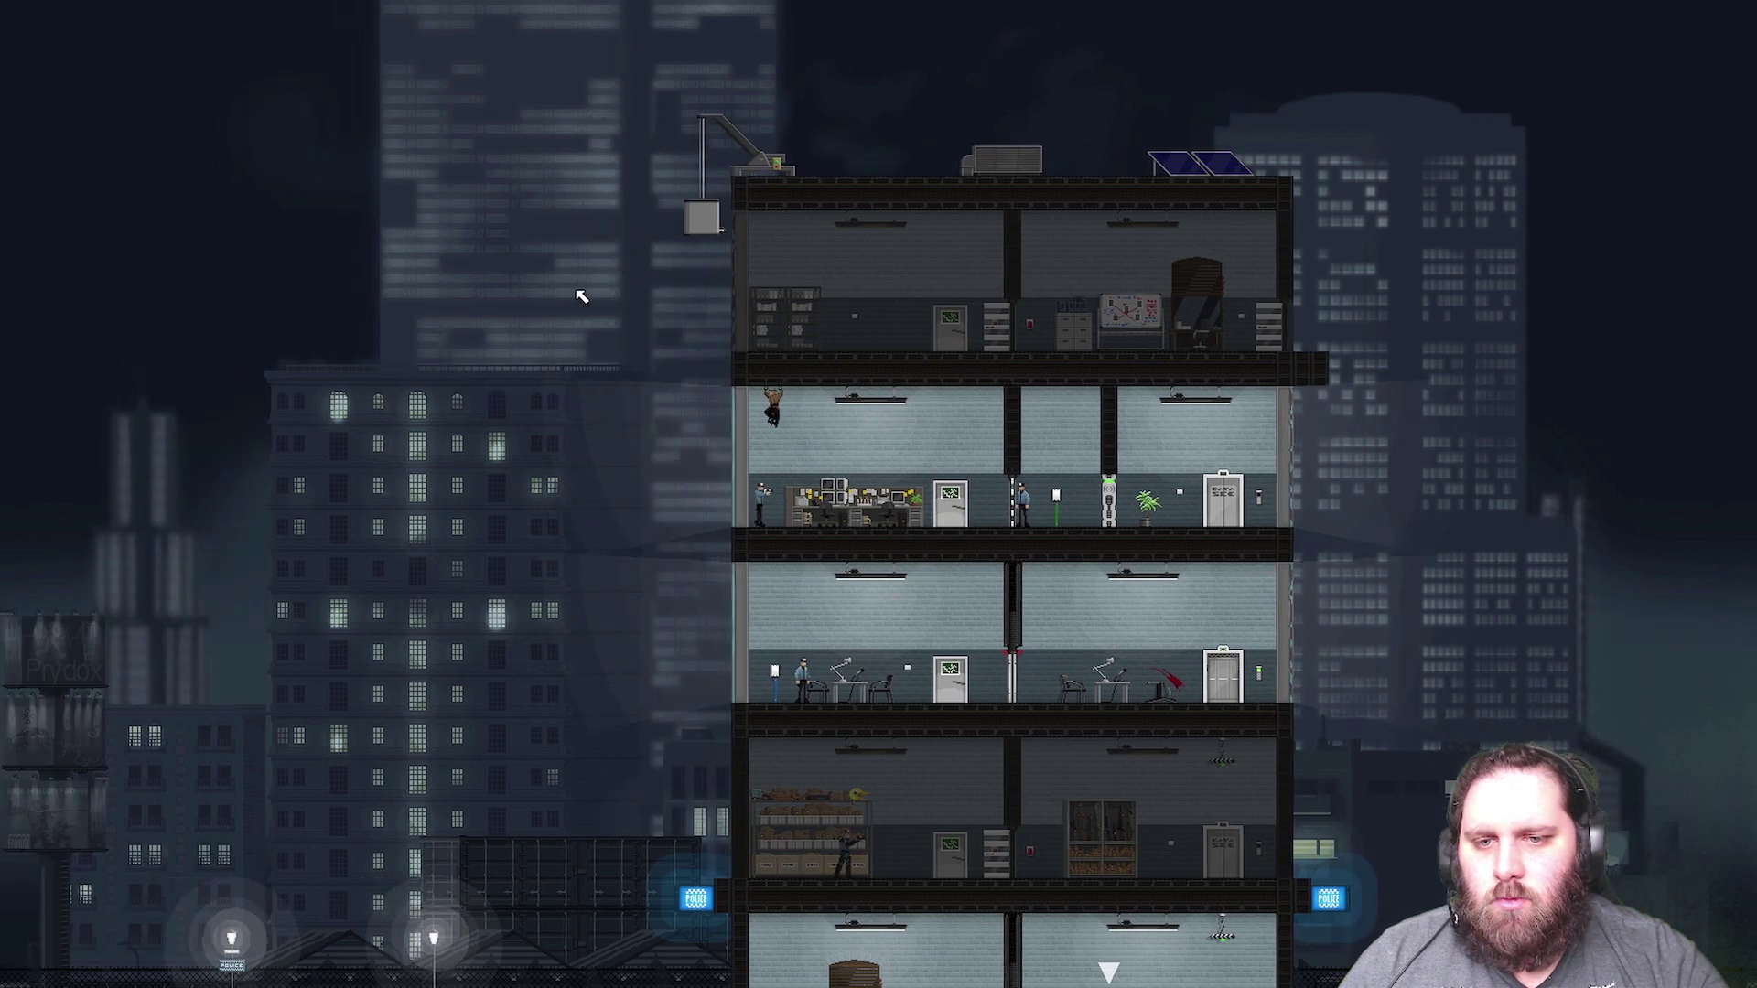
pyautogui.click(924, 549)
pyautogui.press('l')
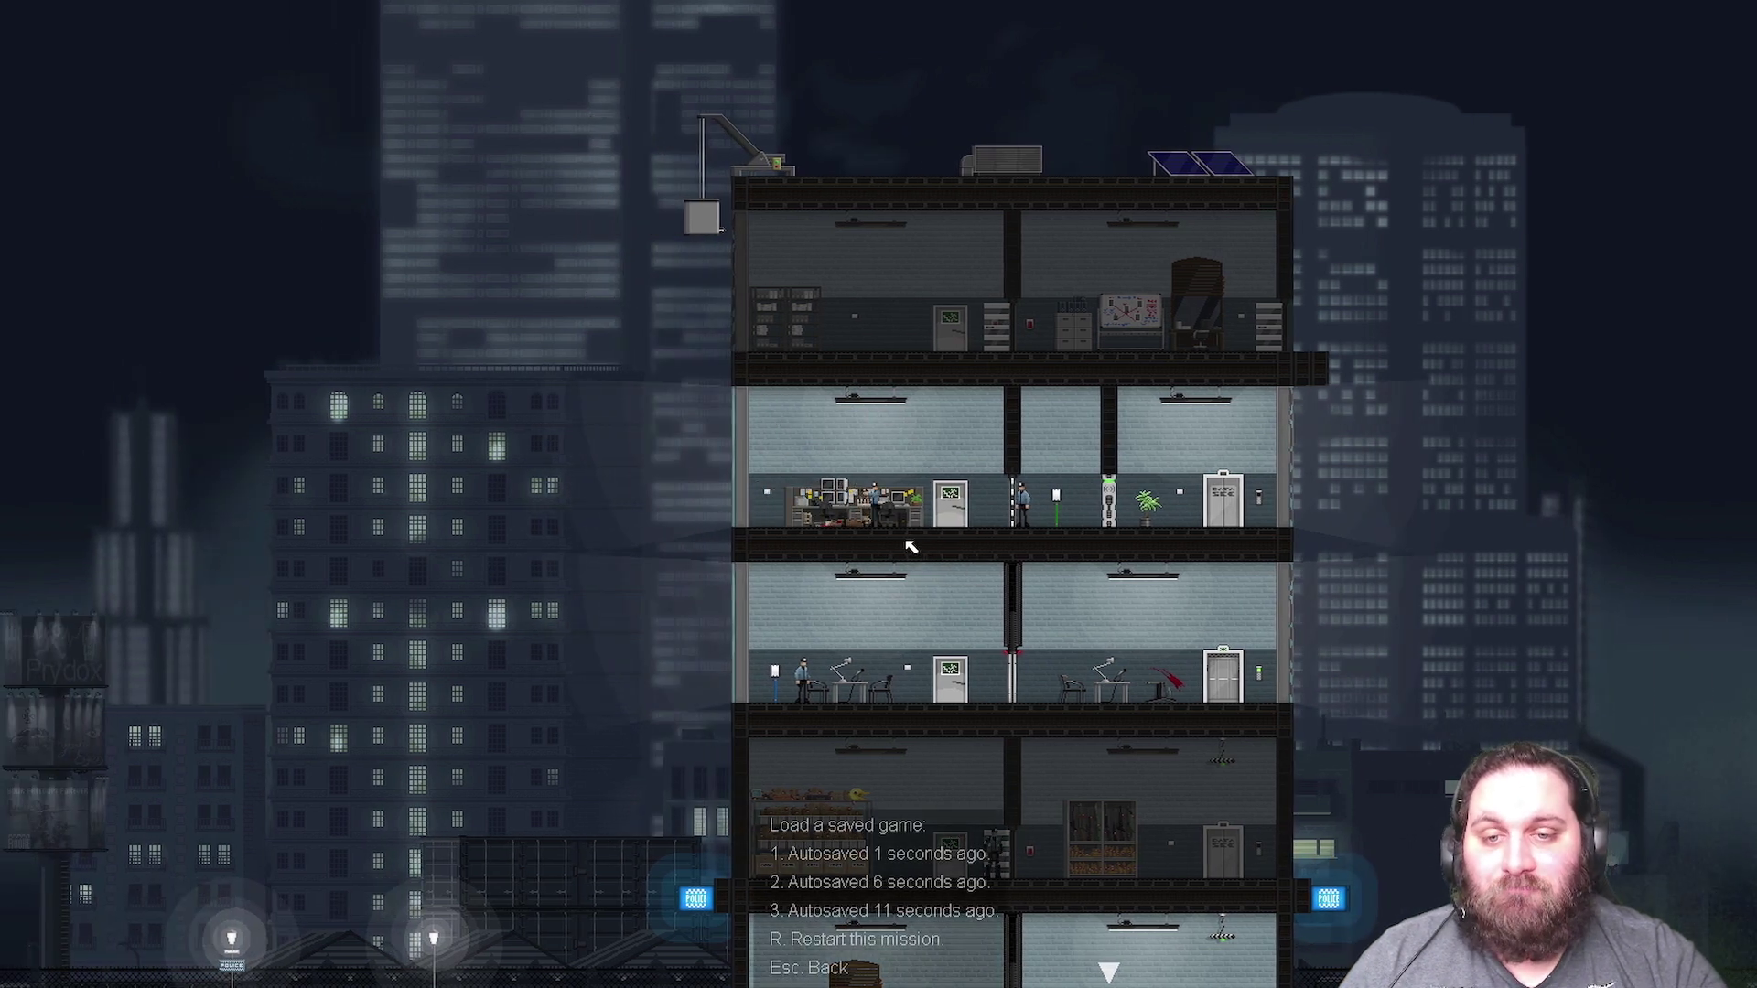
pyautogui.press('2')
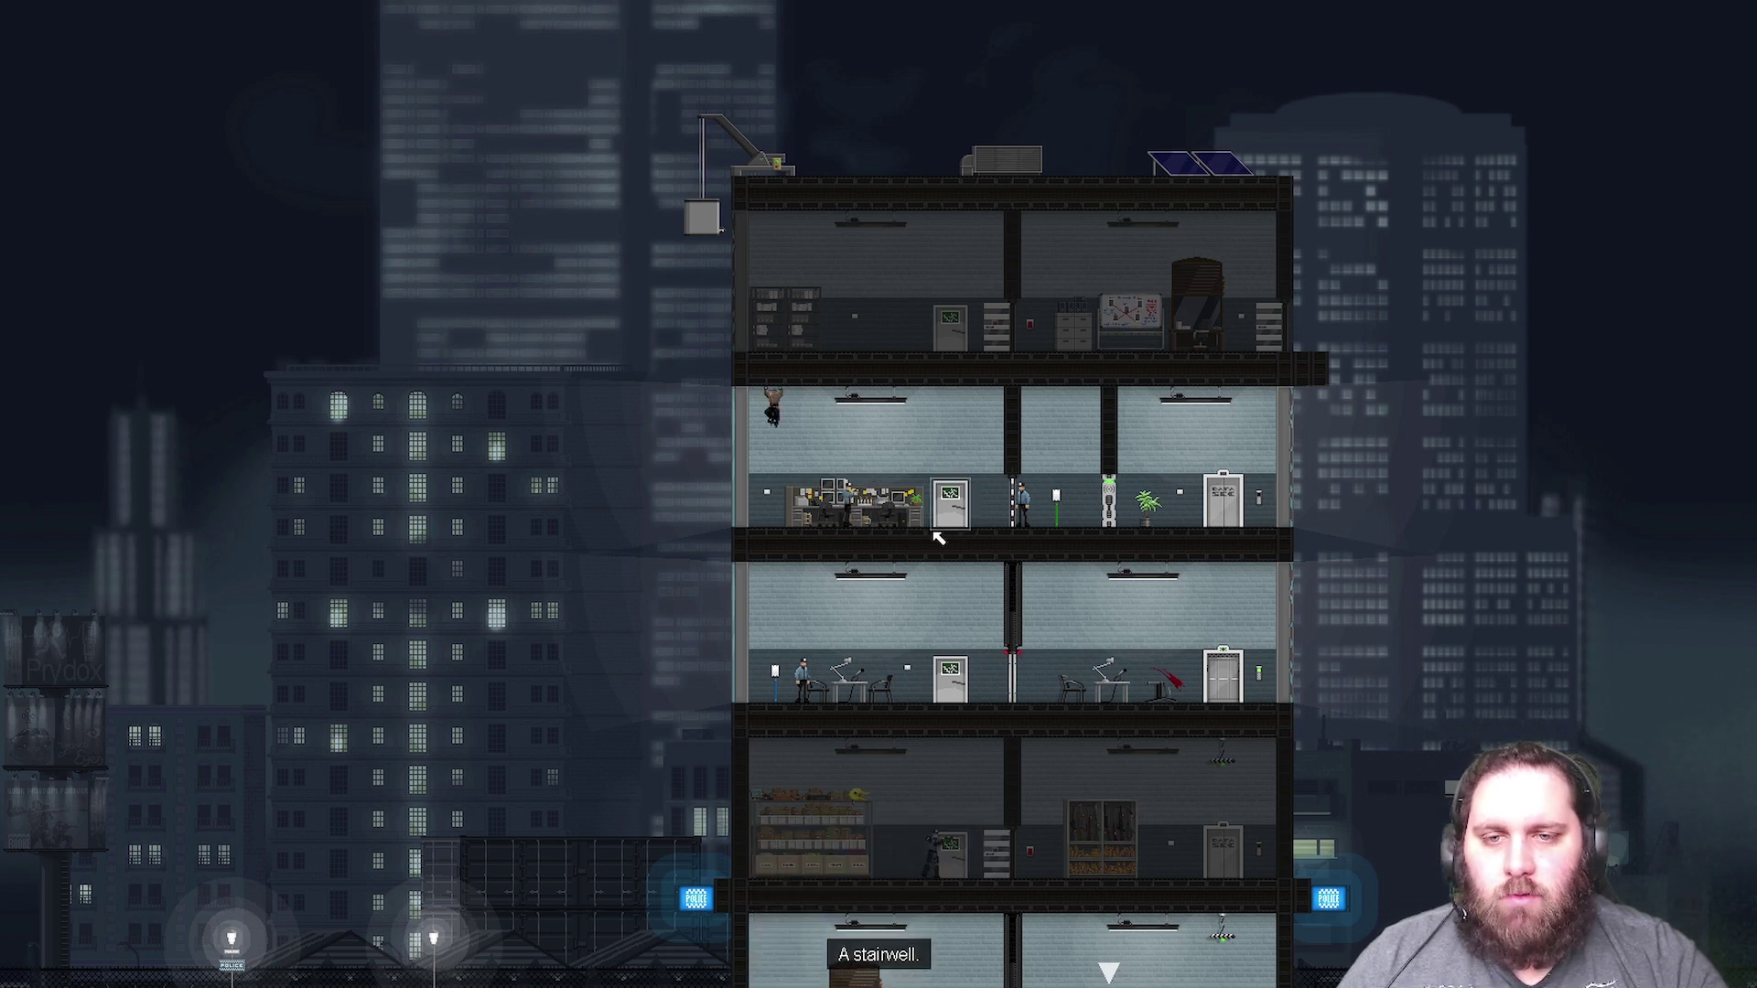
# - Retry the leap after another reload, then pounce on the guard and punch him down
pyautogui.click(969, 538)
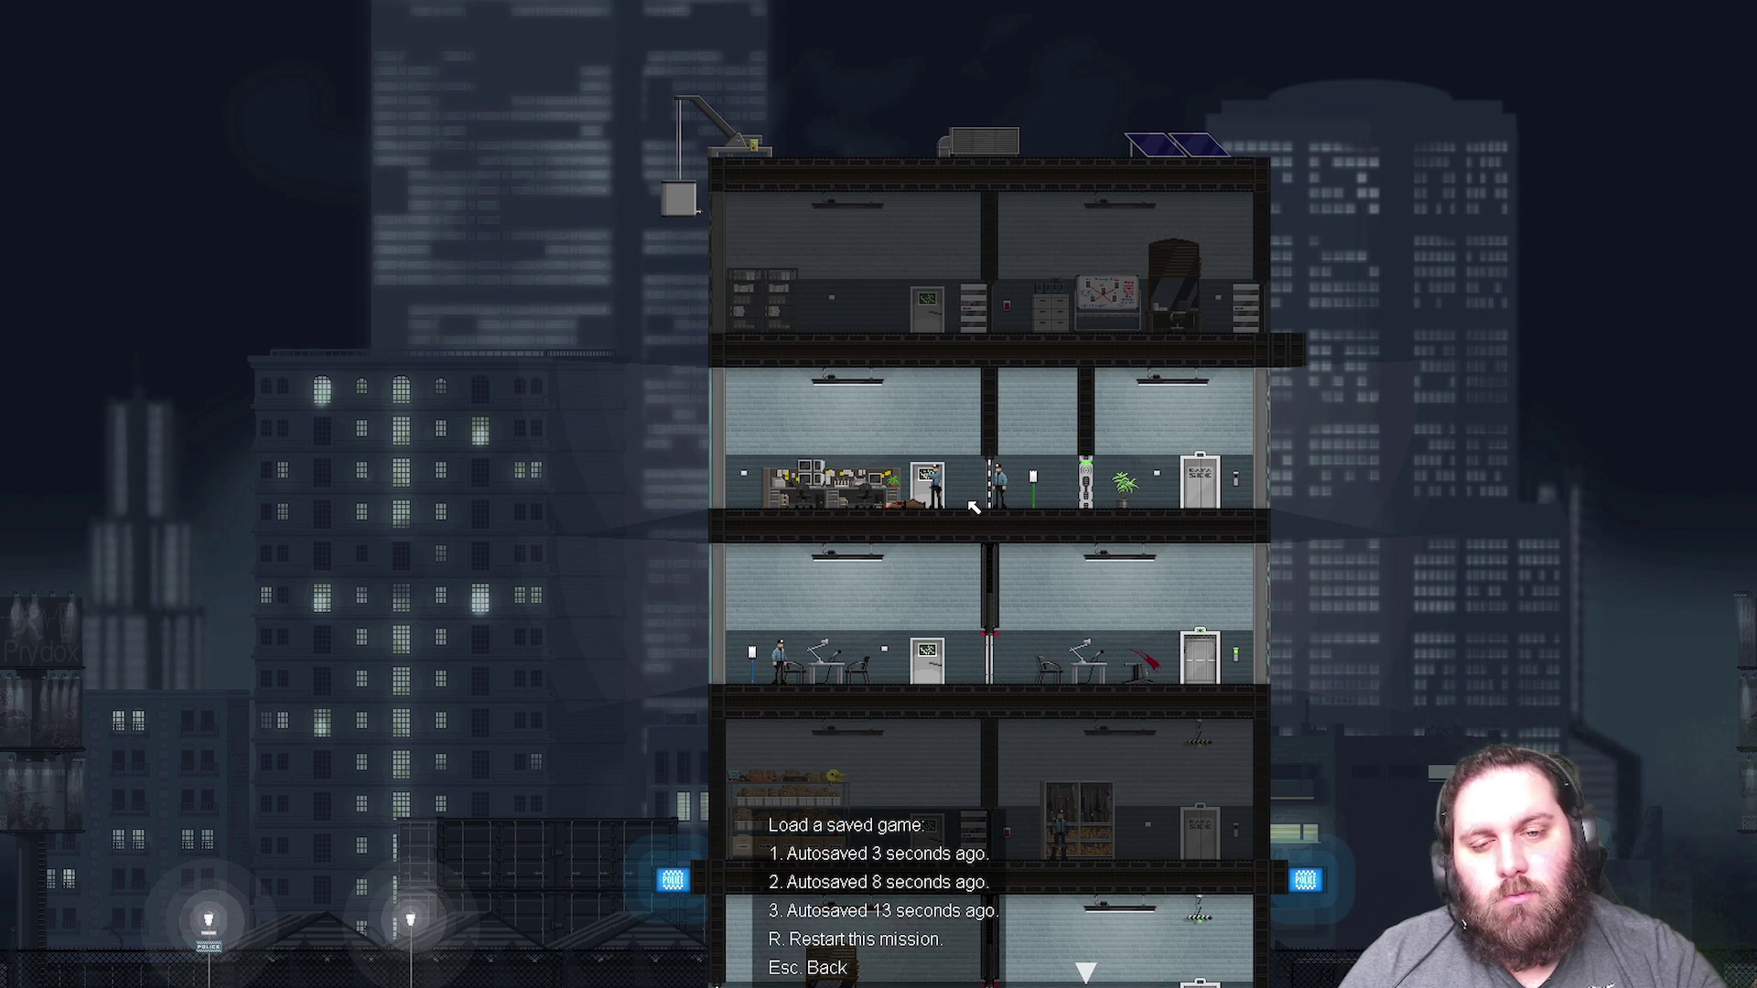
pyautogui.press('2')
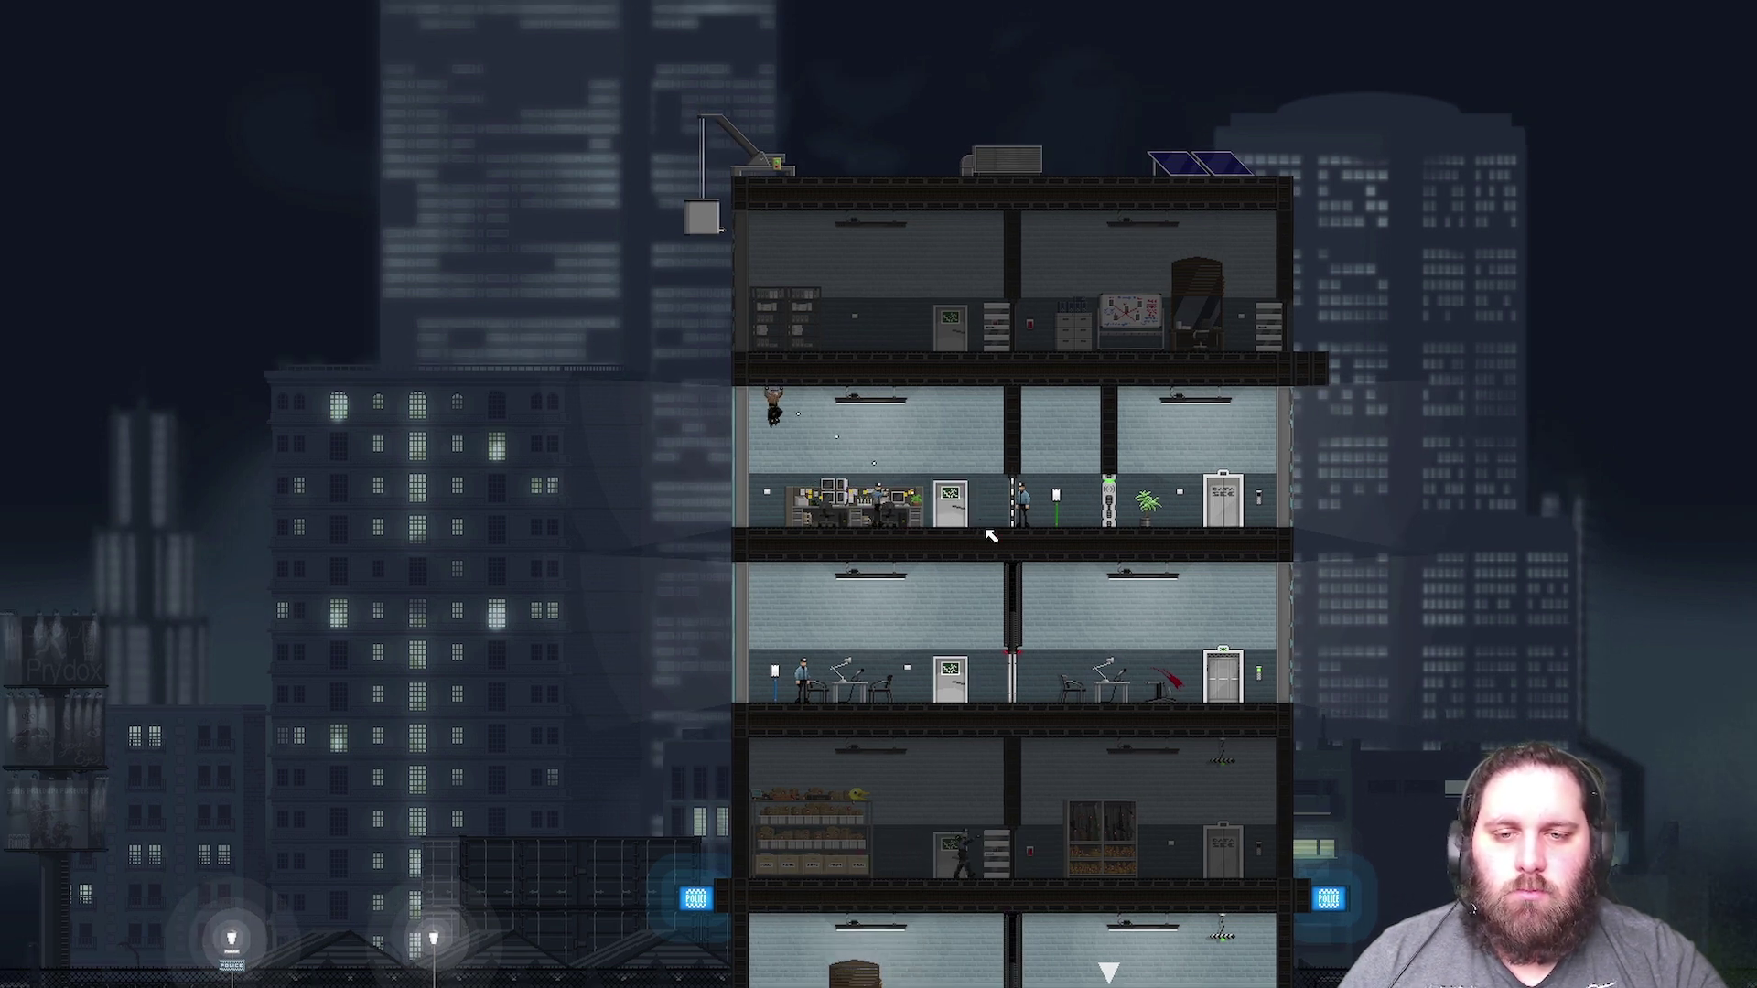
pyautogui.click(991, 538)
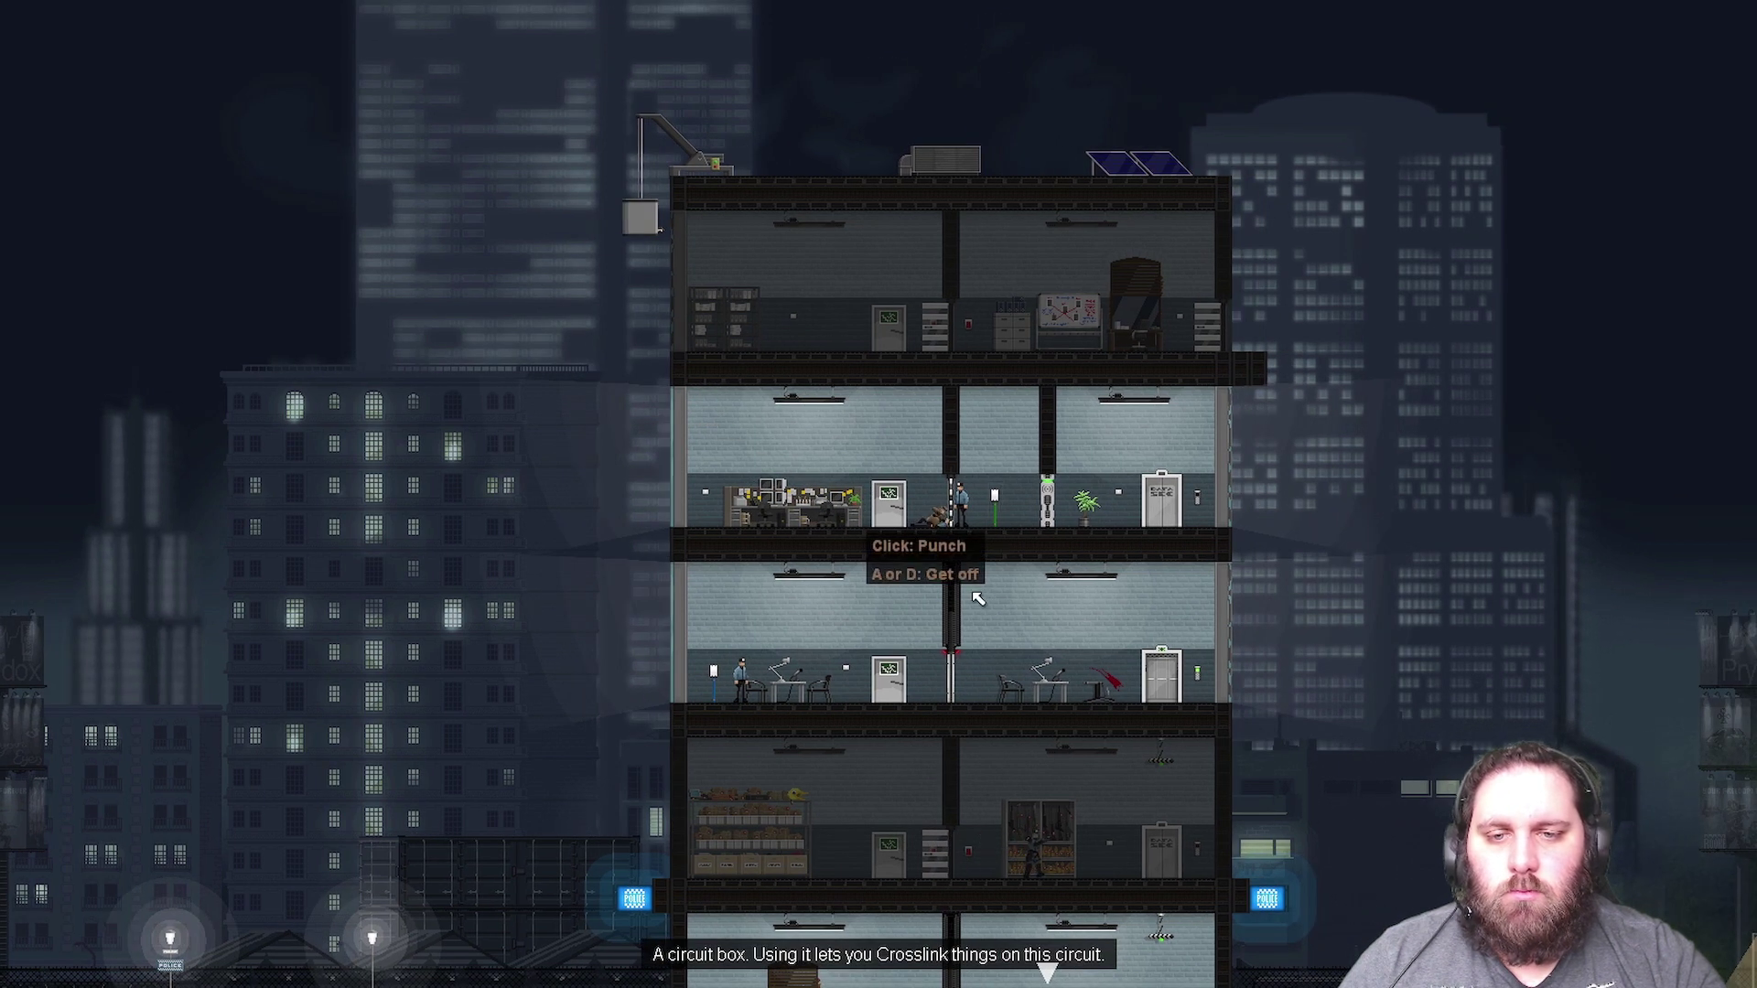
pyautogui.click(951, 622)
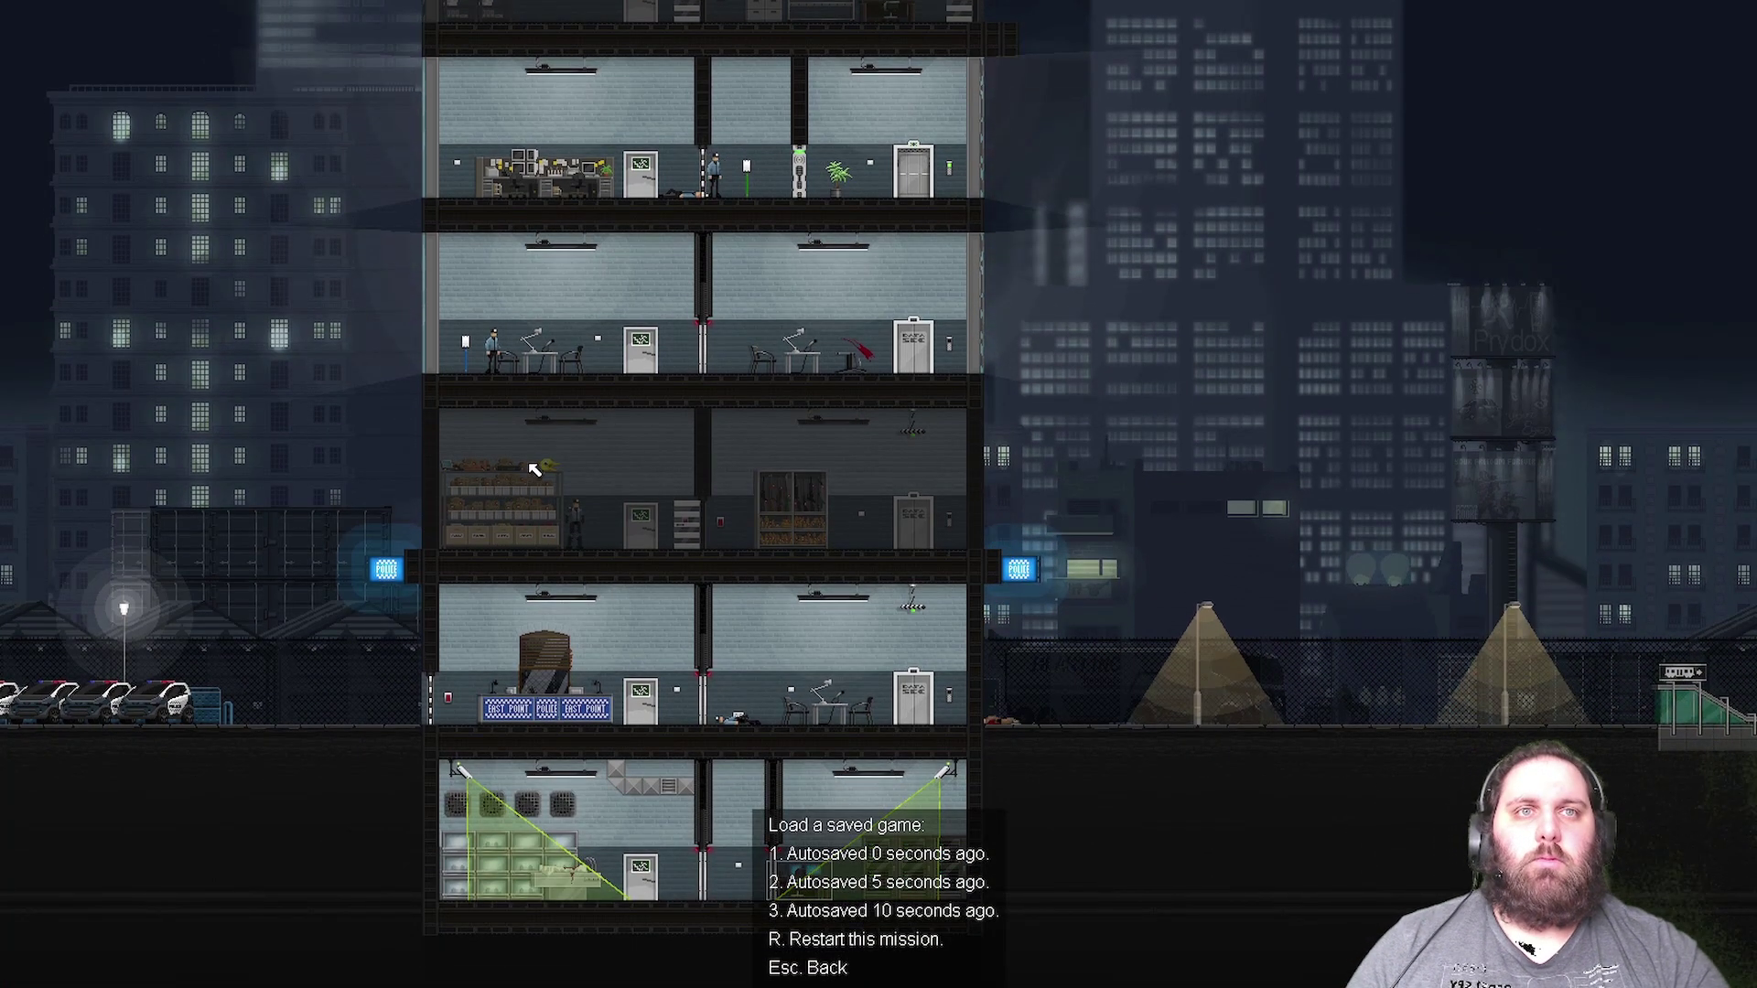
# - Dismiss the load menu, step off the downed guard, and enter the Crosslink wiring view
pyautogui.press('1')
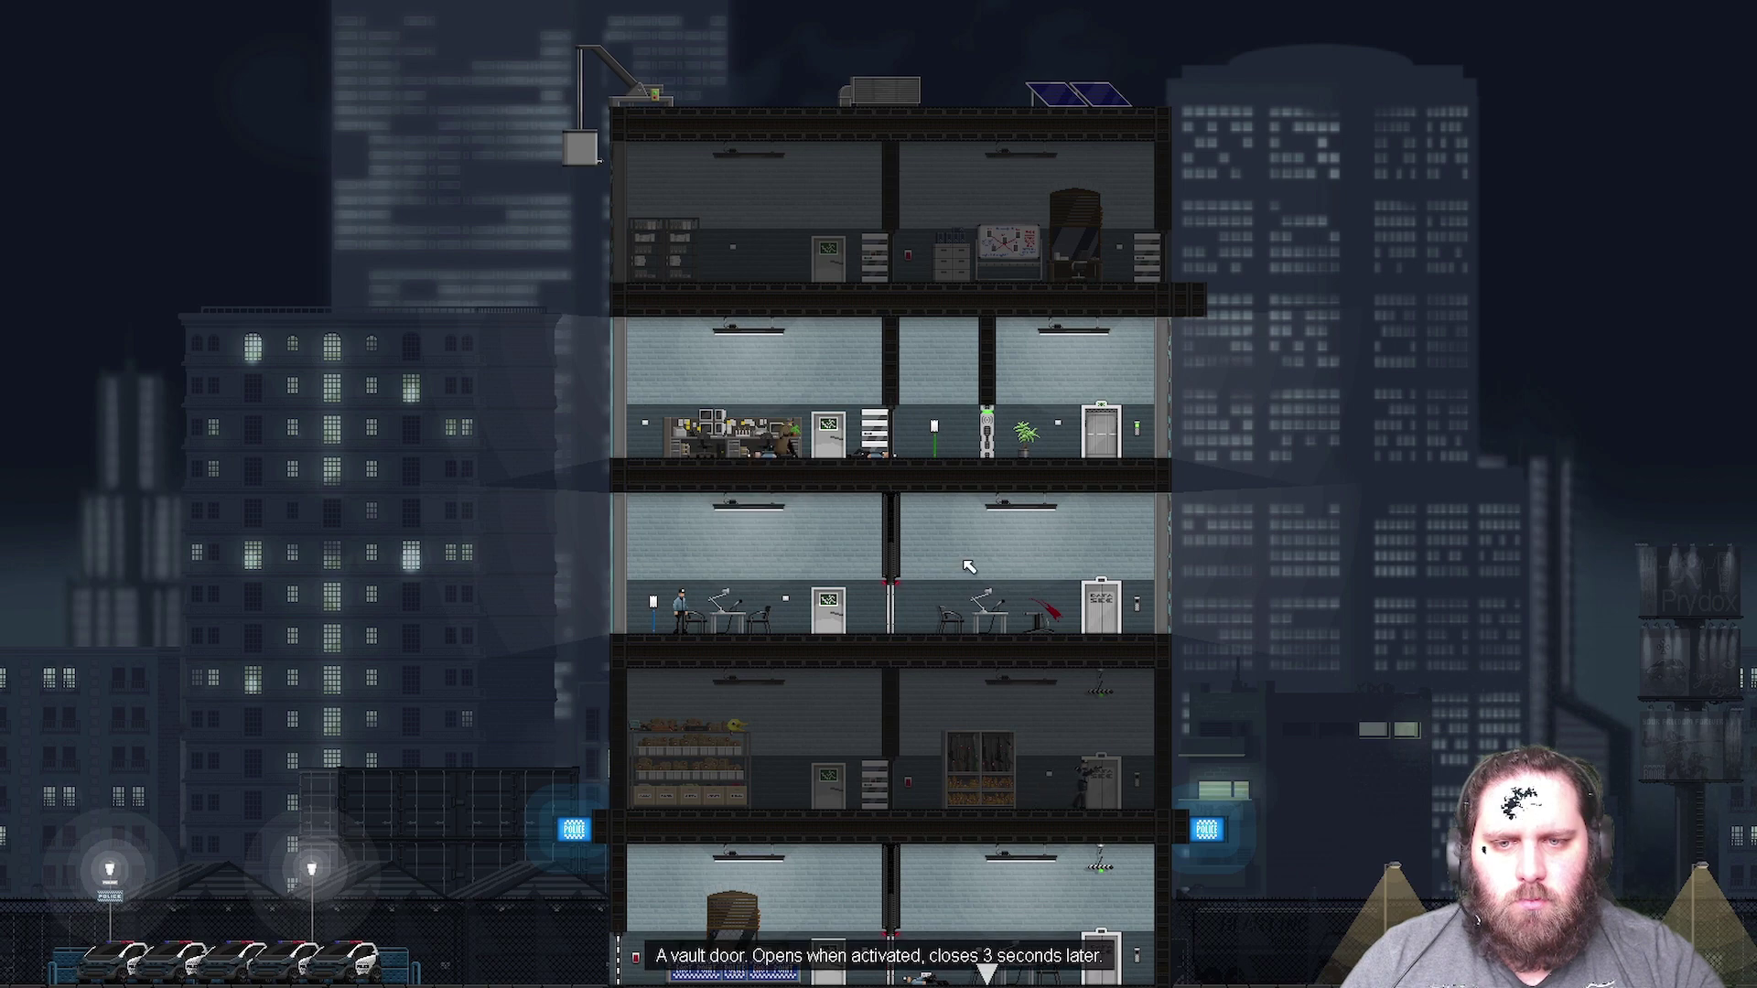
pyautogui.press('d')
pyautogui.press('space')
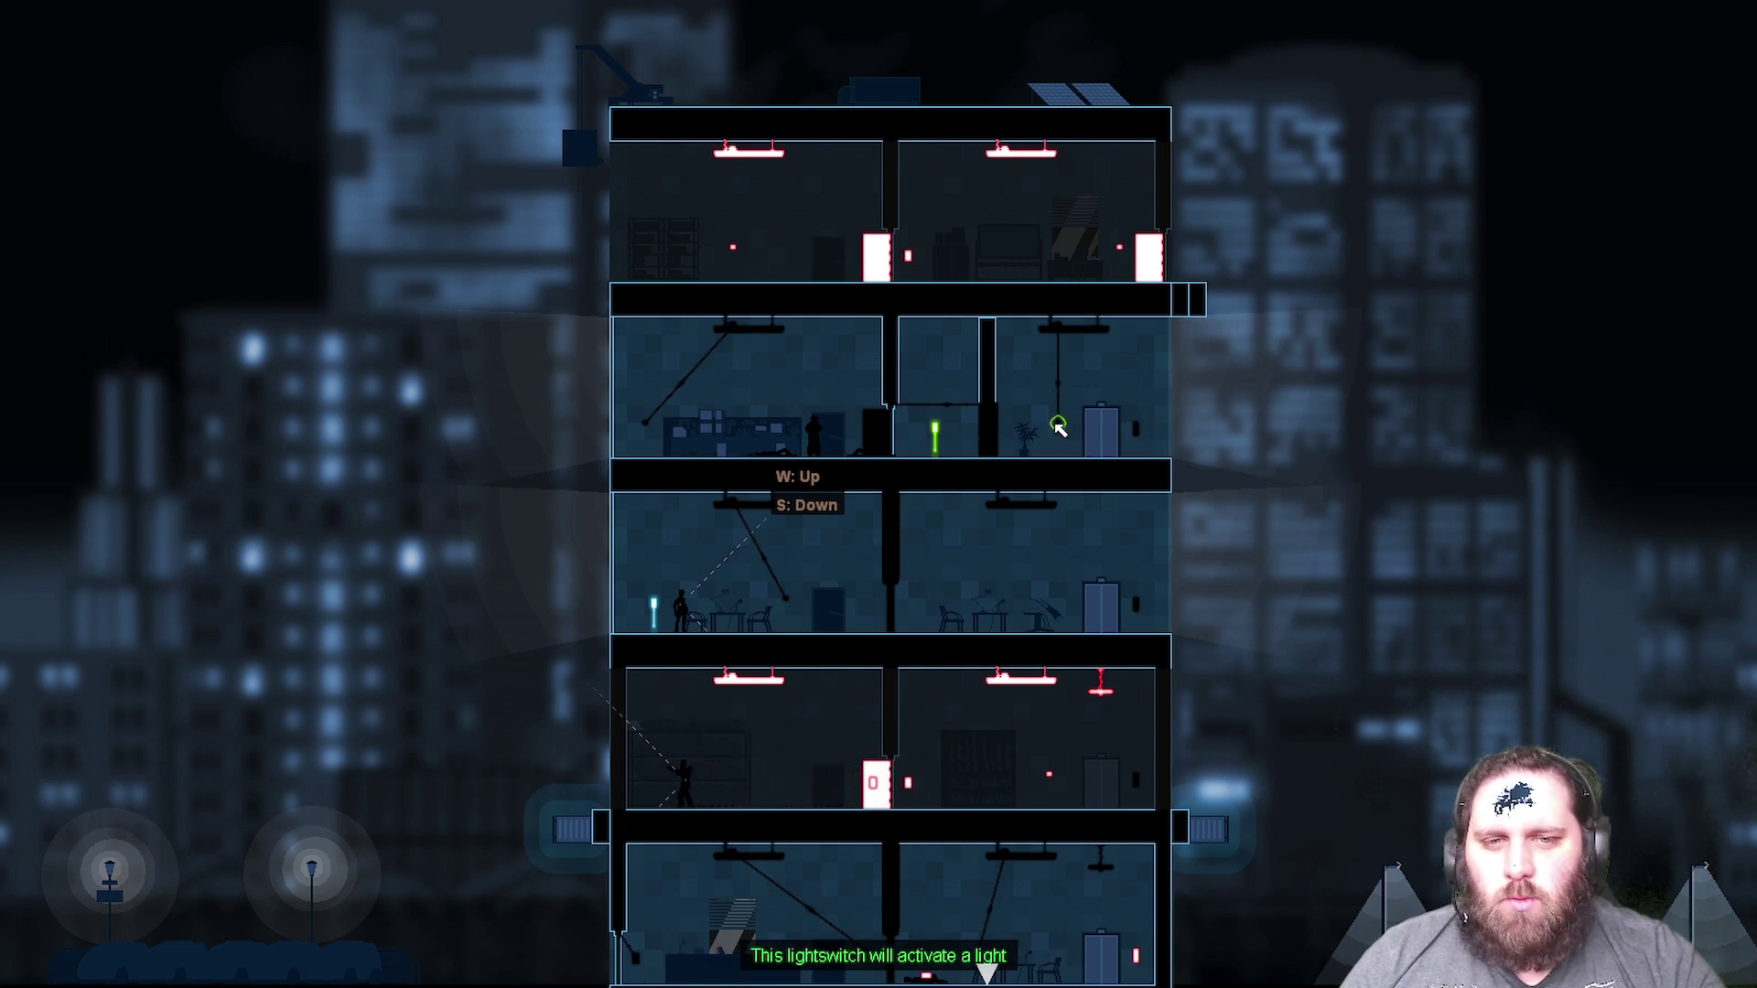
# - Wire the motion detector and lightswitch to the vault door in Crosslink
pyautogui.press('space')
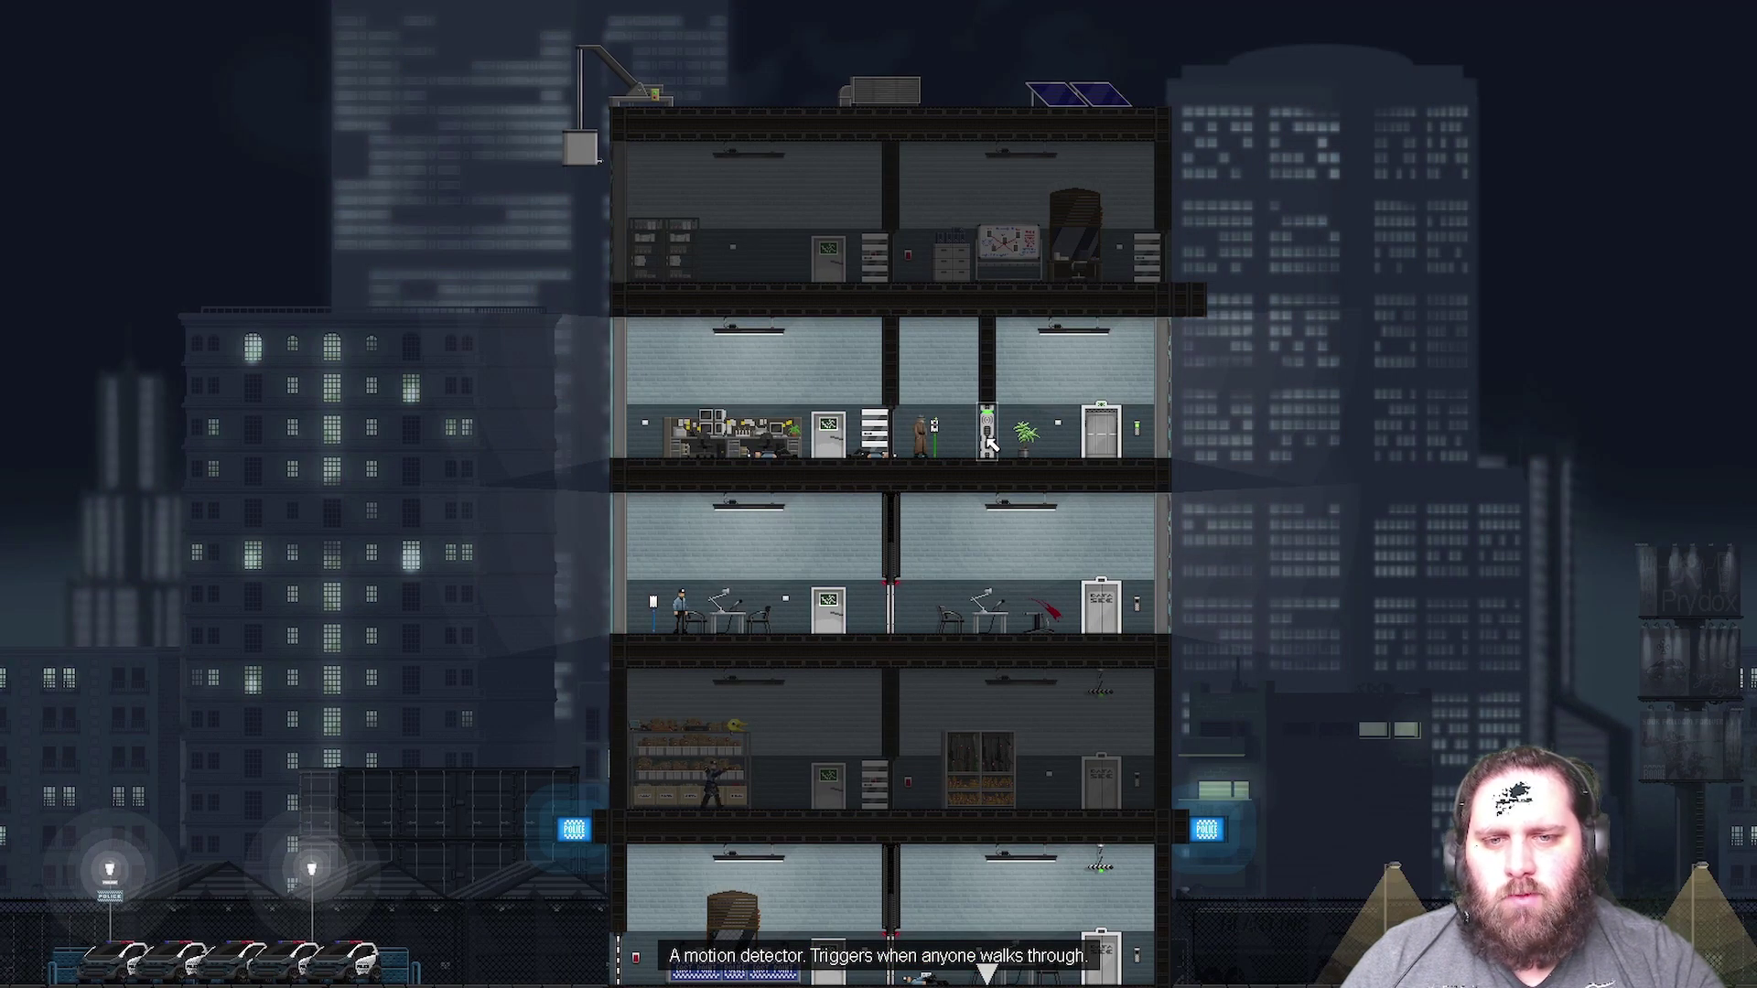
pyautogui.press('space')
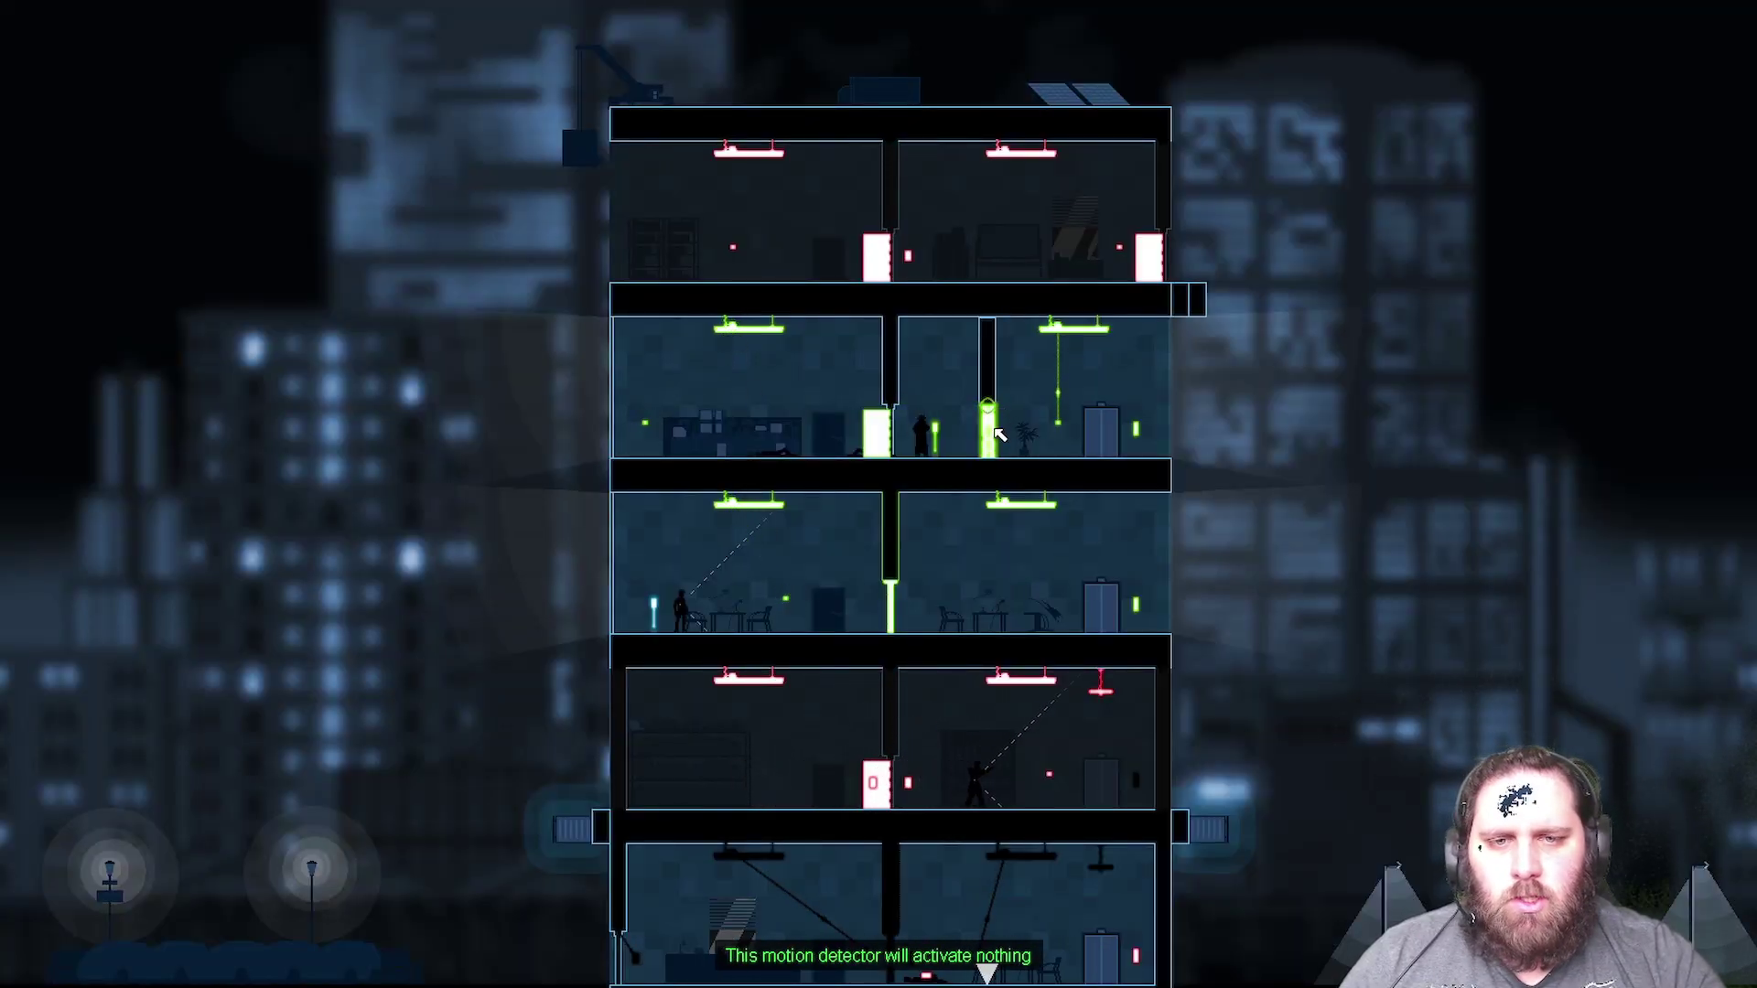
pyautogui.moveTo(985, 409); pyautogui.dragTo(735, 498)
pyautogui.press('space')
pyautogui.press('space')
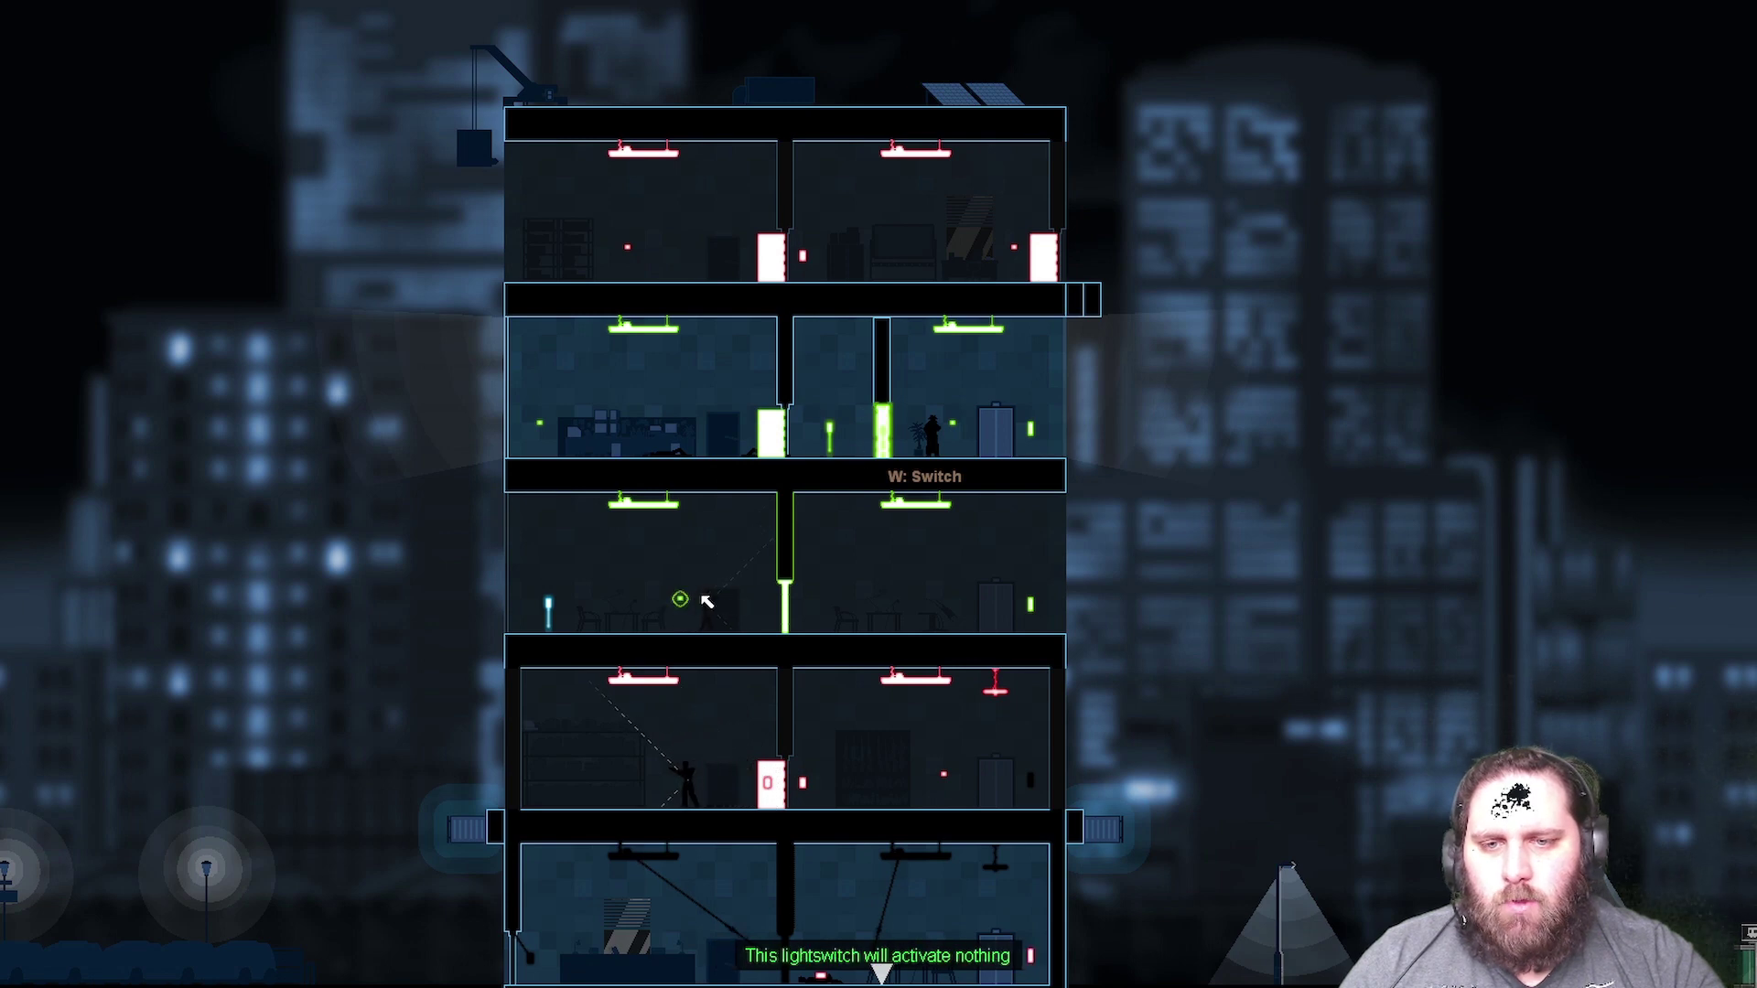
pyautogui.moveTo(701, 601)
pyautogui.mouseDown()
pyautogui.moveTo(804, 591)
pyautogui.moveTo(779, 617)
pyautogui.mouseUp()
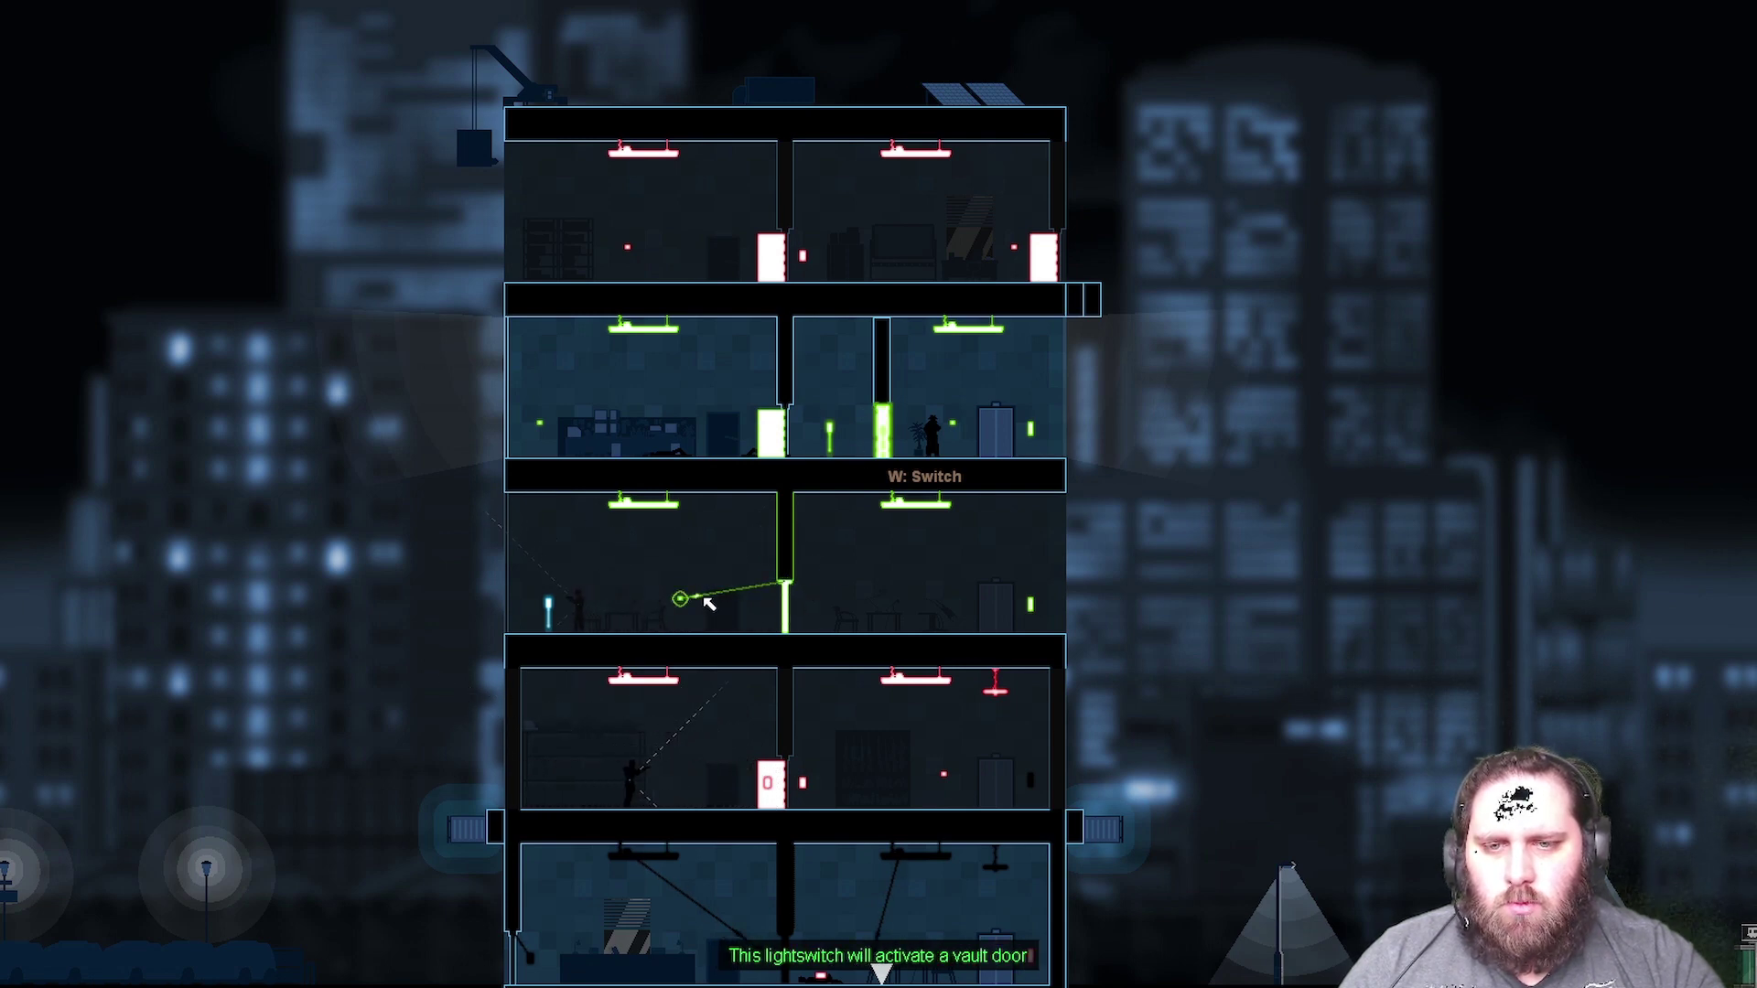
pyautogui.moveTo(880, 421); pyautogui.dragTo(784, 585)
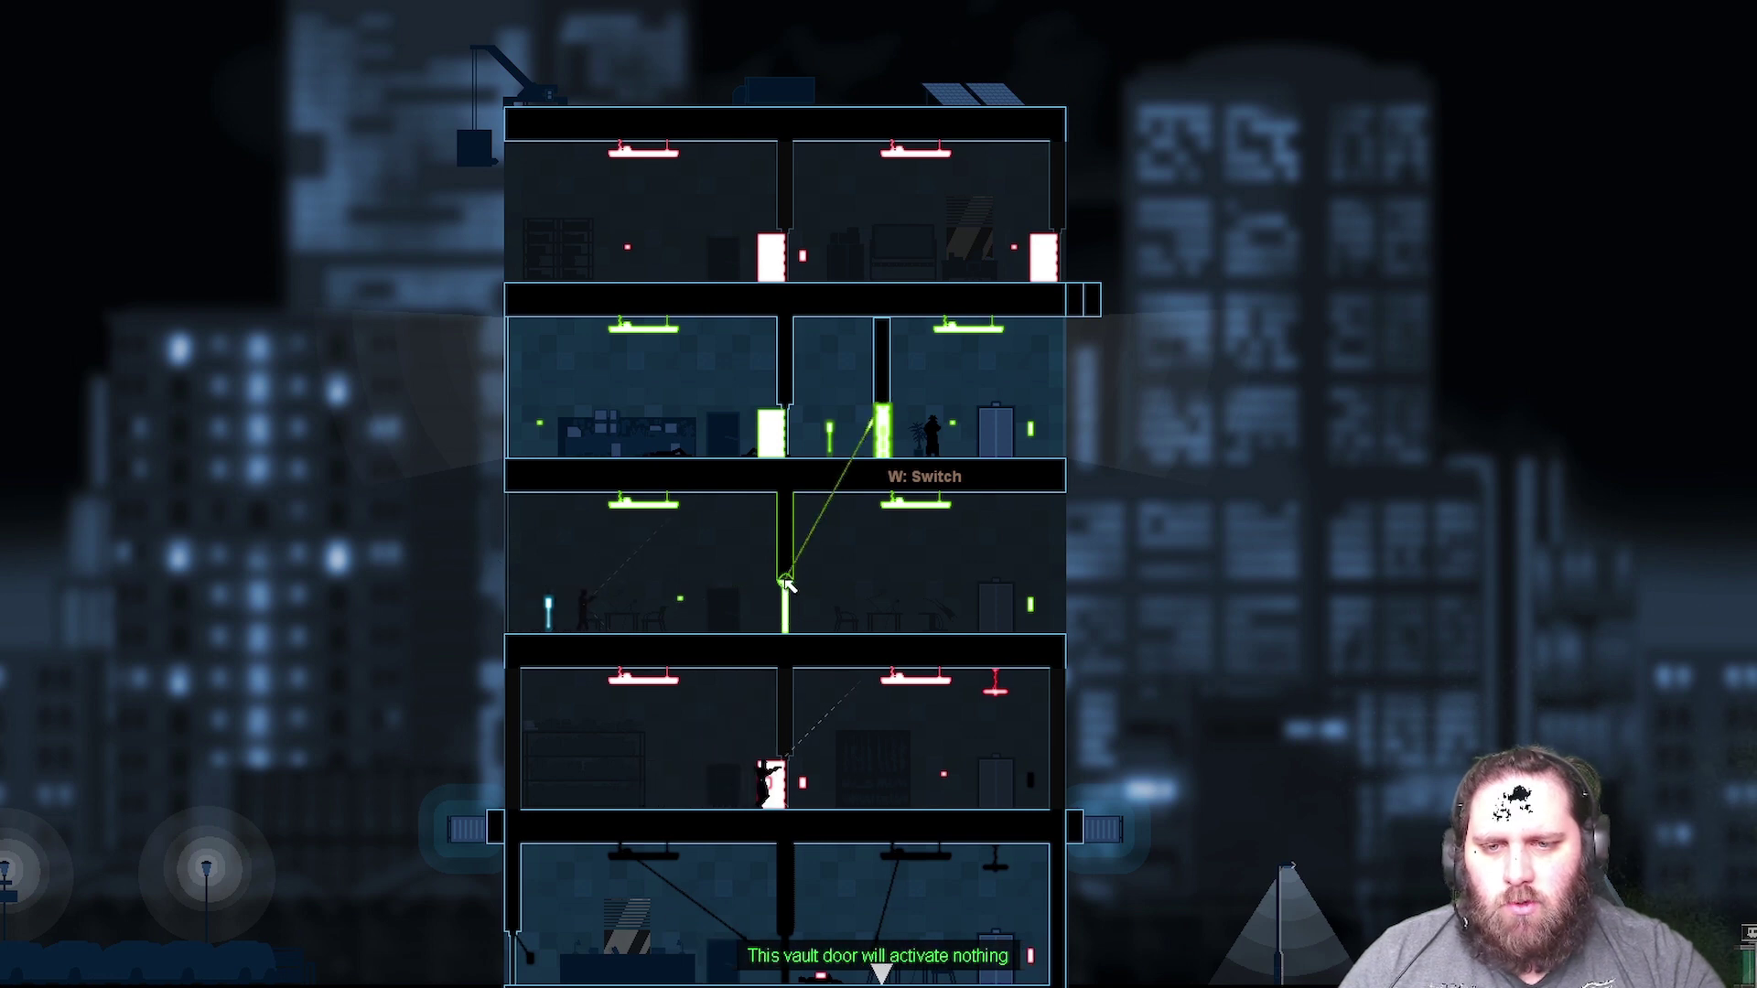
pyautogui.press('space')
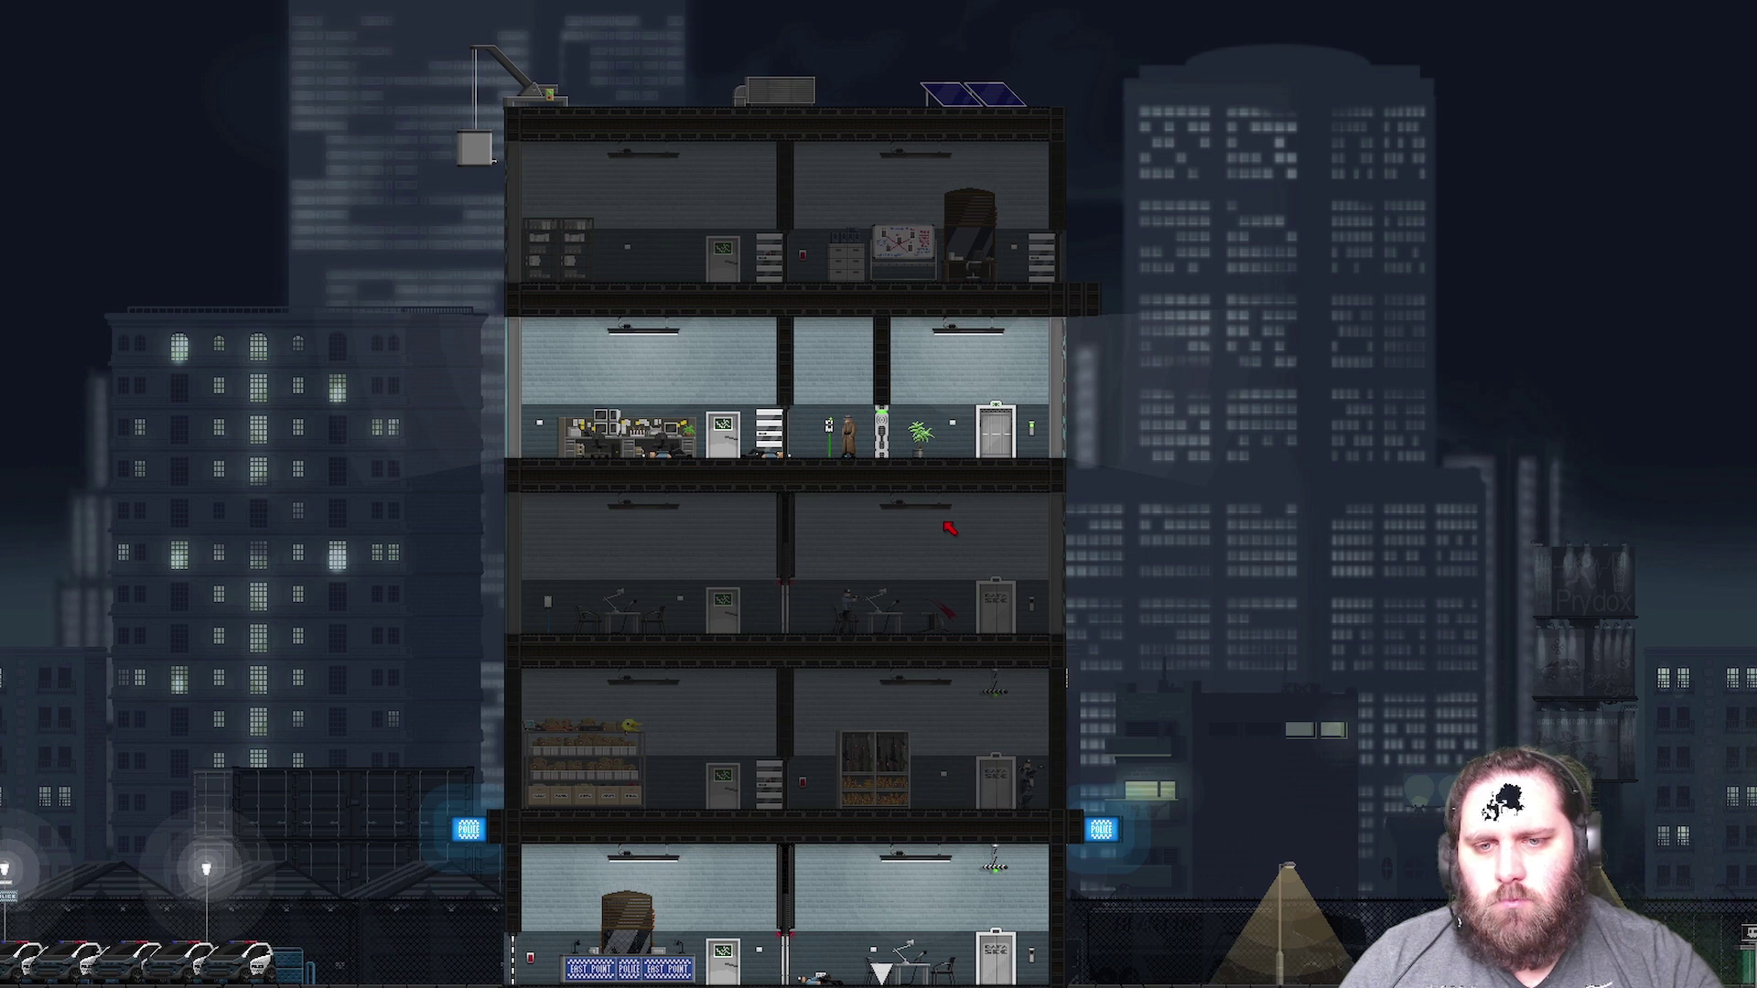
# - Walk right to the window, leap out, and climb onto the roof
pyautogui.press('d')
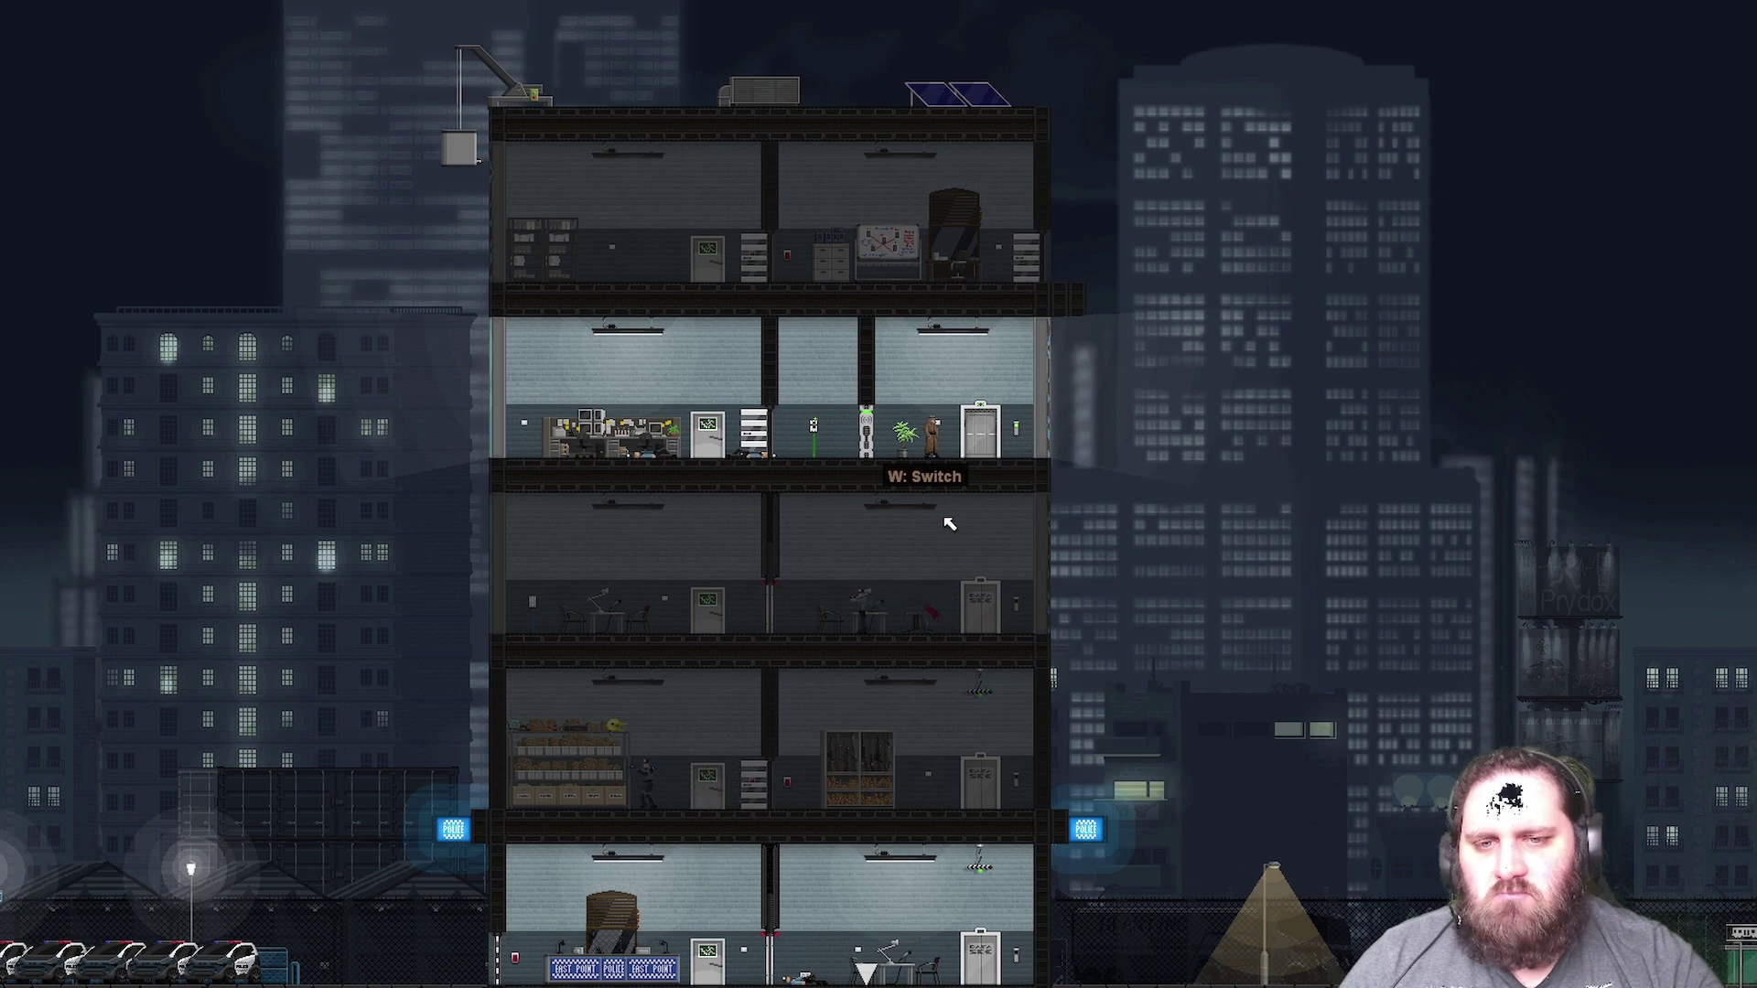
pyautogui.press('space')
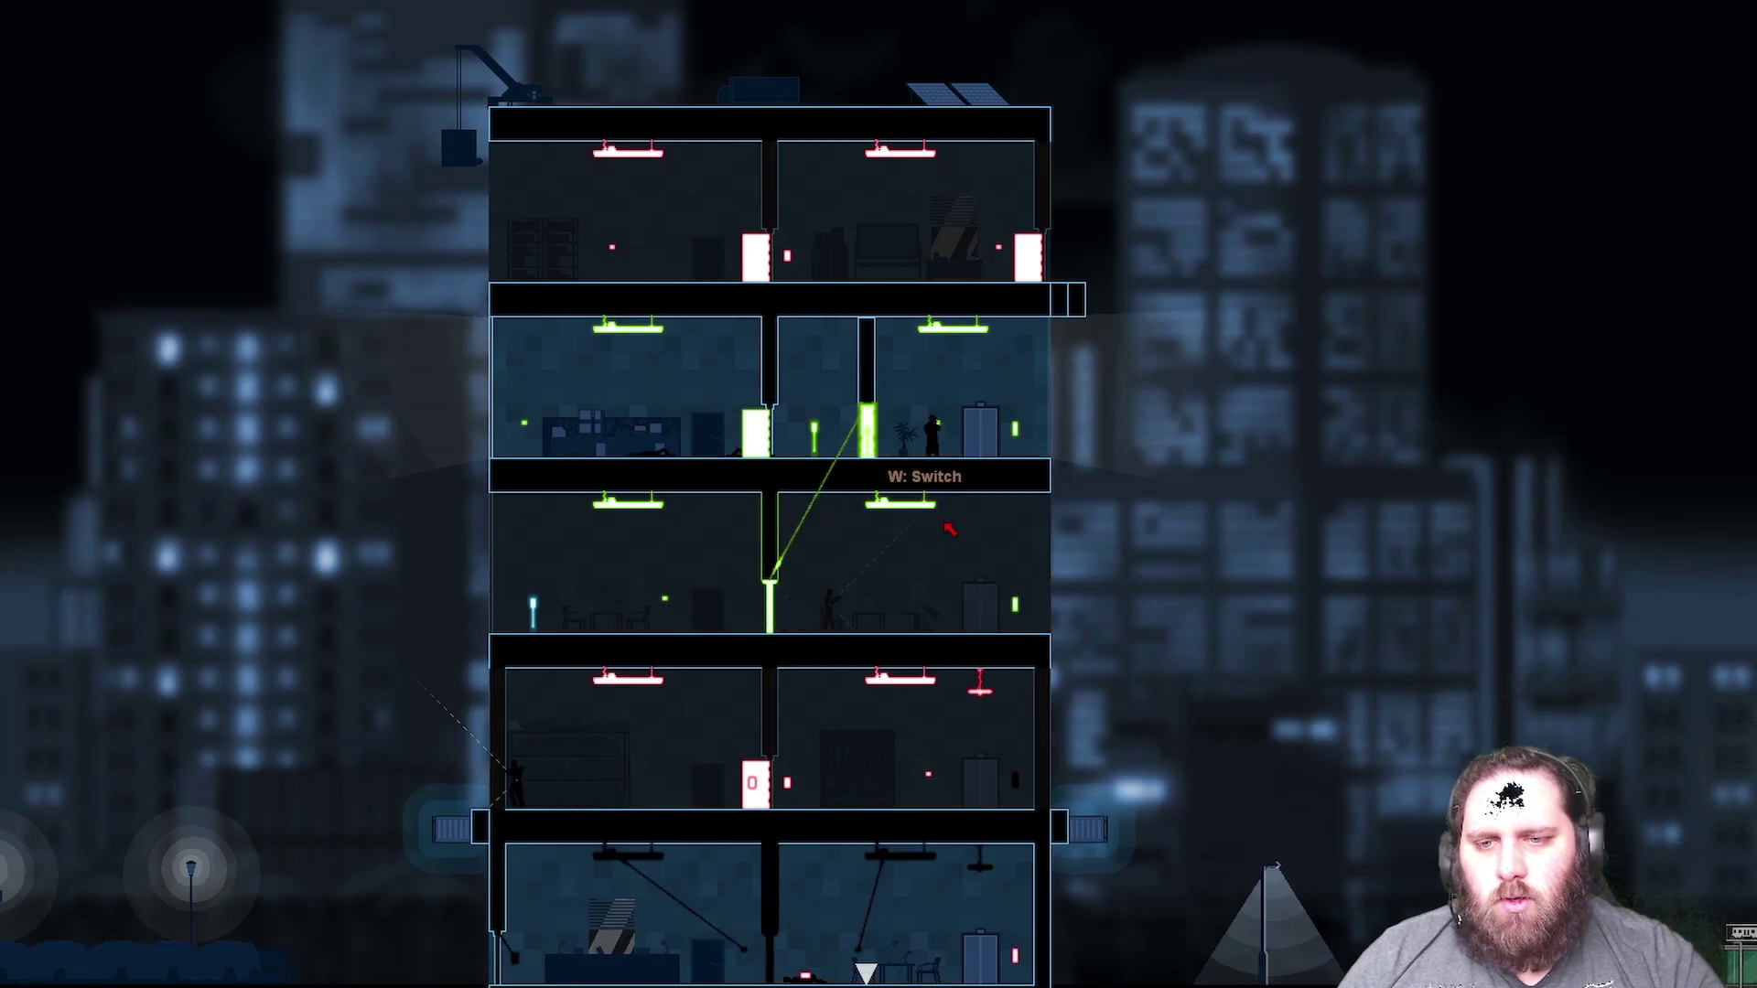
pyautogui.press('space')
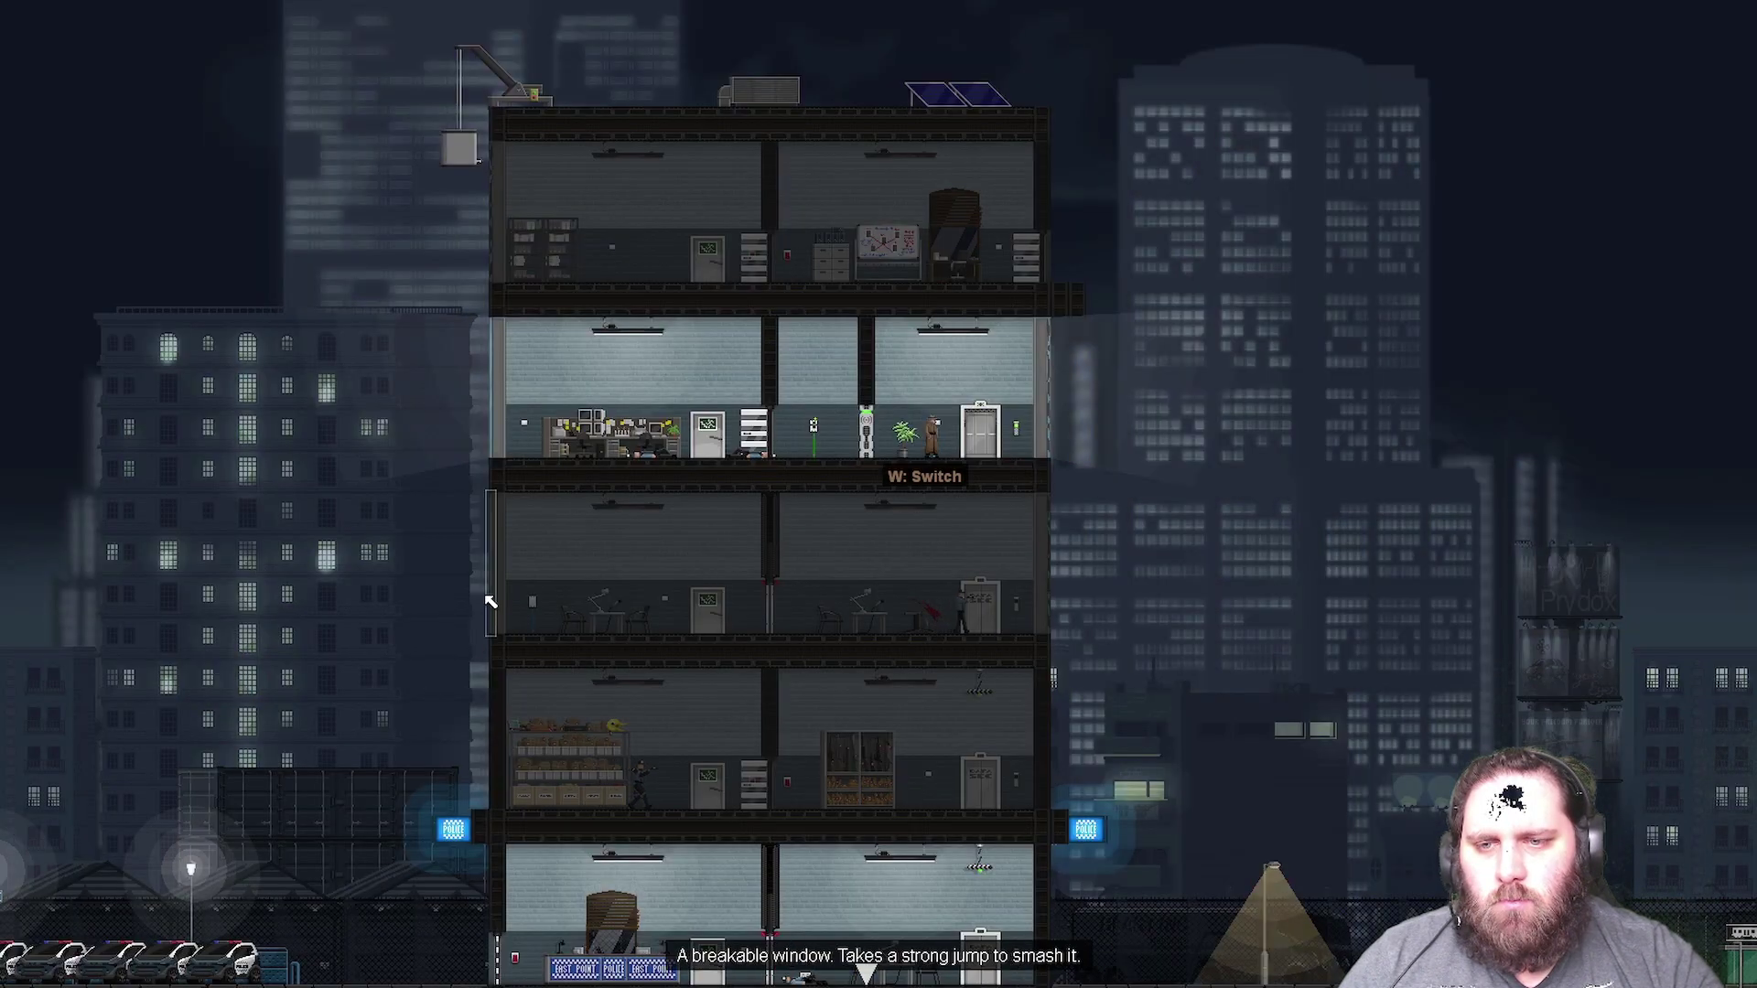
pyautogui.press('d')
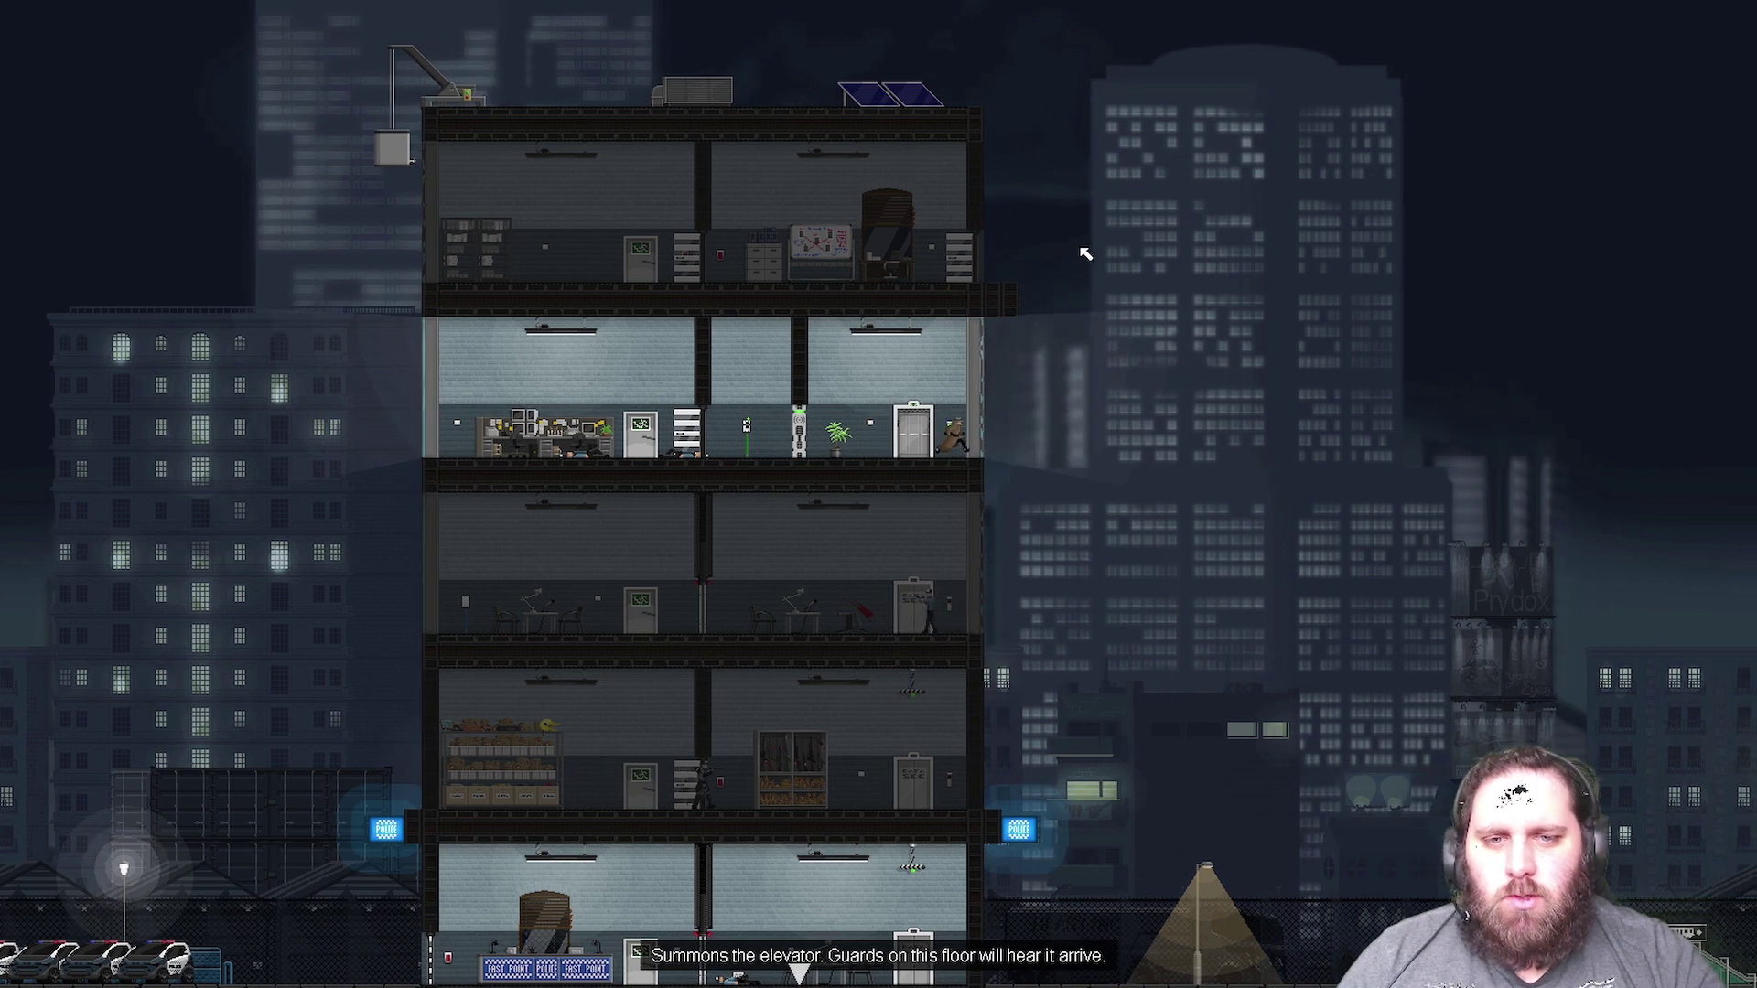
pyautogui.click(1041, 226)
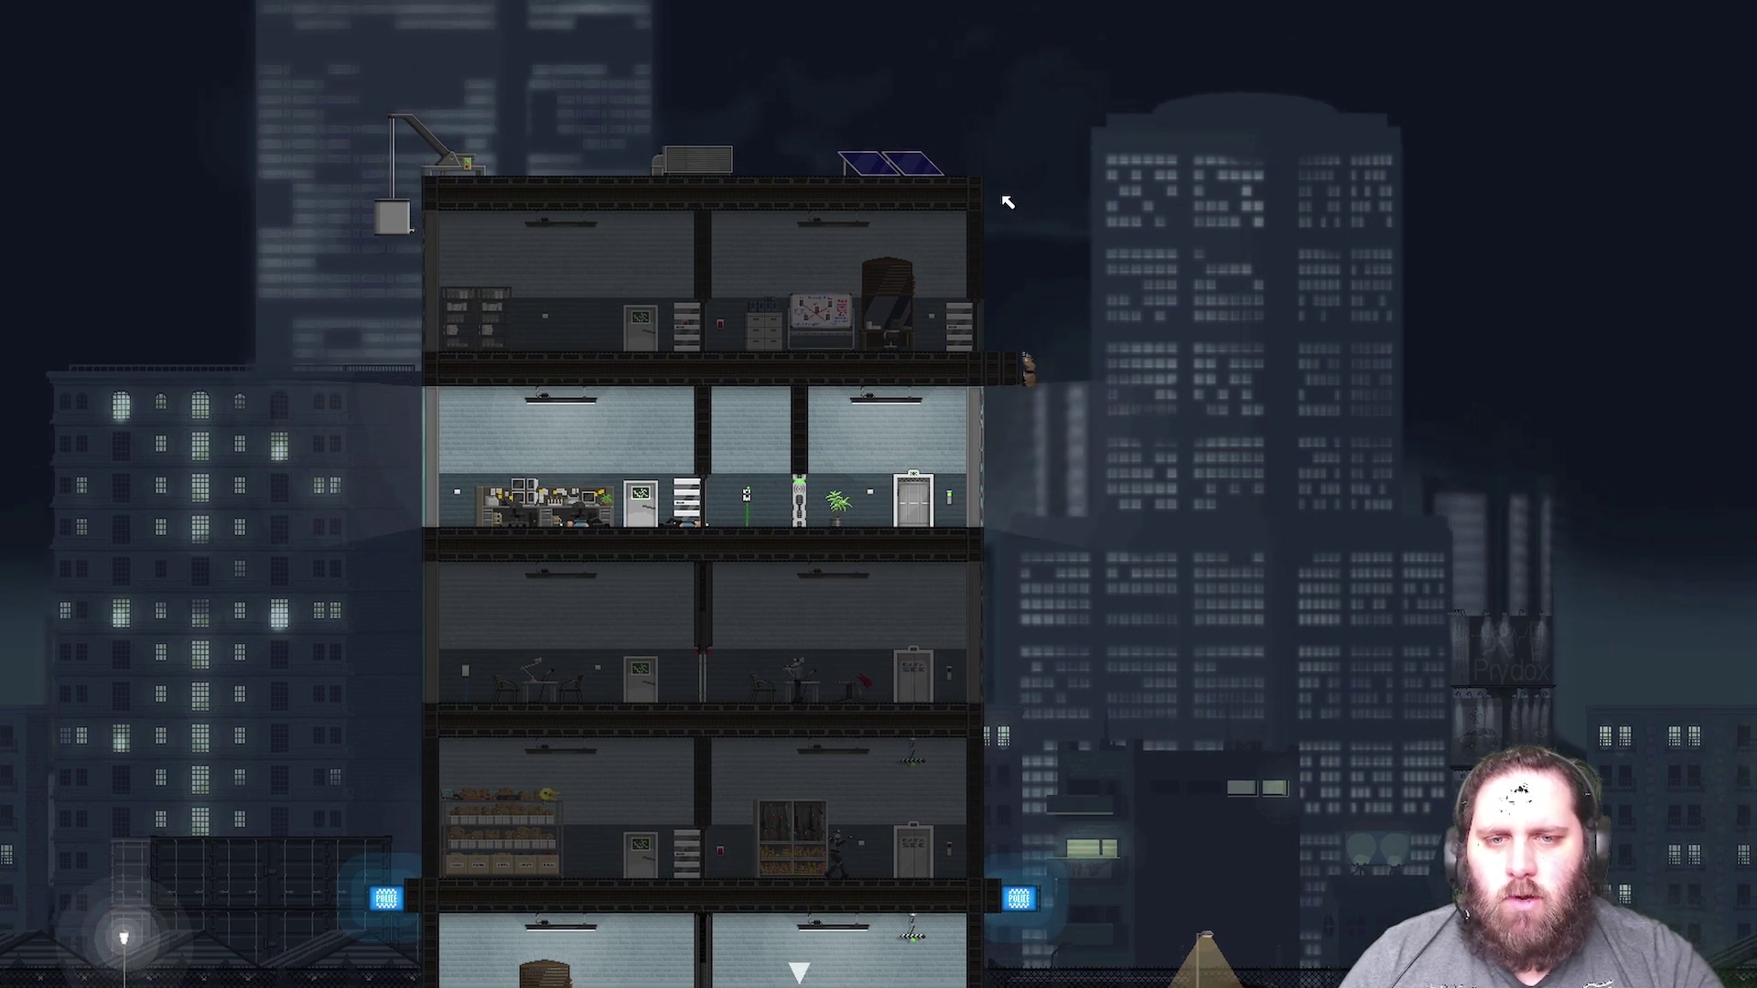
pyautogui.press('a')
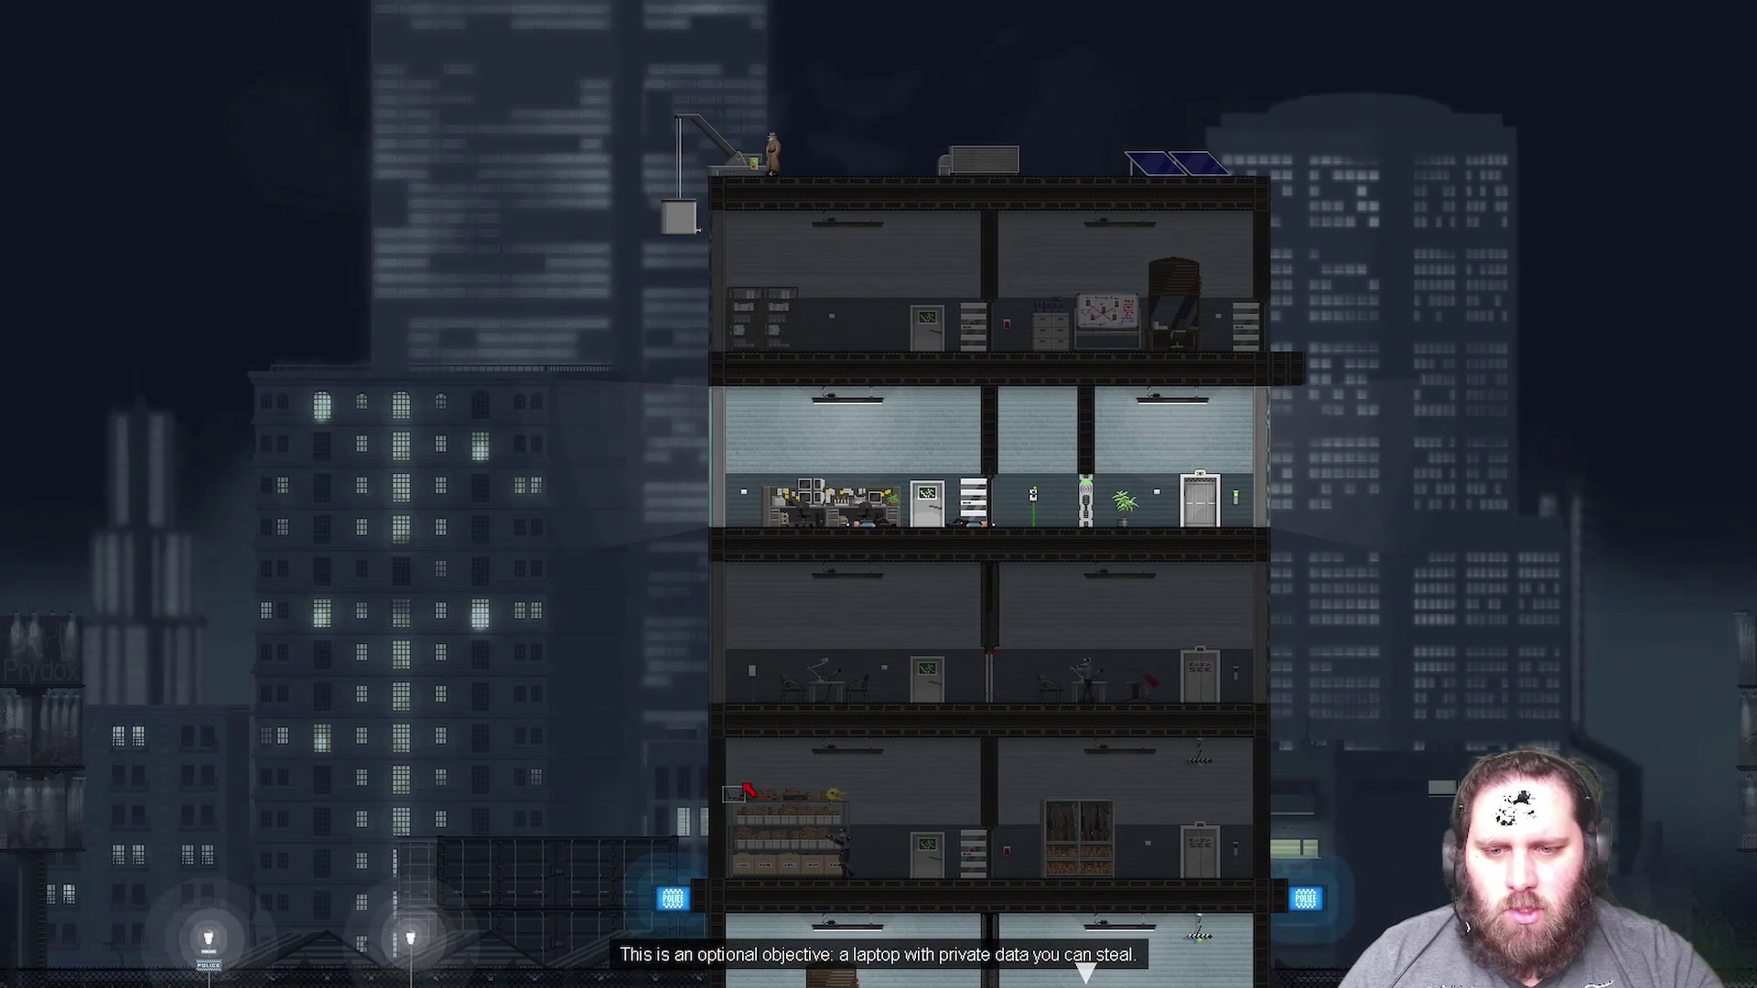
# - Drop from the wall to the street and leap back toward the building
pyautogui.press('space')
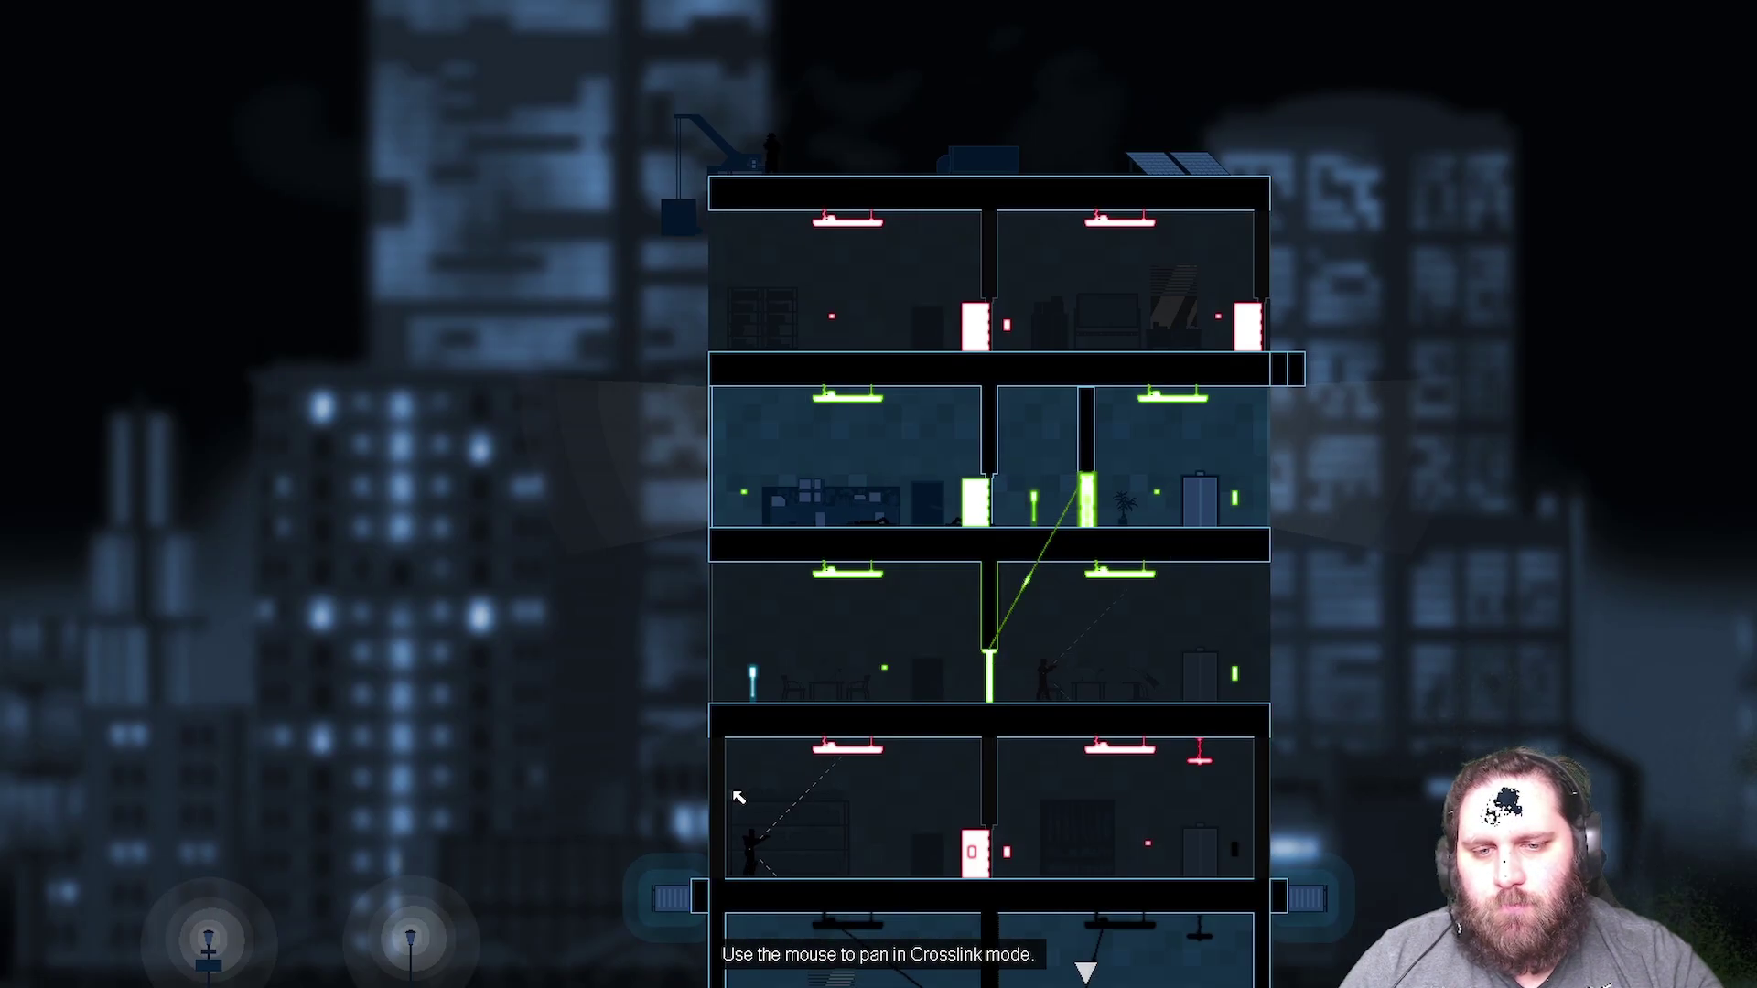
pyautogui.press('space')
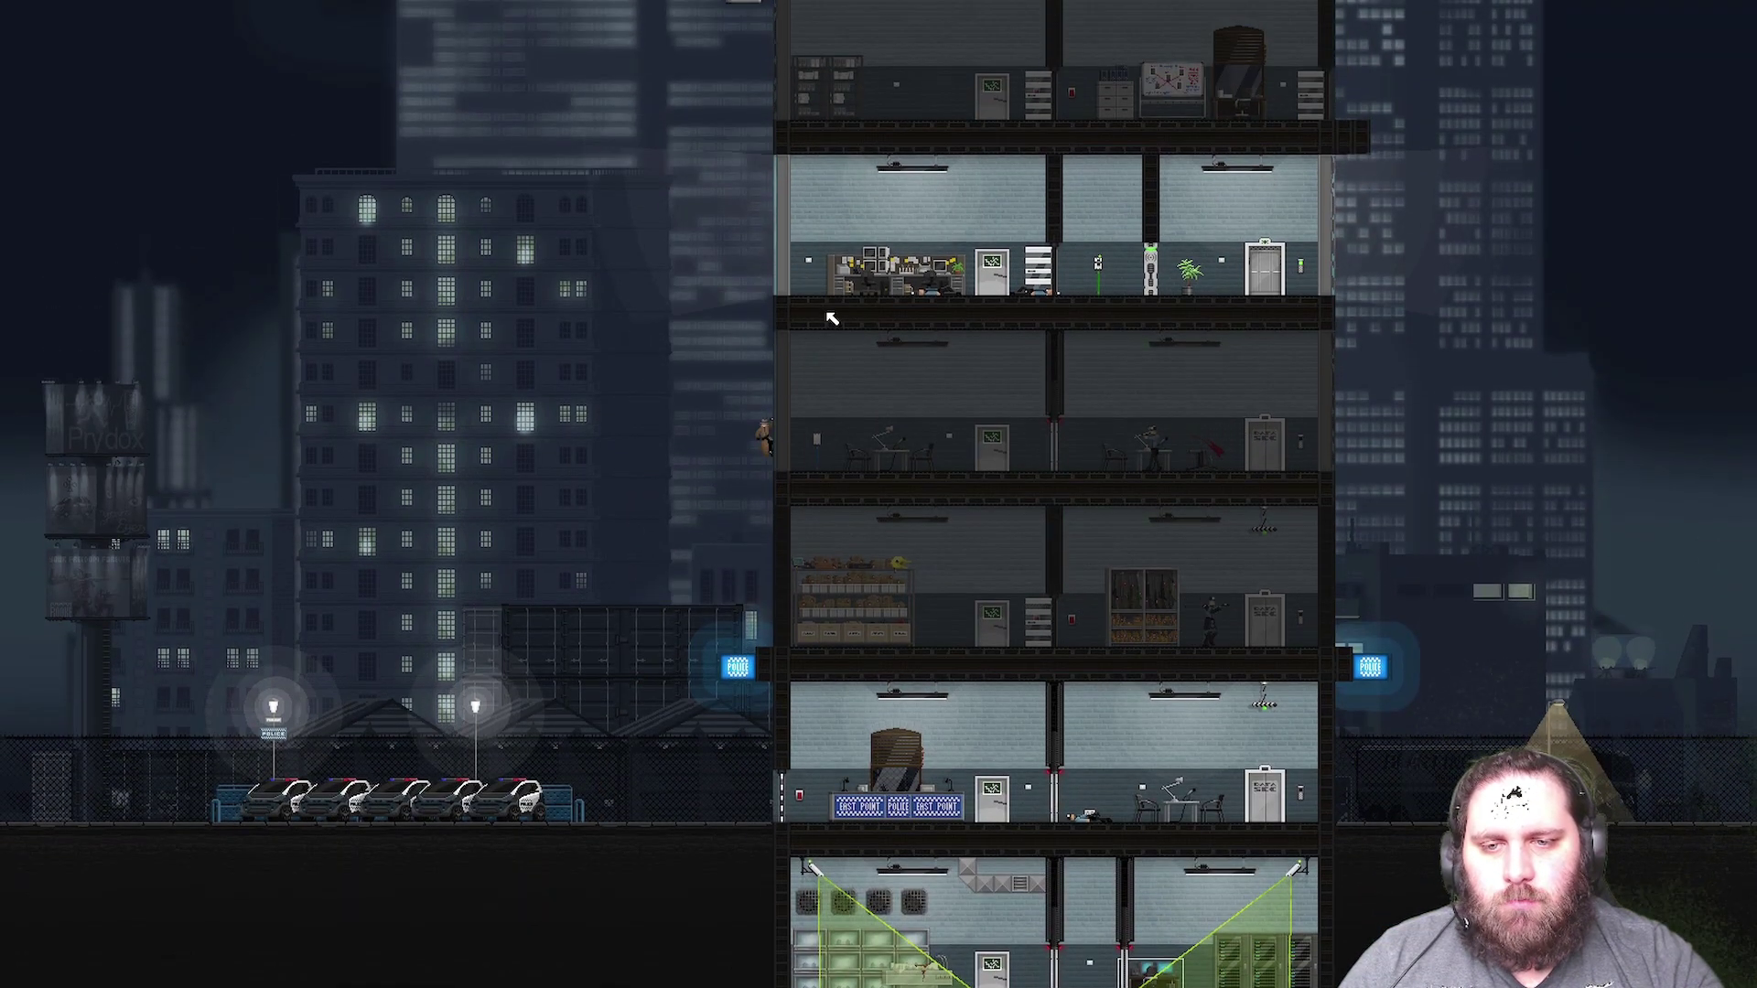
pyautogui.press('a')
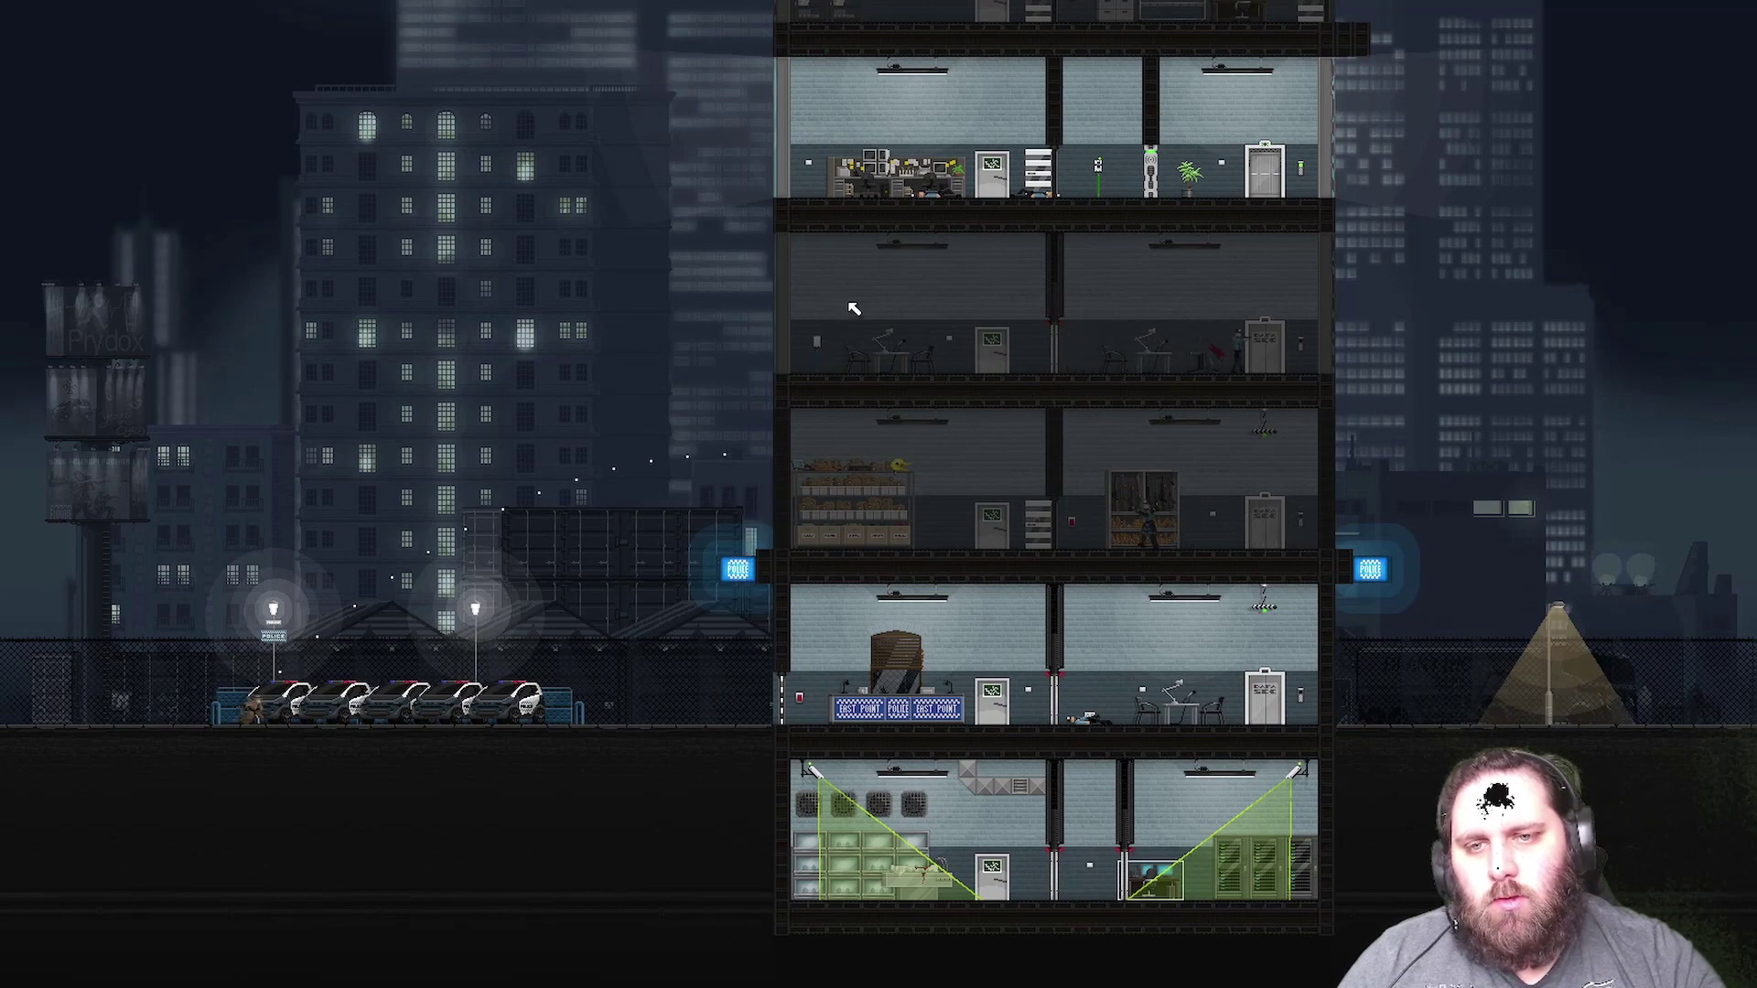
pyautogui.click(825, 131)
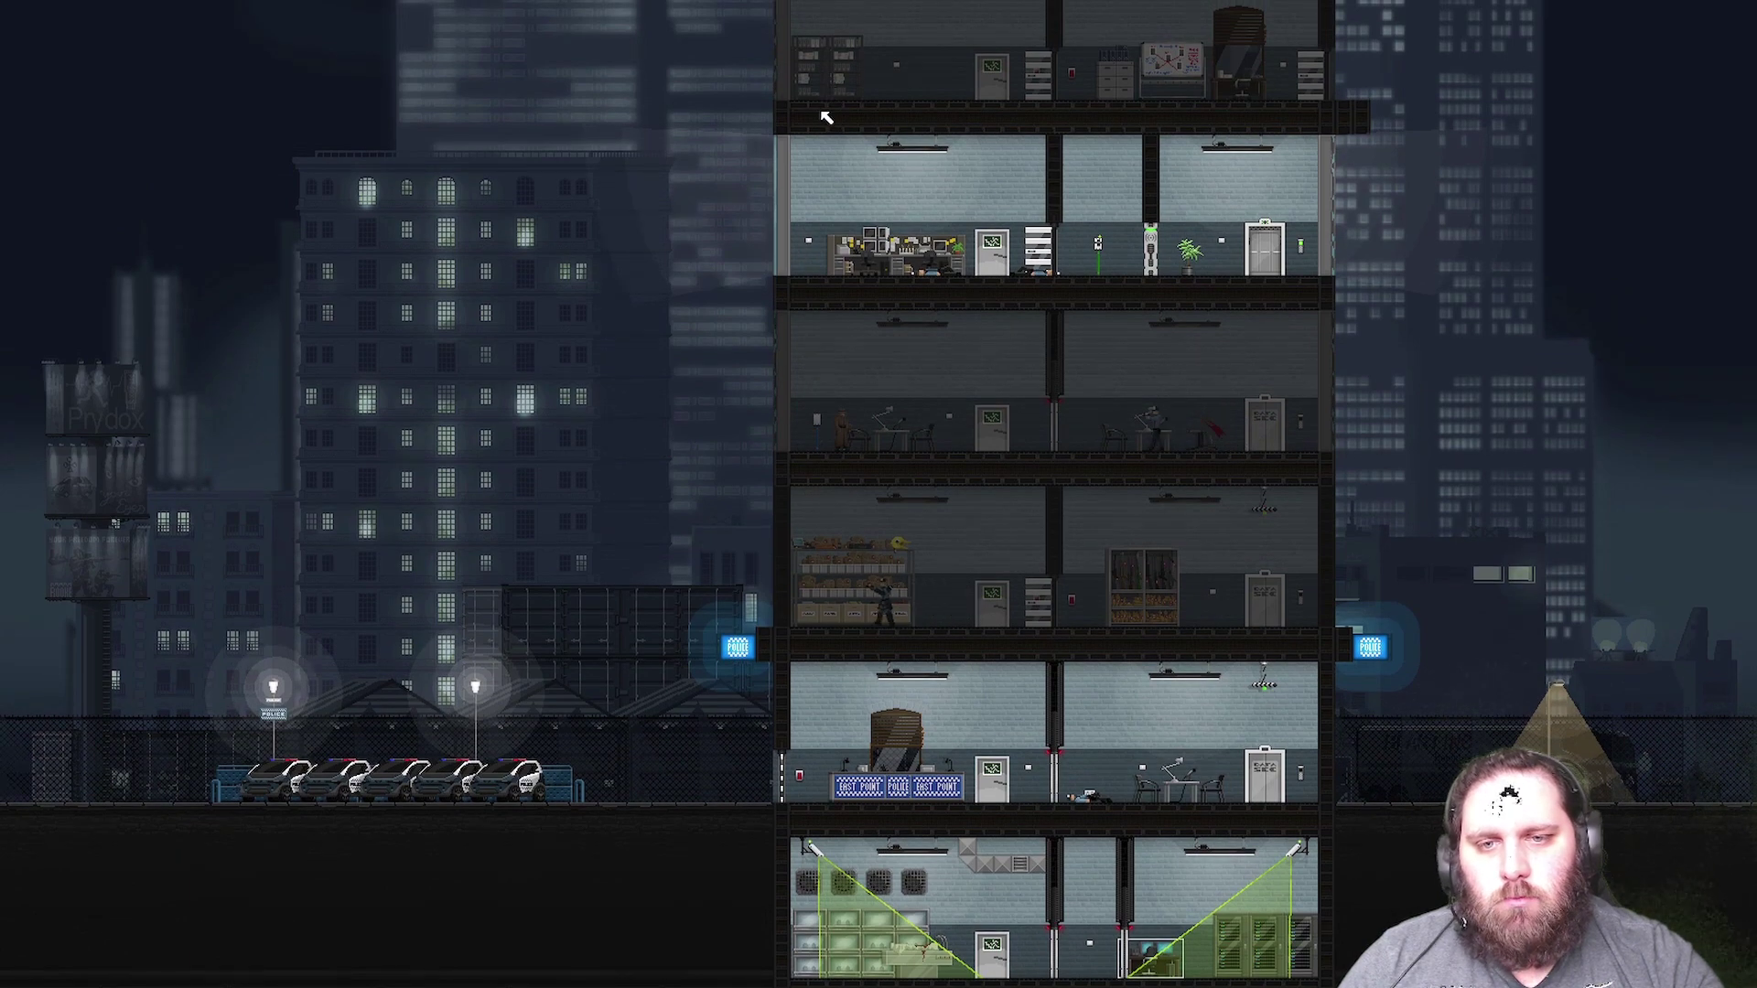
# - Walk along the floor while checking the circuits in the wiring view
pyautogui.press('space')
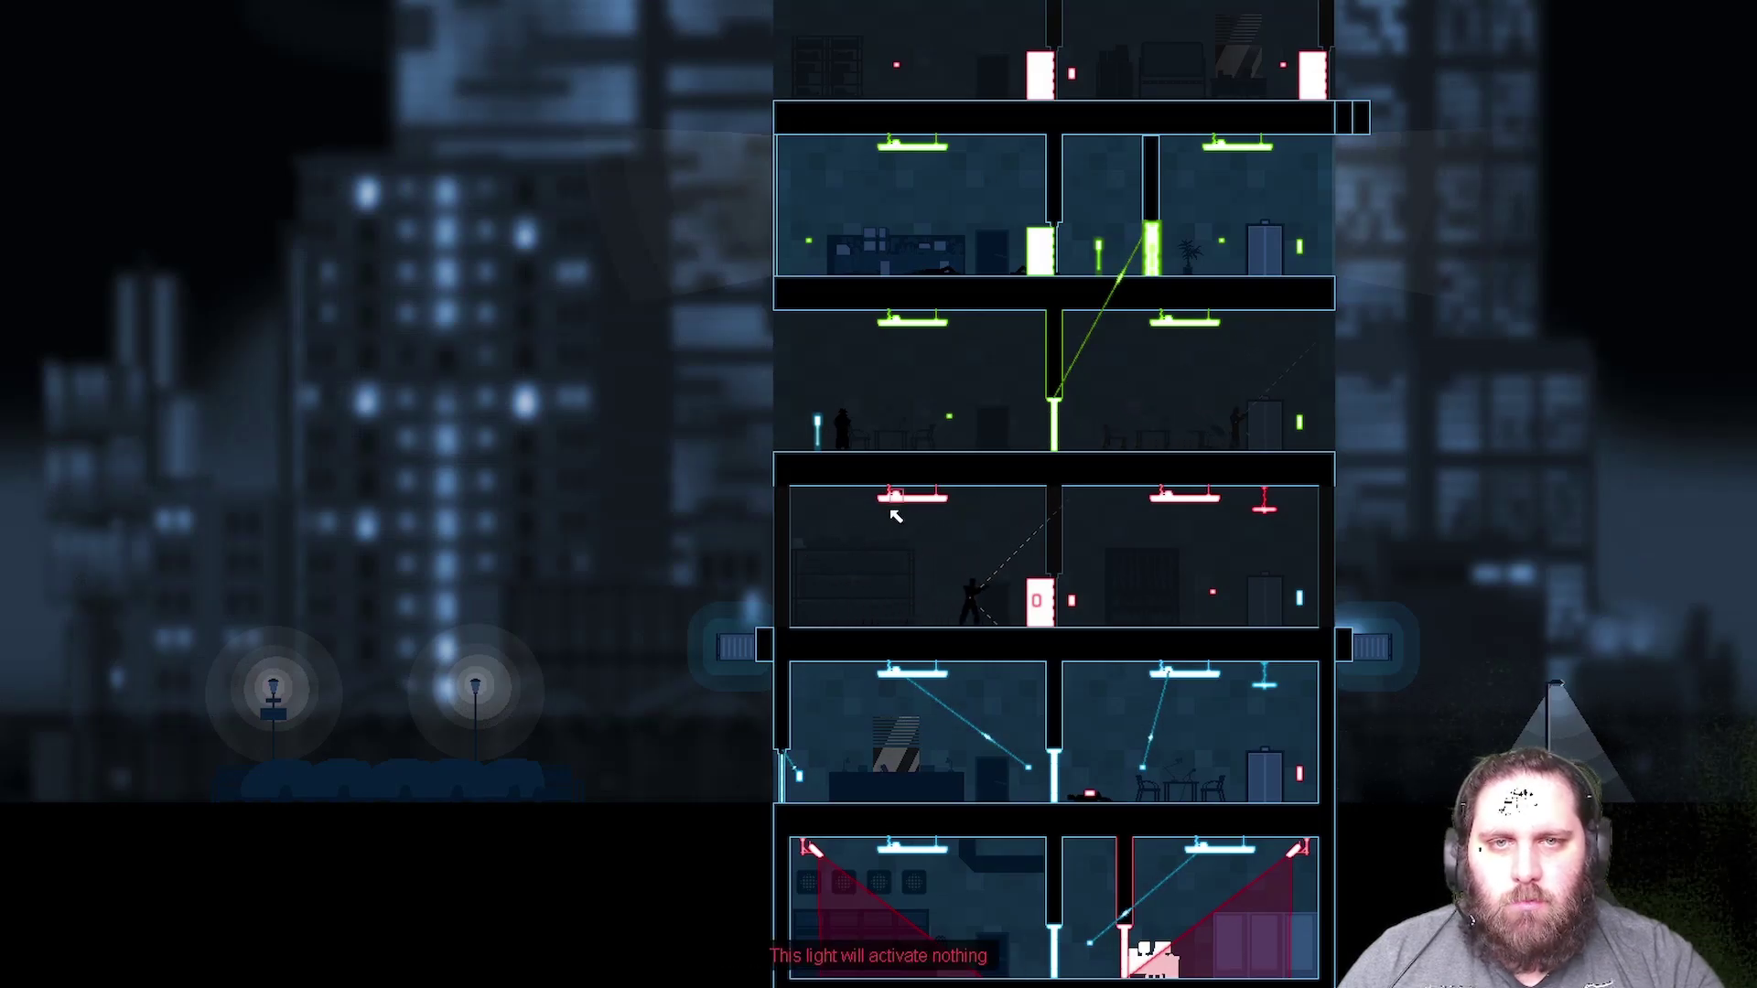
pyautogui.press('space')
pyautogui.press('d')
pyautogui.press('space')
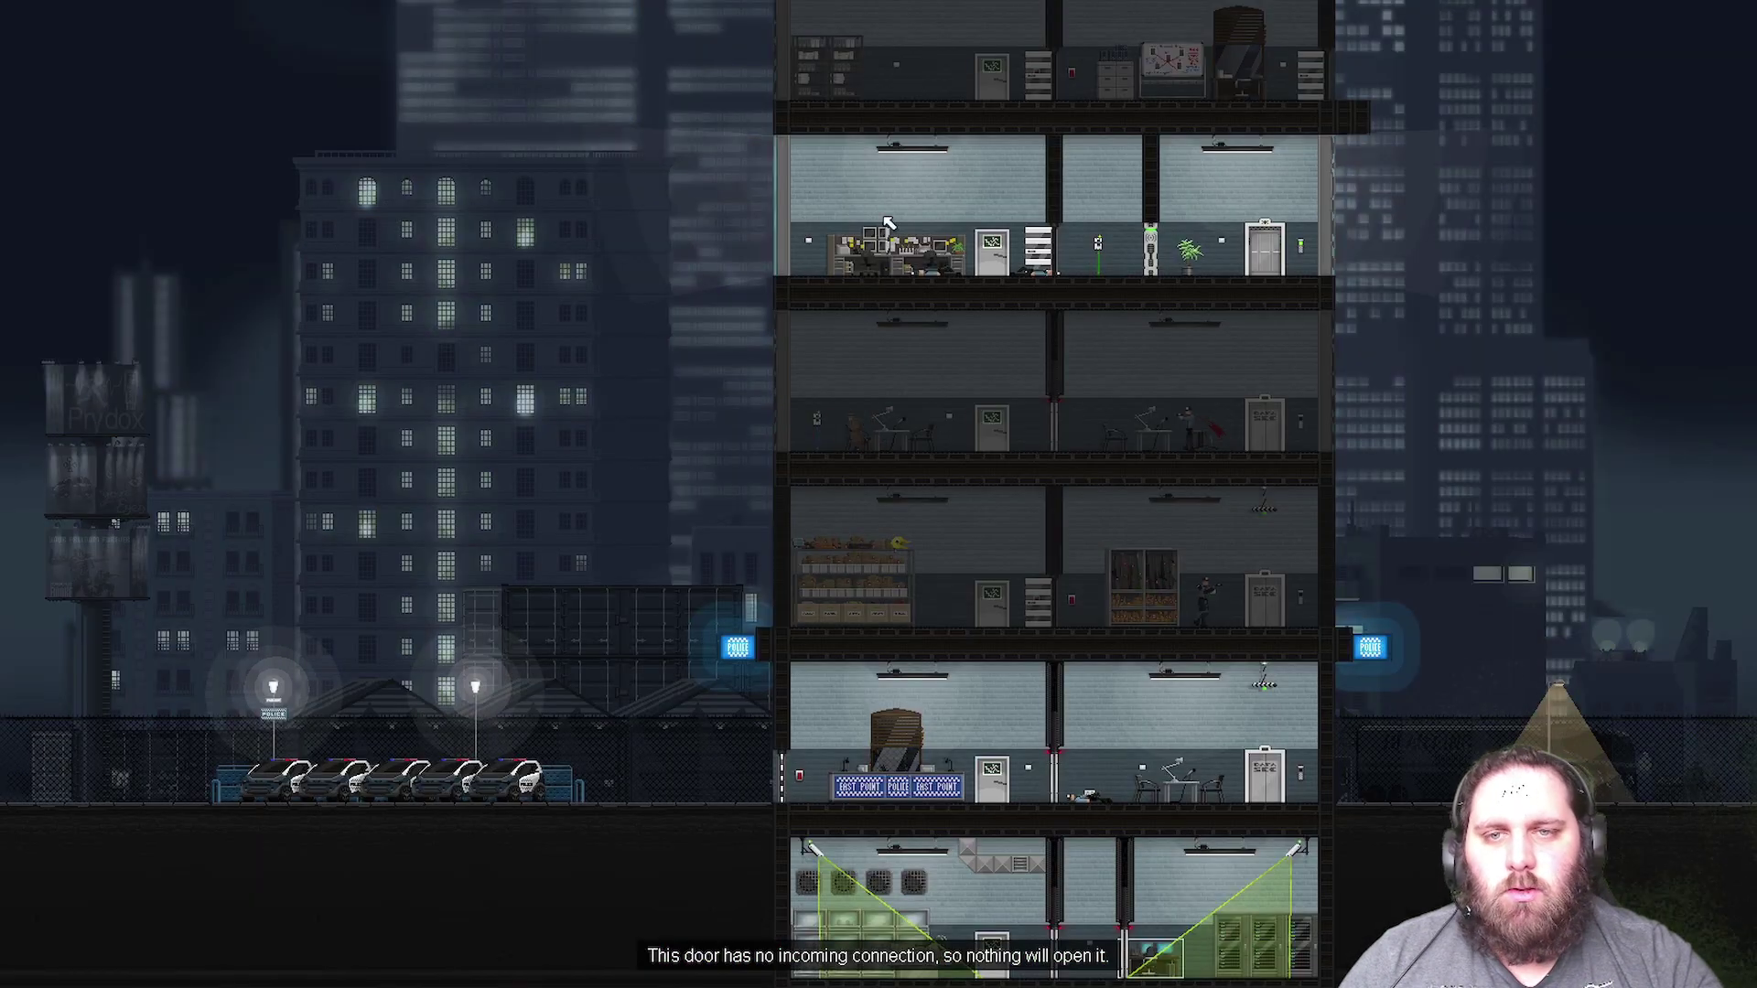
pyautogui.press('space')
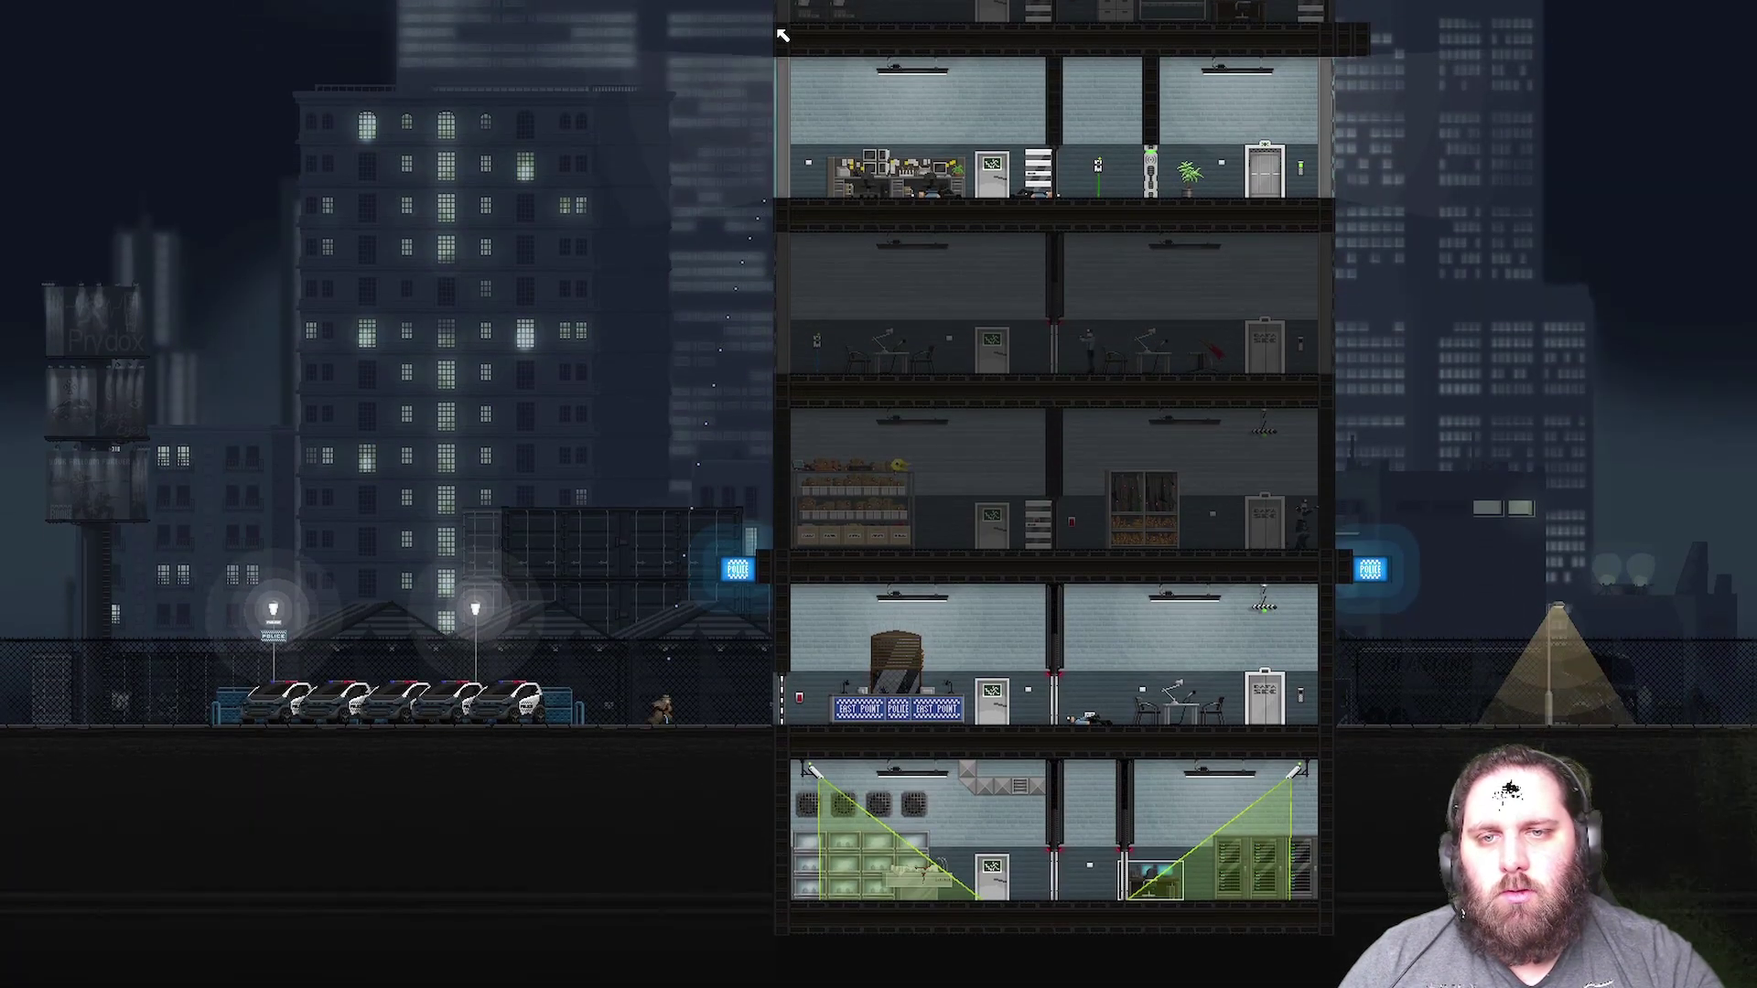
# - Leap onto the building's left wall and open the email on the laptop
pyautogui.click(780, 34)
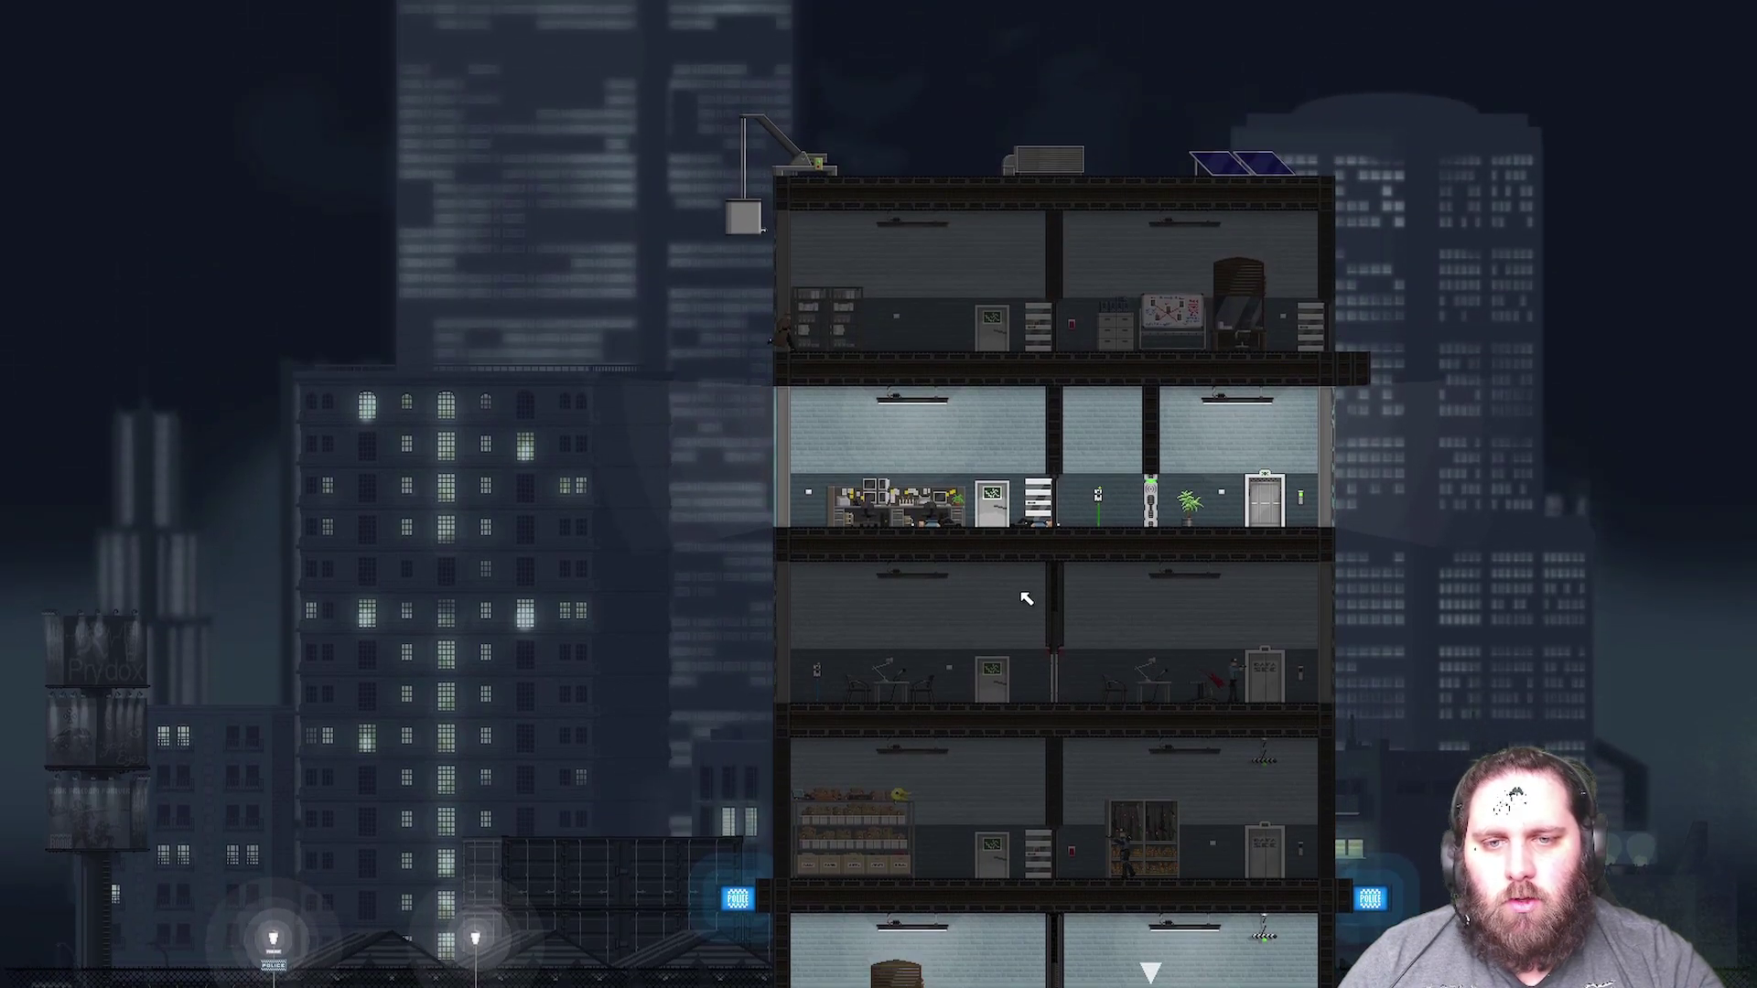
pyautogui.press('space')
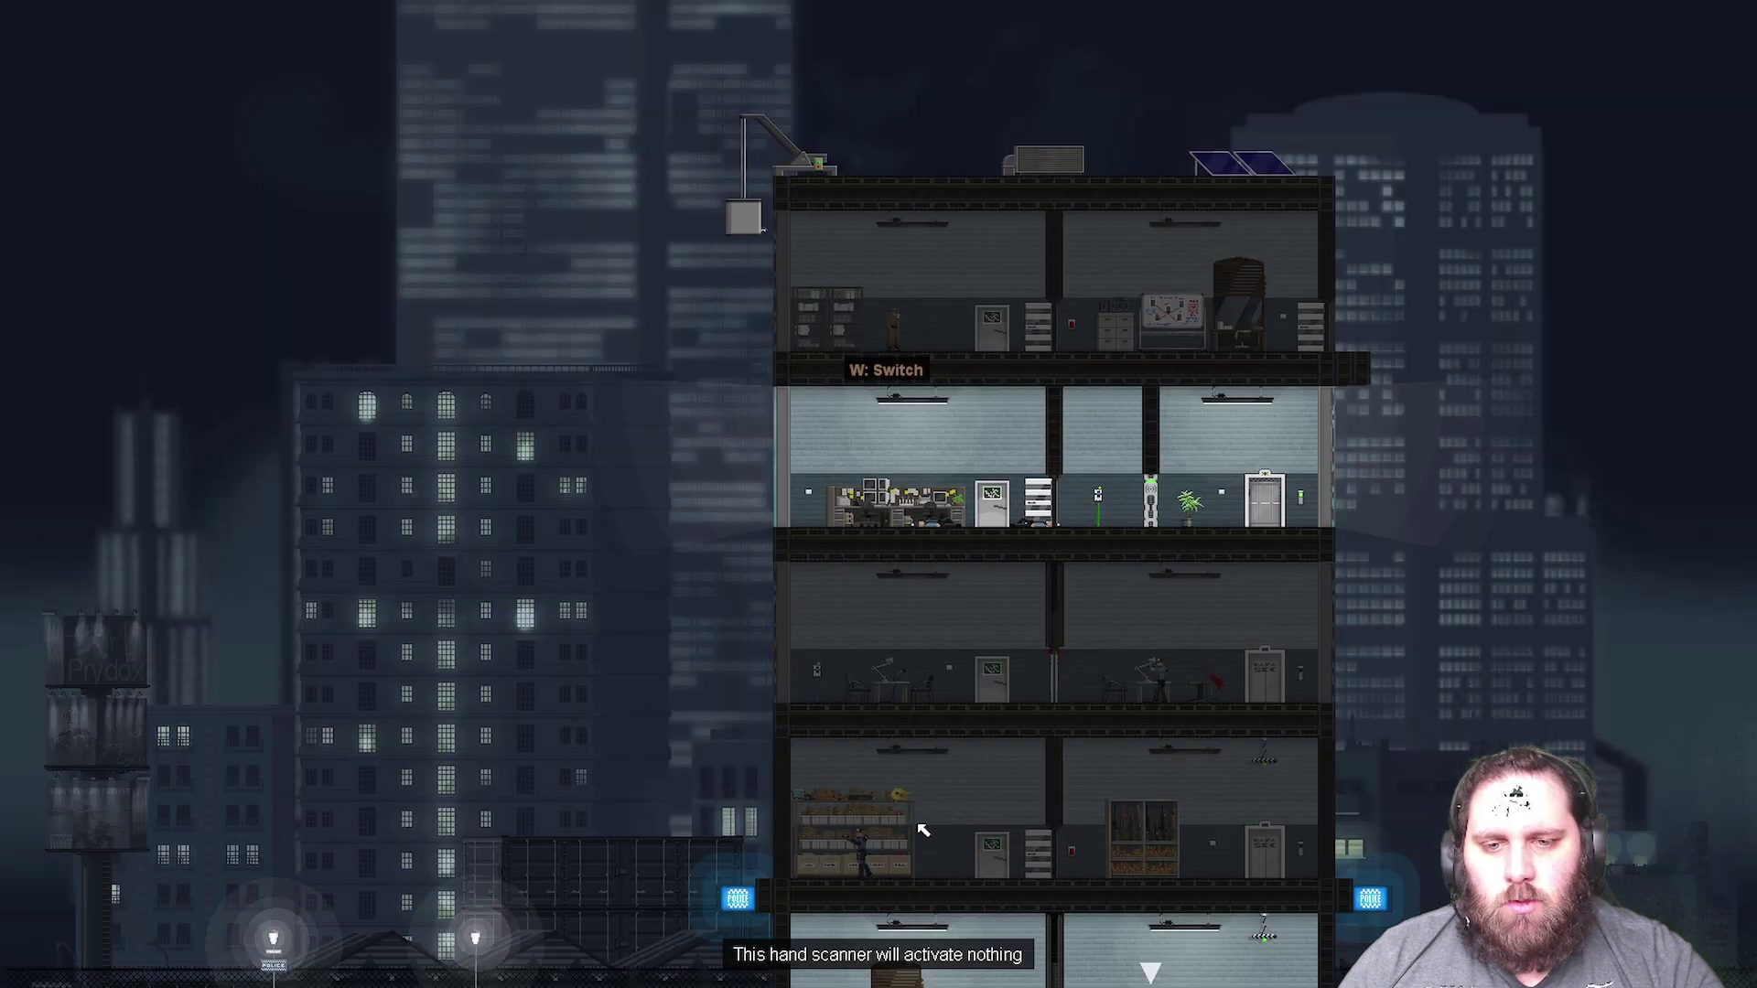
pyautogui.press('space')
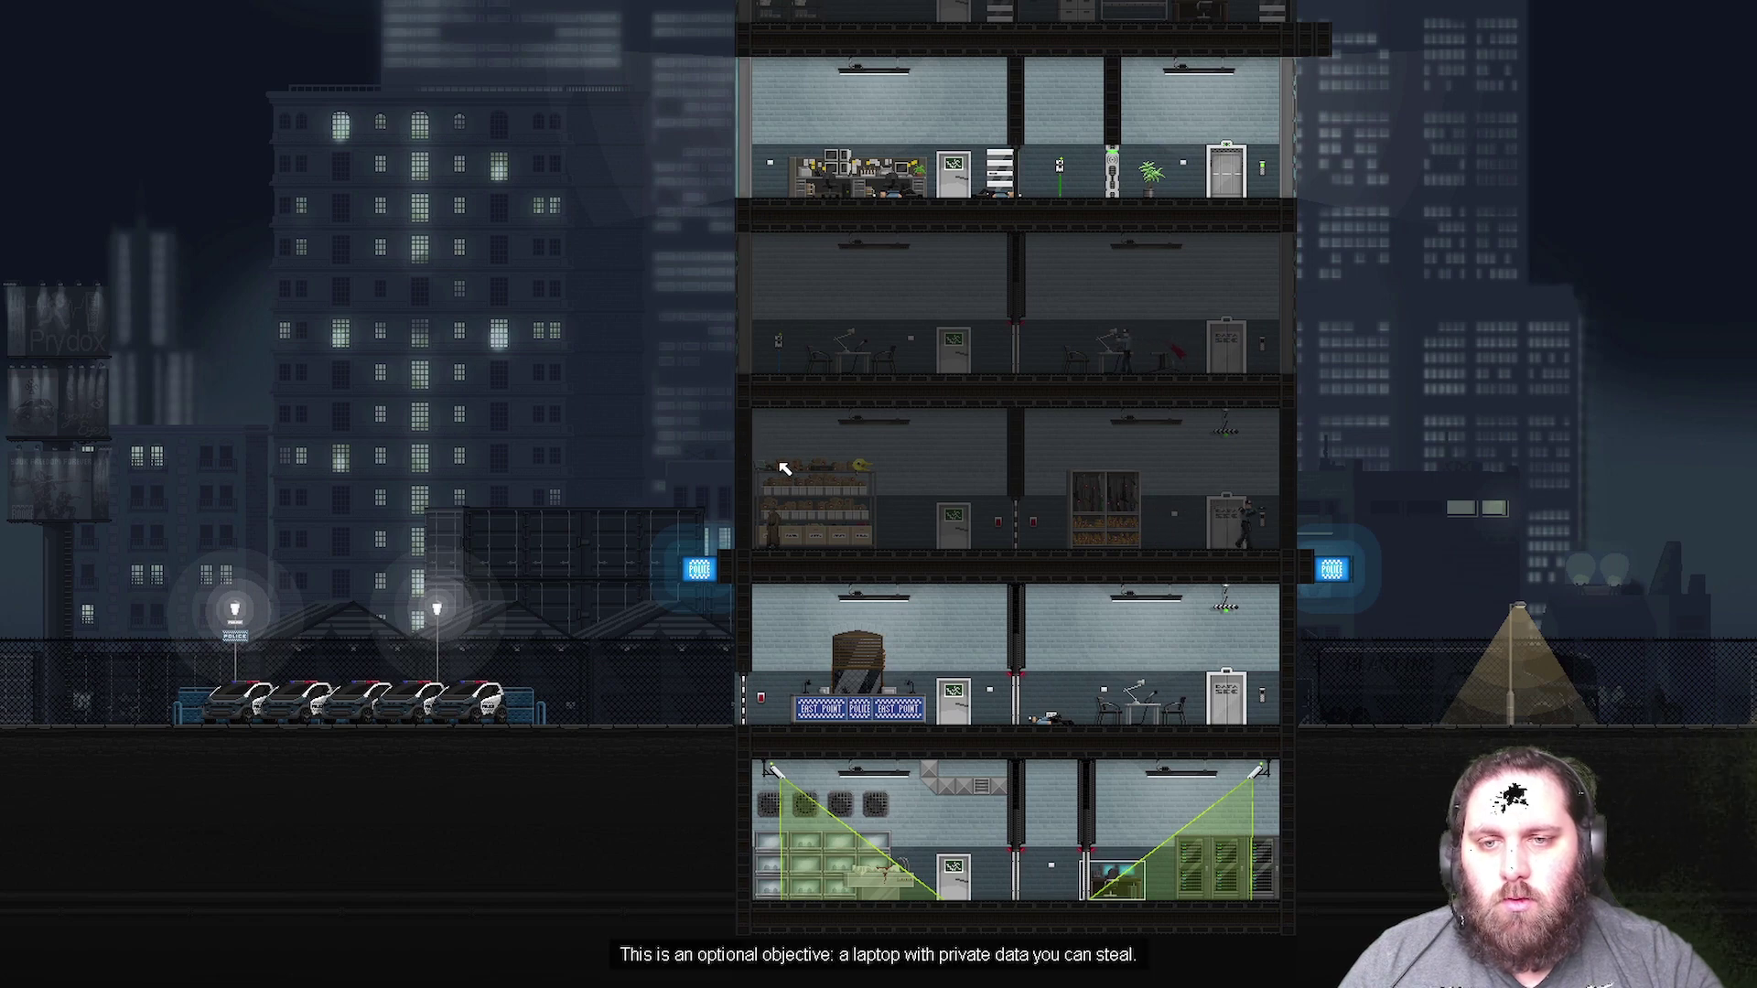
pyautogui.click(763, 510)
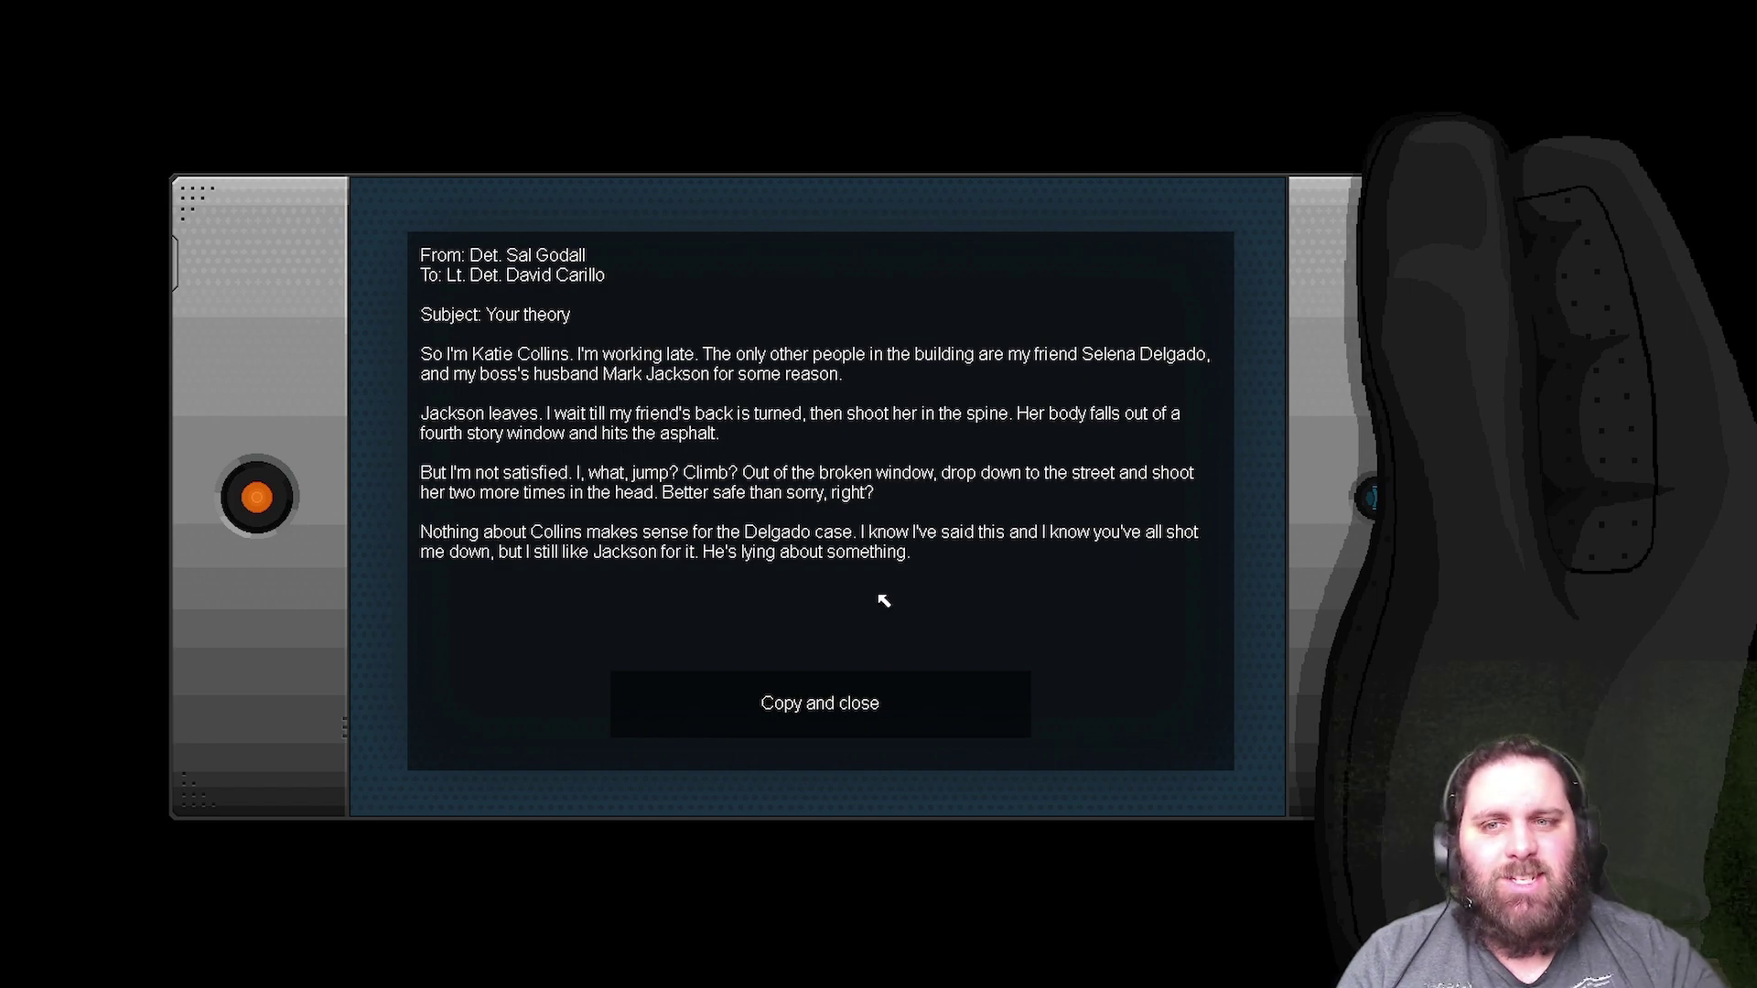
pyautogui.click(731, 735)
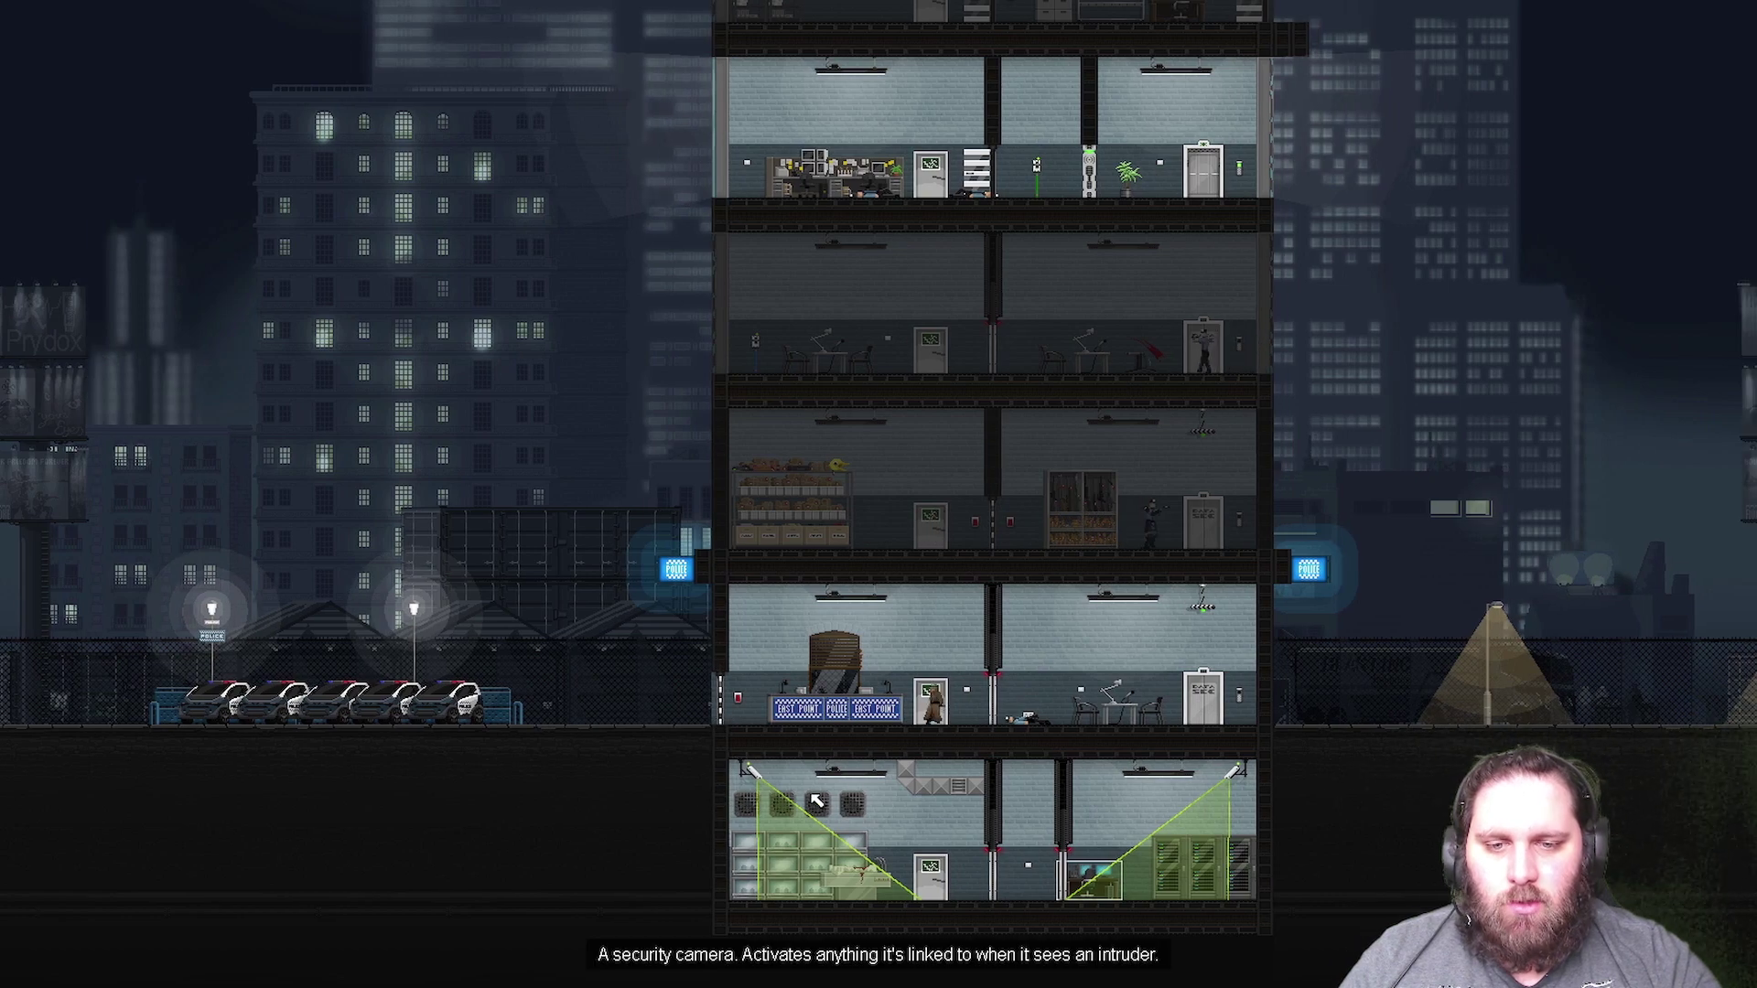
# - Disconnect the lightswitch wires and relink the camera, sound detector and bottom-floor lightswitch
pyautogui.press('space')
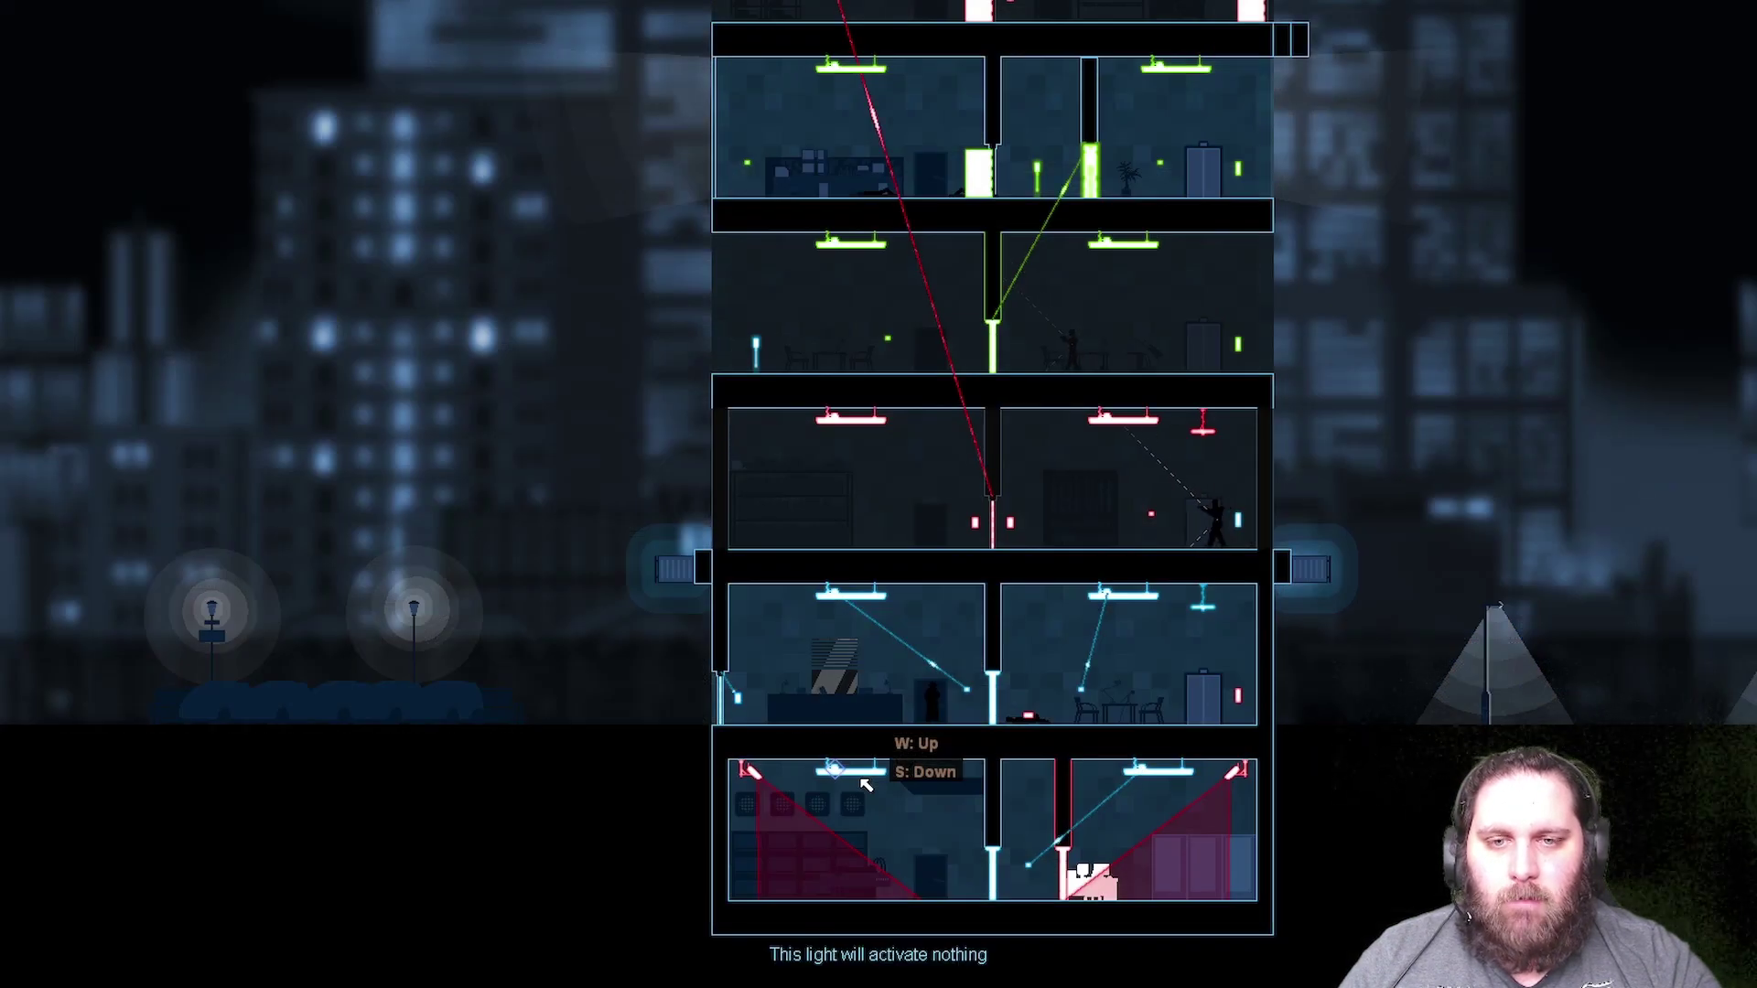
pyautogui.press('space')
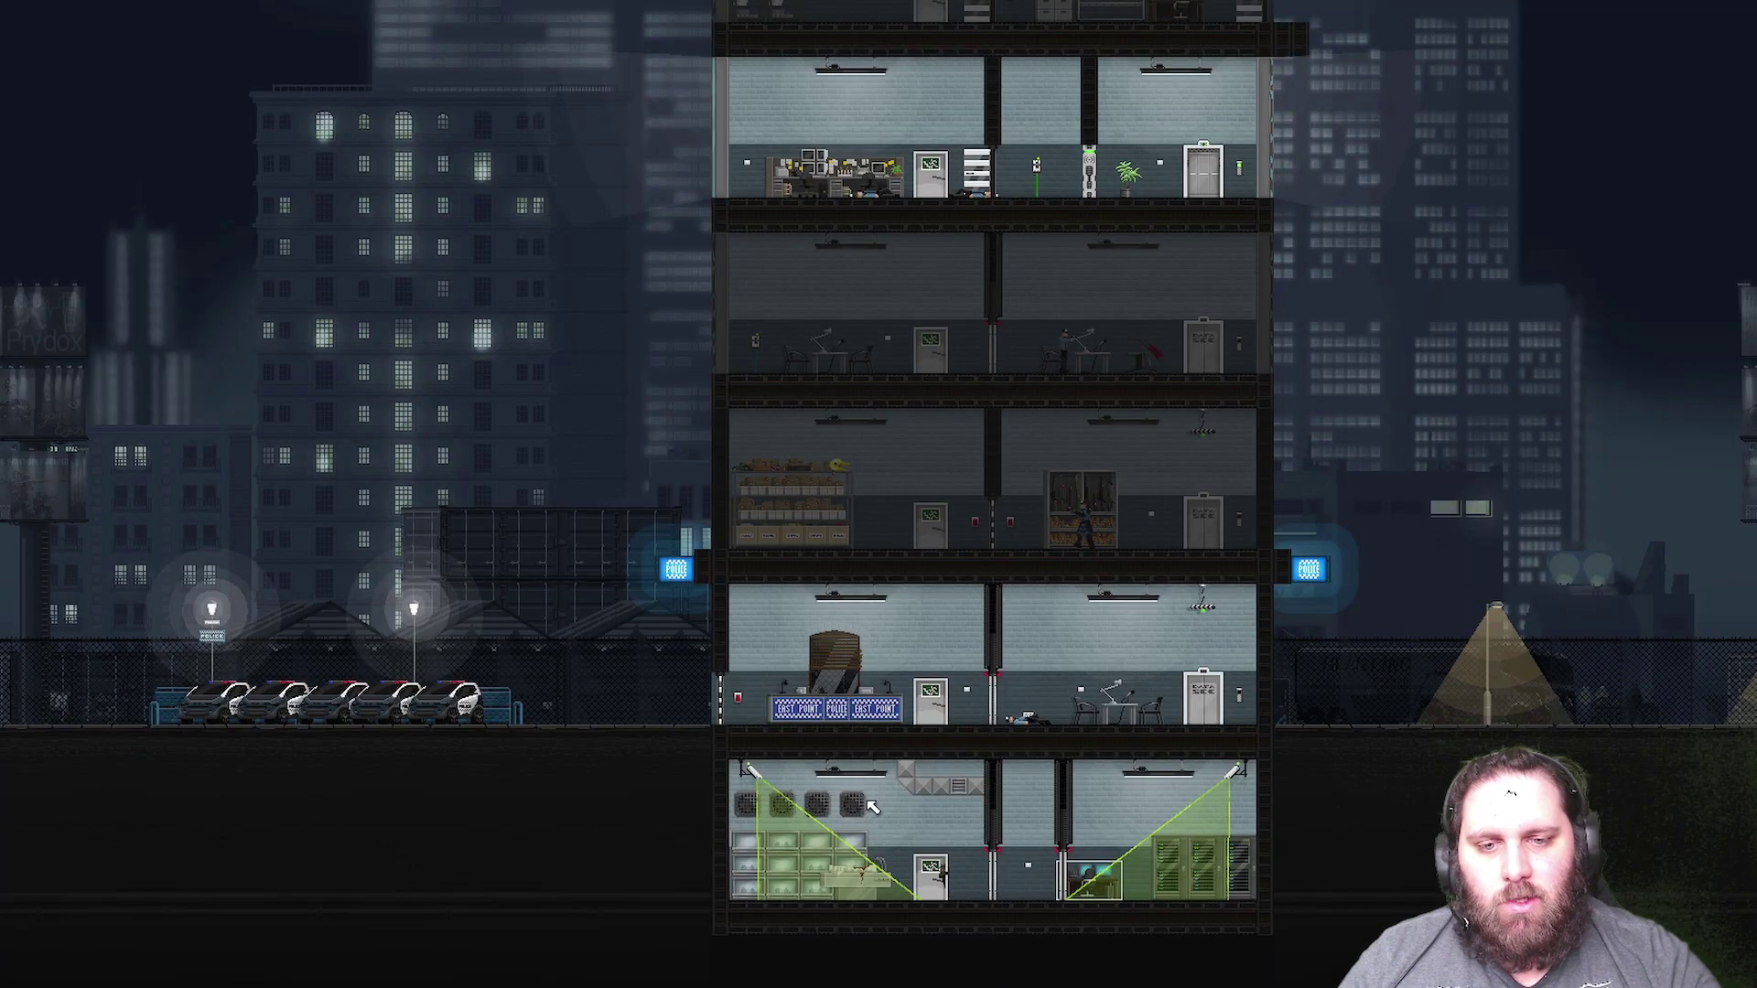
pyautogui.press('space')
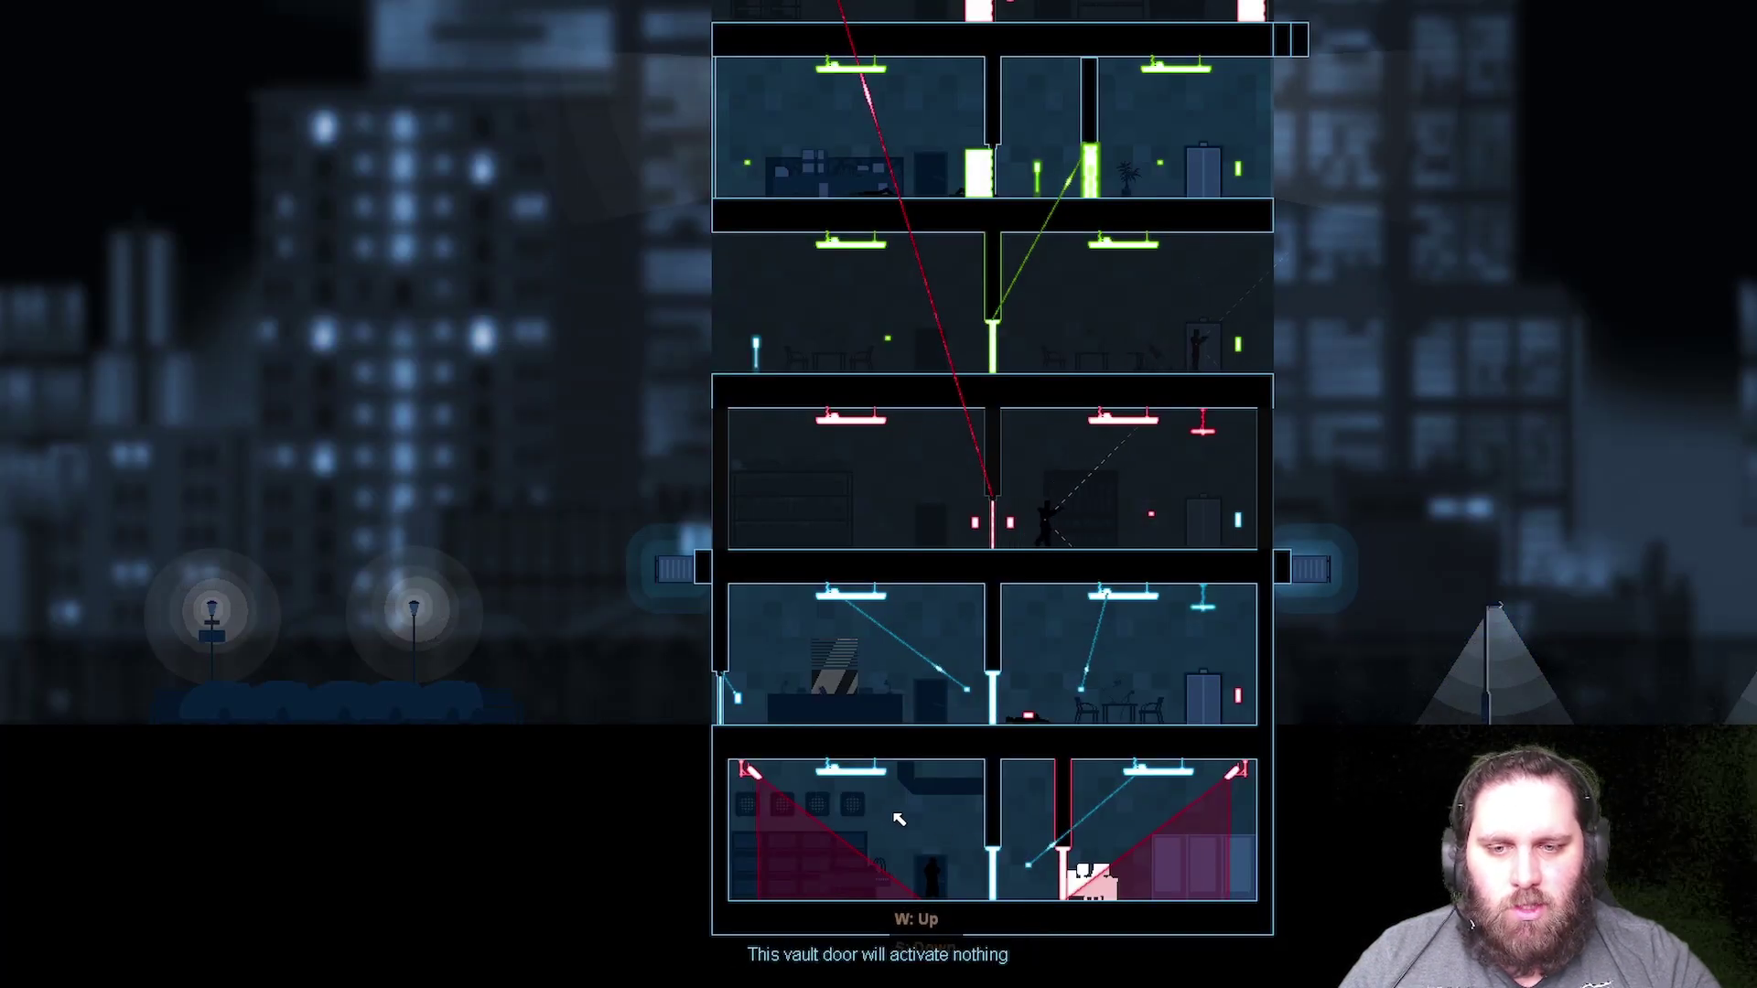
pyautogui.click(1029, 868)
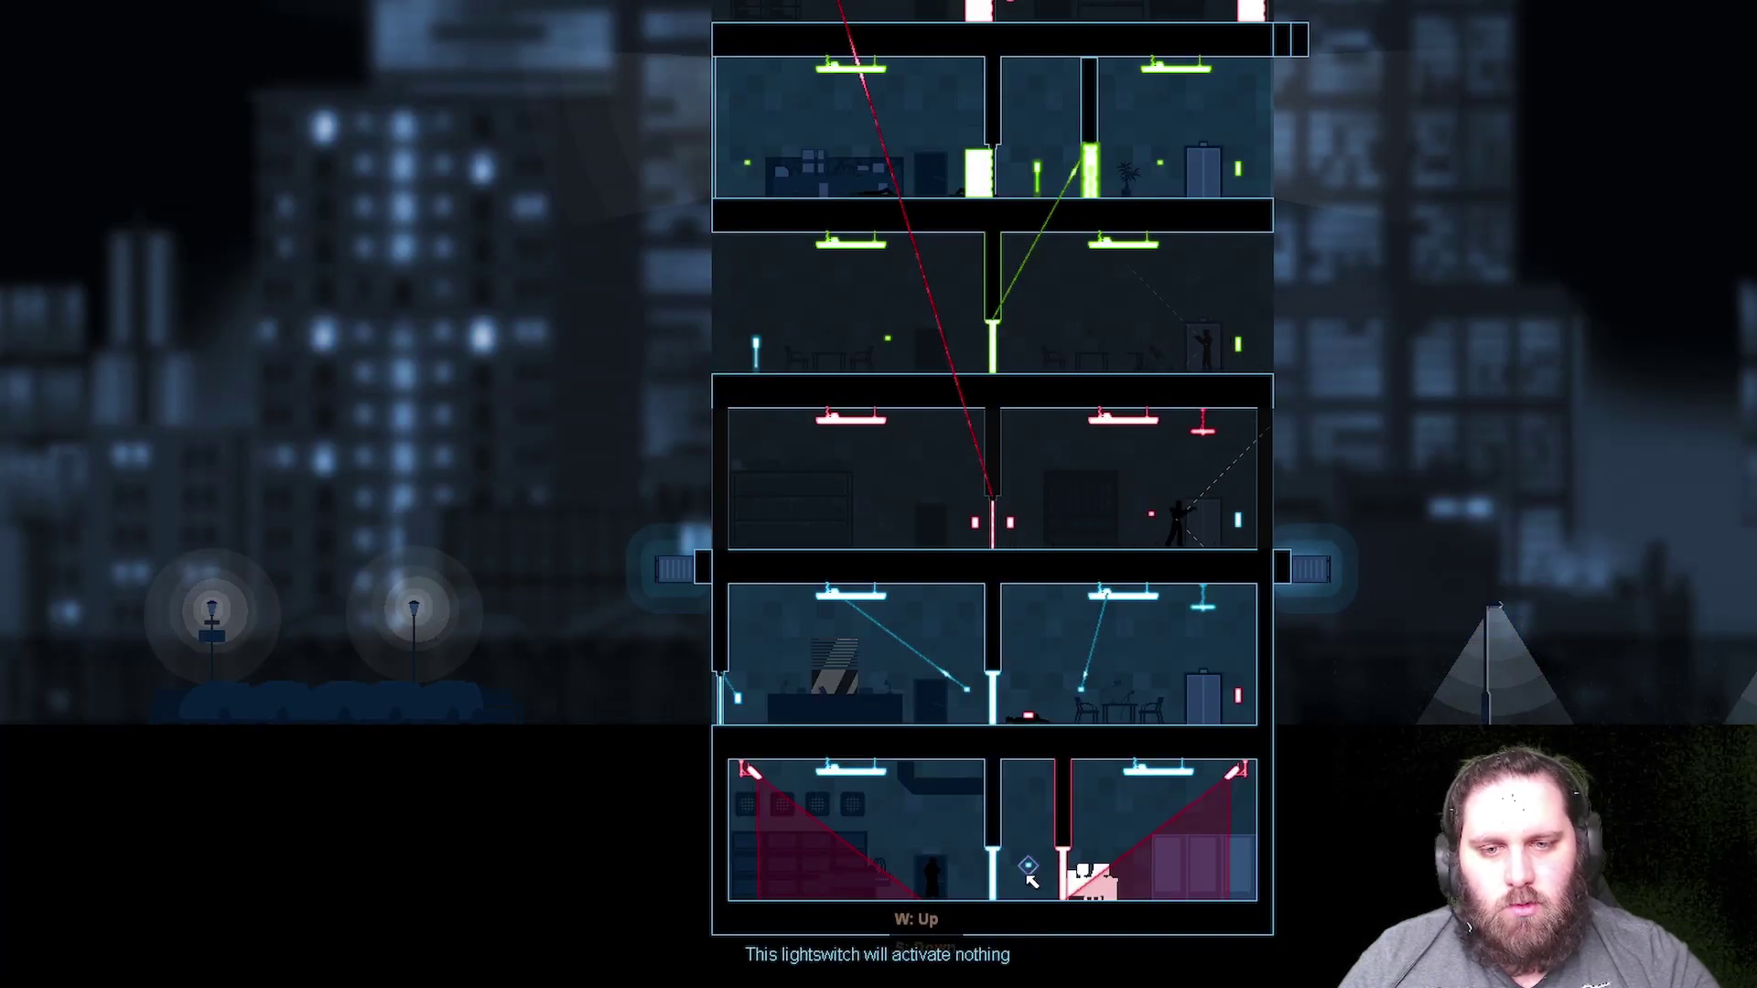
pyautogui.click(965, 694)
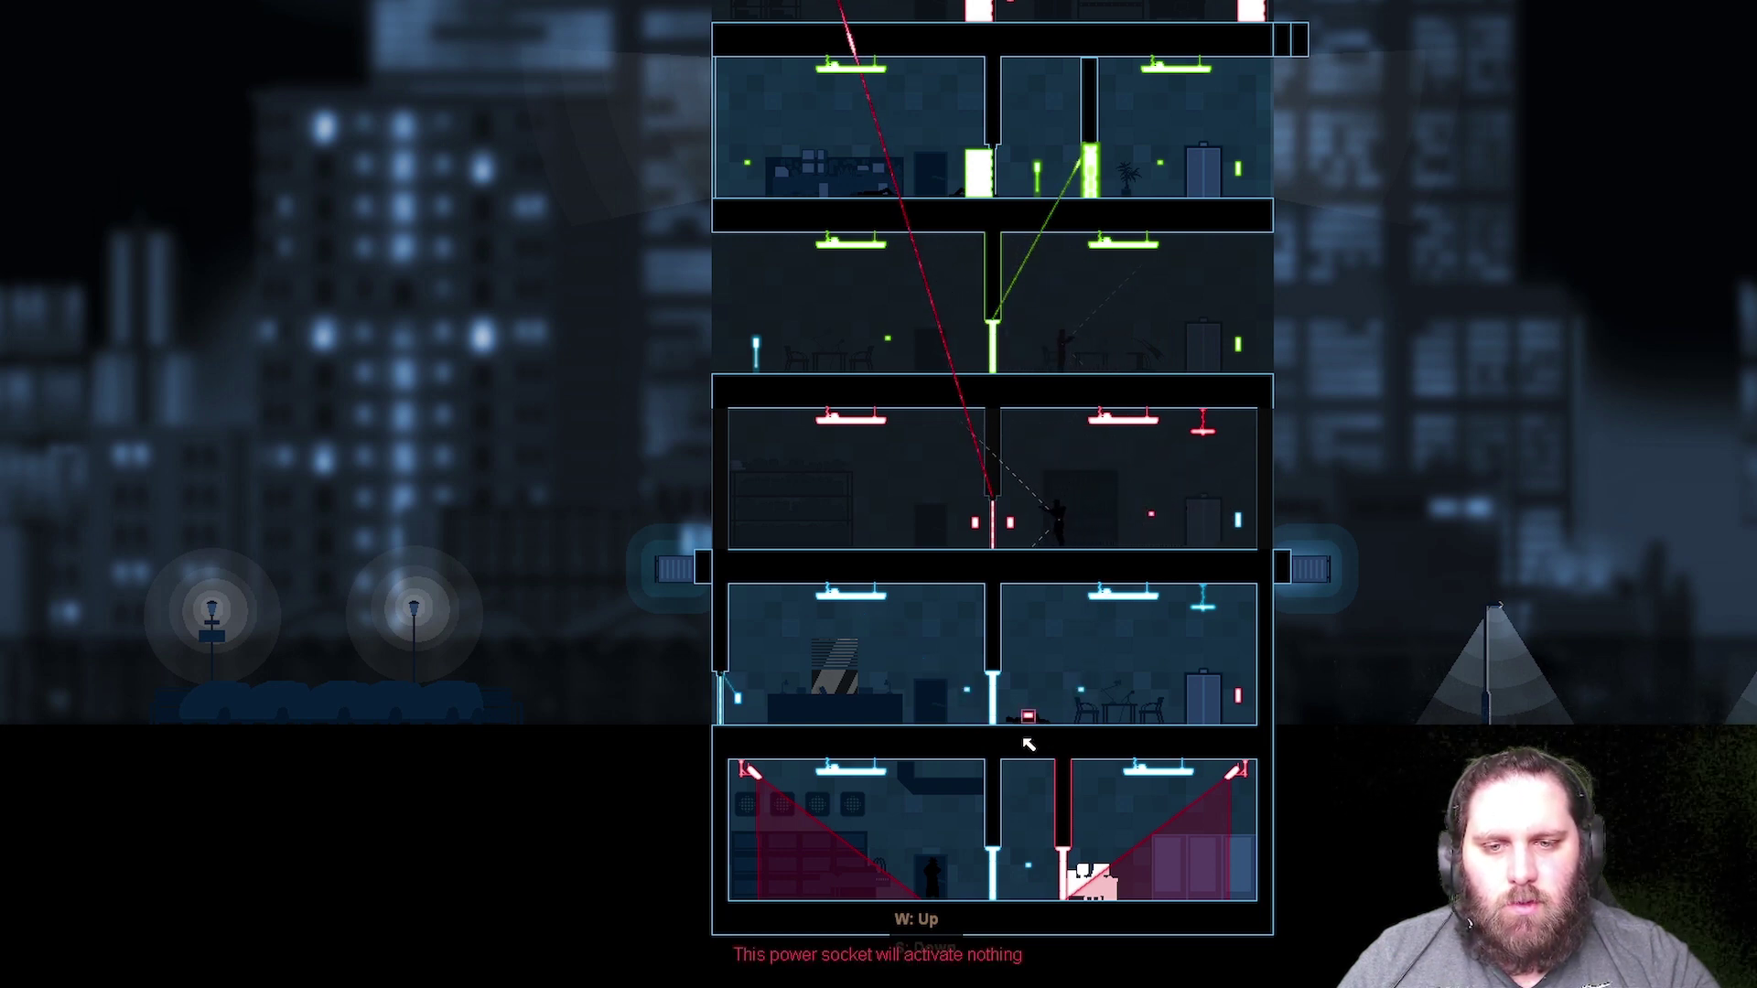
pyautogui.moveTo(763, 781); pyautogui.dragTo(1240, 697)
pyautogui.moveTo(1204, 604); pyautogui.dragTo(996, 843)
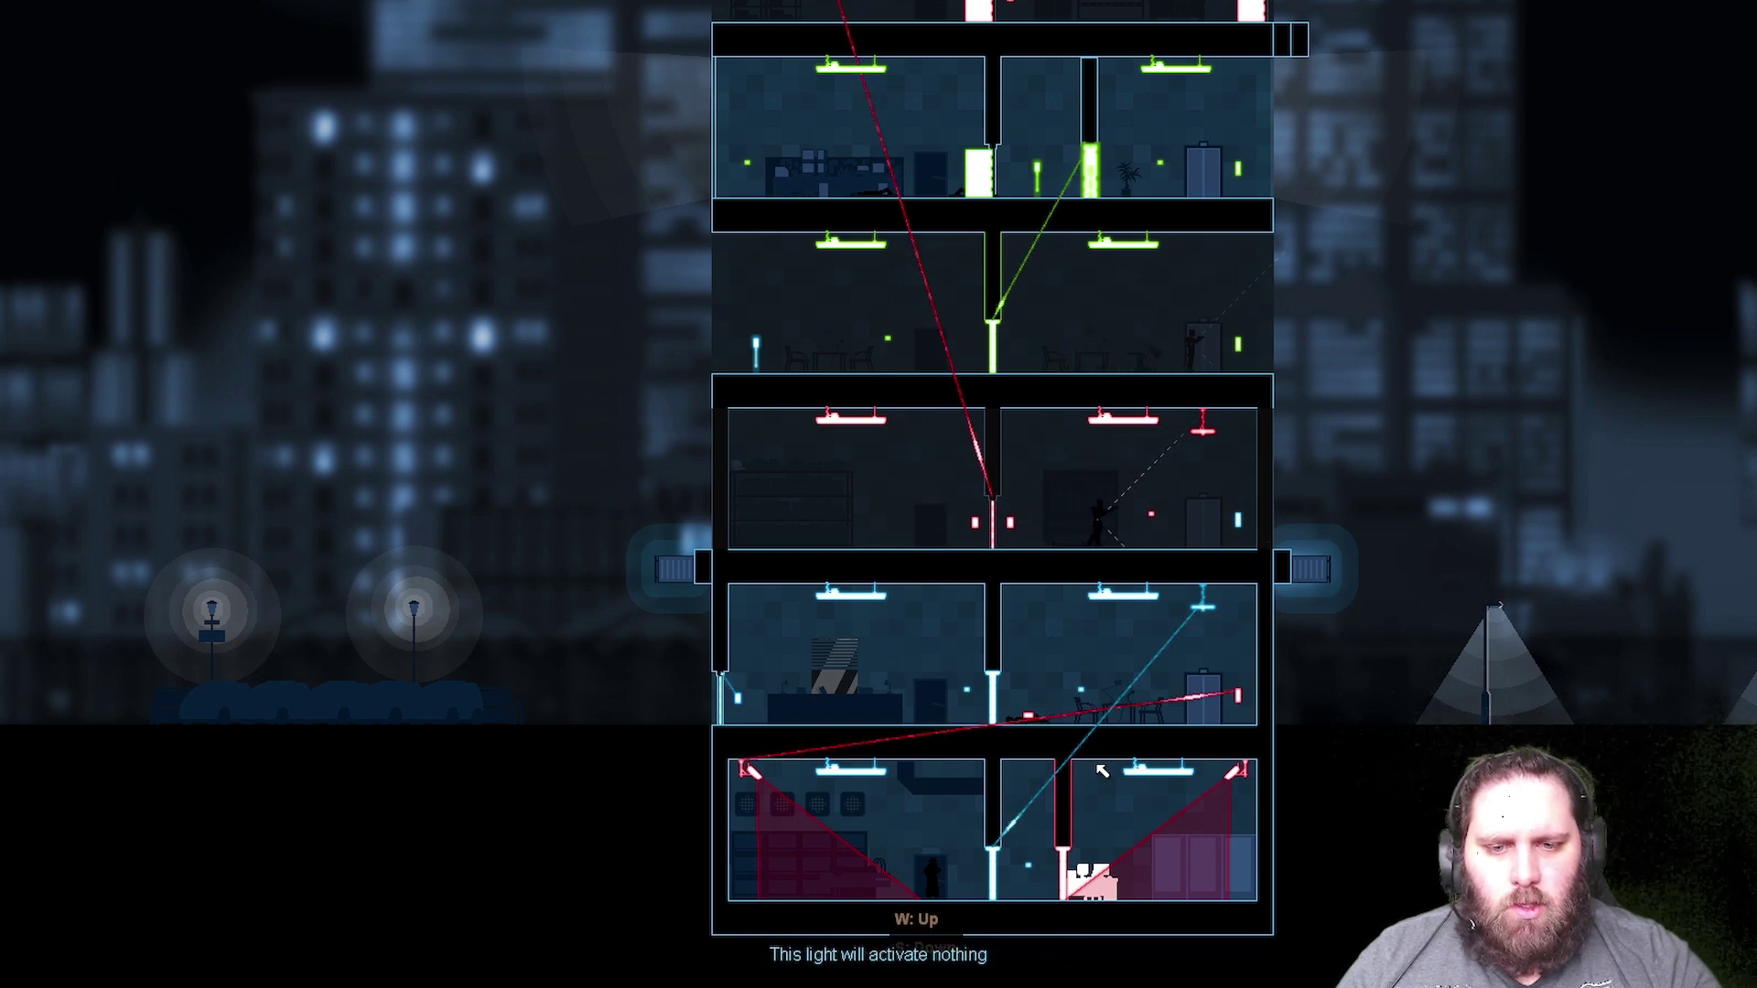
pyautogui.moveTo(1028, 865); pyautogui.dragTo(1235, 522)
pyautogui.moveTo(1203, 433); pyautogui.dragTo(1171, 494)
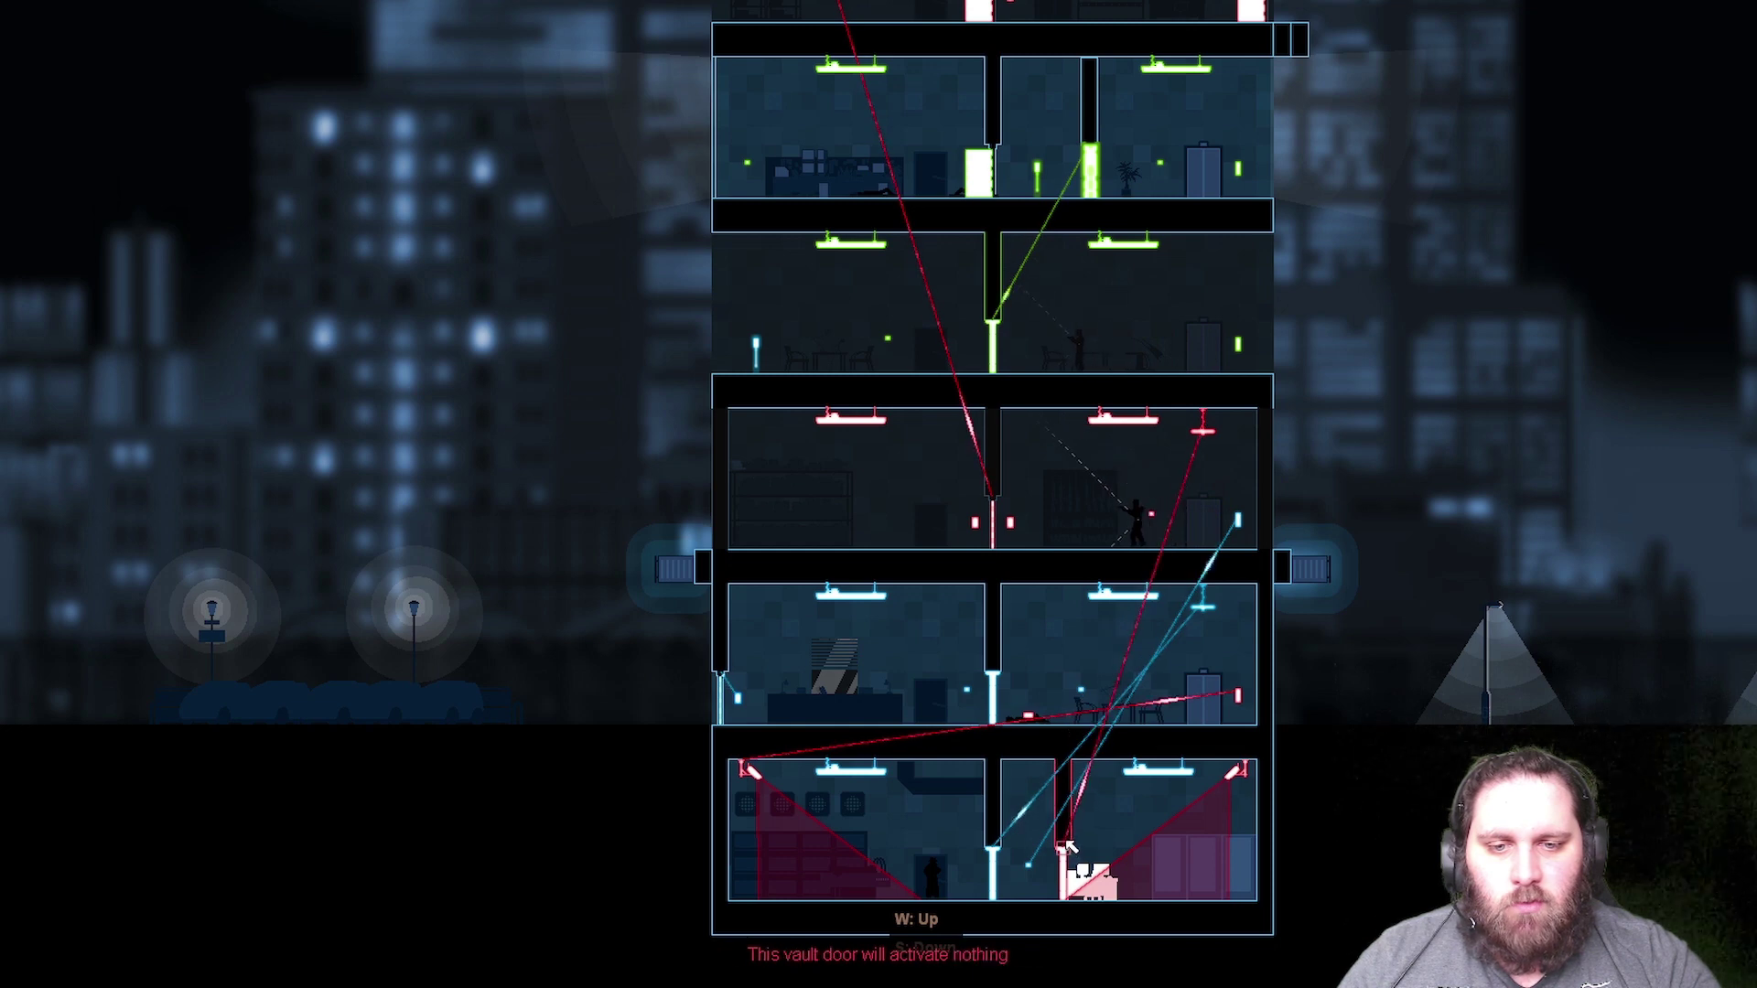
pyautogui.press('space')
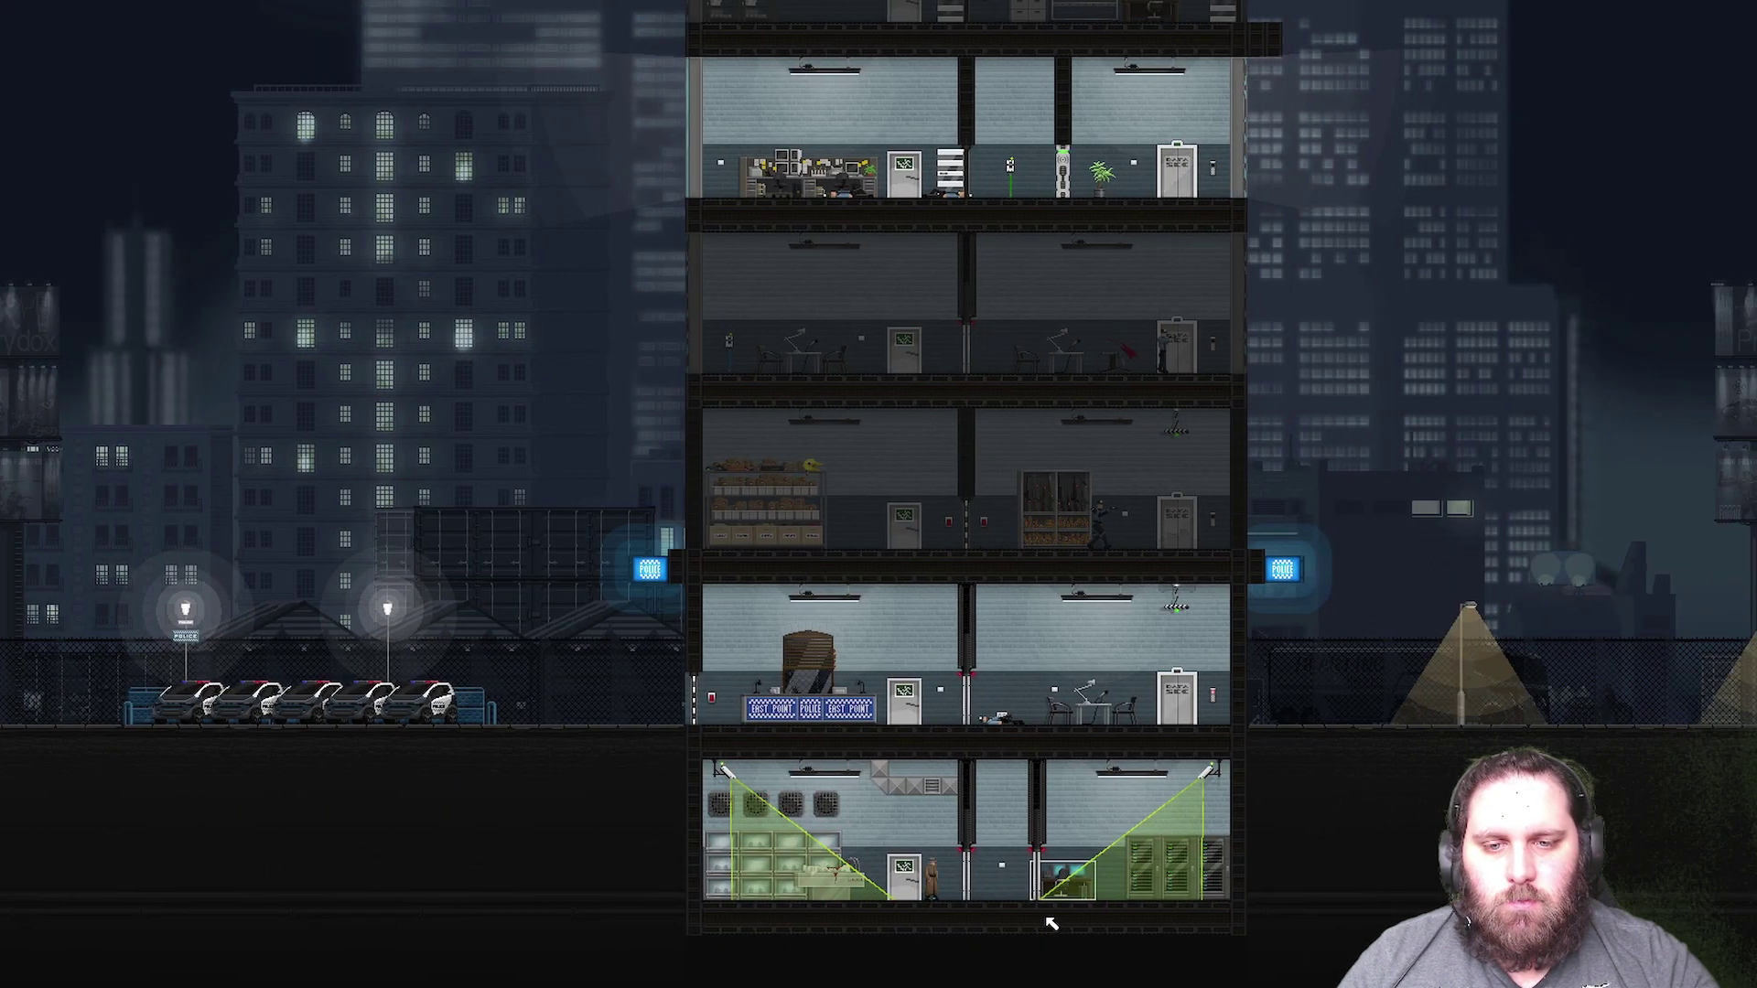
# - Move into the camera room and wire the camera and lightswitch to the vault door
pyautogui.press('d')
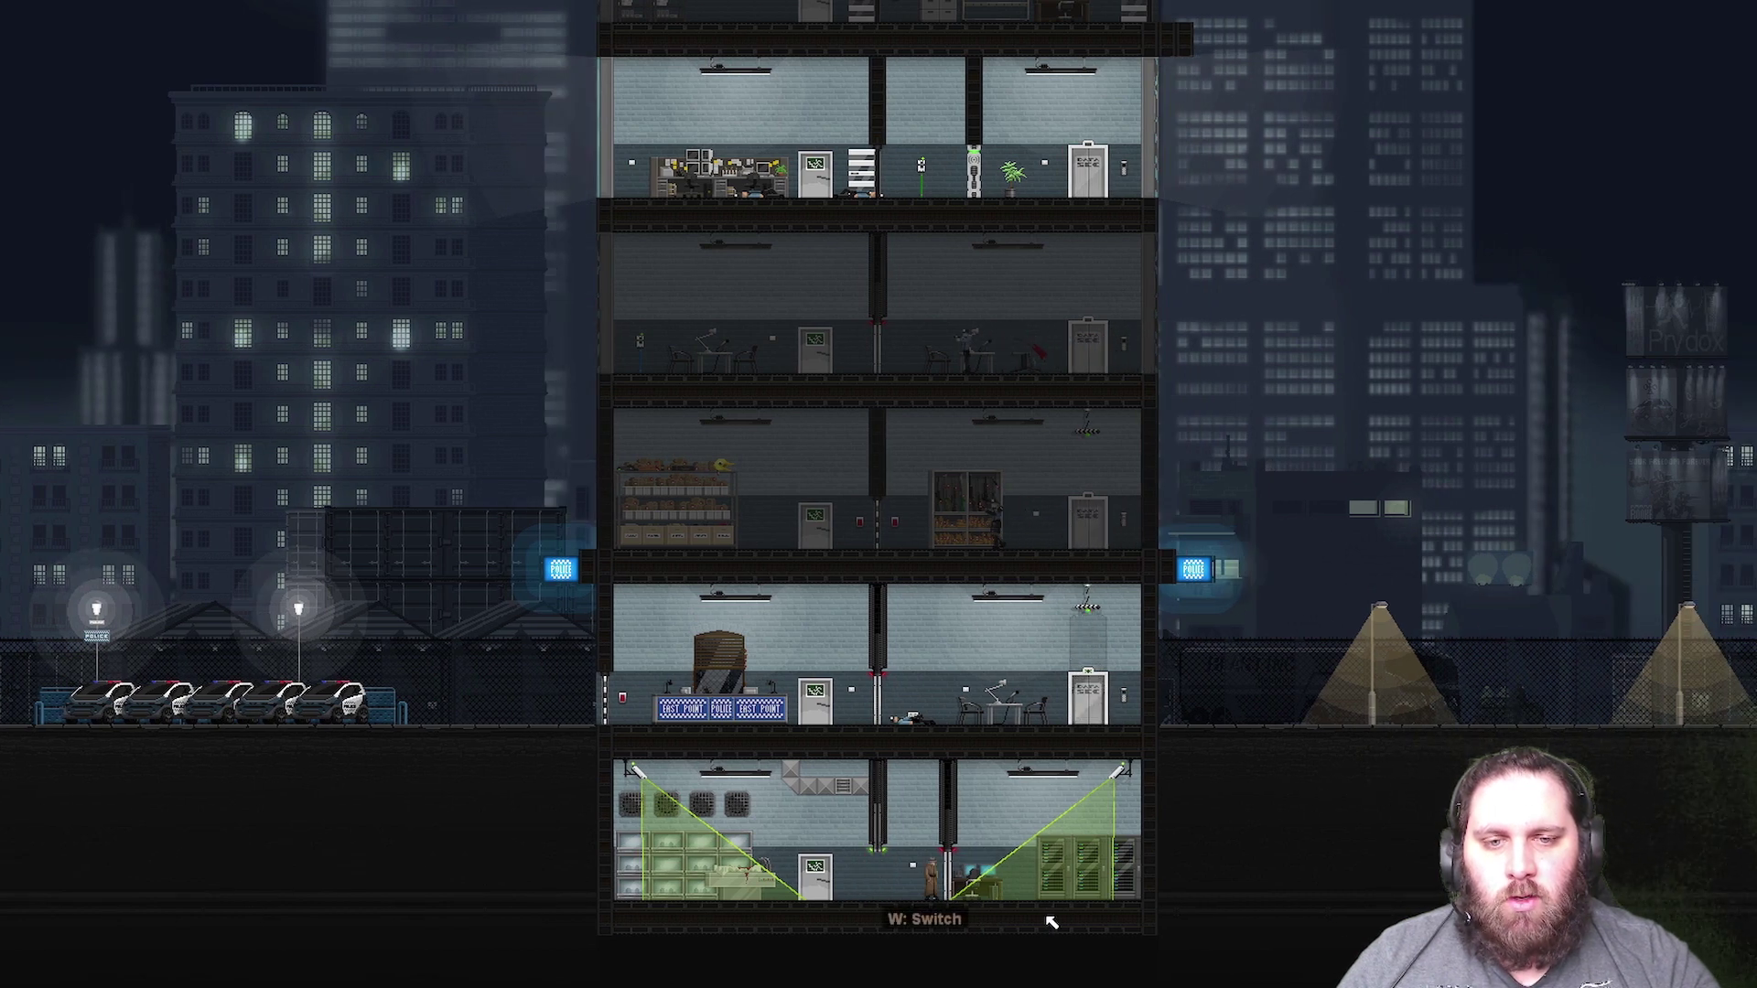
pyautogui.press('d')
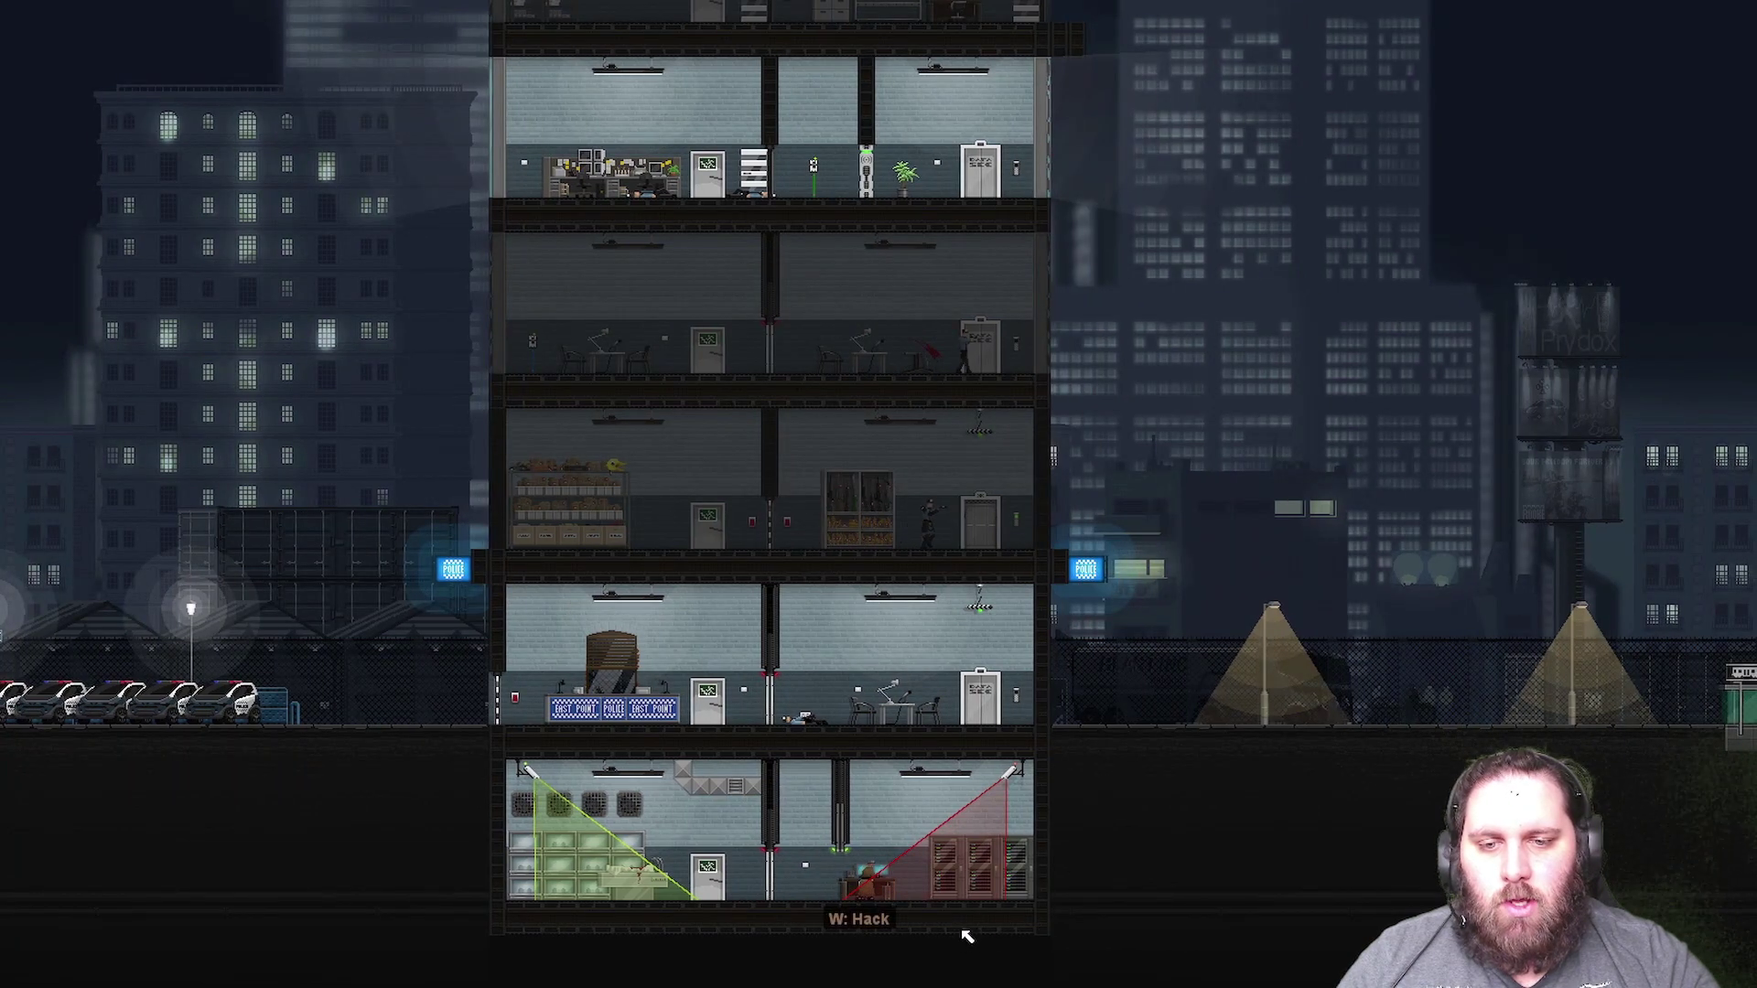
pyautogui.moveTo(1118, 774)
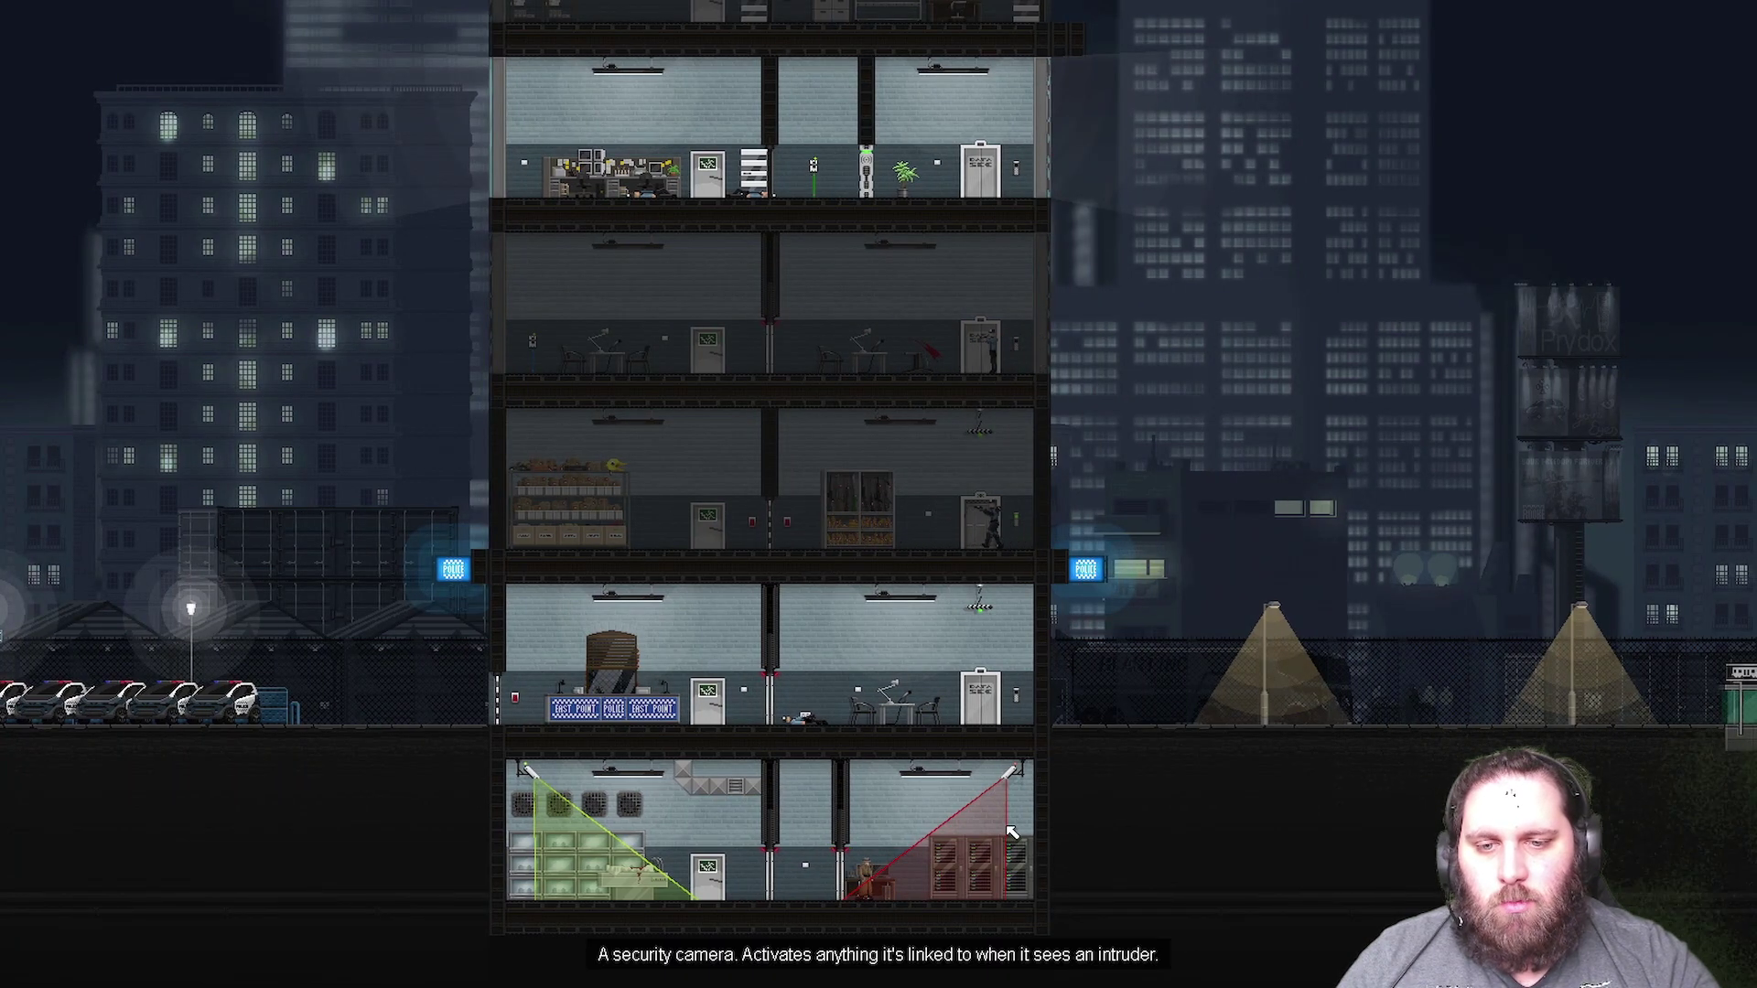
pyautogui.press('w')
pyautogui.moveTo(1034, 788); pyautogui.dragTo(840, 849)
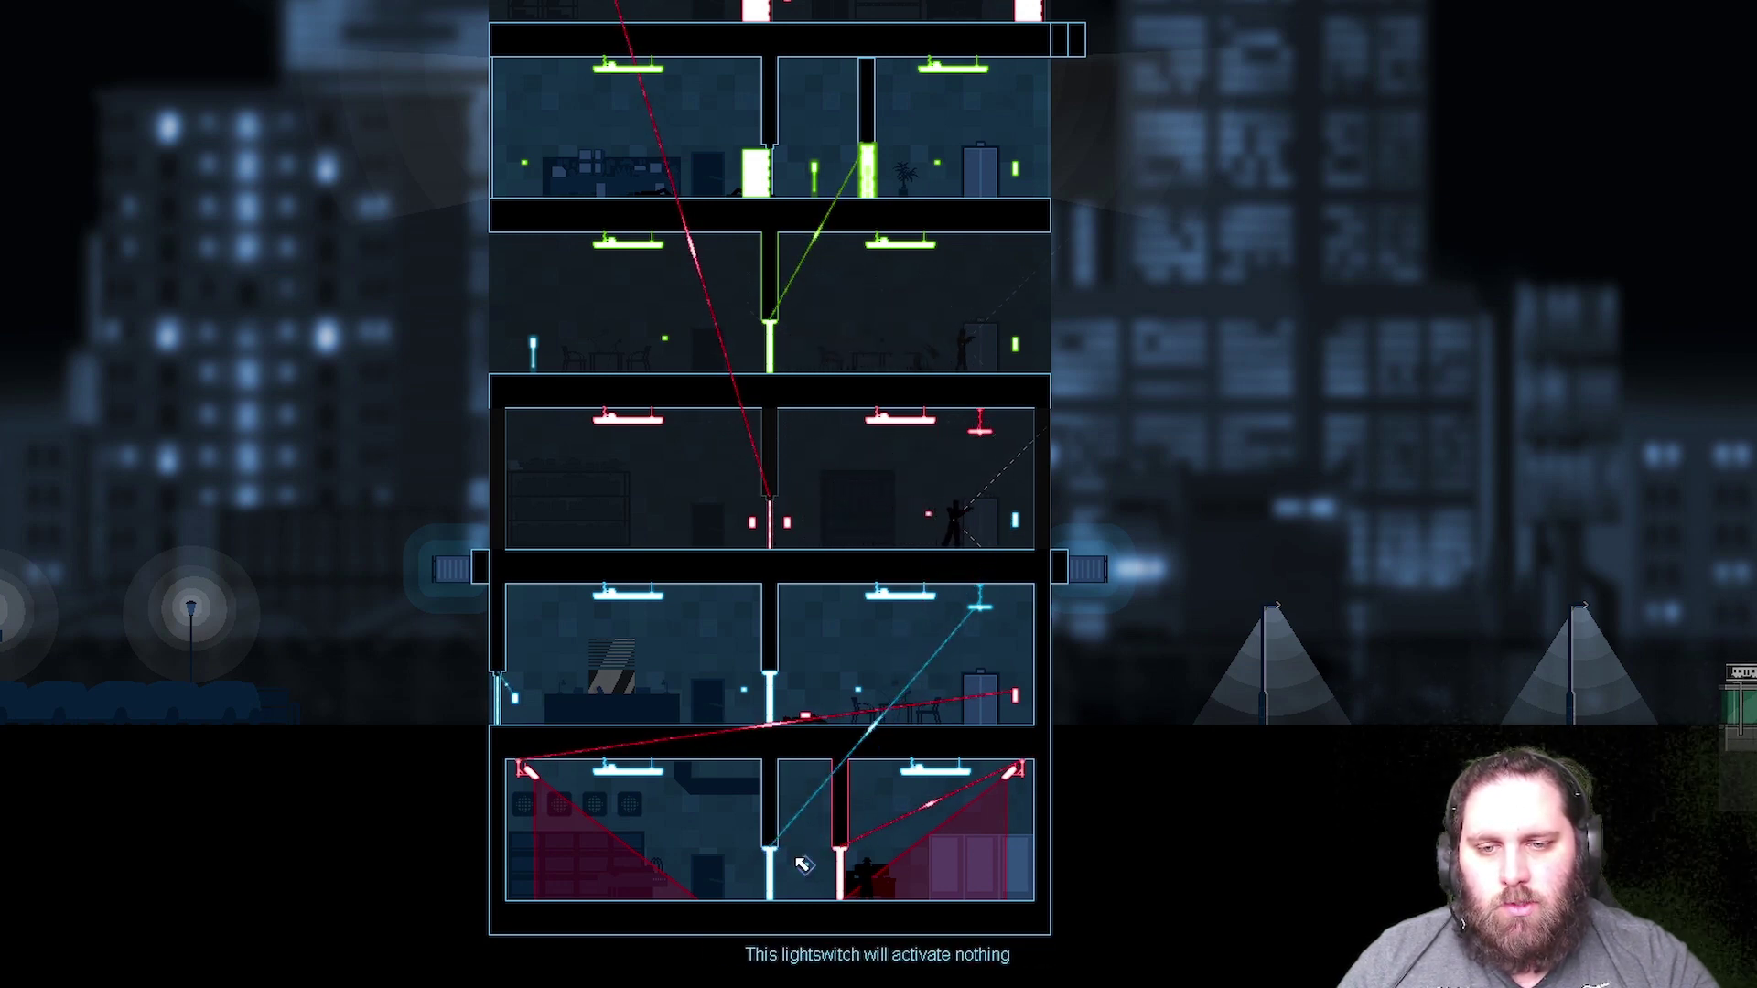
pyautogui.moveTo(804, 865); pyautogui.dragTo(776, 851)
pyautogui.moveTo(971, 626); pyautogui.dragTo(933, 879)
pyautogui.press('space')
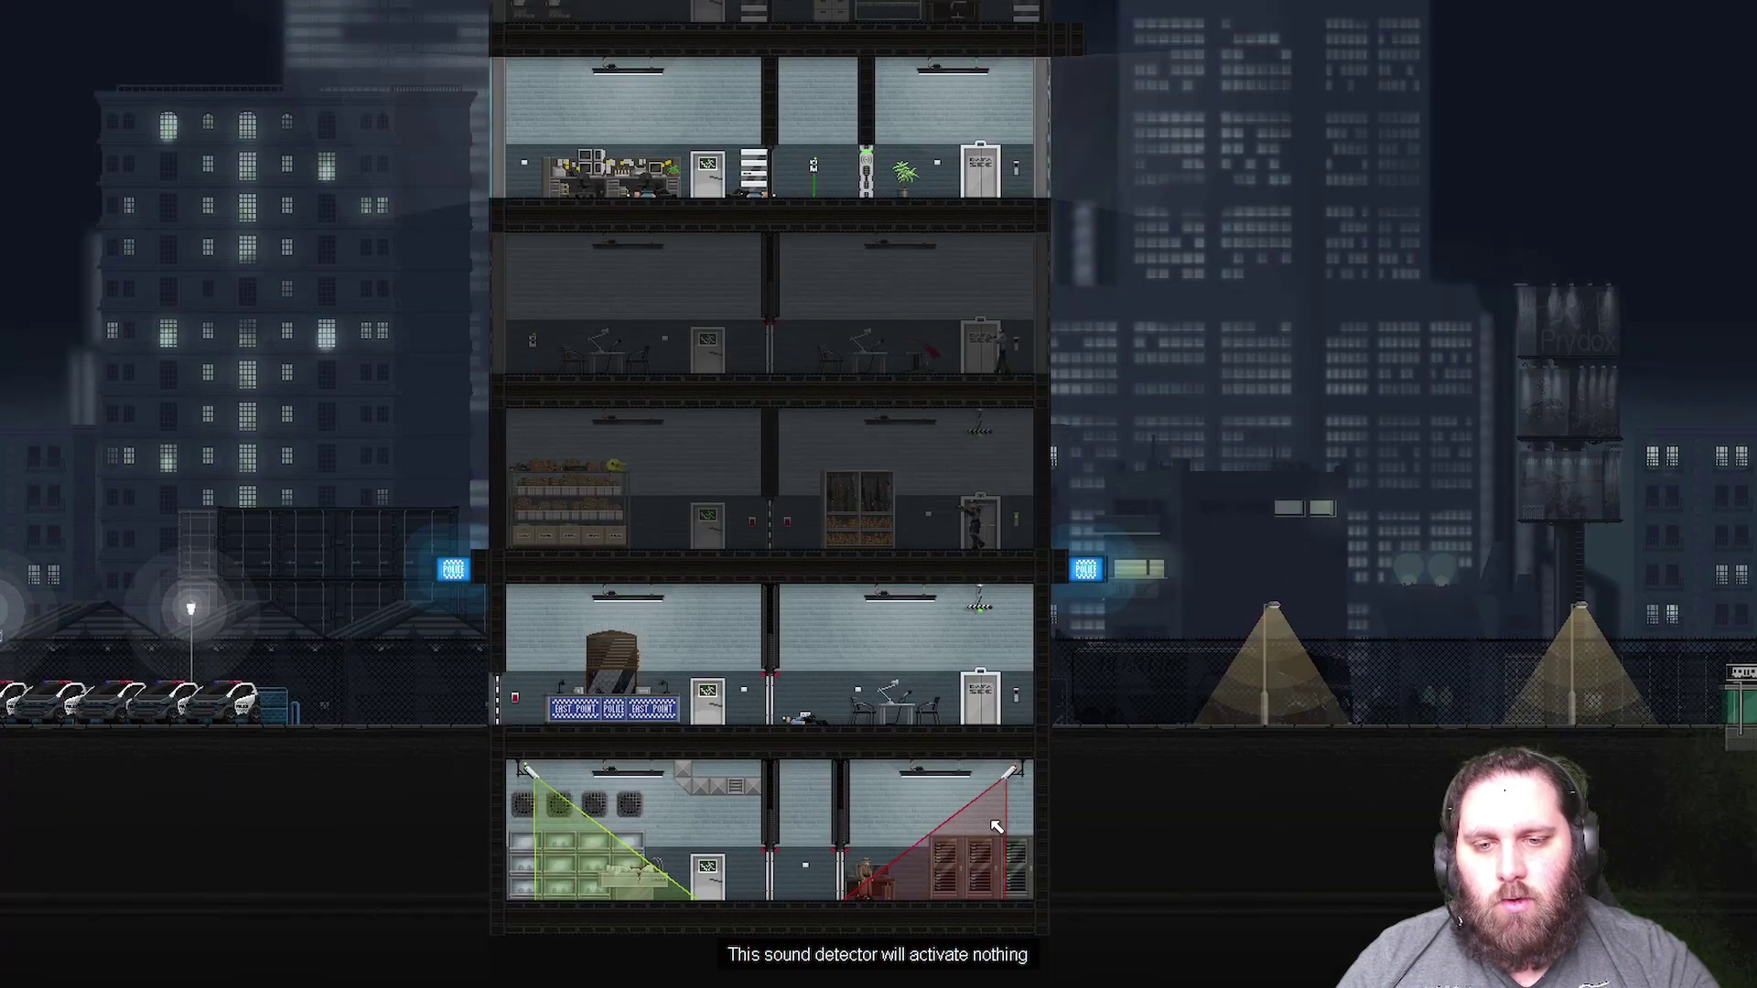
# - Walk left to the terminal, hack its data, and head down
pyautogui.press('a')
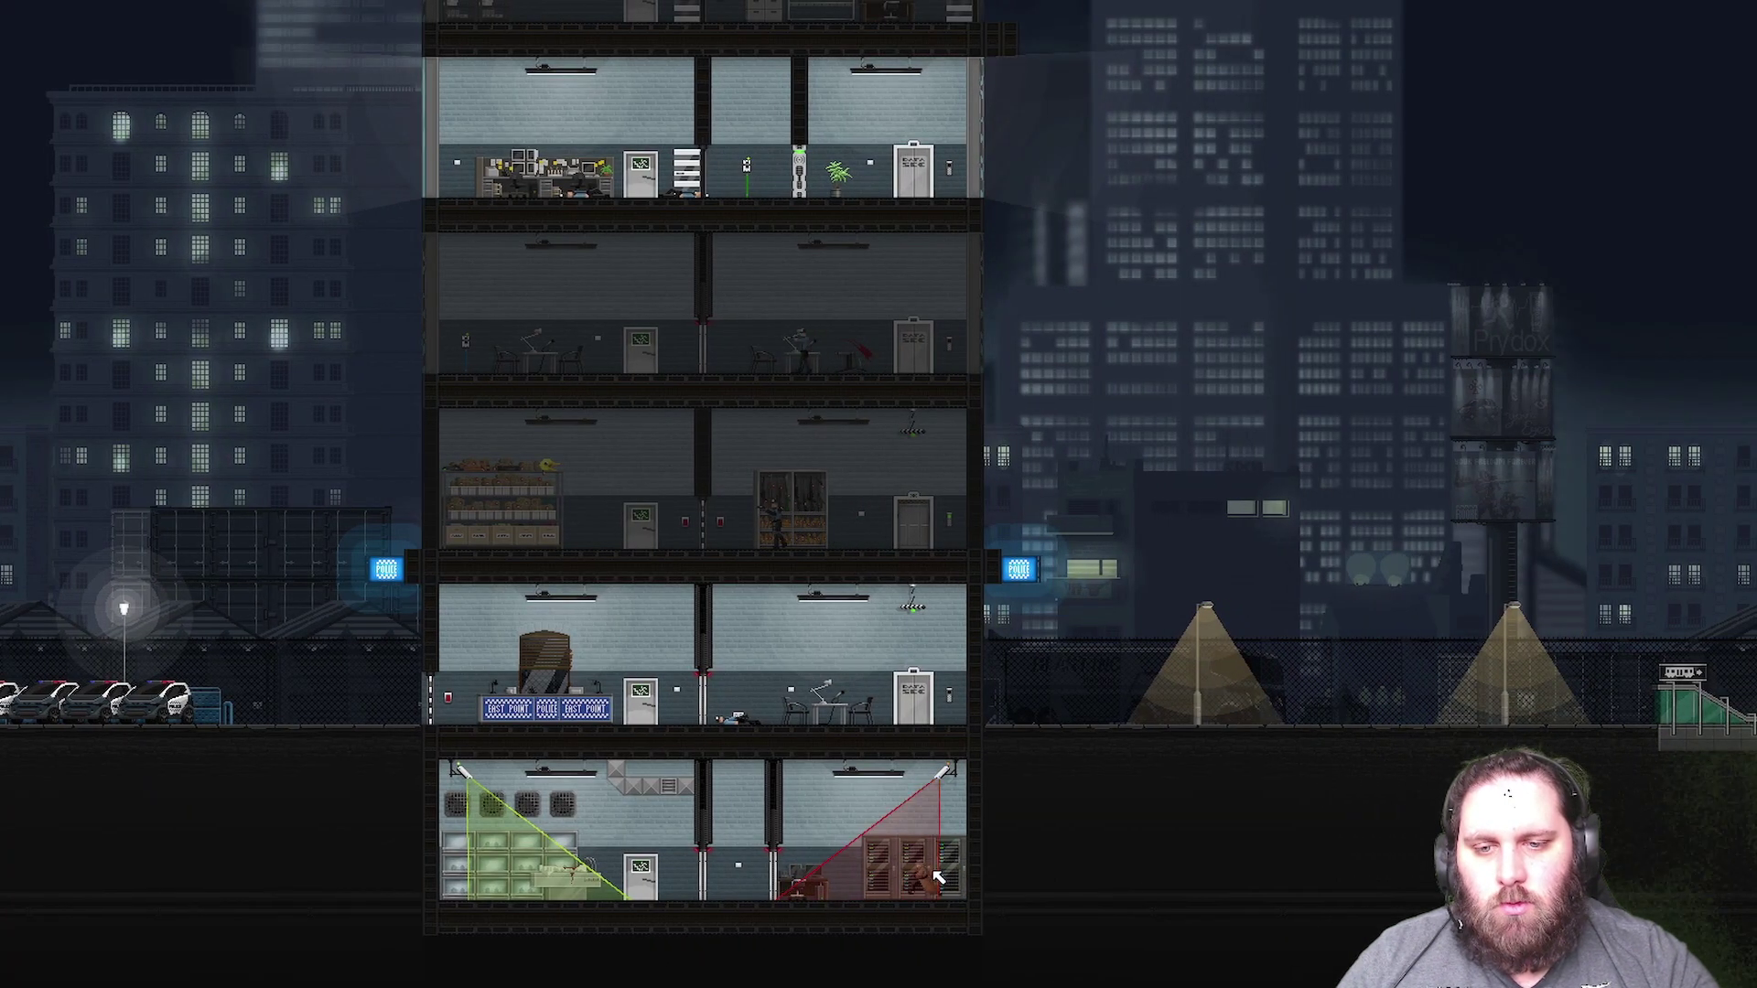
pyautogui.press('w')
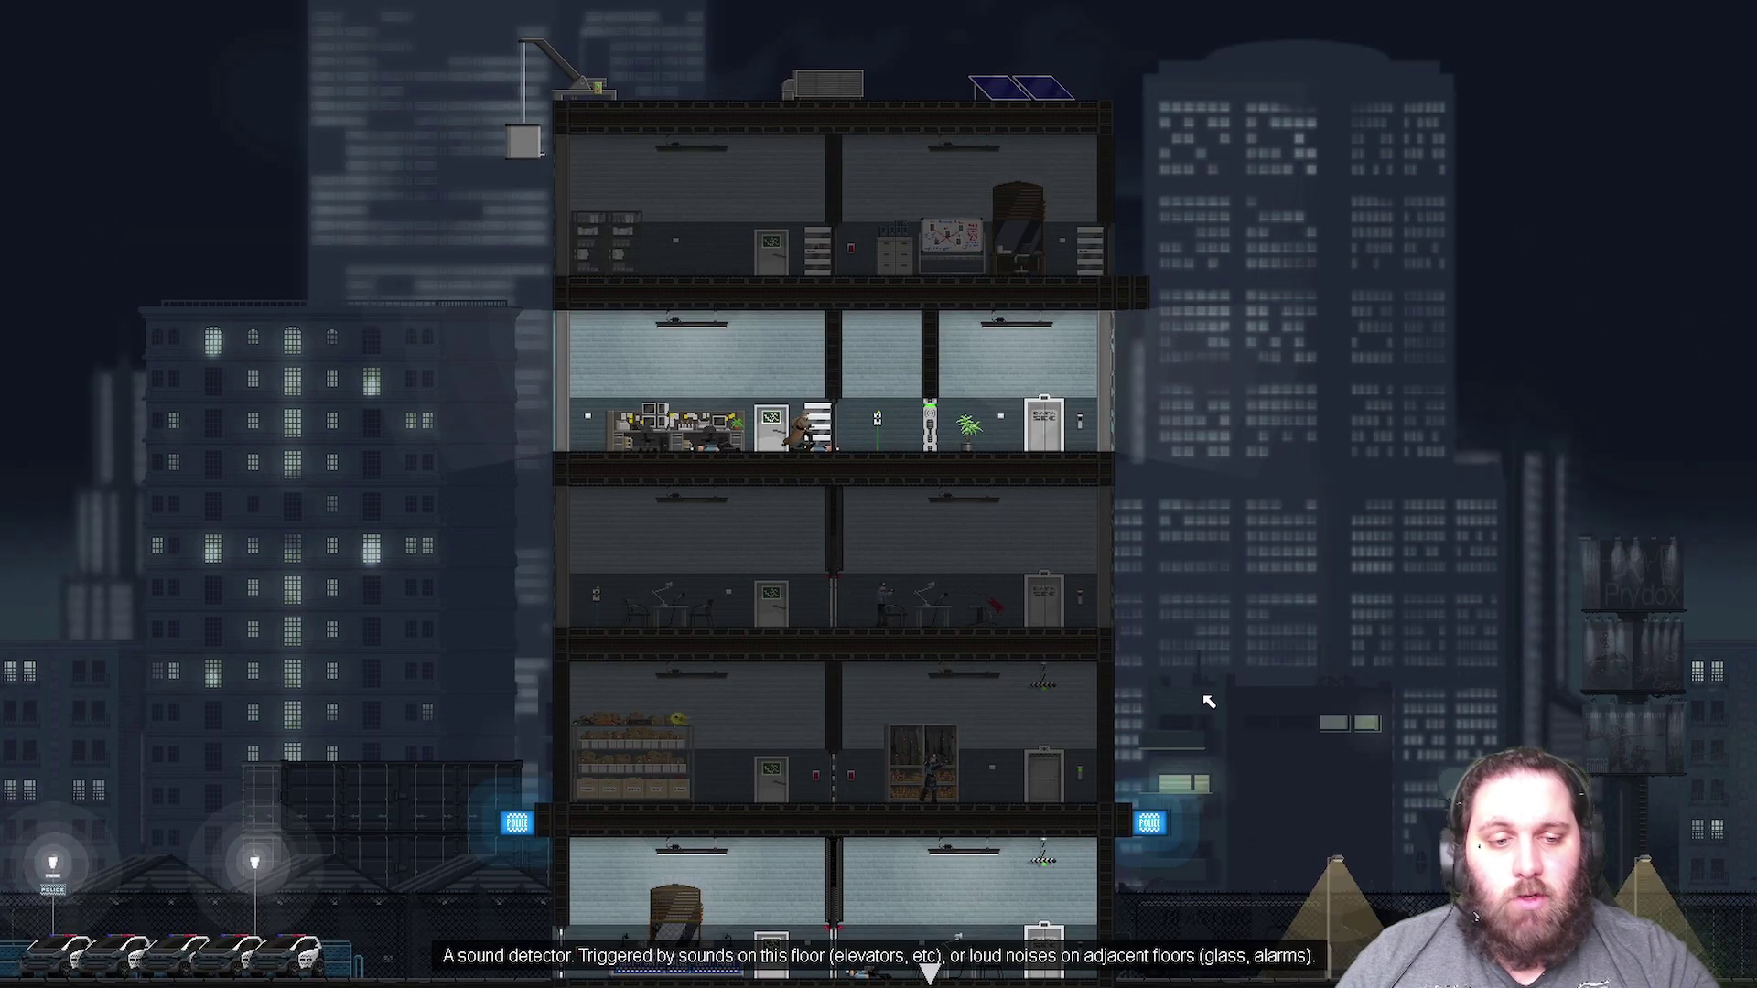
pyautogui.press('s')
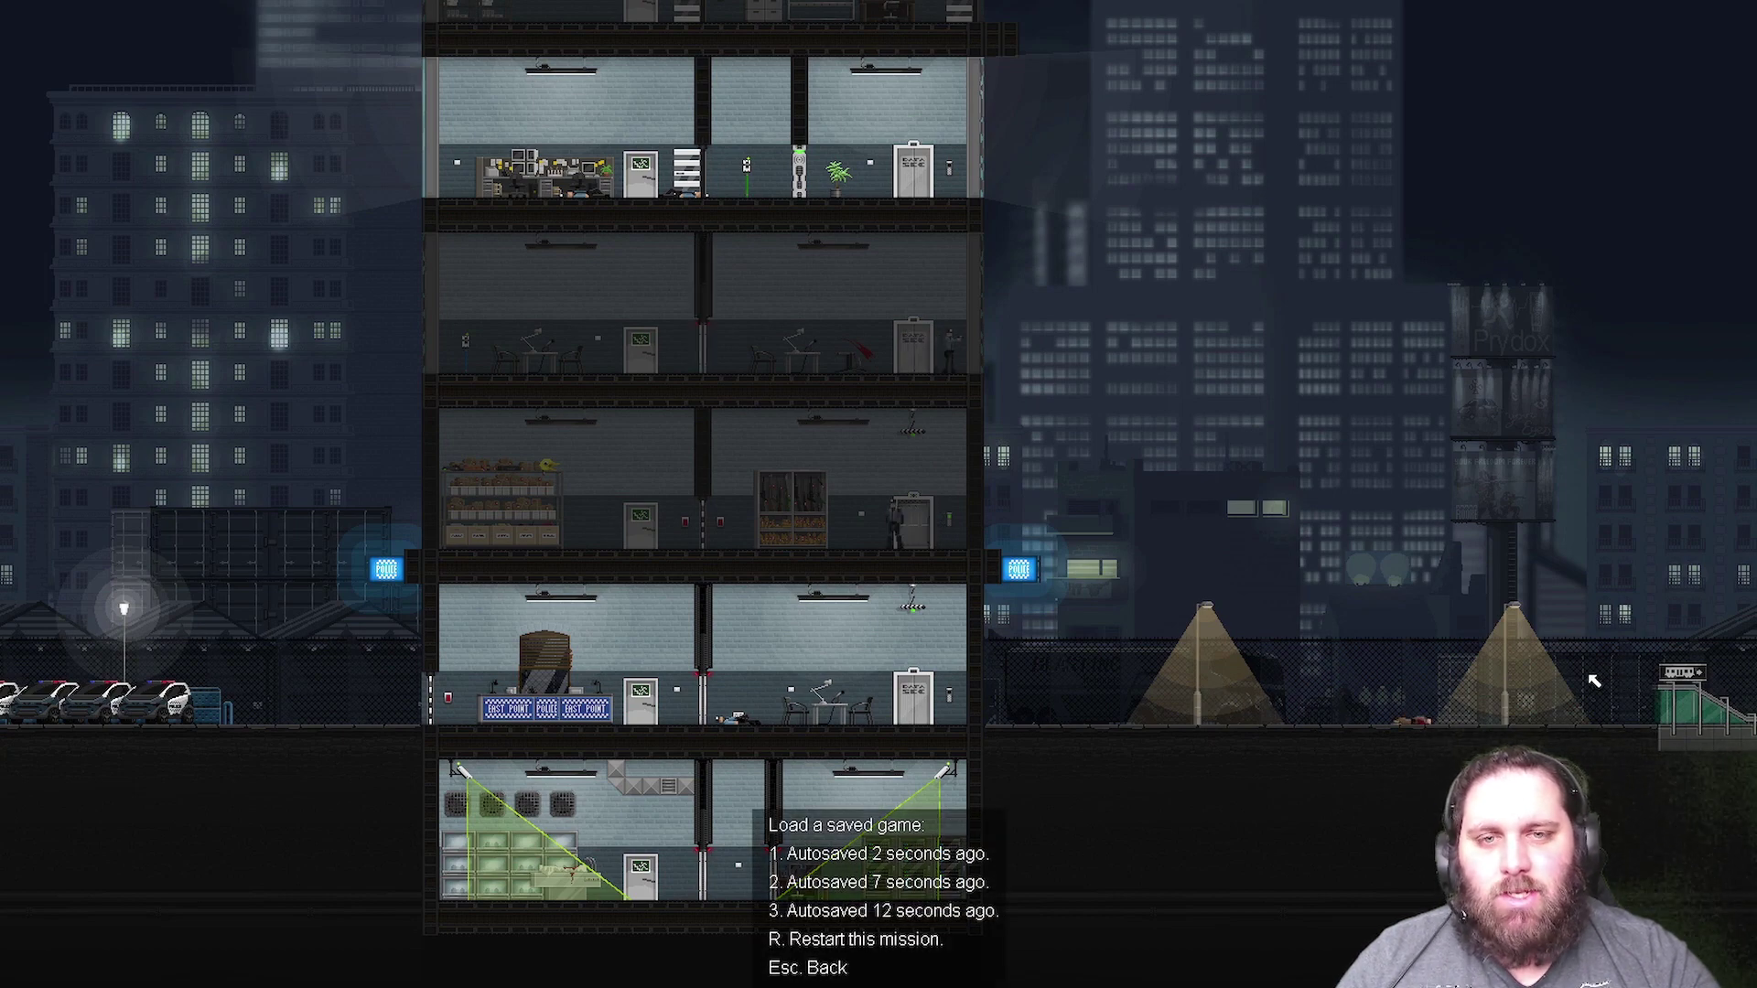
# - Reload the latest autosave, leap to the exit, and continue past the A-rated contract summary
pyautogui.press('1')
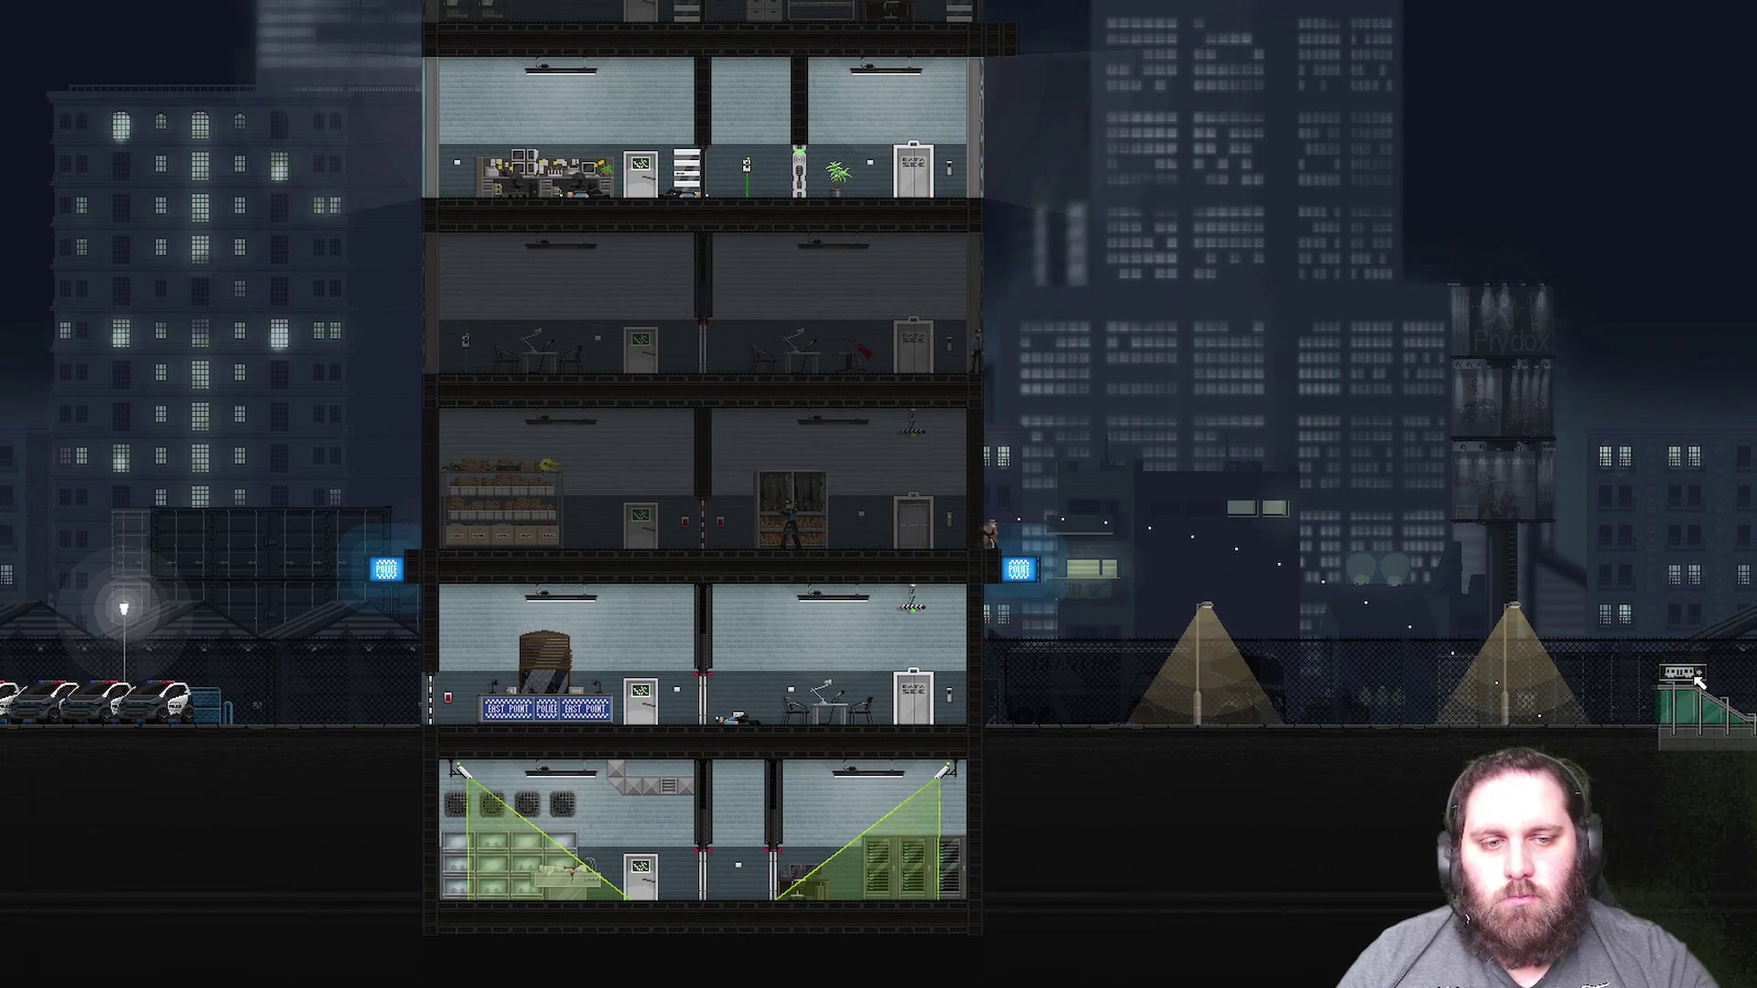
pyautogui.click(1733, 579)
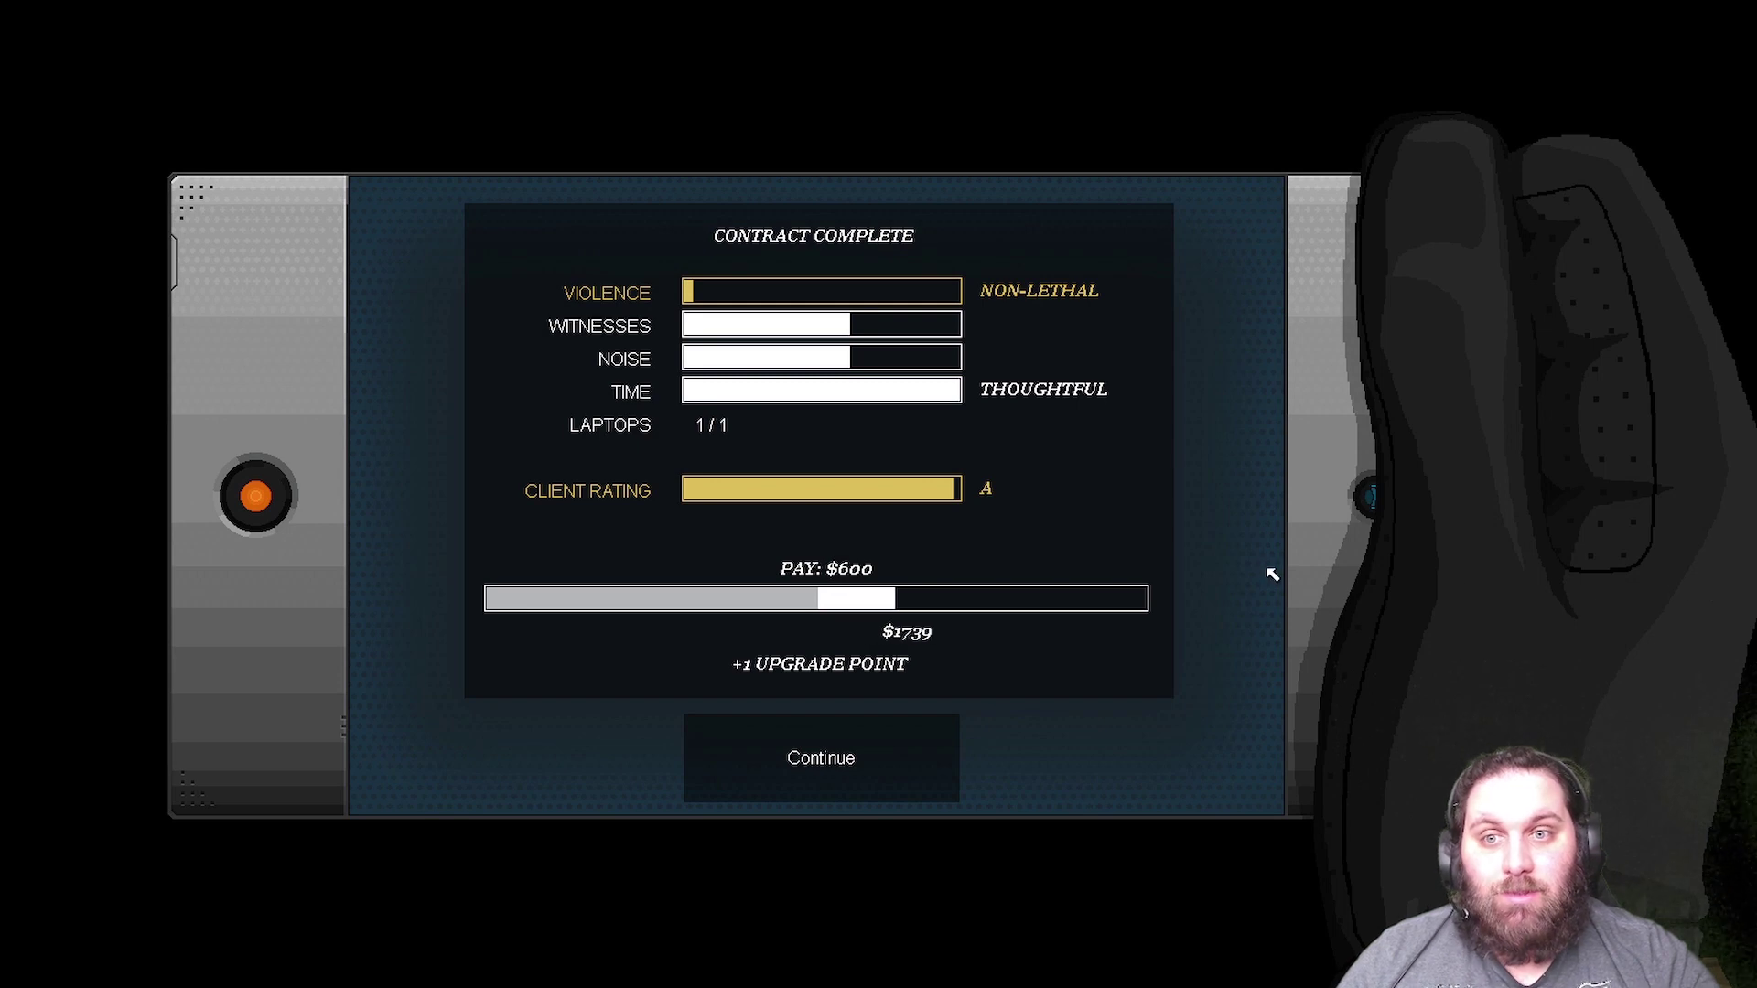
pyautogui.click(884, 773)
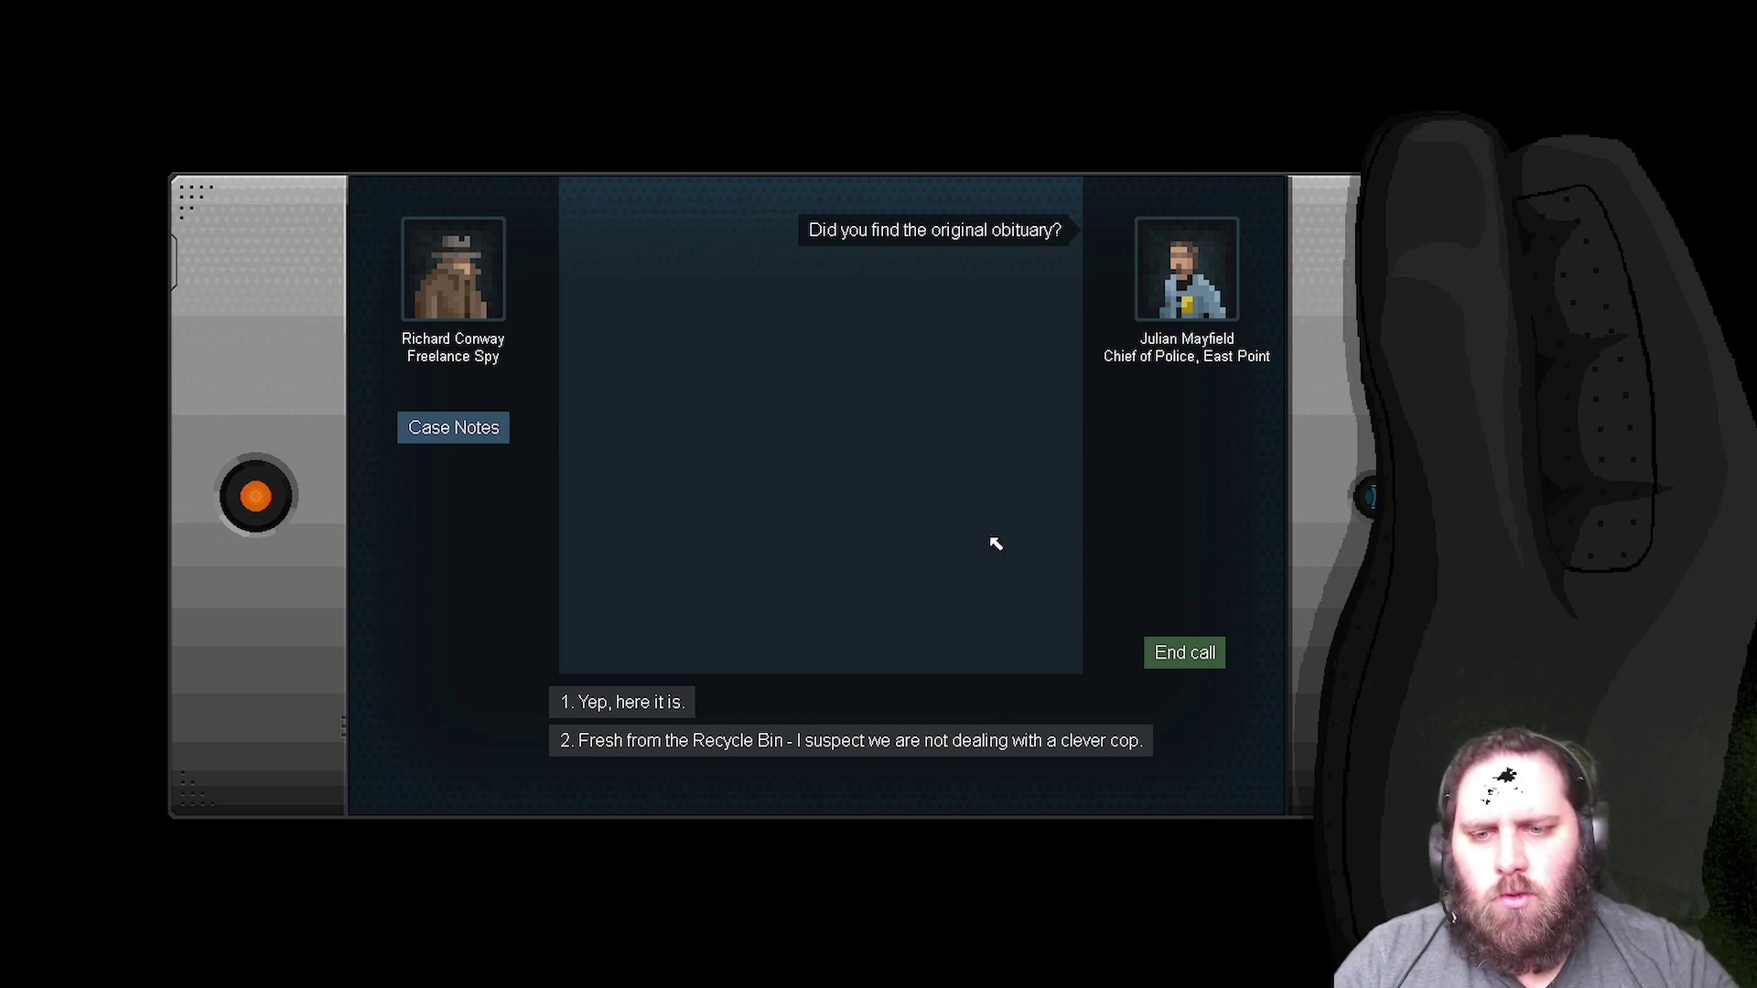
# - Tell Mayfield the obituary was found, ask about releasing evidence, then hang up
pyautogui.click(608, 702)
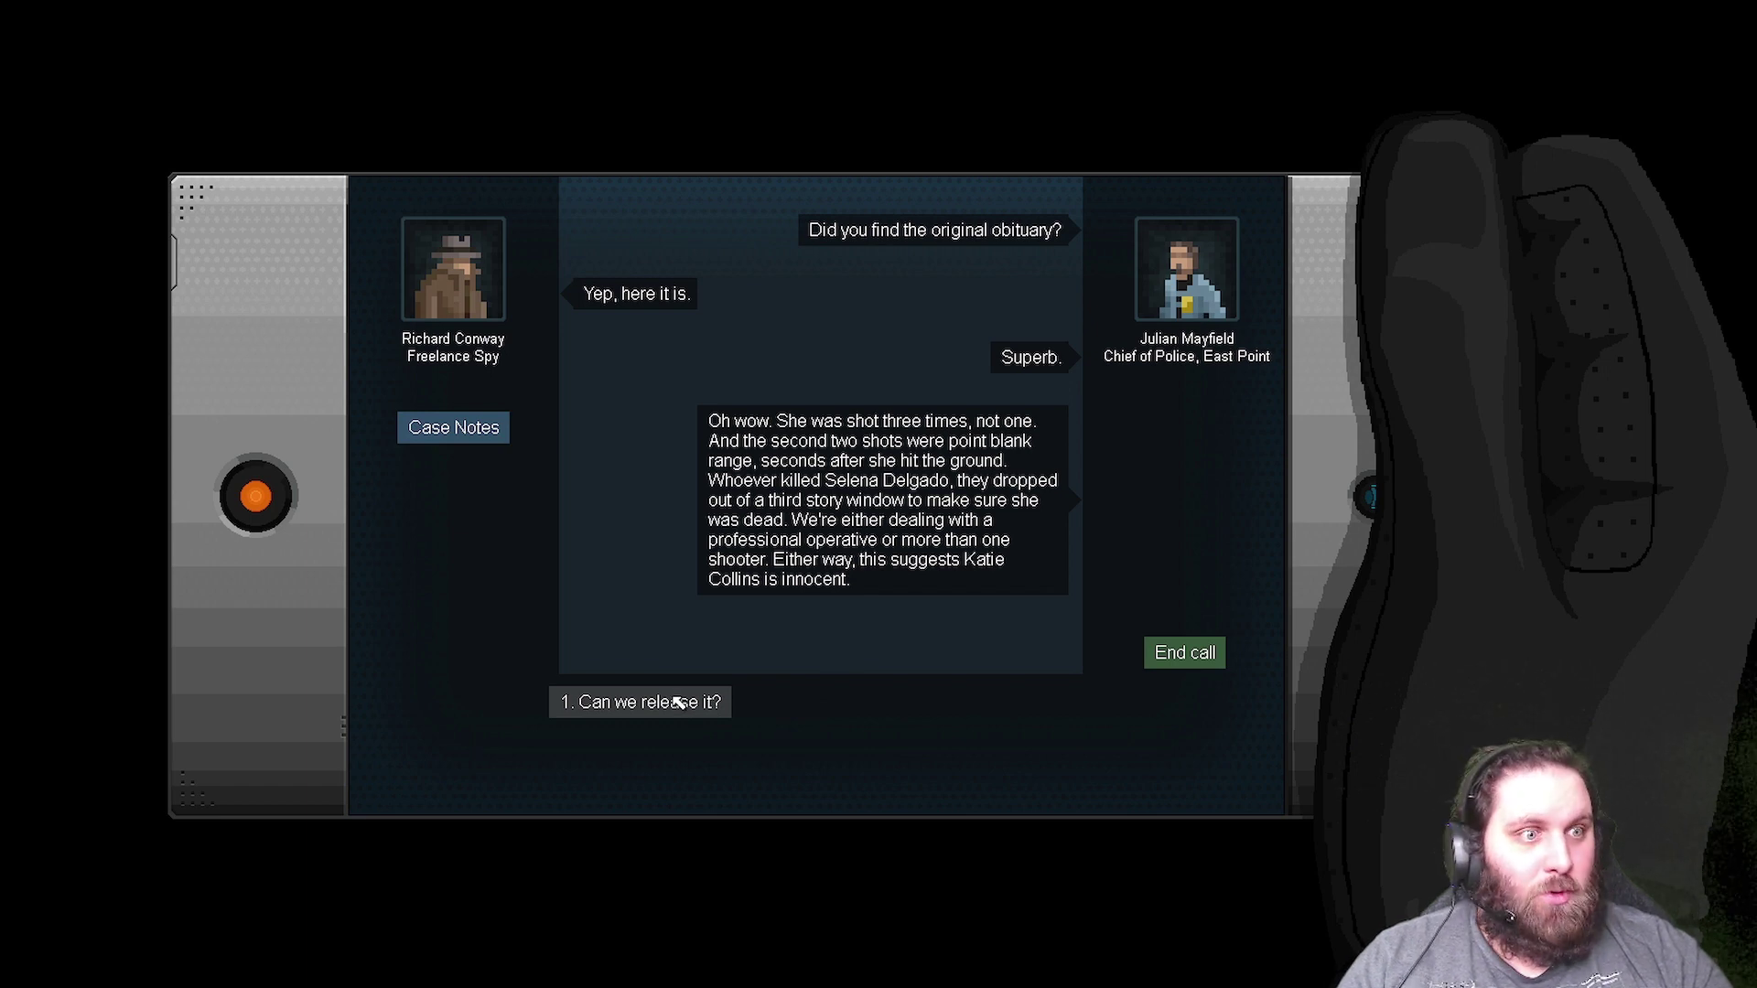
pyautogui.click(671, 714)
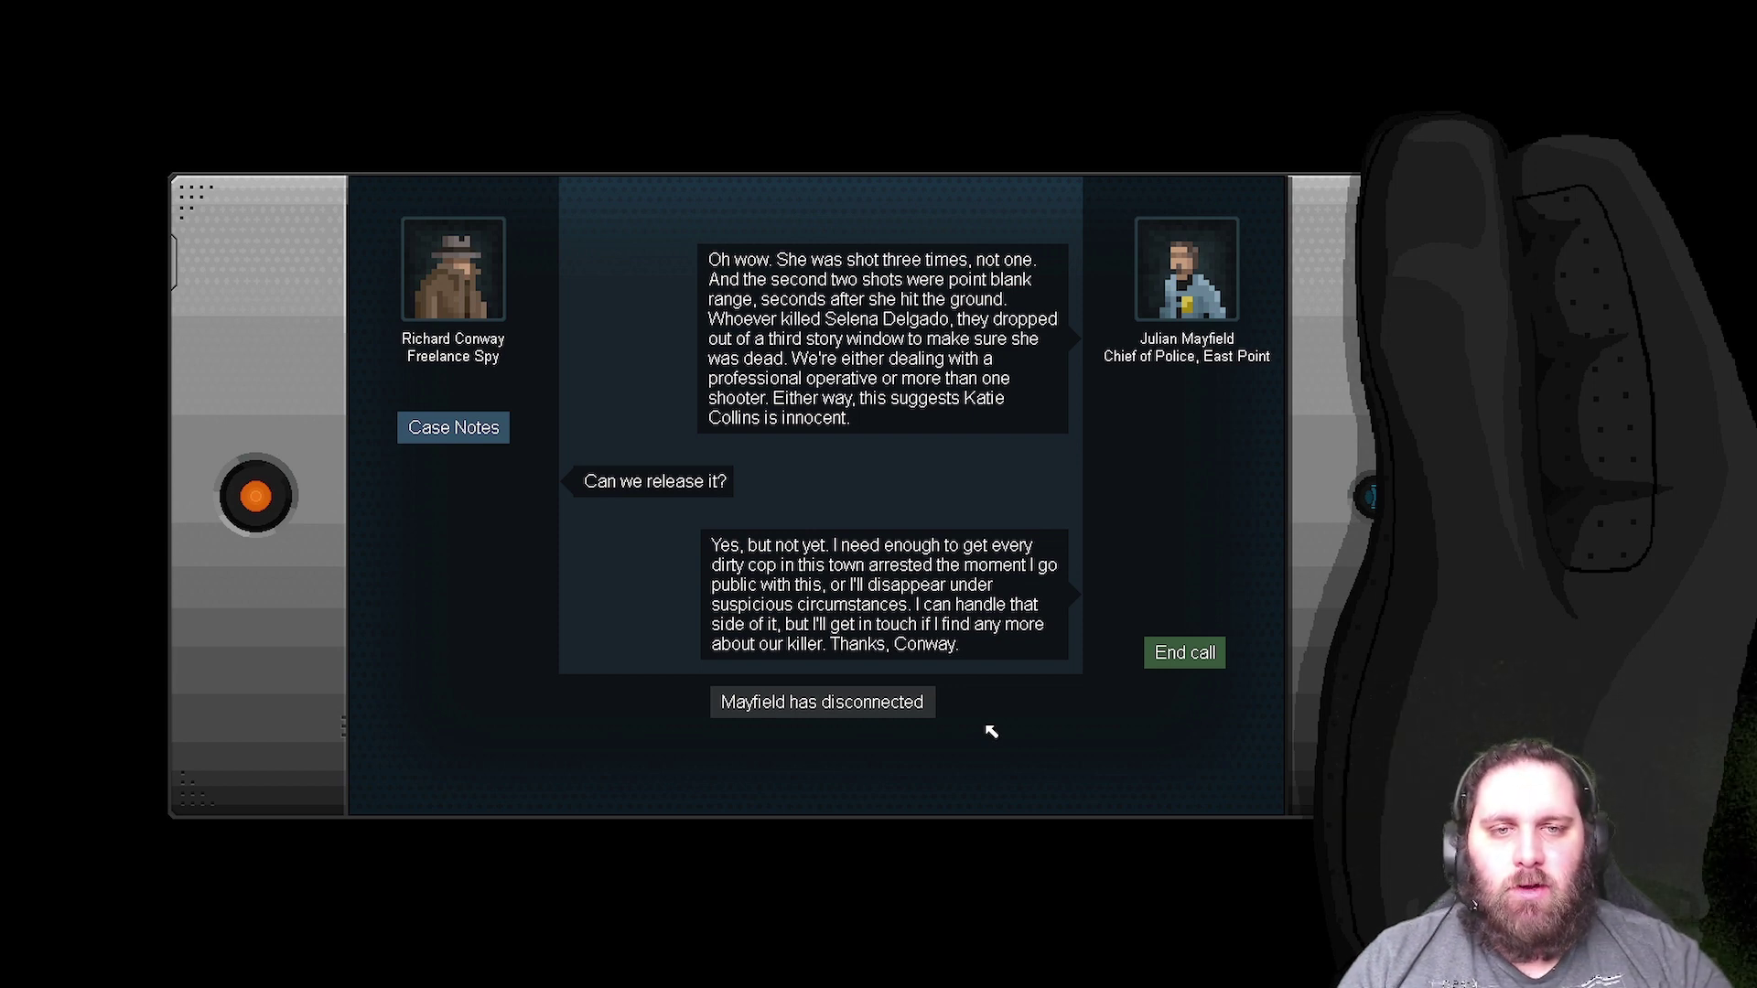
pyautogui.click(1202, 677)
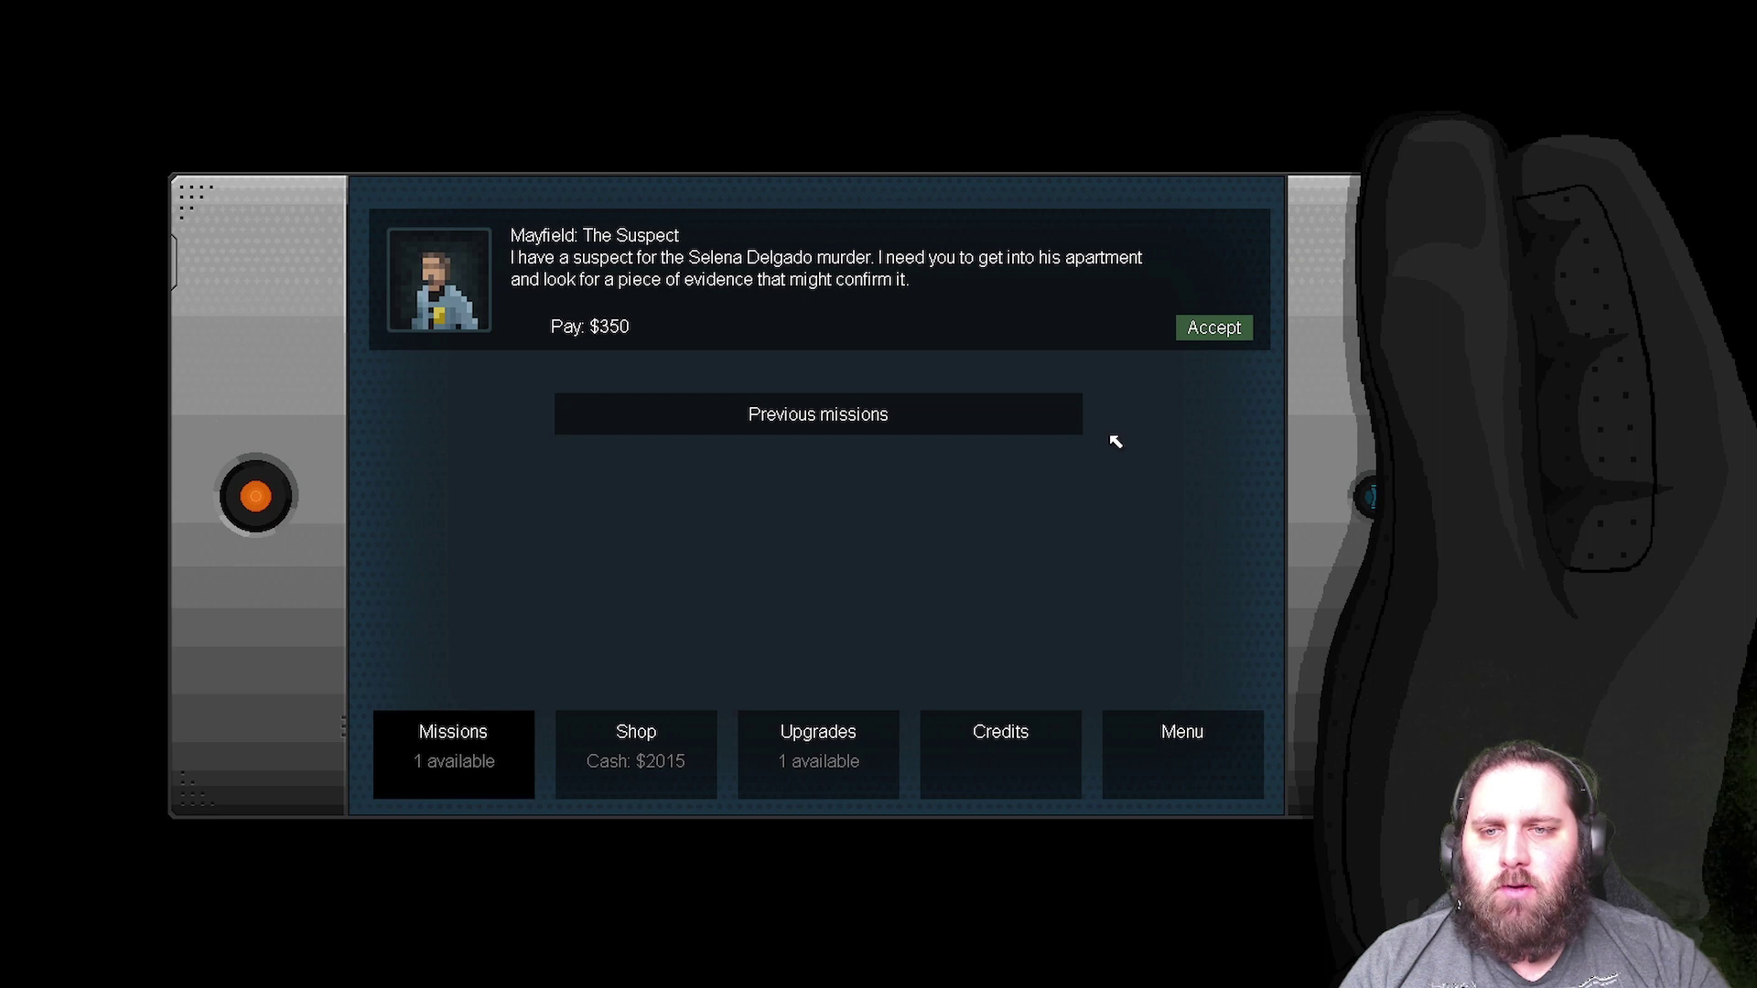
# - Try out the Resolver handgun from the Shop
pyautogui.click(647, 767)
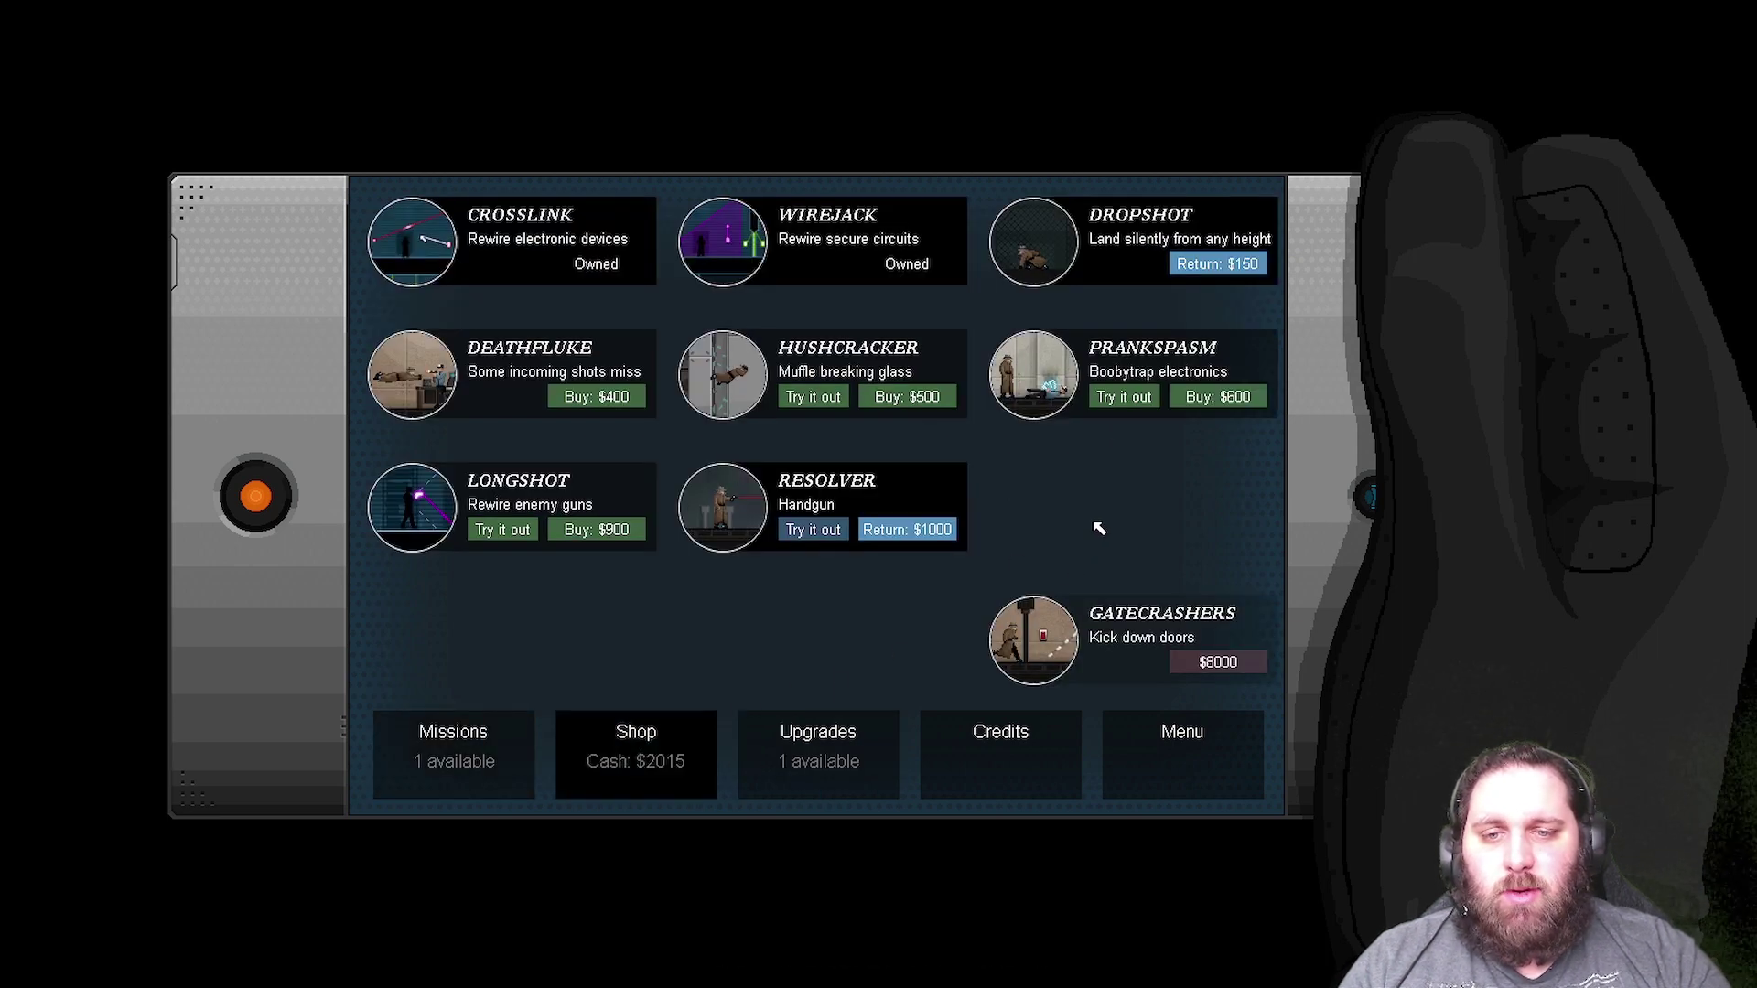
pyautogui.click(799, 531)
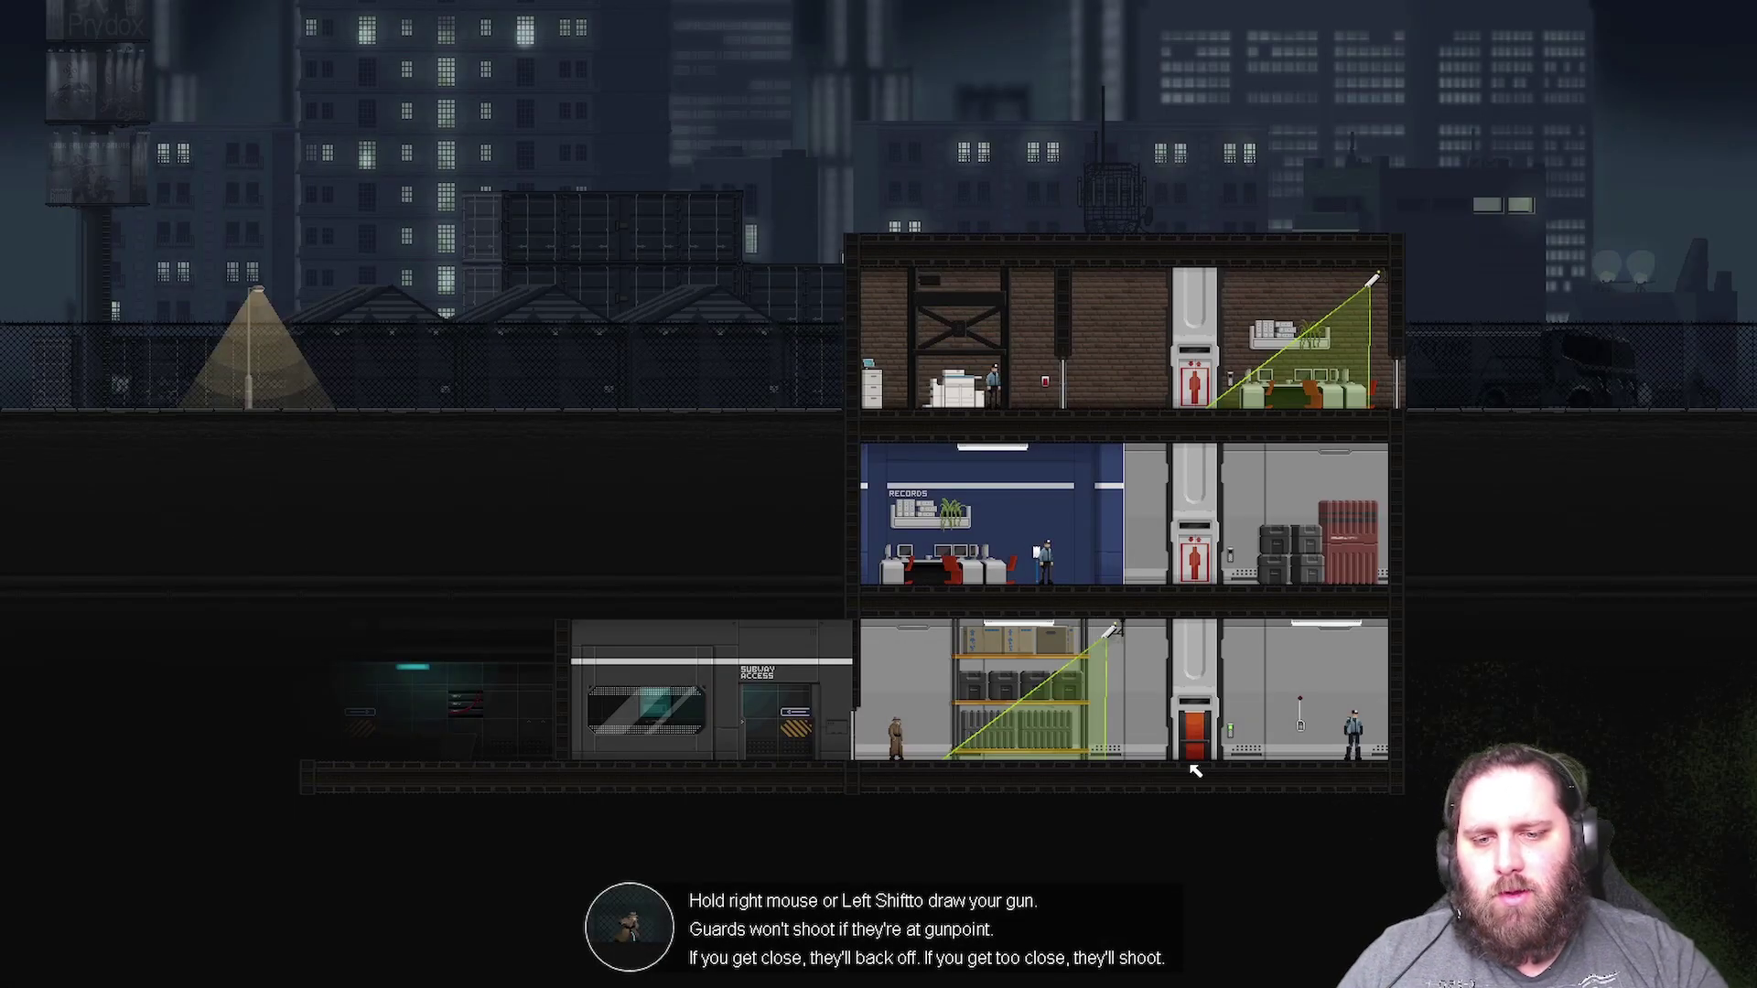
# - Jump toward the upper right and draw the gun on the bottom-floor guard
pyautogui.moveTo(1223, 757); pyautogui.dragTo(1230, 749)
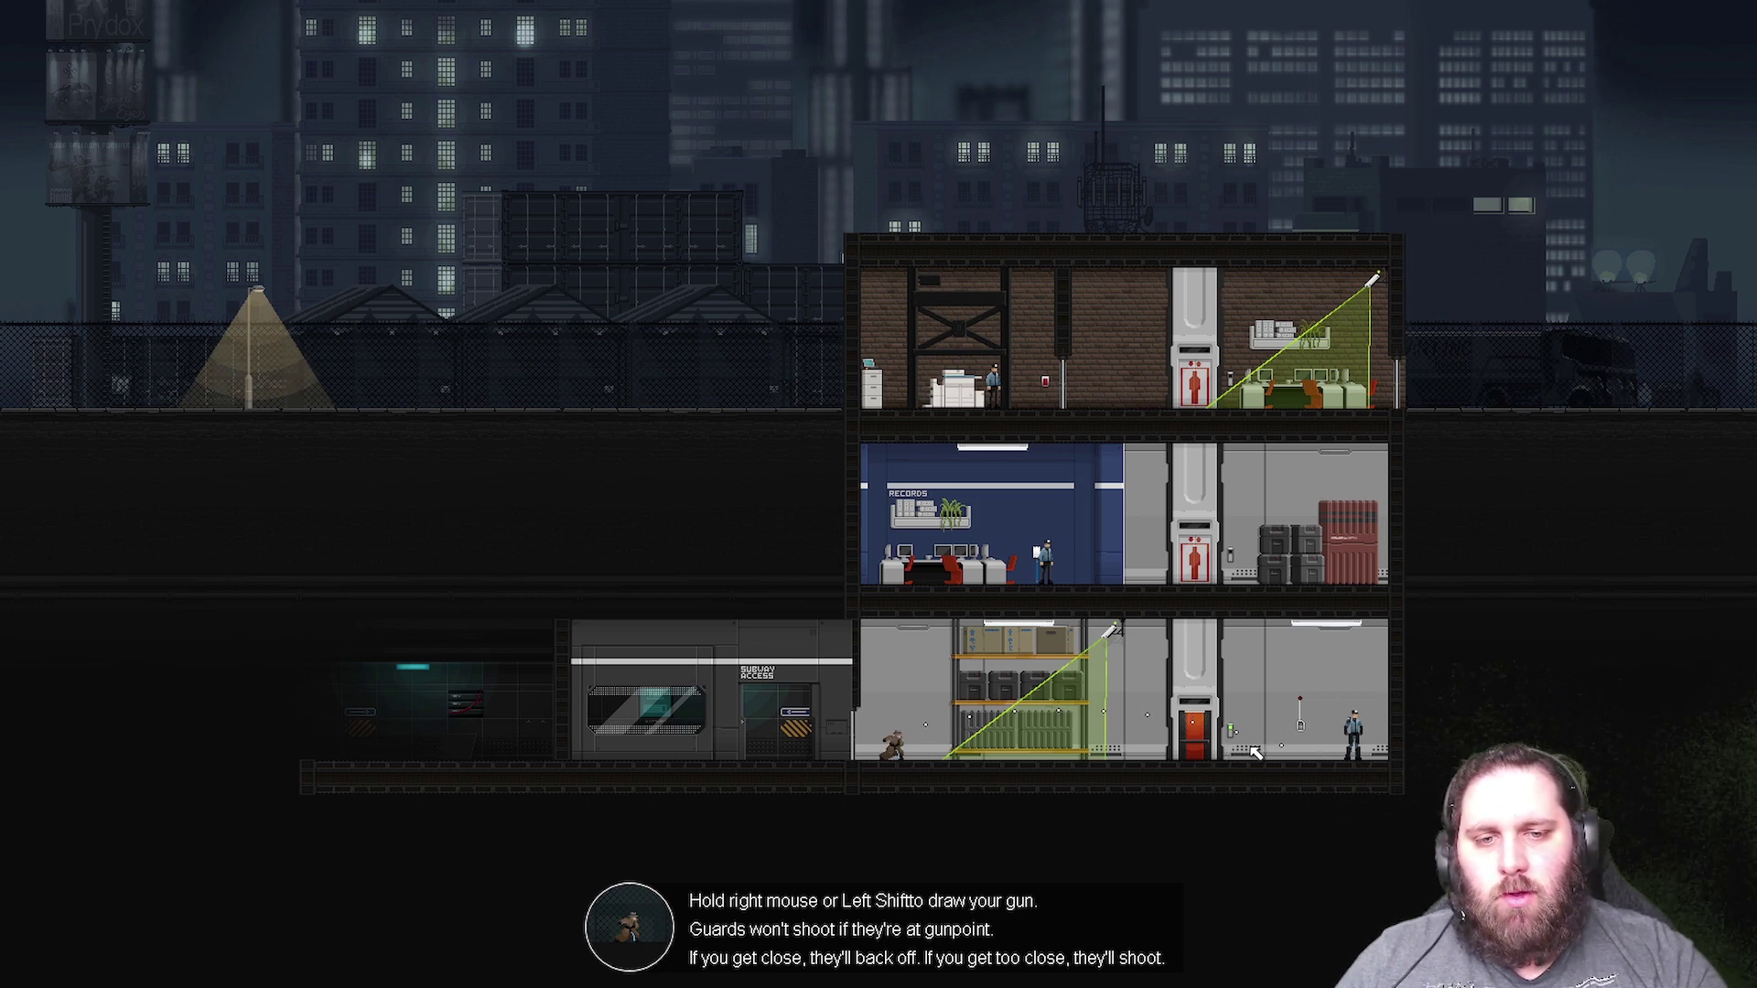
pyautogui.moveTo(922, 681); pyautogui.dragTo(882, 675)
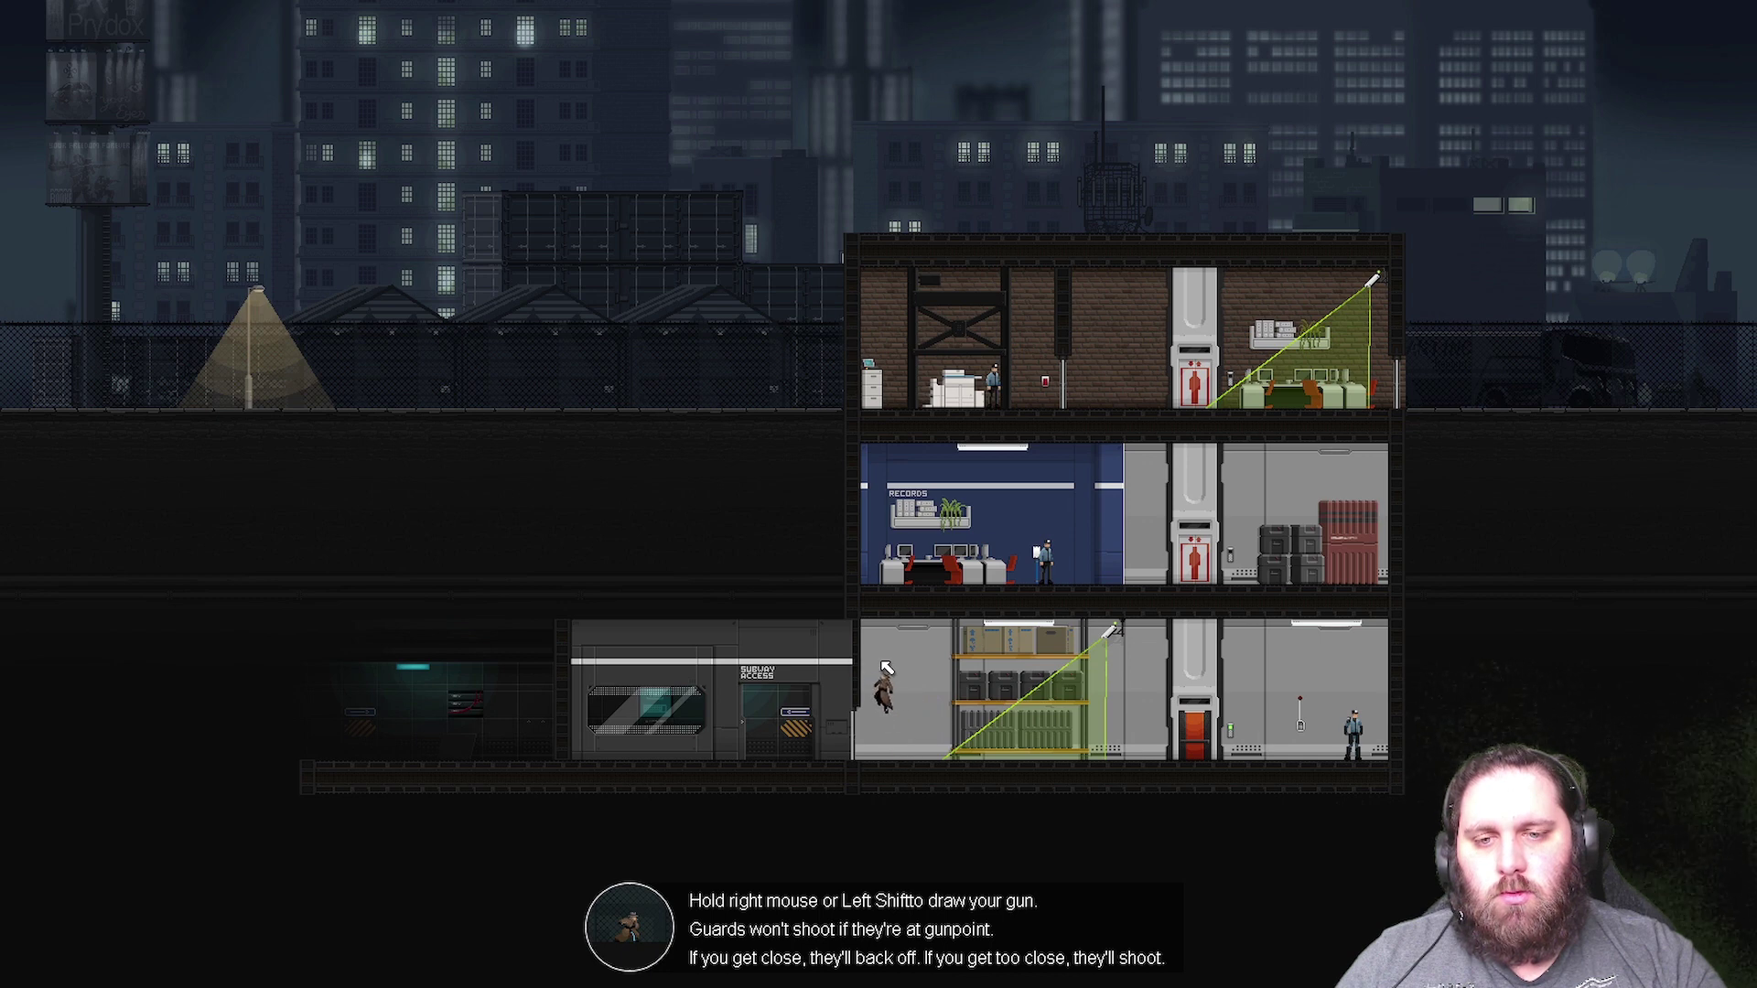
pyautogui.rightClick(1325, 729)
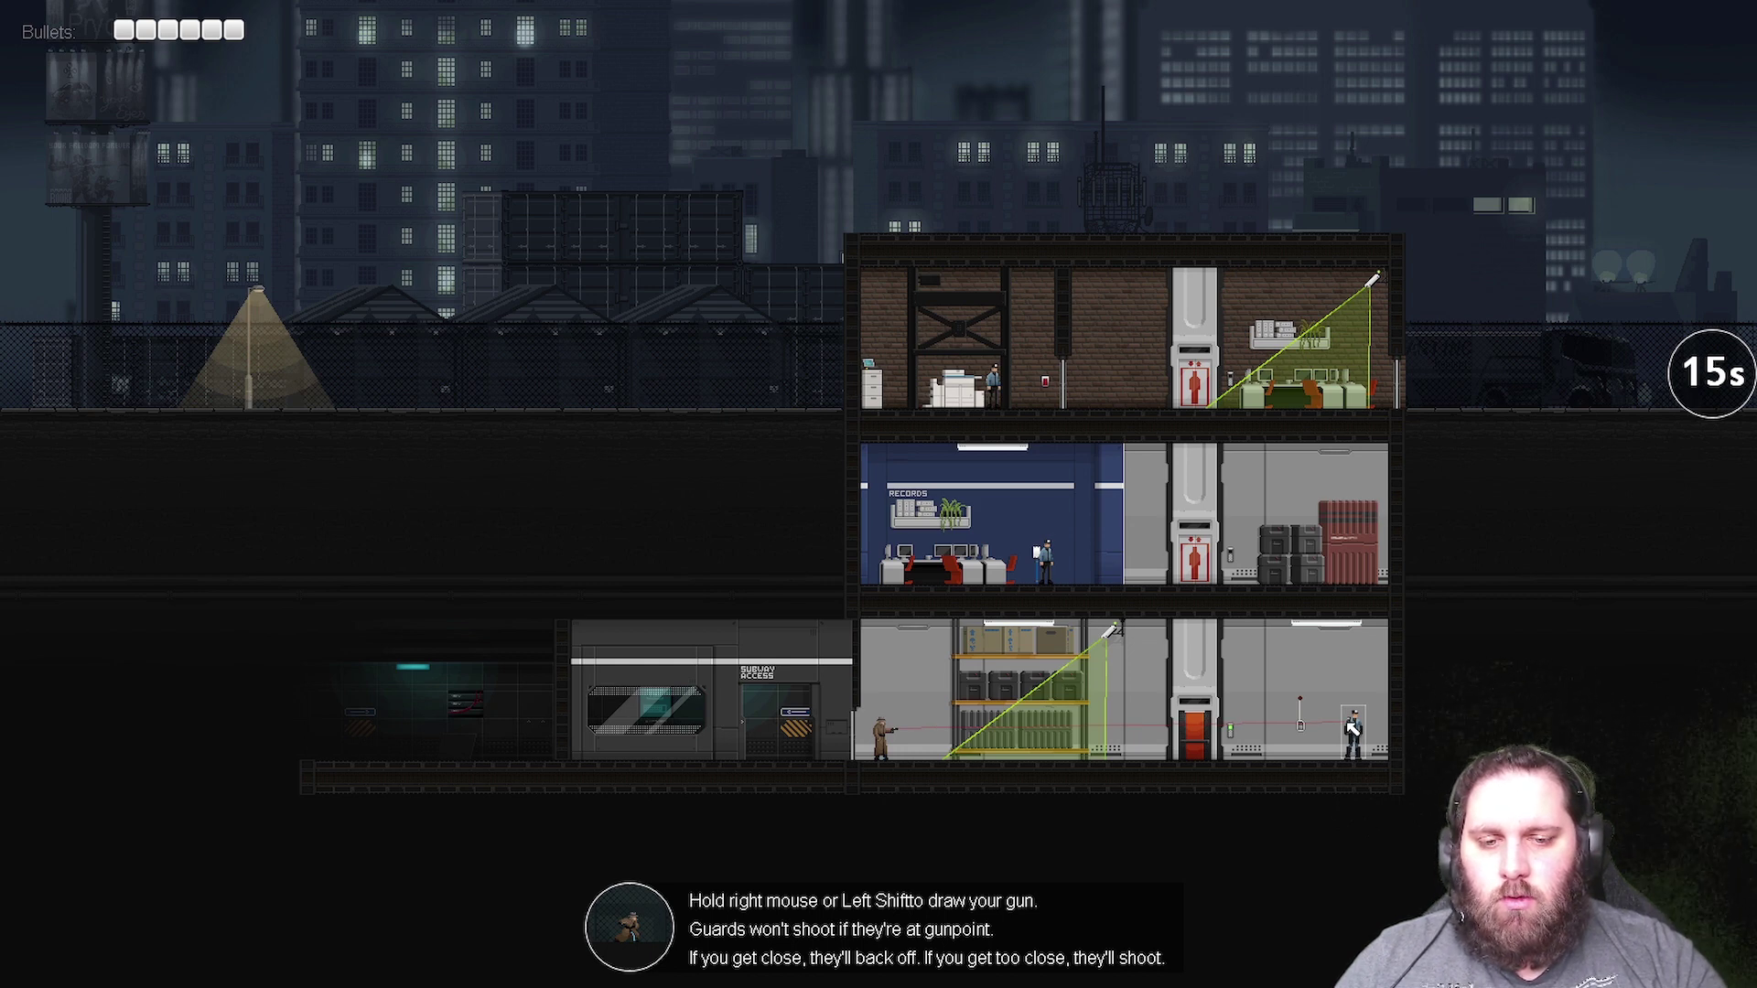
pyautogui.rightClick(1351, 730)
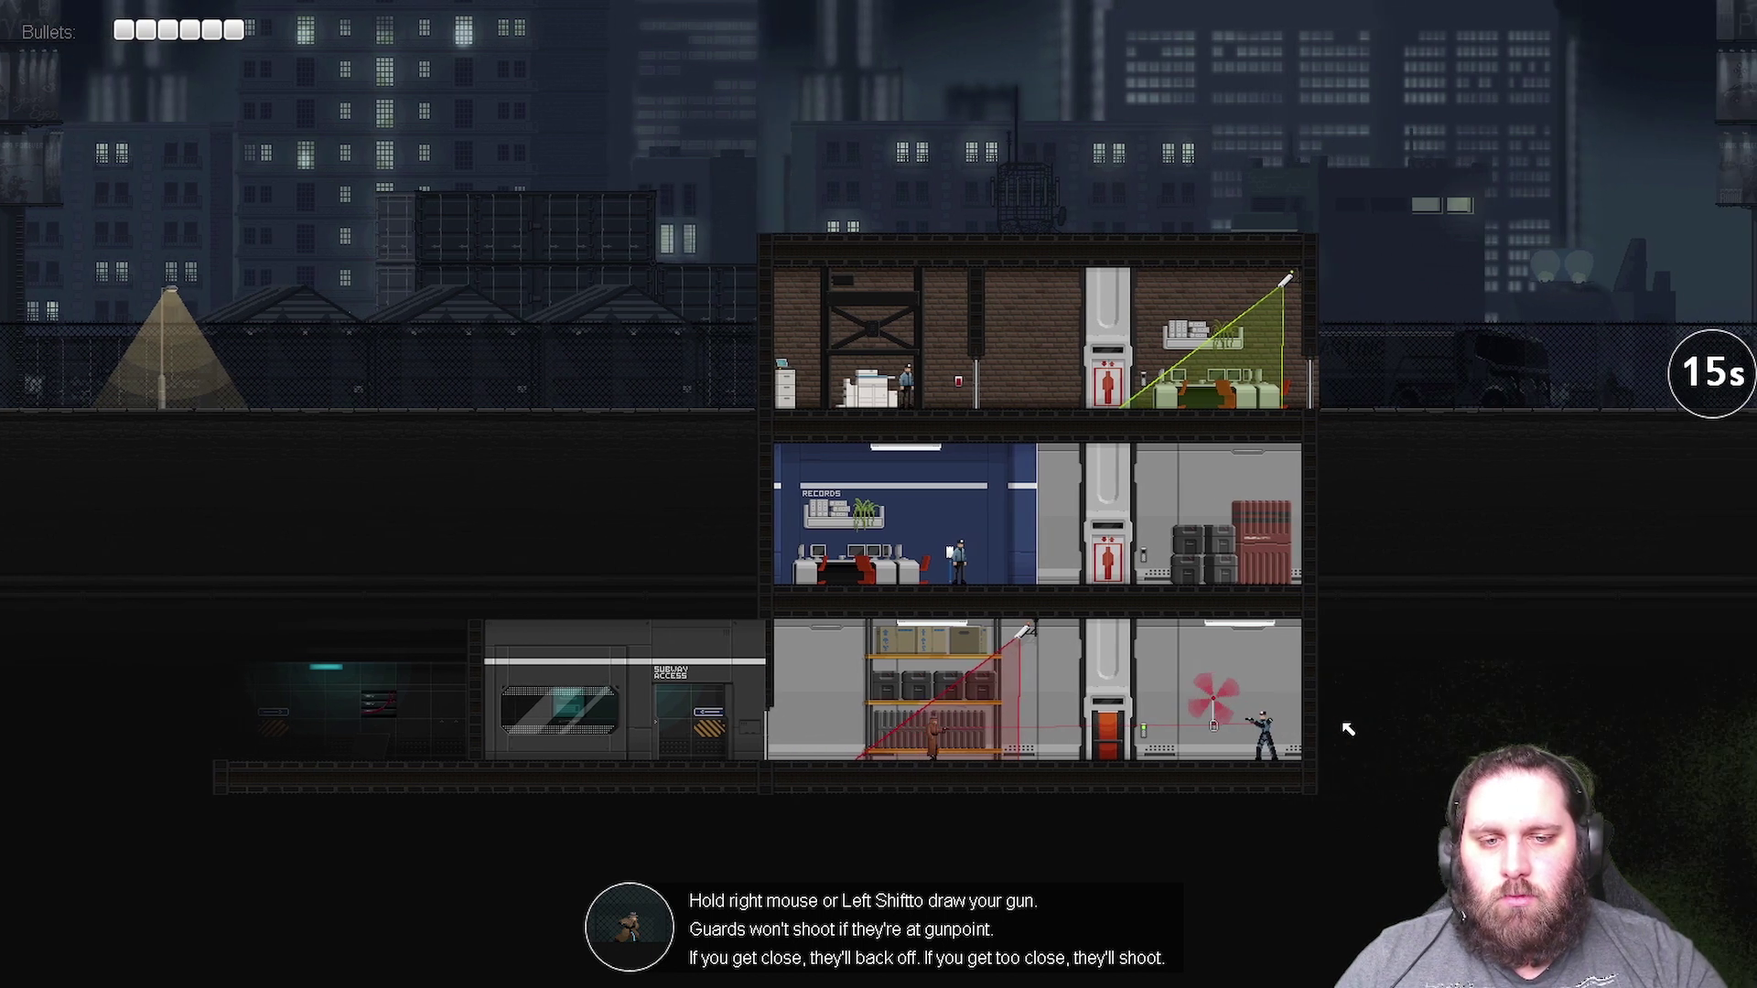
pyautogui.press('d')
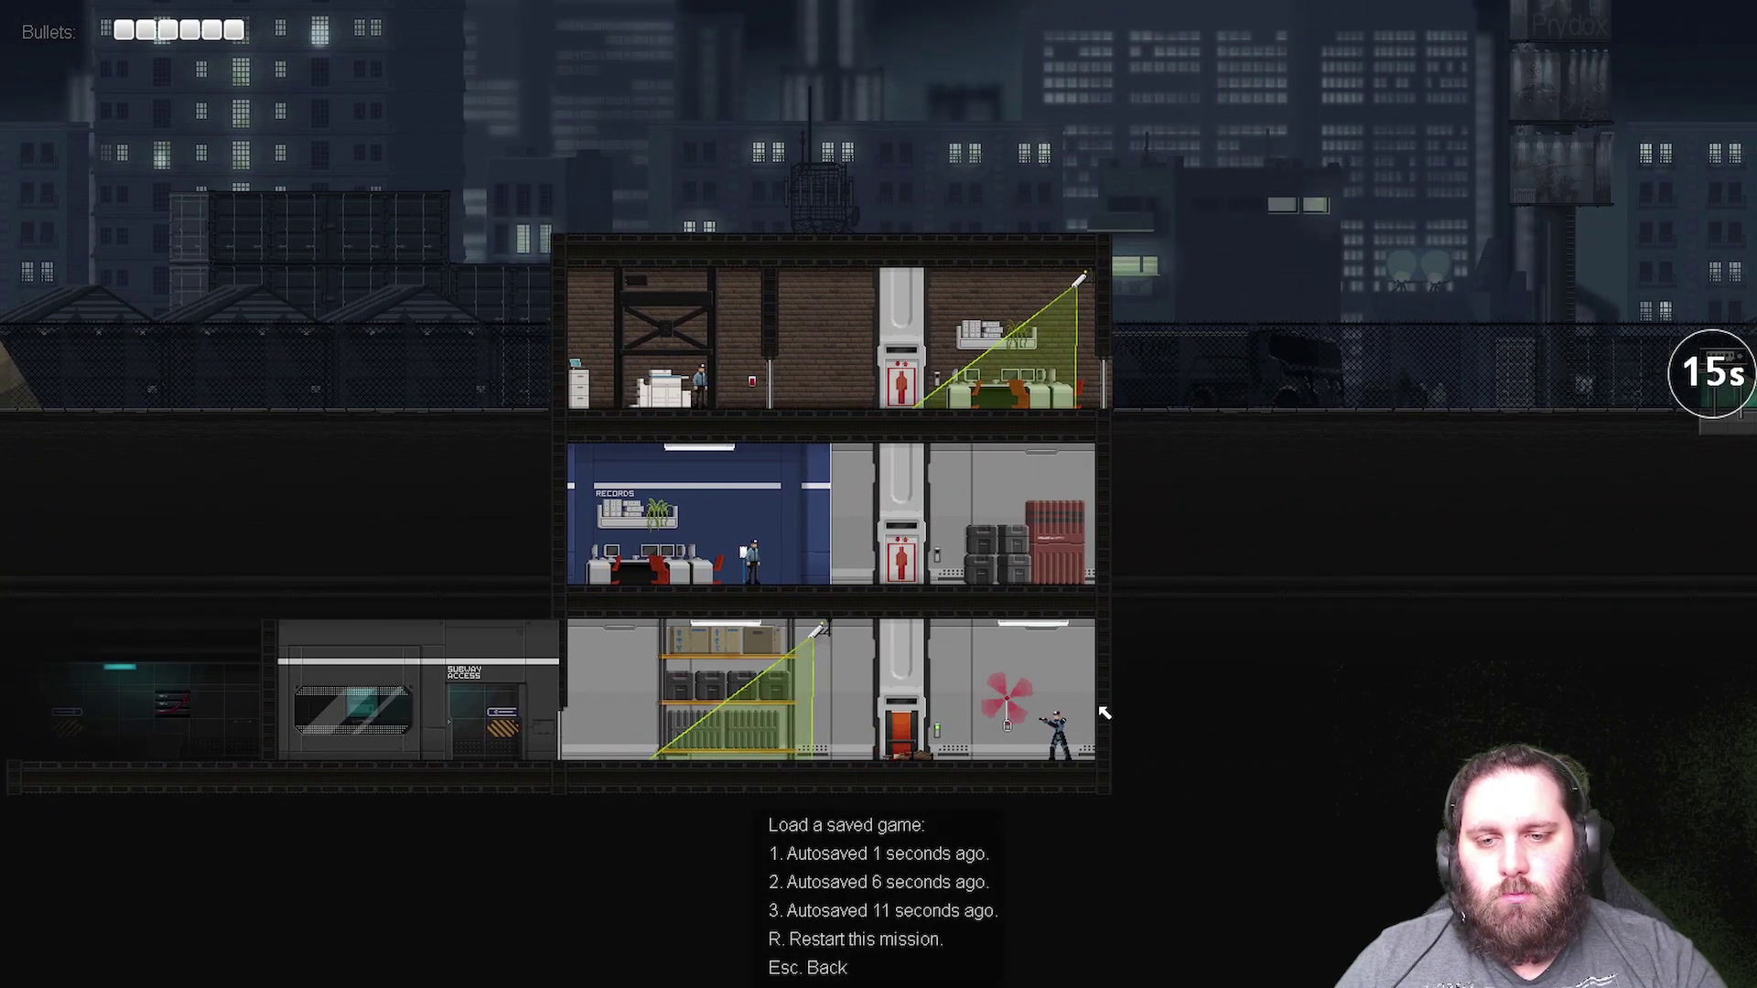
# - Reload autosaves after dying, then get past the guard into the bottom-floor elevator
pyautogui.press('1')
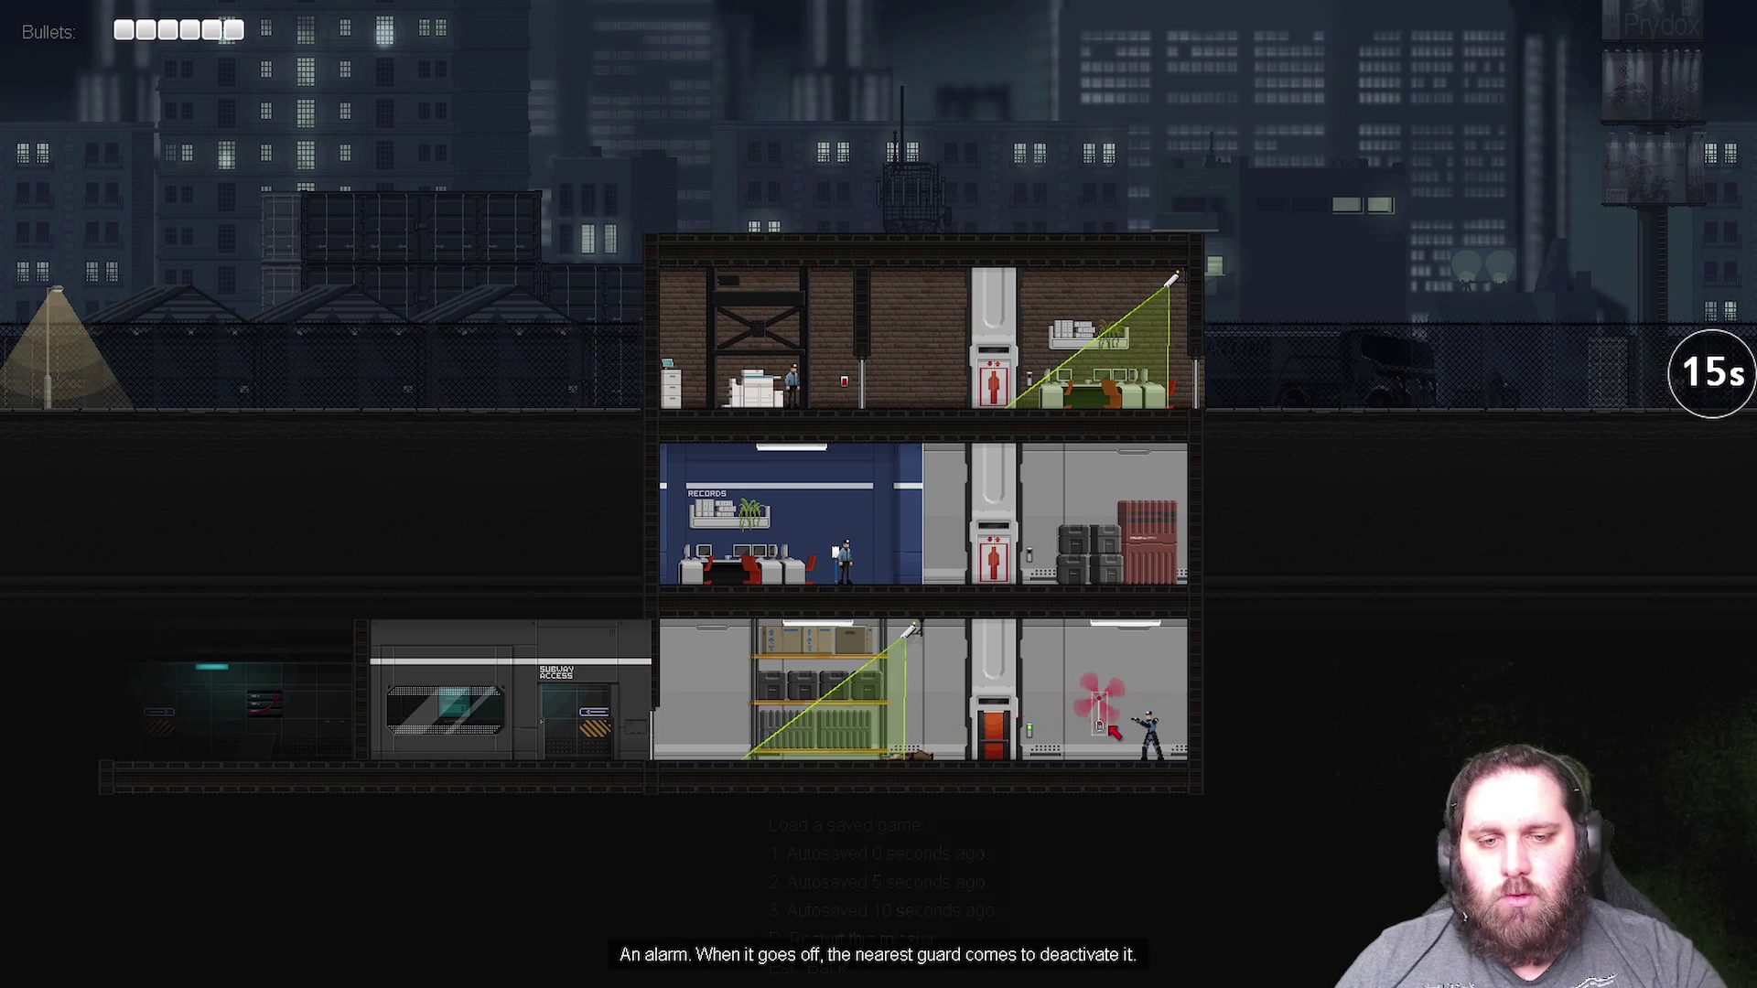
pyautogui.press('3')
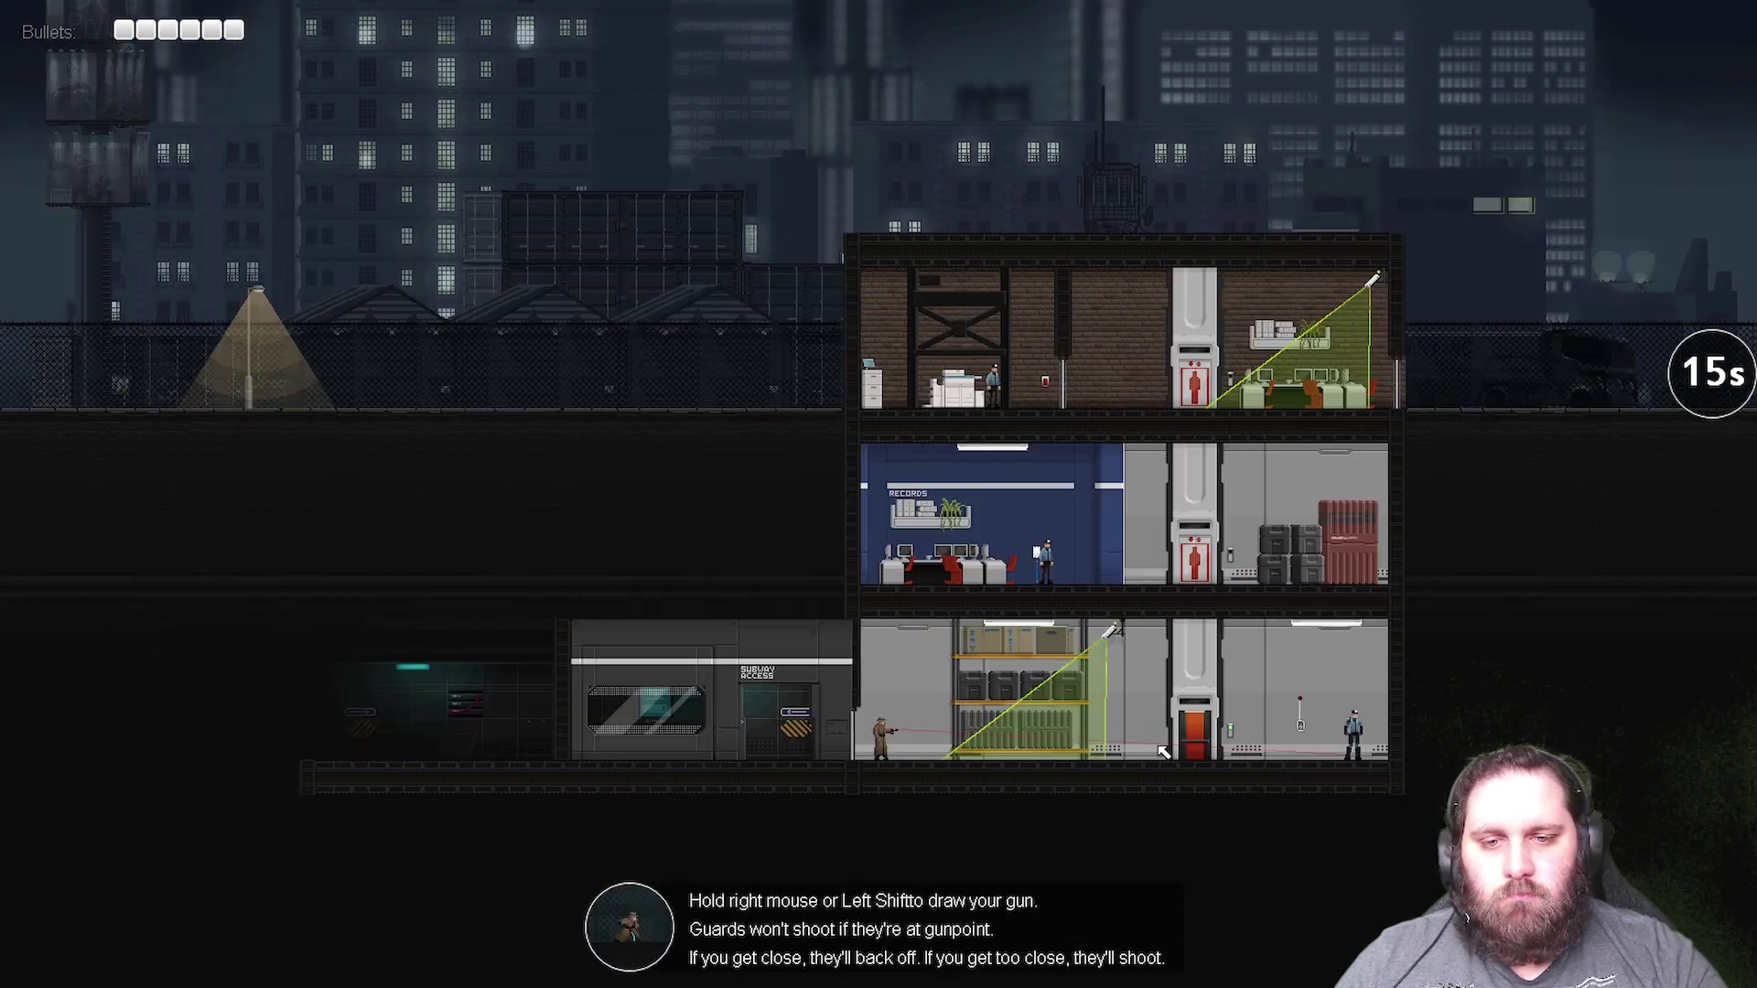
pyautogui.press('d')
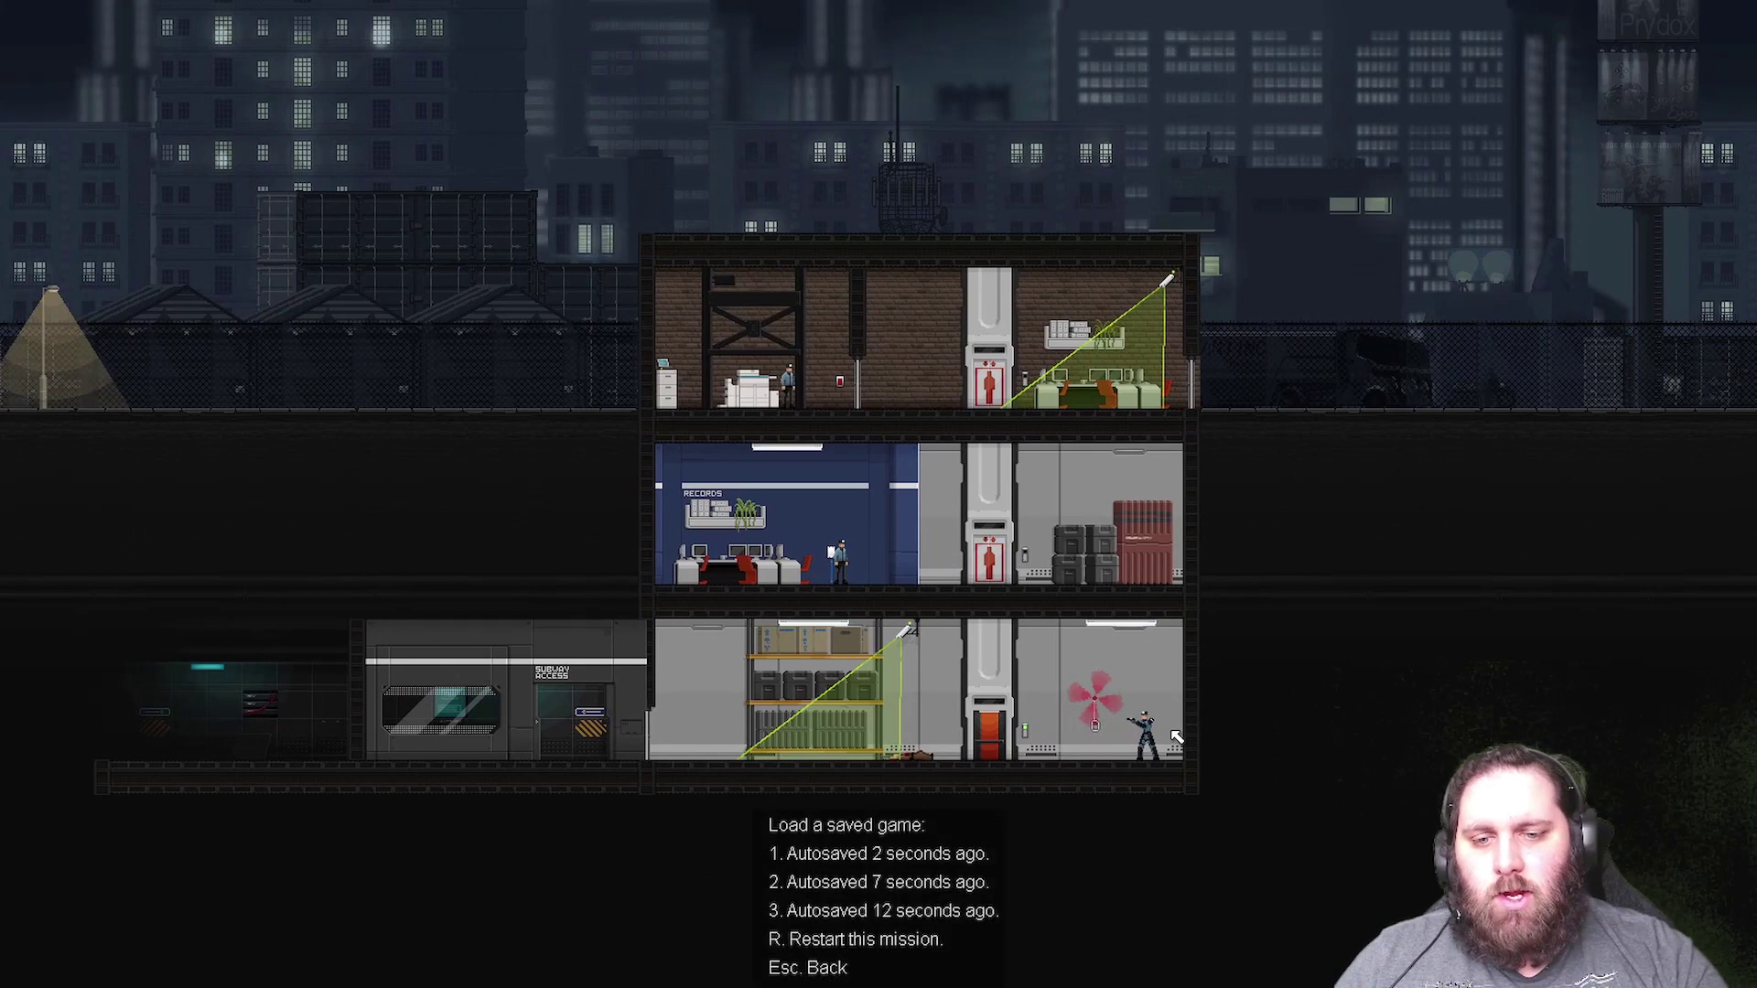
pyautogui.press('3')
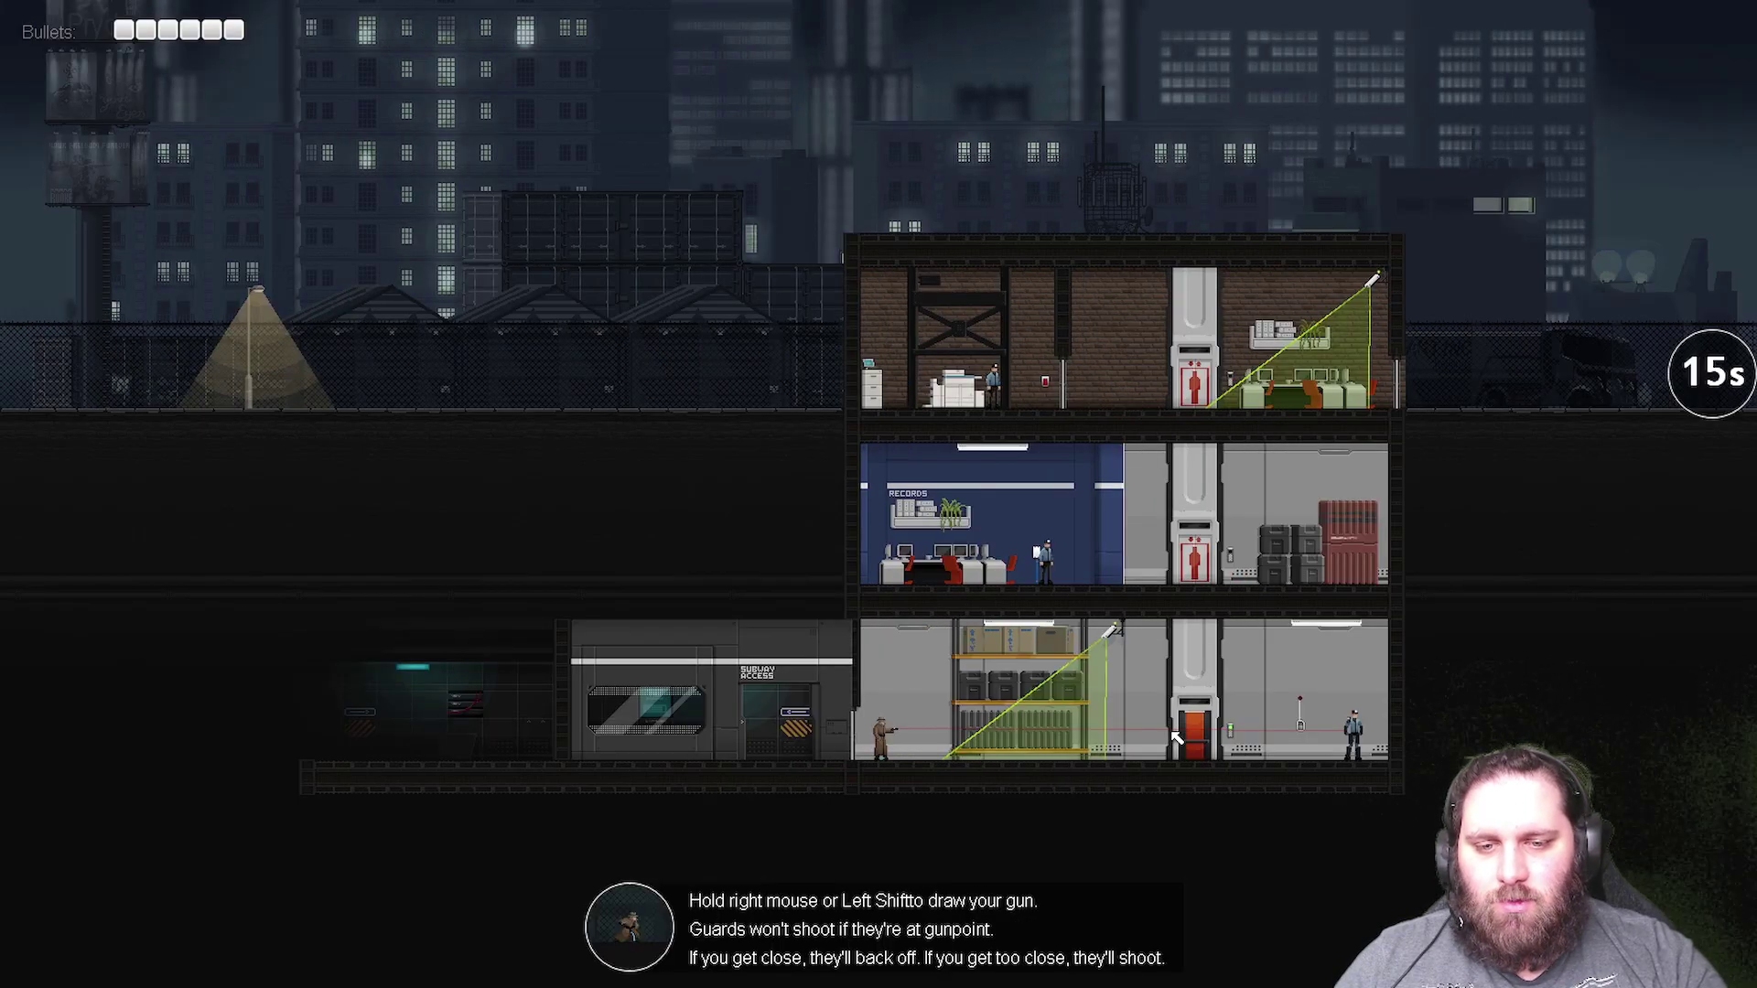
pyautogui.press('d')
pyautogui.rightClick(1208, 701)
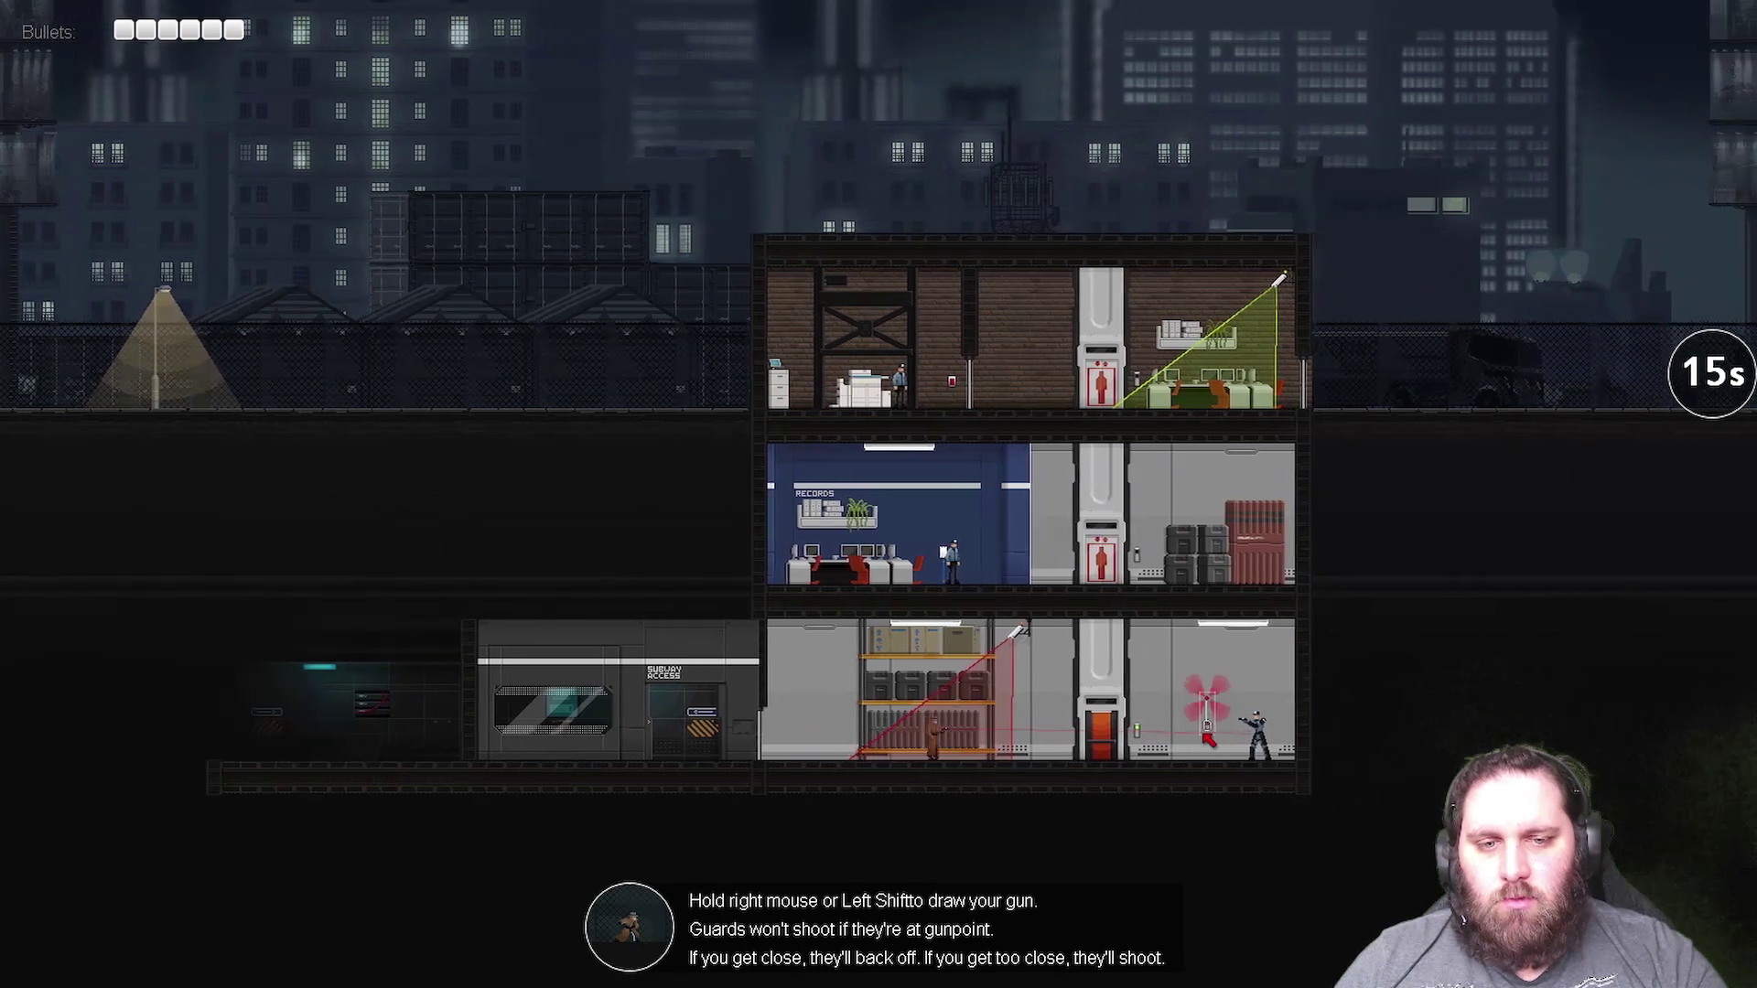
pyautogui.press('d')
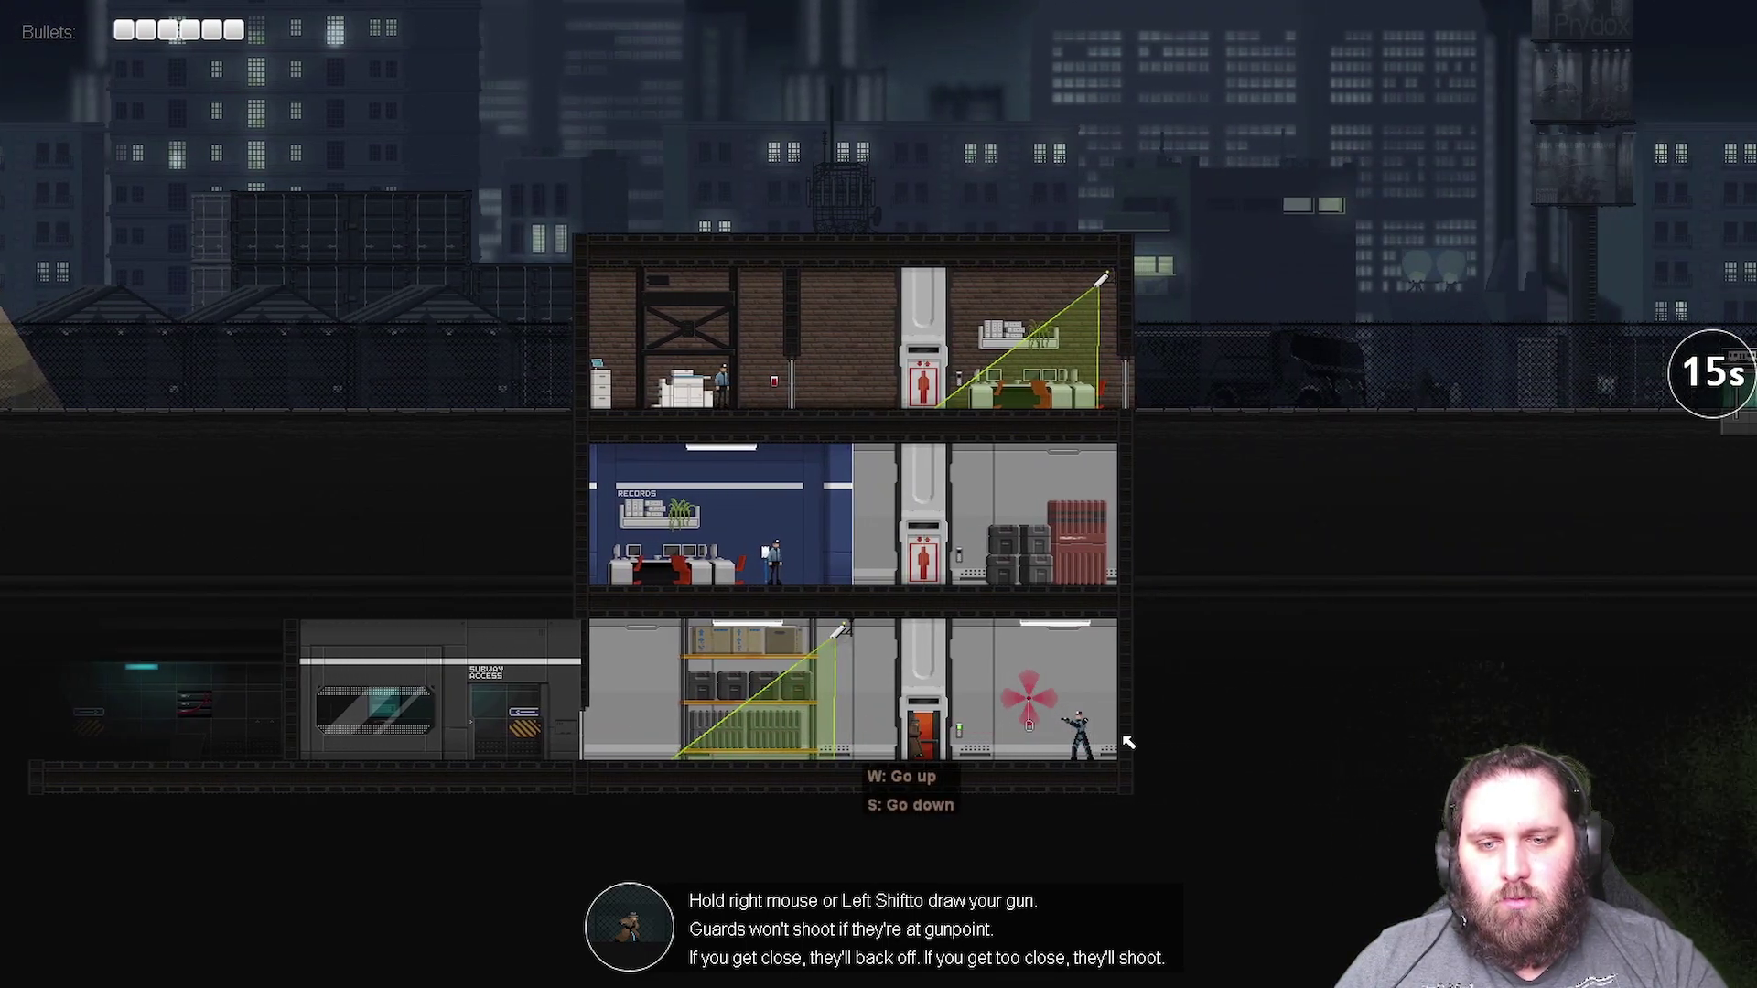
pyautogui.press('w')
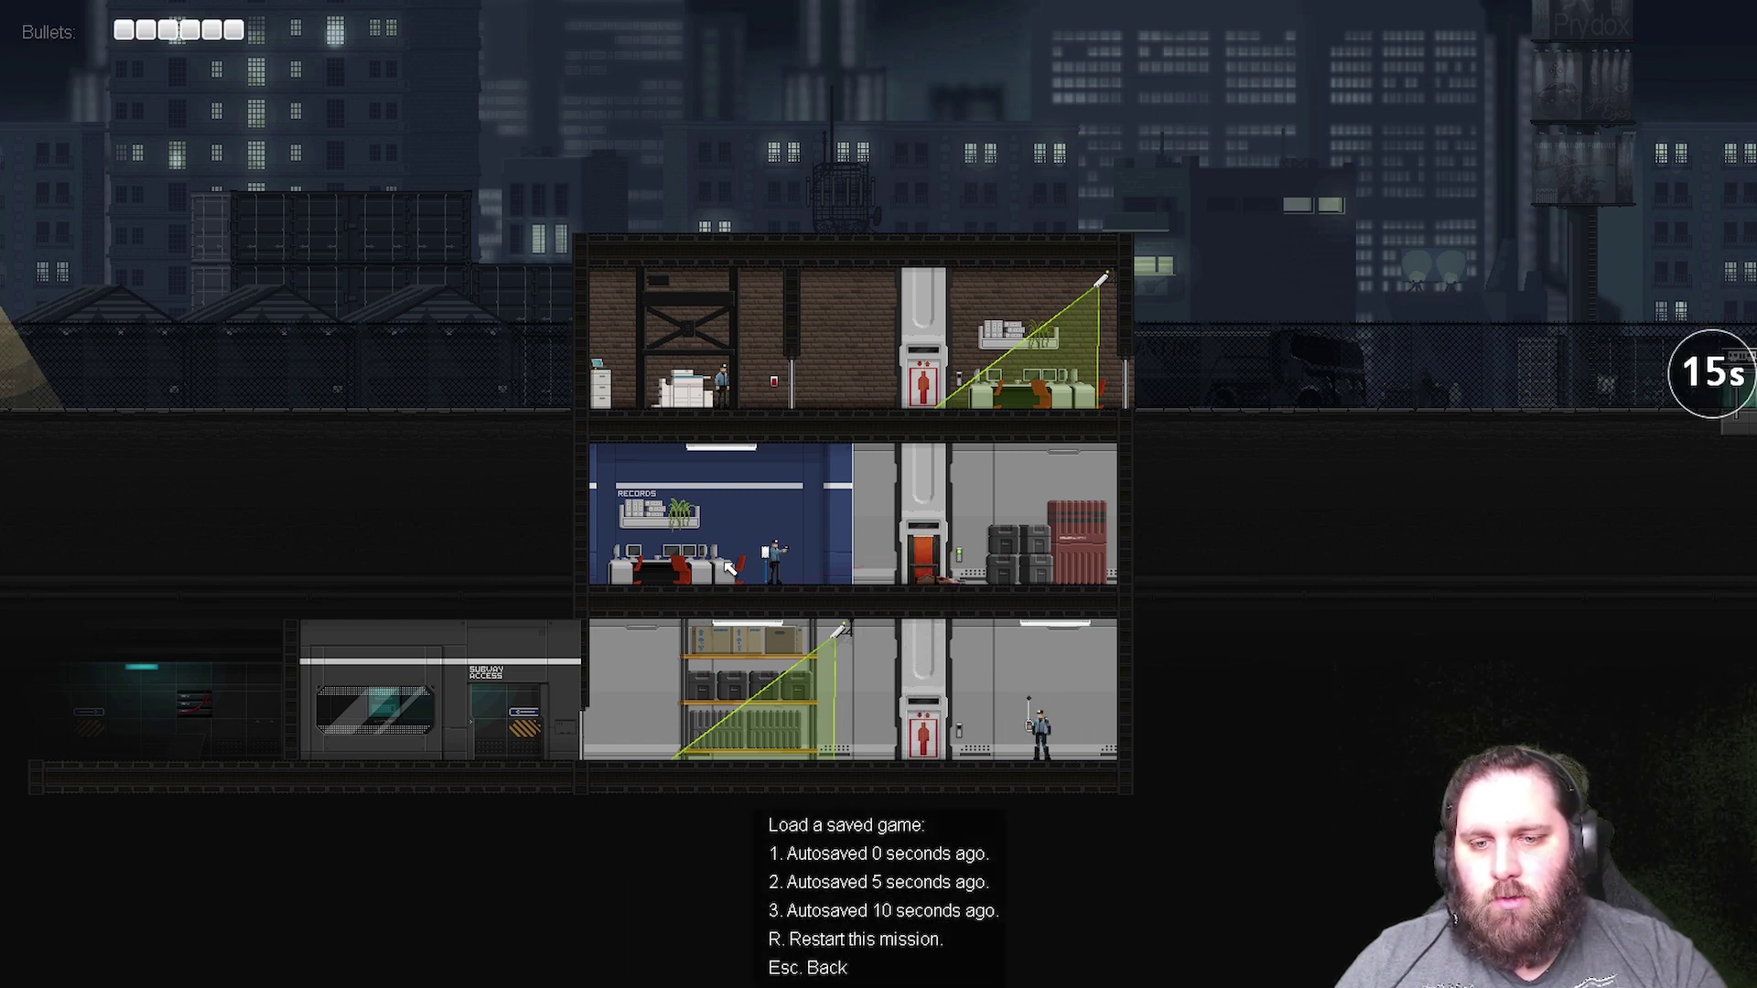
# - Reload the autosave, hold the guard at gunpoint from the elevator, and glance at Crosslink
pyautogui.press('1')
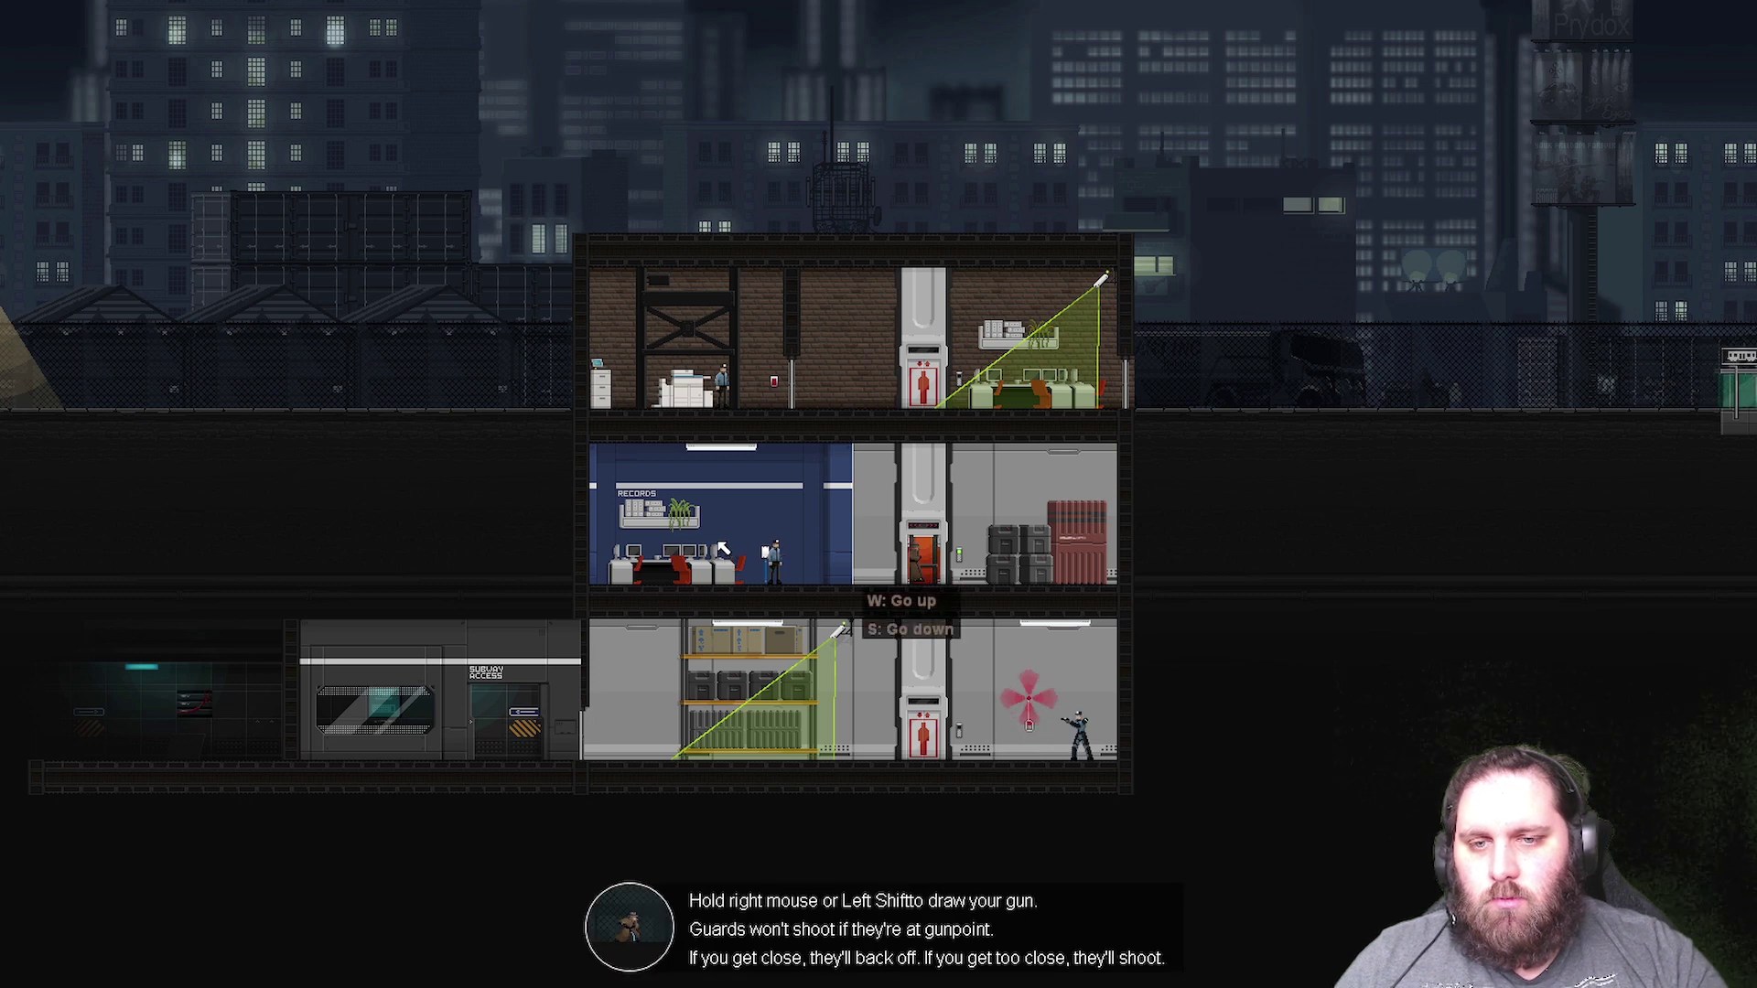
pyautogui.rightClick(733, 561)
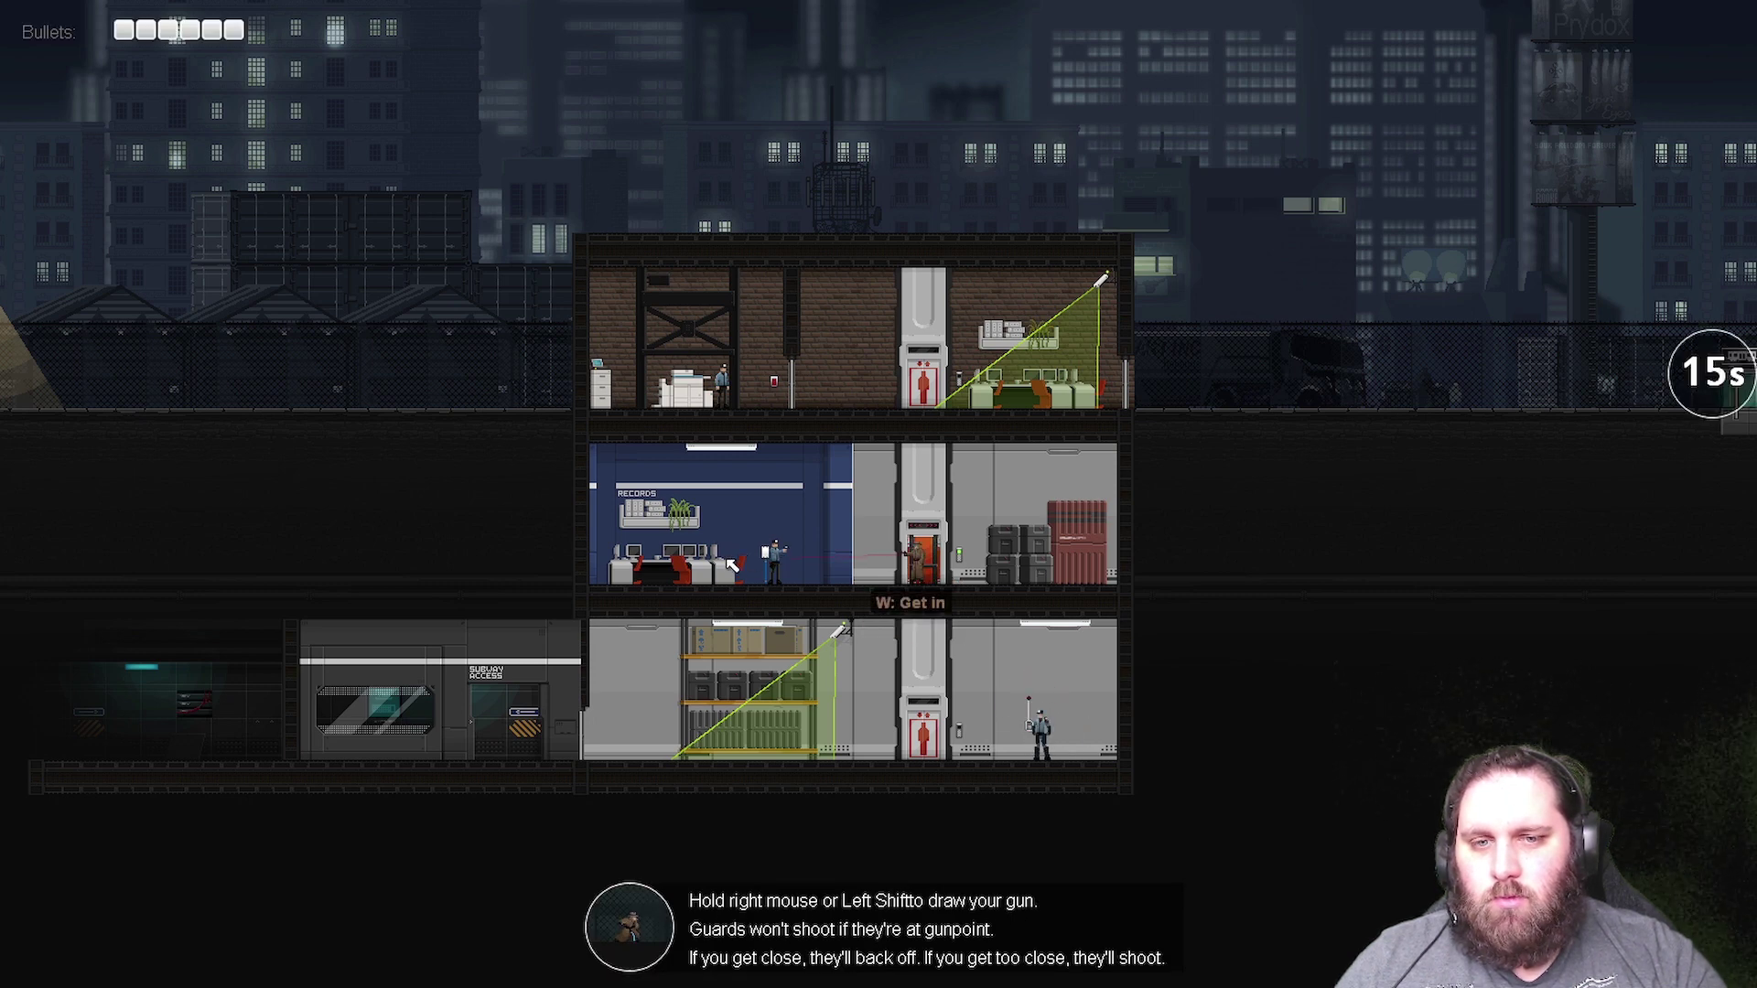
pyautogui.press('w')
pyautogui.press('w')
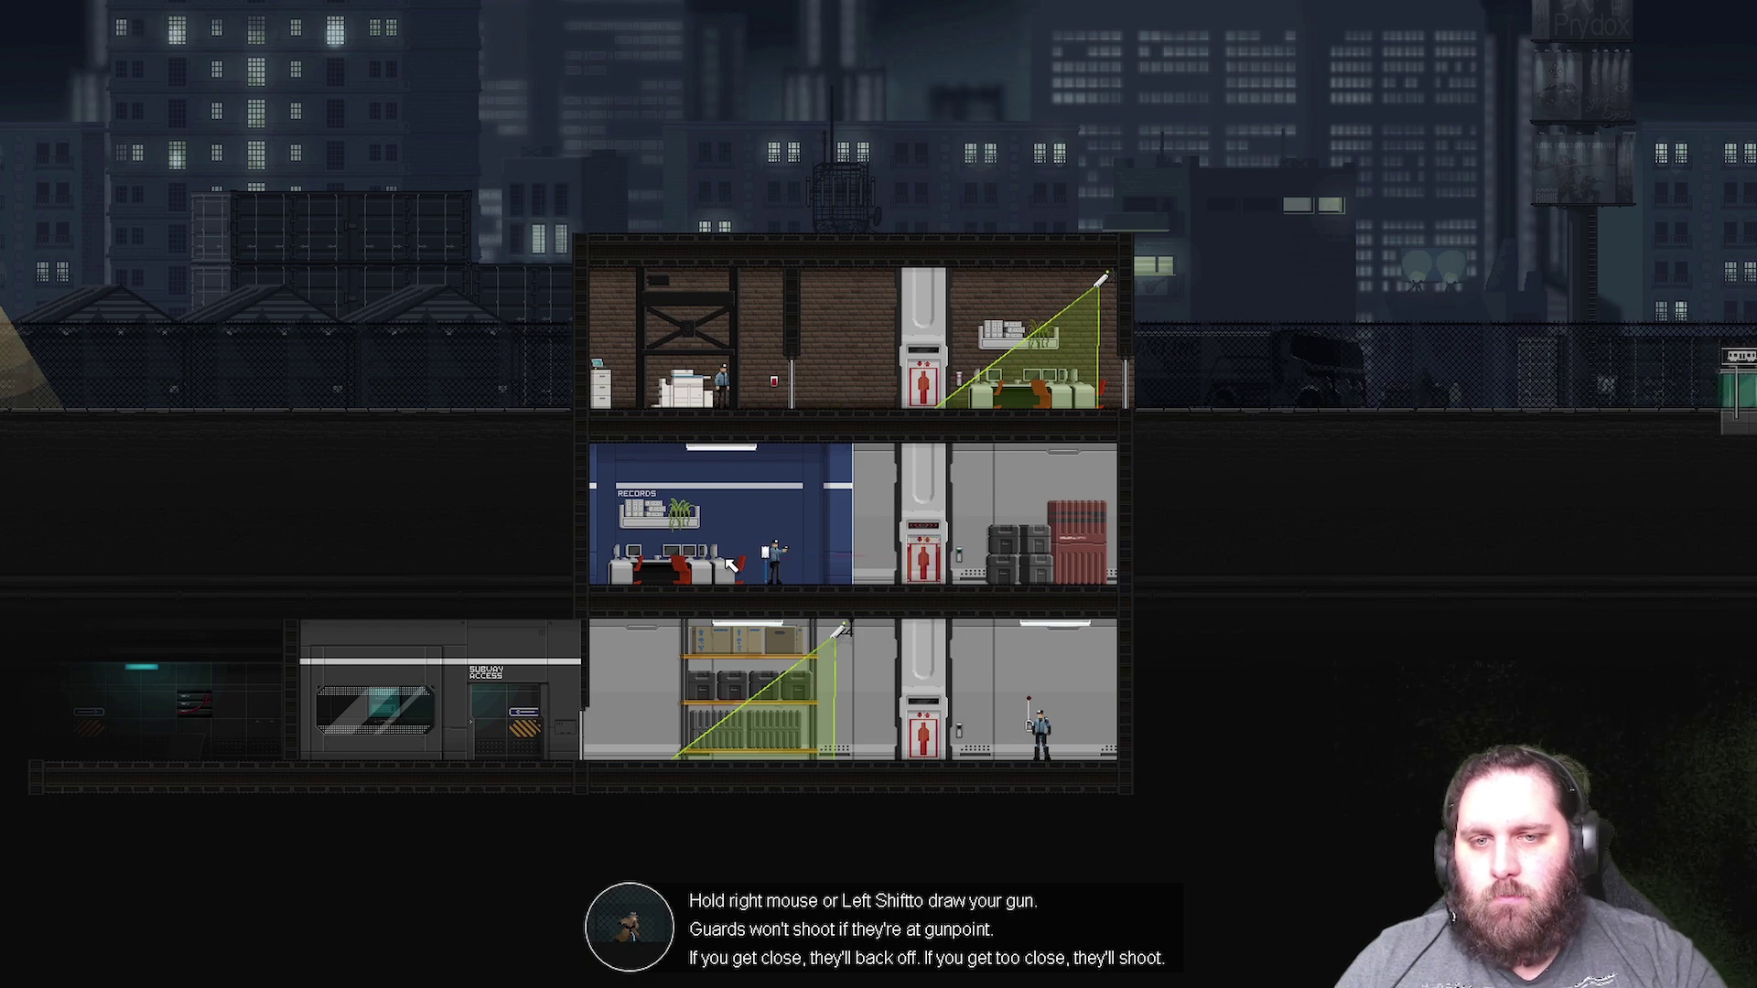
pyautogui.press('space')
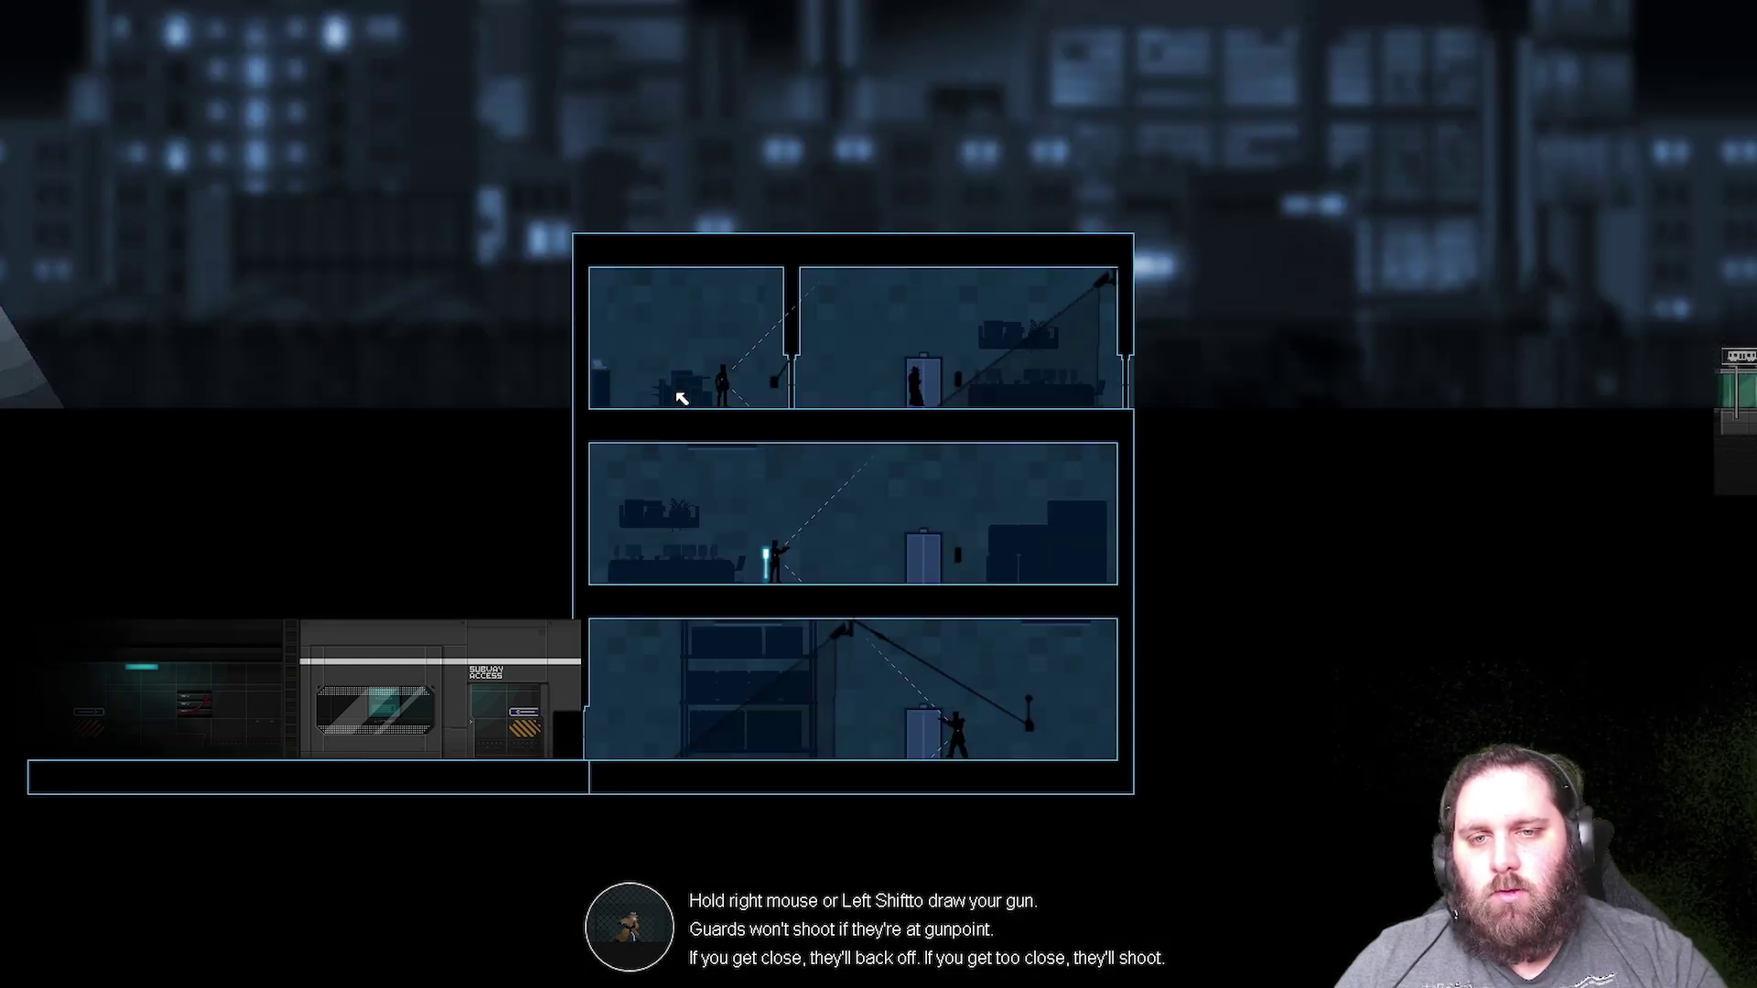
pyautogui.press('space')
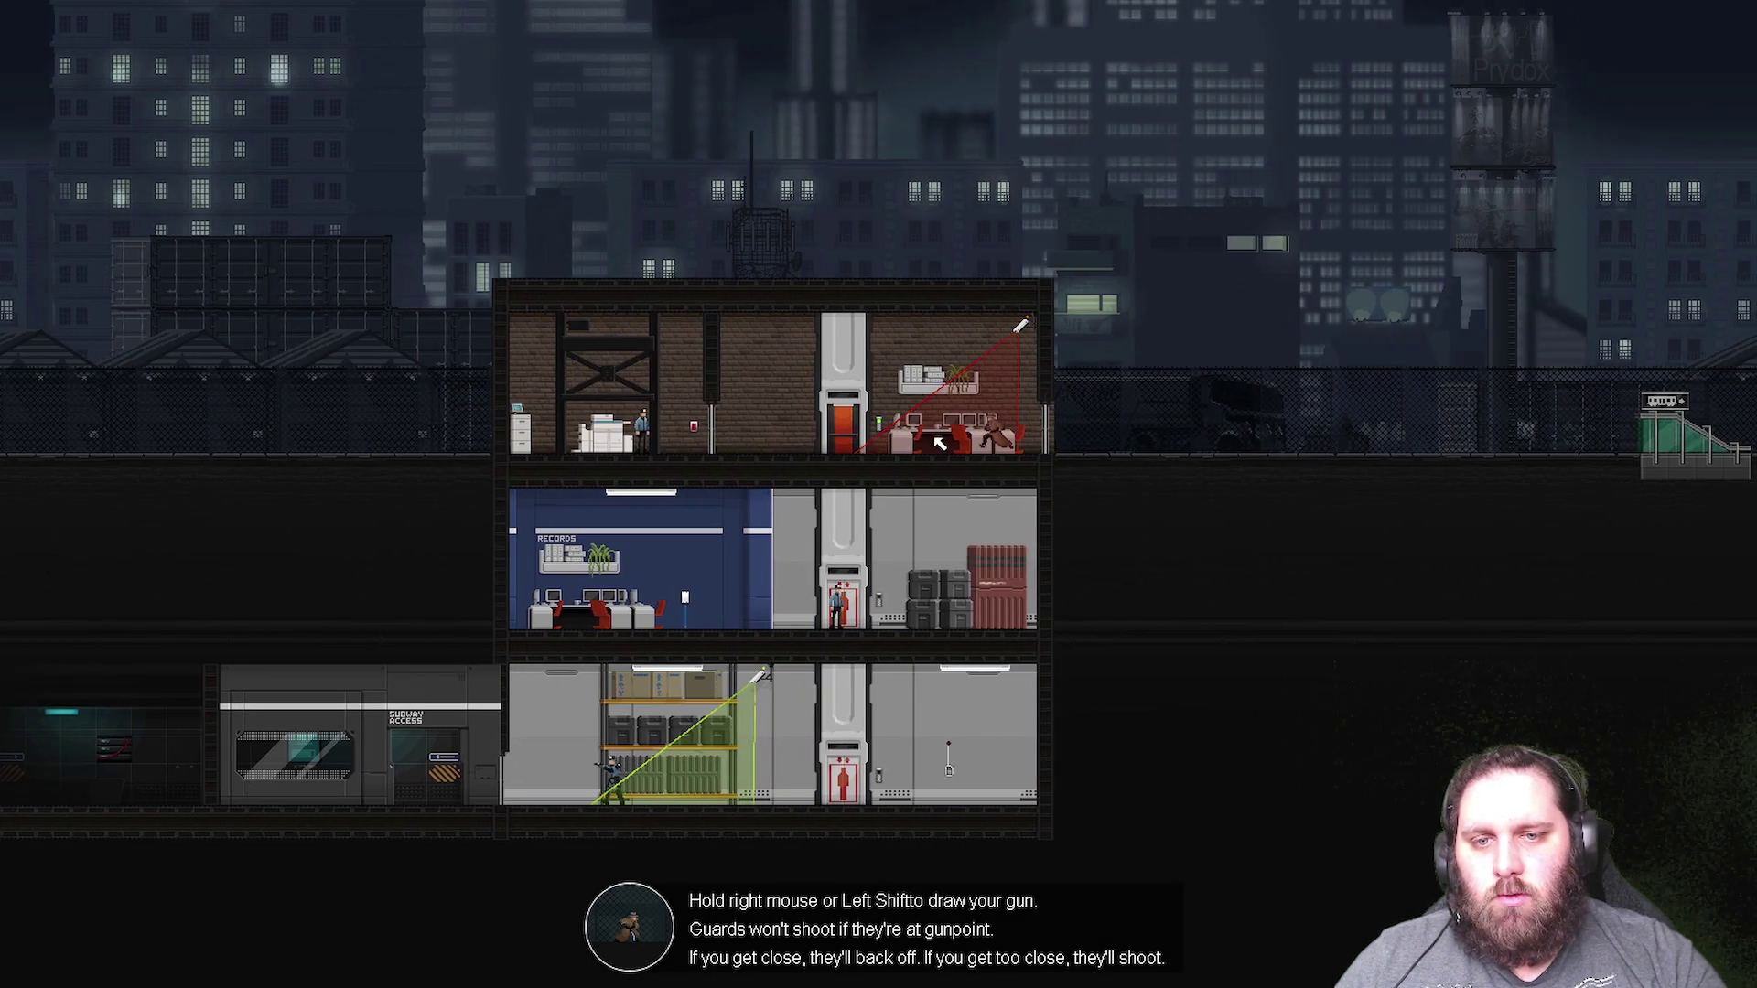
# - Leap left onto the pillar on the way to the top-floor elevator, peeking at wiring
pyautogui.press('a')
pyautogui.press('a')
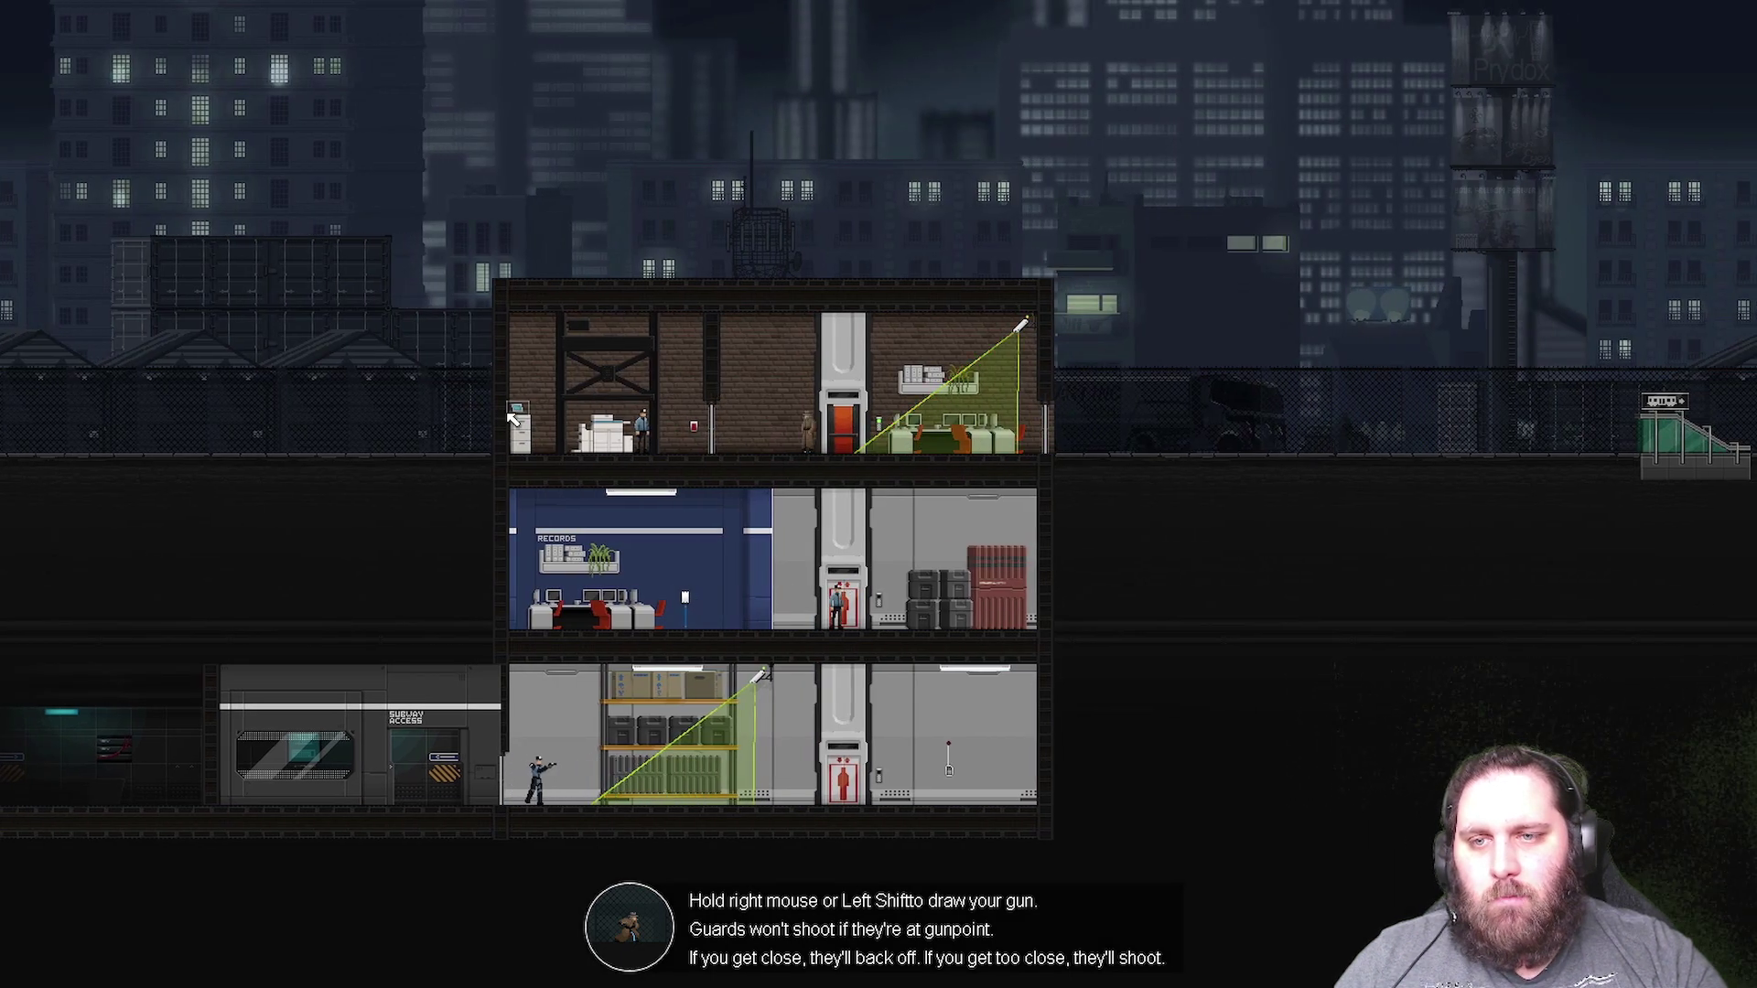
pyautogui.click(516, 412)
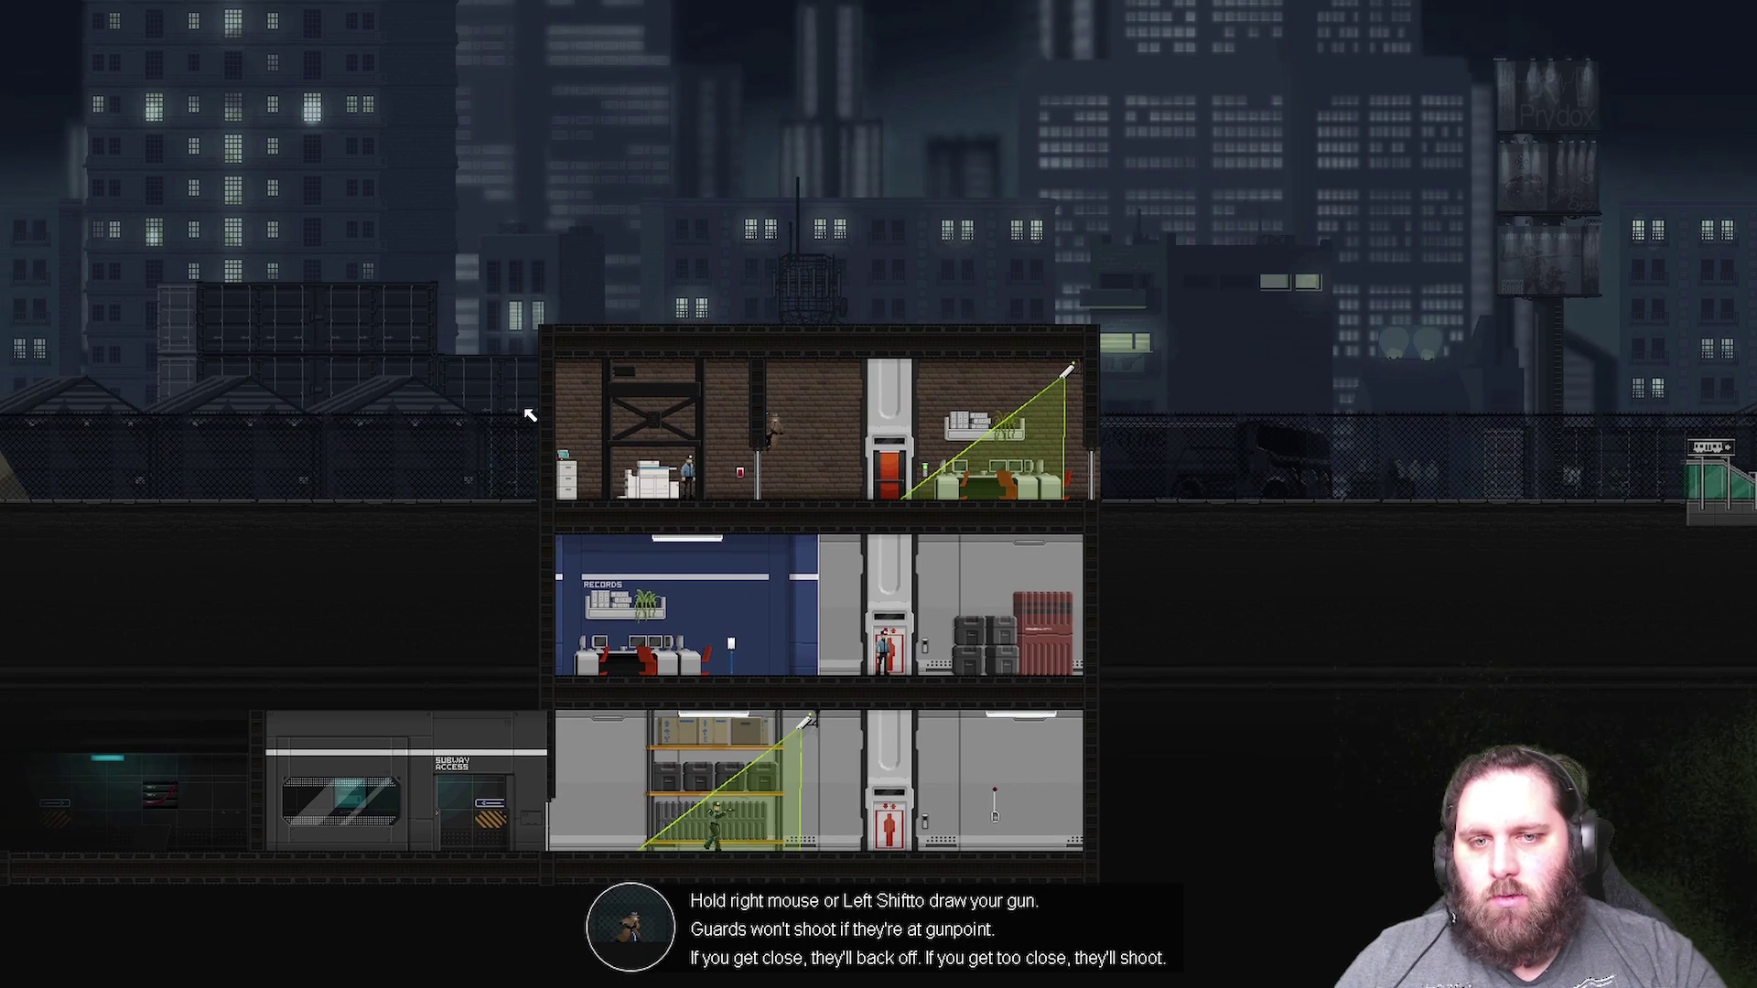
pyautogui.press('space')
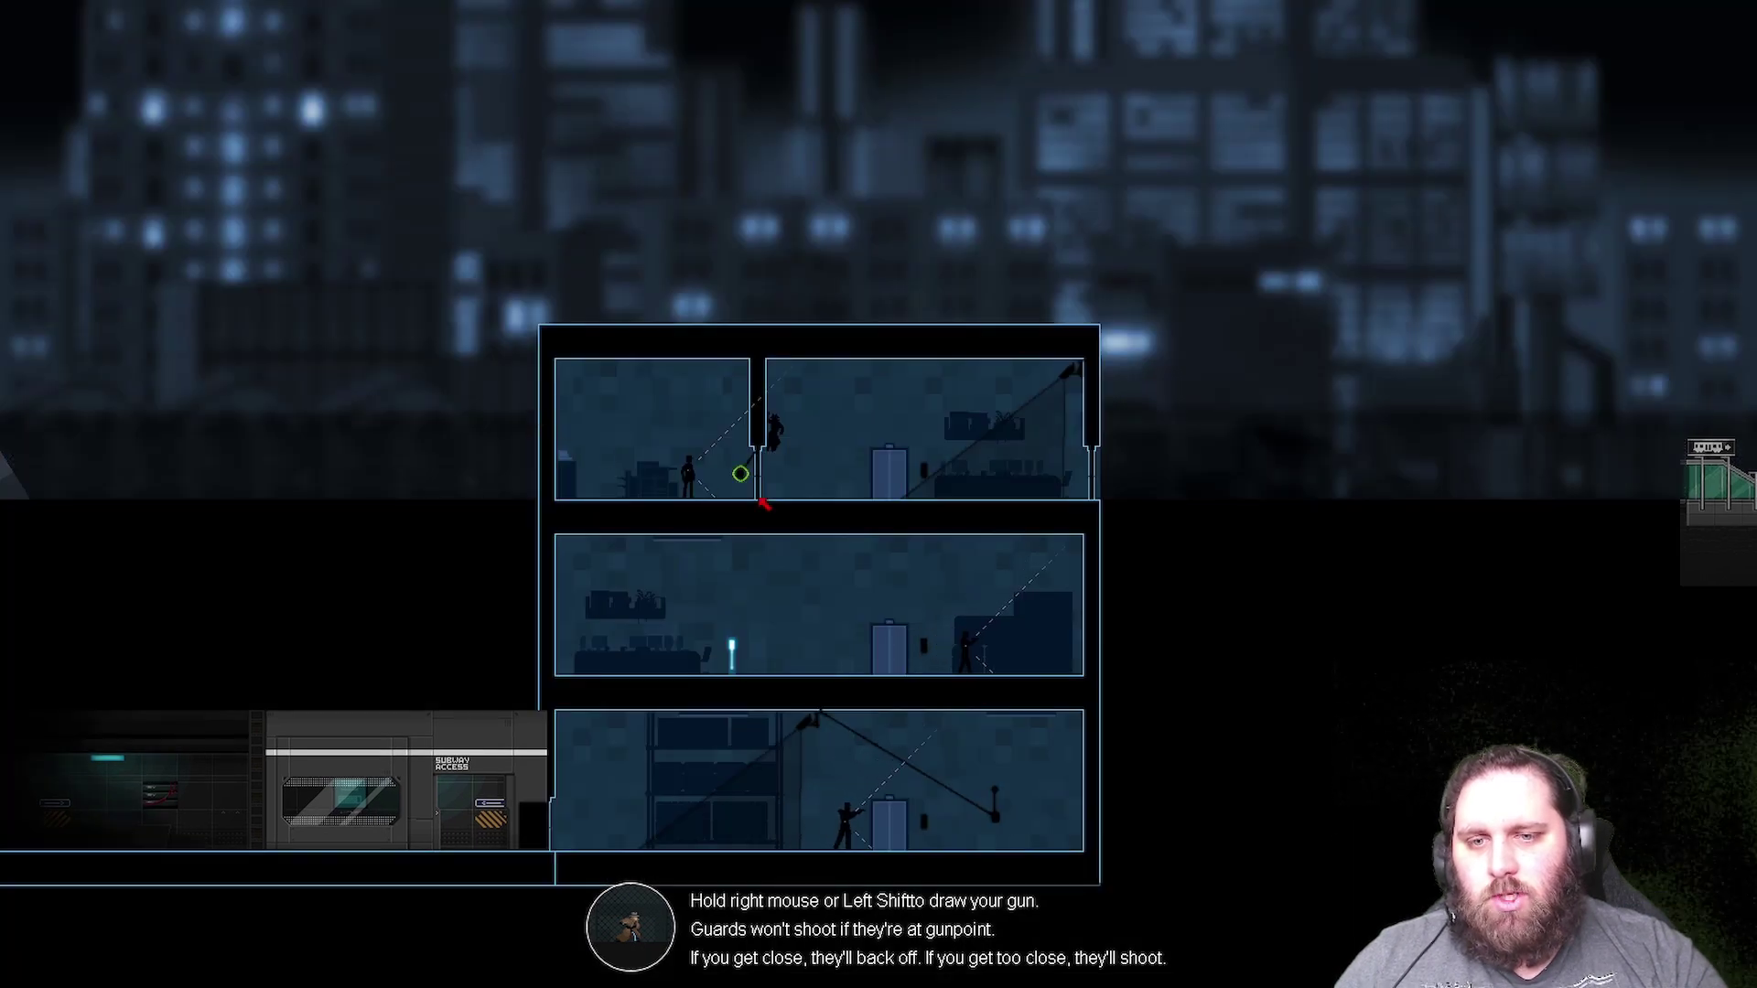
pyautogui.press('space')
# - Drop onto the top floor and ride its elevator down to the bottom floor
pyautogui.press('d')
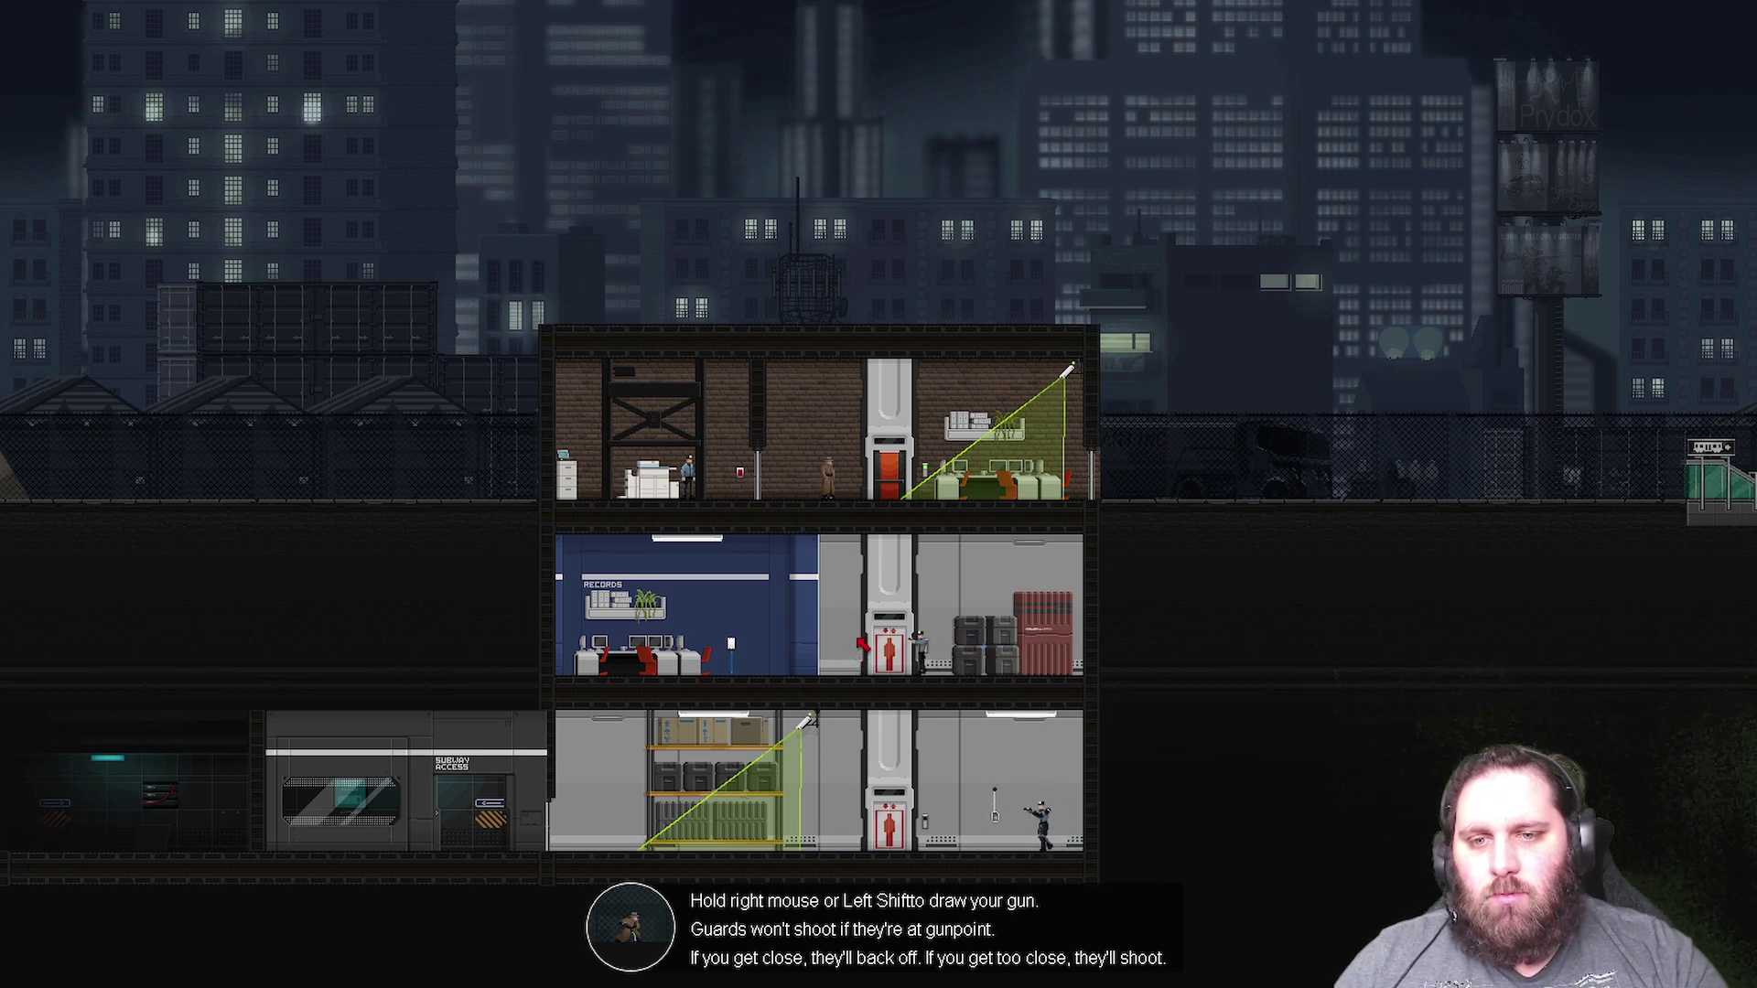
pyautogui.press('d')
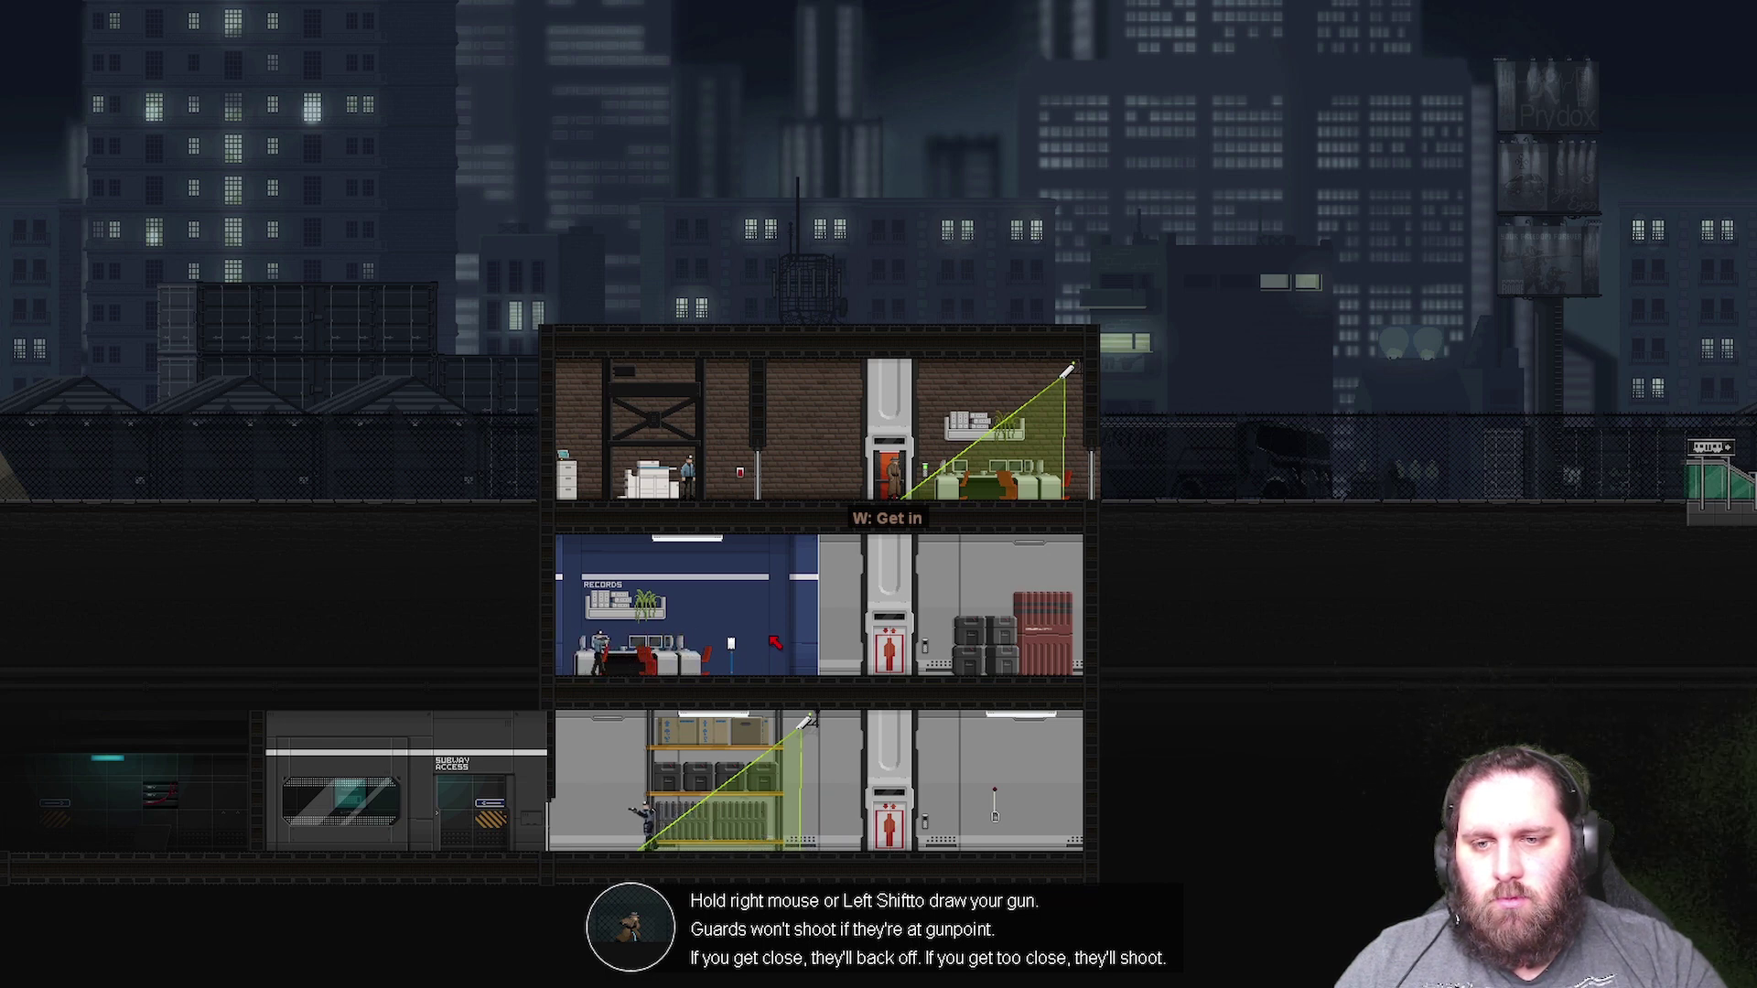
pyautogui.press('w')
pyautogui.press('s')
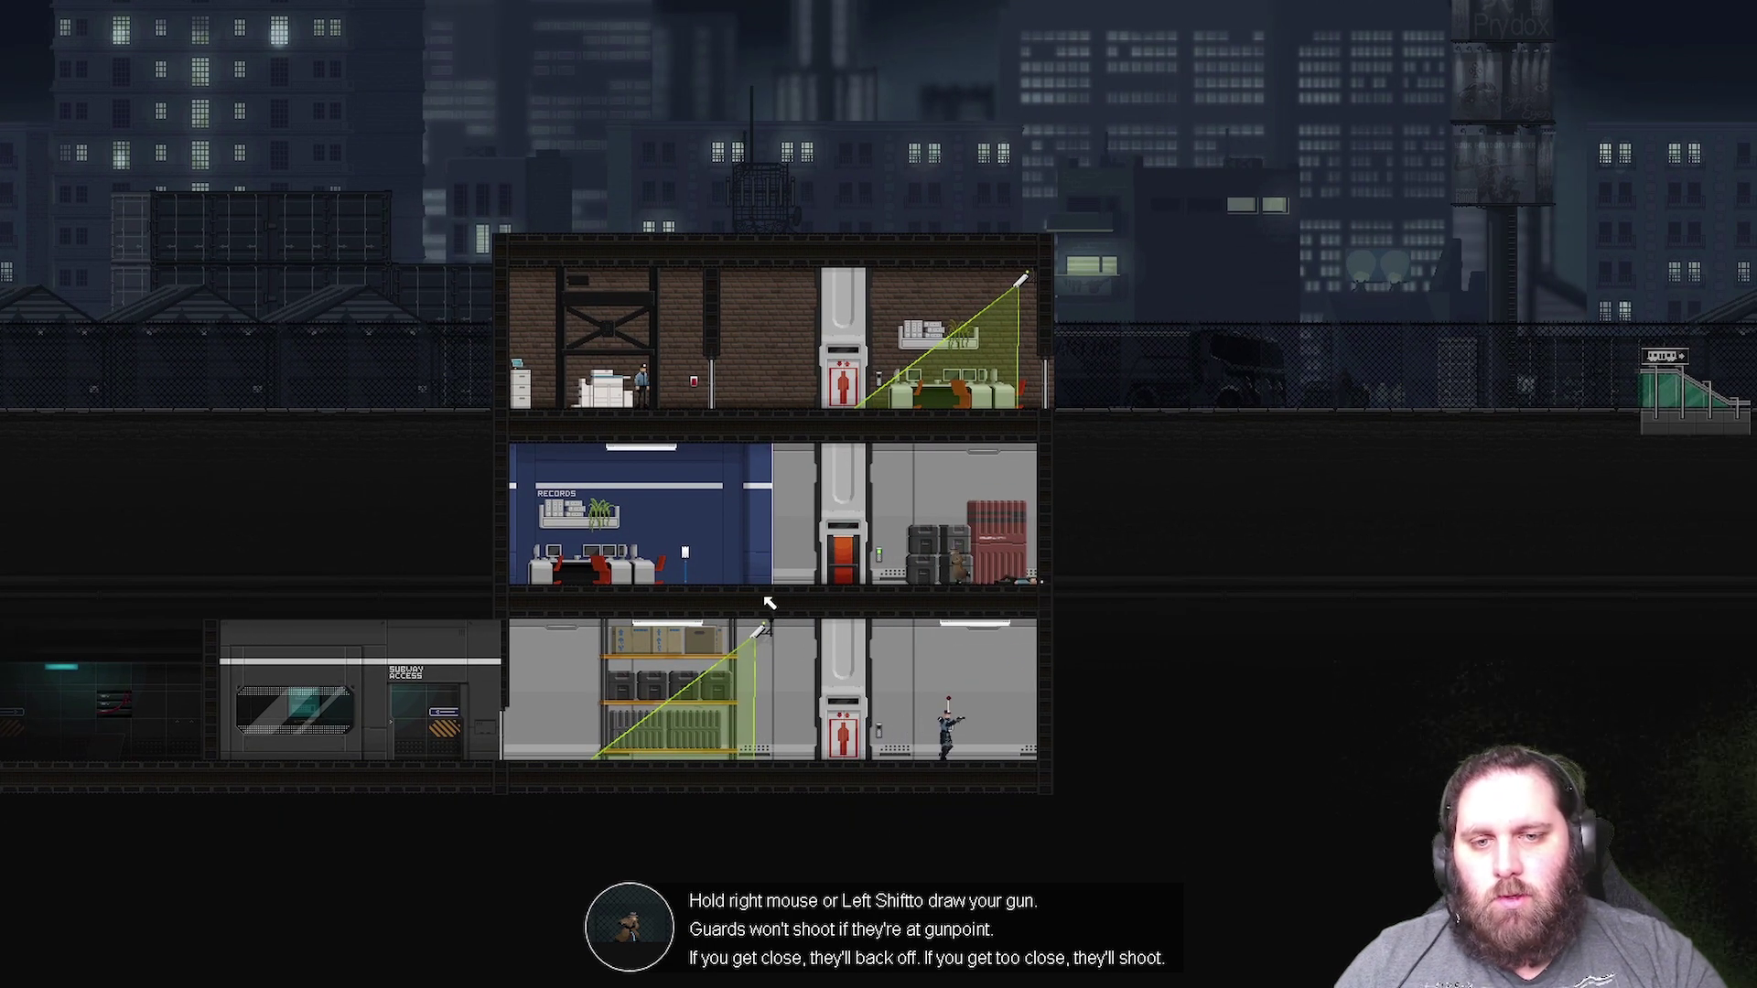
pyautogui.press('a')
# - Wire the security camera to the door in Crosslink, then walk into the elevator
pyautogui.press('space')
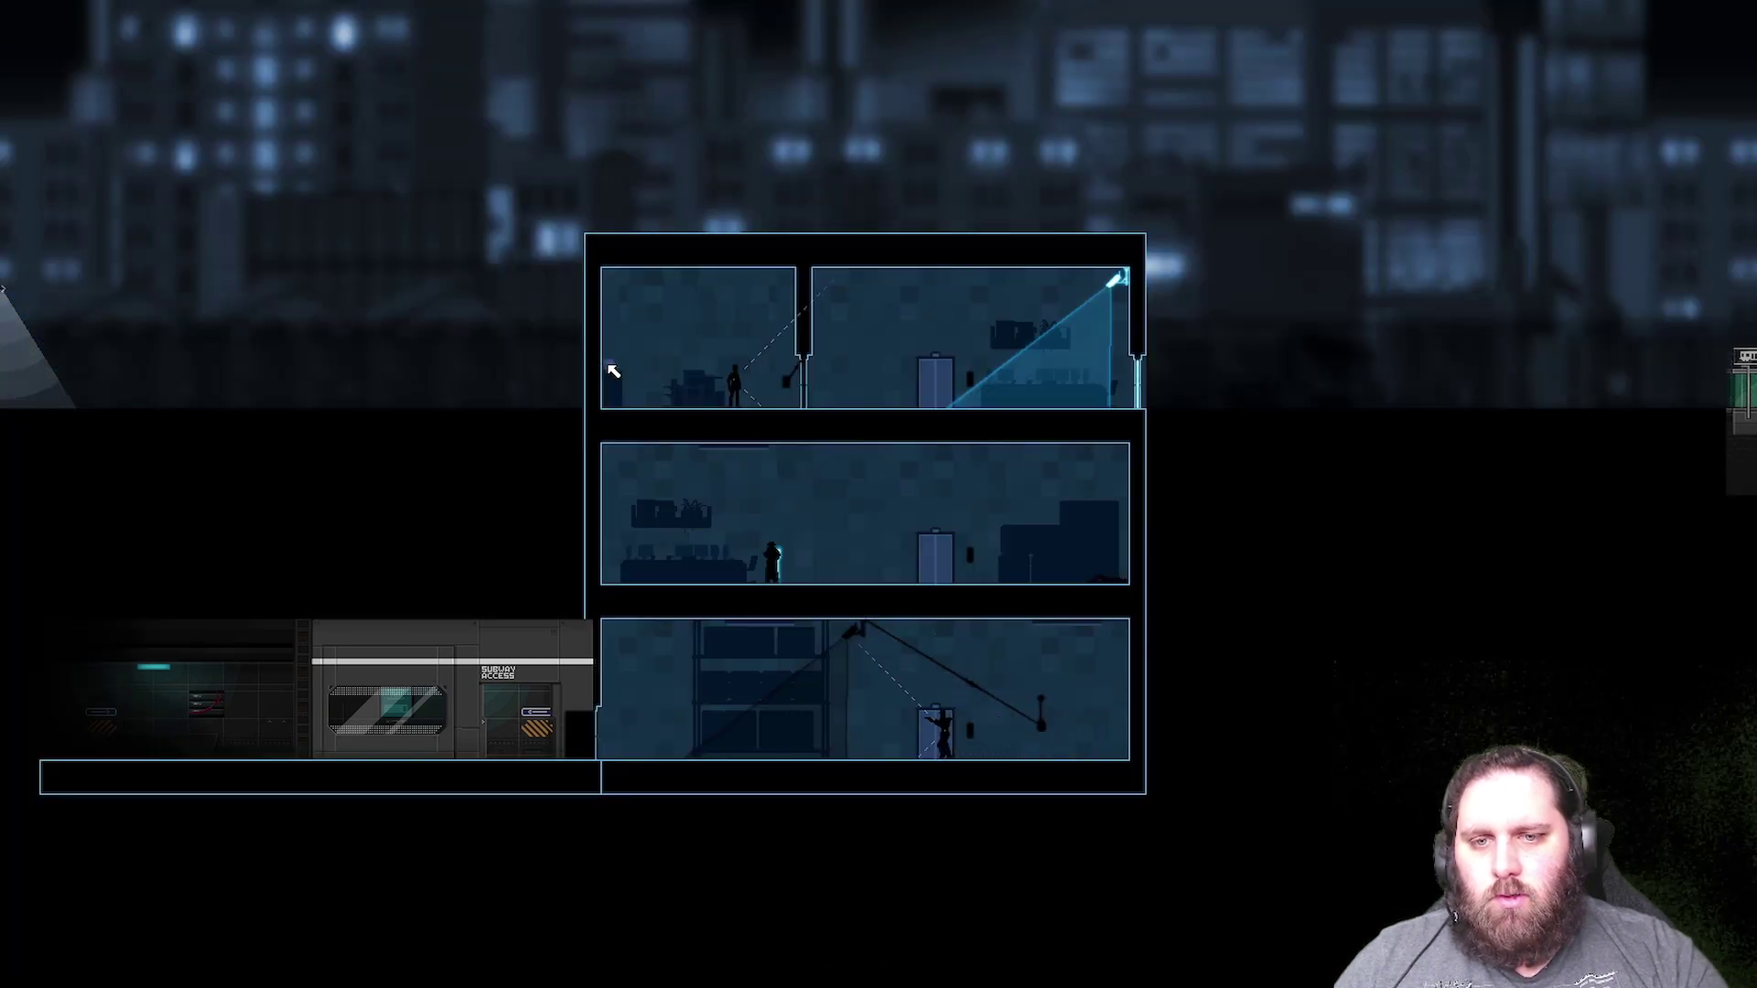
pyautogui.press('space')
pyautogui.press('space')
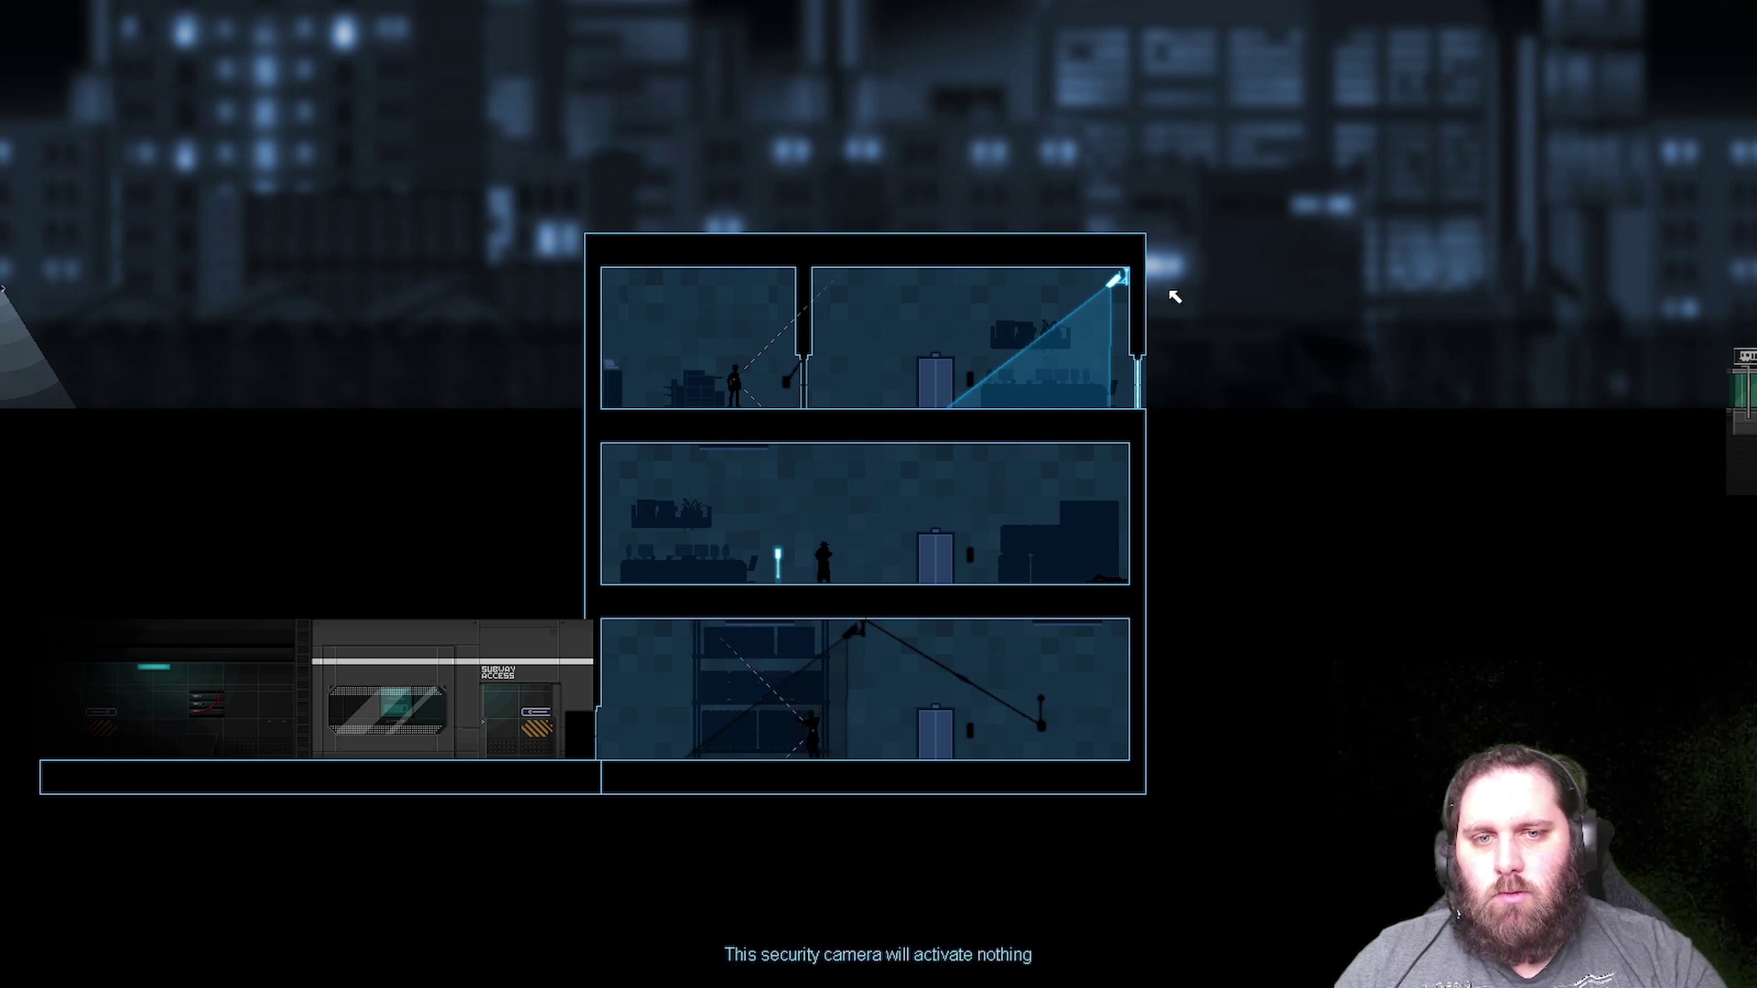
pyautogui.moveTo(1151, 272); pyautogui.dragTo(1136, 371)
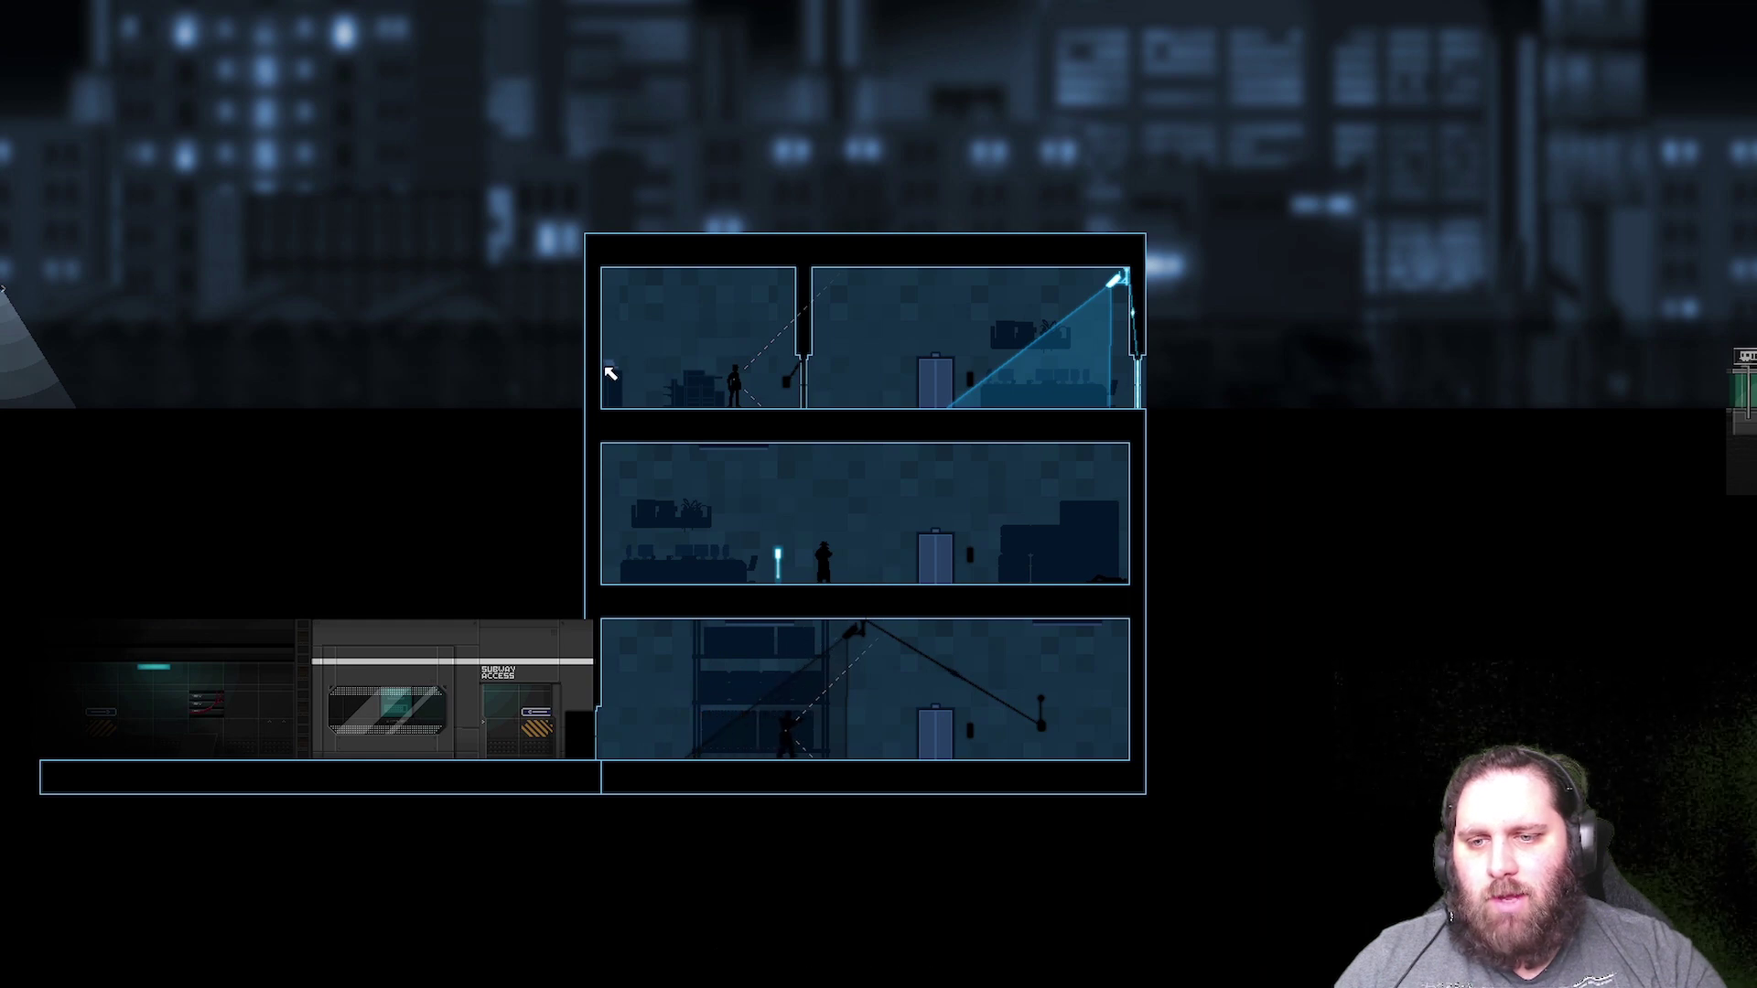
pyautogui.press('space')
pyautogui.press('d')
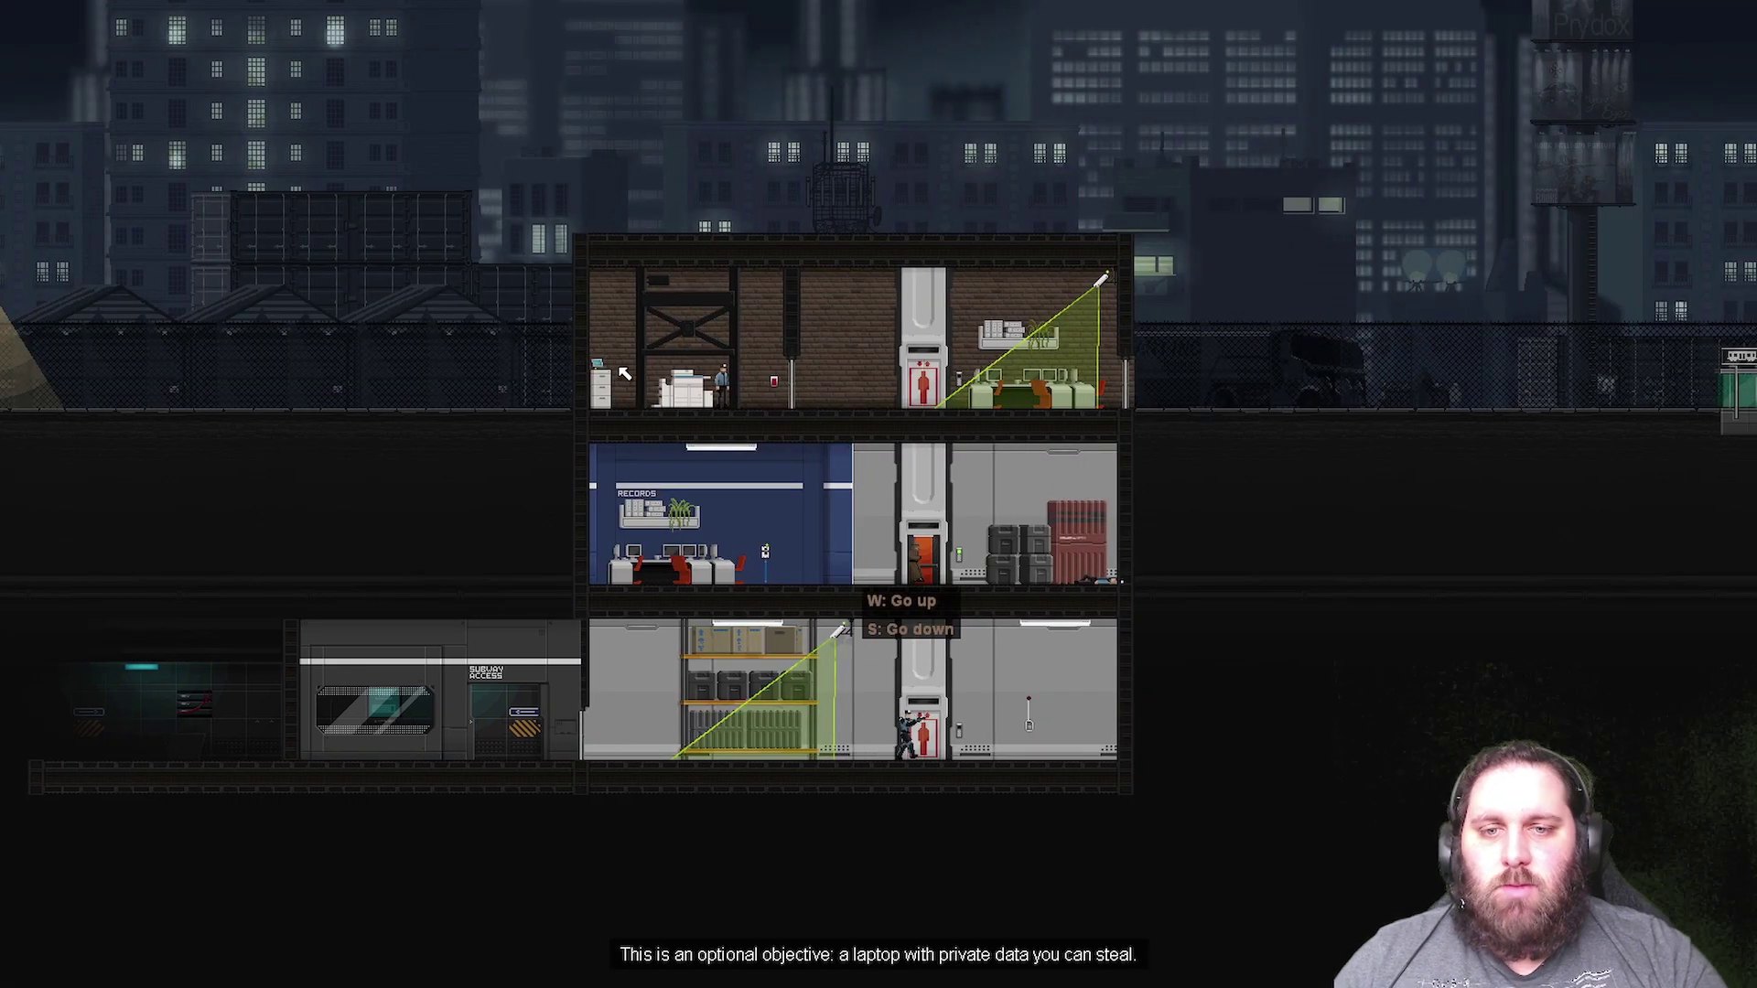
# - Walk out of the elevator and back, drawing and holstering the gun near the shelves
pyautogui.press('d')
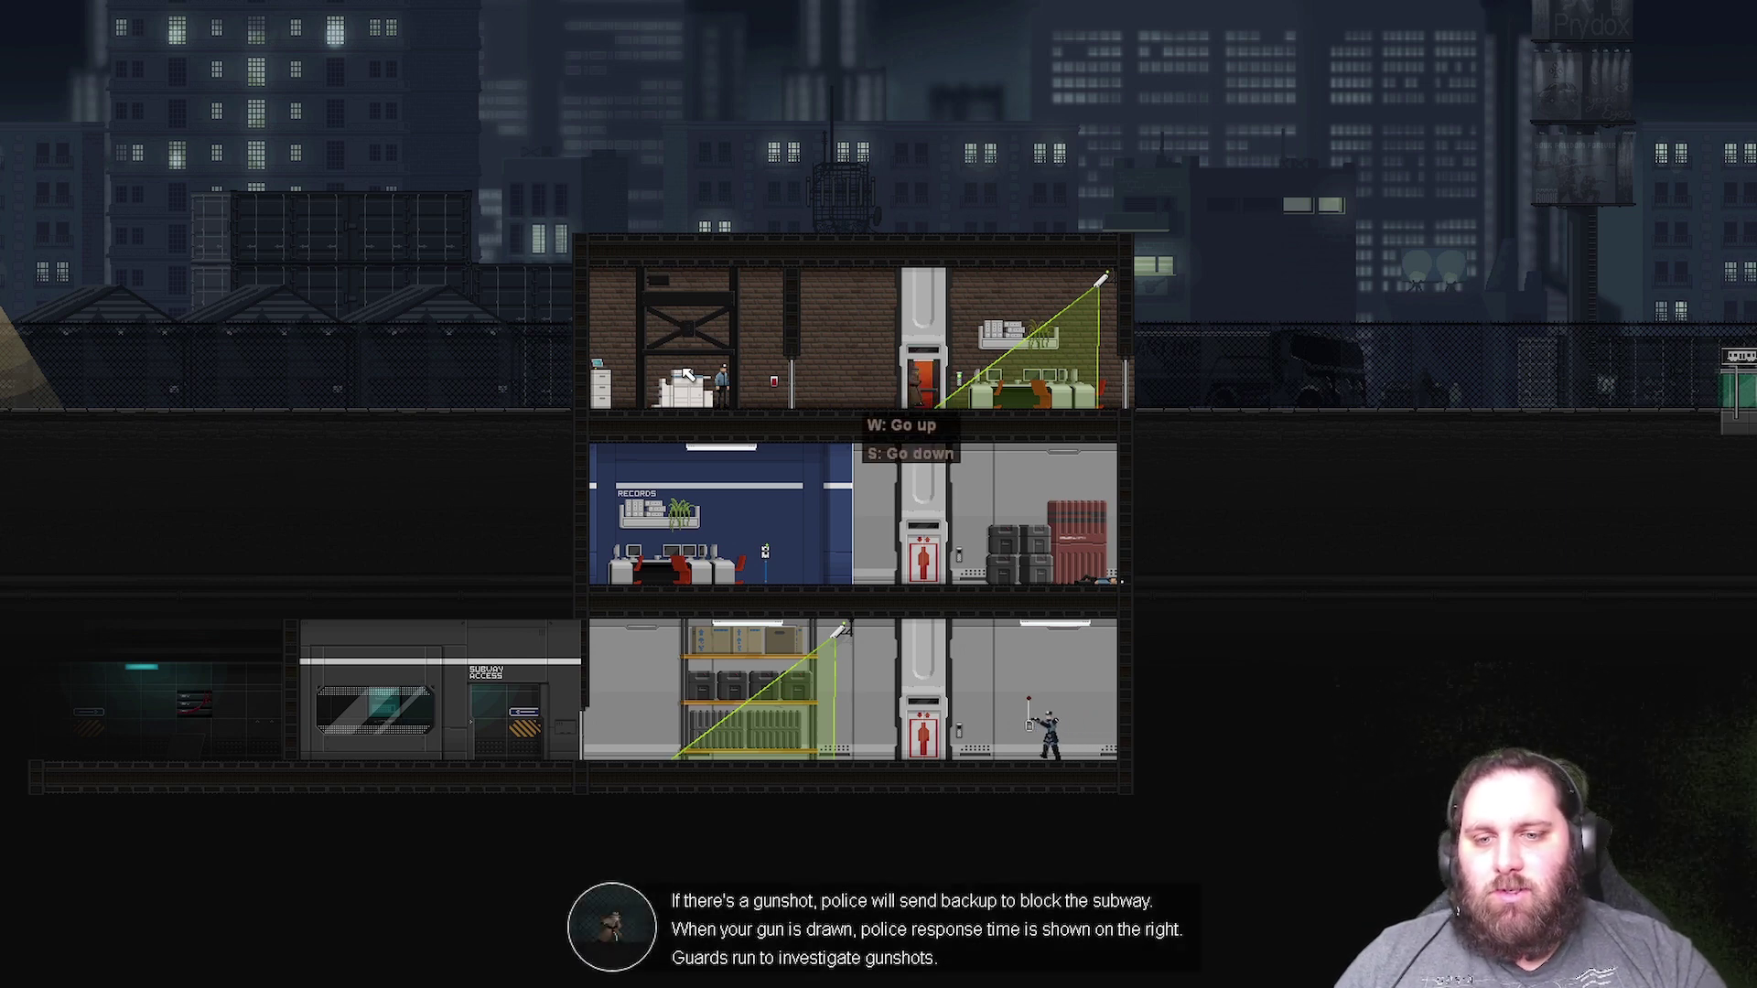
pyautogui.press('a')
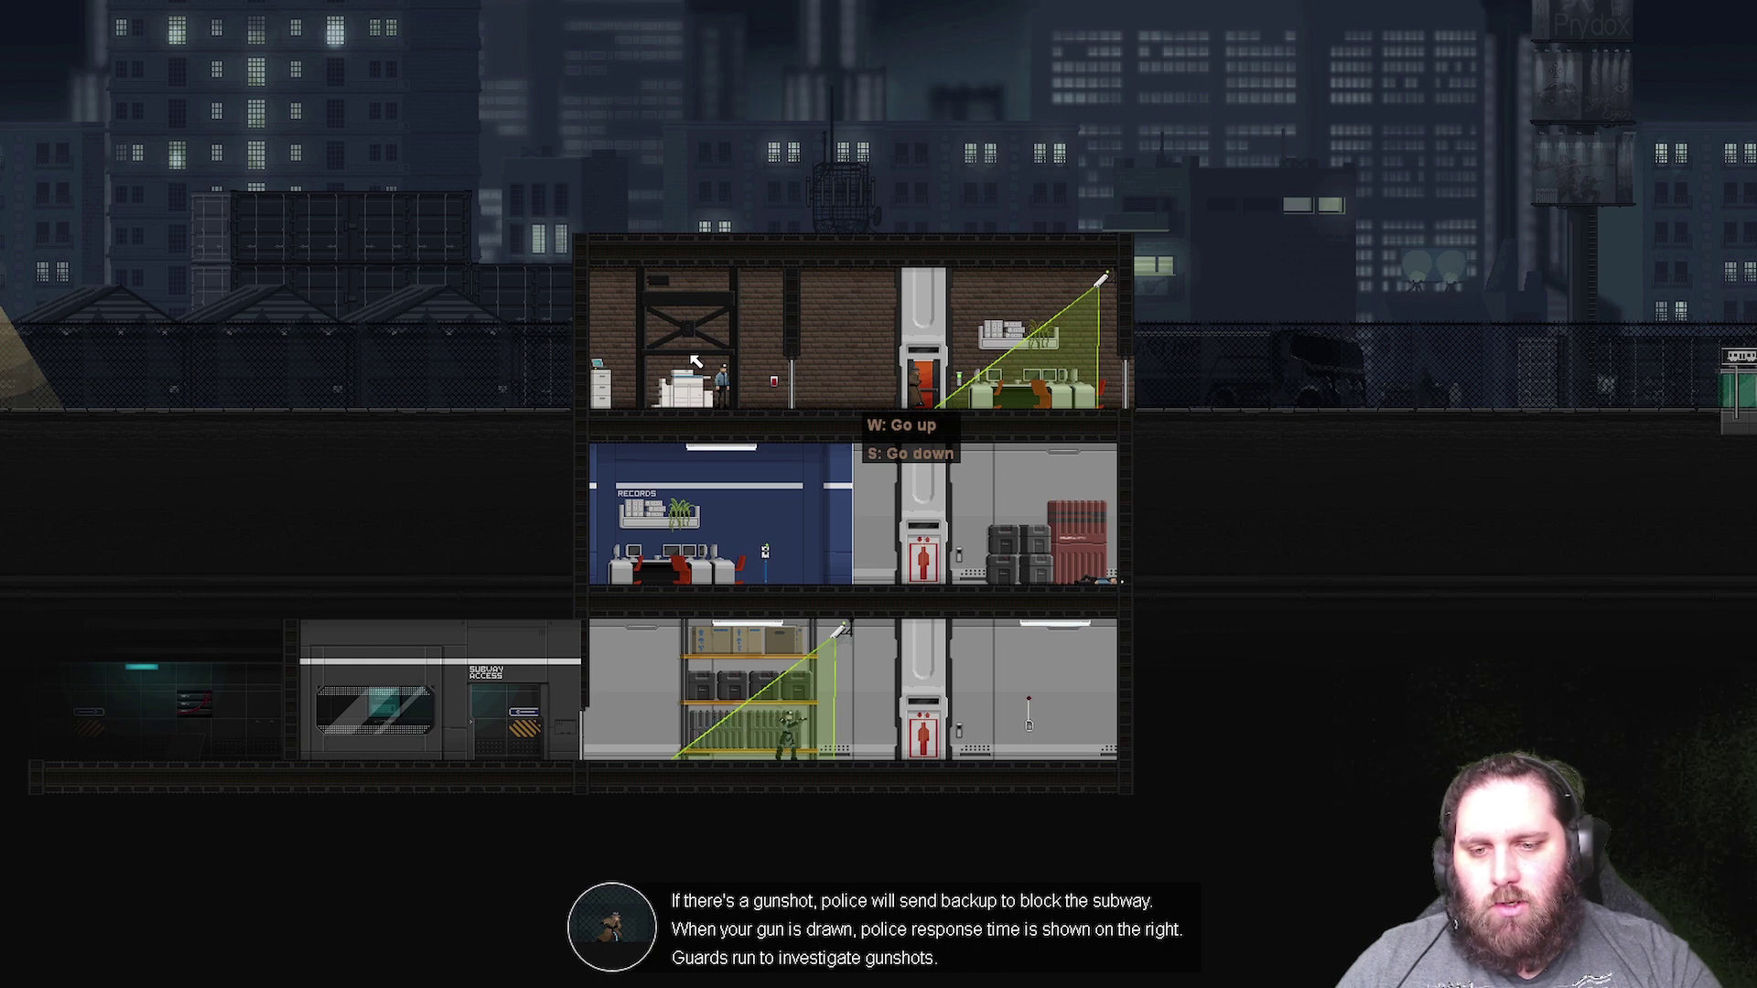
pyautogui.press('d')
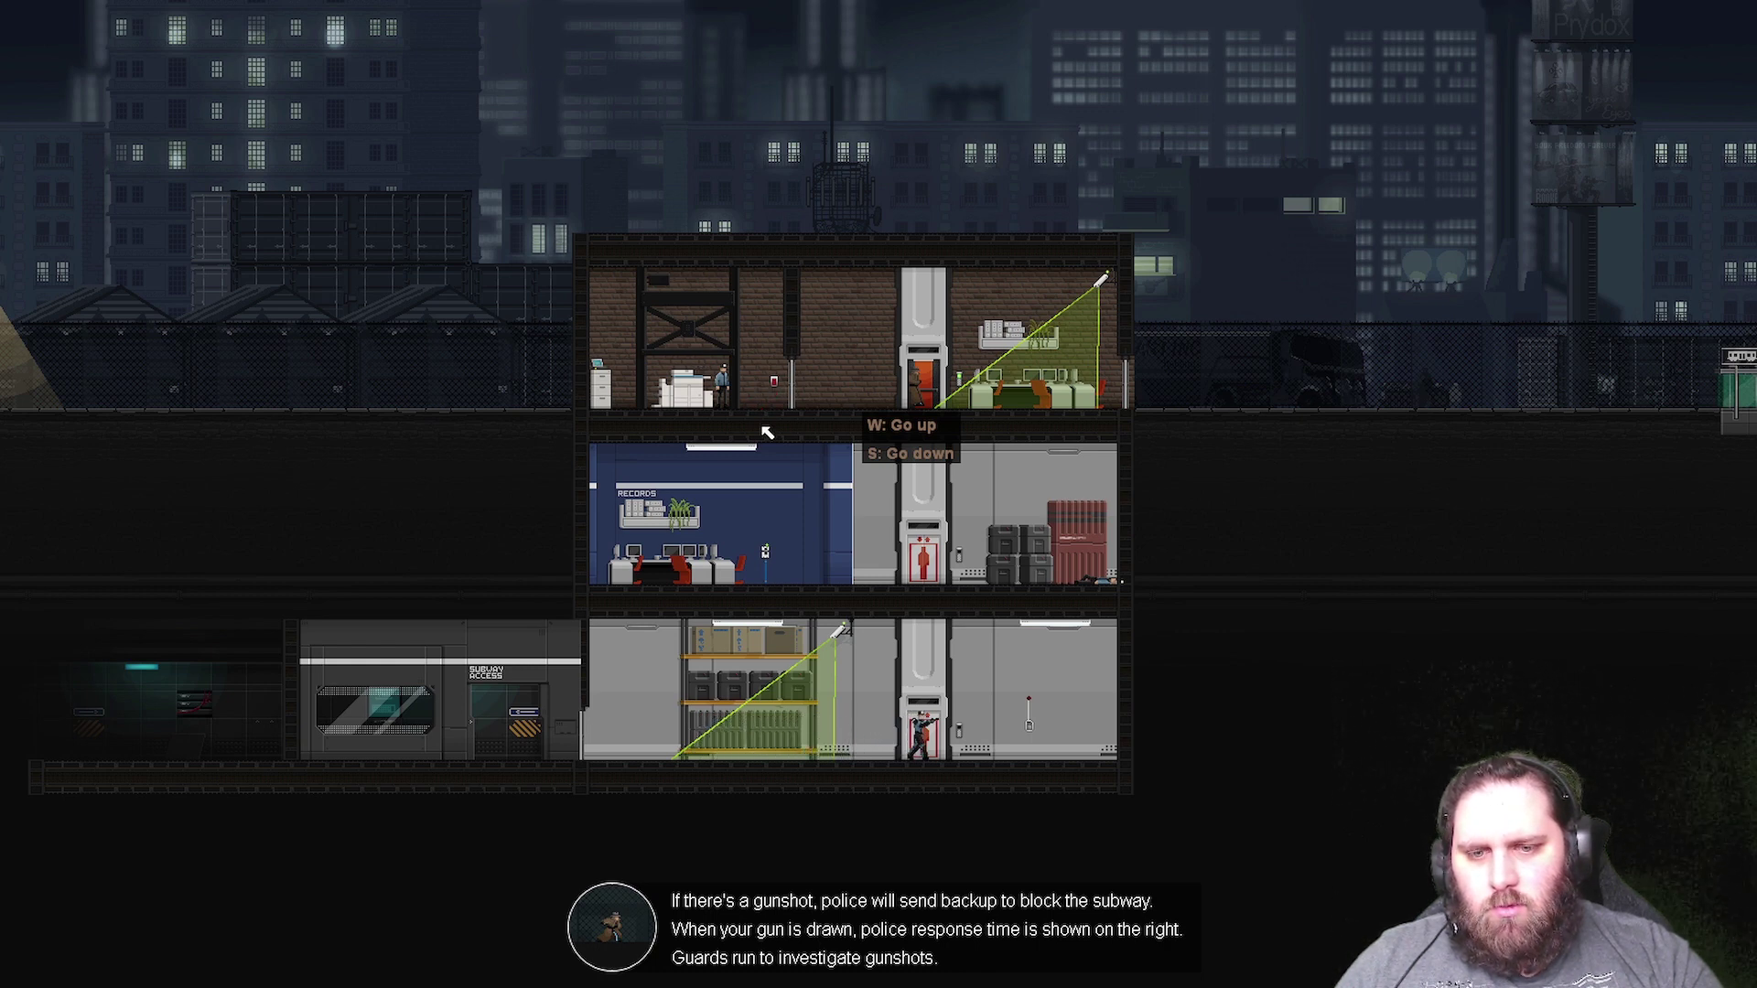
pyautogui.rightClick(754, 460)
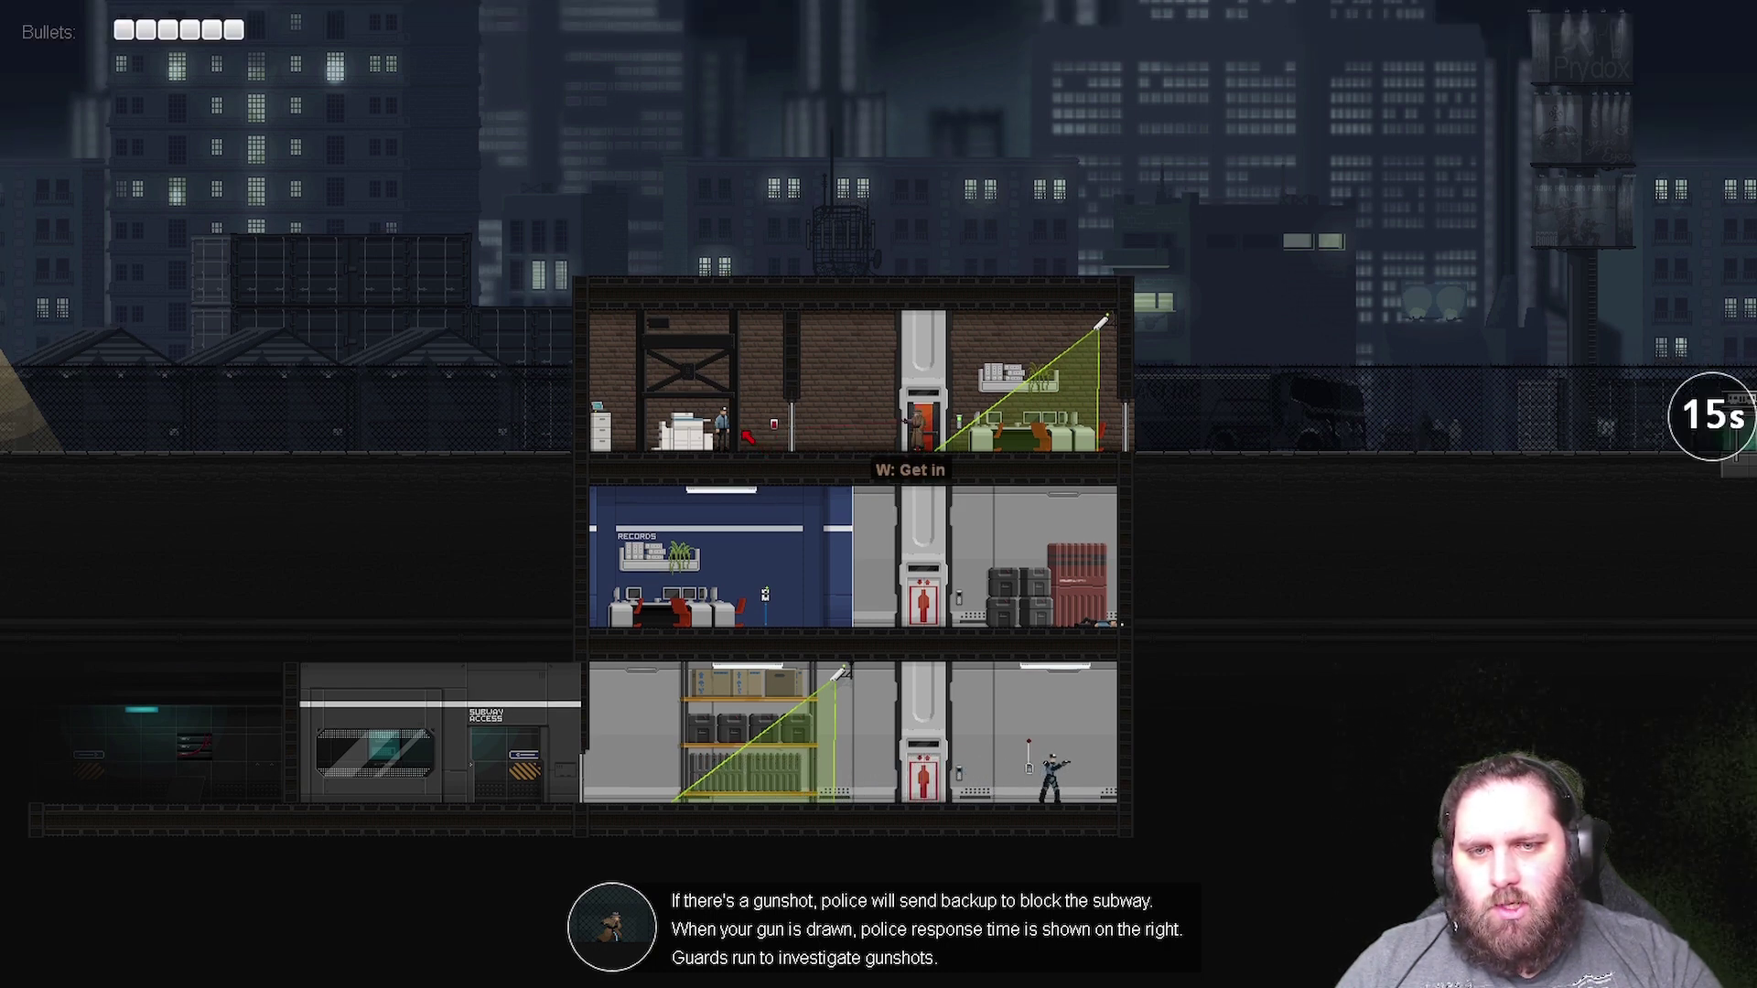
pyautogui.press('a')
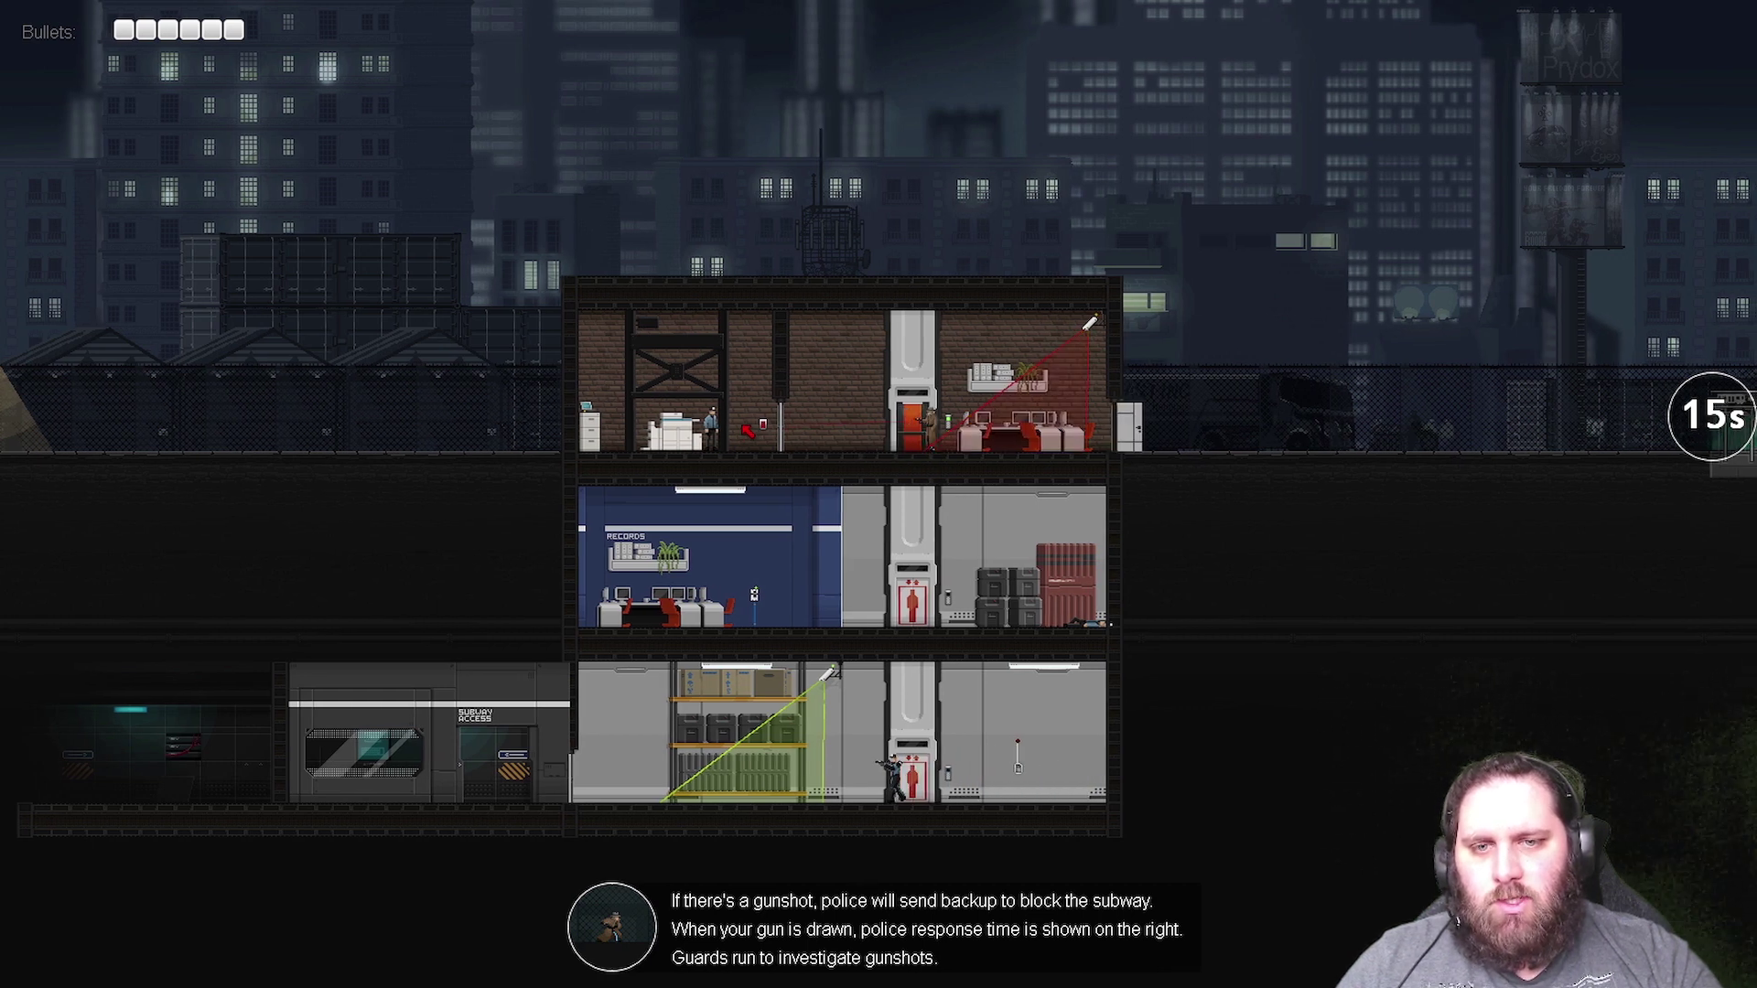
pyautogui.press('a')
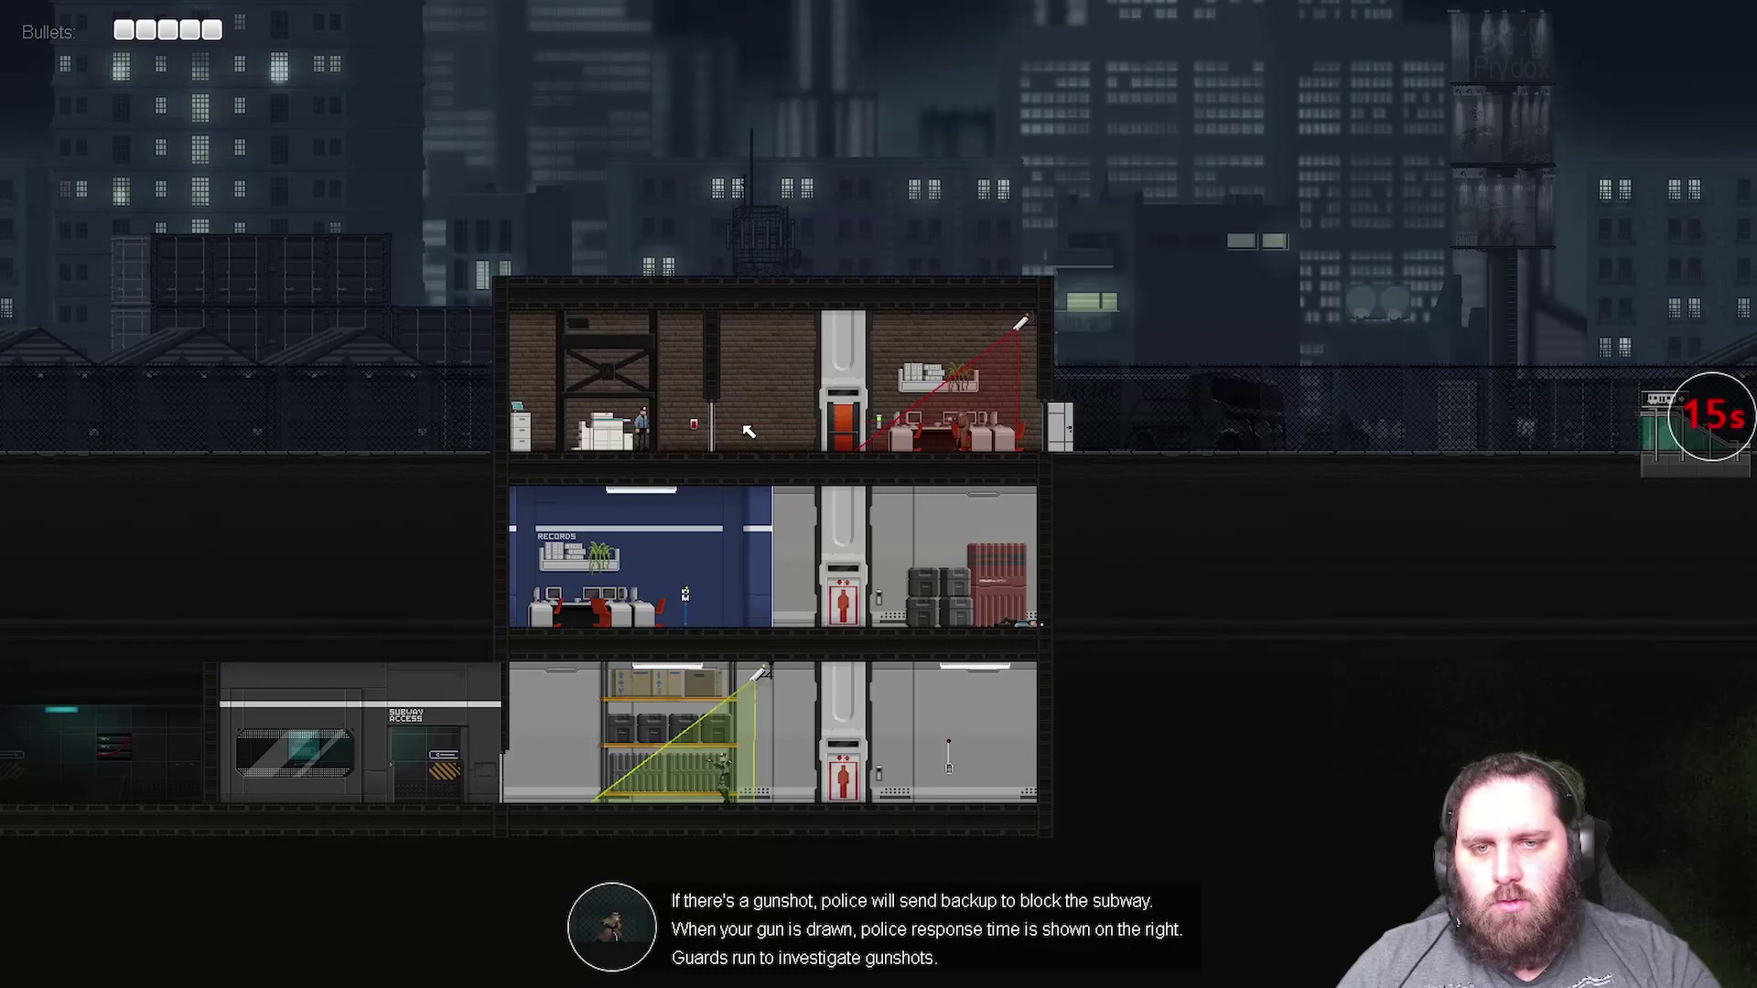
pyautogui.press('a')
pyautogui.rightClick(756, 425)
# - Reload the last save twice from the saved-game list, leaping out of the elevator between
pyautogui.press('l')
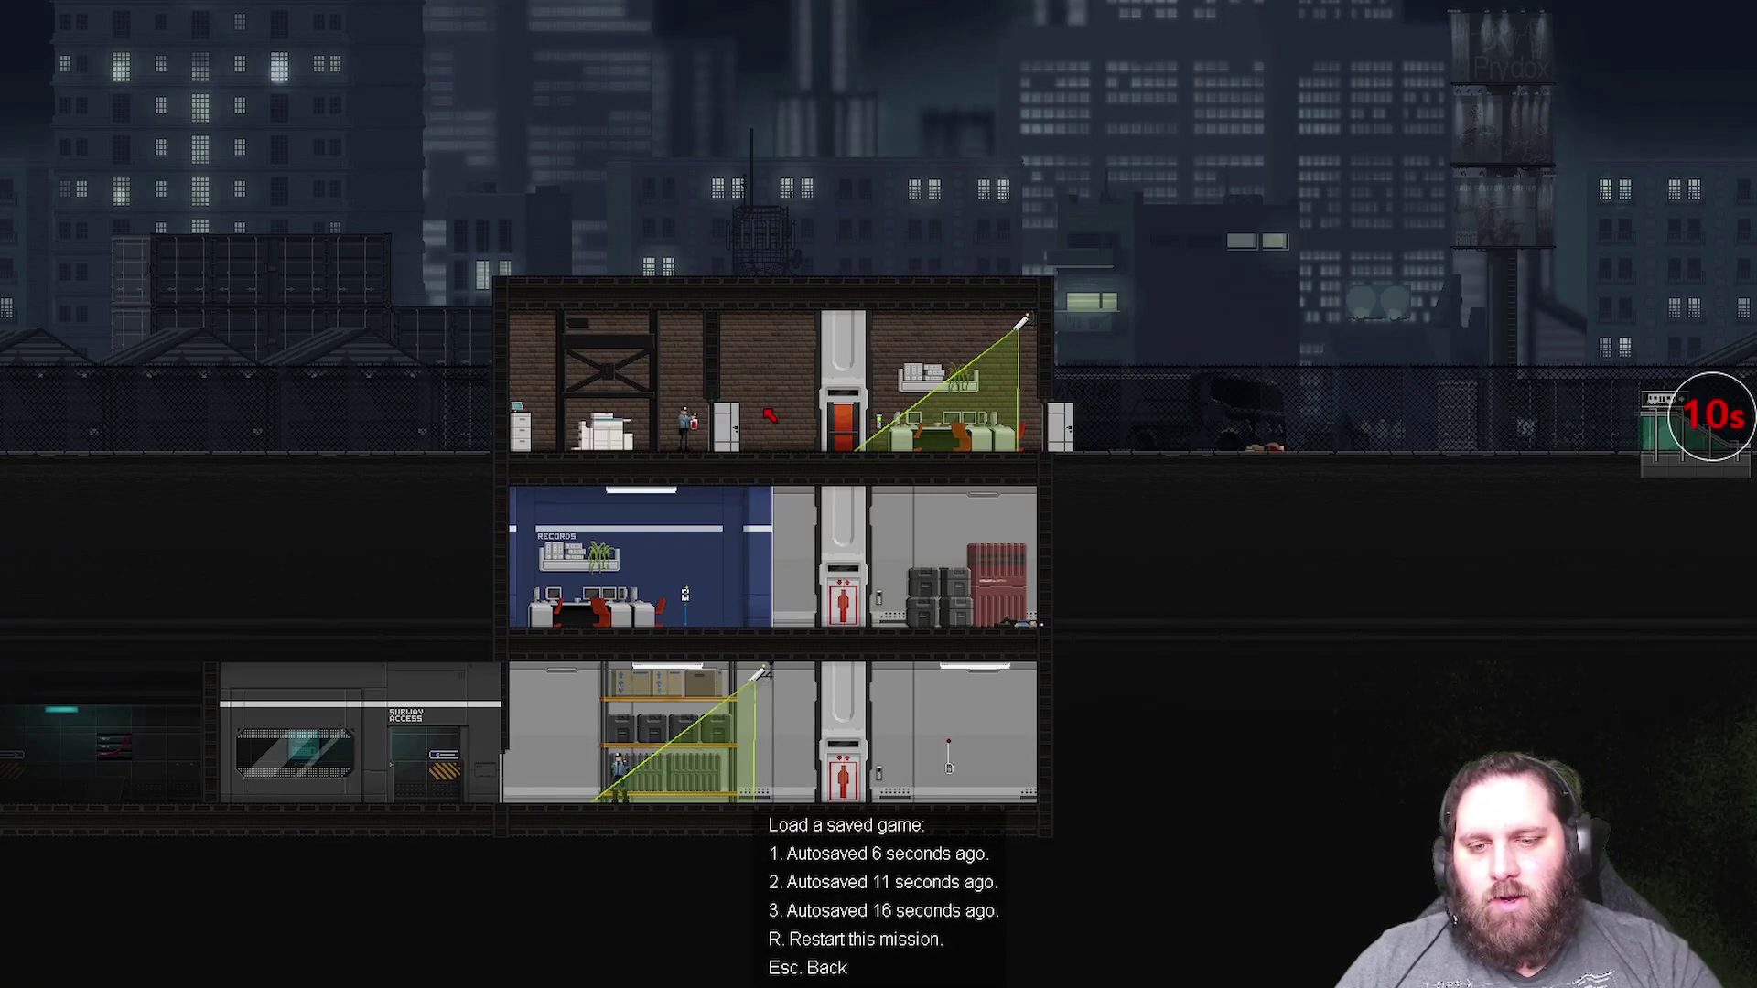
pyautogui.press('1')
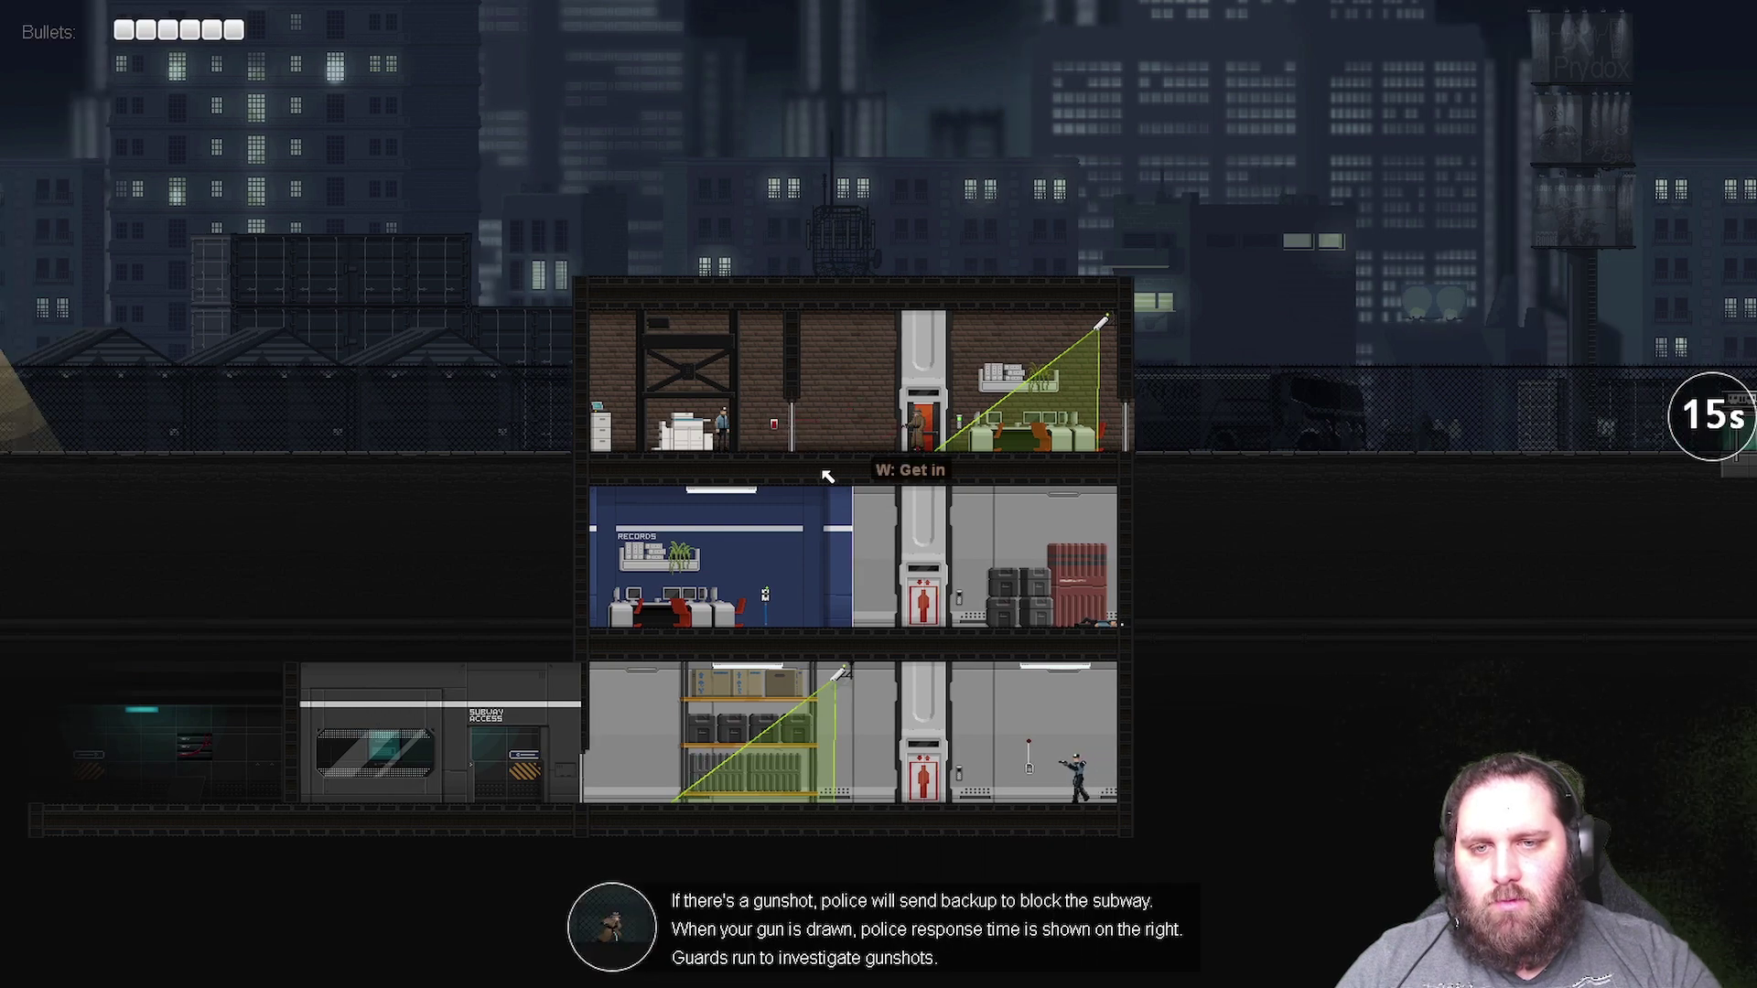
pyautogui.click(751, 321)
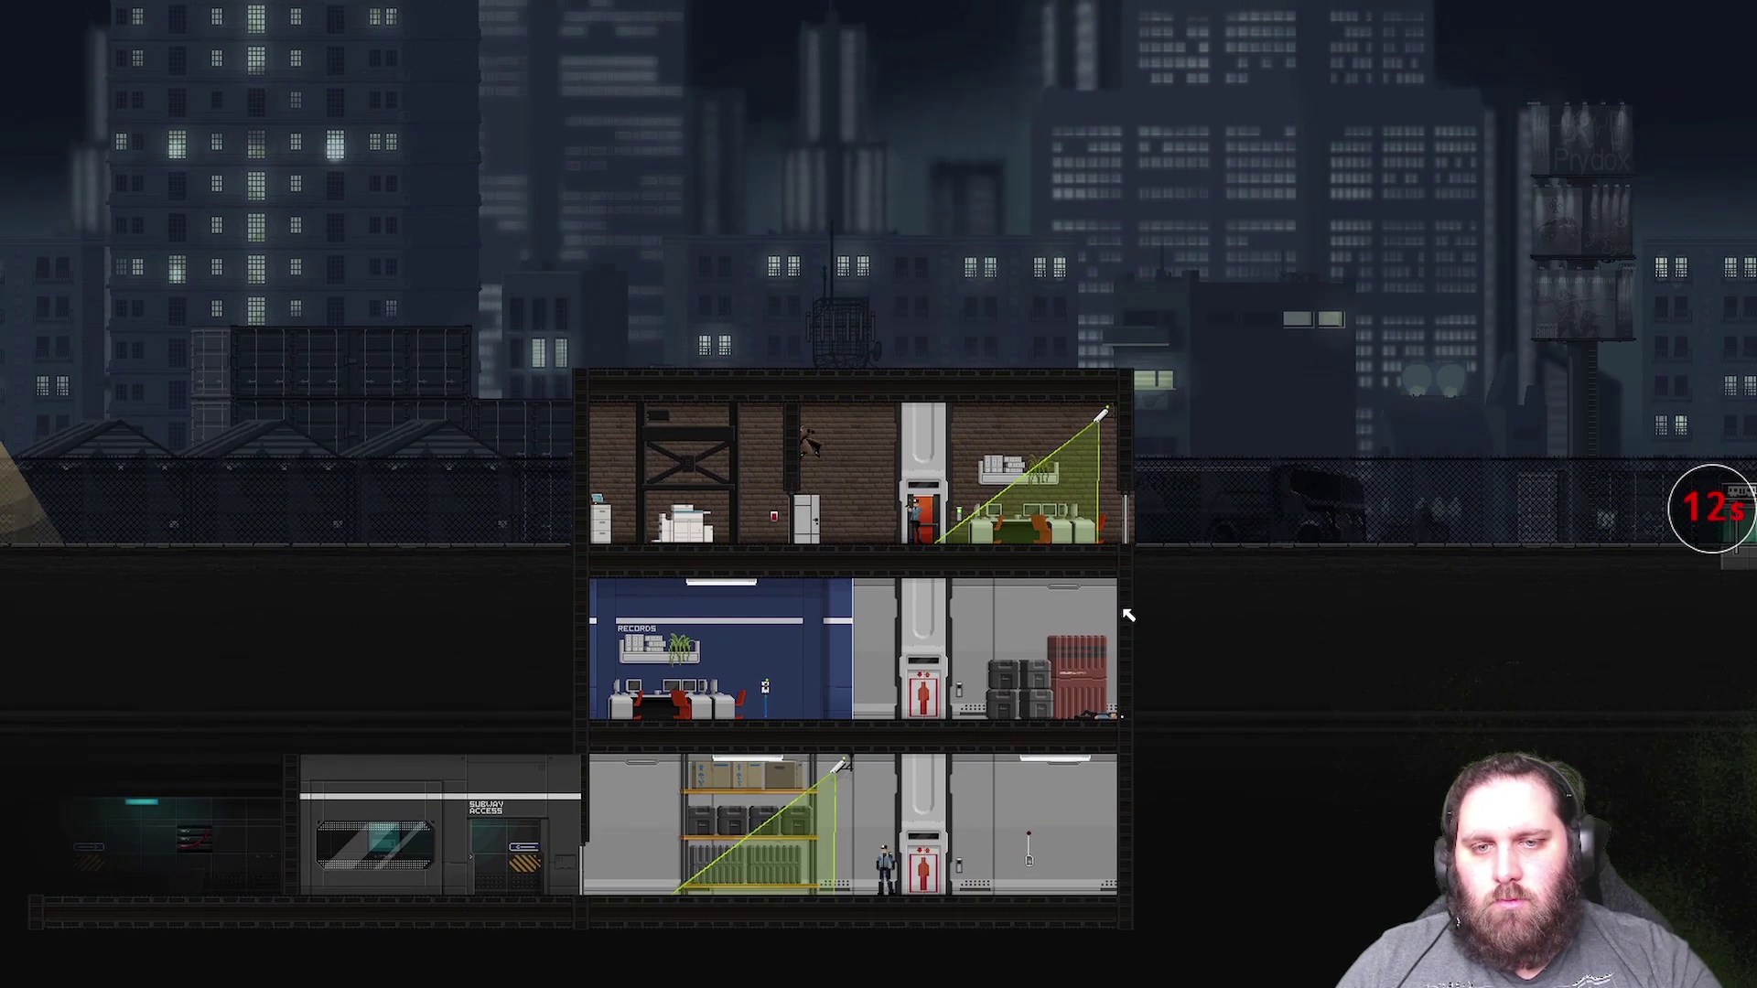
pyautogui.press('l')
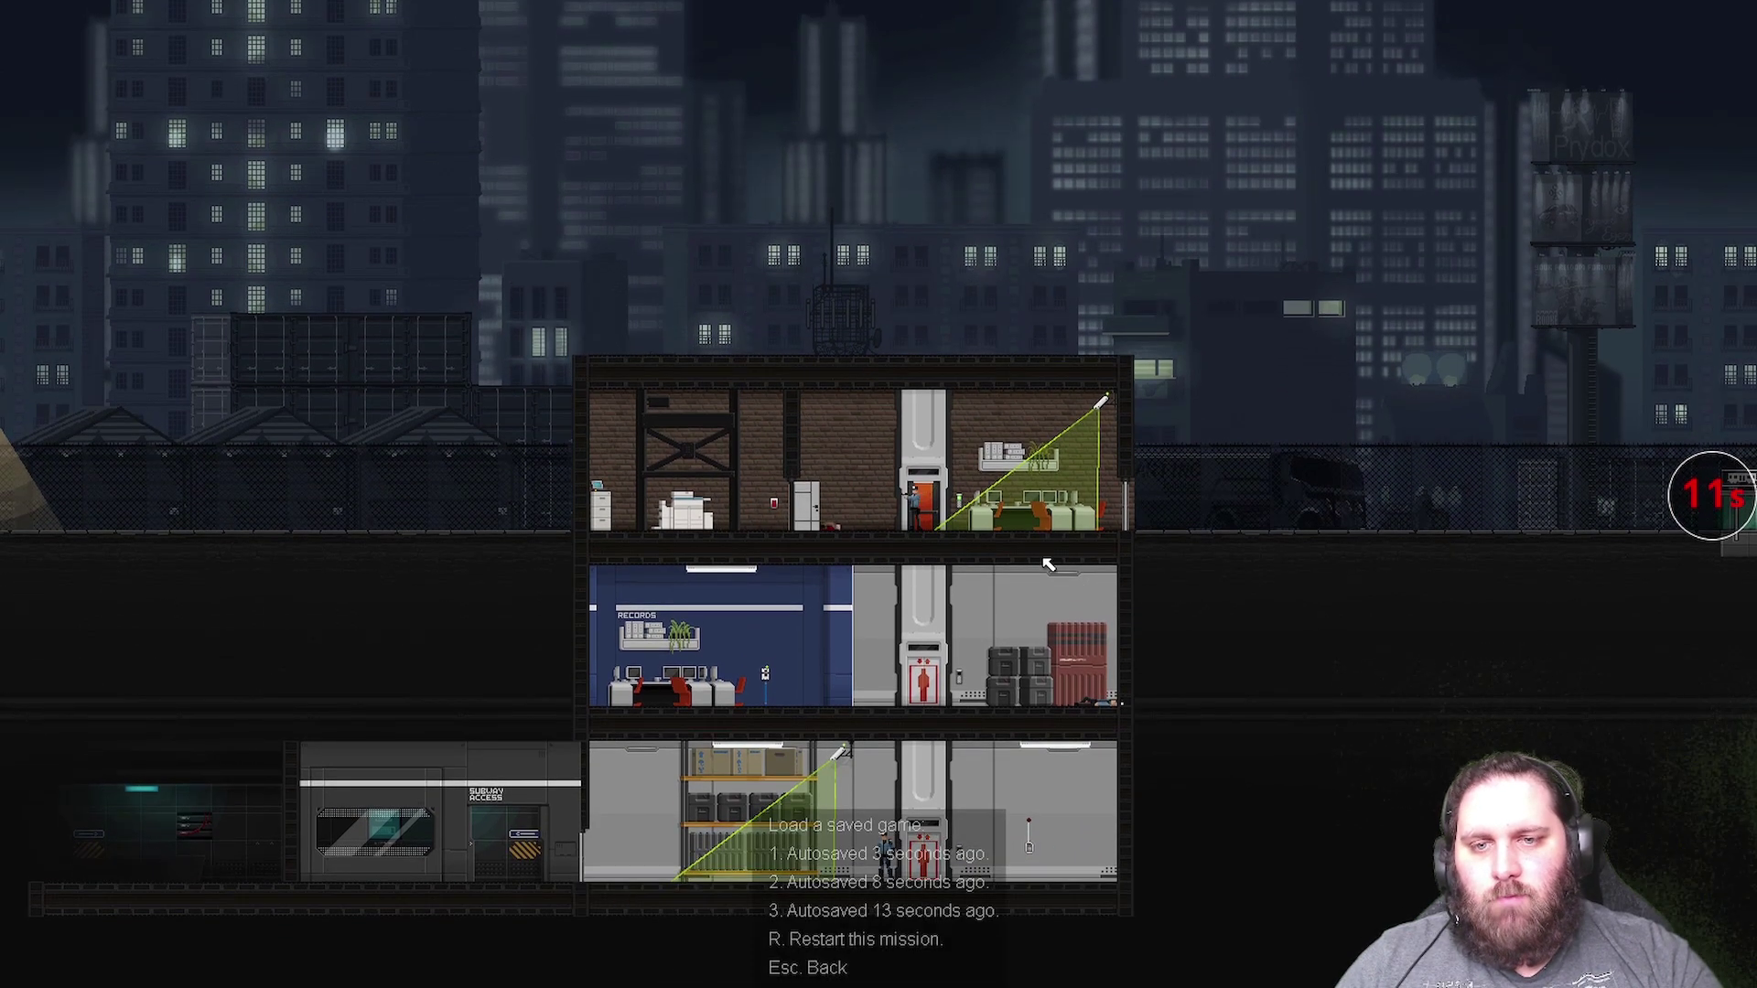
pyautogui.press('1')
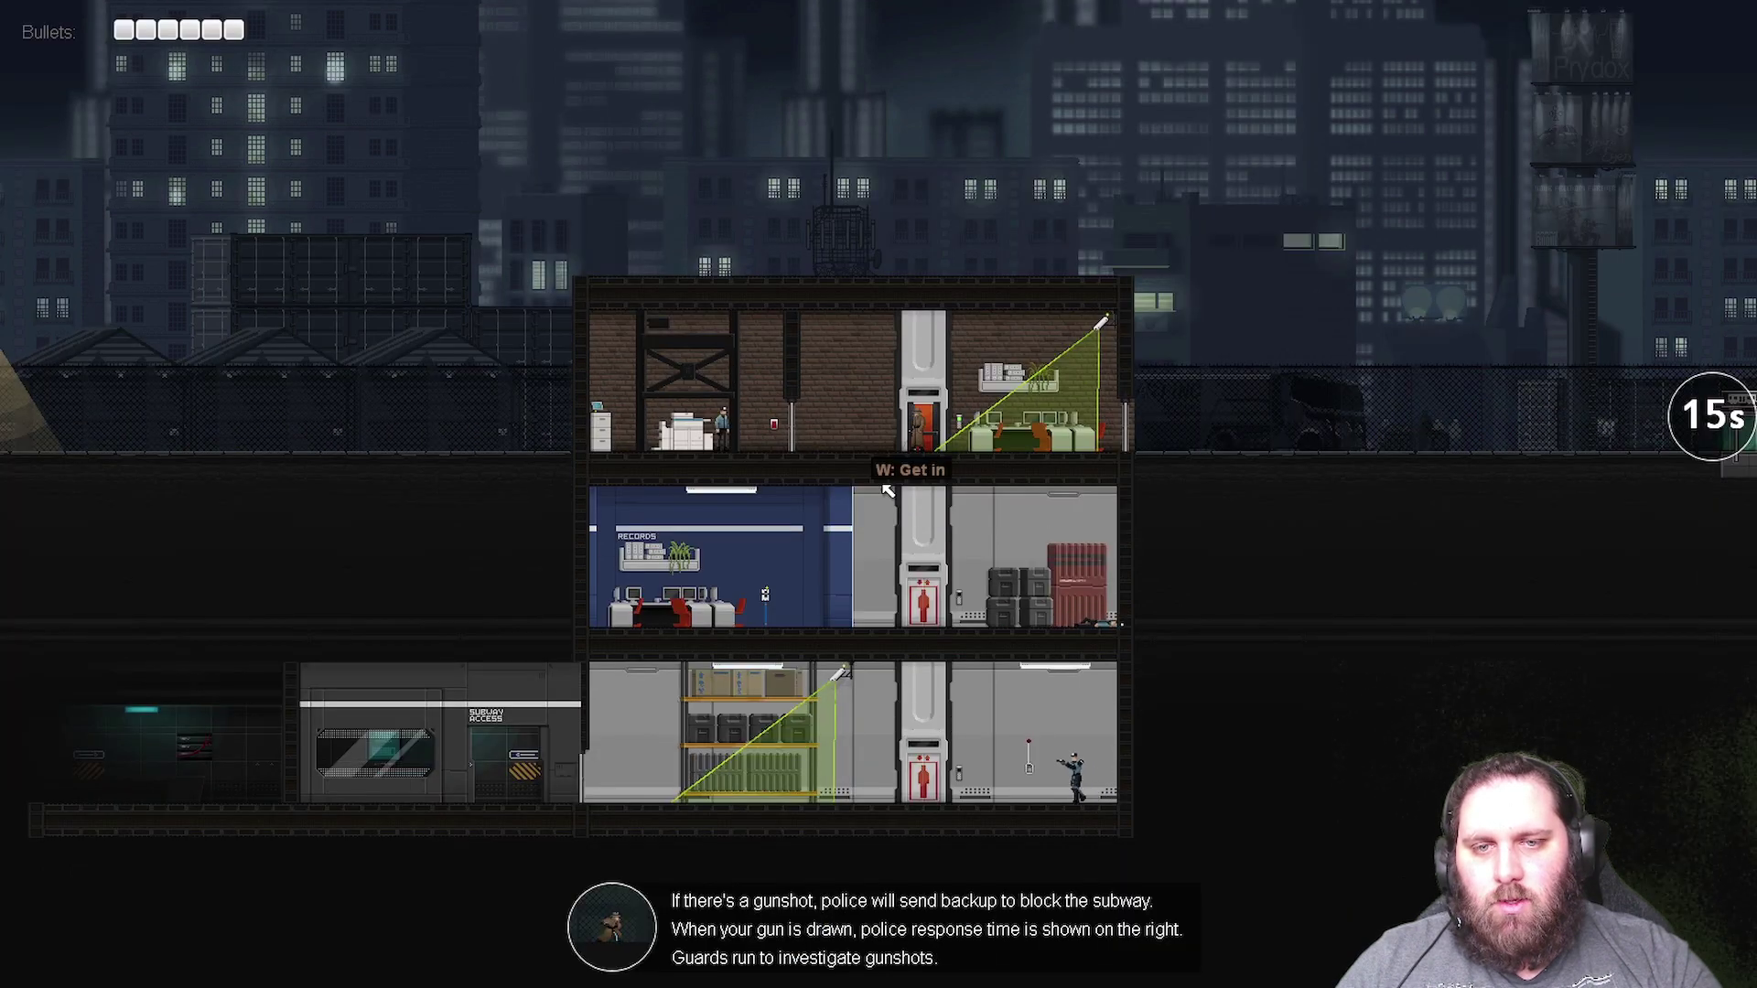
# - Leap to the top floor's left wall, pounce on and punch the guard, then read the email
pyautogui.click(777, 340)
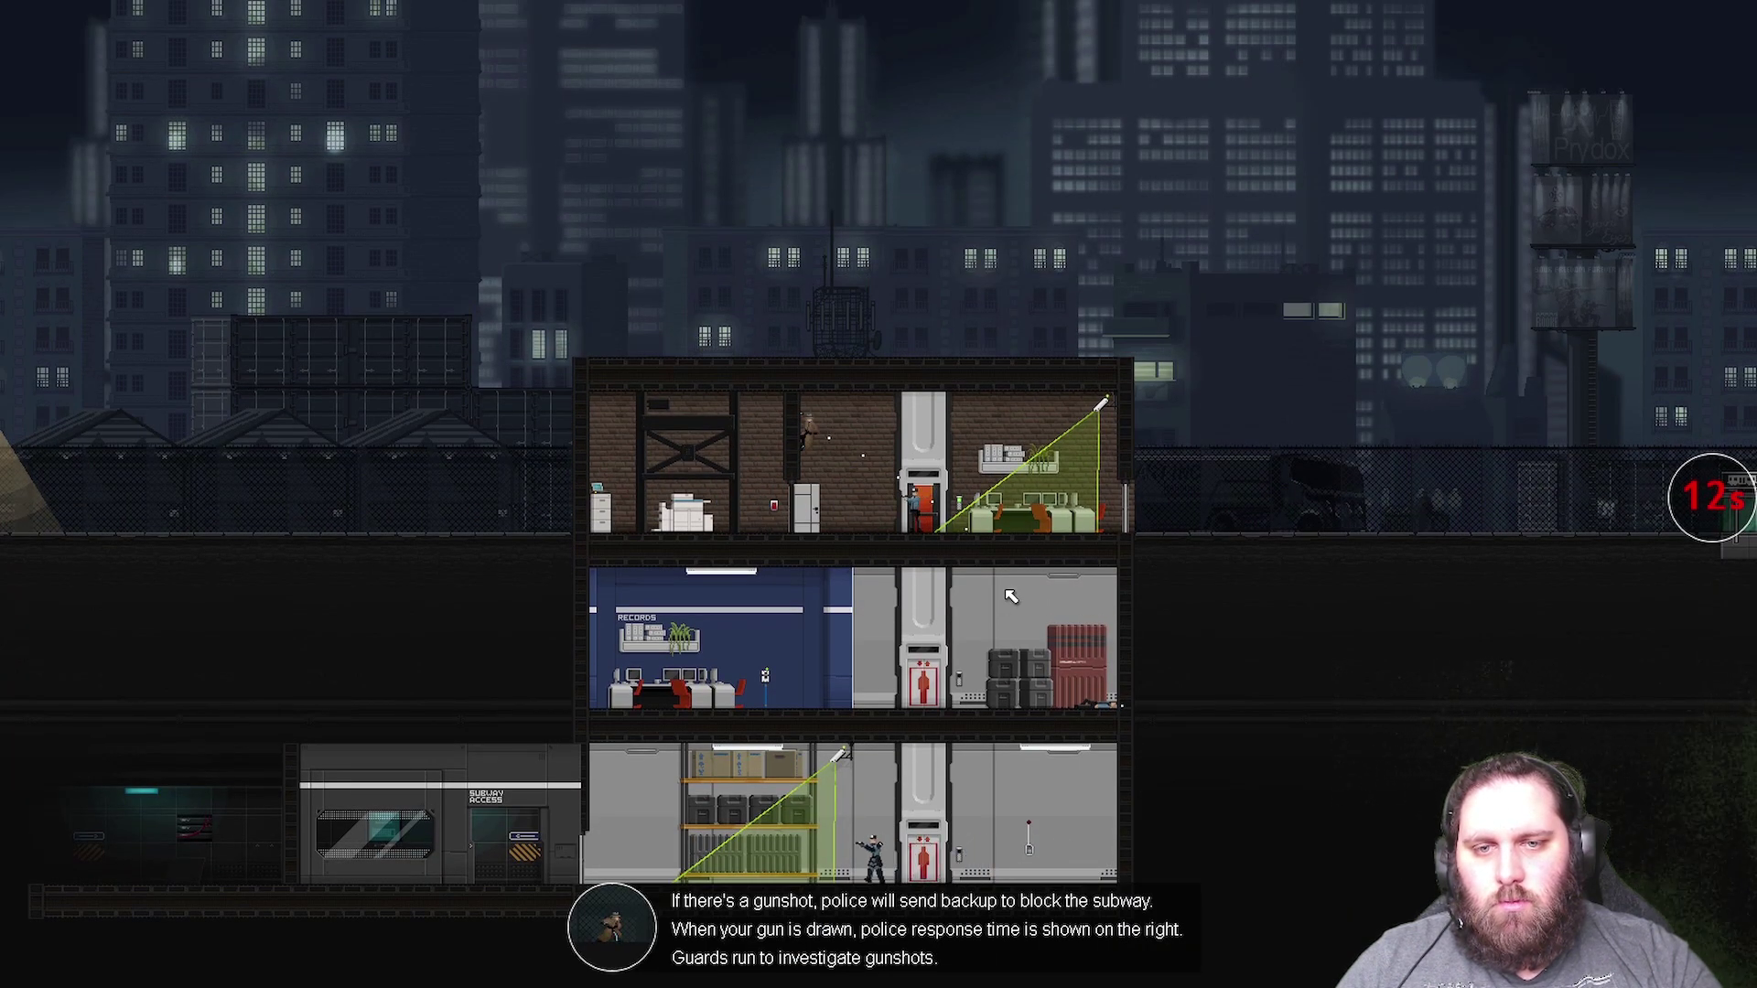
pyautogui.click(1010, 595)
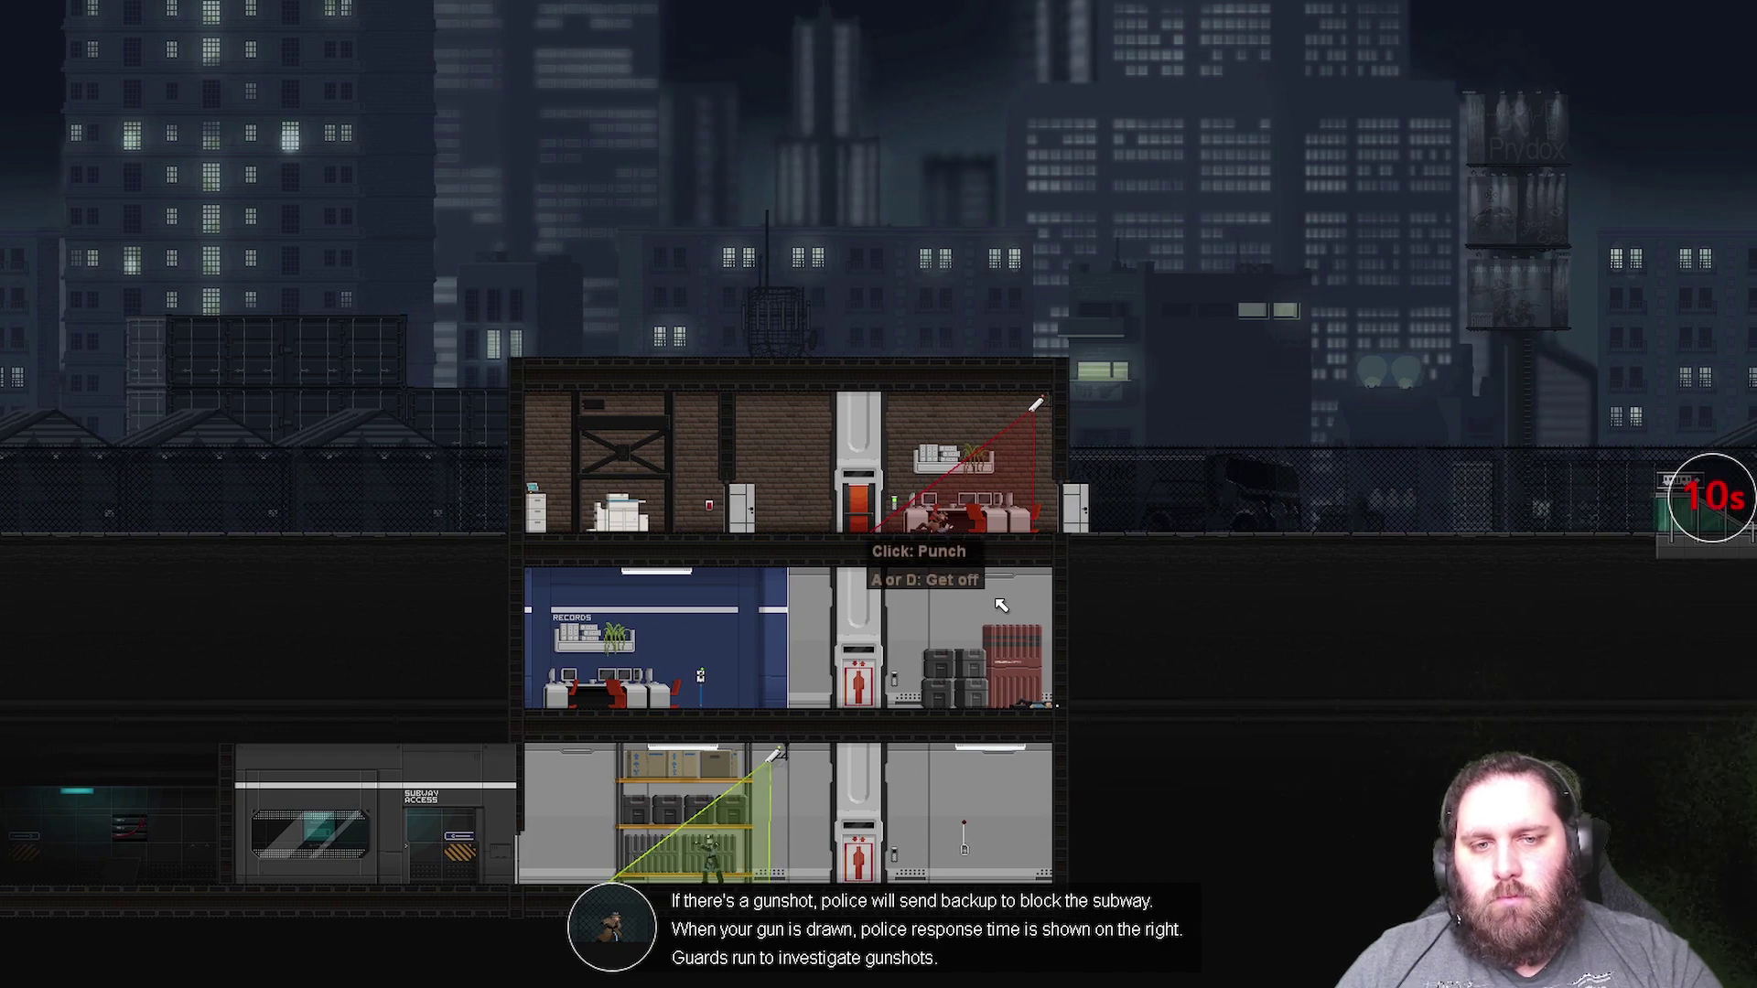
pyautogui.click(1000, 606)
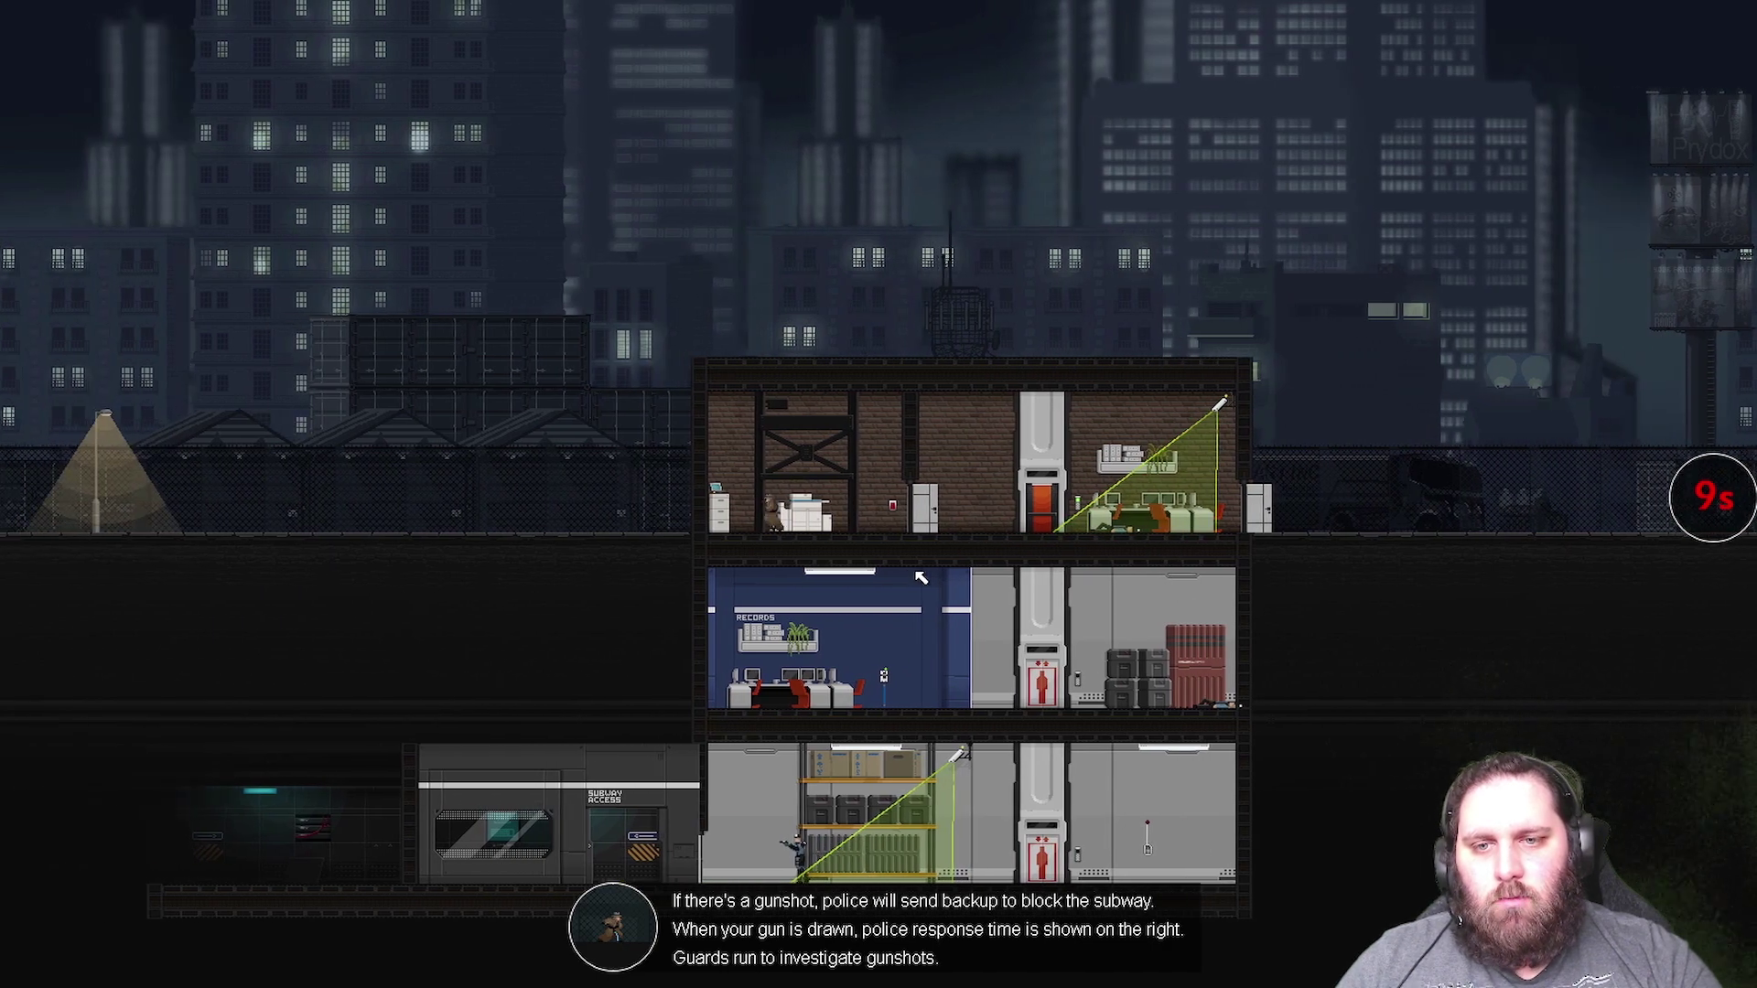
pyautogui.press('w')
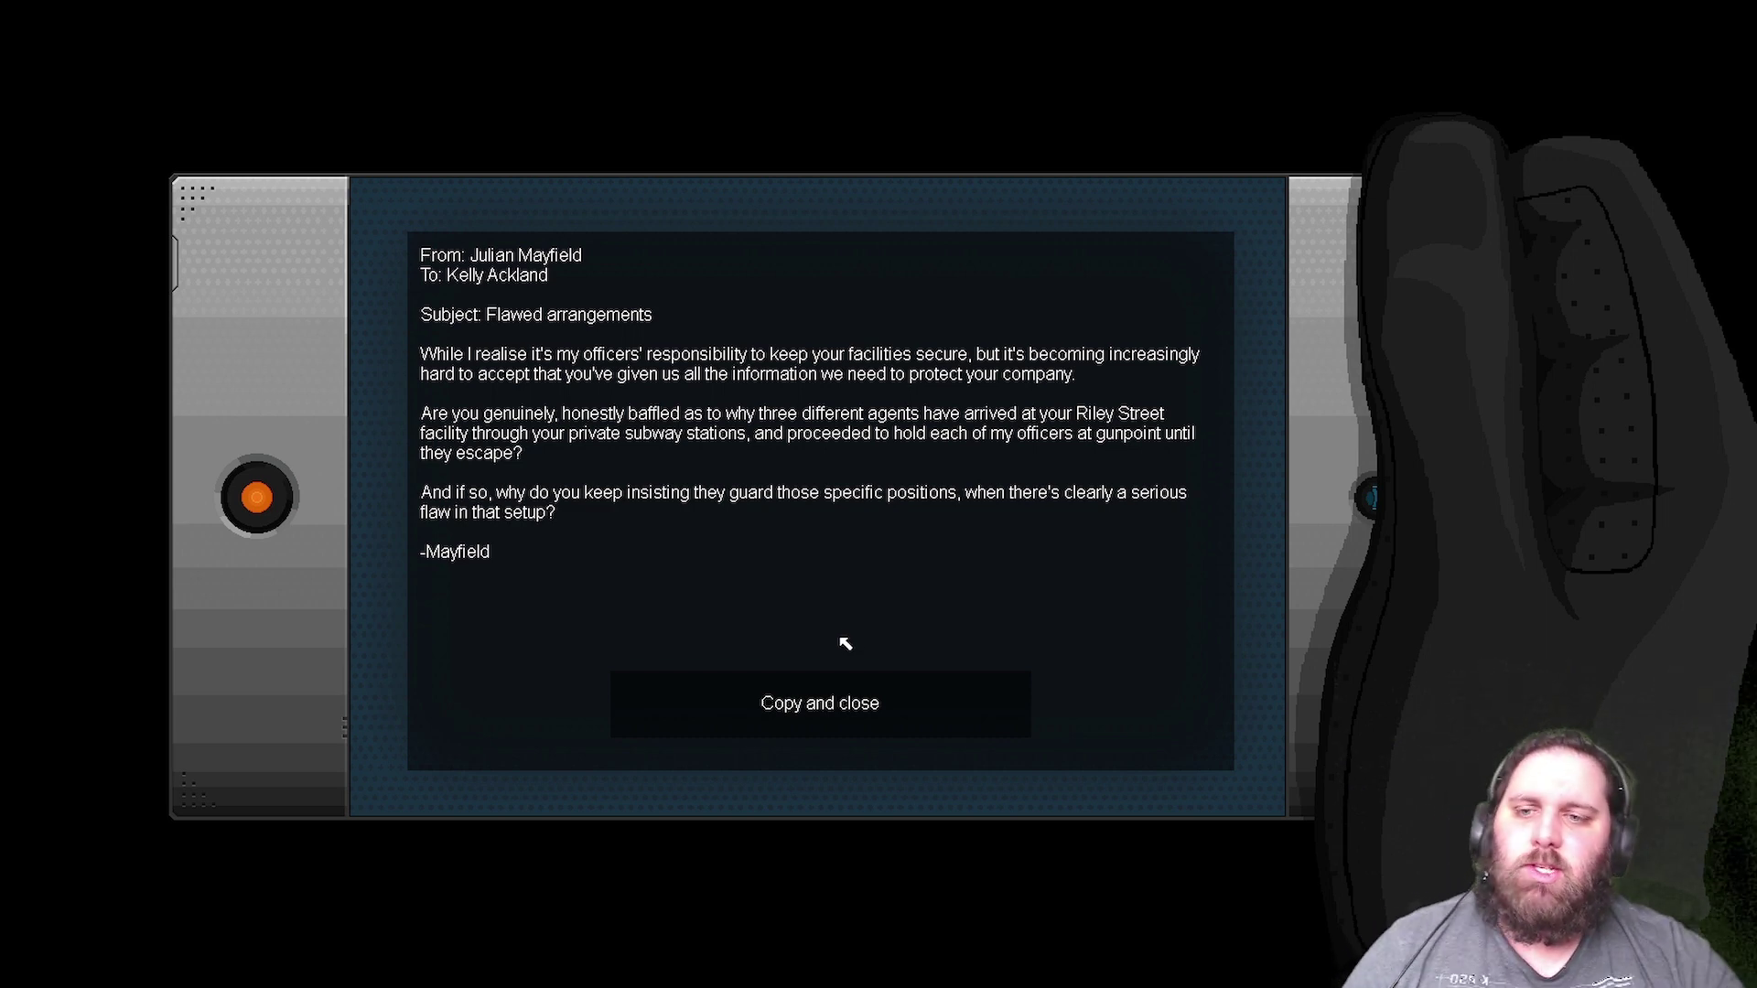
# - Copy and close Mayfield's 'Flawed arrangements' email, walk right and leap out the top-floor door
pyautogui.click(823, 703)
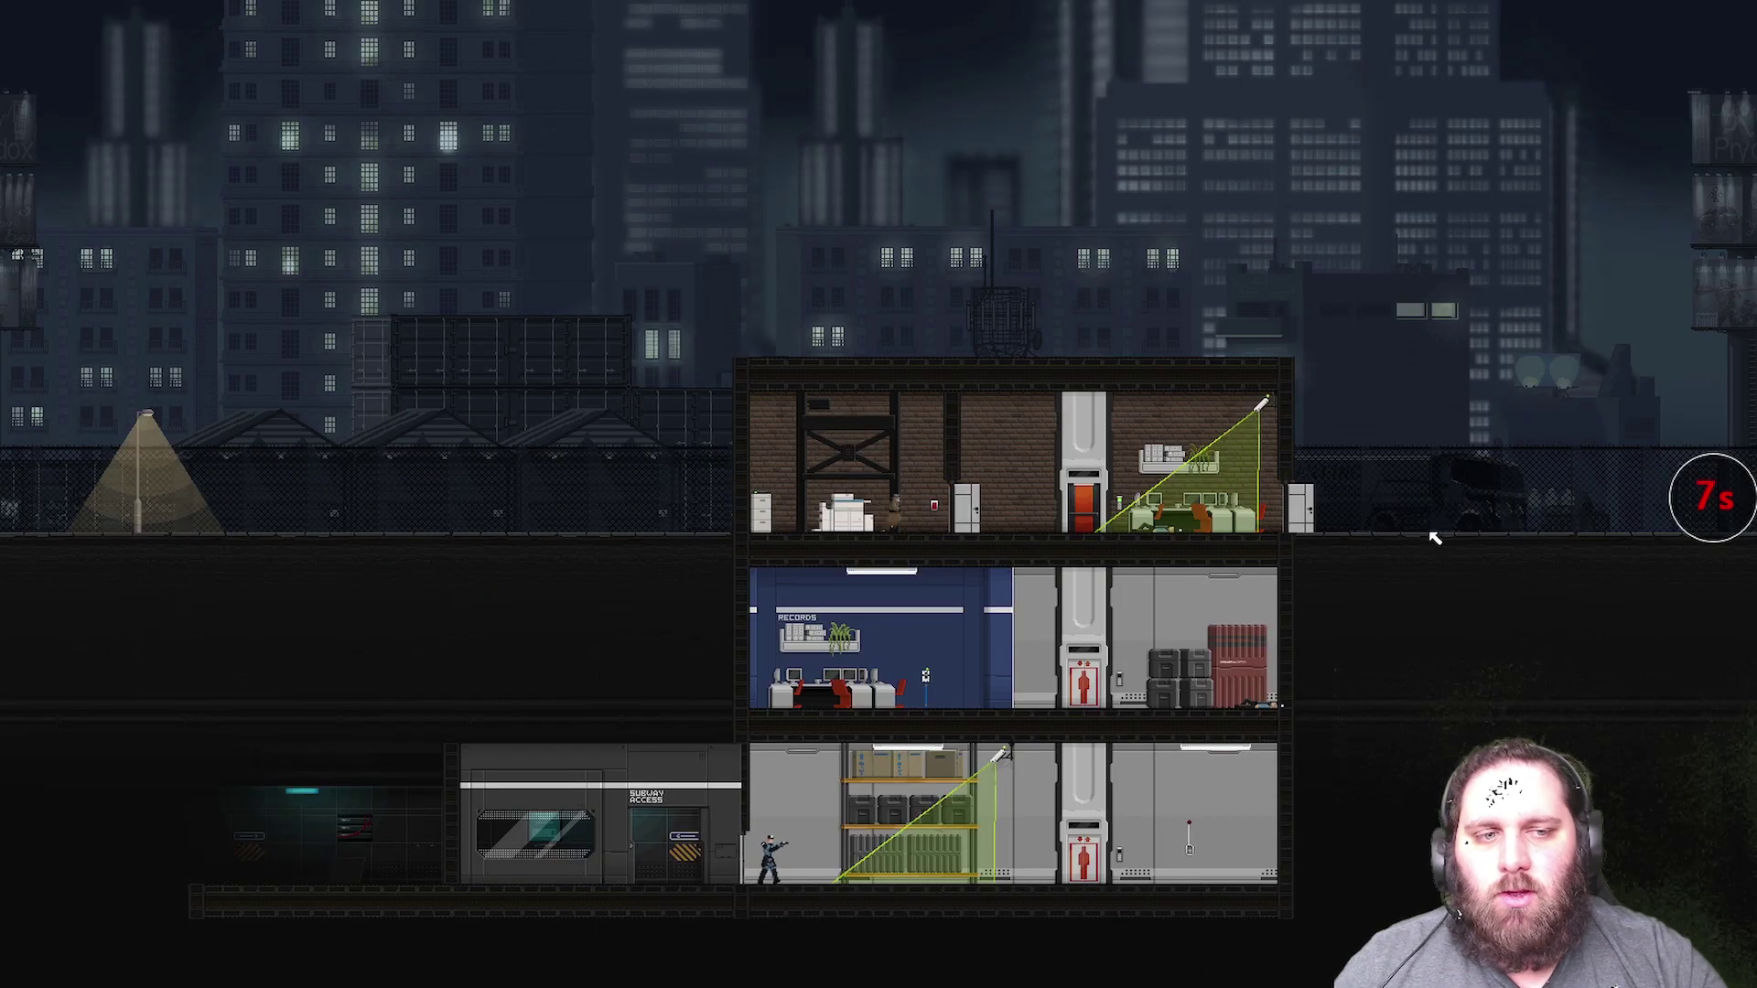
pyautogui.press('d')
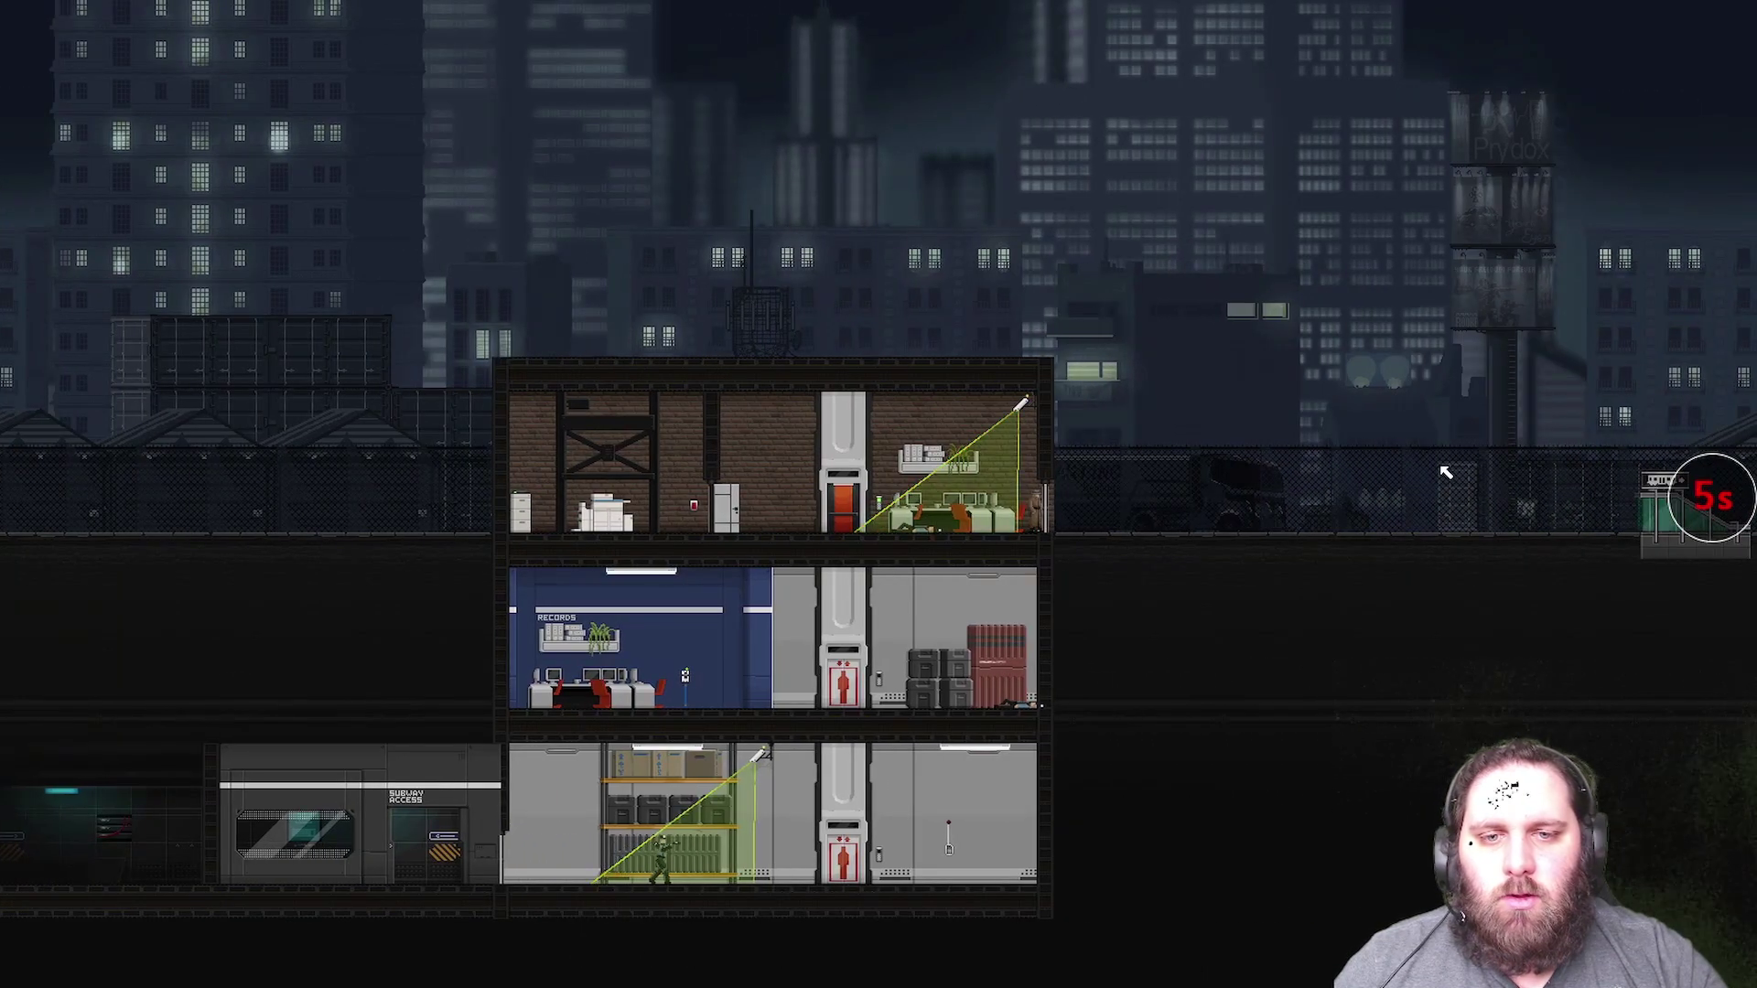
pyautogui.click(1658, 499)
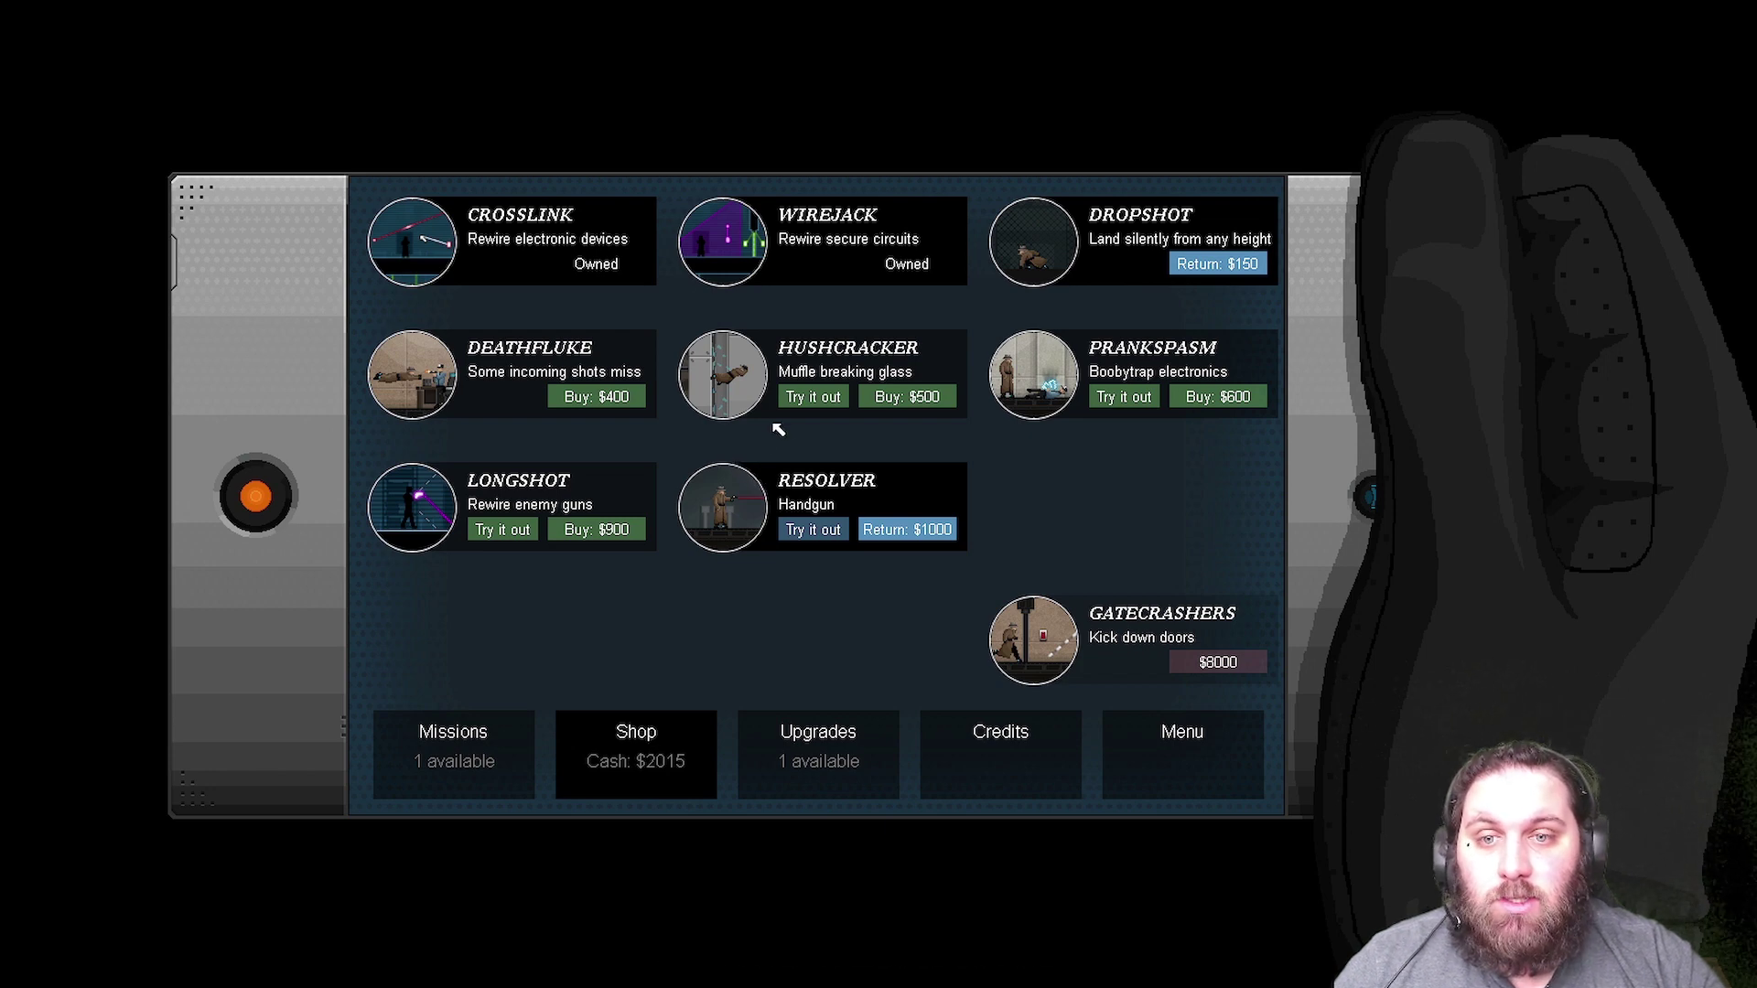
# - Buy DEATHFLUKE for $400, leaving $1615 cash
pyautogui.click(621, 396)
pyautogui.click(608, 400)
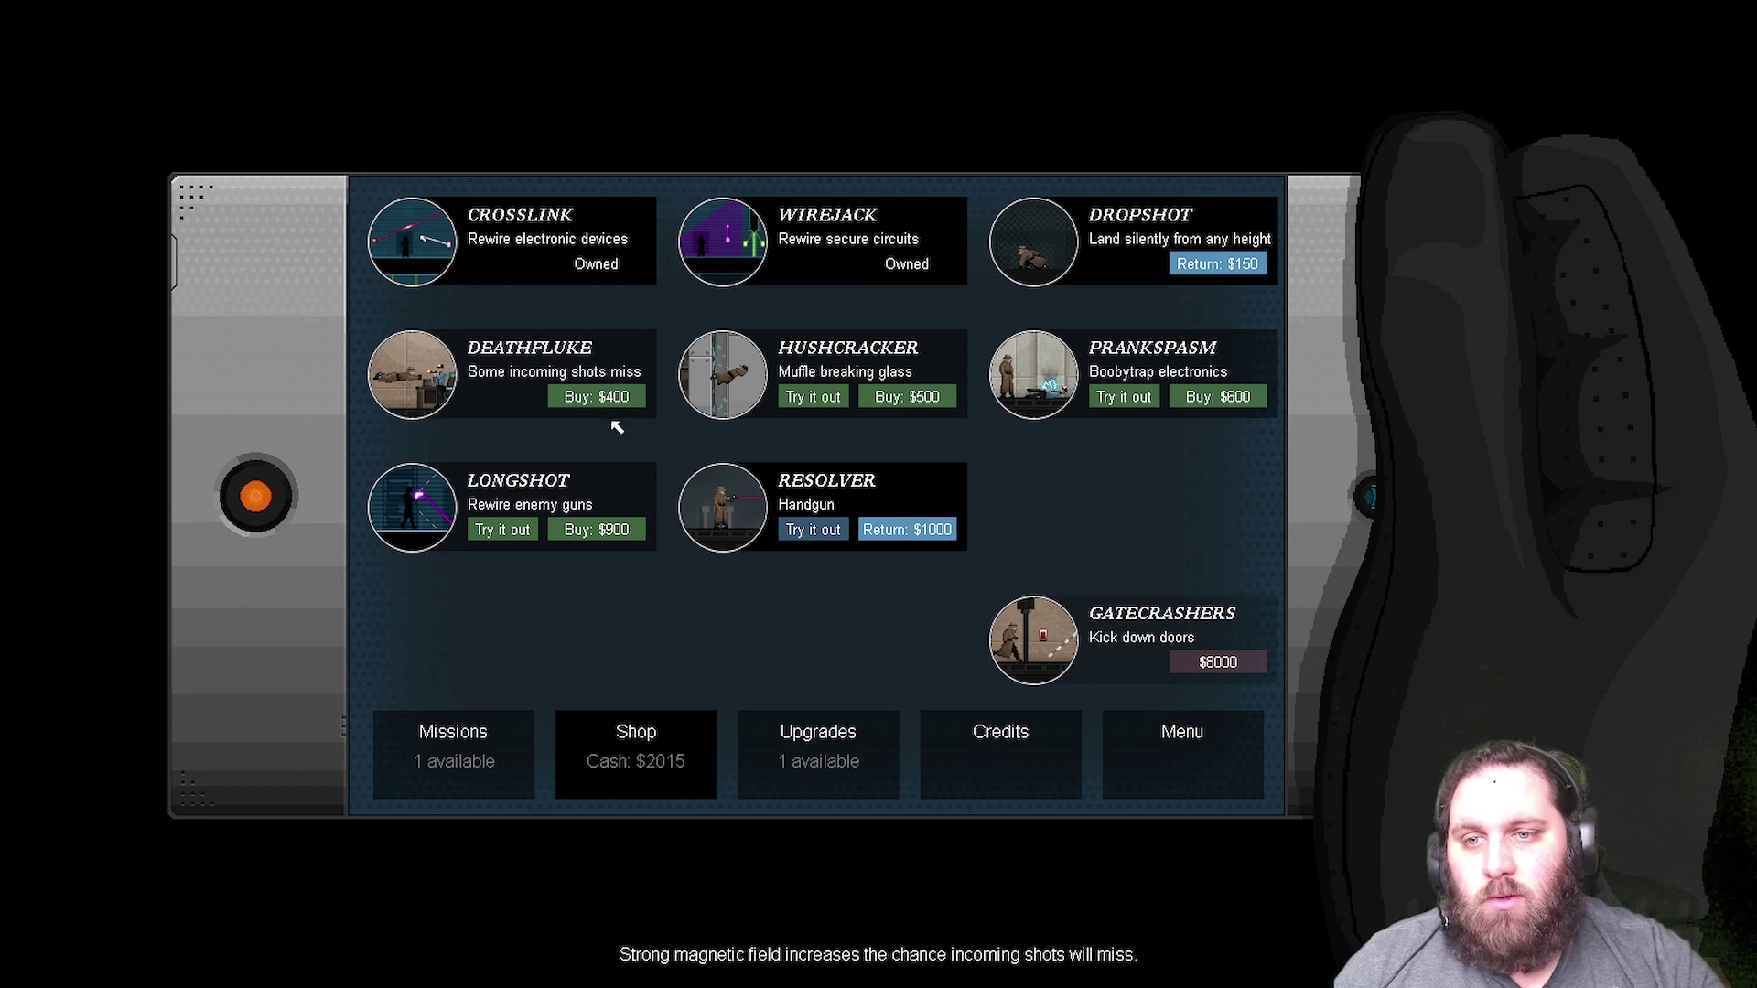
pyautogui.click(614, 400)
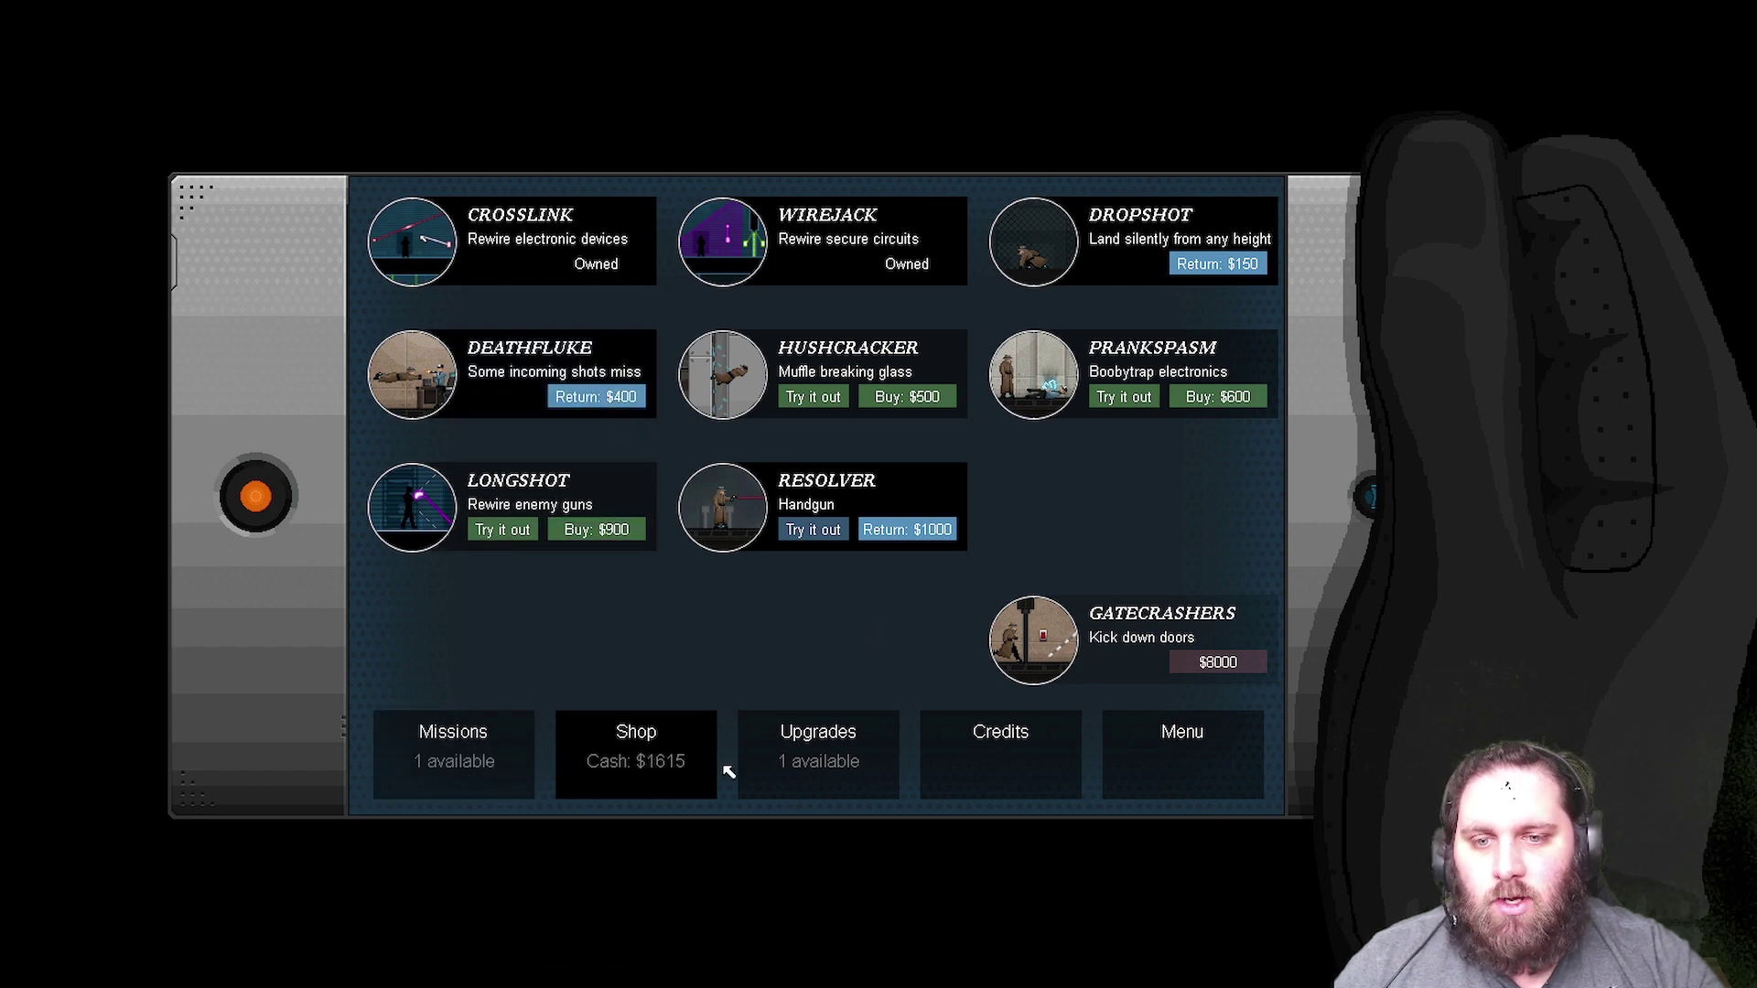
# - Max out Bullfrog jump strength on the Upgrades page and open the Steam overlay
pyautogui.click(783, 748)
pyautogui.click(1159, 317)
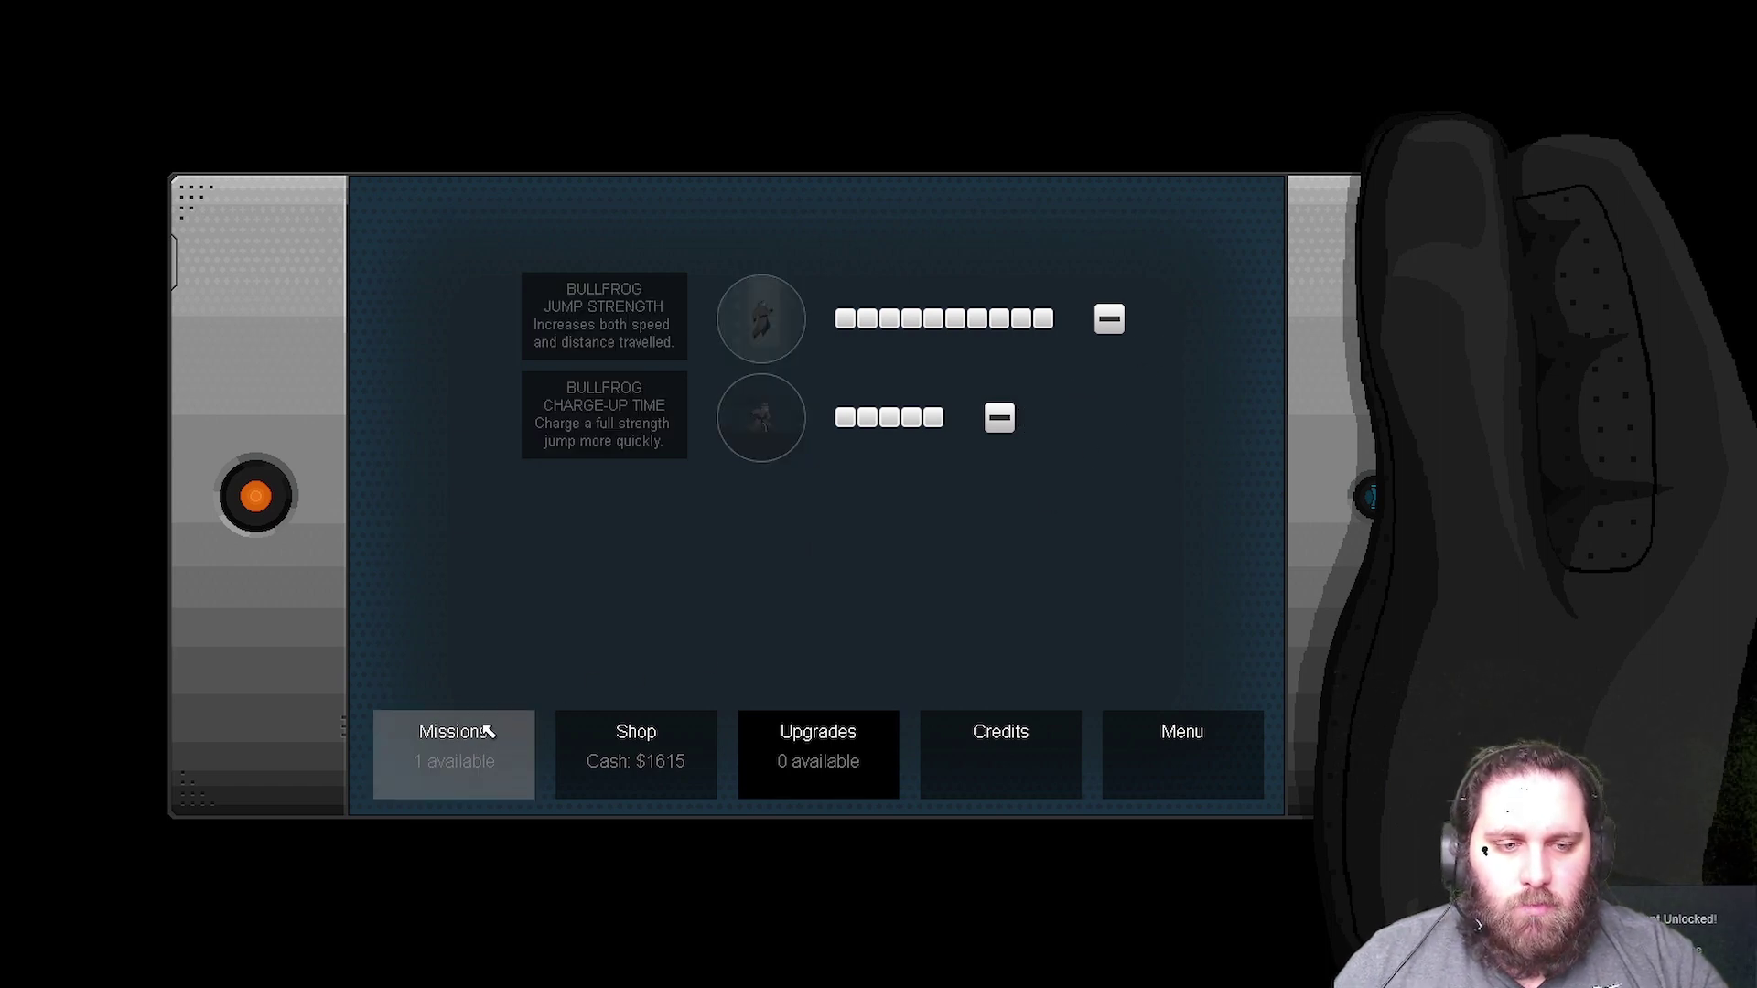
pyautogui.hotkey('shift', 'Tab')
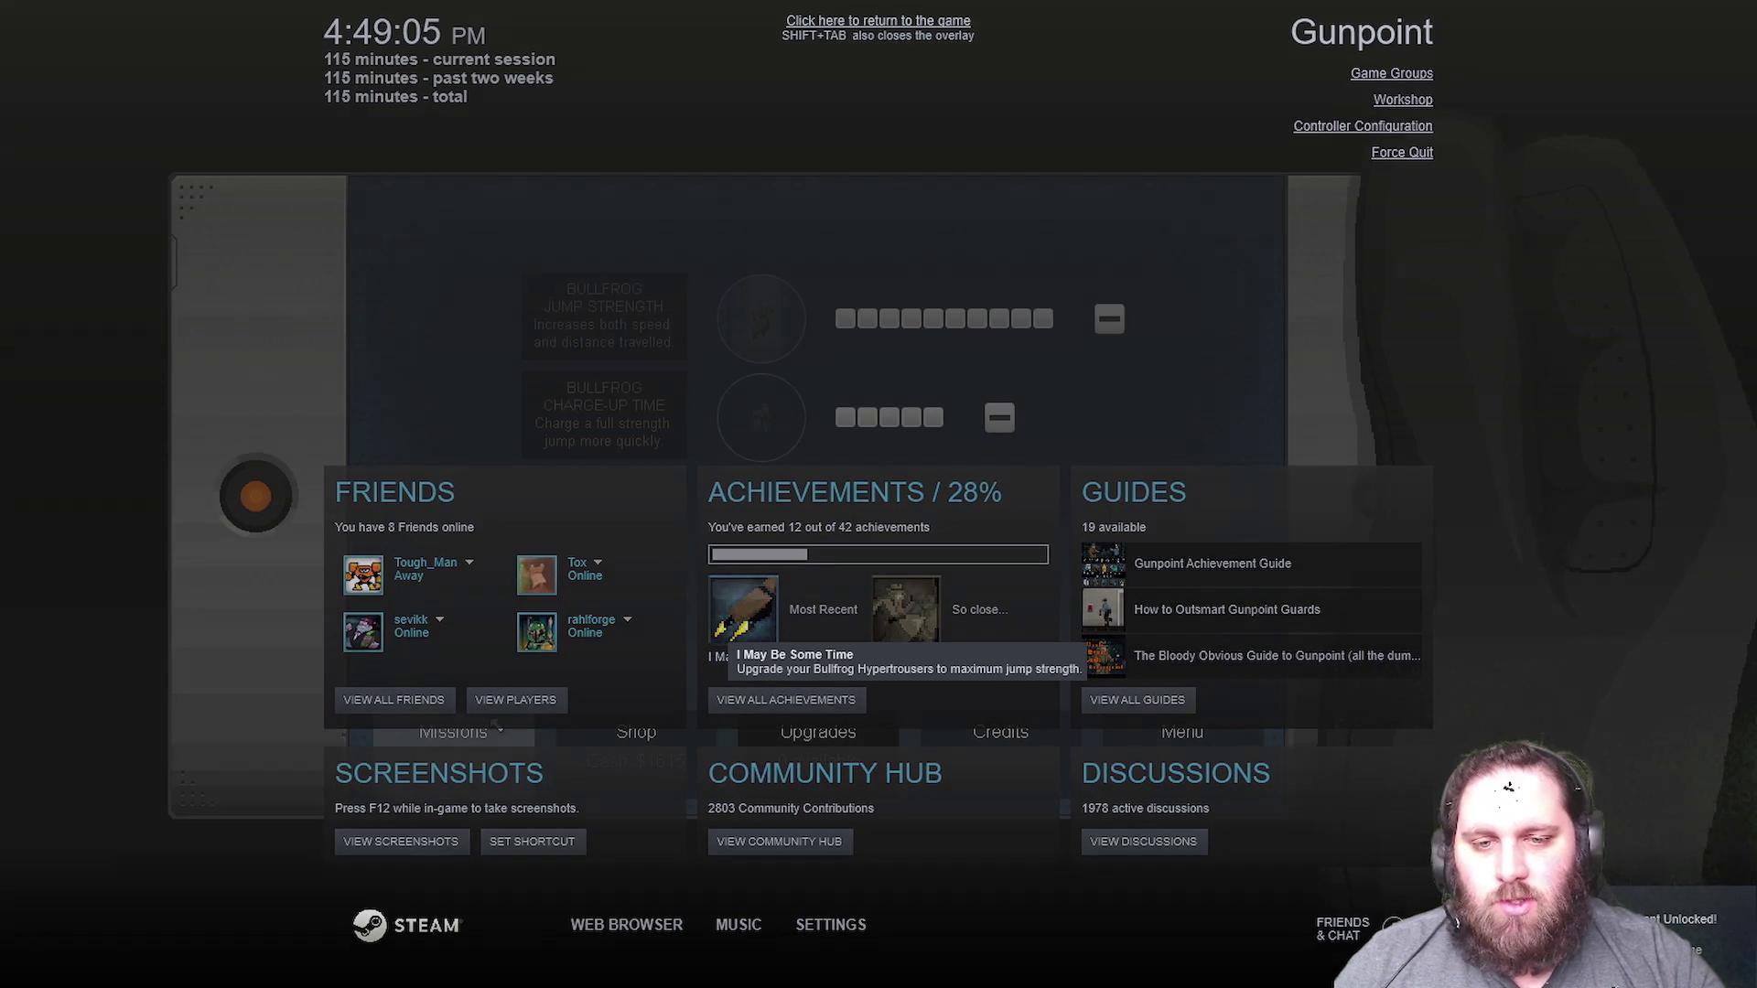
# - Close the Steam overlay and accept Mayfield's Suspect mission from Missions
pyautogui.hotkey('shift', 'Tab')
pyautogui.click(471, 753)
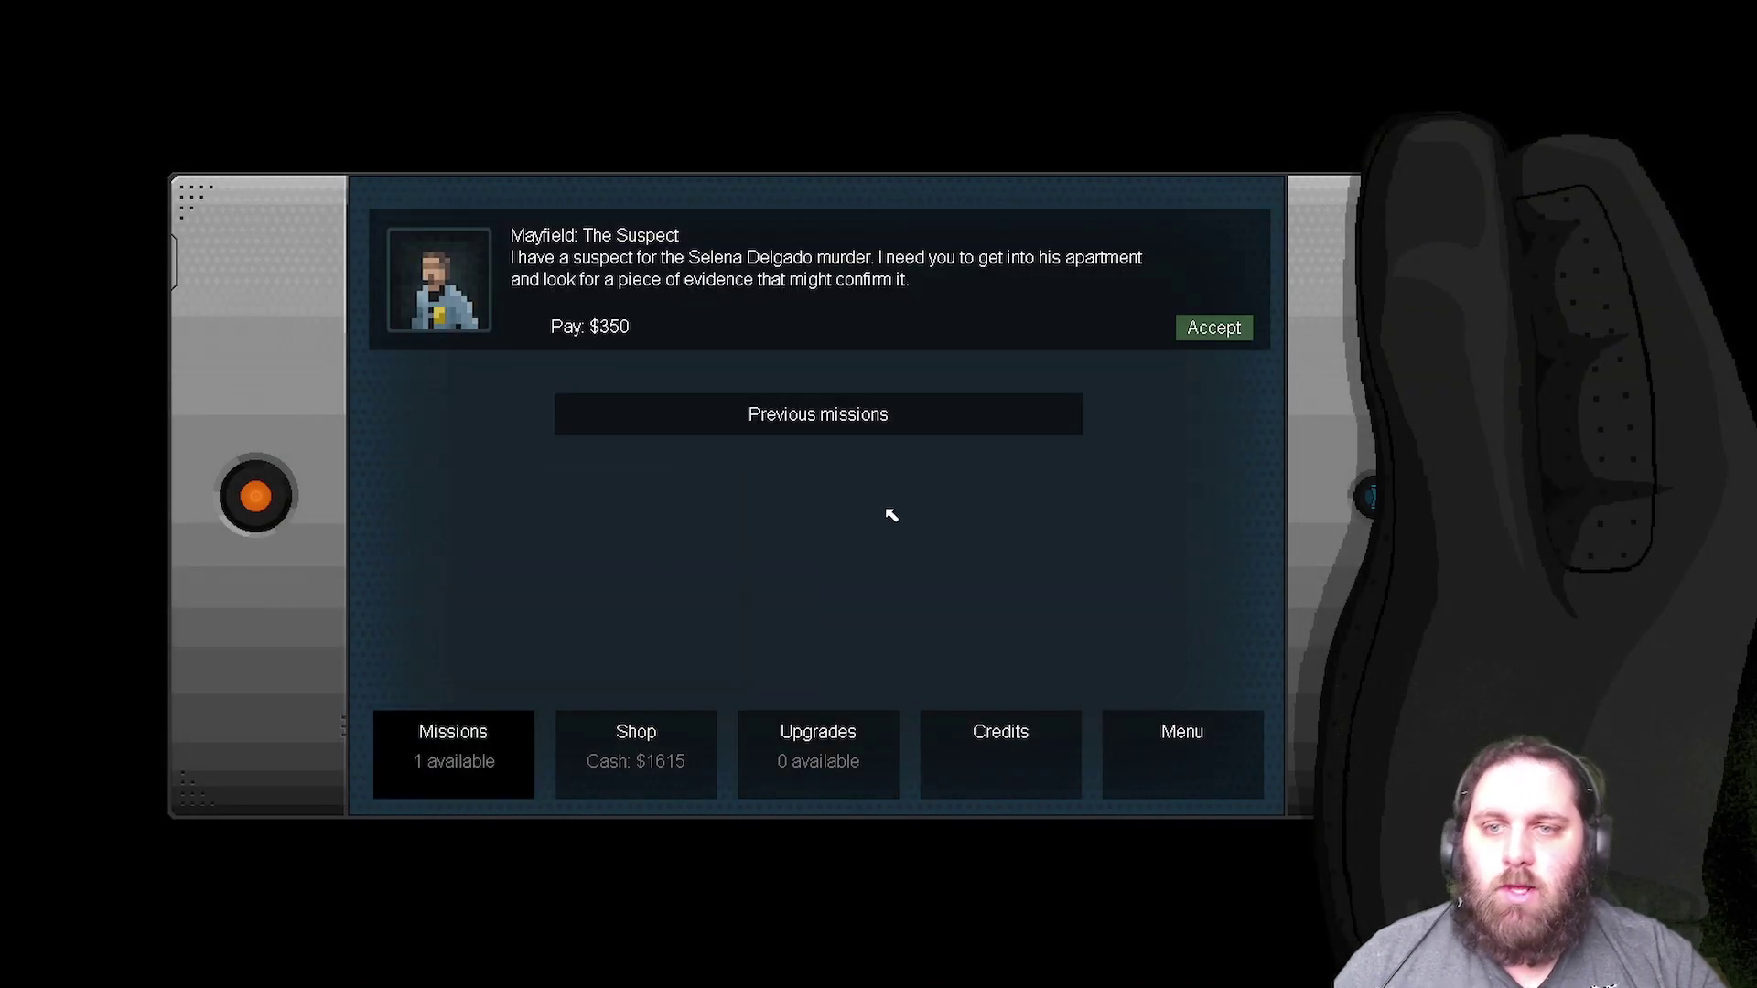
pyautogui.click(1221, 333)
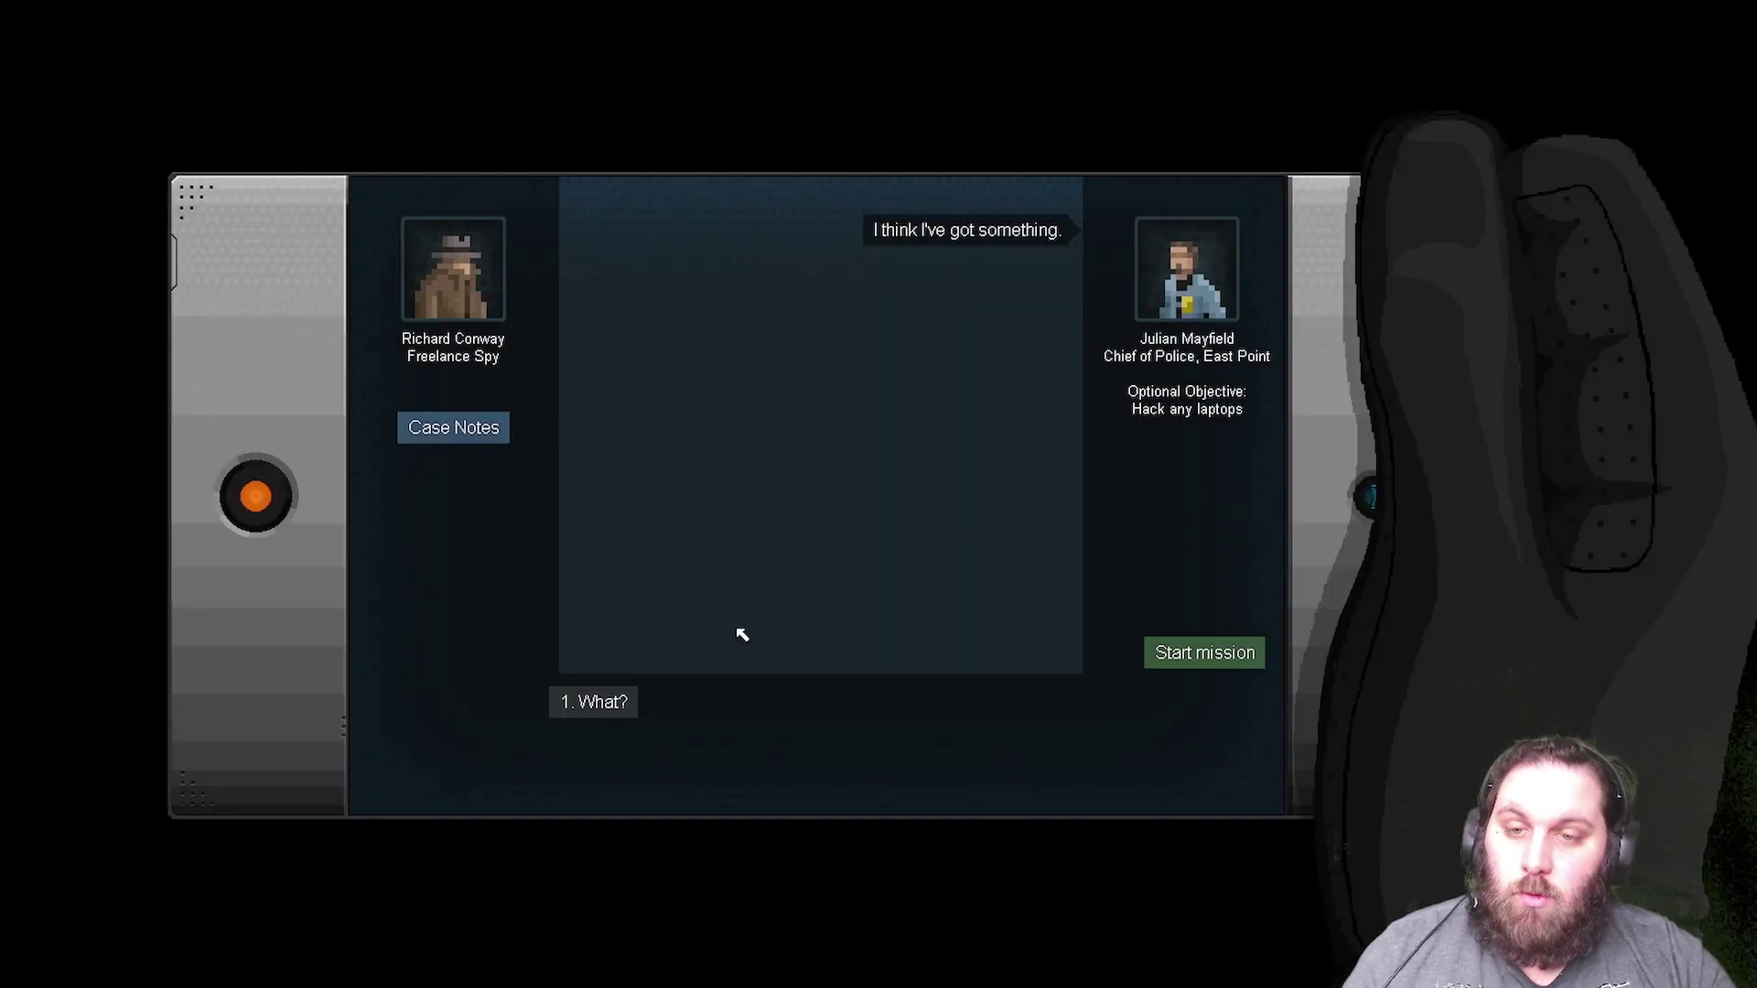
# - Pick reply 1 throughout Mayfield's briefing, agreeing to the job, then start the mission
pyautogui.press('1')
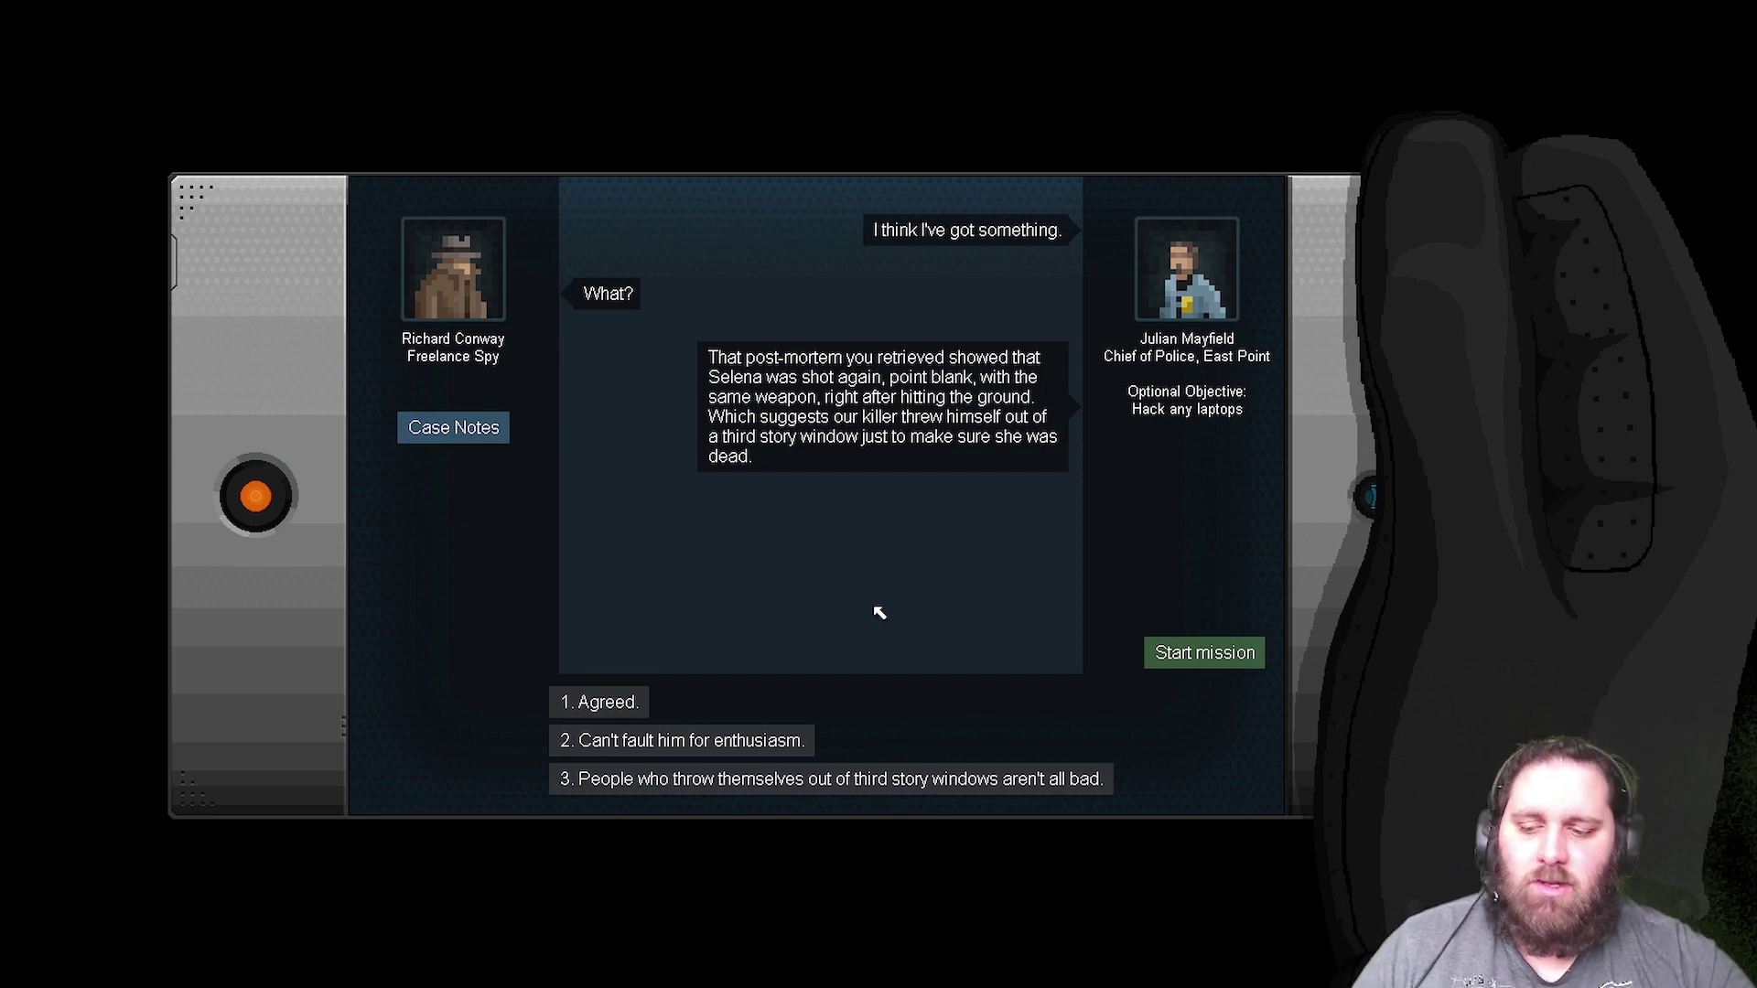
pyautogui.press('1')
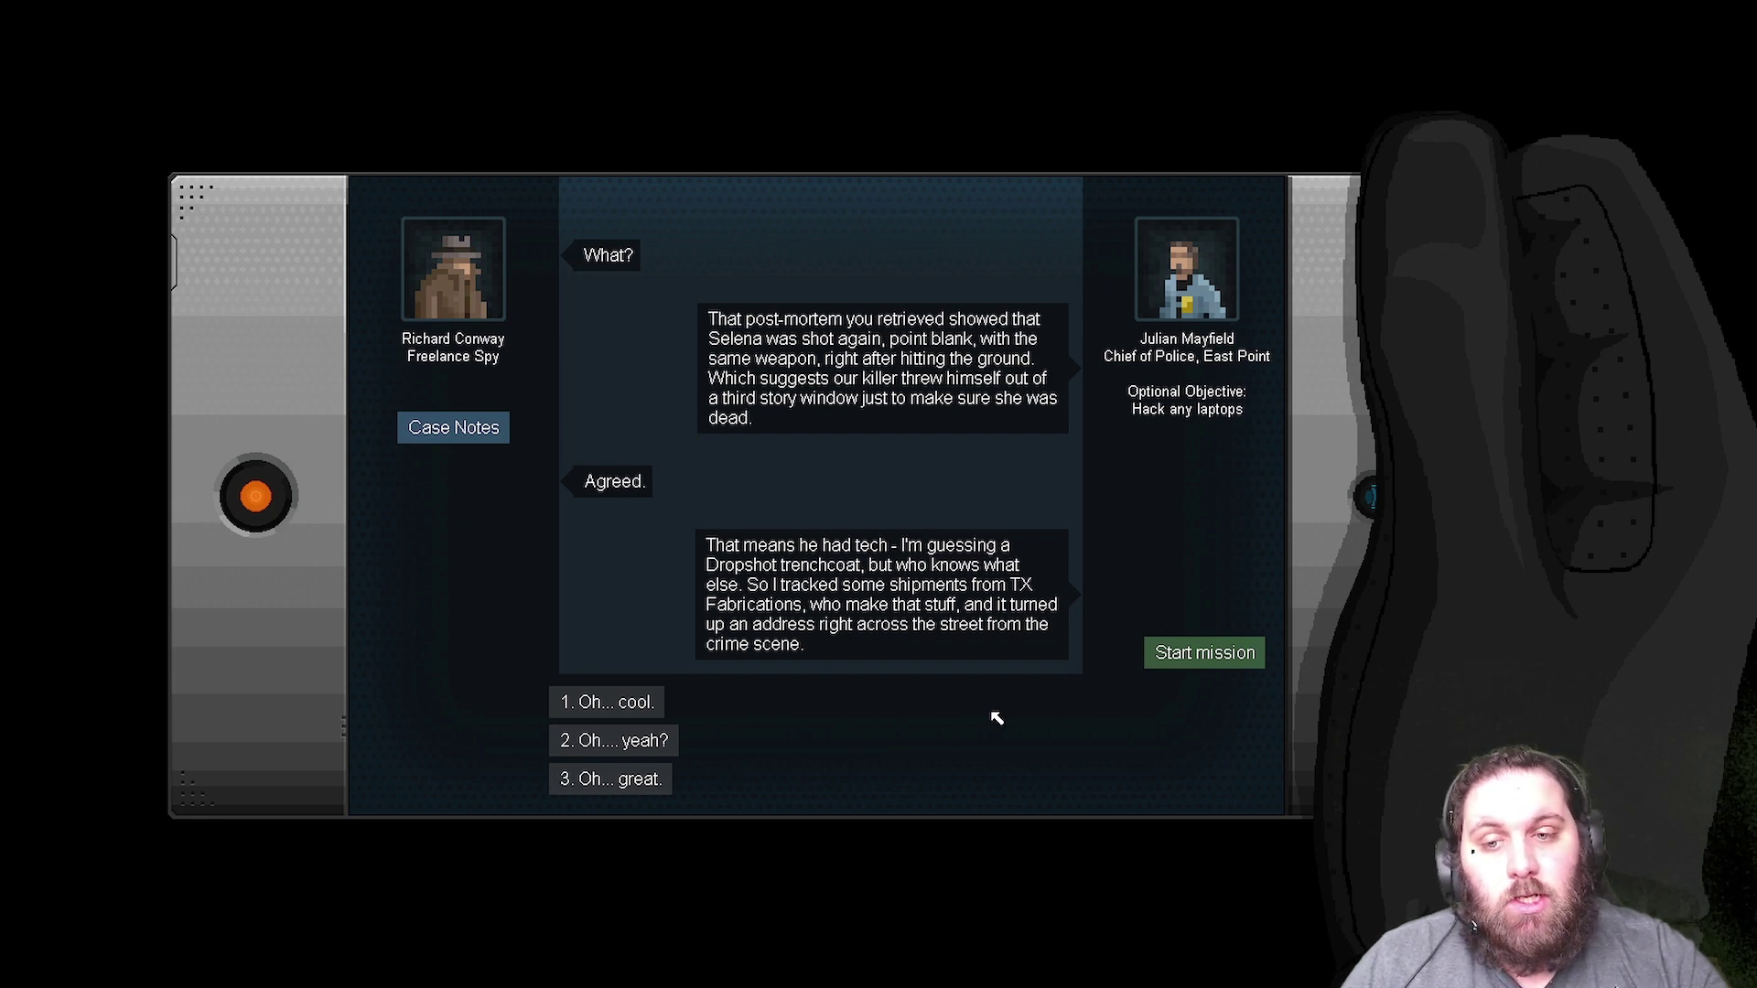
pyautogui.press('1')
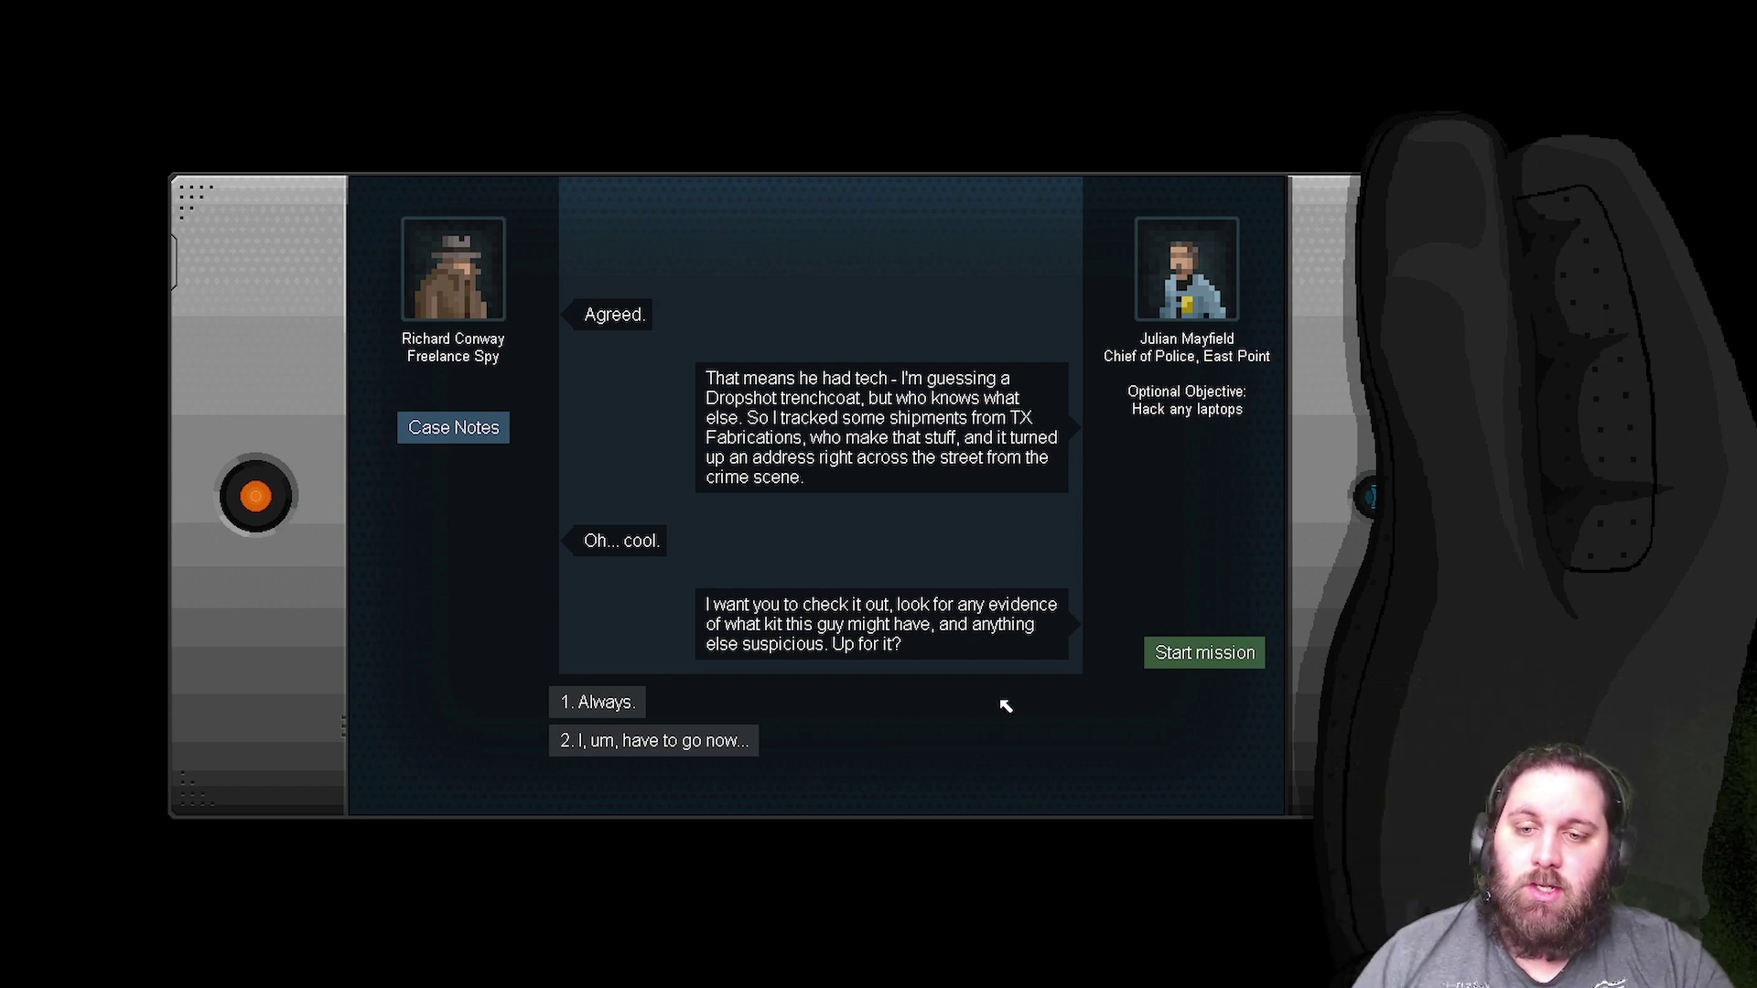
pyautogui.press('1')
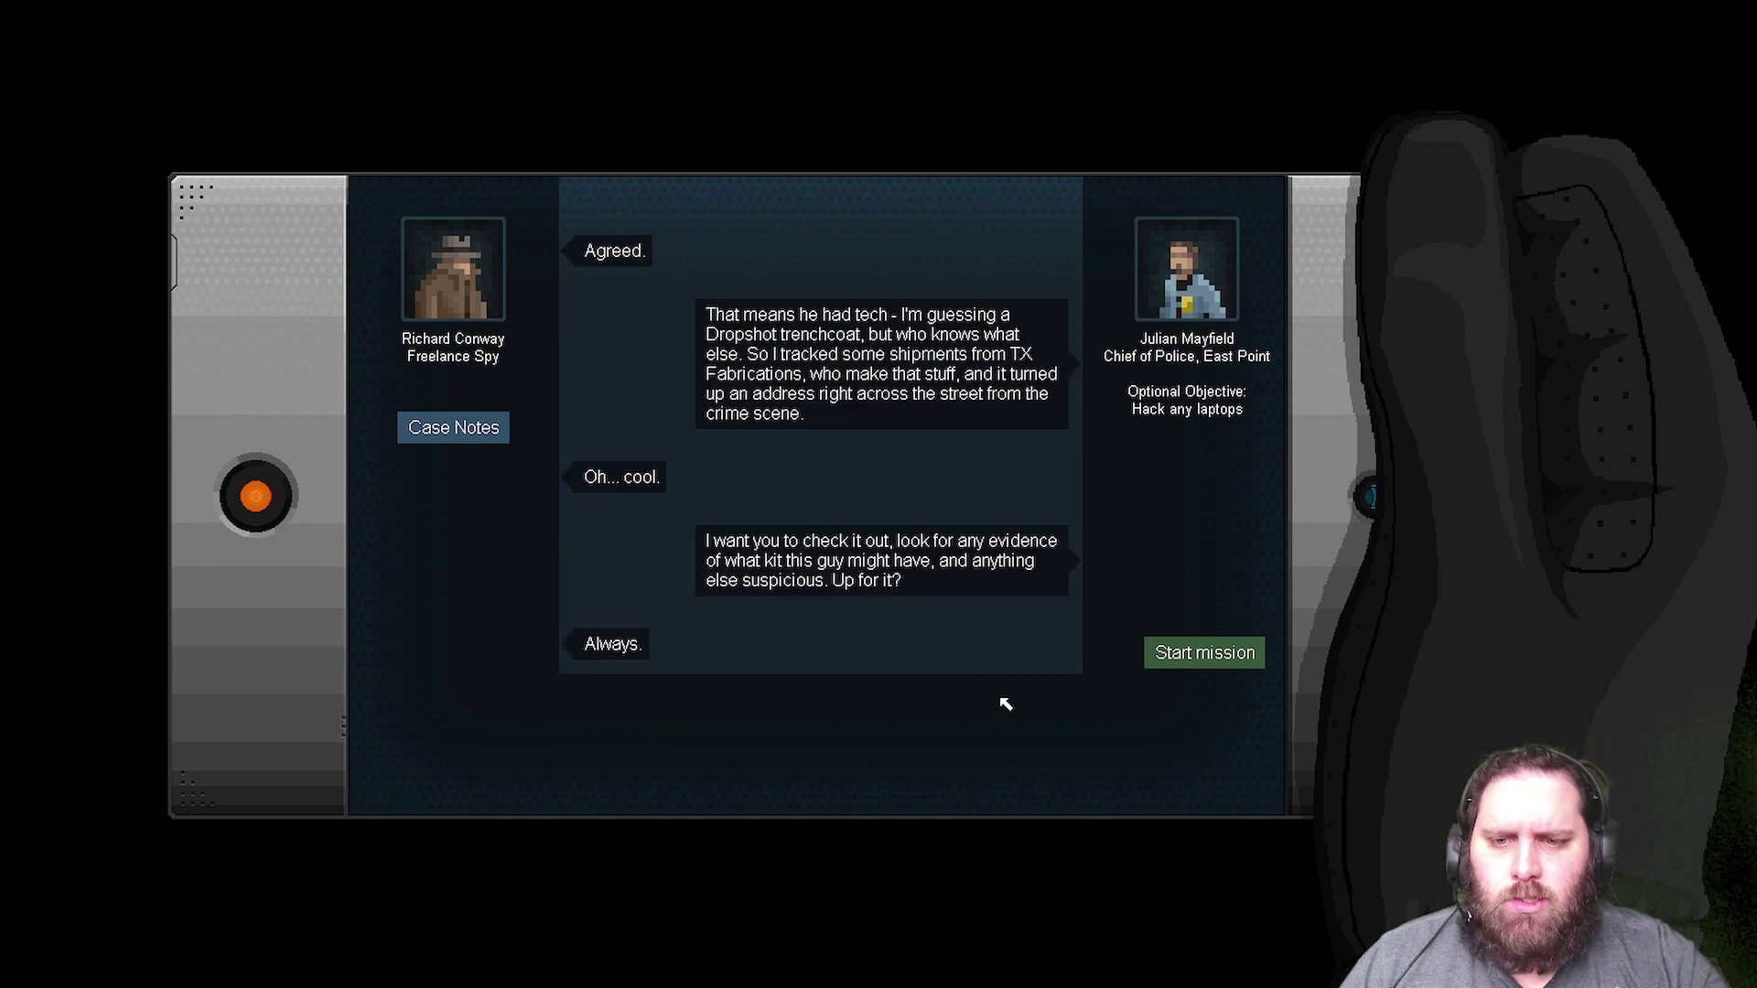
pyautogui.click(1178, 664)
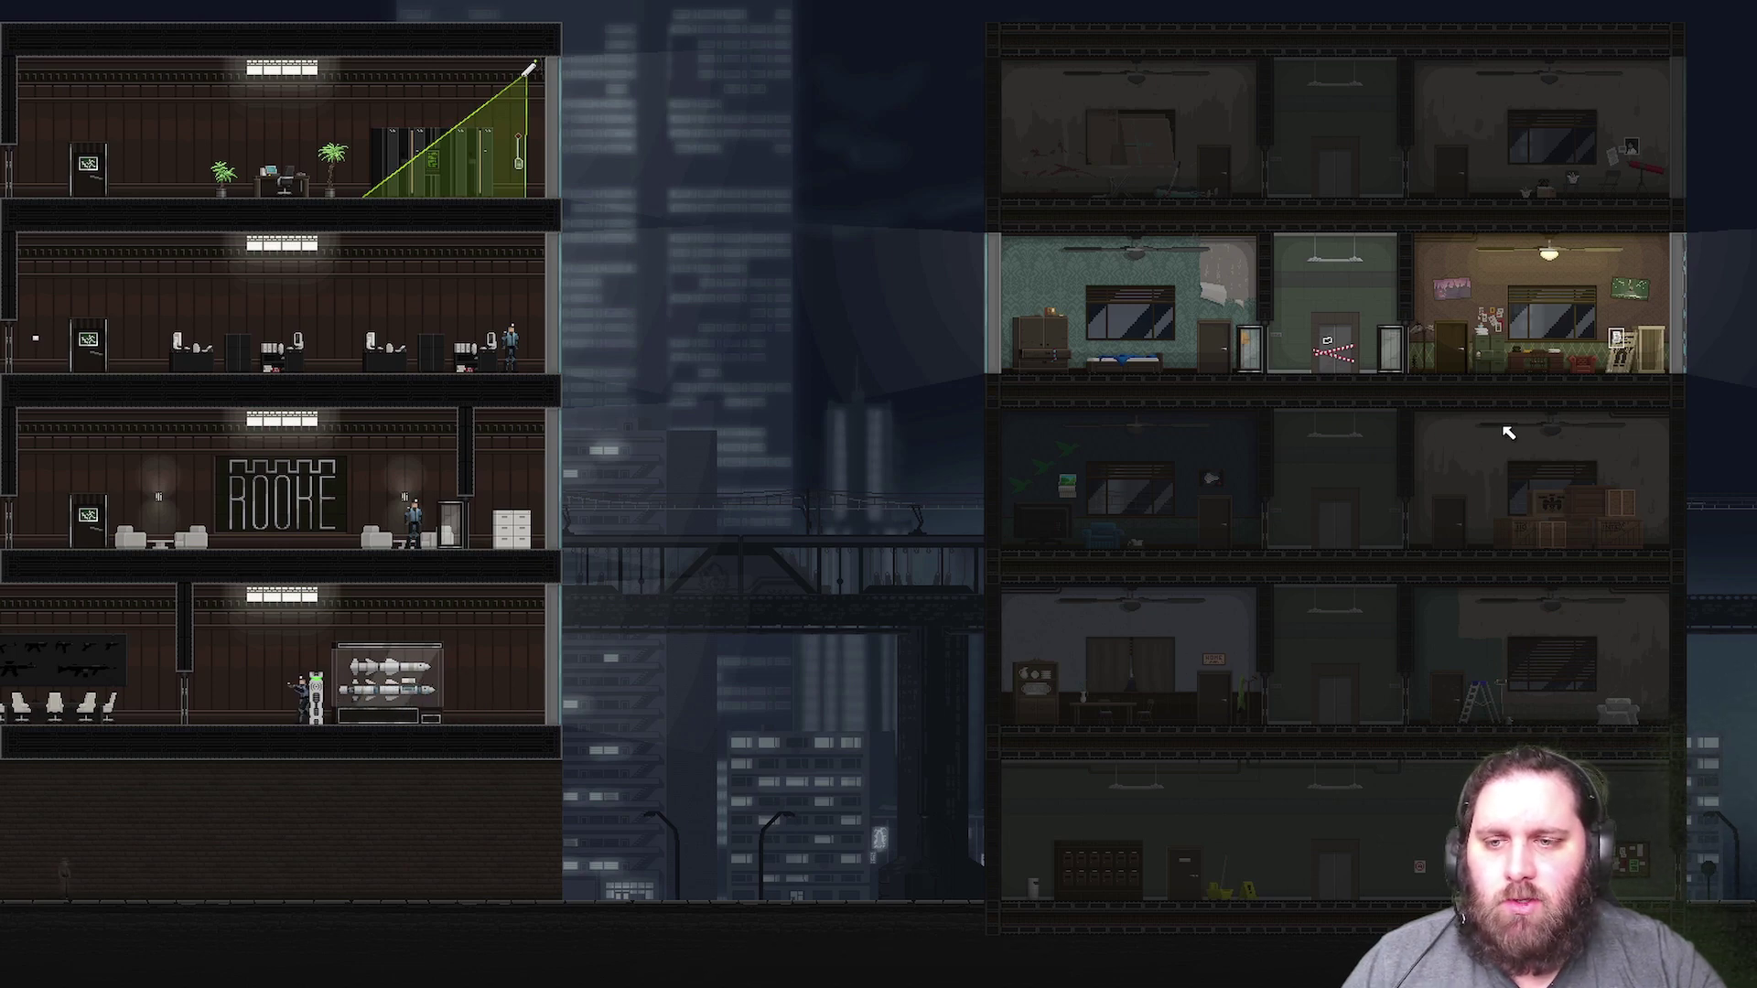
# - In the wiring view, try linking the lower-left motion detector to right-building doors
pyautogui.press('ctrl')
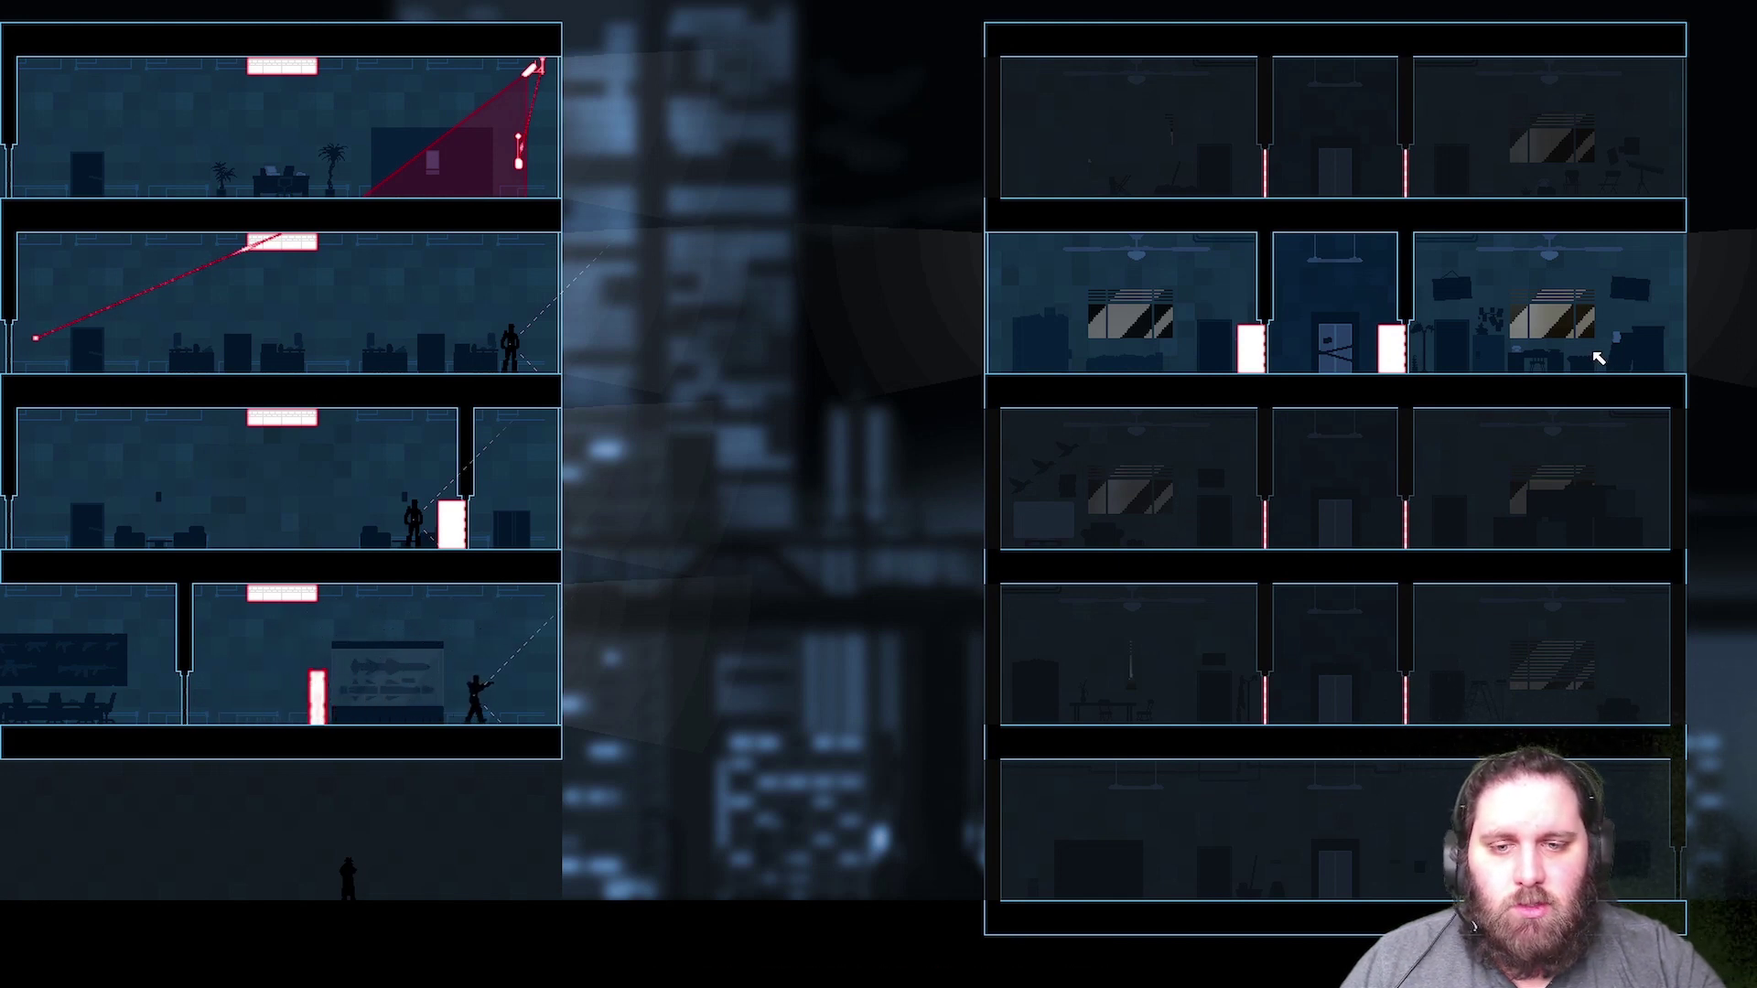
pyautogui.press('ctrl')
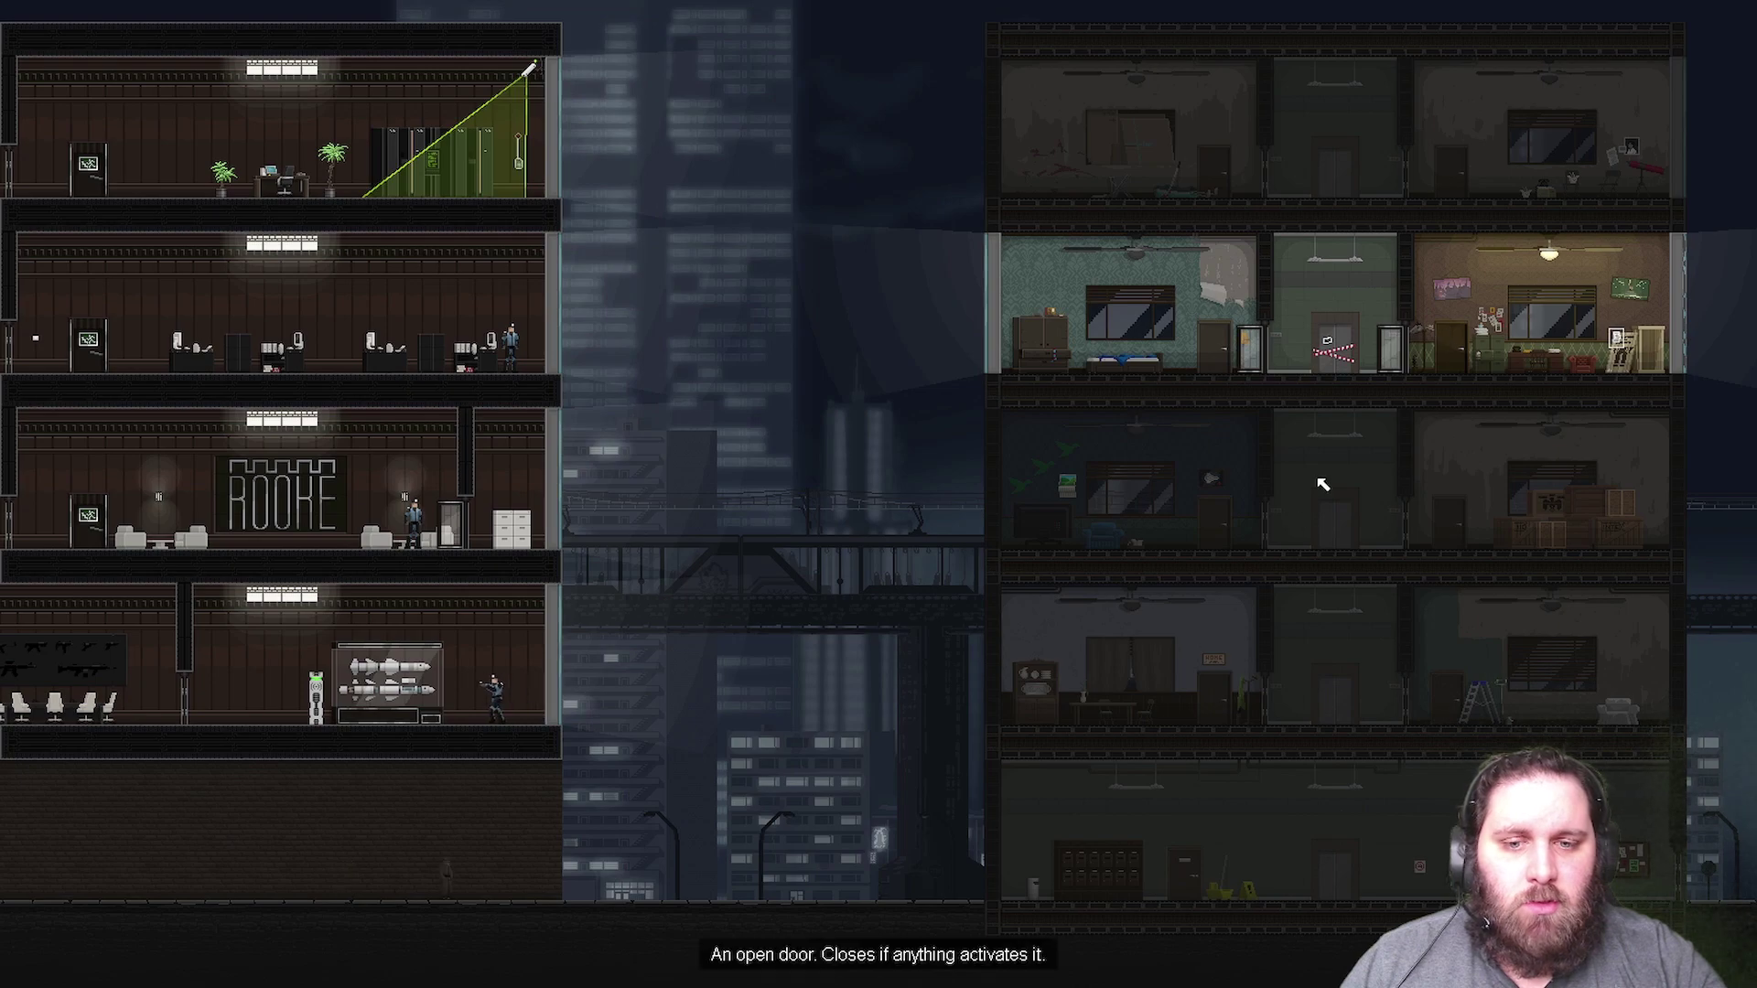
pyautogui.press('ctrl')
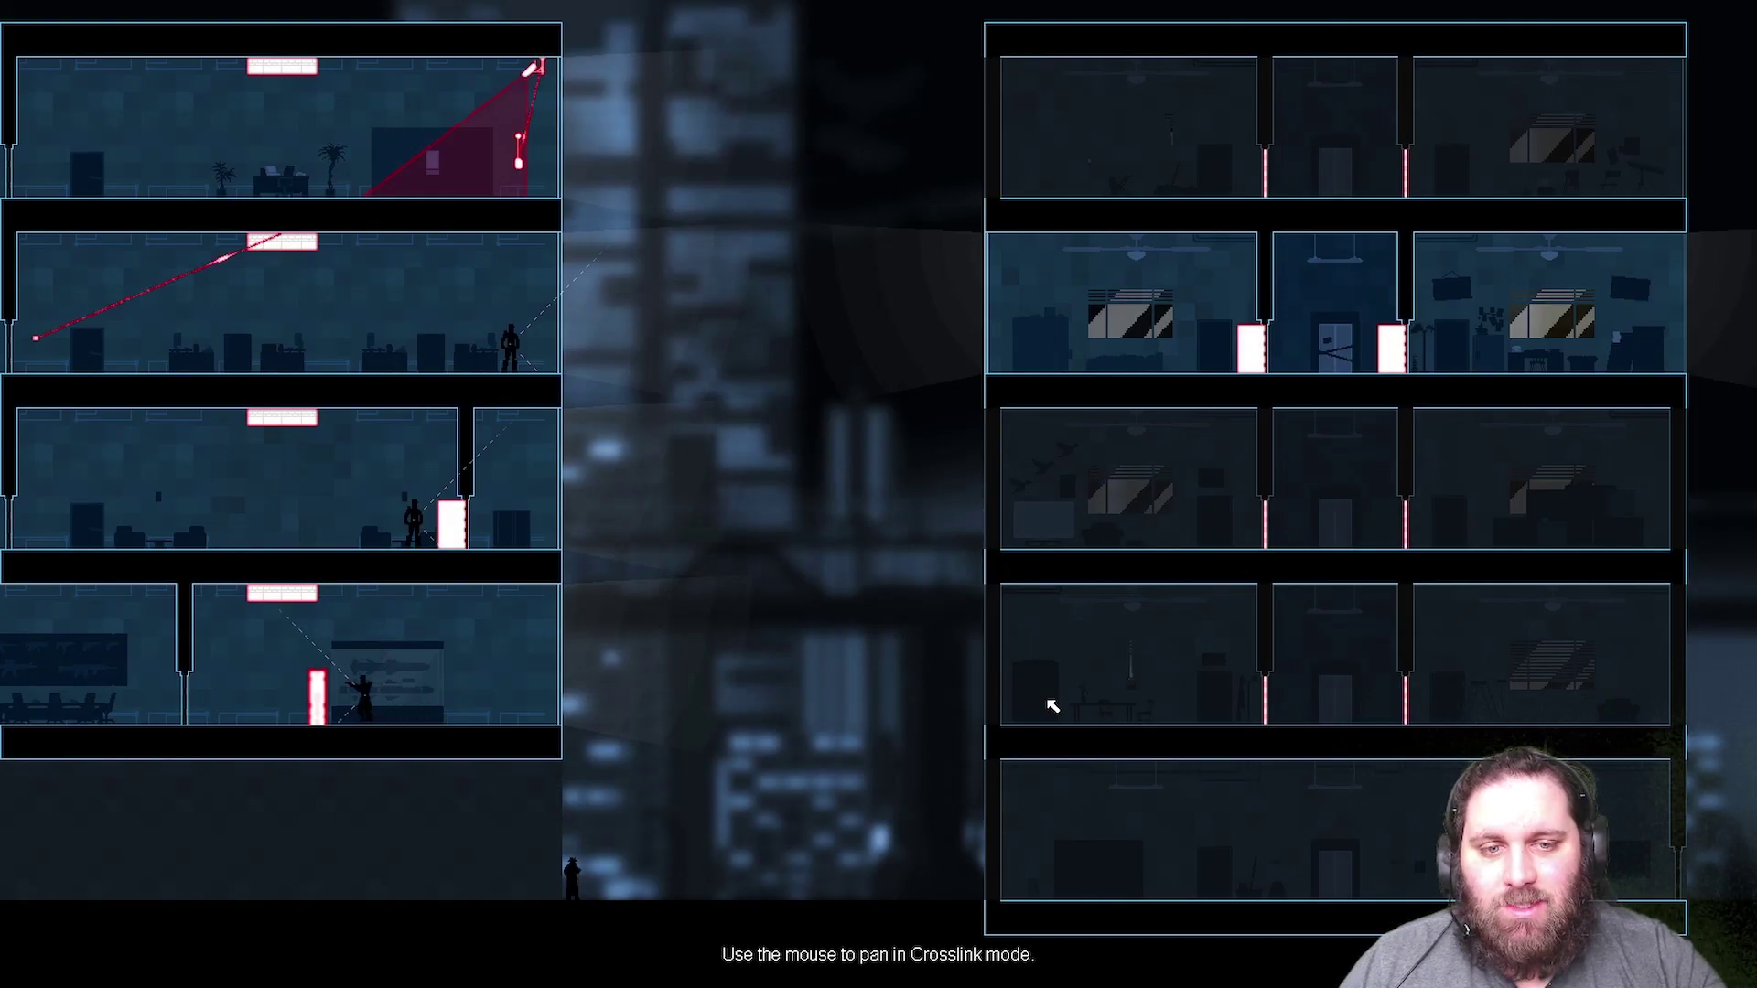
pyautogui.moveTo(316, 682)
pyautogui.moveTo(316, 666); pyautogui.dragTo(1264, 672)
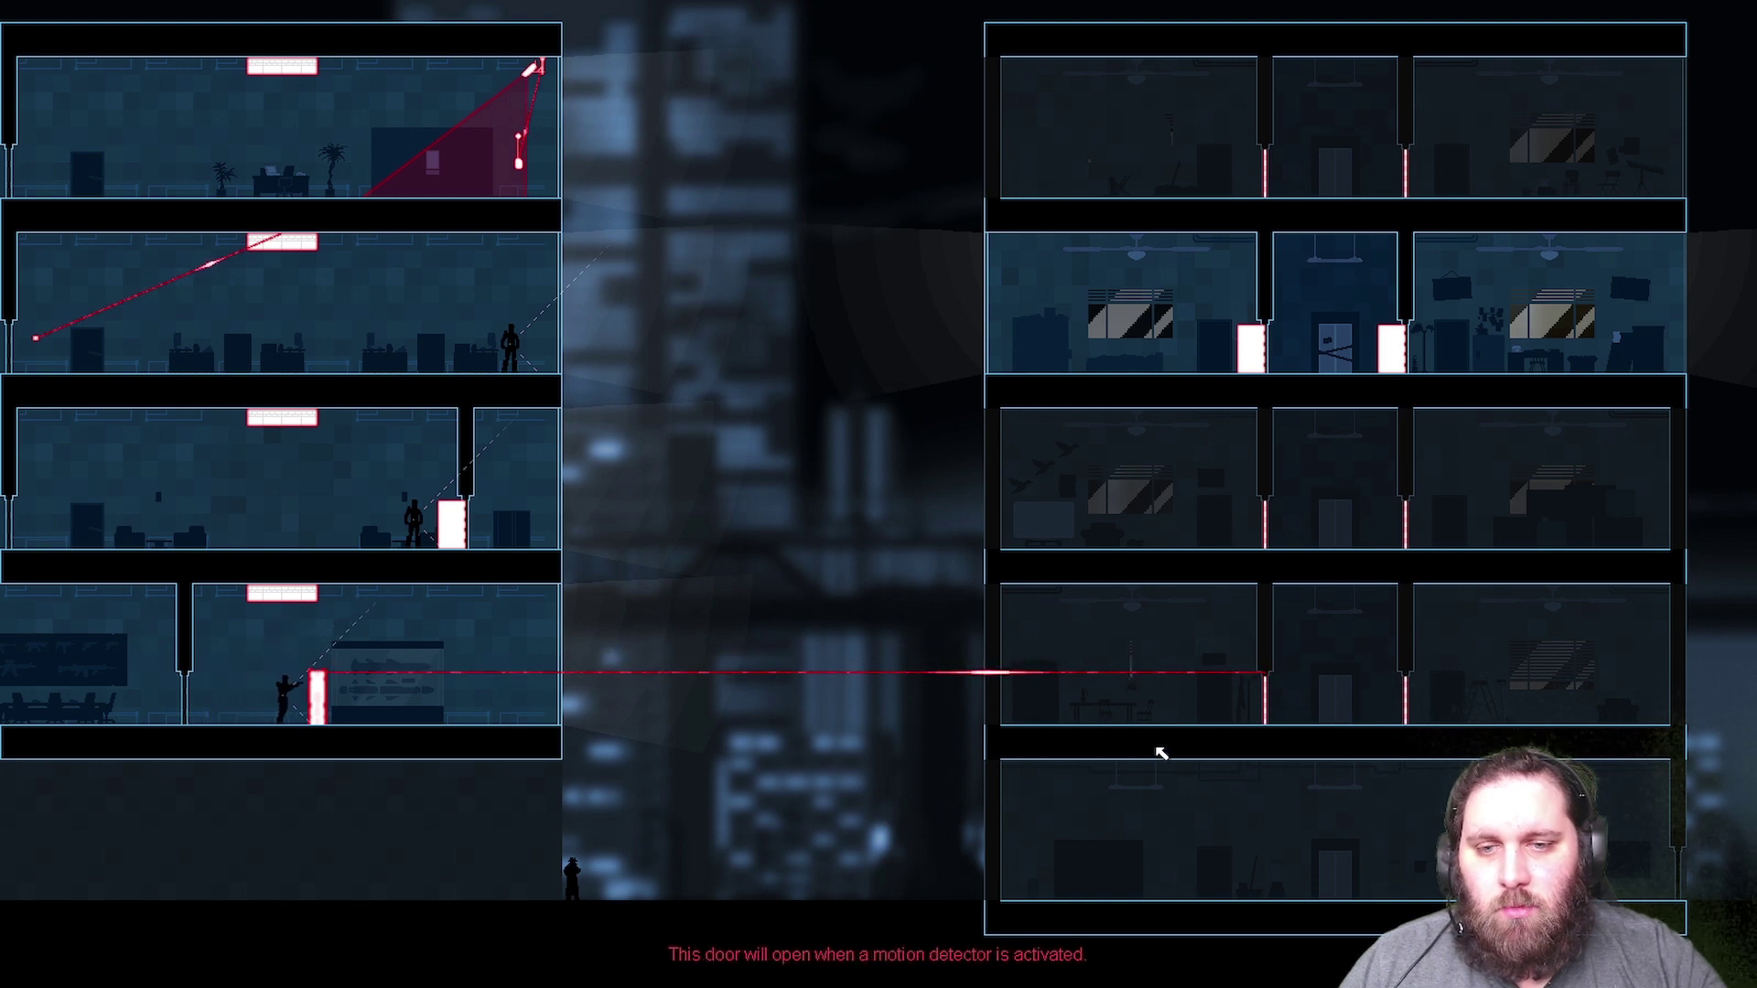
pyautogui.moveTo(319, 669)
pyautogui.mouseDown()
pyautogui.moveTo(1067, 655)
pyautogui.moveTo(1413, 675)
pyautogui.mouseUp()
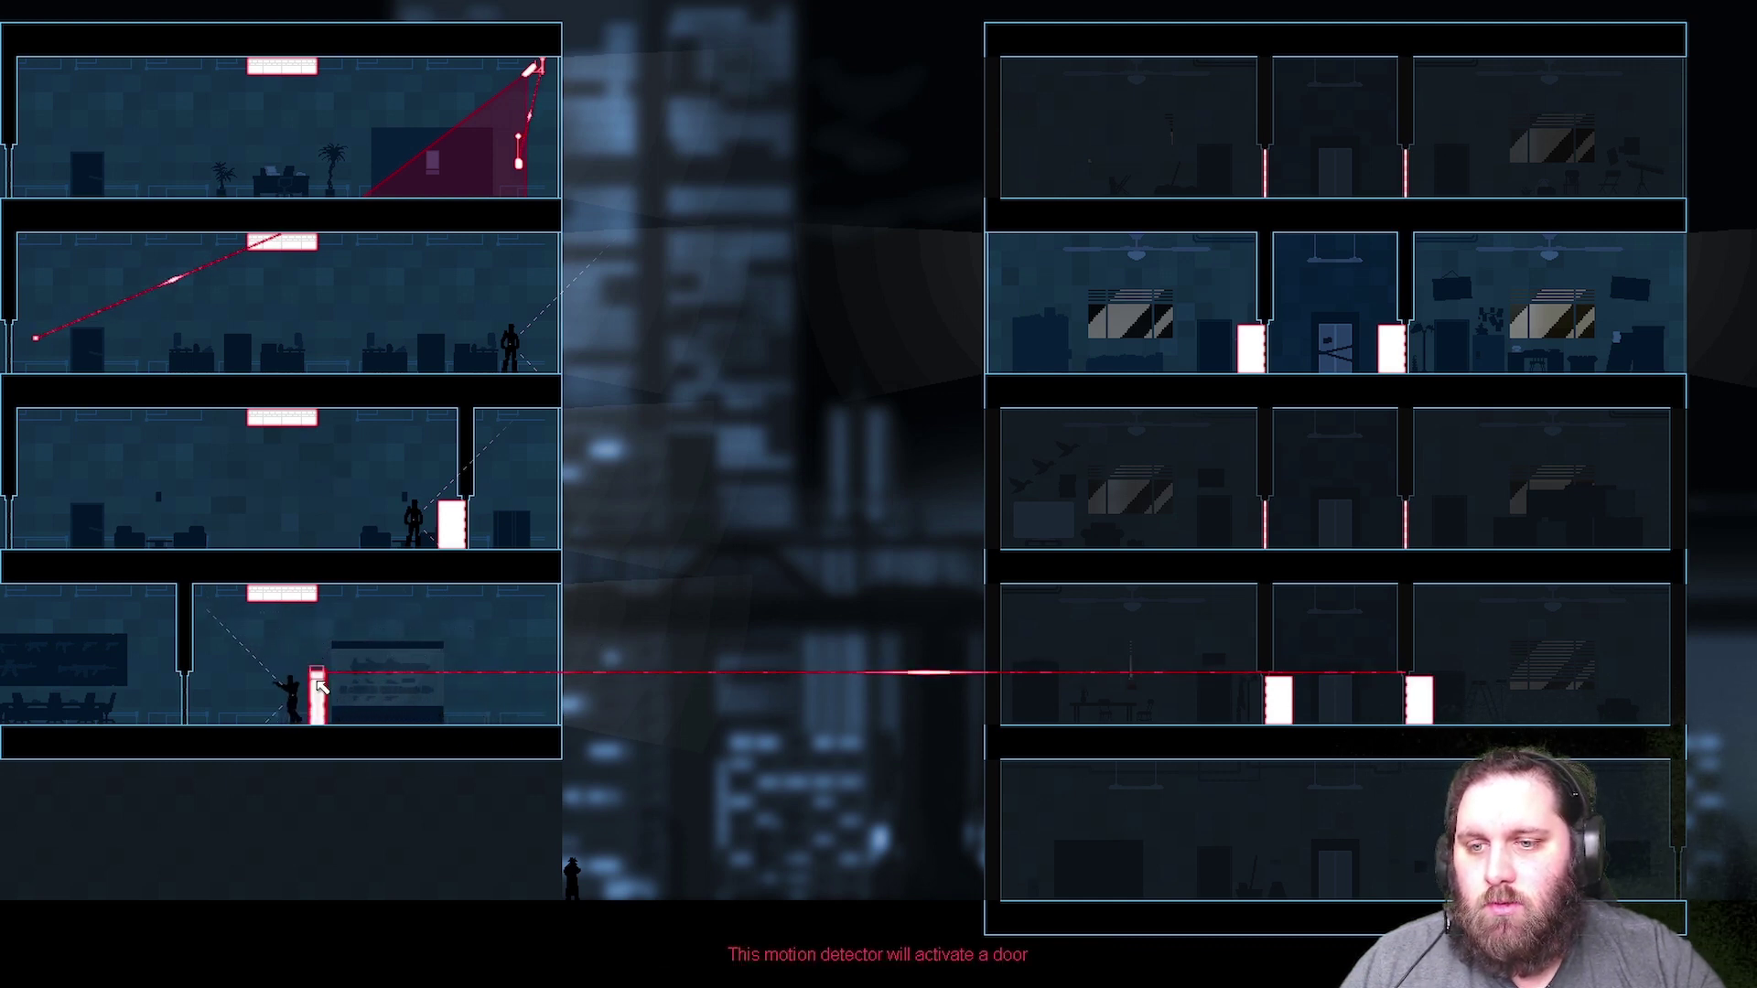
pyautogui.moveTo(319, 687); pyautogui.dragTo(1263, 508)
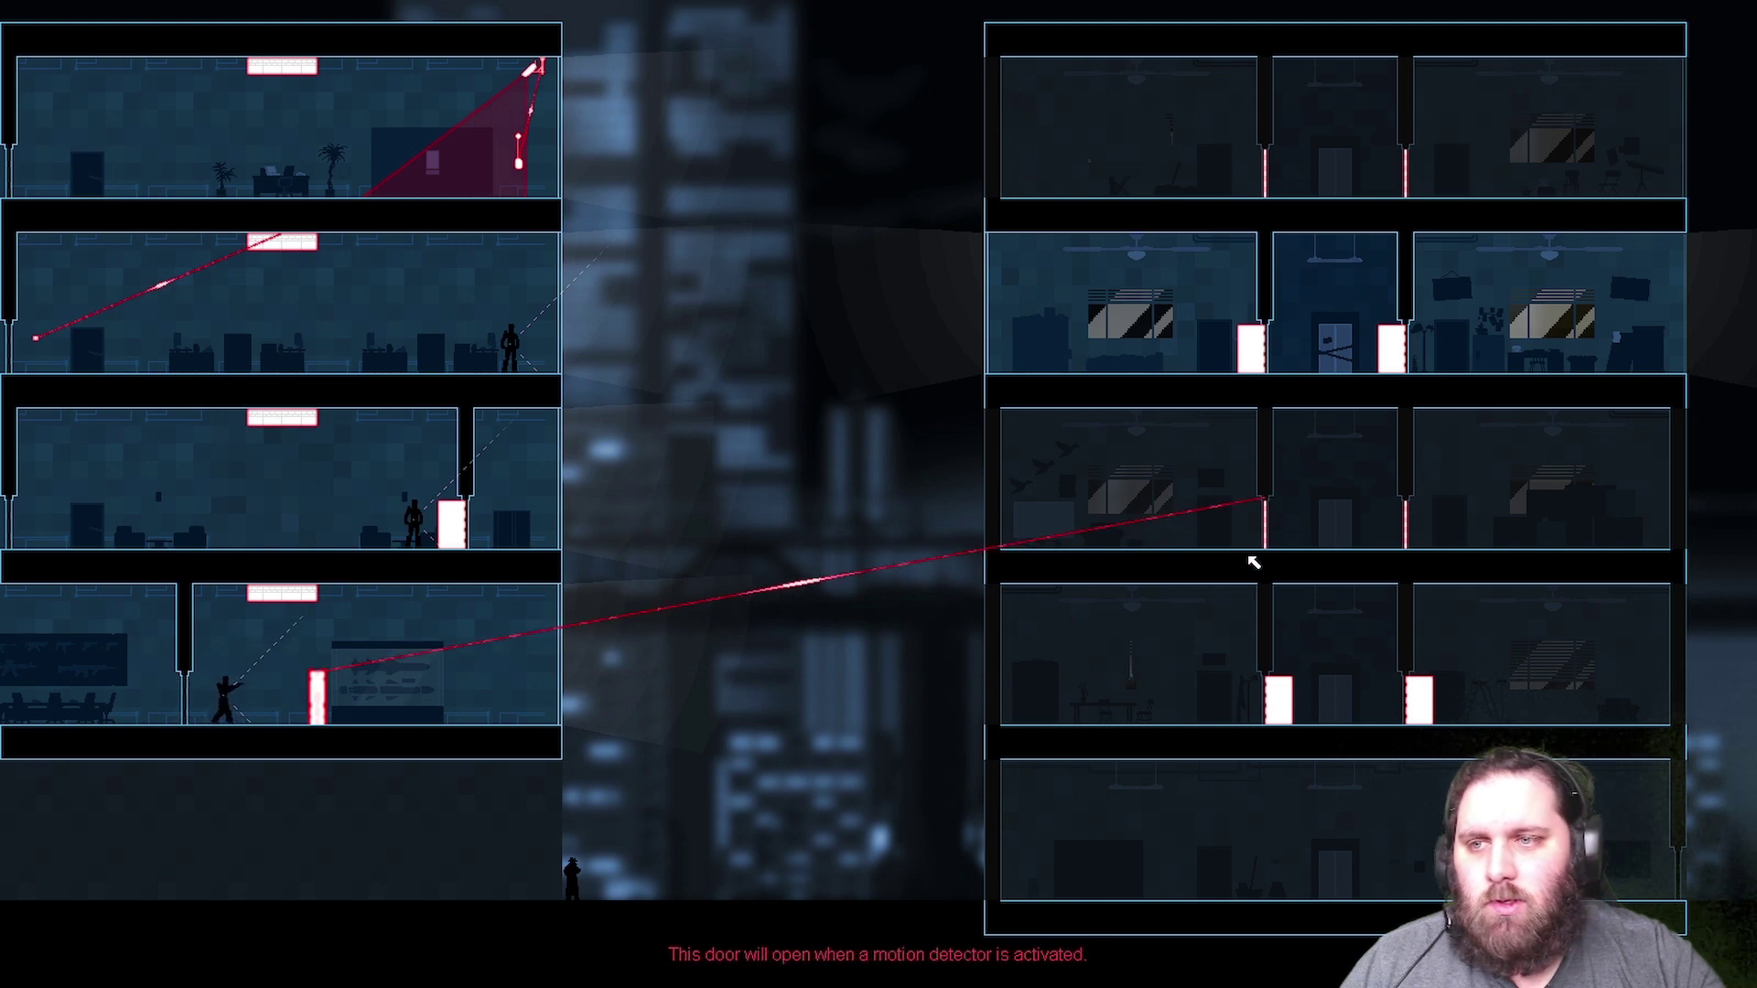
pyautogui.click(34, 336)
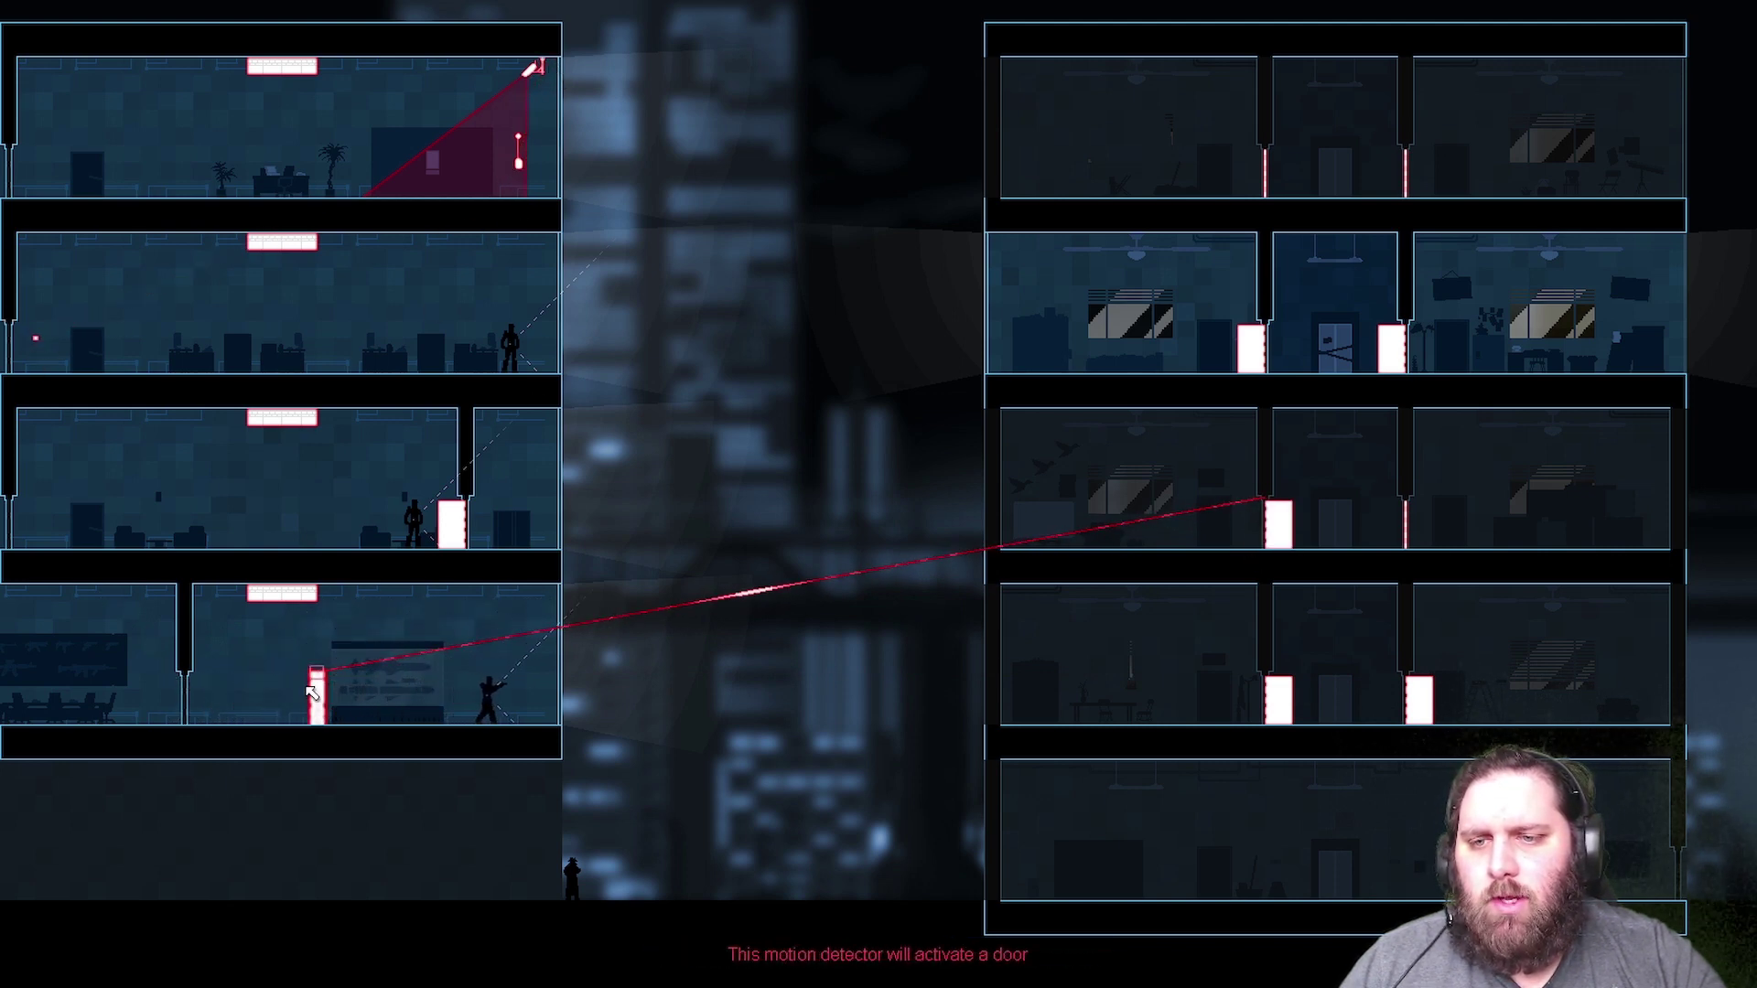
# - Reroute the motion detector's wire across the doors and attach it to a ceiling light
pyautogui.moveTo(309, 695); pyautogui.dragTo(1407, 507)
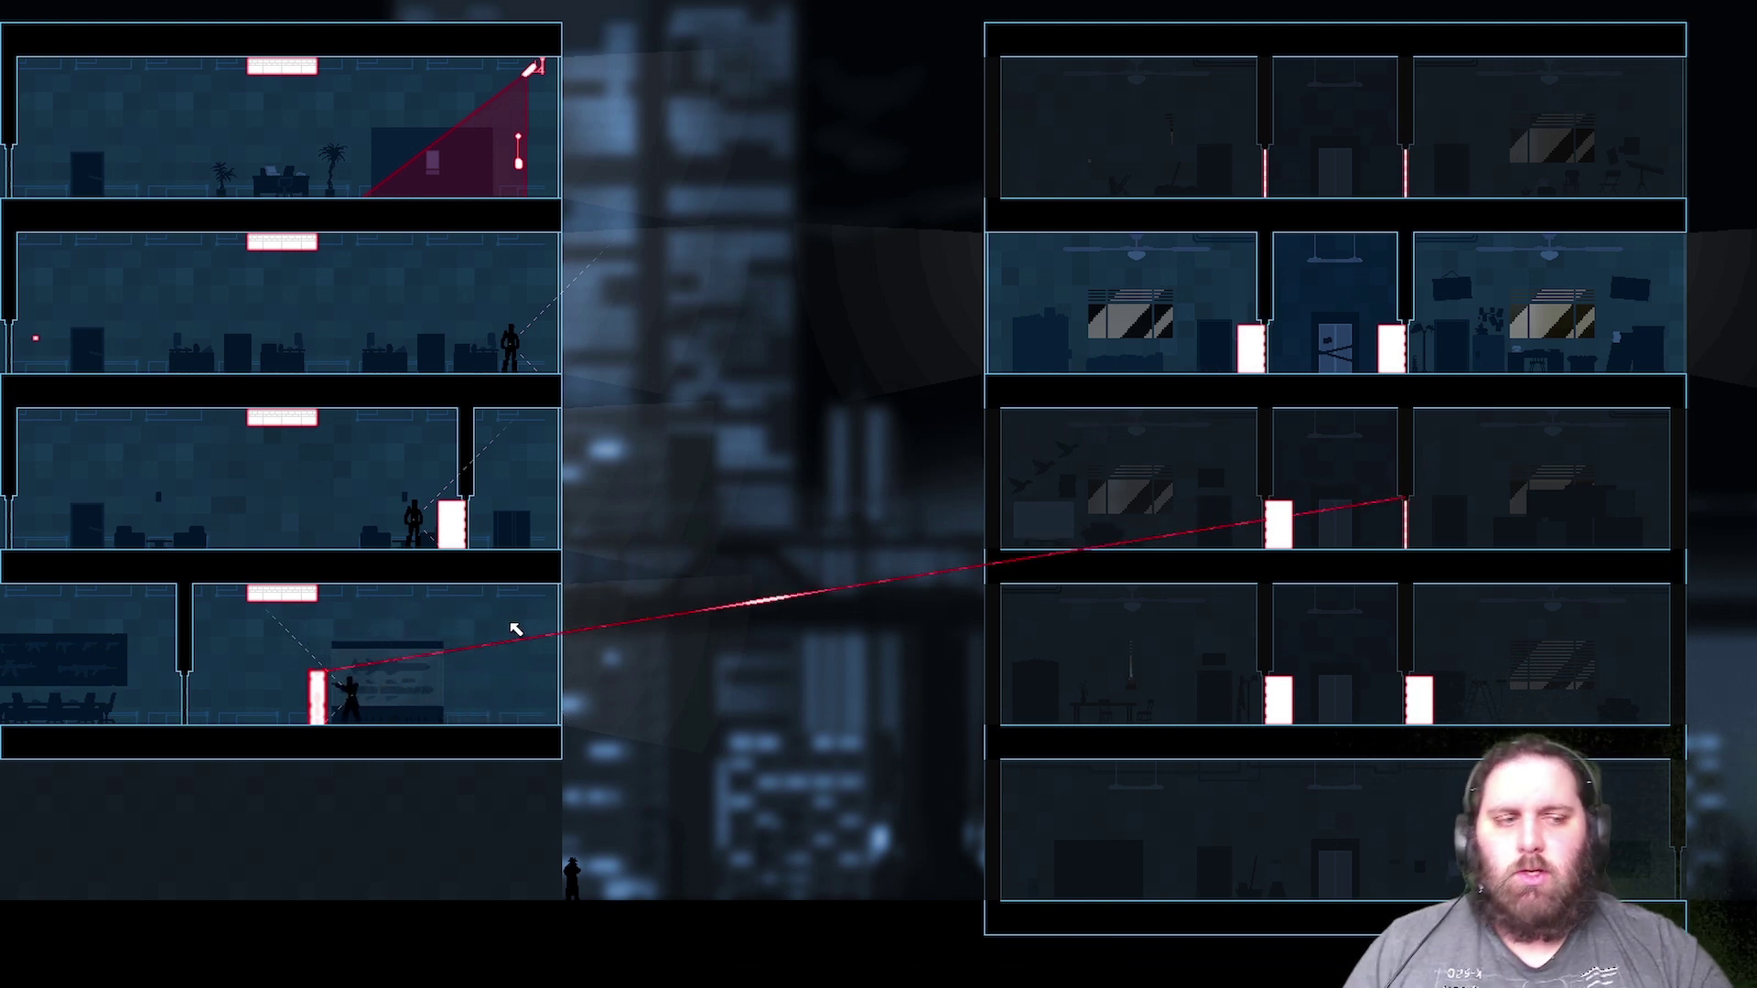
pyautogui.moveTo(330, 673)
pyautogui.mouseDown()
pyautogui.moveTo(556, 528)
pyautogui.moveTo(1265, 146)
pyautogui.mouseUp()
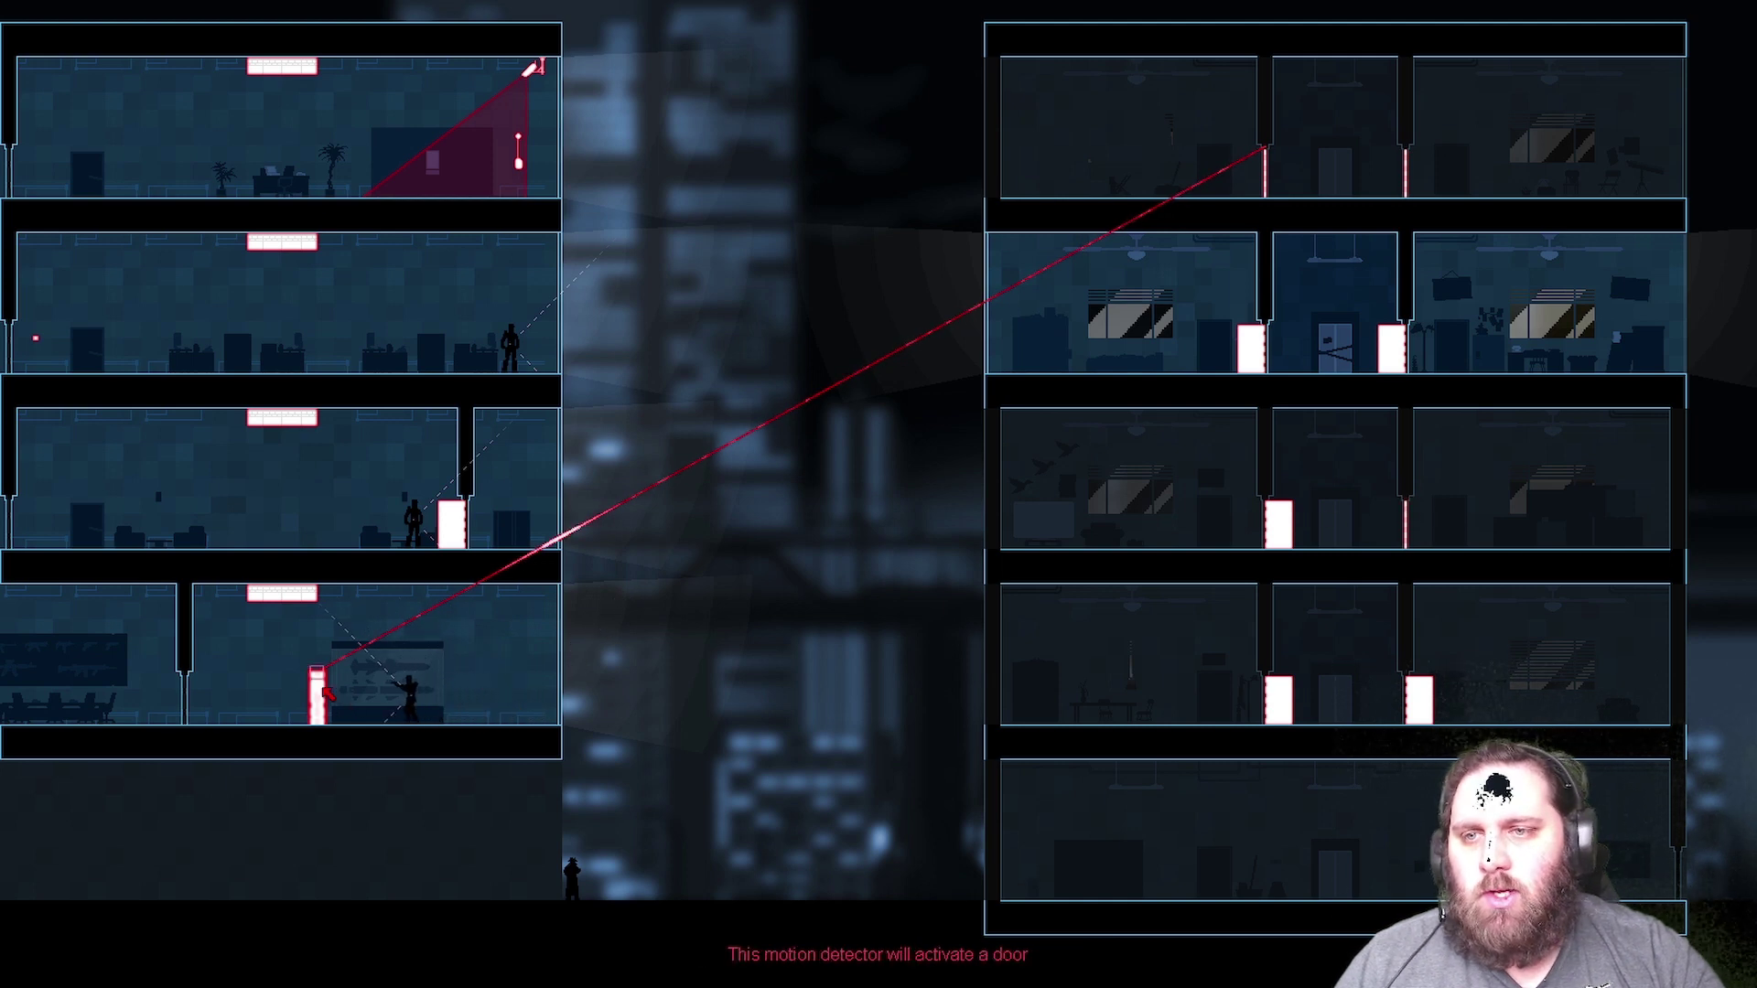
pyautogui.moveTo(299, 679); pyautogui.dragTo(1406, 154)
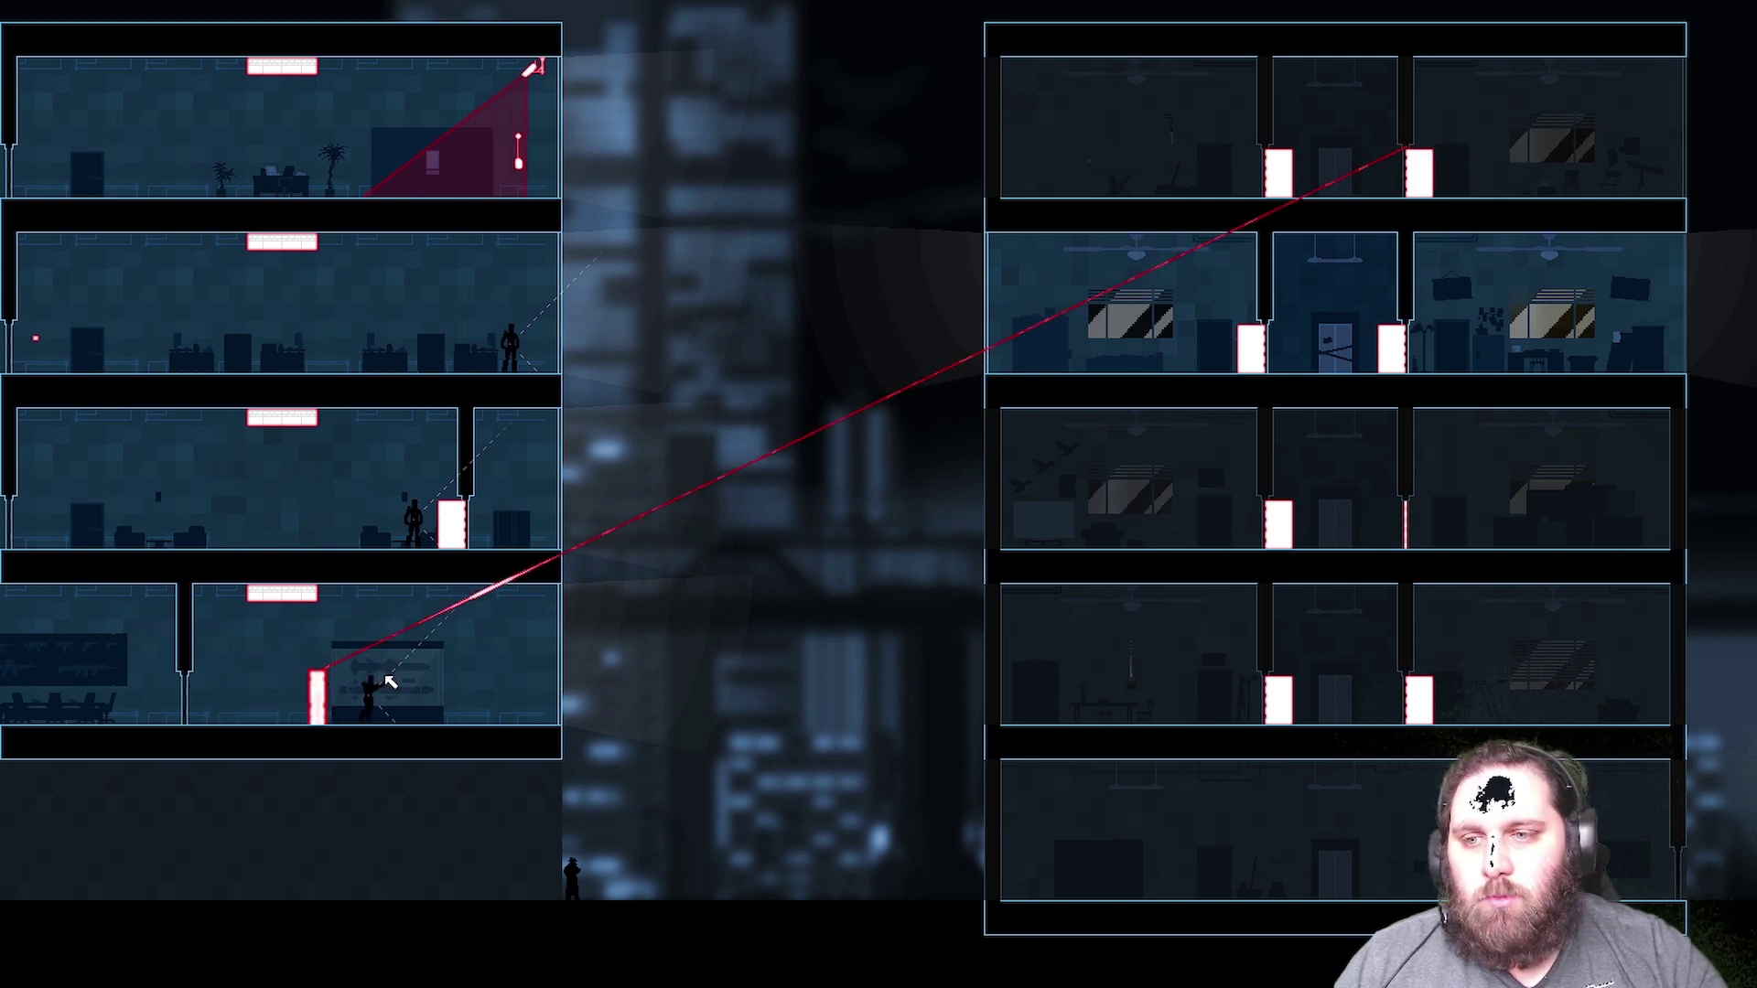
pyautogui.moveTo(318, 672); pyautogui.dragTo(1406, 497)
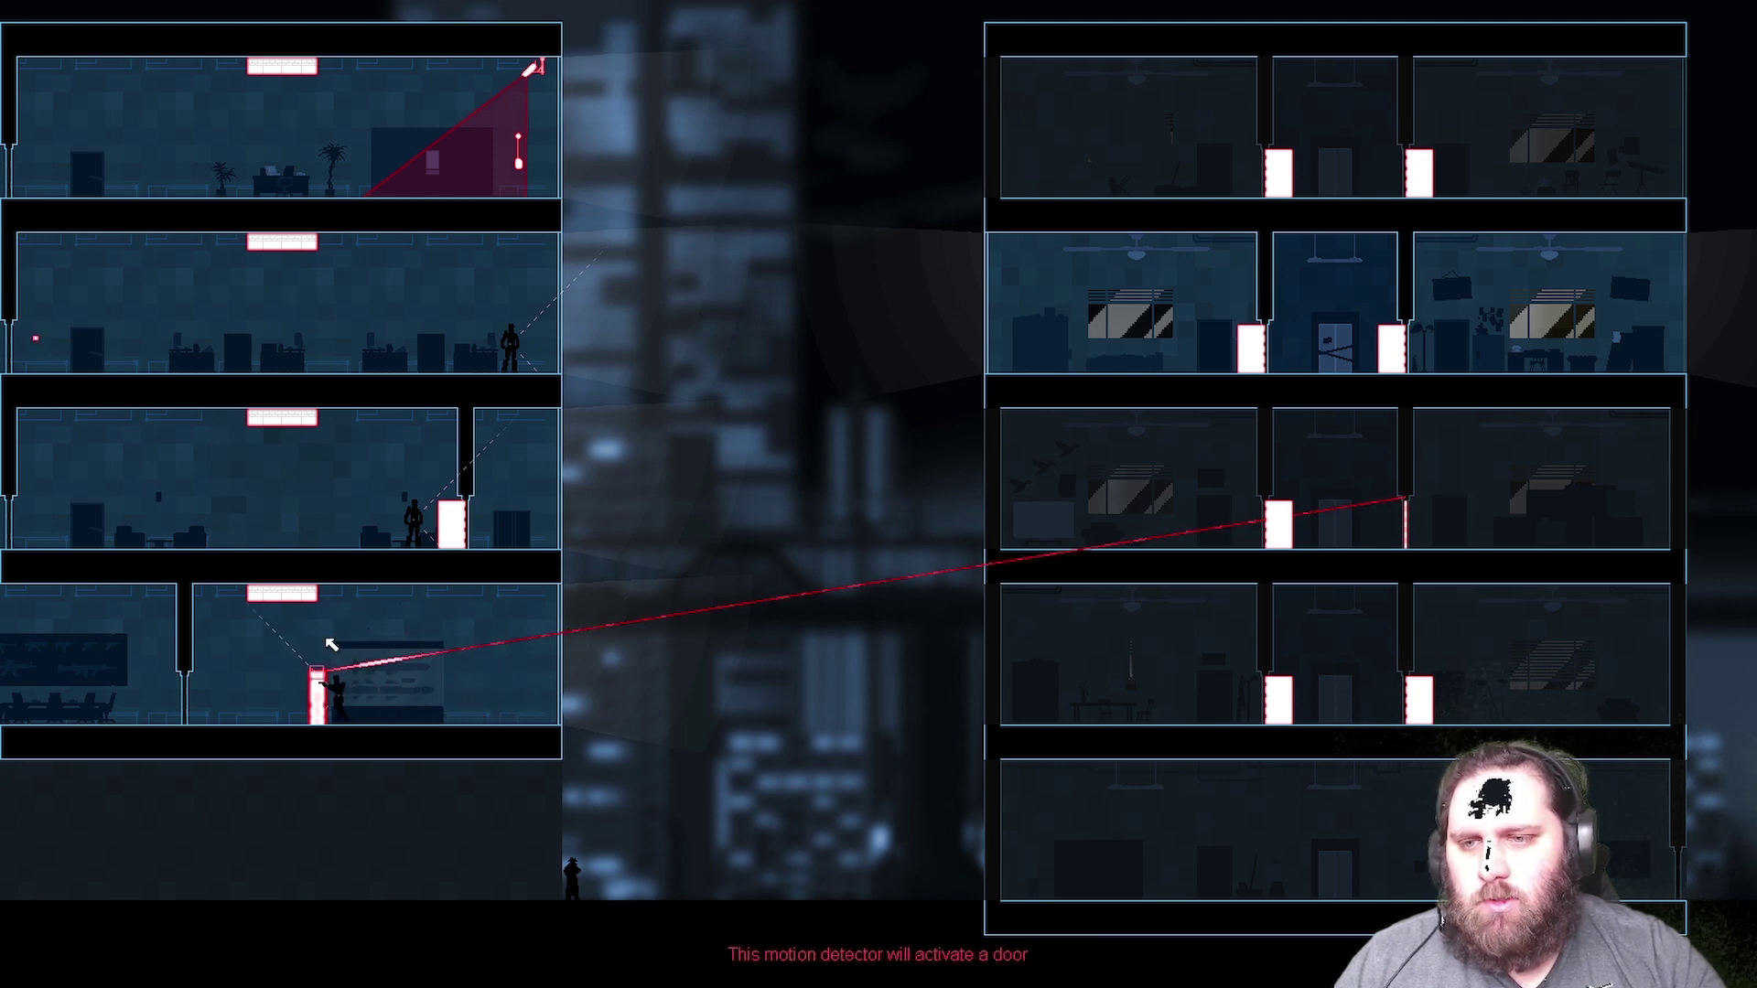
pyautogui.moveTo(320, 673); pyautogui.dragTo(302, 604)
pyautogui.click(302, 603)
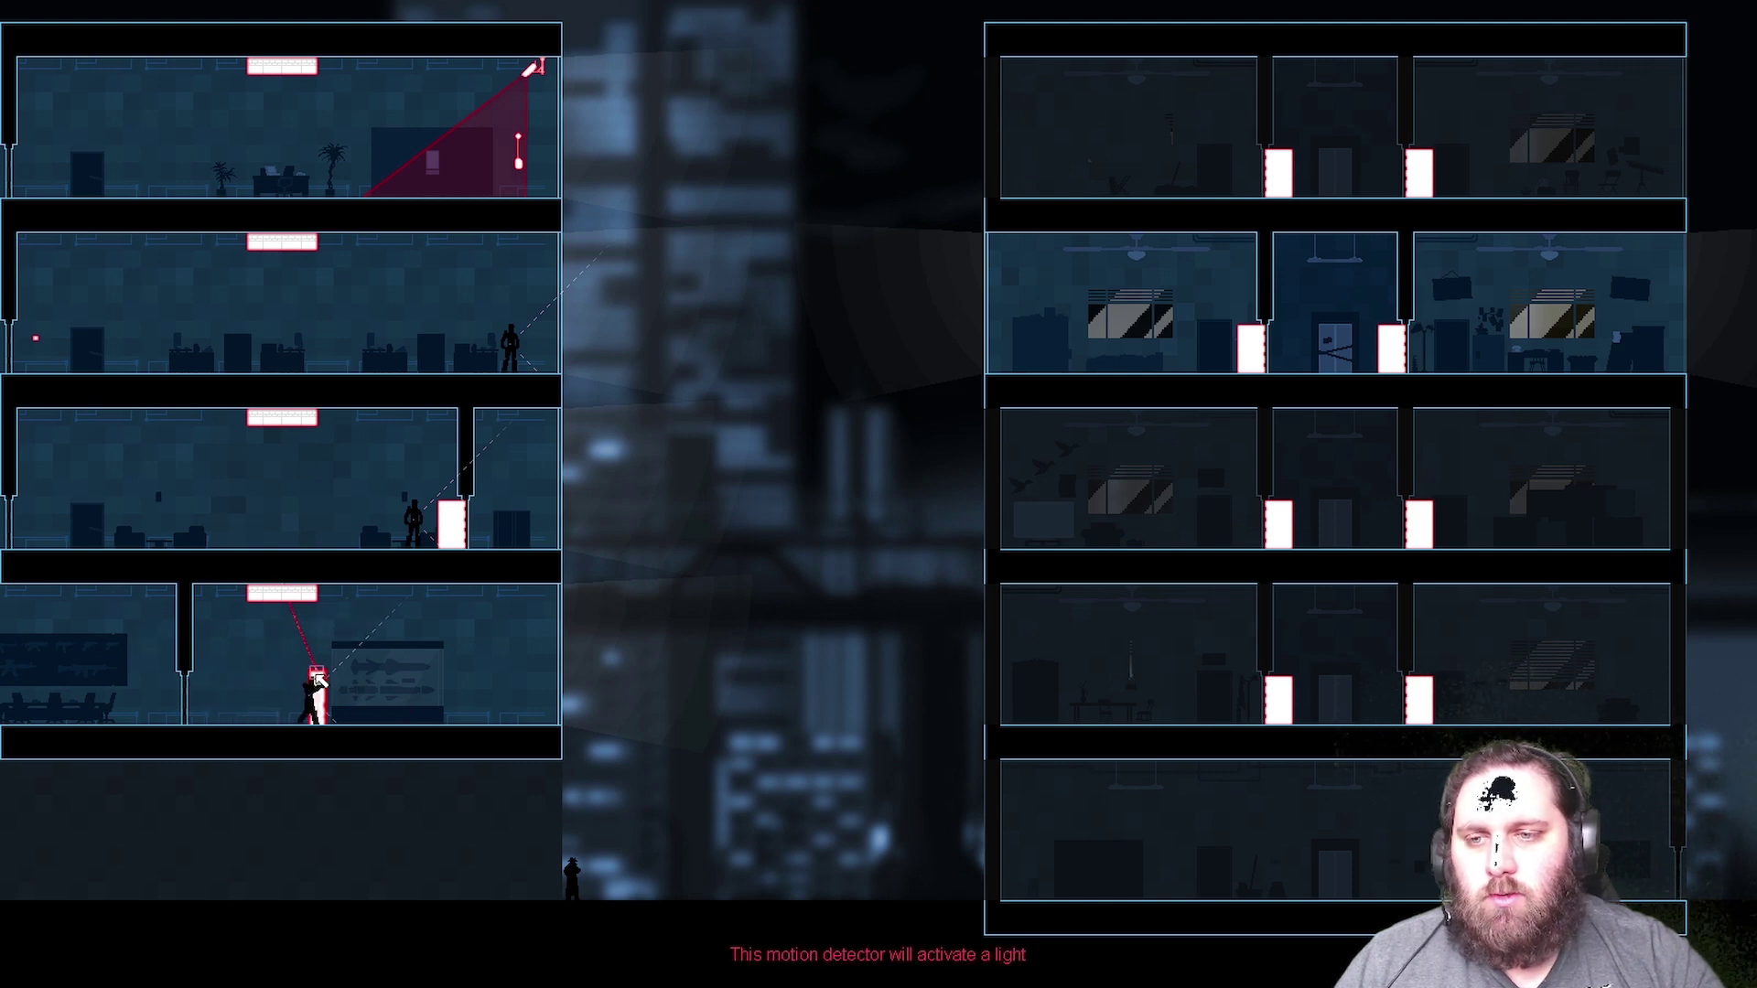
# - Rewire the floor lights, pull the detector's wire off the light, and exit Crosslink
pyautogui.moveTo(281, 593); pyautogui.dragTo(283, 420)
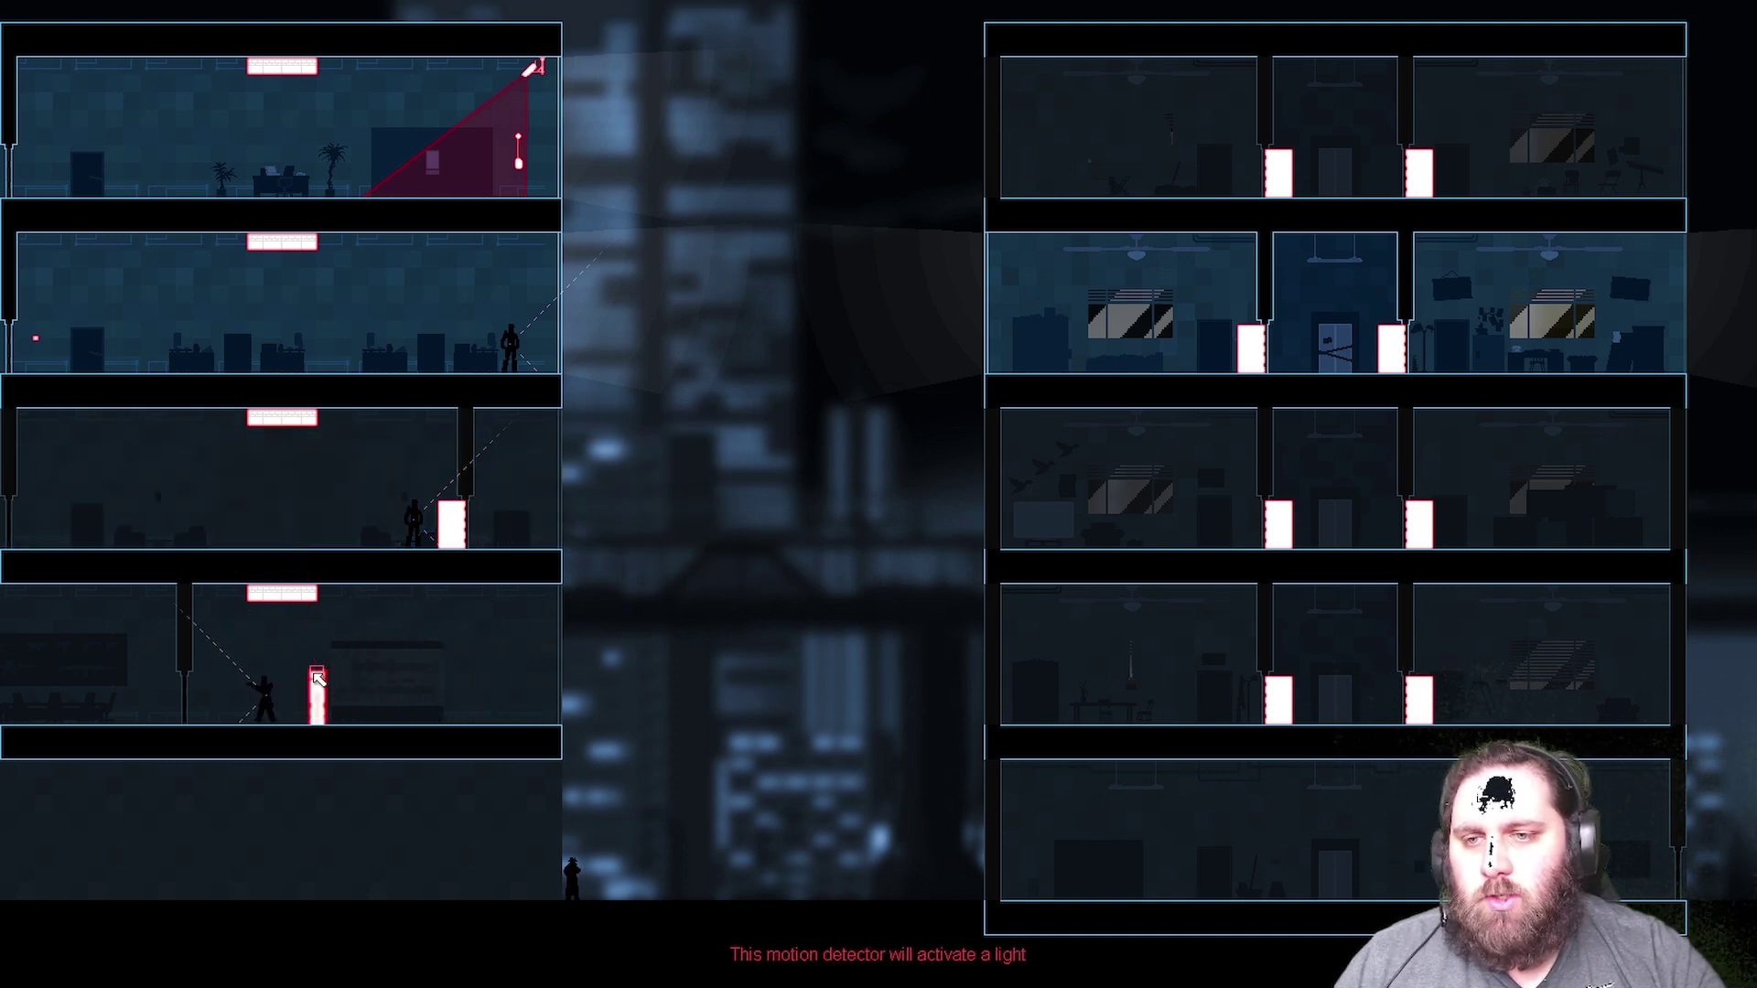
pyautogui.moveTo(315, 675); pyautogui.dragTo(296, 240)
pyautogui.click(296, 241)
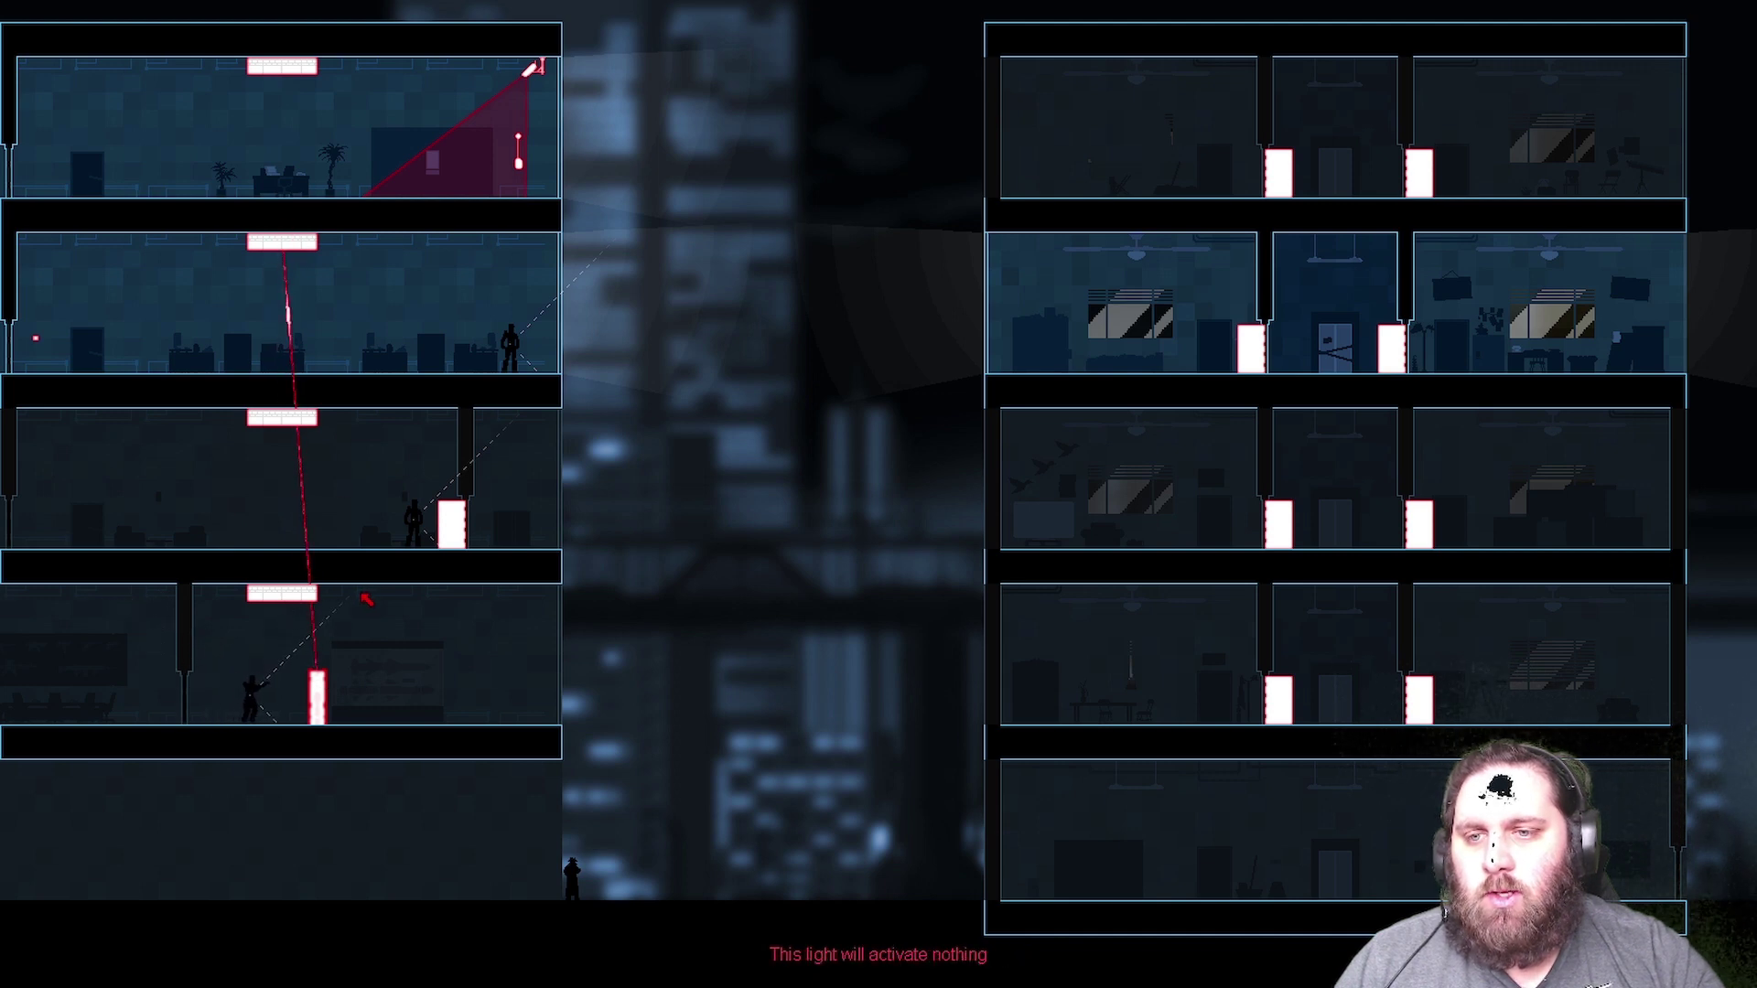
pyautogui.moveTo(316, 687)
pyautogui.mouseDown()
pyautogui.moveTo(327, 189)
pyautogui.moveTo(282, 65)
pyautogui.mouseUp()
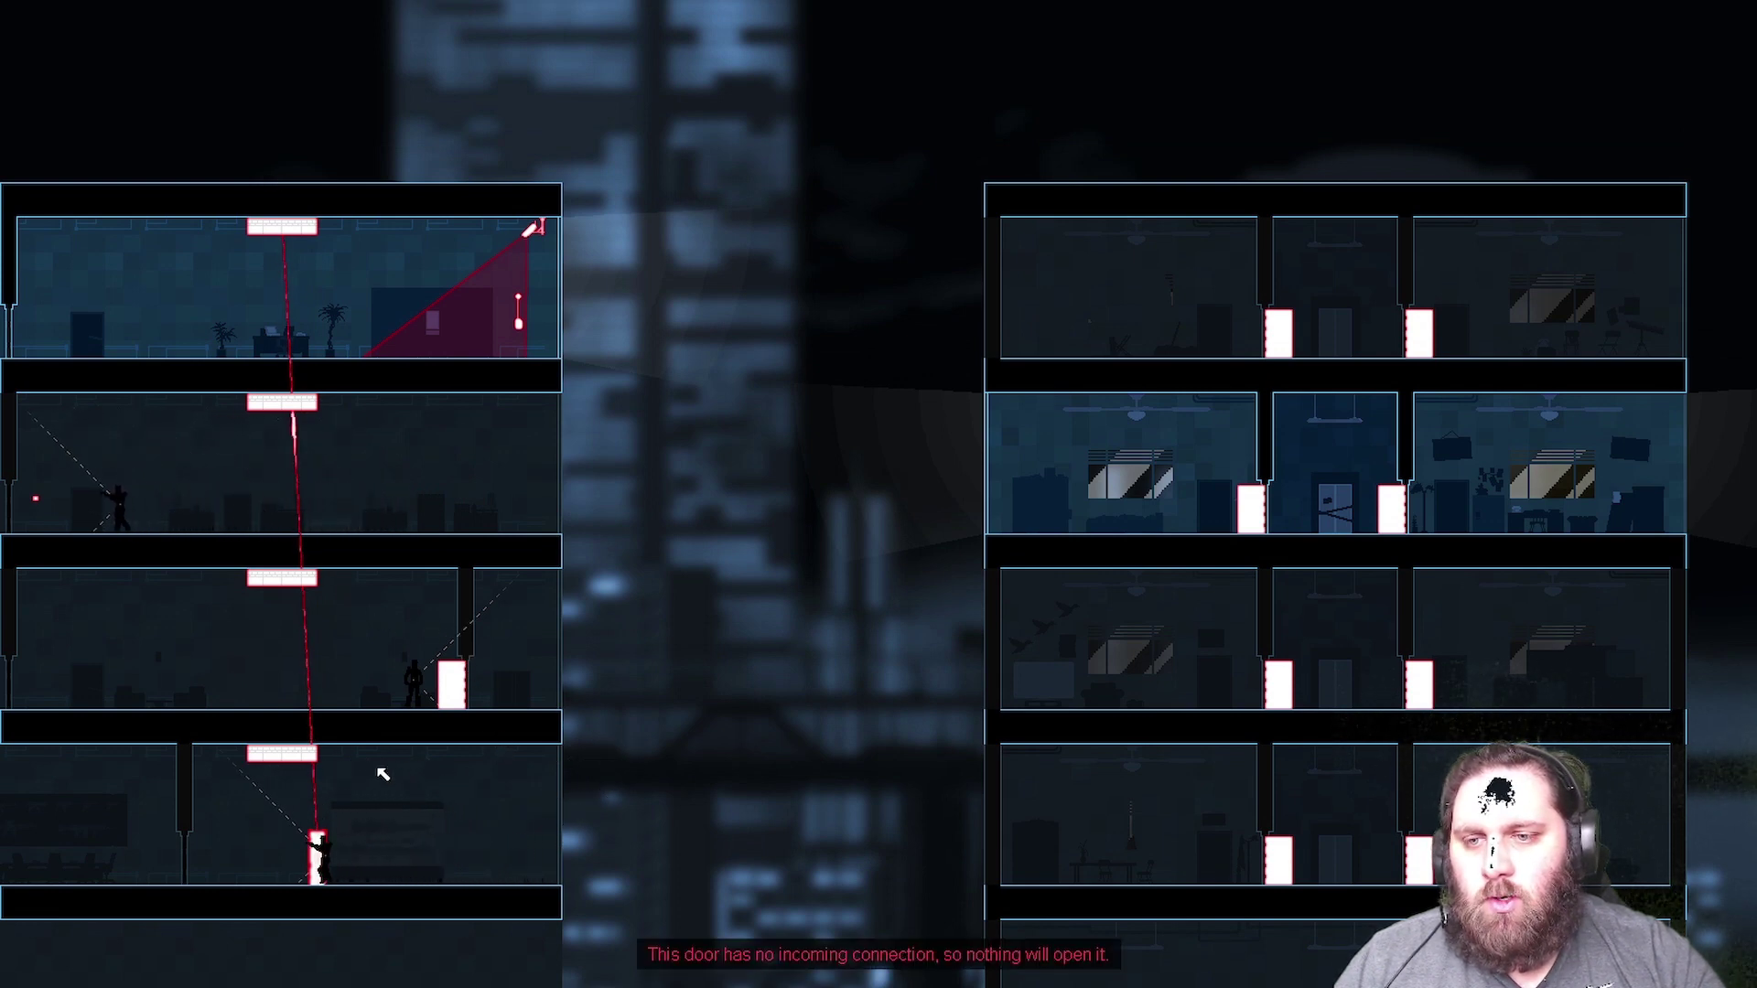
pyautogui.press('space')
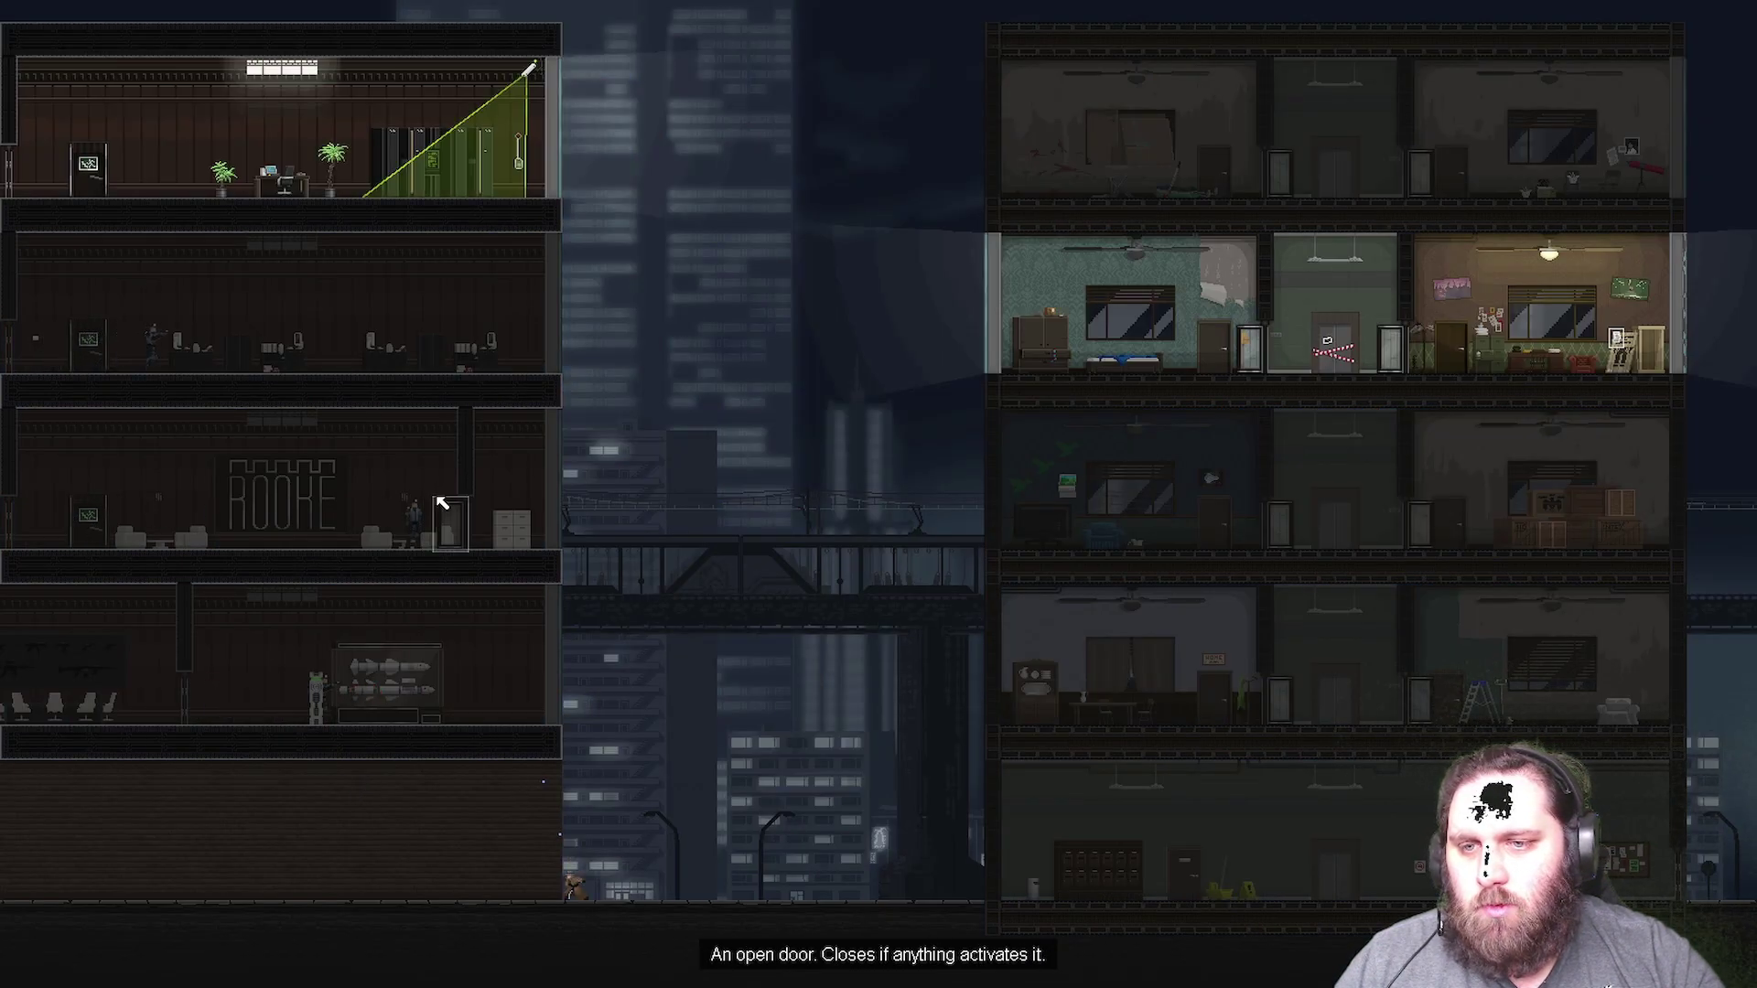
# - Wire the motion detector to the door, then link the bottom door to the ceiling light
pyautogui.press('space')
pyautogui.moveTo(315, 694); pyautogui.dragTo(473, 503)
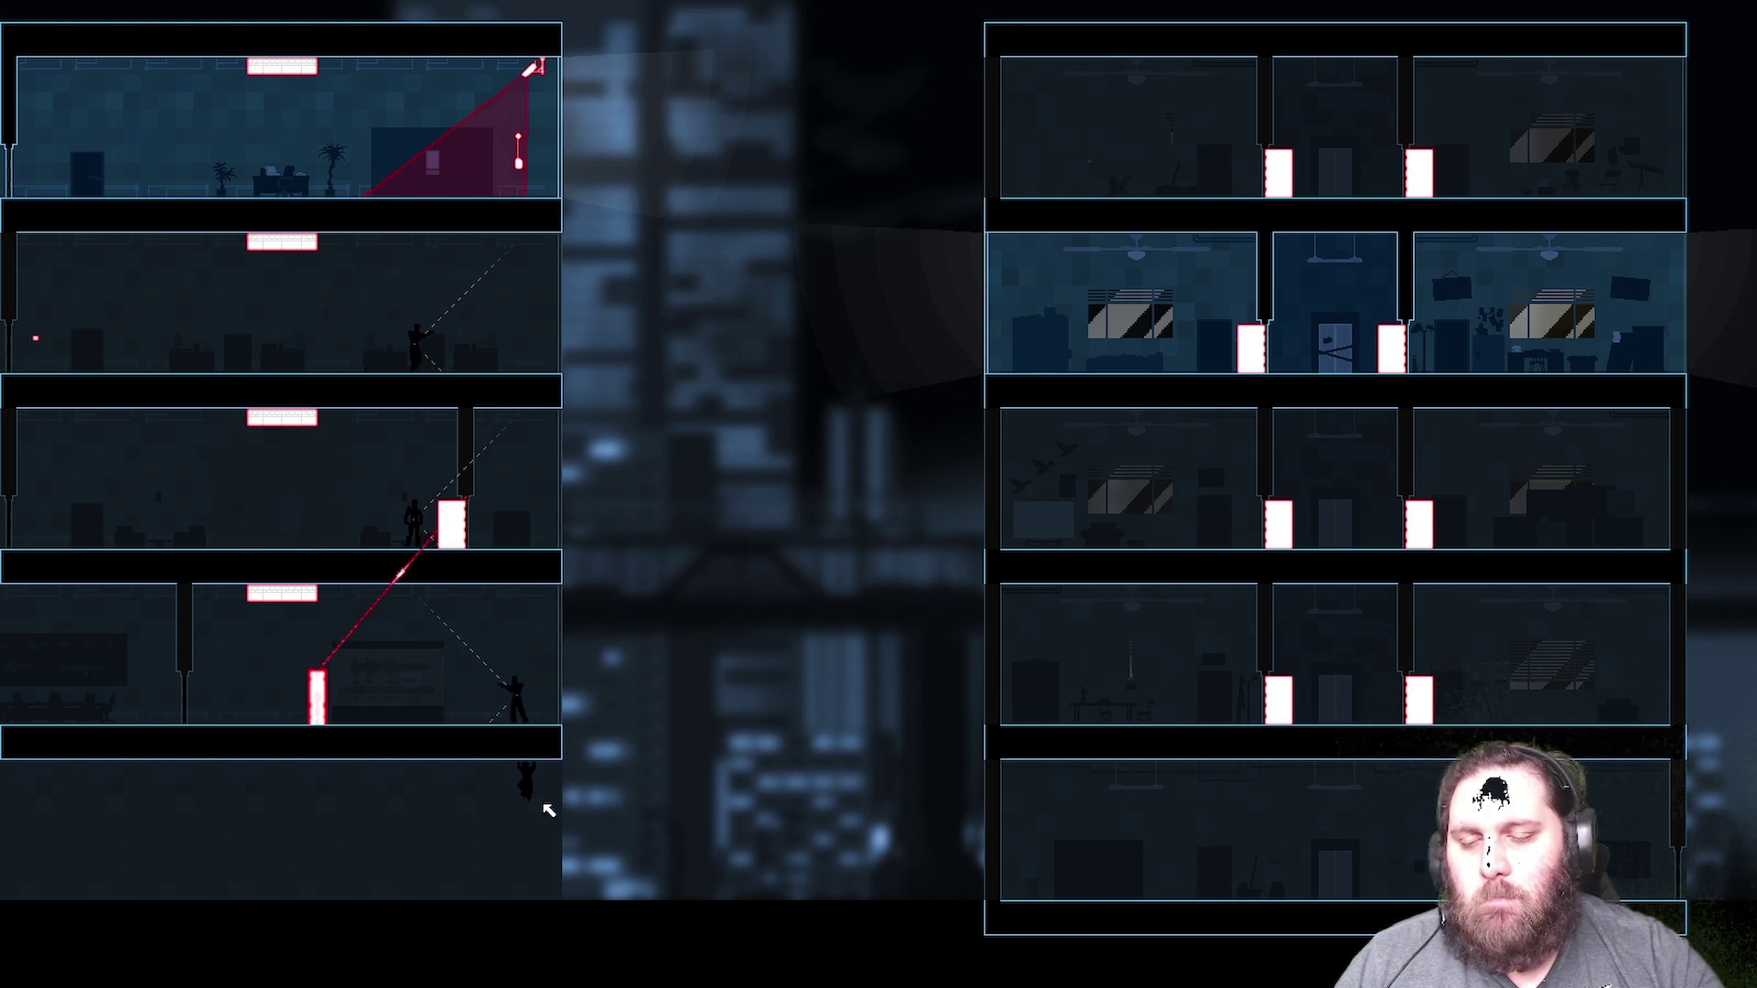
pyautogui.moveTo(315, 694)
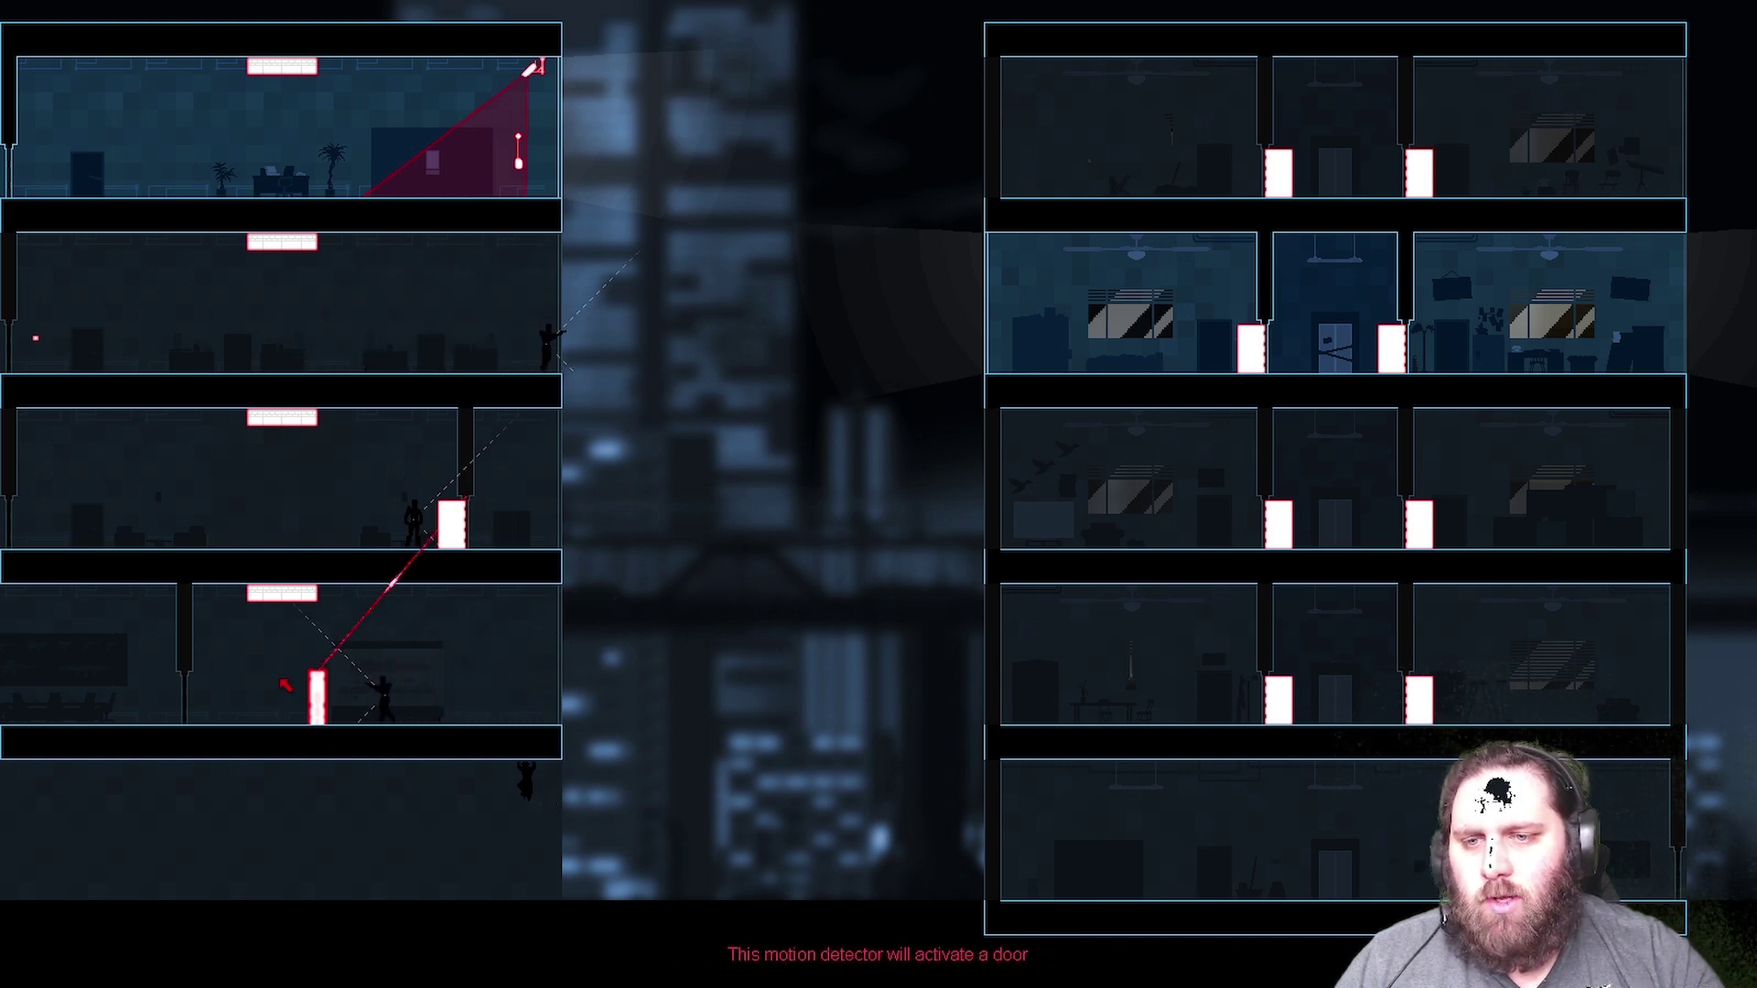
pyautogui.press('space')
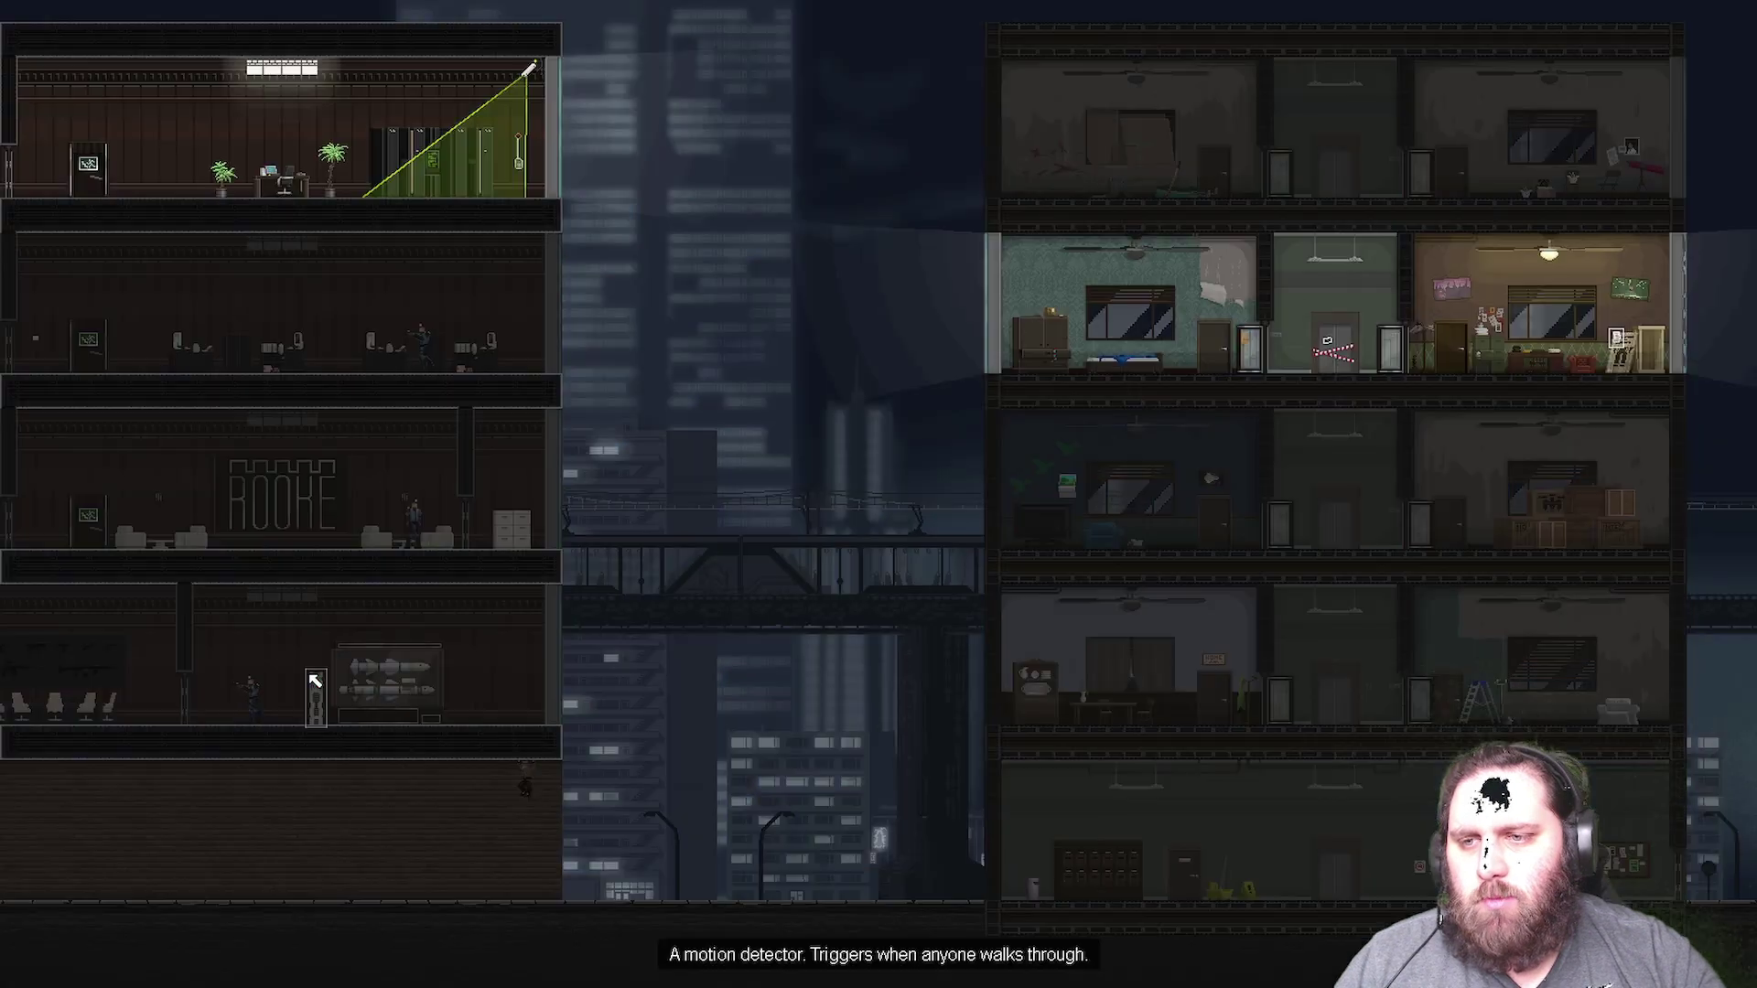
pyautogui.press('space')
pyautogui.moveTo(317, 693); pyautogui.dragTo(306, 88)
pyautogui.press('space')
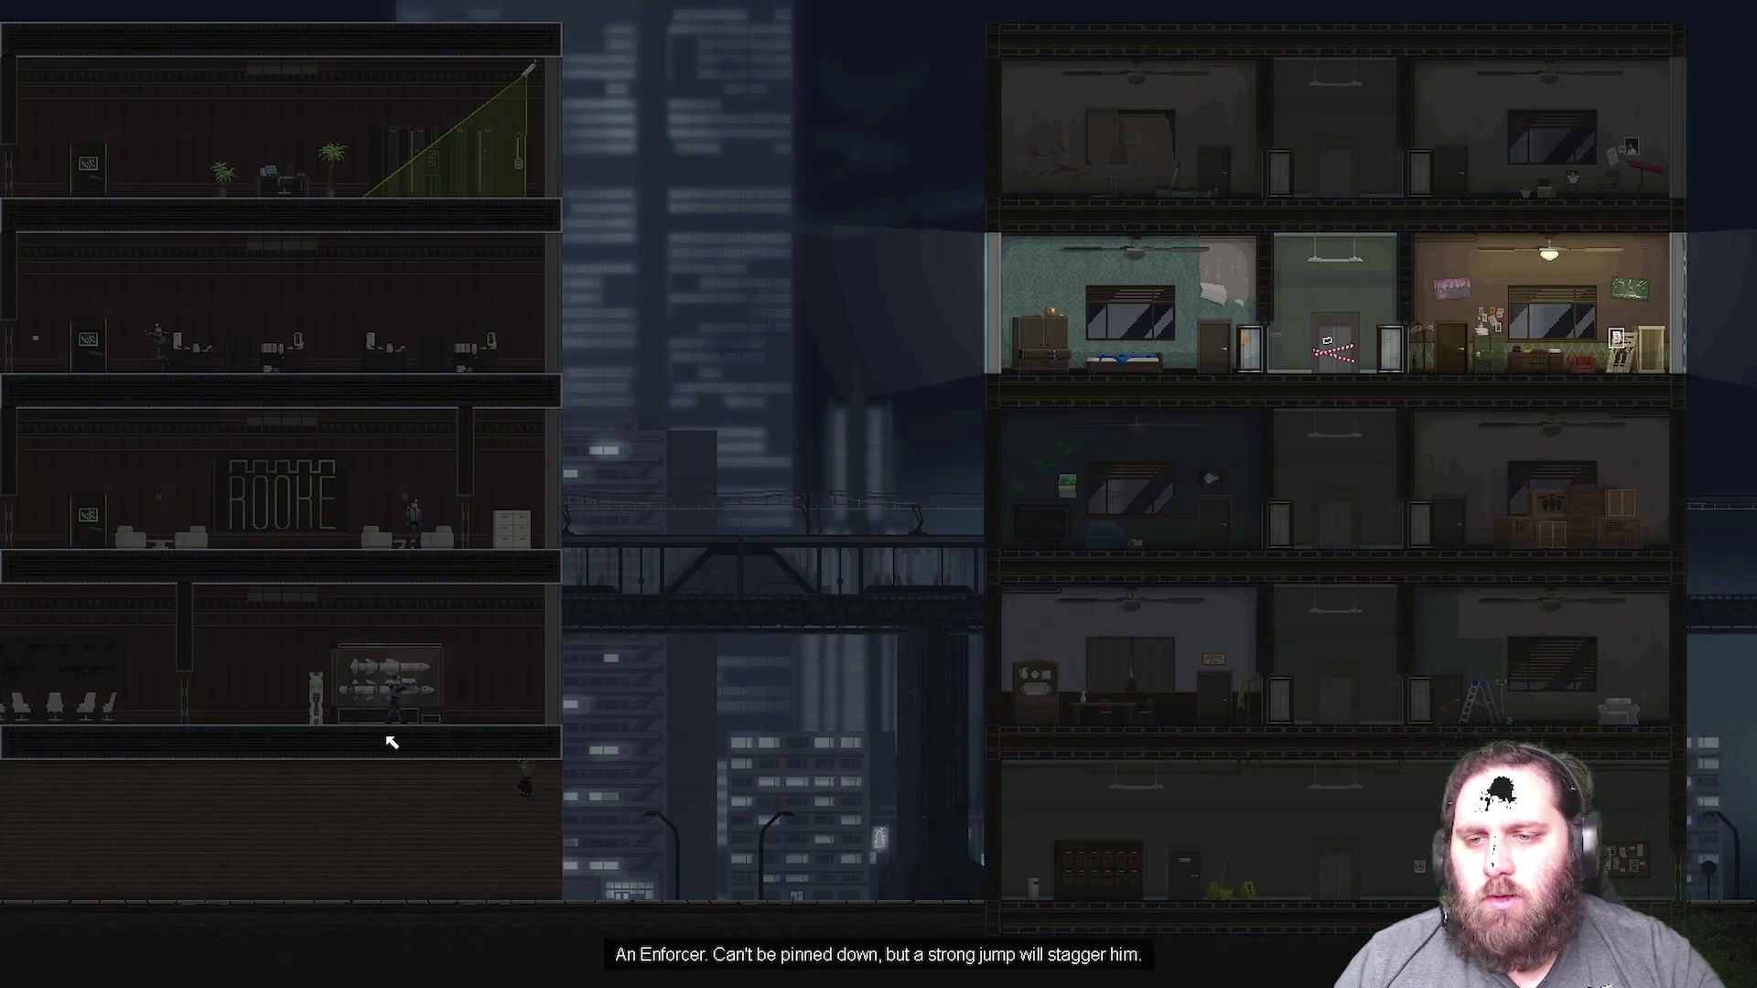
pyautogui.press('space')
pyautogui.press('space')
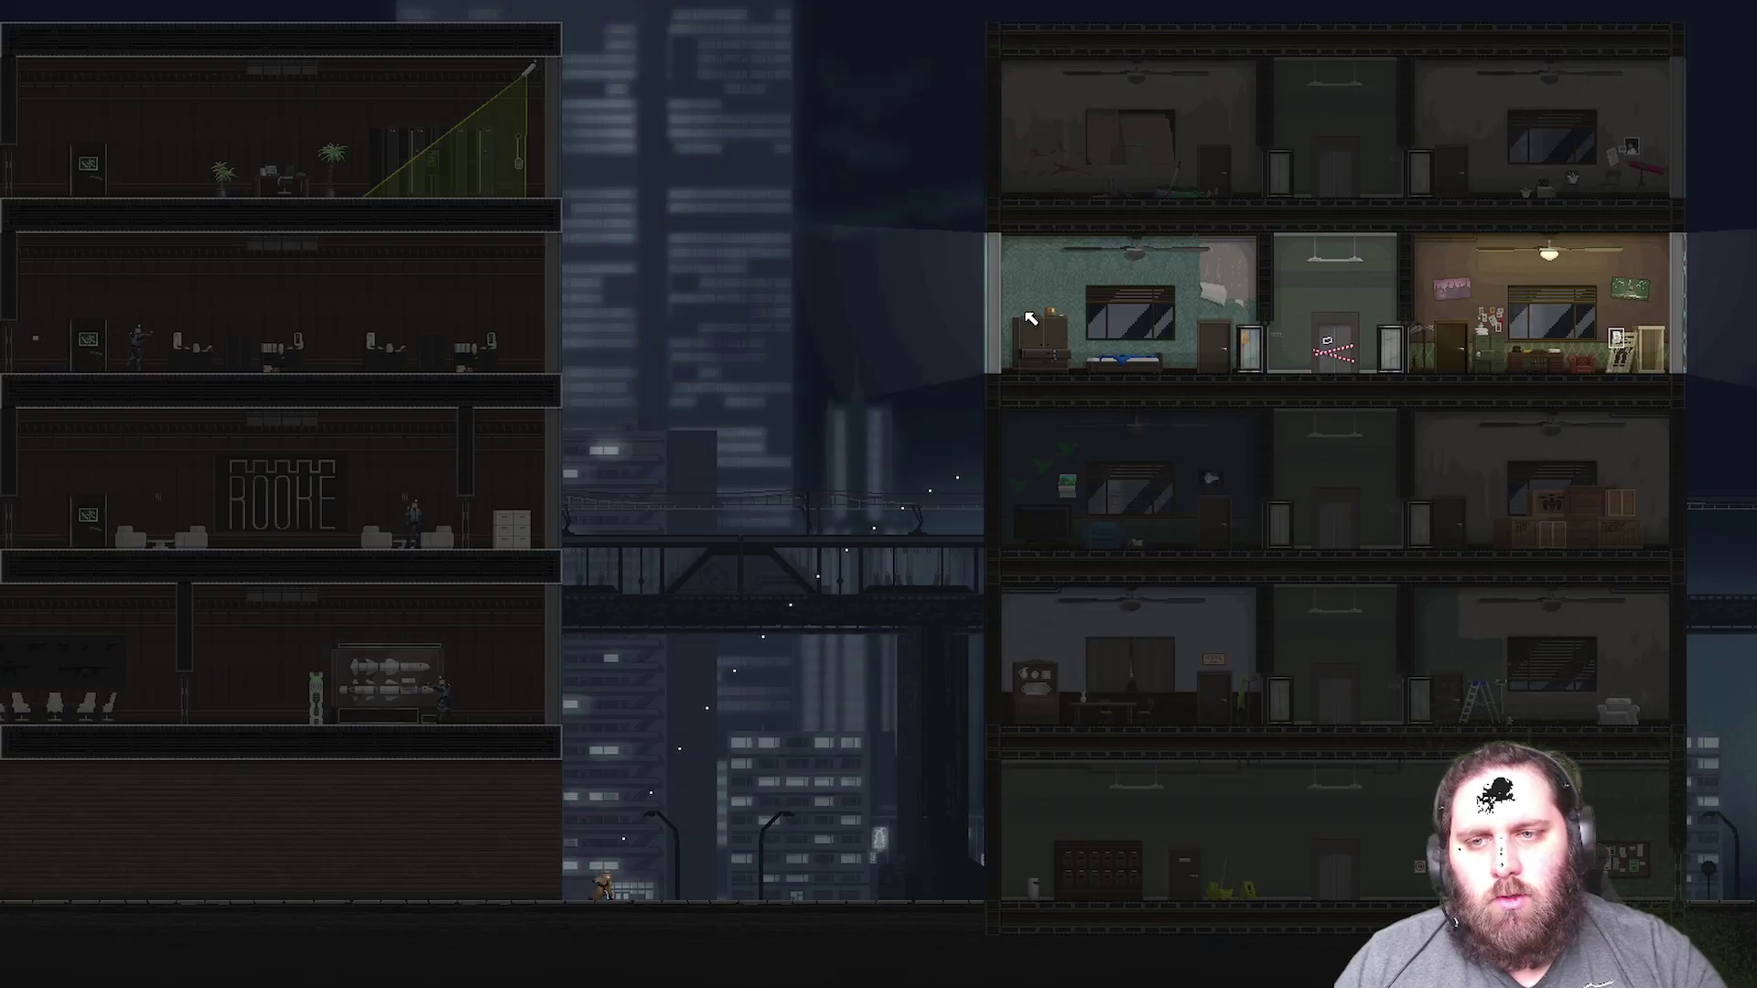
# - Load the latest autosave and jump via the right building's wall into the left building's top floor
pyautogui.click(1103, 354)
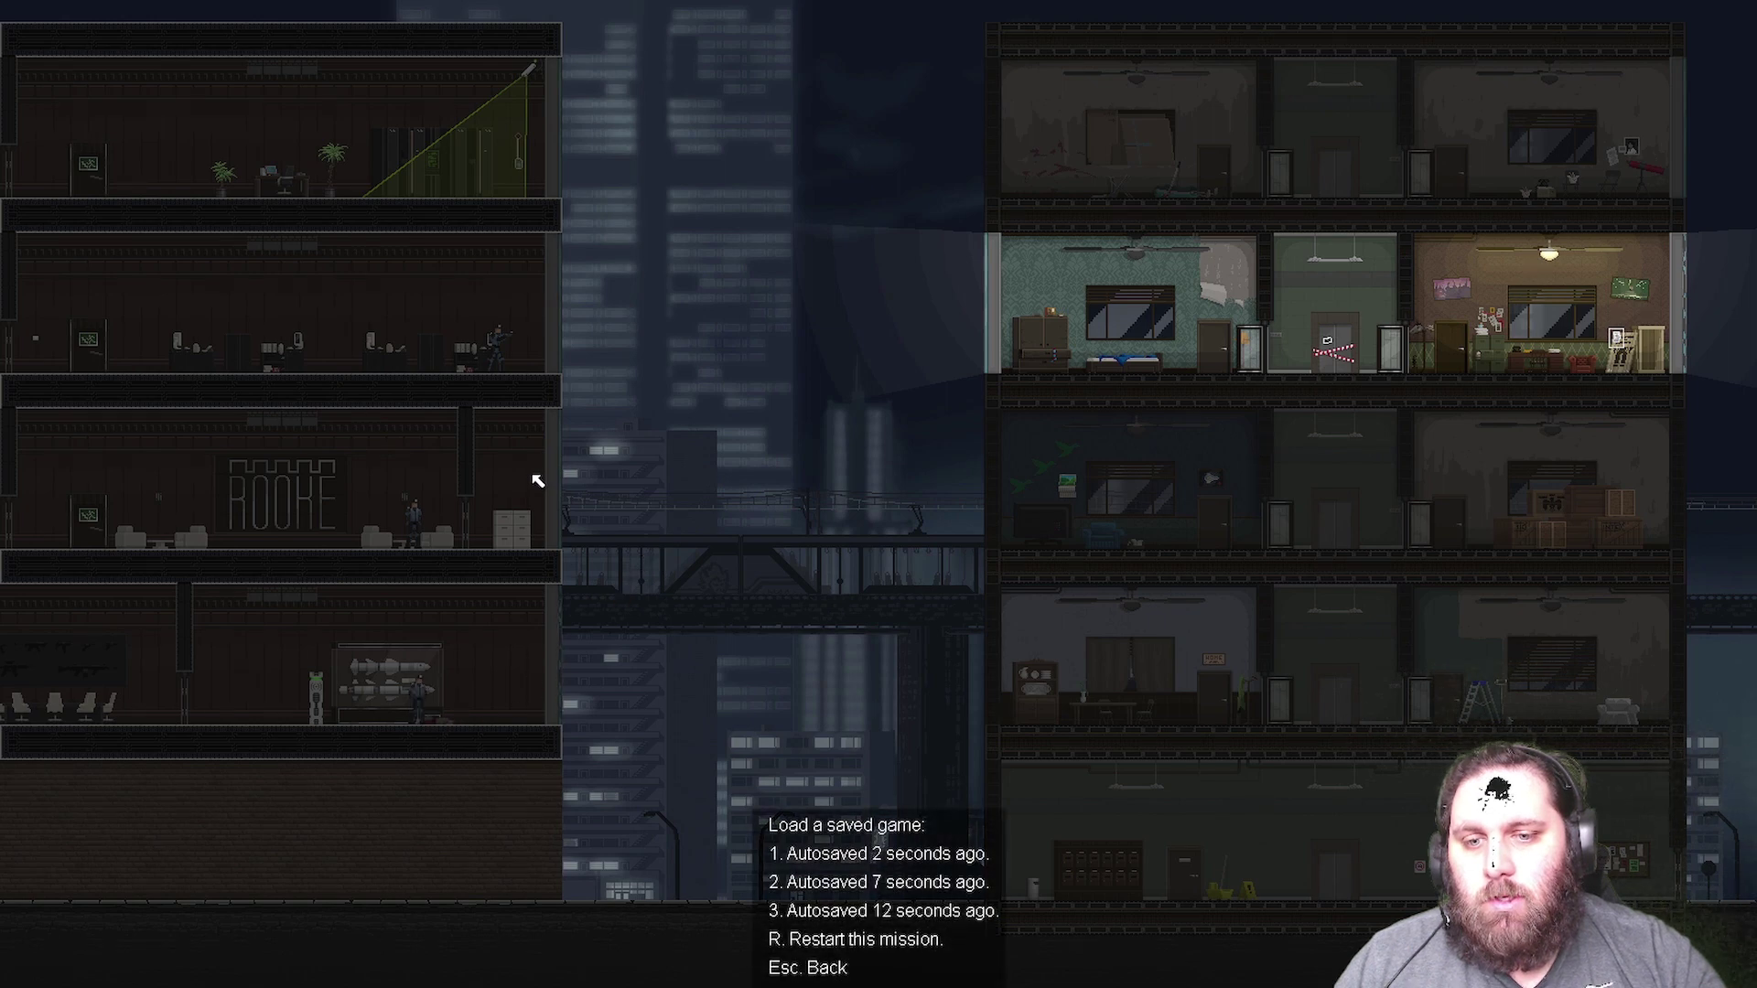
pyautogui.press('1')
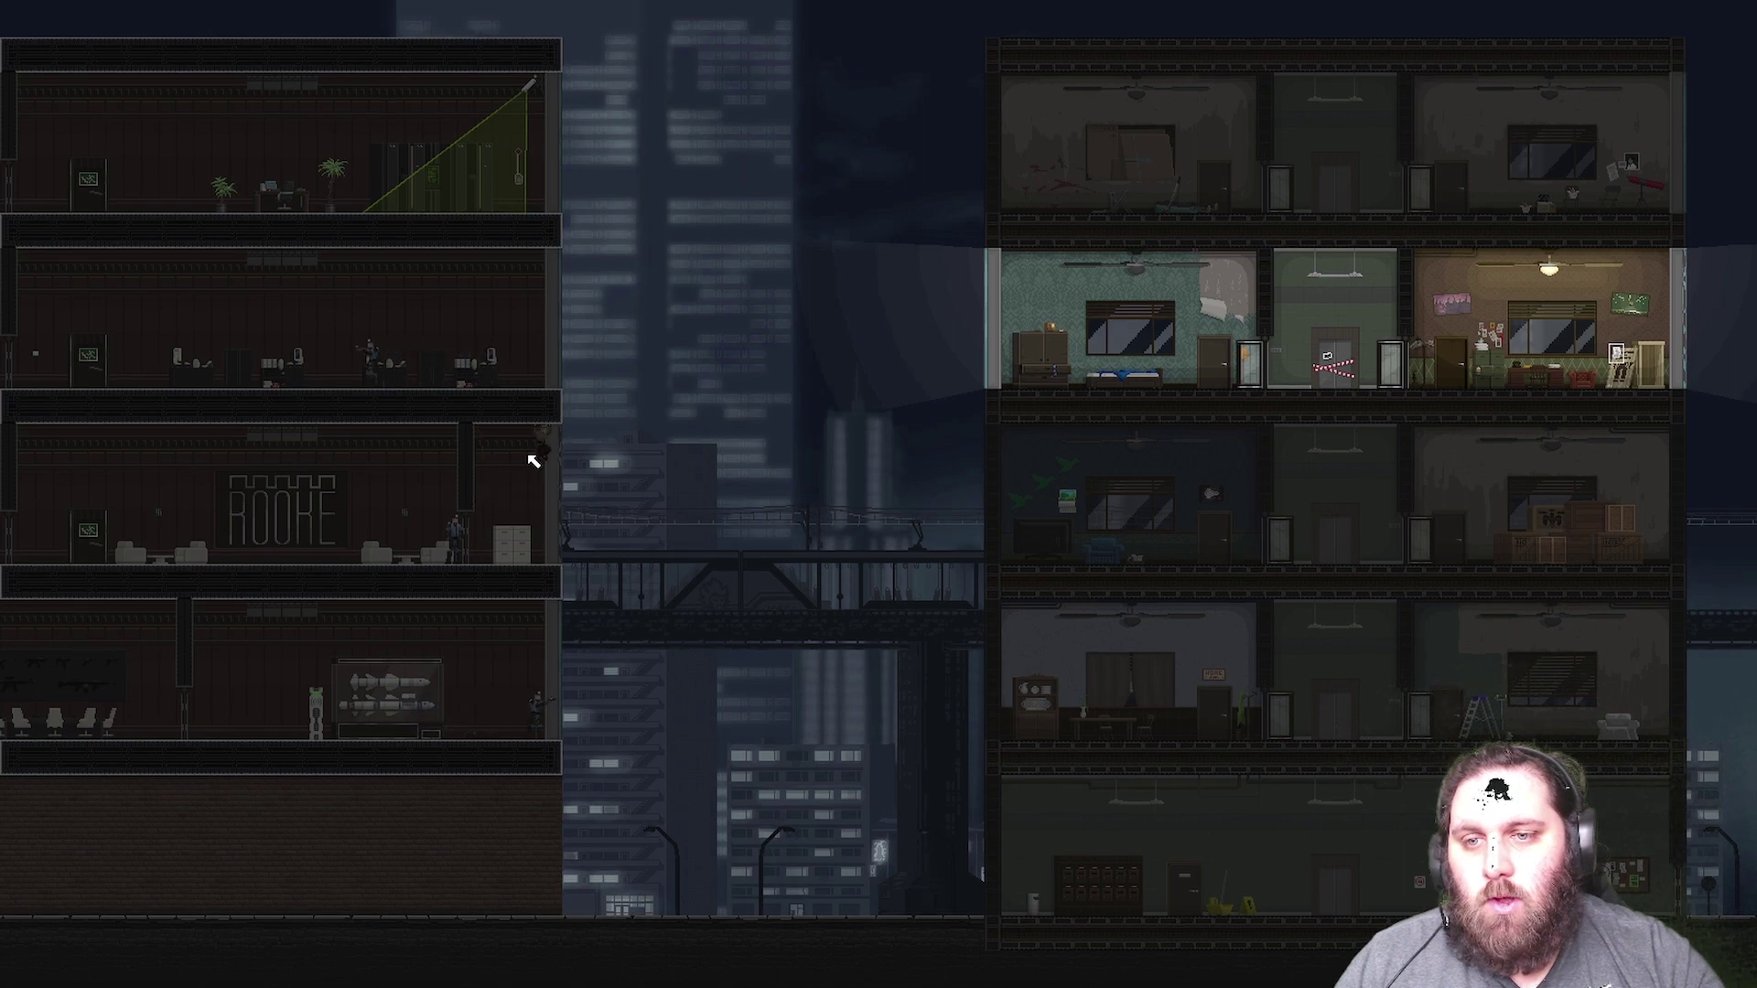
pyautogui.moveTo(537, 463); pyautogui.dragTo(1026, 206)
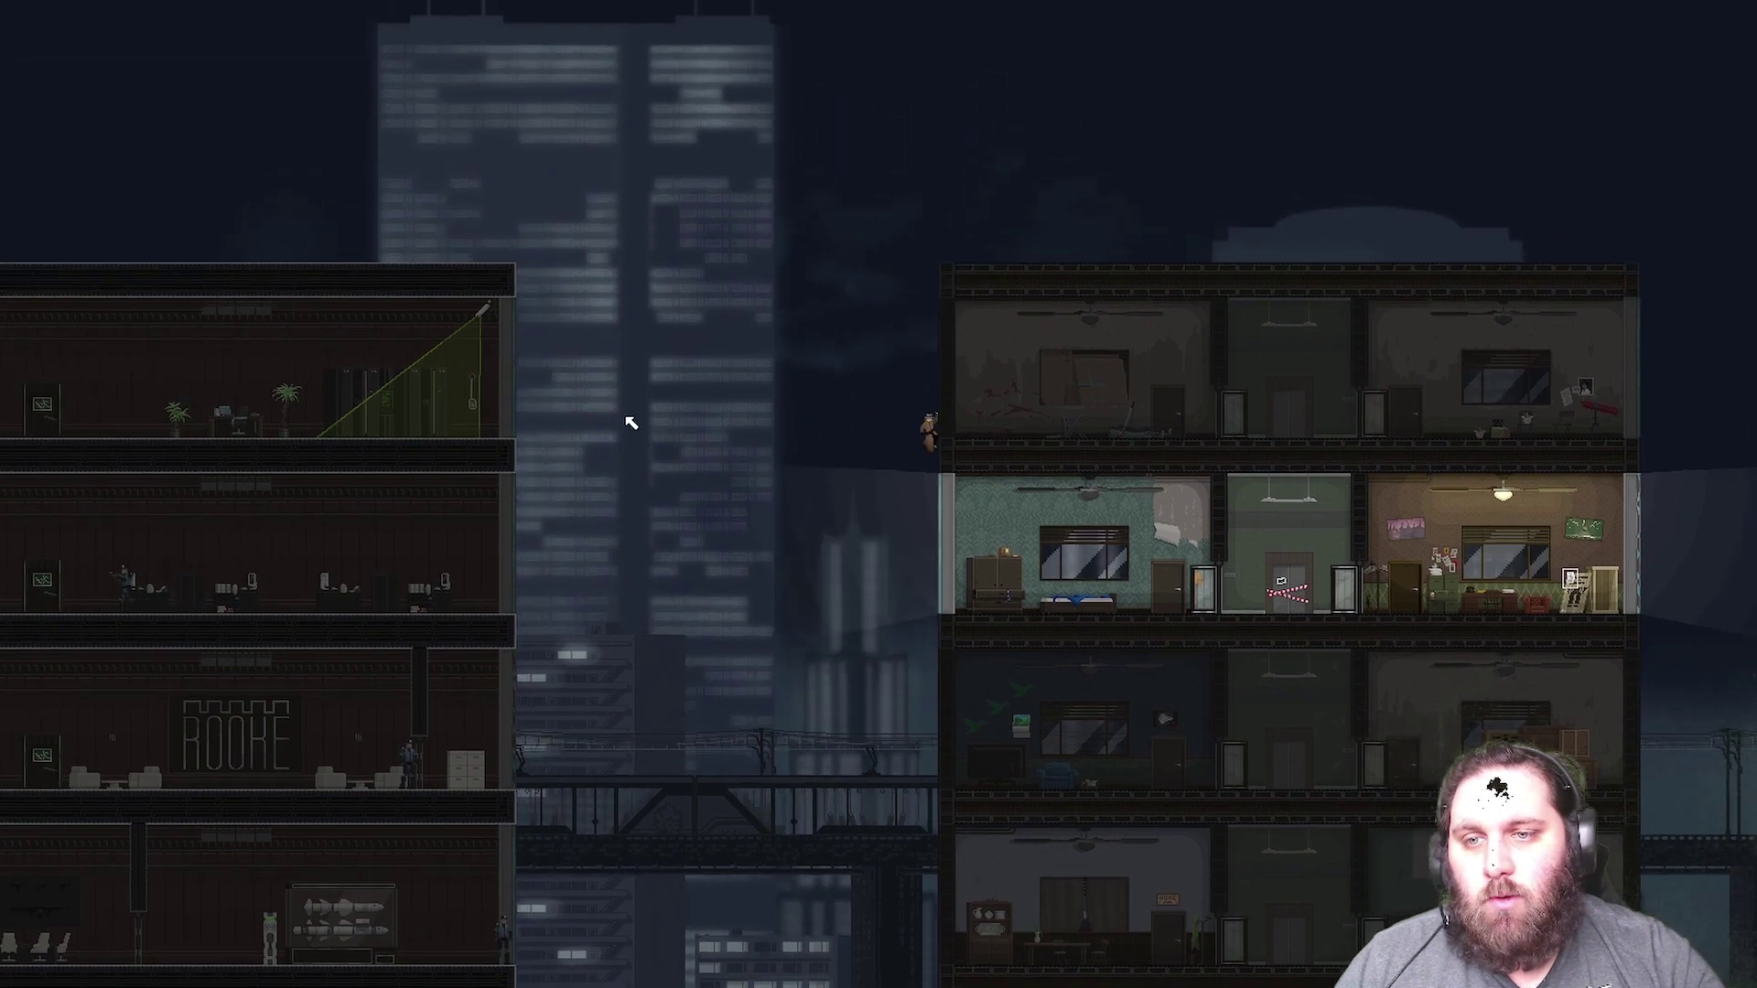
pyautogui.moveTo(630, 424); pyautogui.dragTo(251, 373)
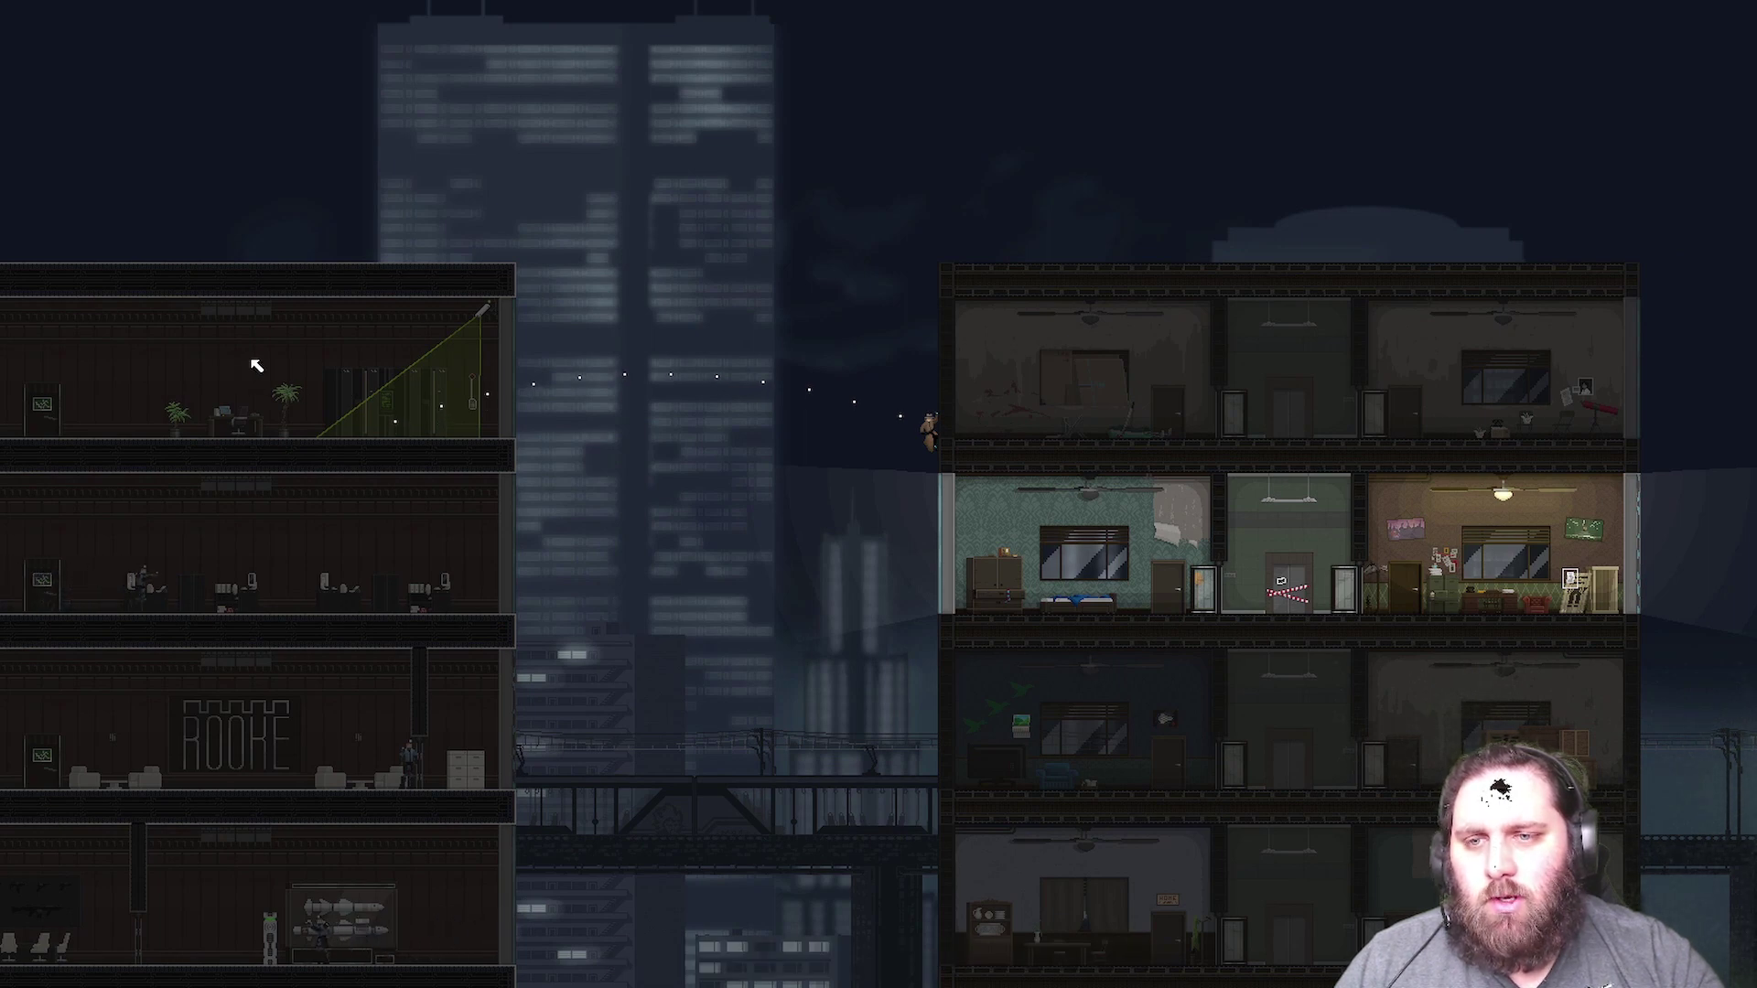
pyautogui.moveTo(255, 365); pyautogui.dragTo(257, 365)
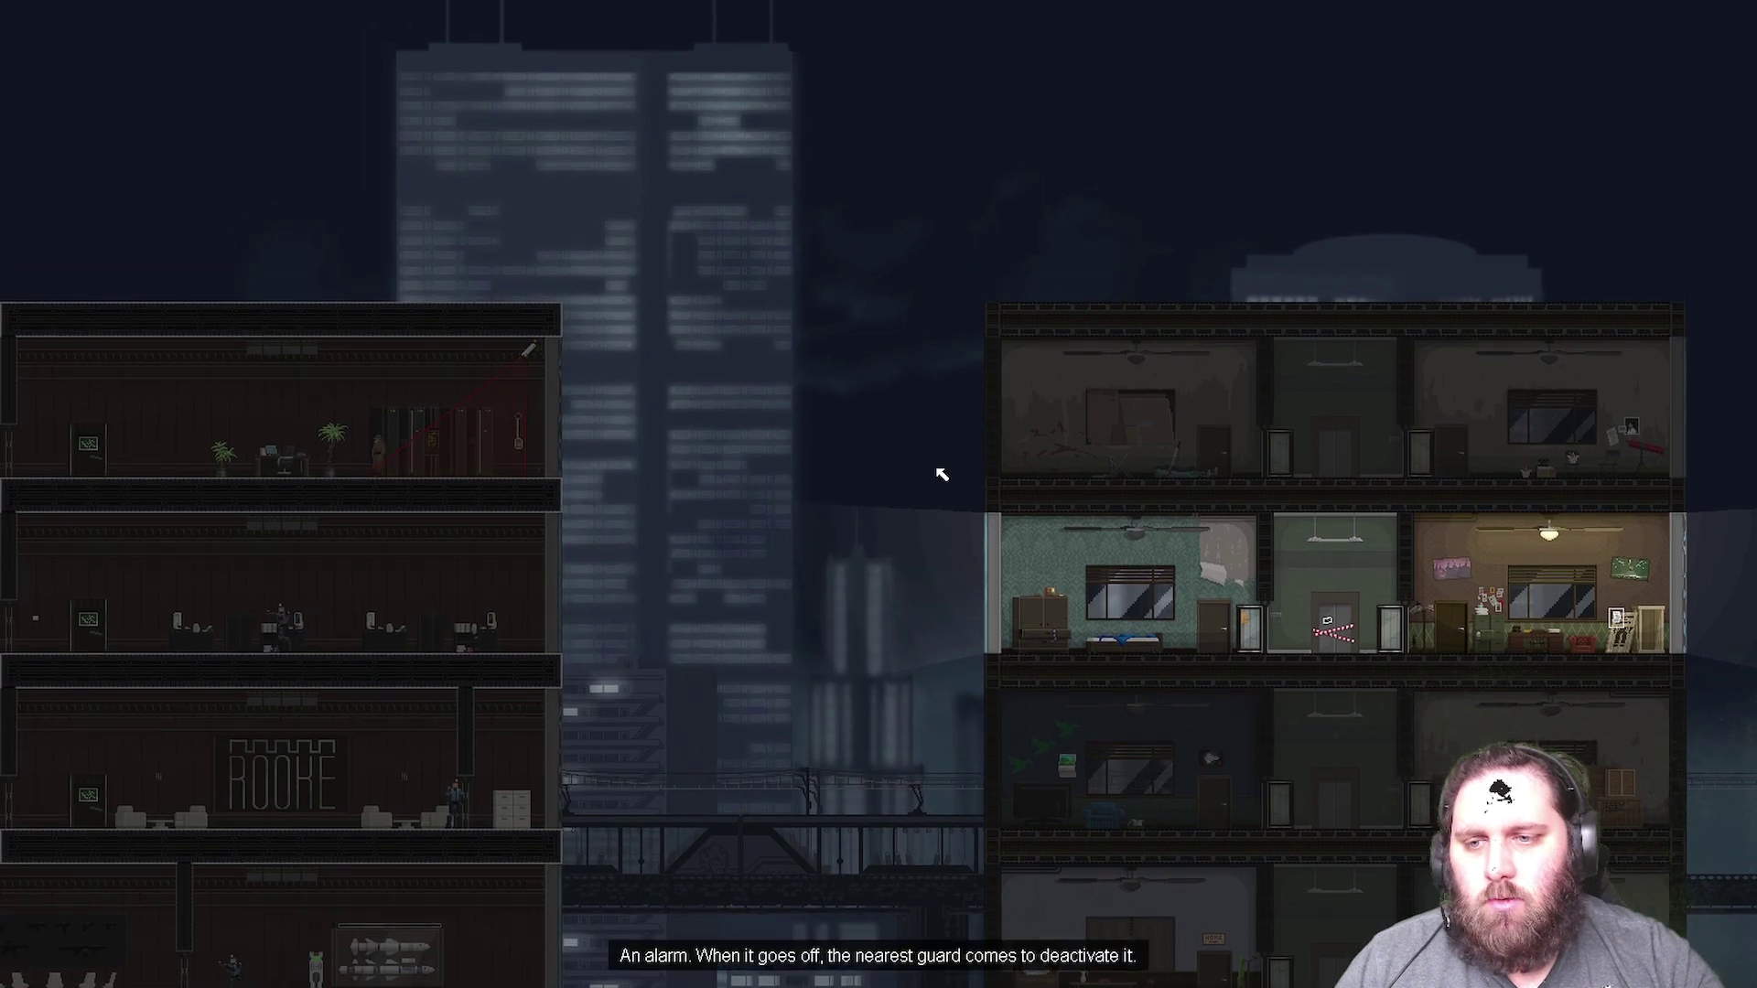
# - Read Selena Delgado's 'bleurg' email to Mark Jackson at the computer and copy it
pyautogui.press('w')
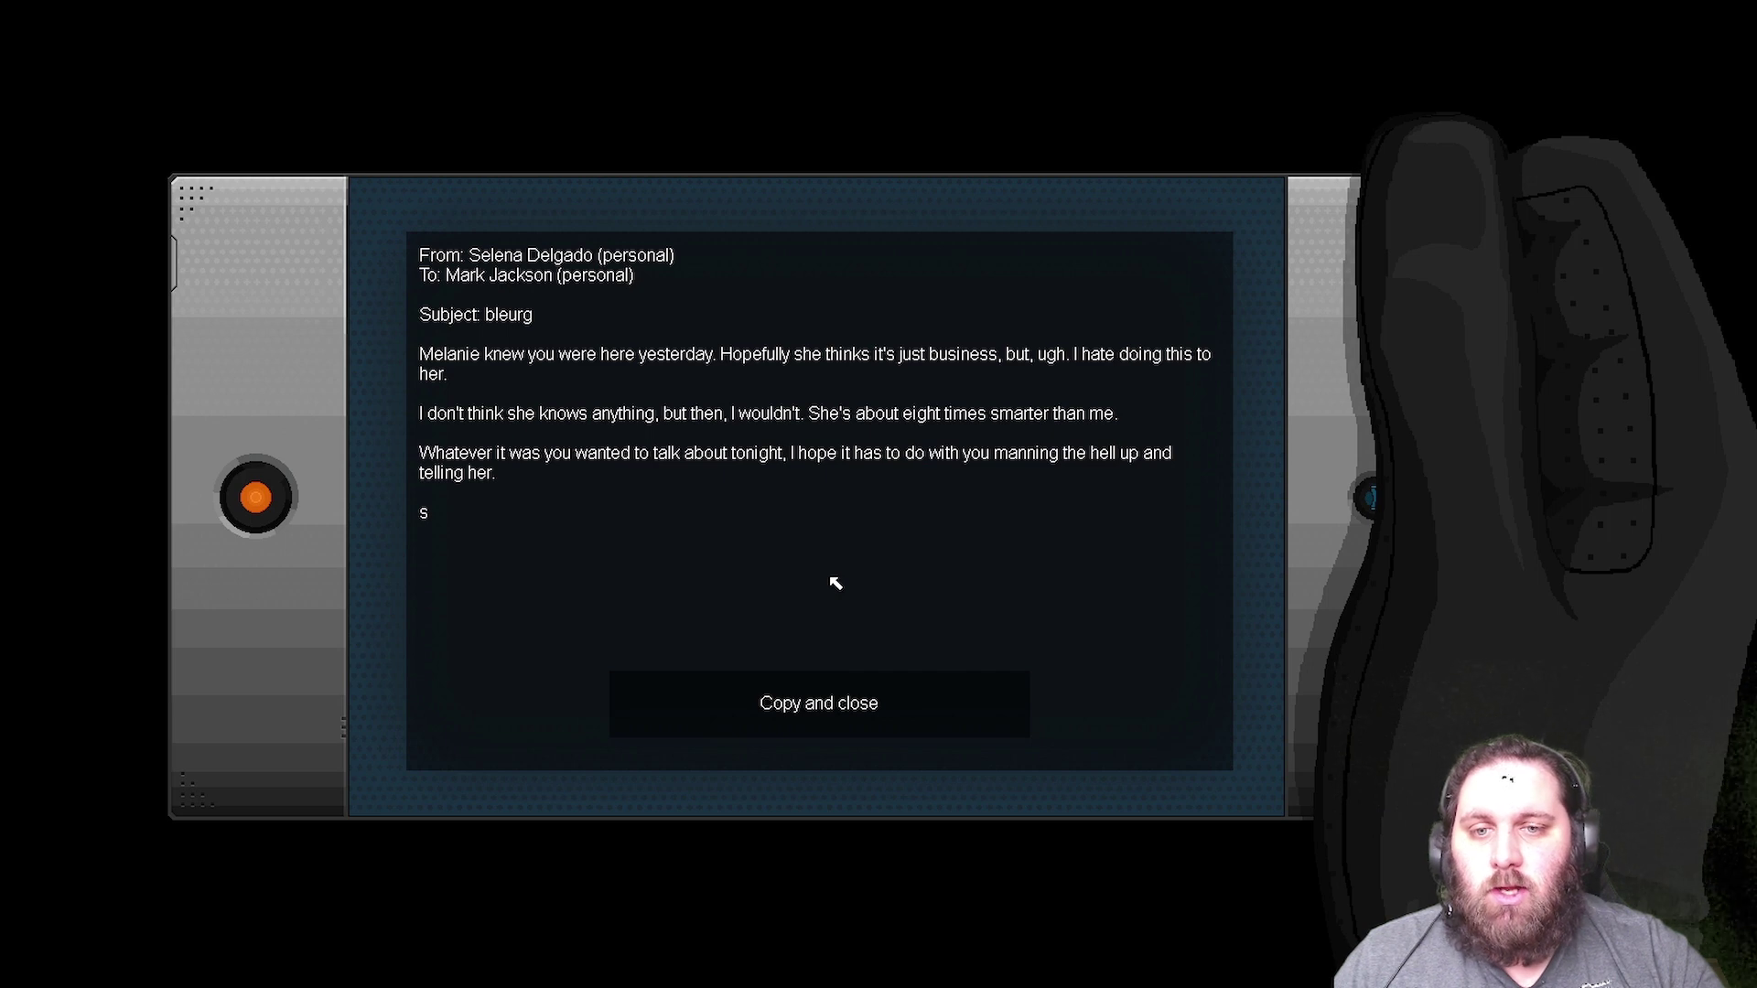
pyautogui.click(882, 706)
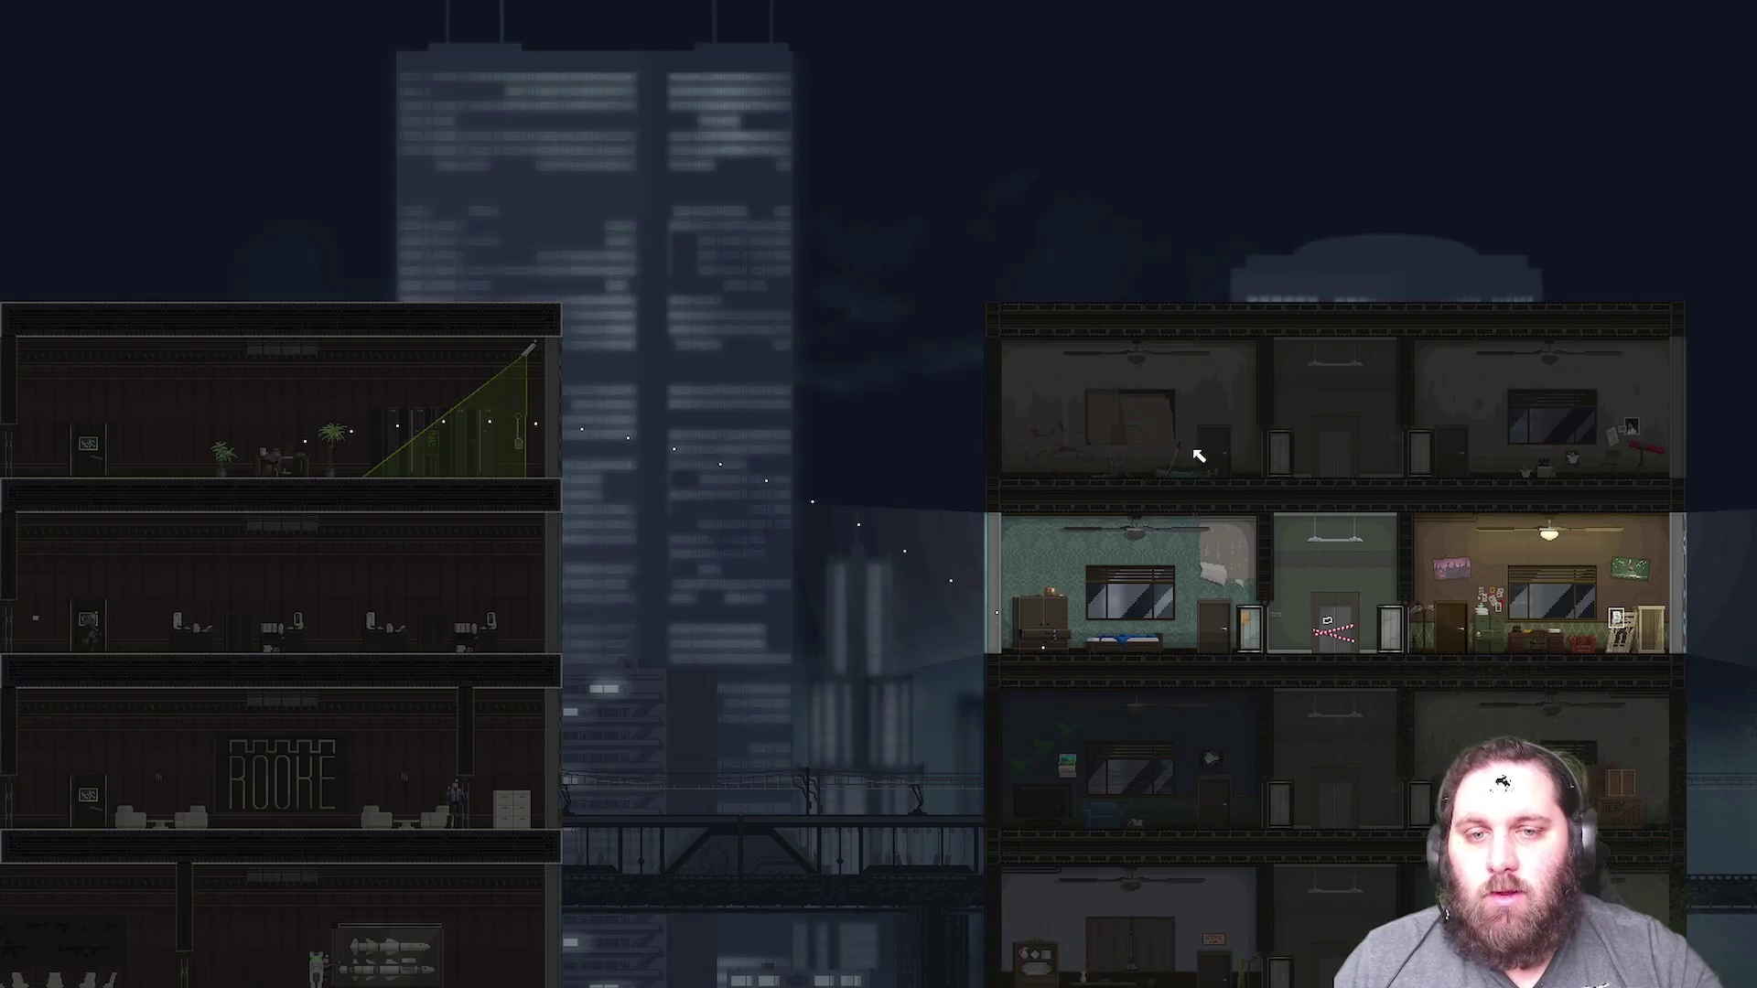
# - Jump across to the right building's wall and back toward the left building
pyautogui.click(941, 468)
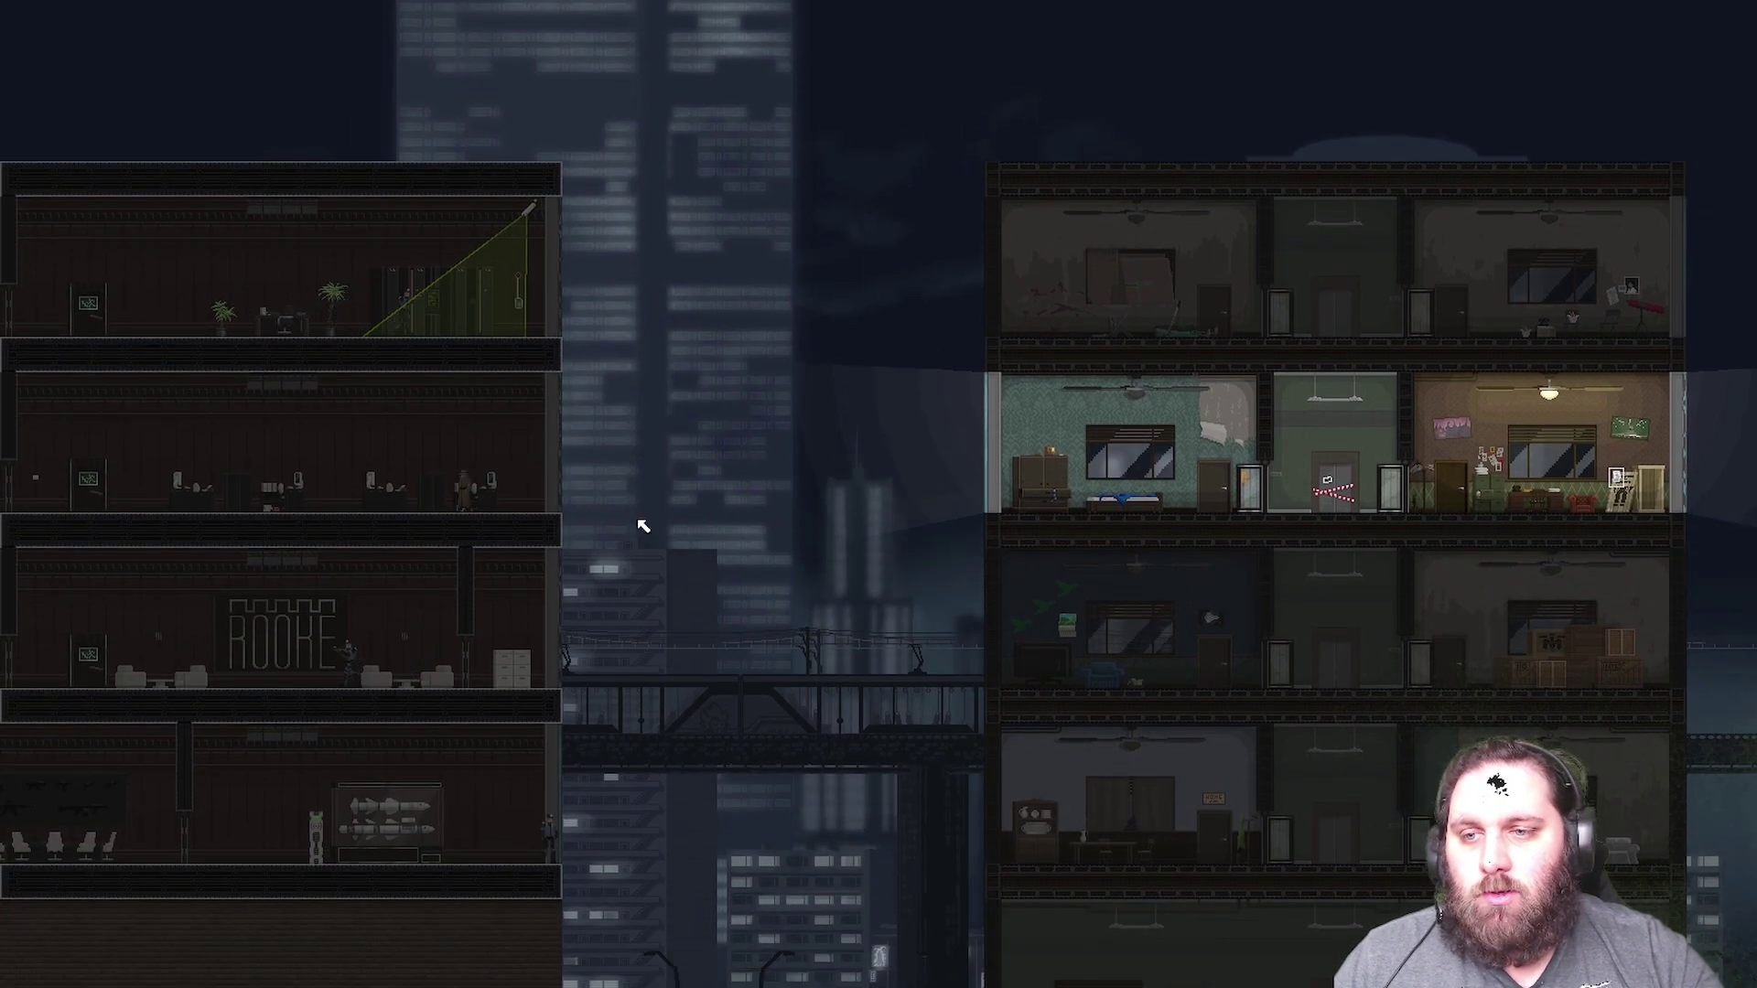
pyautogui.press('space')
pyautogui.press('space')
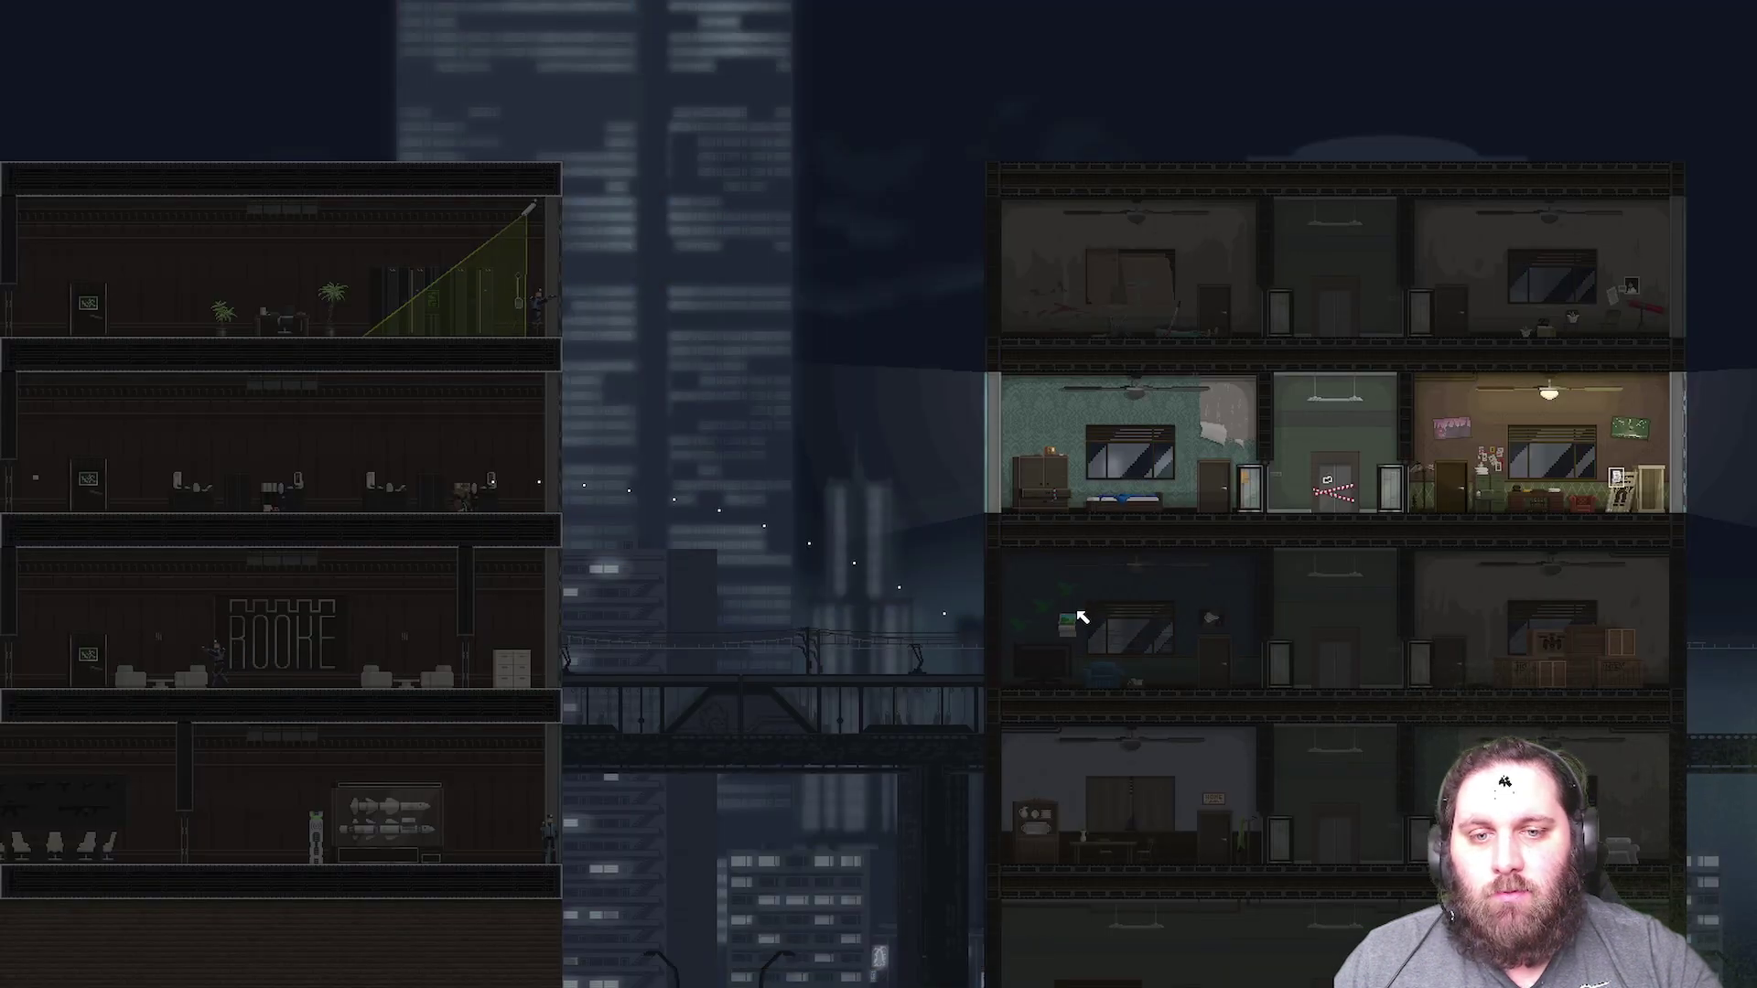
pyautogui.click(1105, 600)
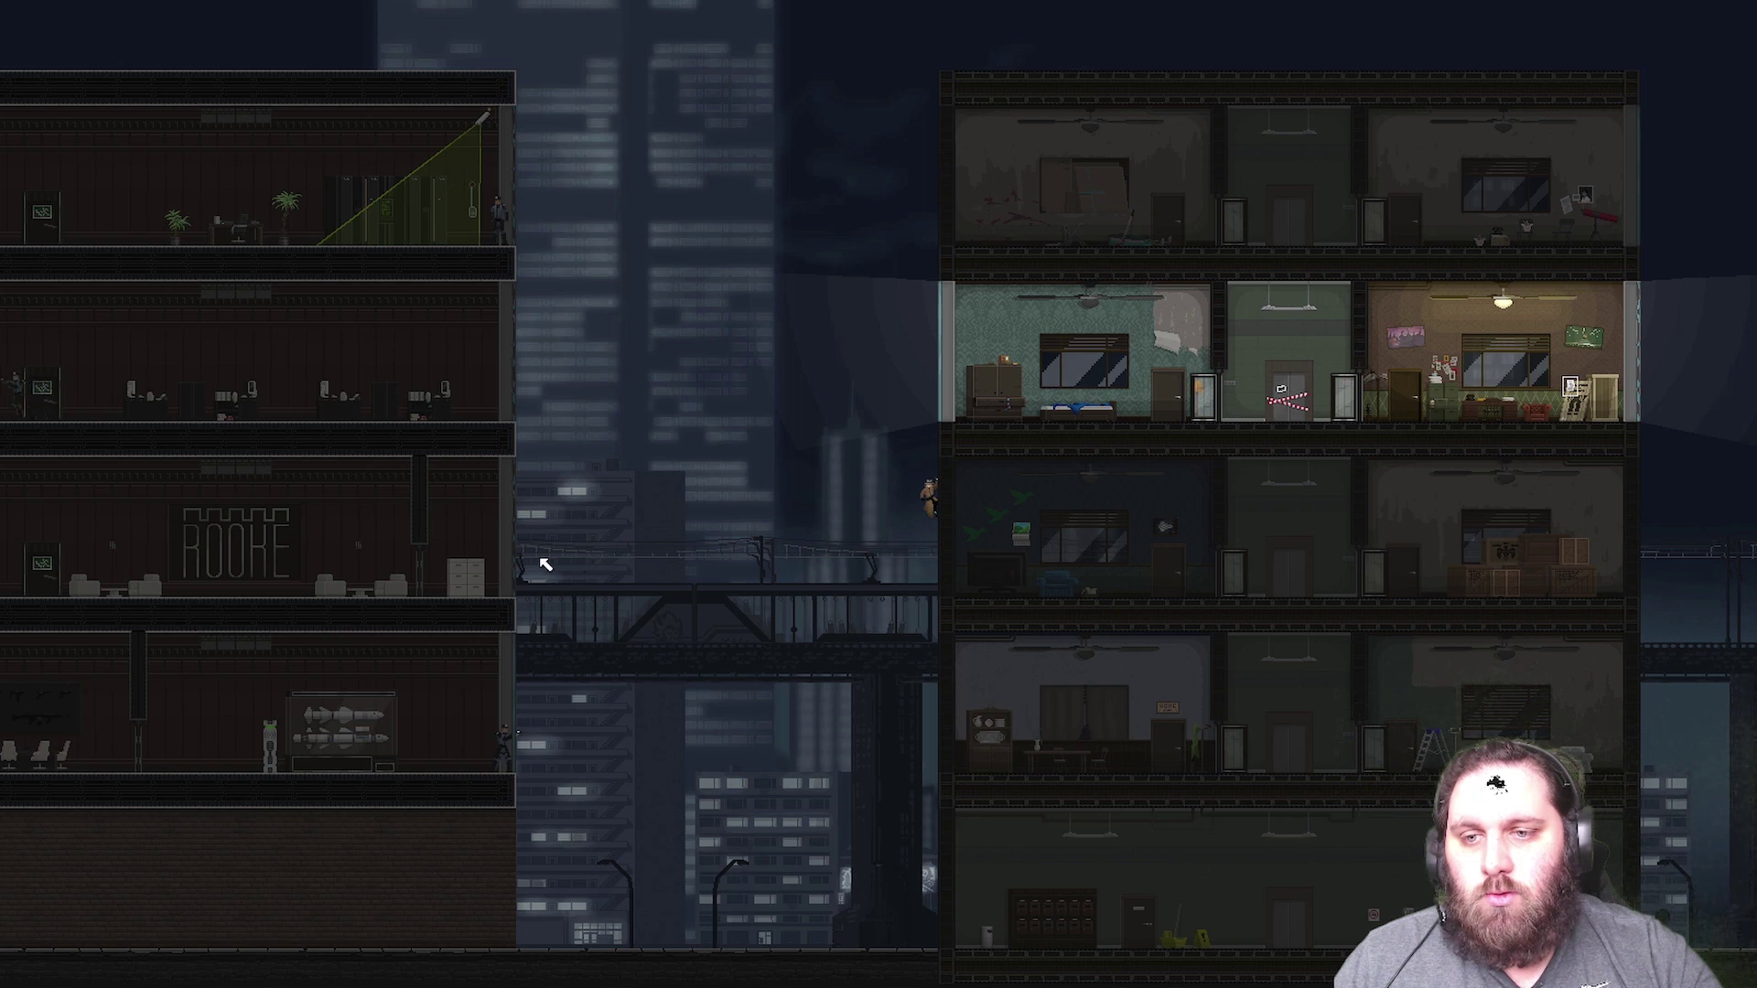
pyautogui.click(413, 508)
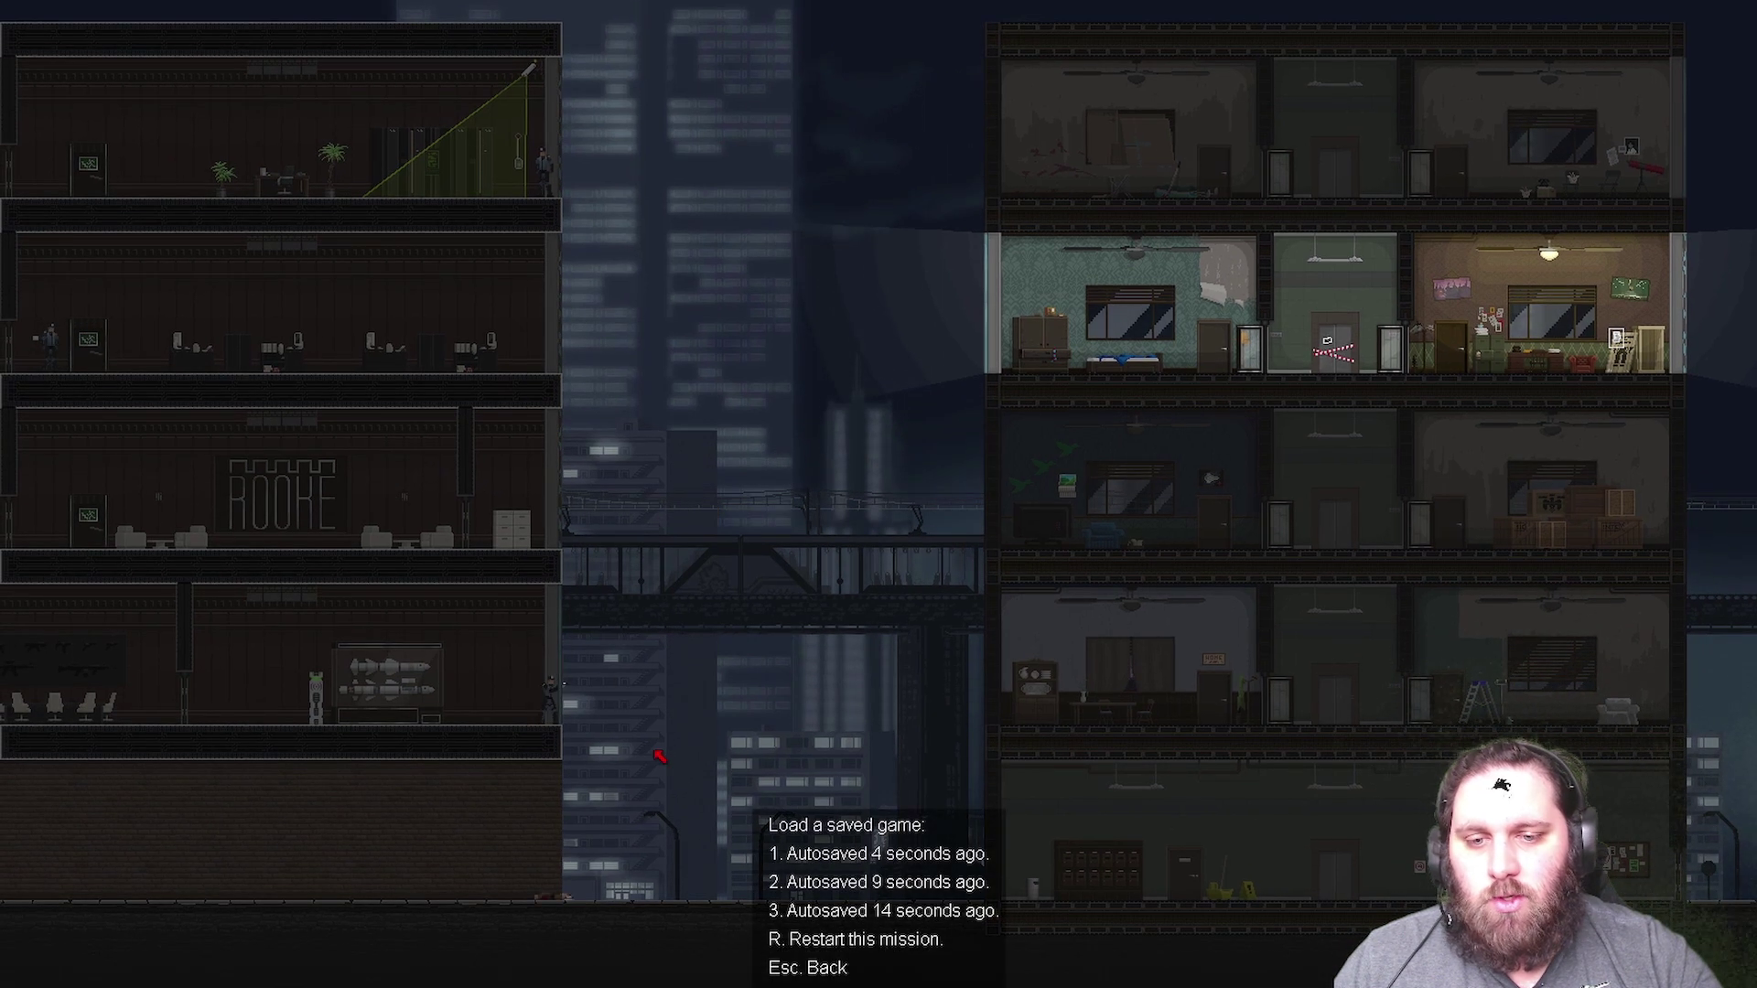
# - Reload the autosave three times and inspect a right-building door's wiring
pyautogui.press('1')
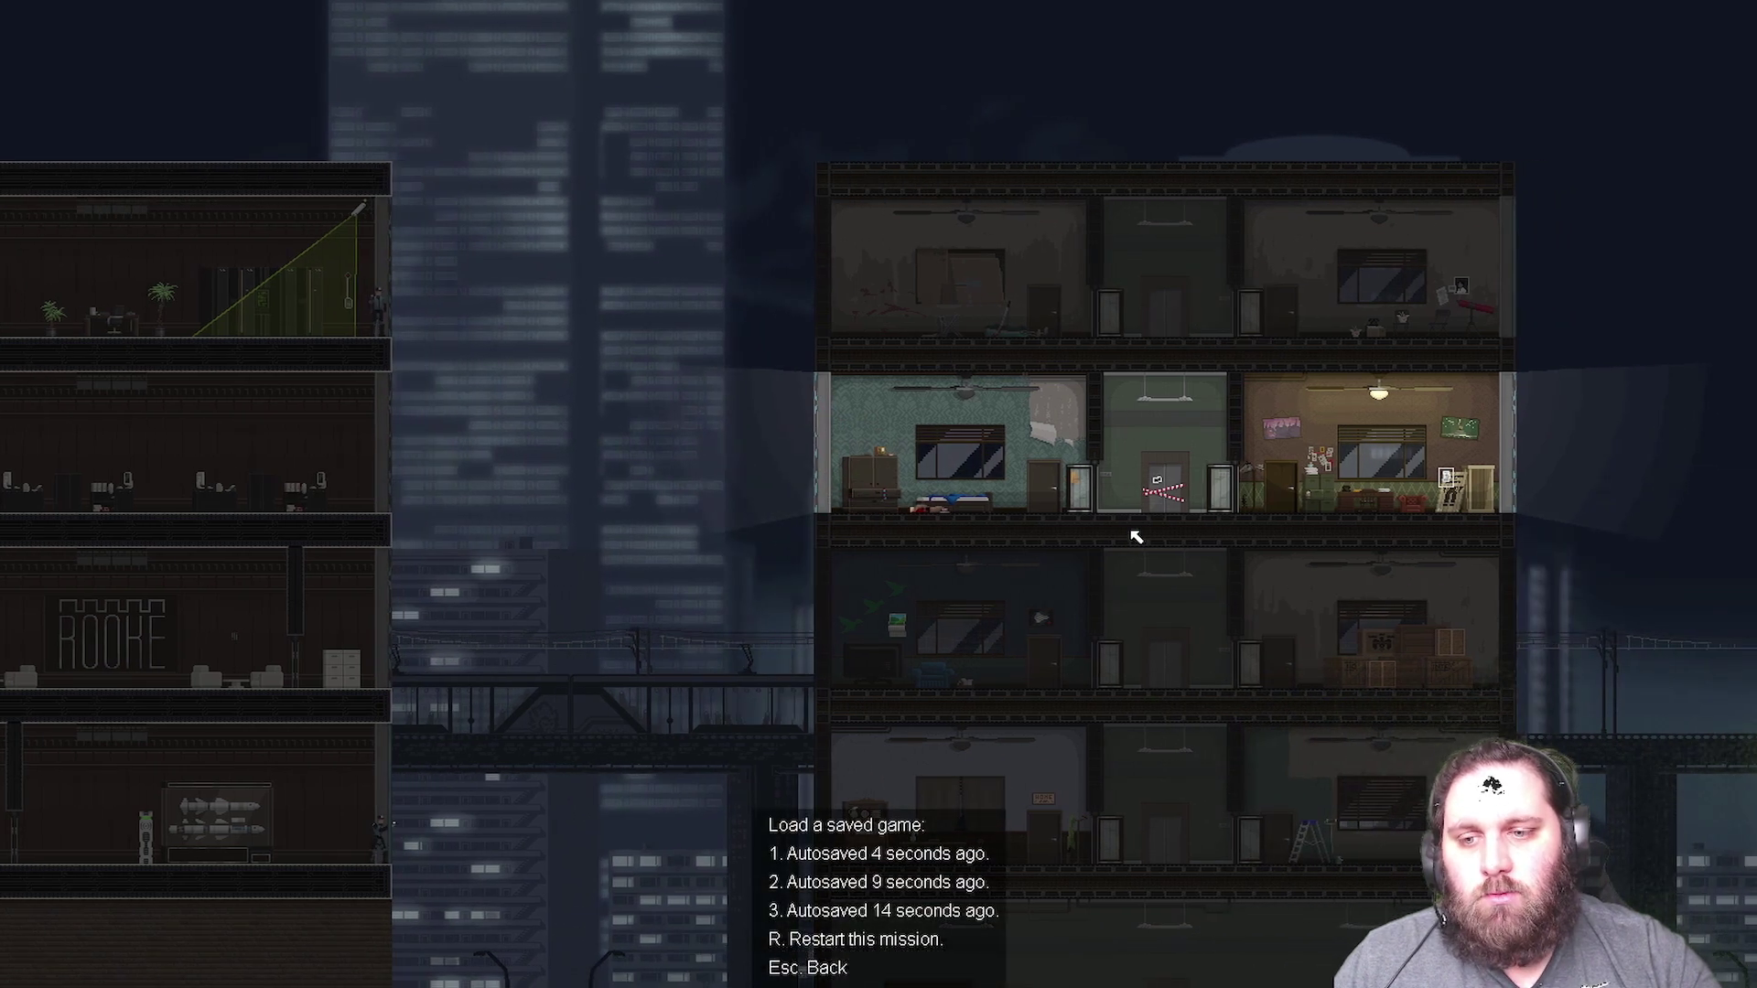
pyautogui.press('1')
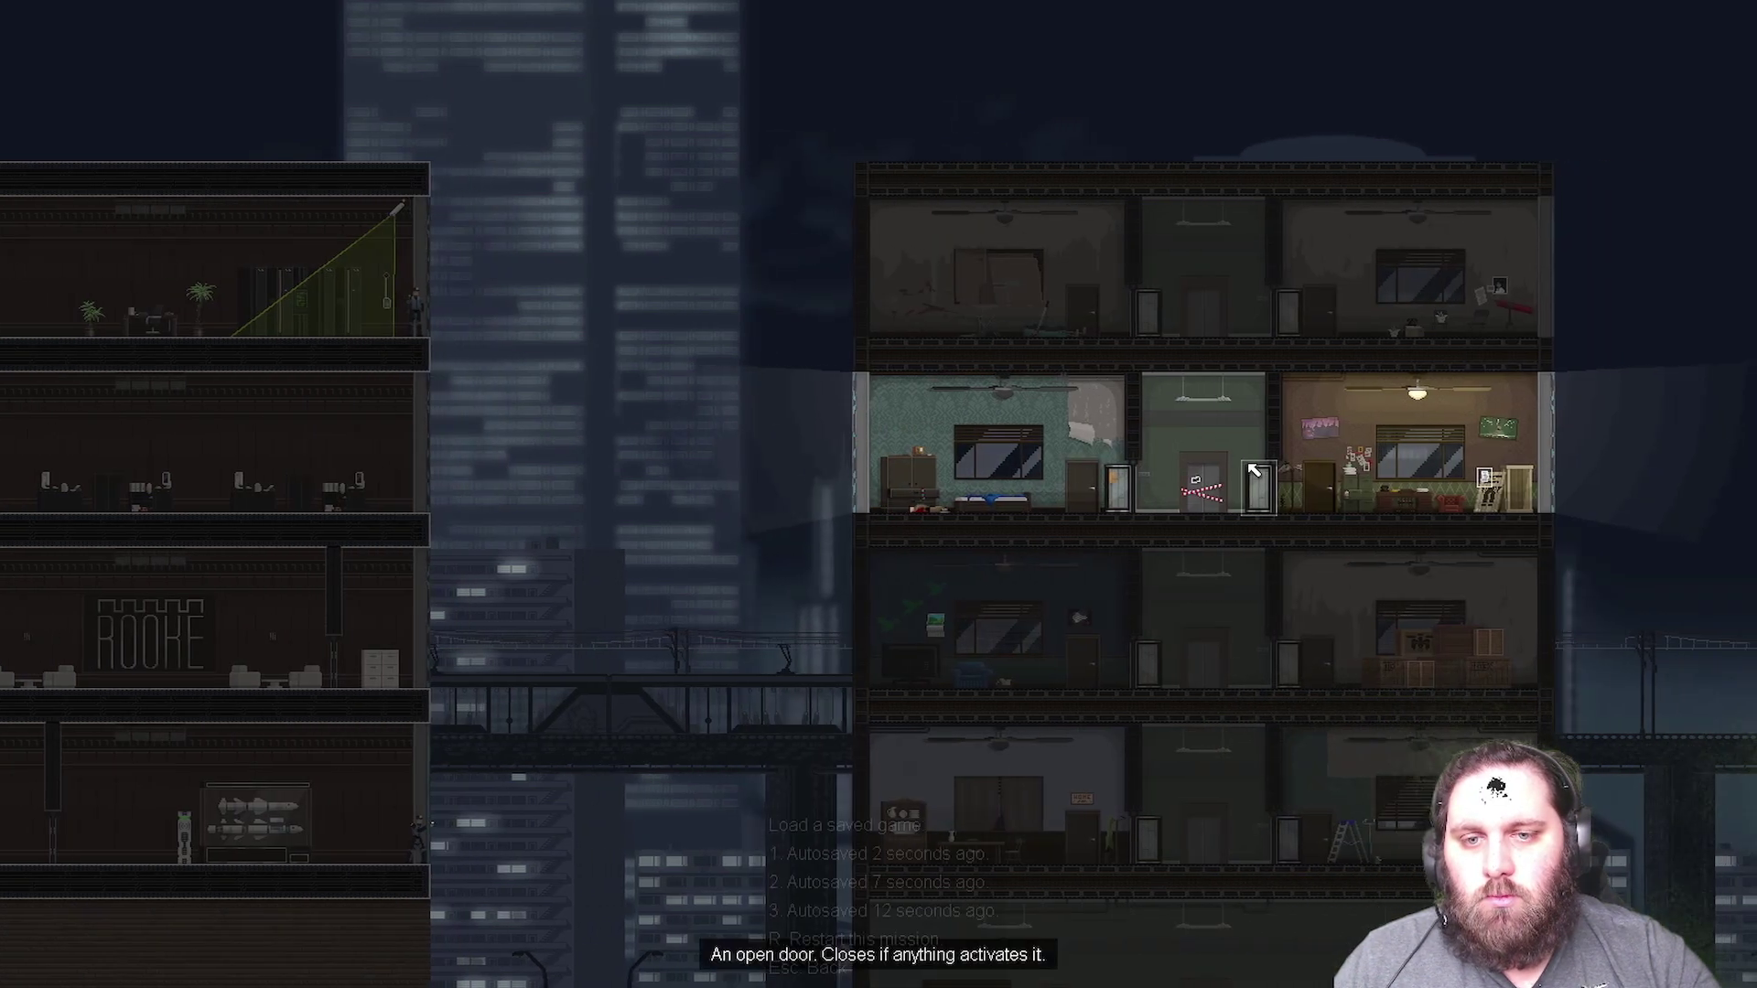
pyautogui.press('1')
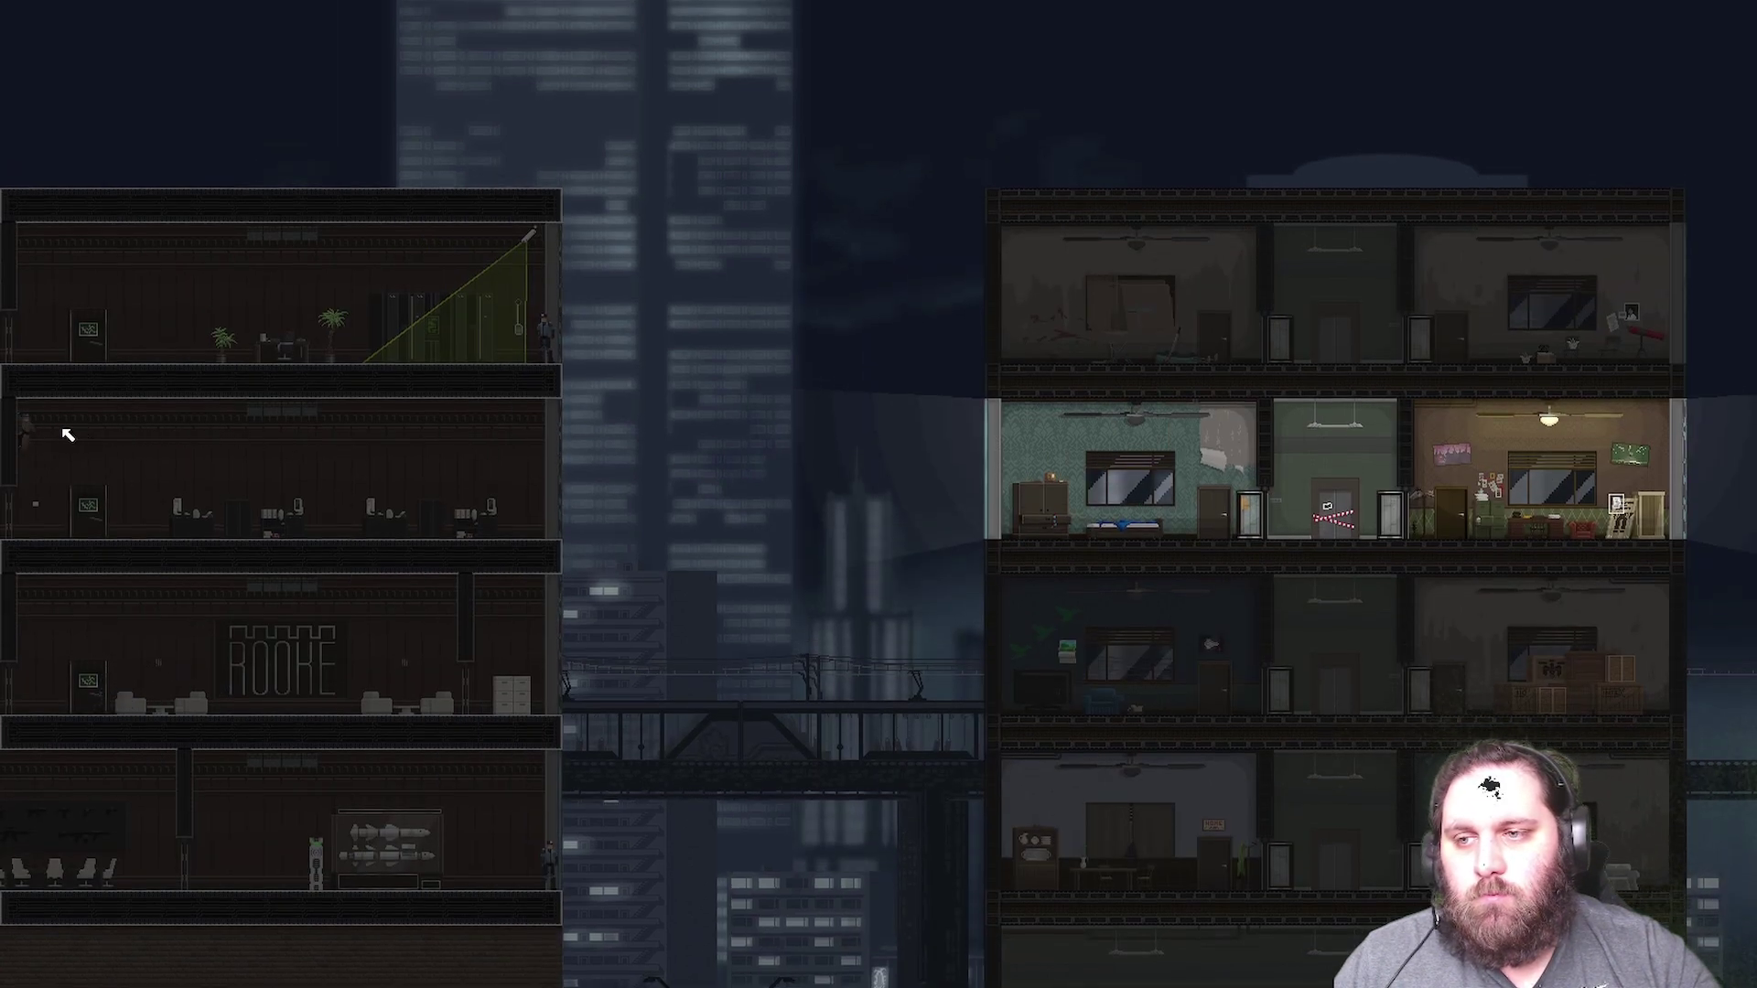
pyautogui.press('space')
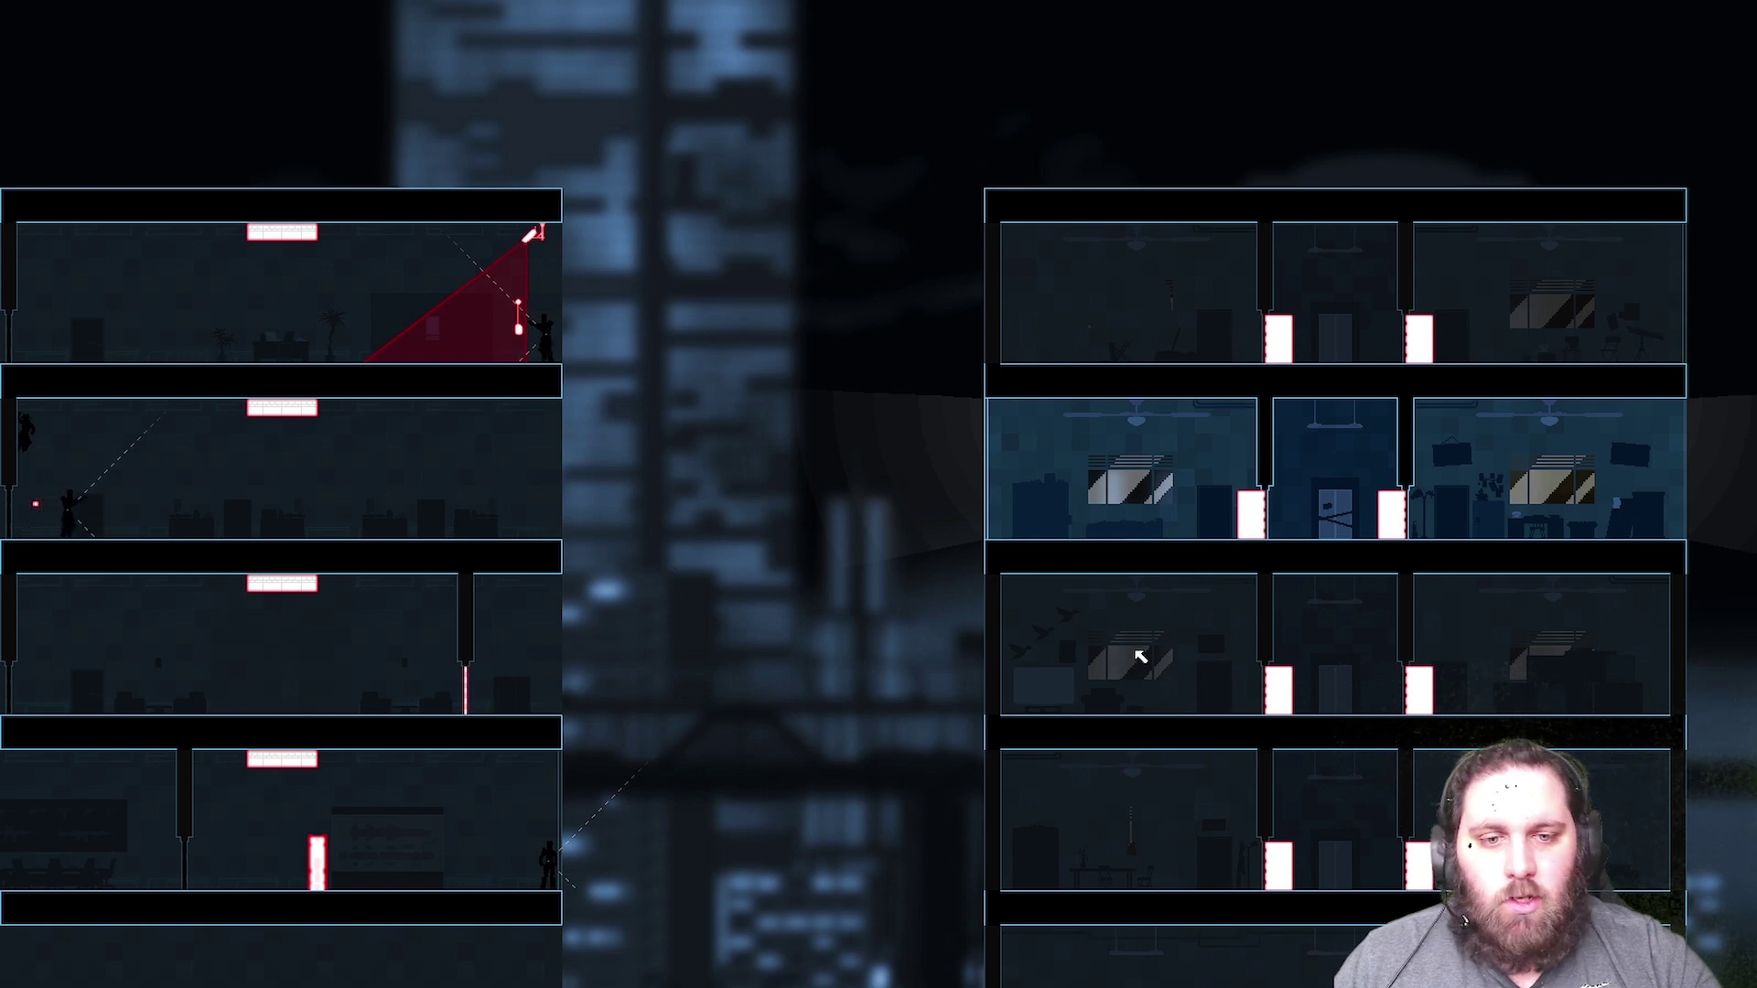
pyautogui.click(1158, 658)
pyautogui.press('space')
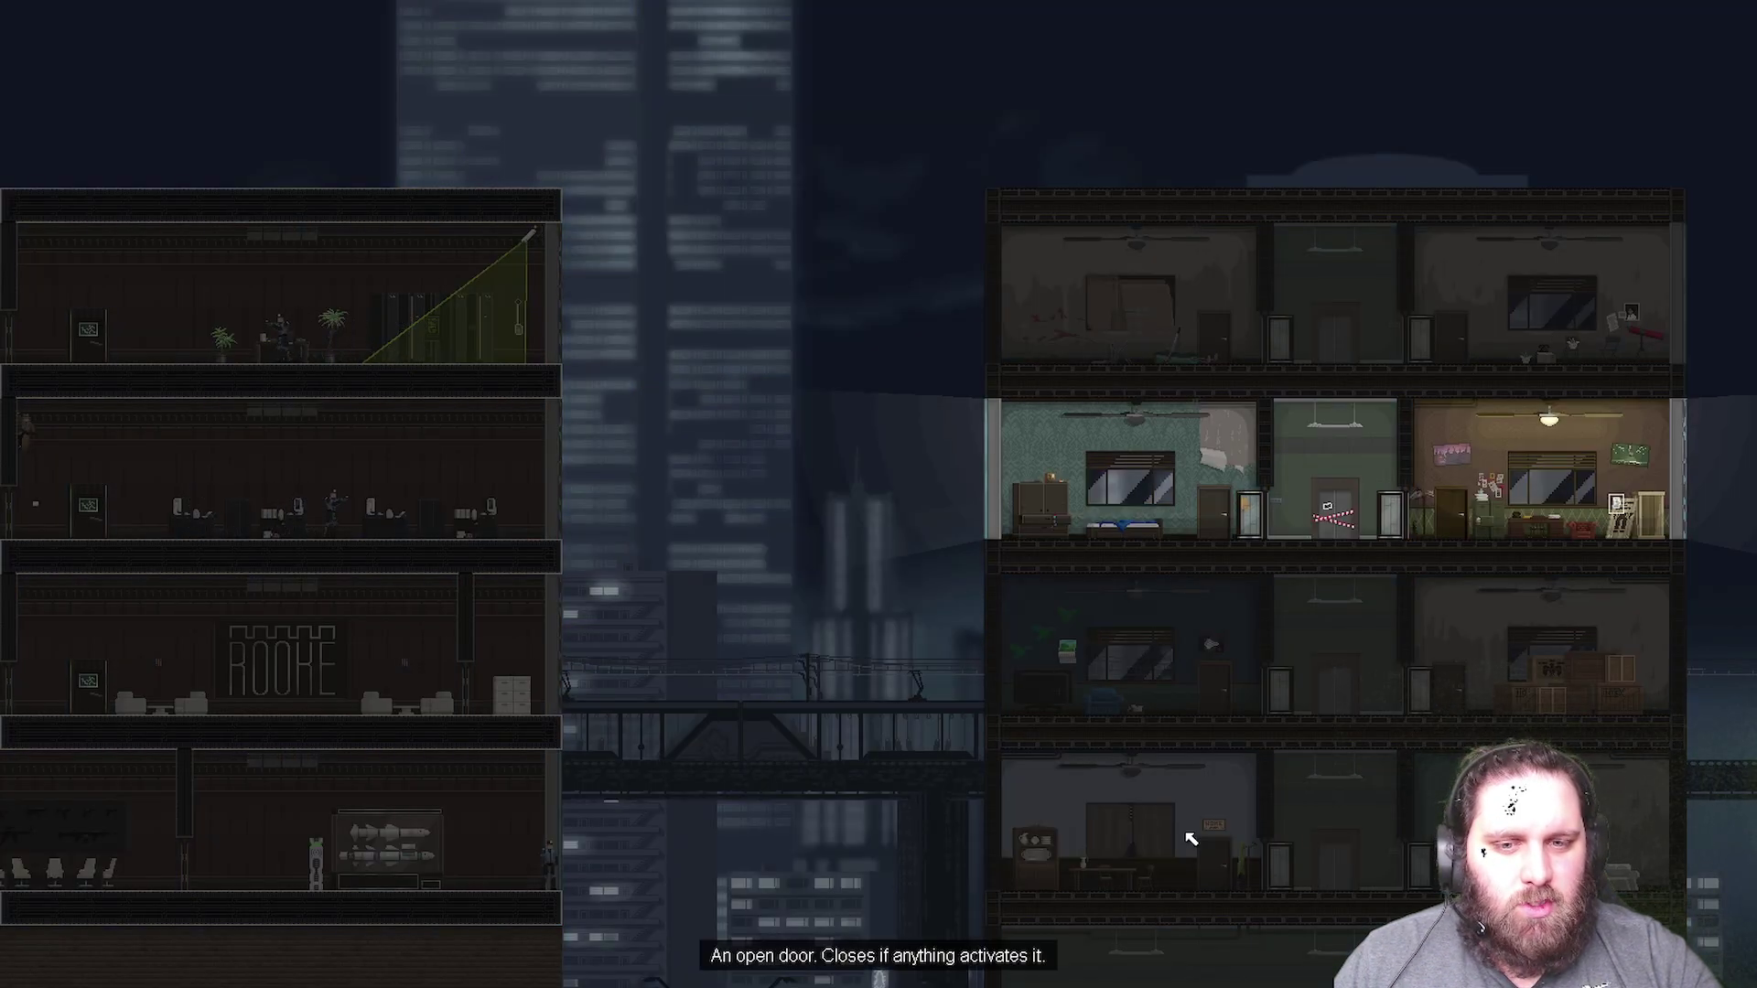
# - Recheck the wiring, jump to the right building's lit floor and enter the hallway
pyautogui.press('space')
pyautogui.press('space')
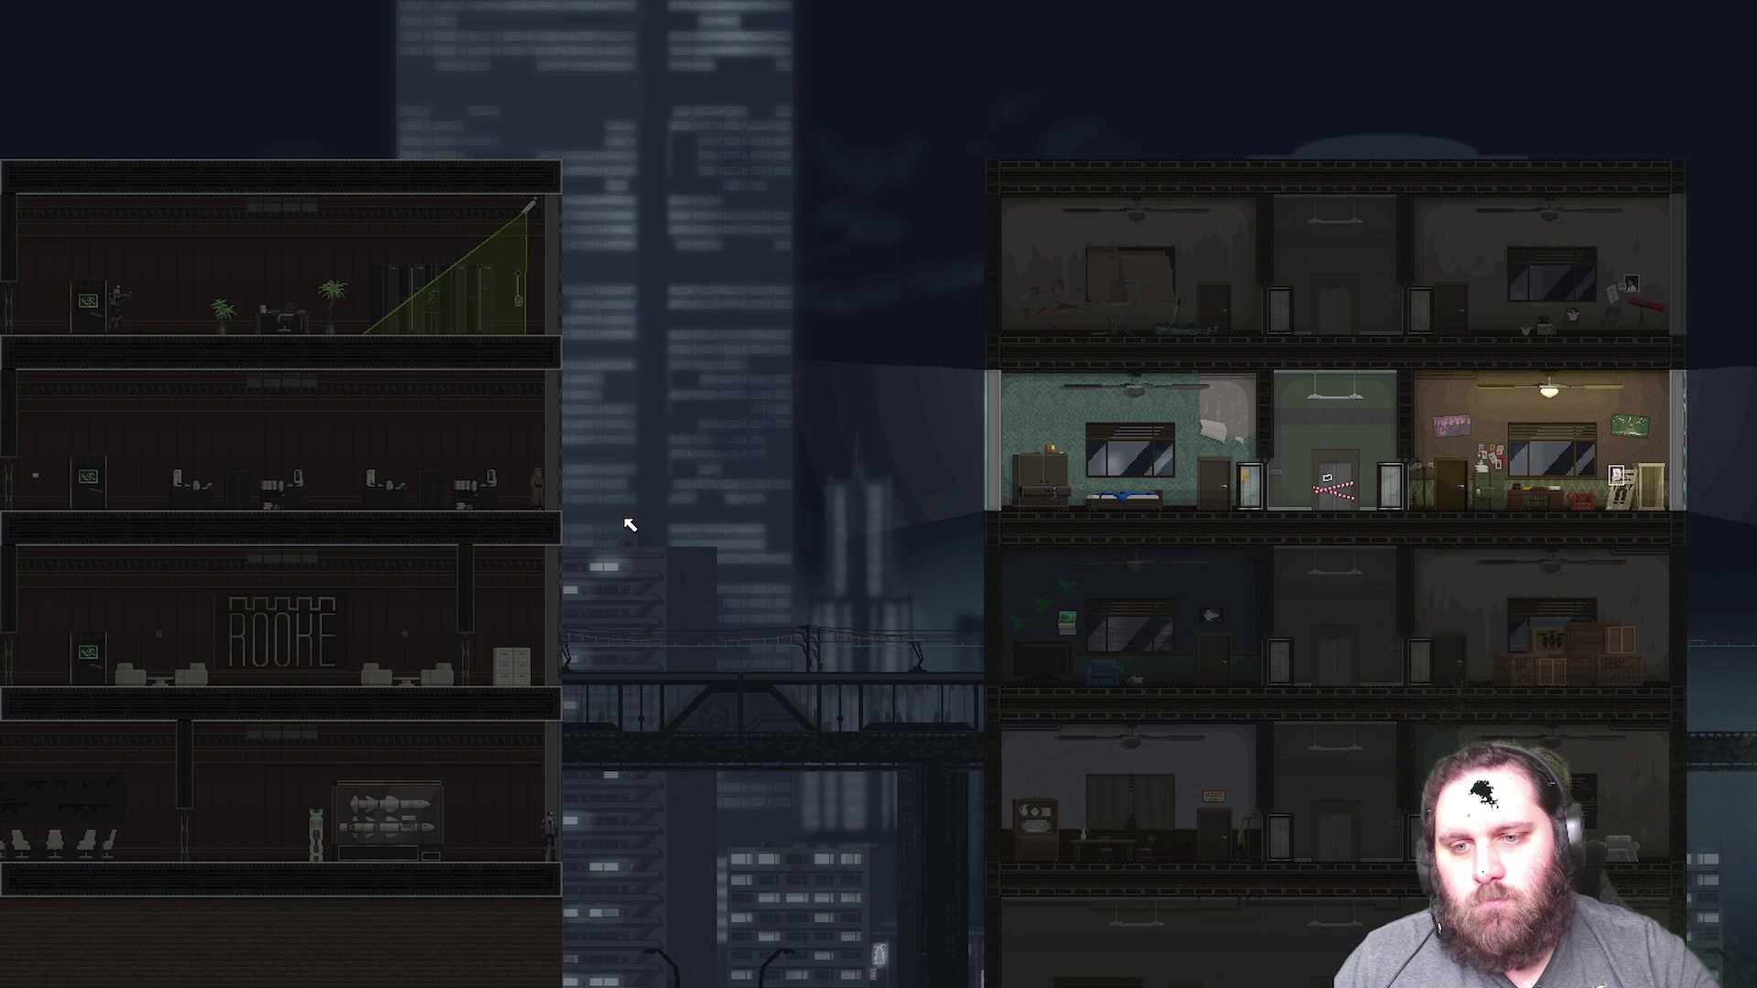
pyautogui.press('space')
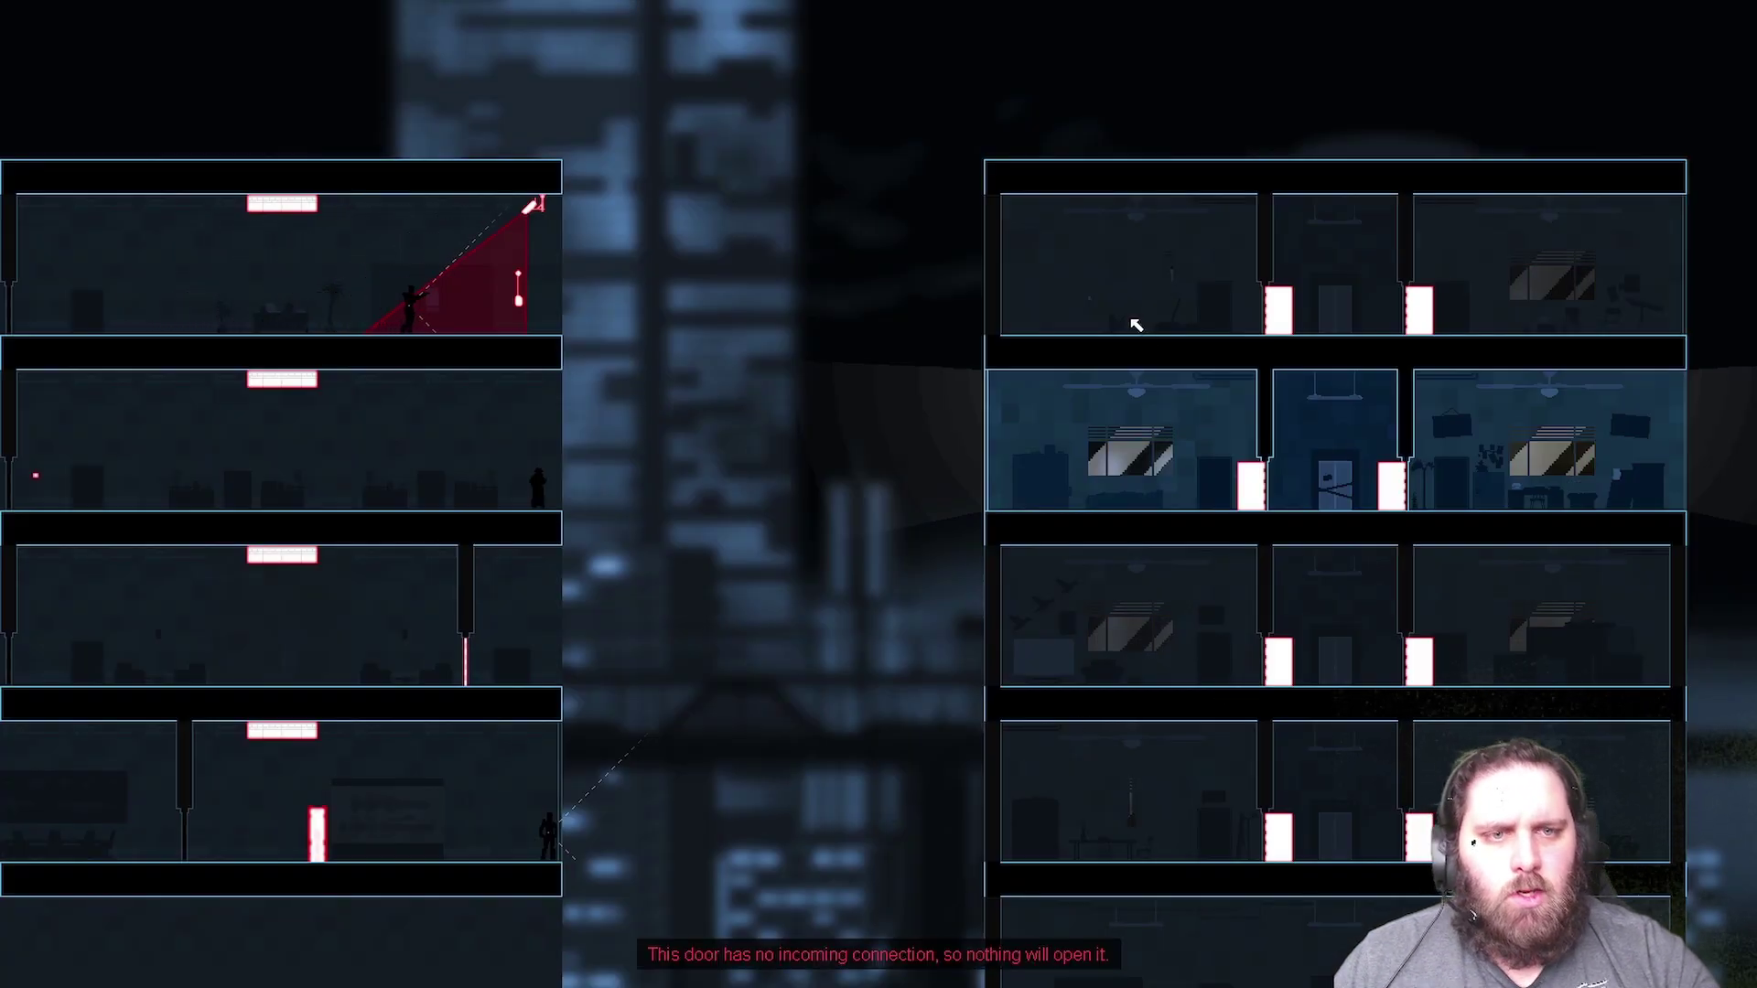
pyautogui.press('space')
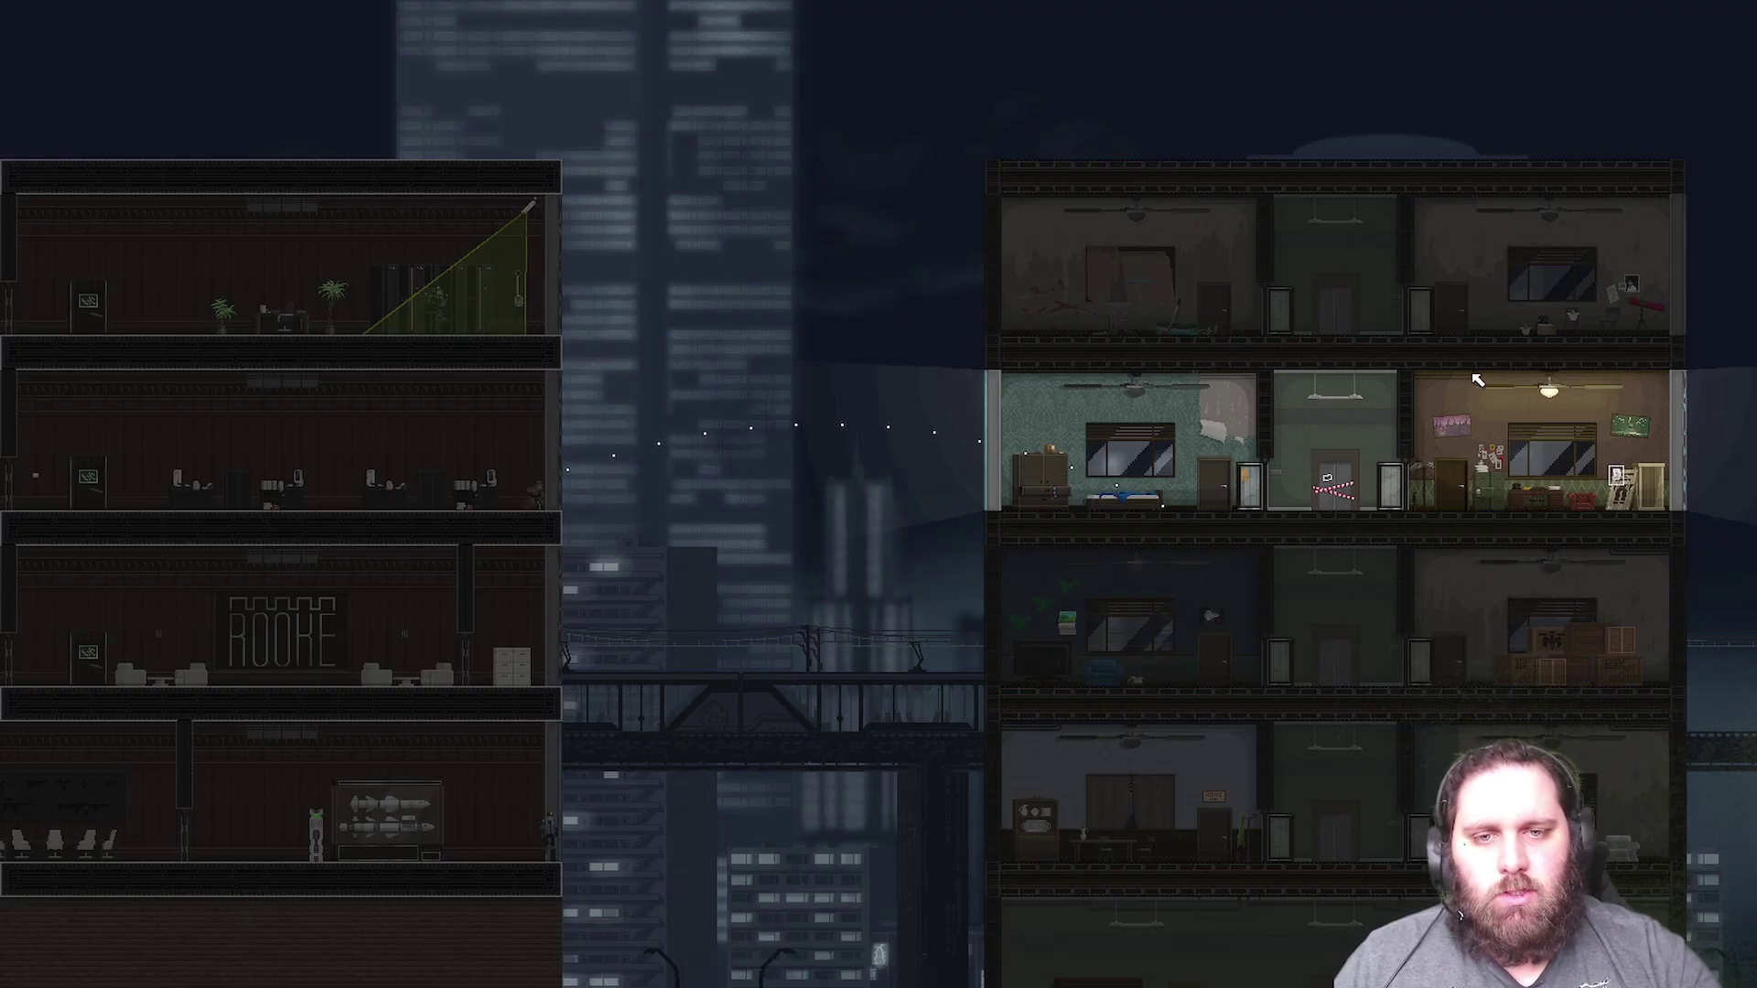
pyautogui.moveTo(1478, 376); pyautogui.dragTo(1485, 456)
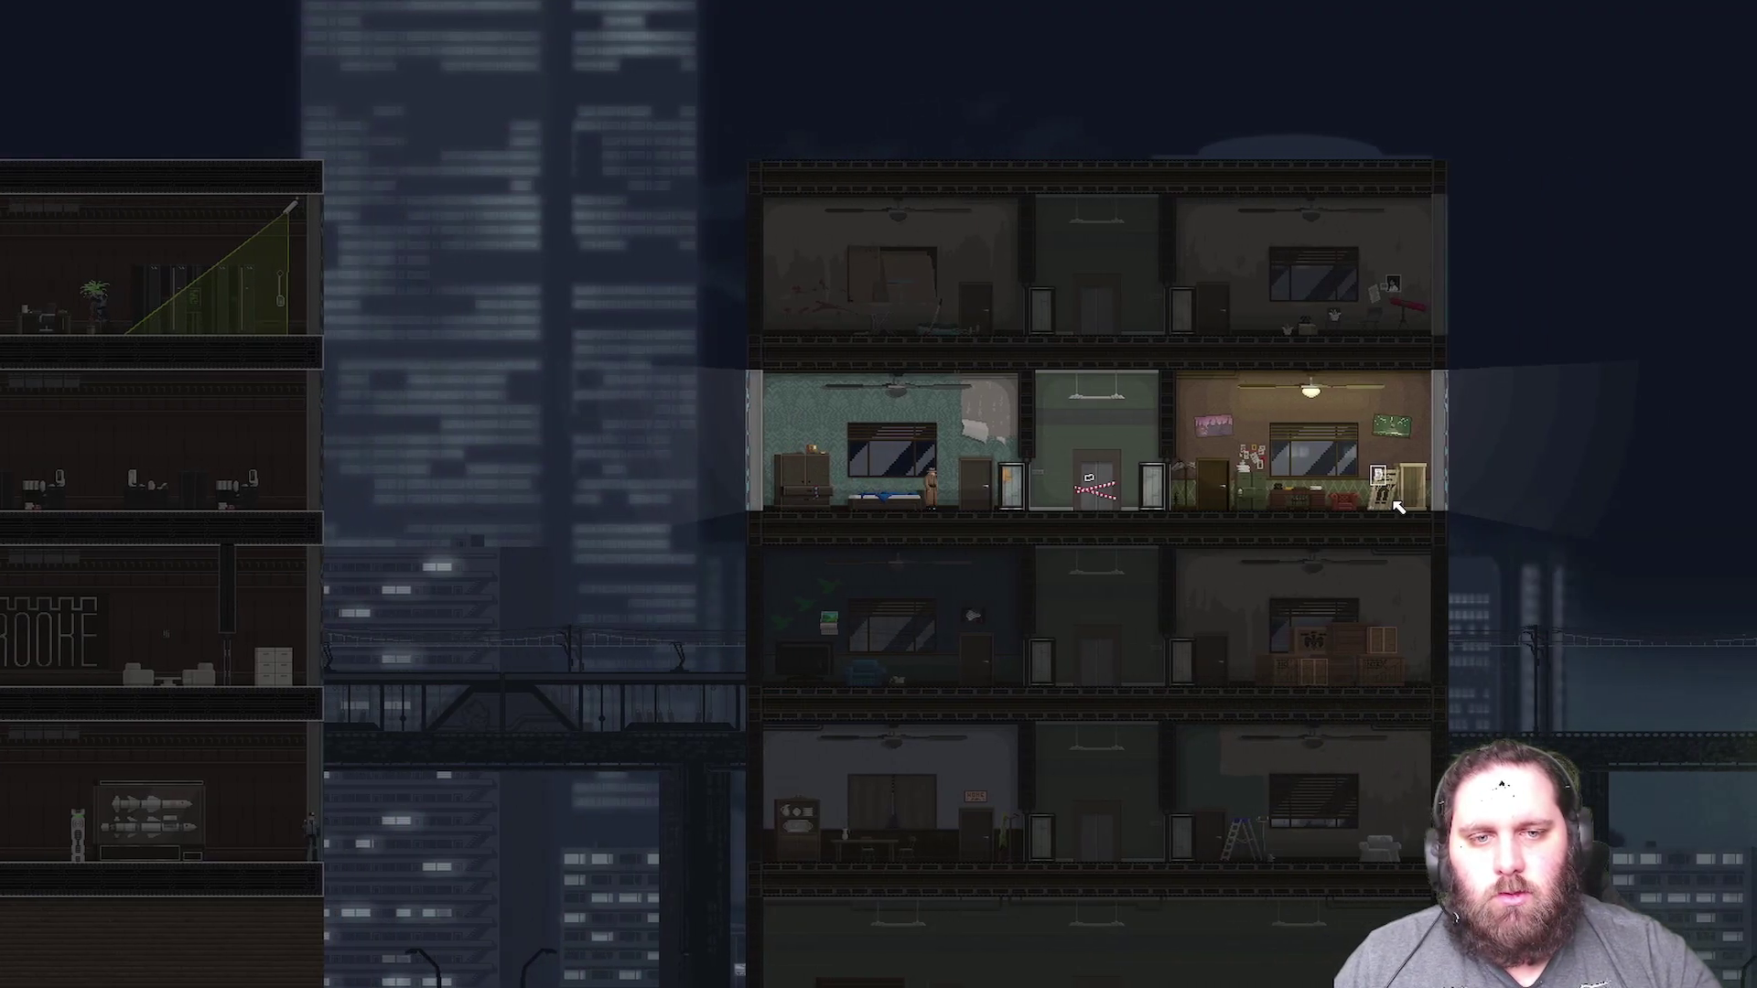
pyautogui.press('d')
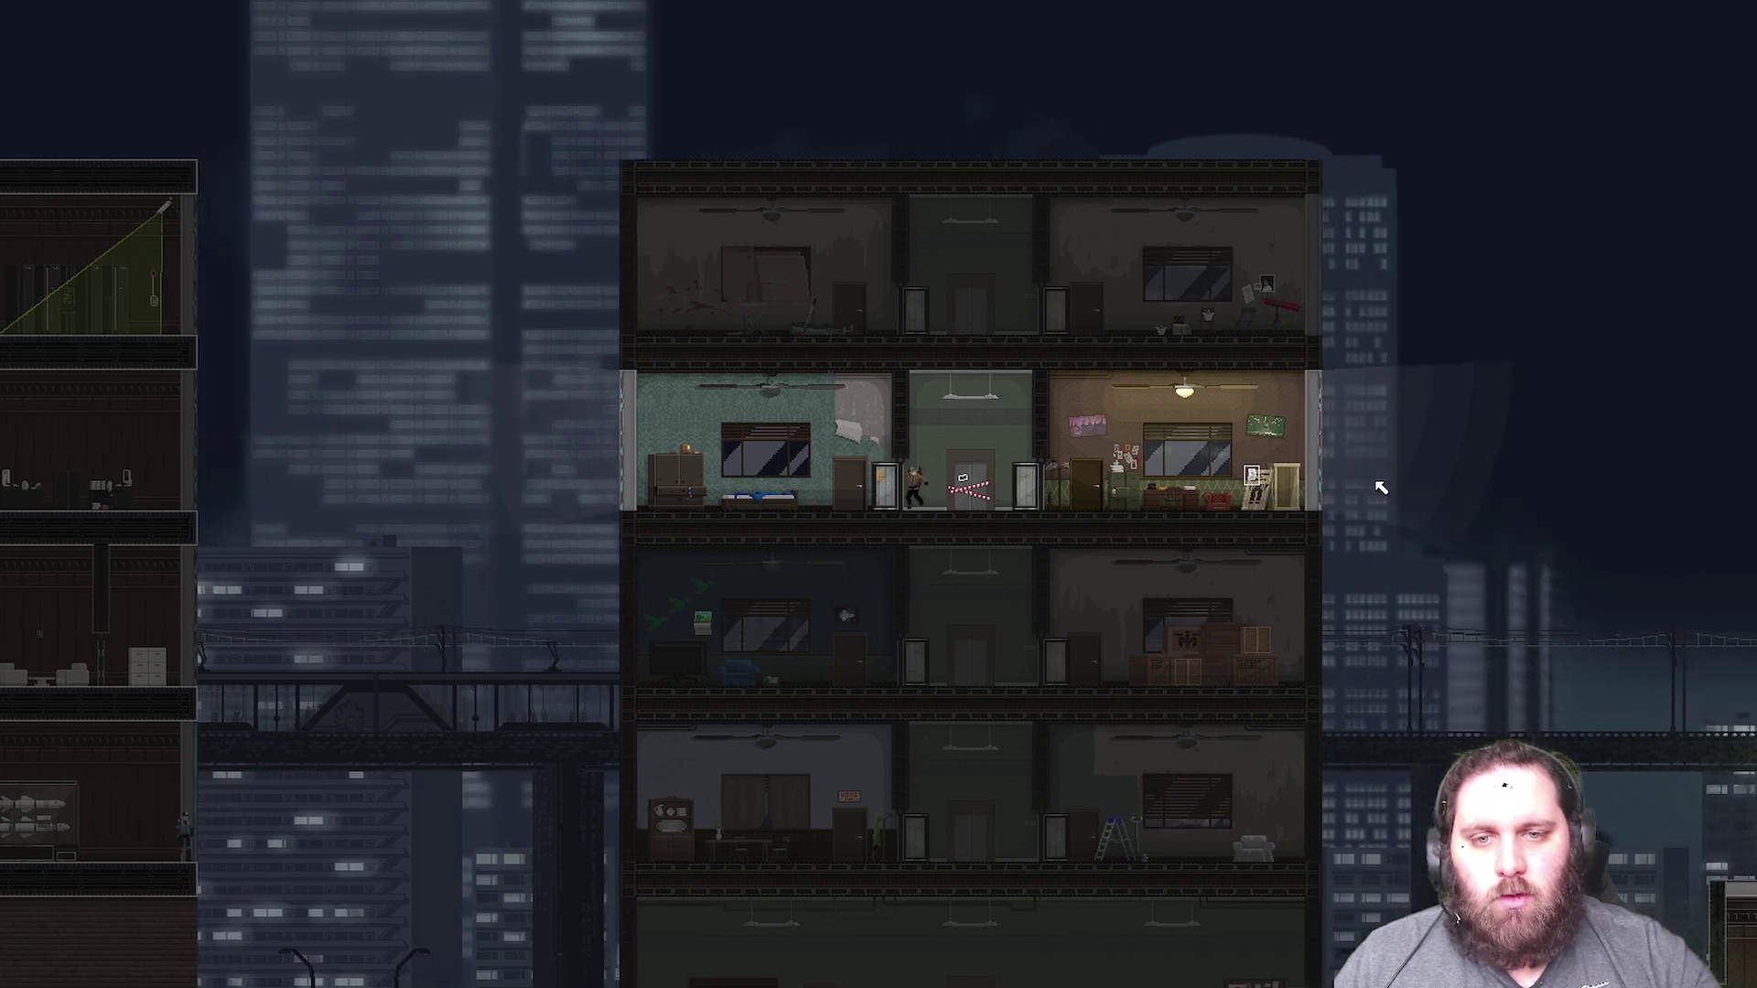
pyautogui.press('d')
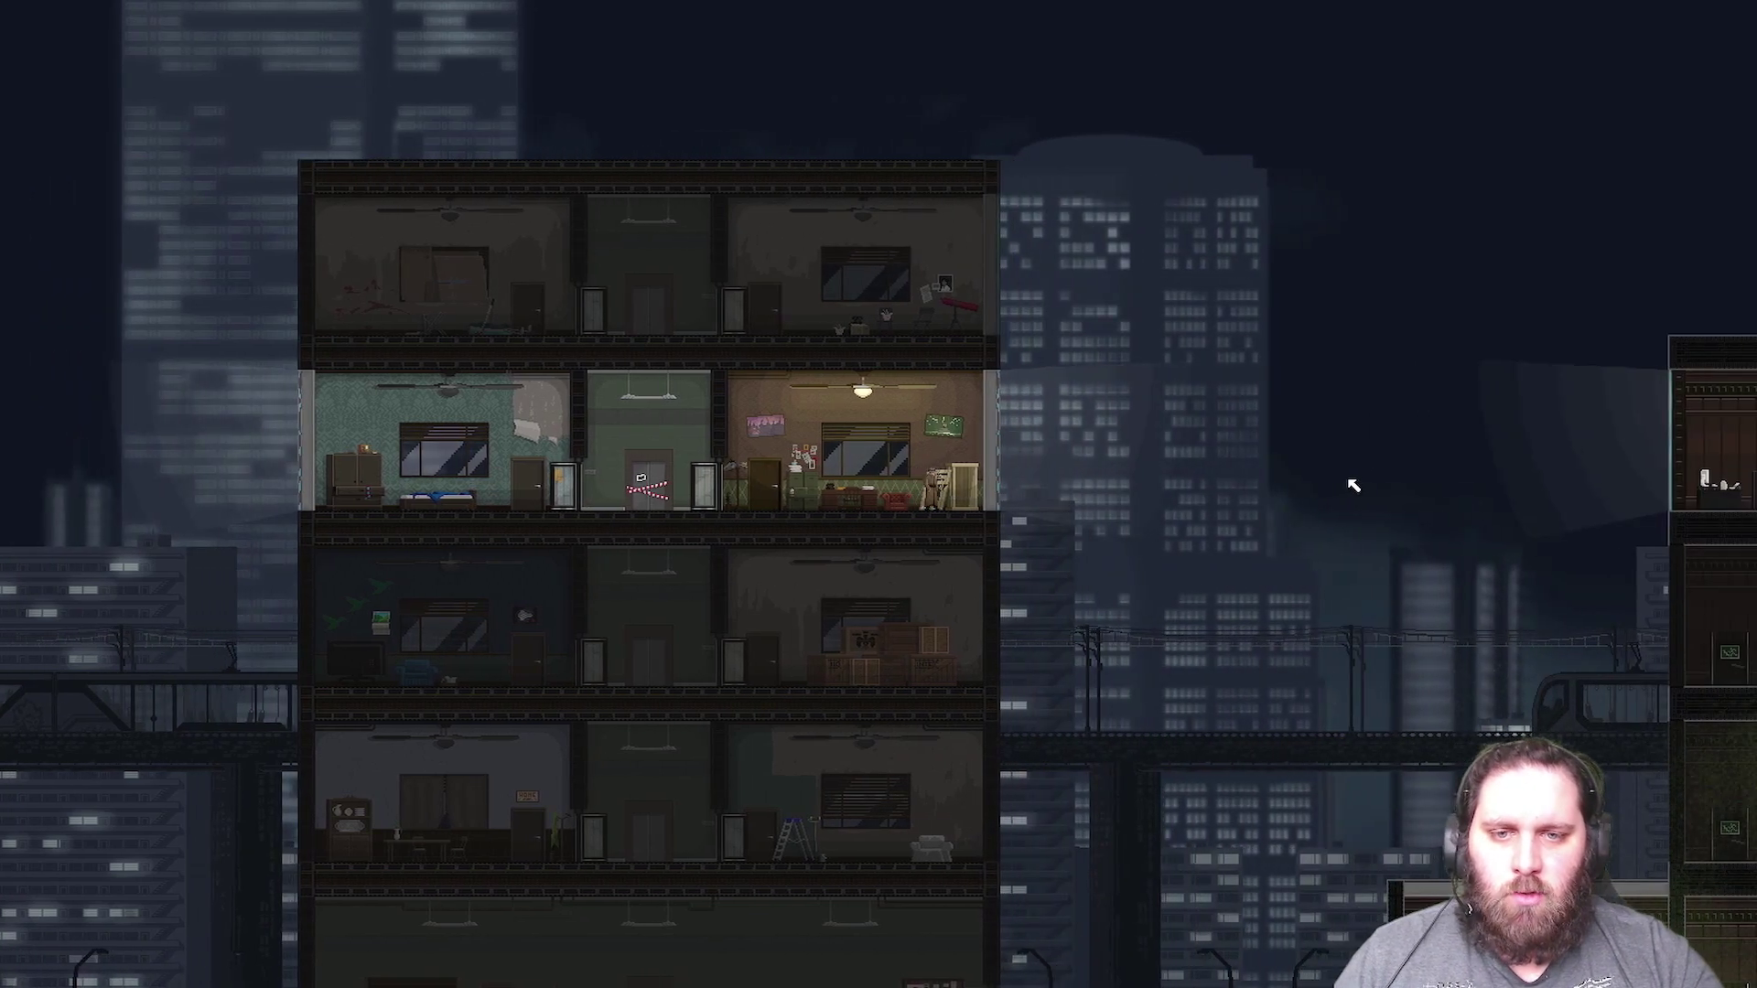
# - Walk to the room's right wall, glance at the wiring, and aim a jump from it
pyautogui.press('d')
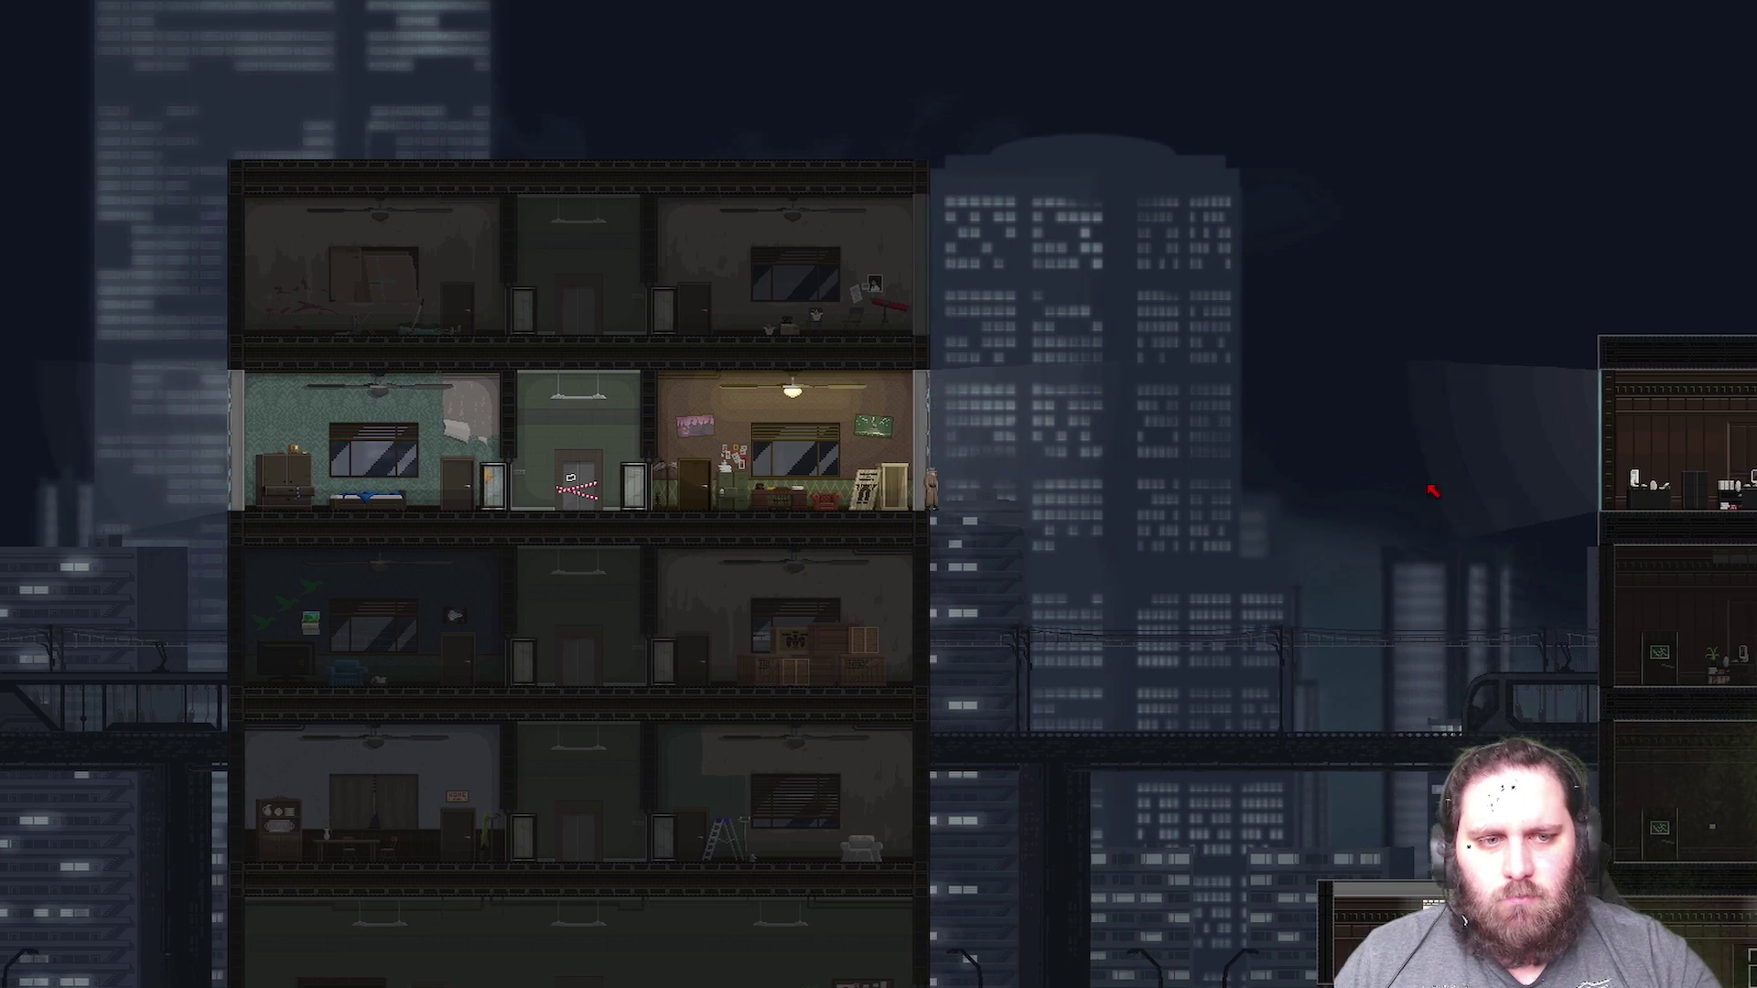
pyautogui.press('space')
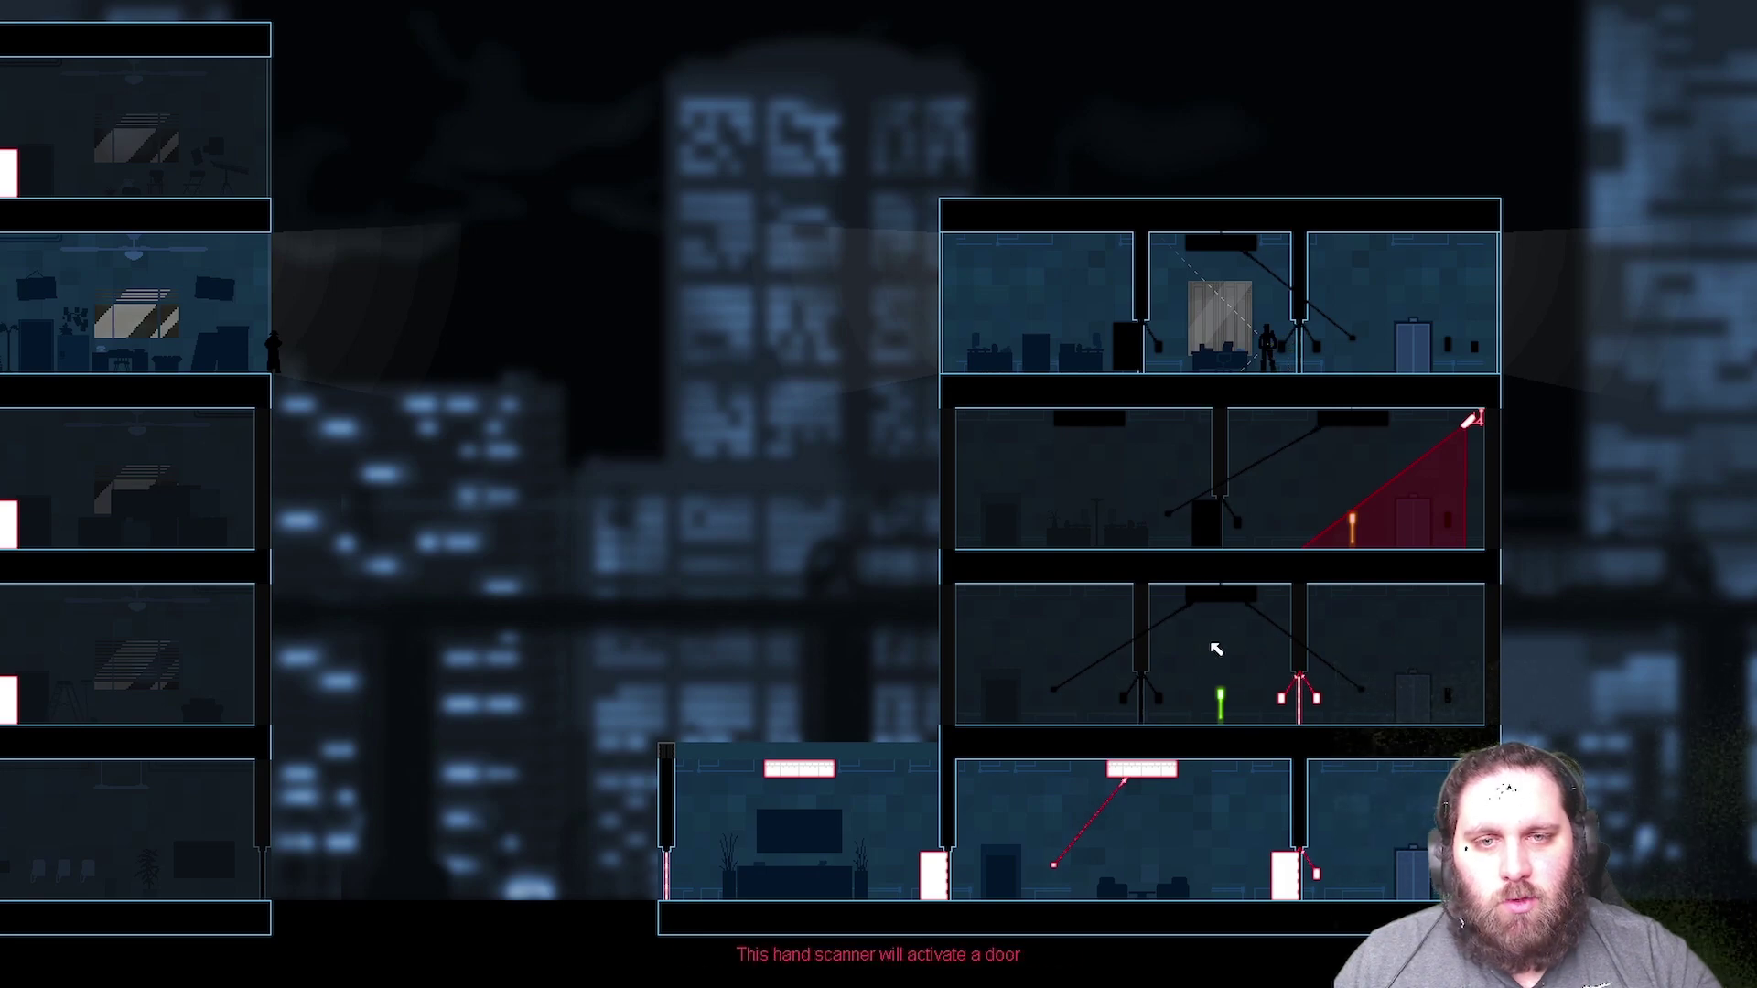
pyautogui.press('space')
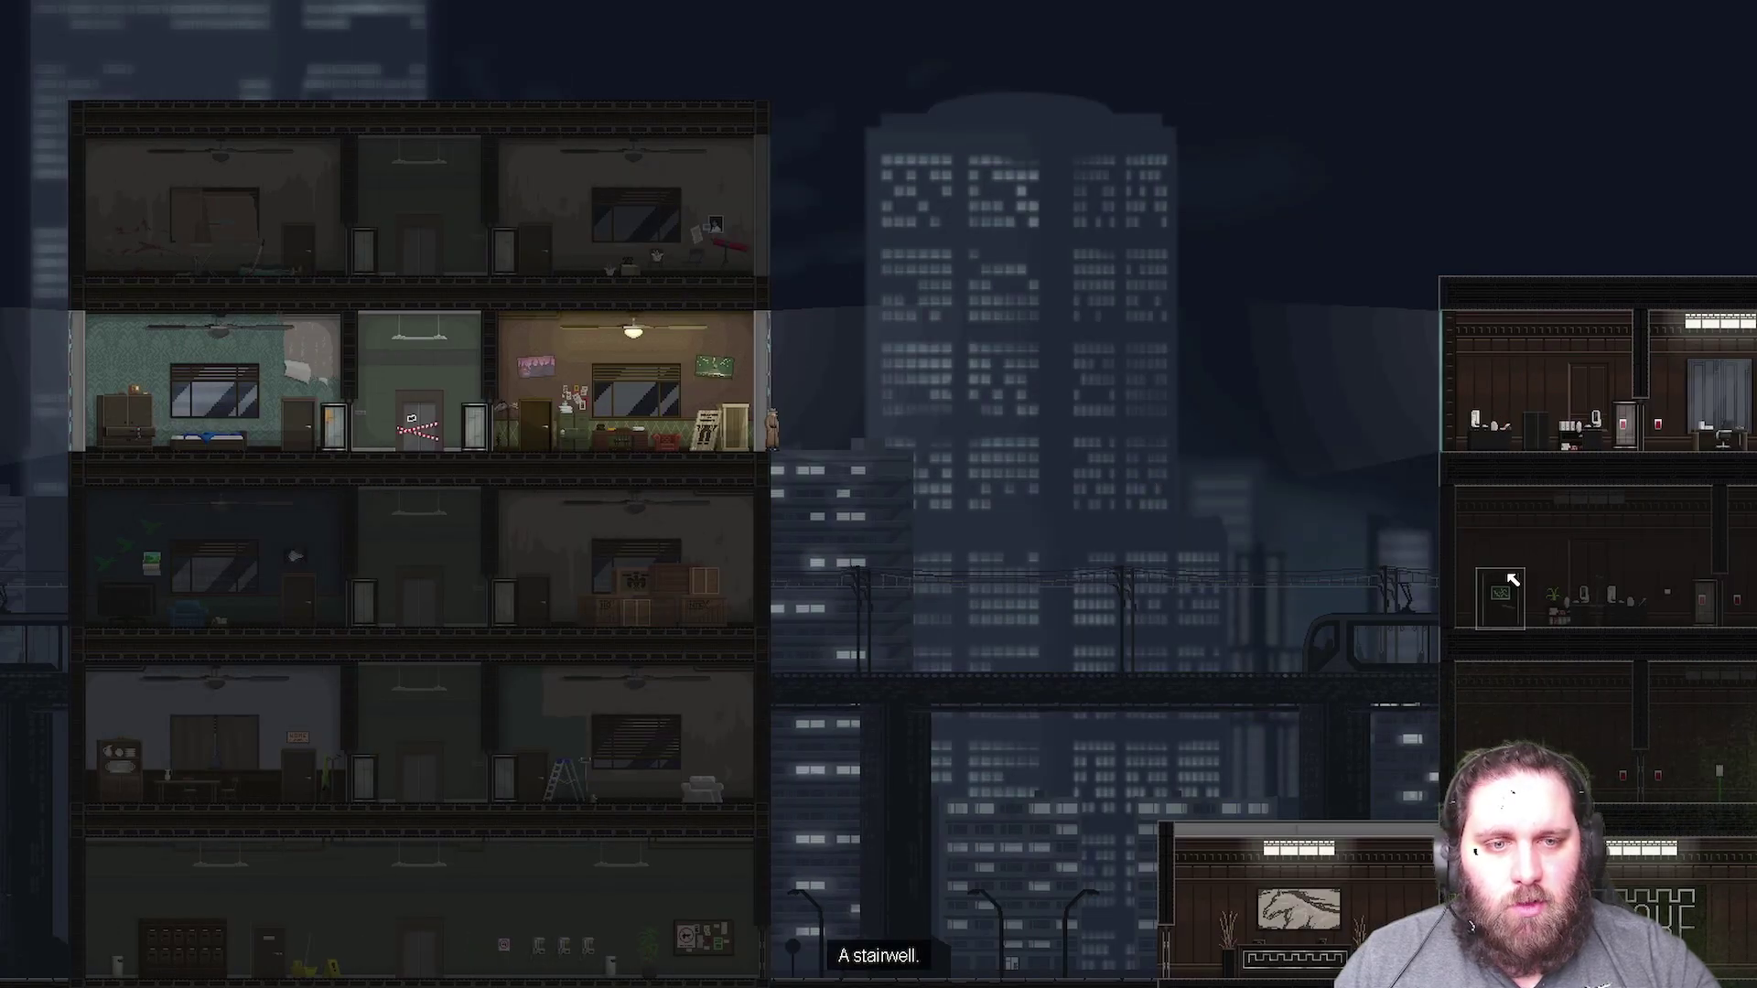
pyautogui.moveTo(1366, 758); pyautogui.dragTo(1429, 636)
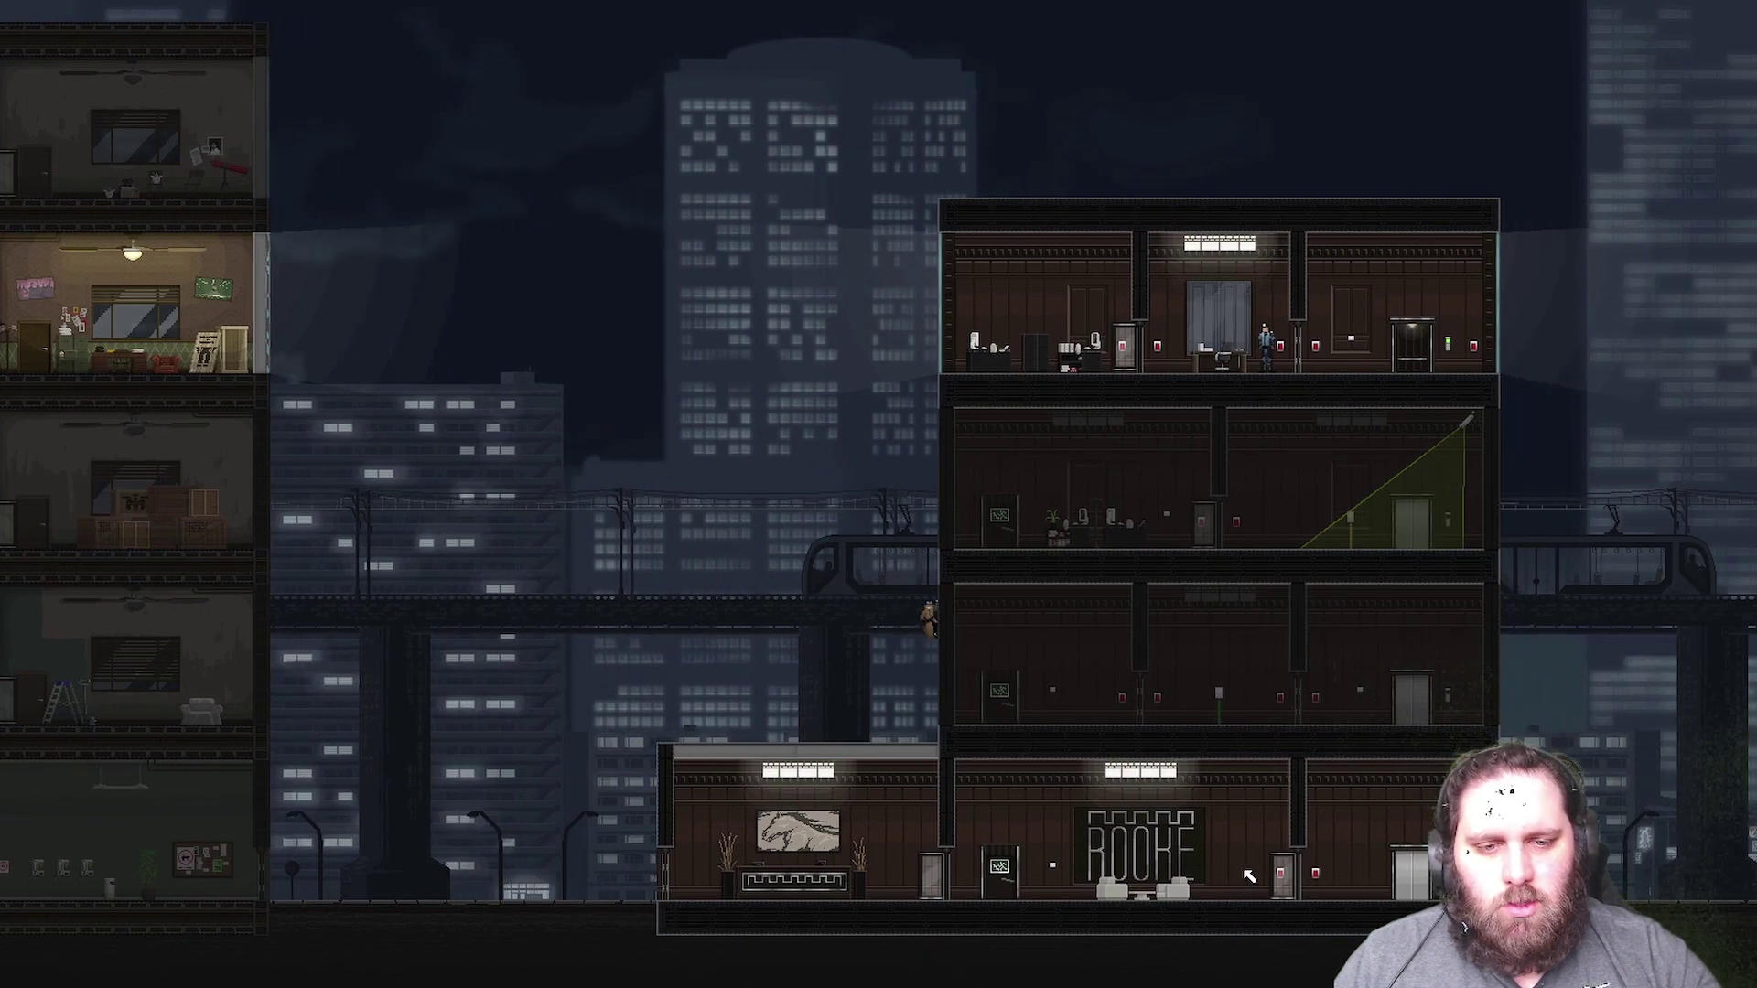
# - Rewire the lightswitch from the ceiling light to the door
pyautogui.press('space')
pyautogui.click(1053, 865)
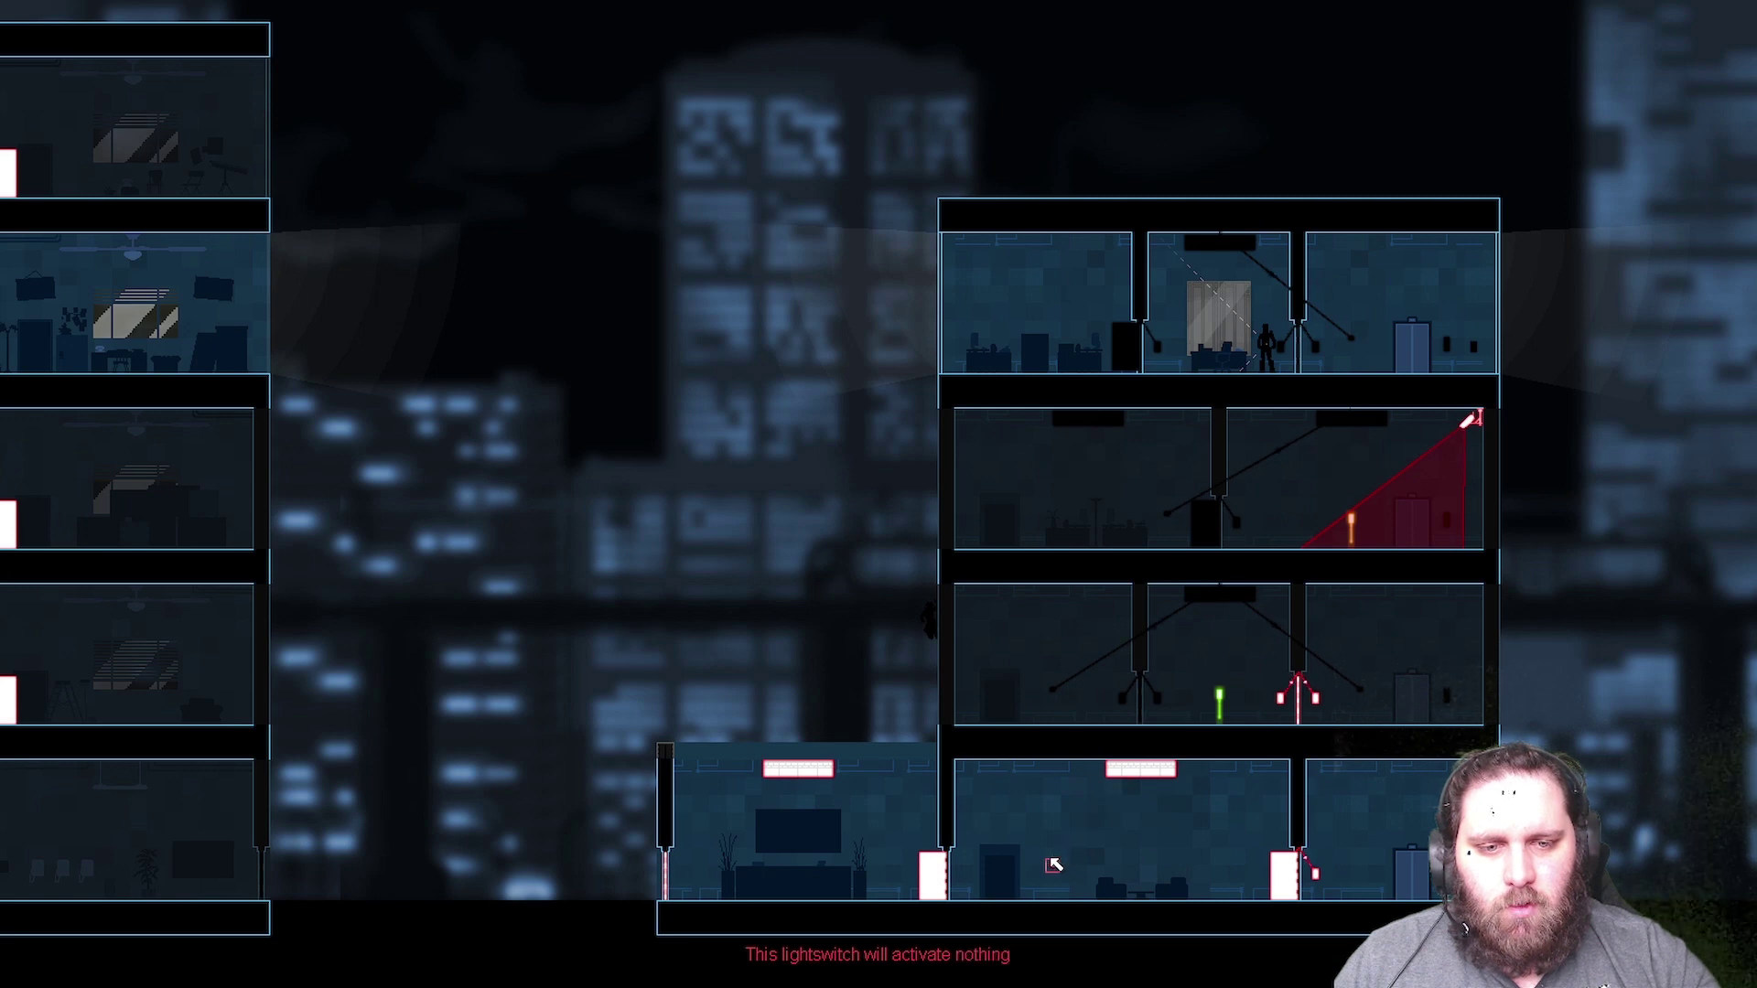
pyautogui.moveTo(1052, 865); pyautogui.dragTo(1413, 854)
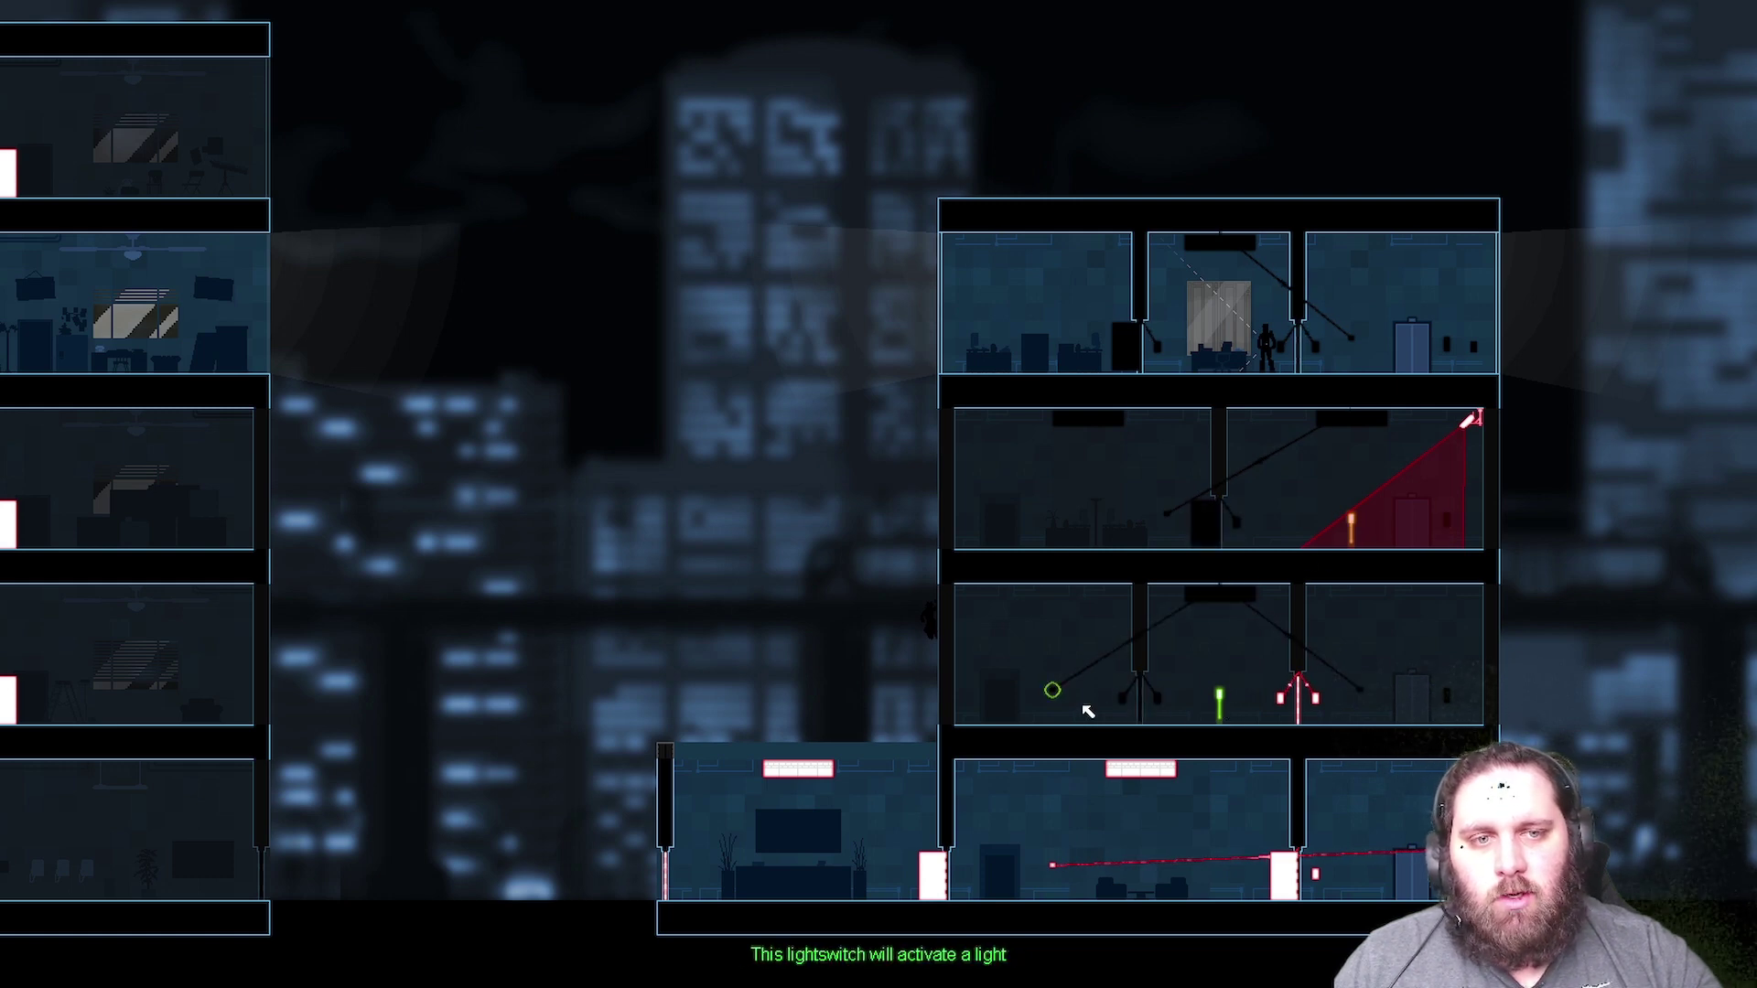
pyautogui.press('space')
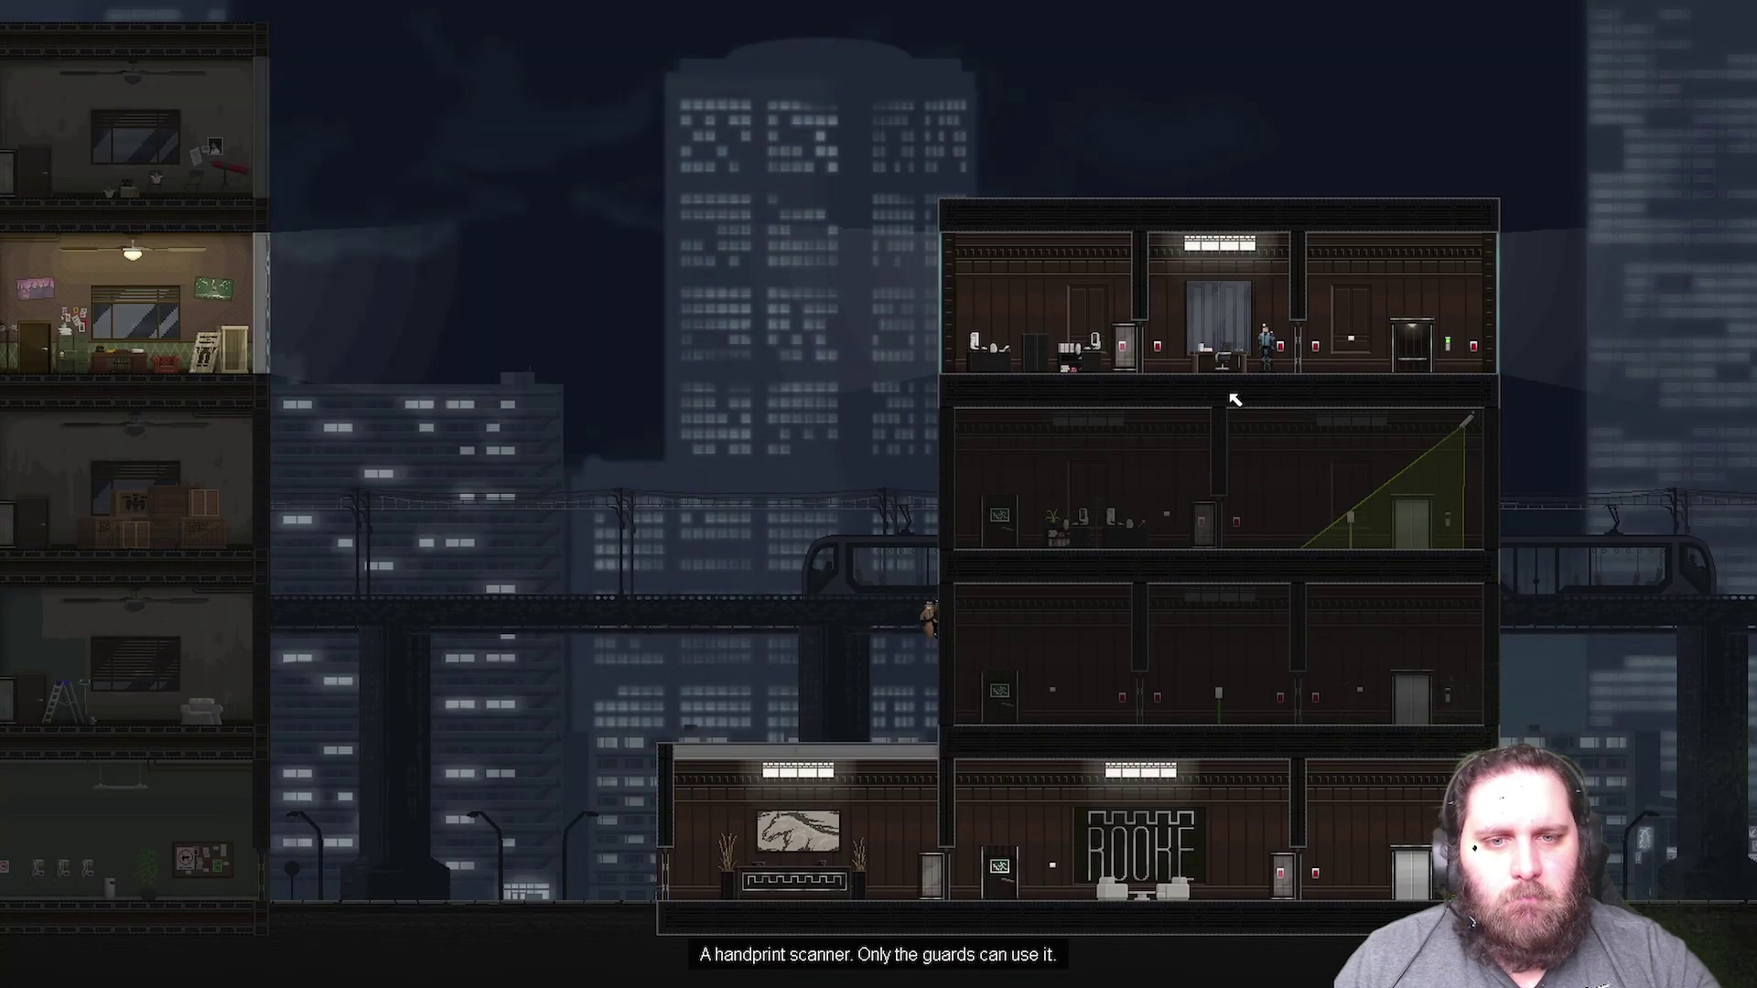
# - Climb down to the ground floor and walk out toward the train station
pyautogui.click(1313, 777)
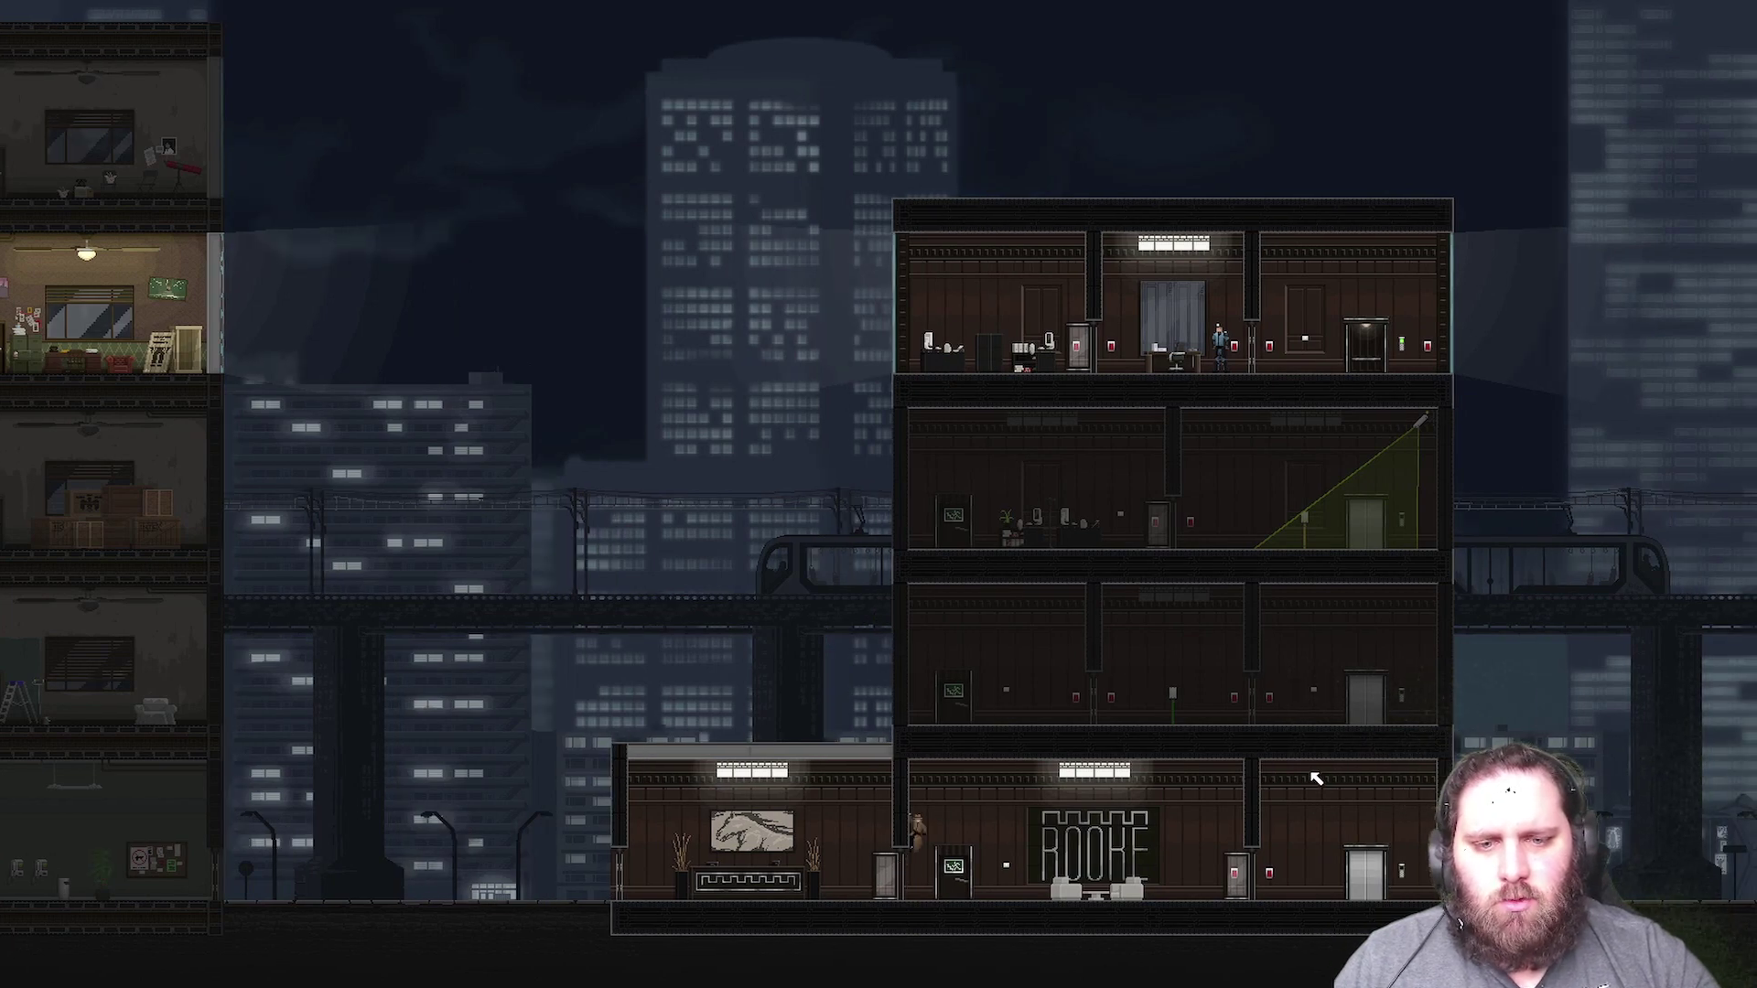
pyautogui.click(1362, 892)
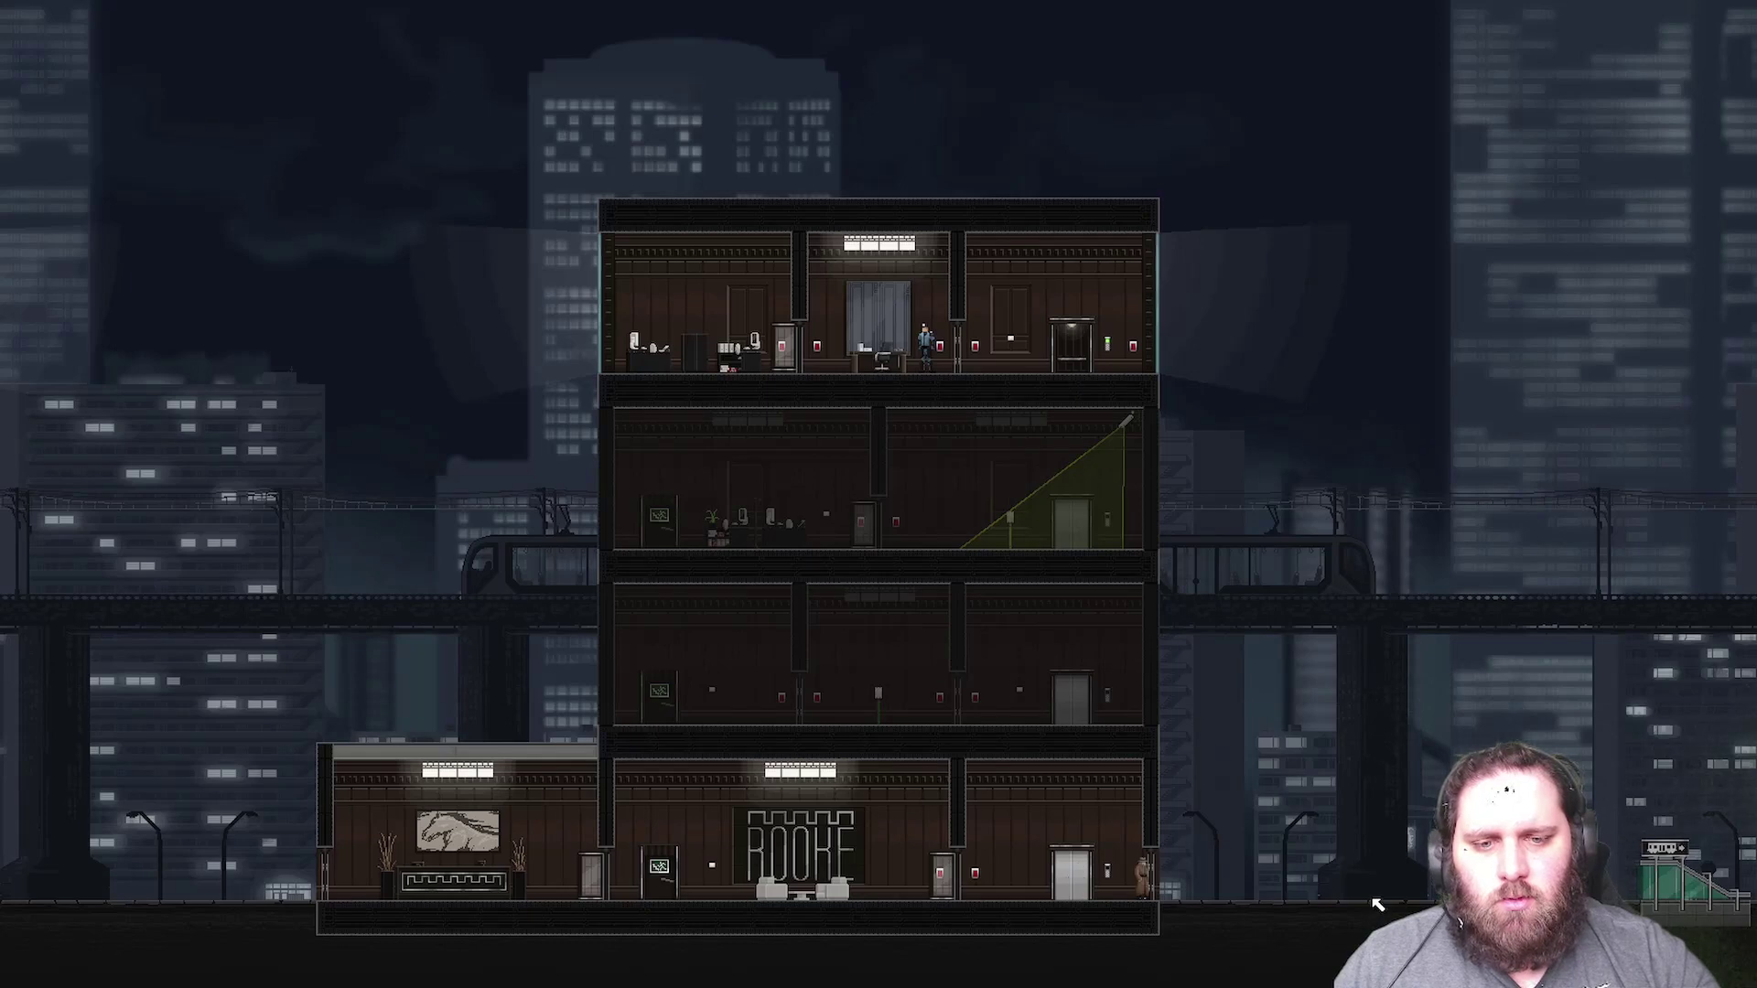
pyautogui.press('space')
pyautogui.press('space')
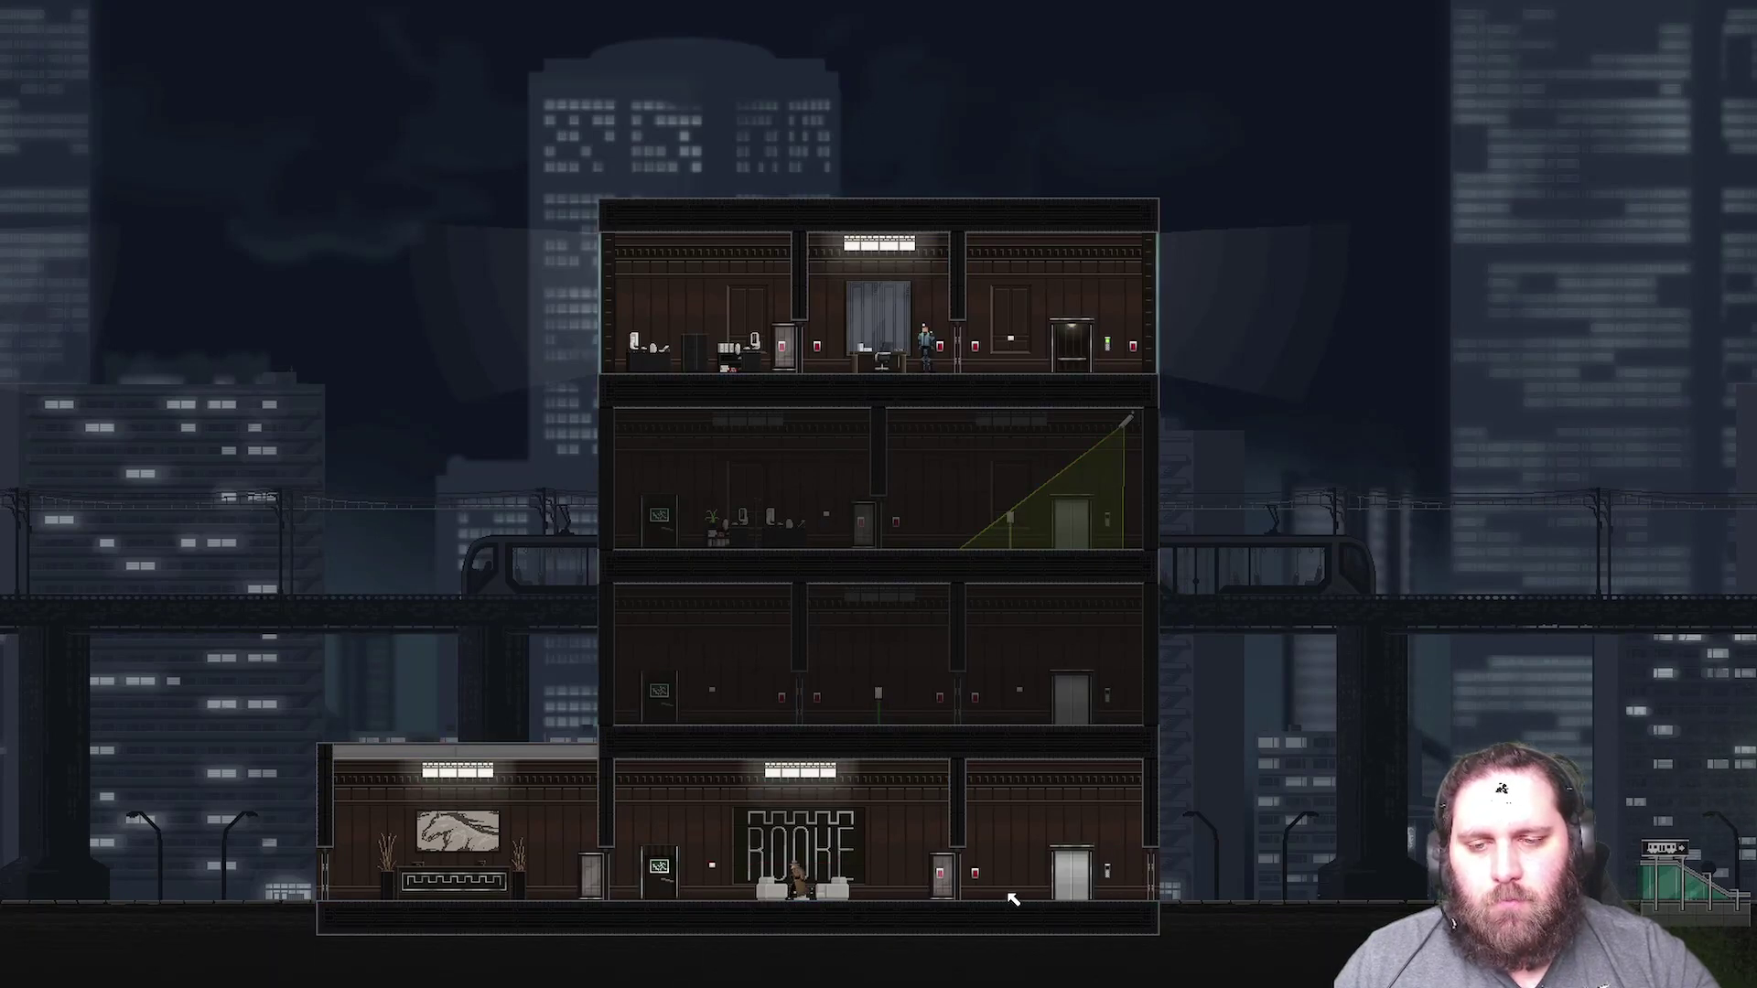
pyautogui.click(1012, 899)
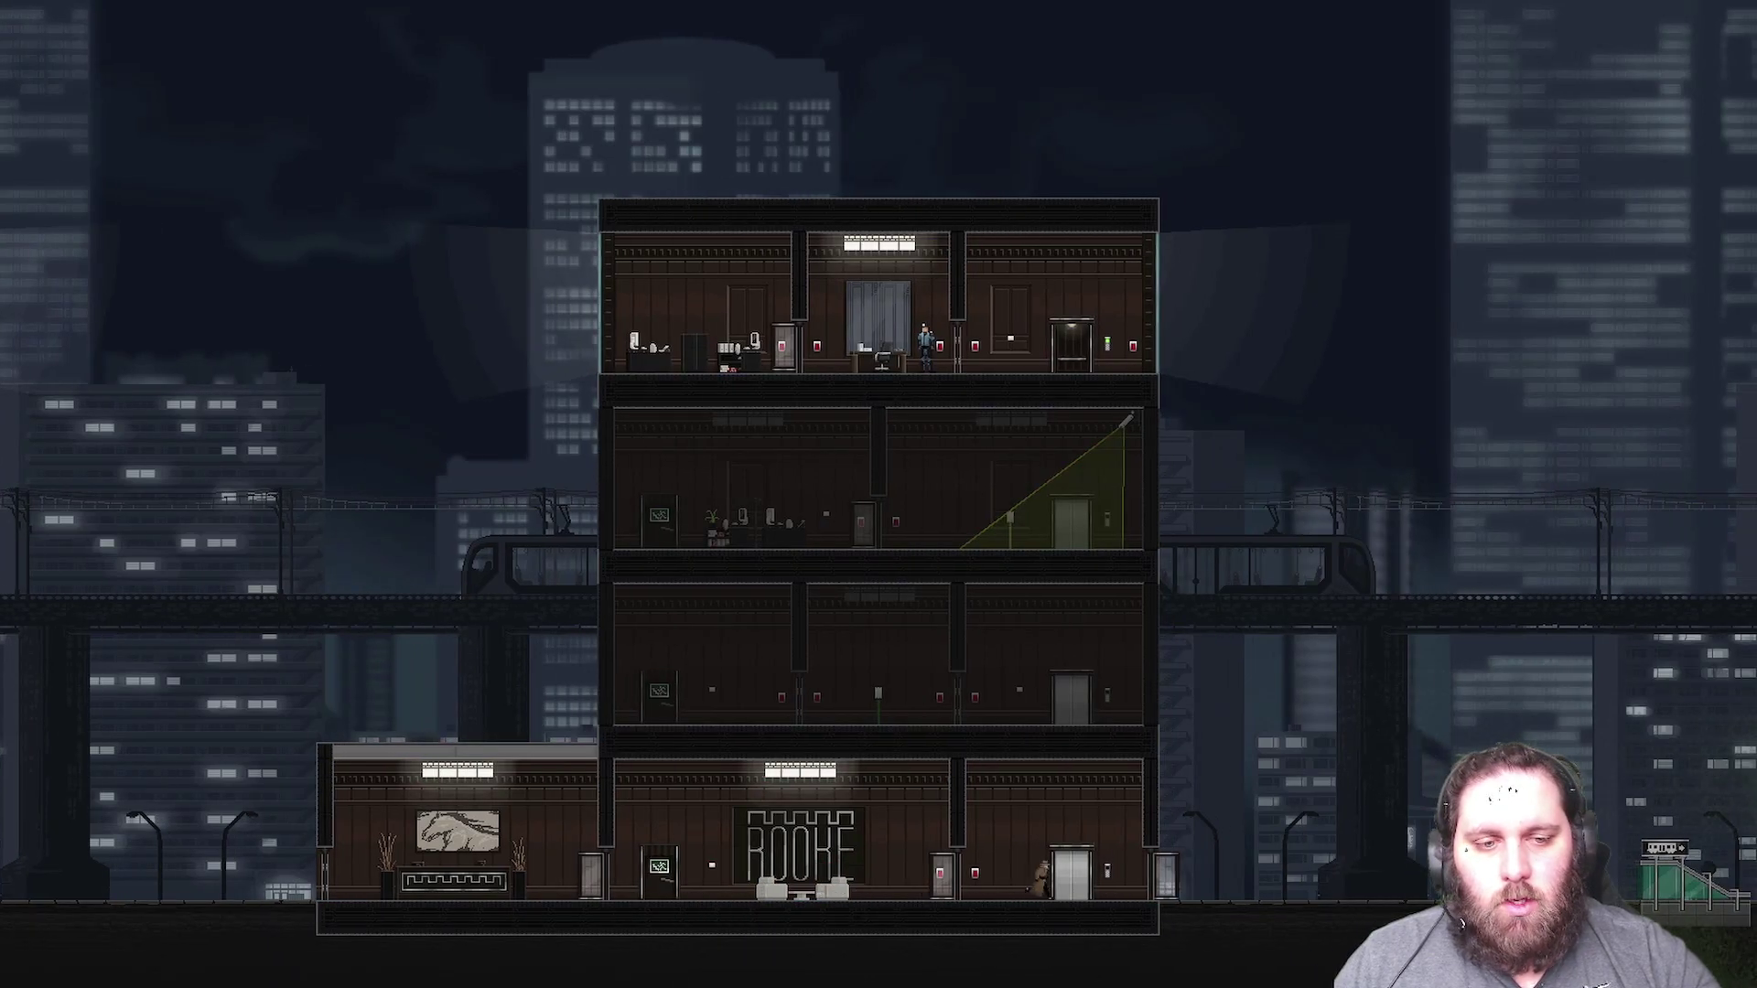
pyautogui.click(1669, 899)
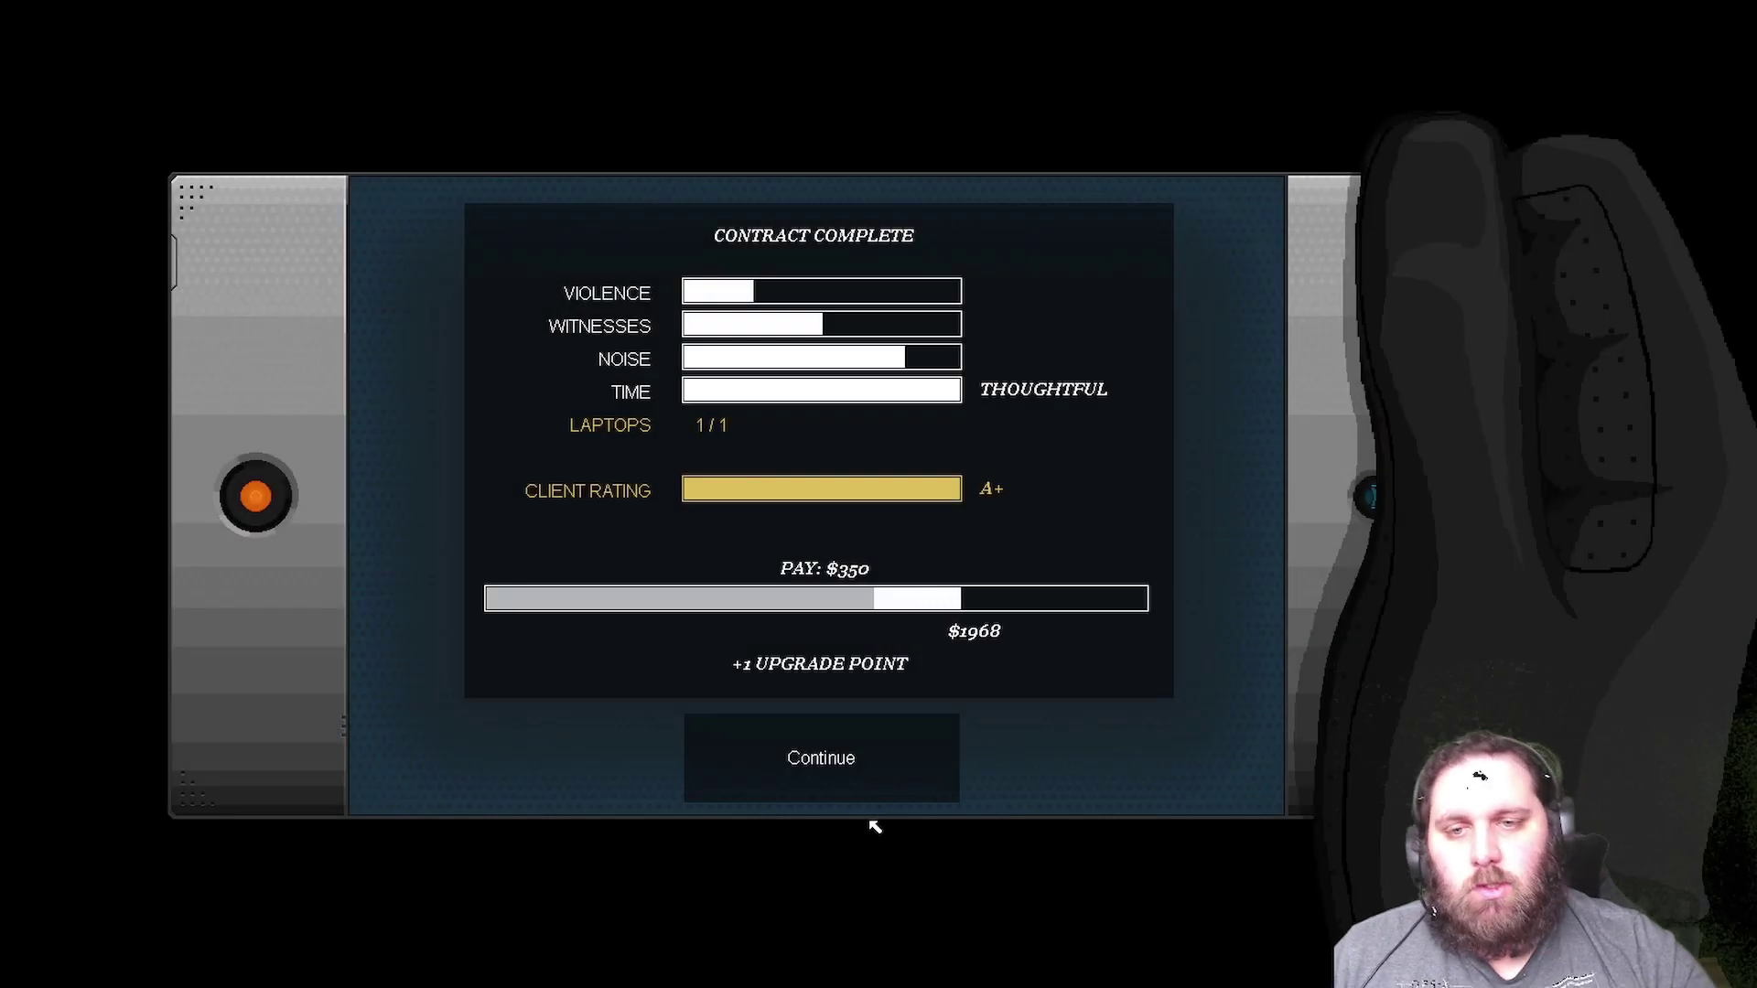
# - Tell the police chief about the Bullfrog trouser packaging, then end the call
pyautogui.click(832, 757)
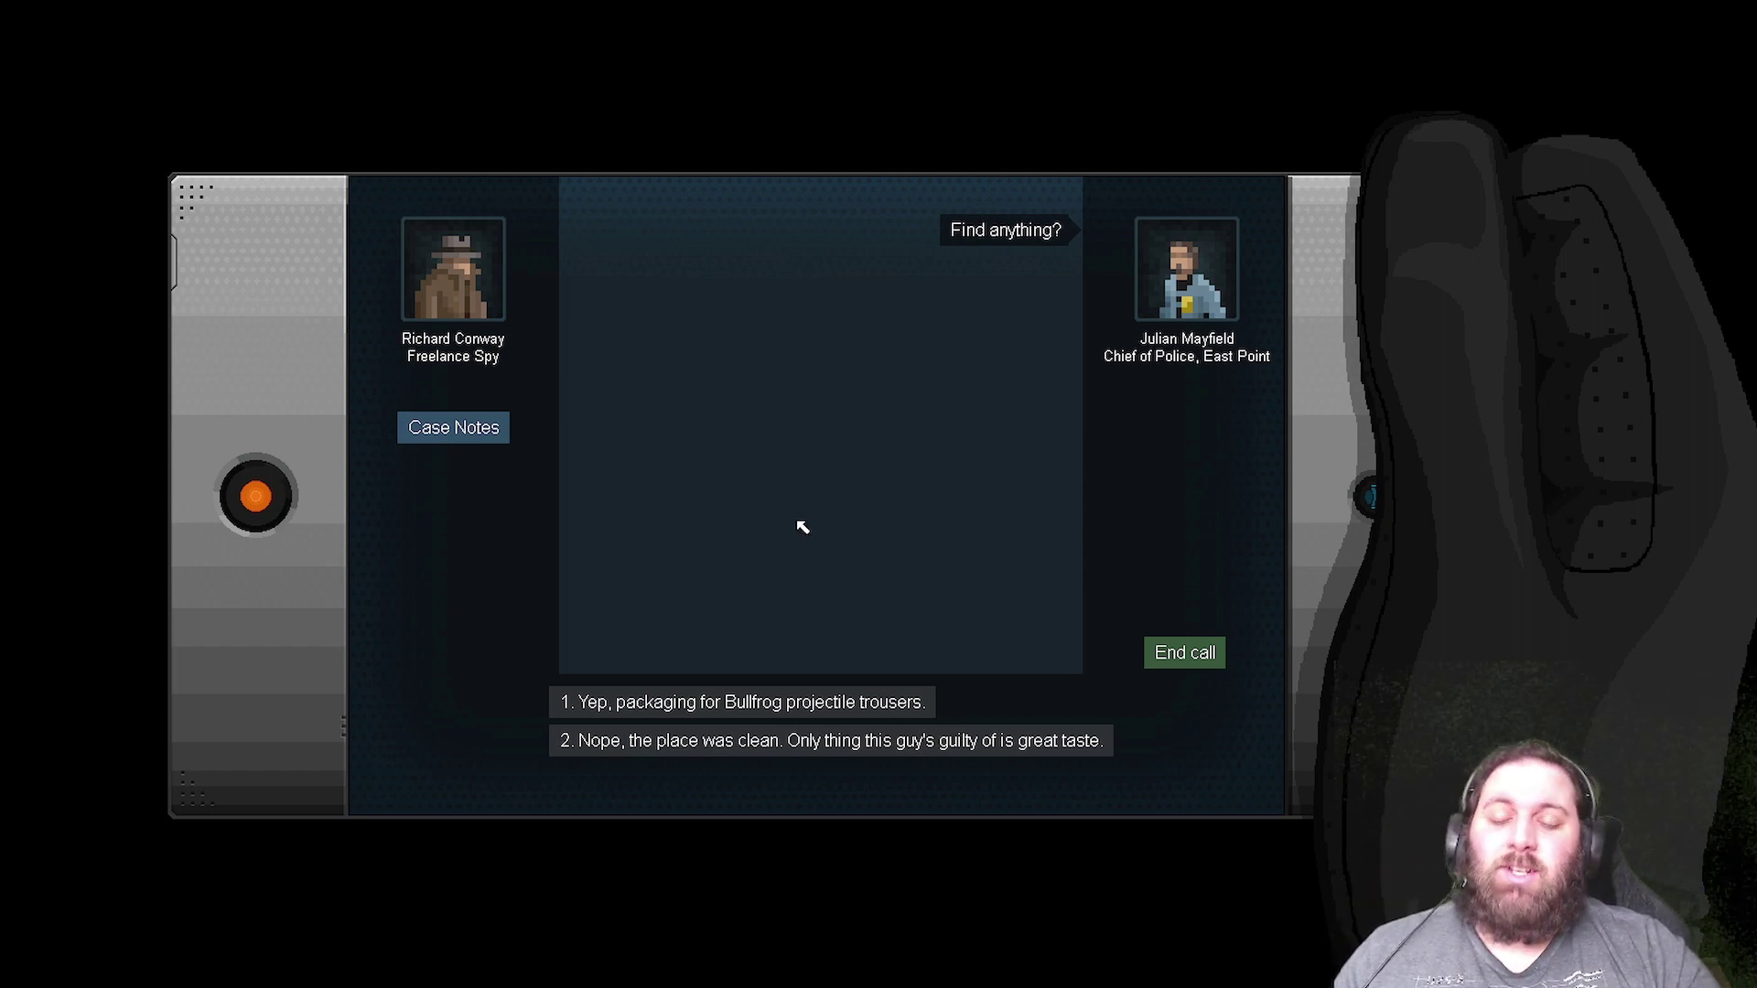
pyautogui.press('1')
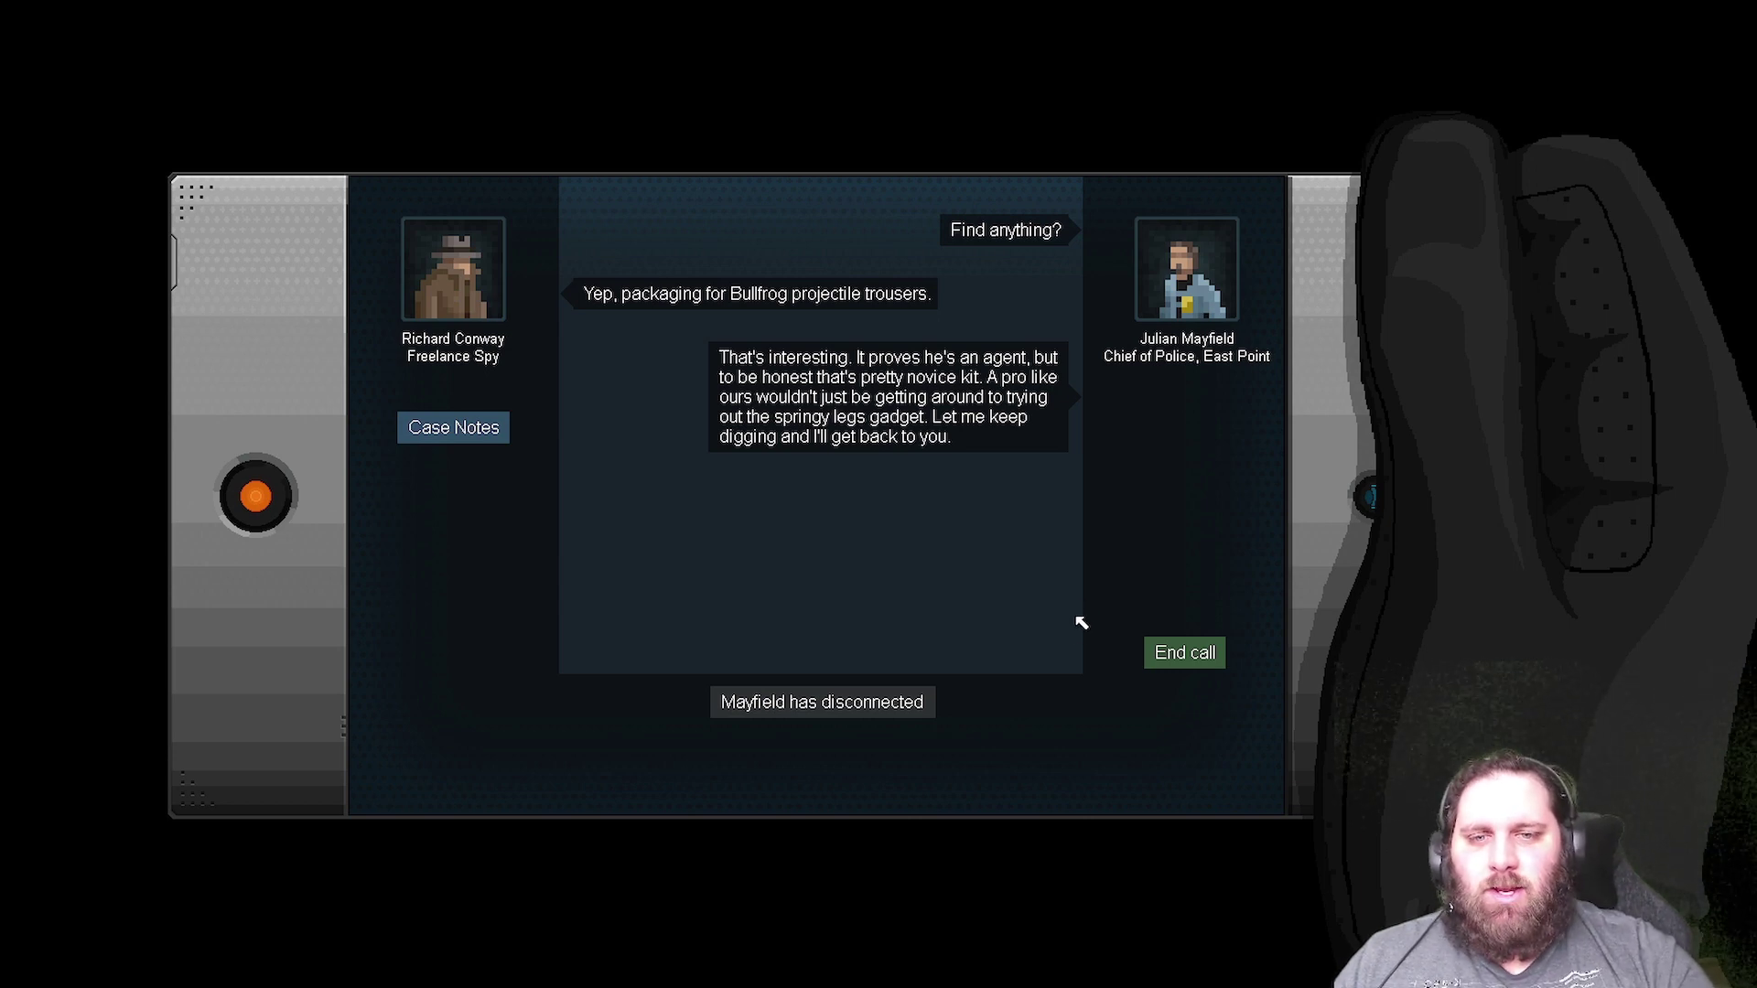
pyautogui.click(1186, 656)
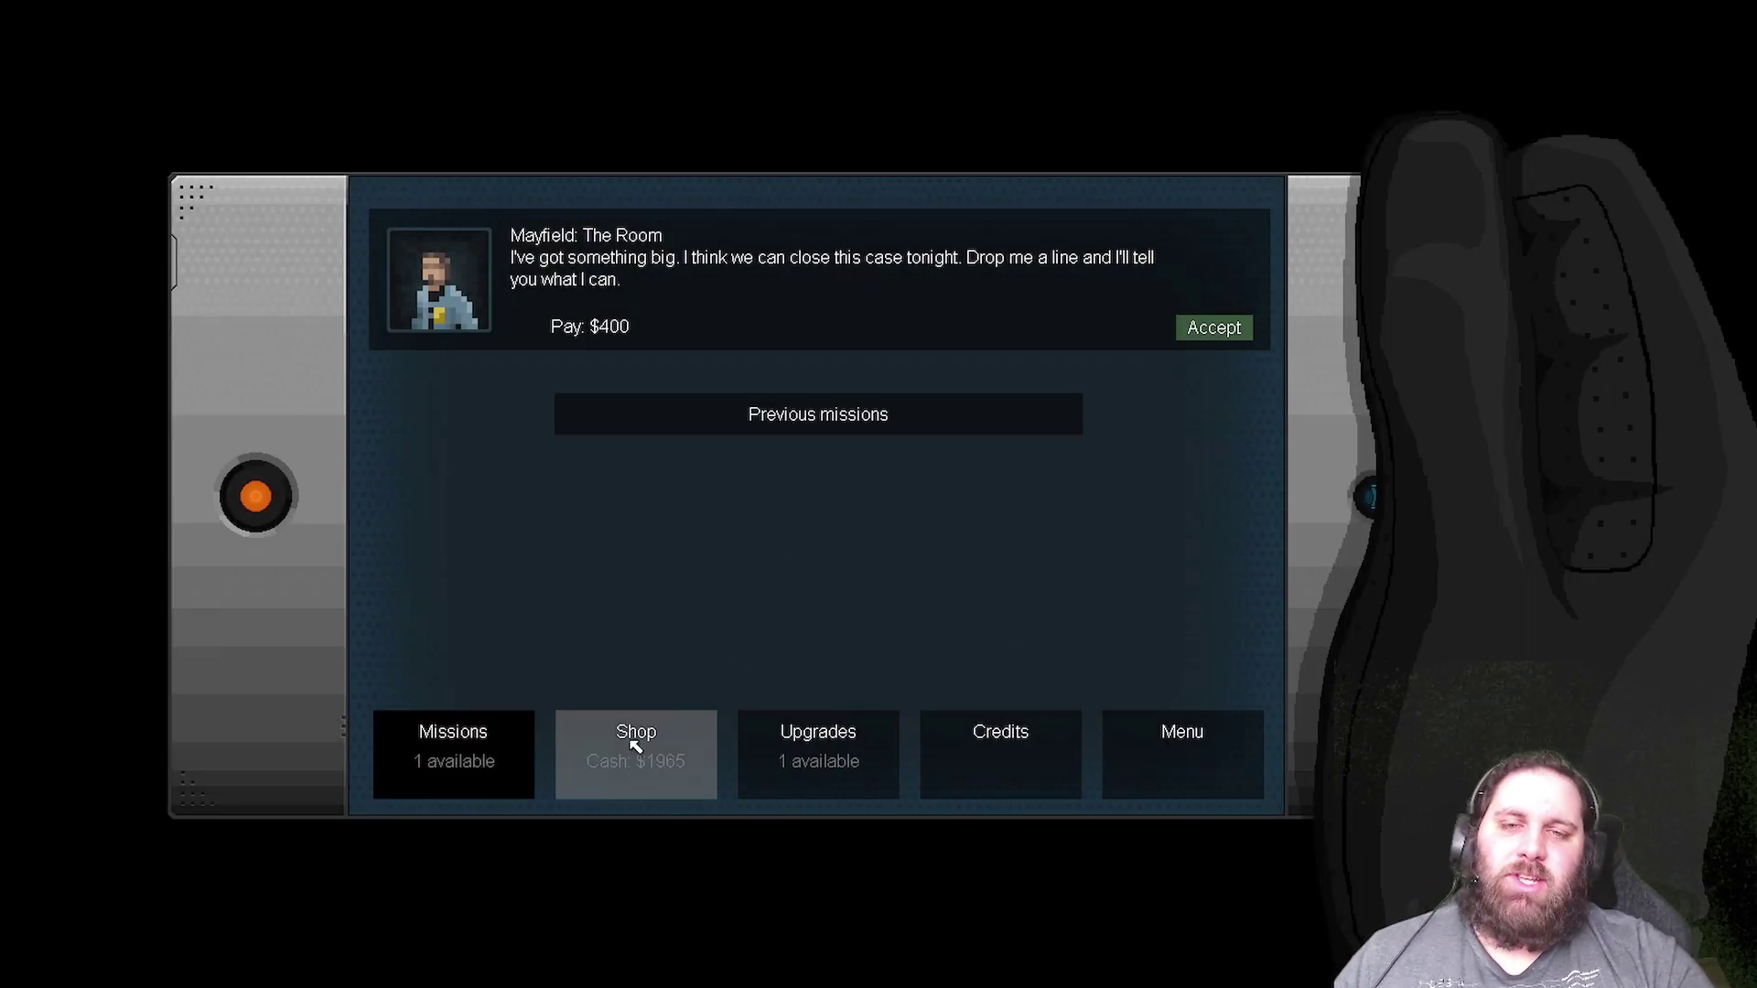
# - Buy the Longshot and Prankspasm gadgets from the shop
pyautogui.click(831, 755)
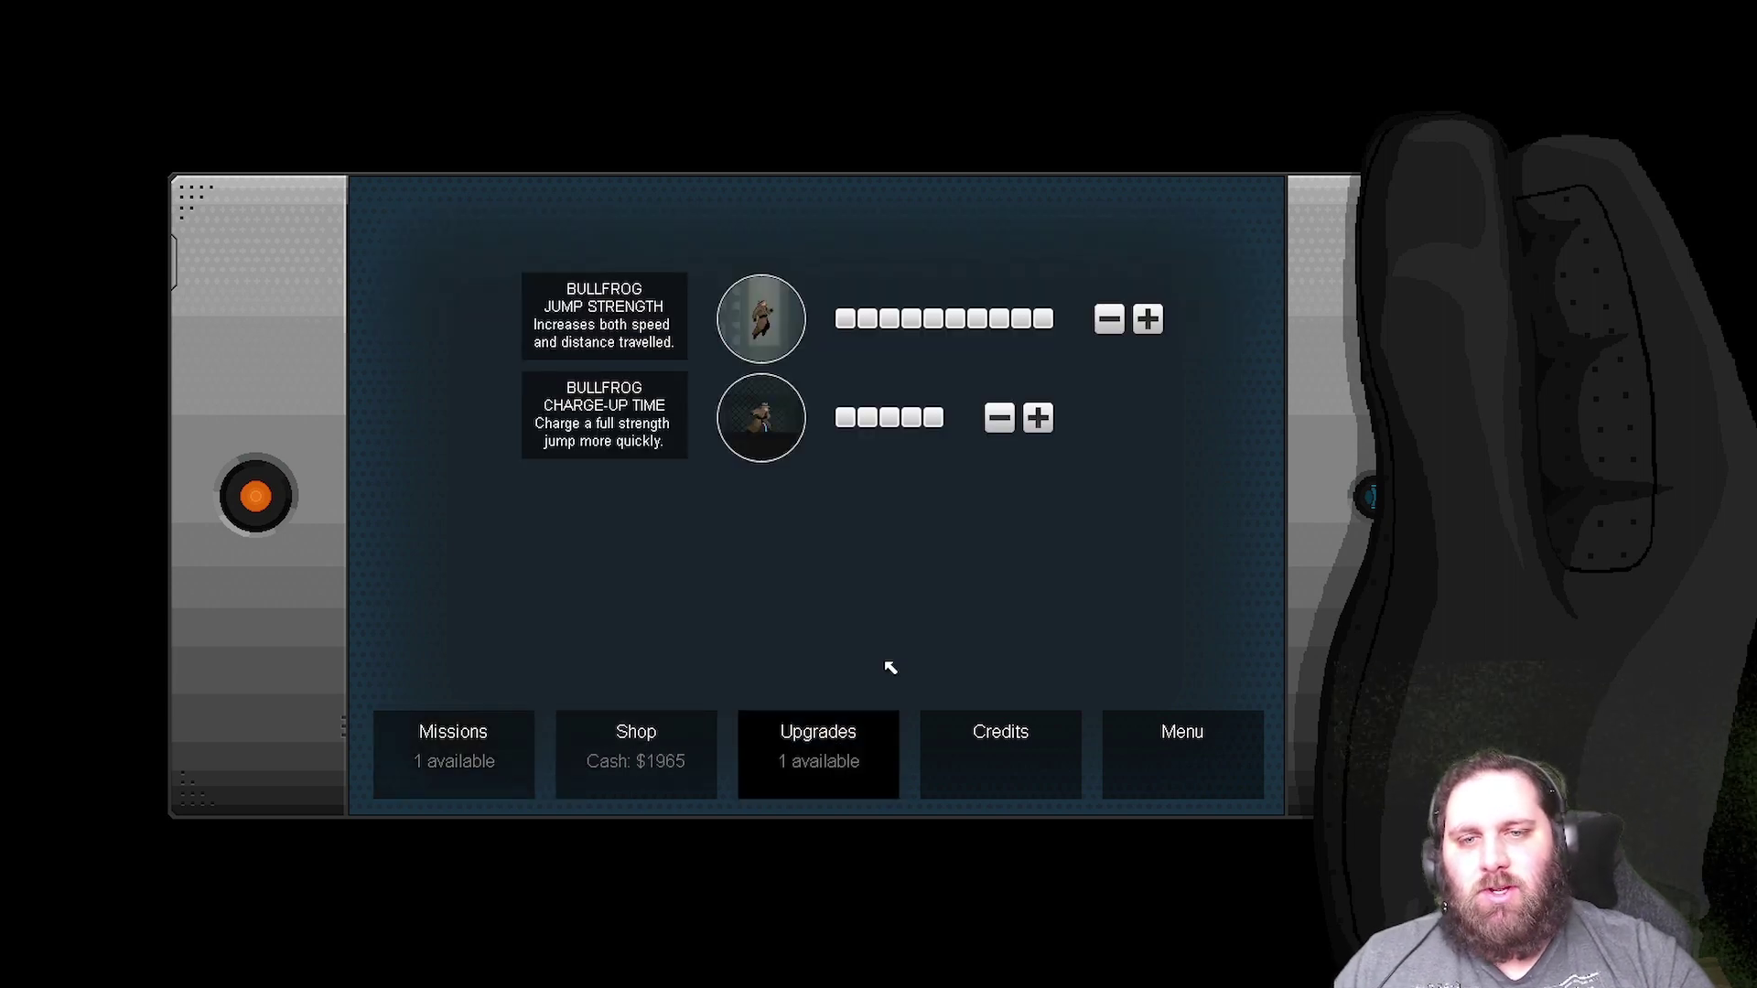
pyautogui.click(671, 770)
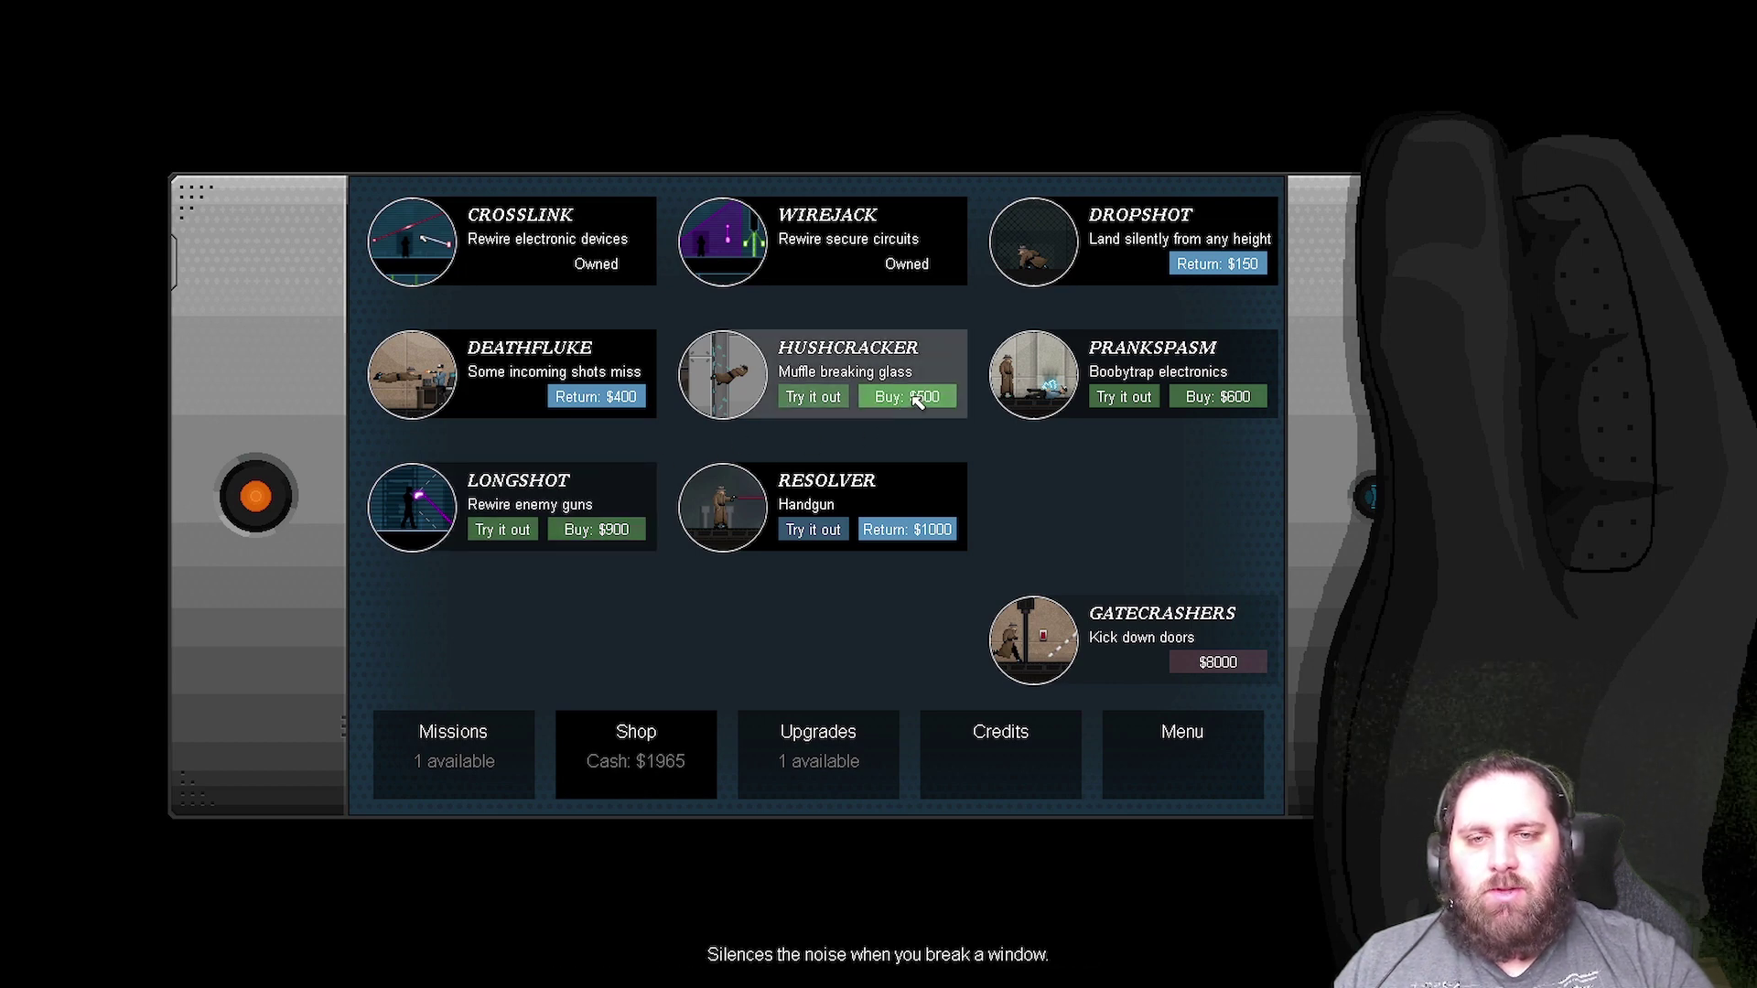
pyautogui.click(595, 528)
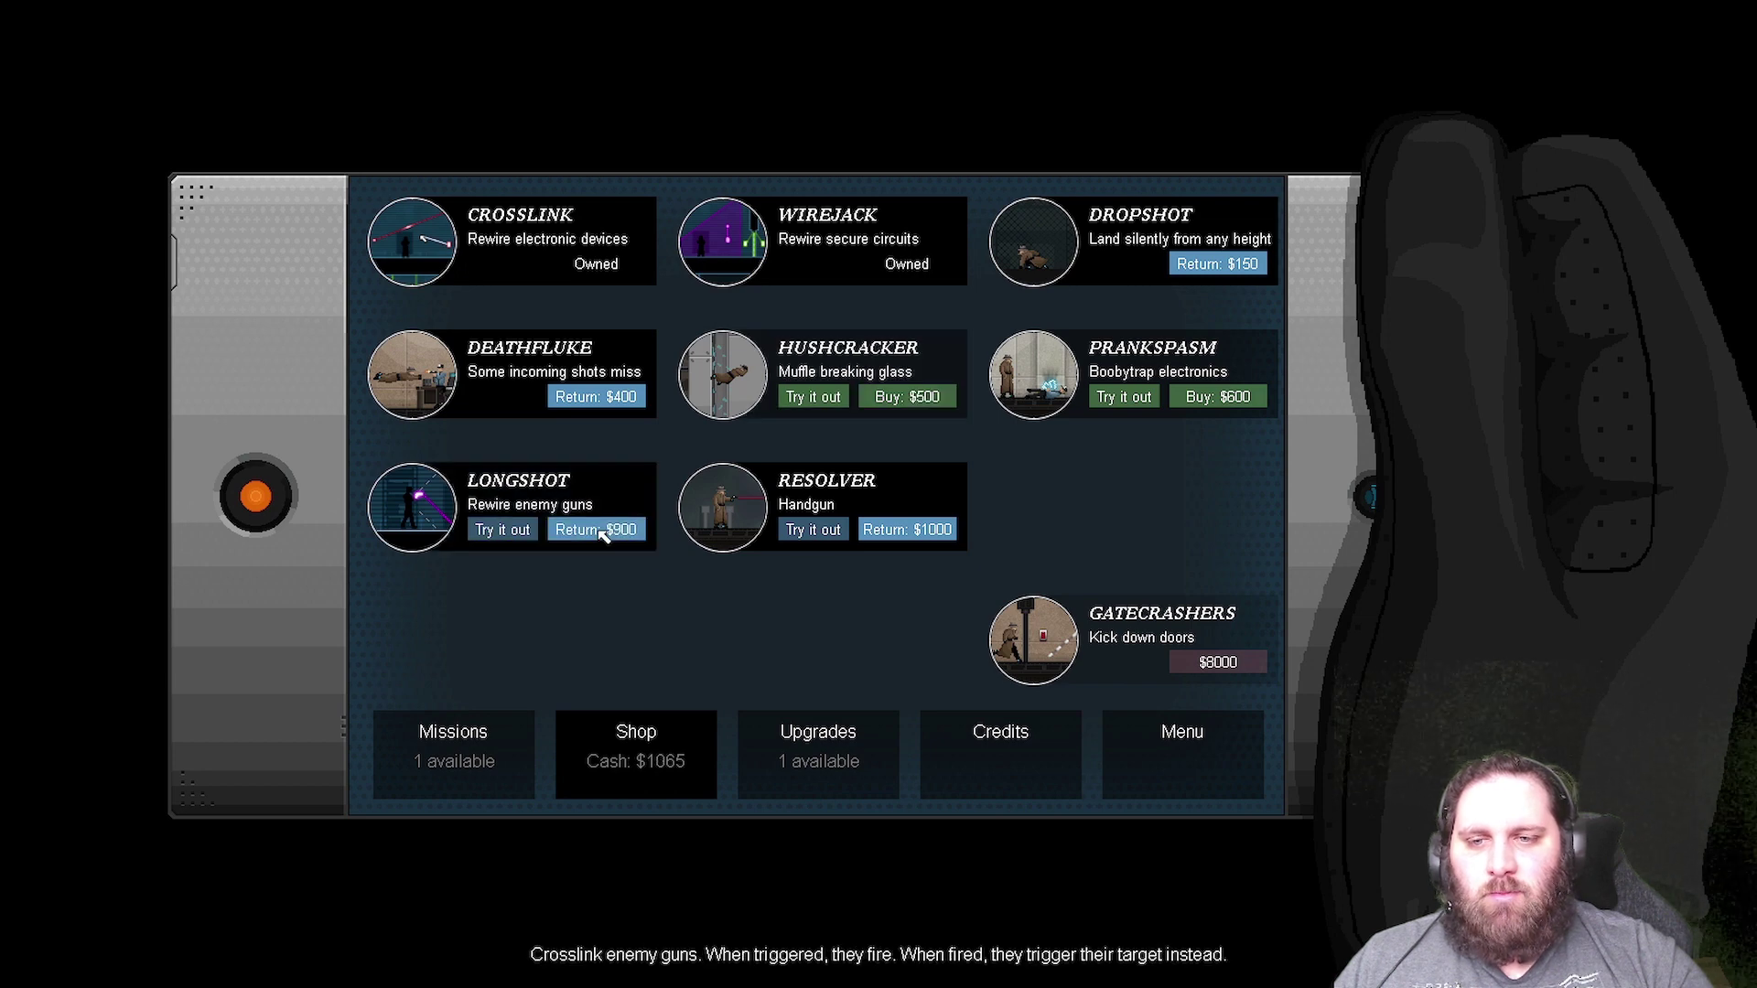
pyautogui.click(1243, 405)
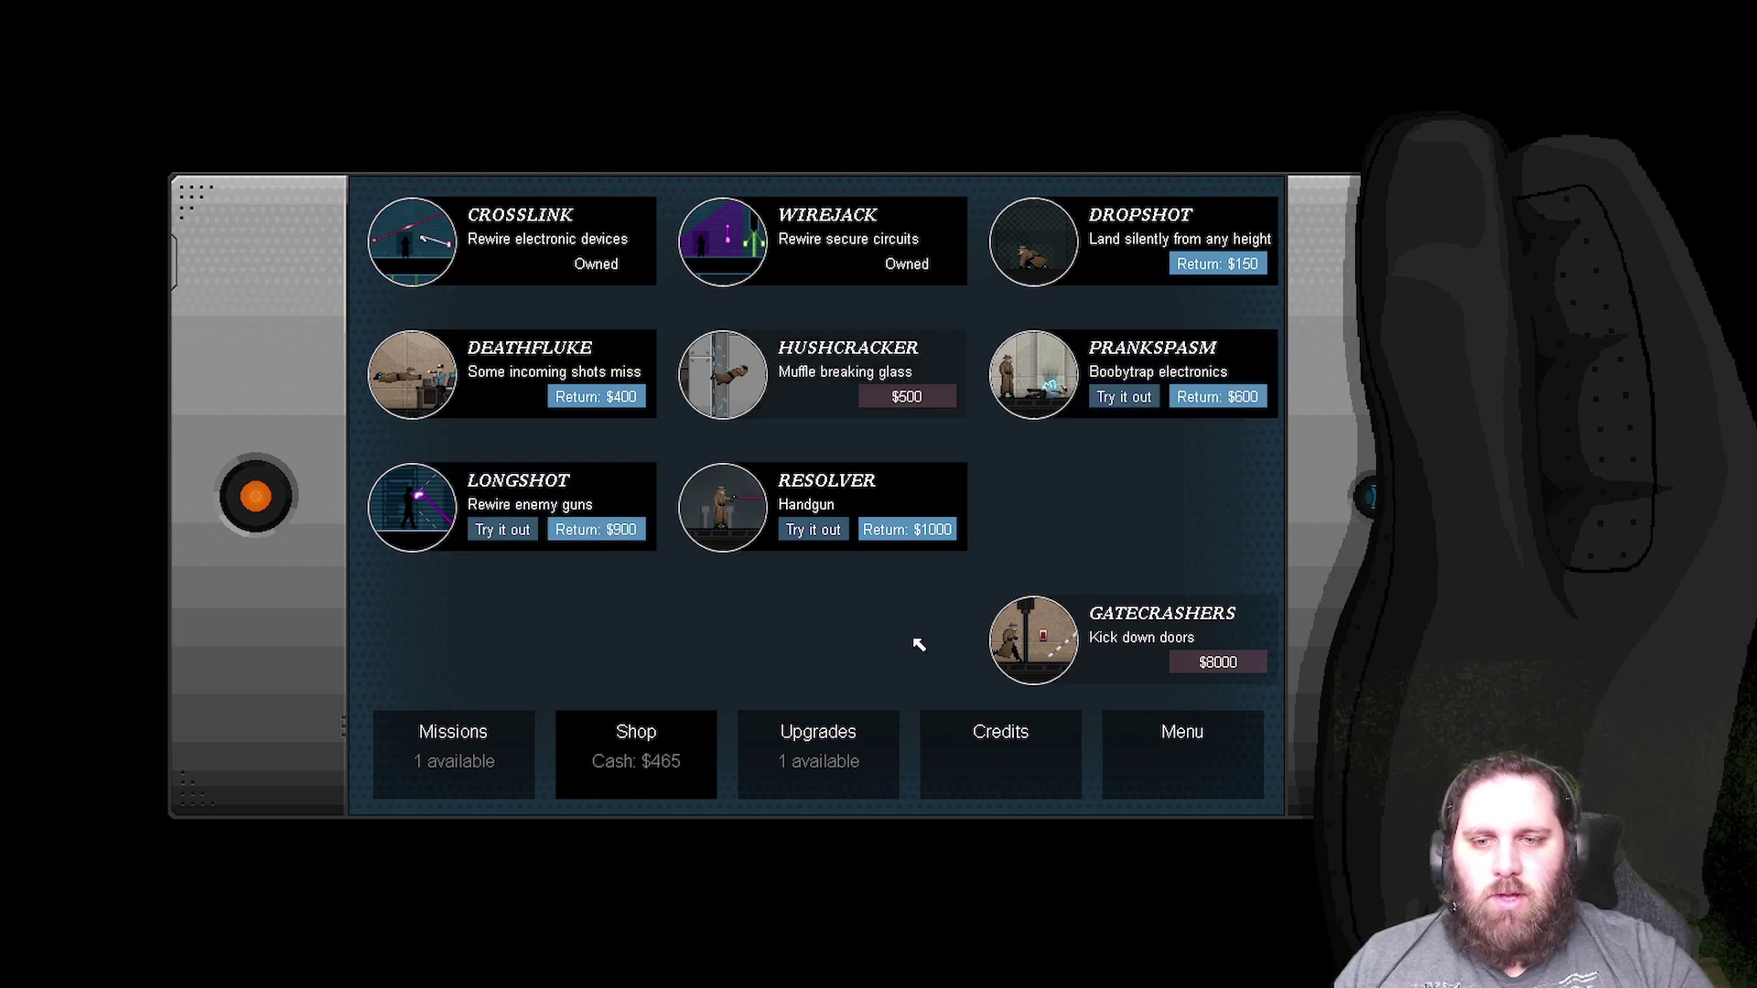
# - Upgrade Power Capacity and buy an extra battery charge, leaving $15
pyautogui.click(822, 748)
pyautogui.click(1103, 516)
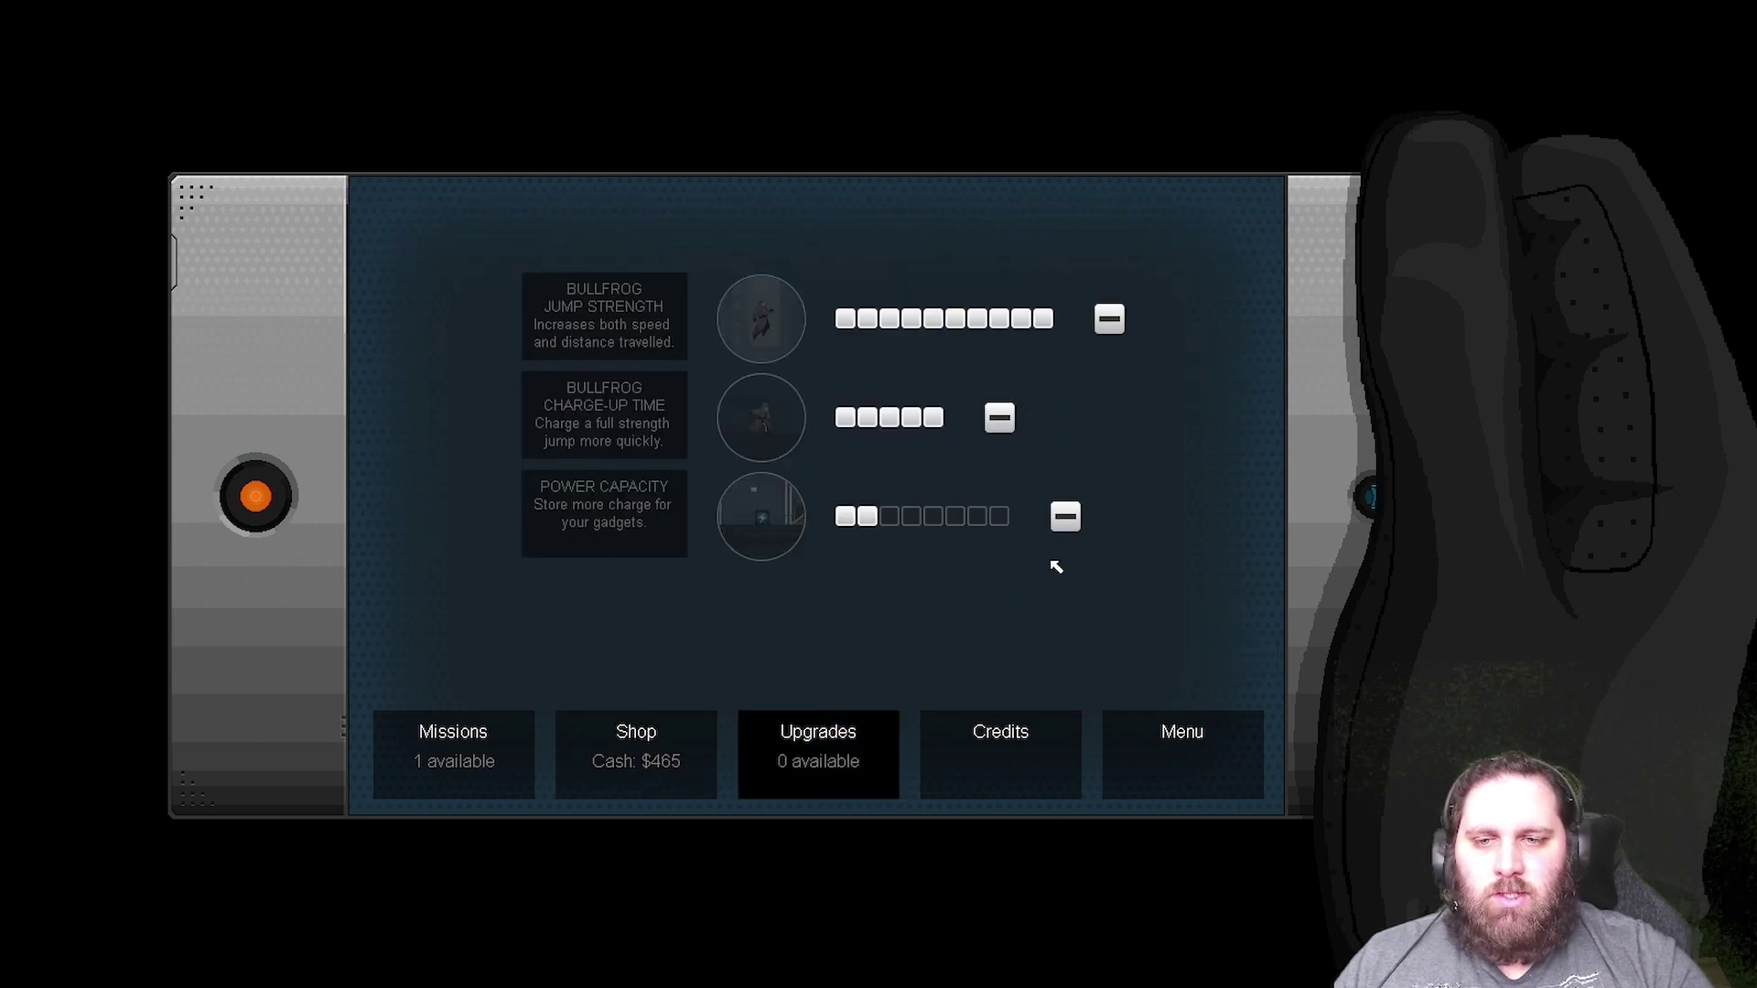
pyautogui.click(645, 748)
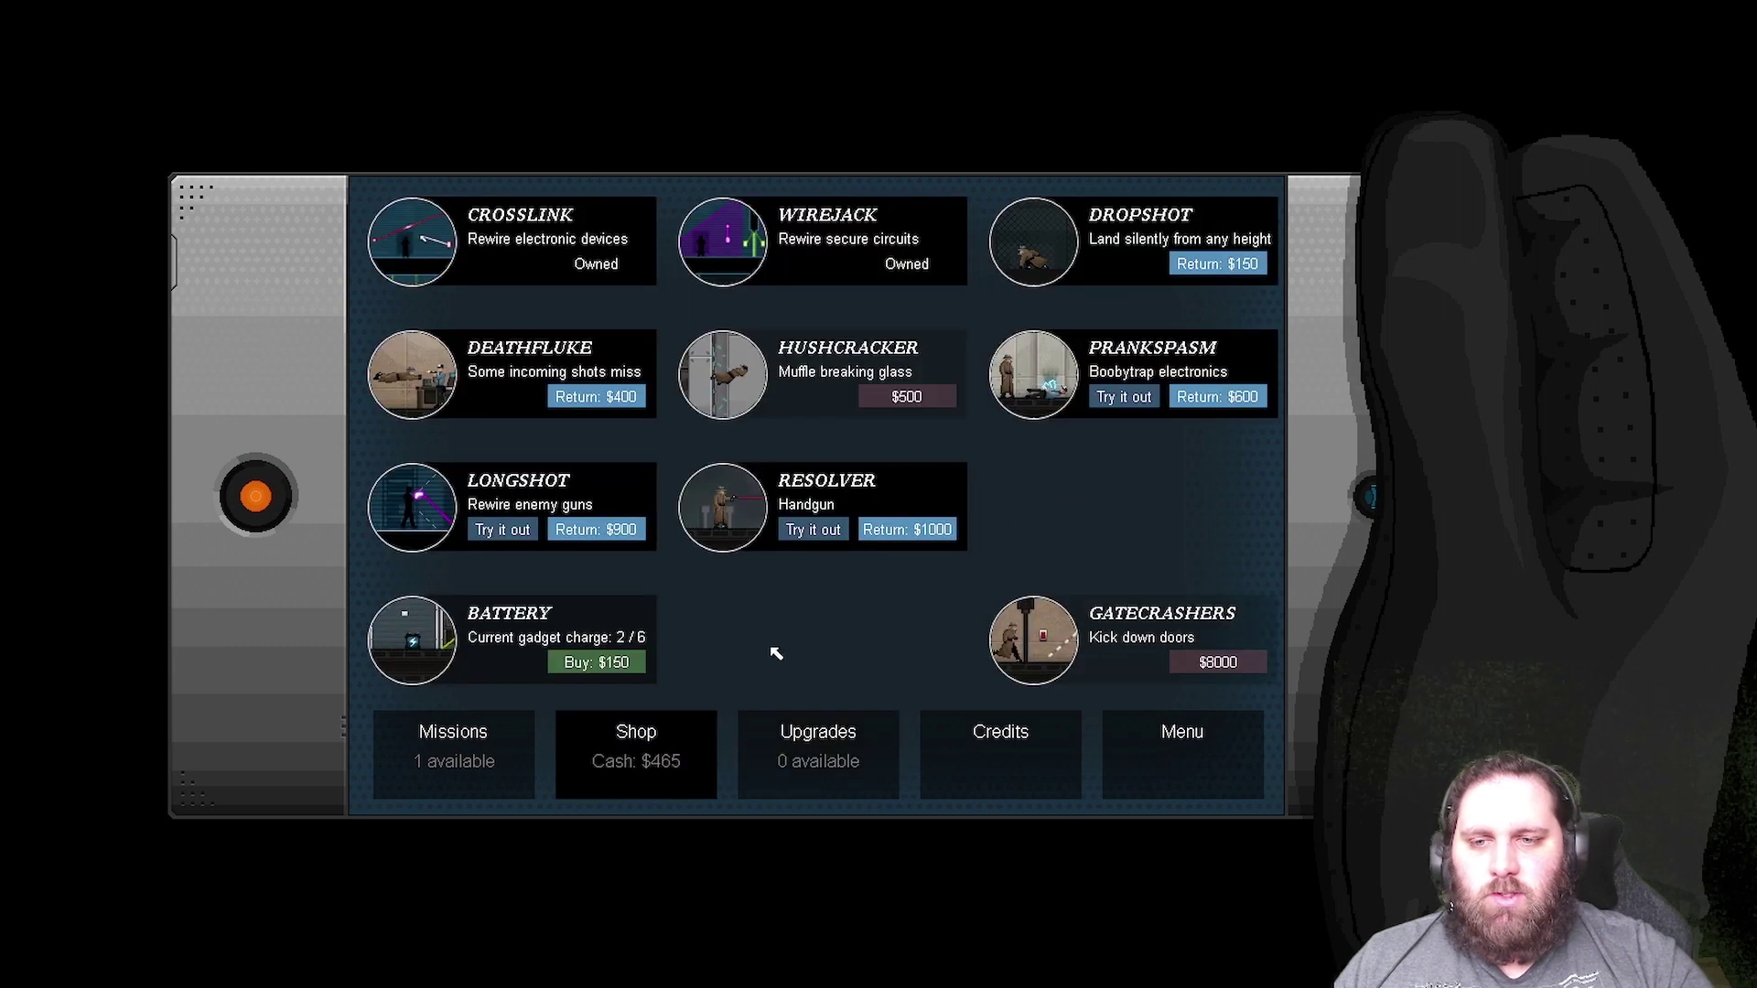
pyautogui.click(620, 666)
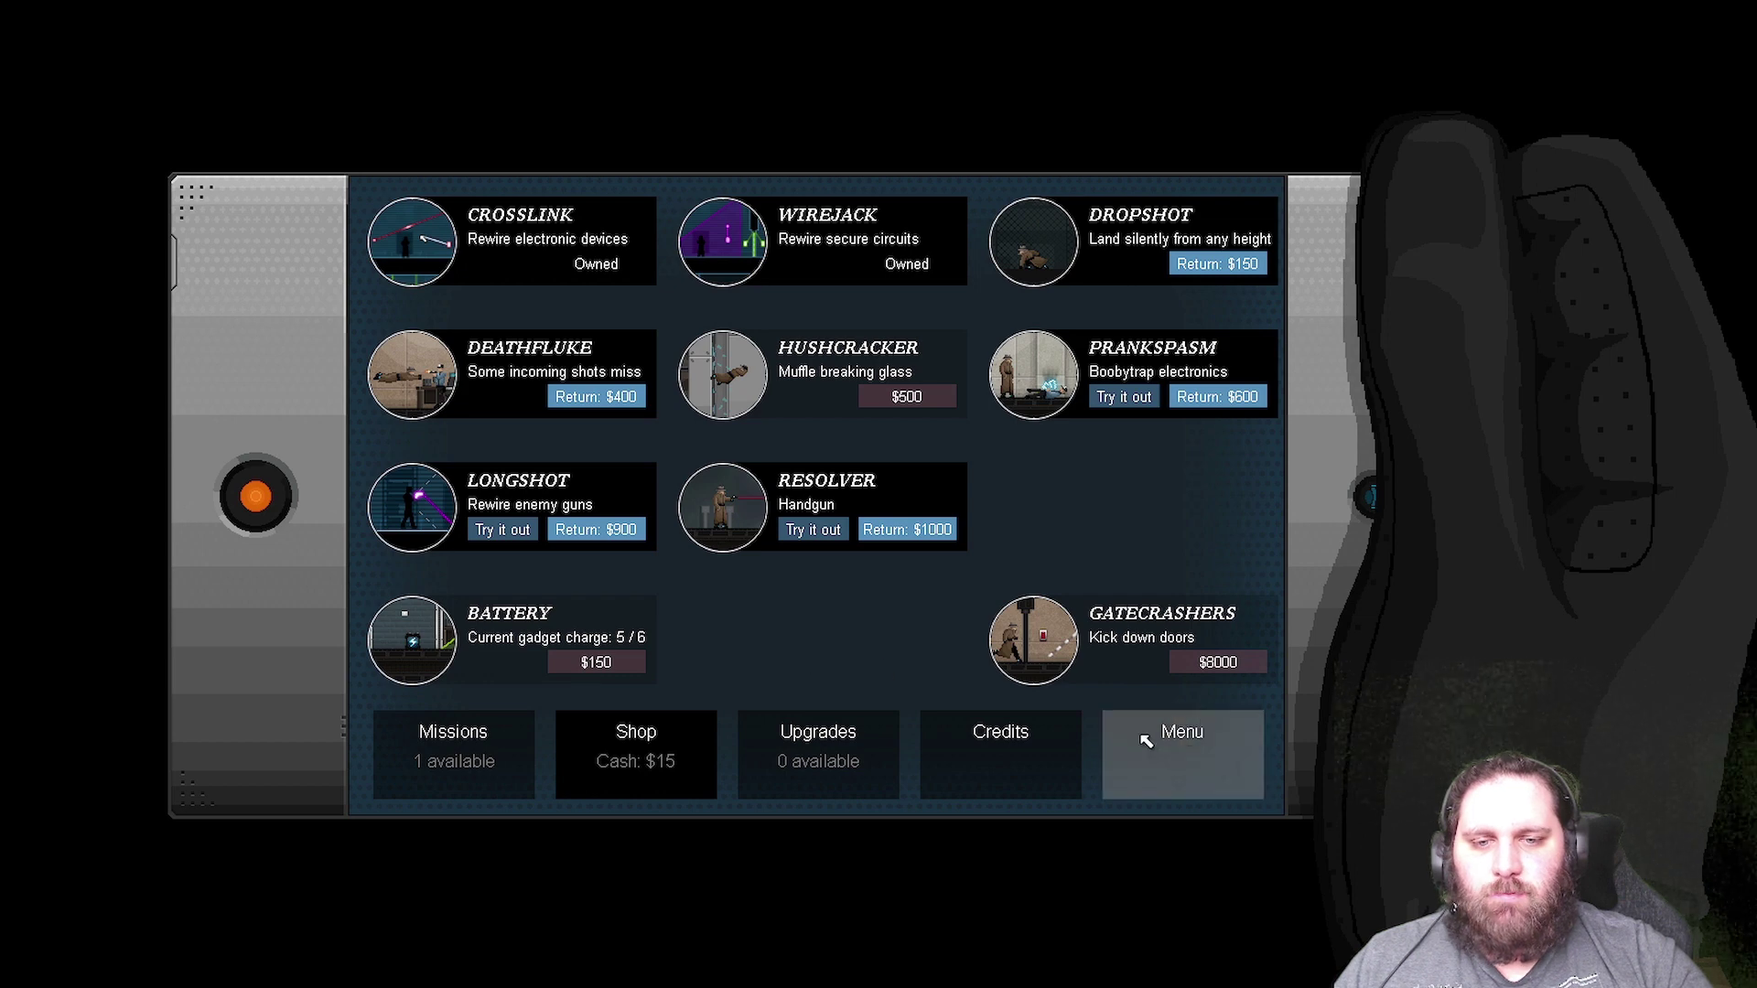
pyautogui.click(451, 754)
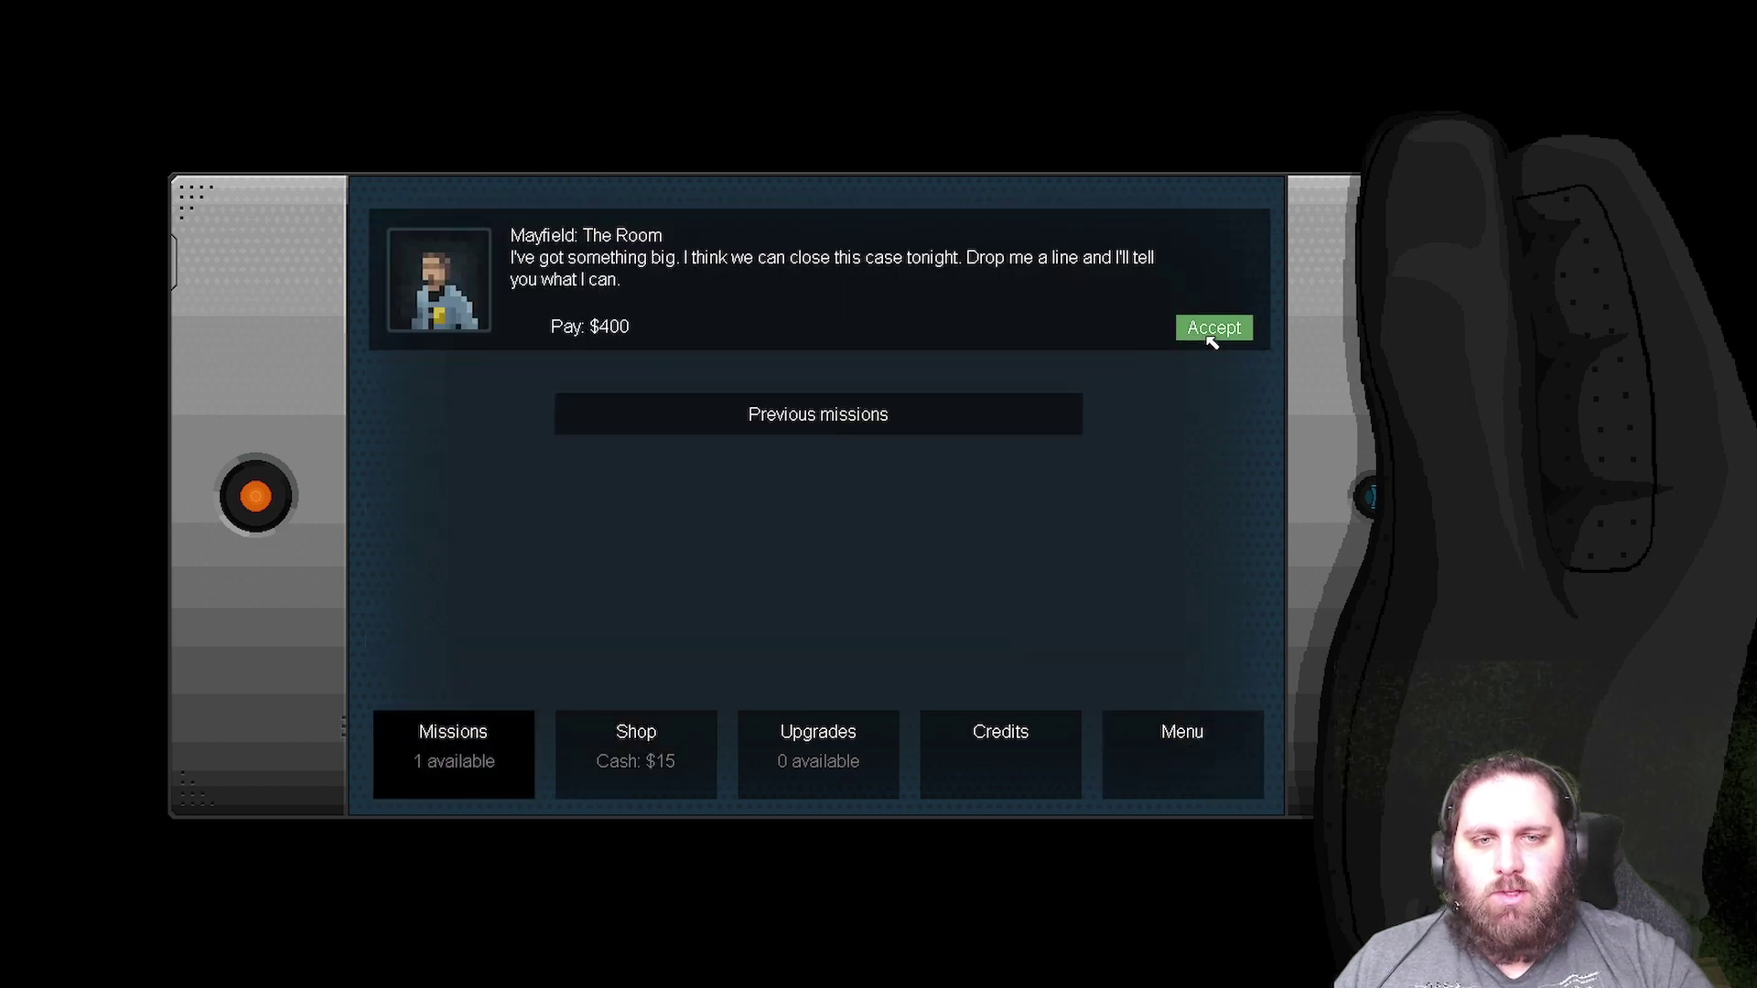
# - Accept The Room, answer Mayfield's four briefing questions, and start the DataSec mission
pyautogui.click(1214, 340)
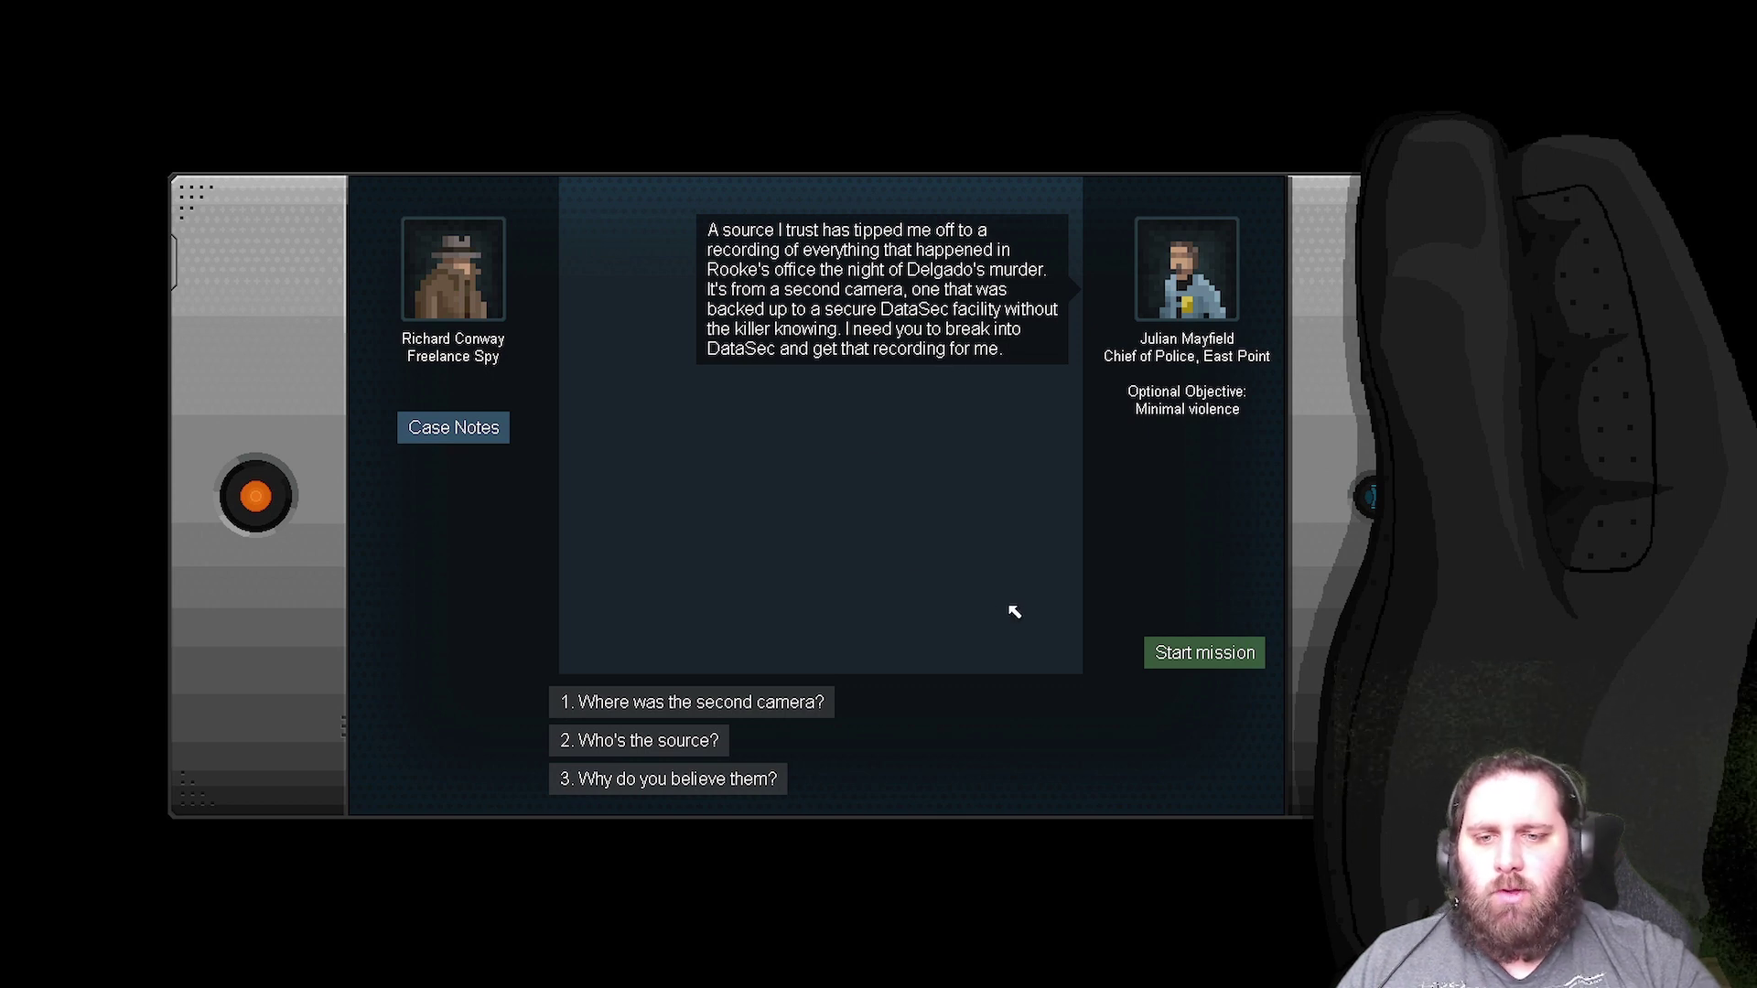
pyautogui.press('1')
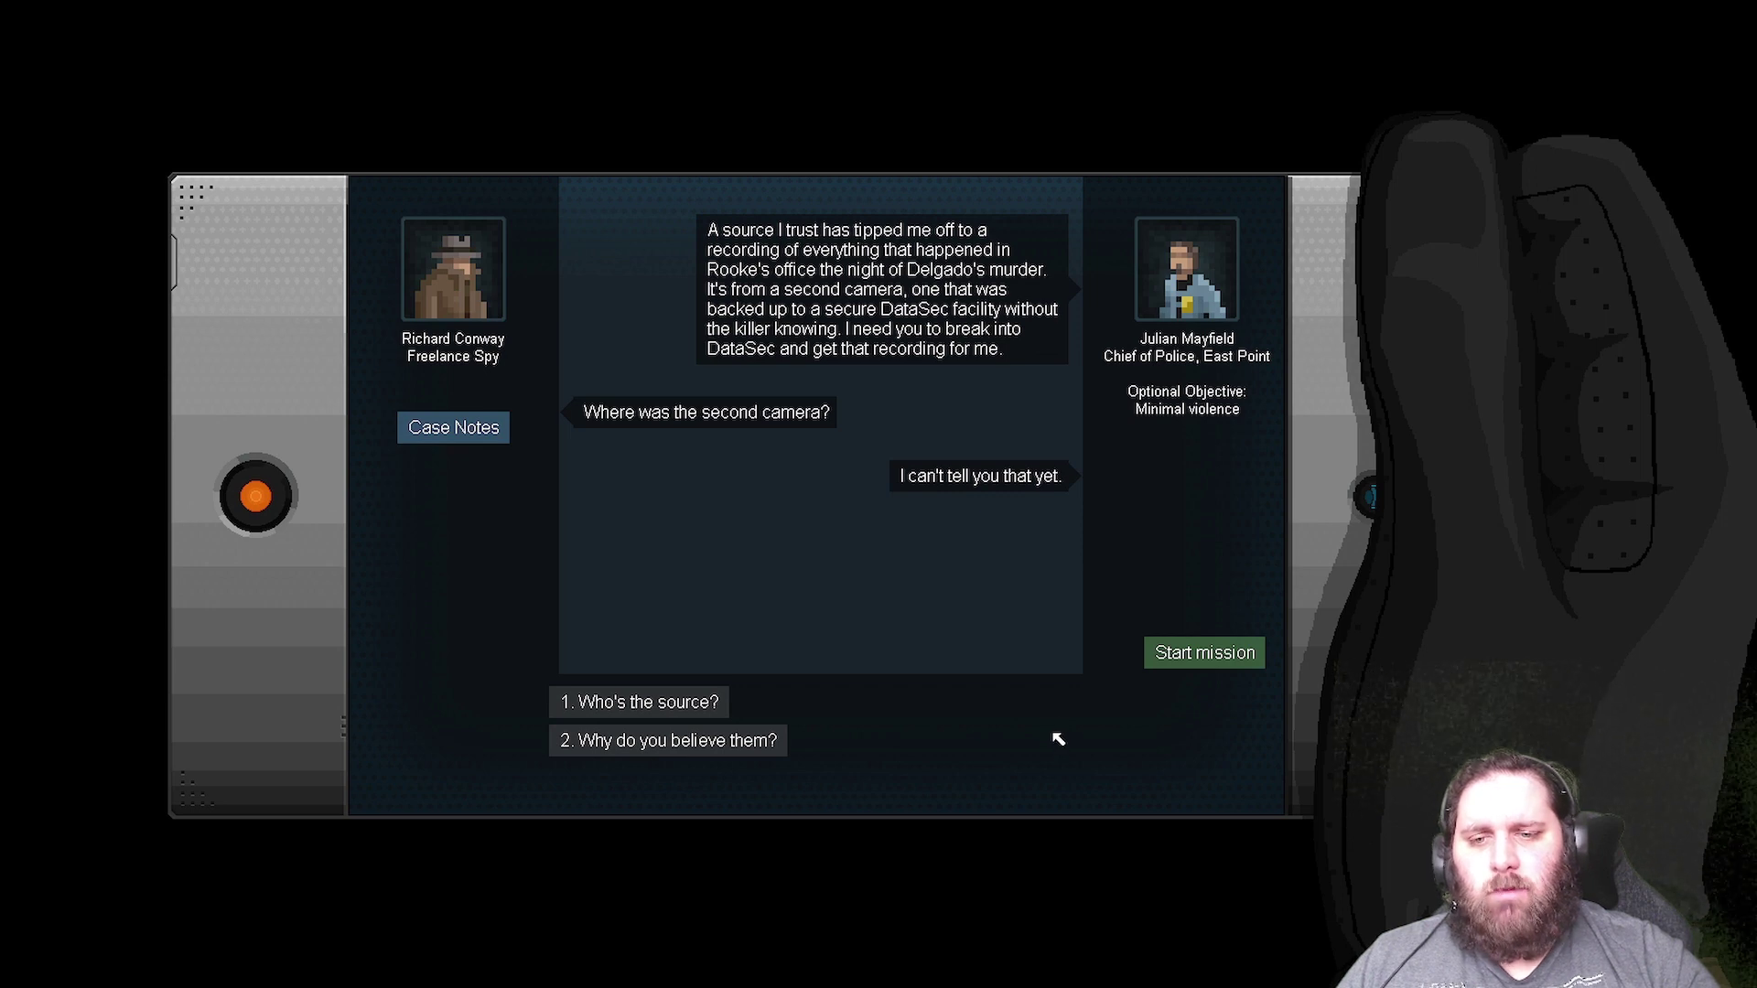
pyautogui.press('1')
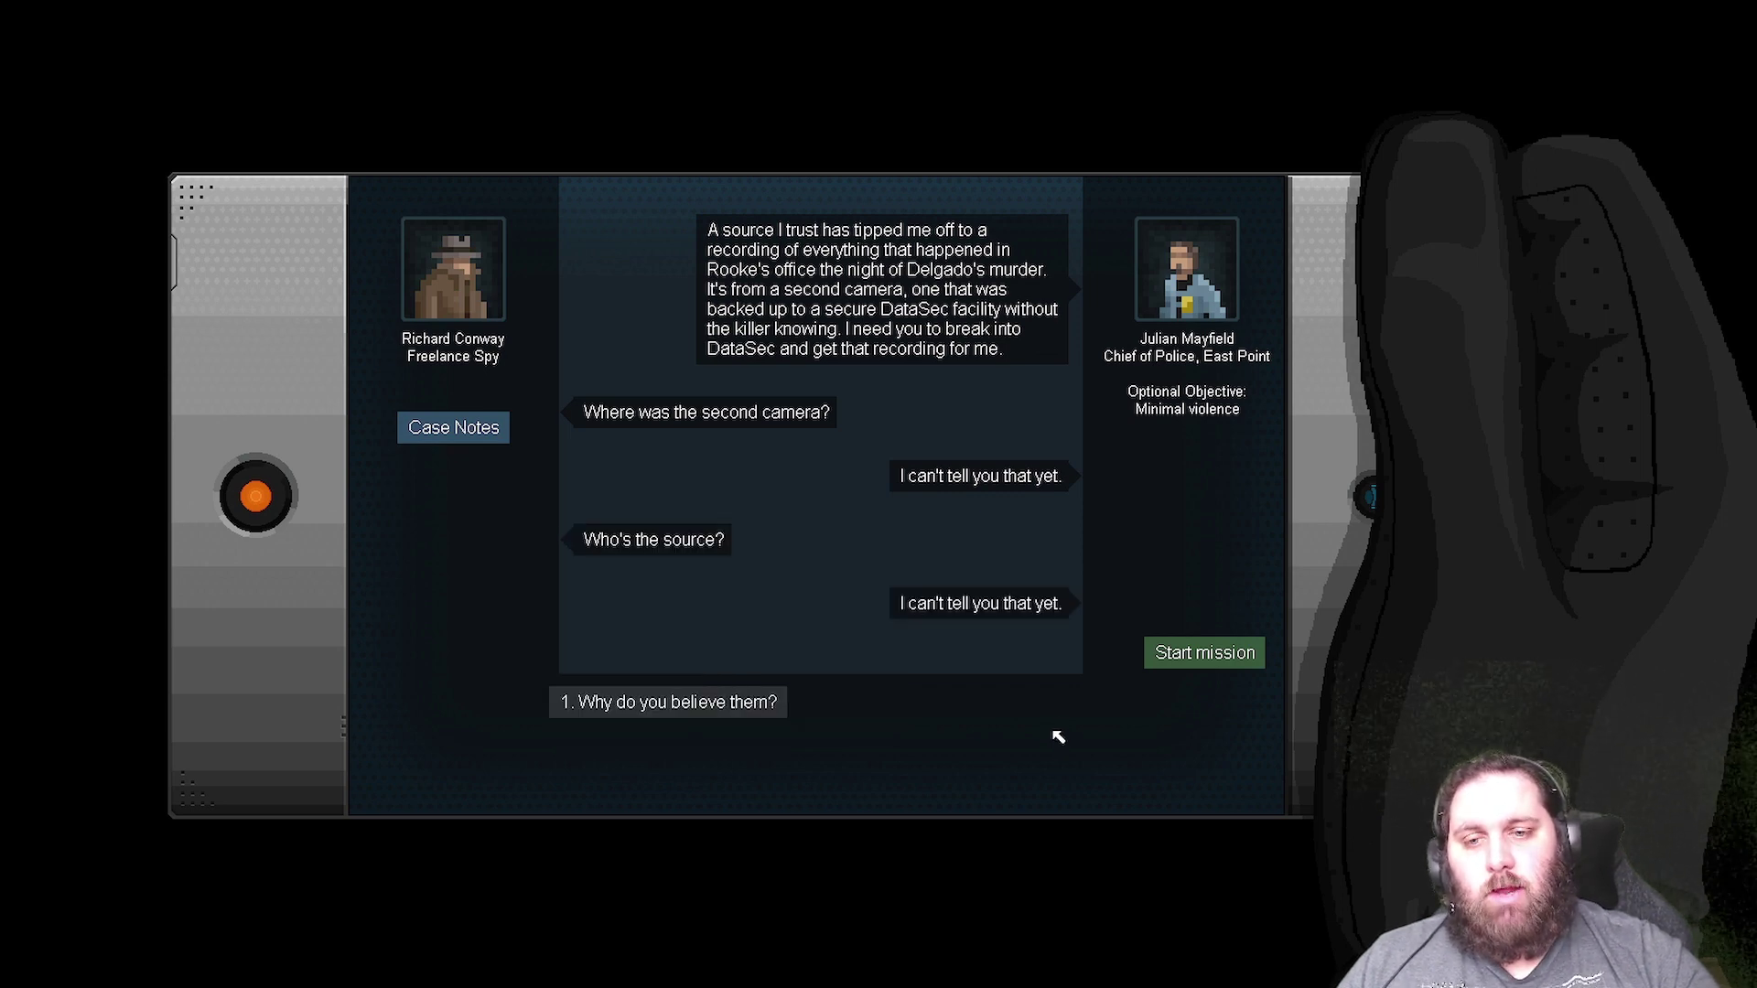
pyautogui.press('1')
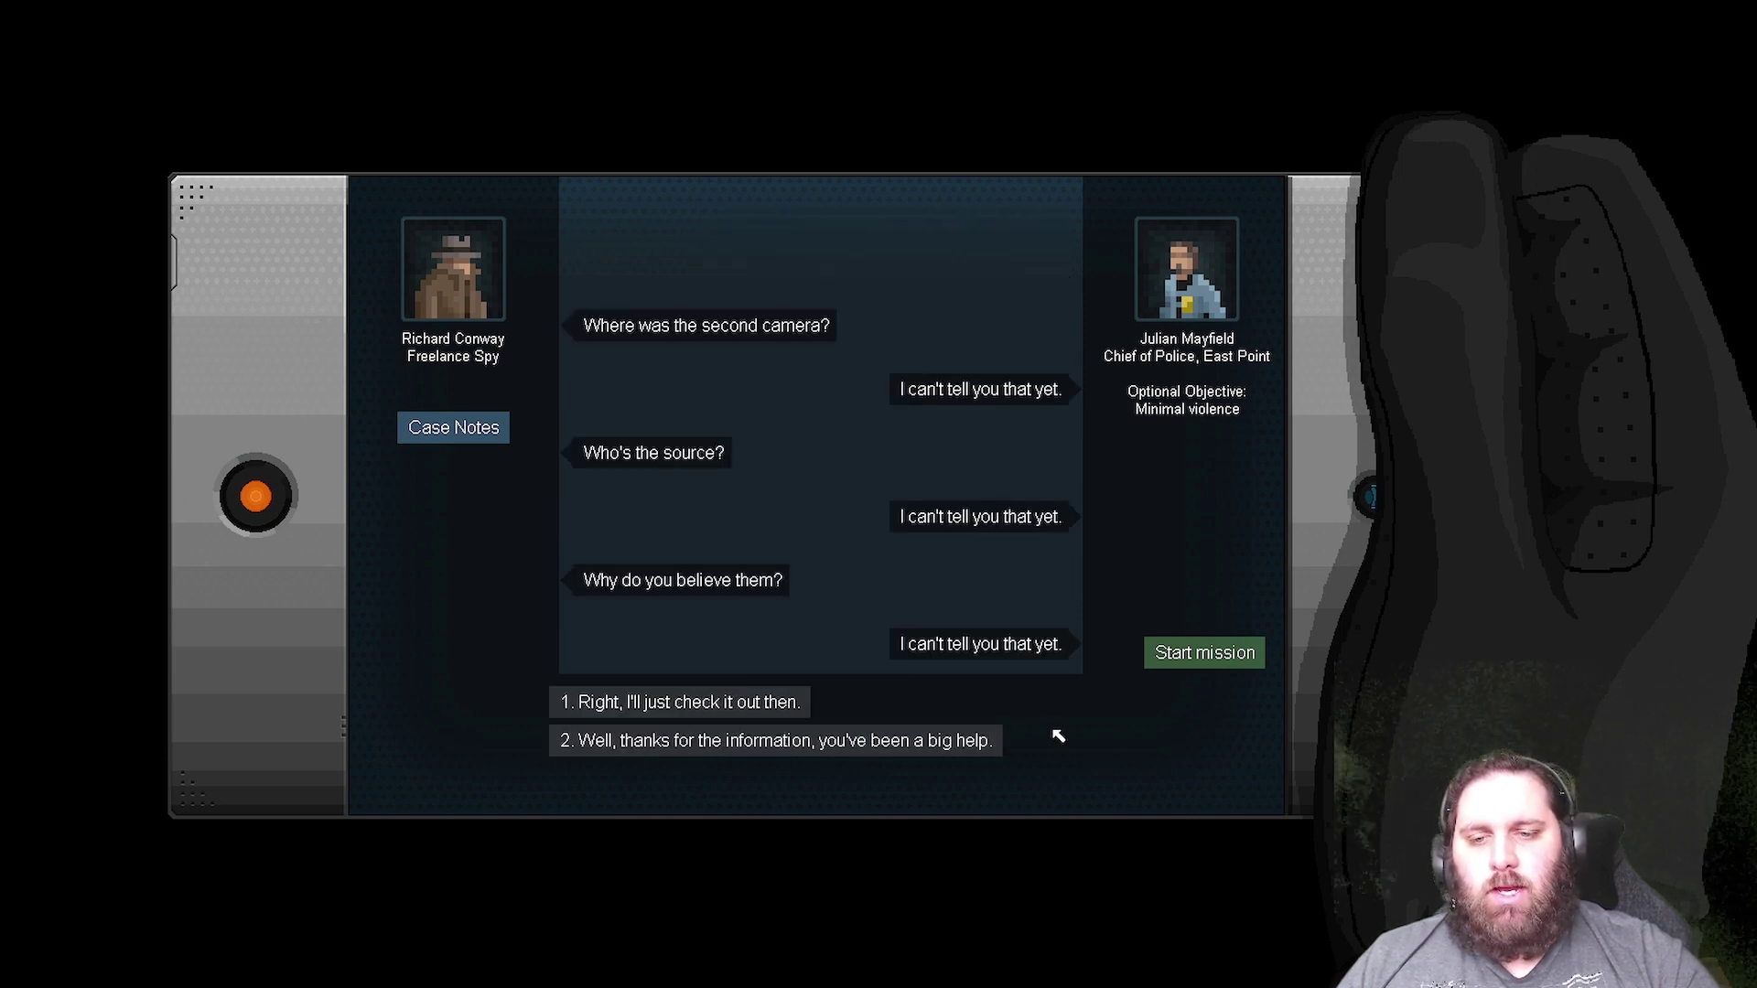
pyautogui.press('1')
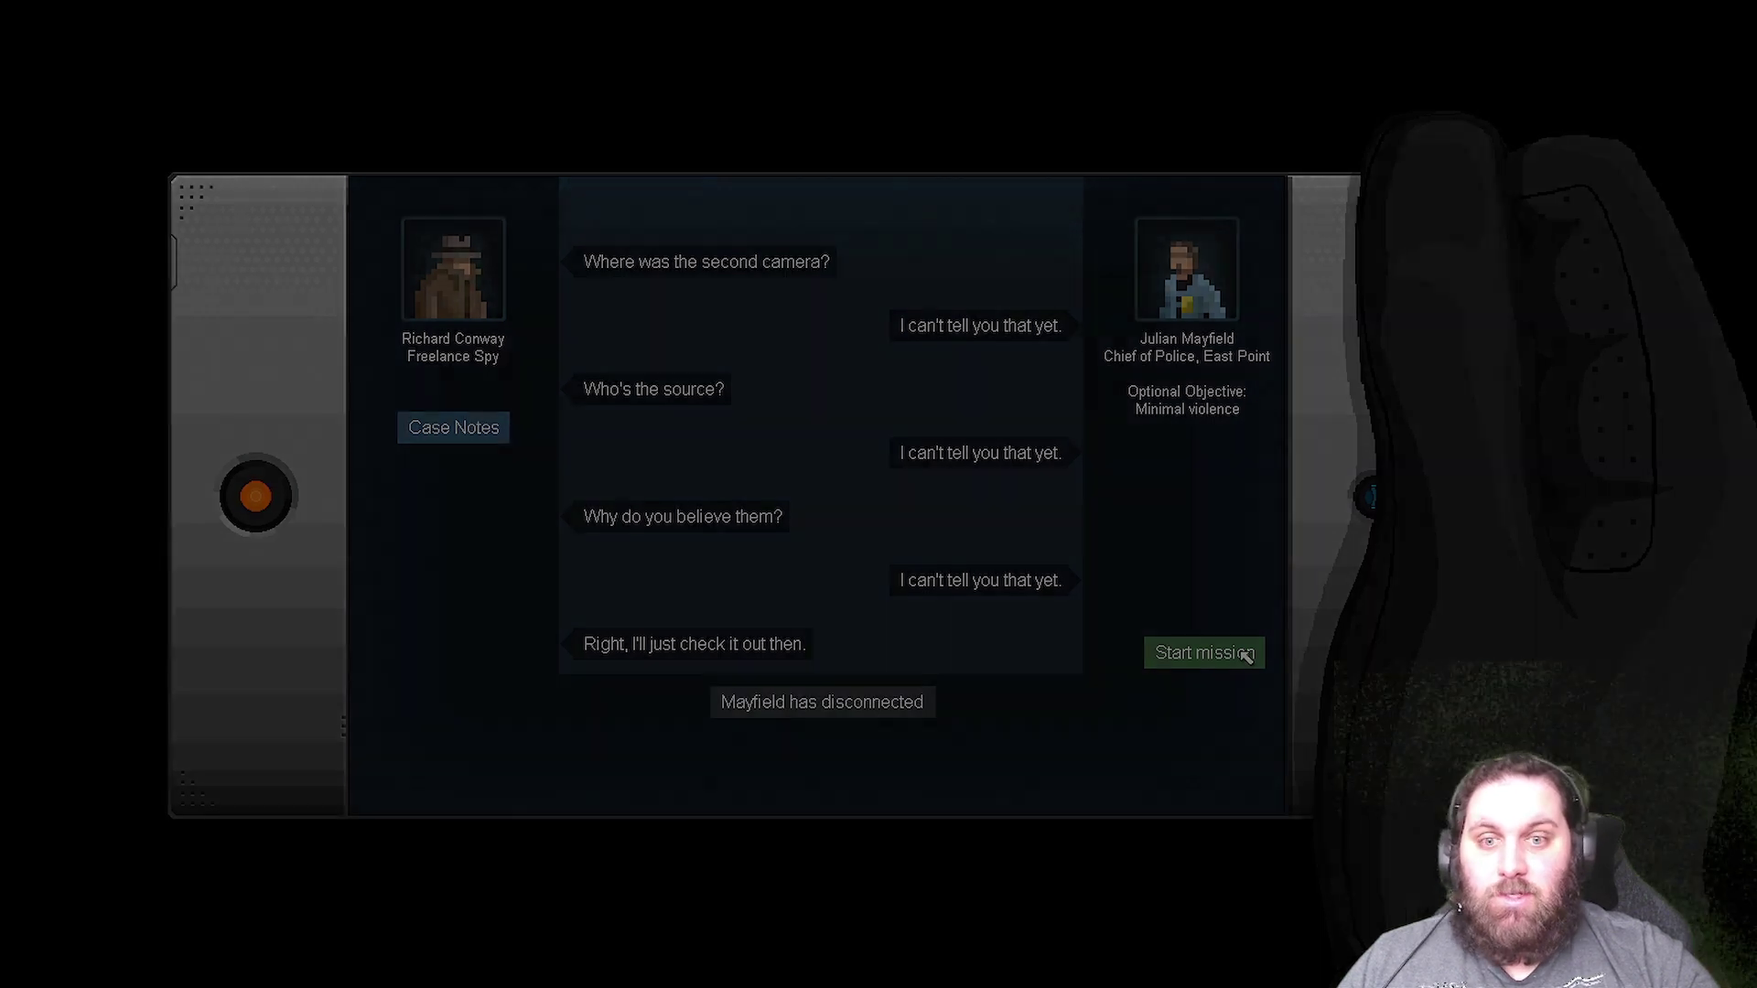
pyautogui.click(1204, 653)
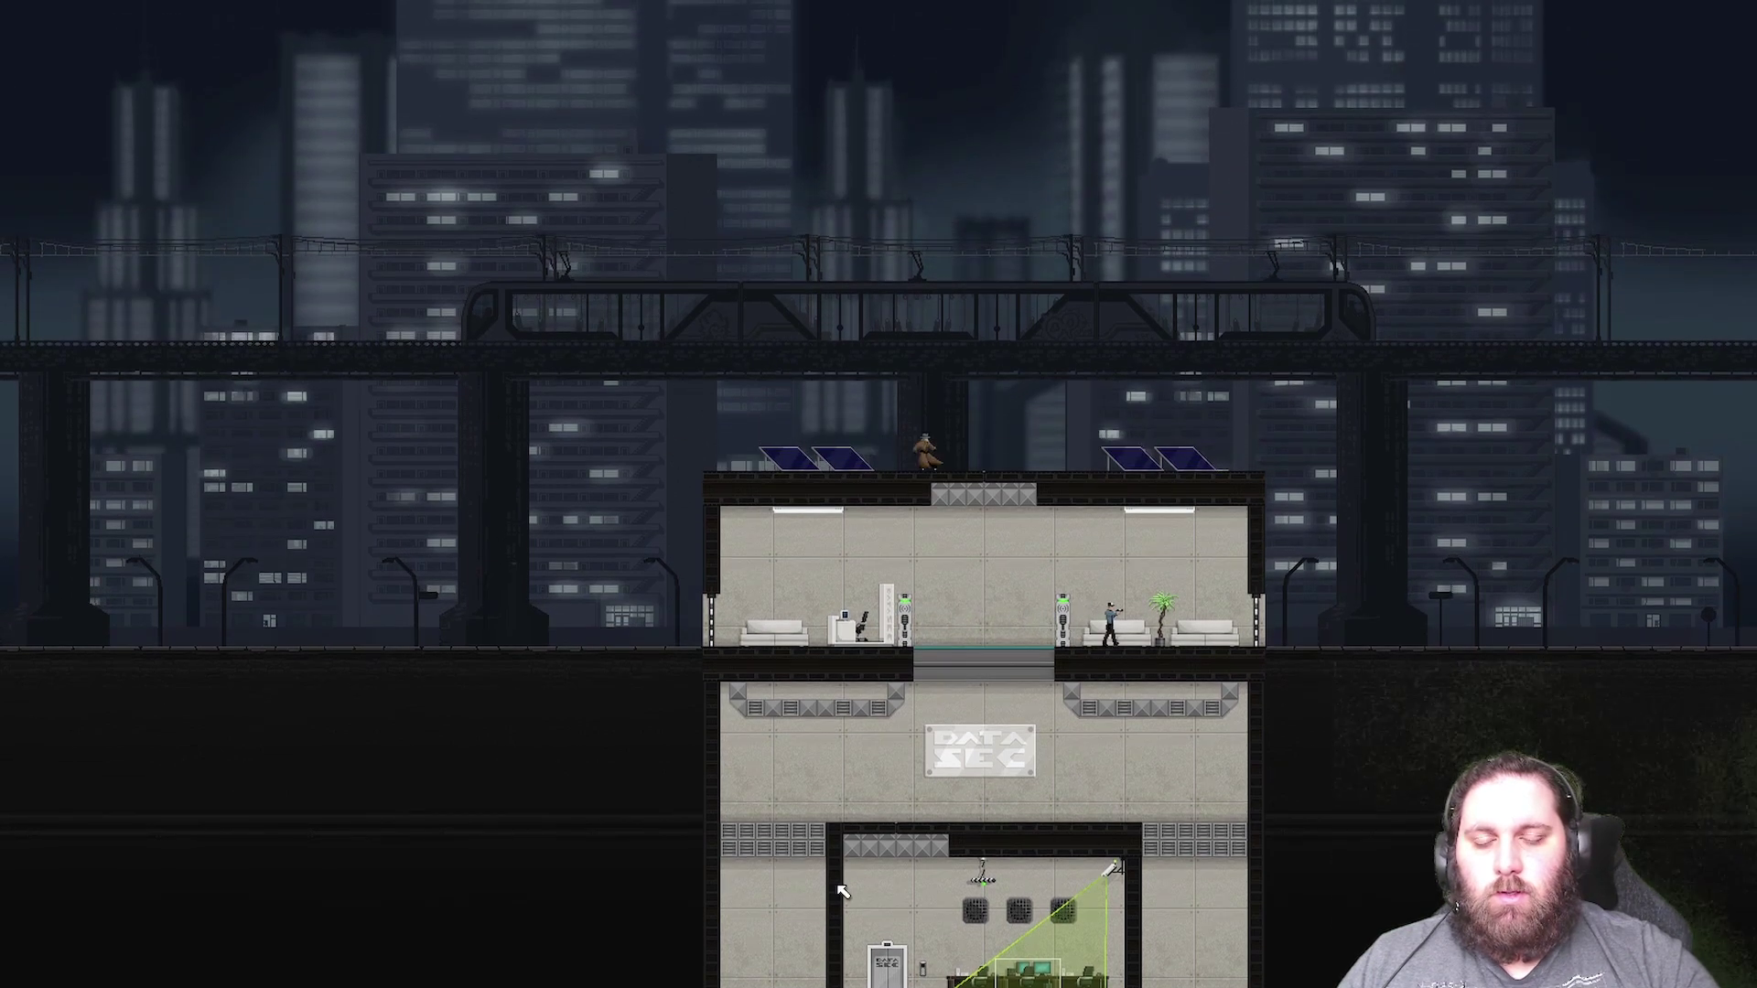
# - Link the top-floor light to the motion detector in the wiring view
pyautogui.press('ctrl')
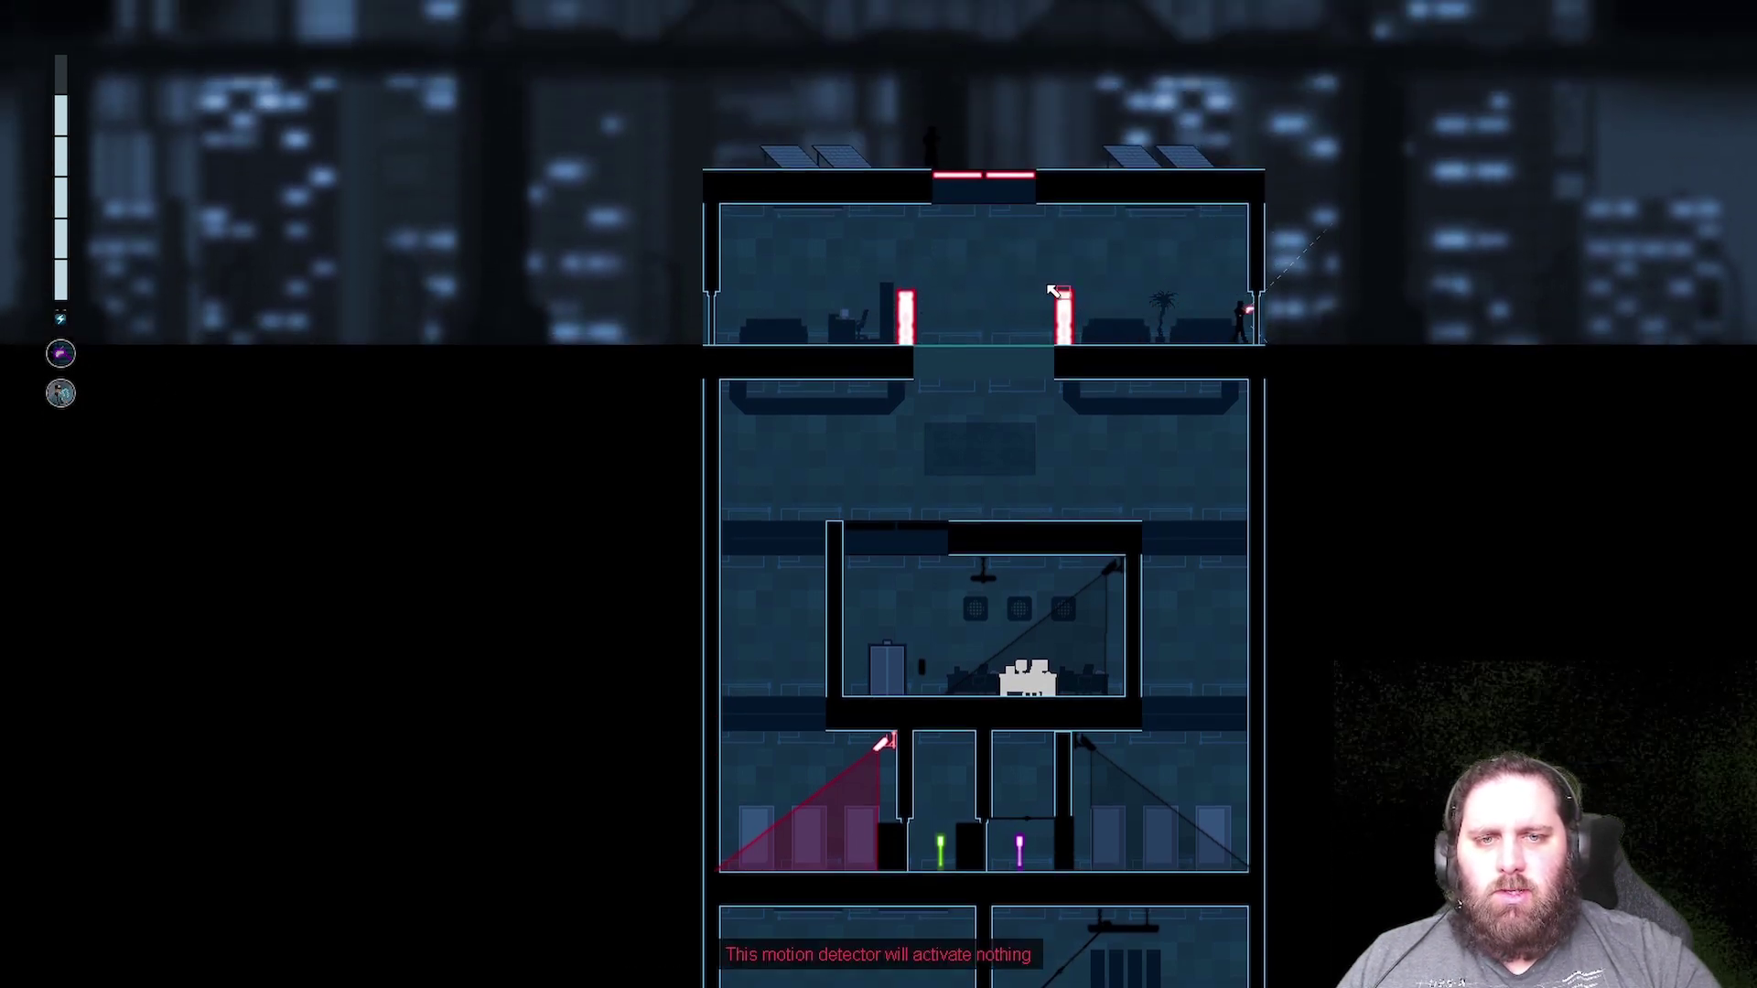
pyautogui.moveTo(1064, 296); pyautogui.dragTo(987, 172)
pyautogui.press('Escape')
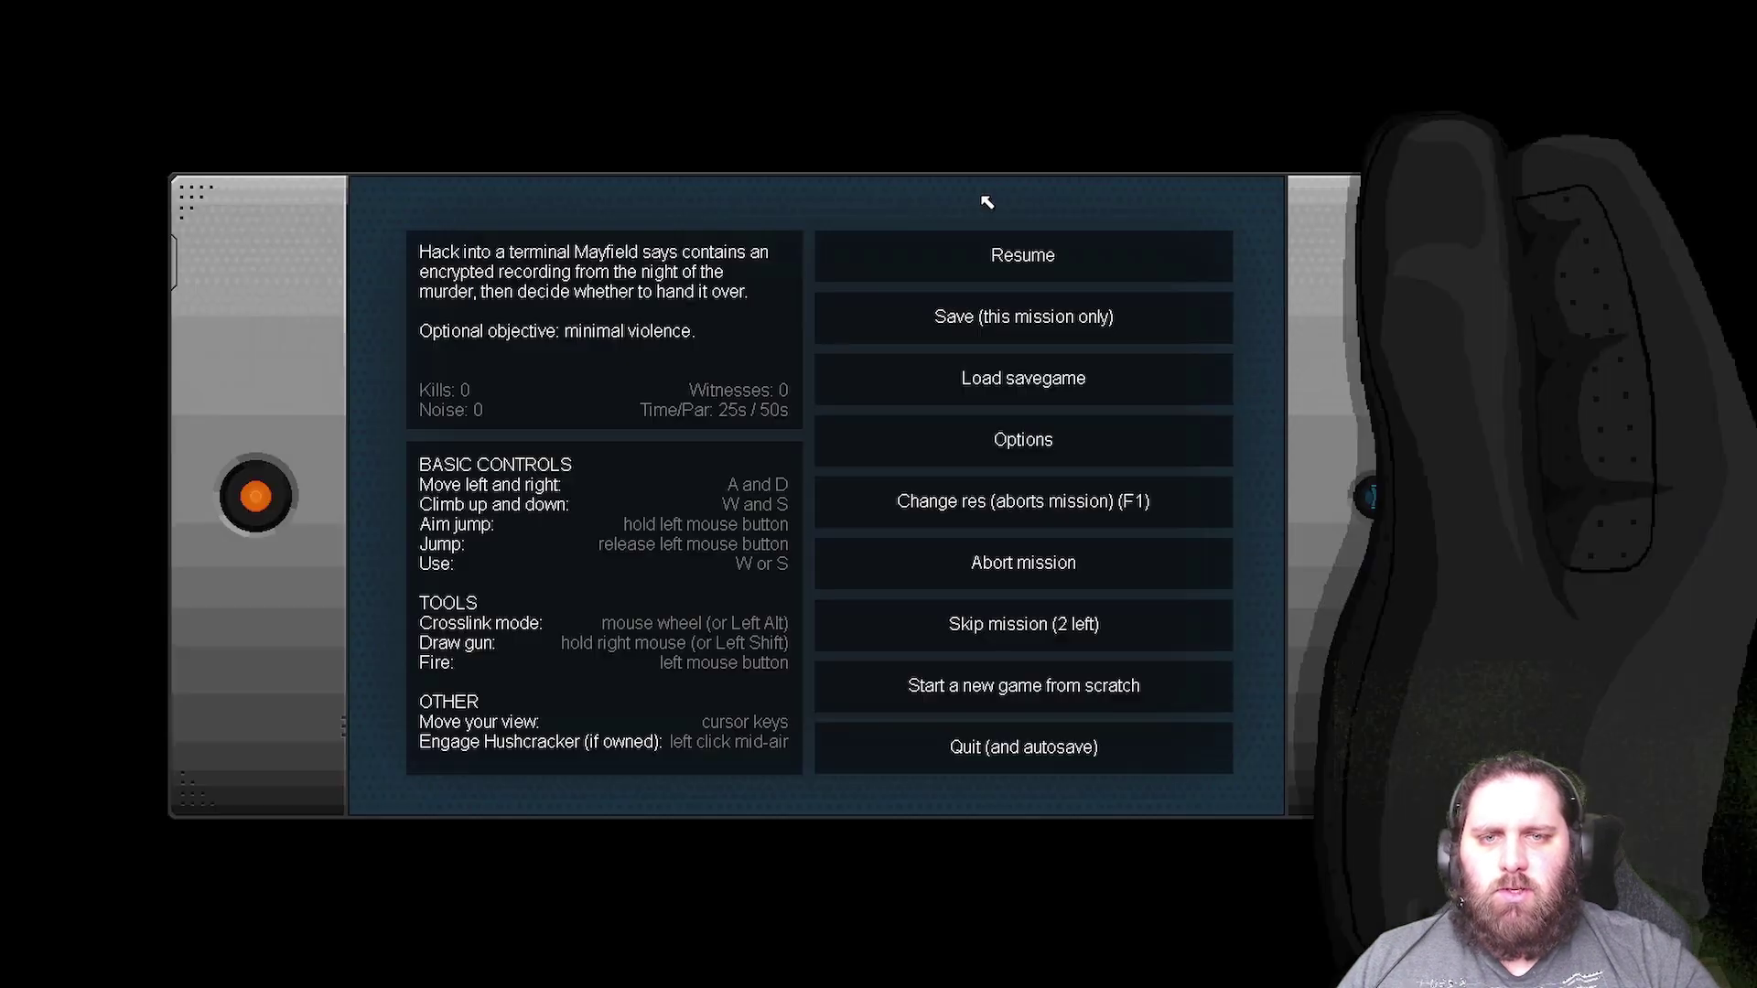
pyautogui.press('Escape')
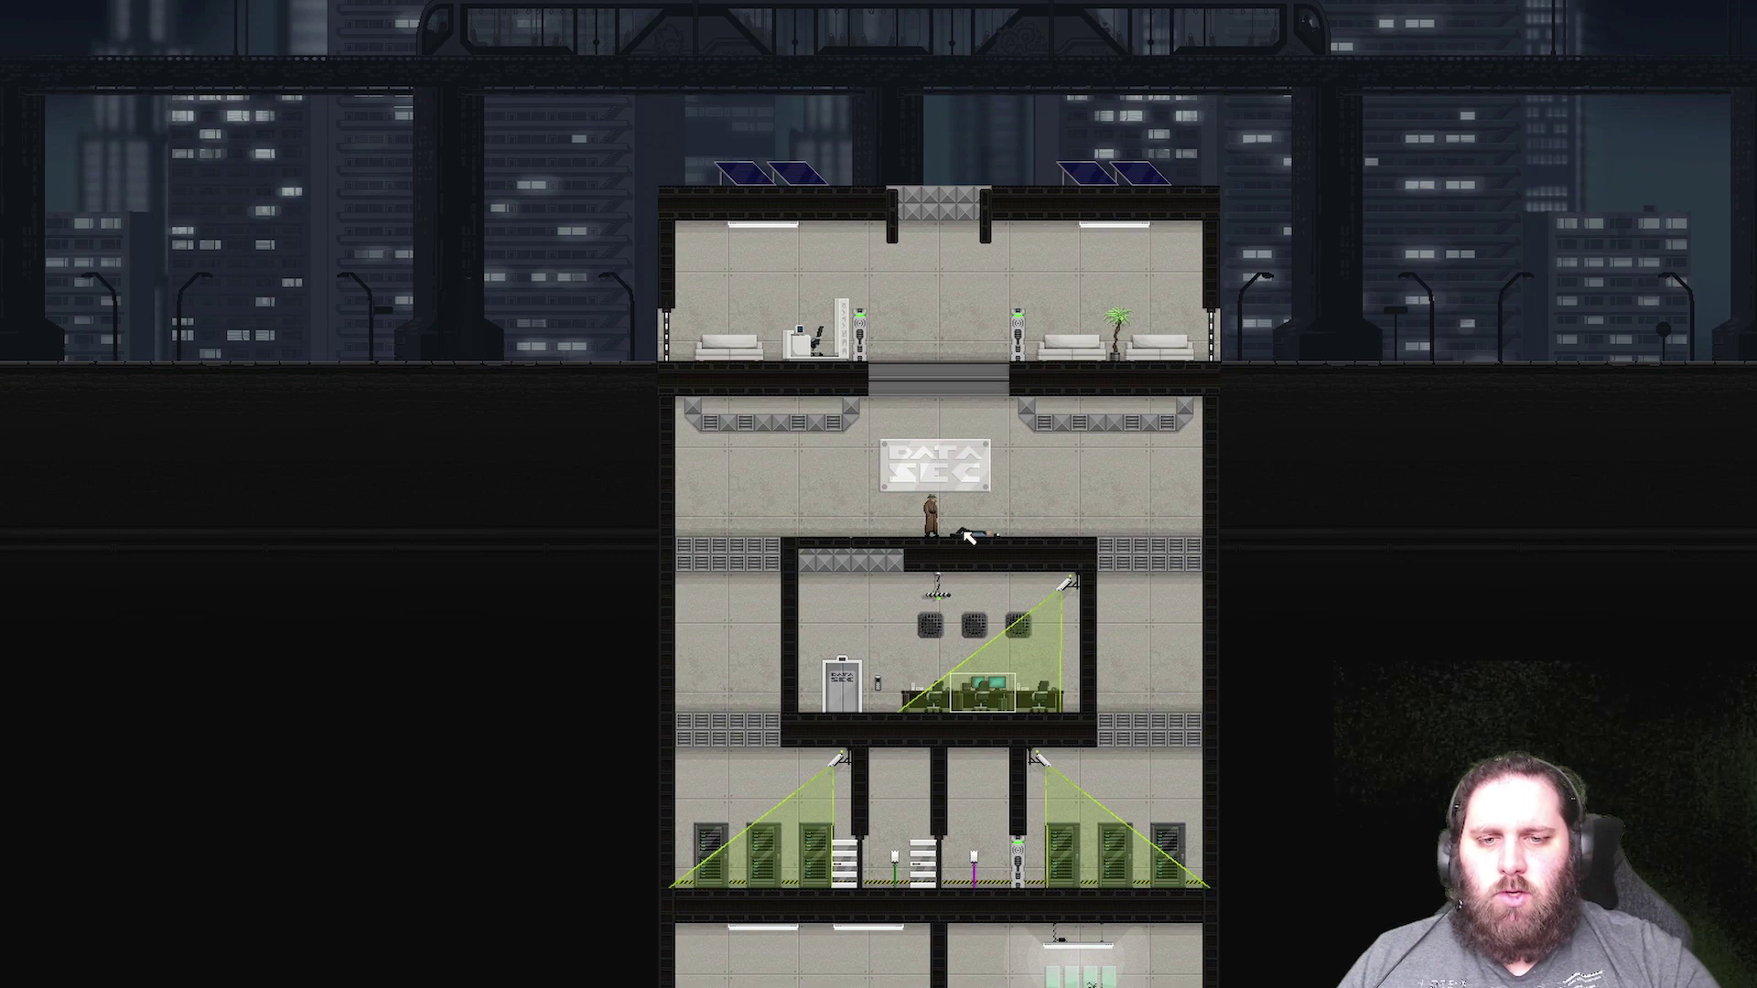
# - Inspect the wiring lower down the building, then return to the normal view
pyautogui.press('space')
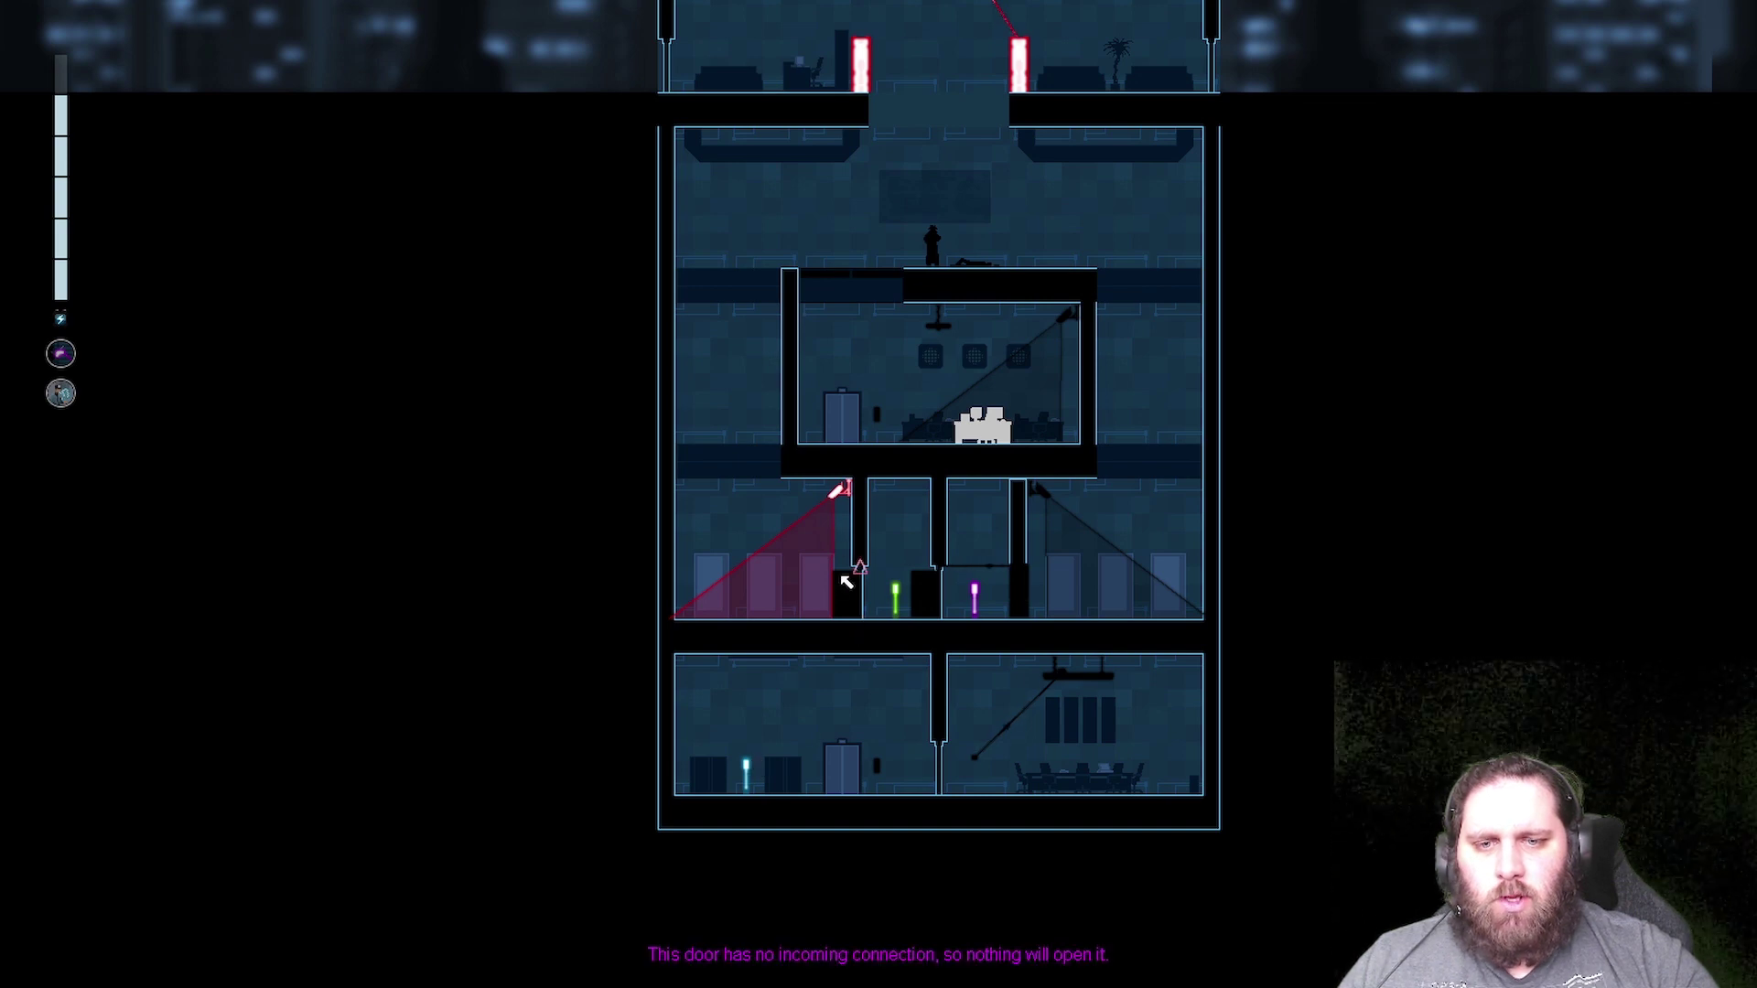
pyautogui.press('Tab')
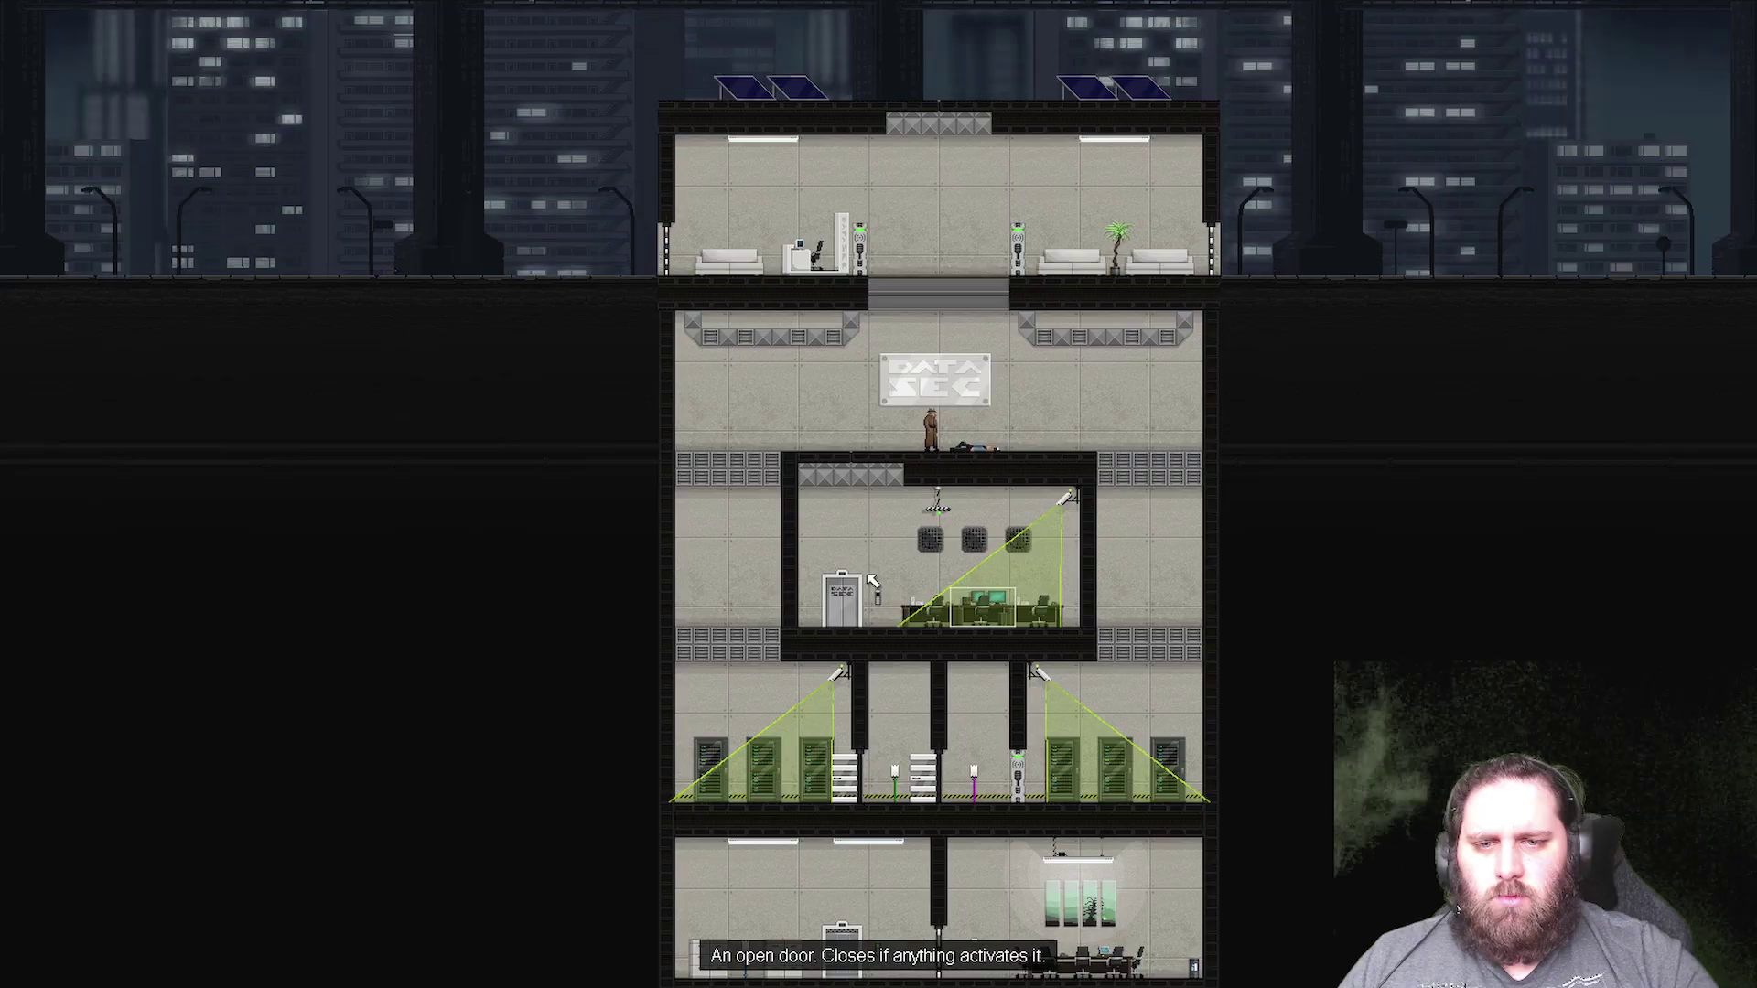
pyautogui.press('Tab')
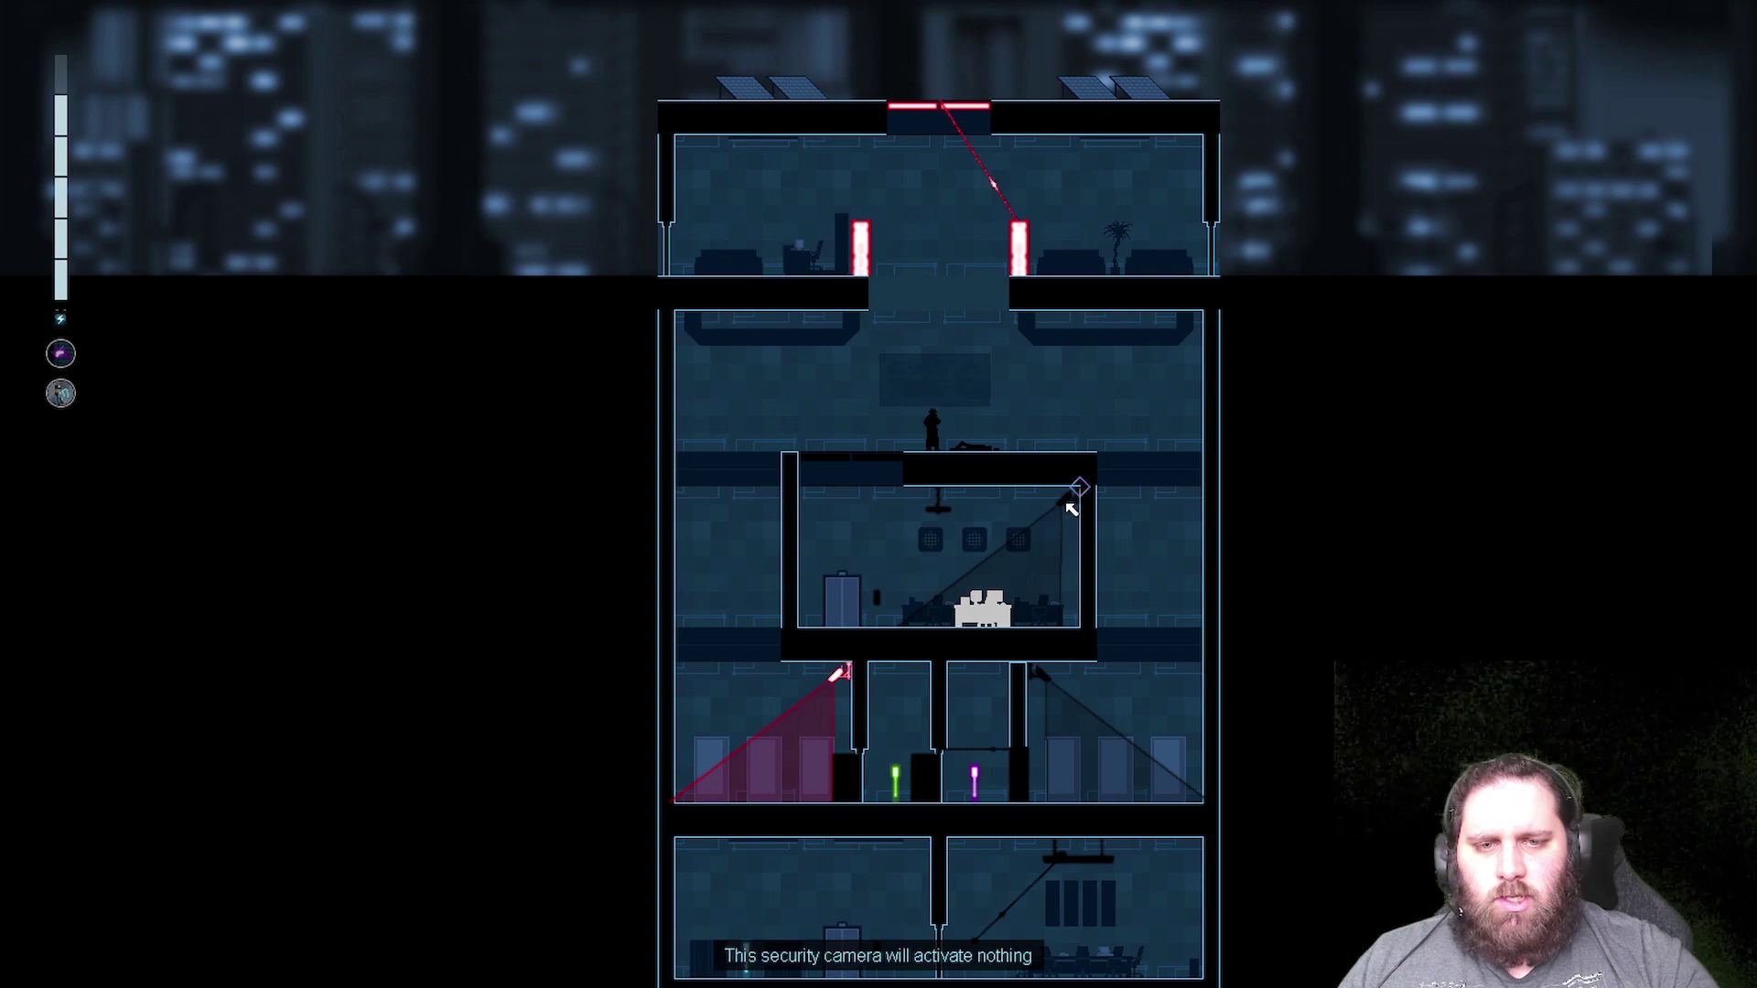
pyautogui.press('Tab')
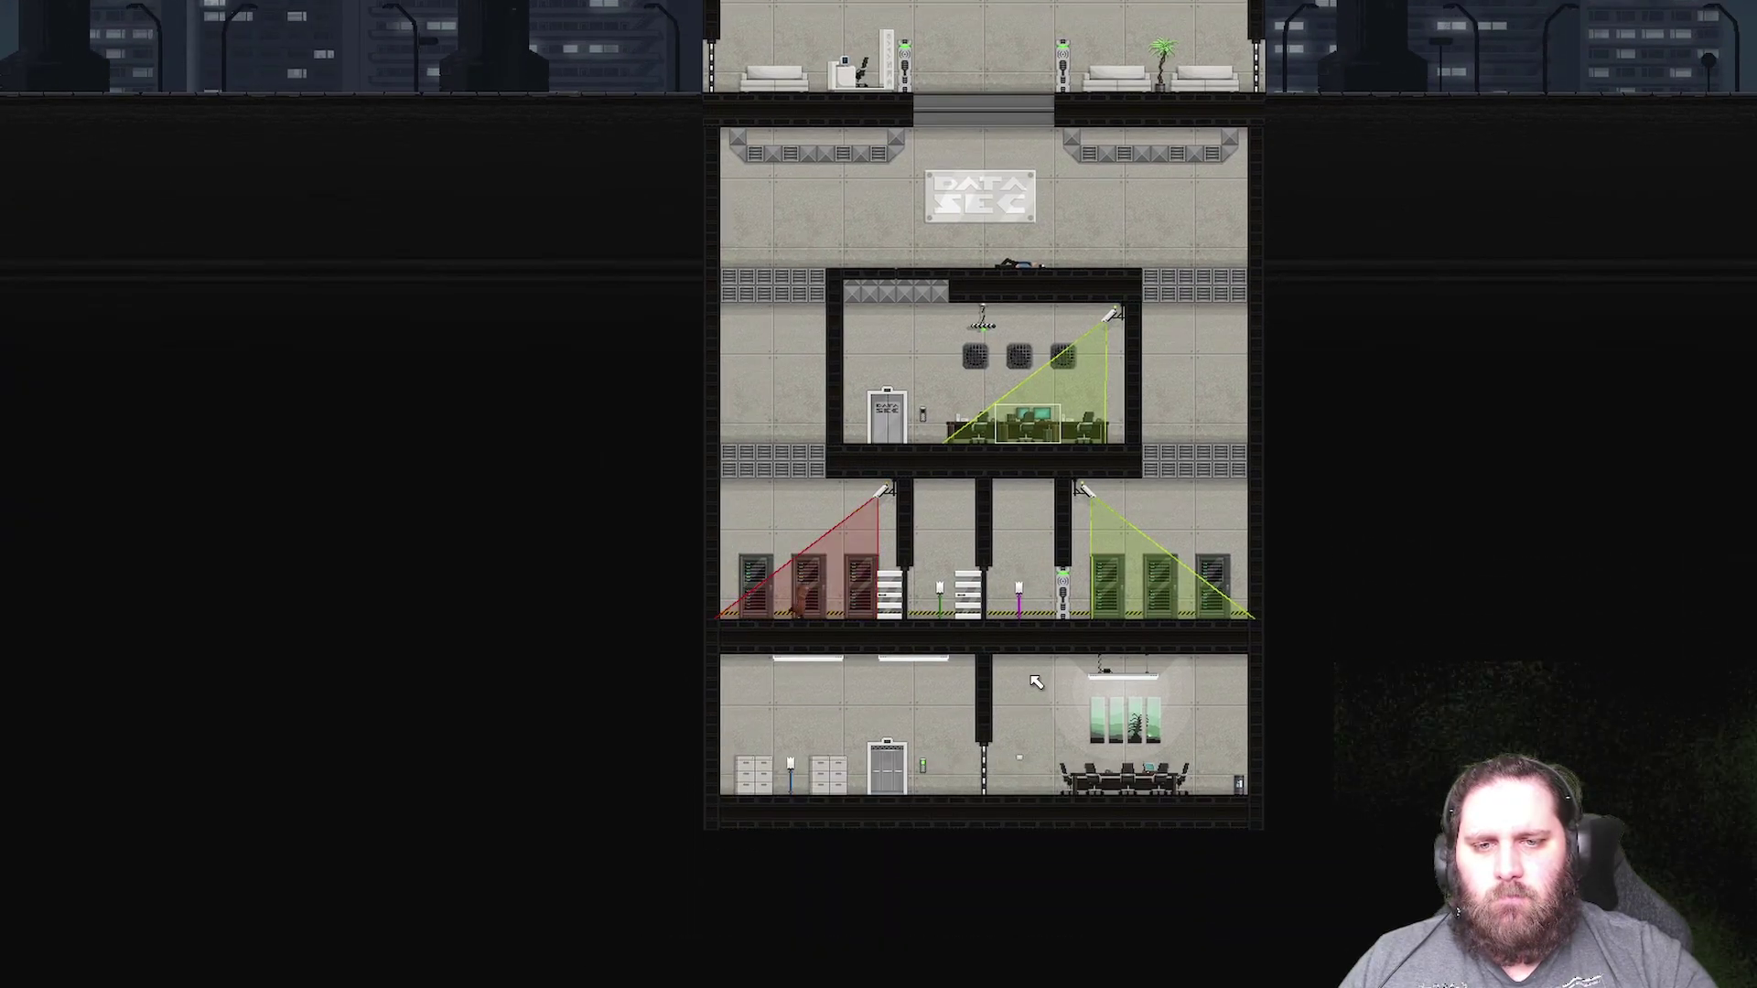
# - Pan up a floor and toggle the wiring view to inspect the DataSec devices
pyautogui.press('d')
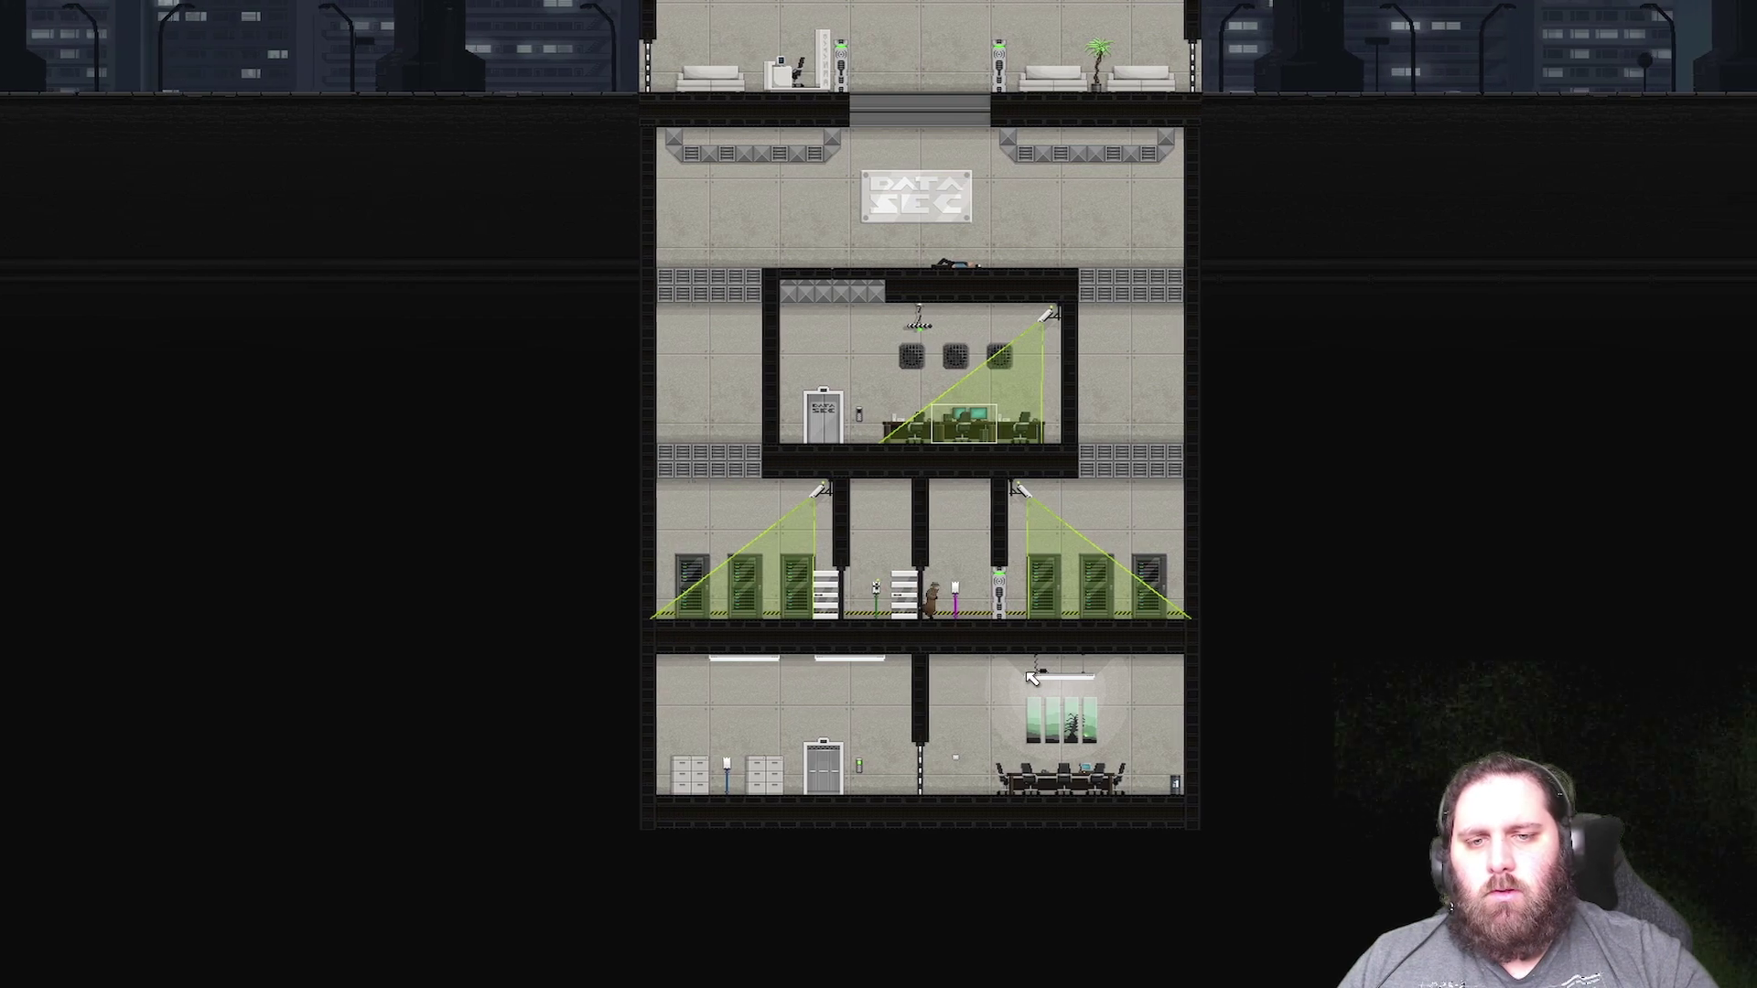
pyautogui.press('Tab')
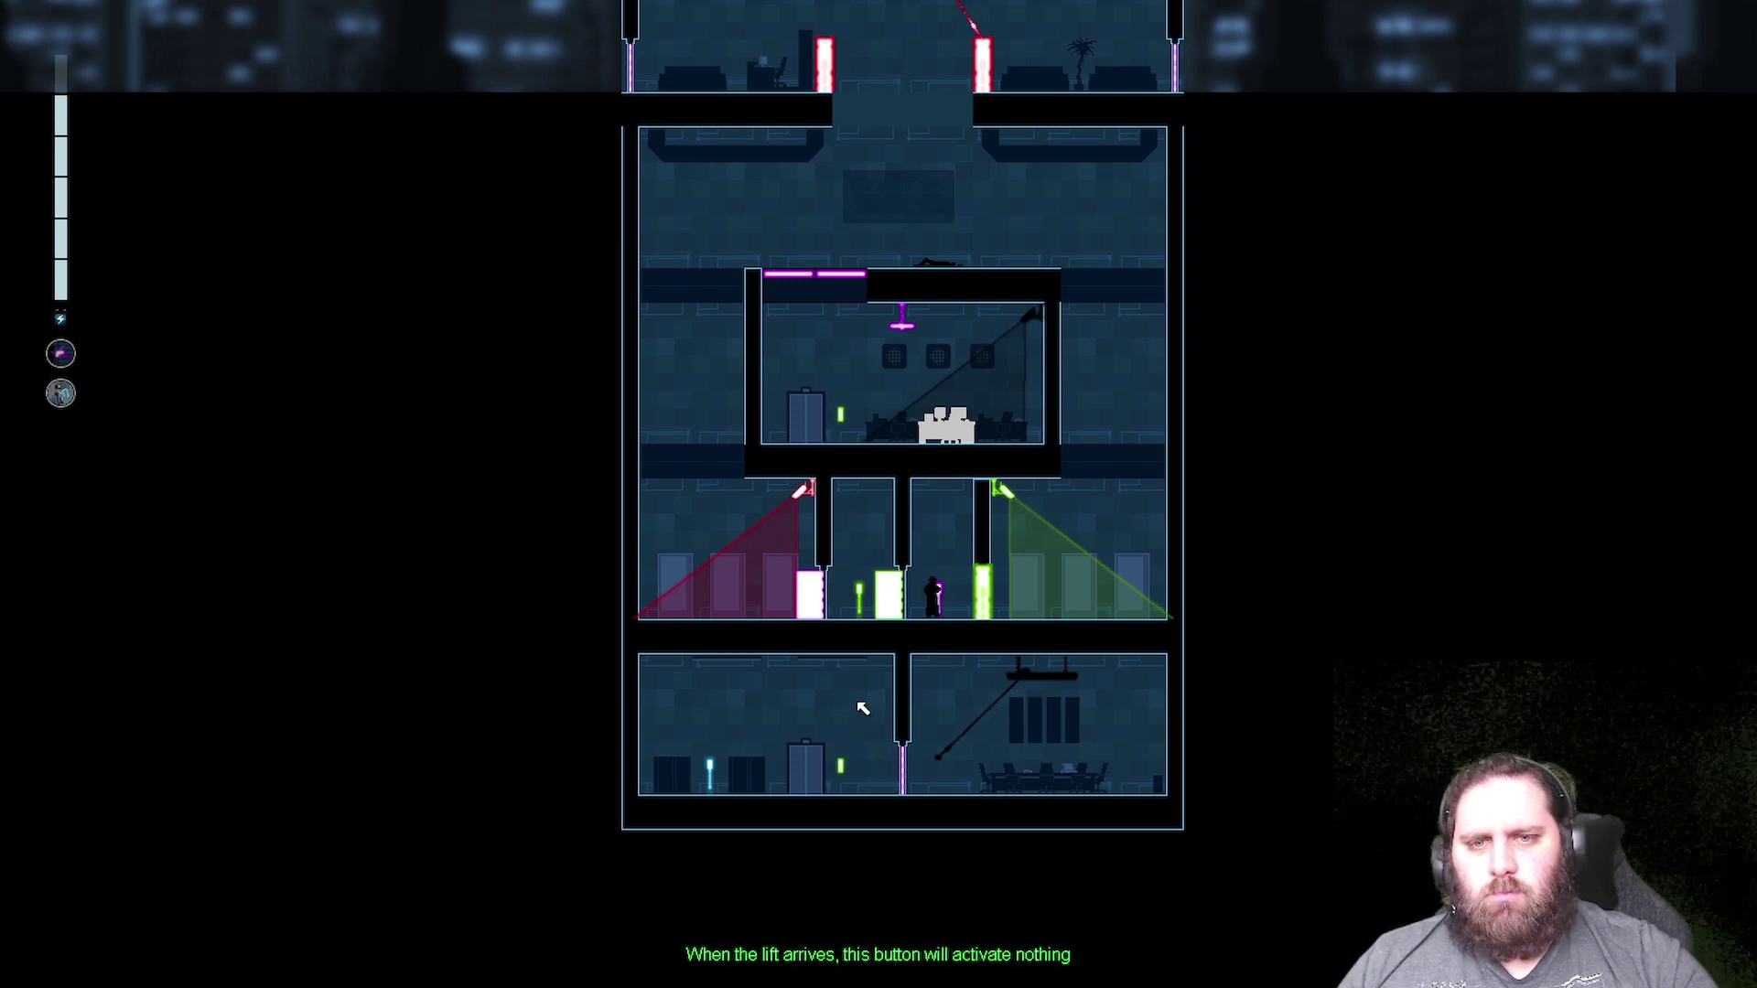
pyautogui.press('Tab')
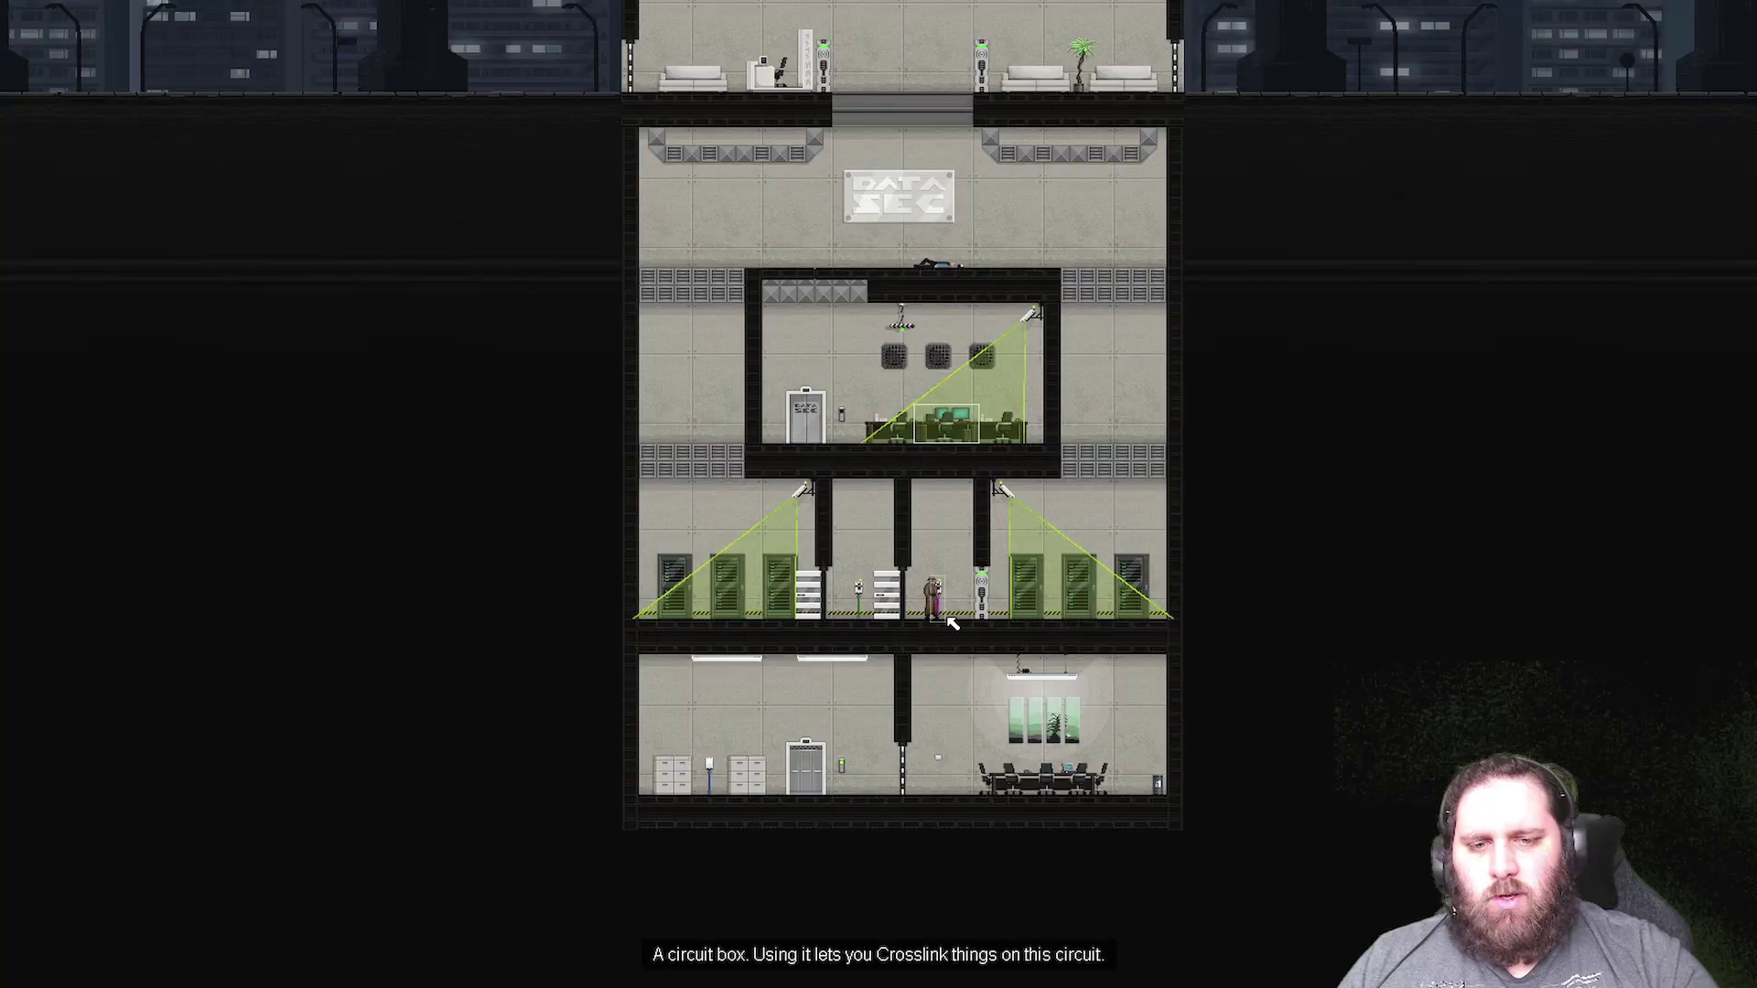
pyautogui.press('Tab')
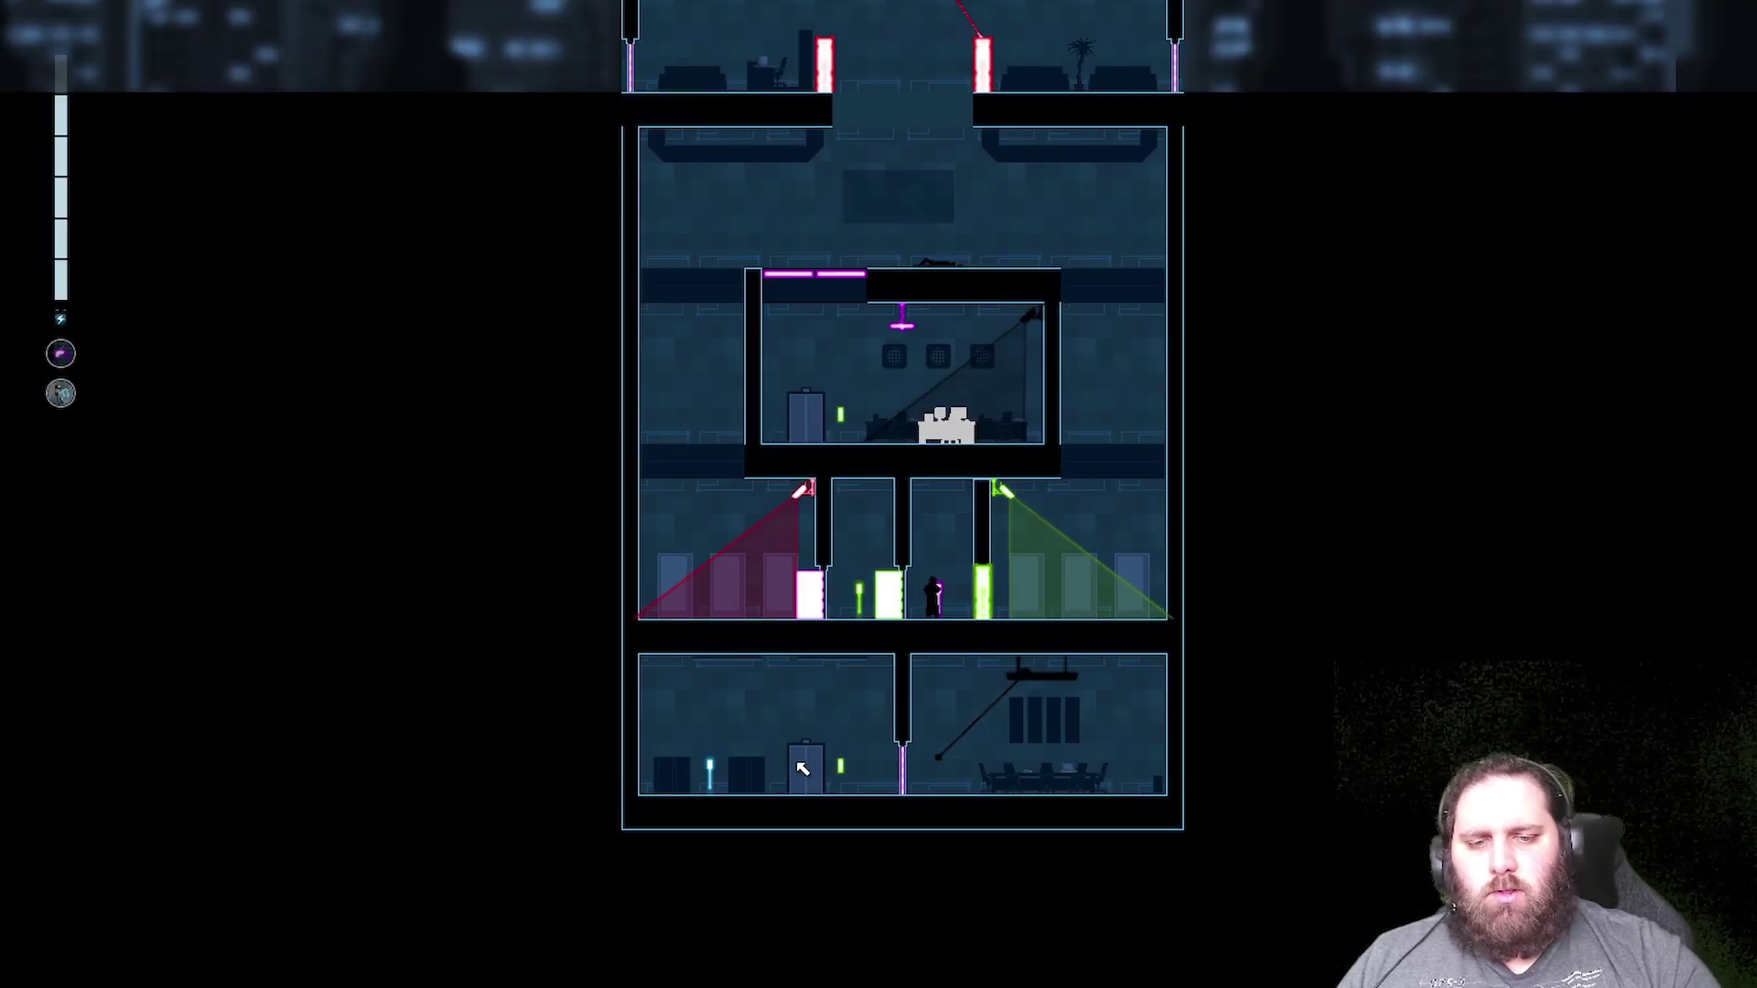
pyautogui.press('Tab')
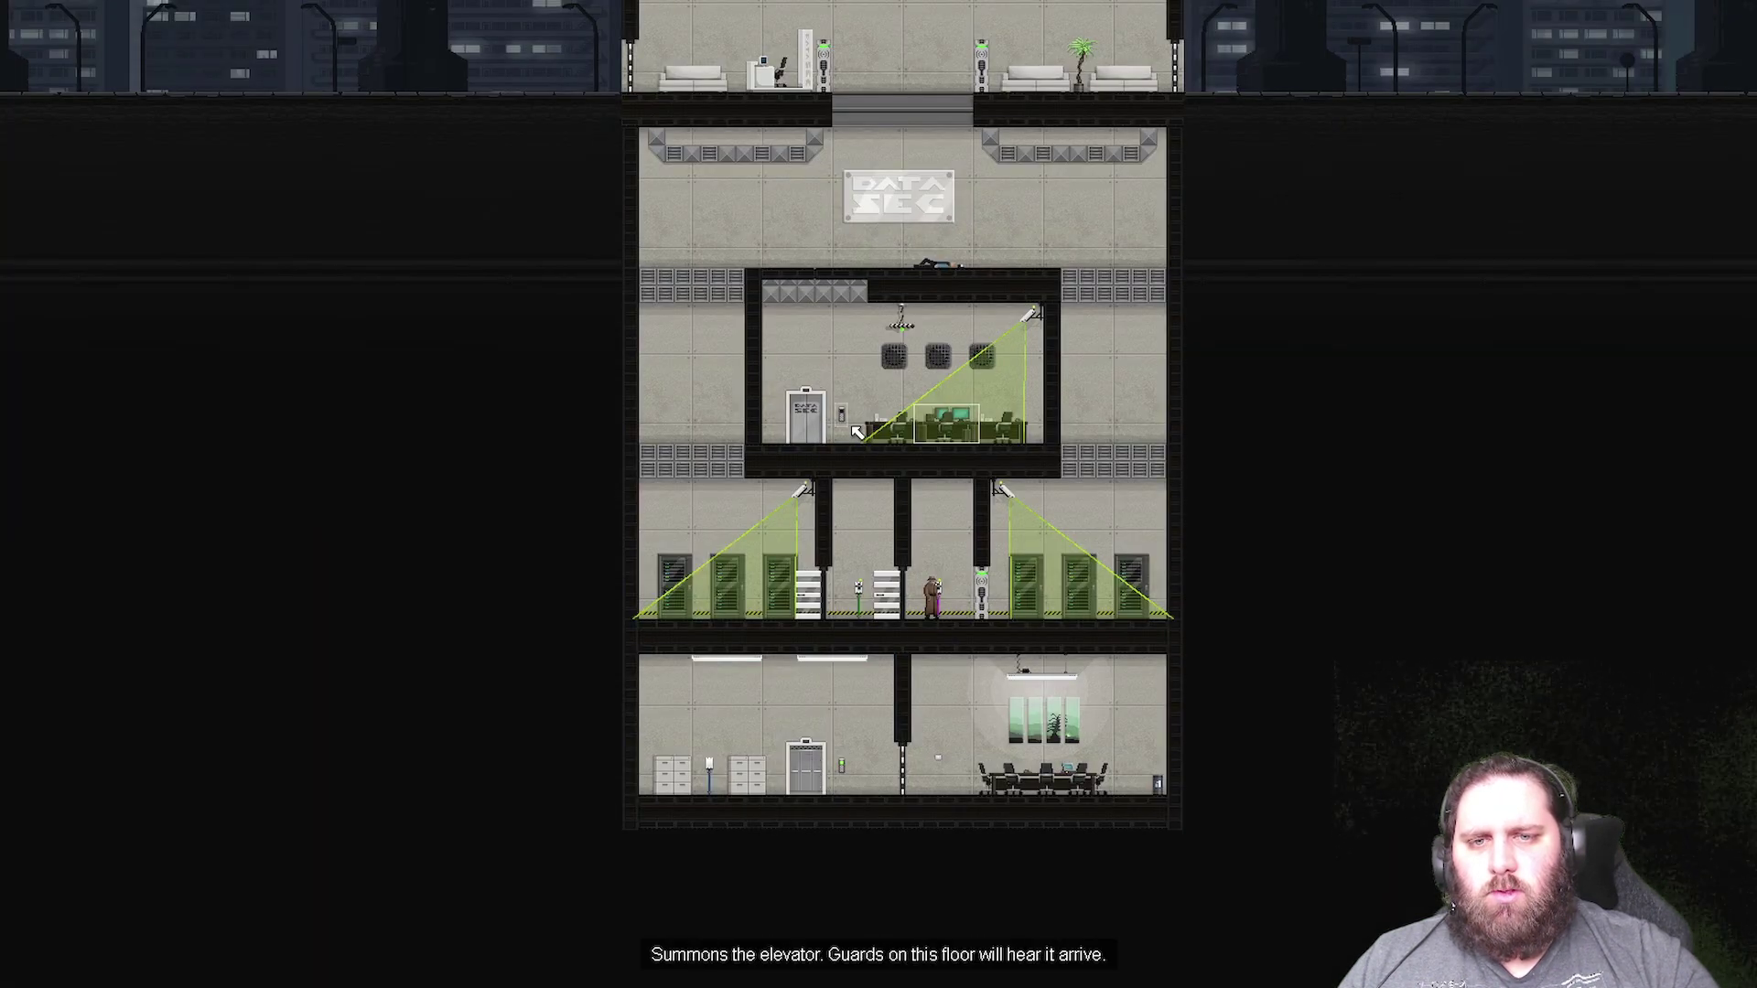
pyautogui.press('Tab')
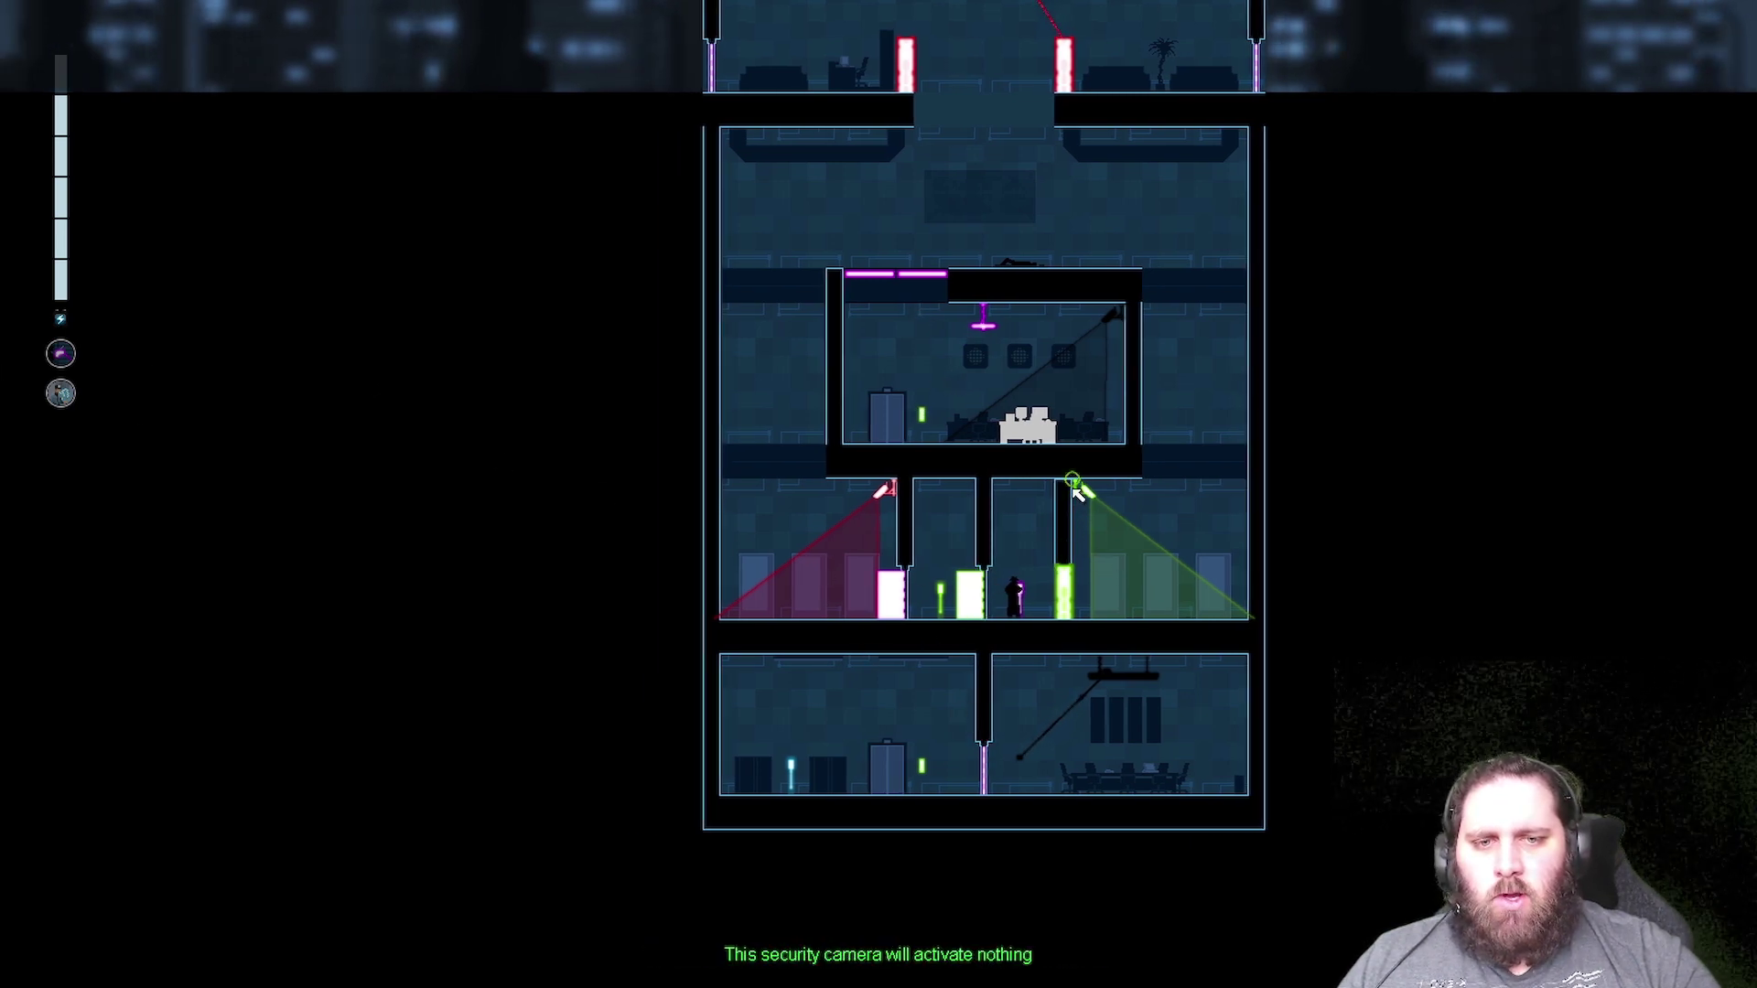
# - Wire the right camera to the elevator button and the sound detector to the lower door
pyautogui.moveTo(1075, 487); pyautogui.dragTo(921, 413)
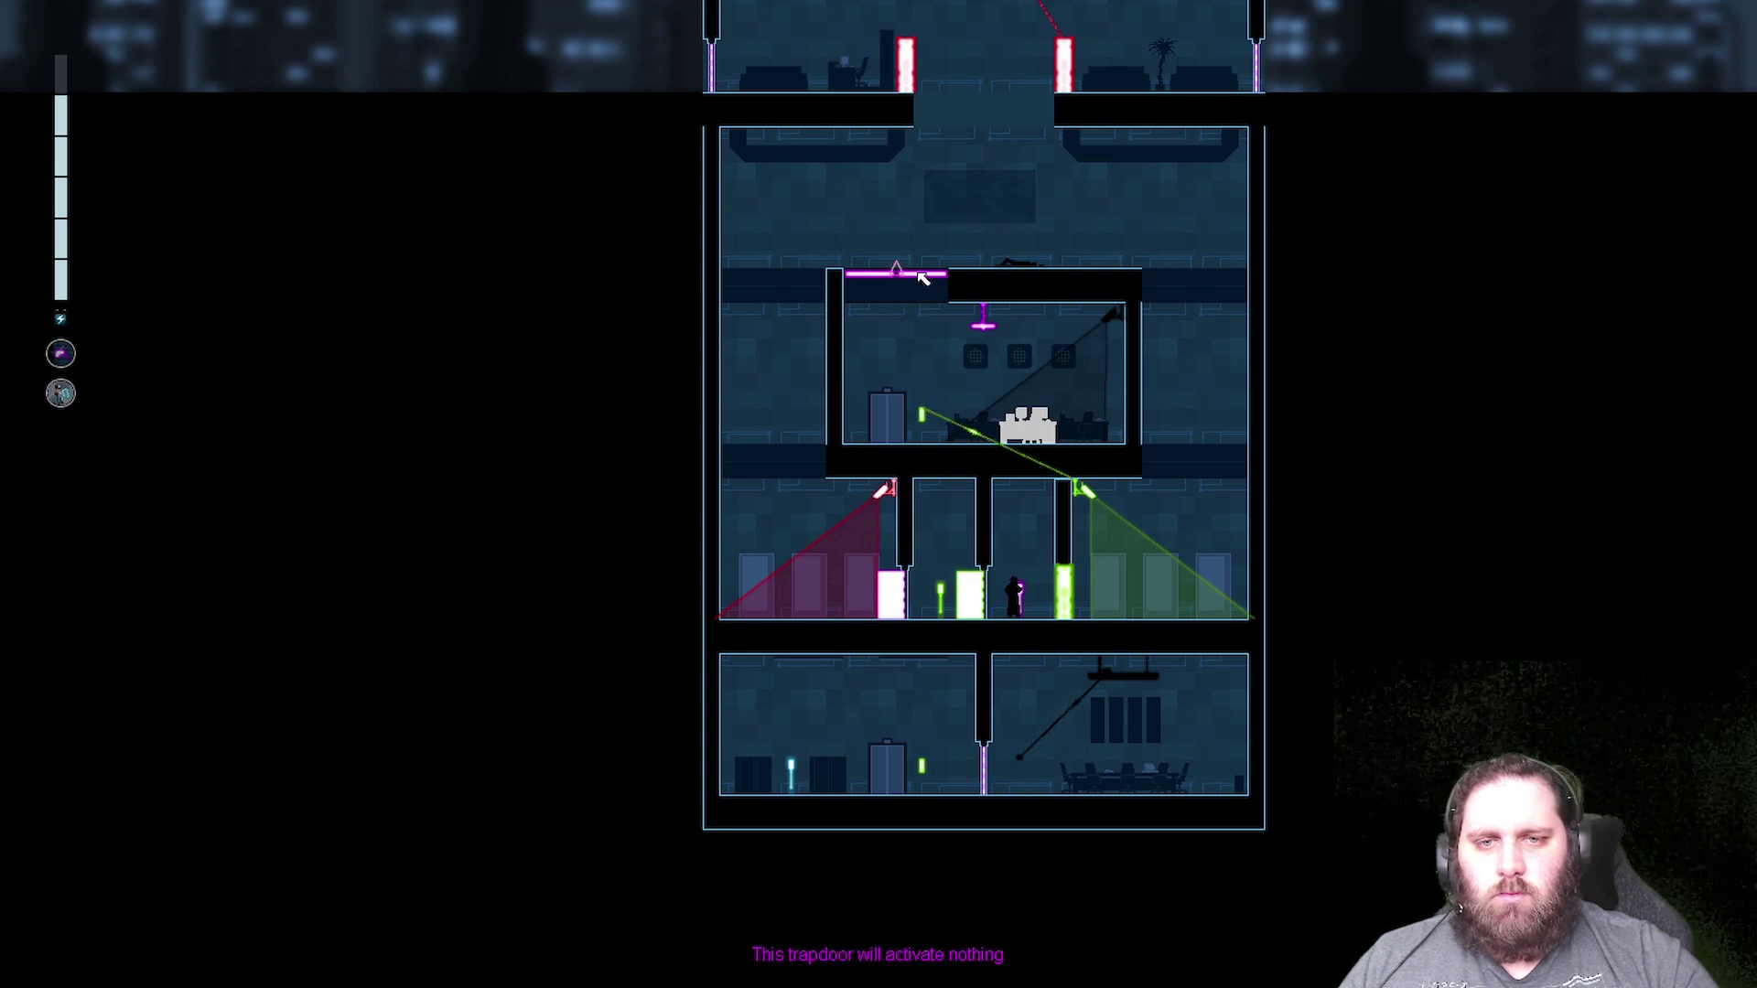
pyautogui.moveTo(983, 319); pyautogui.dragTo(900, 275)
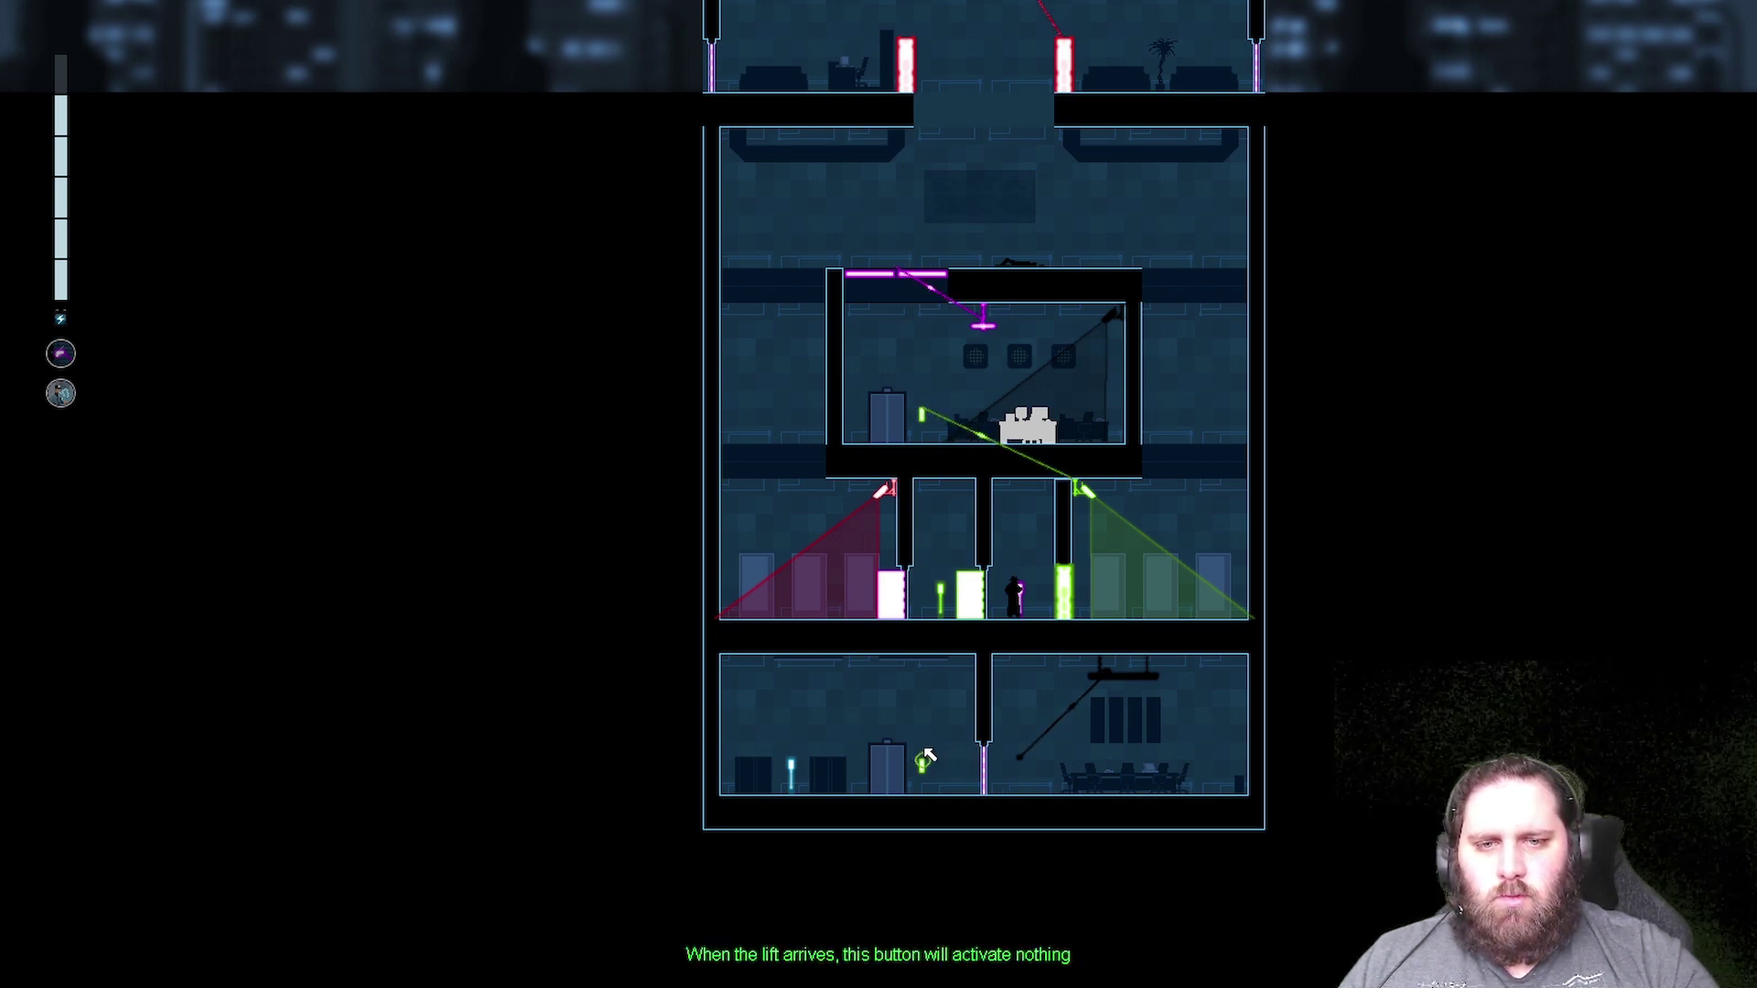
pyautogui.moveTo(983, 318); pyautogui.dragTo(982, 755)
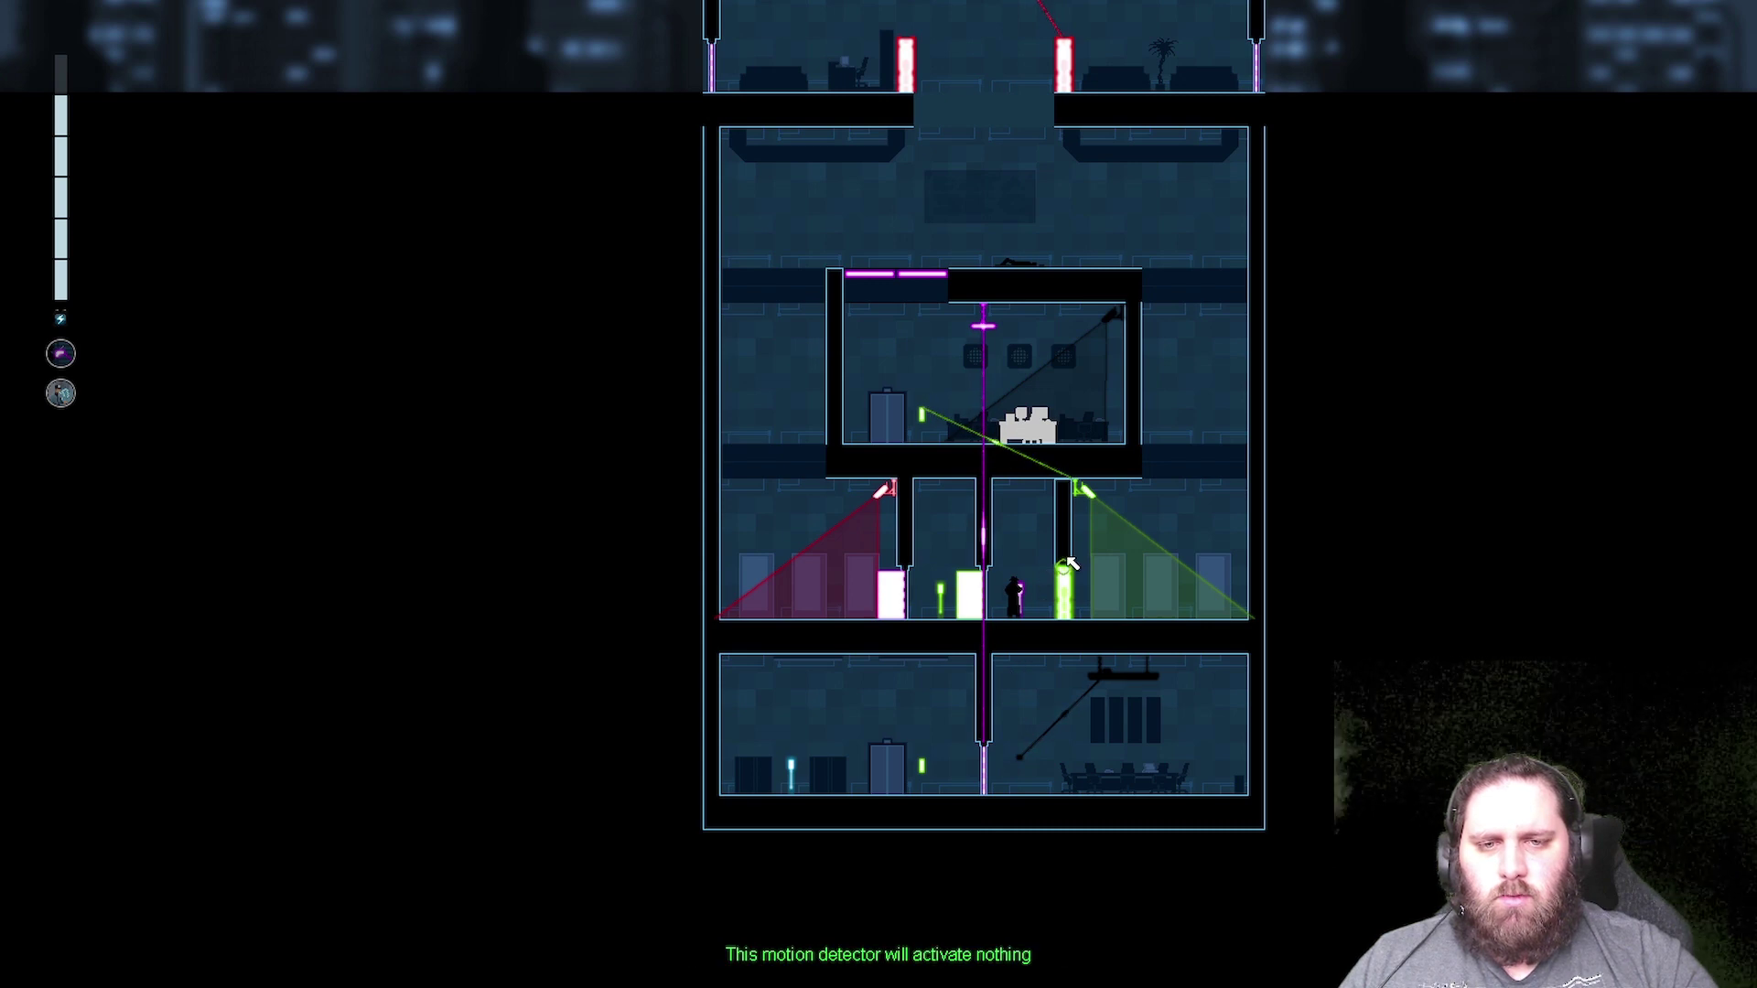
# - Wire the motion detector to the lower elevator button and the sound detector back to the trapdoor
pyautogui.press('space')
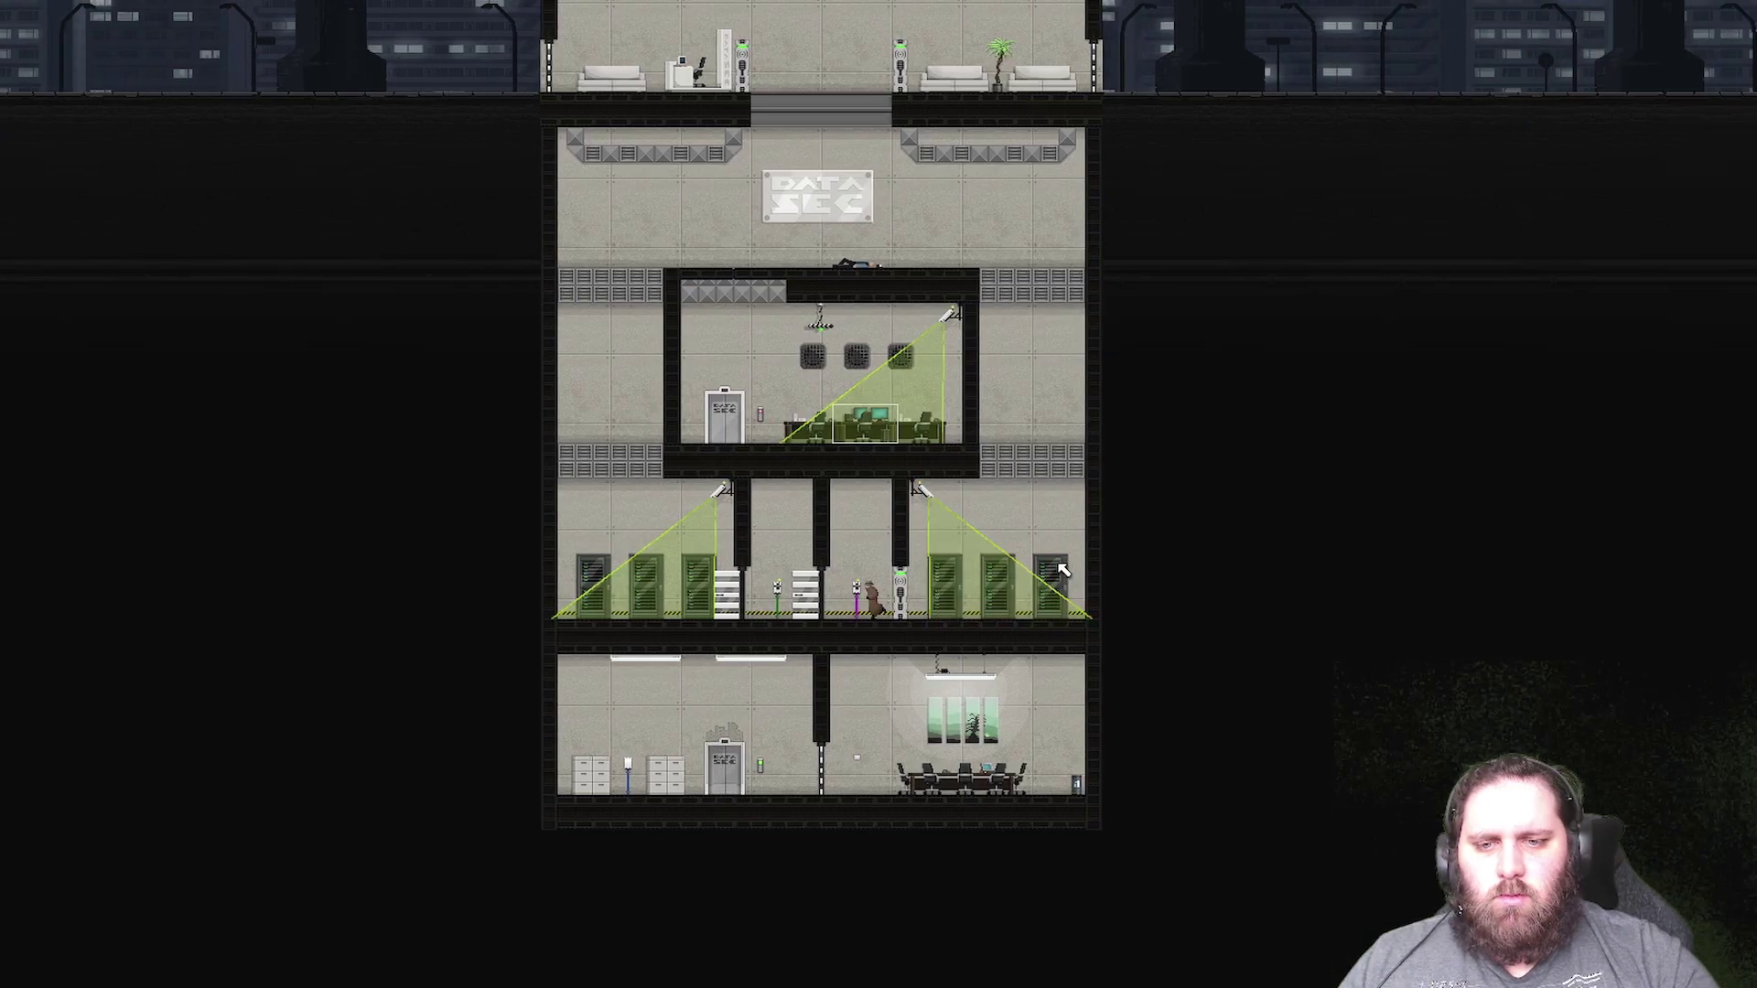
pyautogui.press('a')
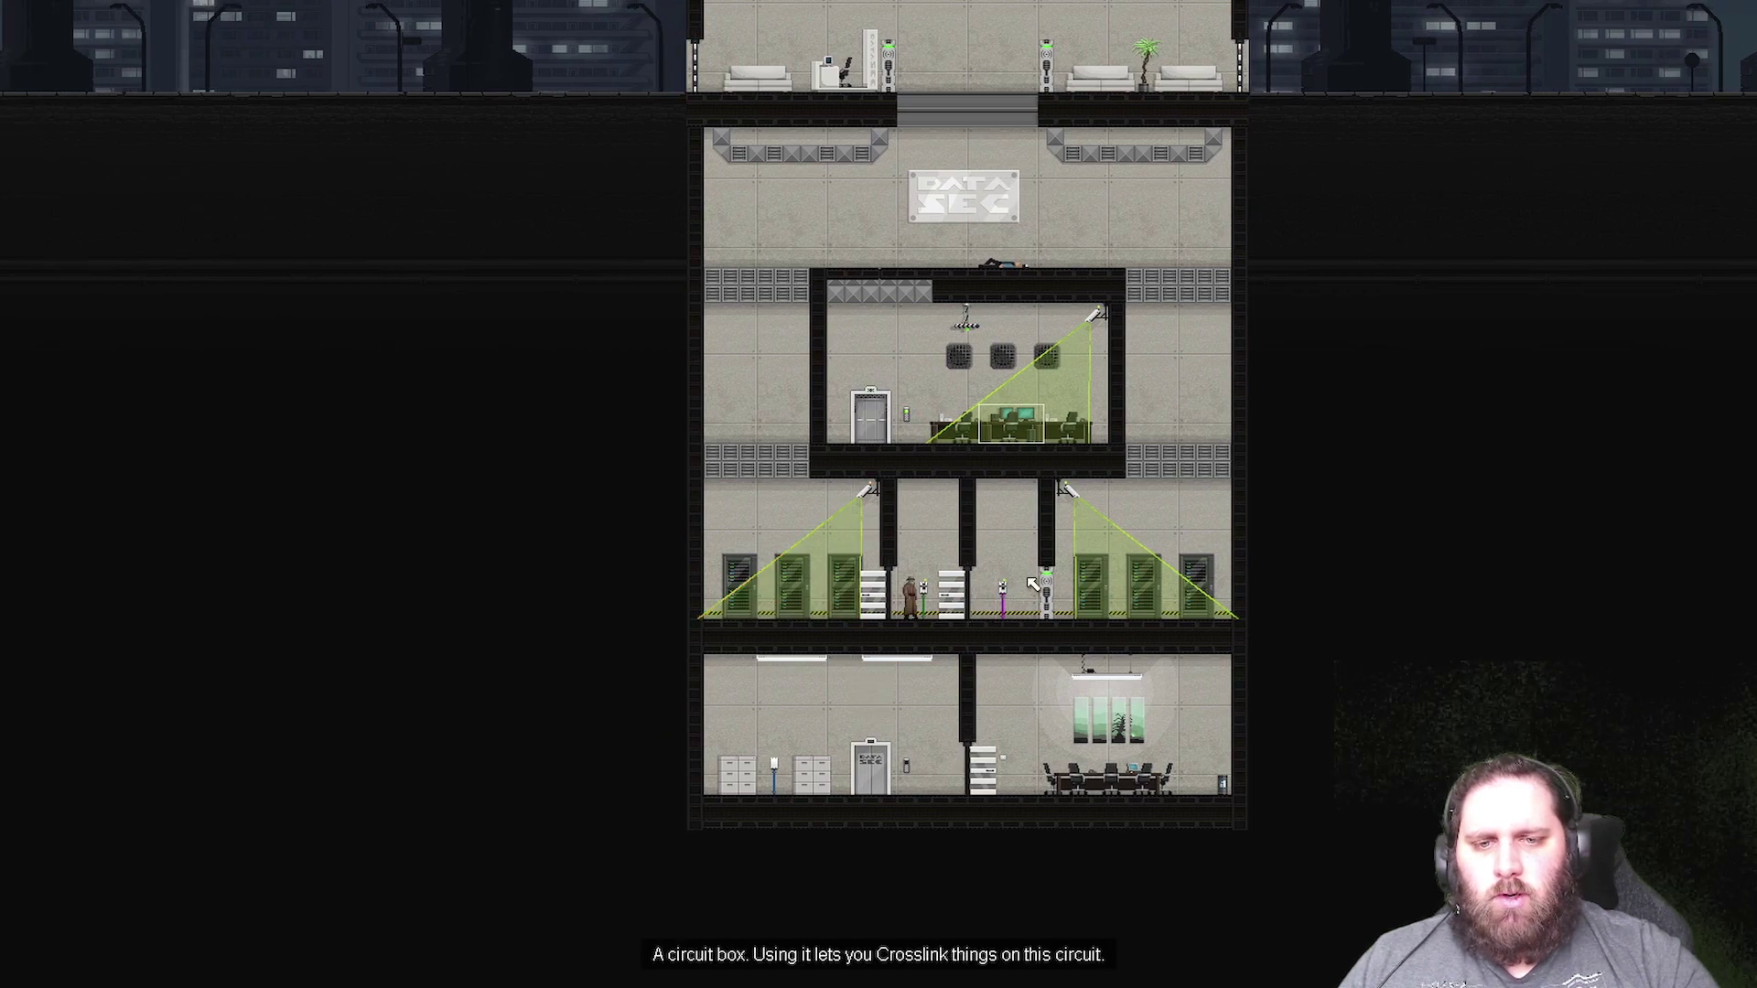
pyautogui.press('space')
pyautogui.moveTo(1041, 582); pyautogui.dragTo(906, 764)
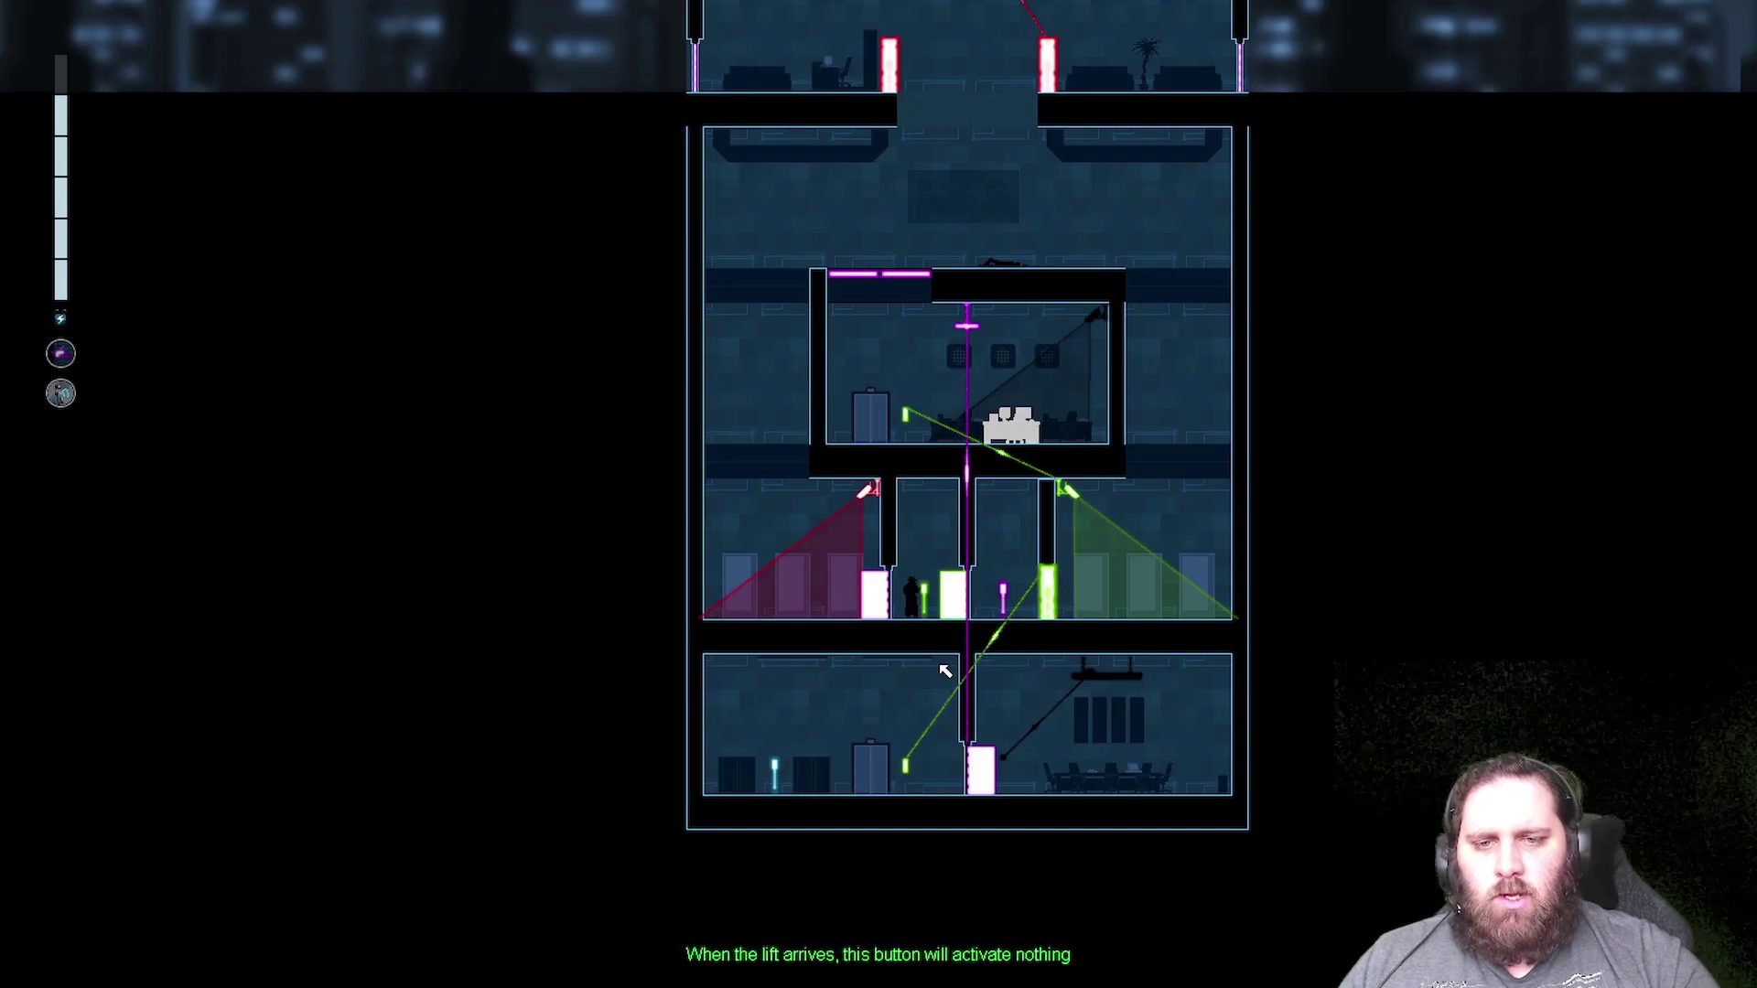
pyautogui.moveTo(968, 326); pyautogui.dragTo(870, 270)
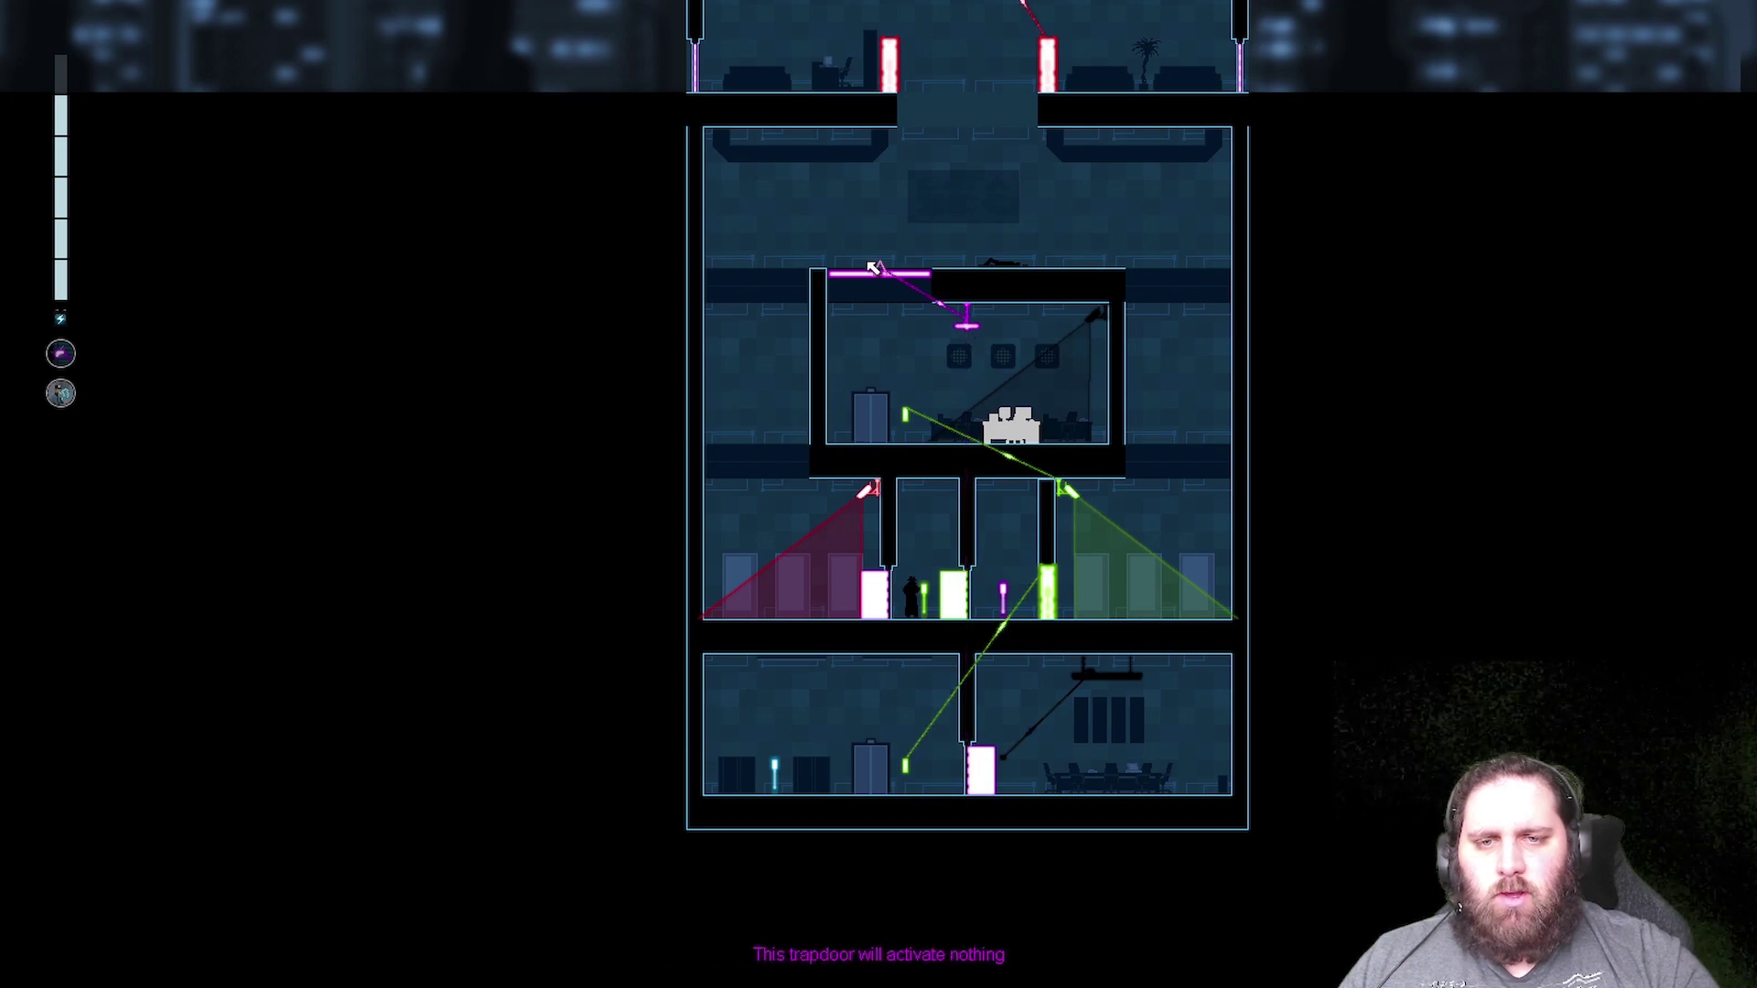
pyautogui.press('space')
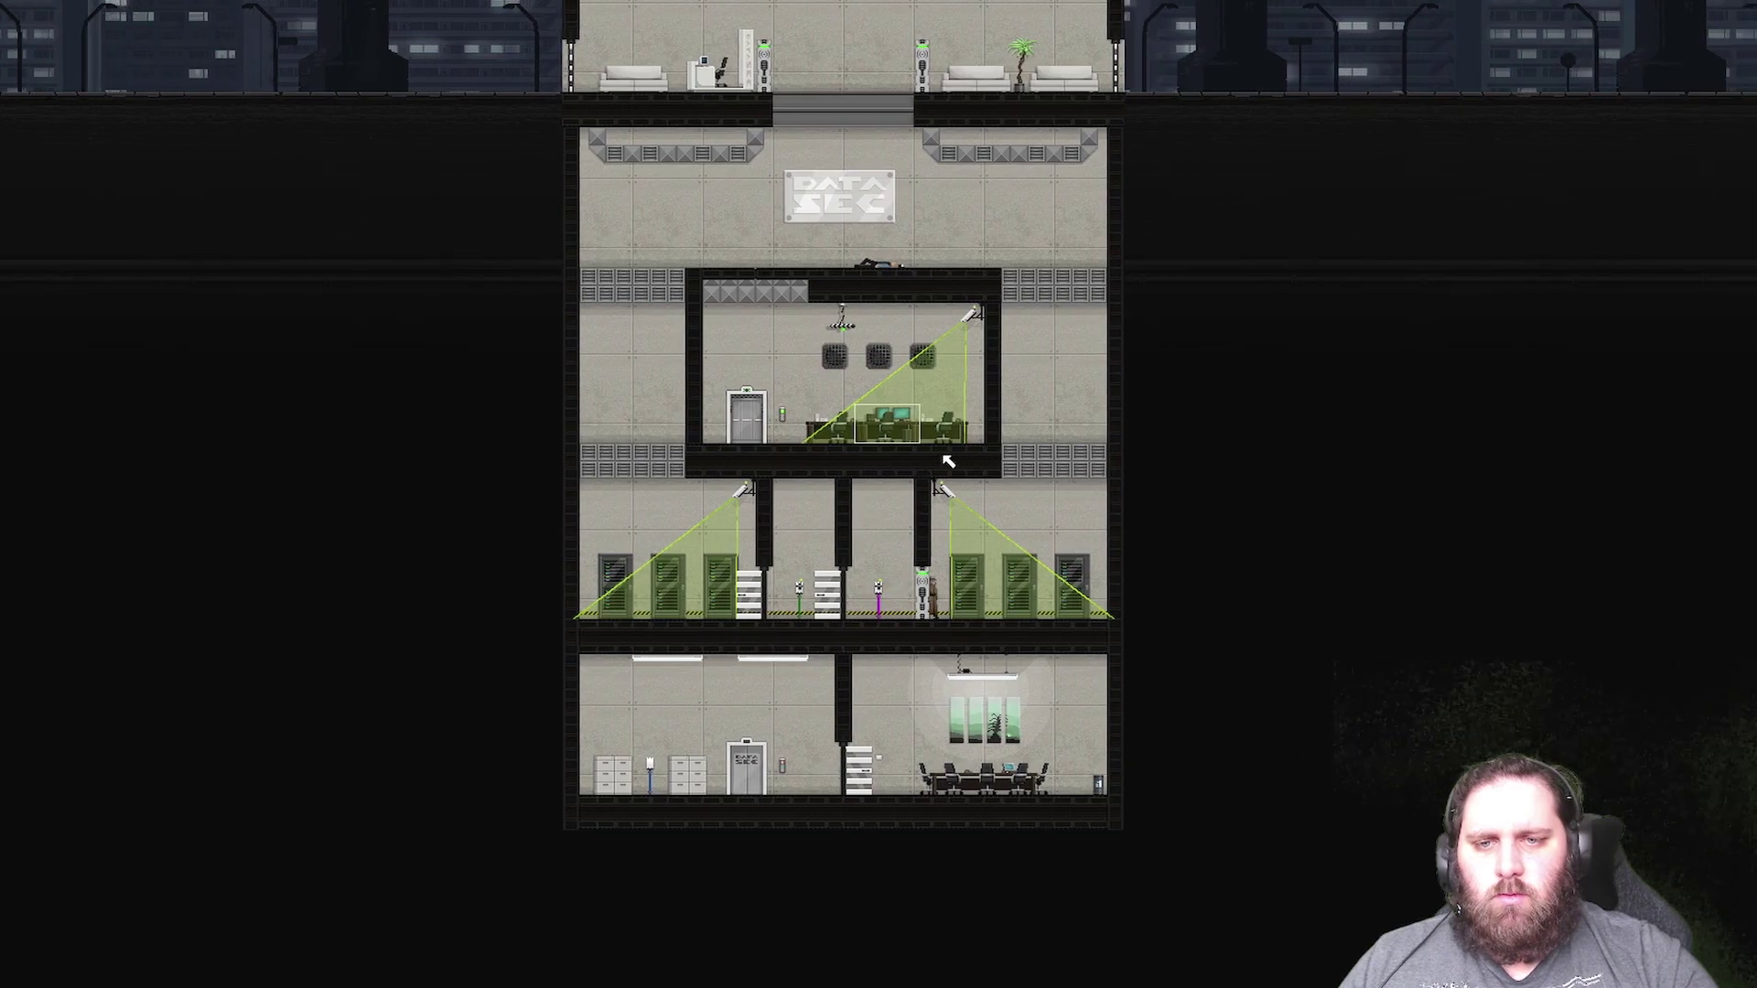
# - Climb the left wall, drop through the trapdoor, and enter the elevator
pyautogui.press('a')
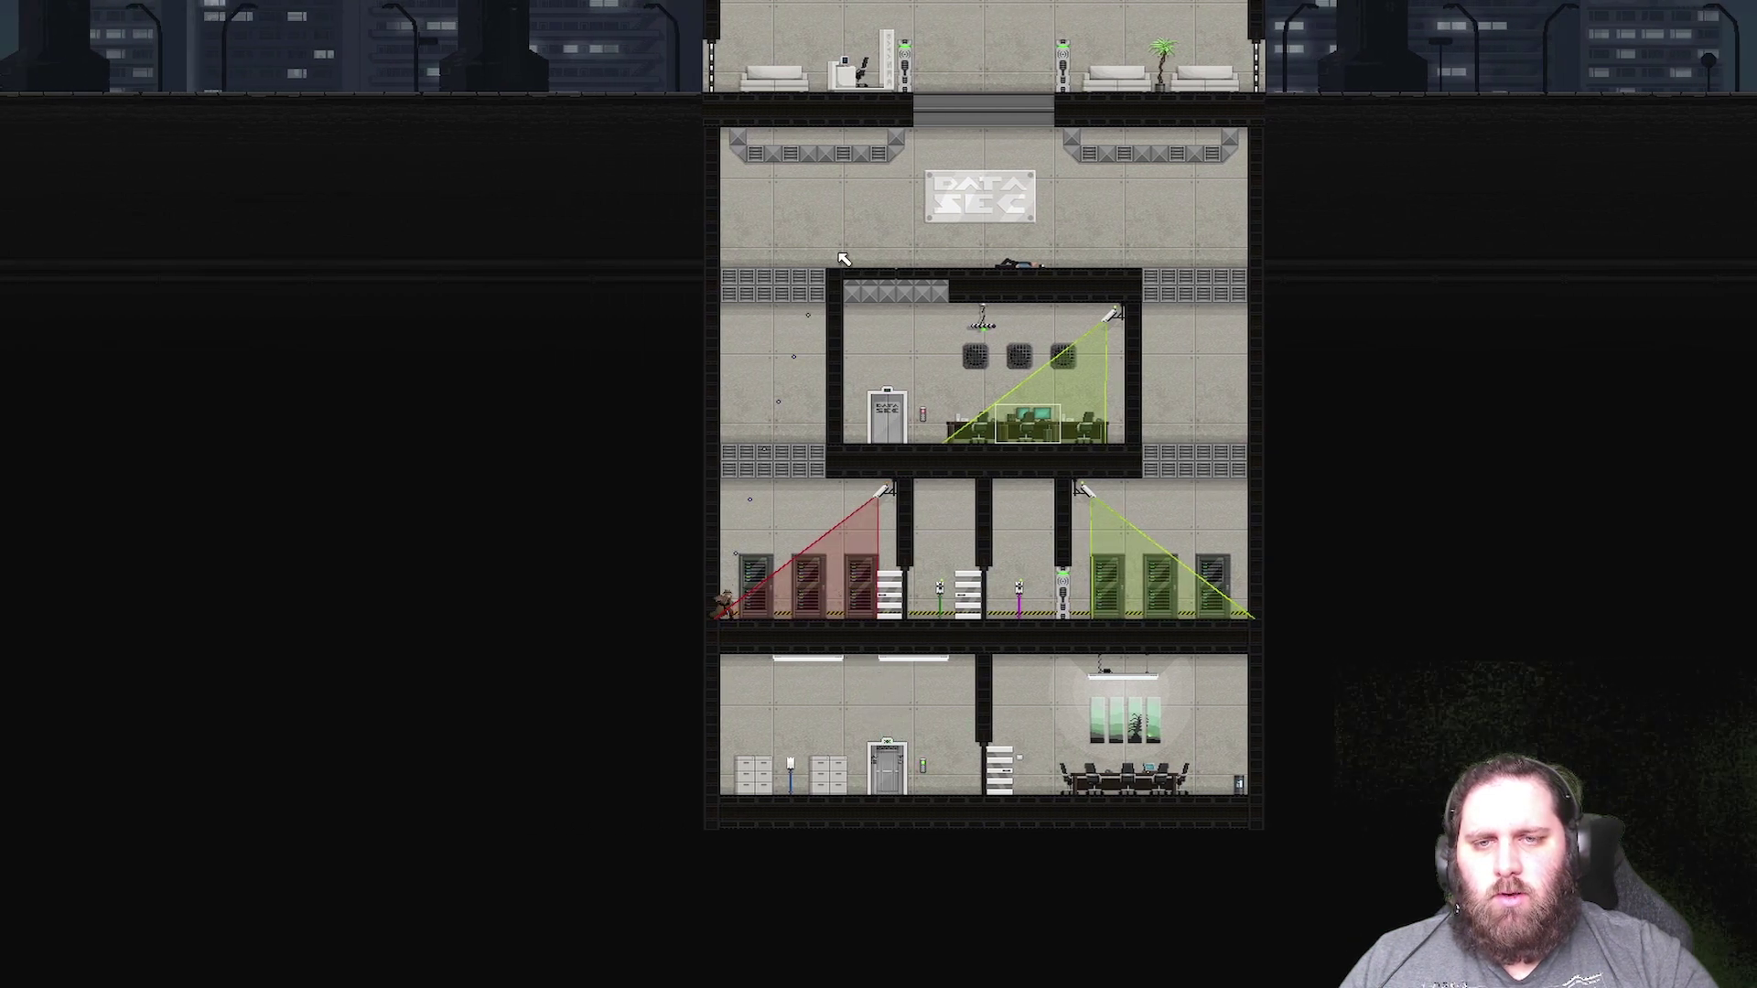
pyautogui.press('w')
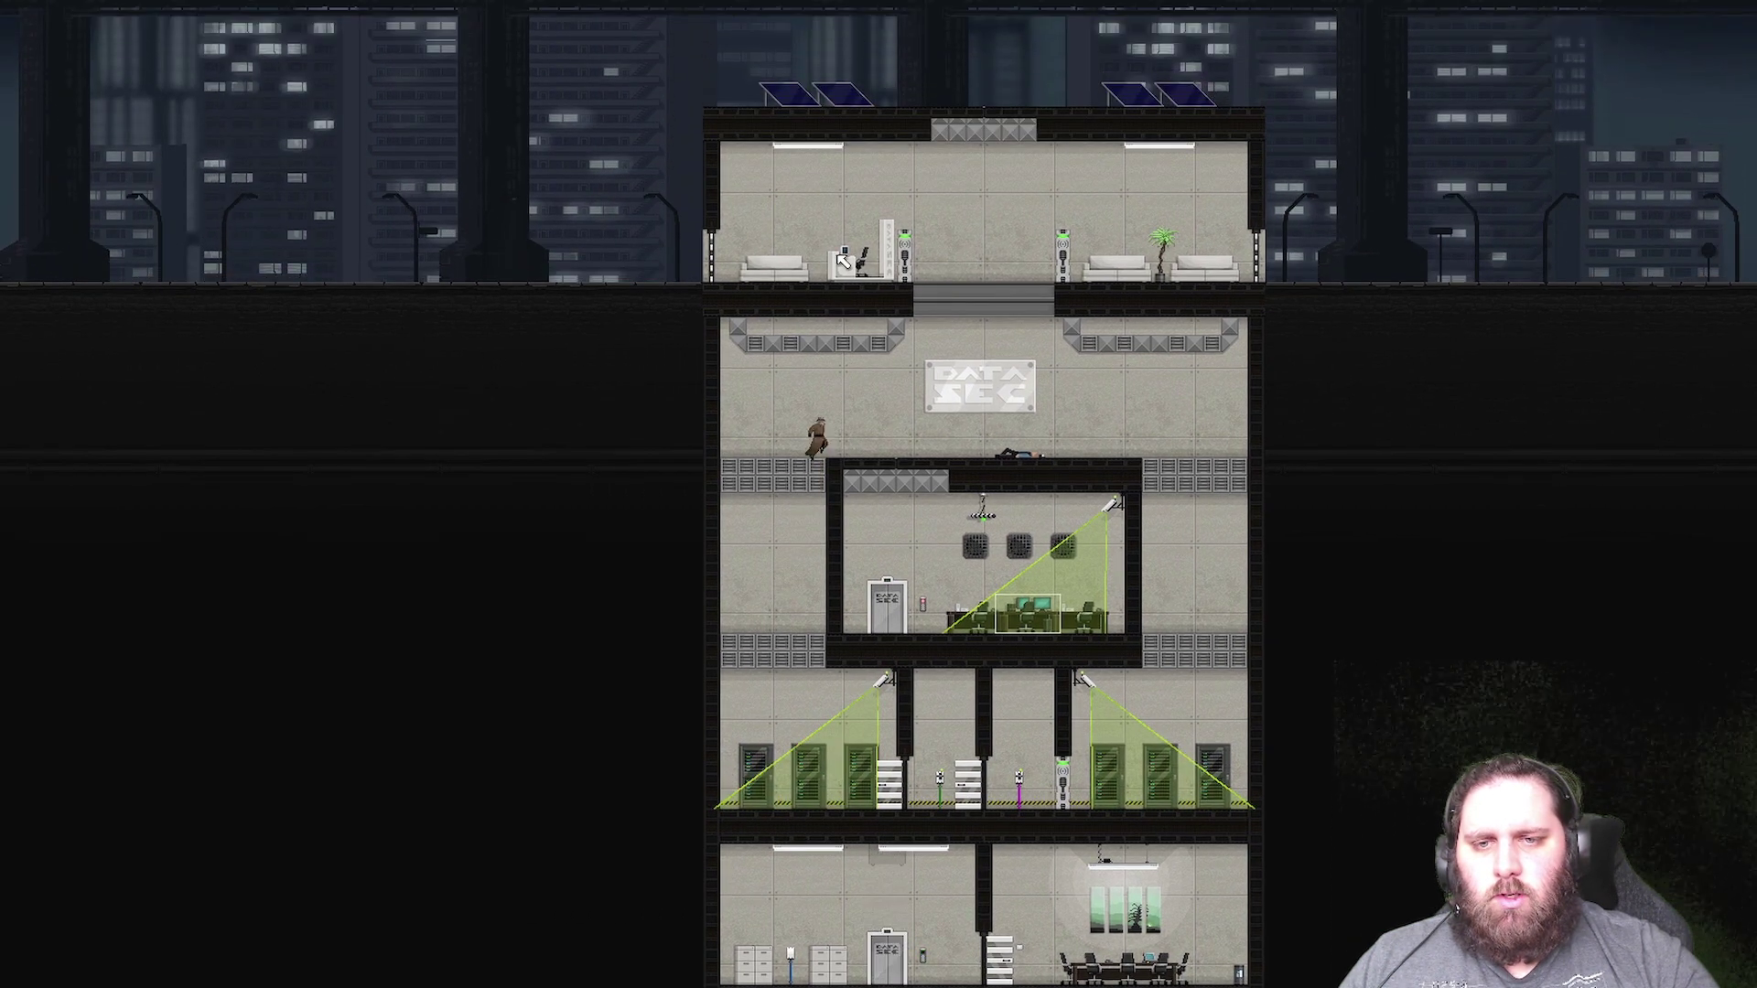
pyautogui.press('d')
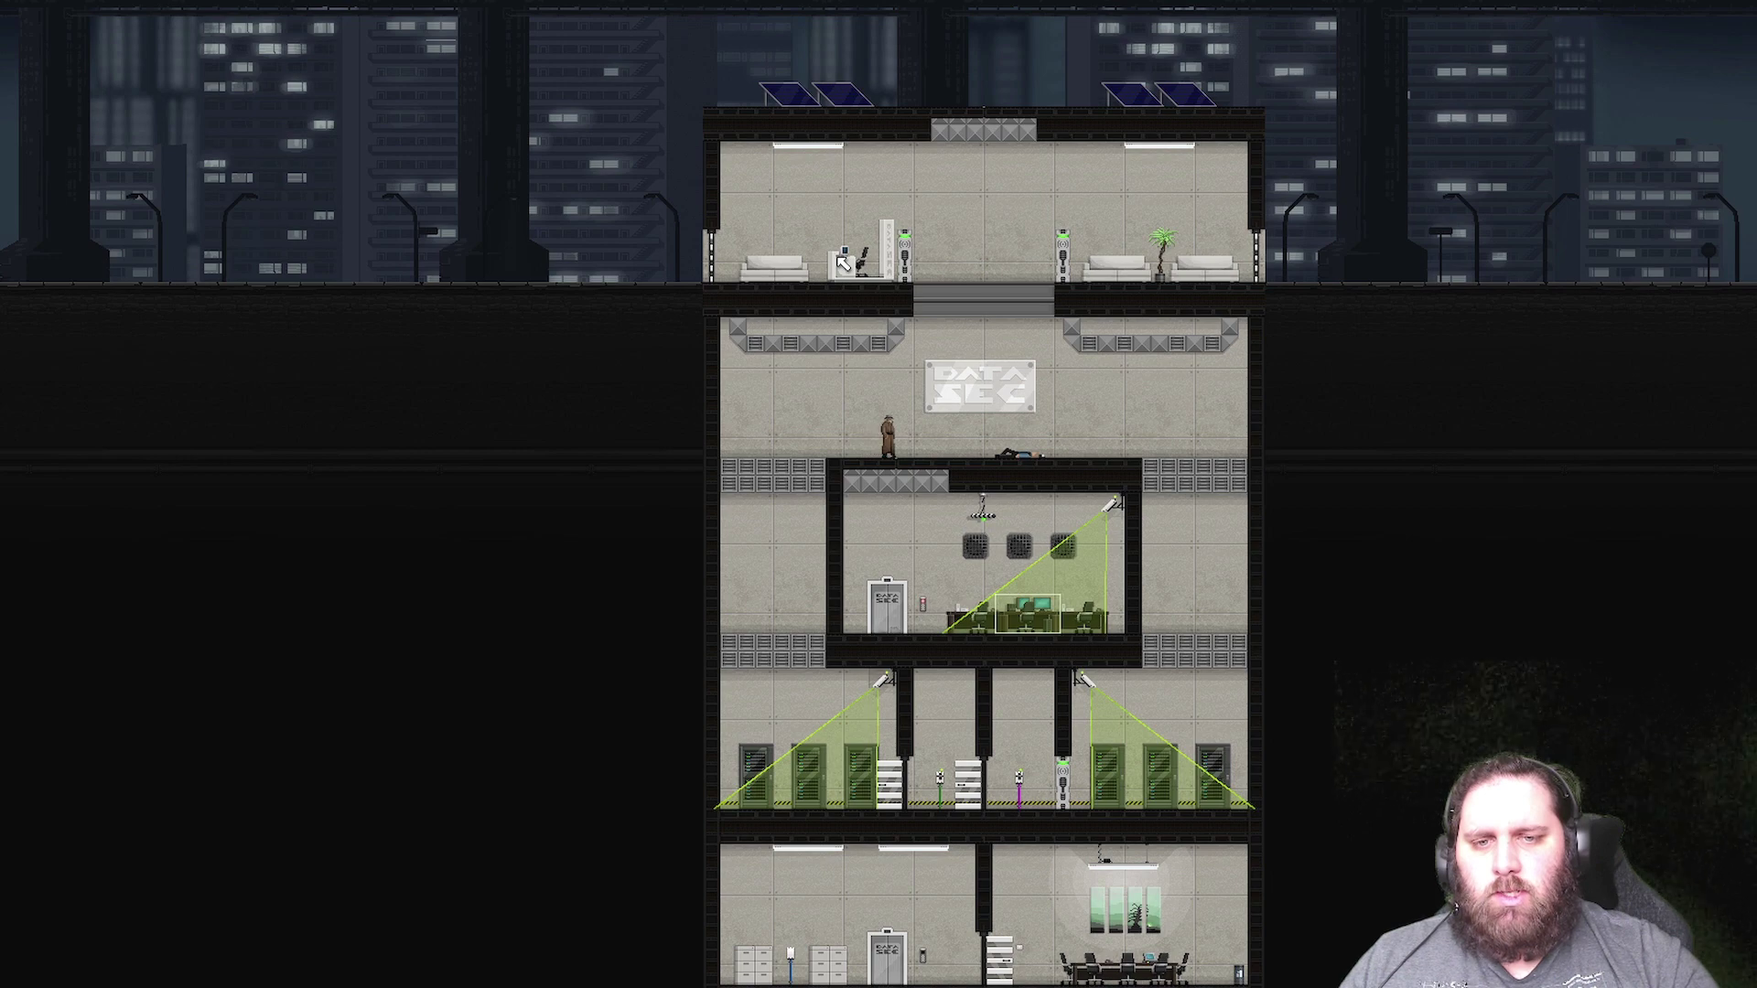
pyautogui.press('s')
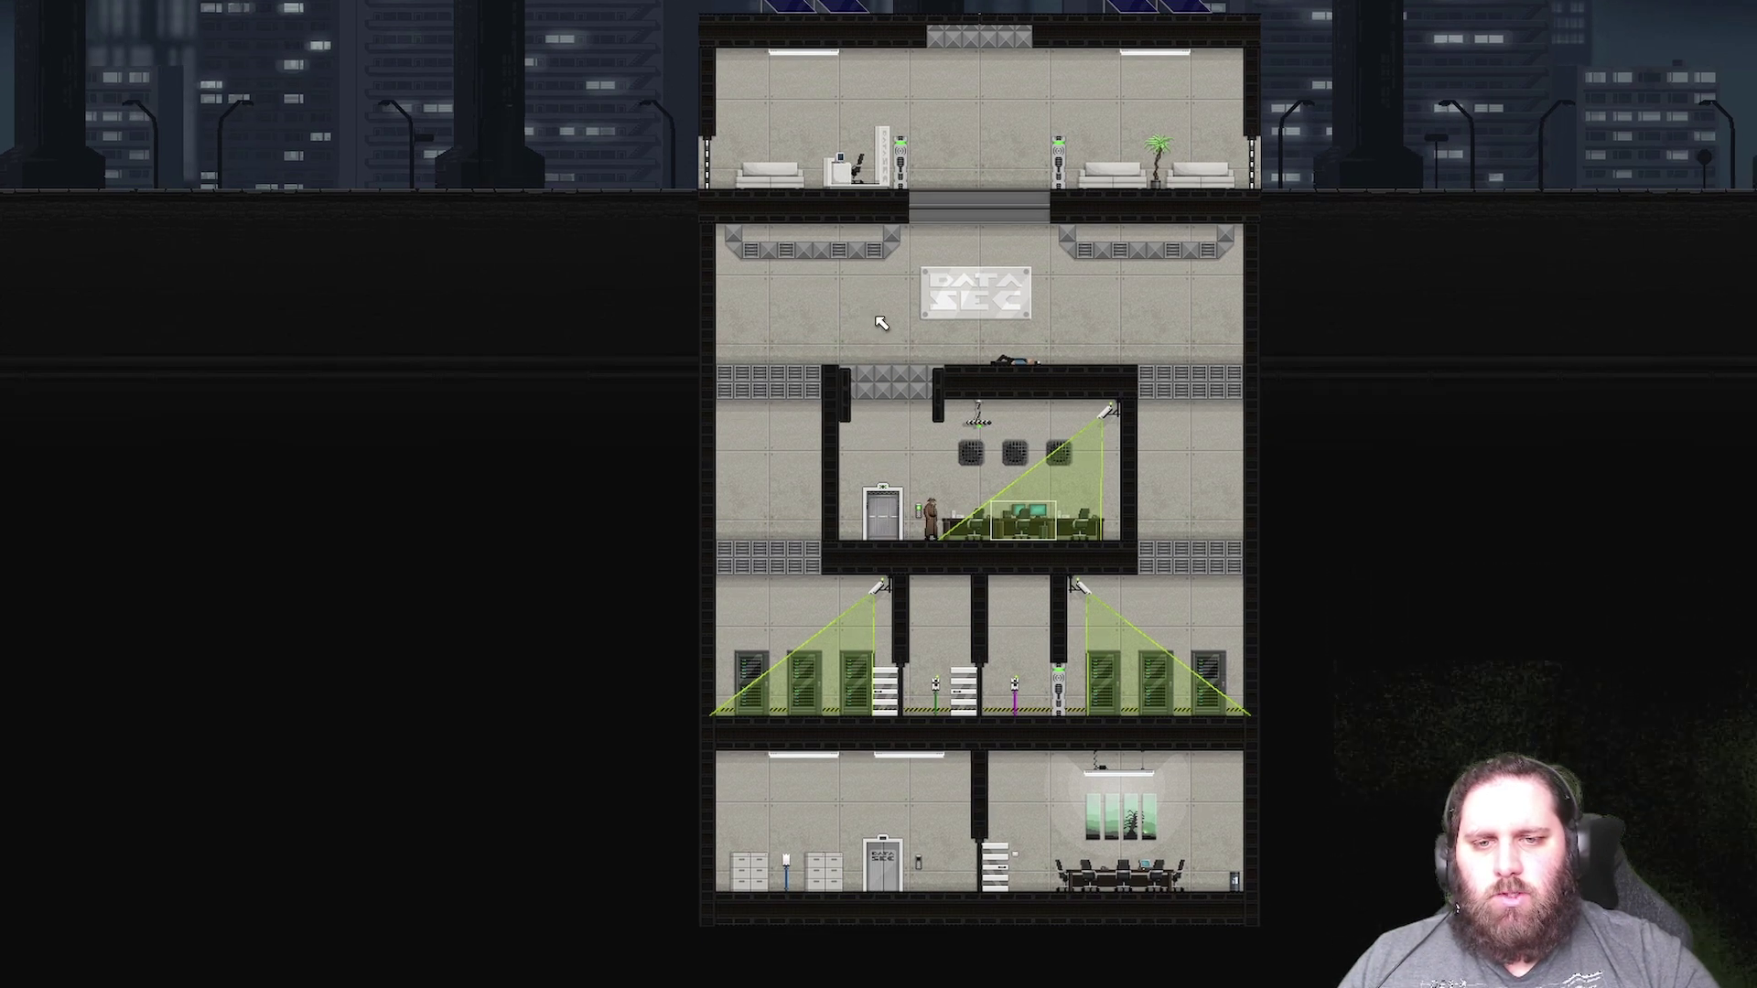
pyautogui.press('space')
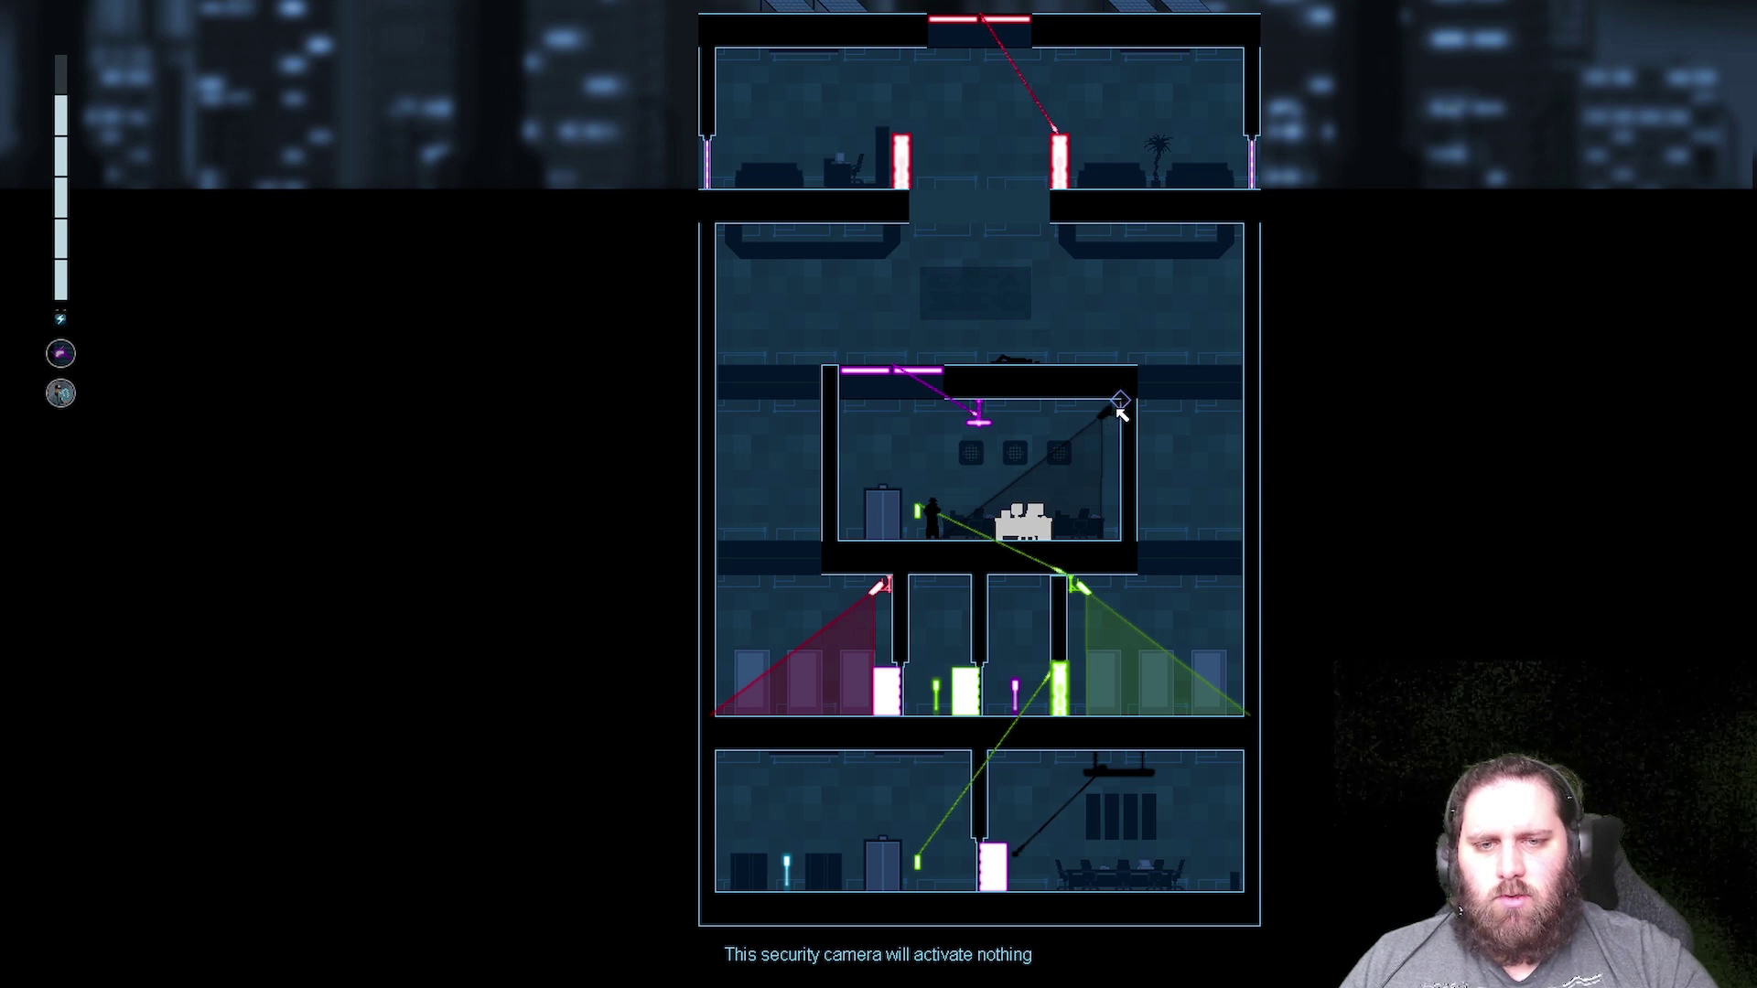
pyautogui.press('space')
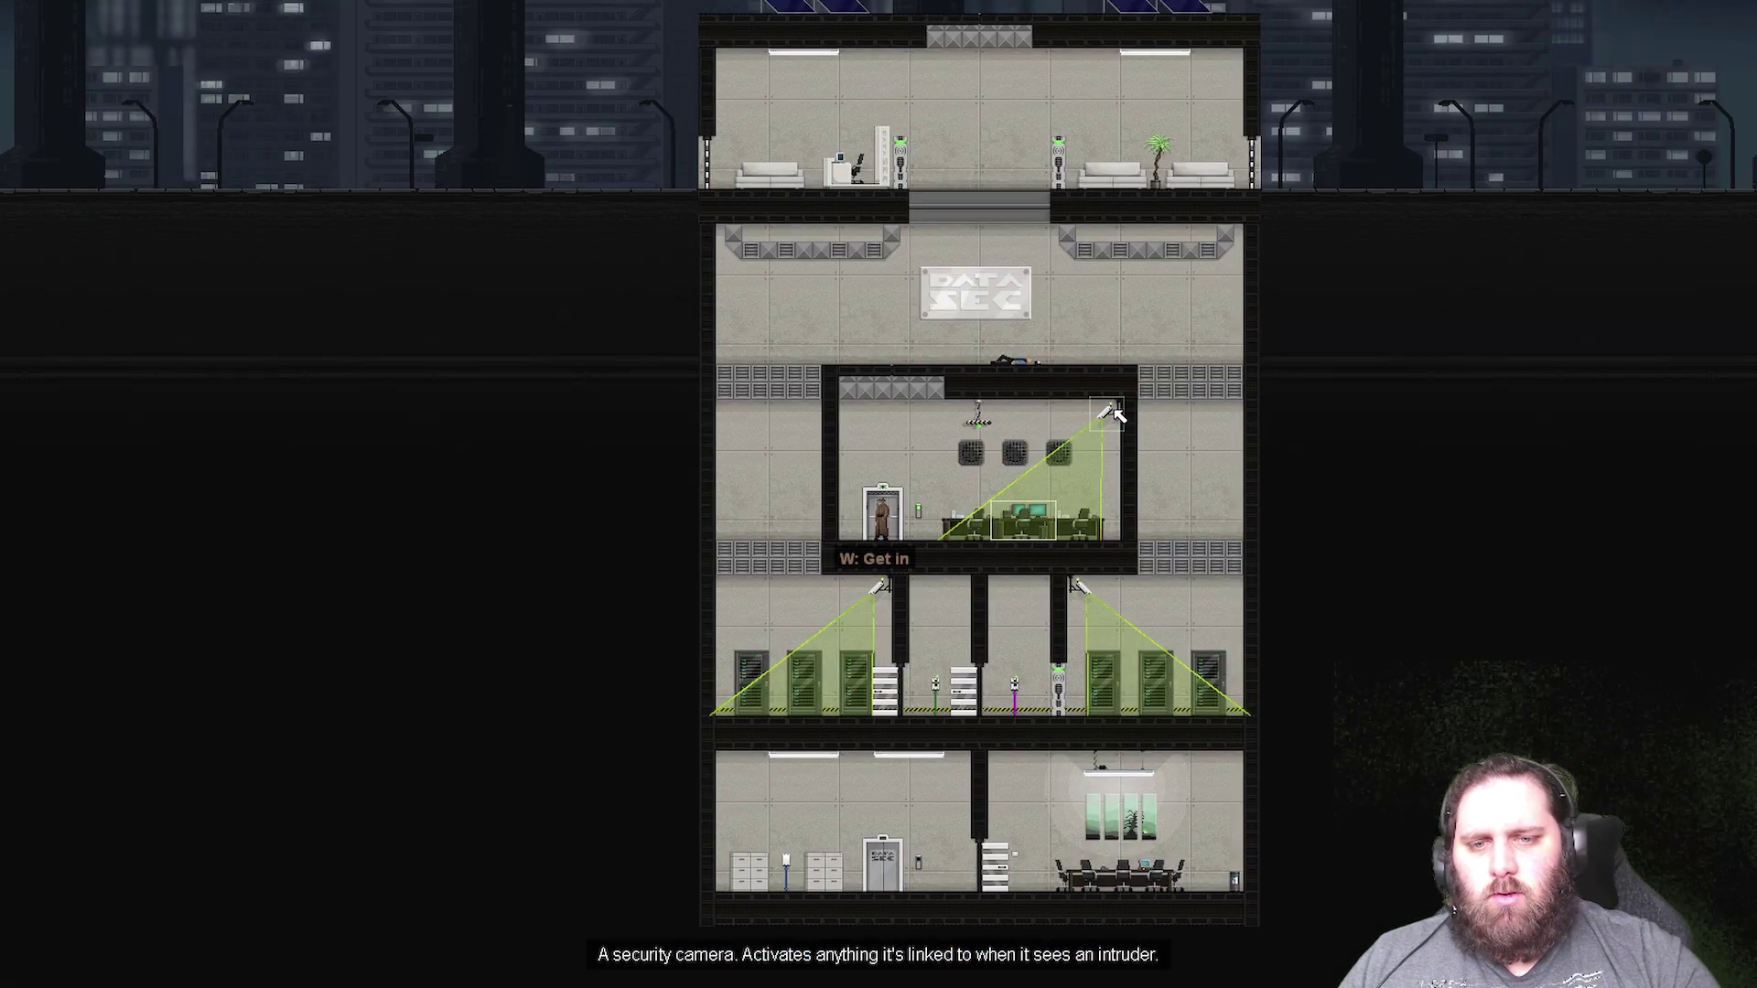
pyautogui.press('w')
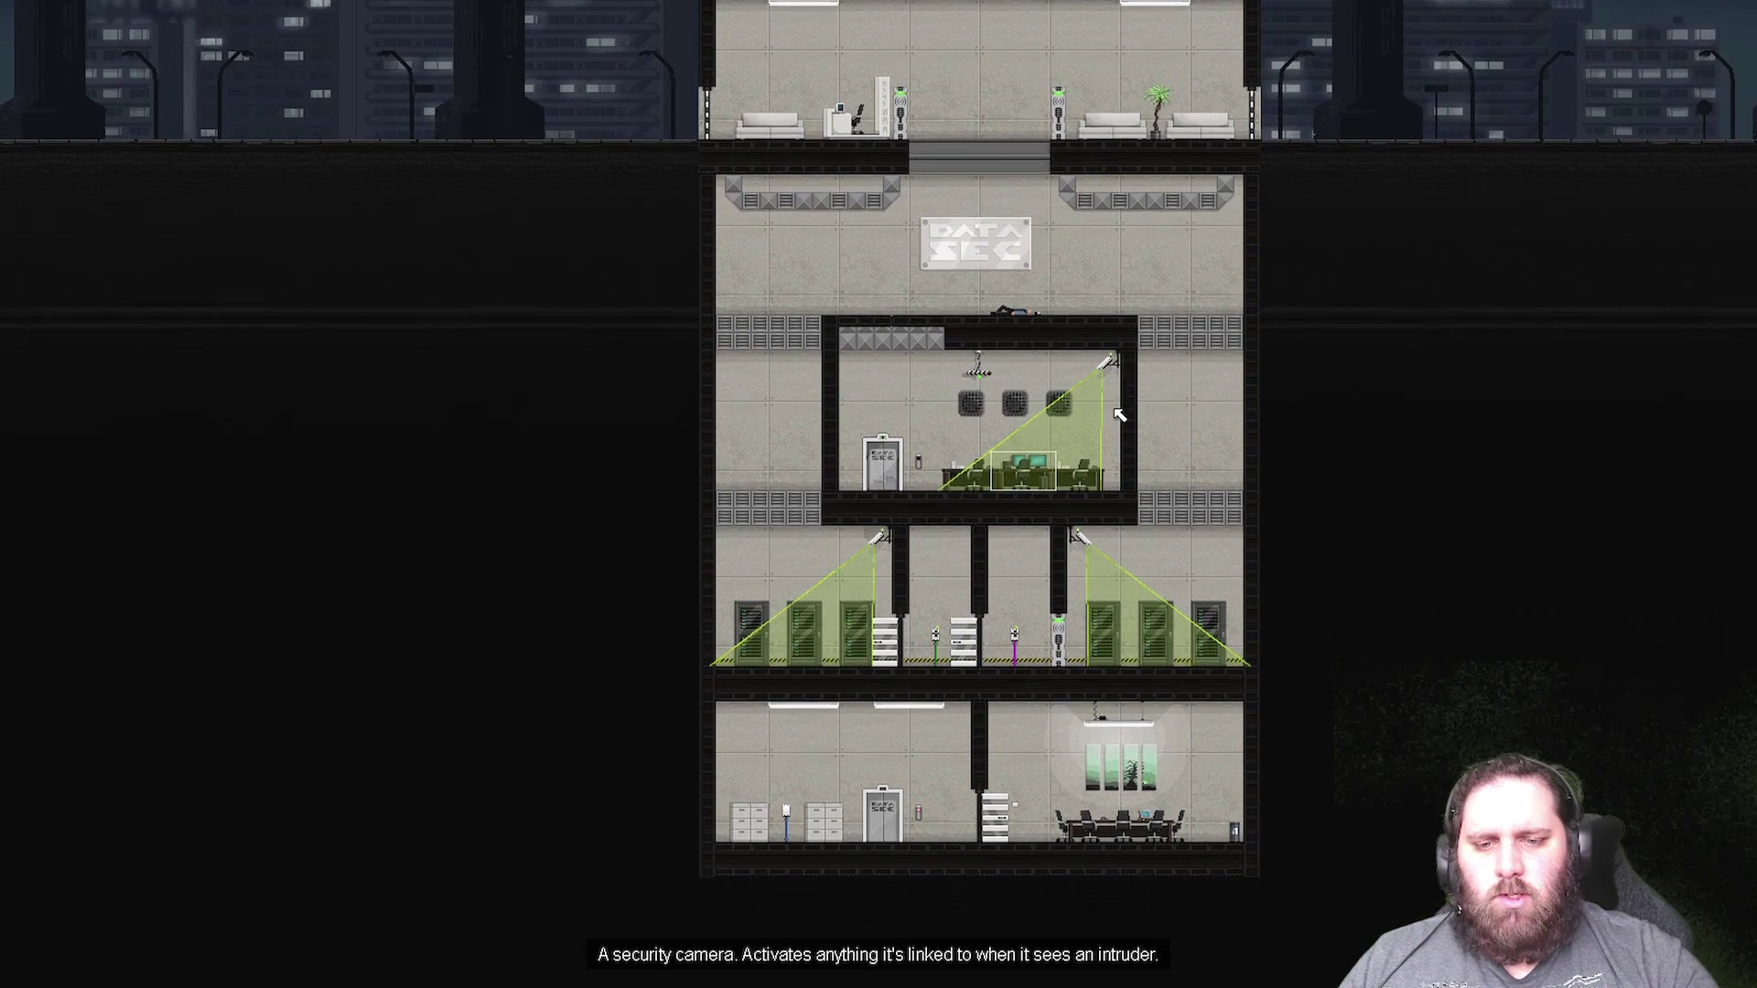
# - Reach the bottom floor and collect the email titled 'The setup'
pyautogui.press('space')
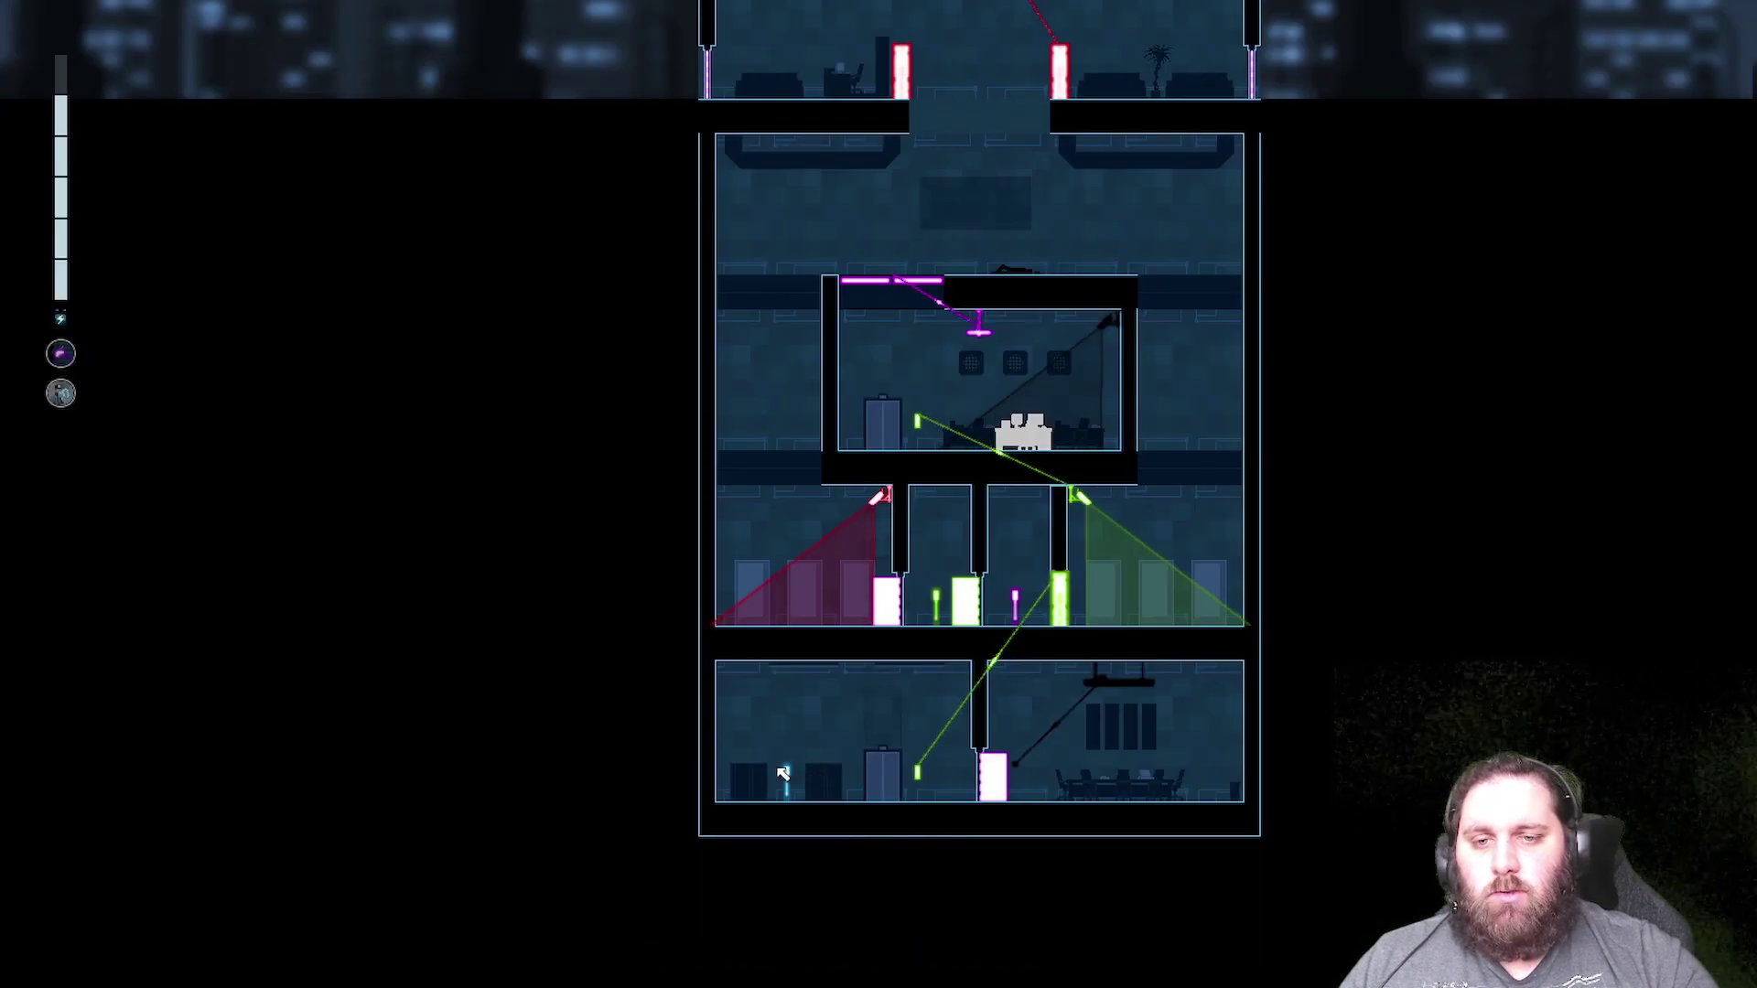
pyautogui.press('space')
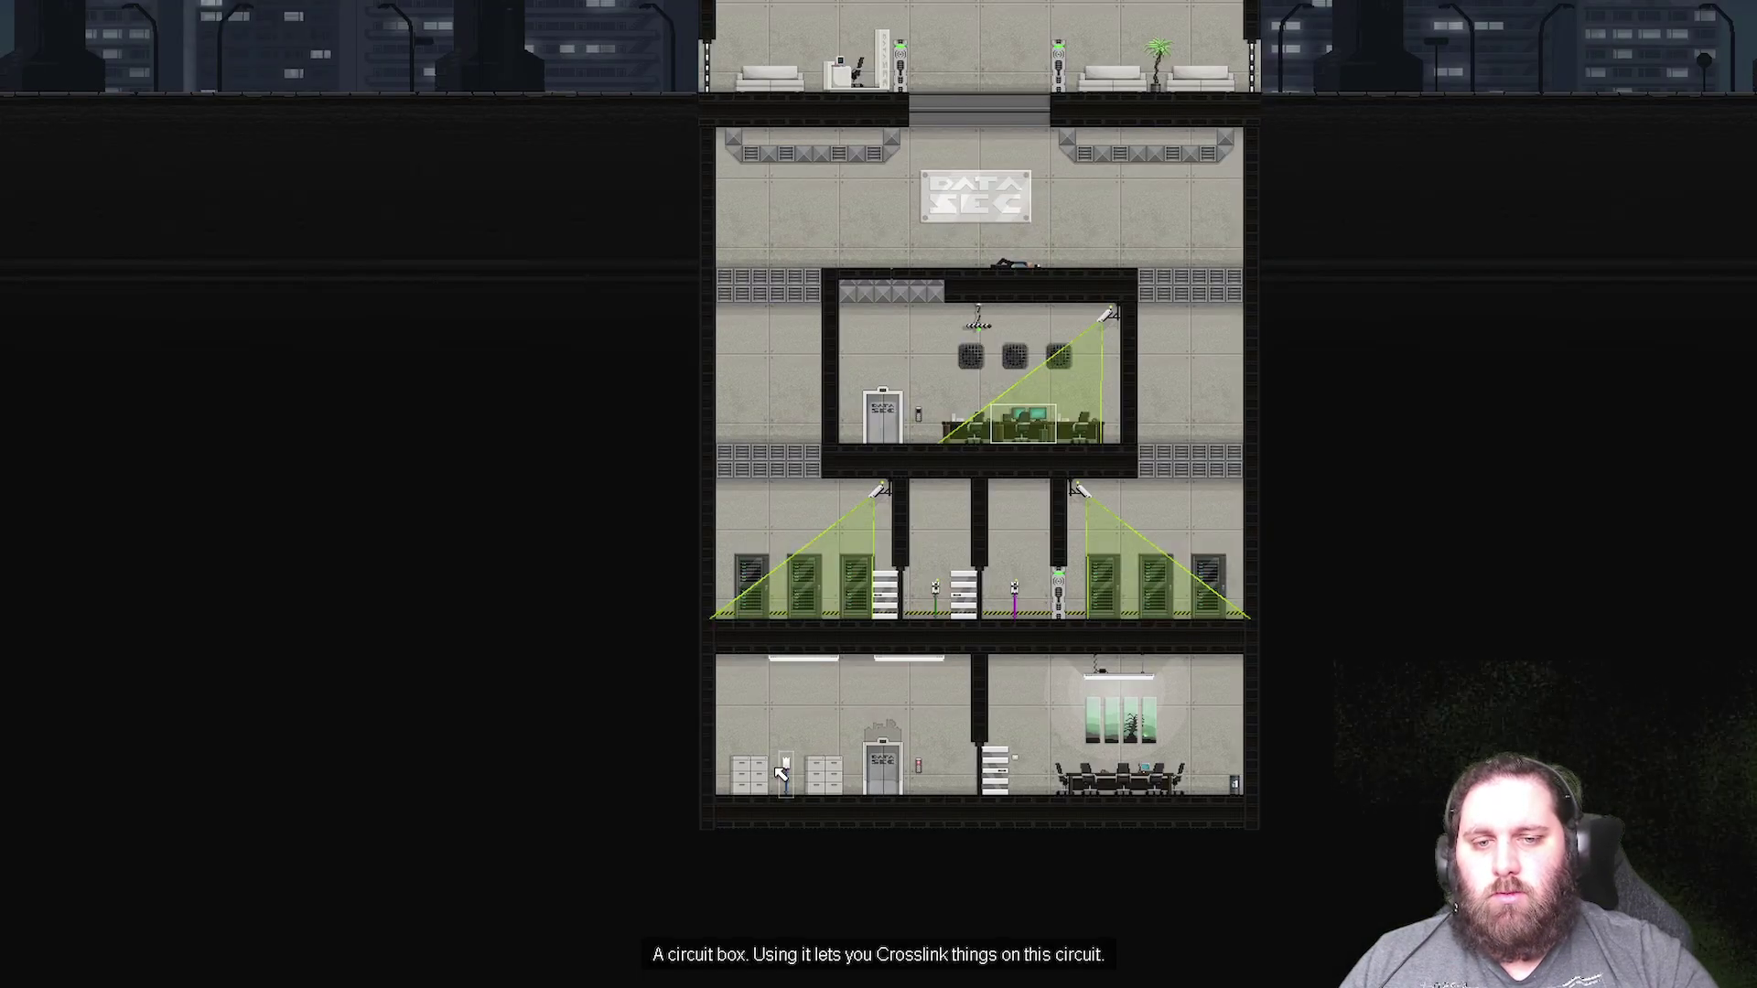
pyautogui.press('a')
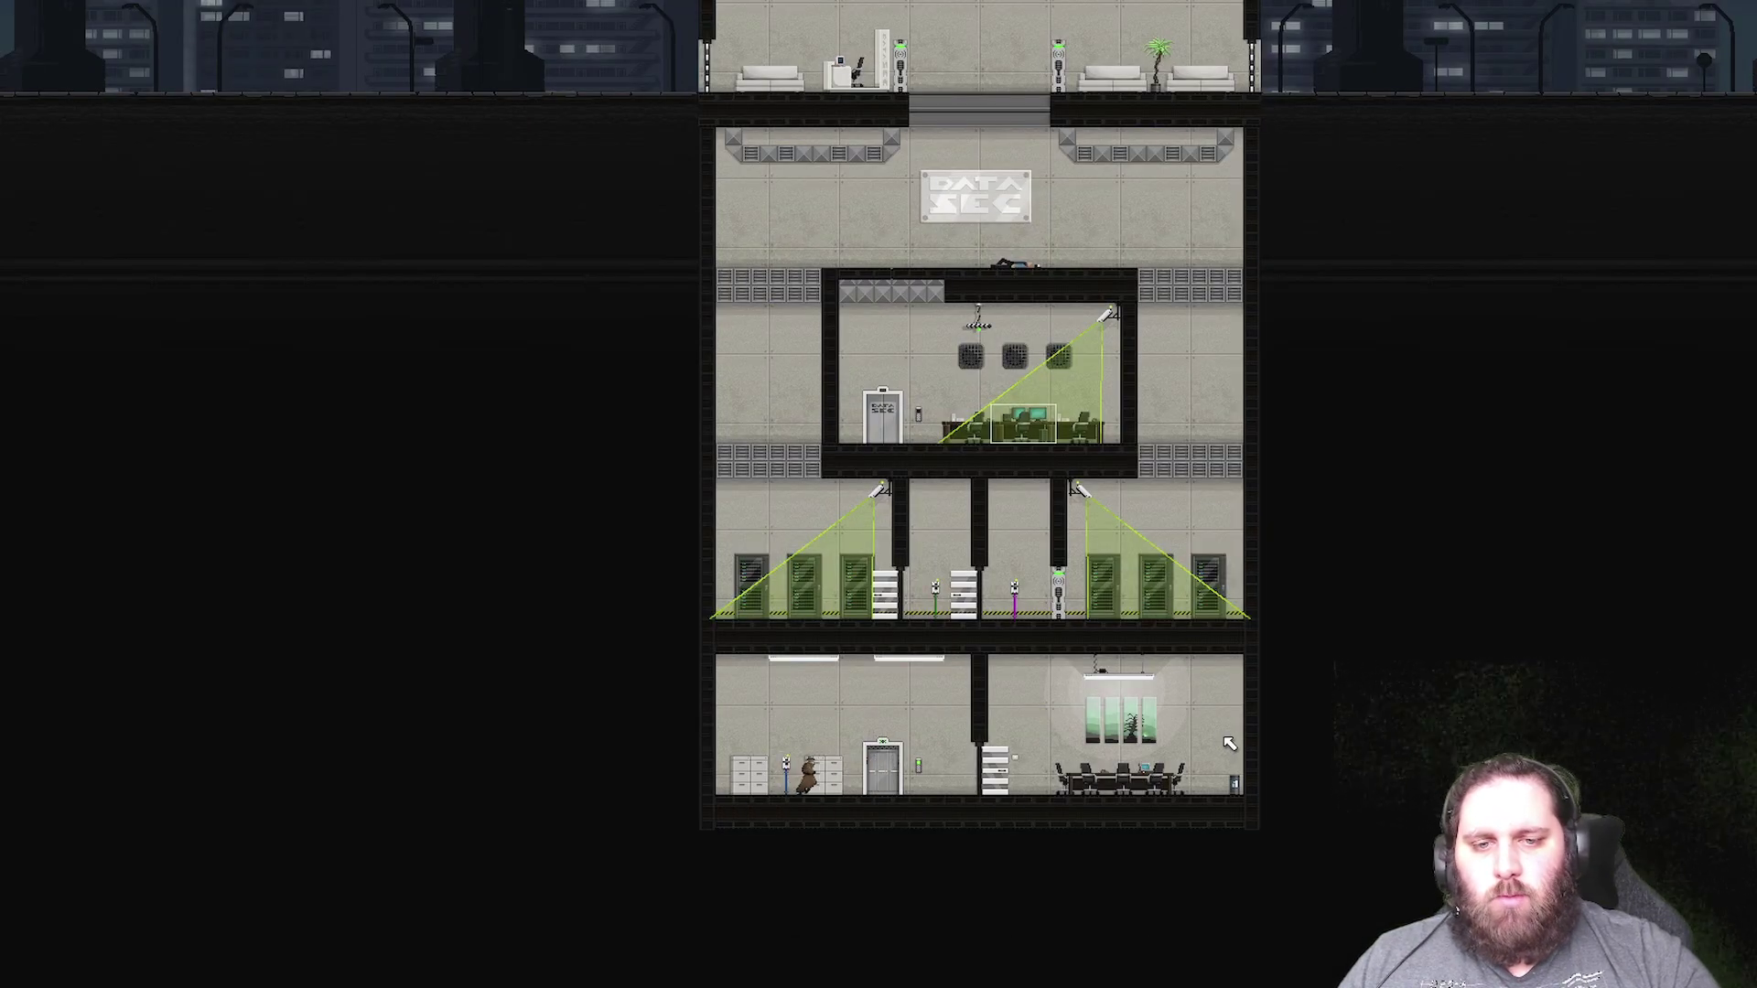
pyautogui.press('space')
pyautogui.press('space')
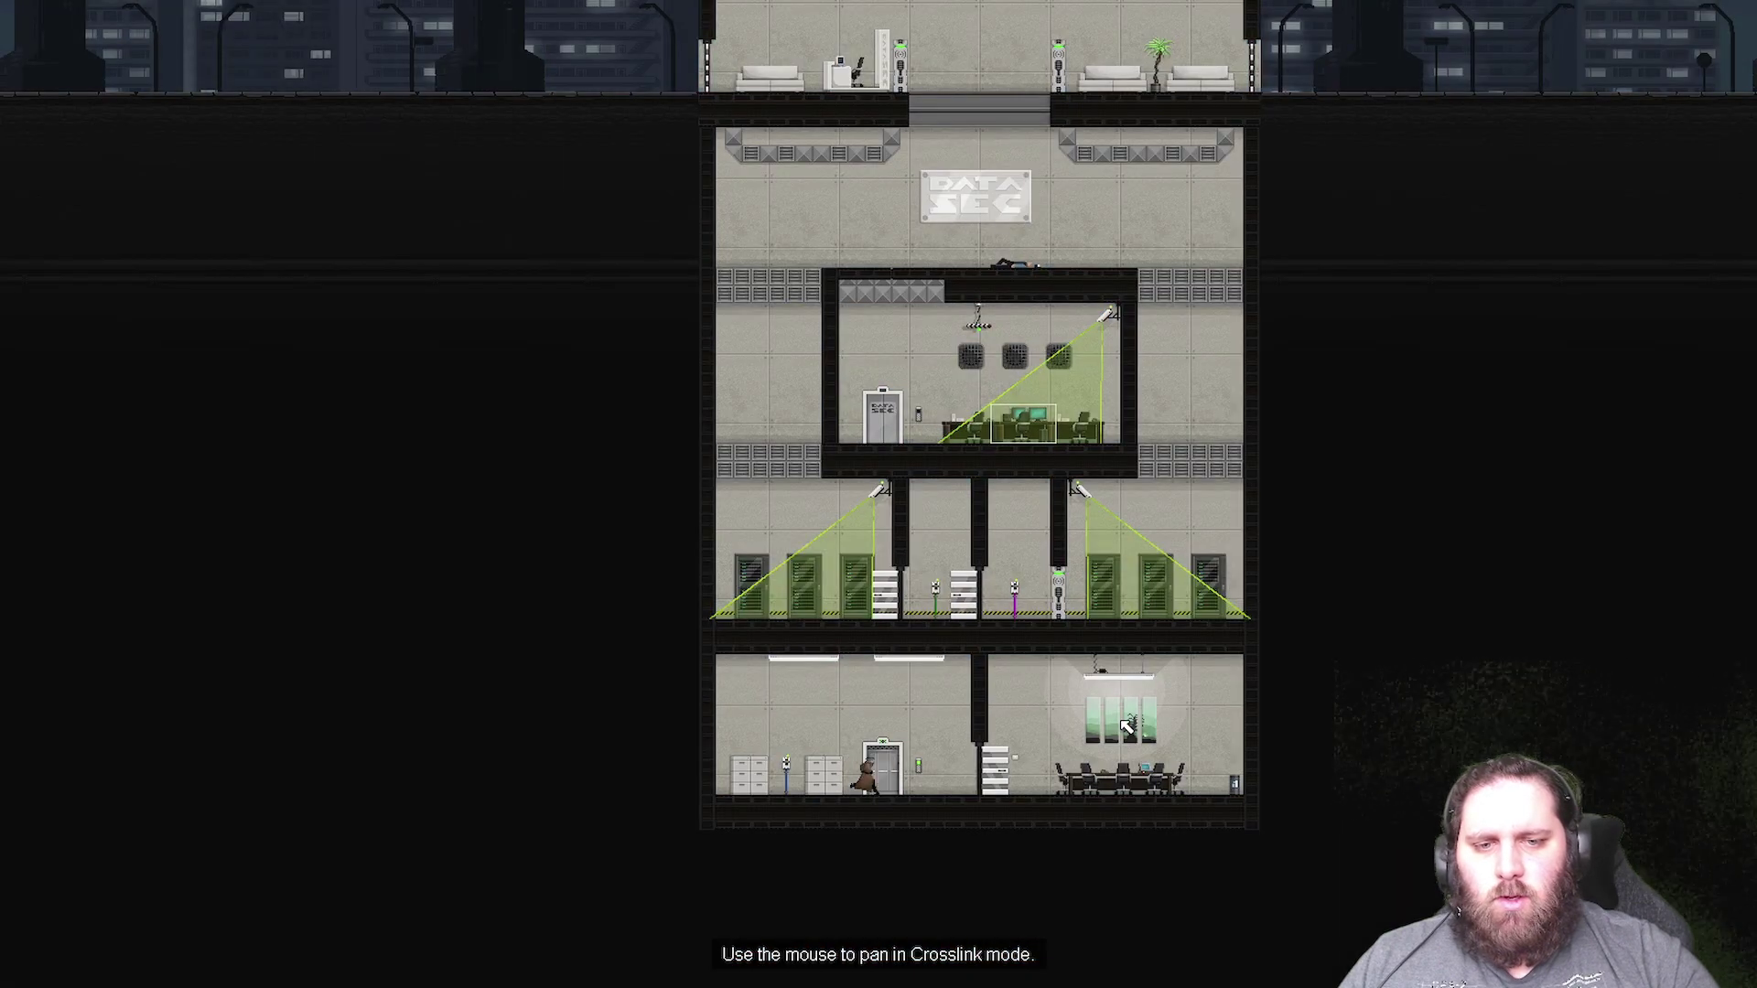
pyautogui.press('w')
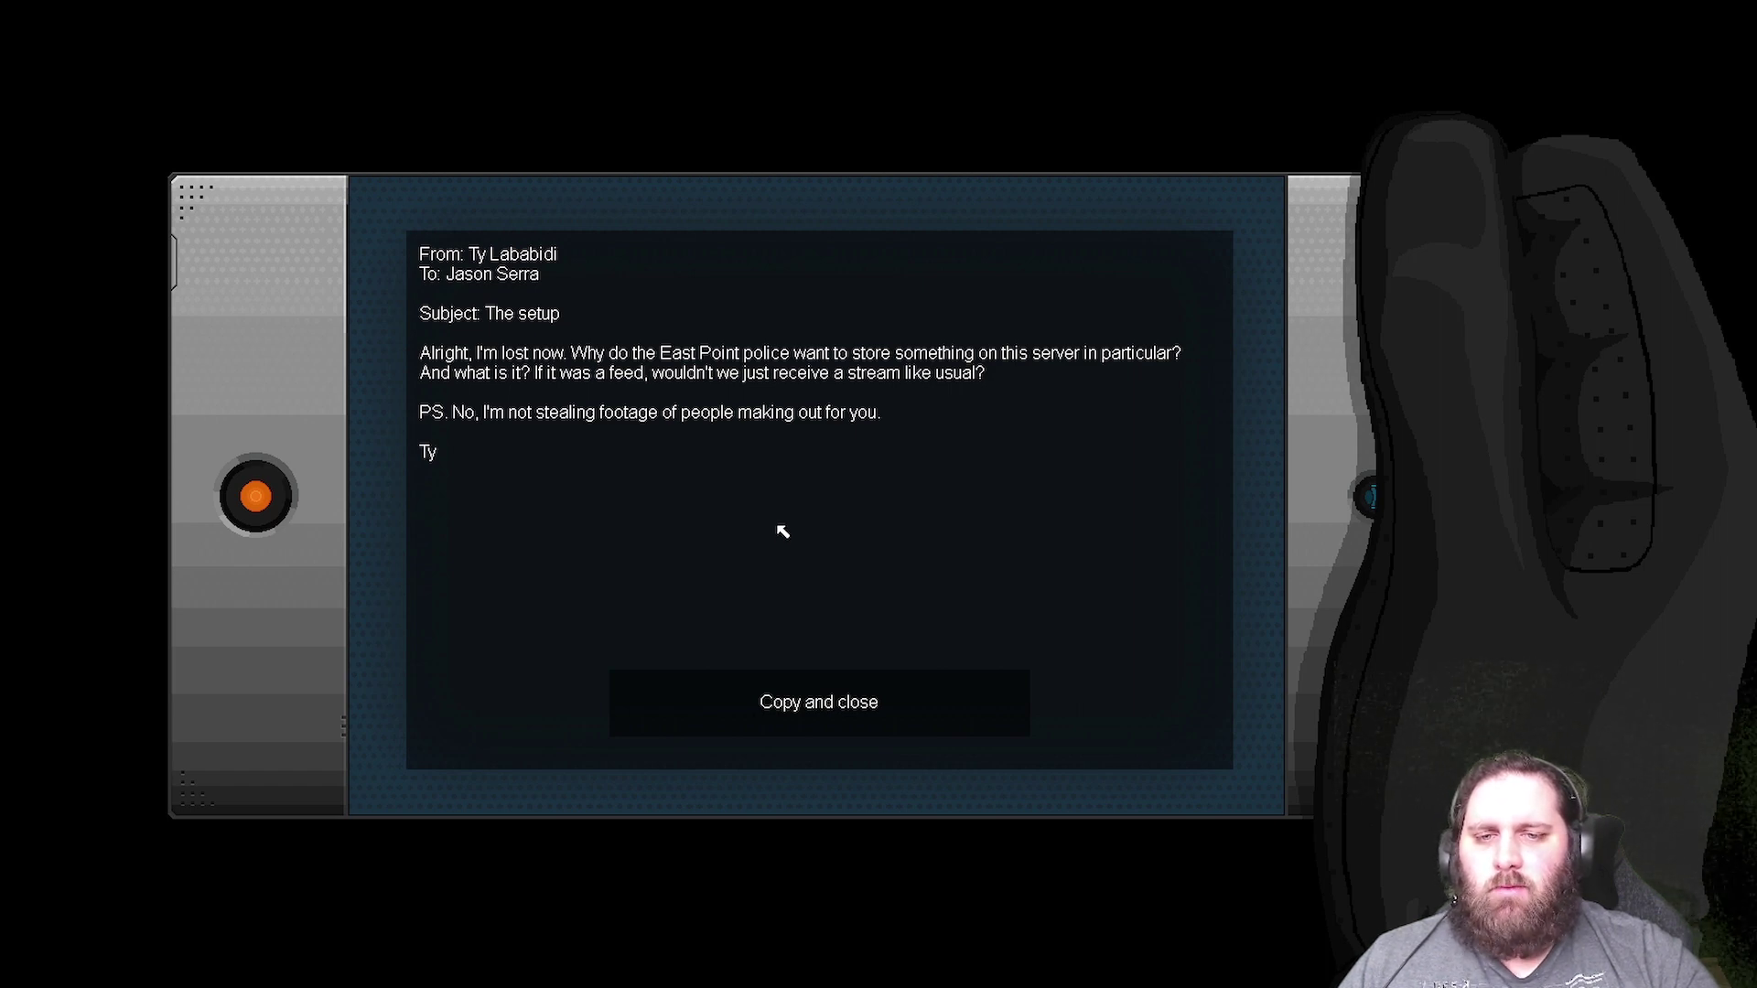
# - Copy and close 'The setup' email, then glance at the wiring
pyautogui.click(870, 707)
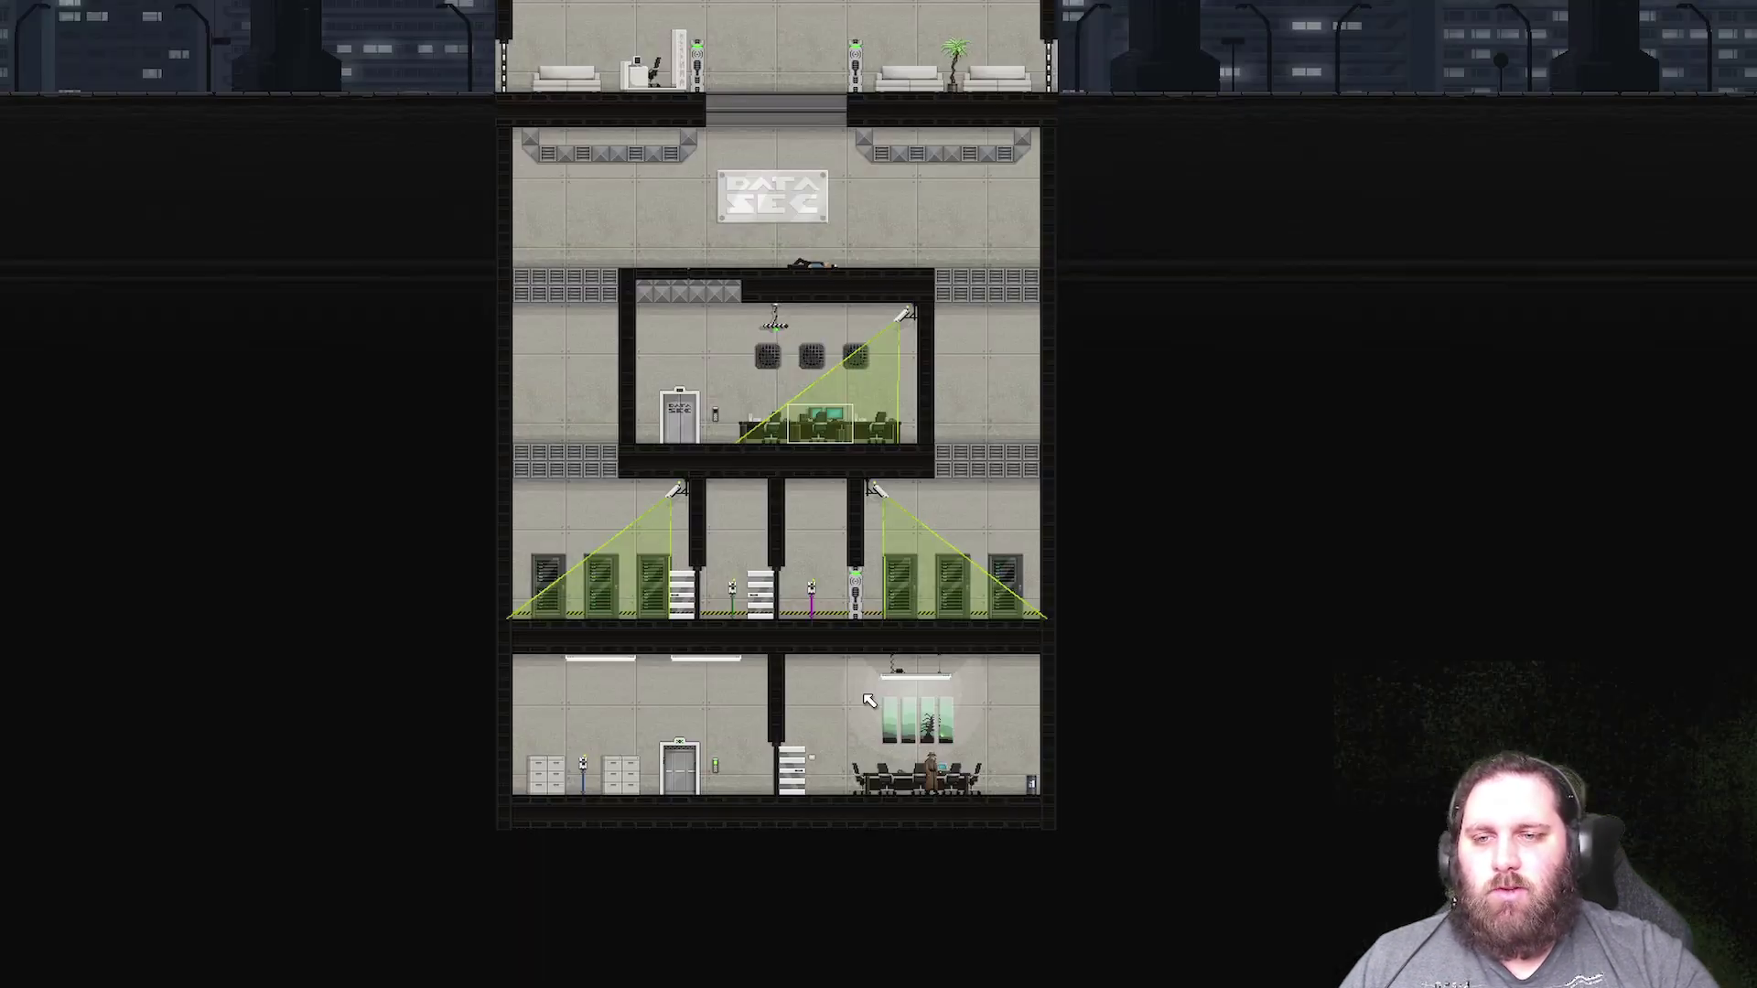
pyautogui.press('space')
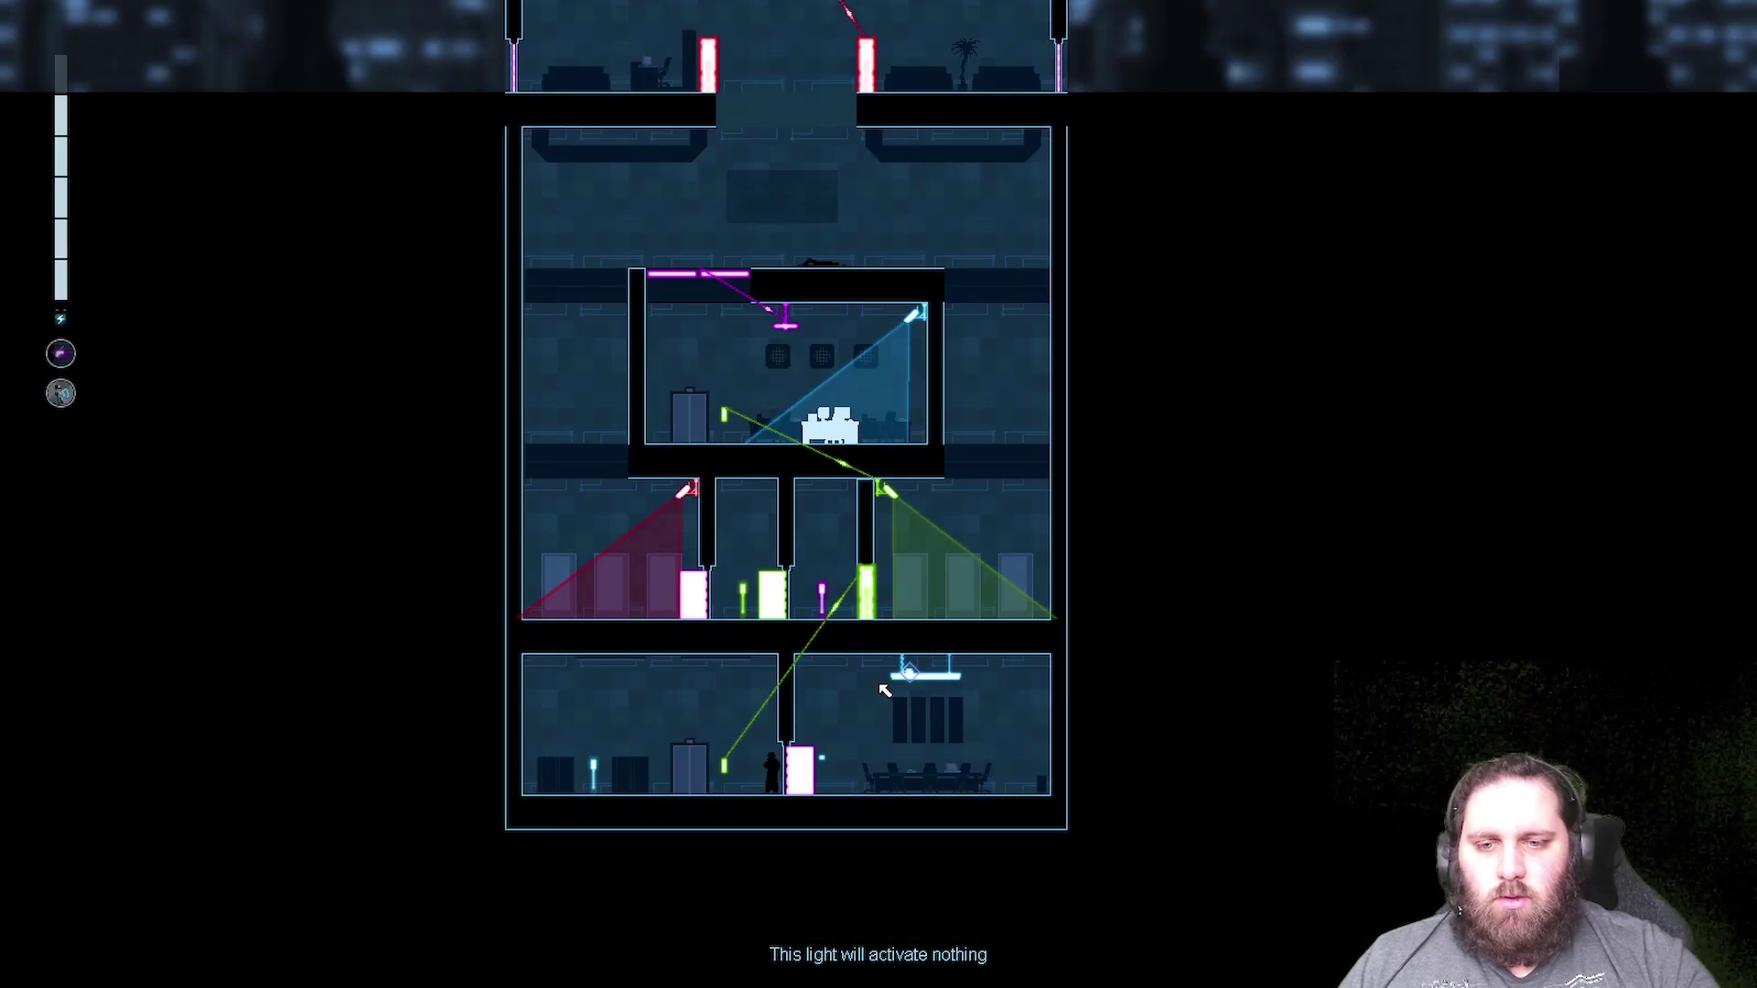
pyautogui.press('space')
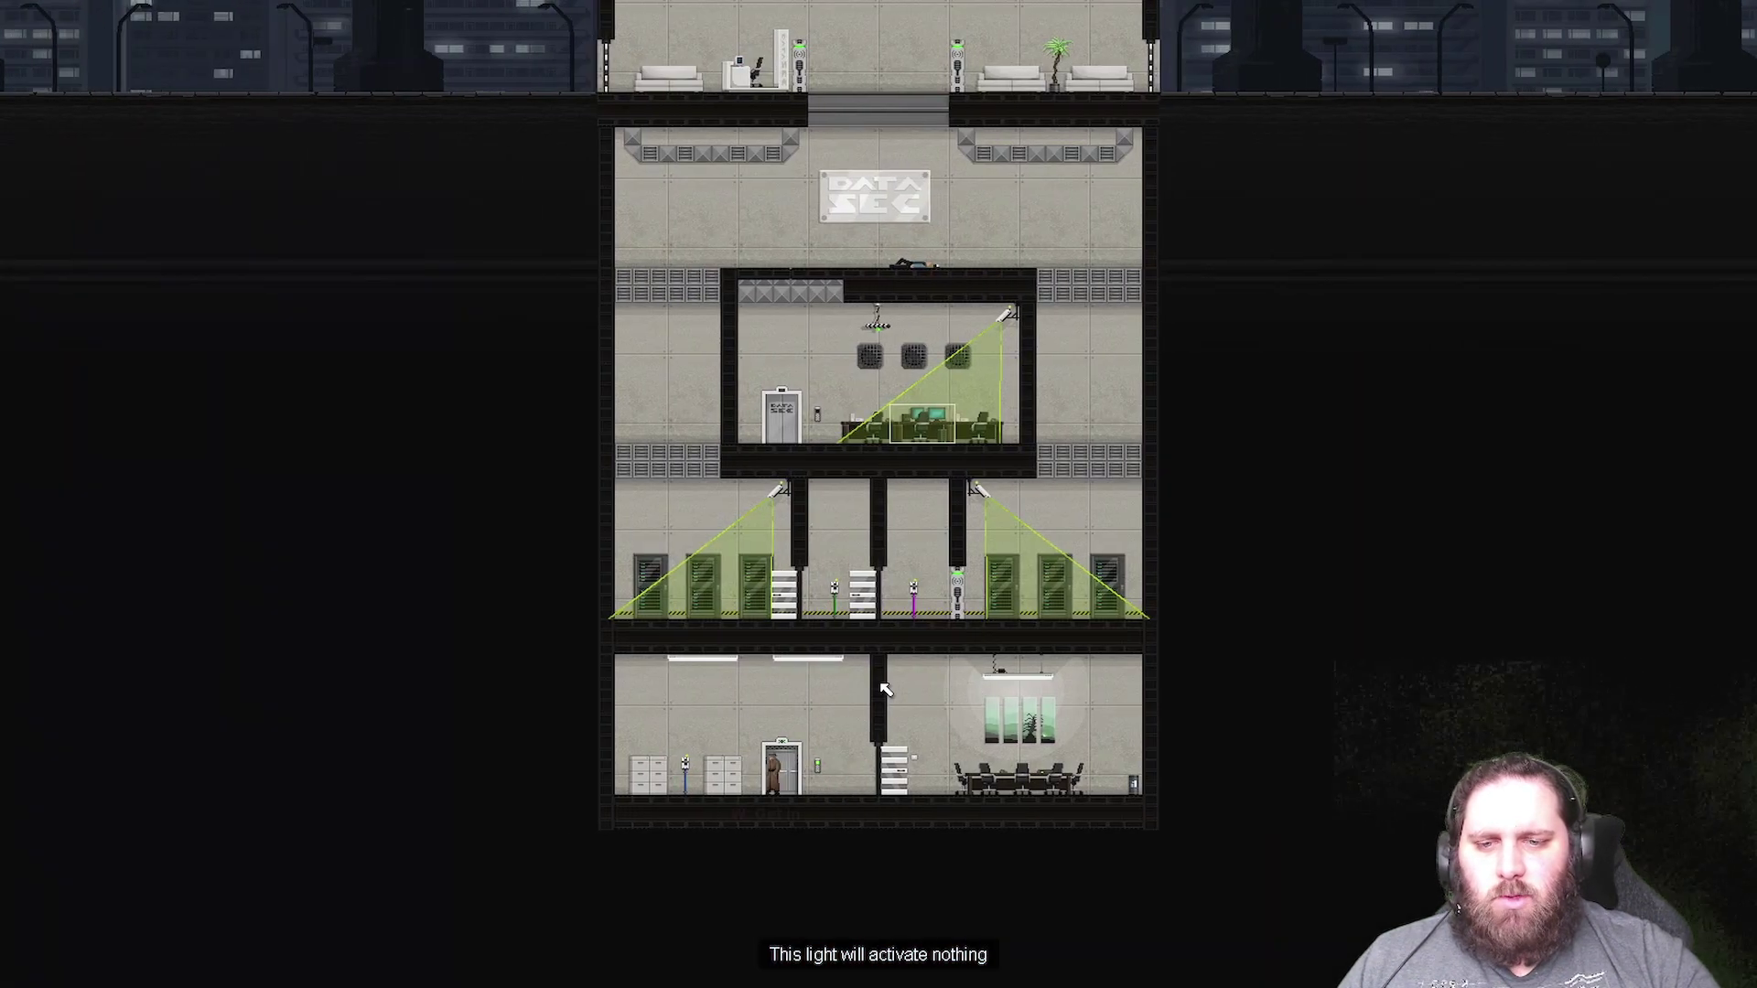
# - Unlink the motion detector from the elevator button and walk into the data room
pyautogui.press('space')
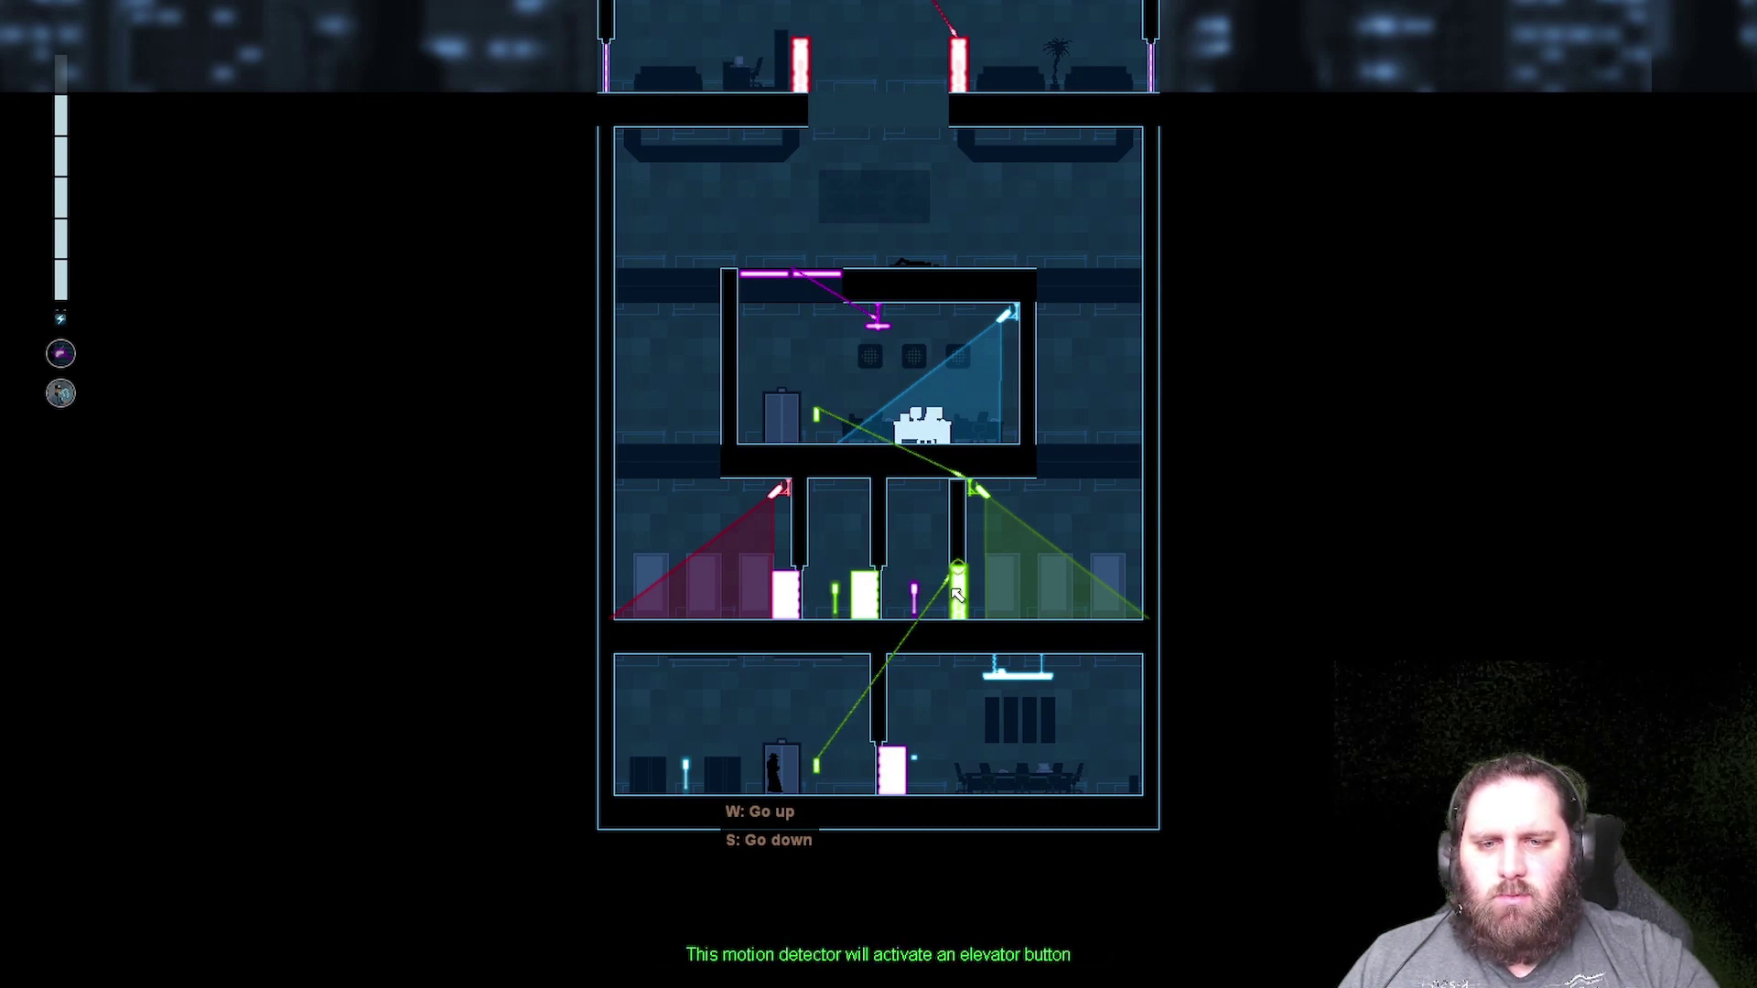
pyautogui.click(967, 608)
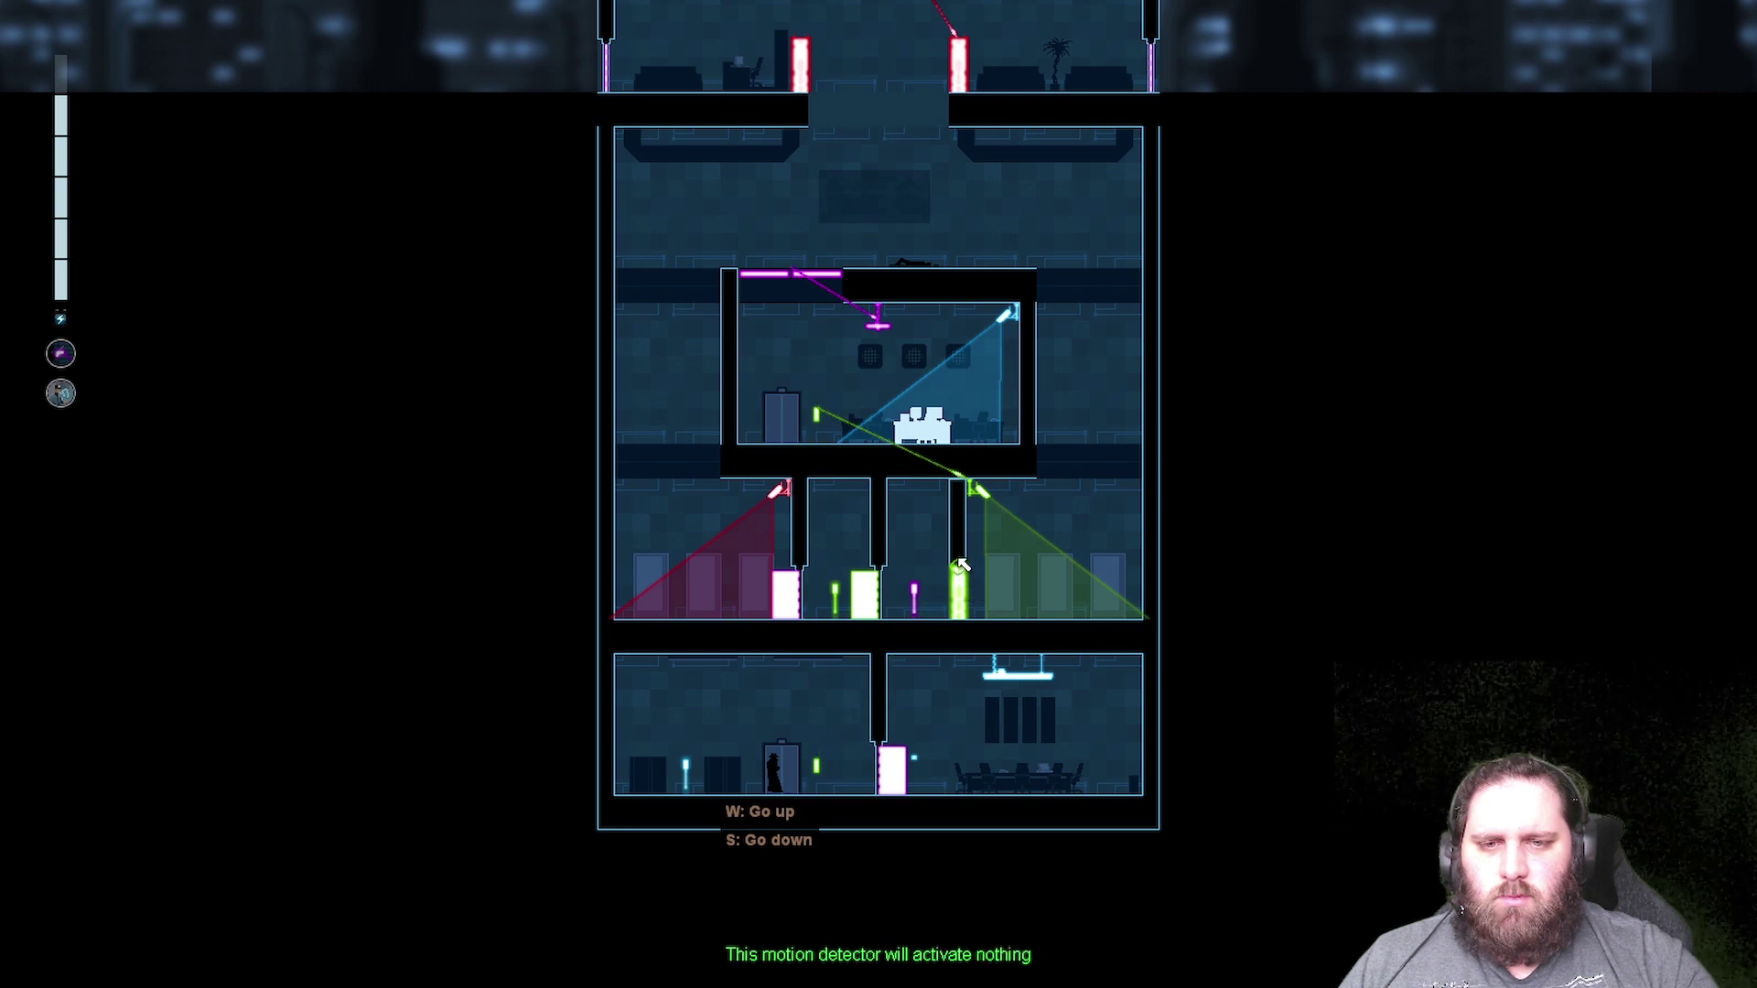
pyautogui.press('space')
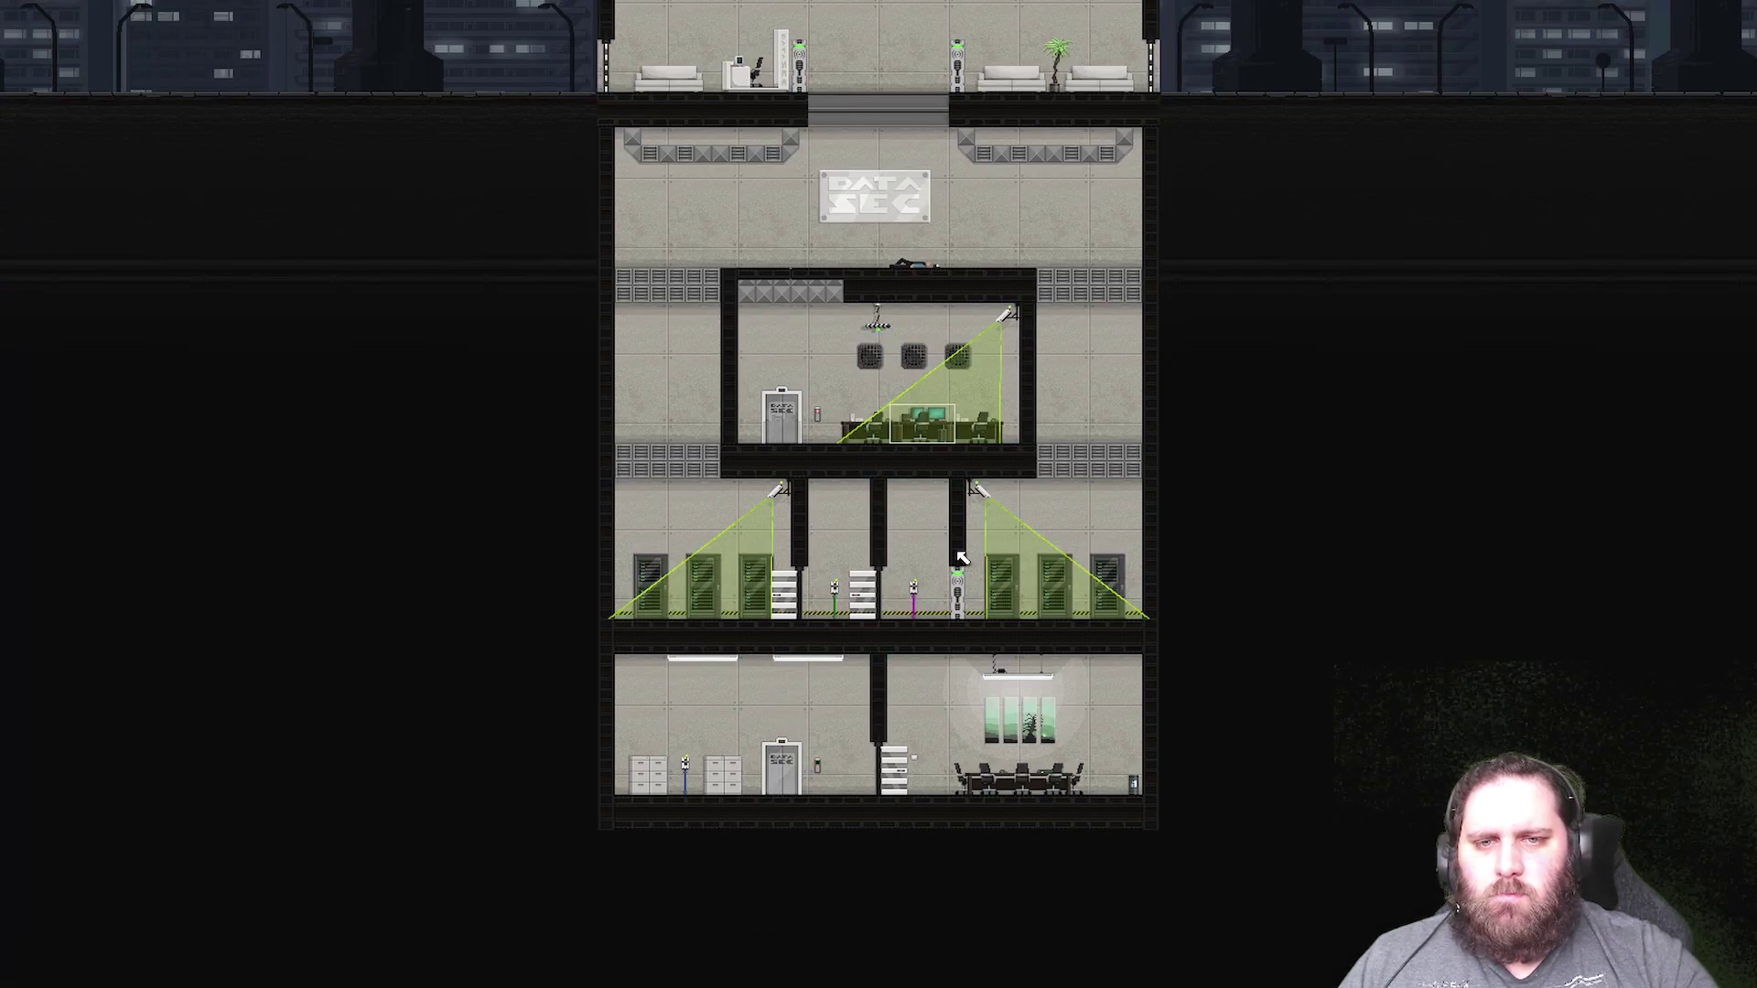
pyautogui.press('d')
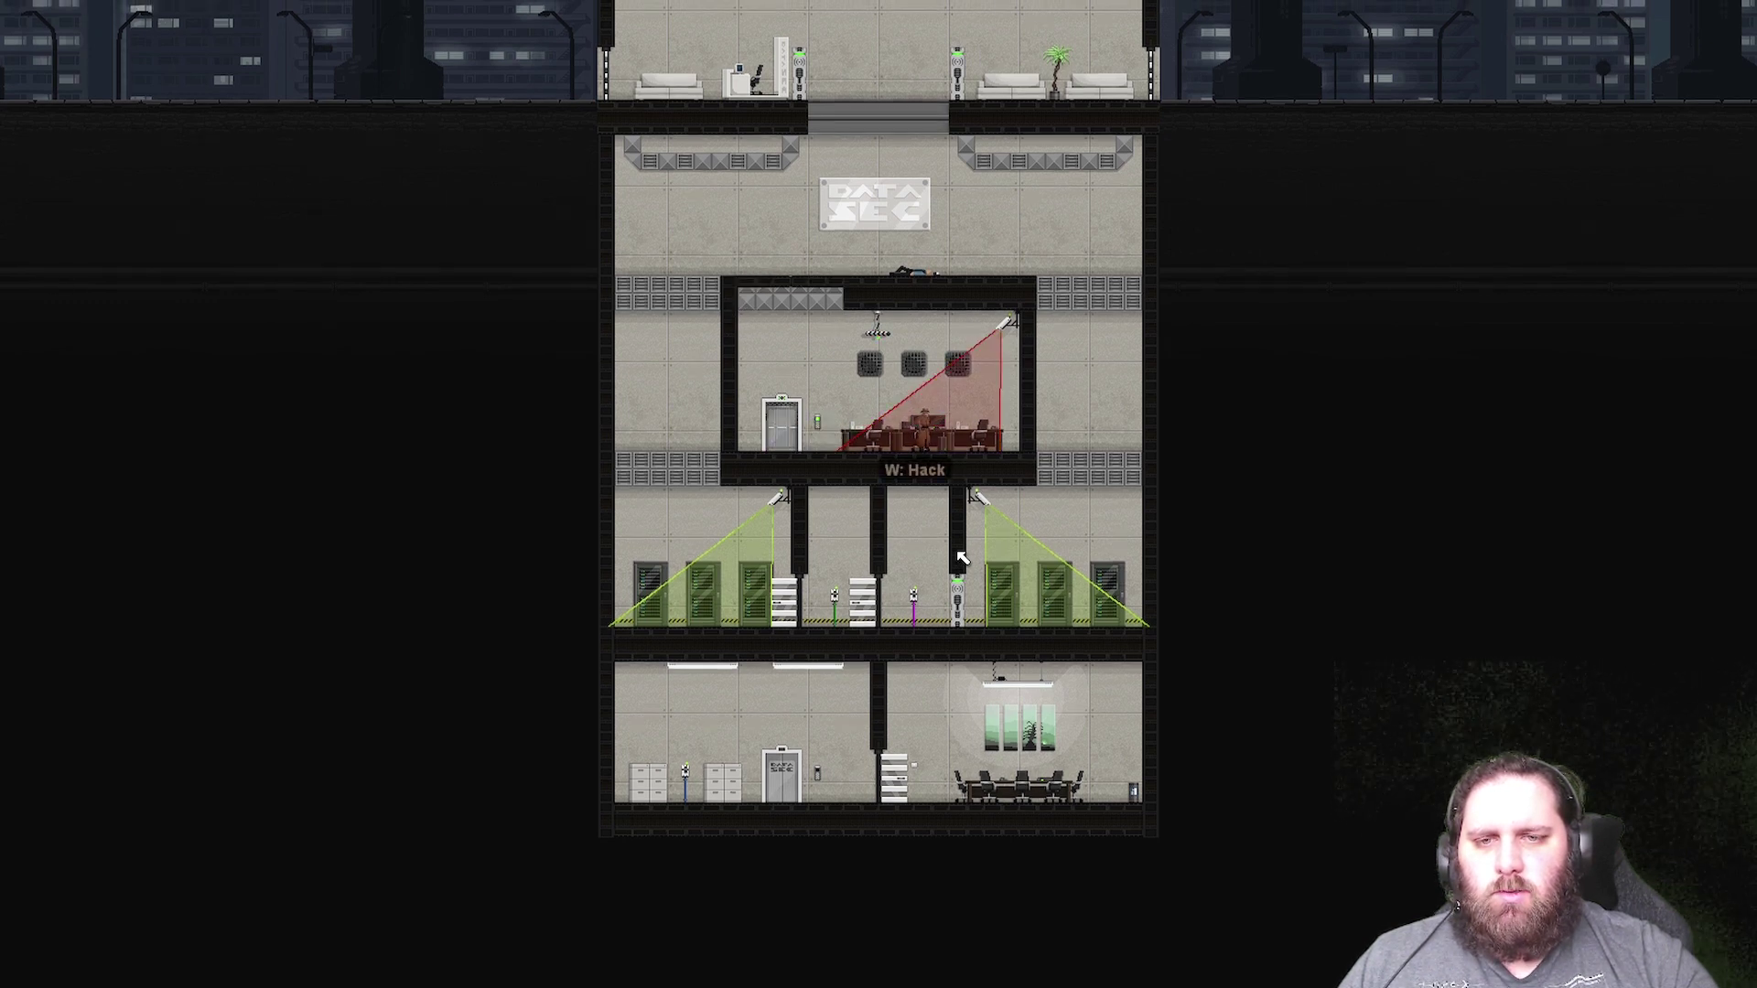
# - Hack the data-room computer, then ride the elevator down and back up
pyautogui.press('w')
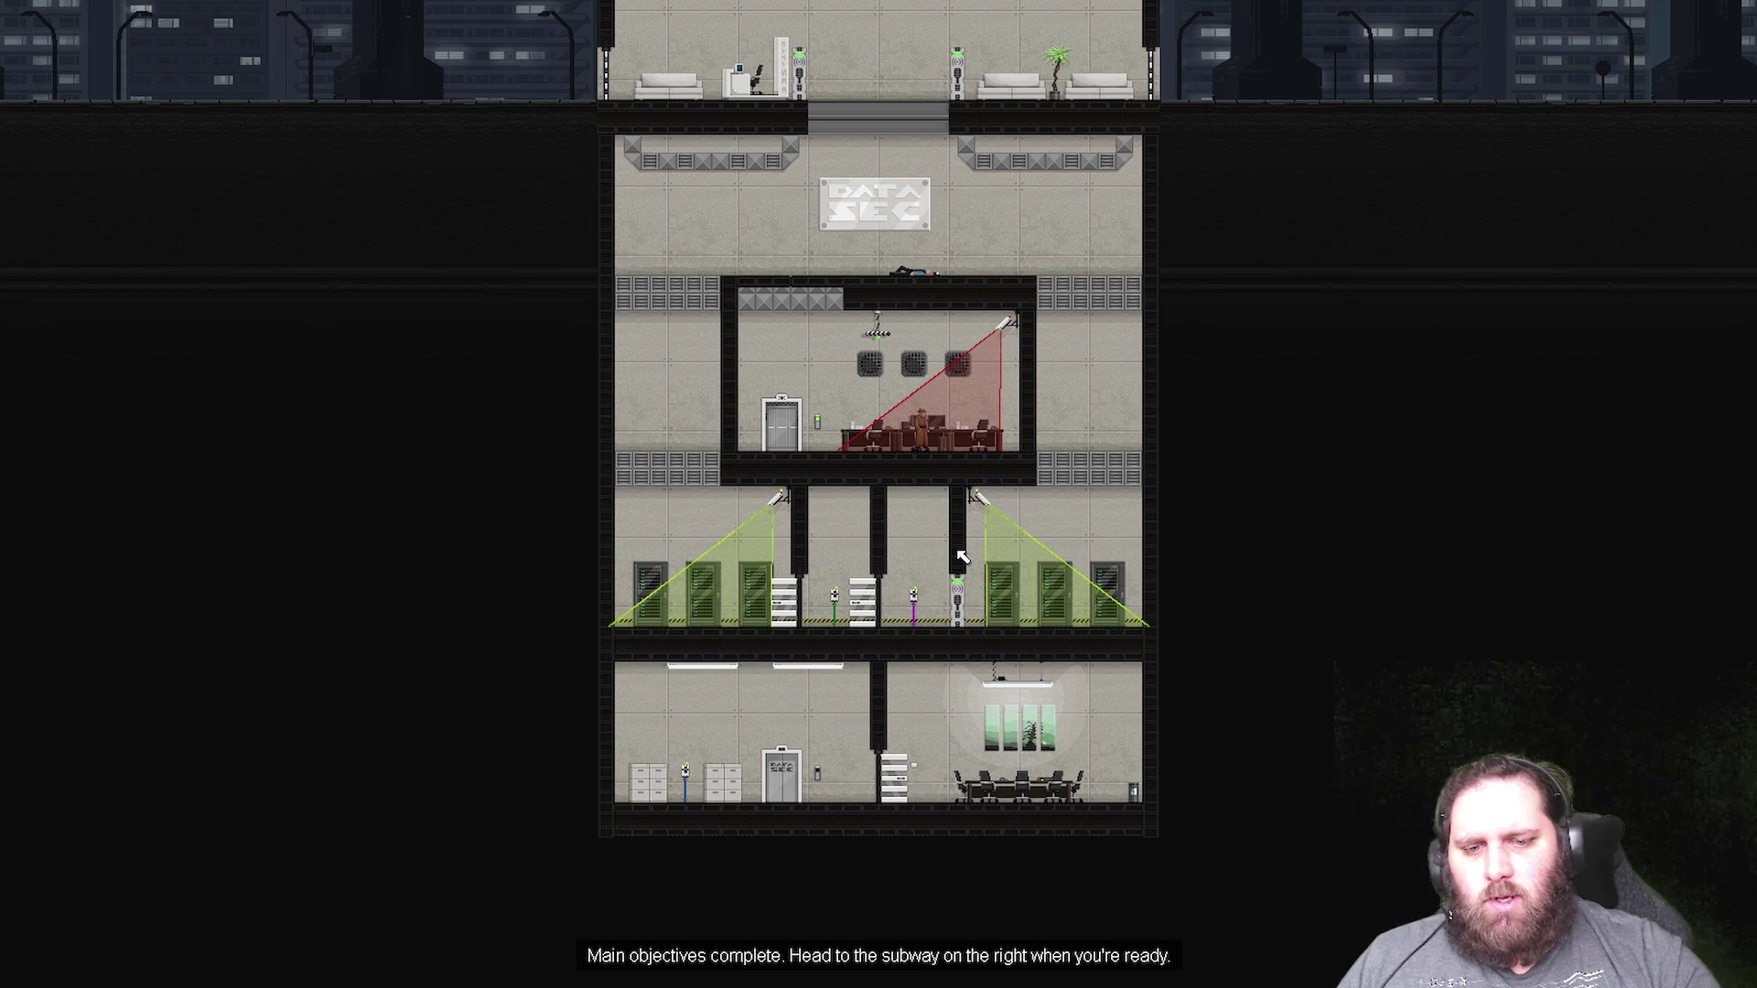
pyautogui.press('a')
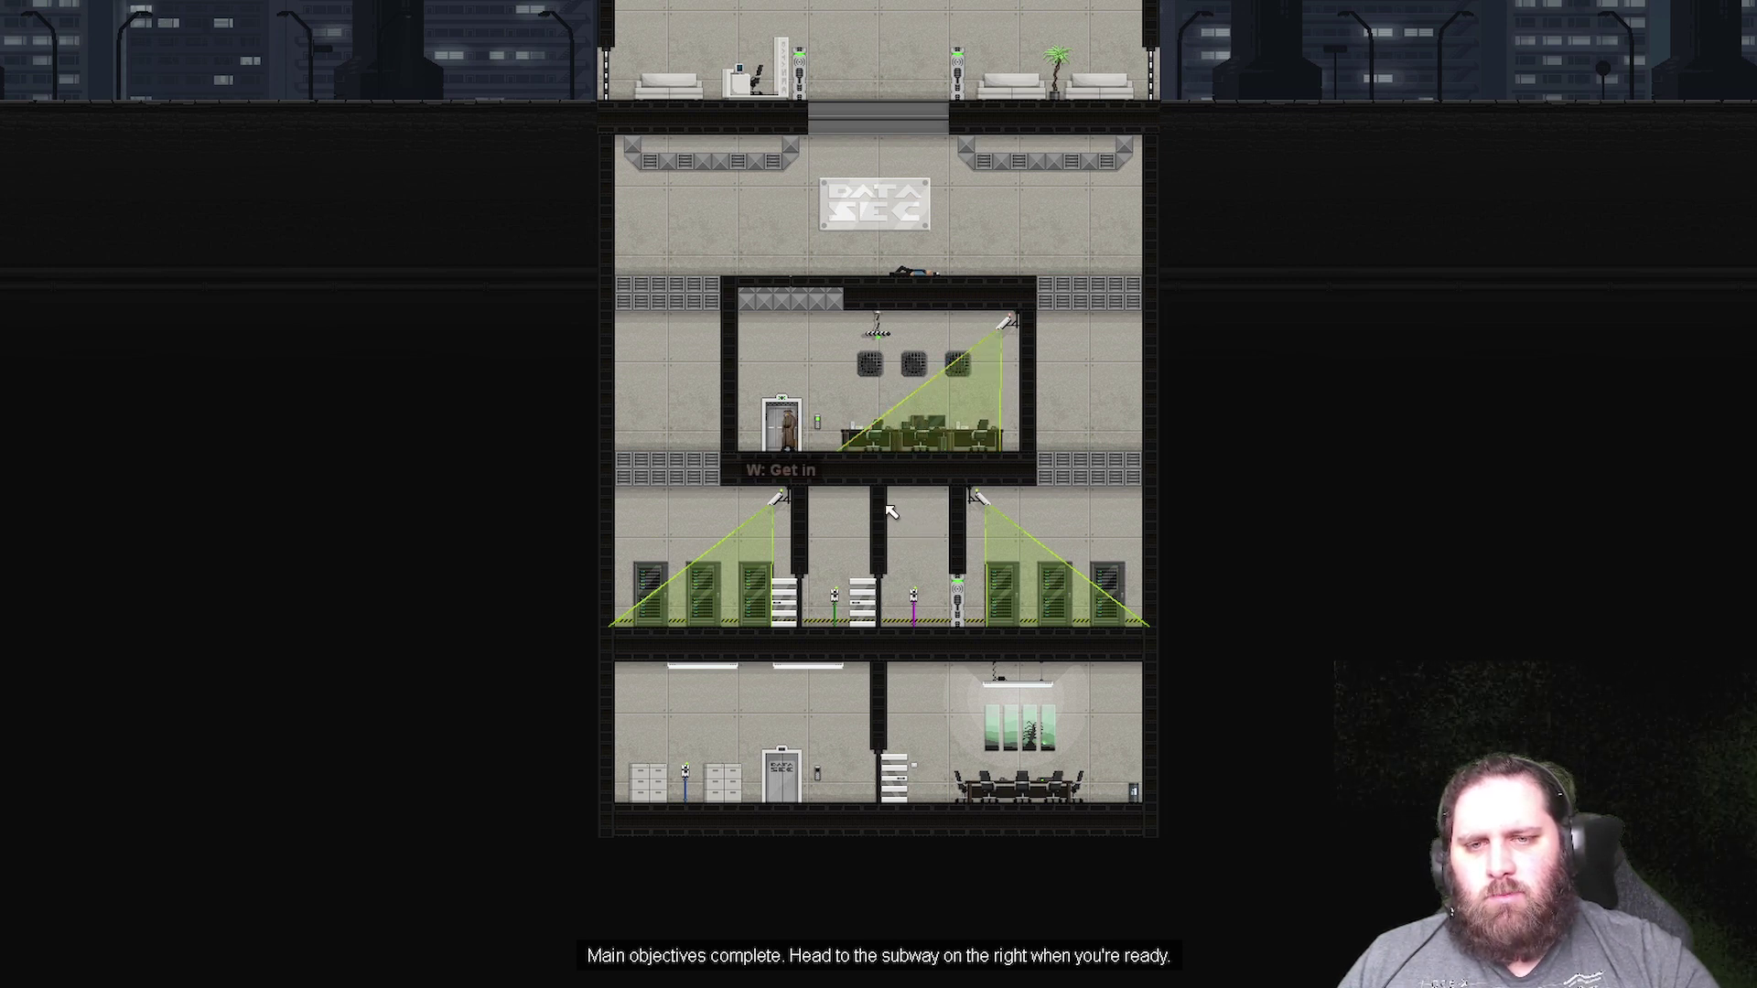
pyautogui.press('s')
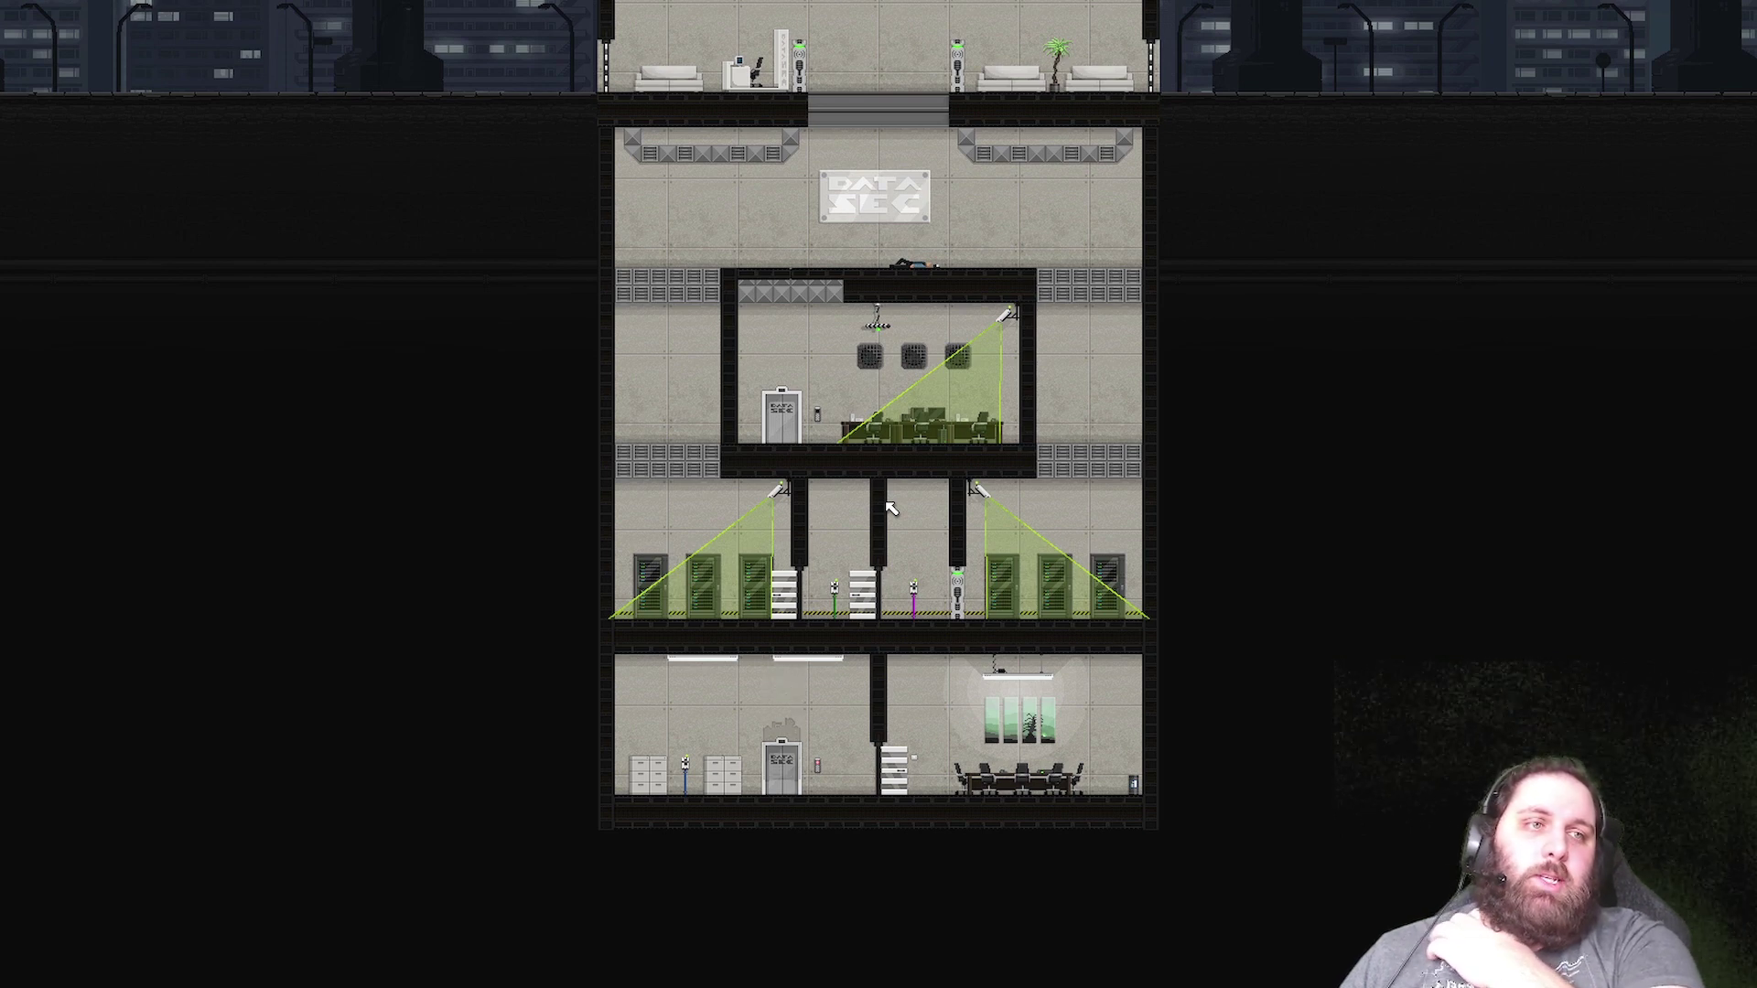
pyautogui.press('w')
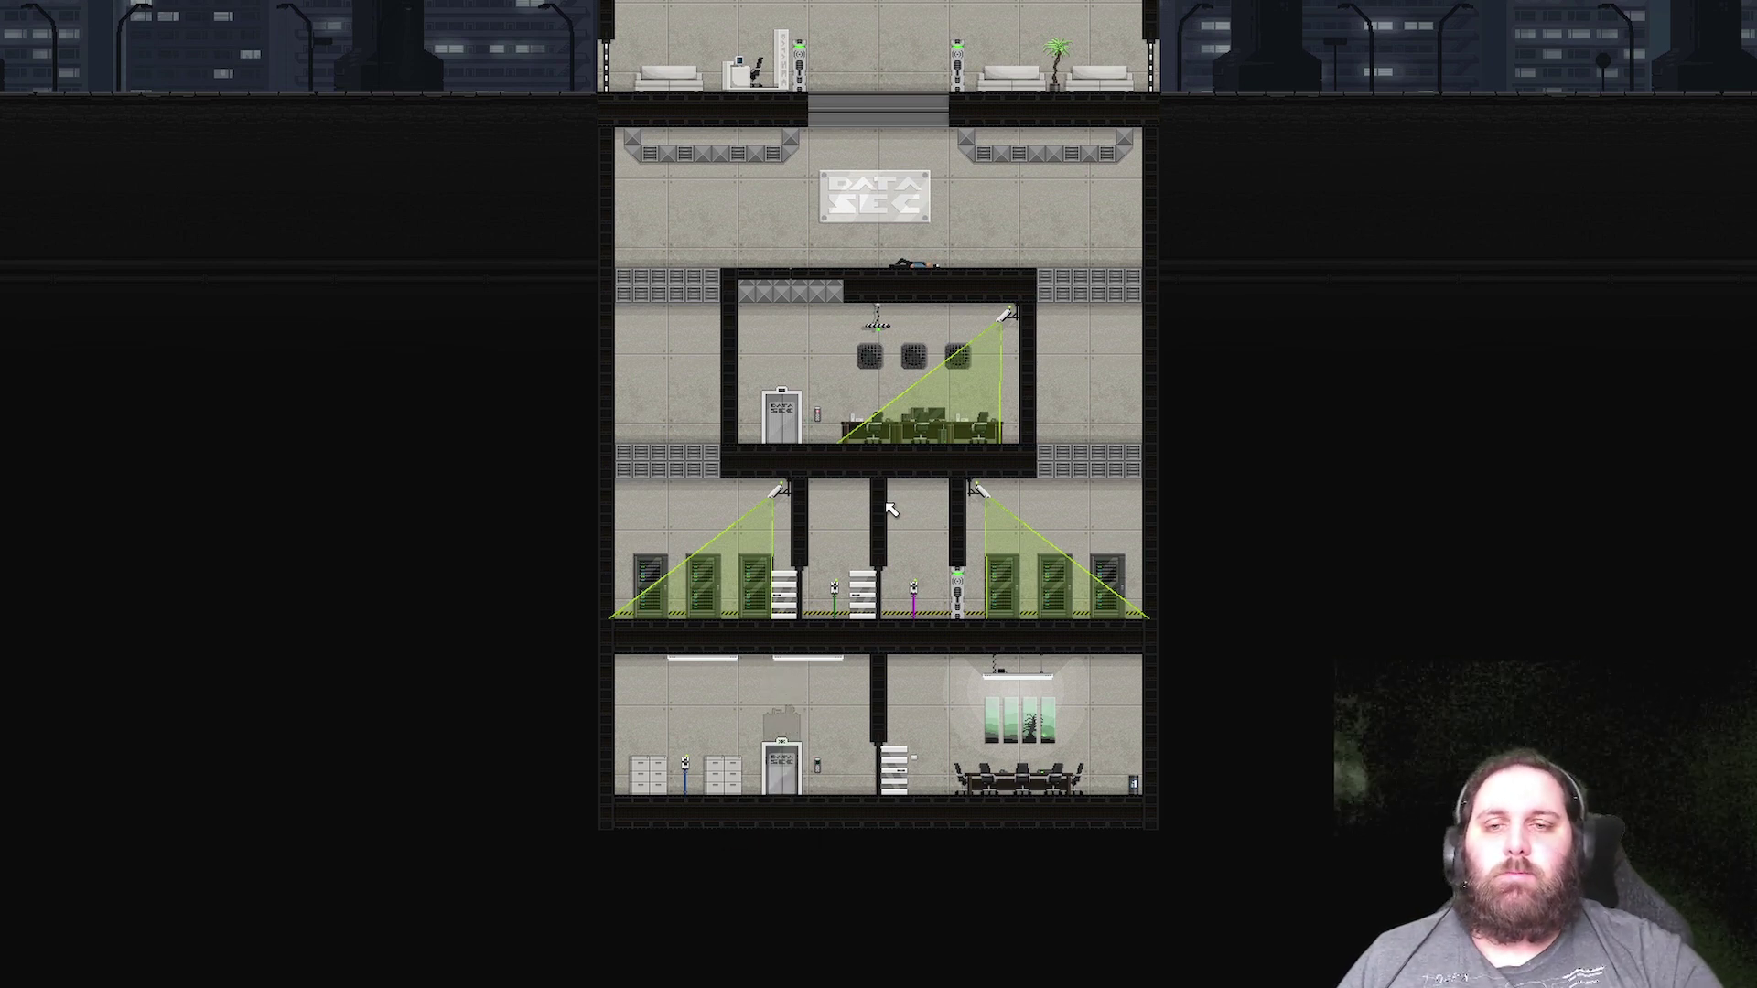
pyautogui.press('space')
pyautogui.press('space')
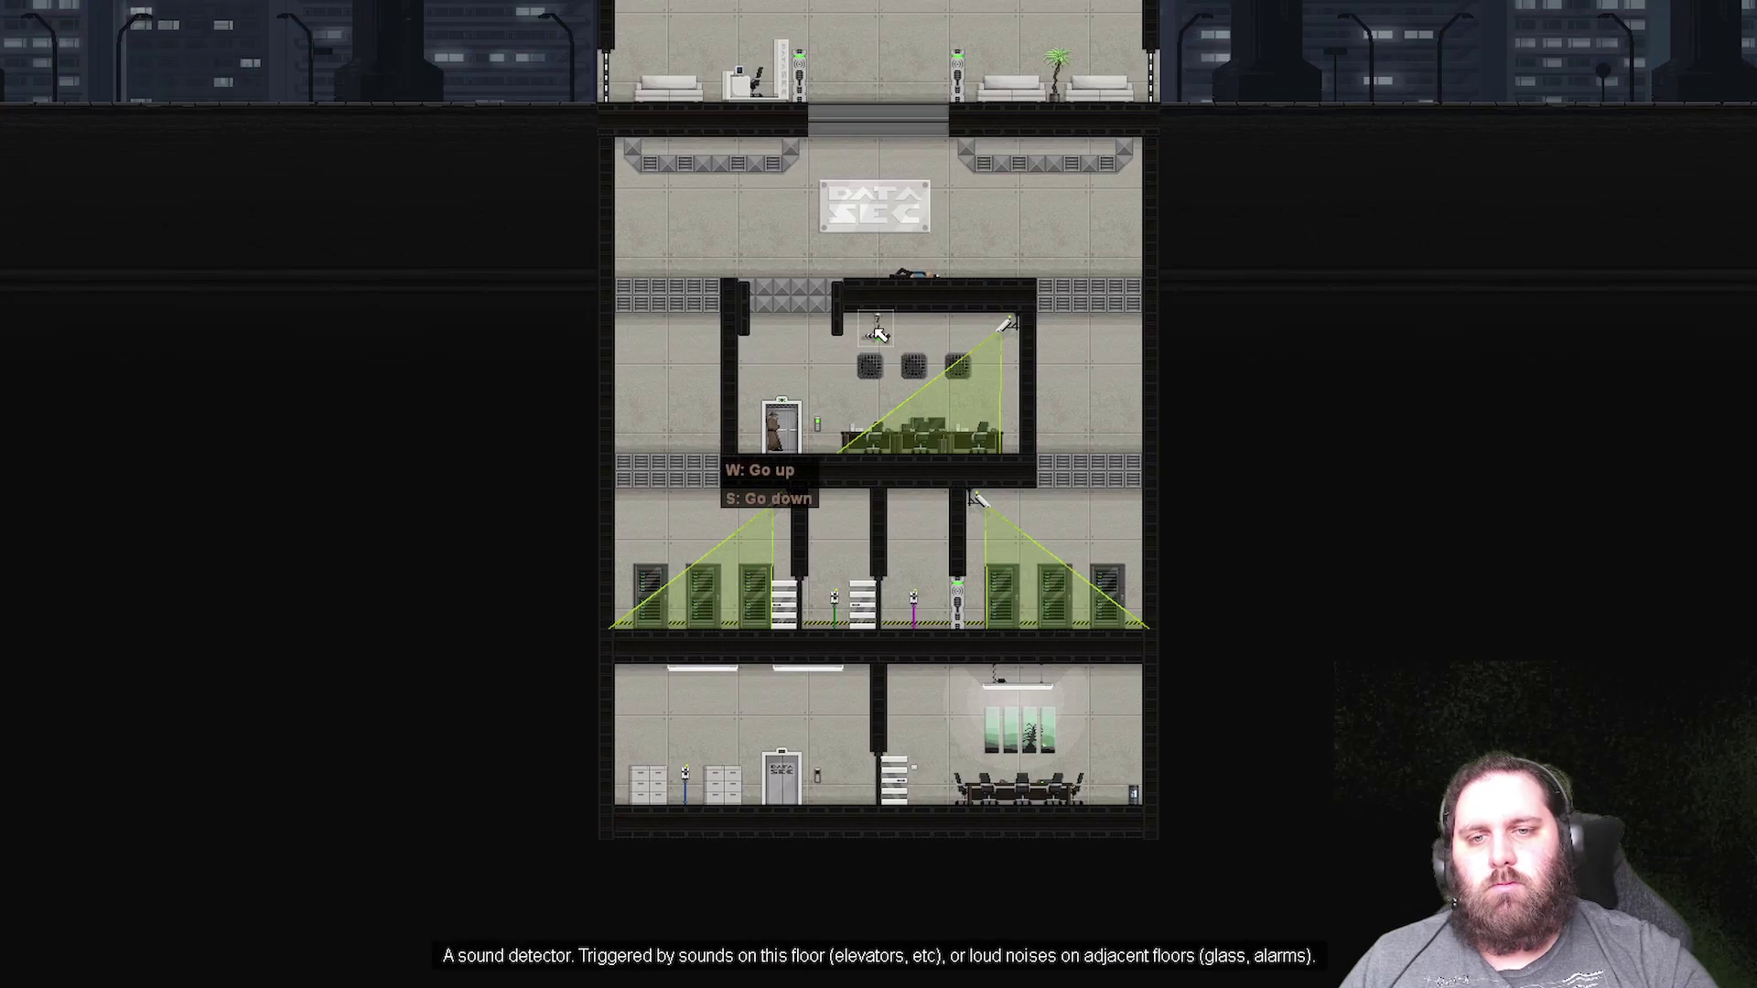
pyautogui.press('space')
pyautogui.press('space')
pyautogui.press('space')
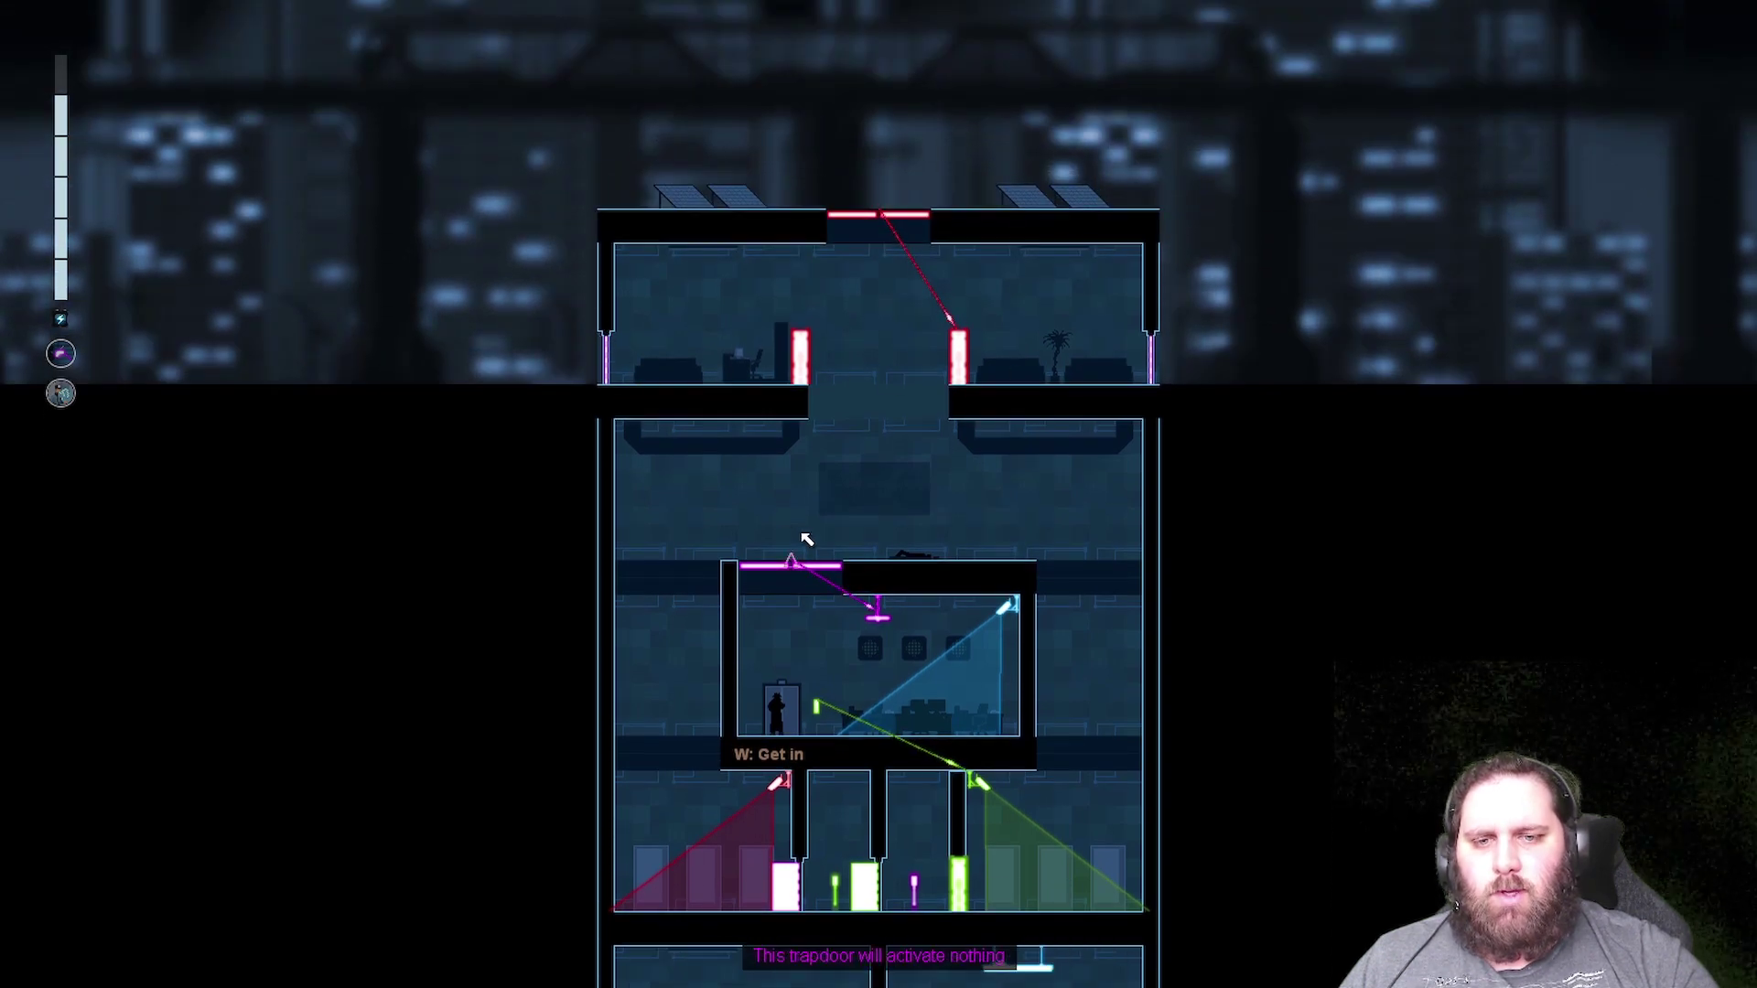
# - Detach the sound detector's link and rewire it onto the trapdoor from the elevator
pyautogui.moveTo(879, 612)
pyautogui.mouseDown()
pyautogui.moveTo(997, 550)
pyautogui.moveTo(1150, 343)
pyautogui.mouseUp()
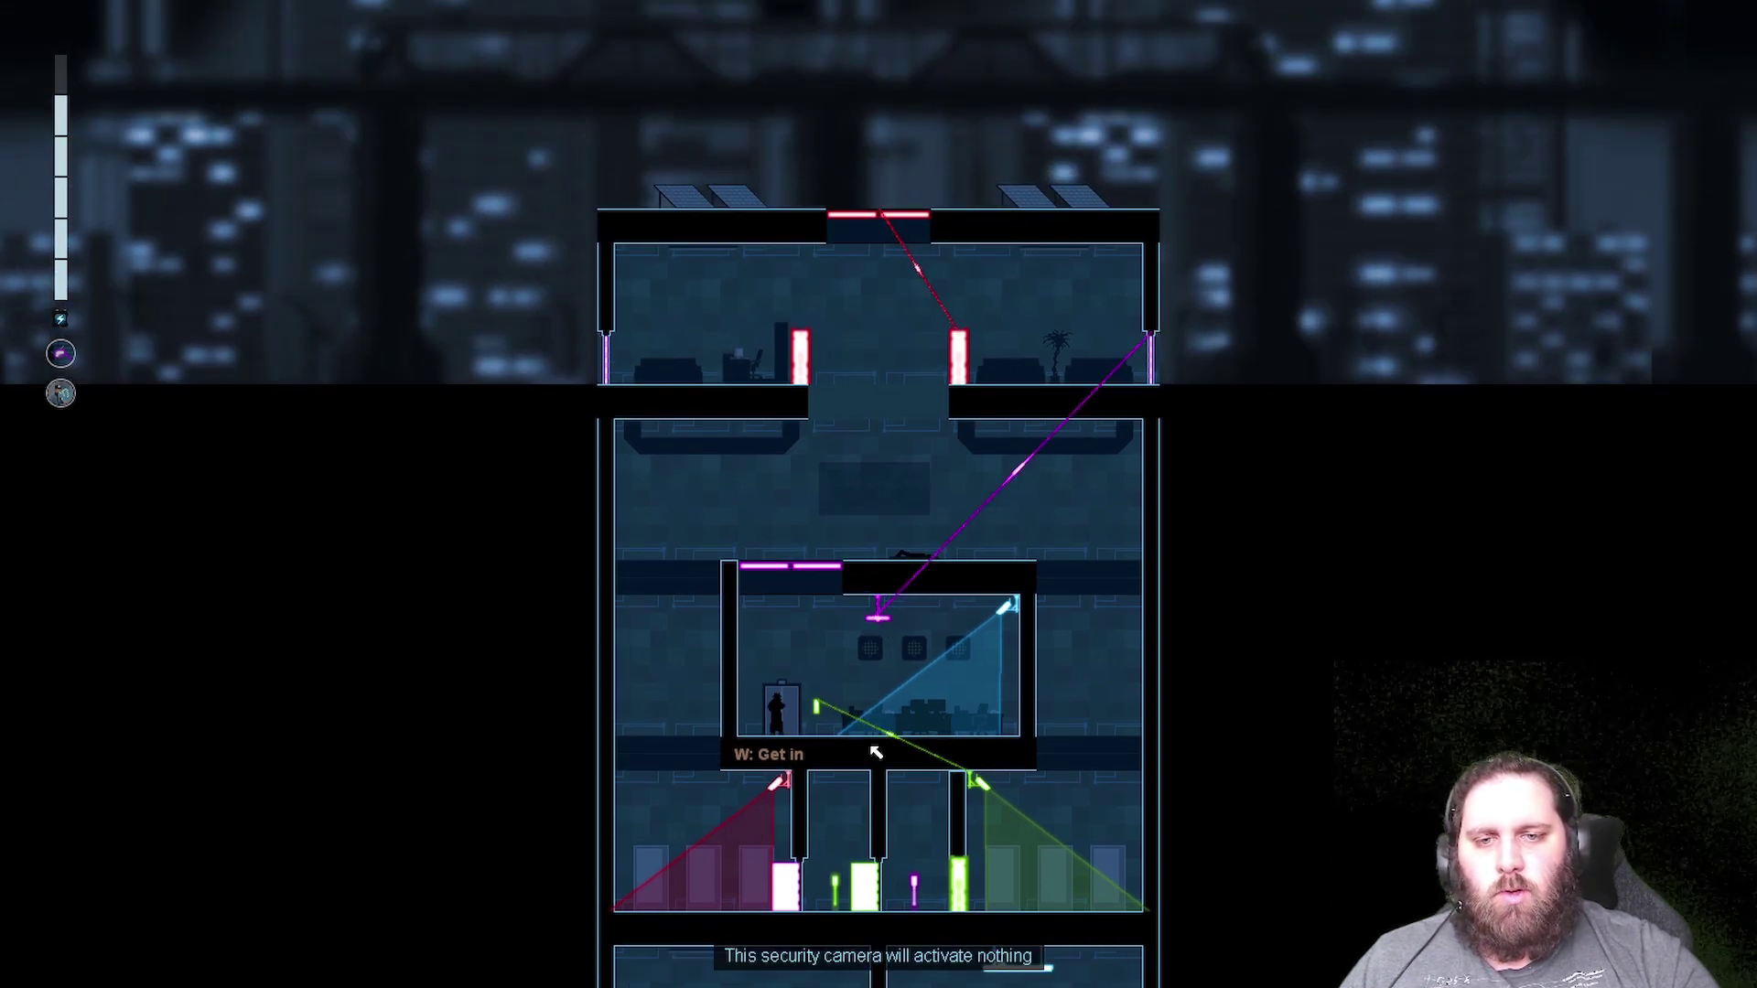
pyautogui.press('space')
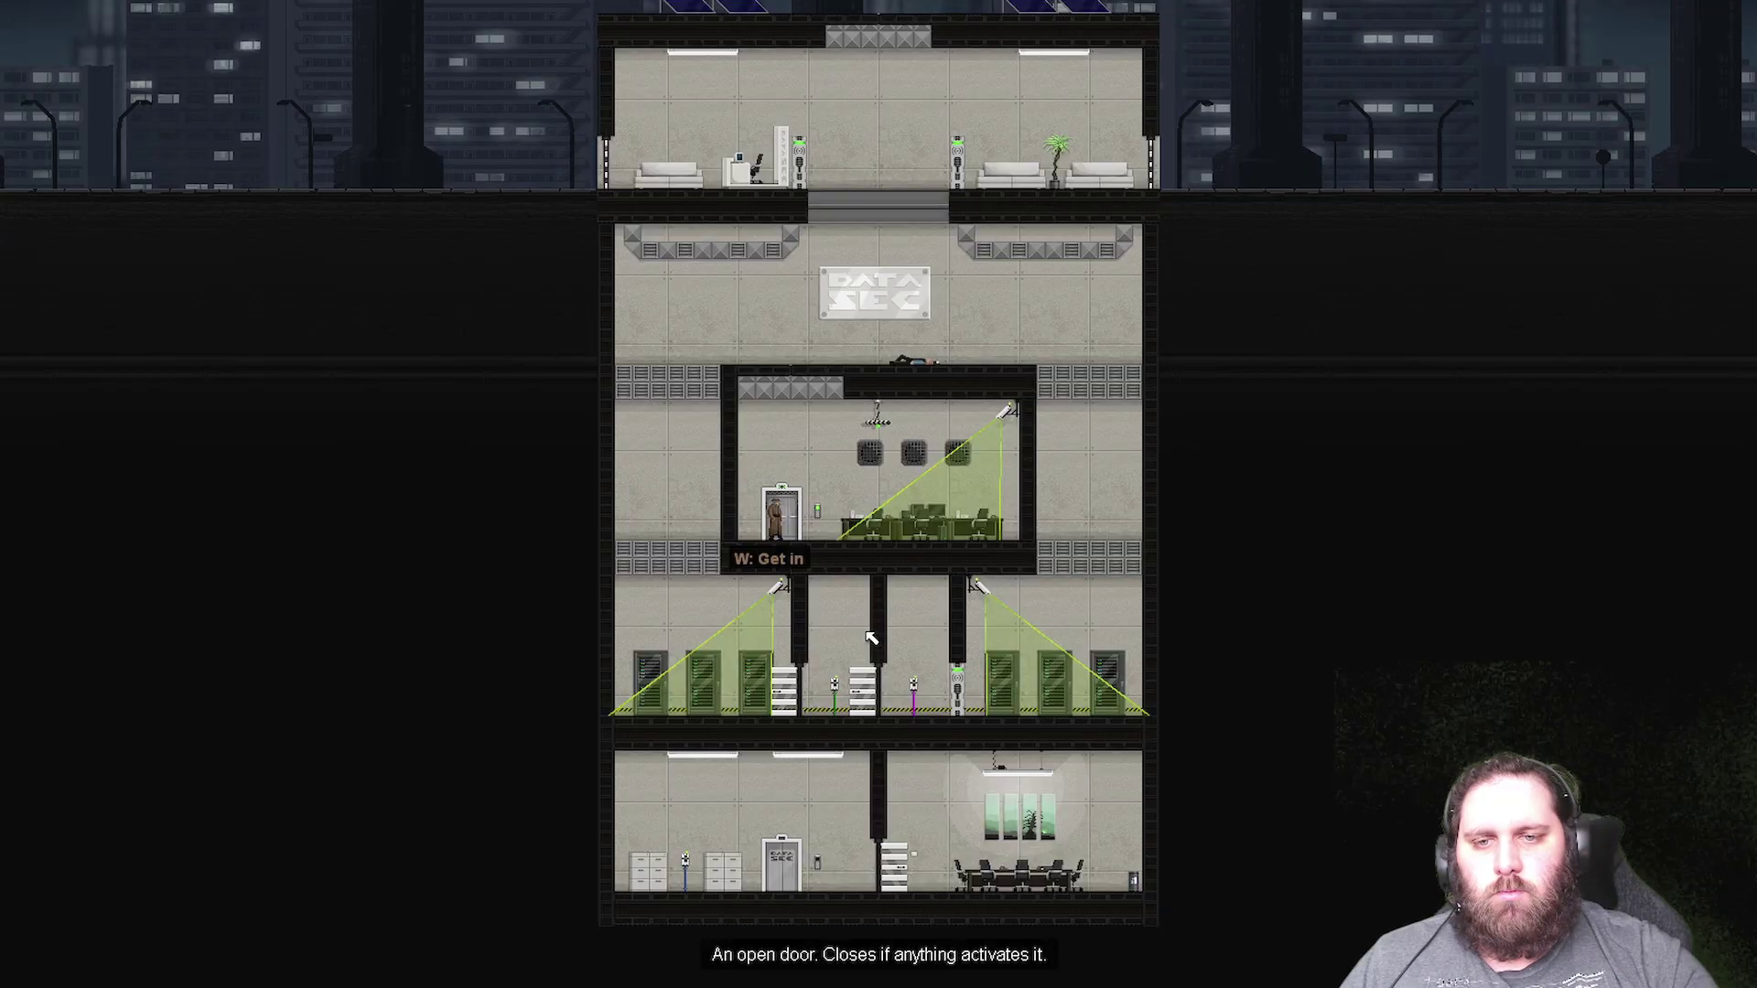
pyautogui.press('w')
pyautogui.press('space')
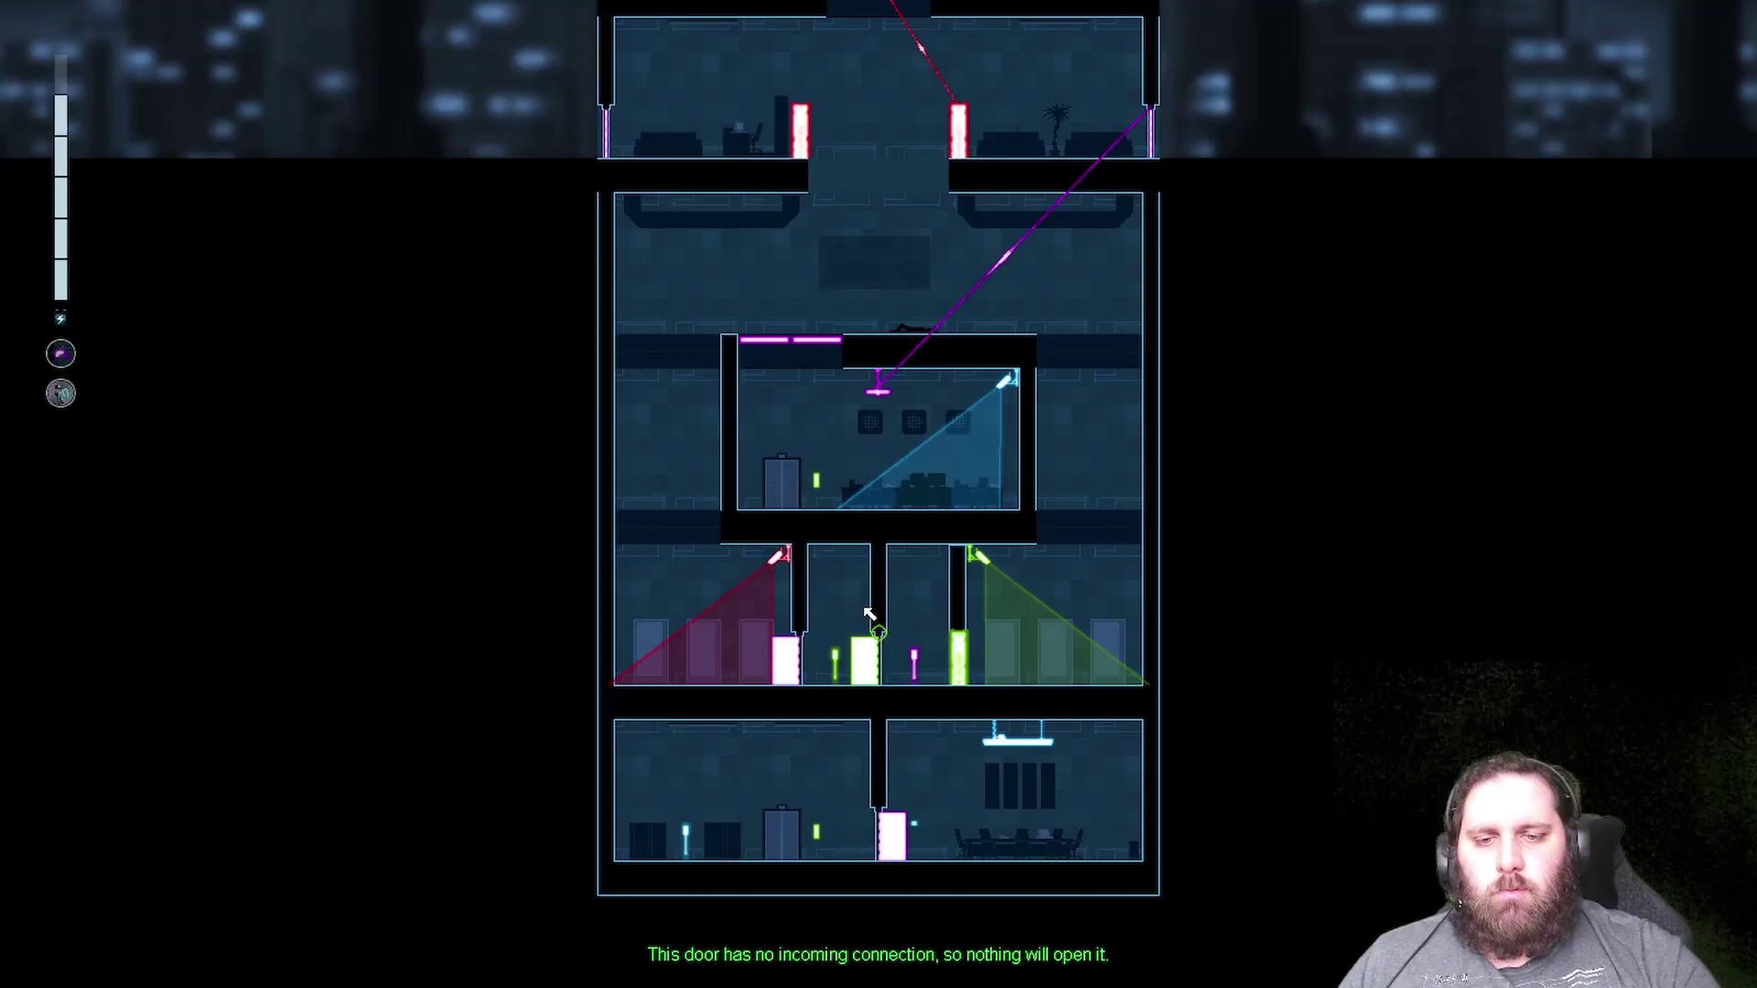
pyautogui.press('space')
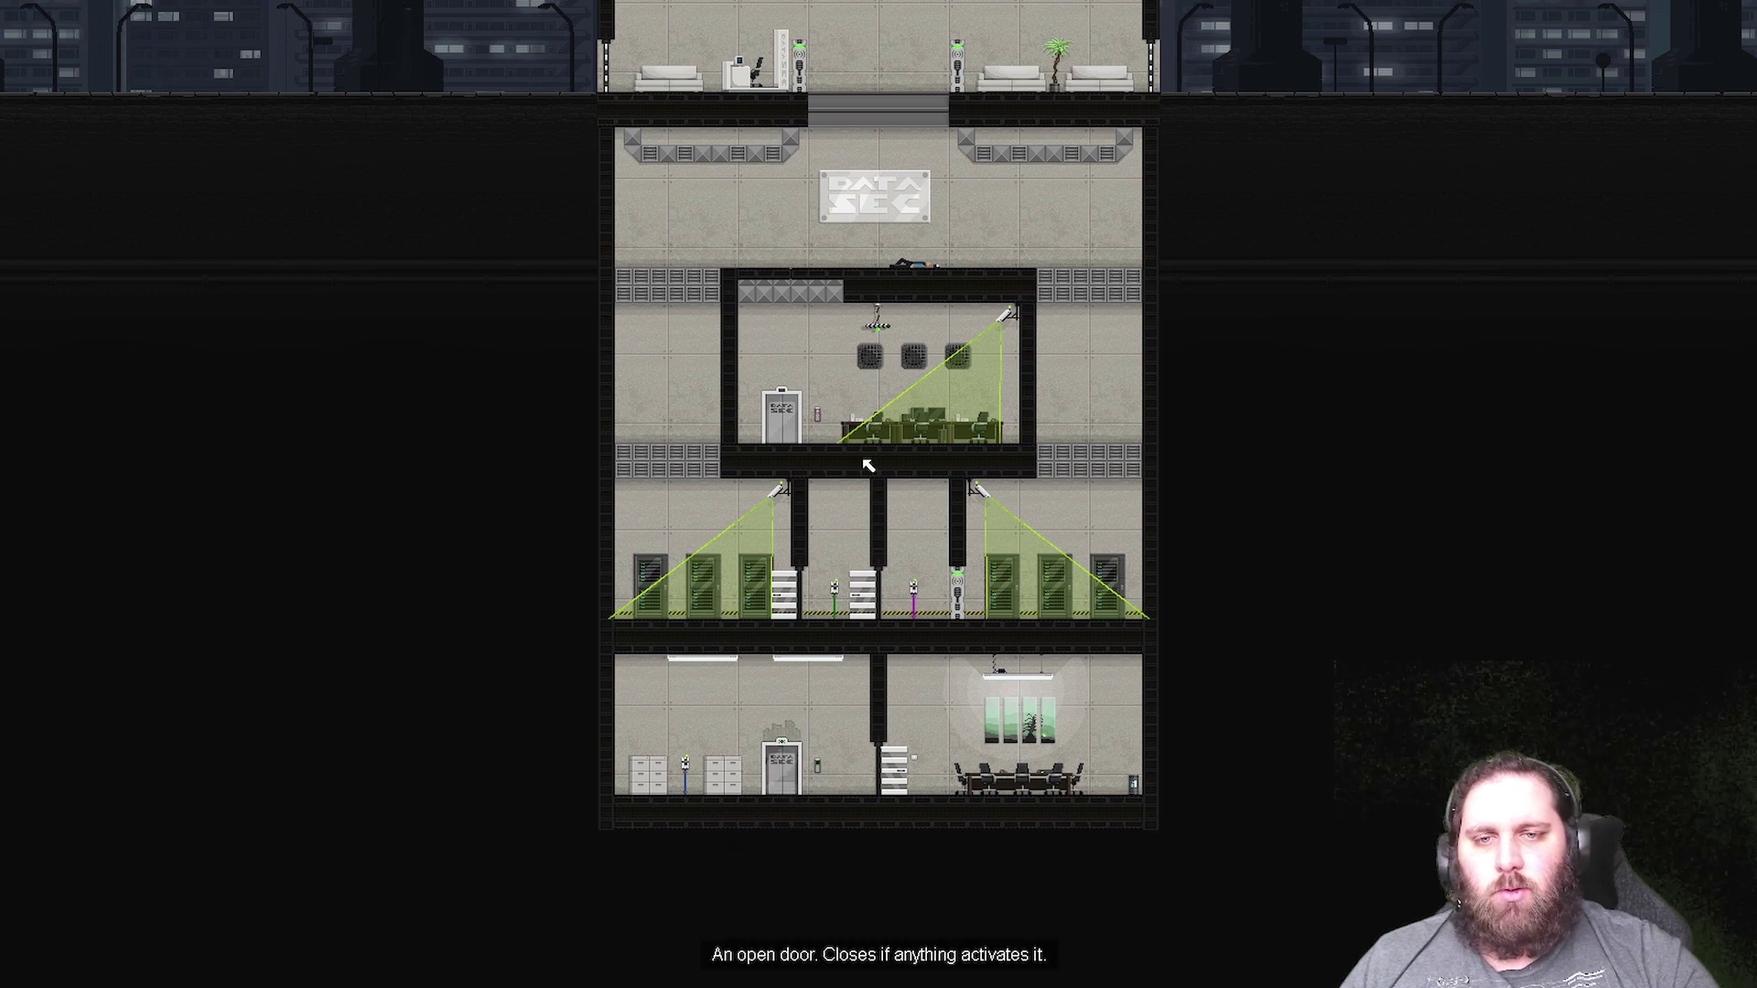
pyautogui.press('space')
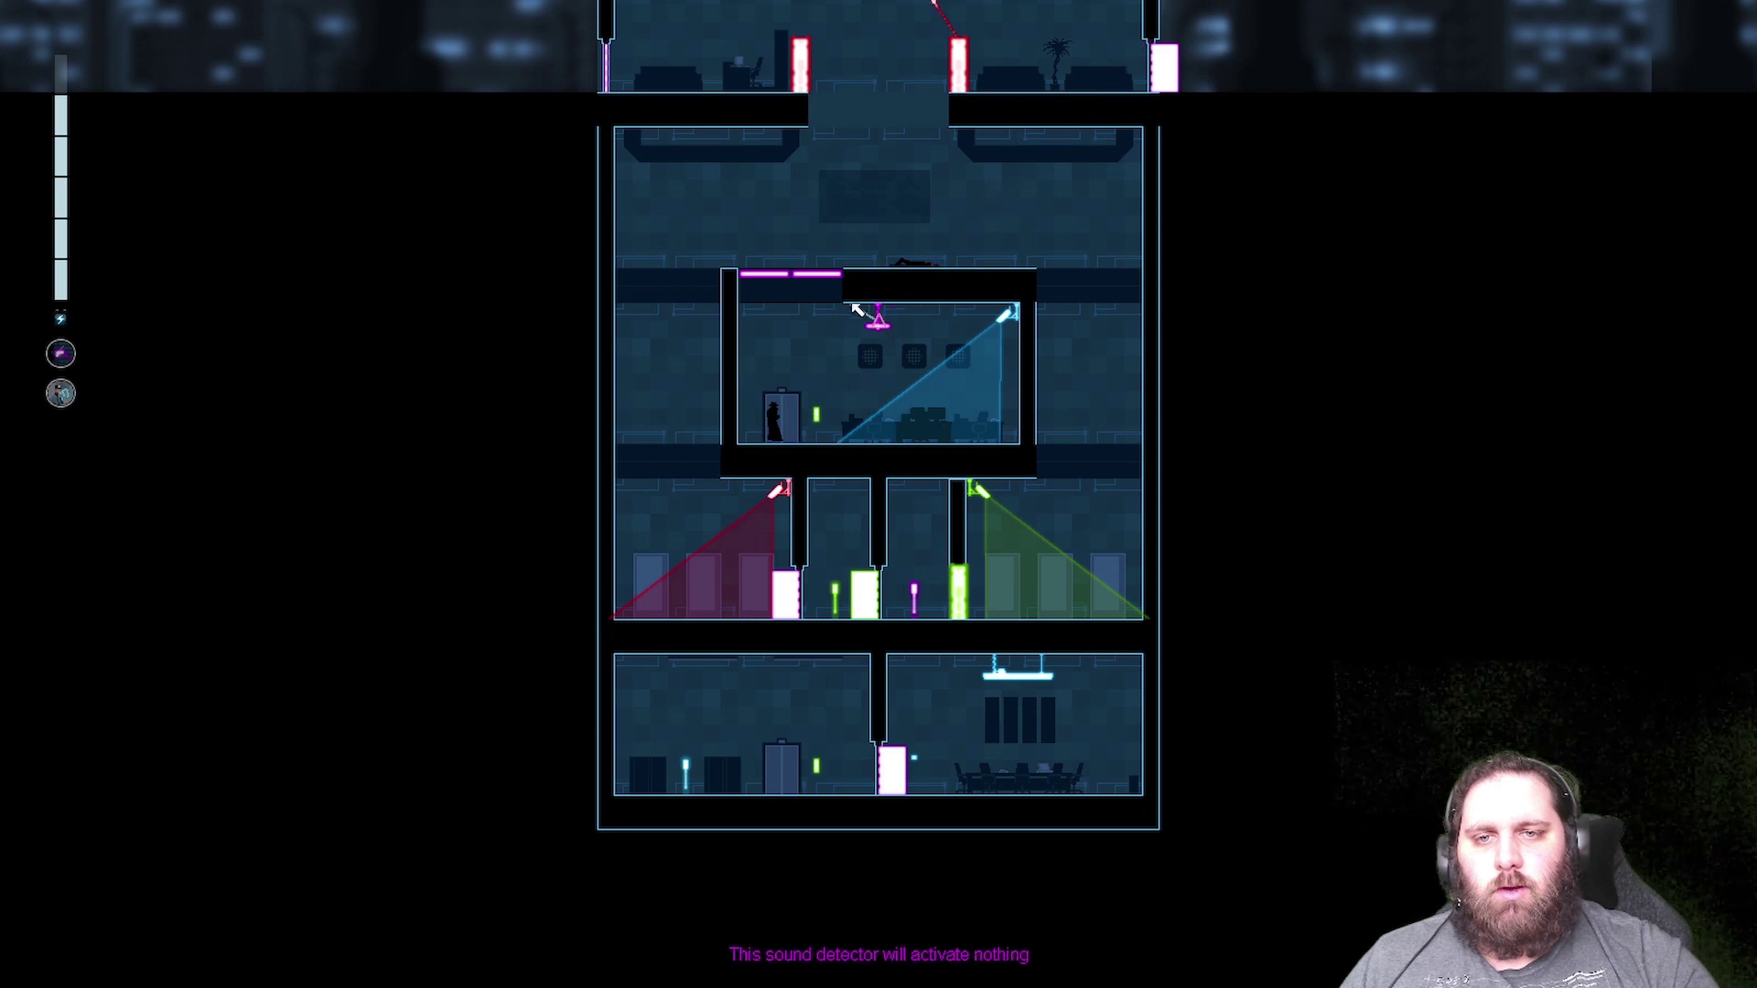
pyautogui.moveTo(850, 308); pyautogui.dragTo(800, 275)
pyautogui.press('space')
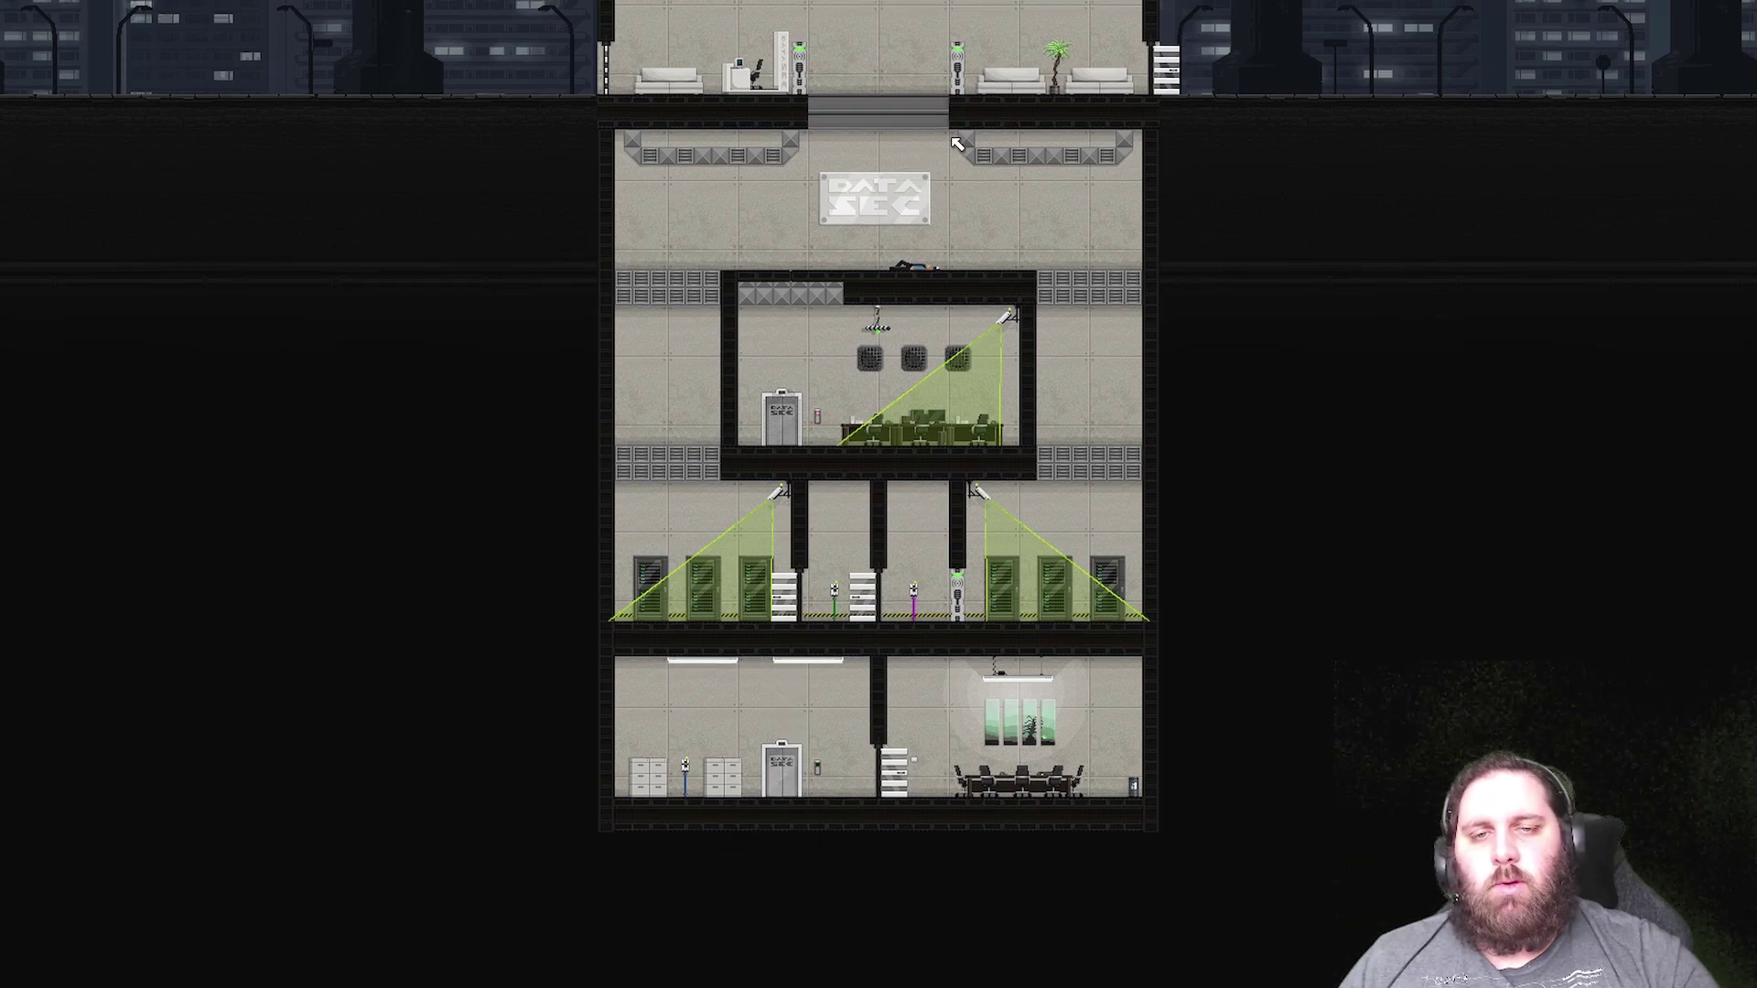
# - Leap to the ceiling, exit through the window, and walk right to the level exit
pyautogui.click(1020, 78)
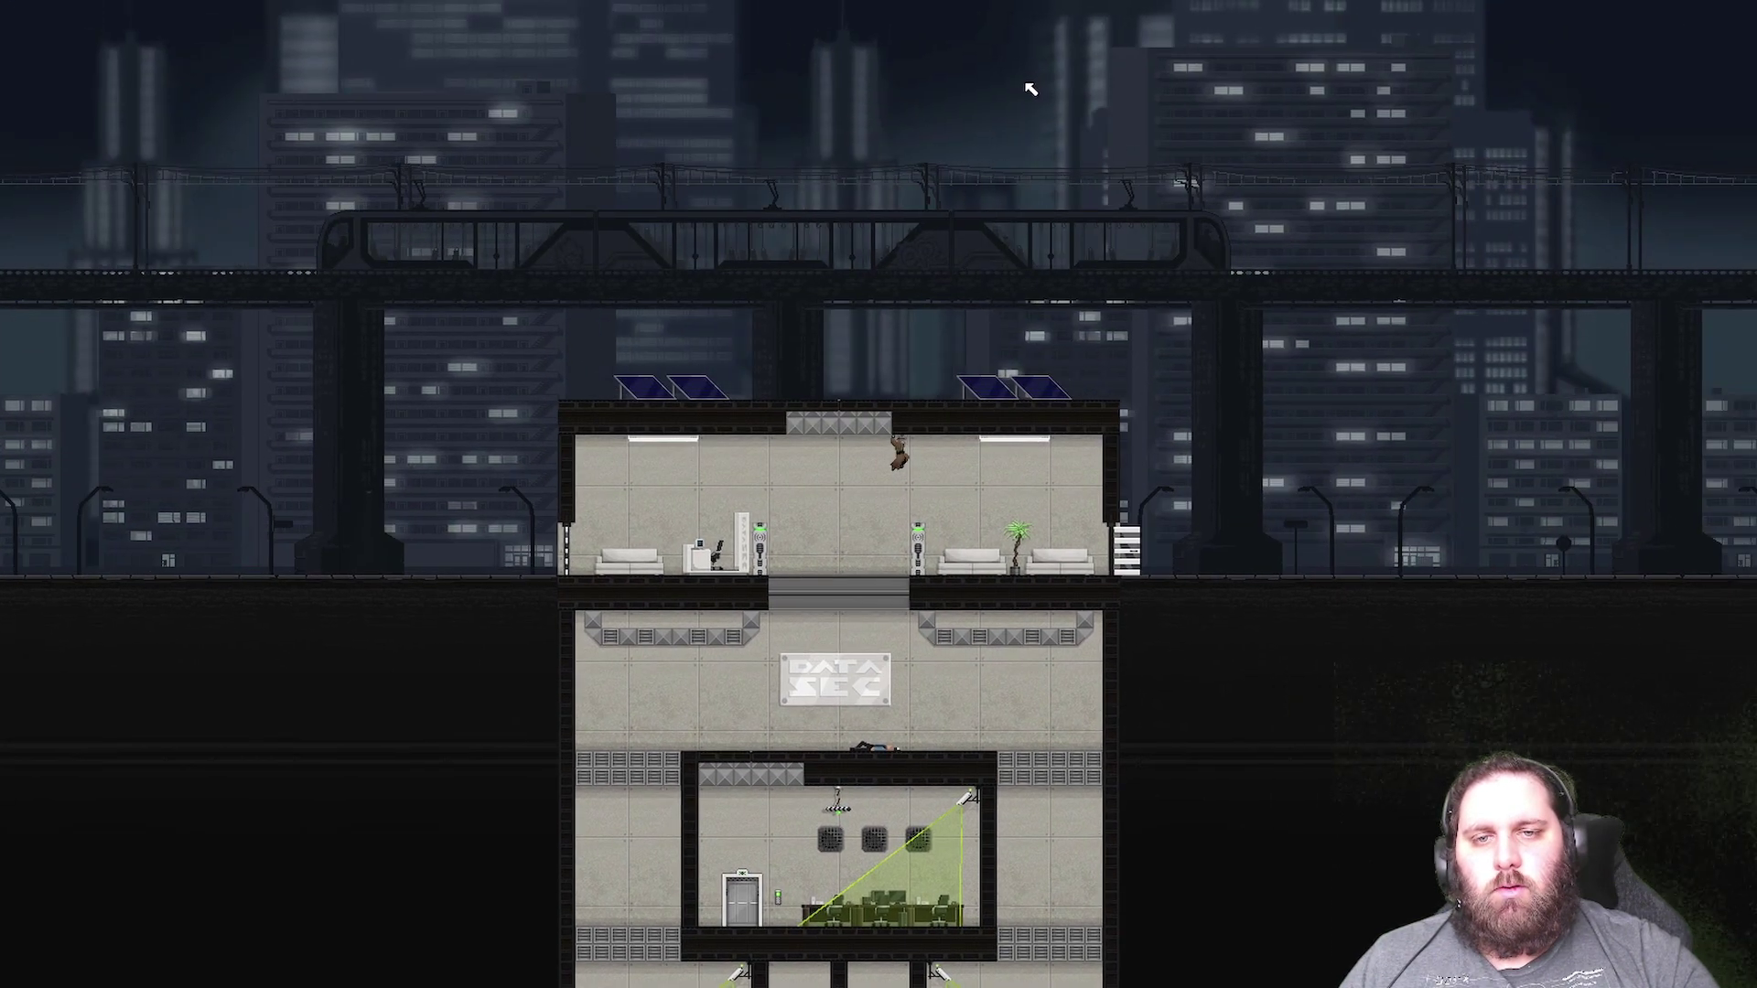
pyautogui.press('d')
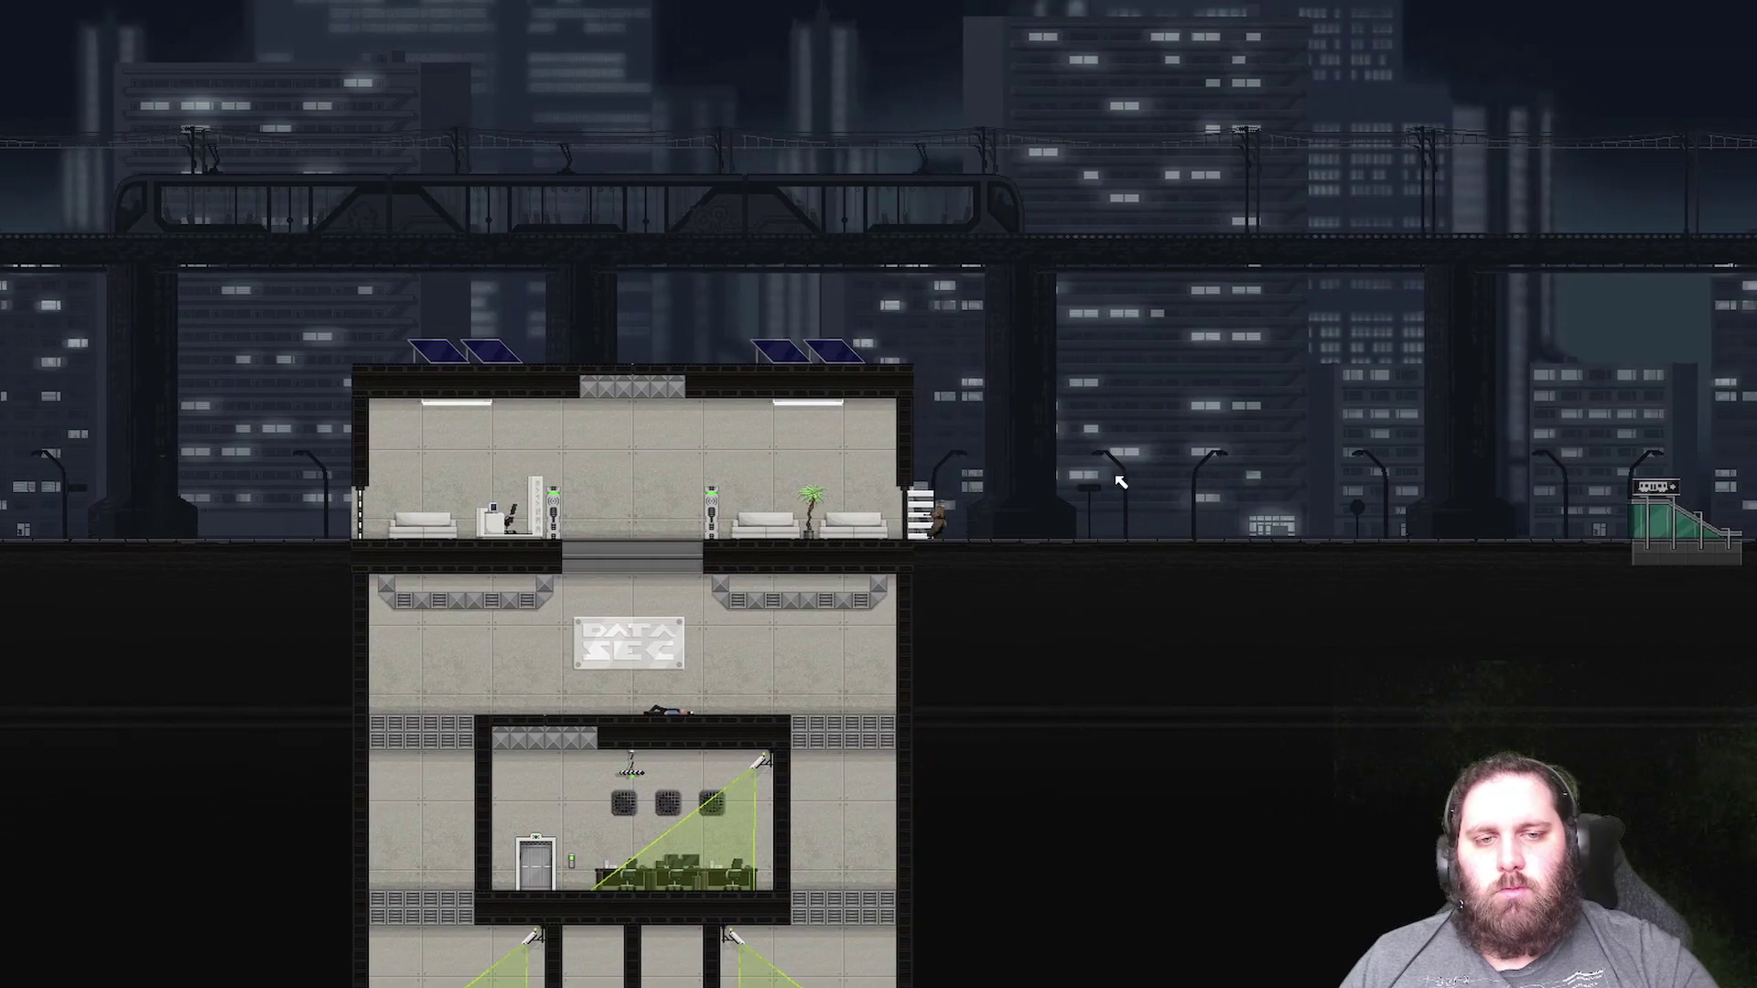
pyautogui.click(1122, 481)
pyautogui.click(1721, 478)
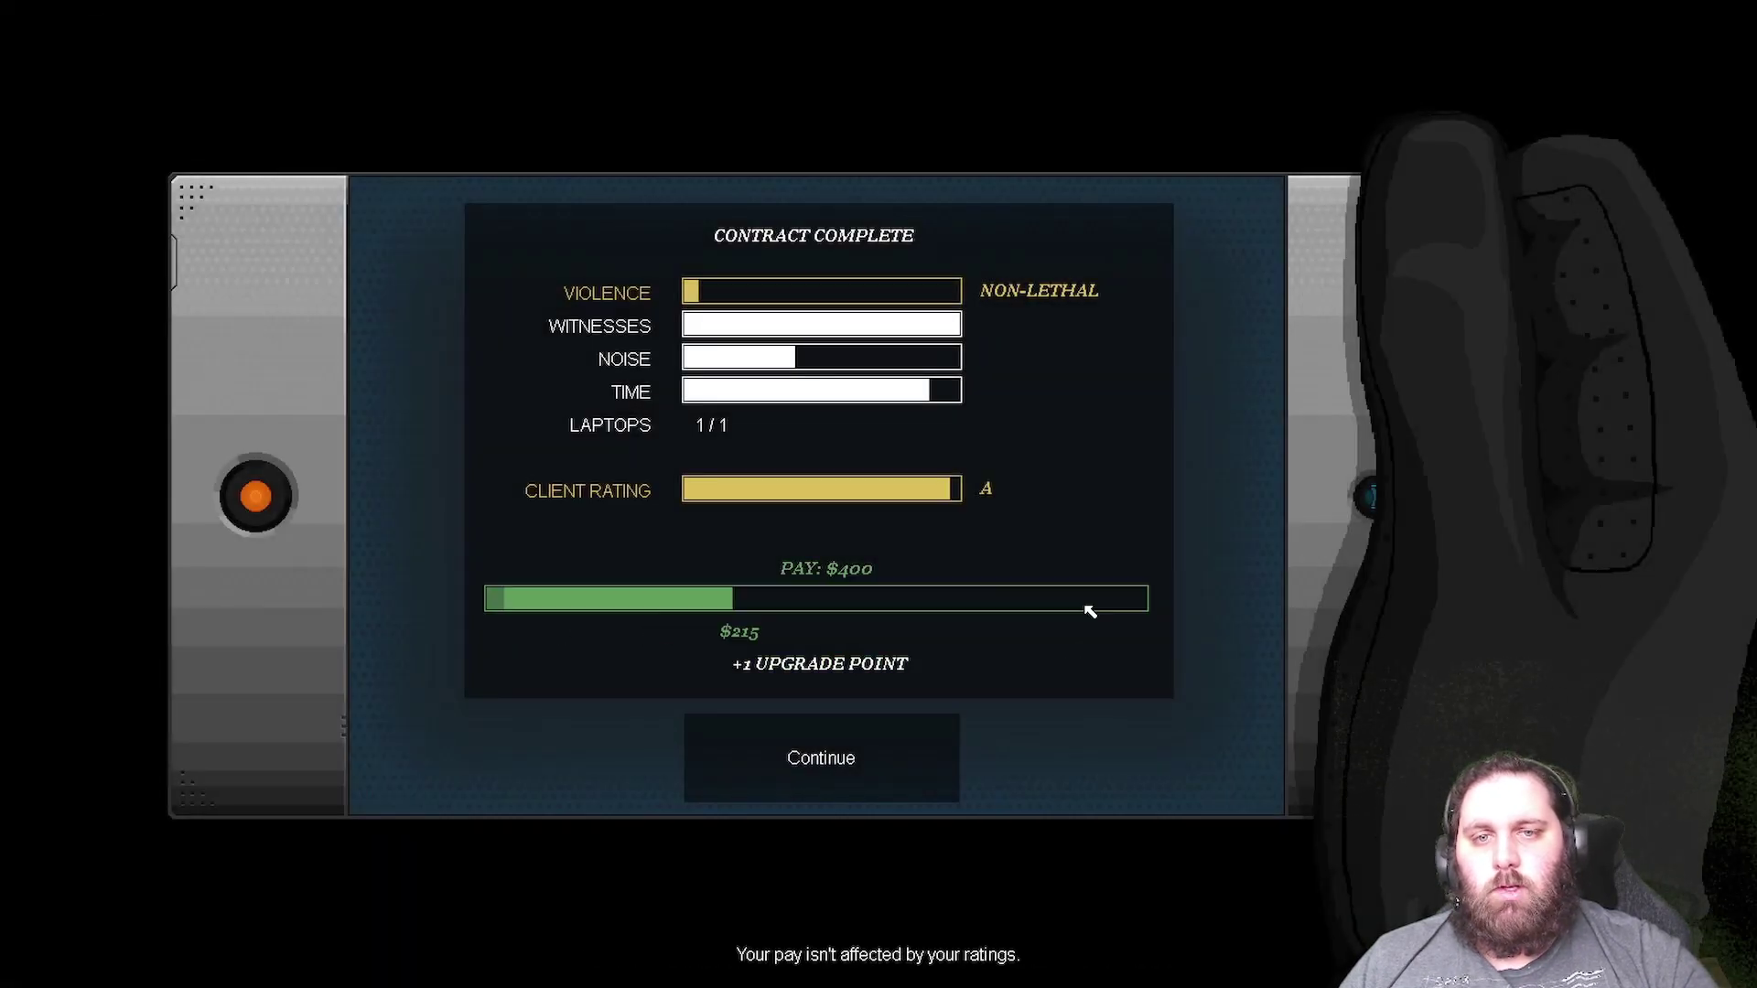
# - Leave the results, reply 'Yep, here it is.', and bring up the Steam overlay
pyautogui.click(886, 786)
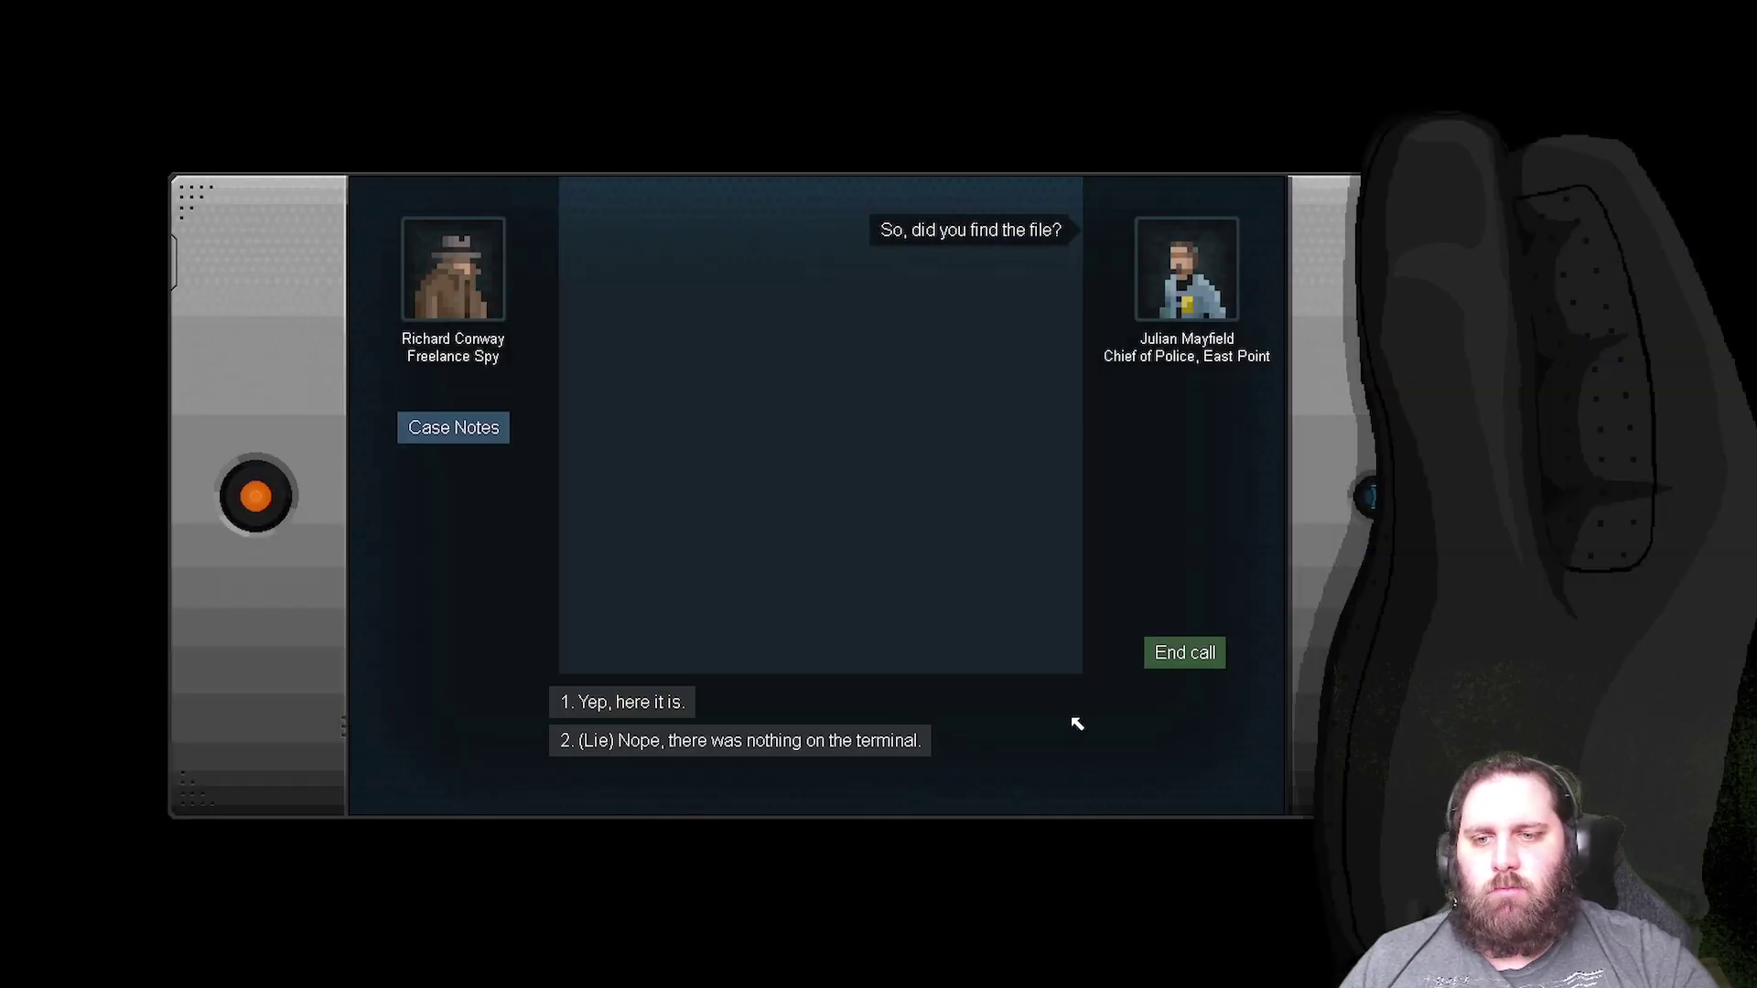
pyautogui.press('1')
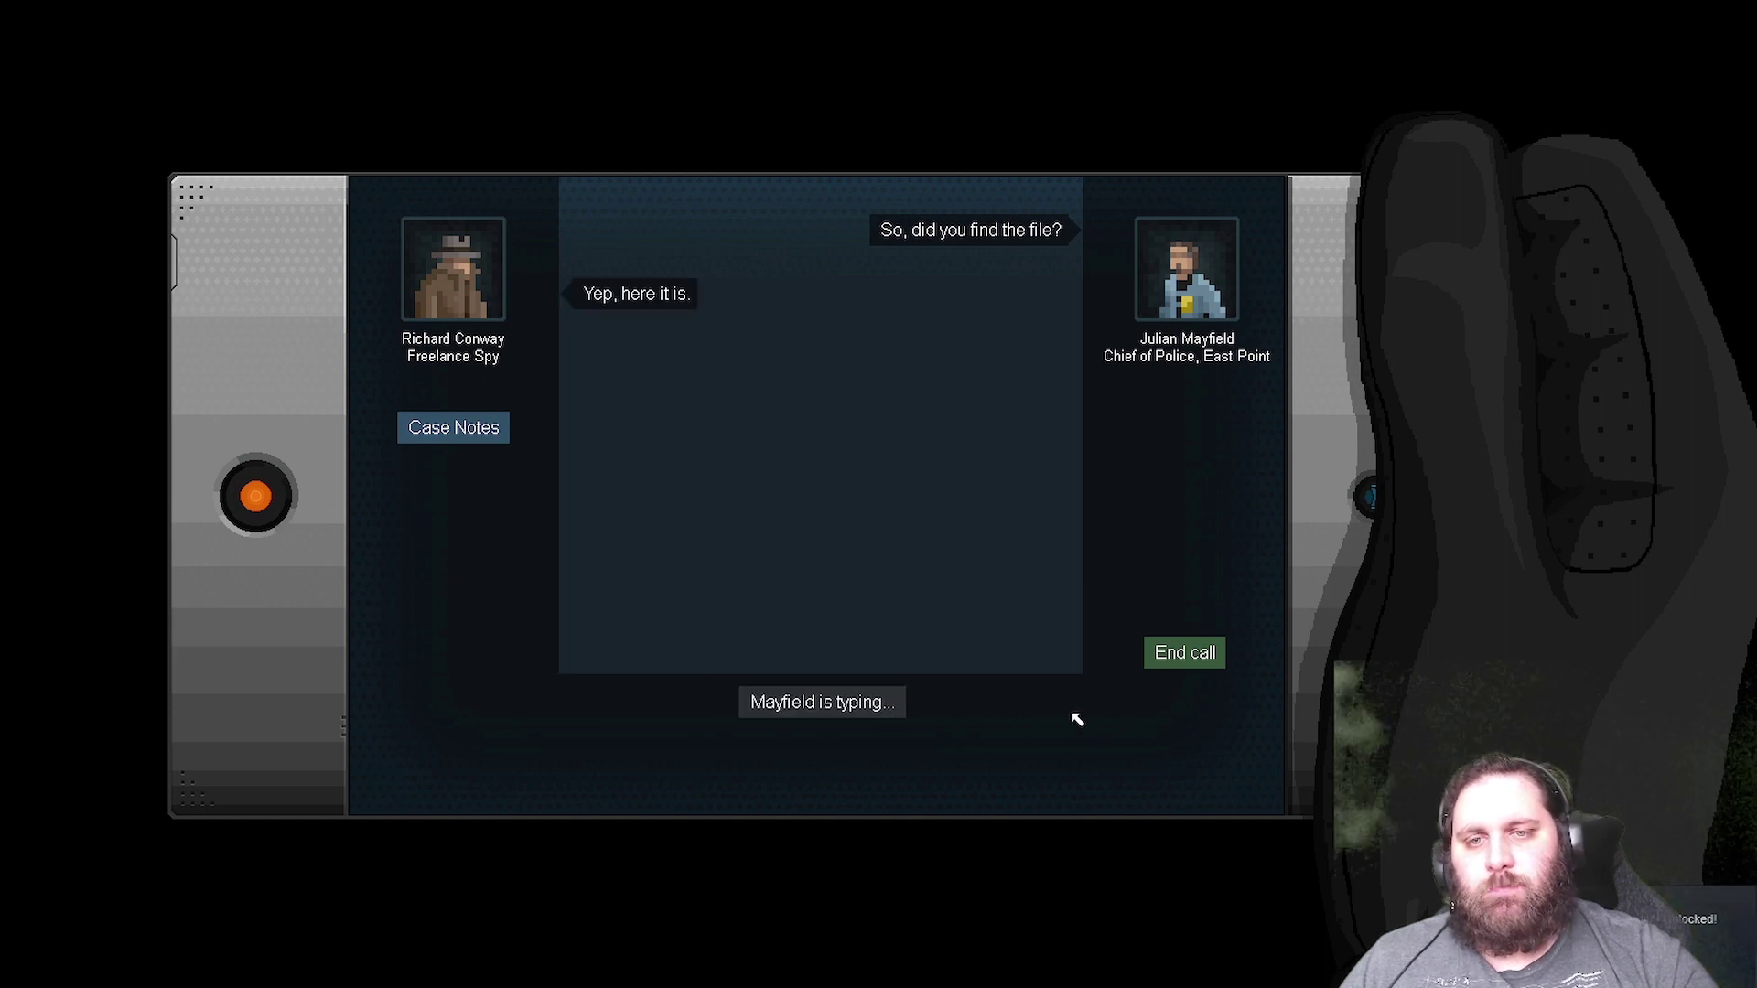
pyautogui.hotkey('shift', 'Tab')
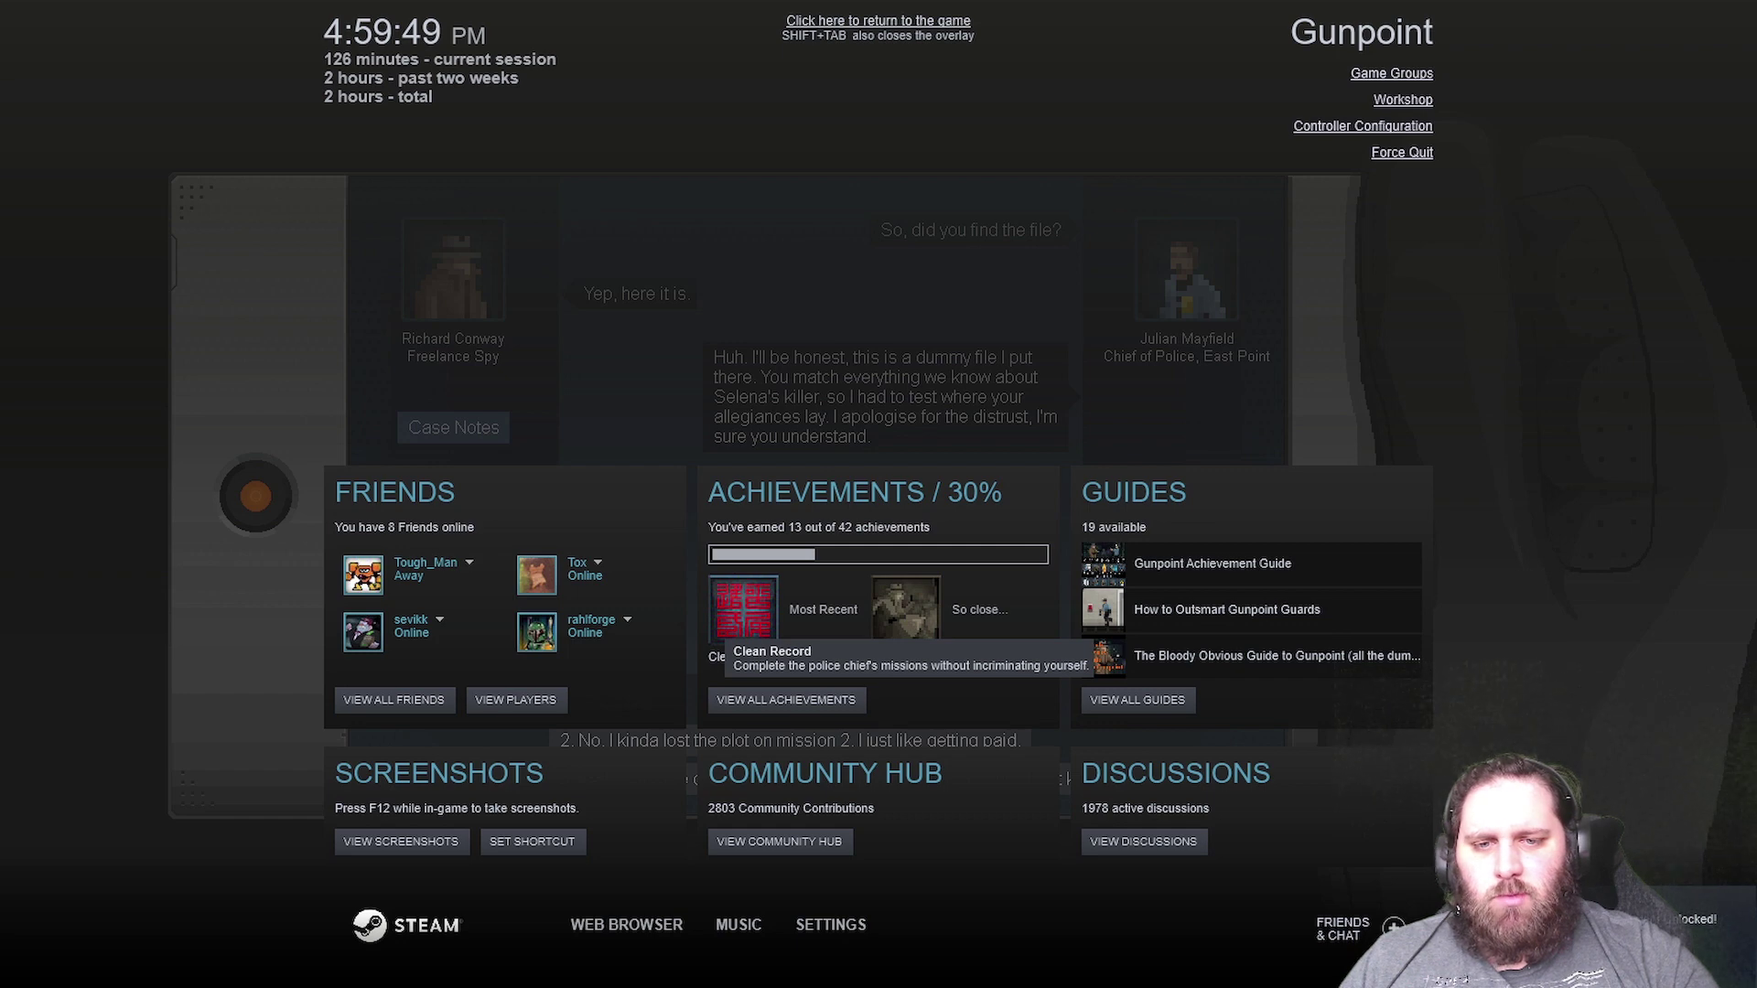
# - Dismiss the Steam overlay to bring back Mayfield's call and its three replies
pyautogui.hotkey('shift', 'Tab')
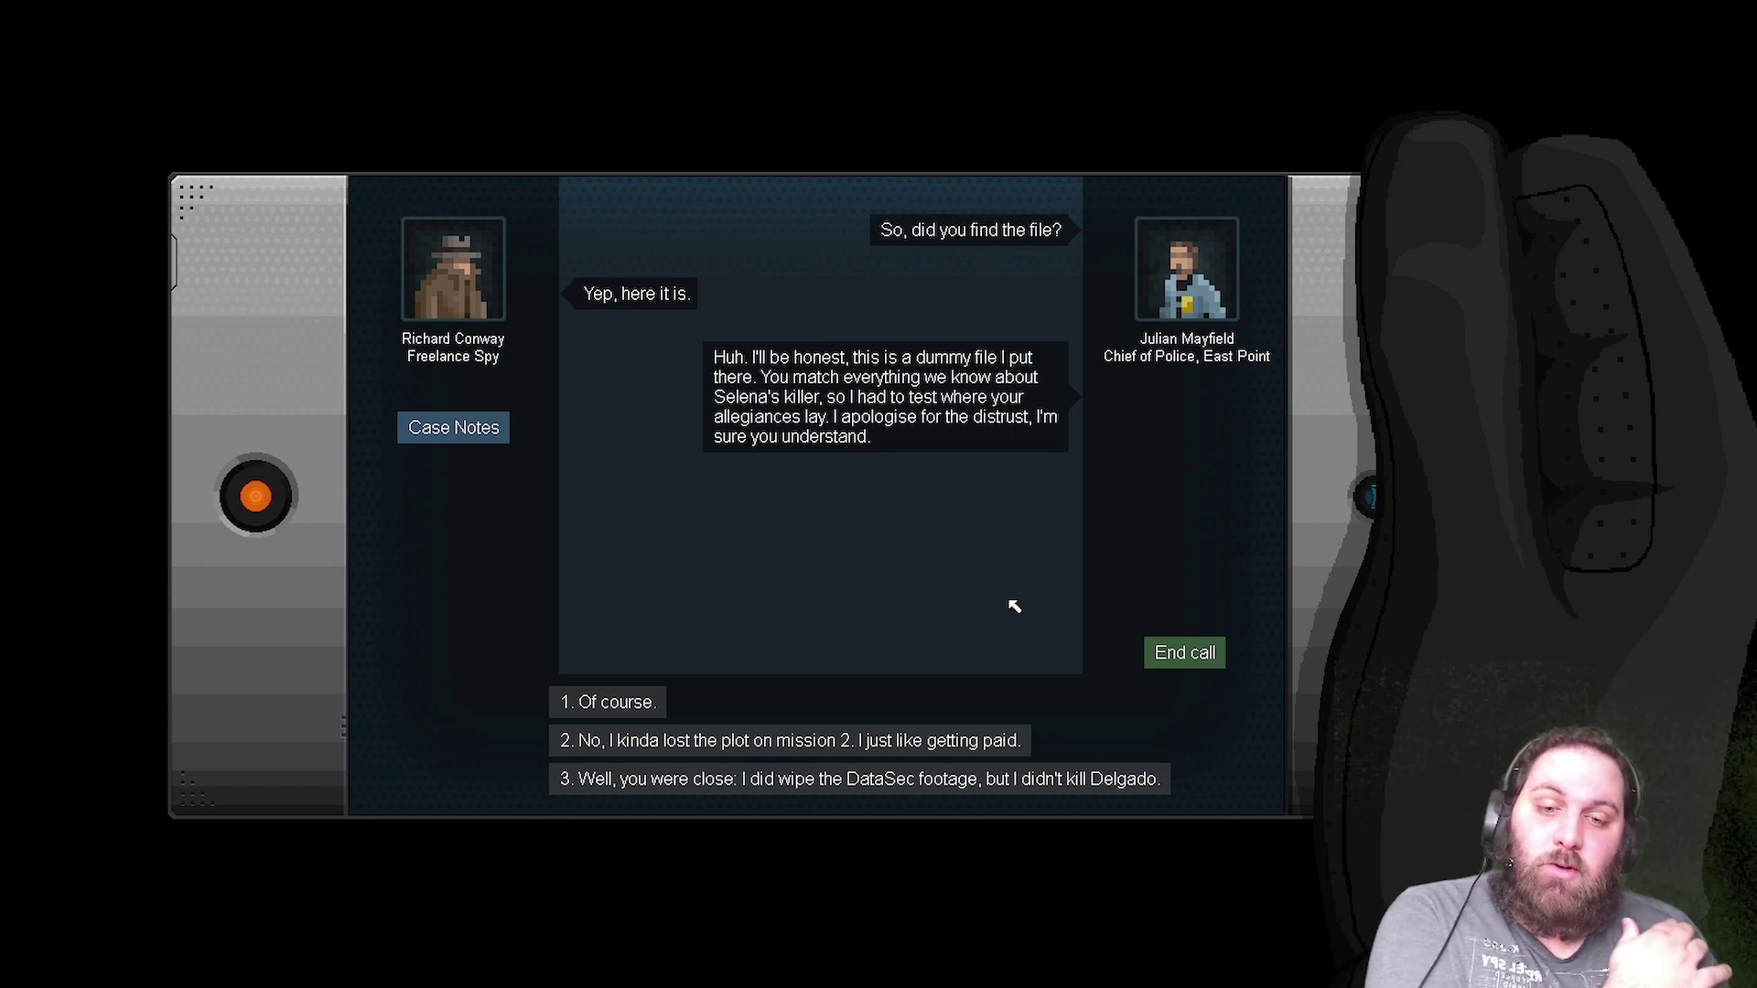
# - Admit wiping the DataSec footage, name Rooke's husband Mark Jackson as suspect, and end the call
pyautogui.press('3')
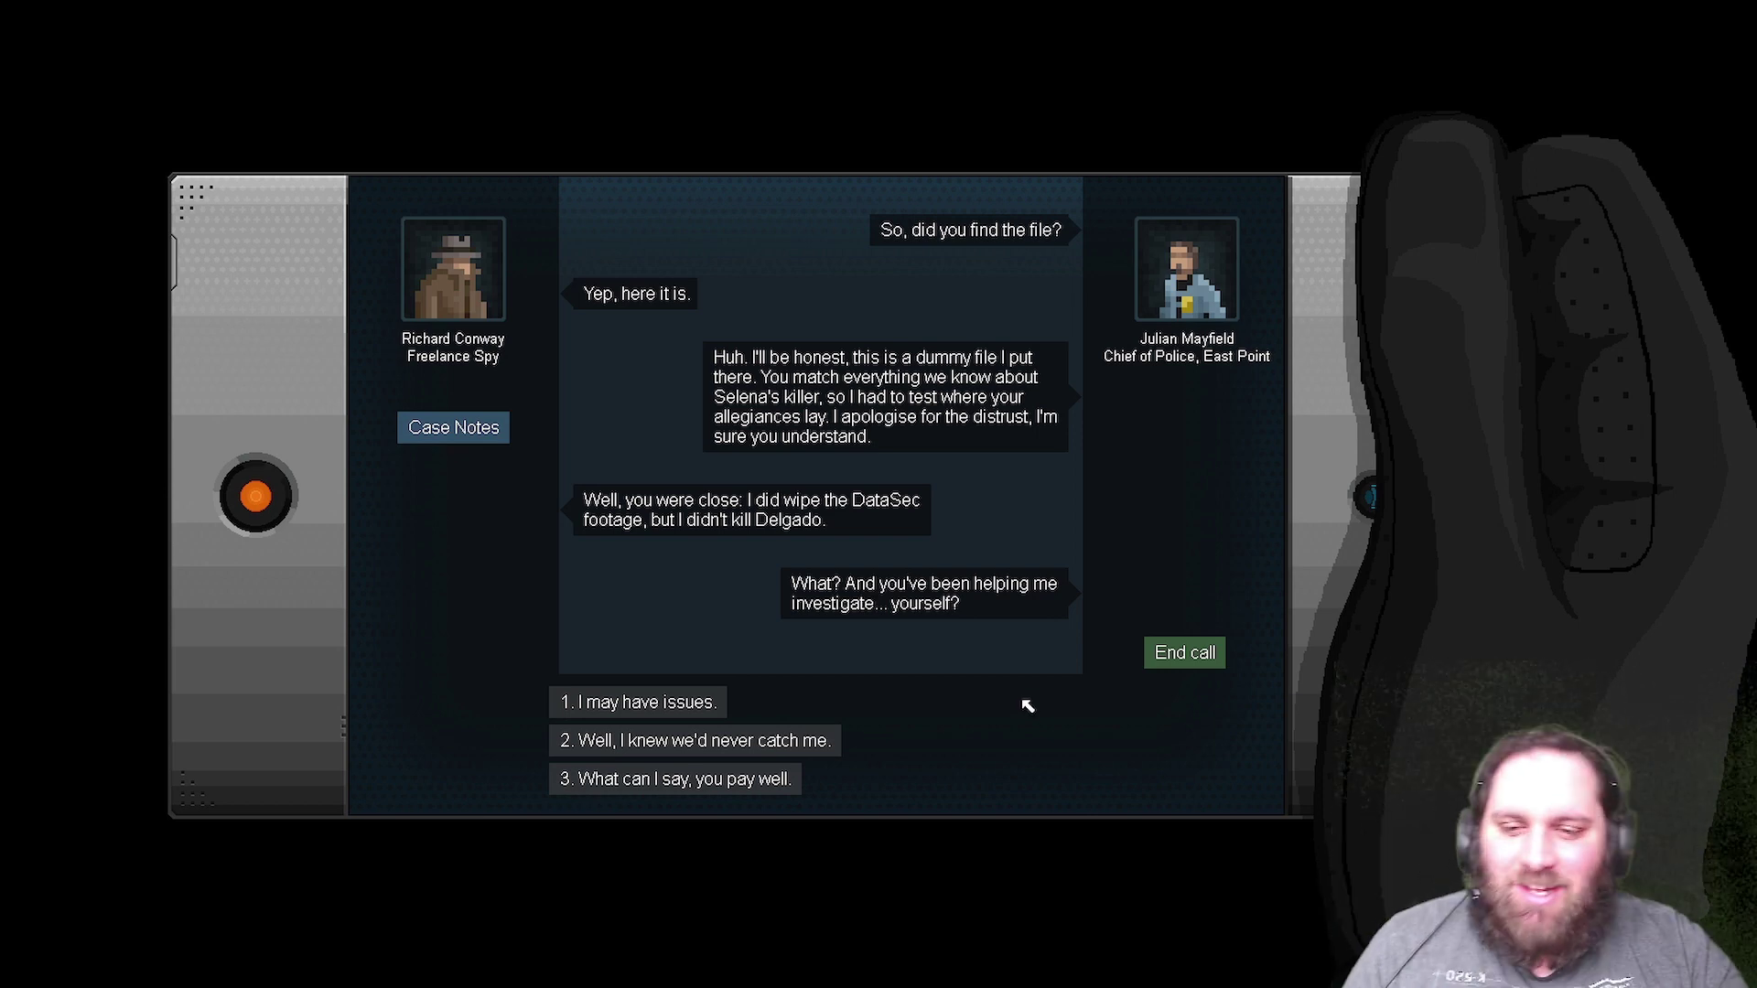
pyautogui.press('1')
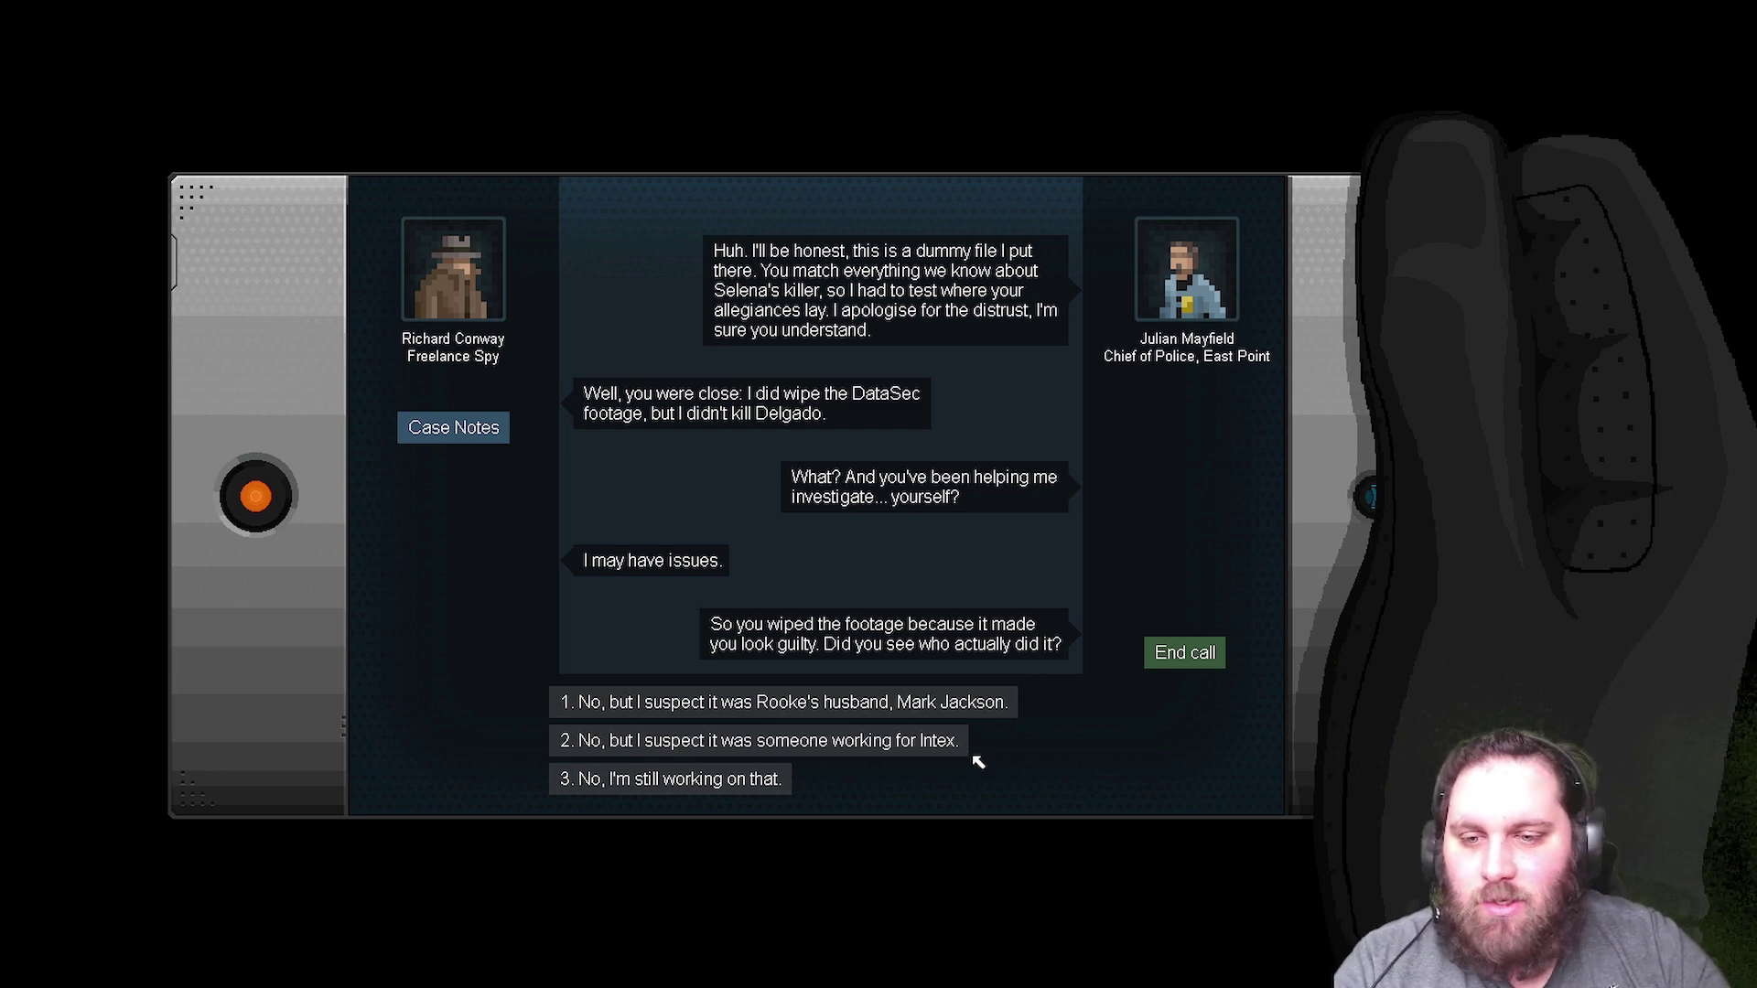
pyautogui.click(945, 706)
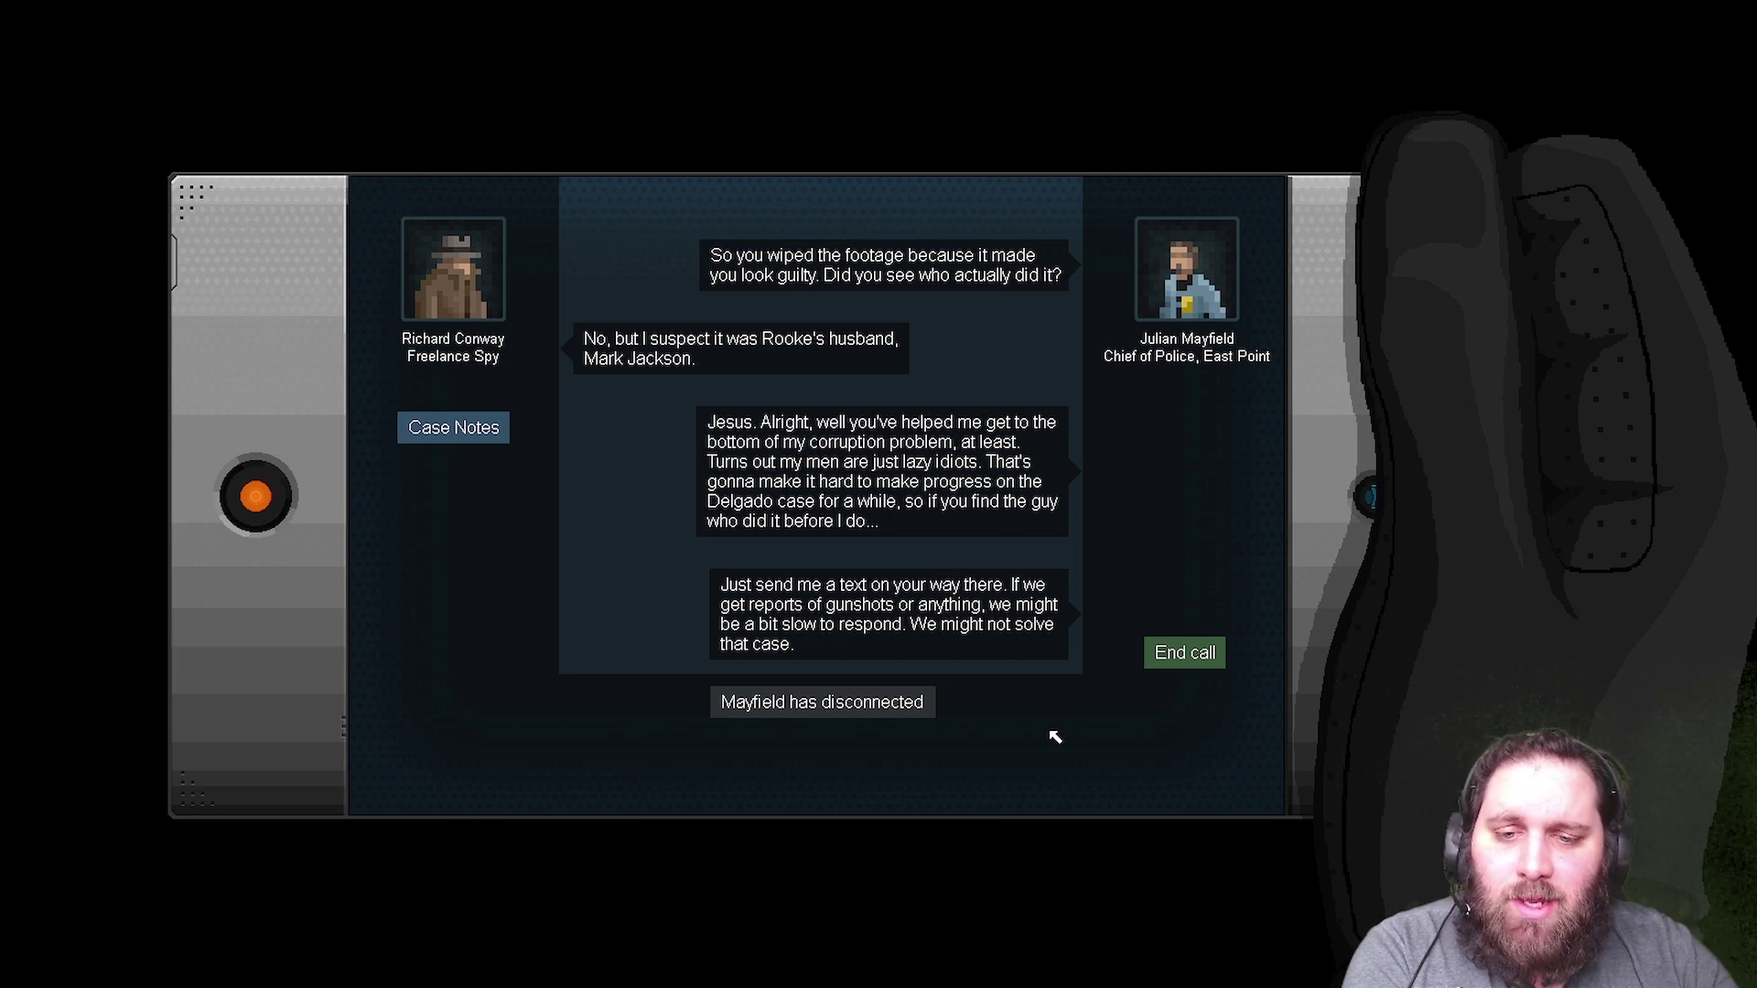
pyautogui.click(1195, 658)
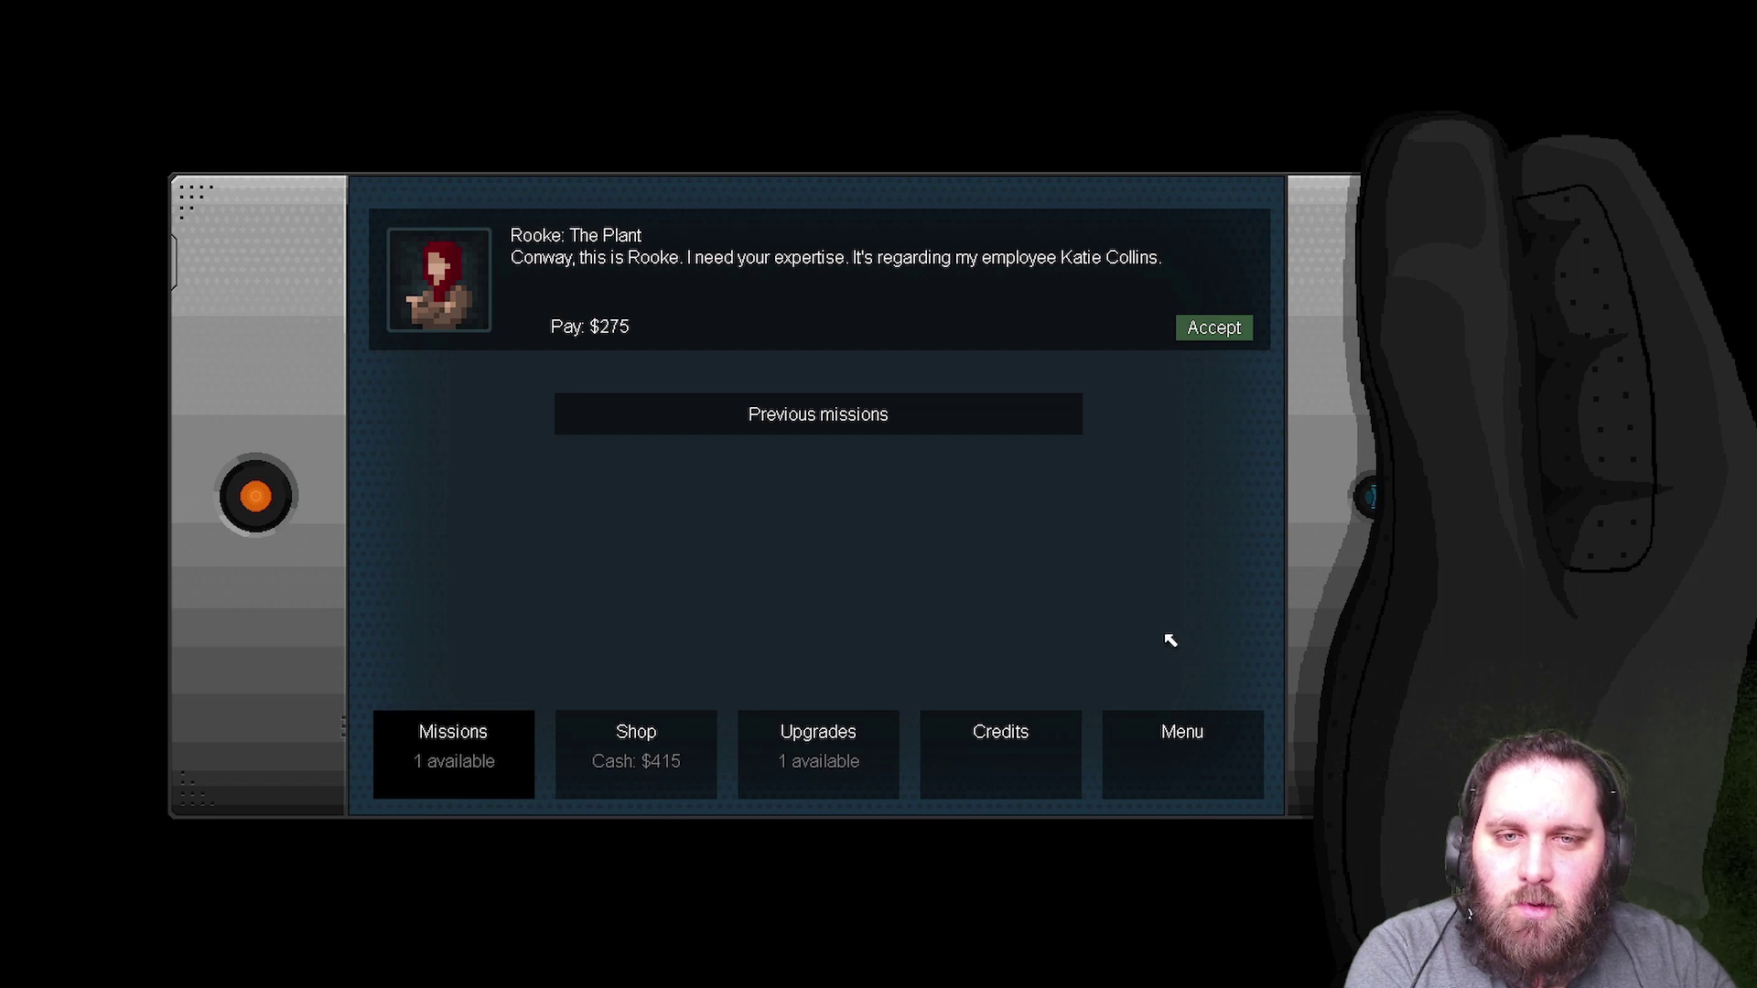
# - Spend the upgrade point on Power Capacity, browse the $415 gadget shop, and return to Missions
pyautogui.click(774, 749)
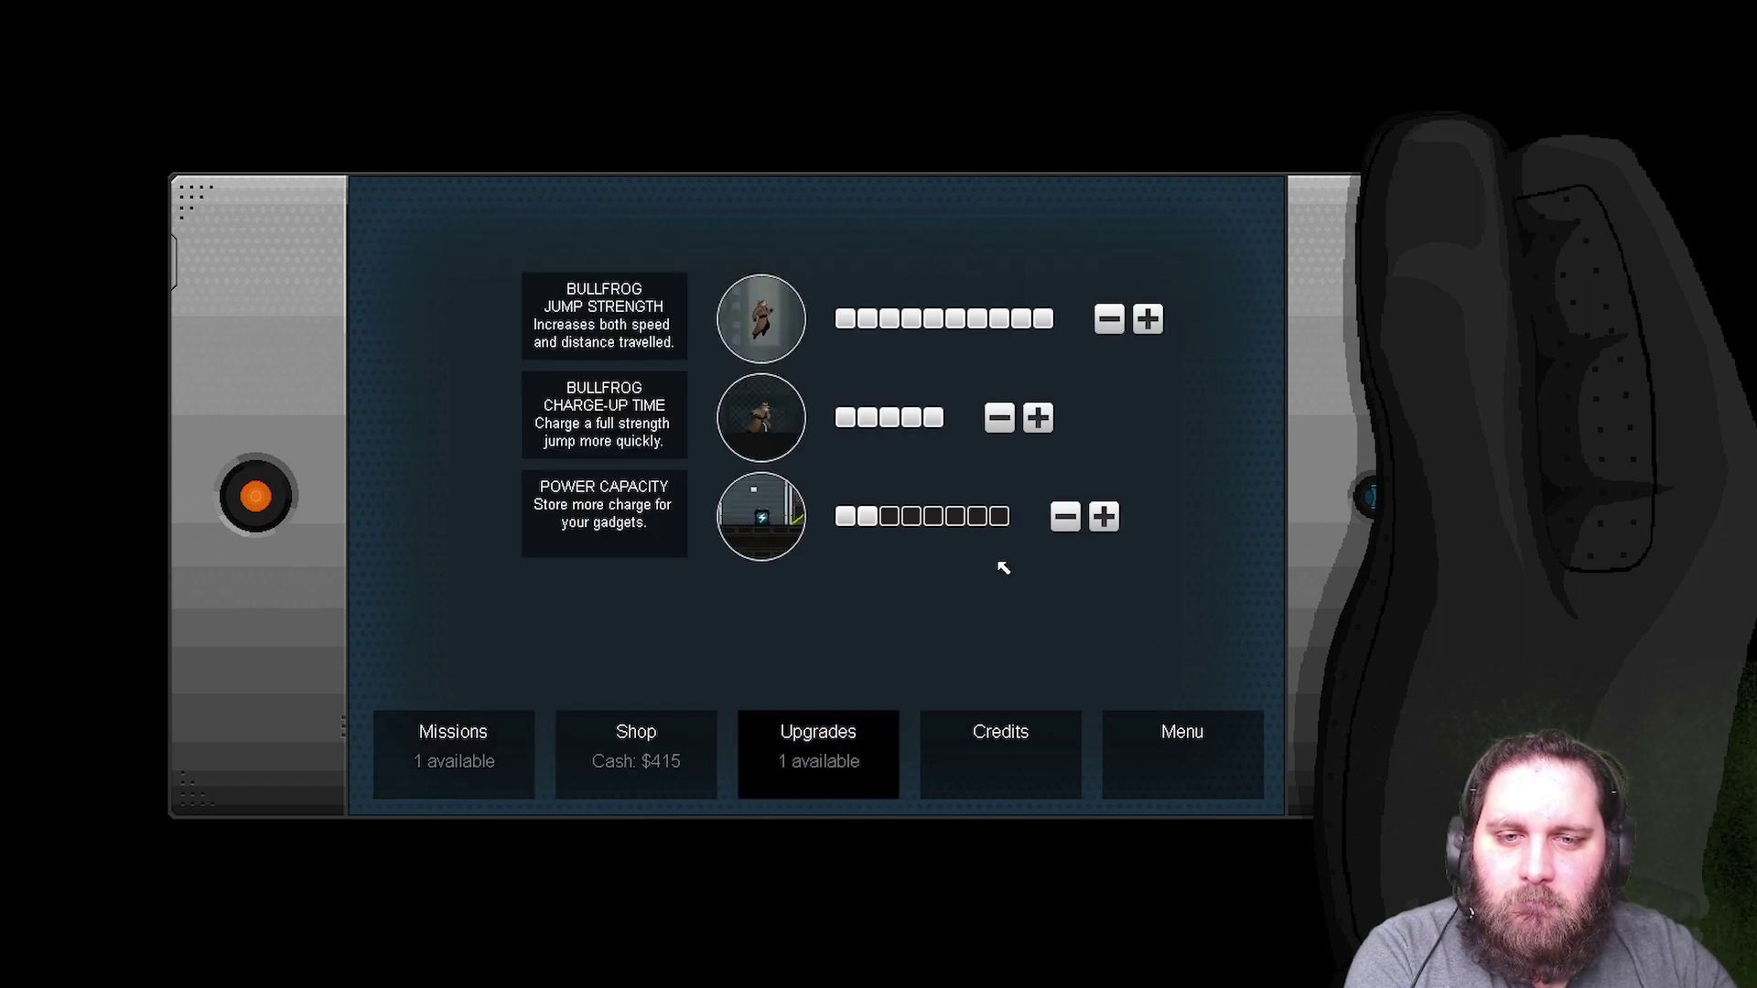
pyautogui.click(1104, 517)
pyautogui.click(668, 764)
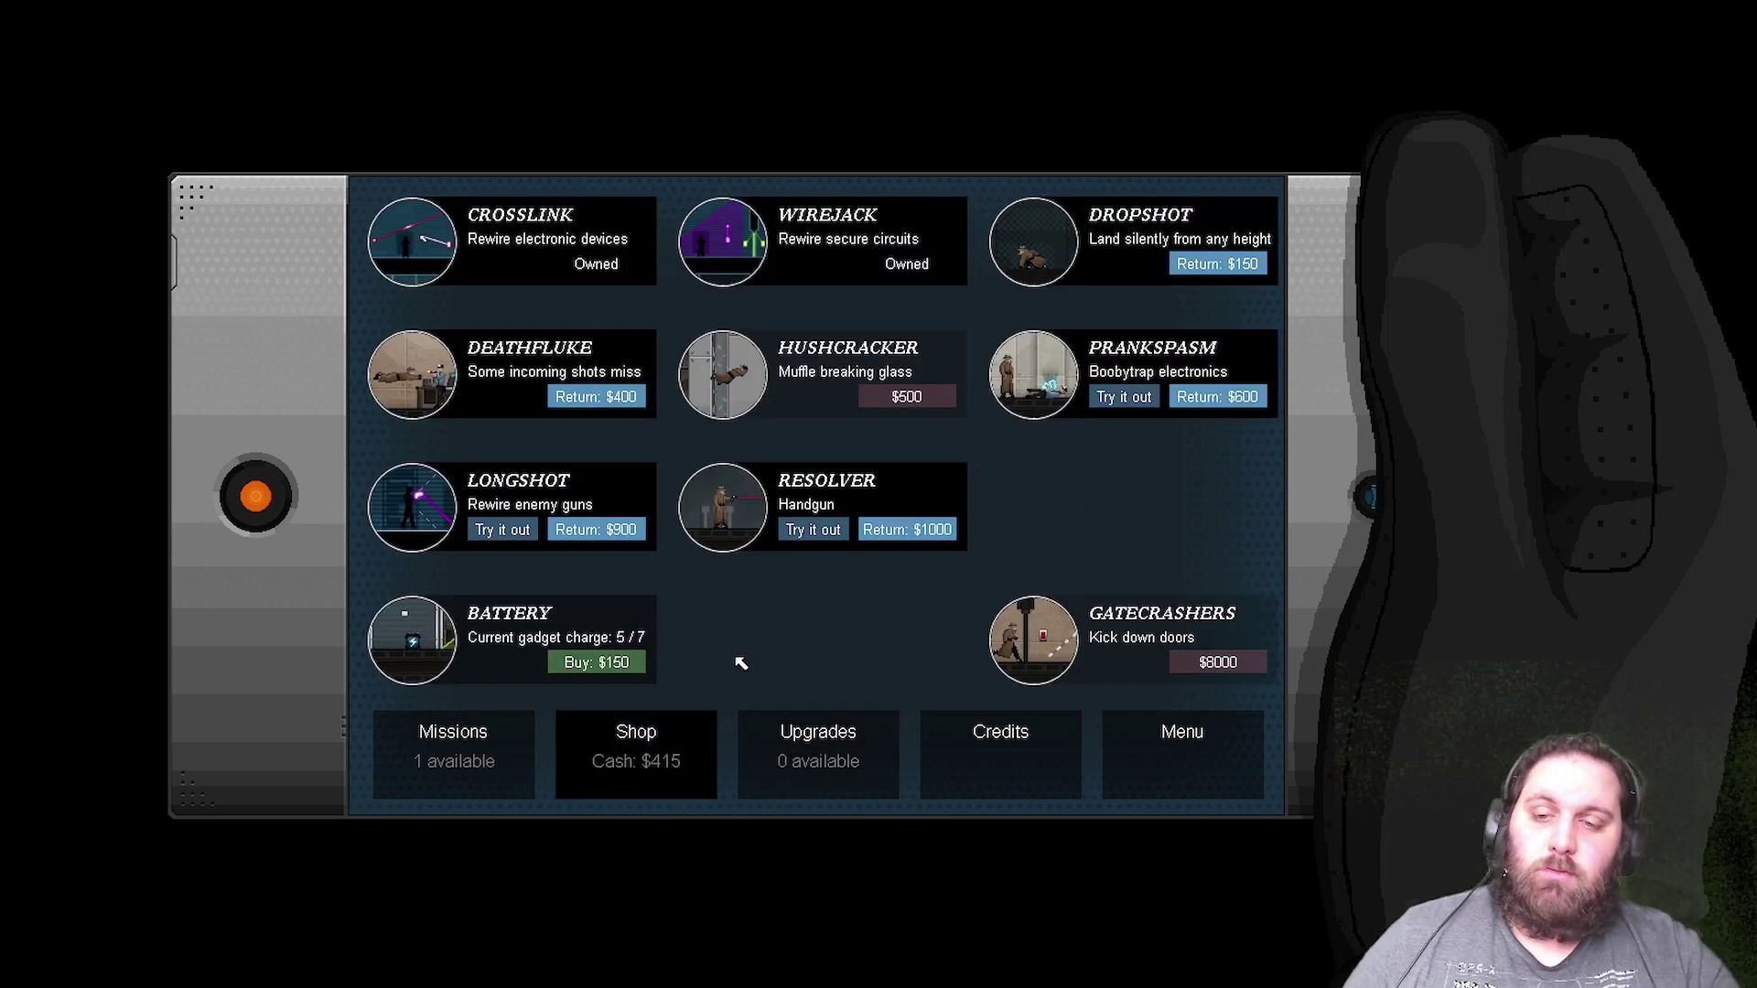
pyautogui.press('Escape')
pyautogui.press('Escape')
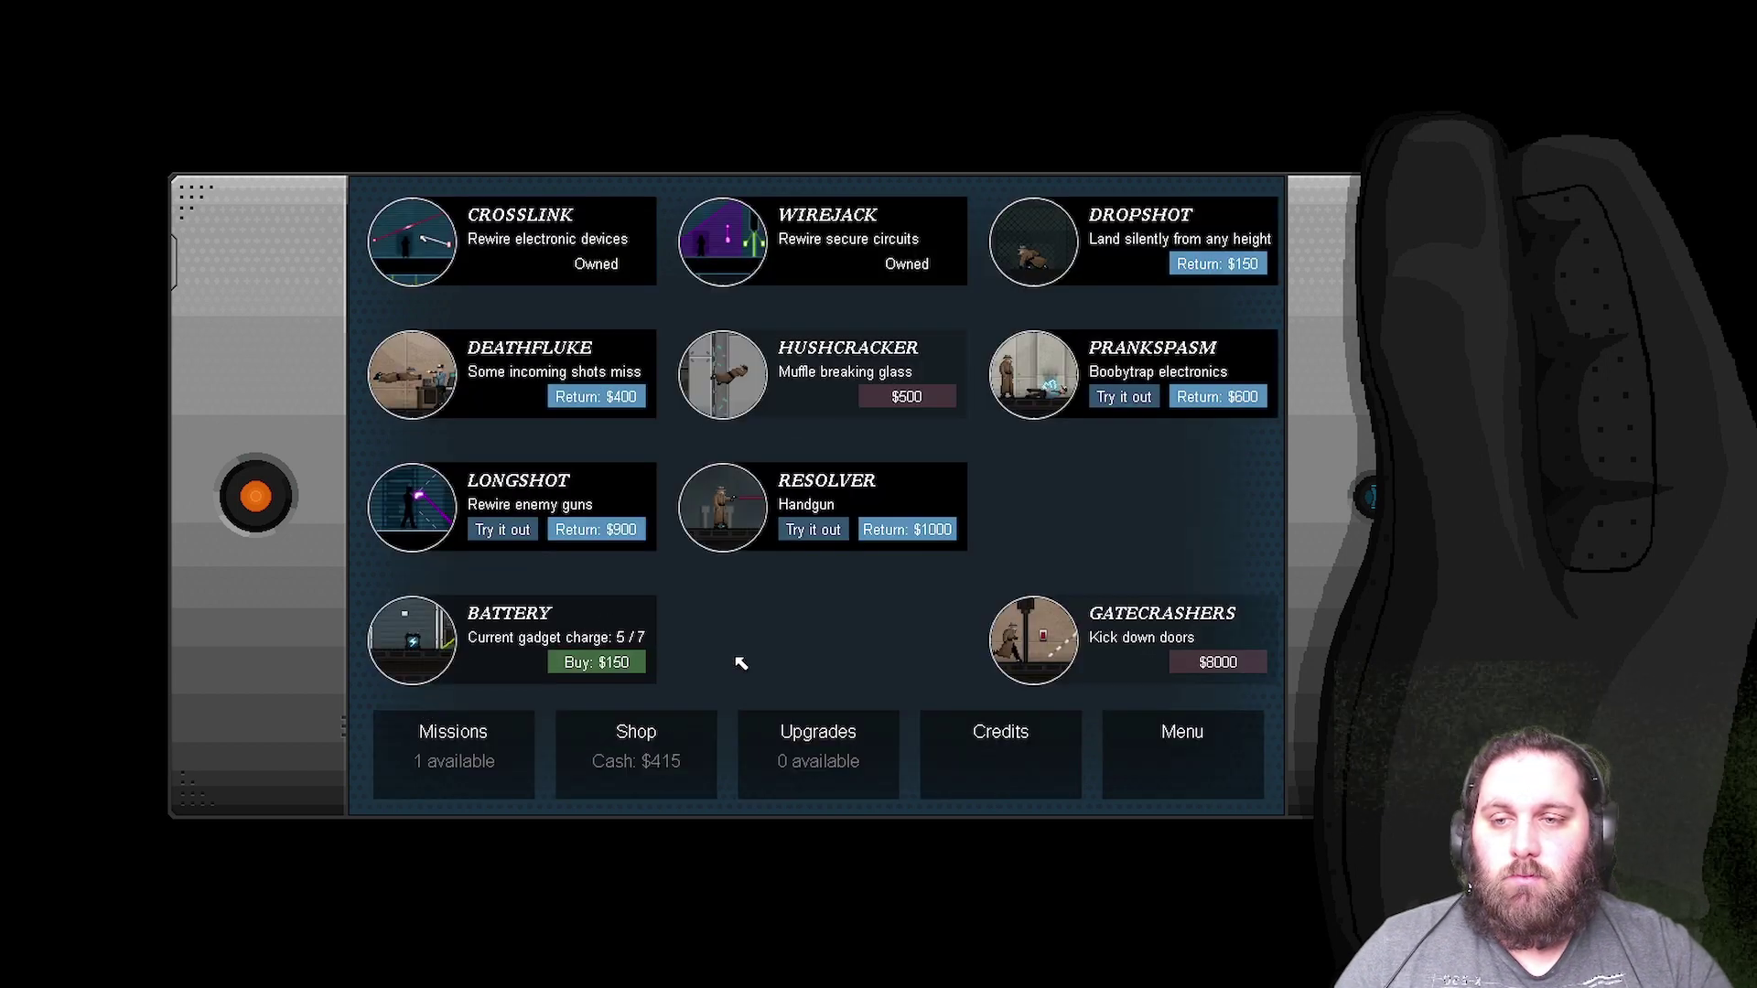
pyautogui.press('Escape')
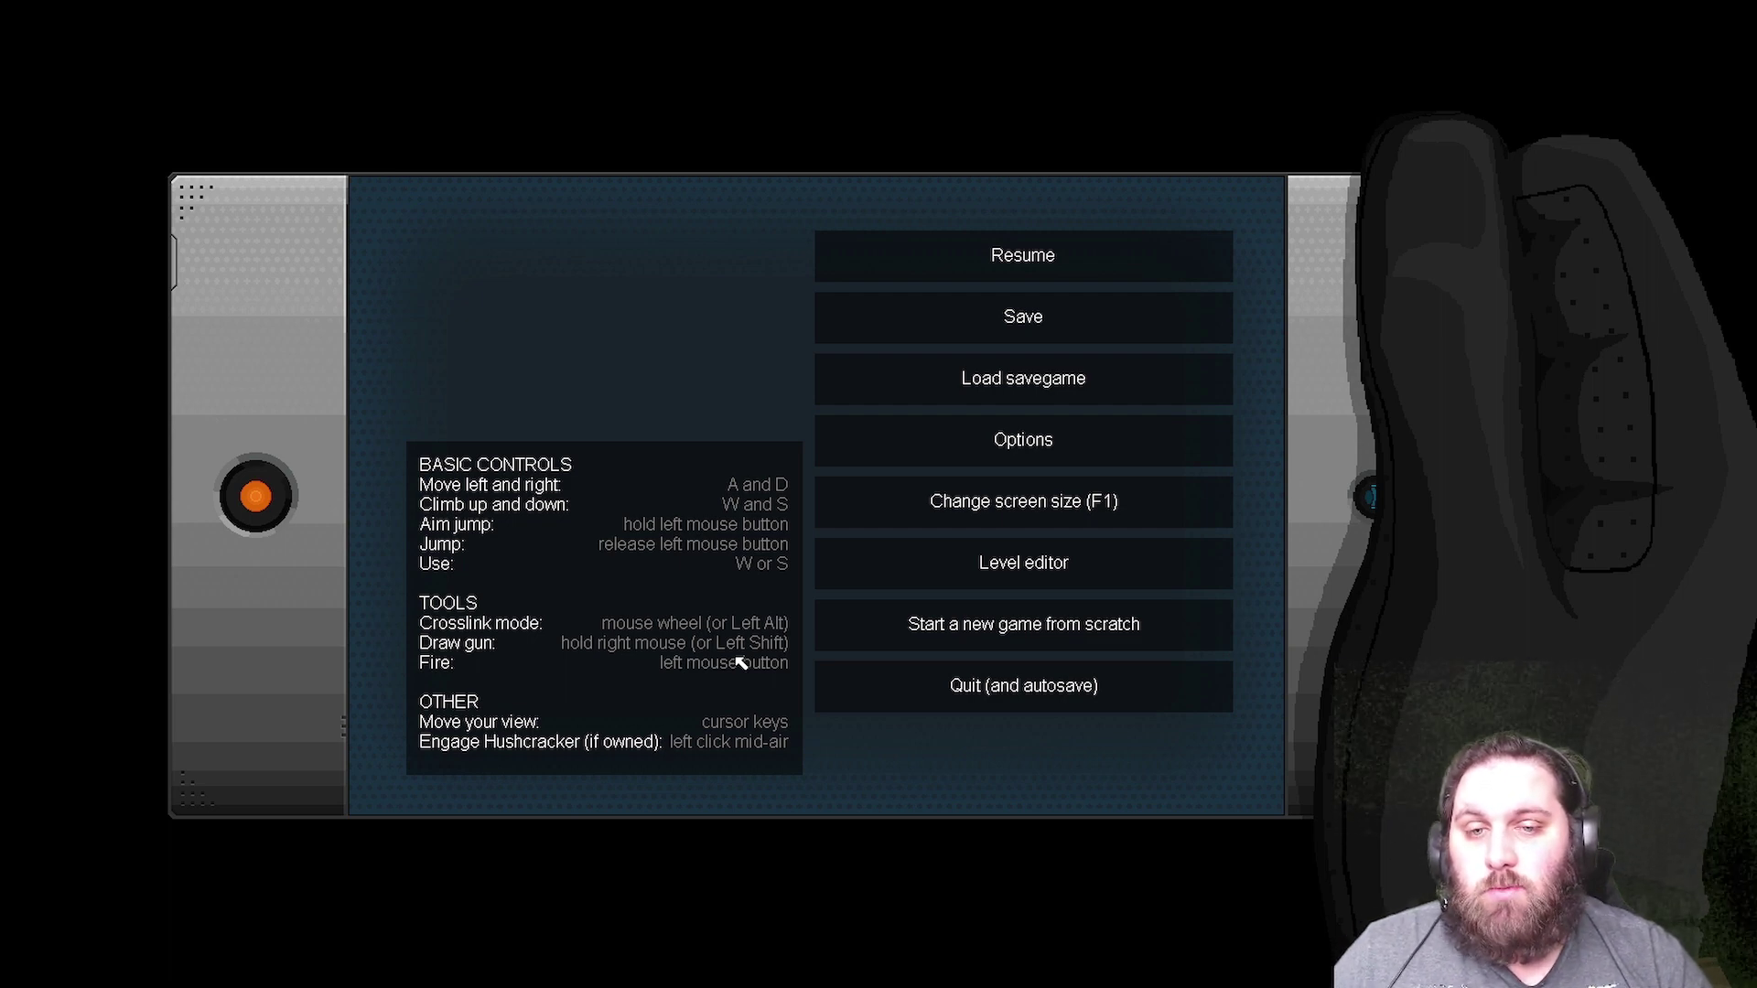
pyautogui.press('Escape')
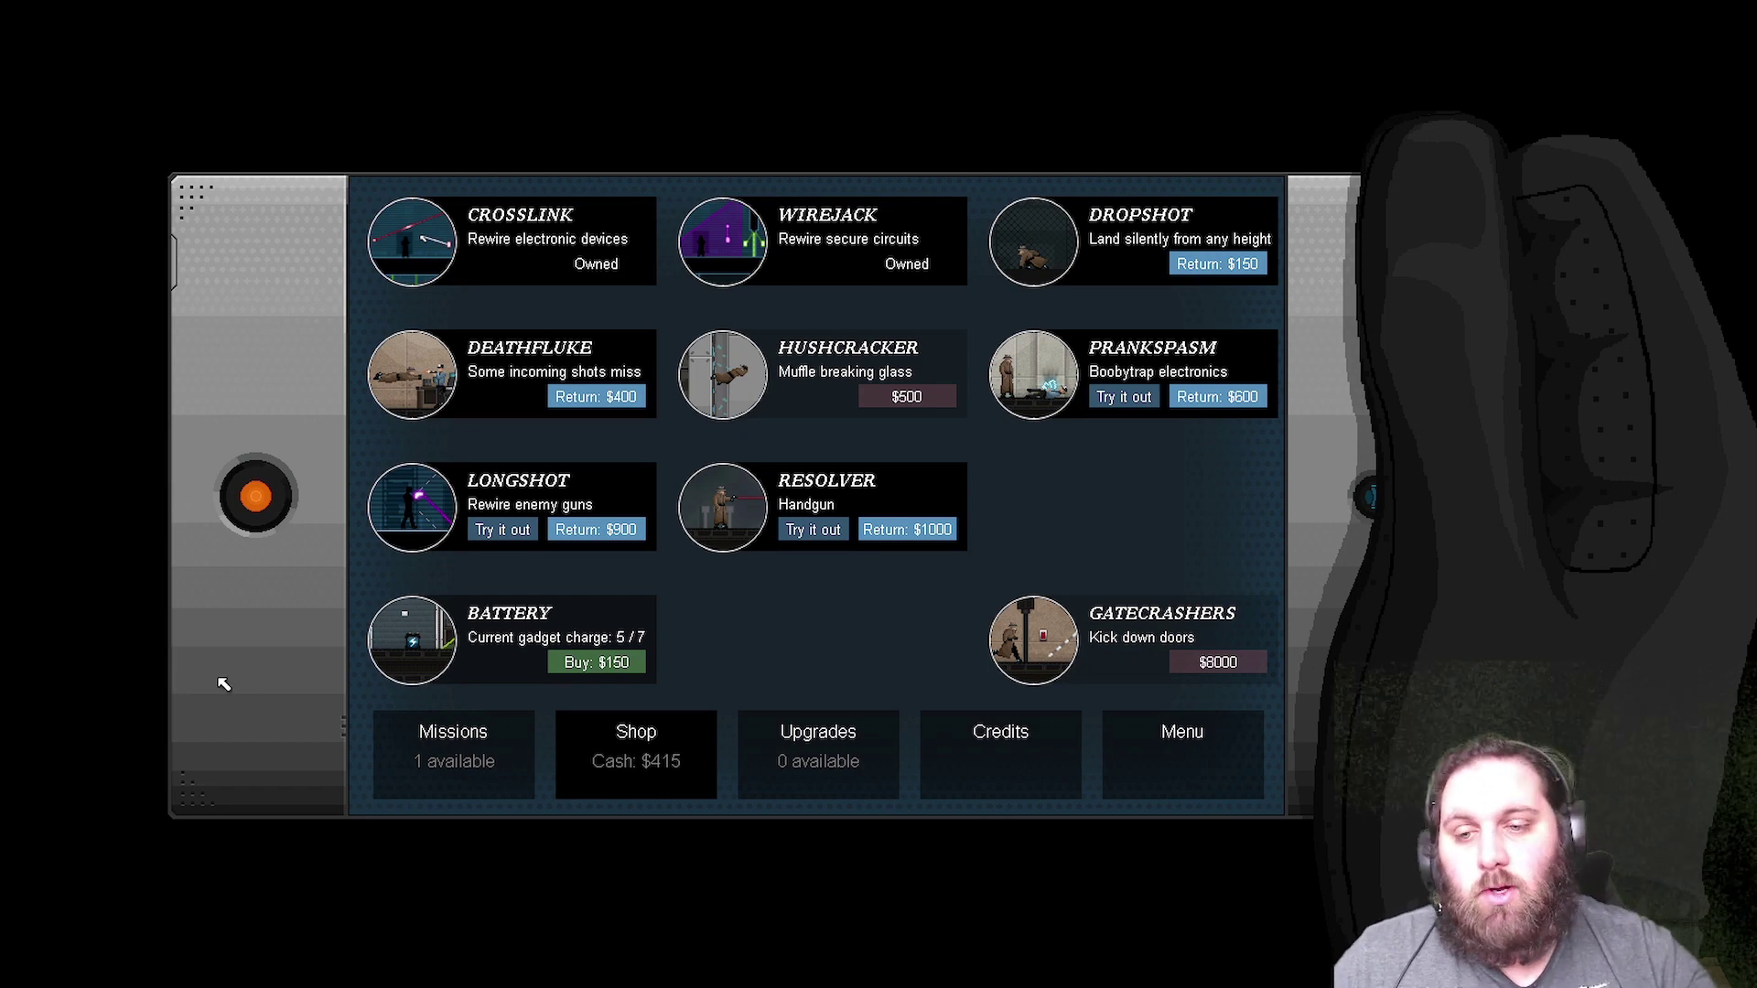
pyautogui.click(453, 749)
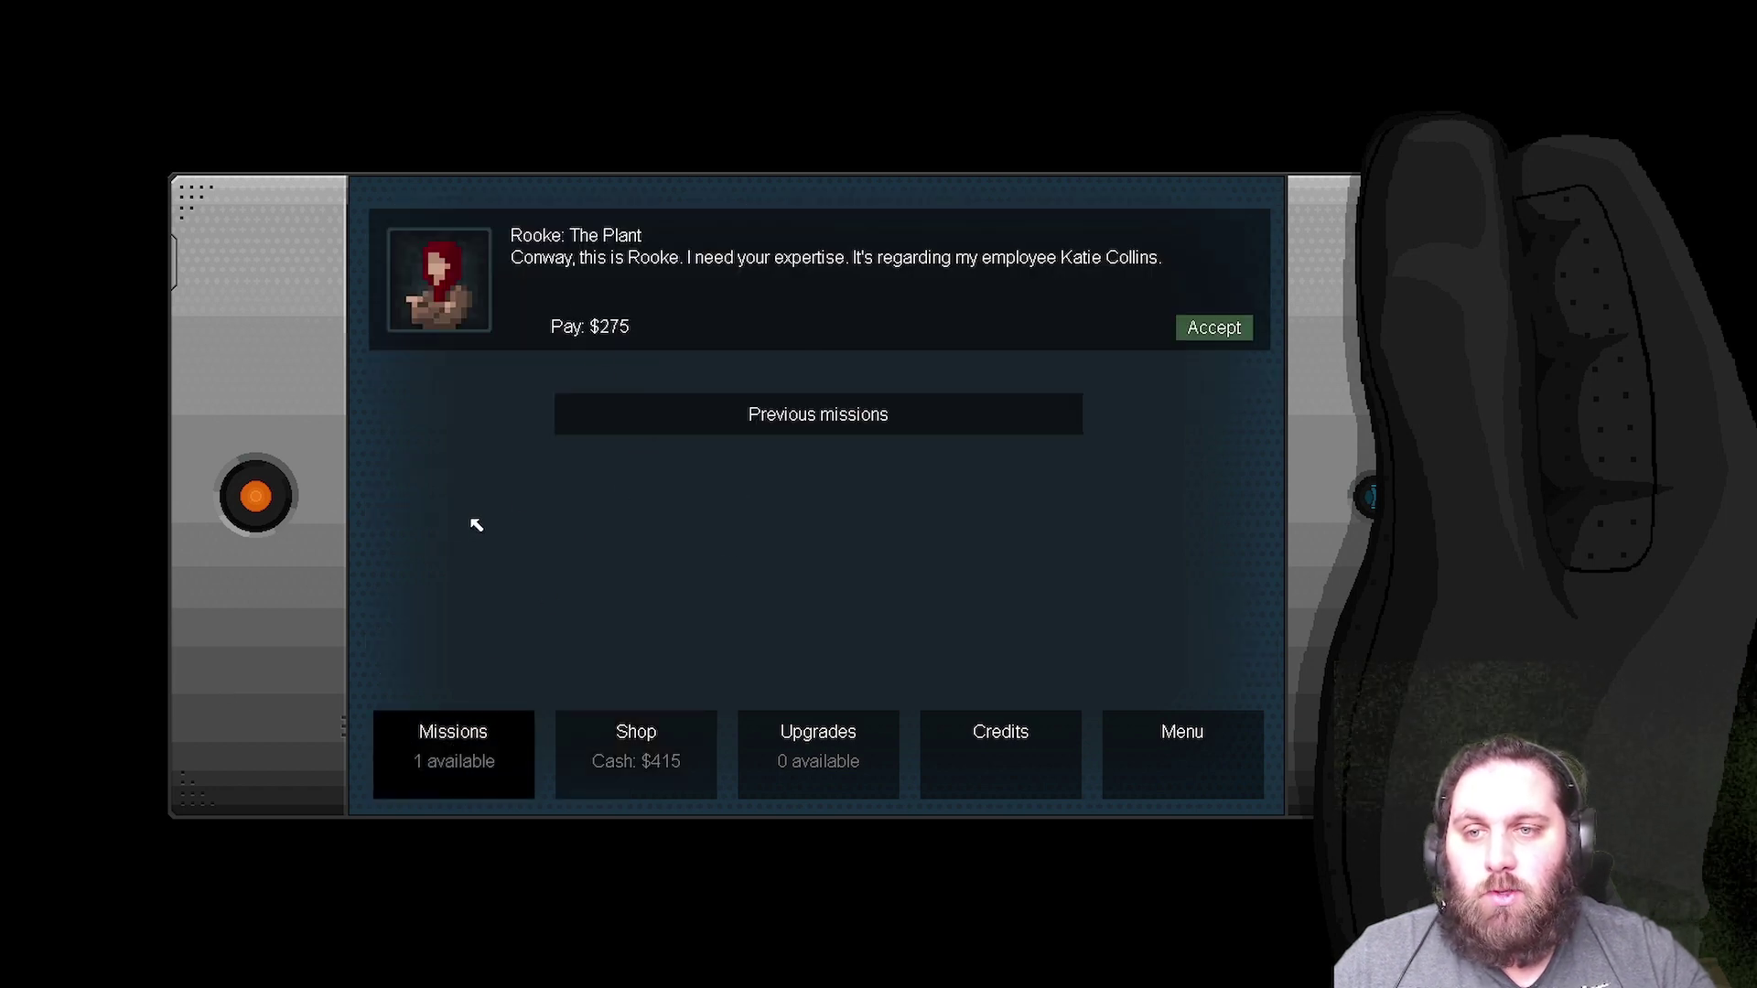